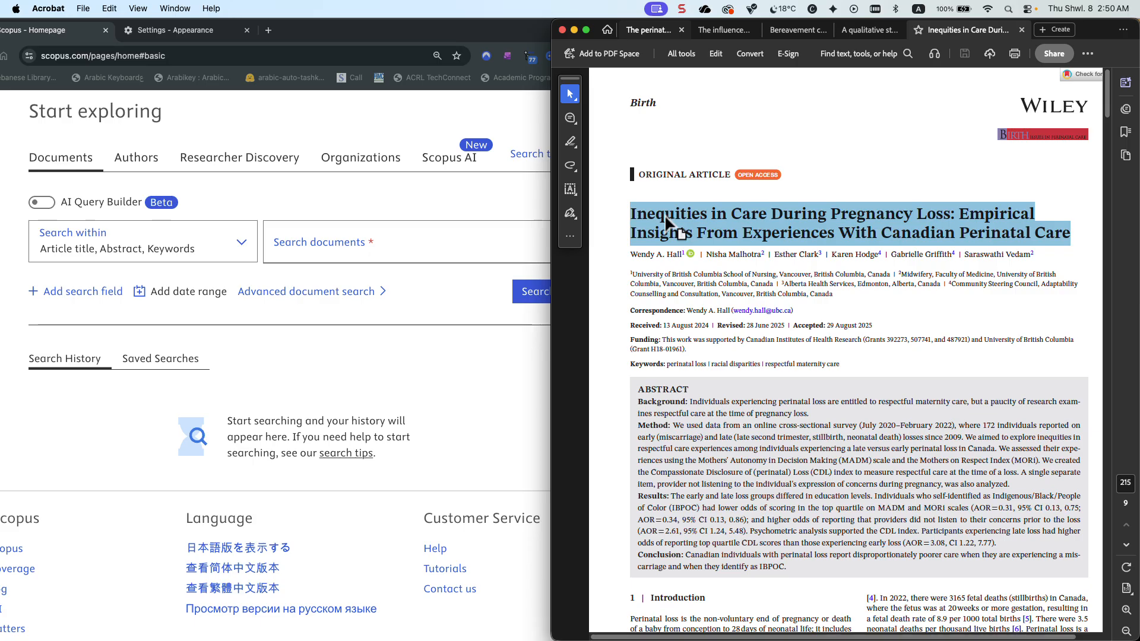
Copy the selected article title from the PDF in Acrobat and paste it into the Scopus document search in Chrome
right_click(671, 220)
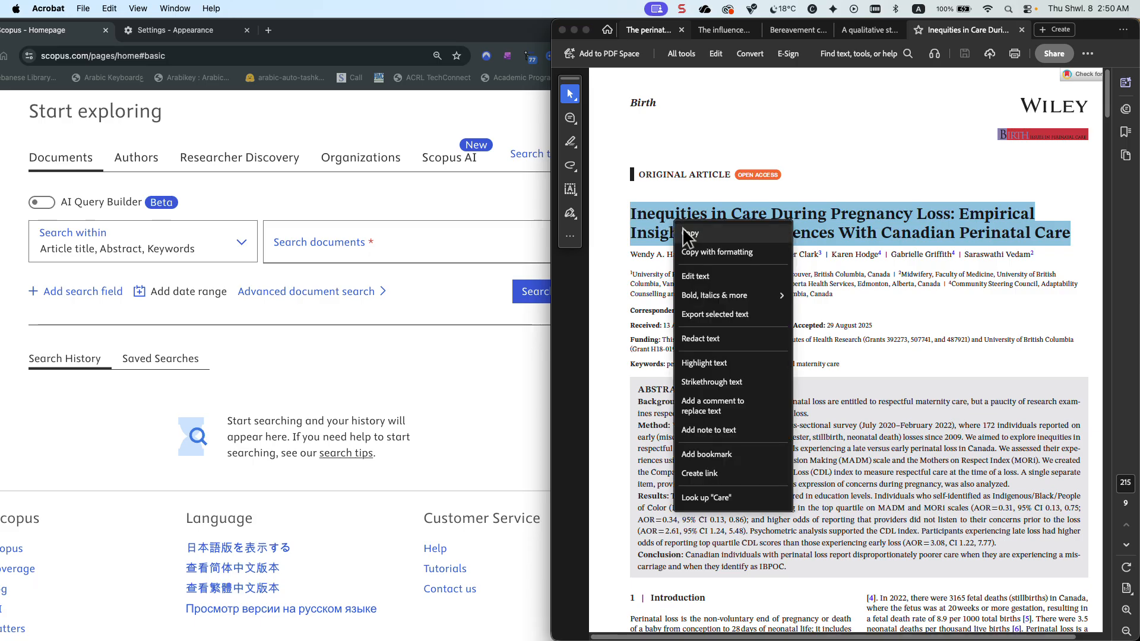
left_click(688, 231)
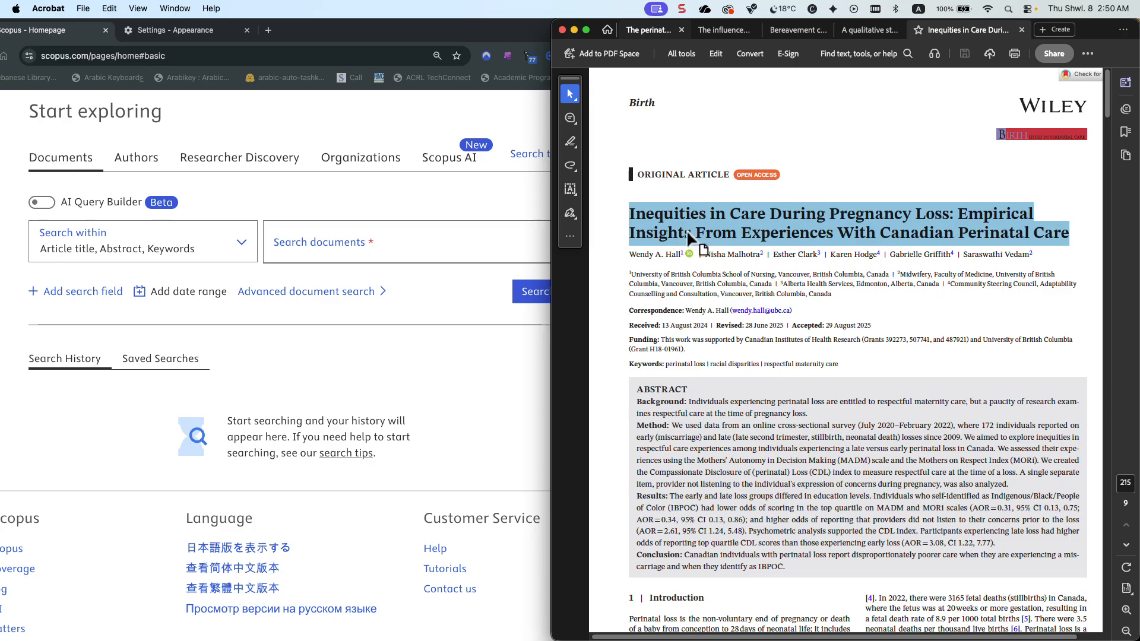
left_click(512, 244)
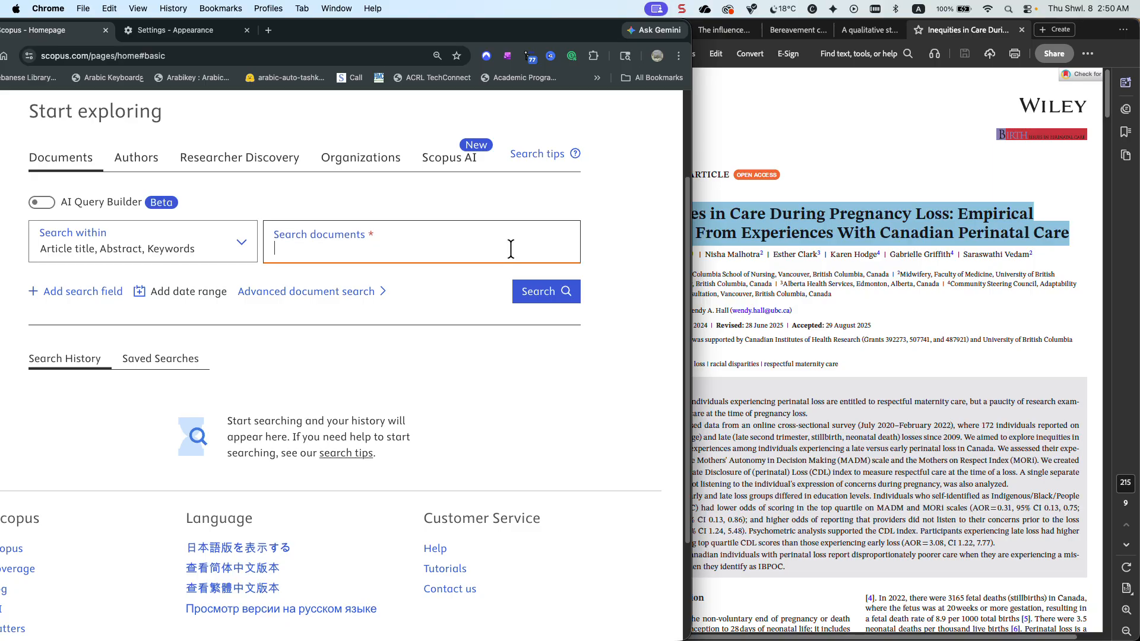
key("super+v")
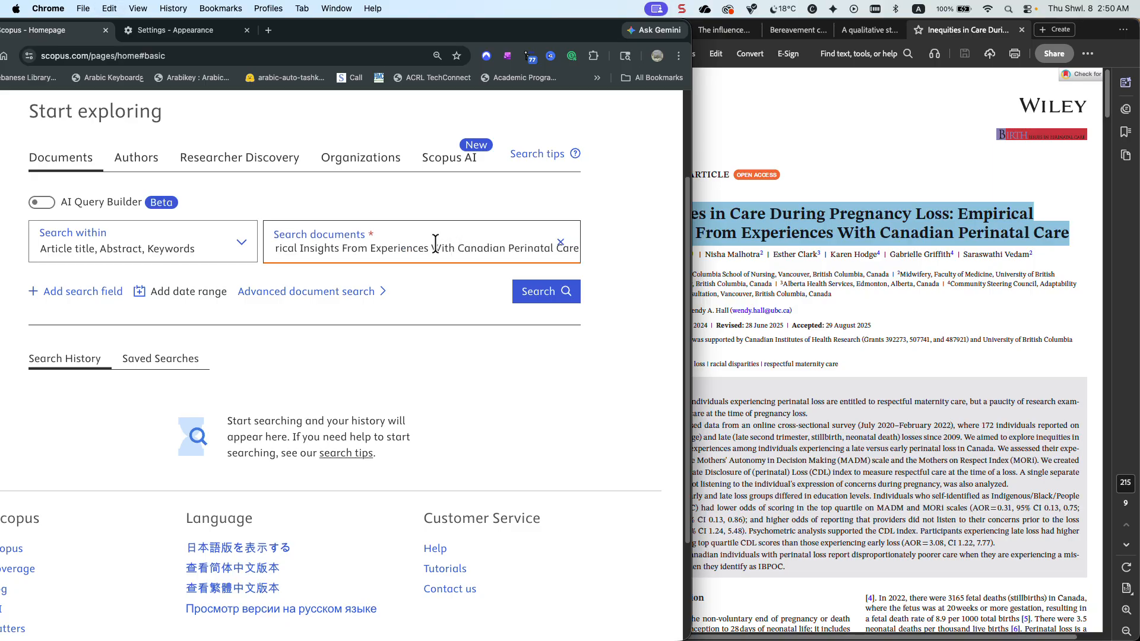
Limit the search field to Article title and run the document search
left_click(238, 245)
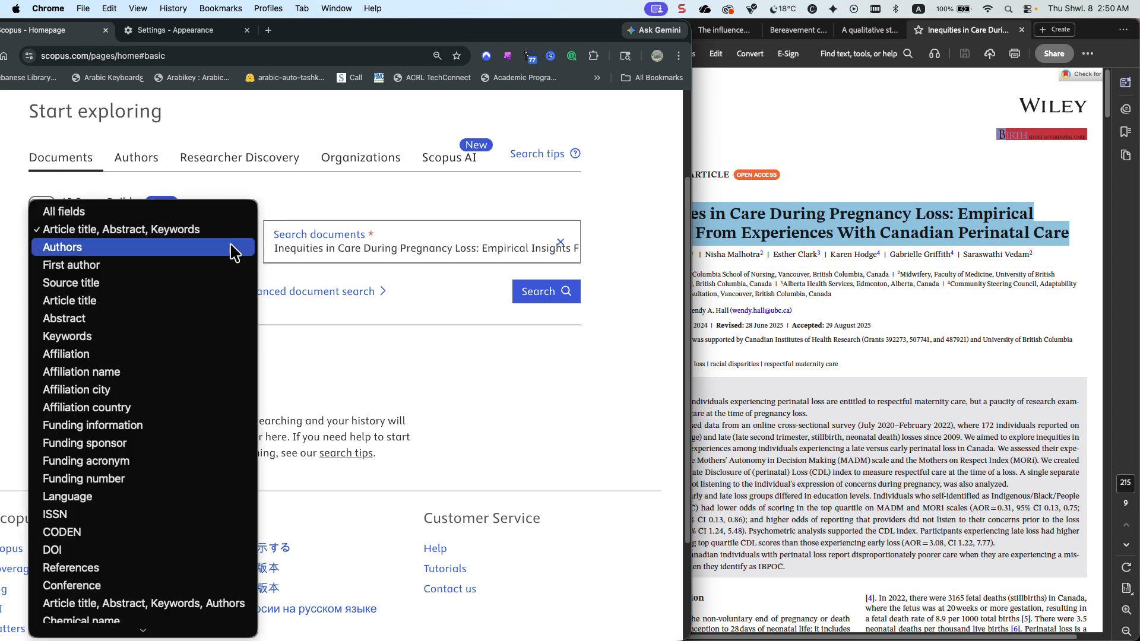
left_click(201, 301)
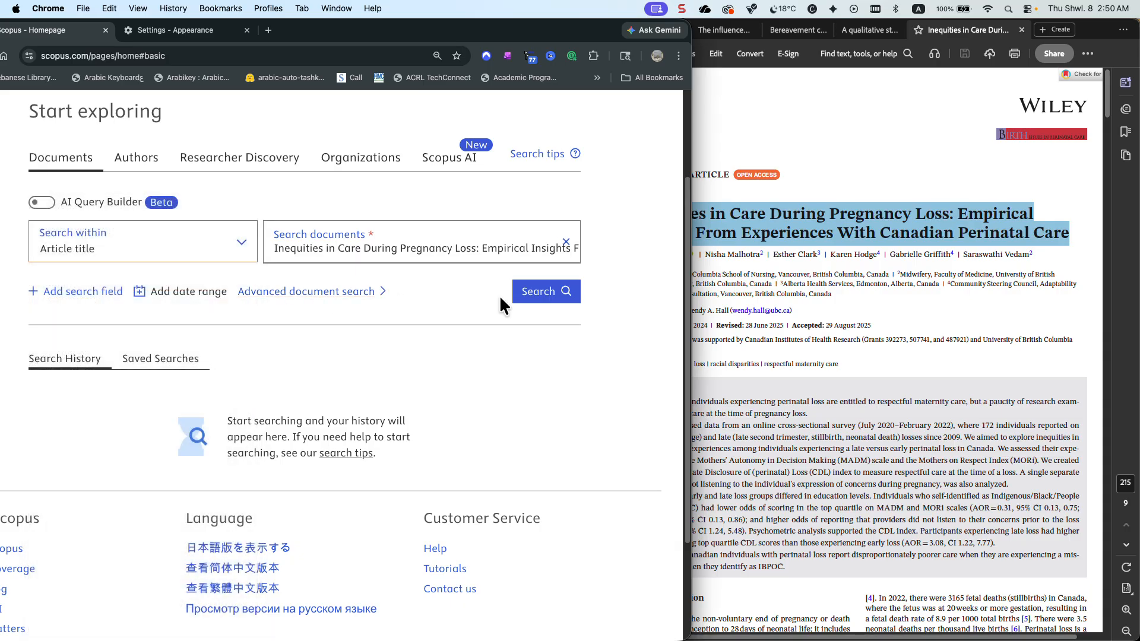
left_click(531, 304)
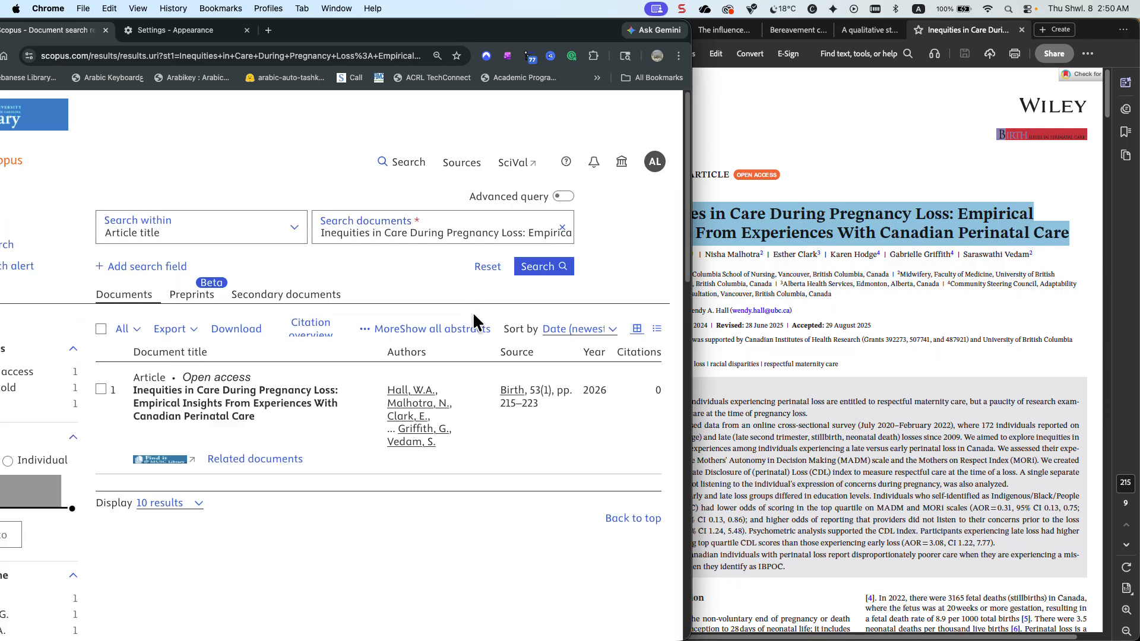
Show the abstract of the article "Inequities in Care During Pregnancy Loss" in the search results and read it
scroll(473, 312, "down", 2)
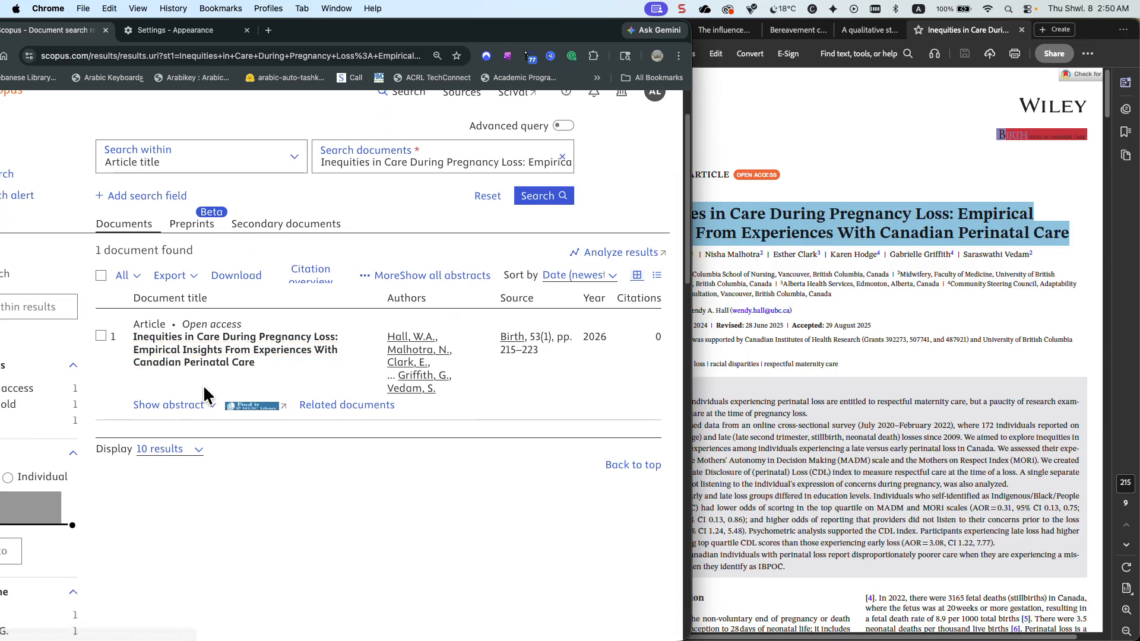
left_click(175, 406)
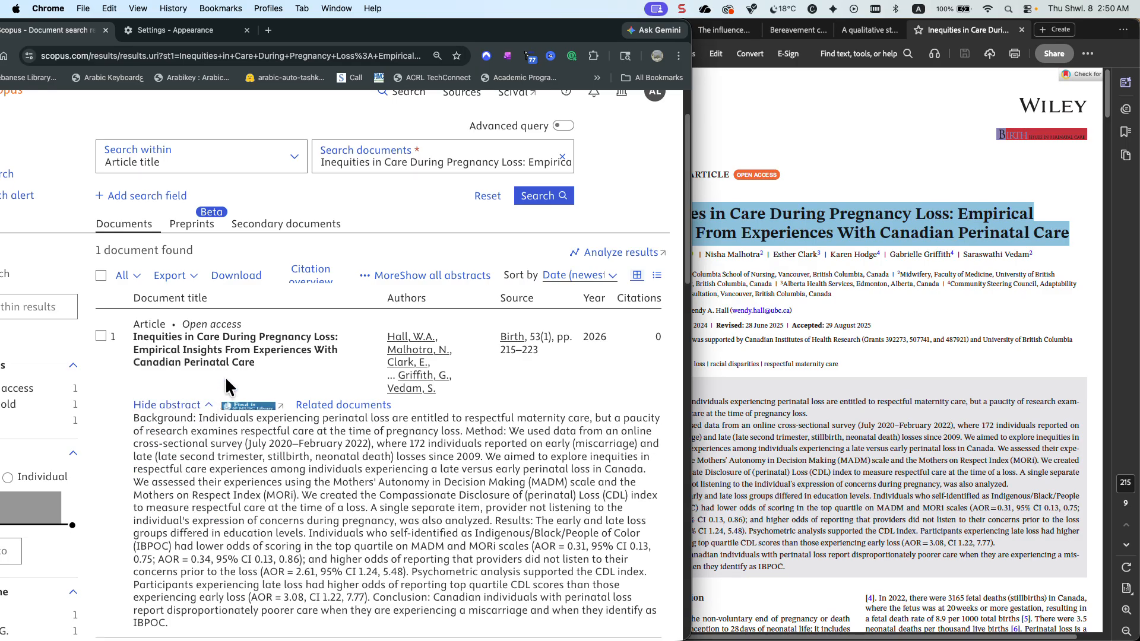
scroll(226, 376, "down", 1)
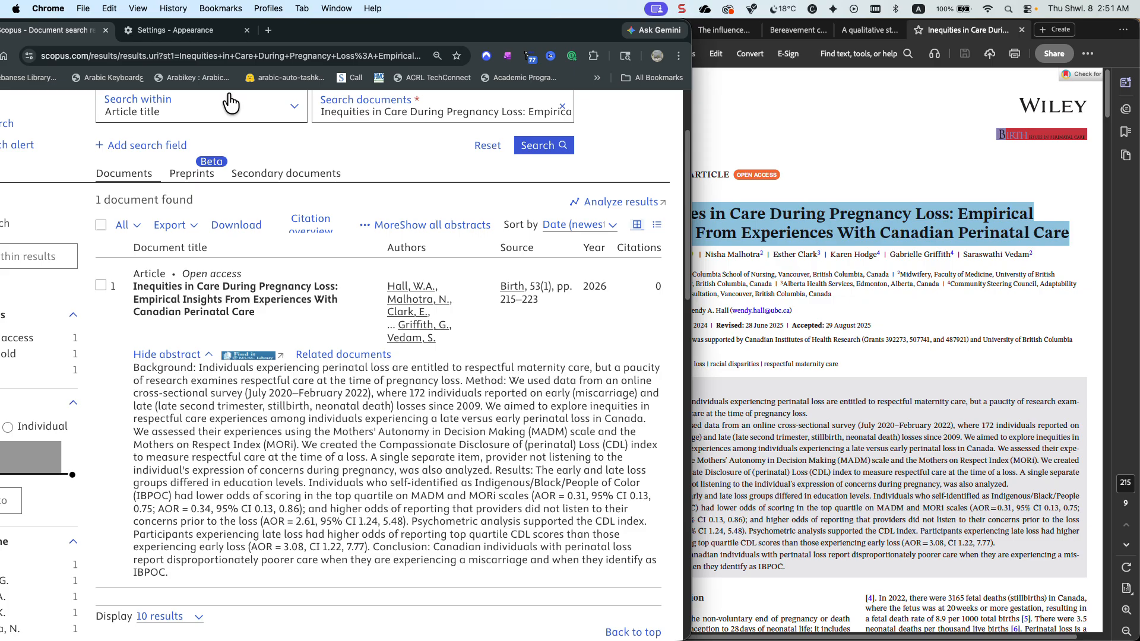
Move the browser window to bring the result filters fully into view and open the complete keyword list for the article
left_click_drag(317, 29, 399, 30)
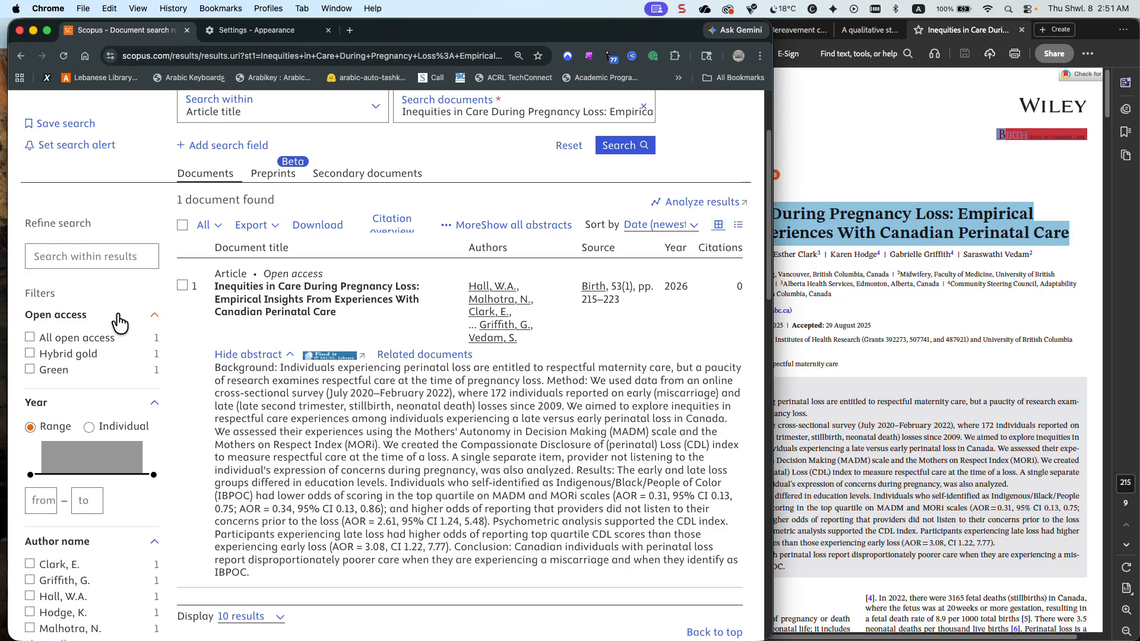
scroll(138, 293, "down", 6)
scroll(98, 356, "down", 2)
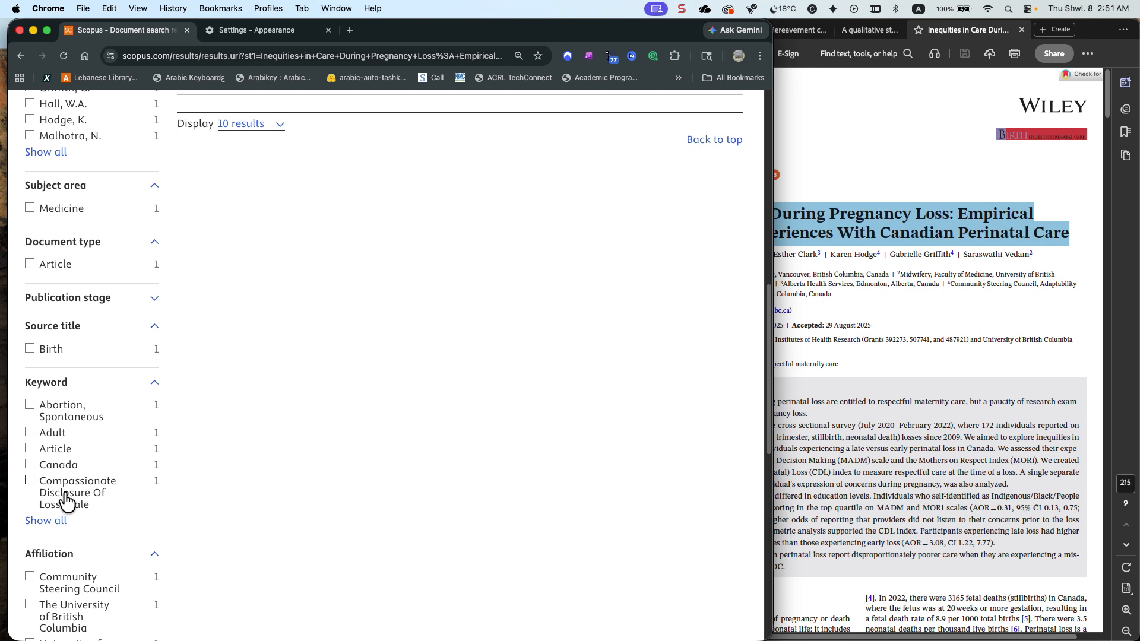
left_click(46, 521)
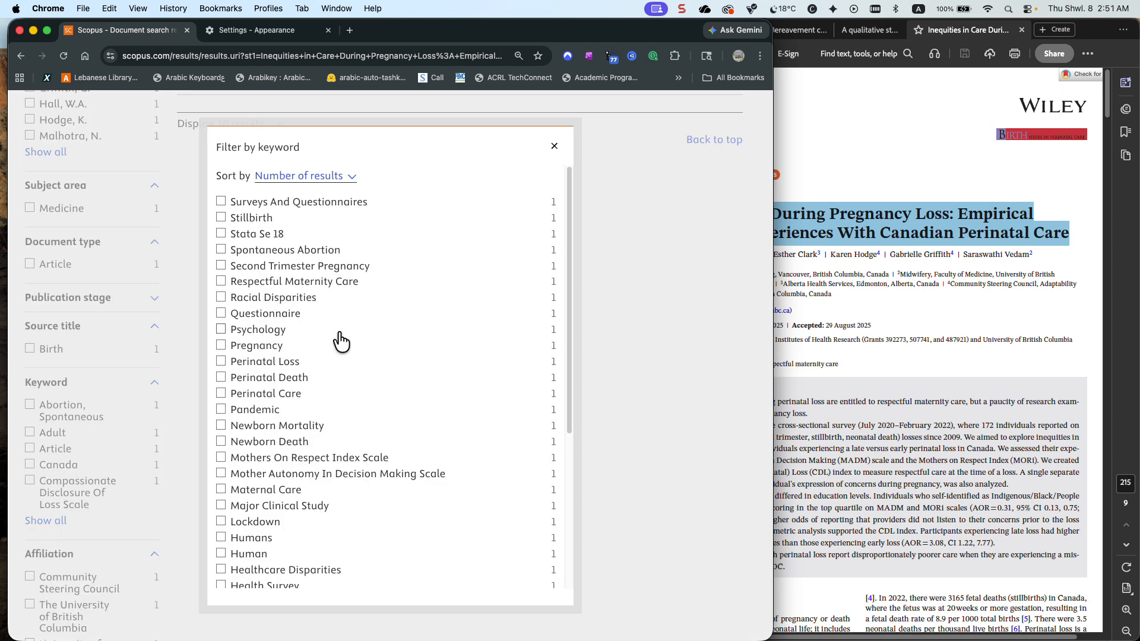
scroll(337, 333, "down", 1)
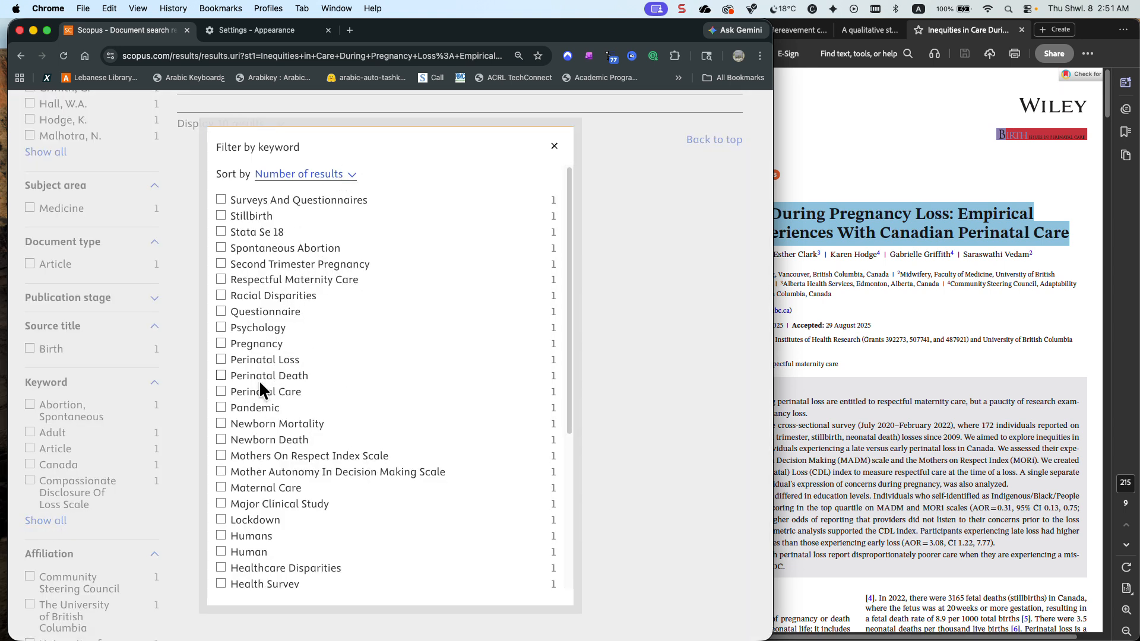
Mark the keywords Perinatal Loss, Perinatal Death, Perinatal Care, Newborn Mortality, Newborn Death and Healthcare Disparities in the keyword filter
left_click(220, 360)
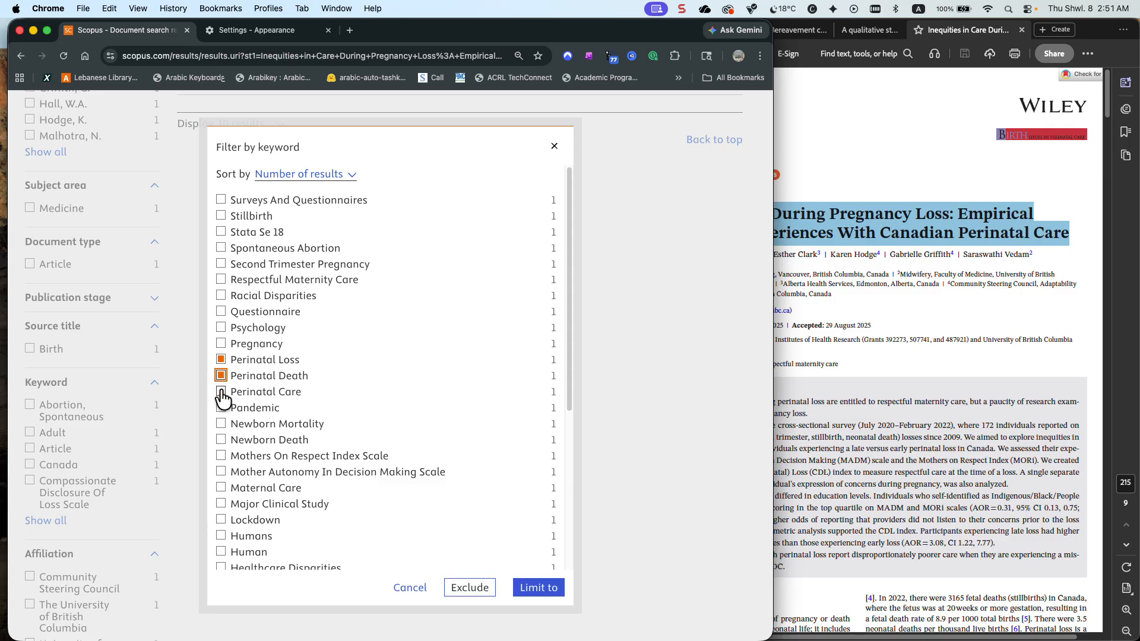
left_click(221, 393)
left_click(221, 425)
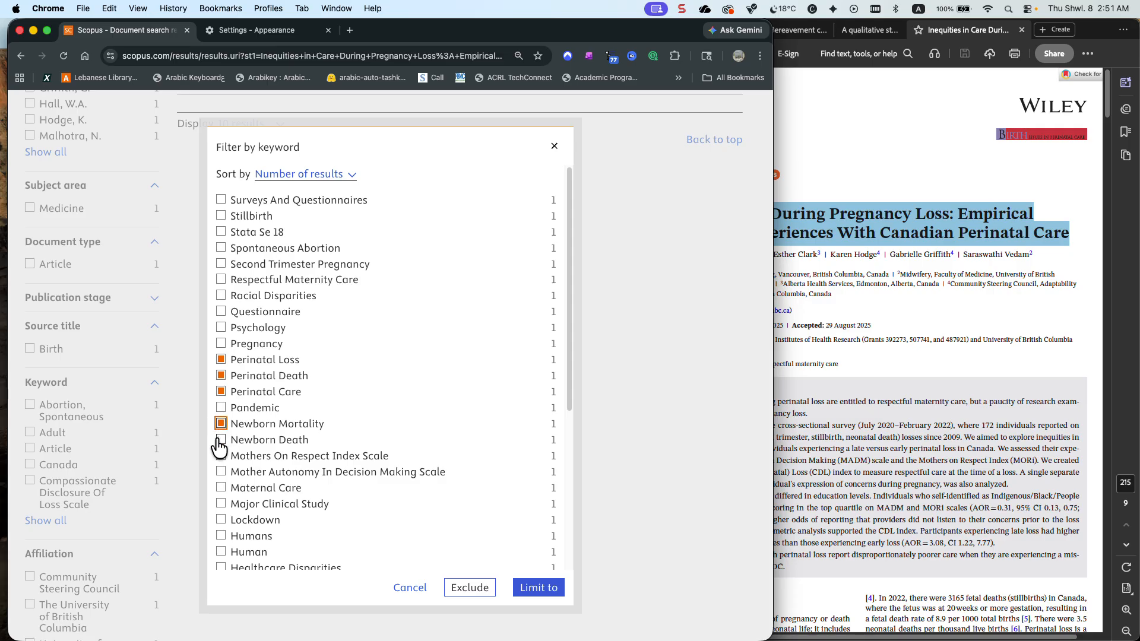
left_click(220, 442)
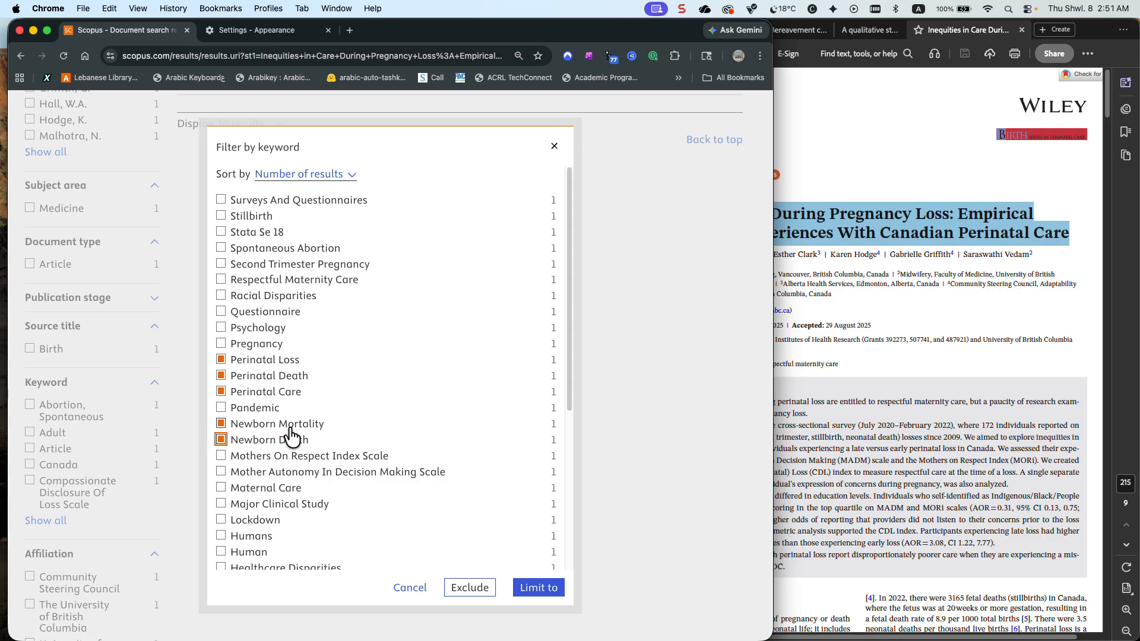
scroll(291, 438, "down", 3)
left_click(220, 467)
Mark the keyword Stillbirth, look through the rest of the list, and close the keyword filter without applying it
scroll(322, 449, "down", 1)
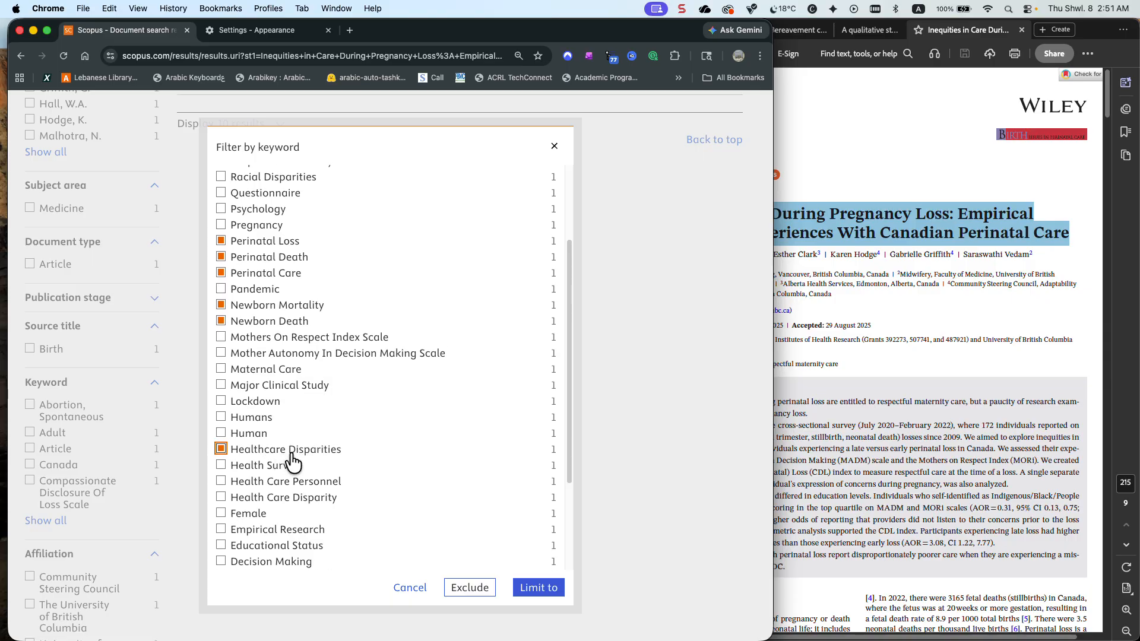
scroll(291, 460, "up", 6)
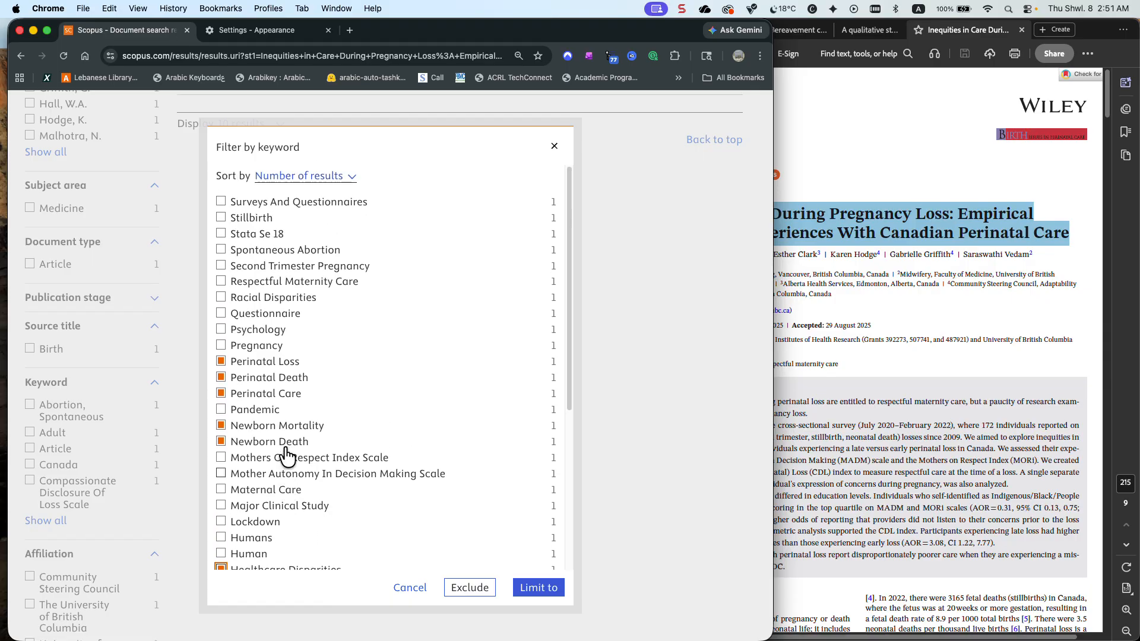
scroll(287, 456, "down", 2)
scroll(300, 458, "up", 2)
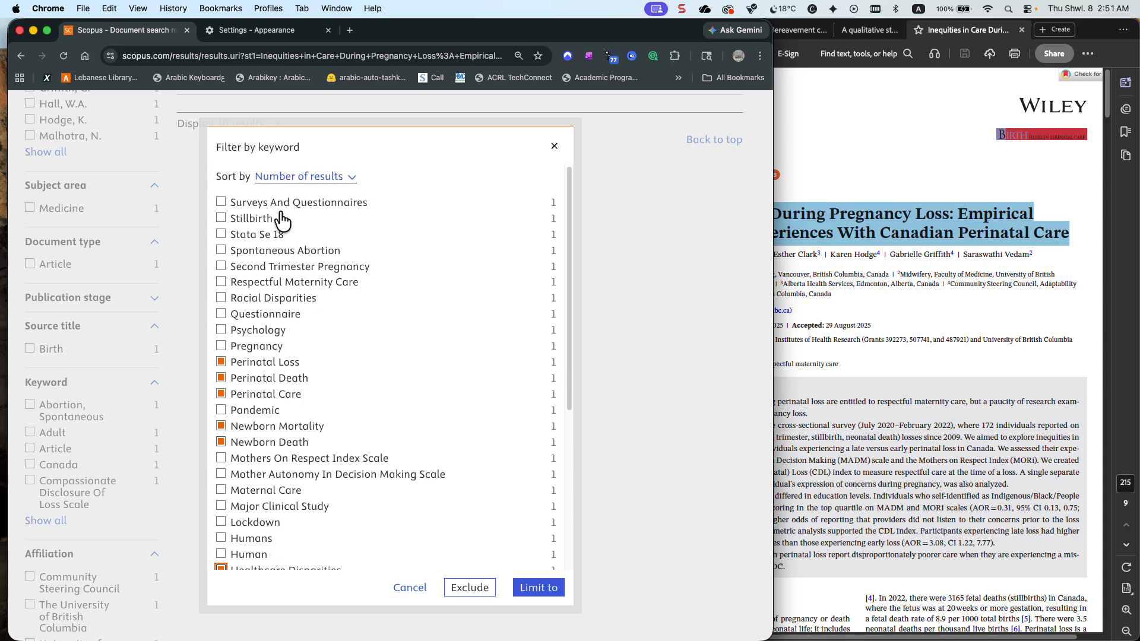
left_click(222, 219)
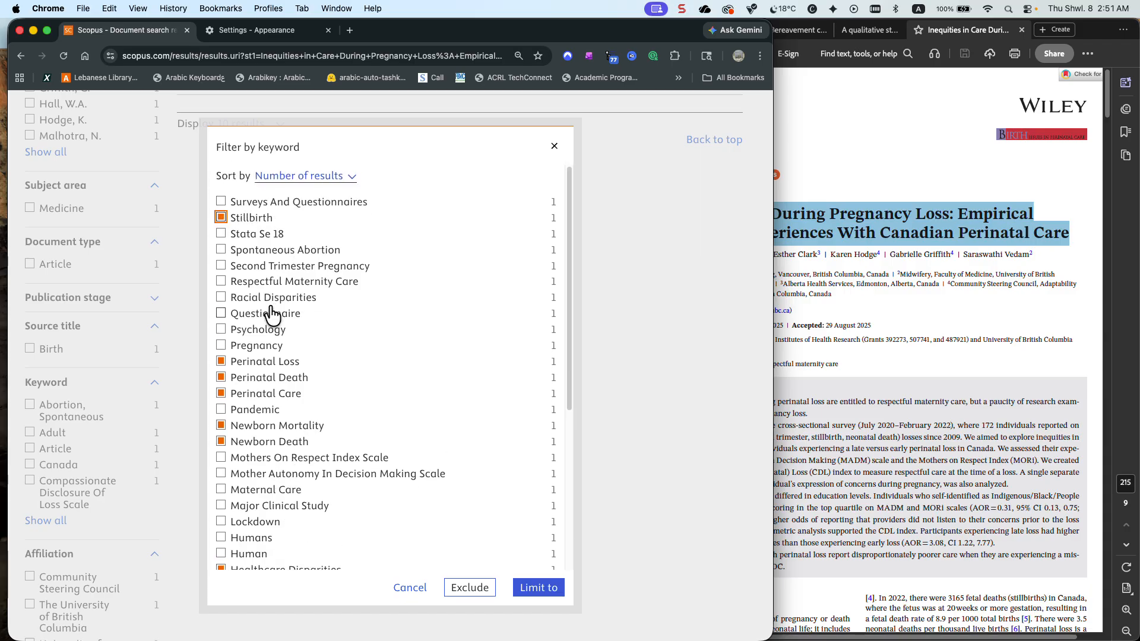
scroll(273, 315, "down", 9)
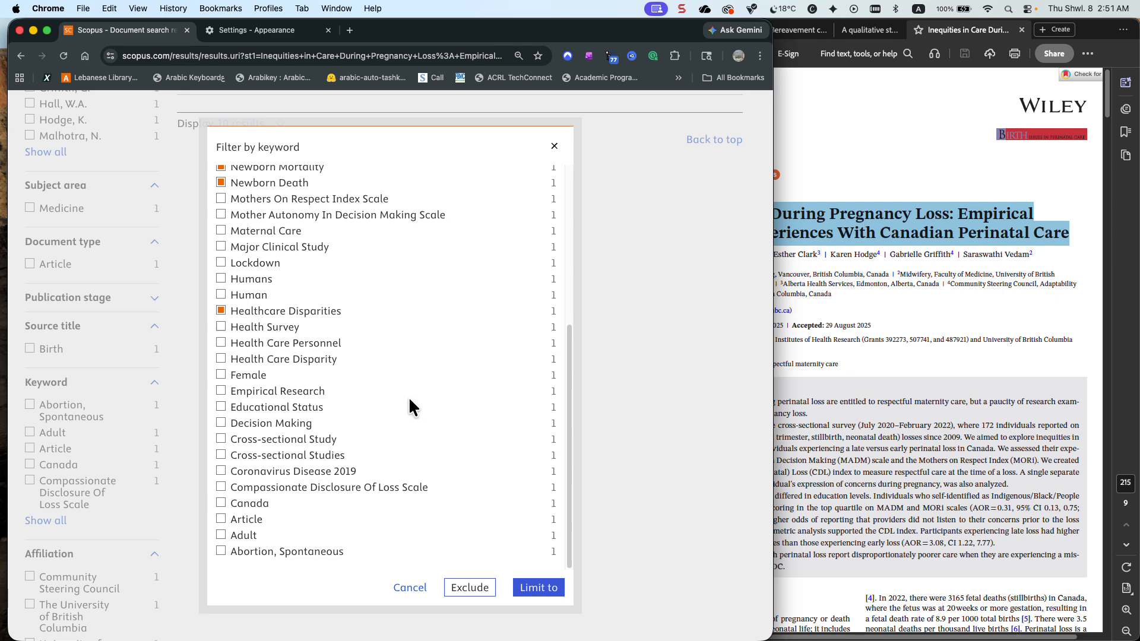
left_click(556, 147)
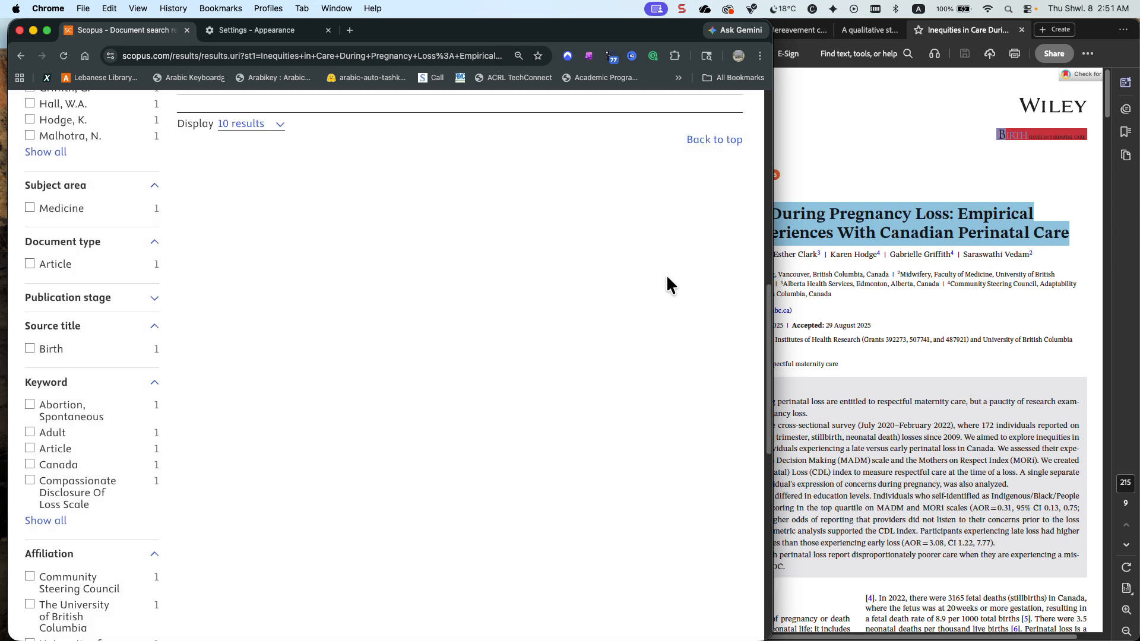
Return to the article's entry in the search results and open its related documents
left_click(820, 183)
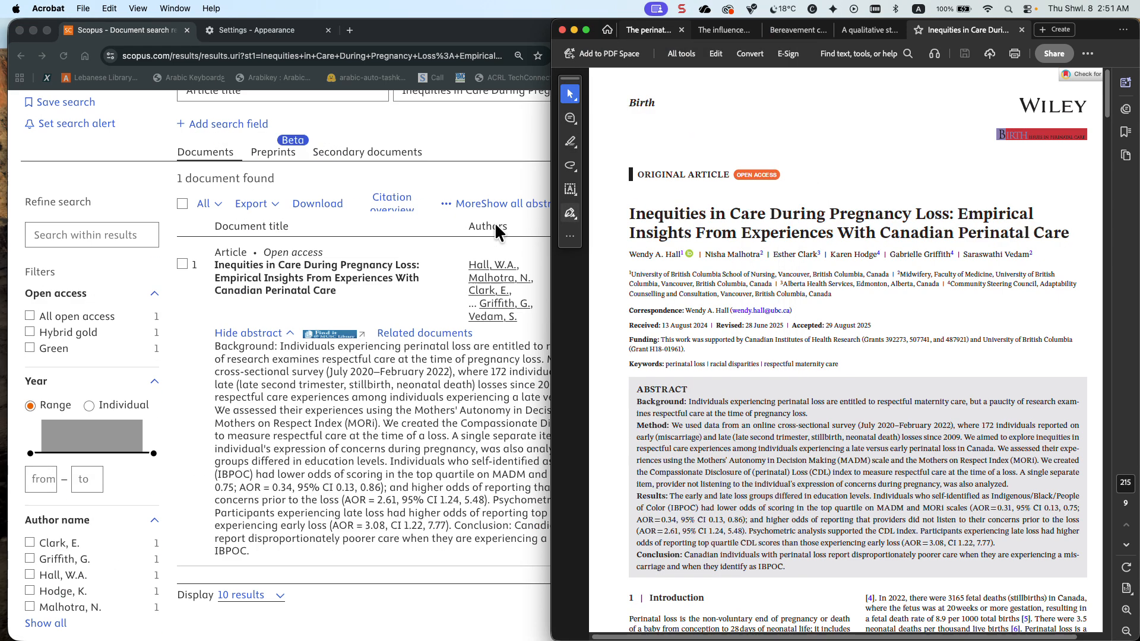
left_click(437, 498)
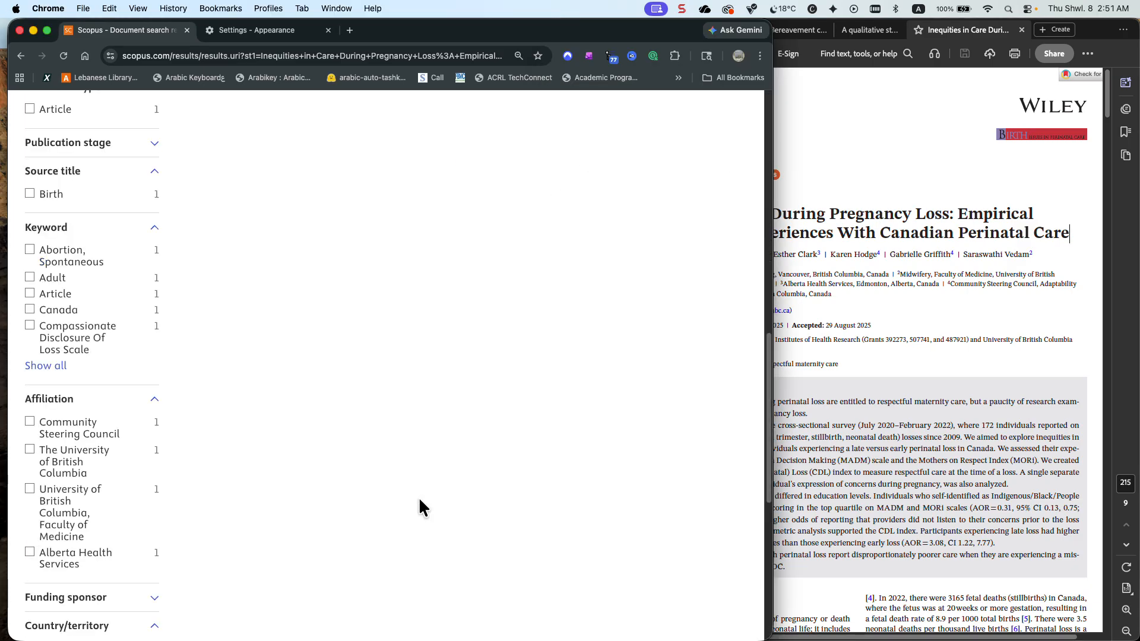
scroll(384, 335, "up", 12)
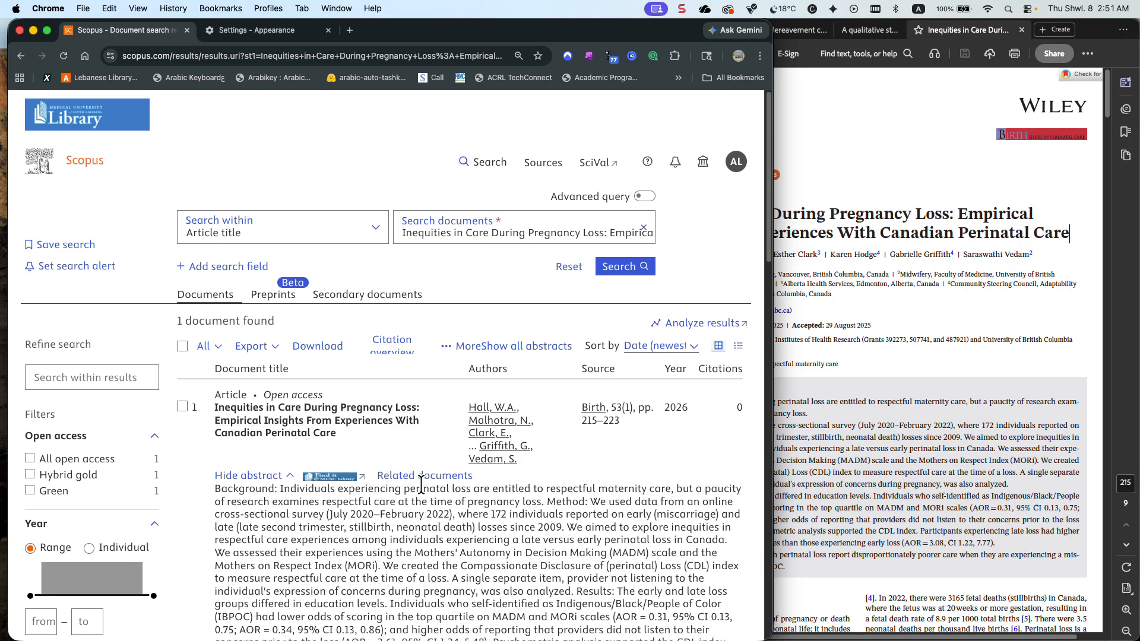
left_click(421, 475)
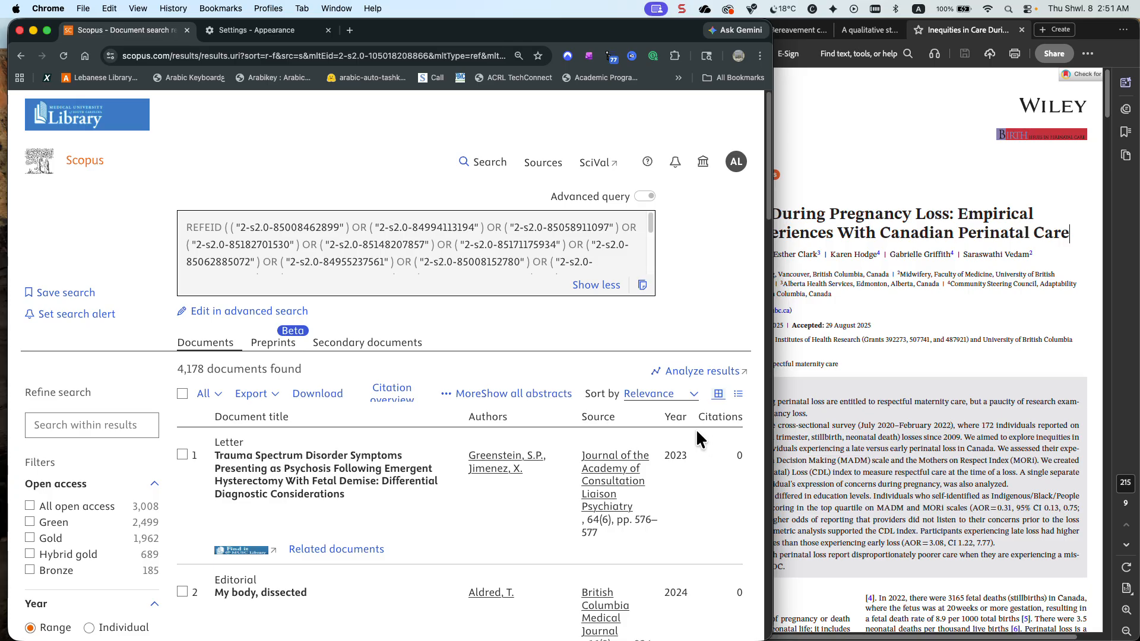
Look over the related documents and open the complete keyword filter list for these results
scroll(695, 428, "down", 3)
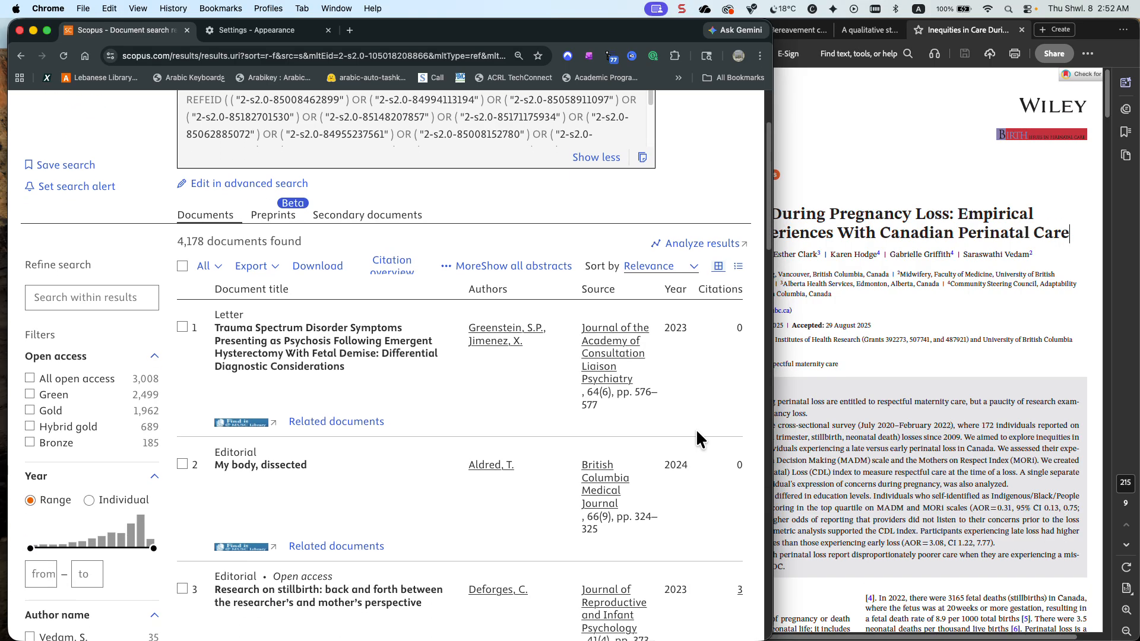
scroll(697, 434, "down", 10)
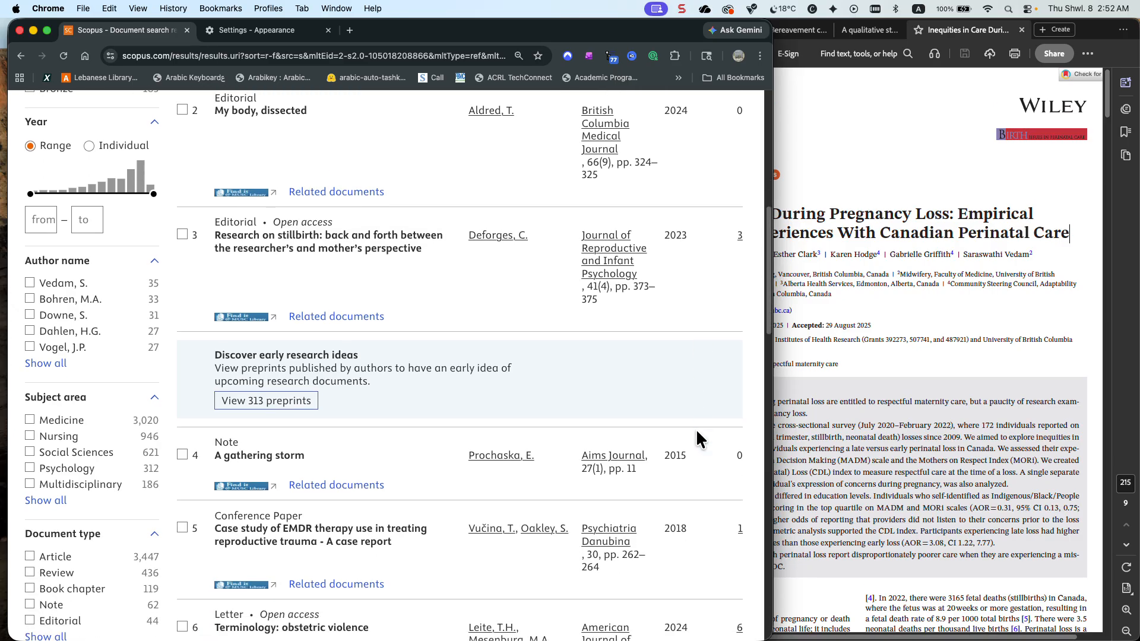
scroll(244, 429, "down", 8)
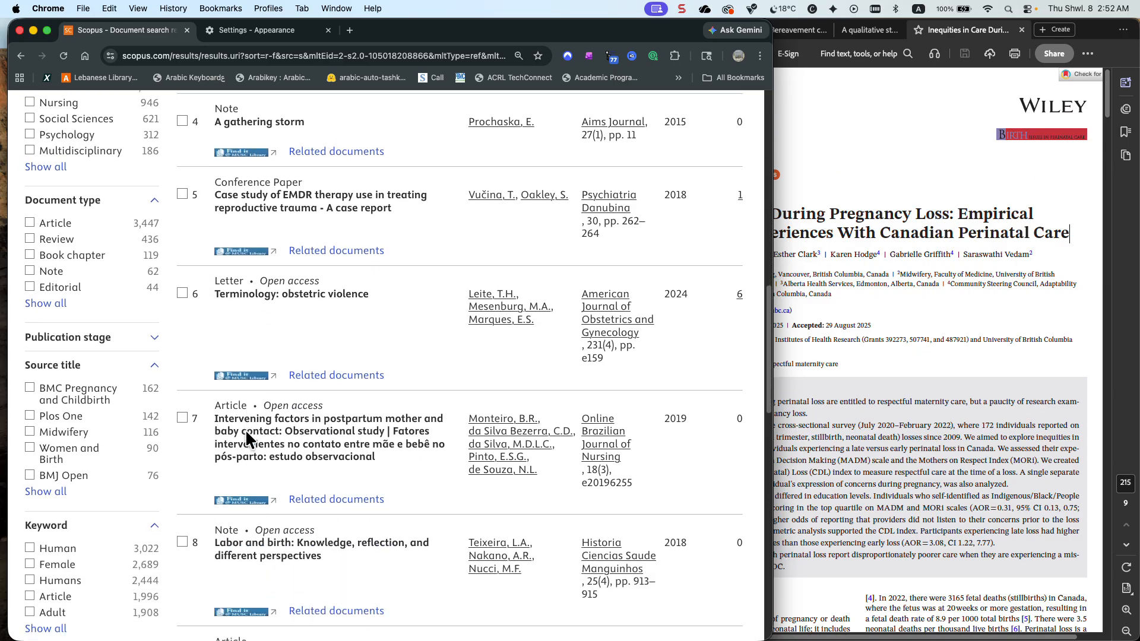
left_click(45, 474)
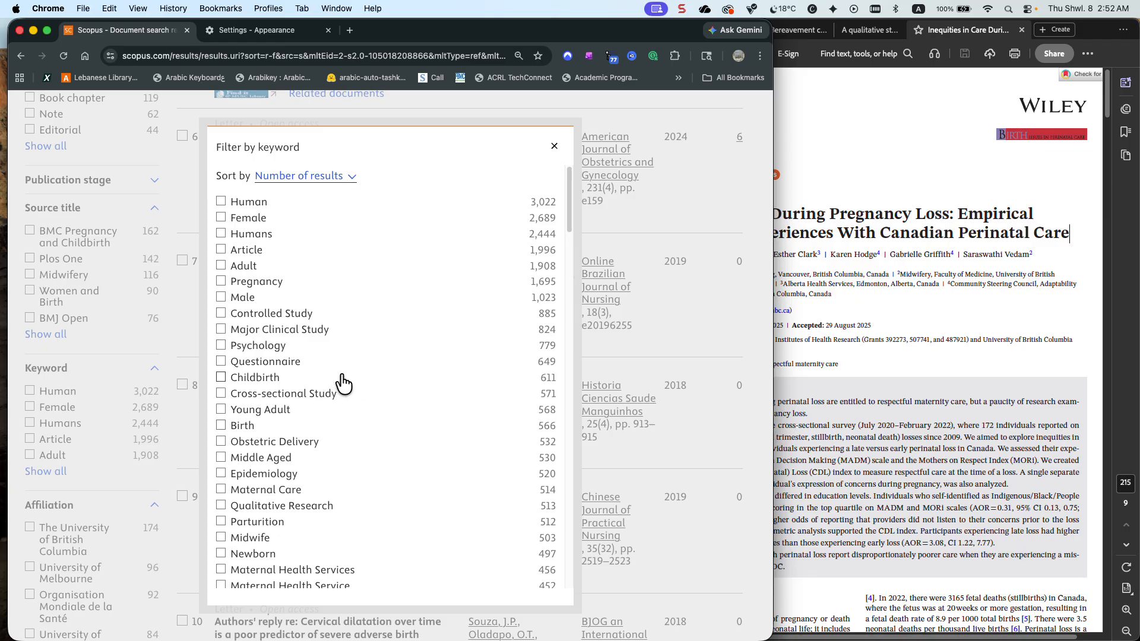
Mark the keyword Stillbirth in the keyword filter for the related documents
scroll(310, 386, "down", 4)
scroll(309, 383, "down", 2)
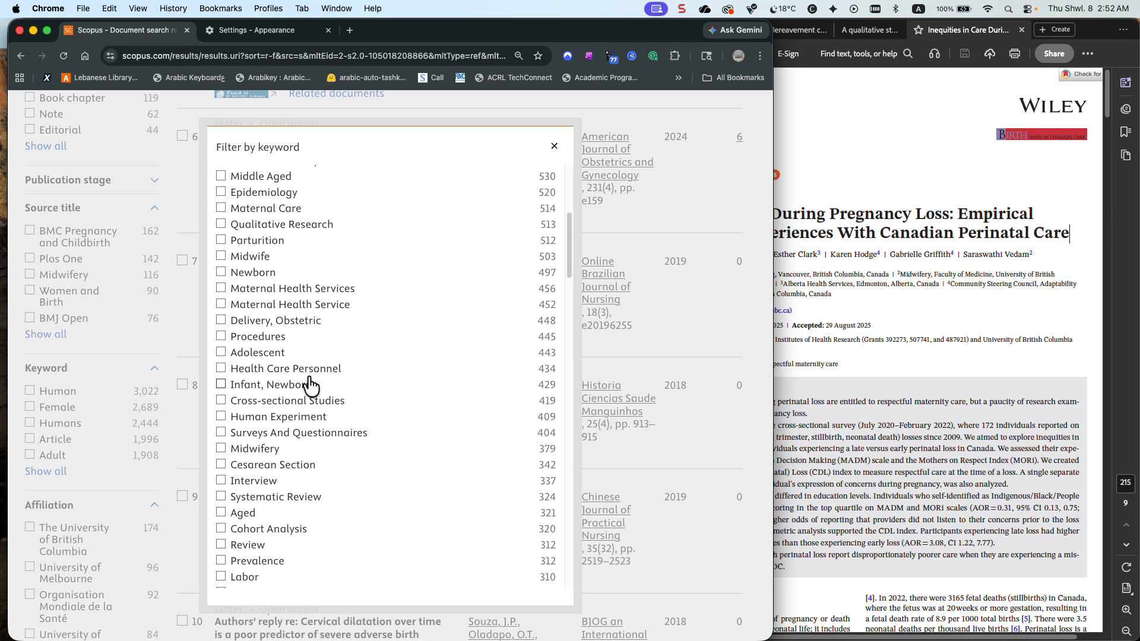
scroll(310, 386, "down", 3)
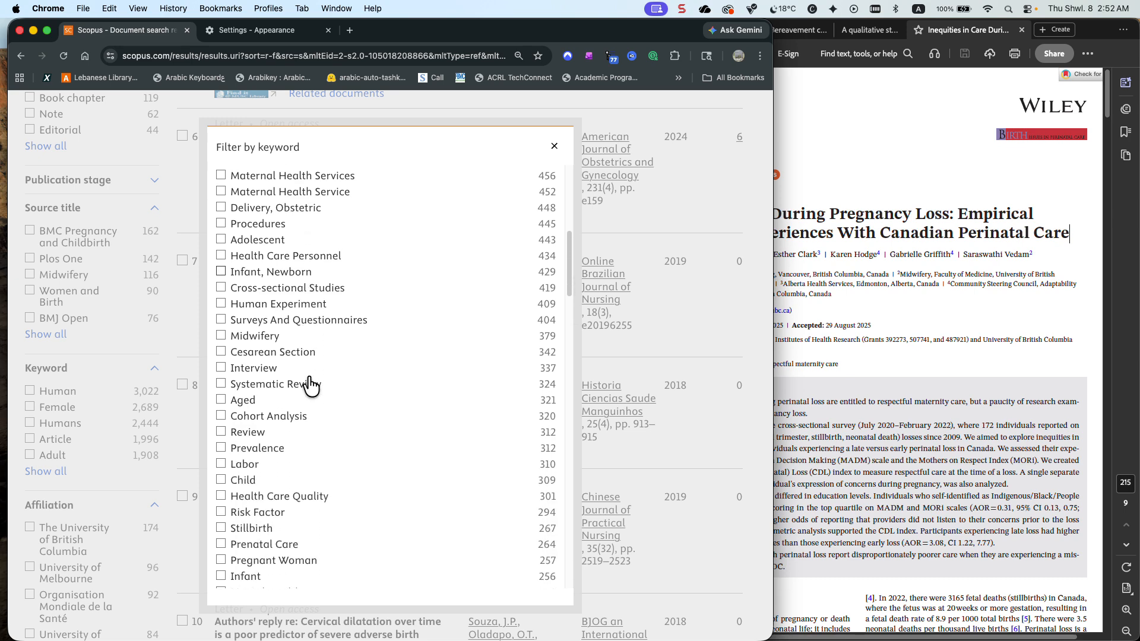
scroll(307, 386, "down", 3)
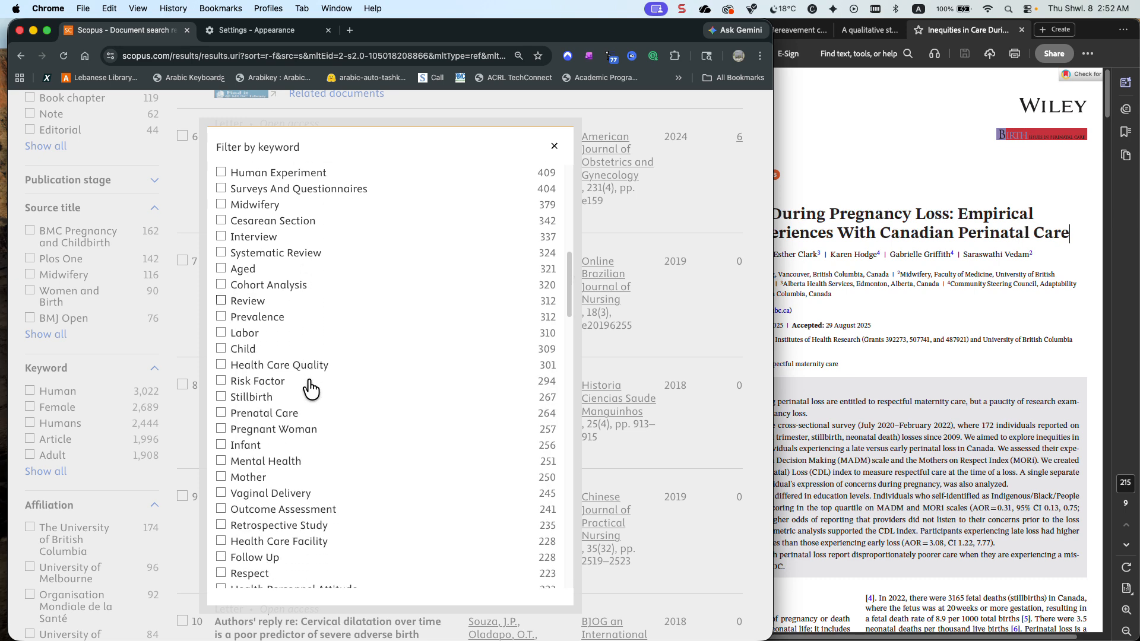
left_click(221, 397)
Mark the keywords Perinatal Care, Grief and Bereavement in the keyword filter
scroll(273, 403, "down", 3)
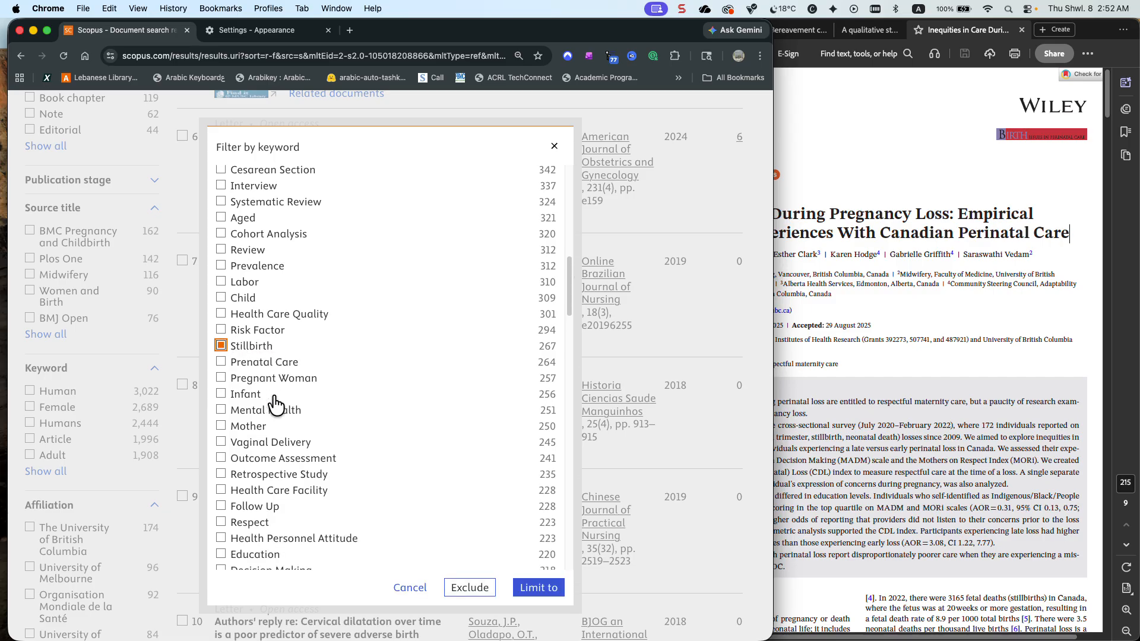
scroll(276, 405, "down", 3)
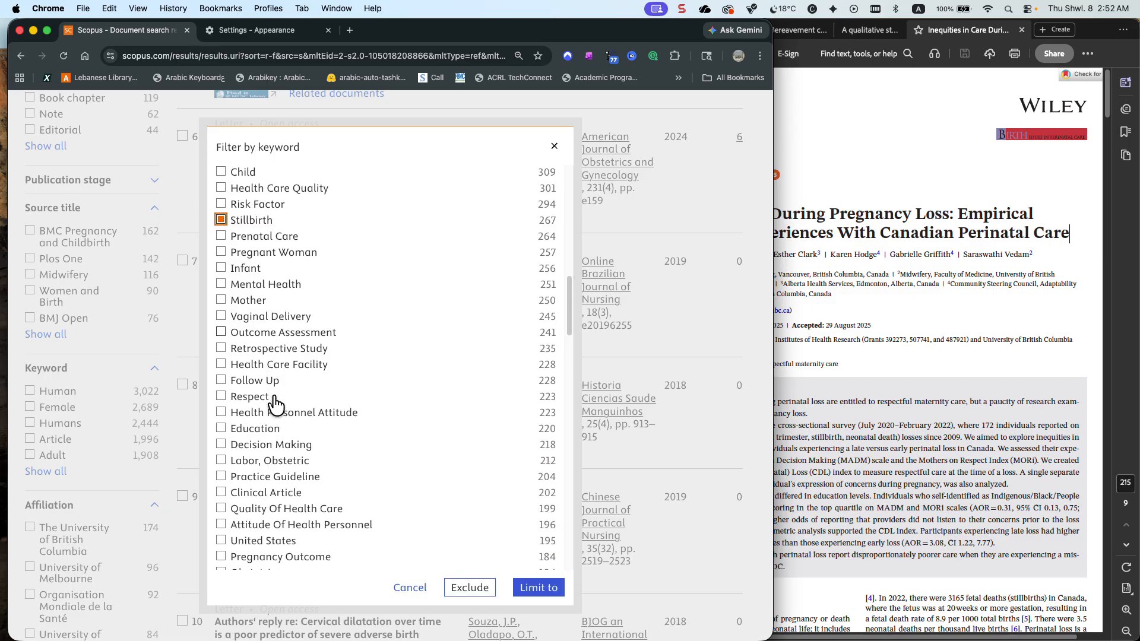
scroll(275, 405, "down", 1)
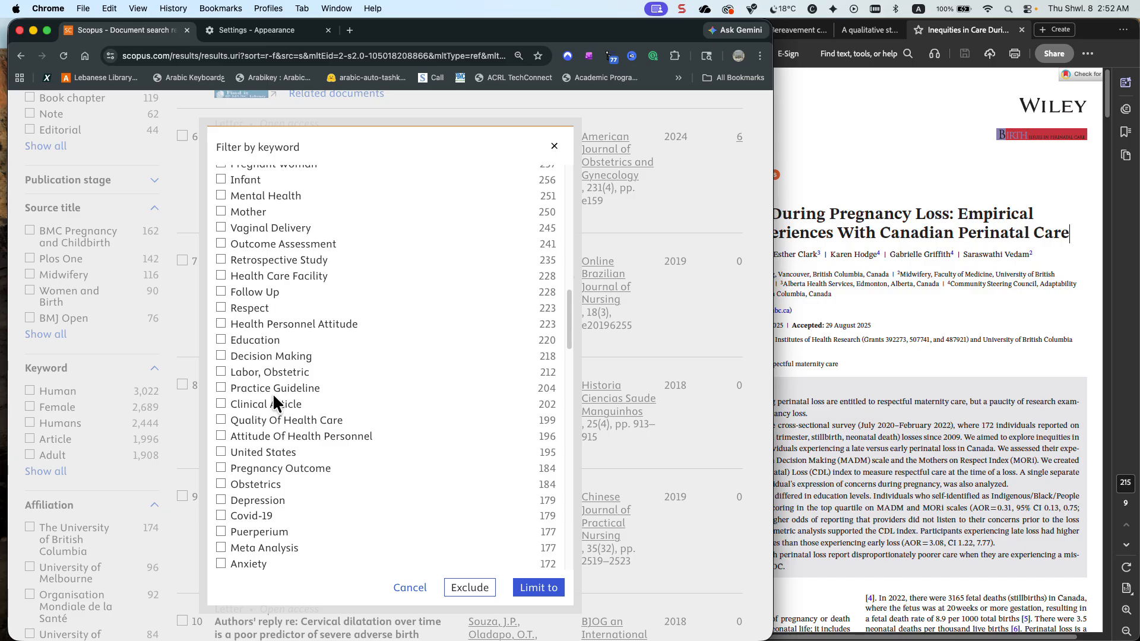
scroll(273, 397, "down", 4)
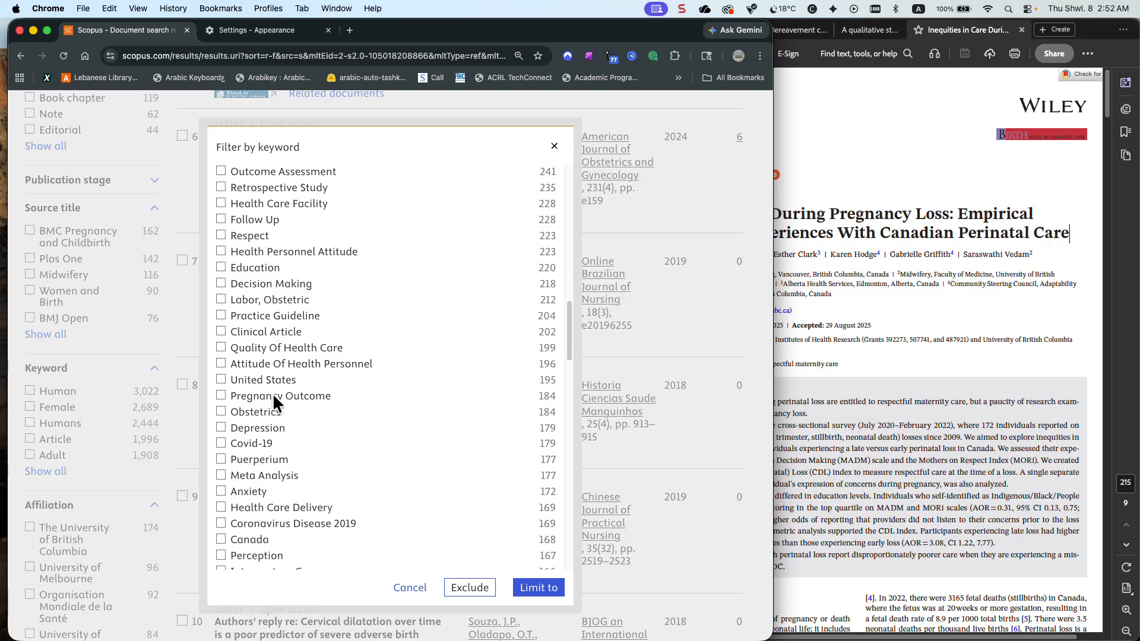
scroll(272, 393, "down", 5)
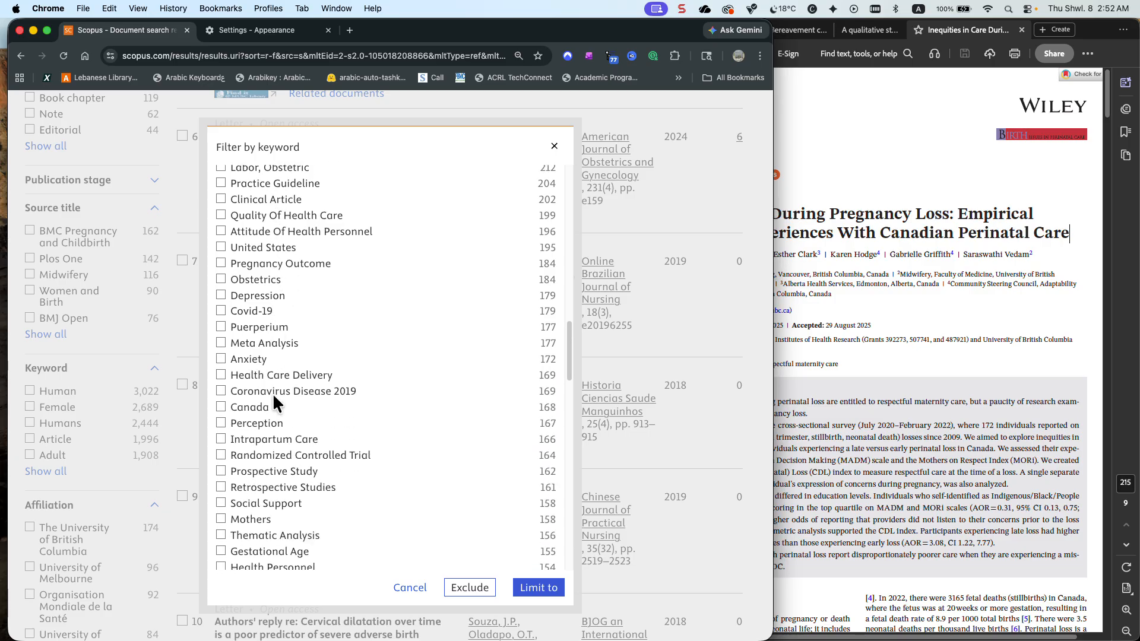
scroll(274, 397, "down", 4)
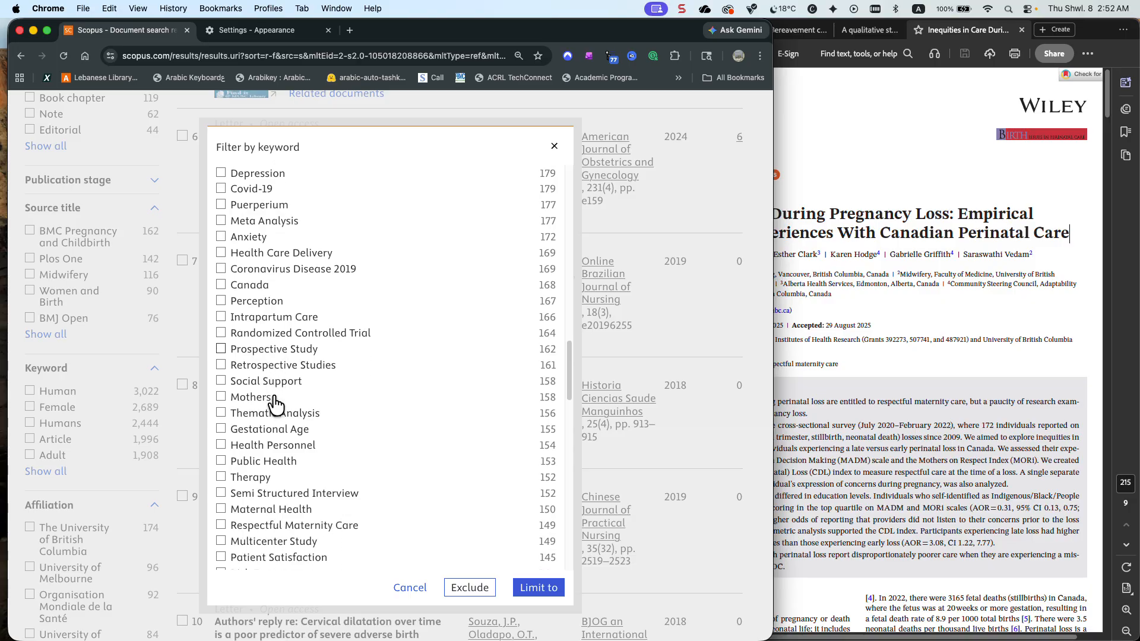
scroll(275, 405, "down", 4)
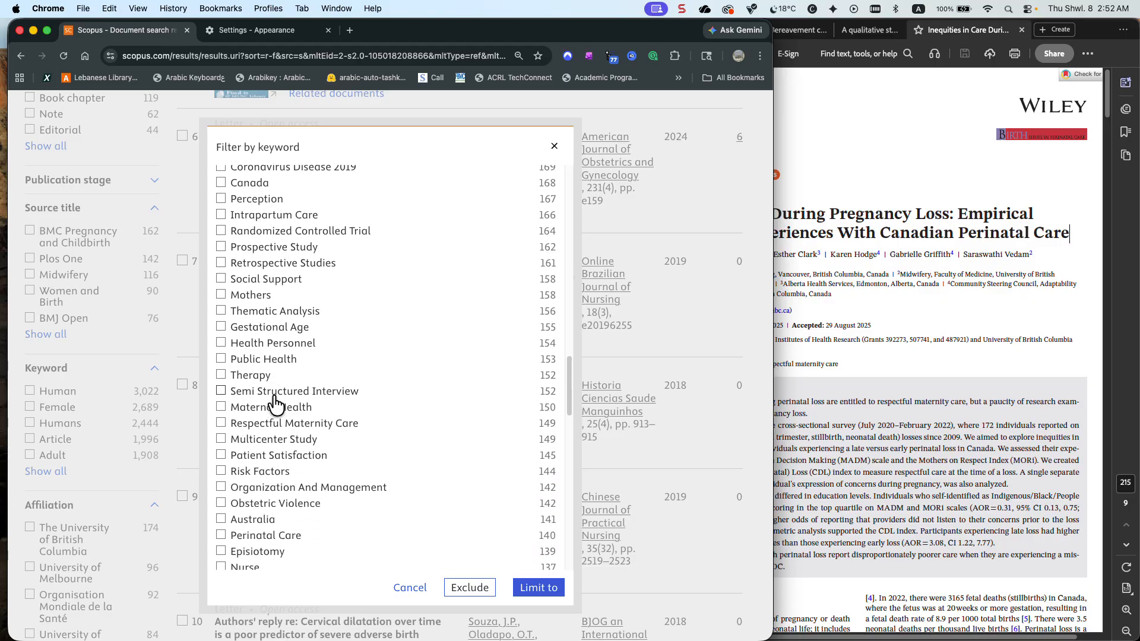
scroll(275, 405, "down", 2)
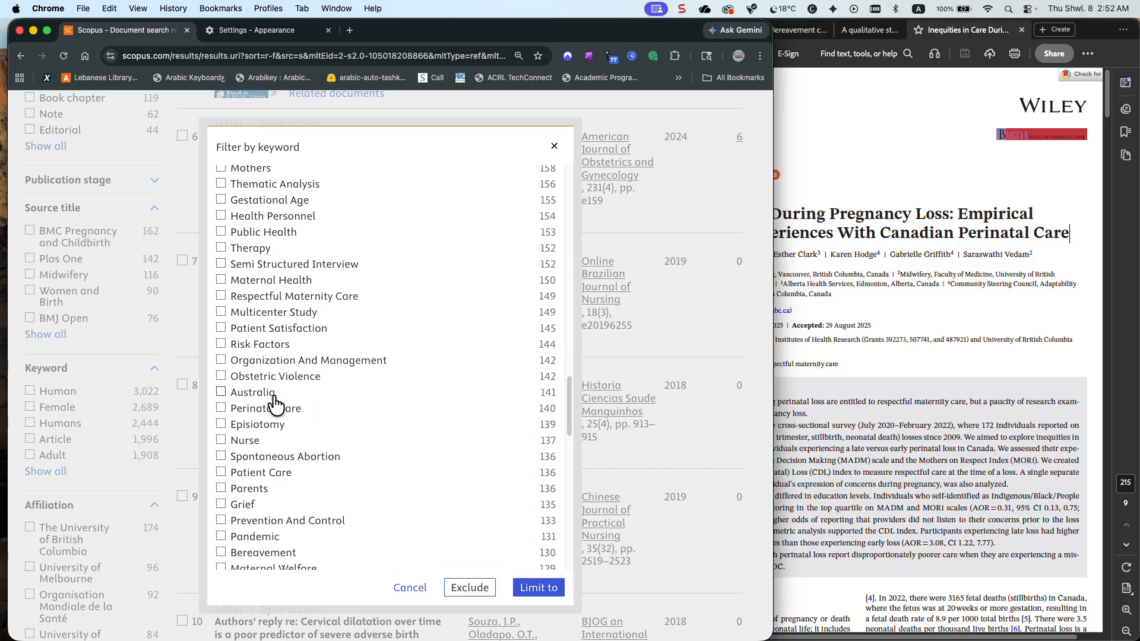
scroll(274, 413, "down", 3)
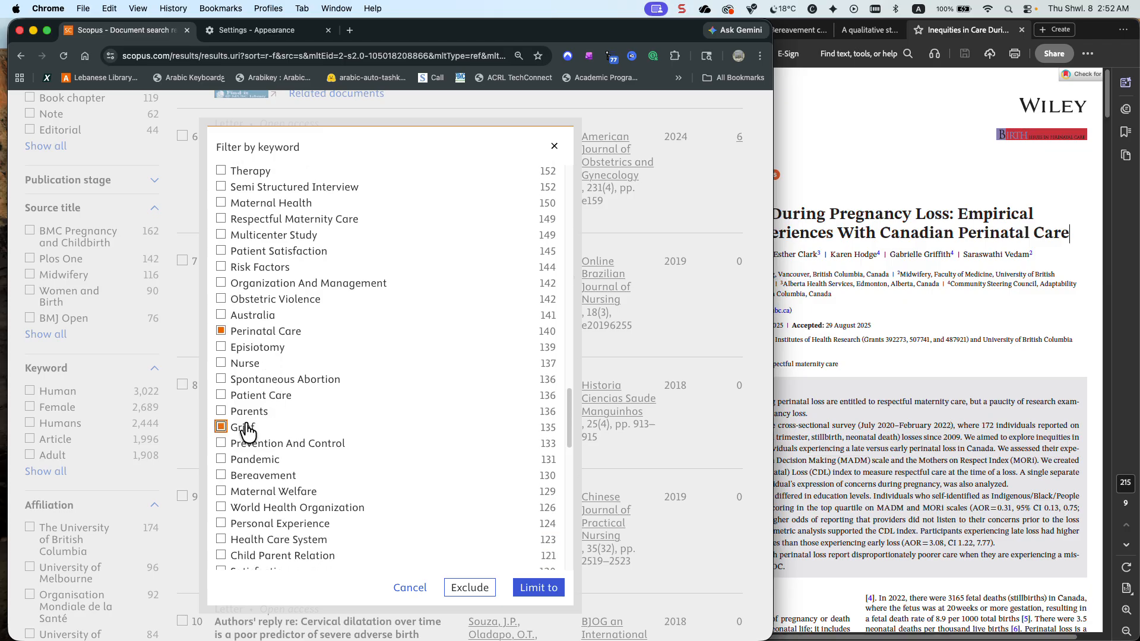
scroll(247, 432, "down", 2)
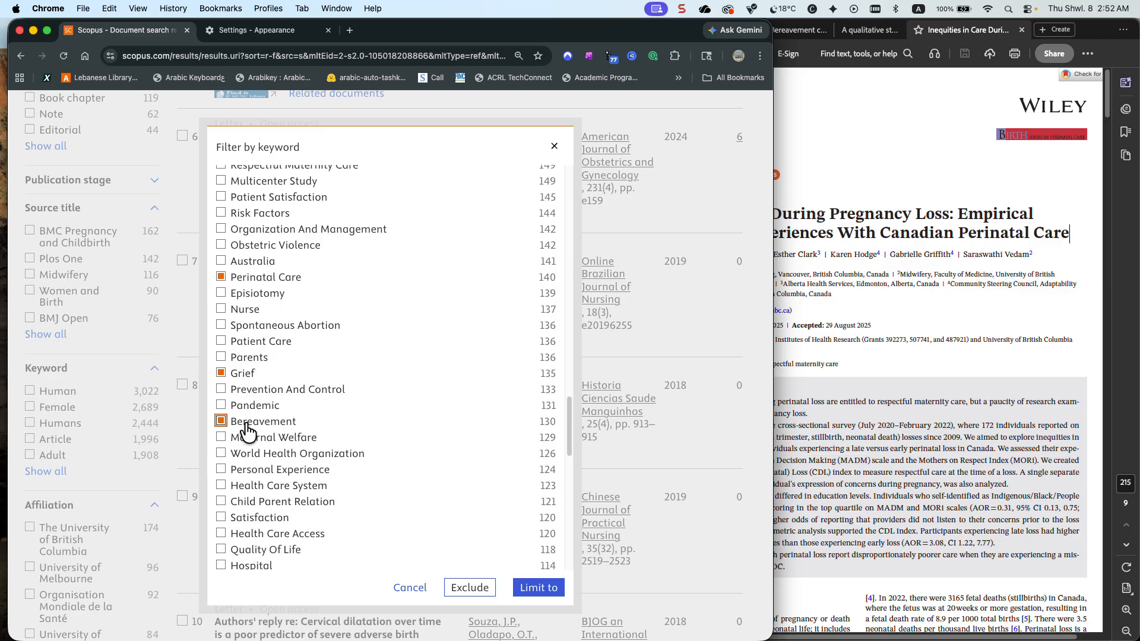
Mark the keywords Mortality and Perinatal Death in the keyword filter
scroll(247, 433, "down", 4)
scroll(247, 429, "down", 3)
scroll(287, 419, "down", 4)
scroll(289, 430, "down", 1)
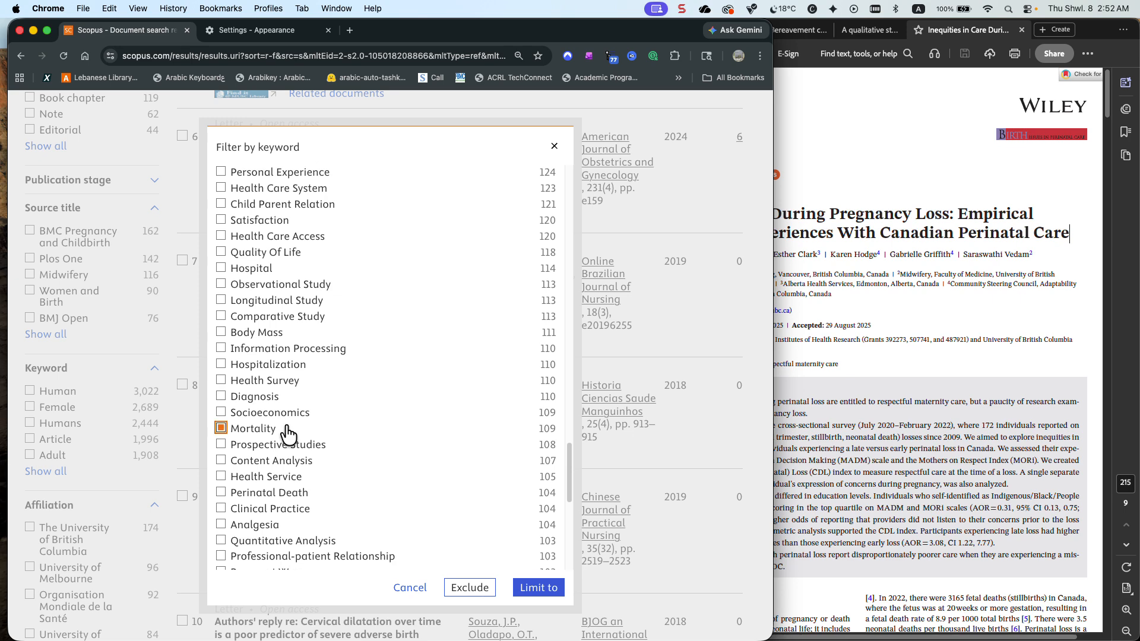
scroll(287, 428, "down", 2)
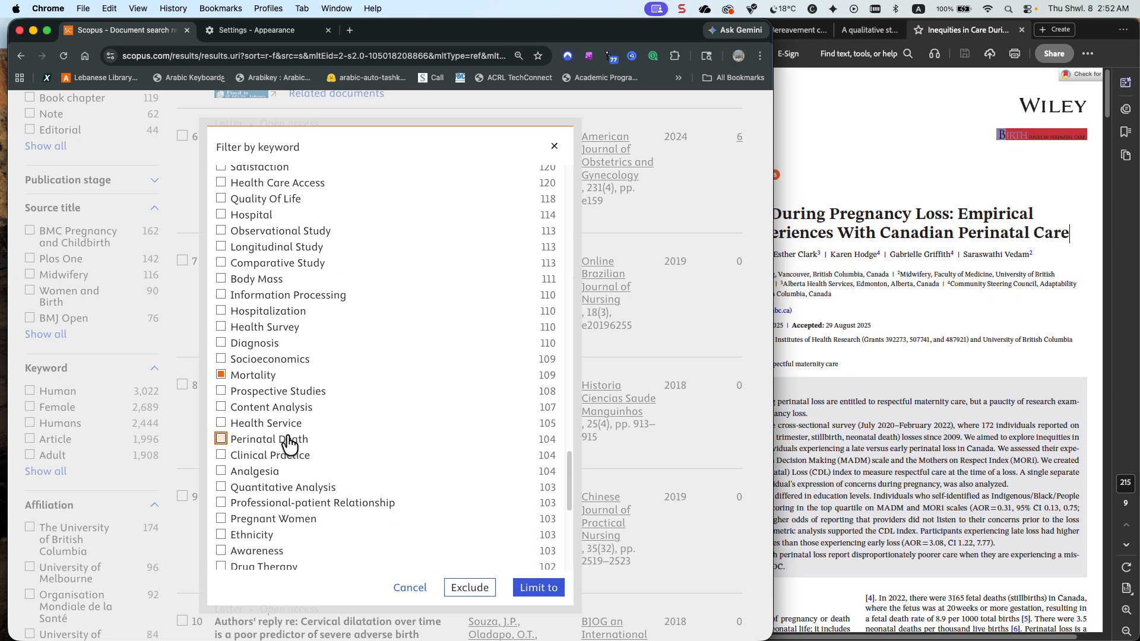
left_click(291, 439)
Look through the remaining keywords to the end of the list and recheck the ones already marked
scroll(300, 433, "down", 2)
scroll(304, 434, "down", 2)
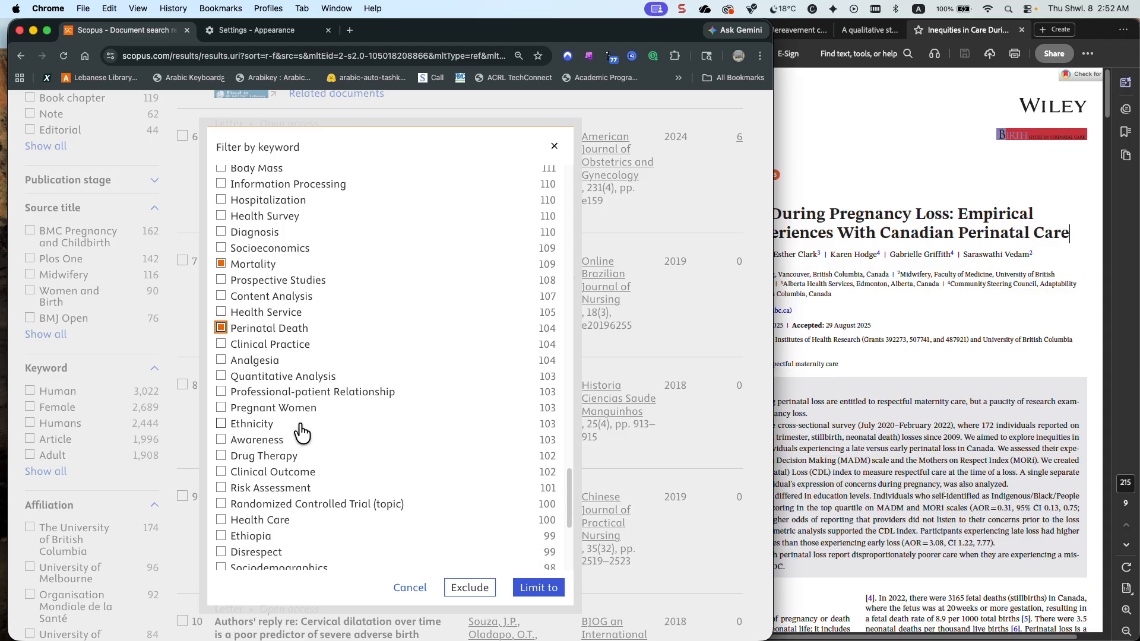
scroll(301, 432, "down", 4)
scroll(301, 433, "down", 4)
scroll(301, 432, "down", 3)
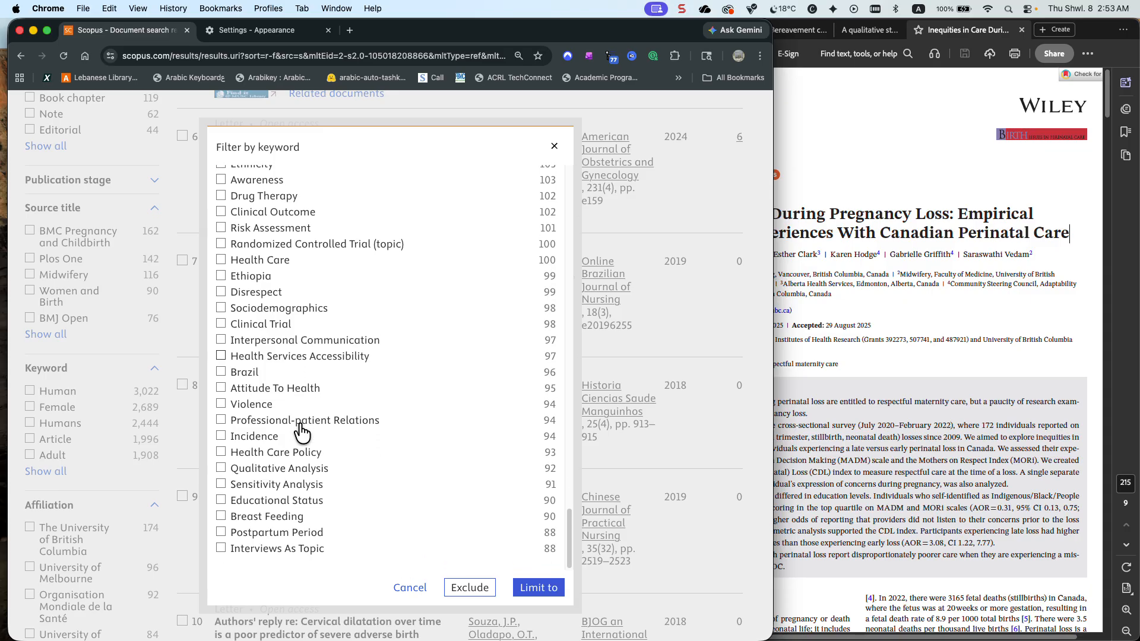
scroll(302, 433, "up", 3)
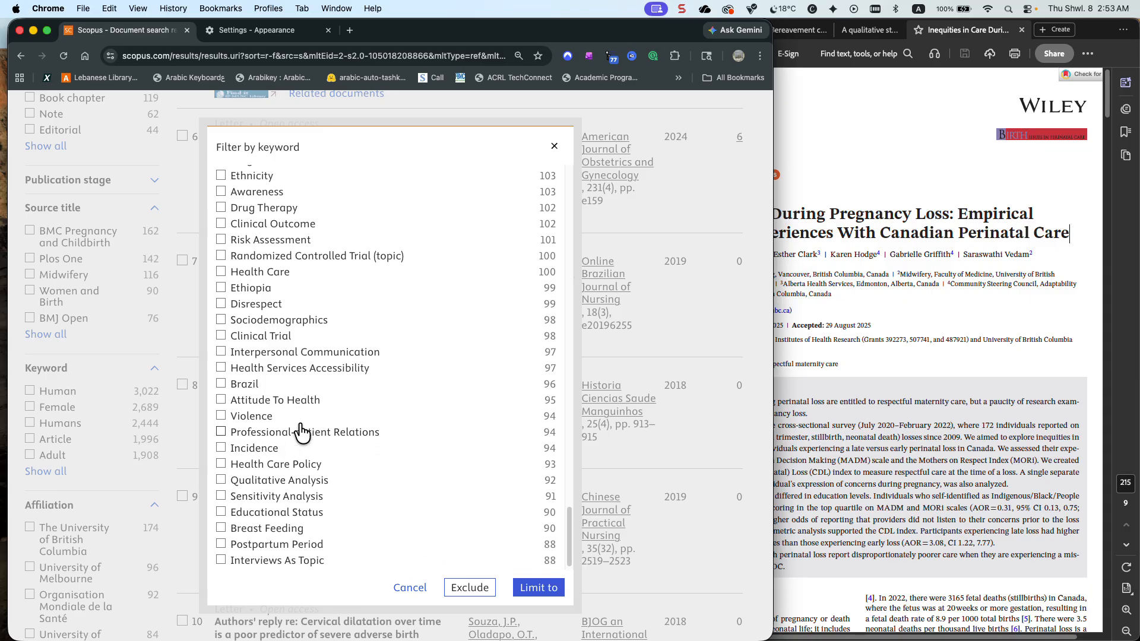
scroll(302, 433, "up", 9)
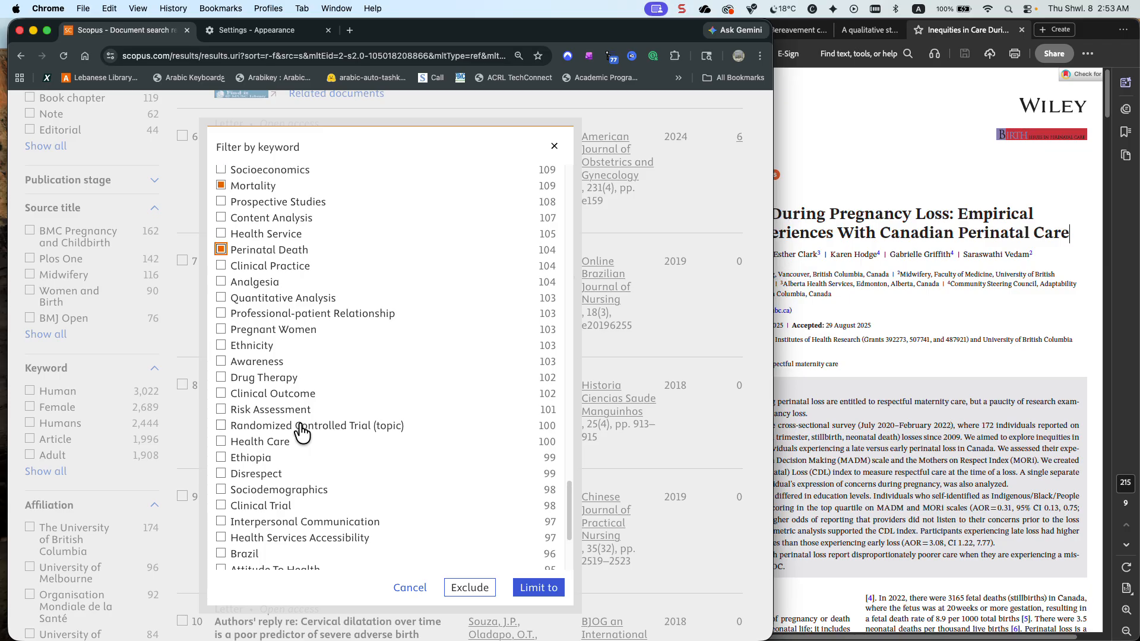
scroll(301, 432, "up", 12)
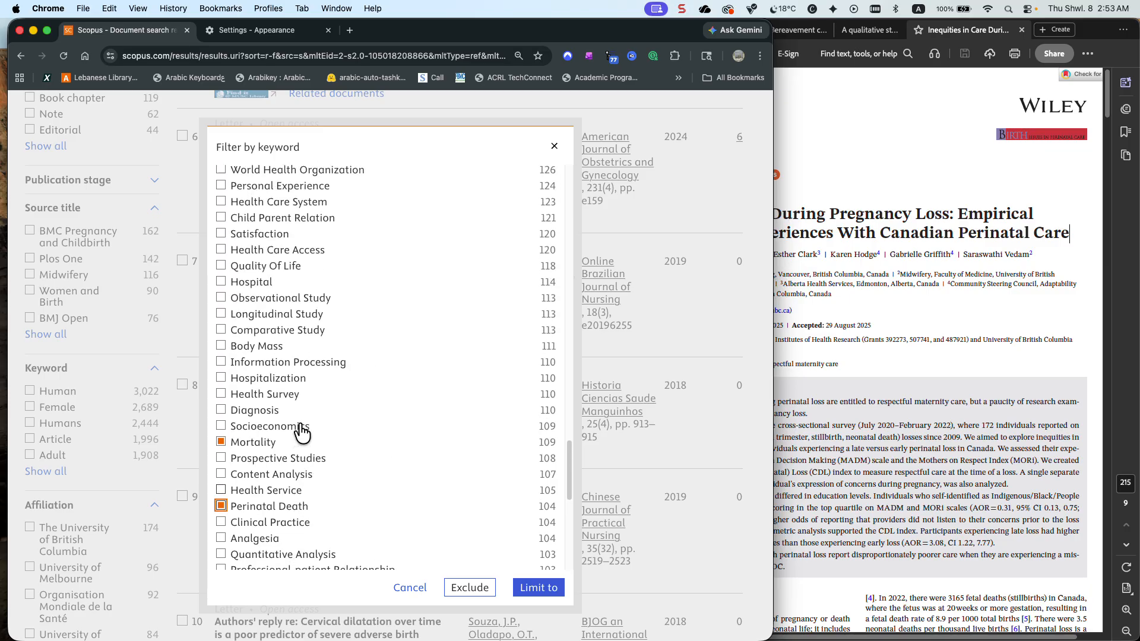
scroll(301, 433, "up", 1)
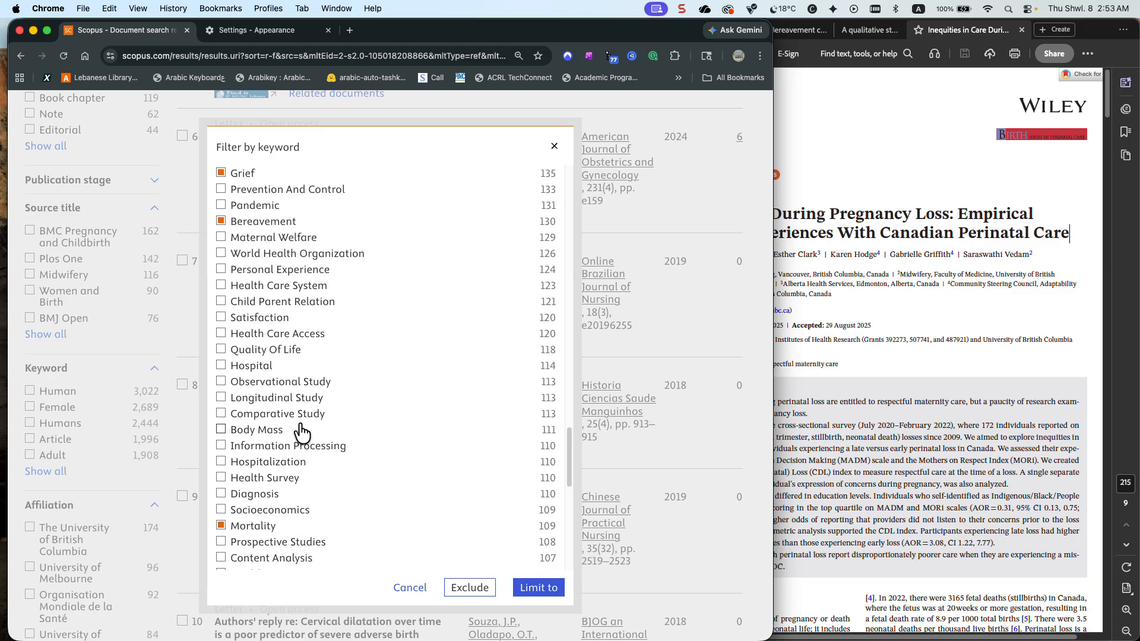
Change the sort order of the keyword filter list to Alphabetical
scroll(301, 432, "up", 8)
scroll(302, 432, "up", 10)
scroll(302, 433, "up", 3)
scroll(301, 432, "up", 8)
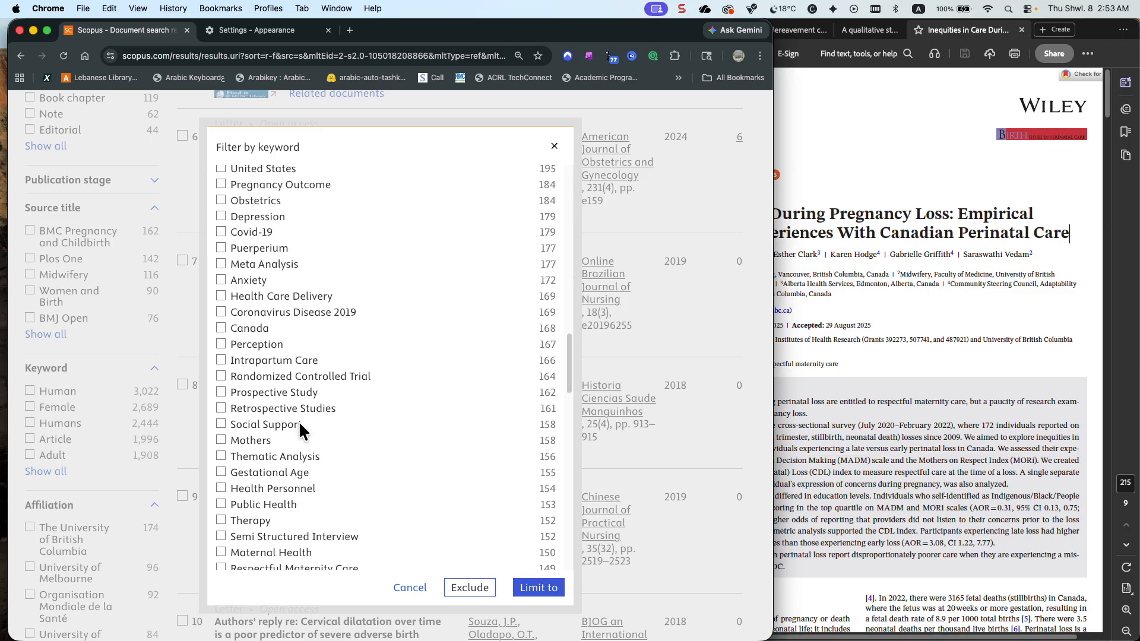
scroll(300, 429, "up", 7)
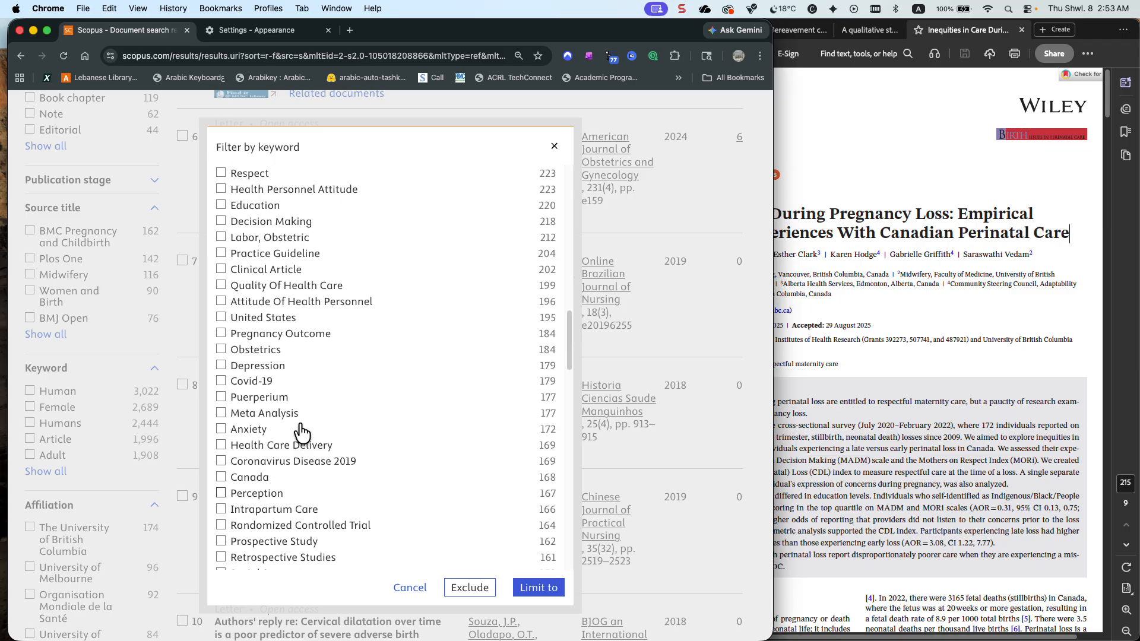
scroll(301, 433, "up", 6)
scroll(302, 432, "up", 5)
scroll(302, 431, "up", 8)
scroll(301, 433, "up", 5)
scroll(302, 432, "up", 2)
scroll(301, 425, "up", 8)
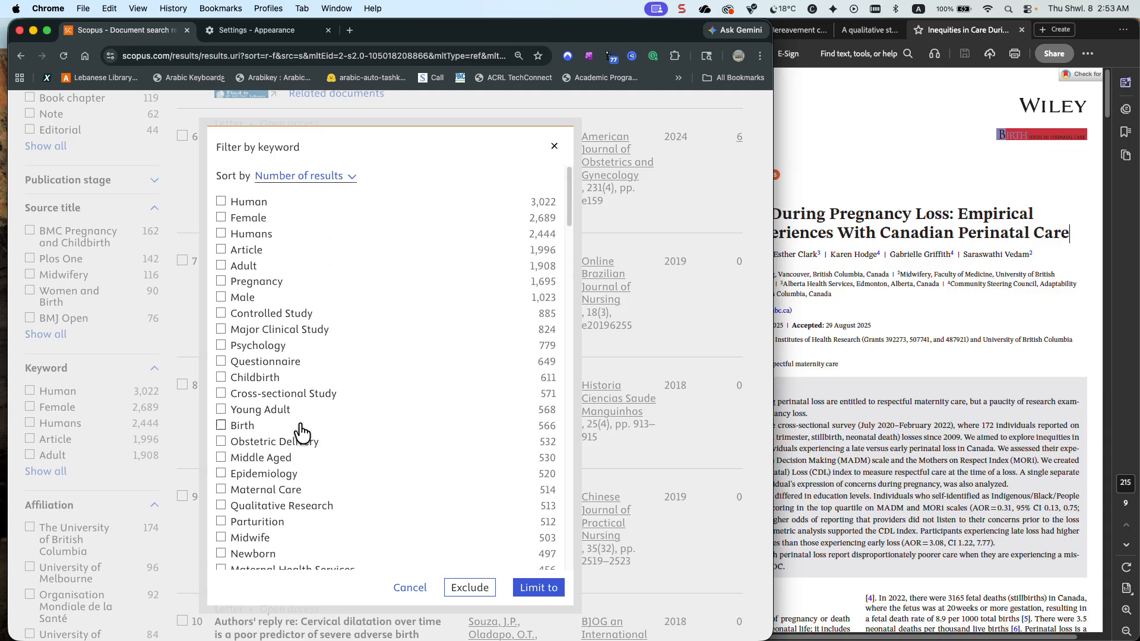
left_click(328, 176)
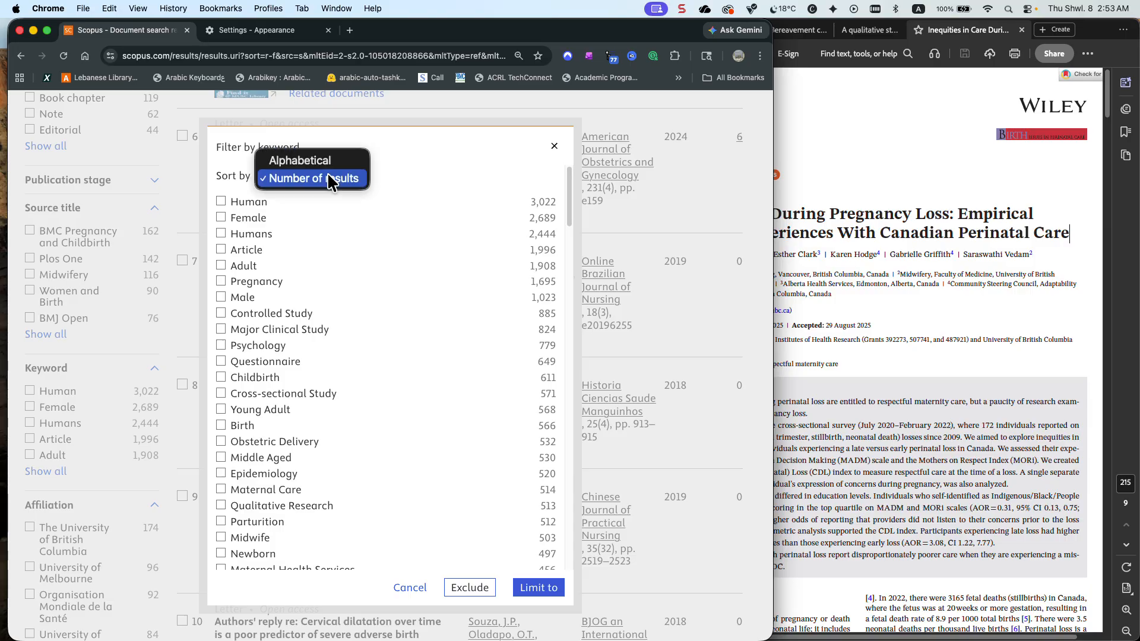
left_click(323, 161)
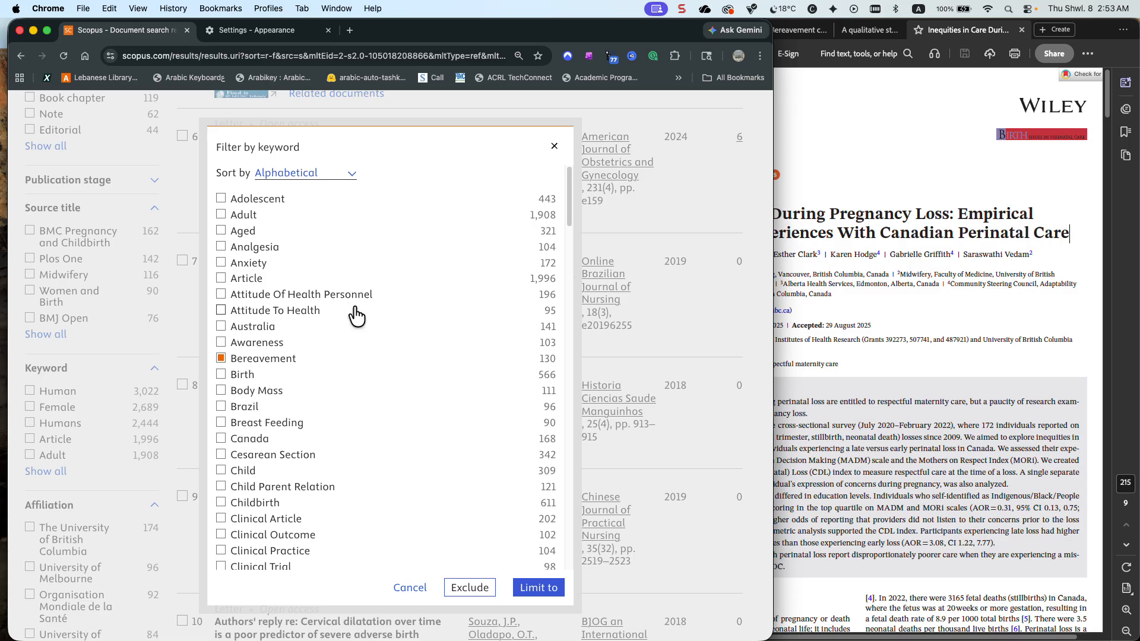
Examine the alphabetical keyword list through to its end for further relevant terms and check the marked keywords
scroll(356, 316, "down", 10)
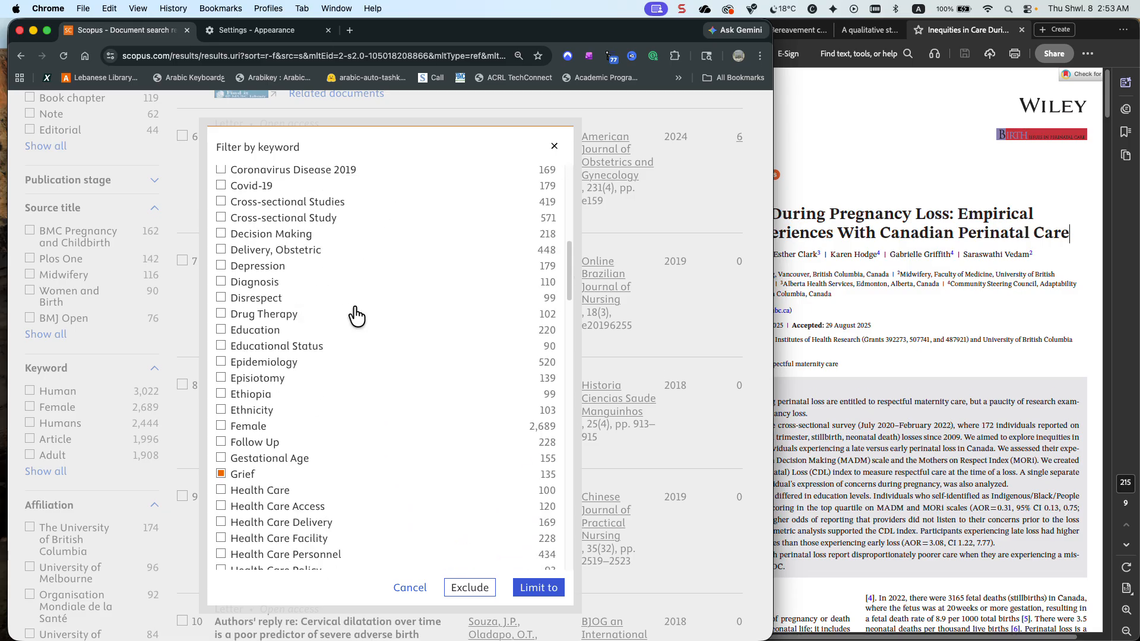
scroll(356, 316, "down", 6)
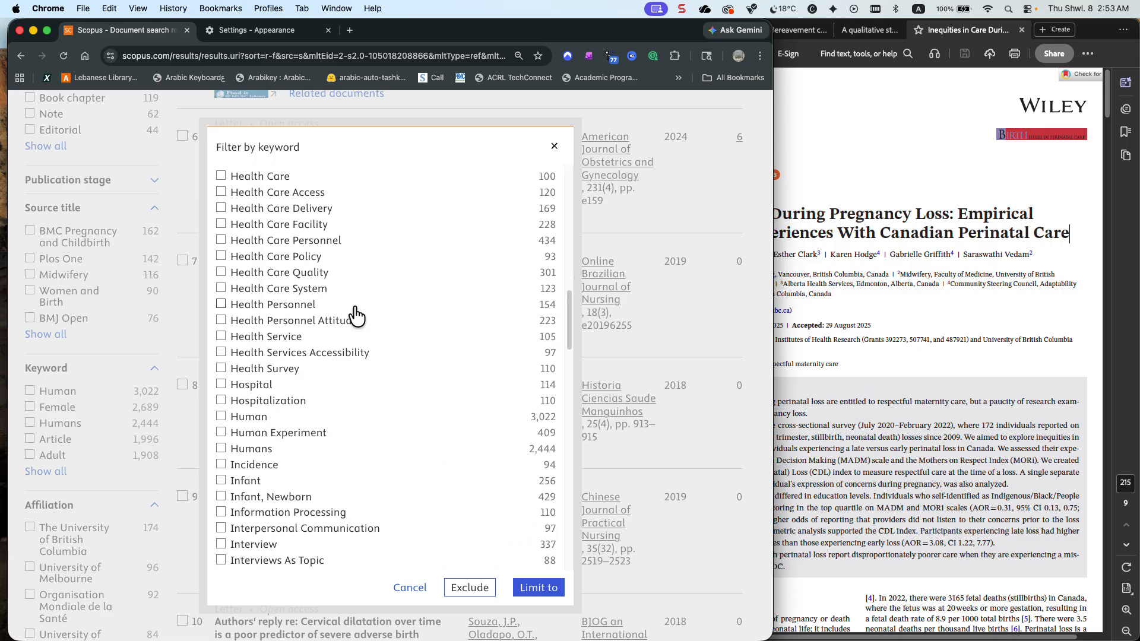
scroll(356, 315, "up", 2)
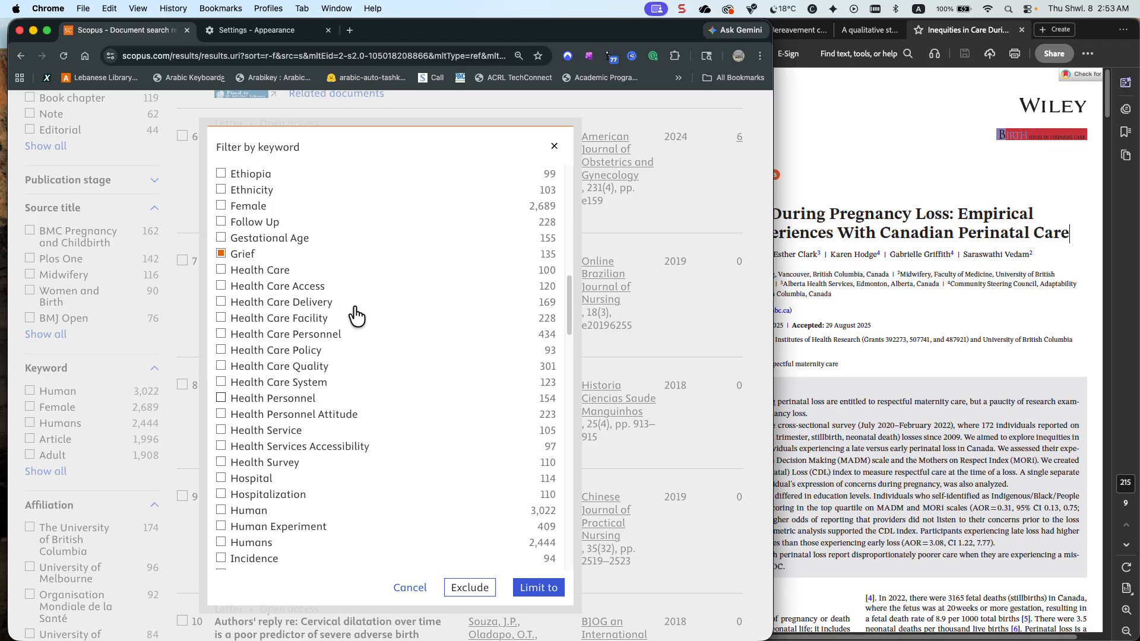
scroll(356, 316, "up", 3)
scroll(356, 316, "down", 5)
scroll(357, 316, "down", 4)
scroll(356, 316, "down", 5)
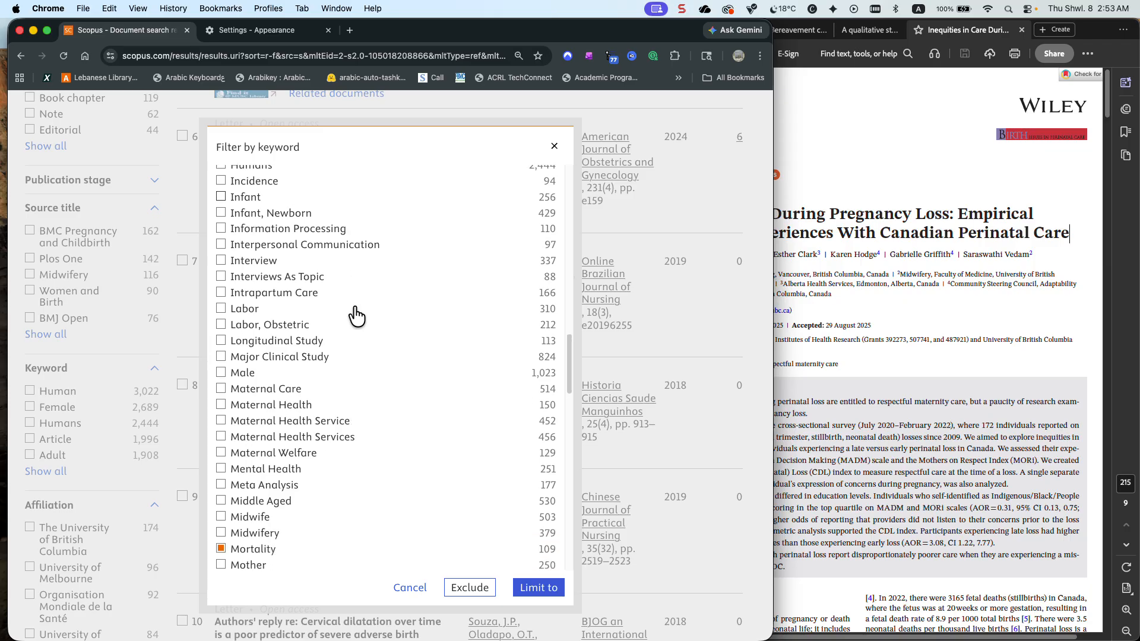
scroll(356, 315, "down", 4)
scroll(356, 315, "down", 5)
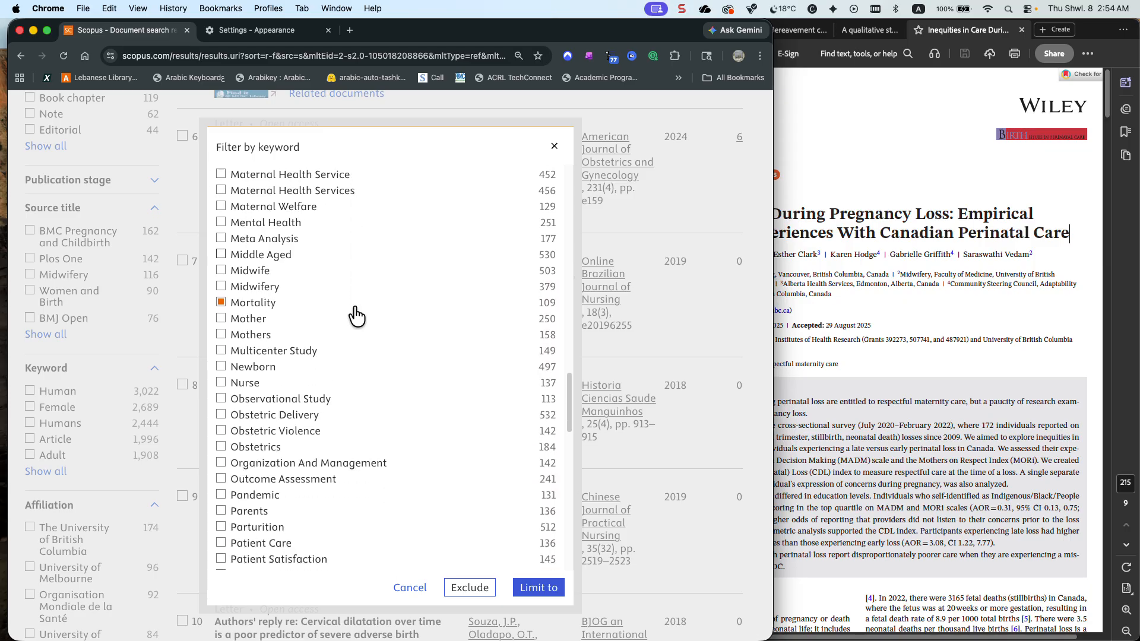
scroll(356, 316, "down", 5)
scroll(355, 312, "down", 4)
scroll(356, 315, "down", 4)
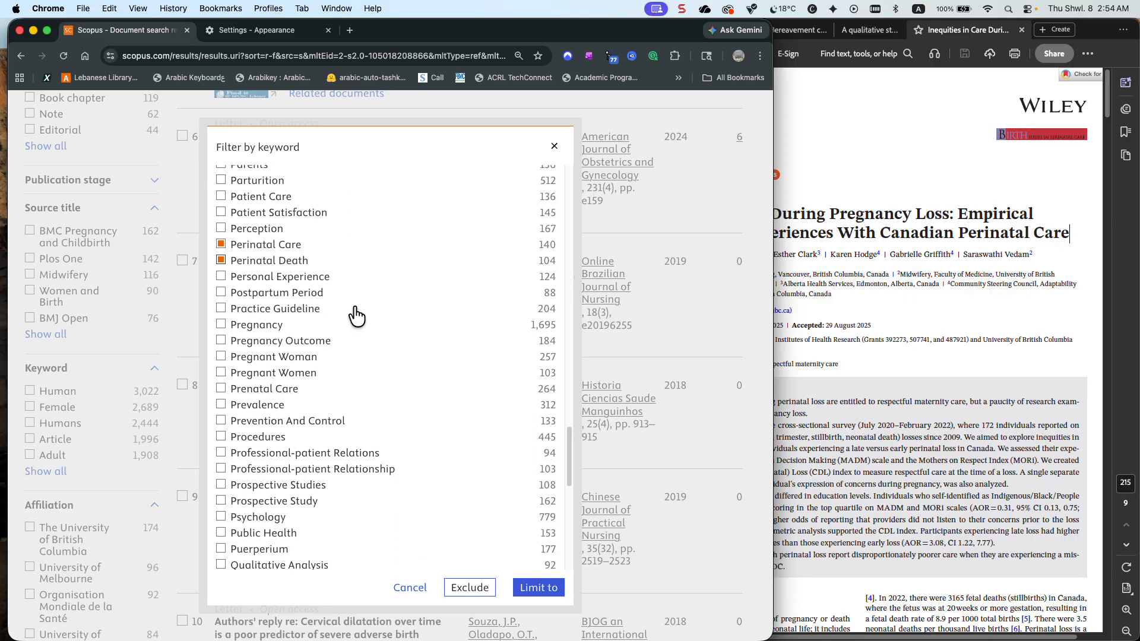
scroll(356, 316, "down", 6)
scroll(356, 316, "down", 3)
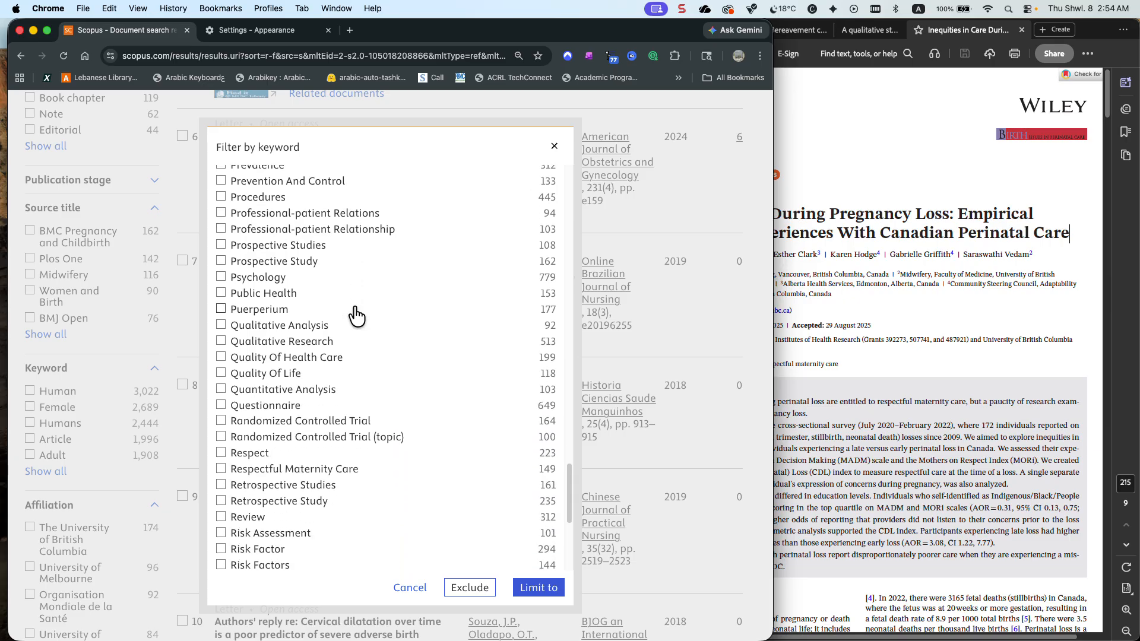
scroll(356, 315, "down", 6)
scroll(357, 316, "down", 5)
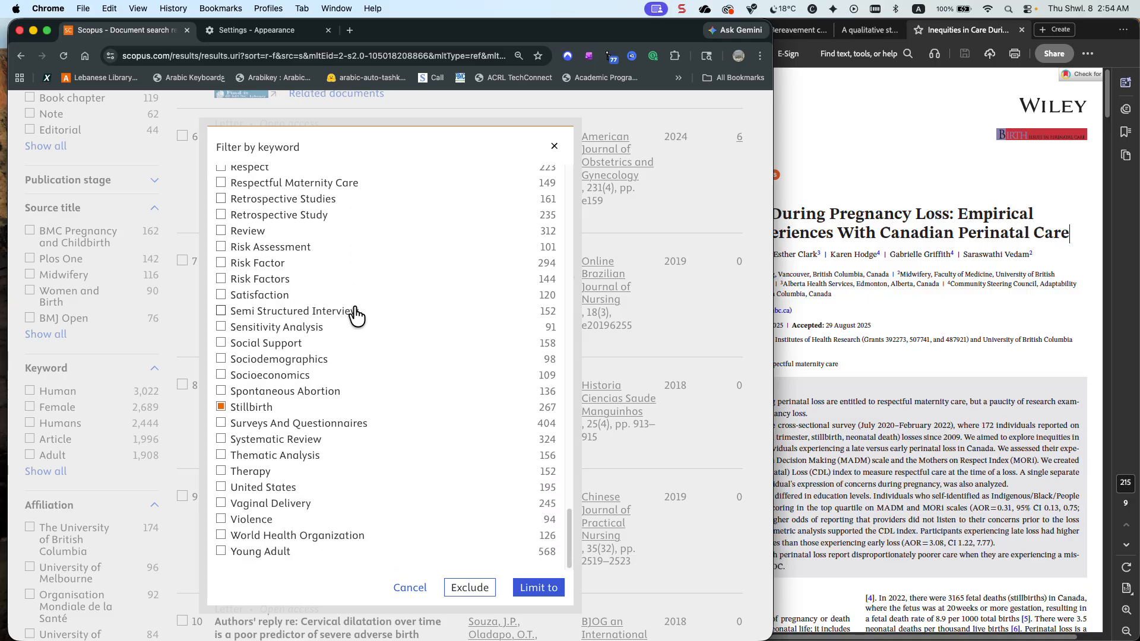
scroll(357, 316, "up", 2)
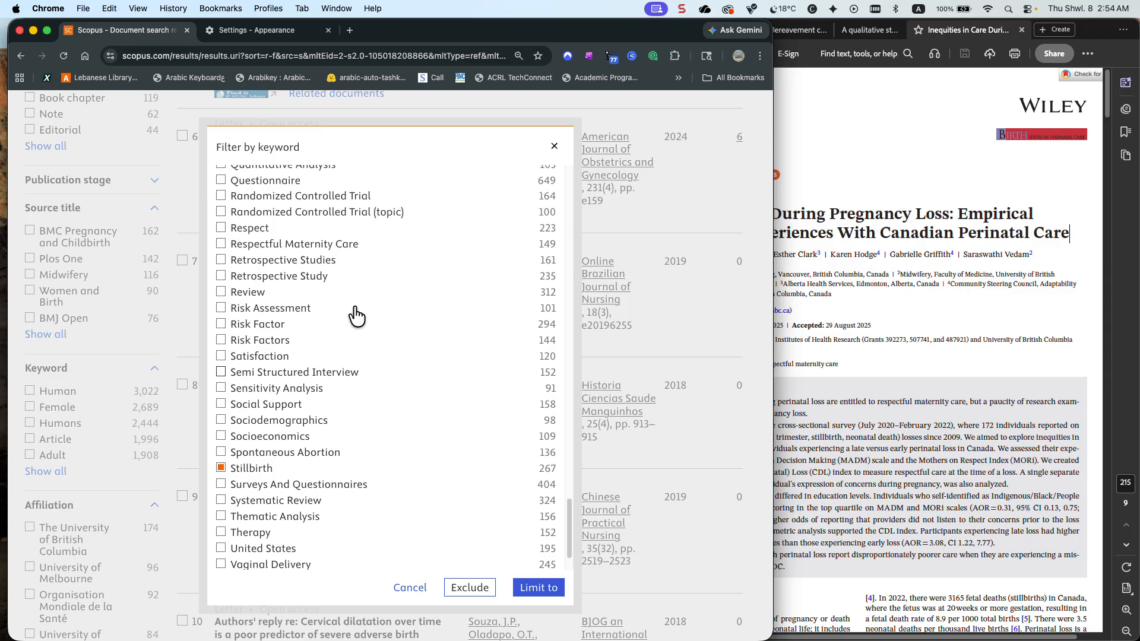
Recheck the marked terms in the keyword filter and limit the related documents to Stillbirth, Perinatal Care, Grief, Bereavement, Mortality and Perinatal Death
scroll(356, 316, "down", 1)
scroll(356, 315, "up", 1)
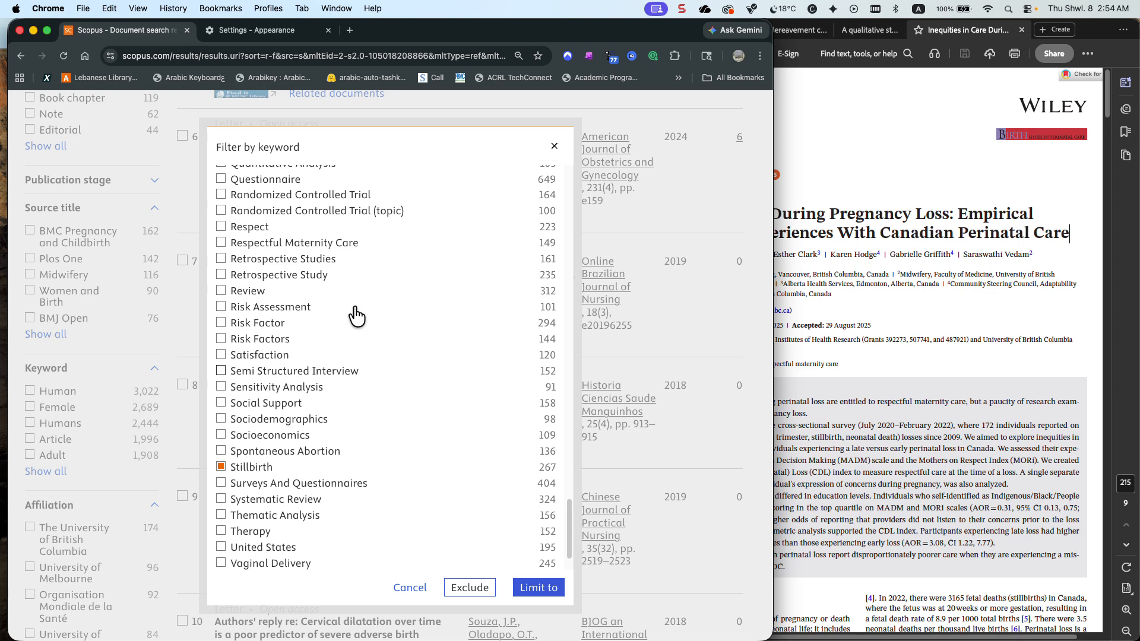
scroll(356, 316, "up", 10)
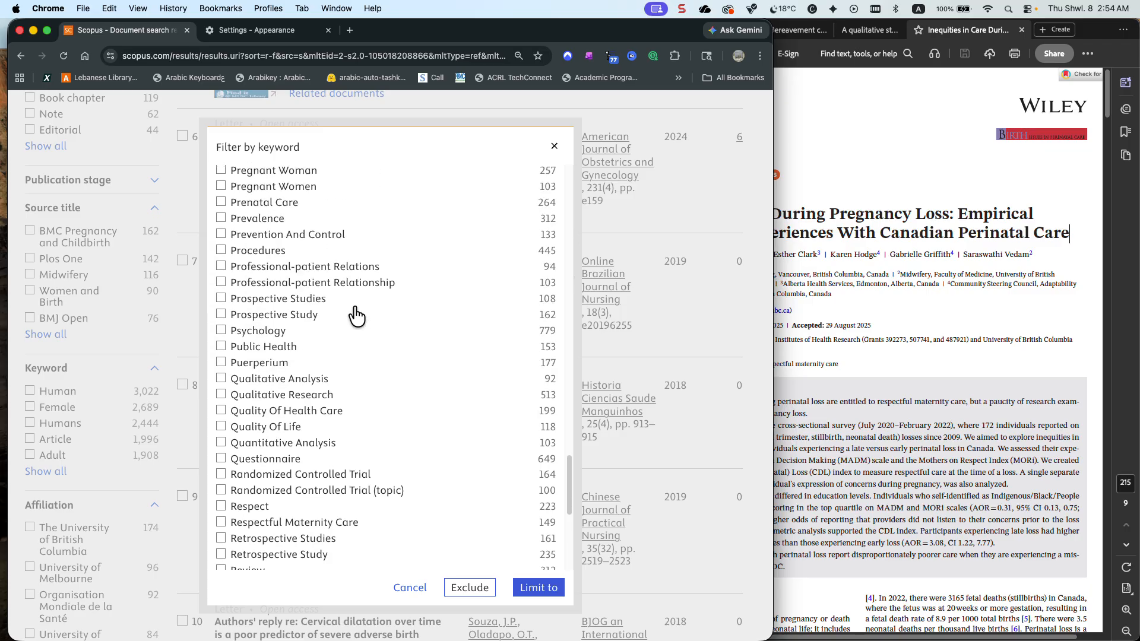
scroll(356, 315, "up", 5)
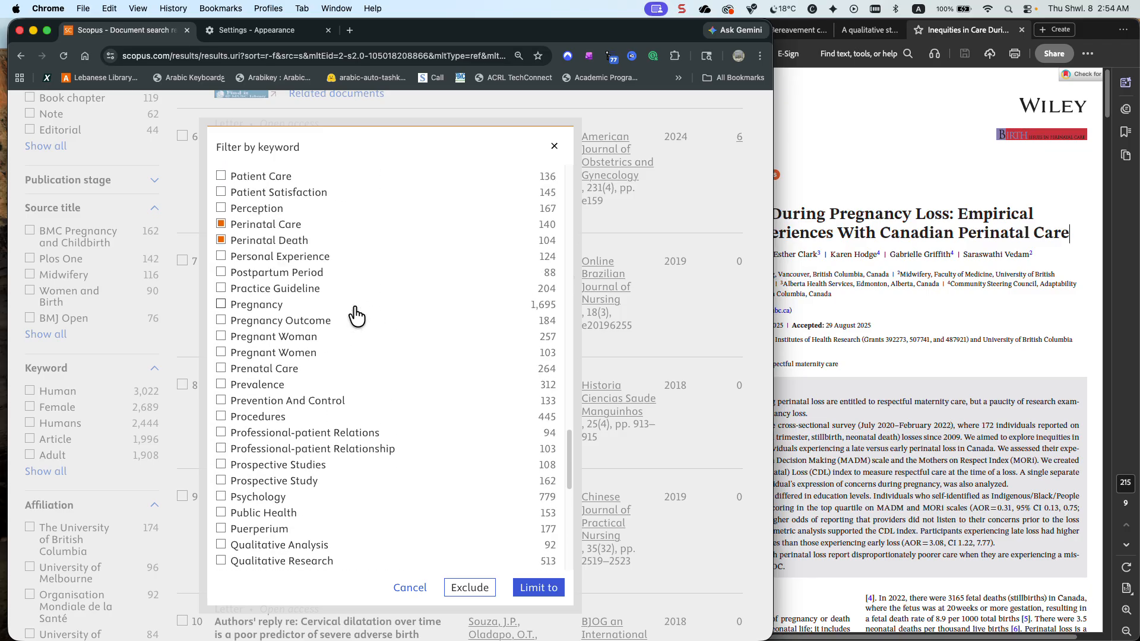
scroll(356, 316, "up", 6)
scroll(354, 306, "up", 5)
scroll(356, 316, "up", 5)
scroll(356, 316, "up", 2)
scroll(356, 315, "up", 4)
scroll(354, 307, "up", 8)
scroll(356, 314, "up", 20)
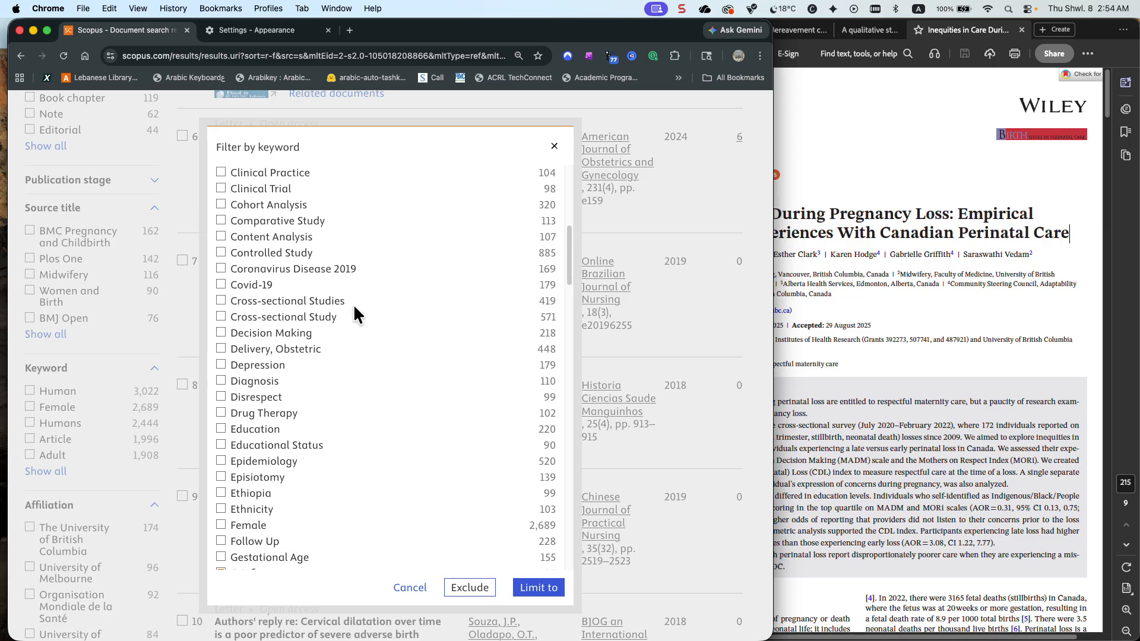
left_click(540, 574)
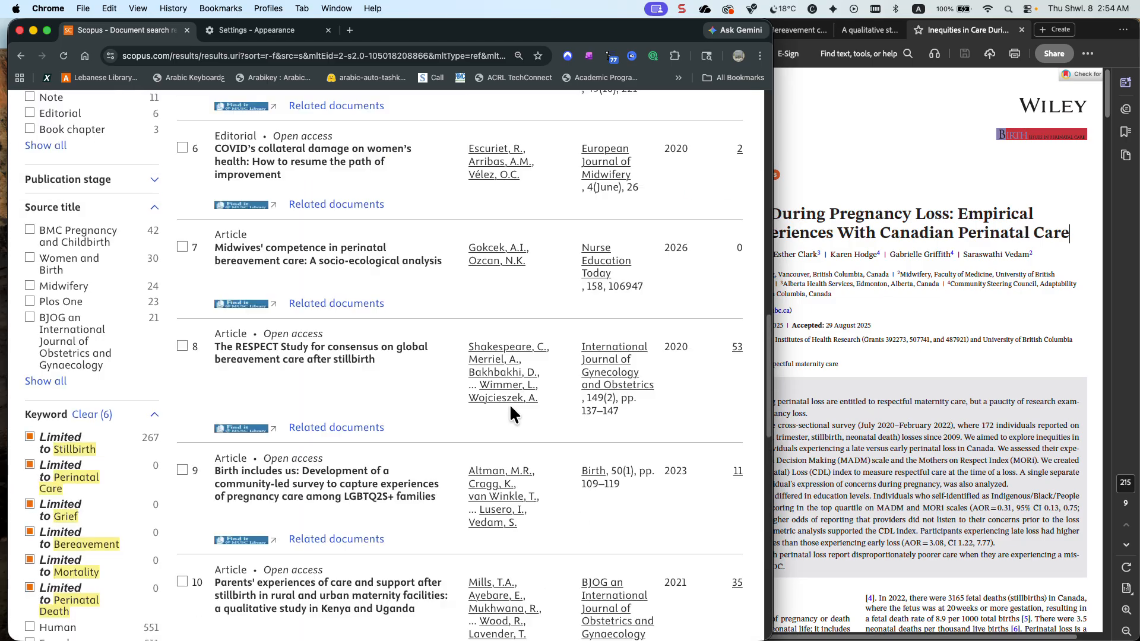
Switch to the article PDF in Acrobat and copy the word "Inequities" from its title
scroll(498, 399, "up", 8)
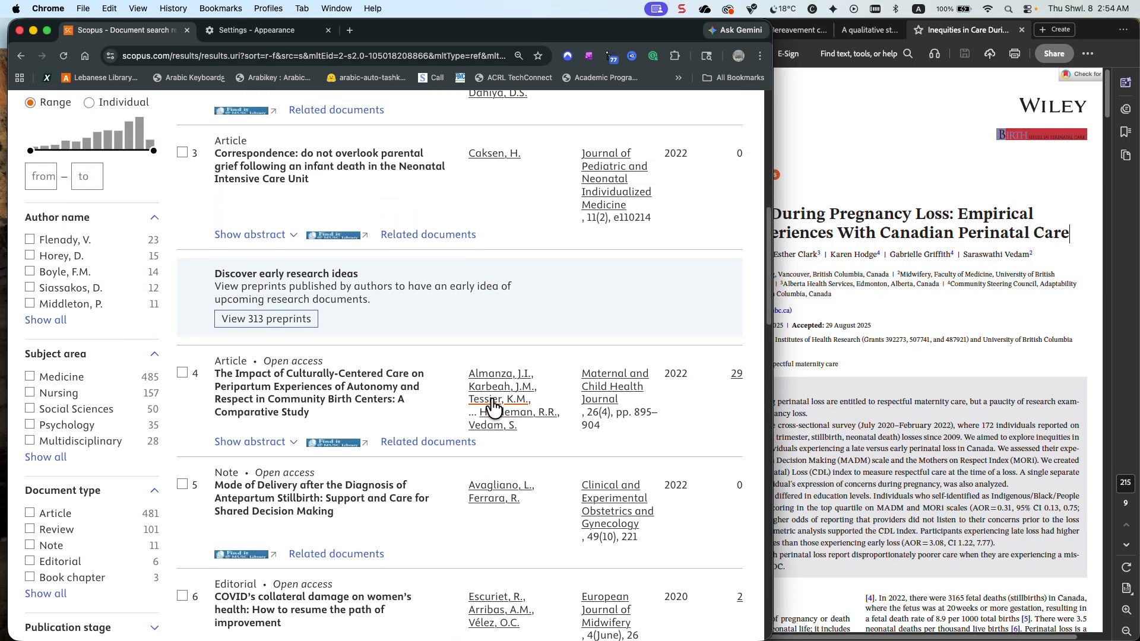
scroll(493, 407, "up", 8)
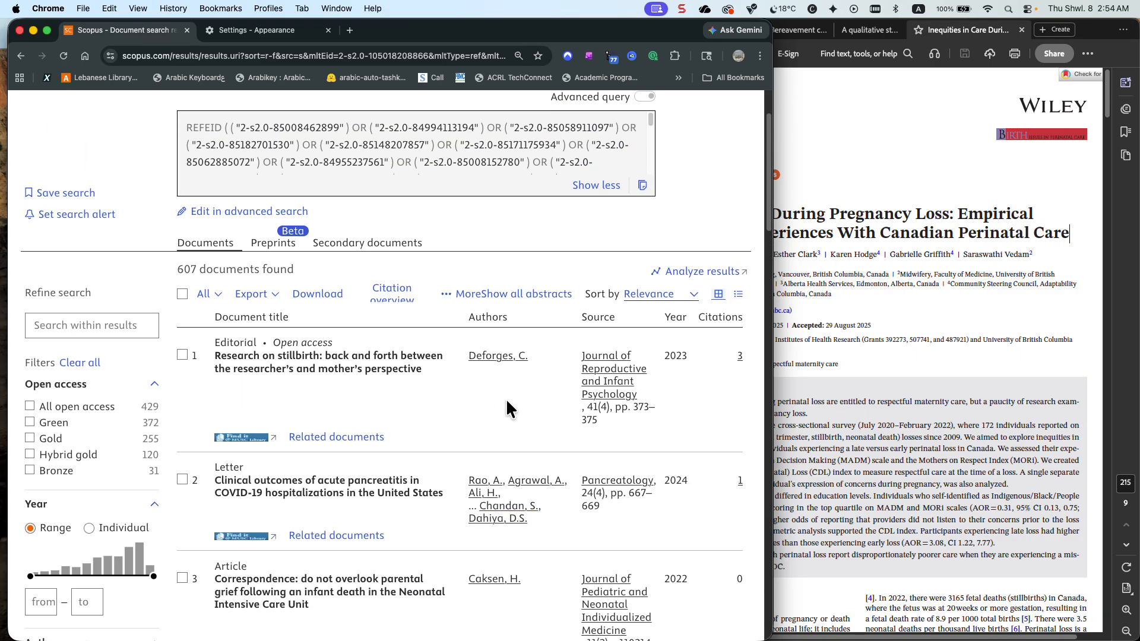
scroll(506, 409, "up", 1)
left_click(956, 233)
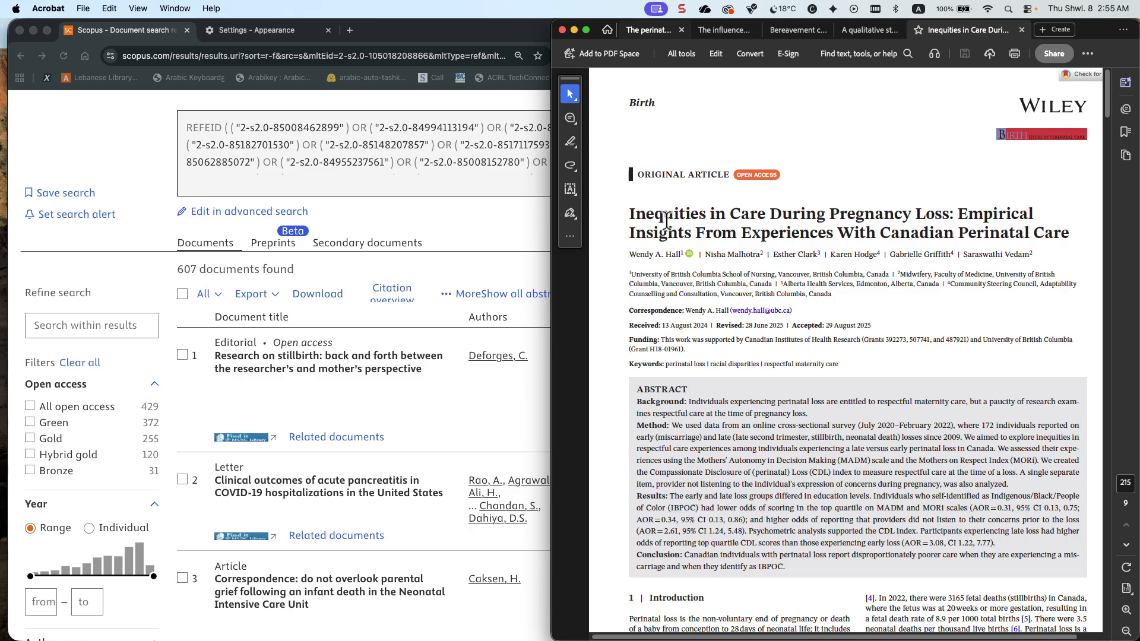
left_click_drag(707, 214, 628, 212)
key("super+c")
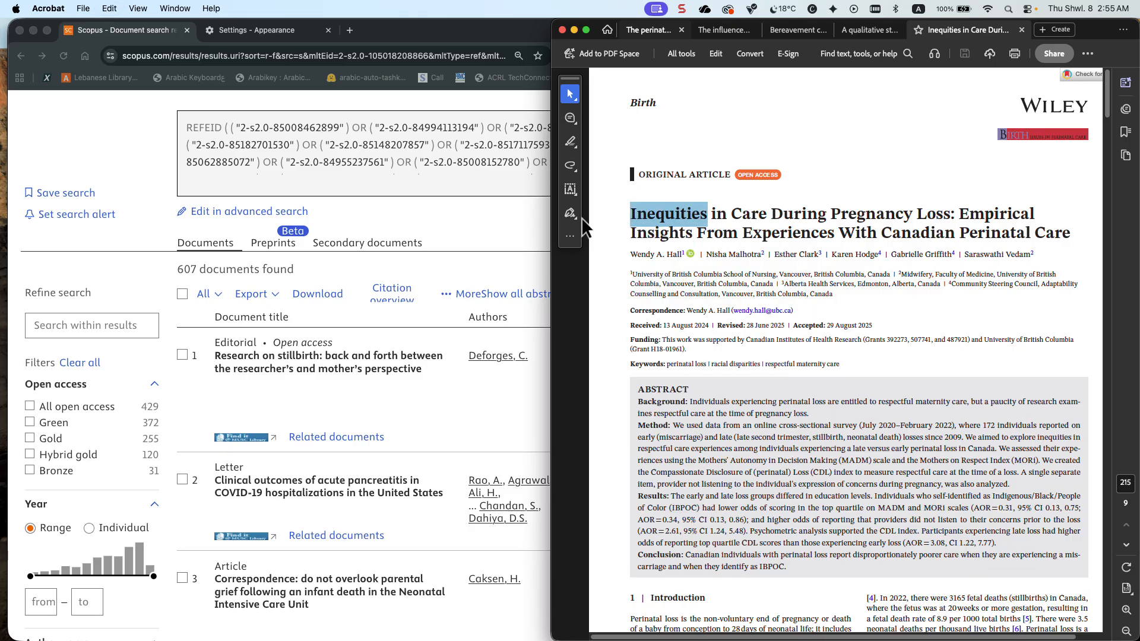
Switch back to Scopus in Chrome and search within the limited results for "Inequities OR disparities"
left_click(127, 332)
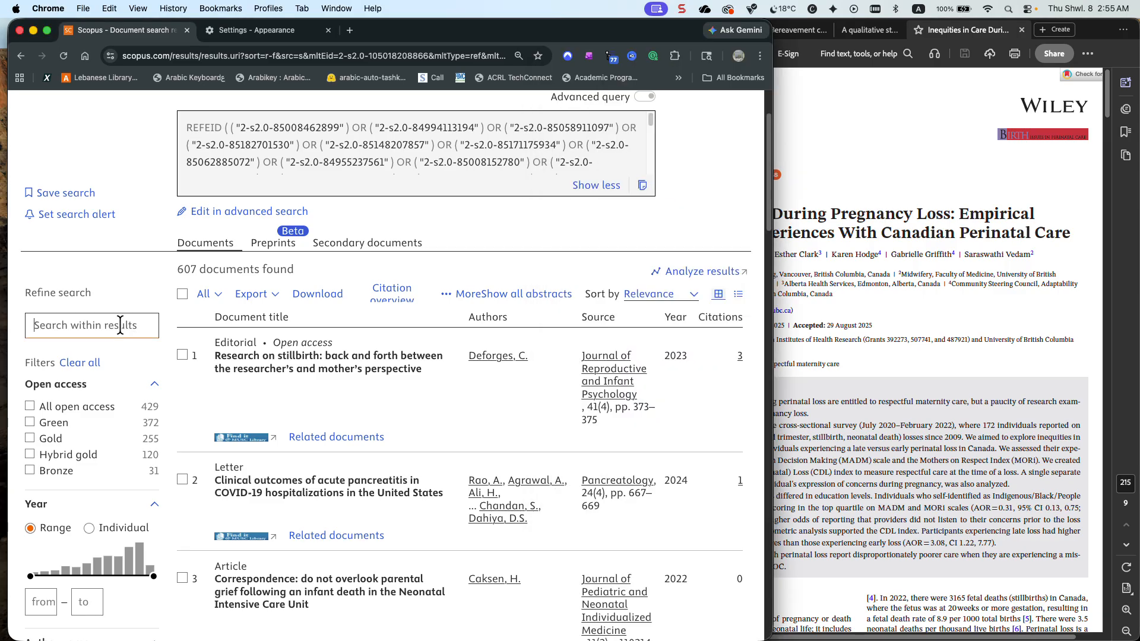
key("super+v")
type("OR disparities")
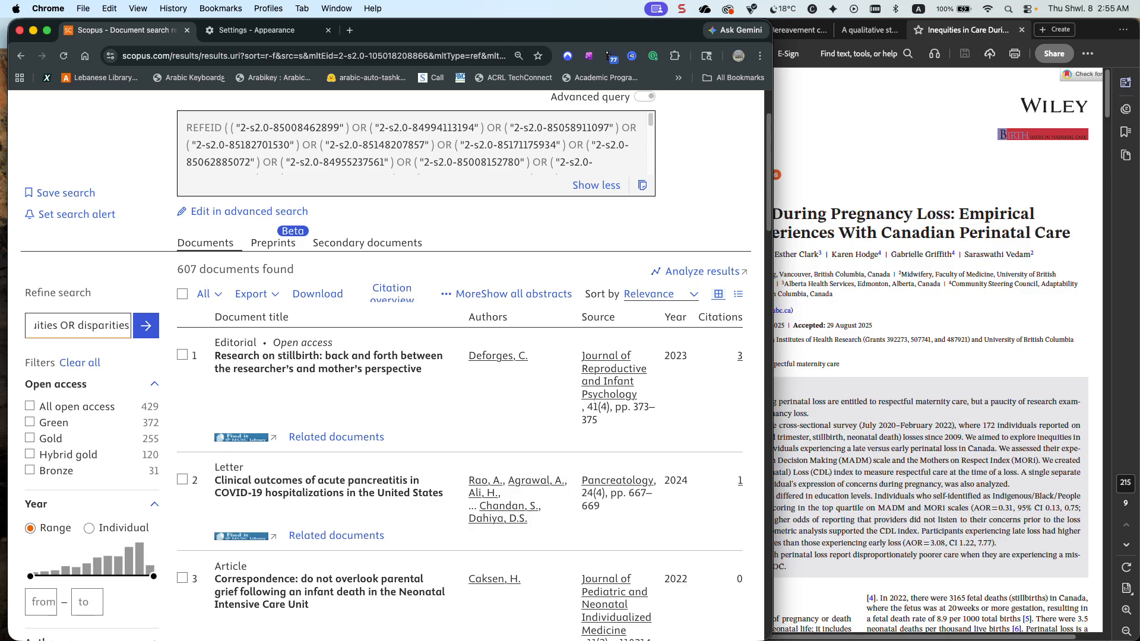
scroll(119, 323, "up", 1)
left_click(143, 379)
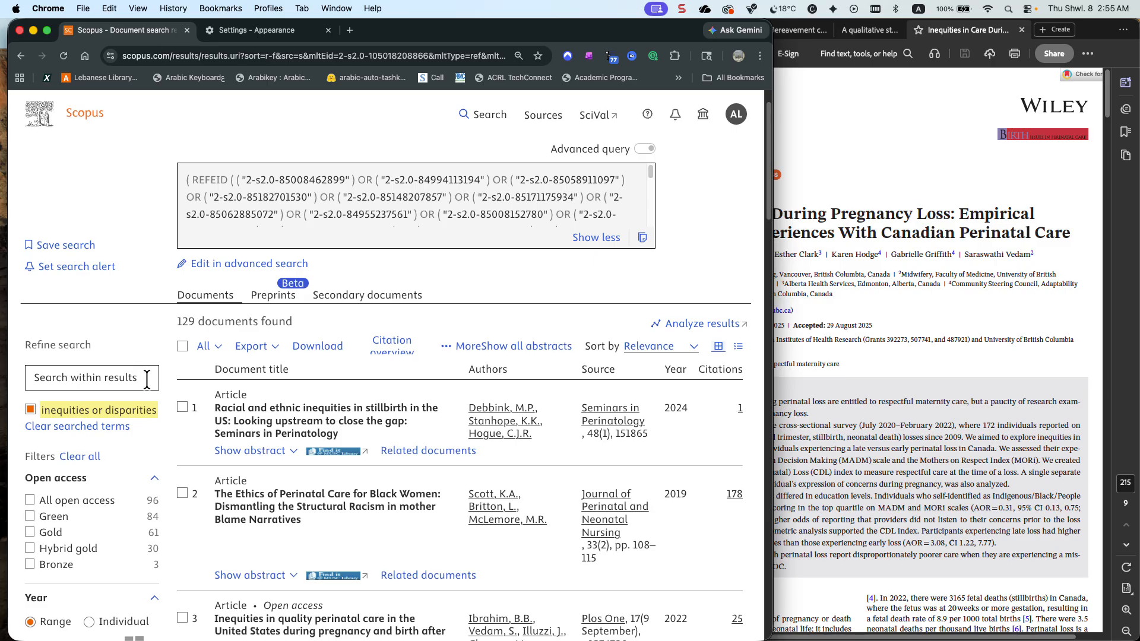
Examine the first refined results and read through the full search query down to its keyword limits
scroll(291, 387, "down", 1)
scroll(290, 378, "down", 1)
scroll(283, 371, "down", 5)
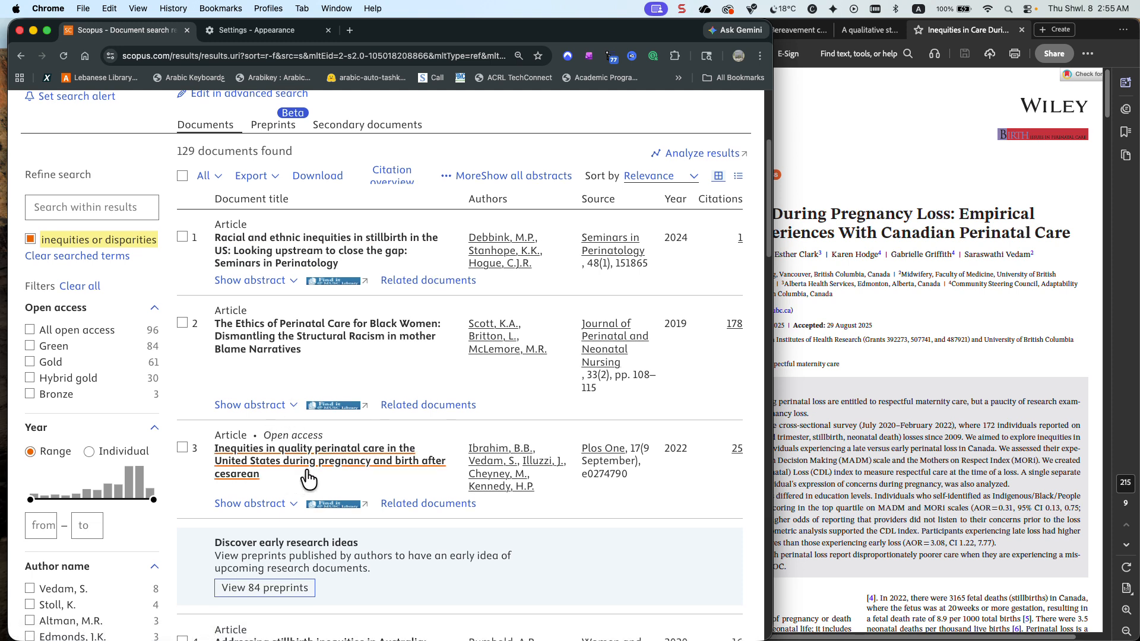
scroll(315, 472, "up", 7)
scroll(319, 469, "down", 1)
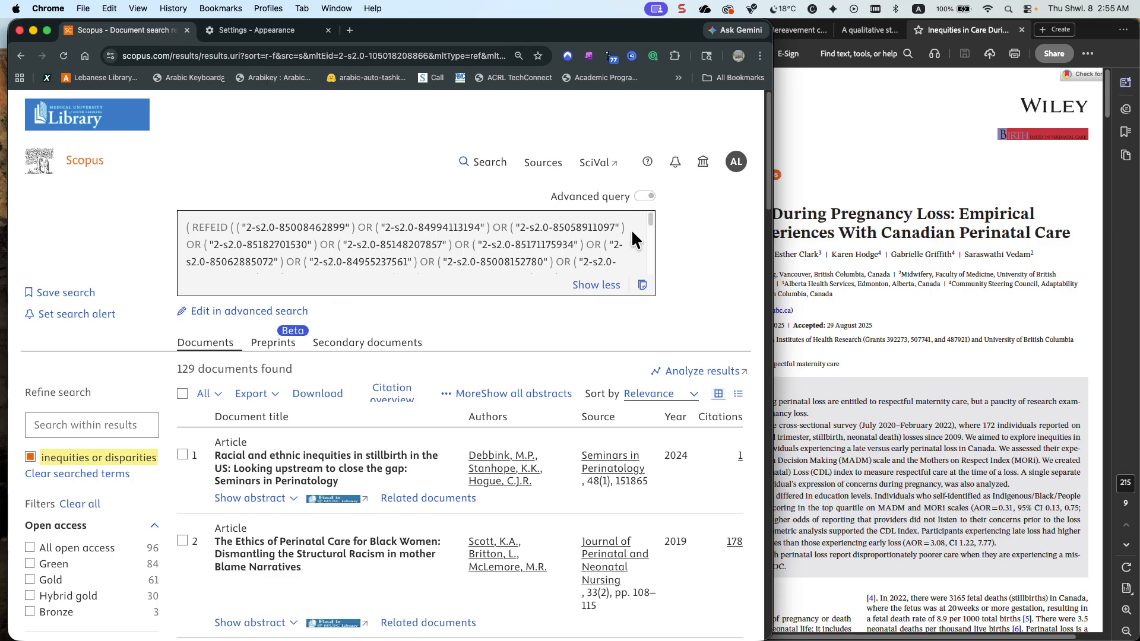
scroll(501, 248, "down", 15)
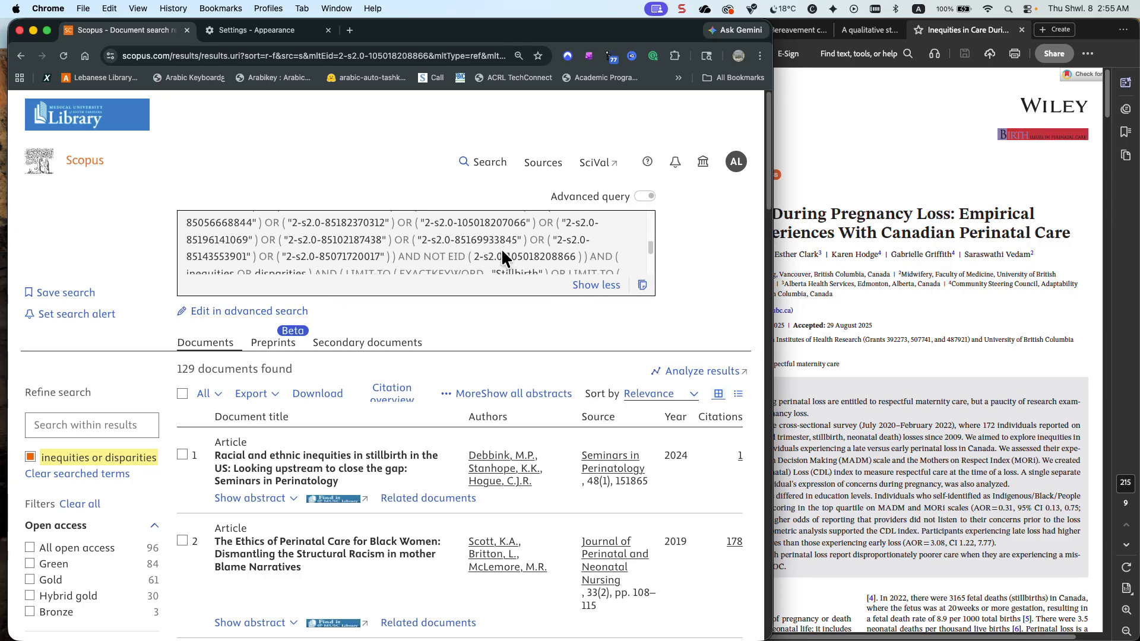
scroll(501, 249, "up", 5)
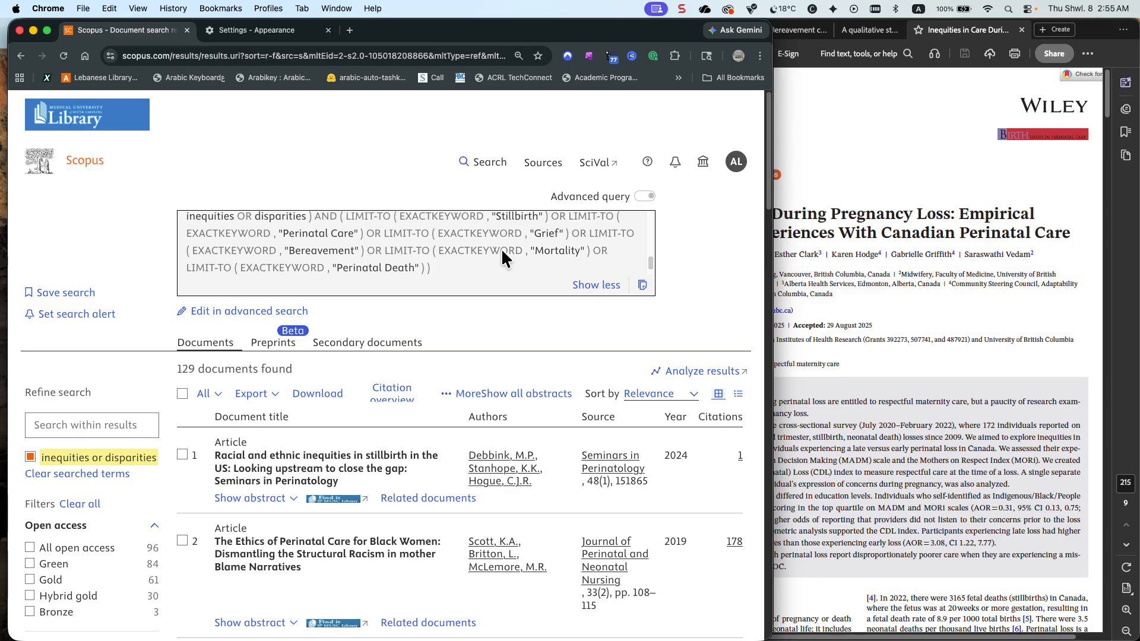
scroll(501, 255, "up", 10)
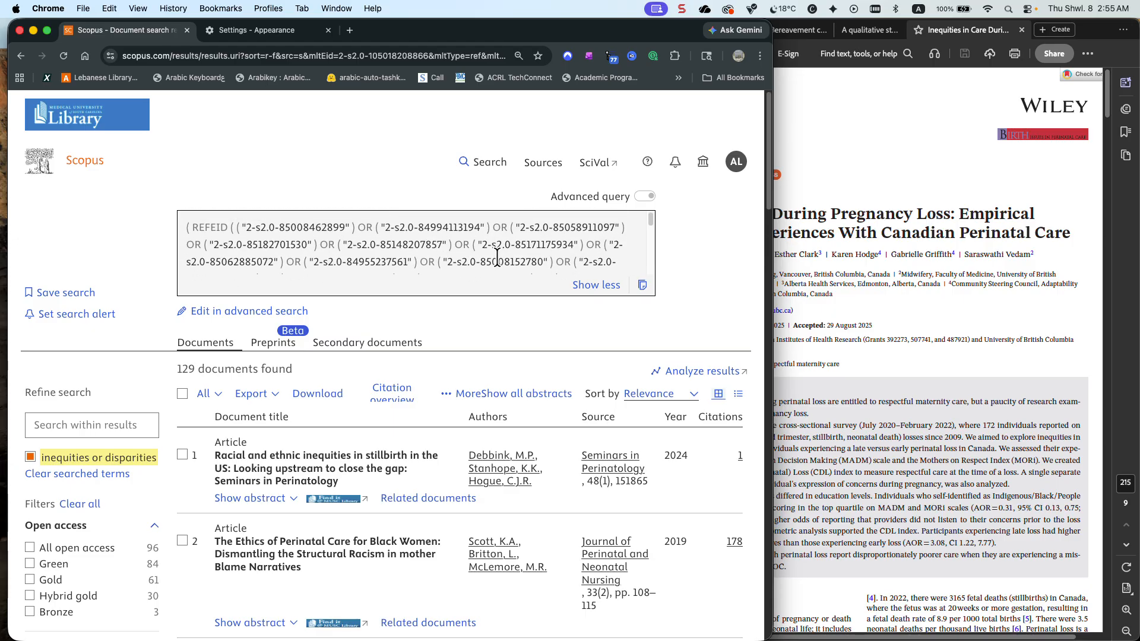
scroll(495, 258, "down", 5)
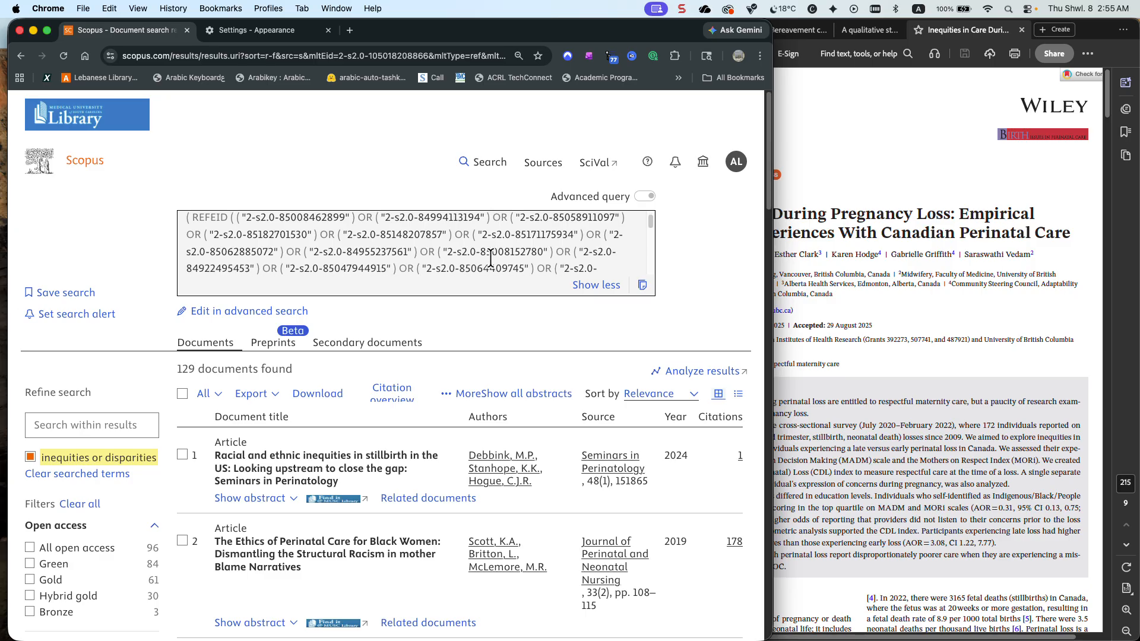
scroll(479, 308, "down", 1)
scroll(503, 320, "down", 3)
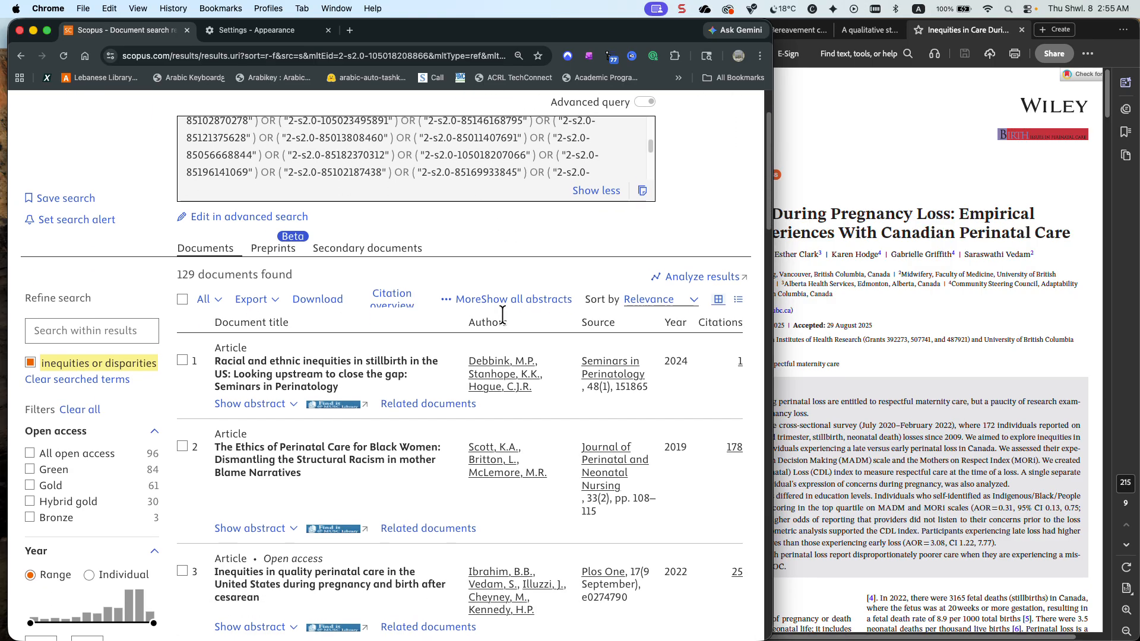
scroll(502, 315, "up", 1)
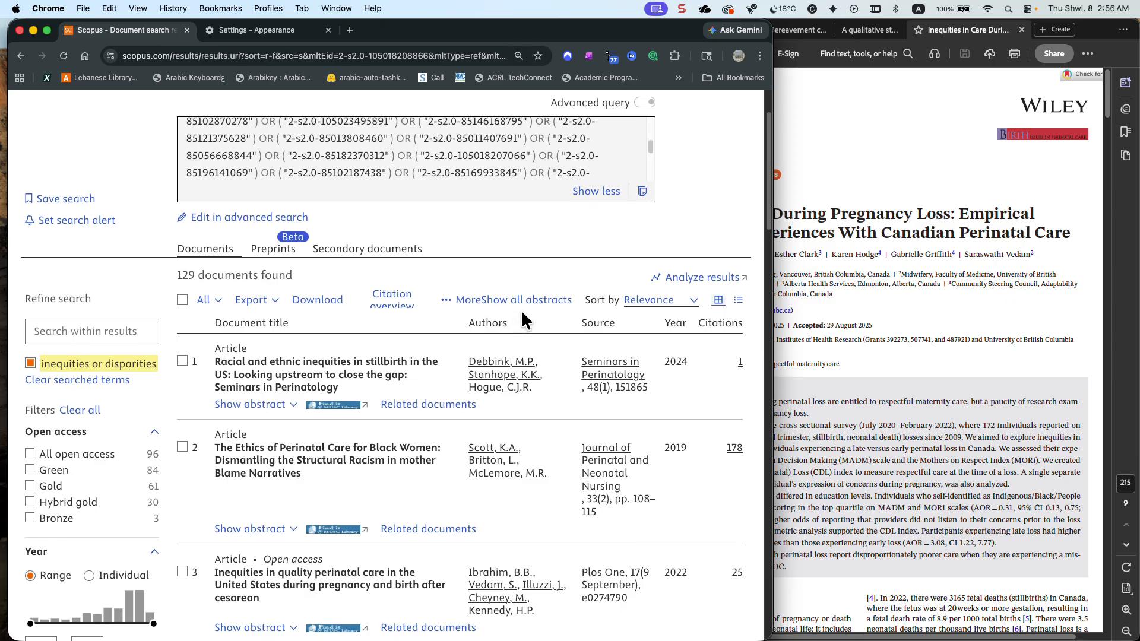
scroll(522, 315, "down", 1)
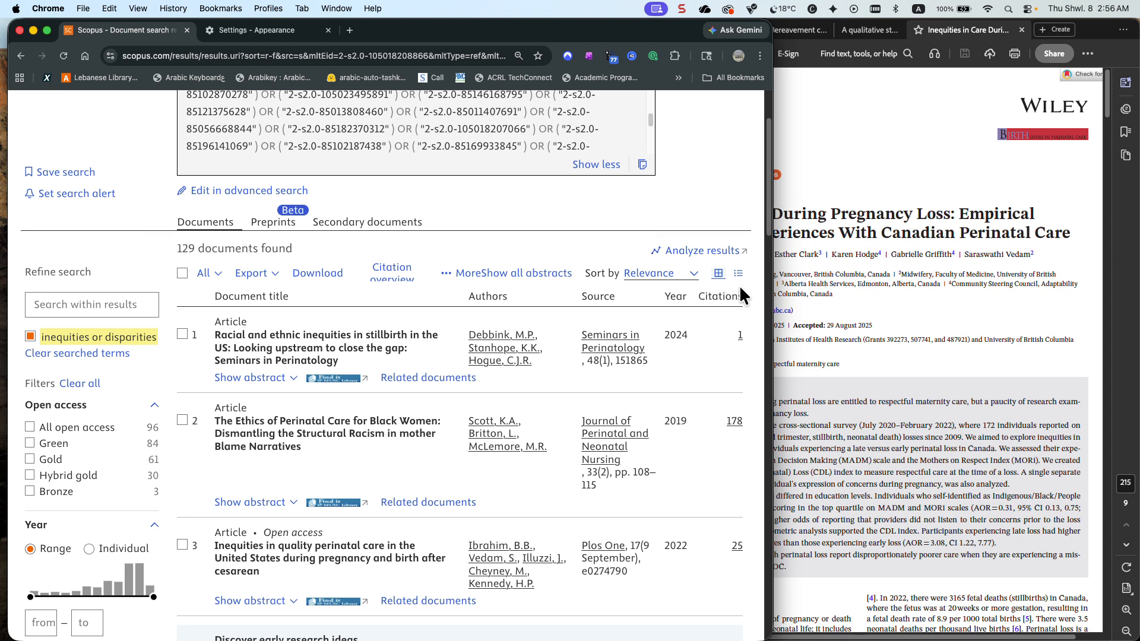
Switch to Acrobat, copy the title of the PDF "A qualitative study of bereaved parents and healthcare professionals on perinatal loss" and close the tools pane
left_click(851, 209)
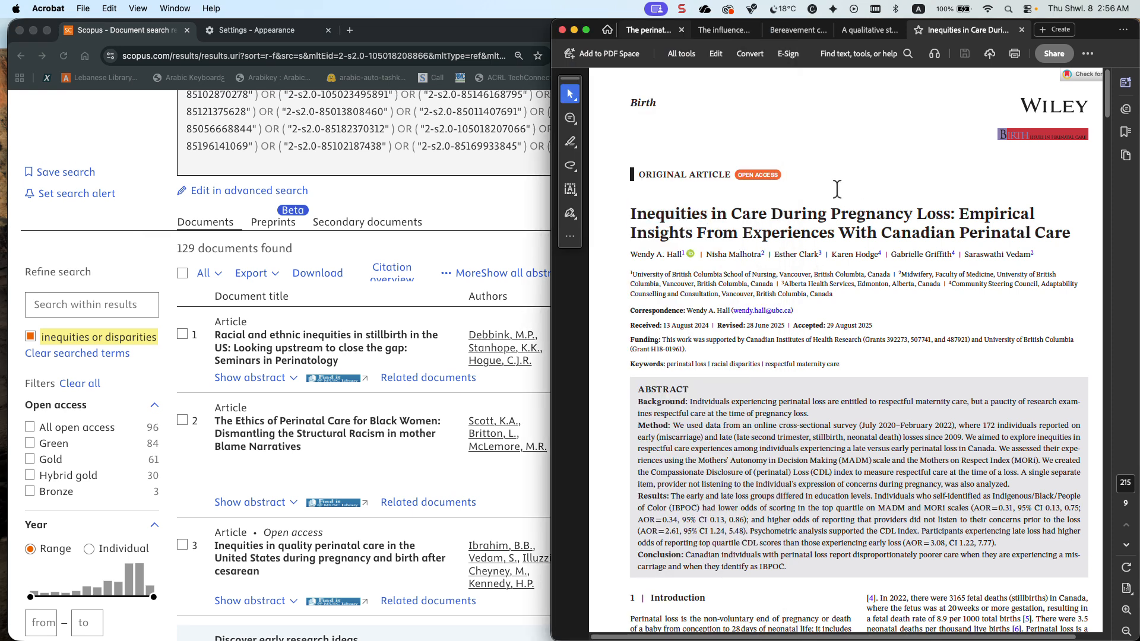
left_click(864, 31)
left_click_drag(1029, 145, 792, 118)
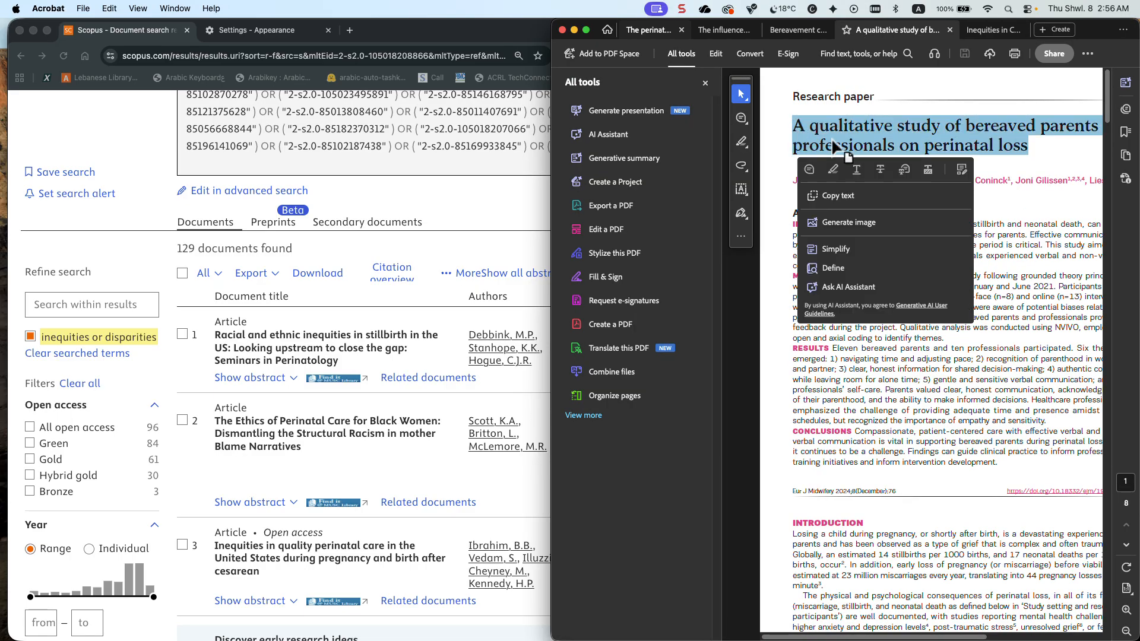
left_click(705, 82)
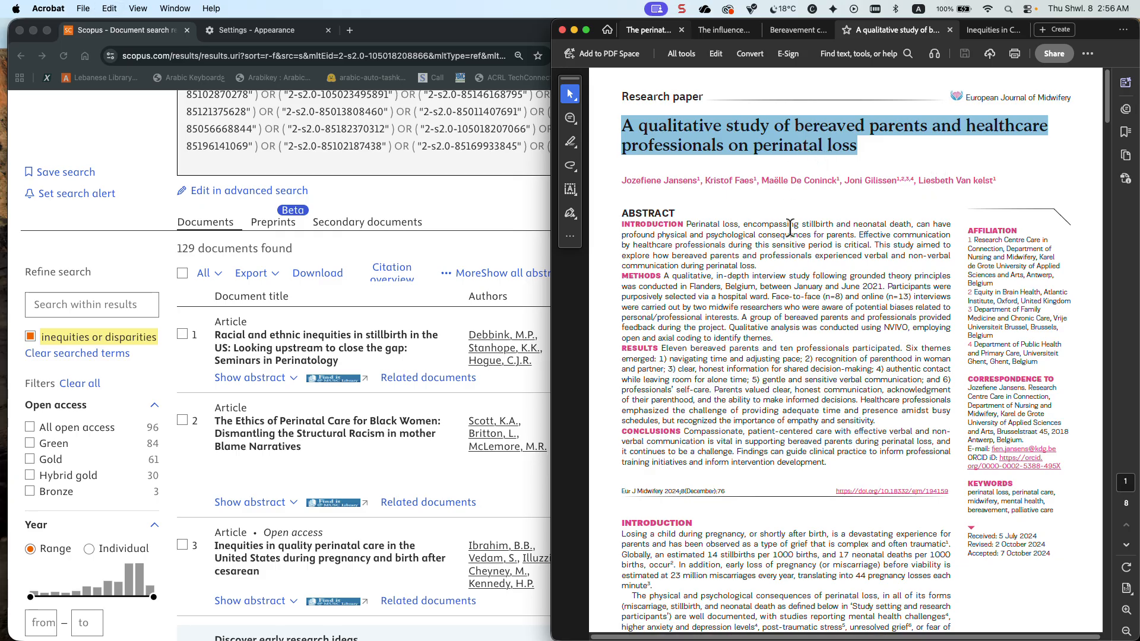
left_click(781, 204)
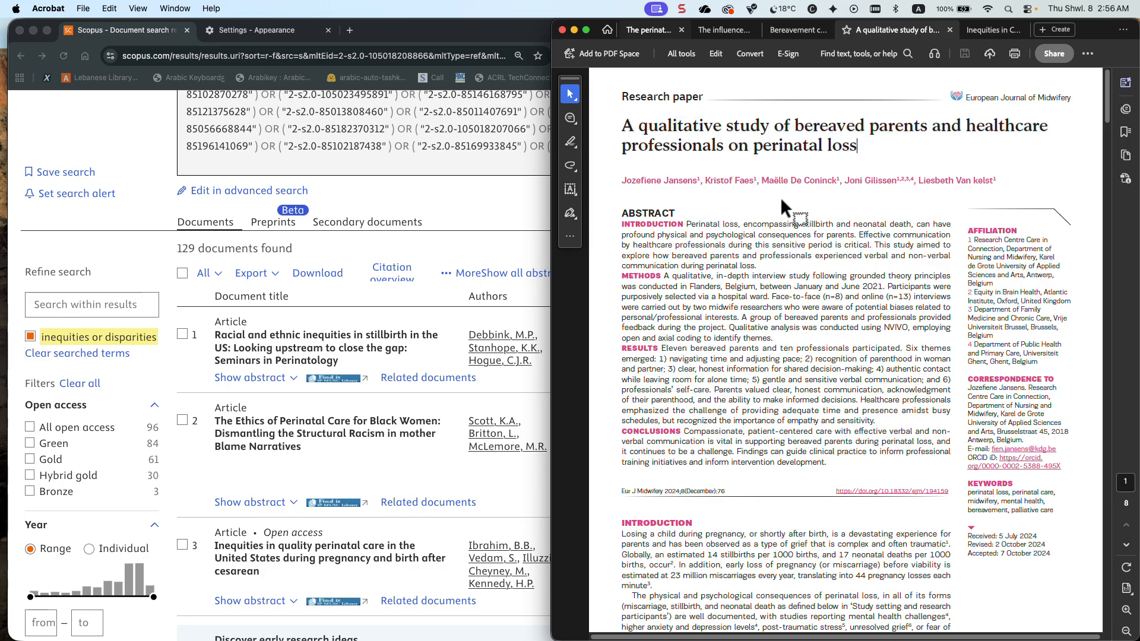
Search the text of the bereaved parents PDF for "inequities" and "dispari", and close the search
key("super+f")
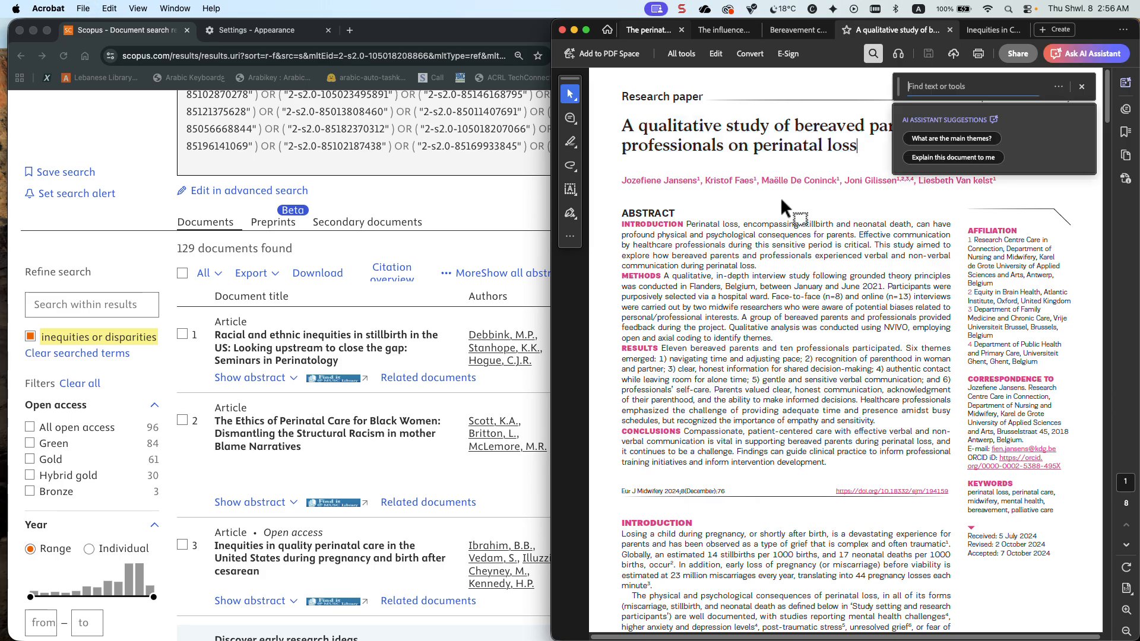
type("in")
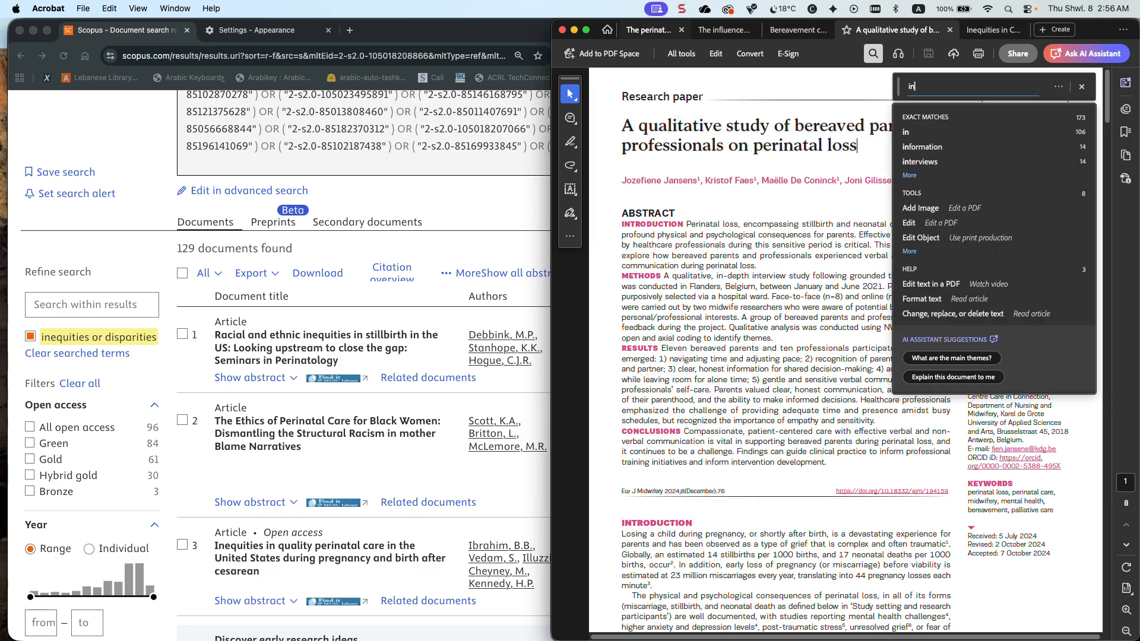
type("equities")
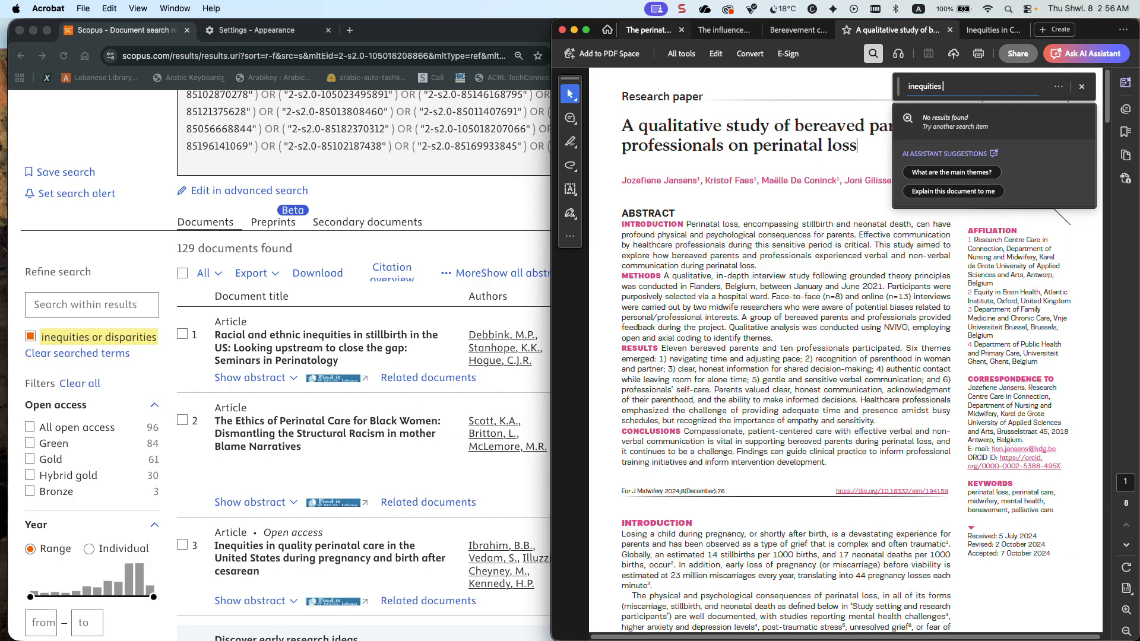
key("BackSpace")
key("BackSpace")
type("dispari")
left_click(1081, 87)
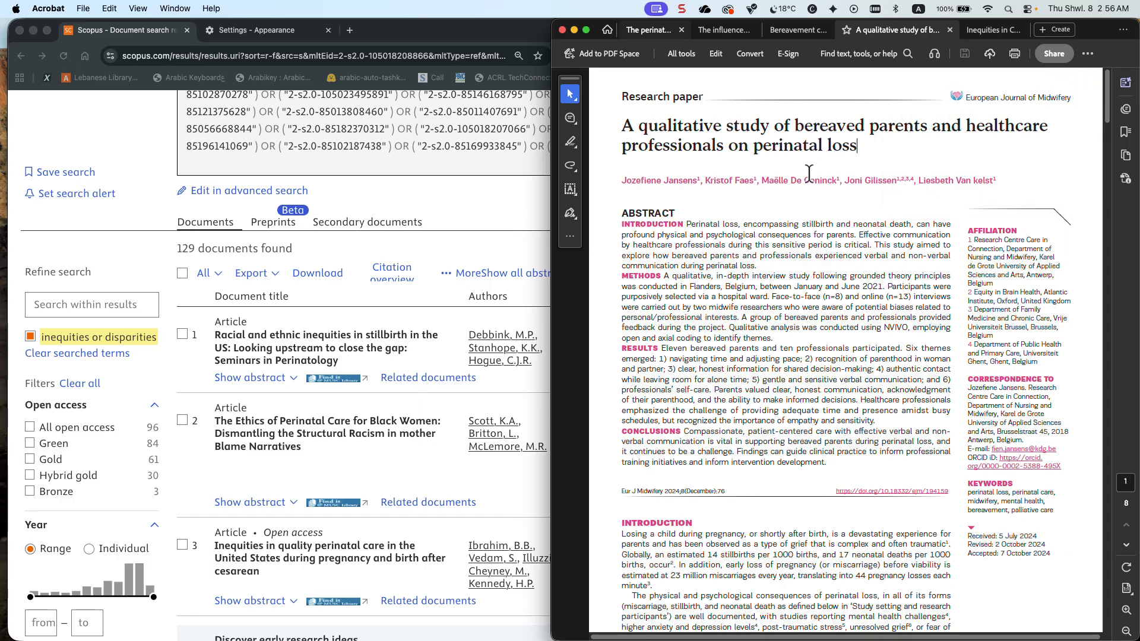
Start a new Scopus article title search for "A qualitative study of bereaved parents and healthcare professionals on perinatal loss"
scroll(371, 213, "up", 3)
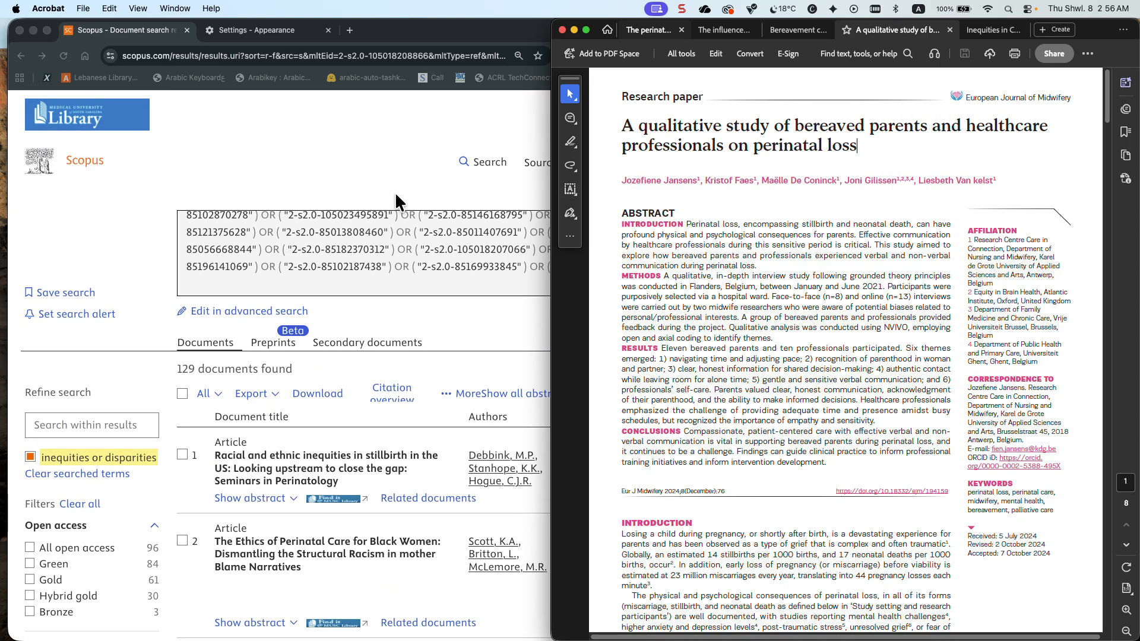
left_click(469, 199)
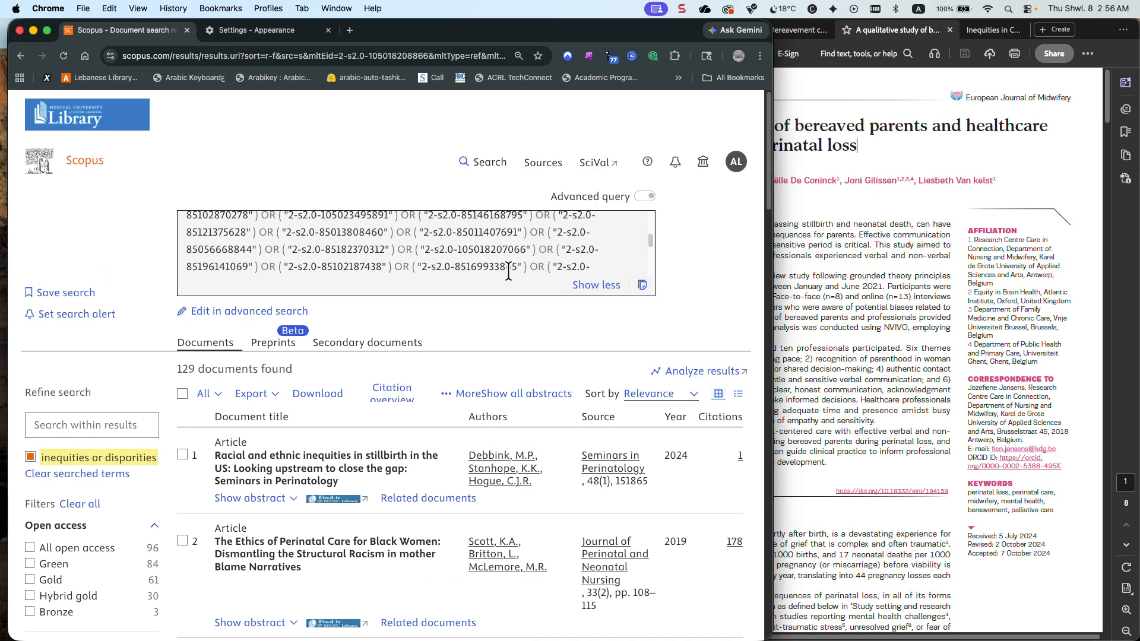
left_click(484, 162)
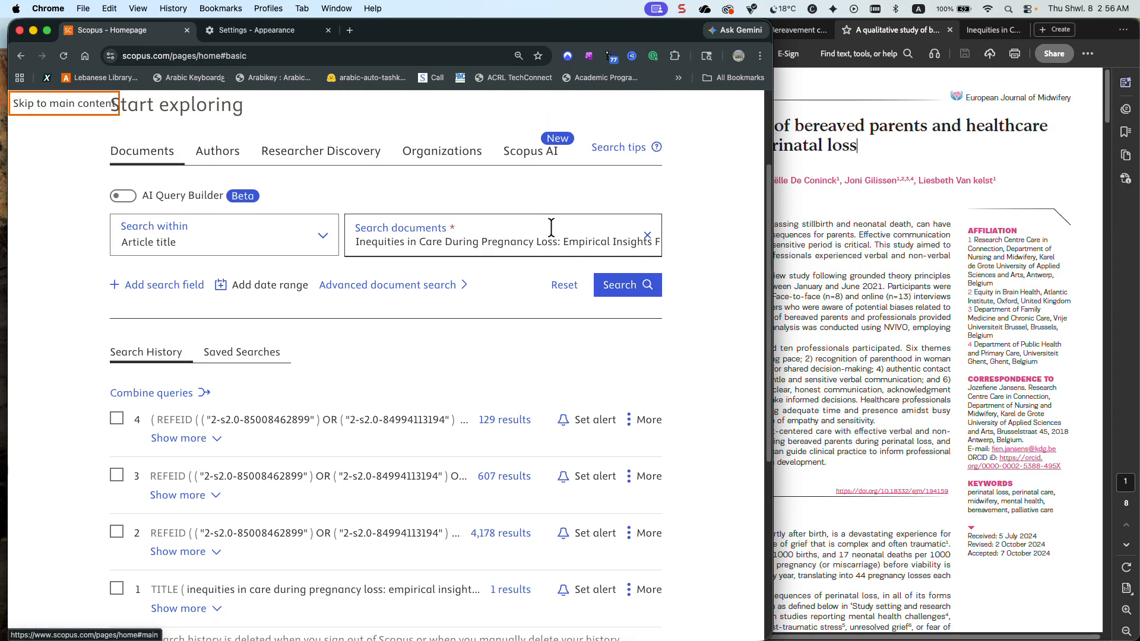
left_click(646, 238)
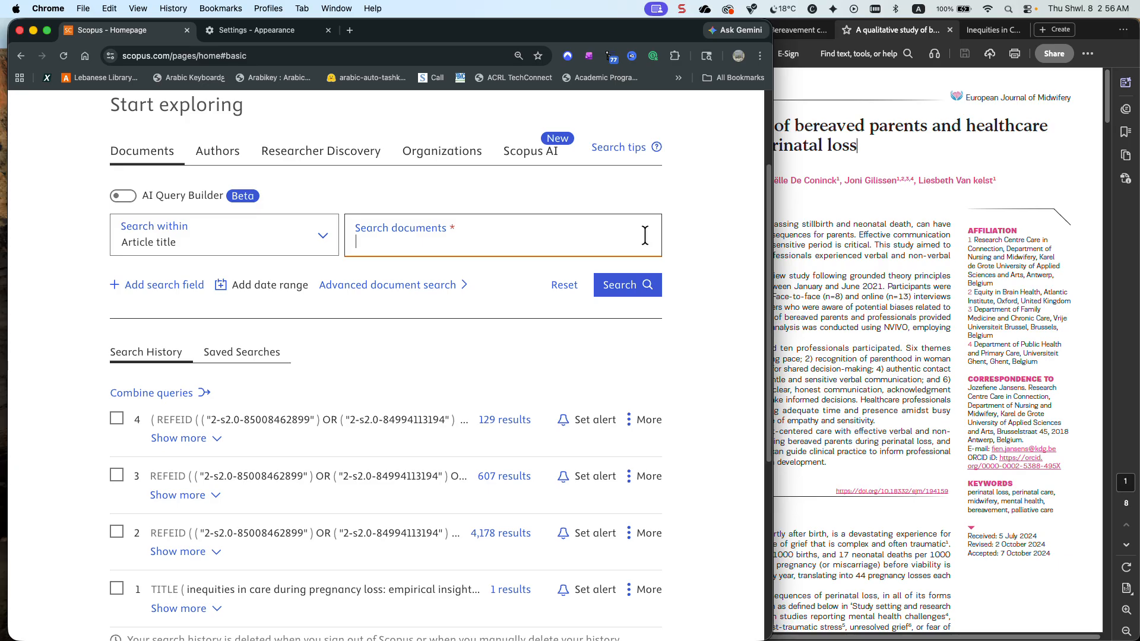
type("A qualitative study of bereaved parents and healthcare professionals on perinatal loss")
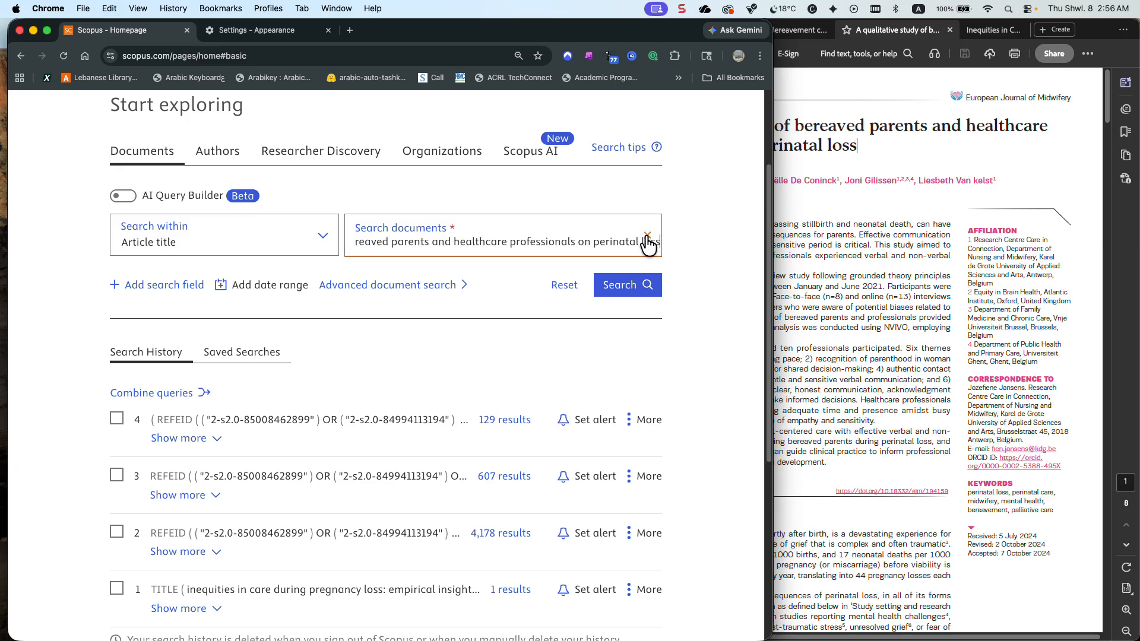
left_click(632, 286)
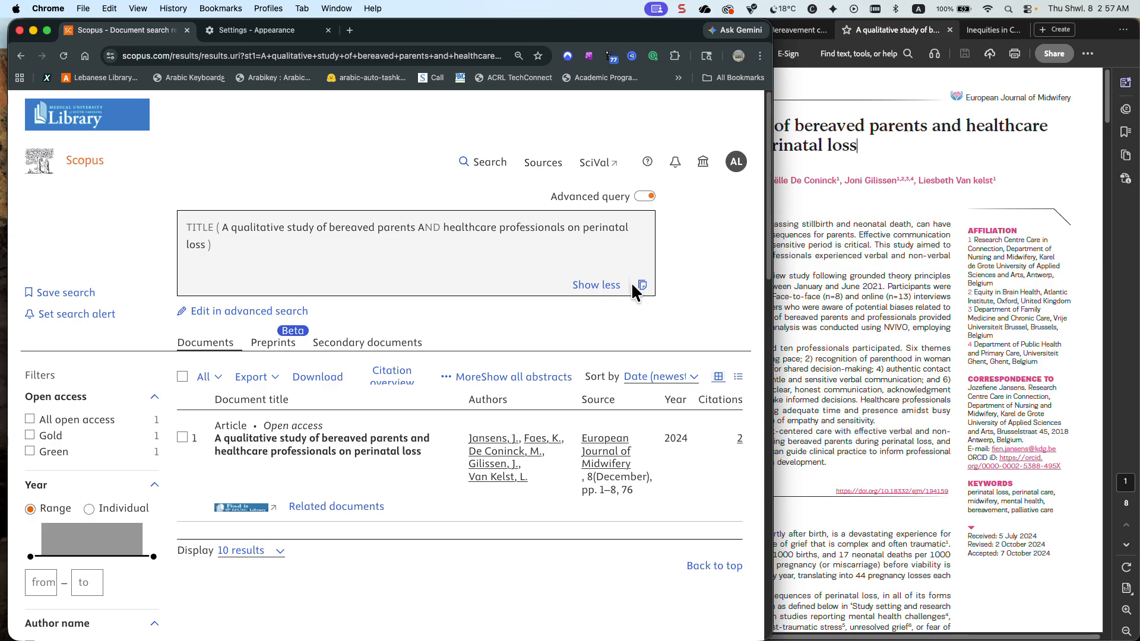
Open the related documents of the article "A qualitative study of bereaved parents and healthcare professionals on perinatal loss"
scroll(626, 280, "down", 5)
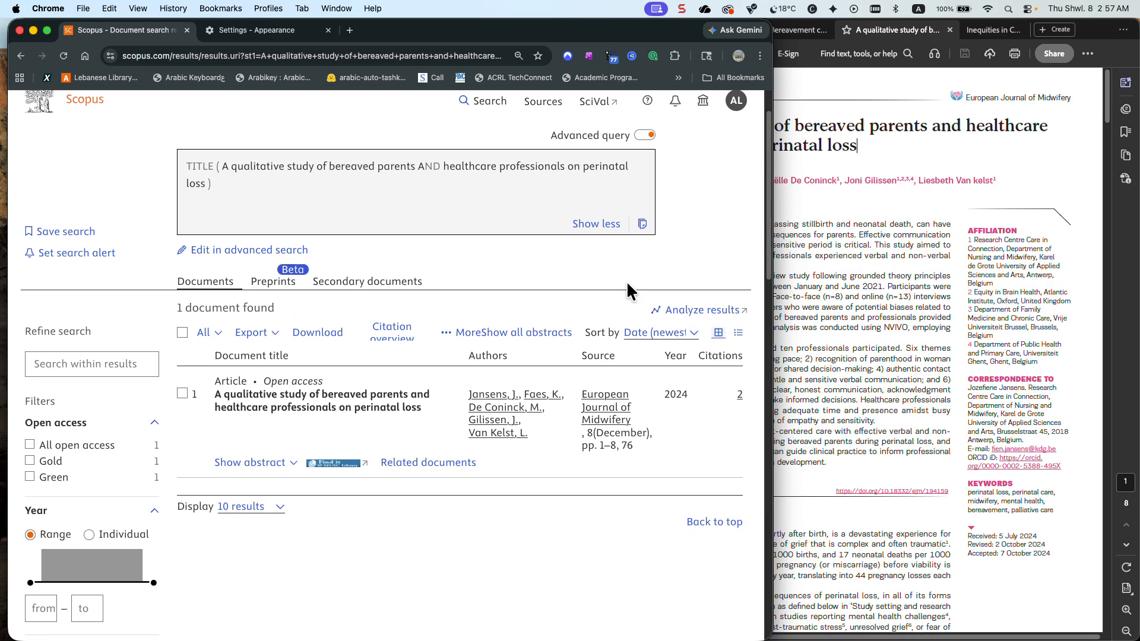
left_click(449, 385)
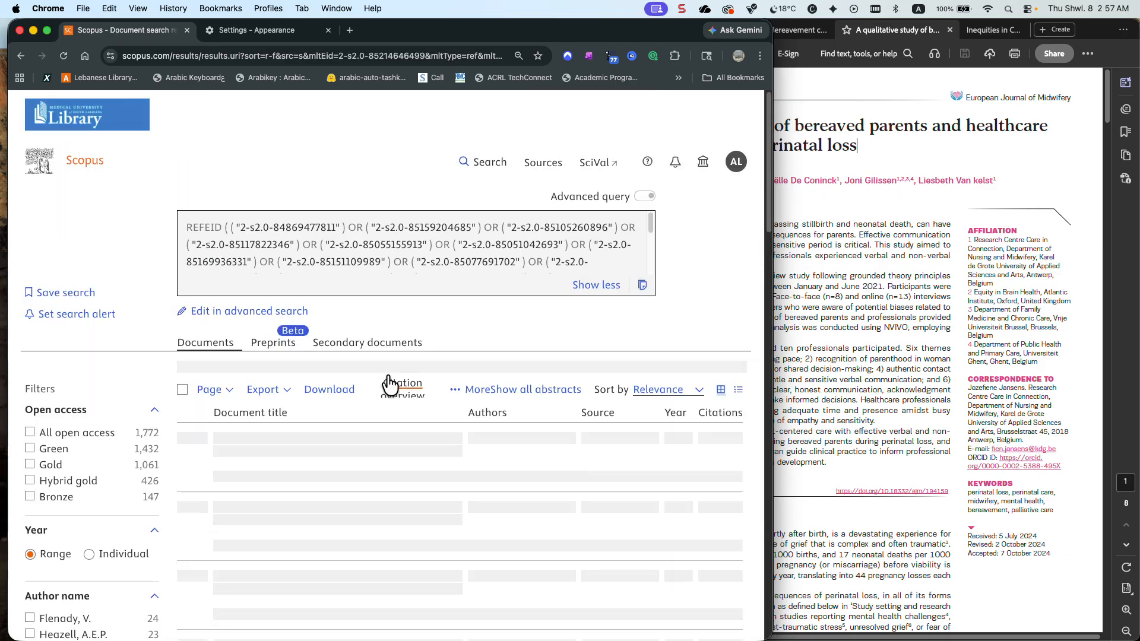
scroll(134, 375, "down", 8)
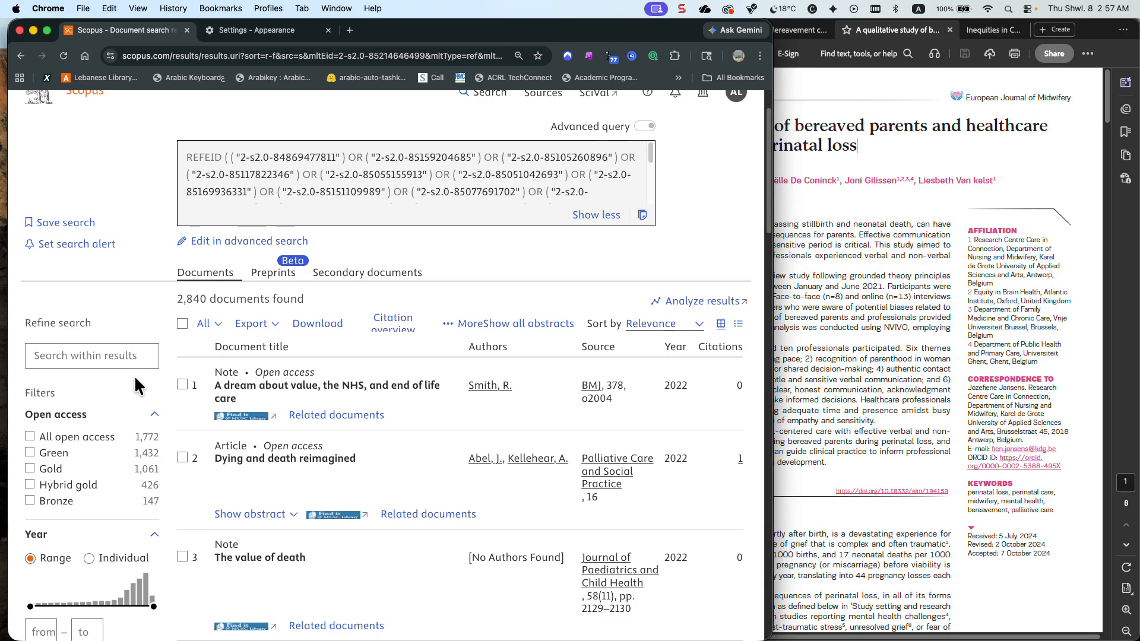
Open the full keyword filter list for the related documents and sort it alphabetically
scroll(106, 413, "down", 9)
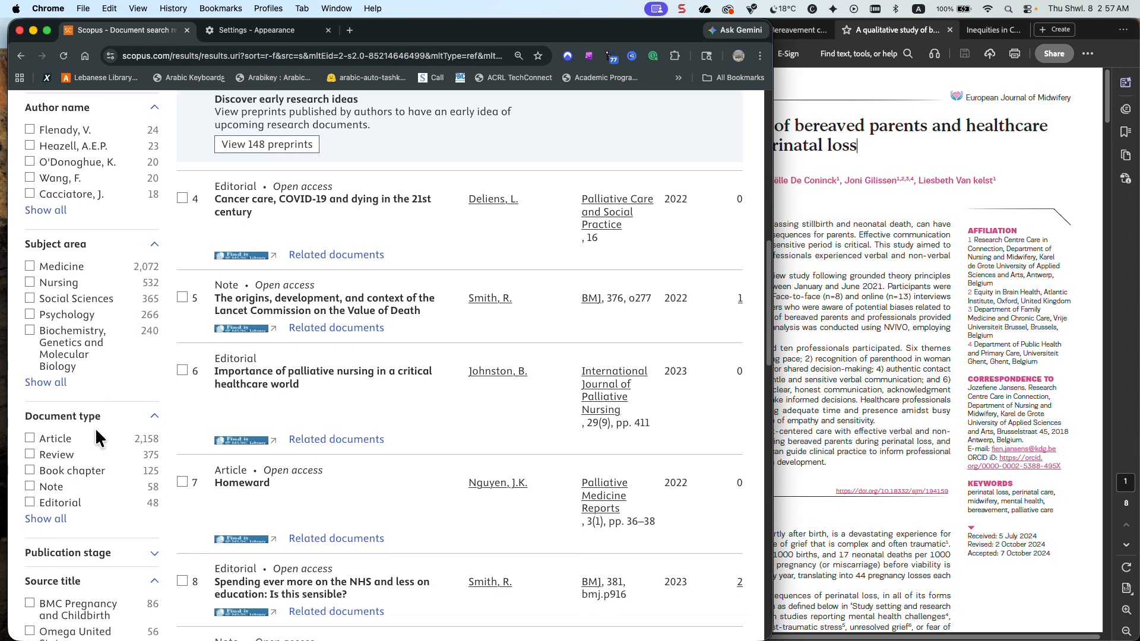
scroll(98, 439, "down", 1)
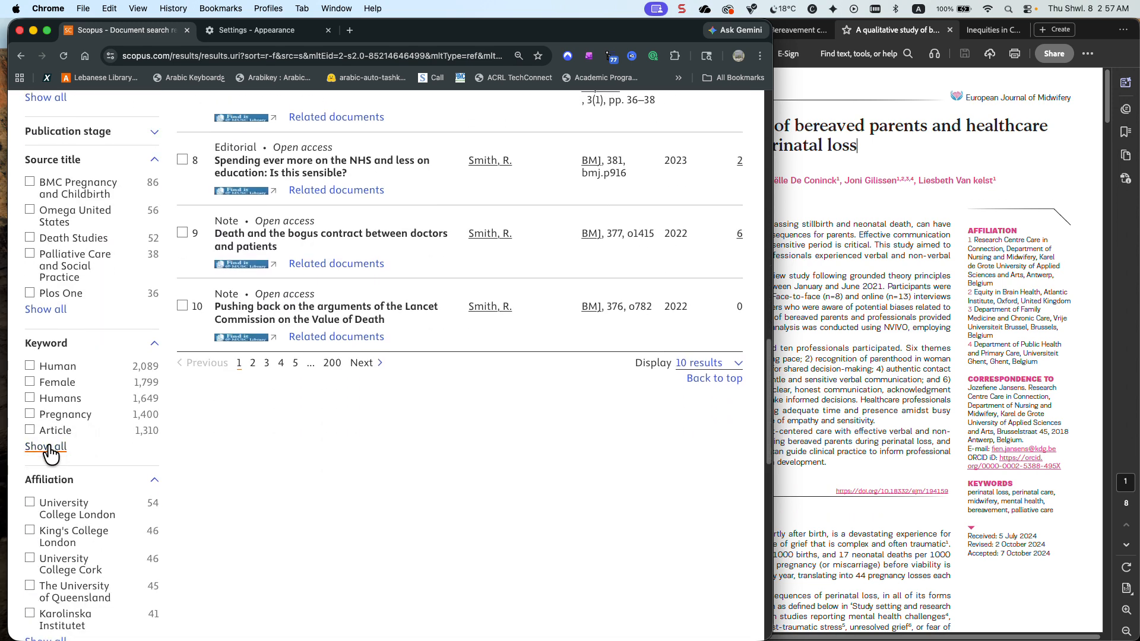
left_click(50, 446)
left_click(302, 177)
left_click(294, 158)
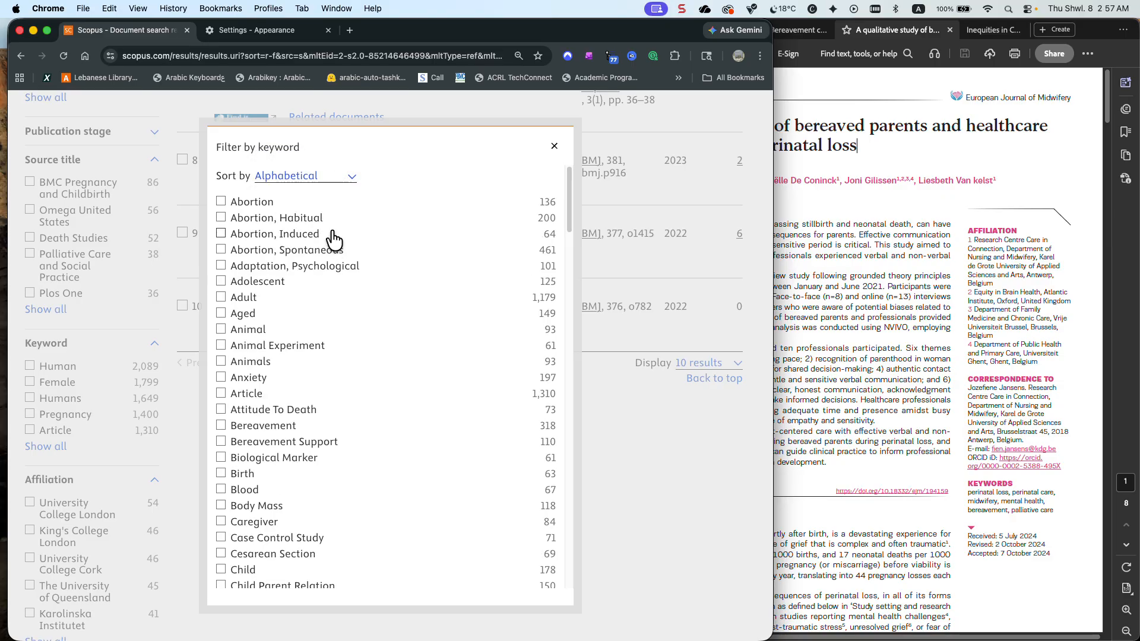
Select the keywords Bereavement and Bereavement Support in the keyword filter
scroll(274, 273, "down", 2)
scroll(275, 273, "down", 3)
left_click(268, 289)
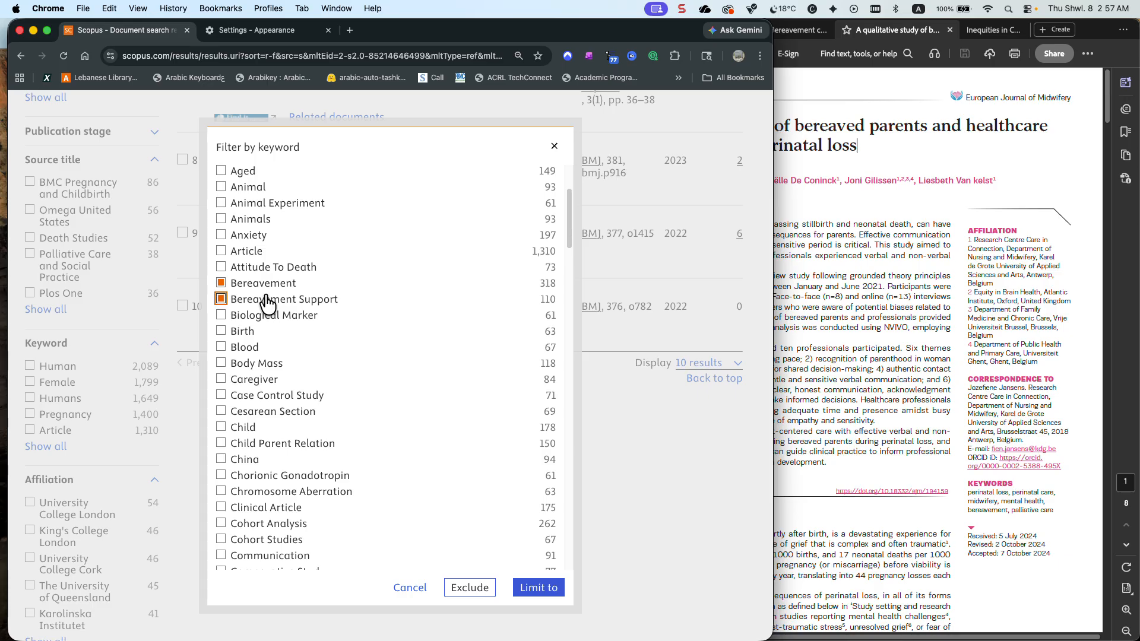
Add the keywords Death, Fetal Death and Fetus Death to the filter selection
scroll(269, 305, "down", 5)
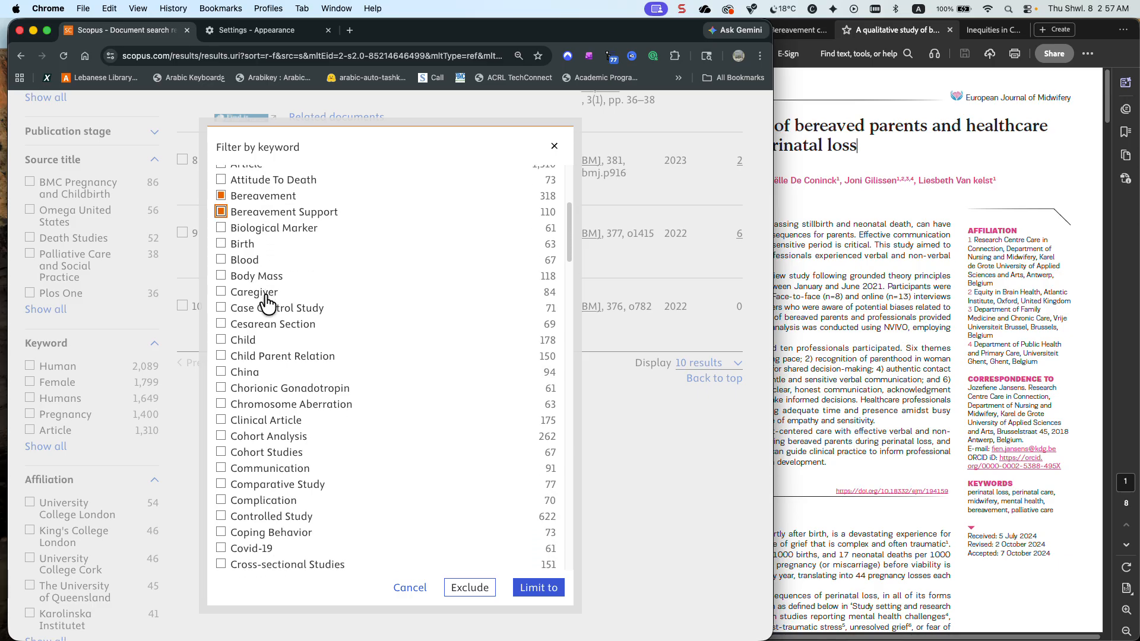
scroll(268, 305, "down", 3)
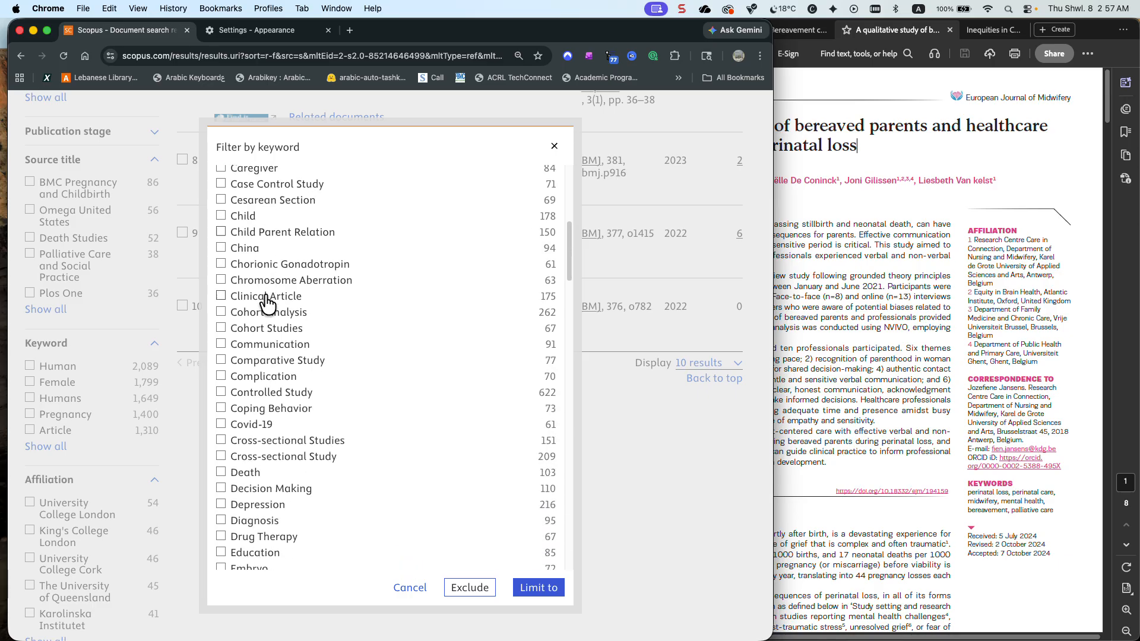
scroll(268, 304, "down", 4)
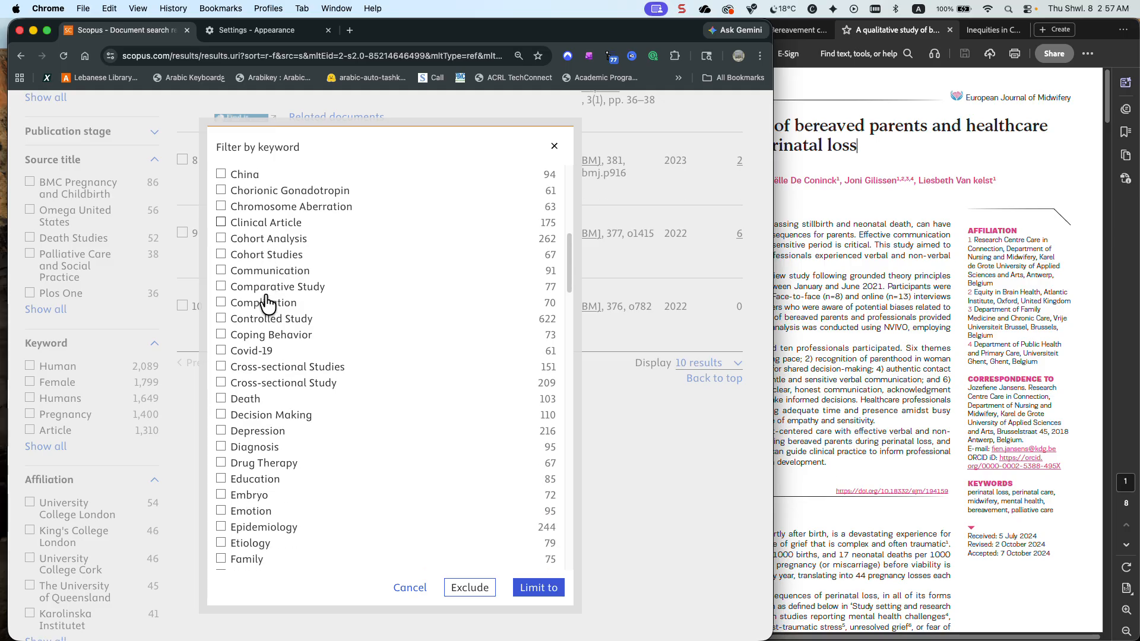
left_click(250, 360)
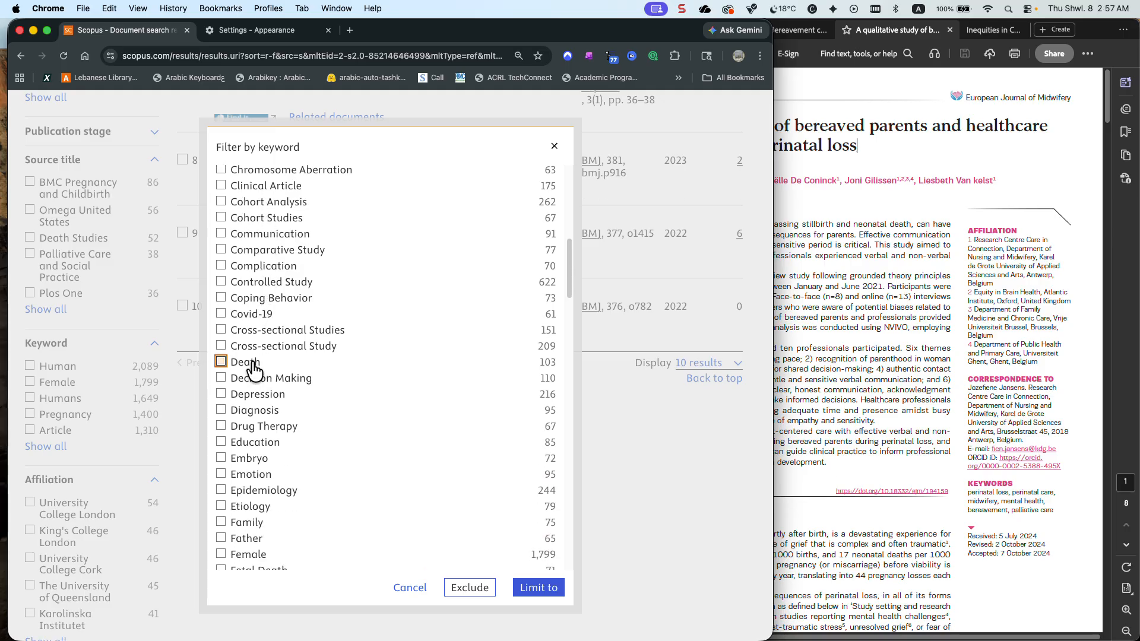
scroll(323, 347, "down", 6)
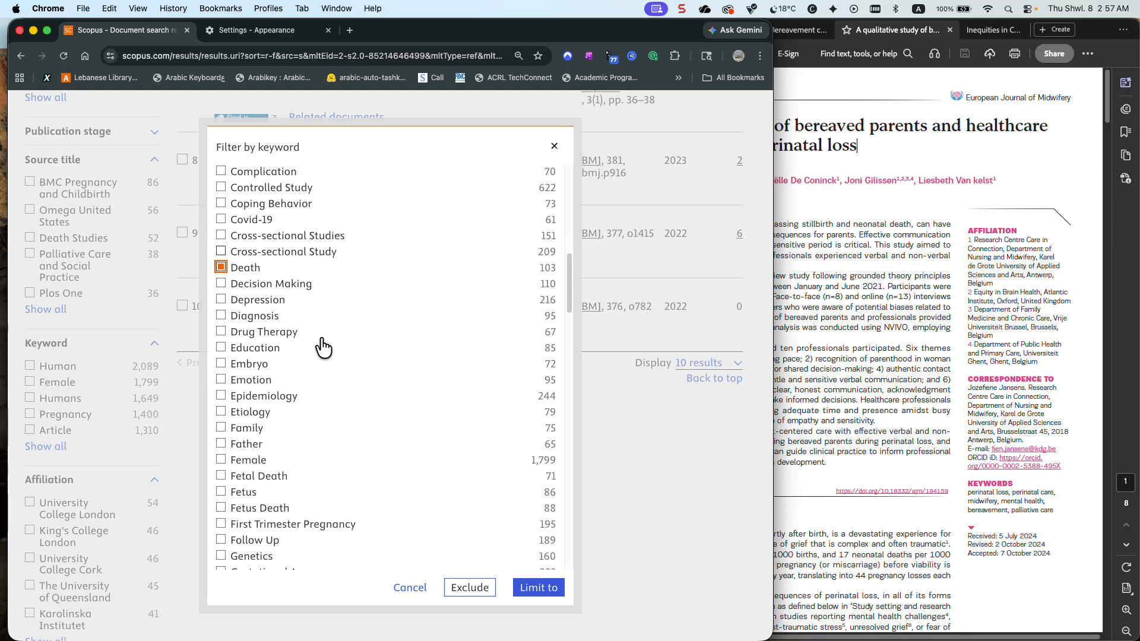
scroll(291, 380, "up", 1)
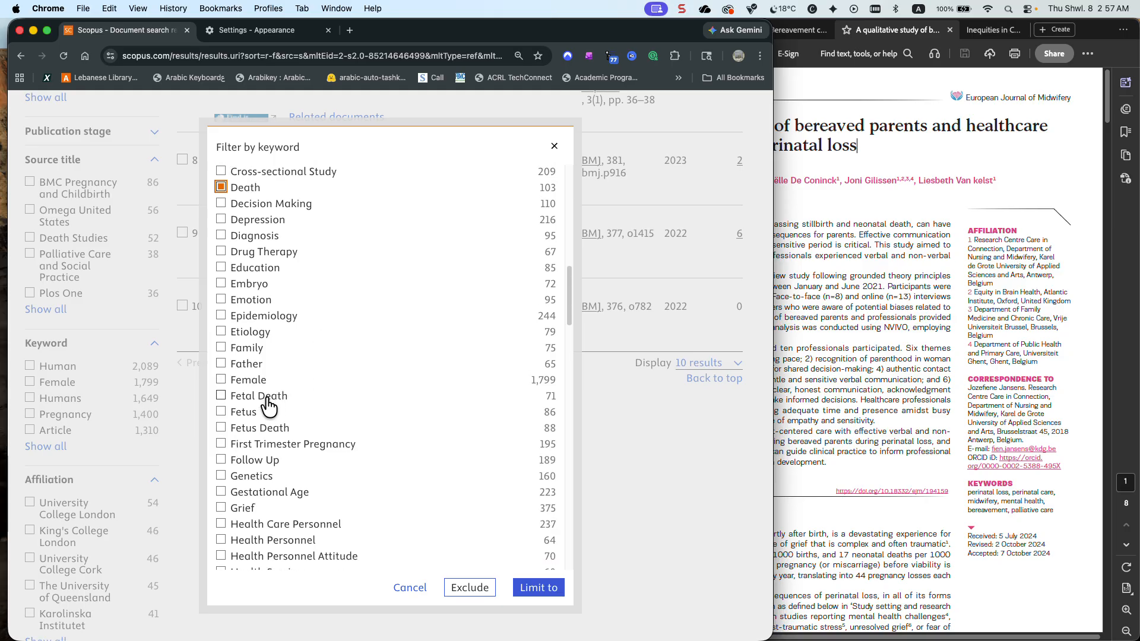
scroll(334, 384, "down", 5)
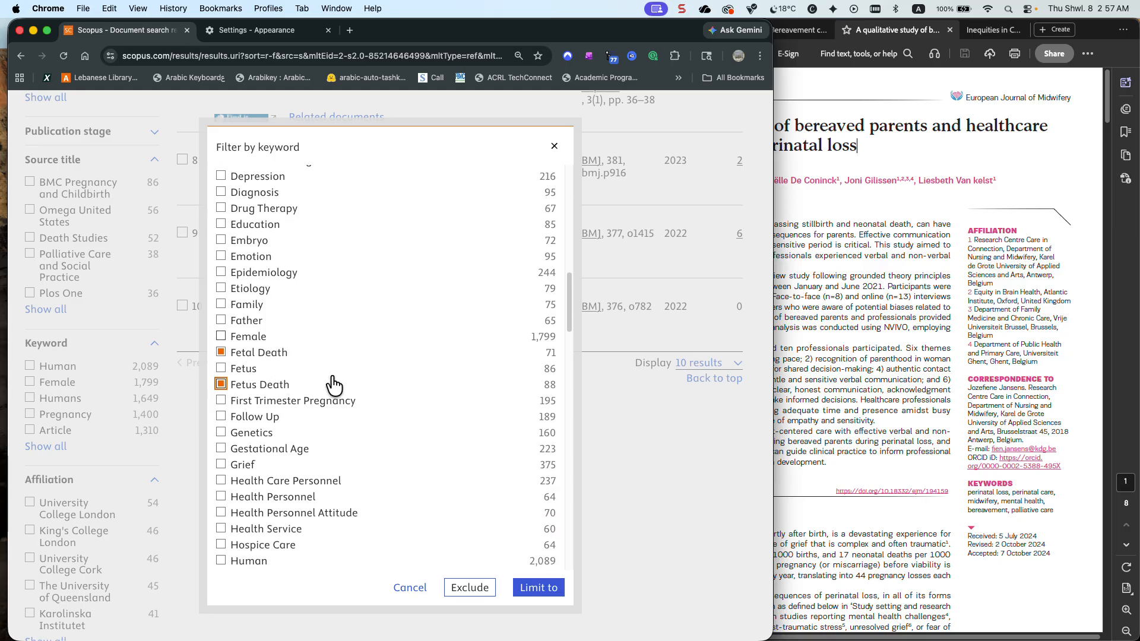
left_click(254, 371)
Add the keywords Miscarriage and Mortality to the filter selection
scroll(297, 362, "down", 3)
scroll(296, 357, "down", 4)
scroll(299, 366, "down", 5)
scroll(299, 367, "down", 4)
scroll(297, 360, "down", 4)
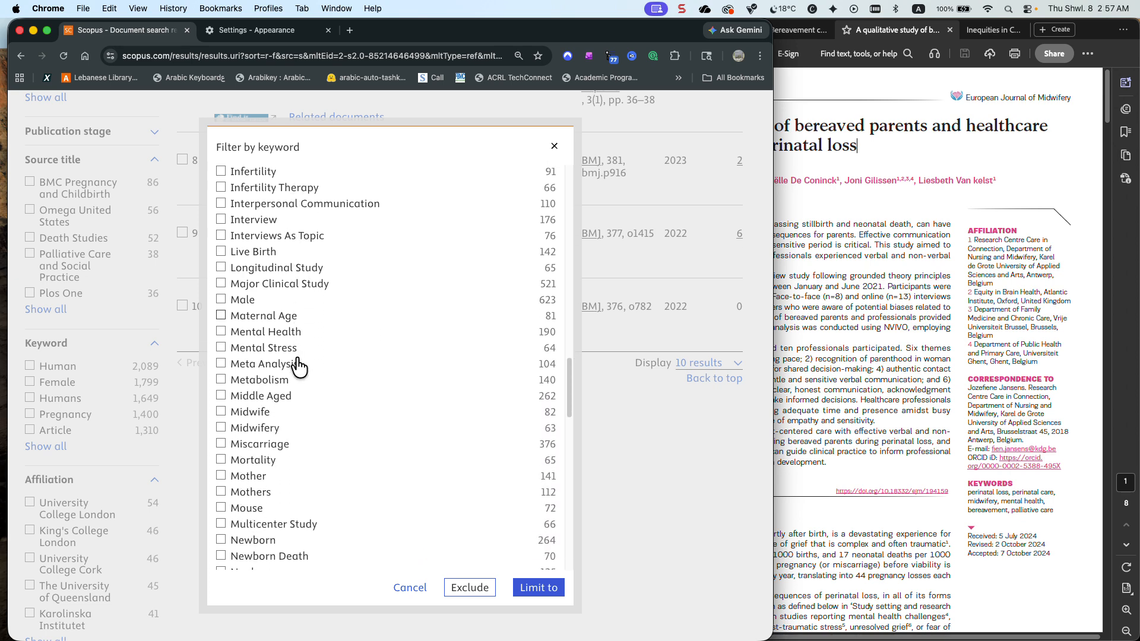
left_click(273, 371)
scroll(318, 374, "down", 1)
left_click(299, 342)
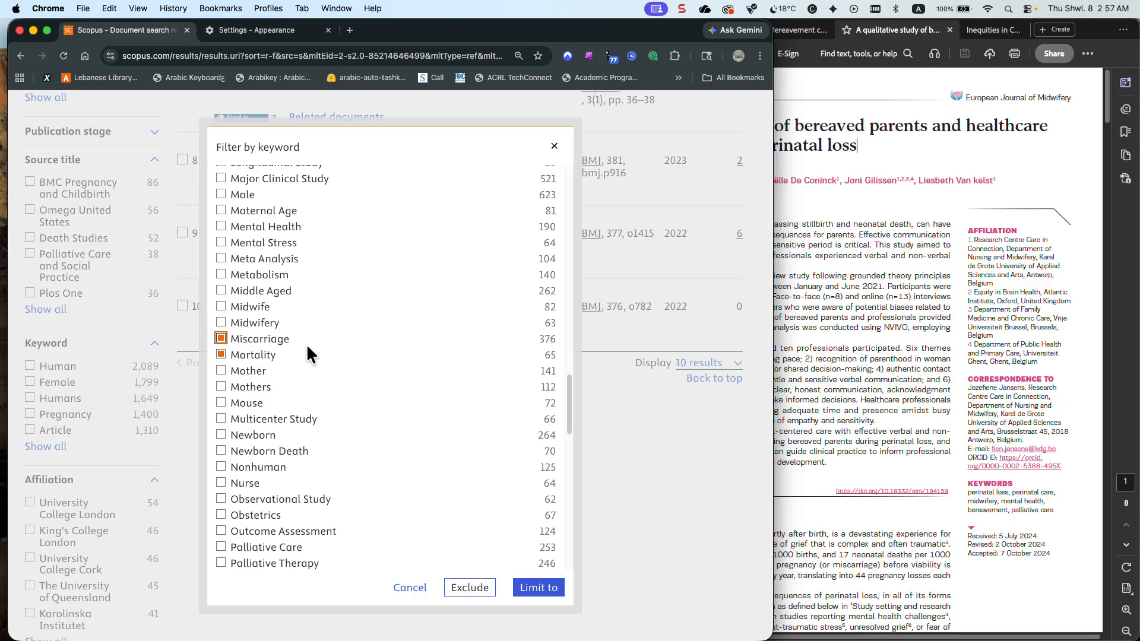
Add the keywords Newborn Death and Perinatal Death to the filter selection
scroll(306, 347, "down", 4)
left_click(307, 355)
scroll(306, 356, "down", 3)
scroll(304, 362, "down", 5)
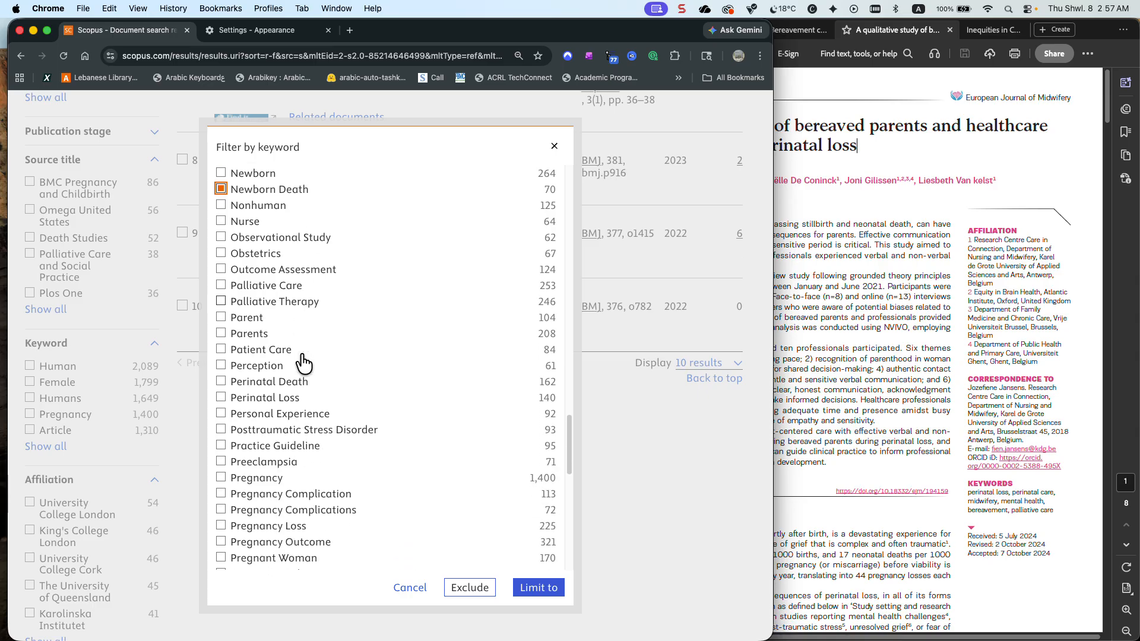
scroll(300, 365, "down", 1)
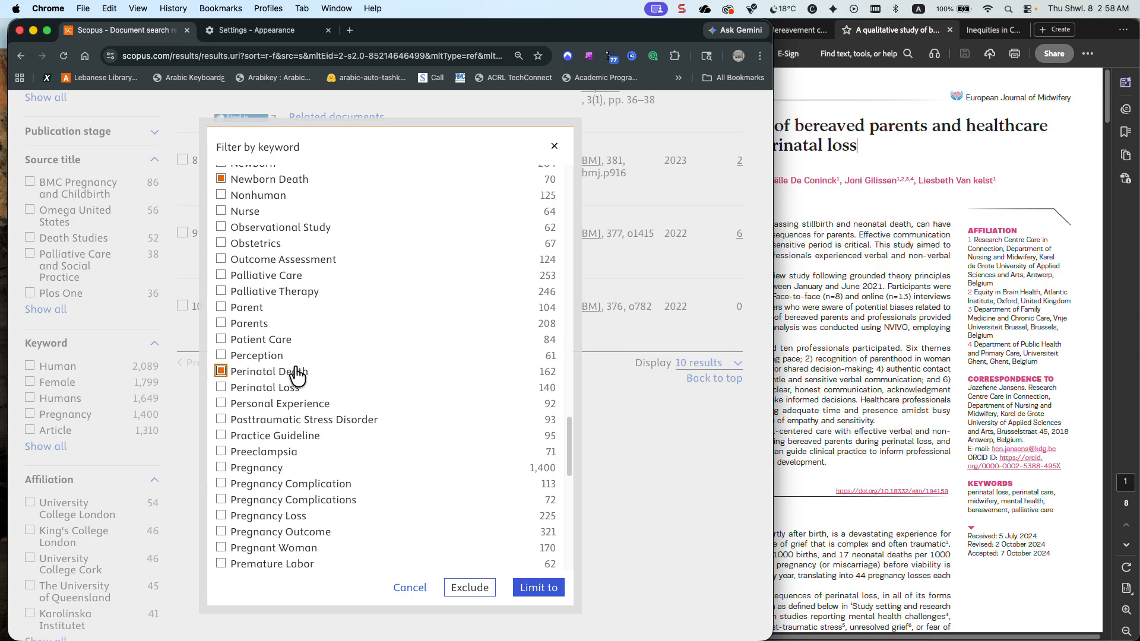
Add the keywords Recurrent Abortion and Recurrent Miscarriage to the filter selection
scroll(296, 374, "down", 5)
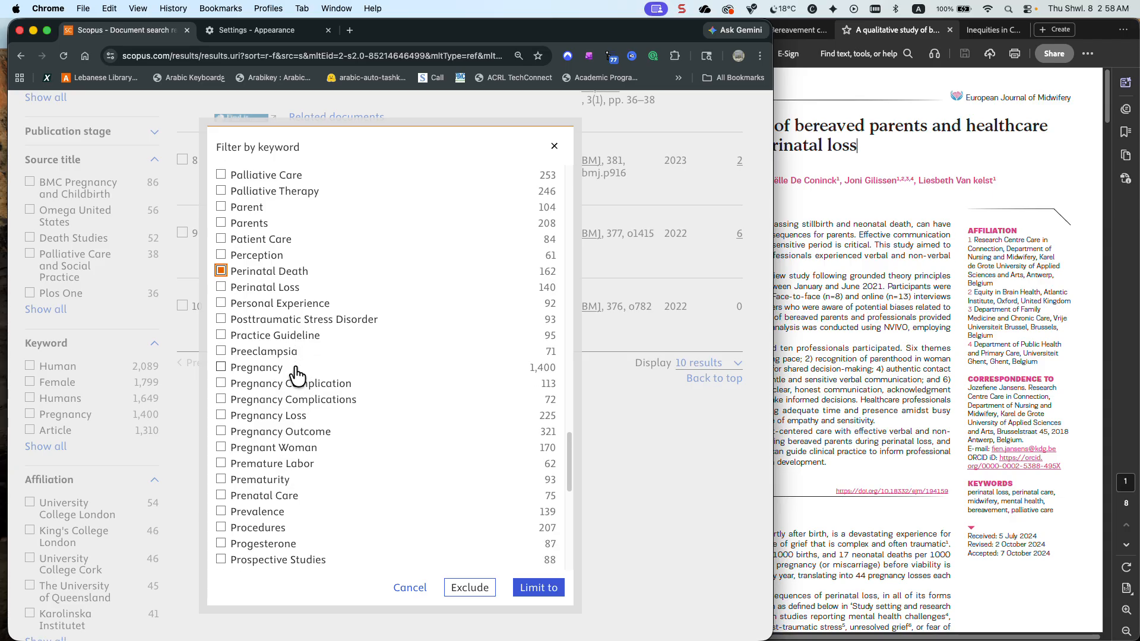
scroll(296, 374, "down", 6)
scroll(297, 373, "down", 6)
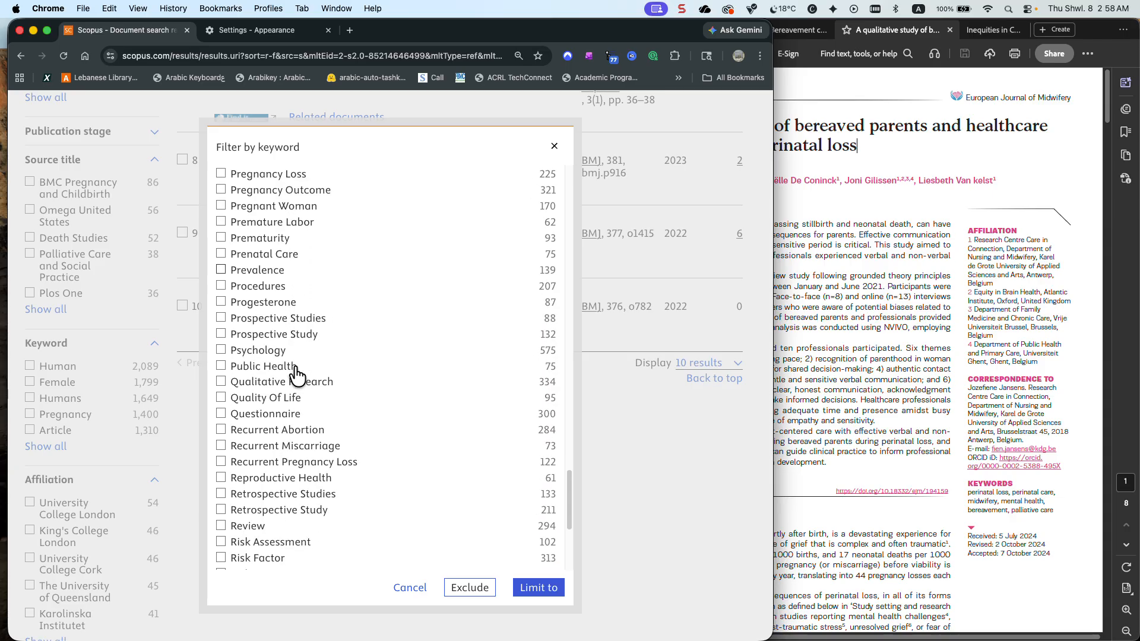
scroll(297, 375, "down", 3)
scroll(297, 374, "down", 2)
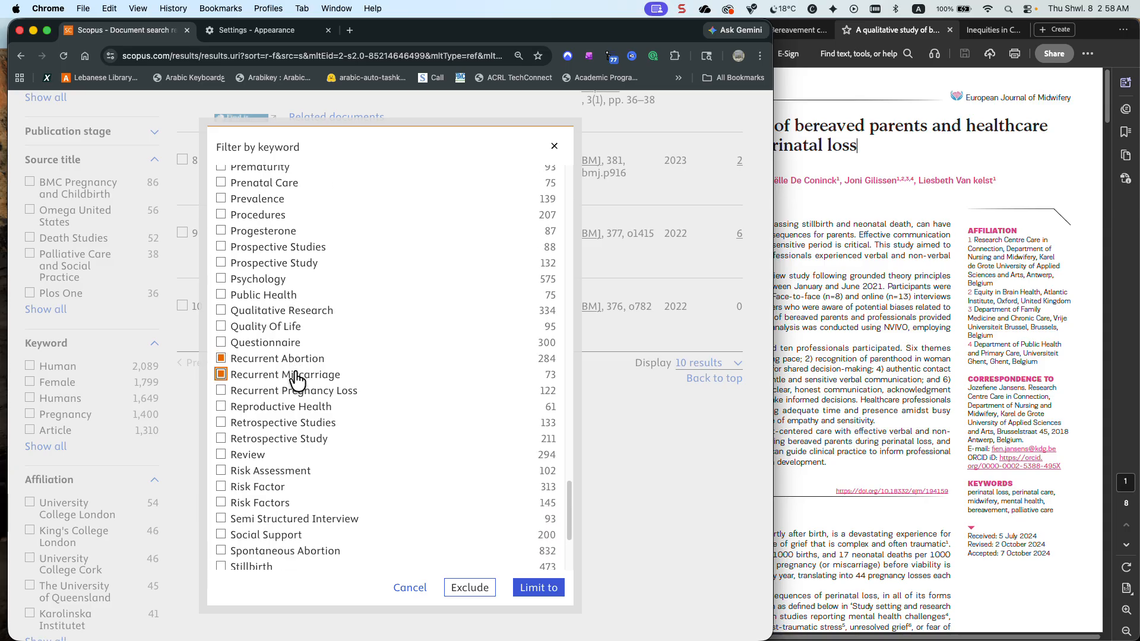
Add the keywords Stillbirth and Terminal Care, and limit the results to all selected keywords
scroll(297, 380, "down", 5)
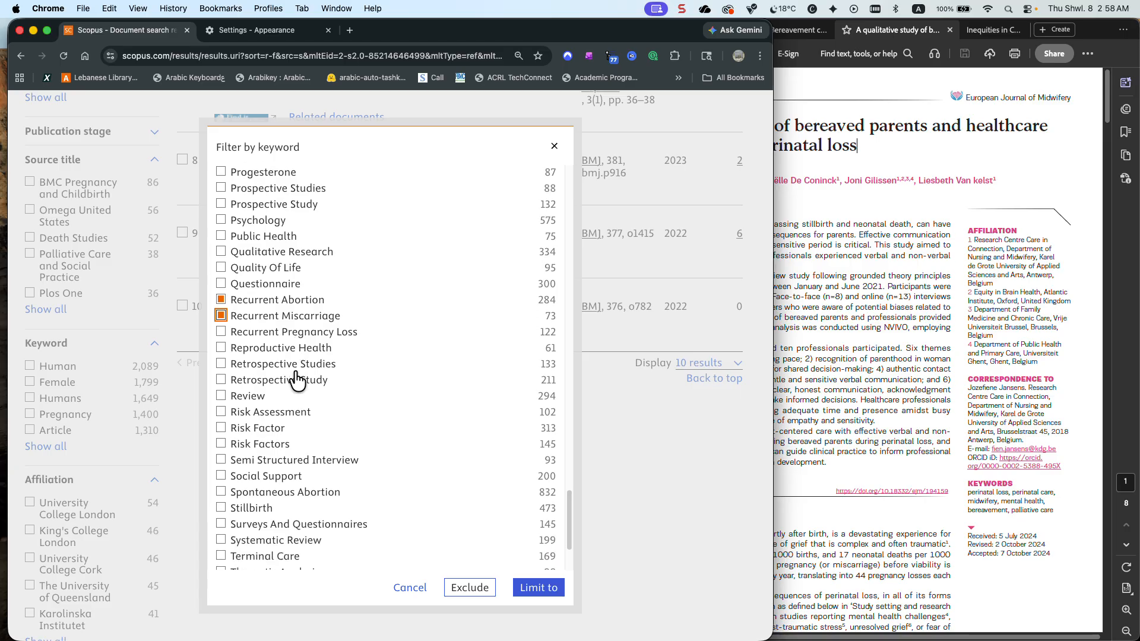
scroll(297, 379, "down", 5)
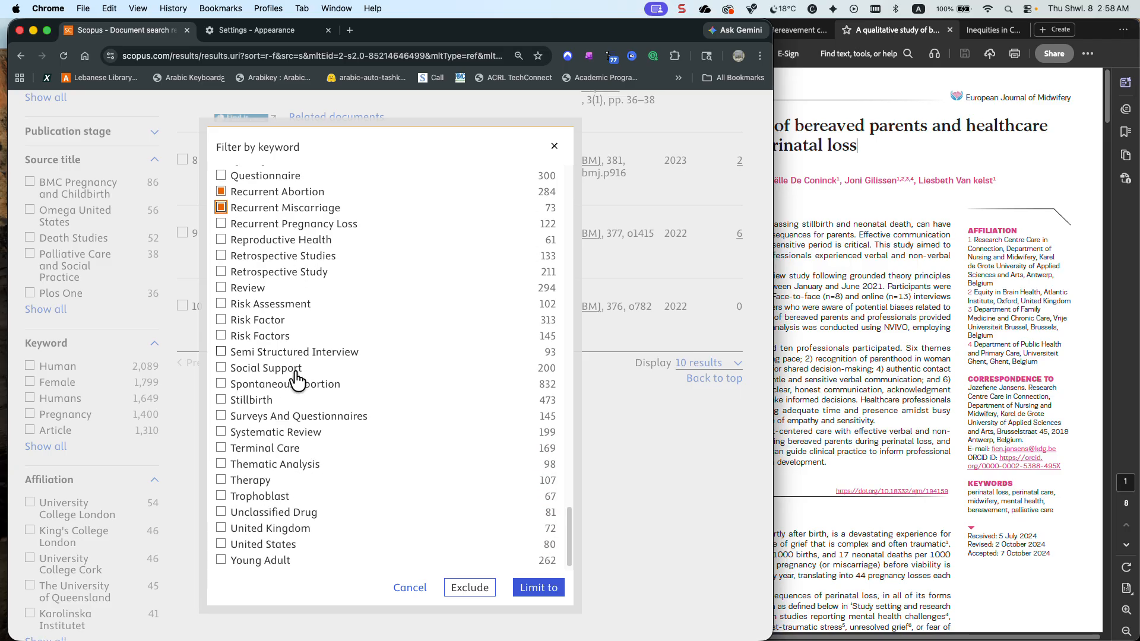
left_click(282, 394)
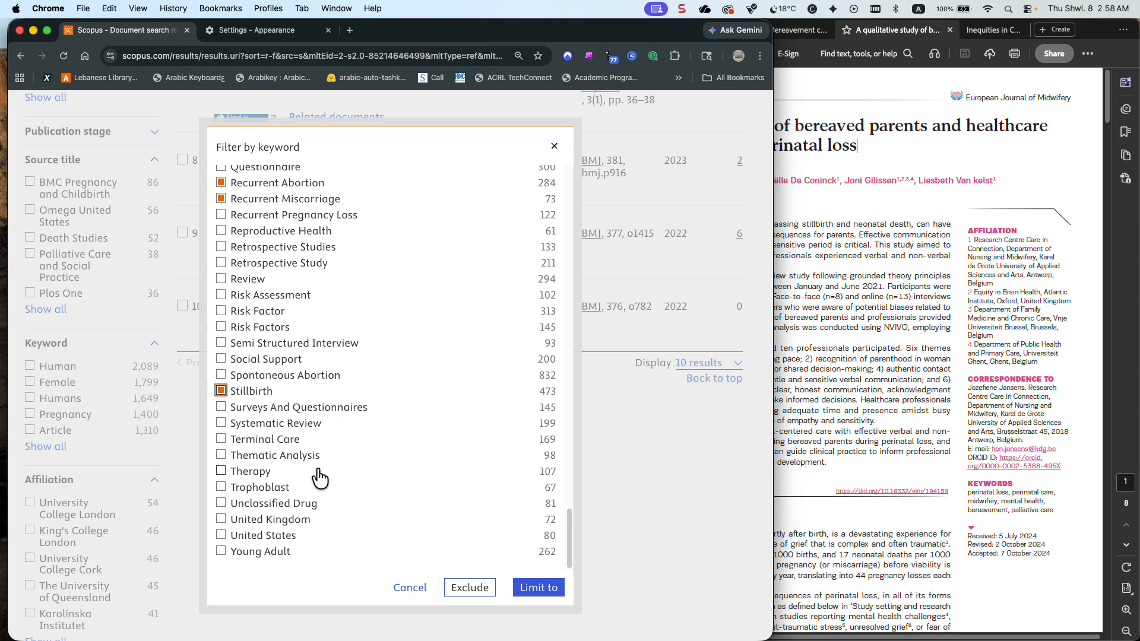
left_click(300, 443)
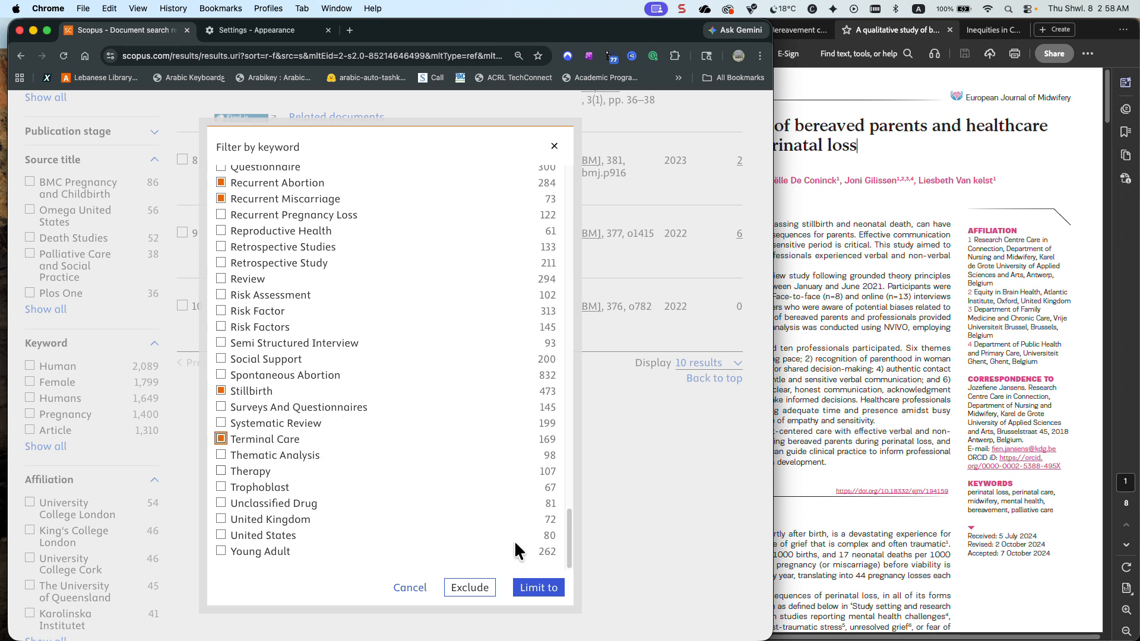
left_click(538, 588)
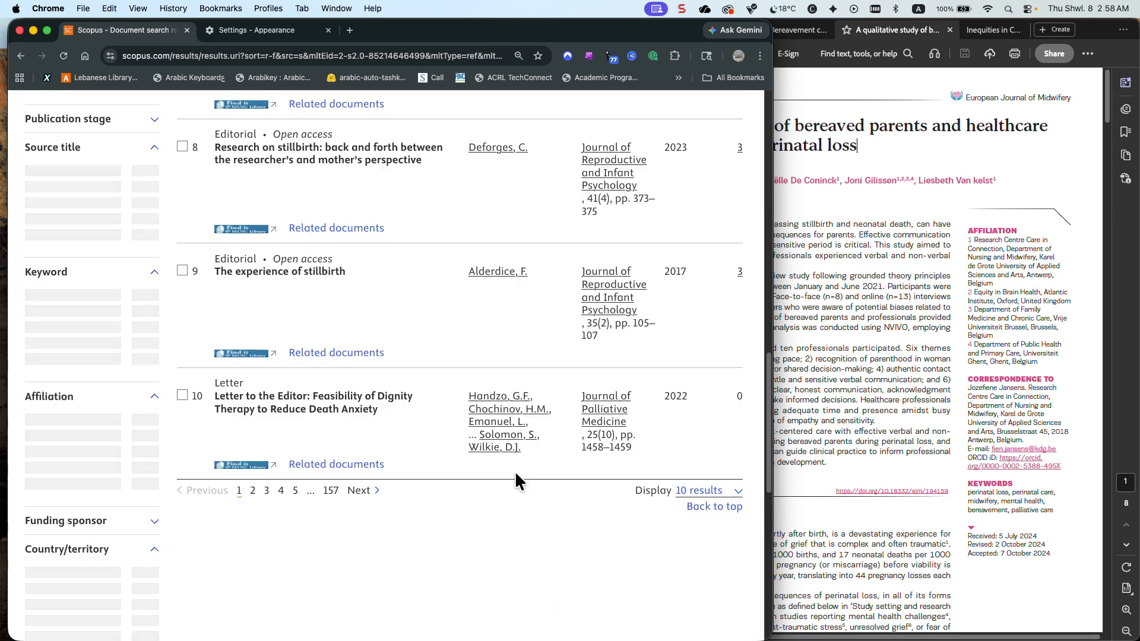
Search within the limited results for "inequities OR disparities"
scroll(515, 471, "up", 15)
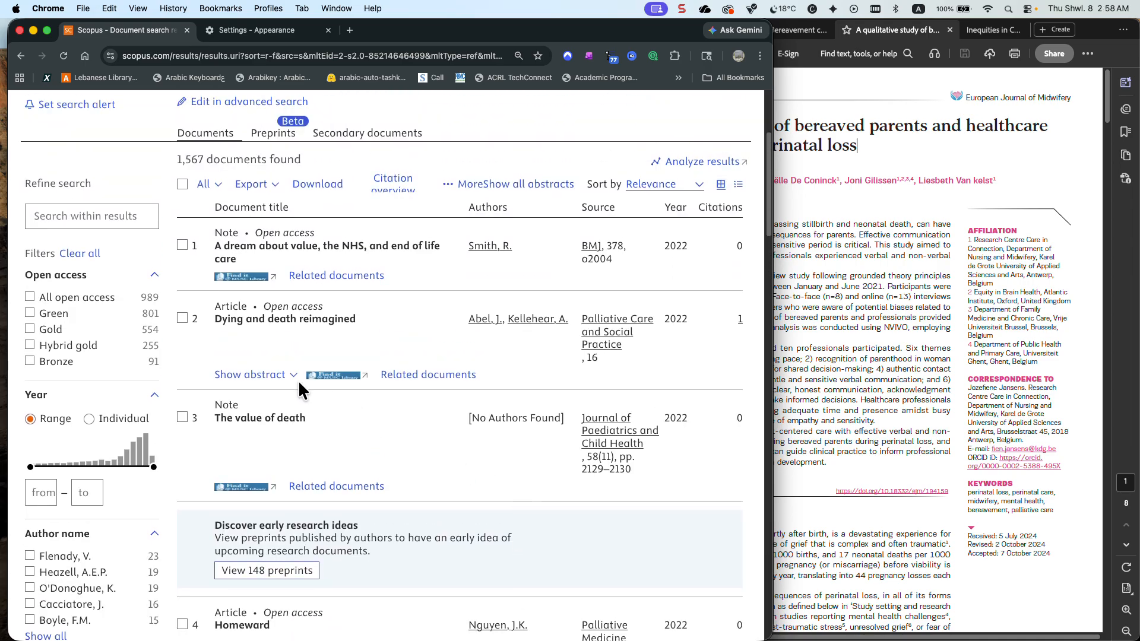
scroll(308, 395, "down", 1)
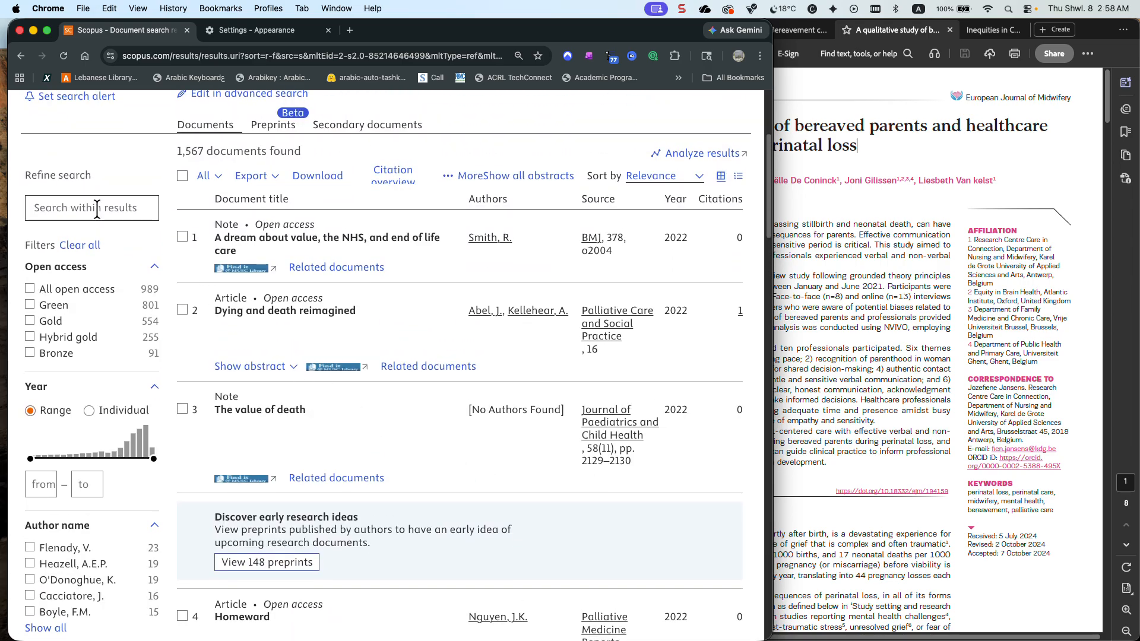
scroll(97, 208, "up", 1)
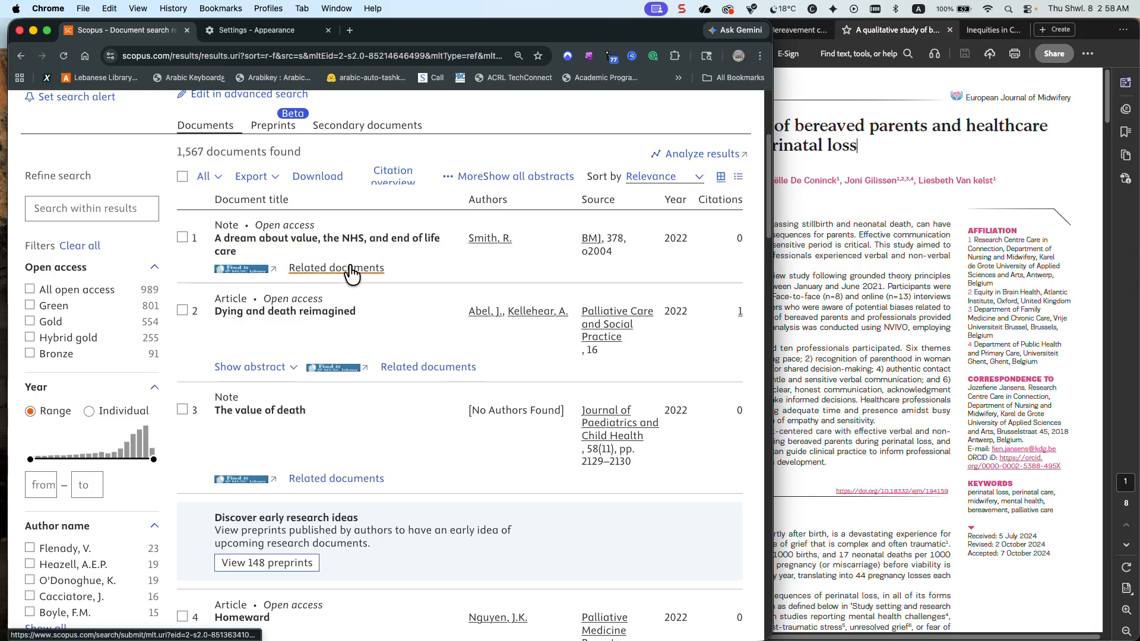
scroll(116, 212, "down", 1)
left_click(117, 212)
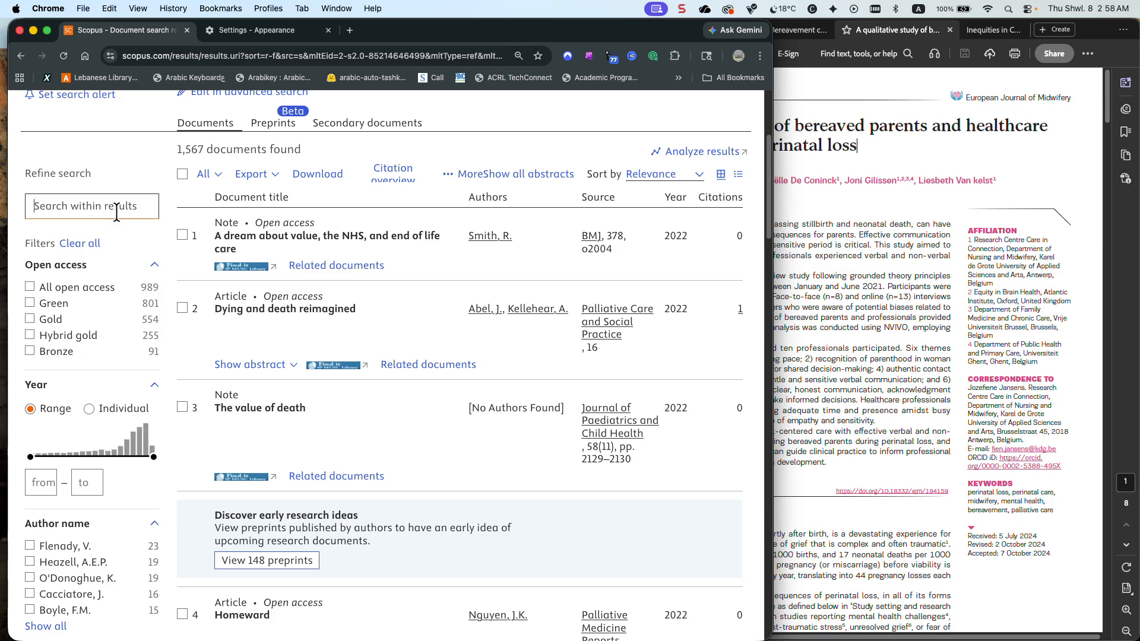
type("inequities OR")
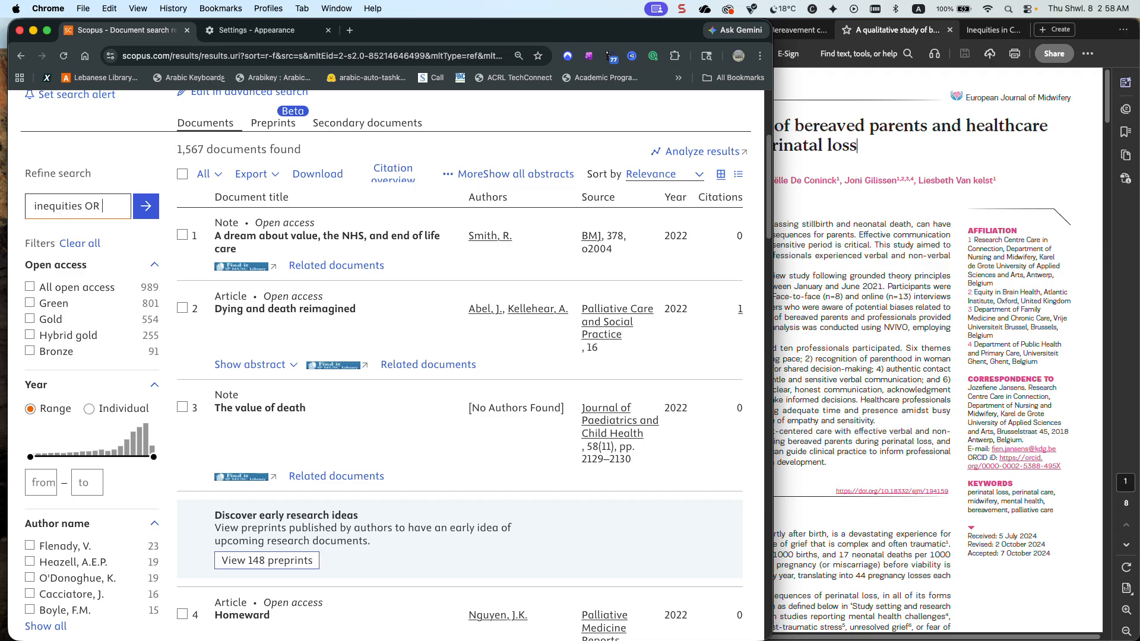
type("disparities")
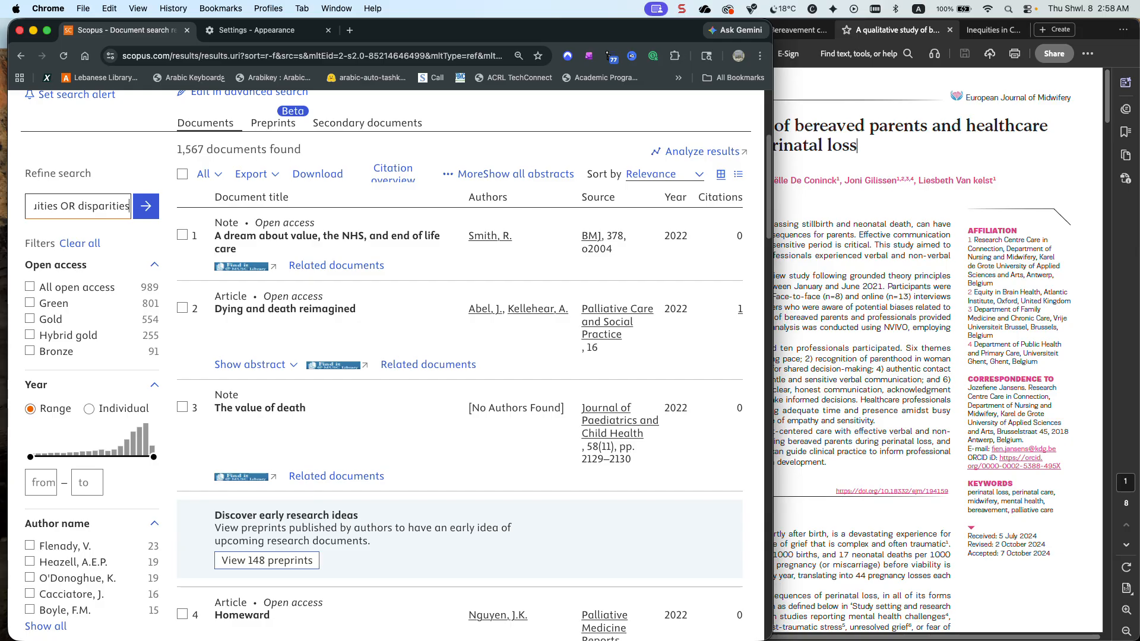
key("Return")
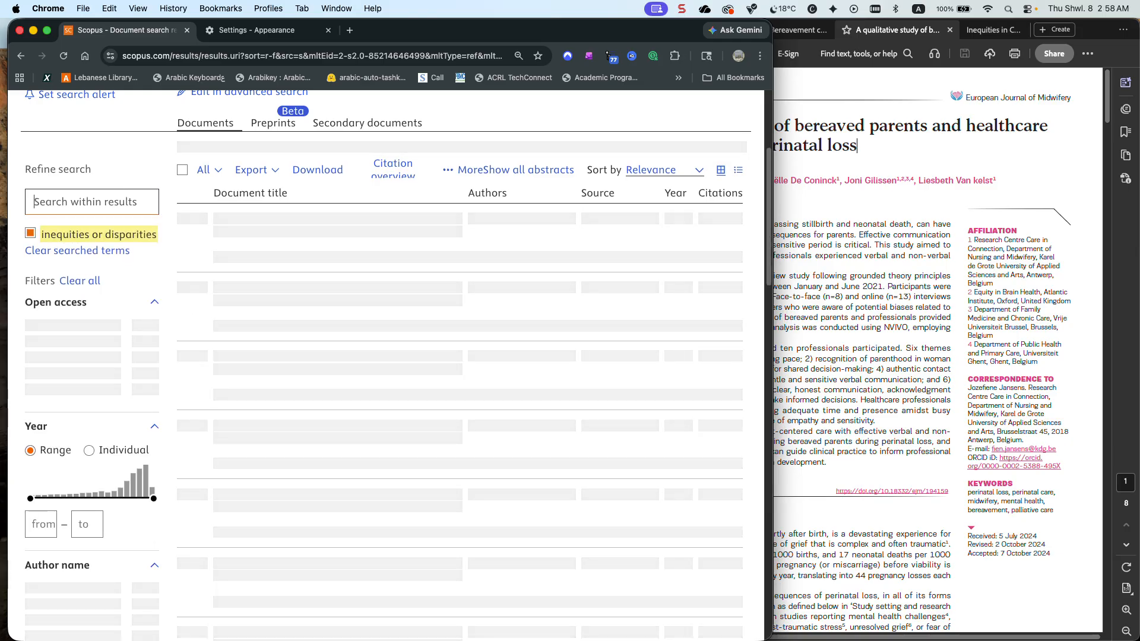
Look through the top refined results and switch to the bereaved parents PDF in Acrobat
scroll(289, 249, "down", 1)
scroll(290, 247, "down", 3)
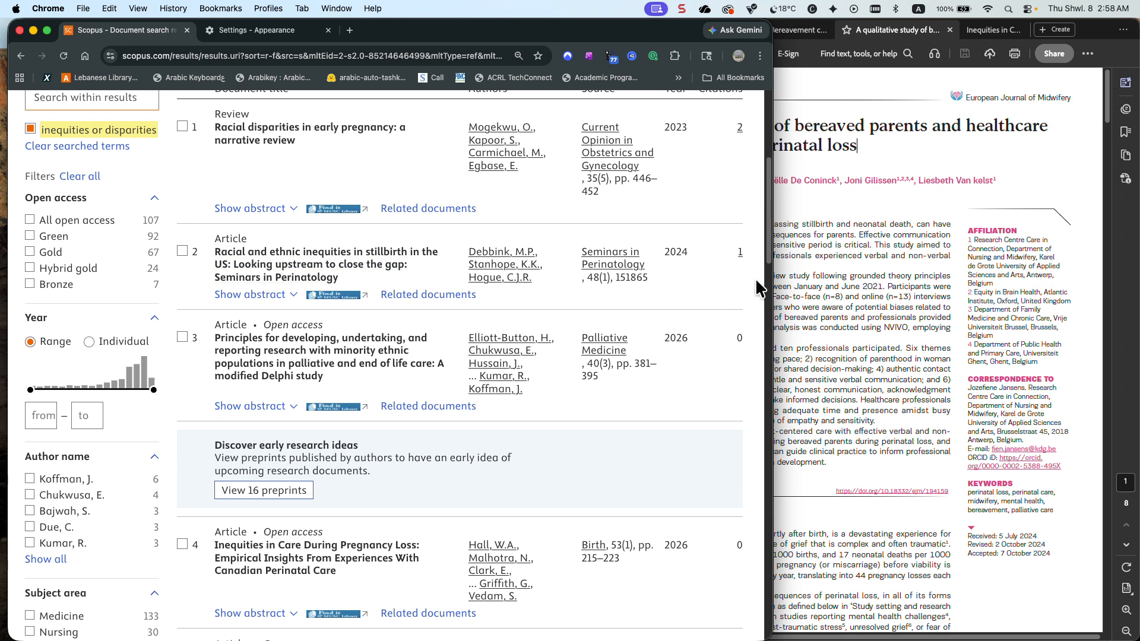
left_click(795, 276)
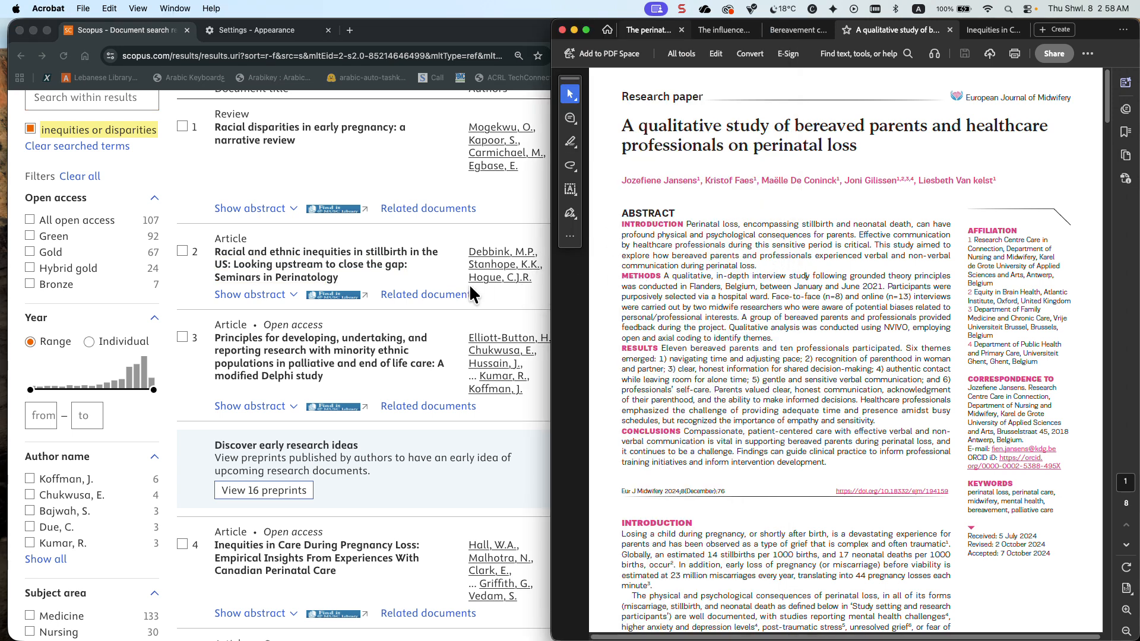
Check the Bereavement care guidelines PDF, open the perinatal bereavement project PDF and hide its side panes
scroll(485, 218, "down", 7)
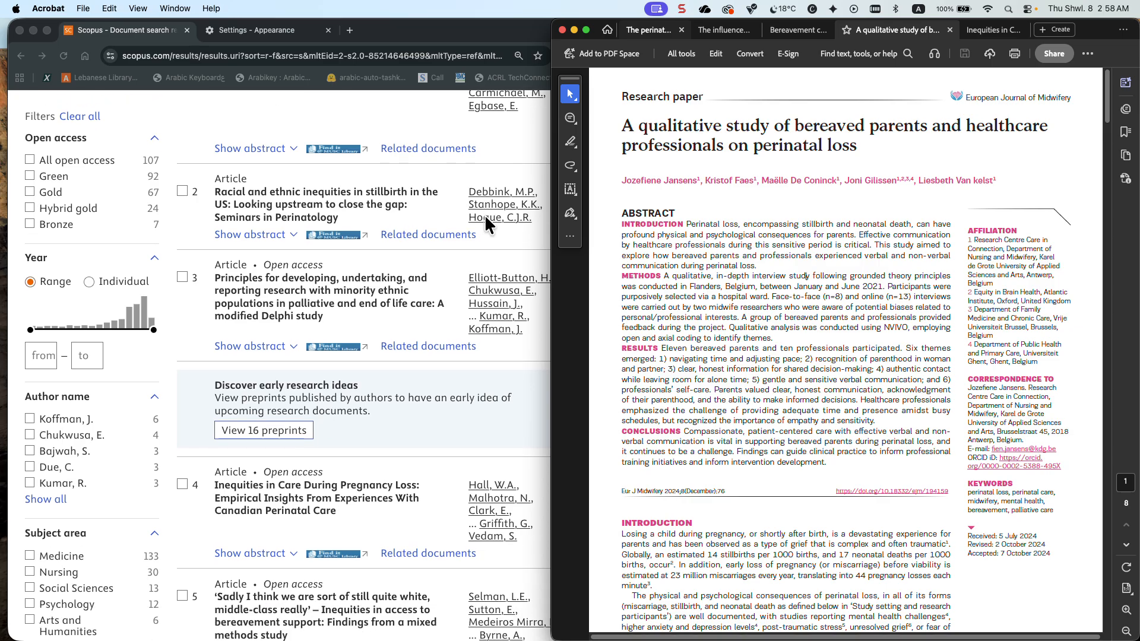
scroll(484, 225, "down", 3)
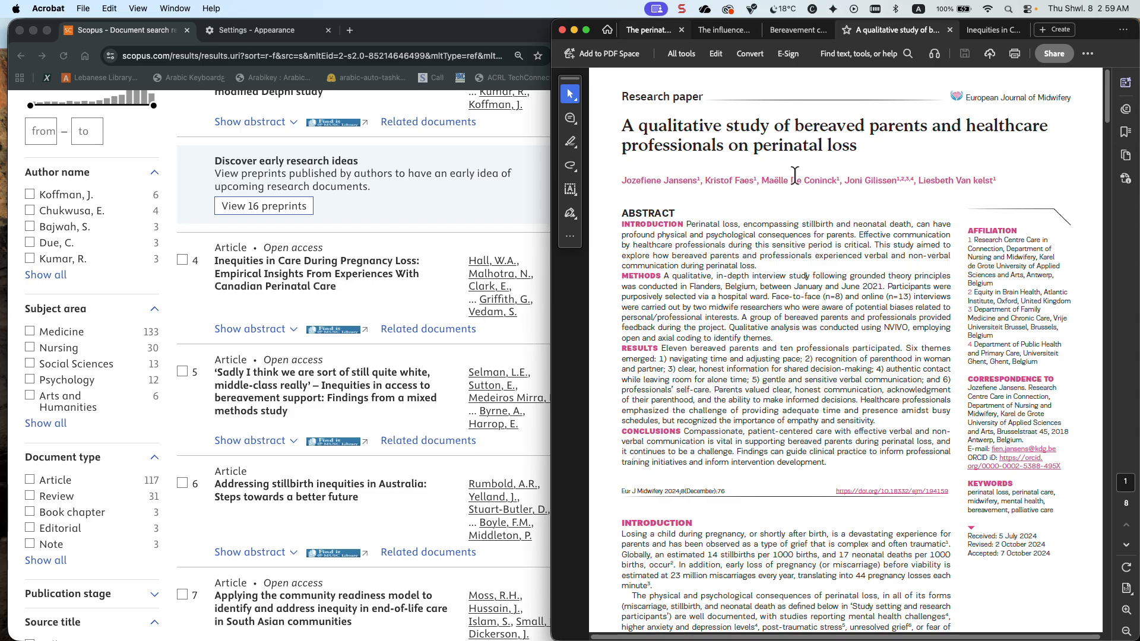
left_click(795, 30)
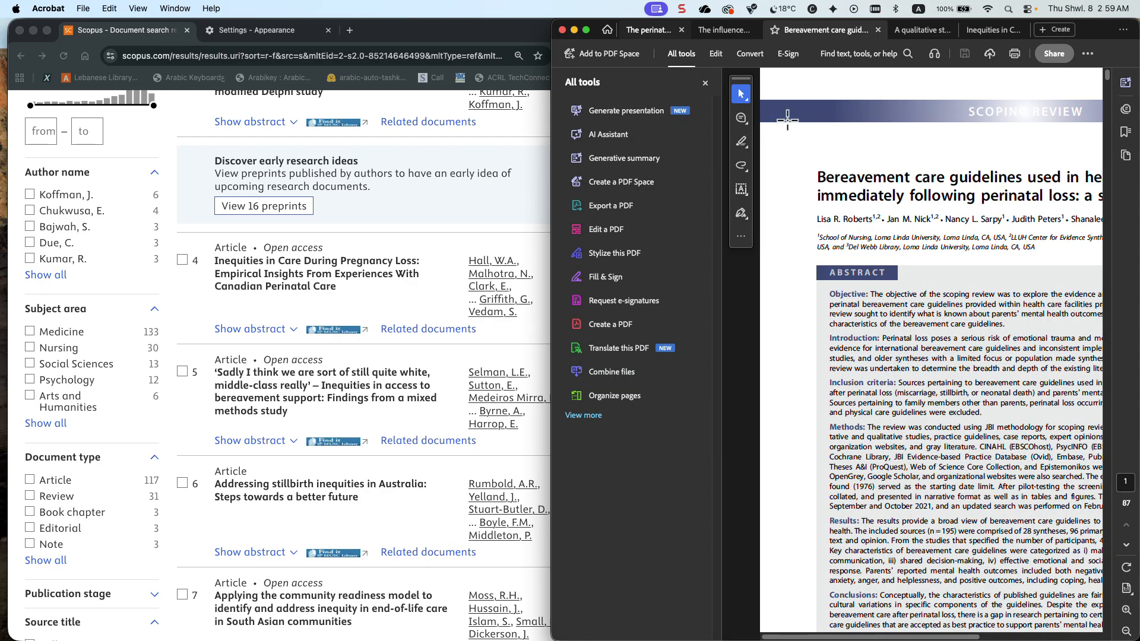
left_click(705, 84)
left_click(623, 25)
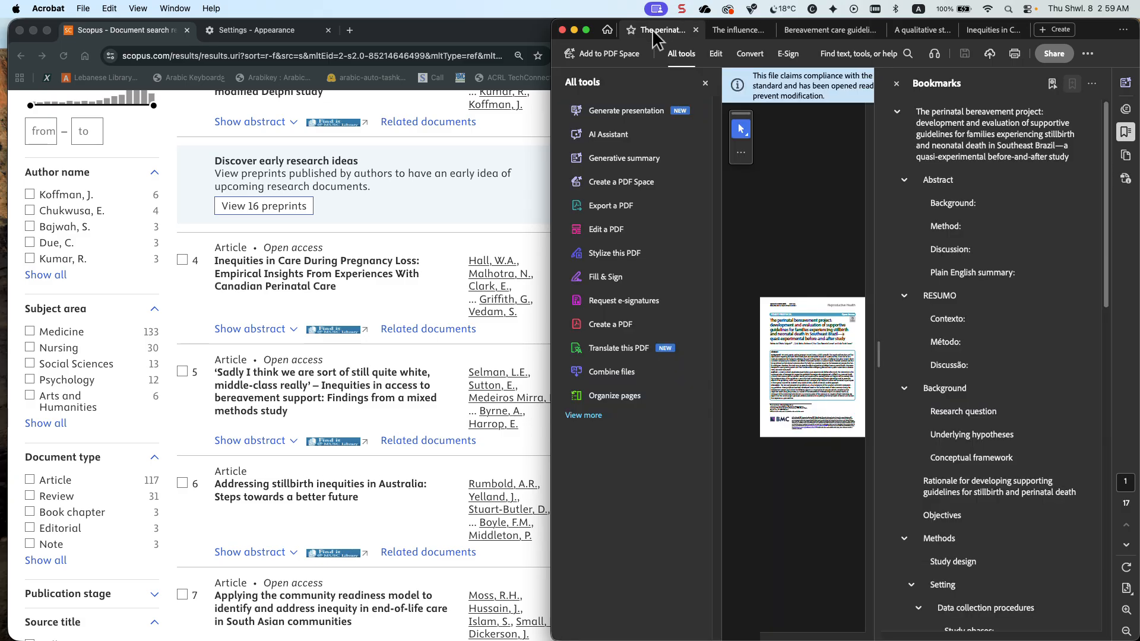
left_click(715, 87)
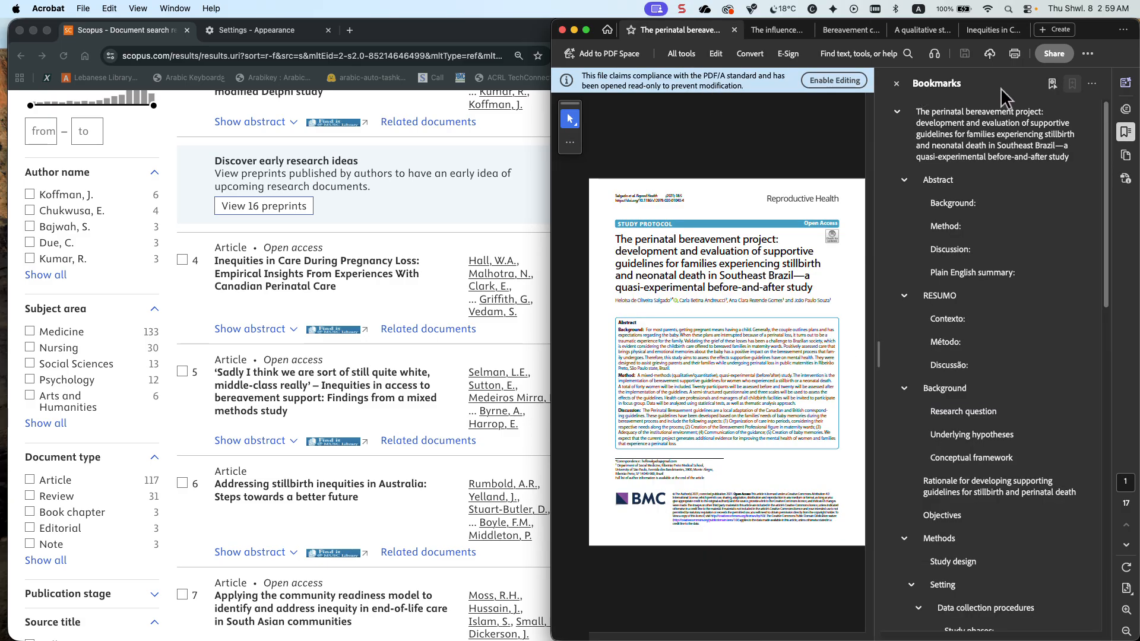
left_click(897, 84)
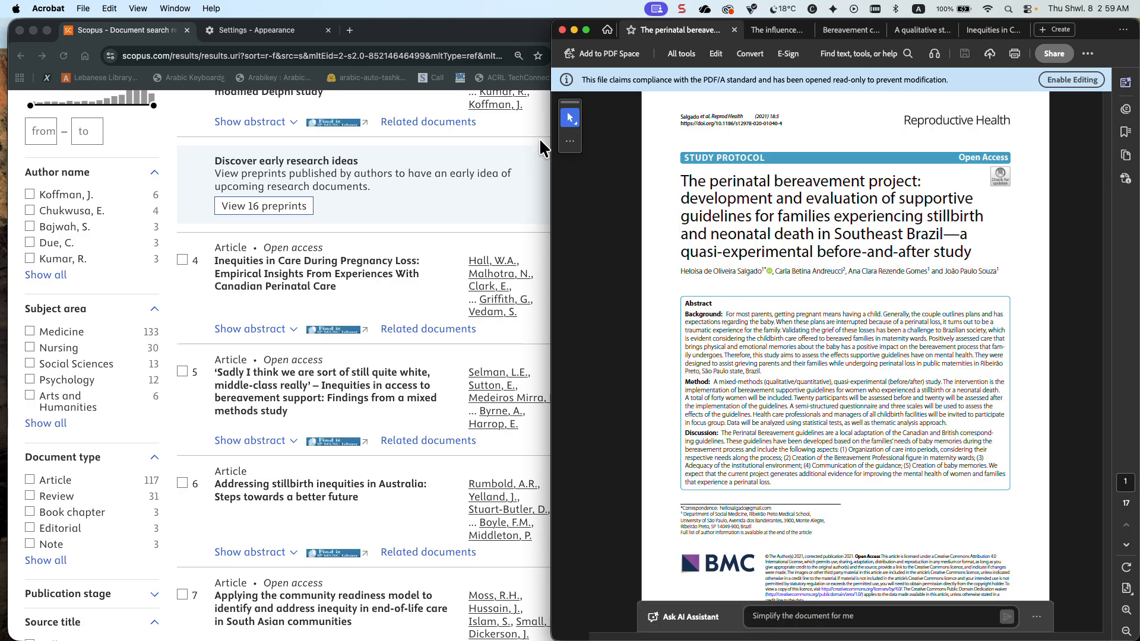
Look through the first page of refined Scopus results and the limited keywords for the perinatal bereavement project article
scroll(399, 148, "up", 10)
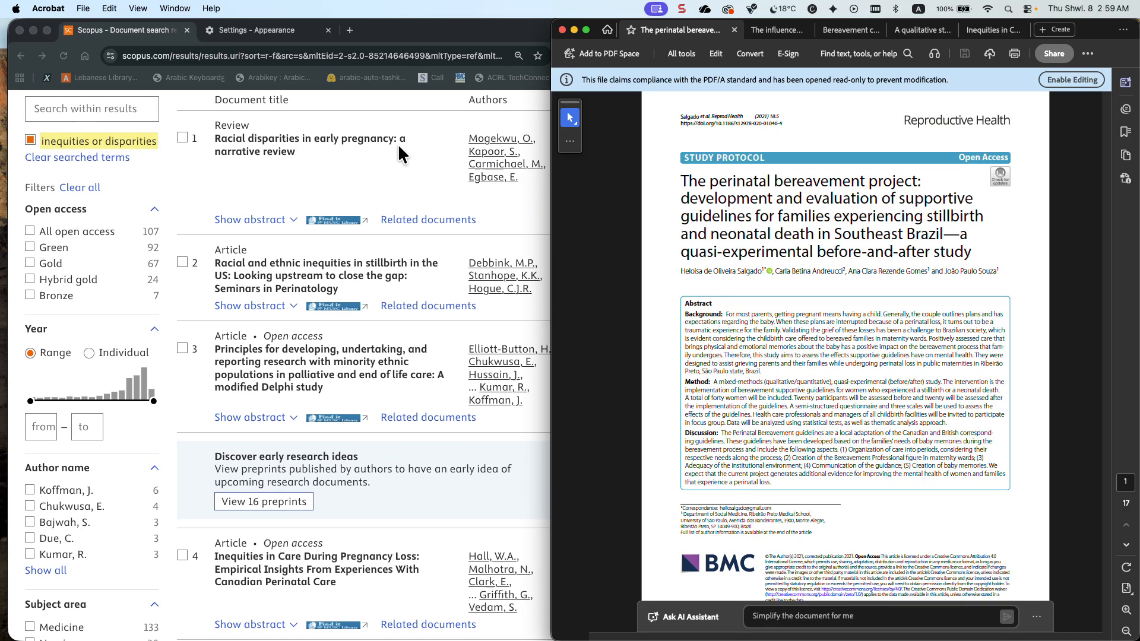
scroll(398, 154, "down", 4)
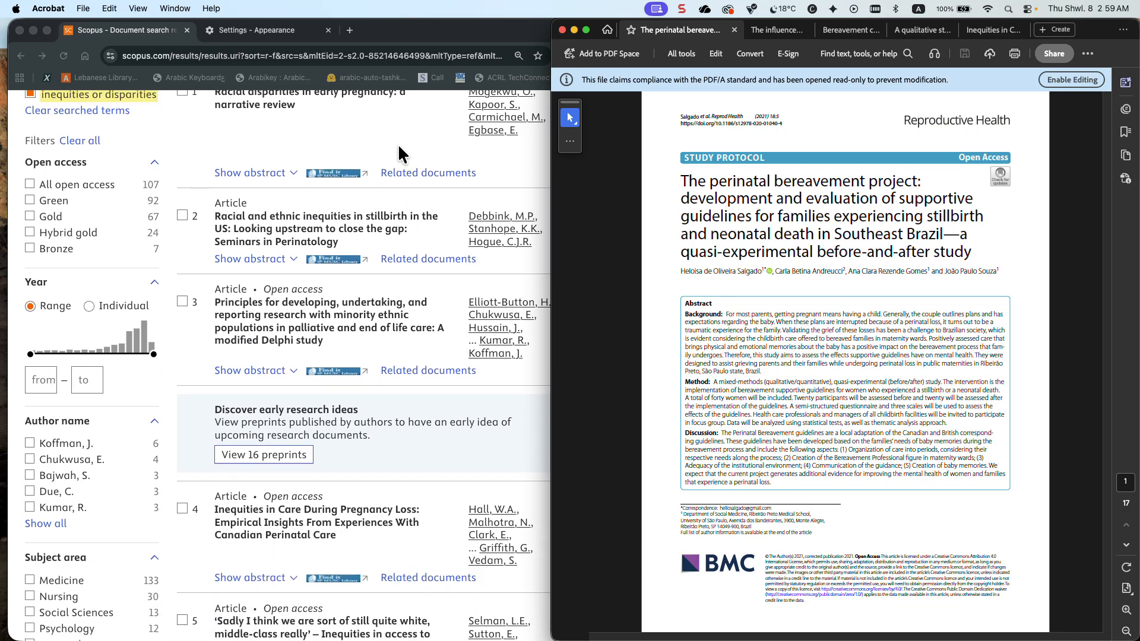
scroll(399, 148, "down", 7)
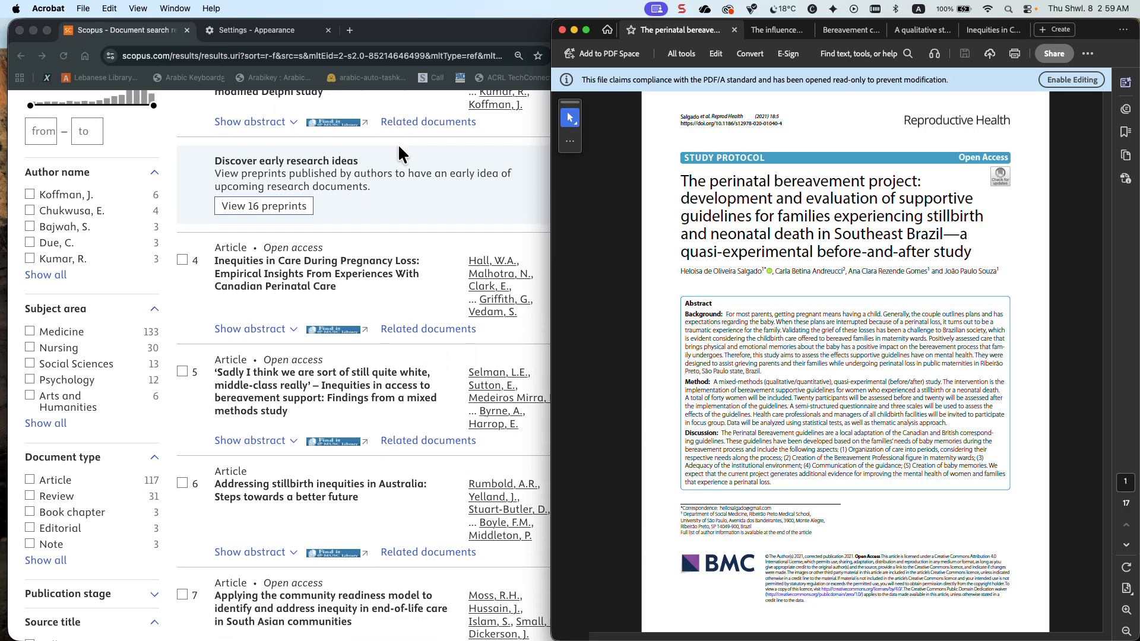
scroll(398, 143, "down", 8)
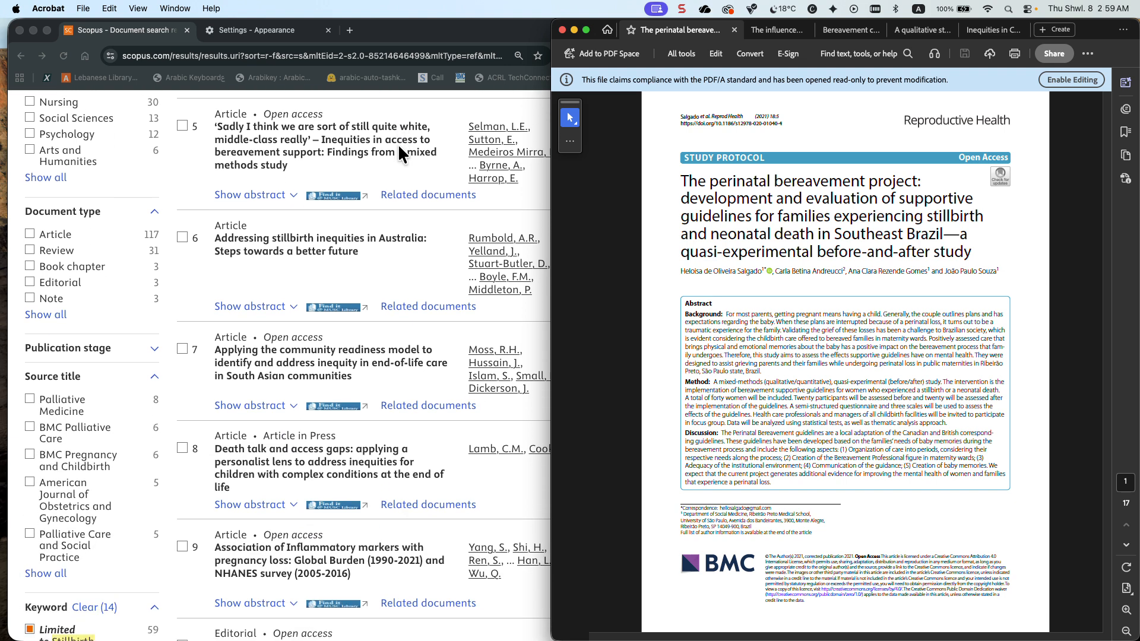
scroll(397, 144, "down", 9)
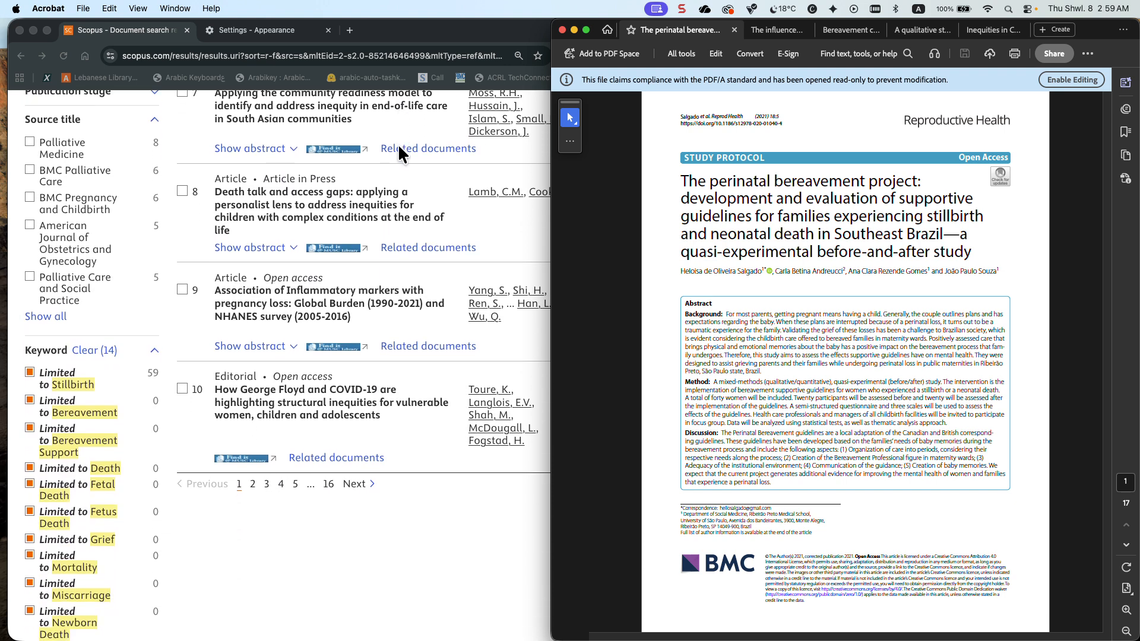
scroll(362, 206, "down", 20)
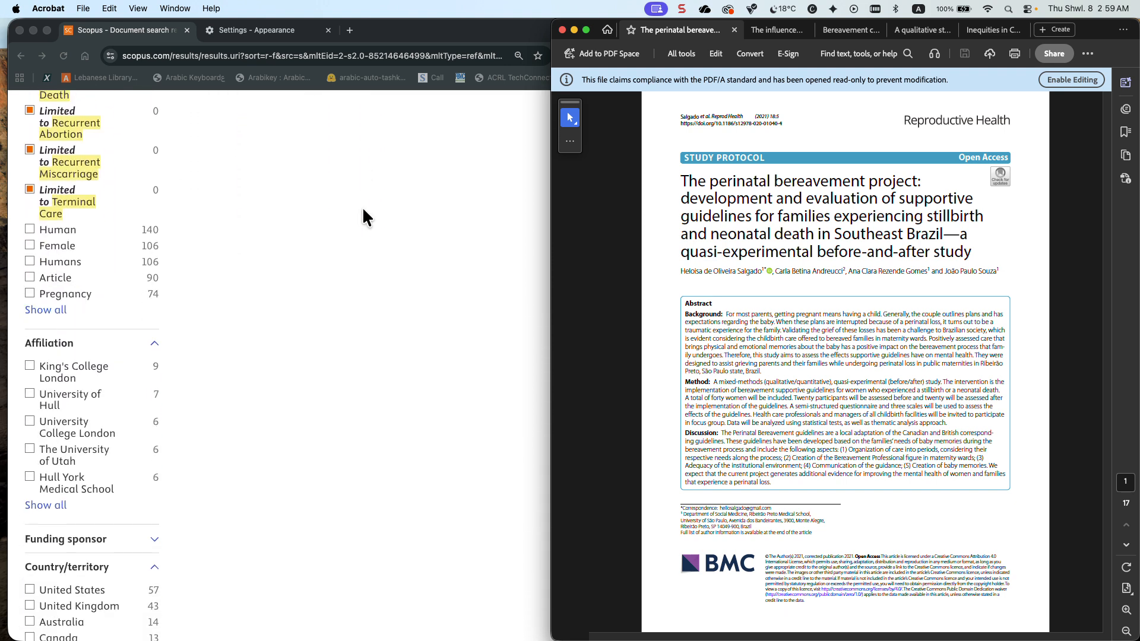
scroll(362, 207, "up", 20)
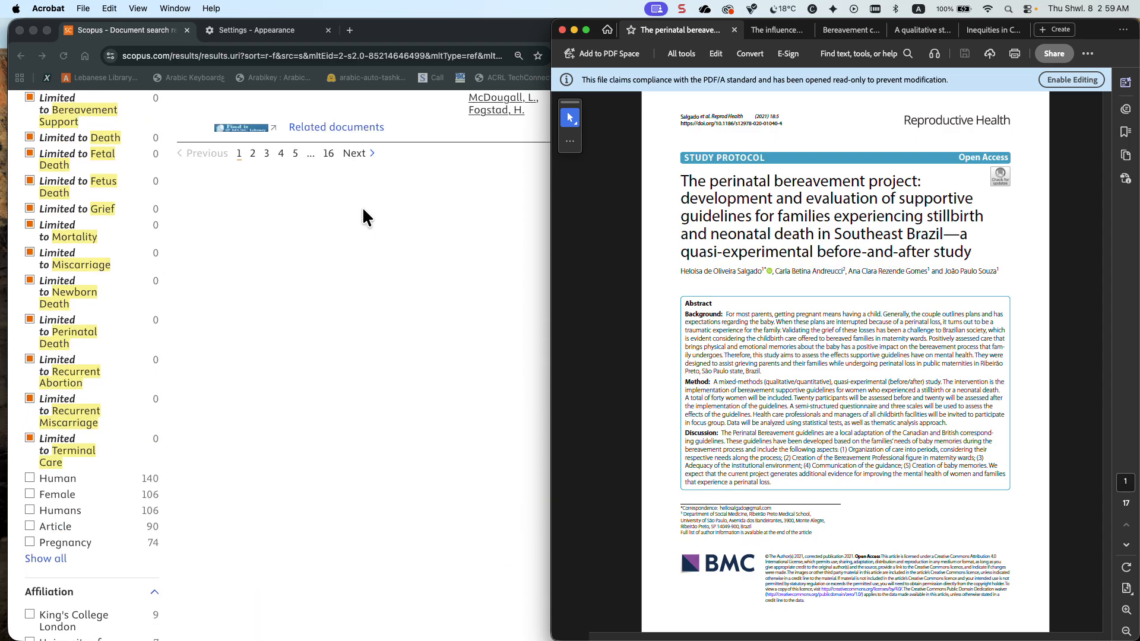
scroll(363, 210, "up", 2)
Switch to Scopus in Chrome and display 200 results per page
left_click(511, 165)
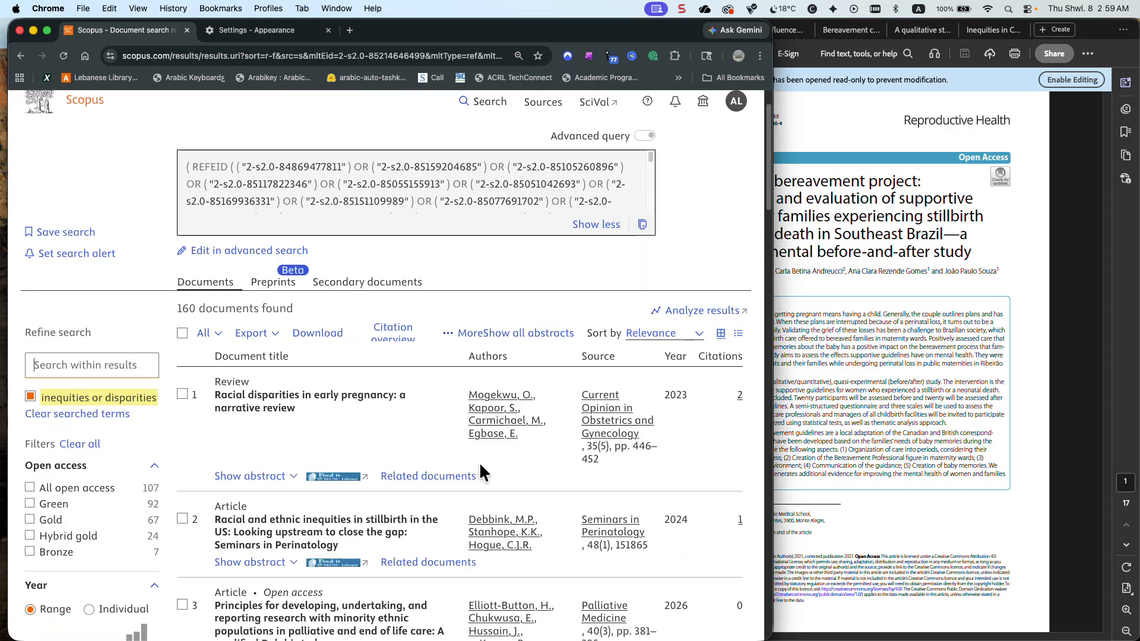
scroll(636, 368, "down", 8)
scroll(703, 297, "up", 3)
left_click(732, 264)
left_click(724, 338)
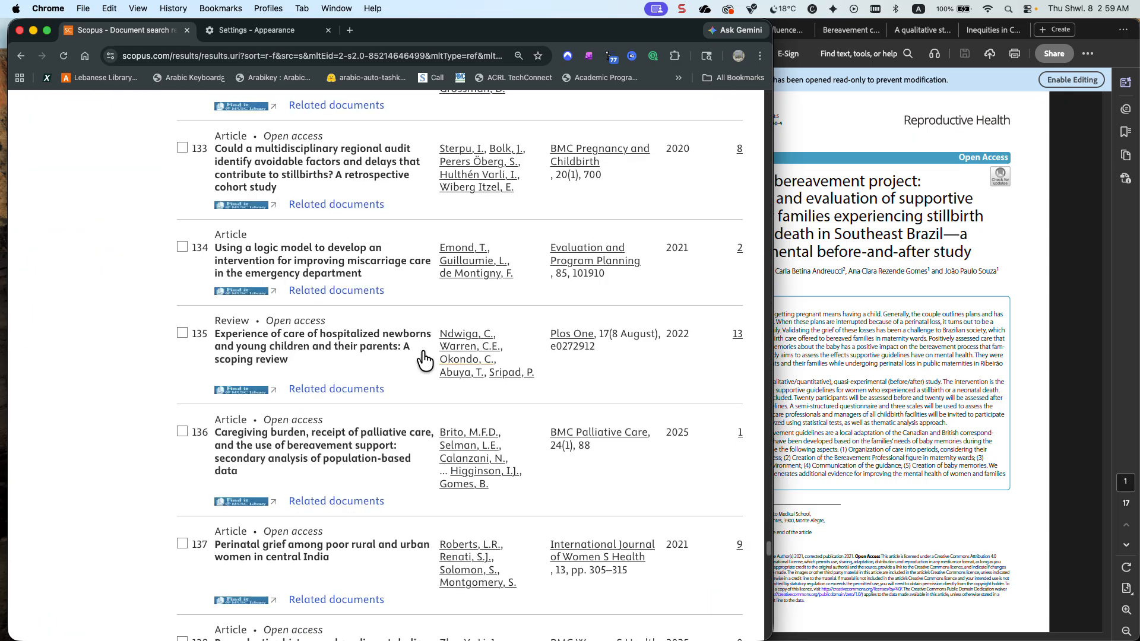
Find "qual" on the results page and step through all matching titles
scroll(365, 306, "up", 20)
scroll(368, 301, "up", 8)
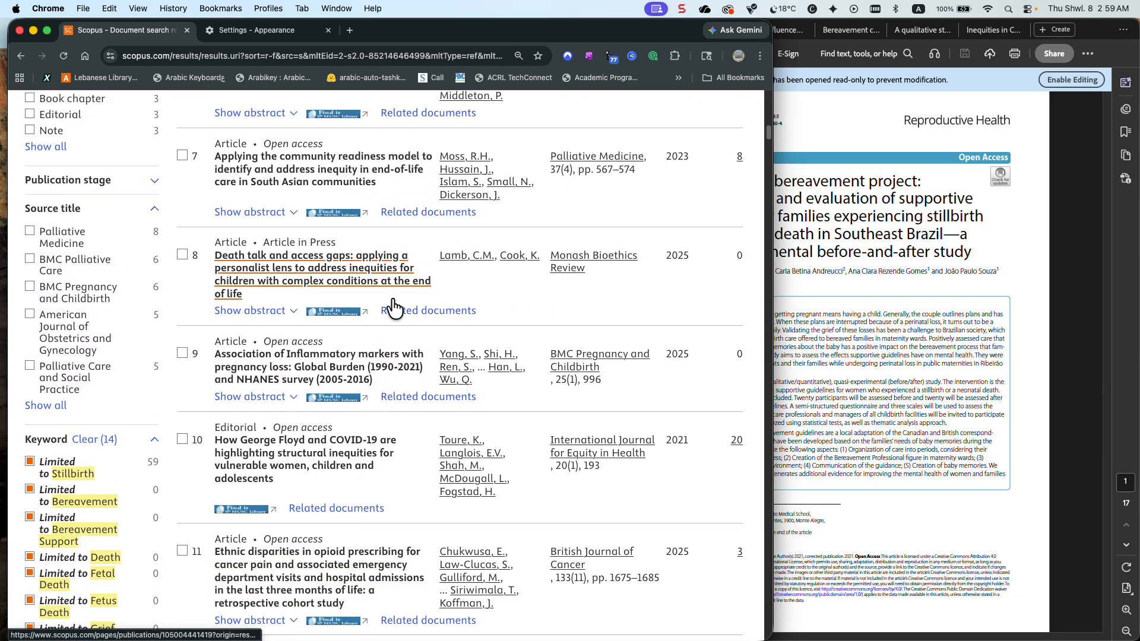
key("super+f")
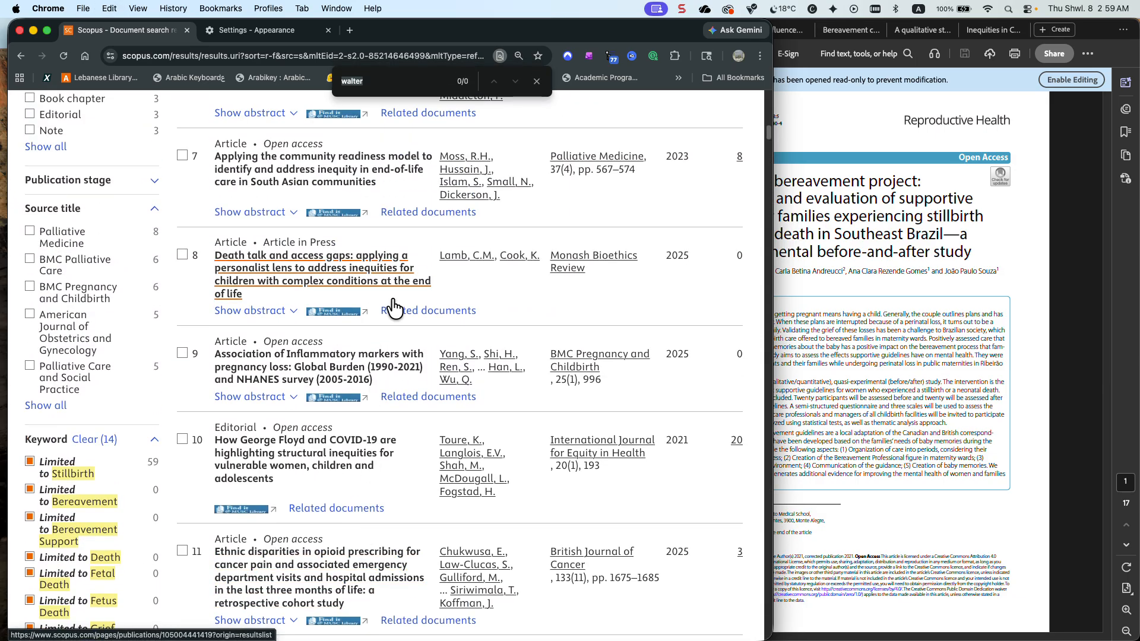
type("qual")
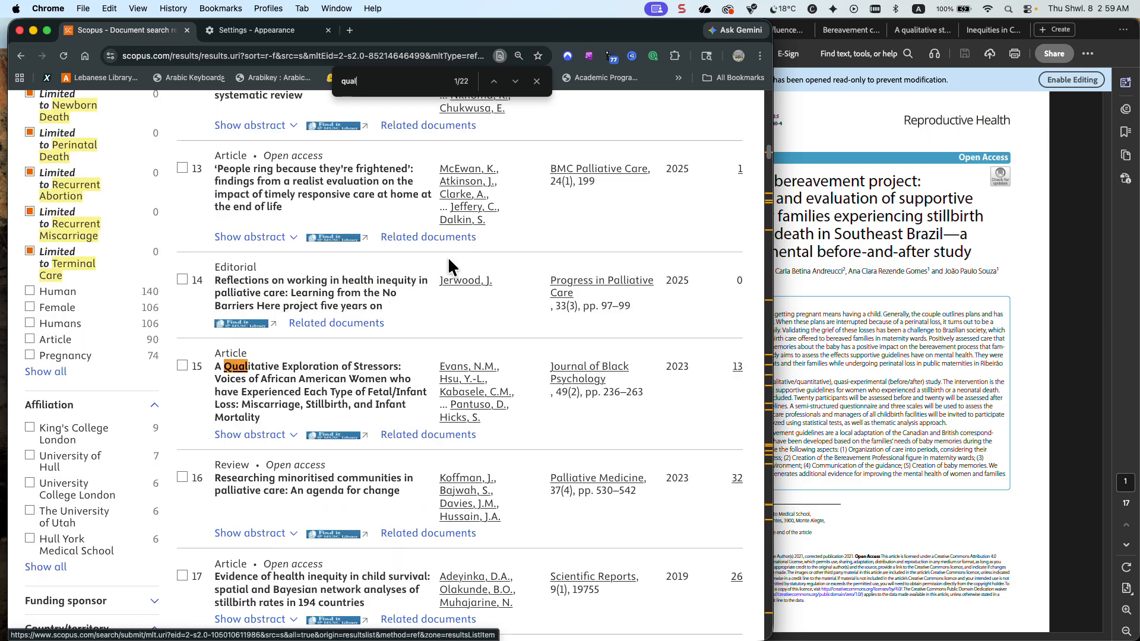
left_click(515, 81)
left_click(514, 84)
left_click(514, 83)
left_click(515, 83)
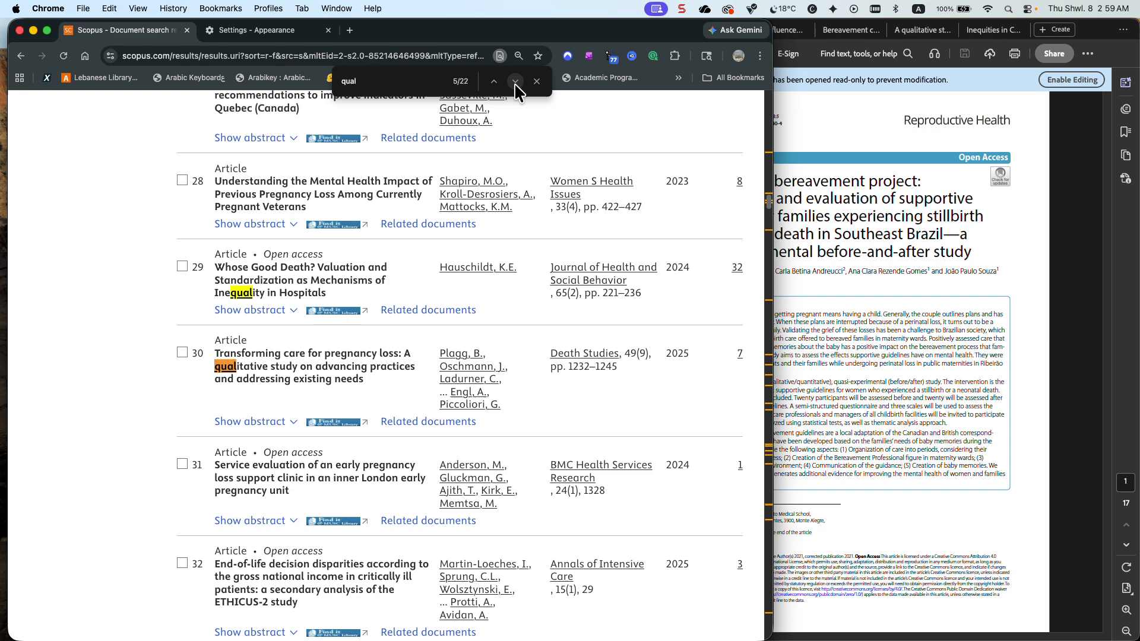
left_click(514, 83)
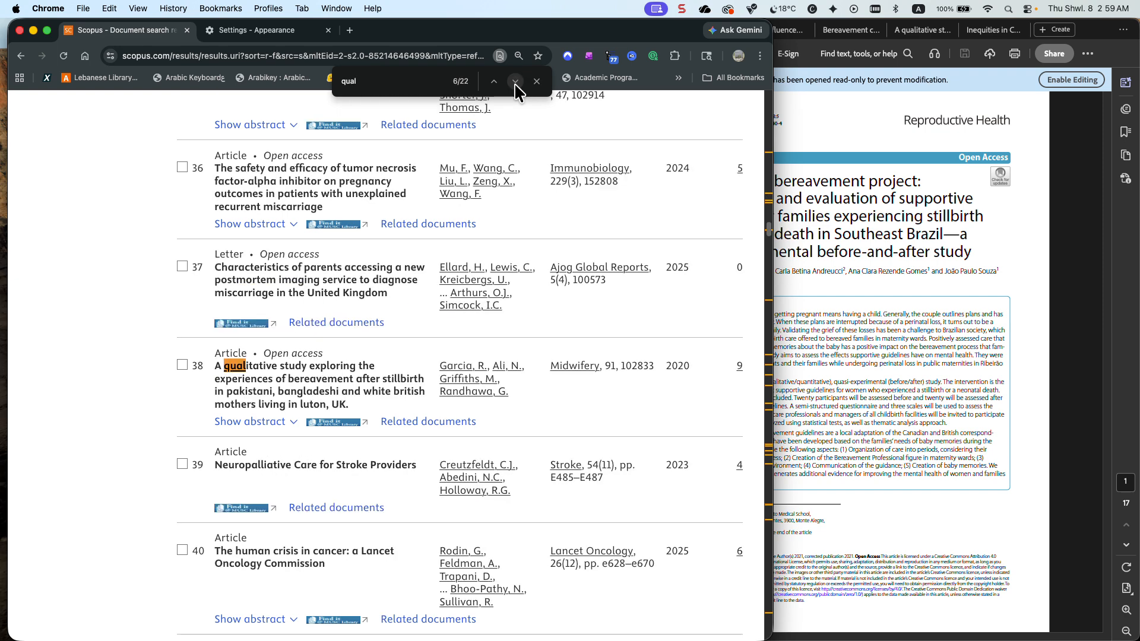
left_click(514, 83)
left_click(514, 83)
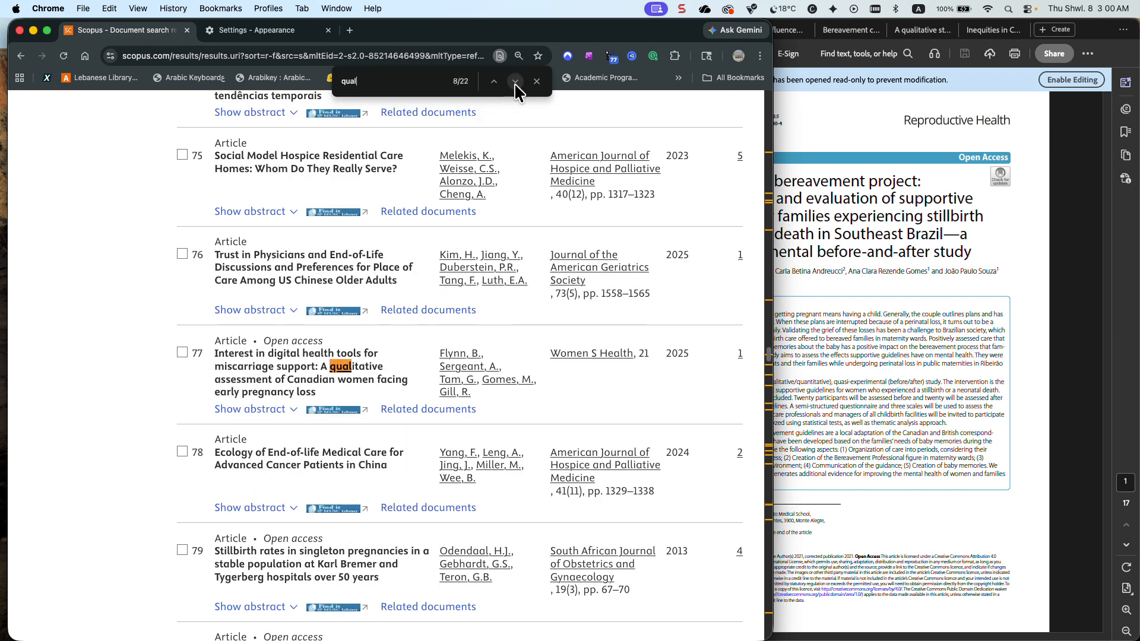
left_click(515, 83)
left_click(515, 83)
left_click(514, 83)
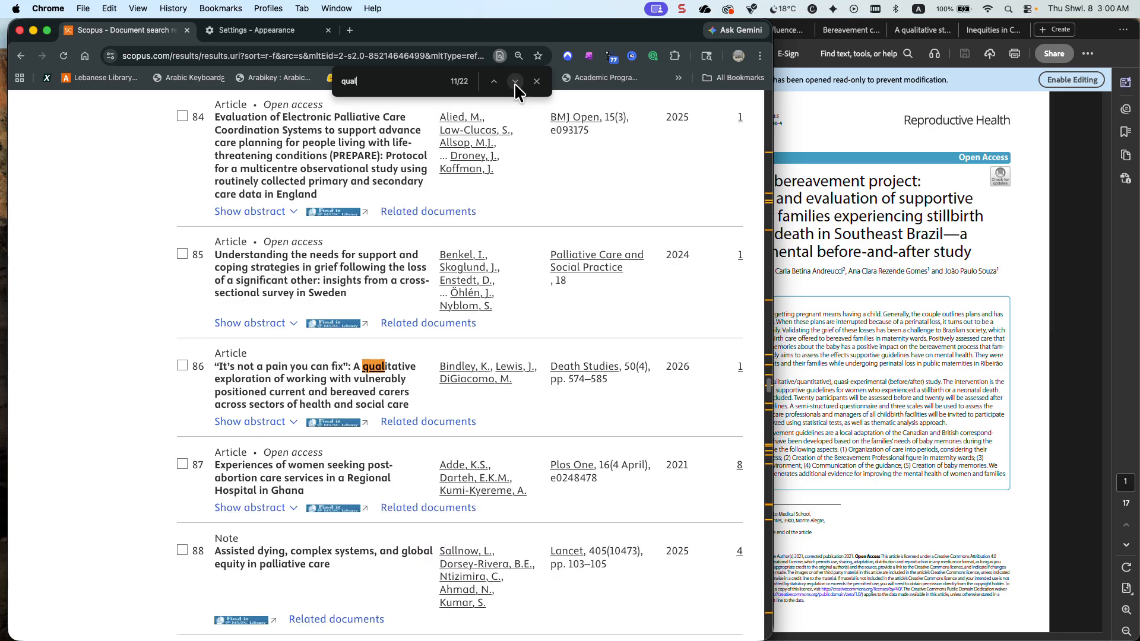
left_click(514, 83)
left_click(514, 83)
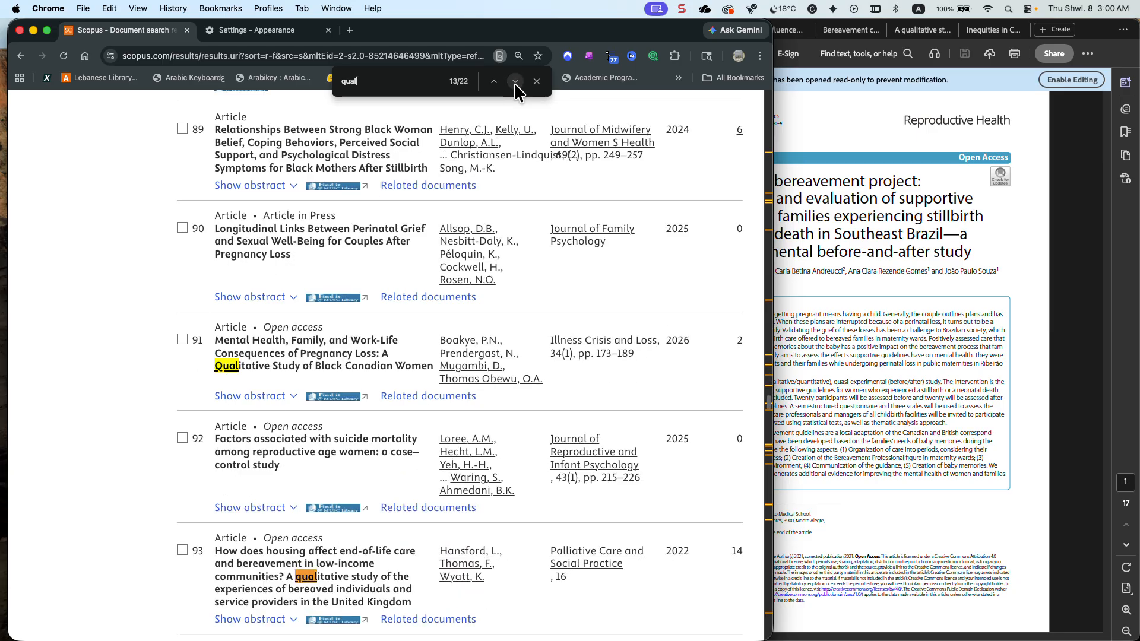
left_click(515, 83)
left_click(514, 83)
left_click(515, 83)
left_click(514, 83)
left_click(514, 83)
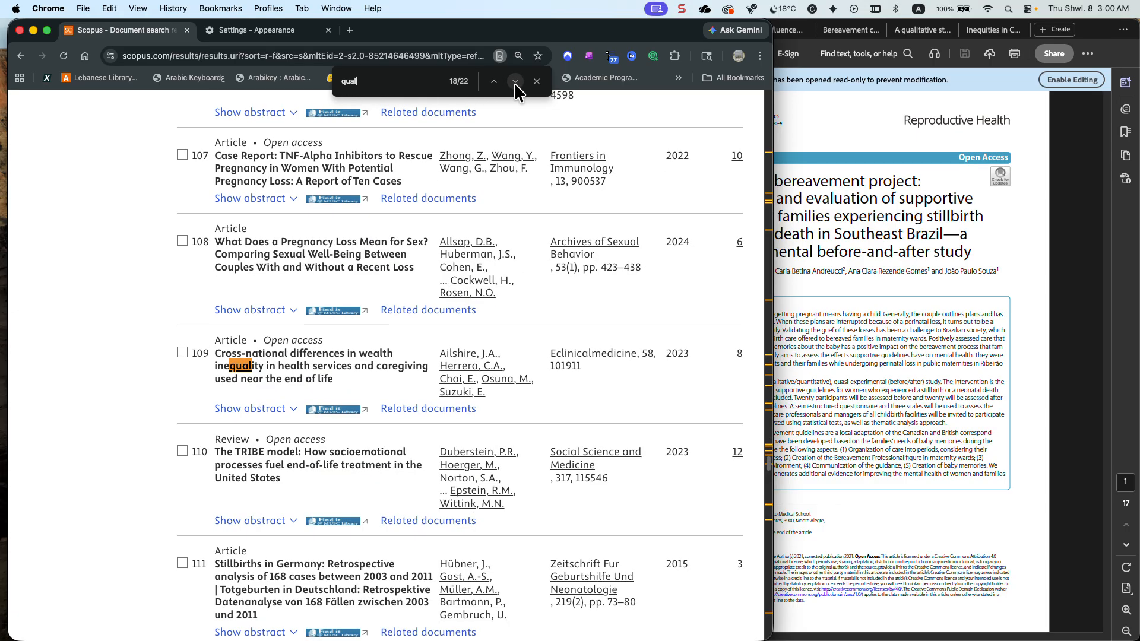
left_click(514, 84)
left_click(514, 83)
left_click(515, 83)
left_click(515, 83)
left_click(515, 84)
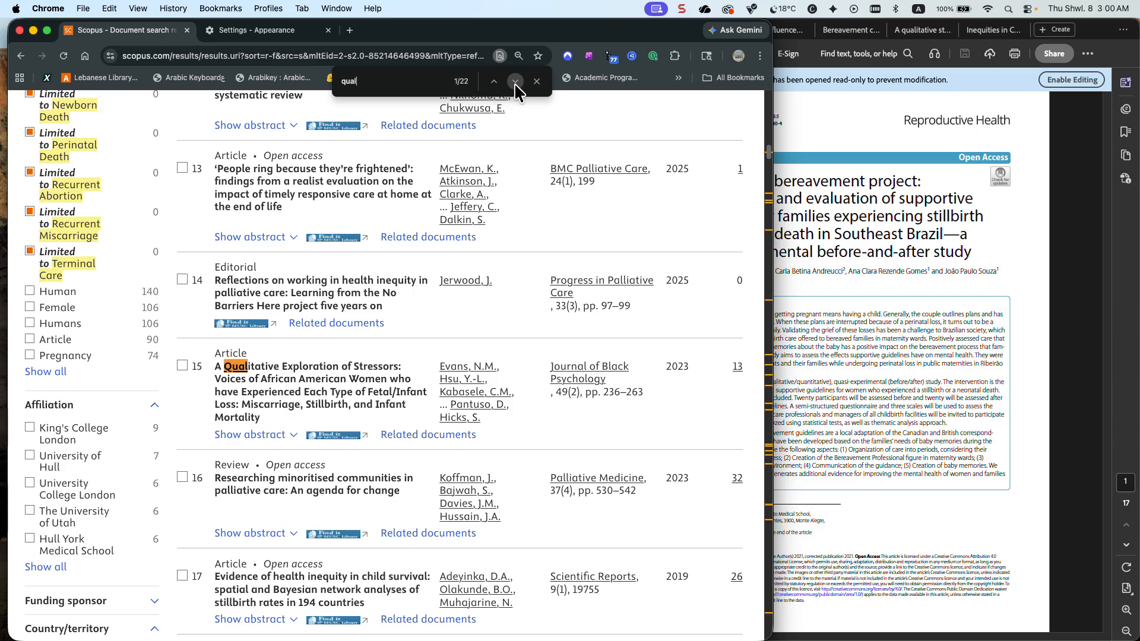
left_click(515, 83)
left_click(493, 82)
Check the title of the perinatal bereavement project PDF in Acrobat and find "project" on the Scopus results page
left_click(825, 140)
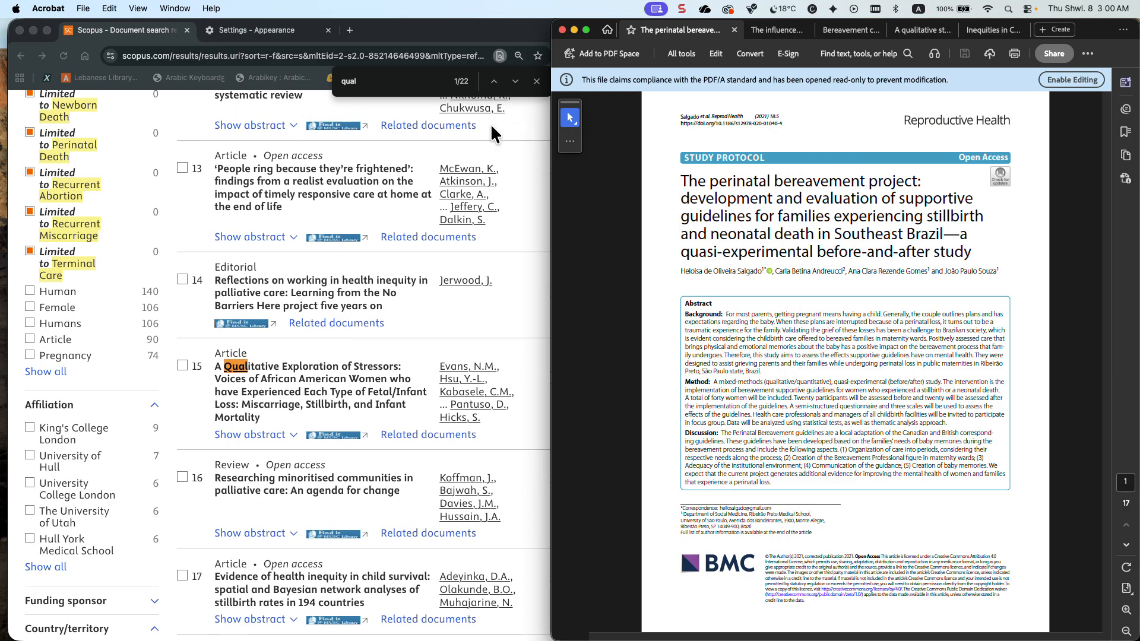
left_click(380, 82)
type("project")
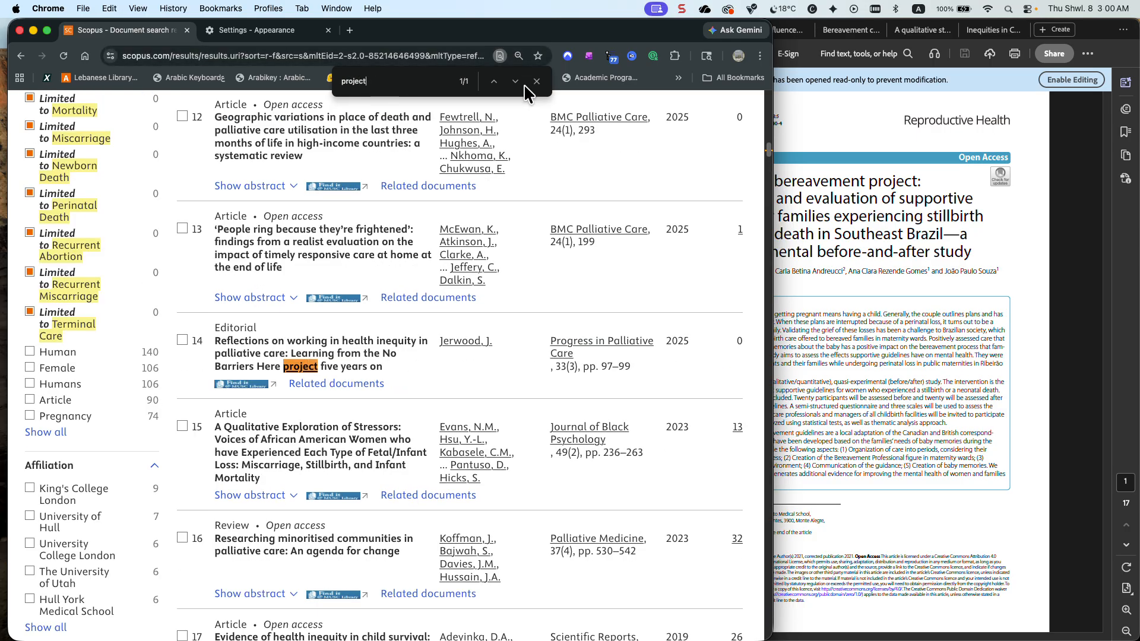
Switch to Acrobat and view the Inequities in Care During Pregnancy Loss PDF and the qualitative bereaved parents study PDF
left_click(817, 112)
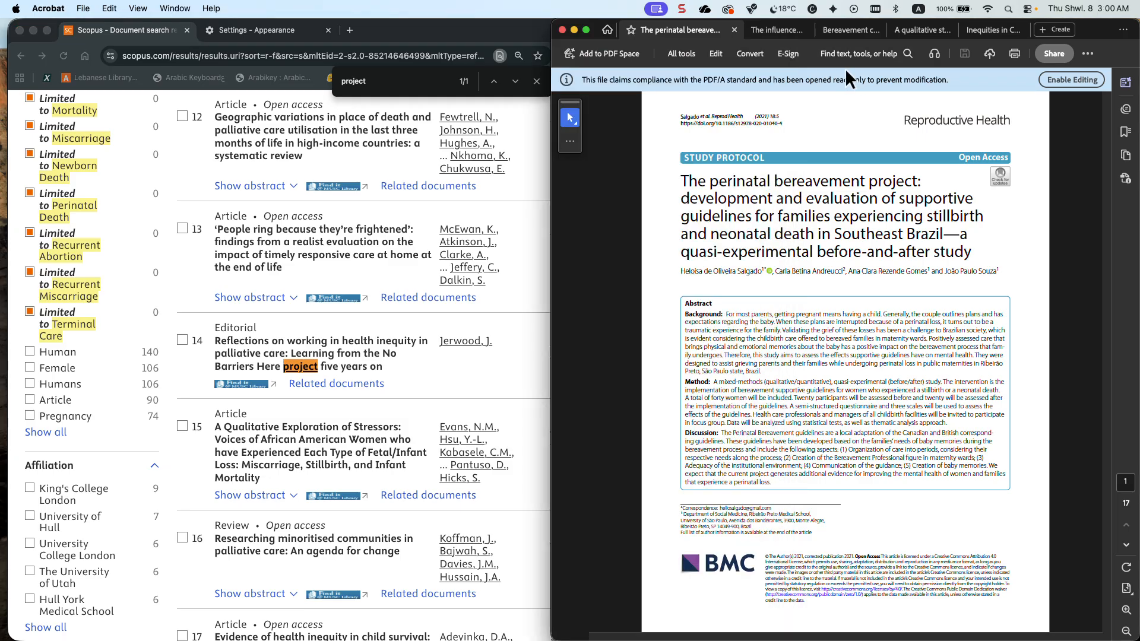
left_click(993, 28)
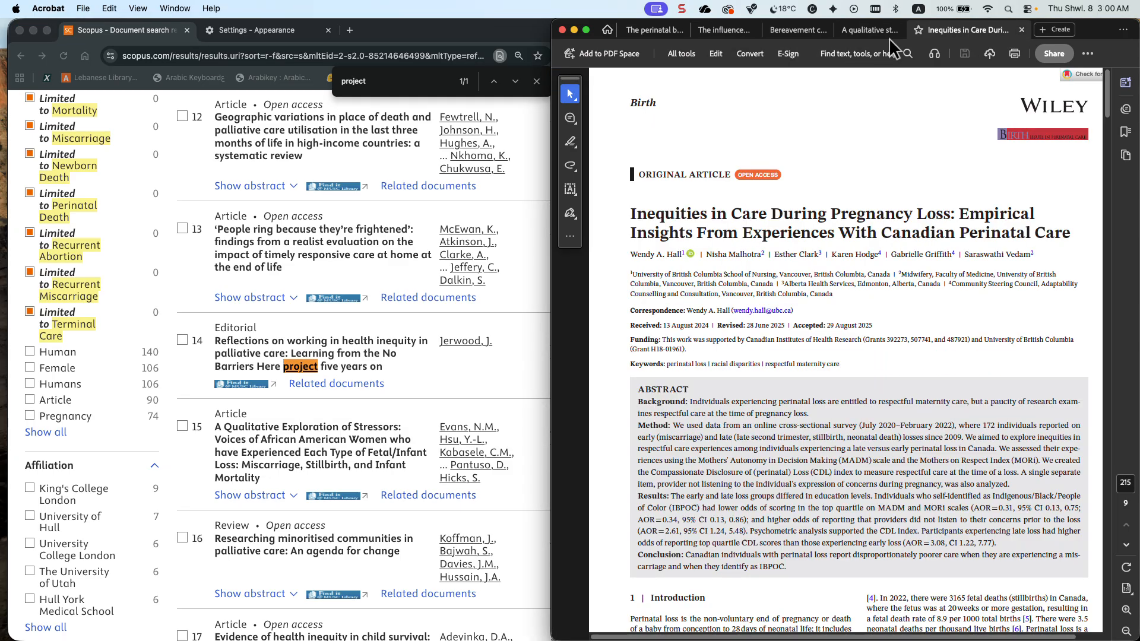
left_click(855, 30)
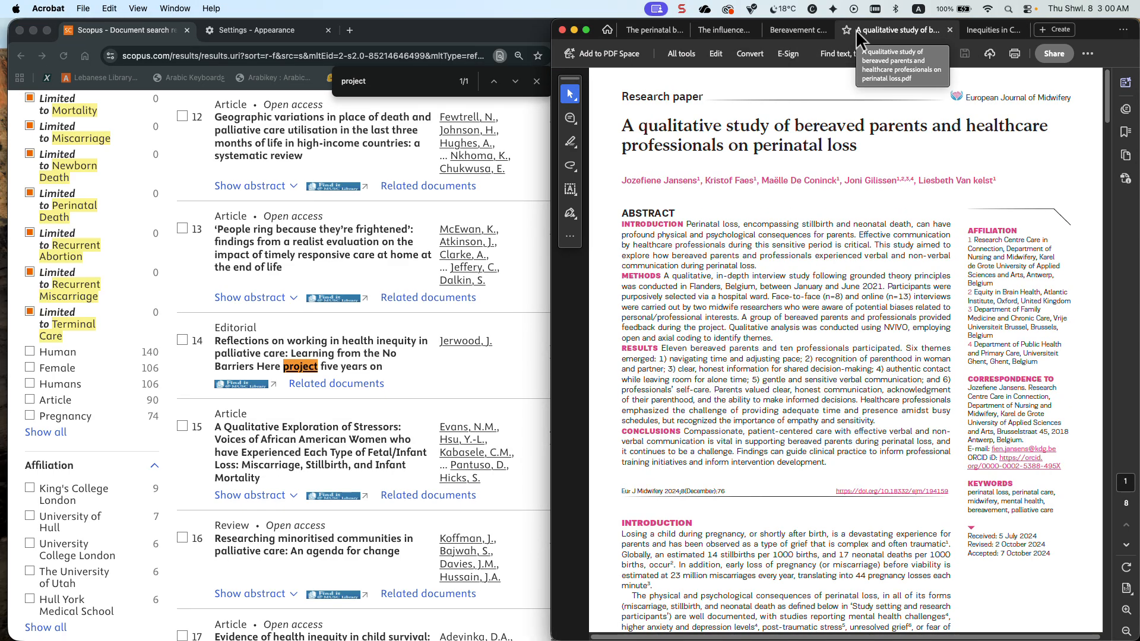
Switch to Scopus and clear the searched terms "inequities or disparities" from the results
scroll(464, 155, "up", 4)
scroll(464, 155, "up", 10)
scroll(464, 155, "up", 5)
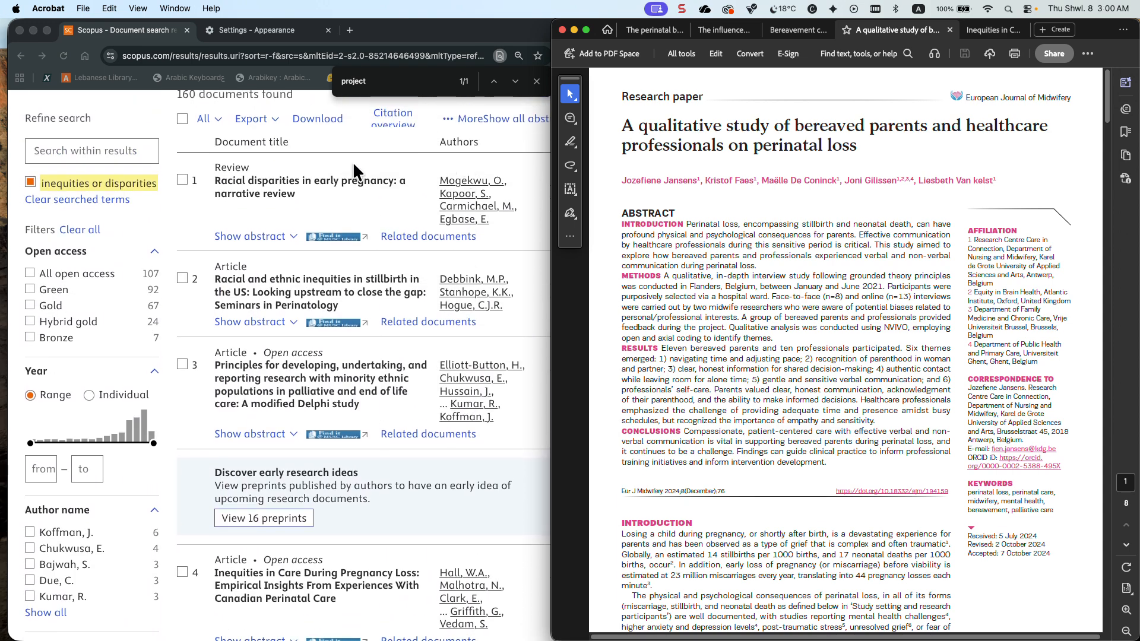
left_click(76, 199)
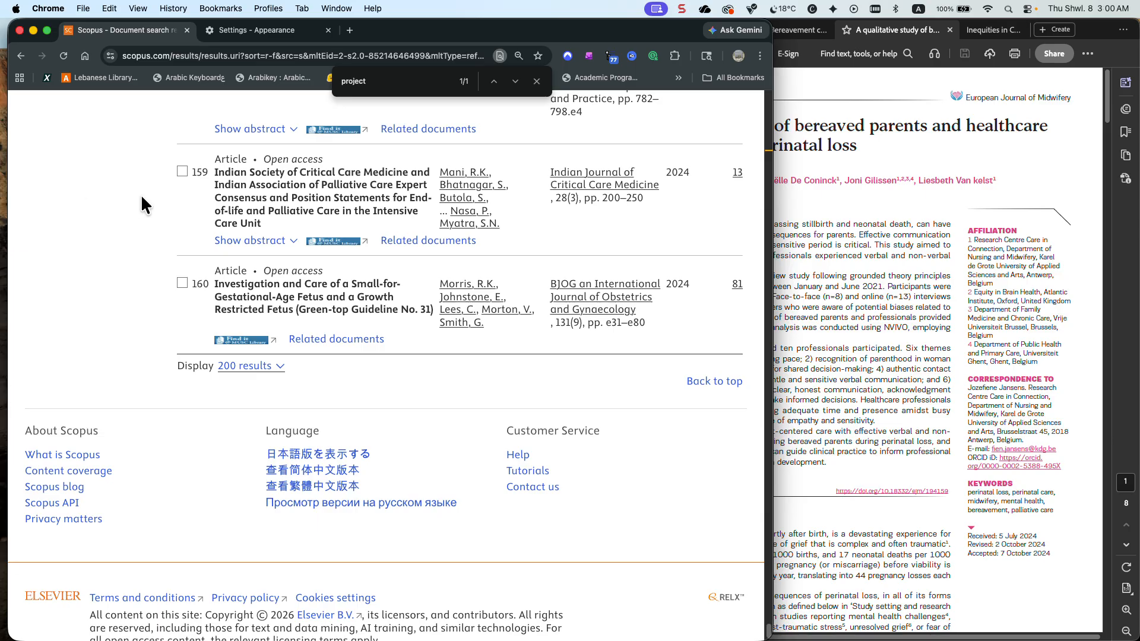
scroll(141, 198, "up", 20)
scroll(140, 202, "up", 20)
scroll(141, 203, "up", 15)
scroll(141, 202, "up", 20)
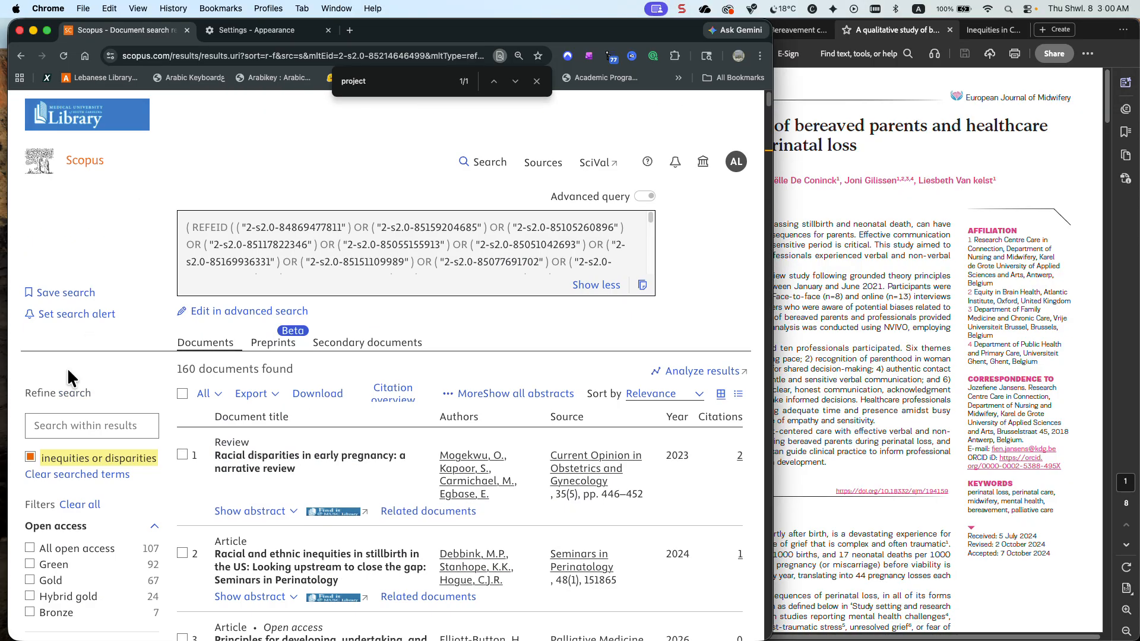
left_click(47, 475)
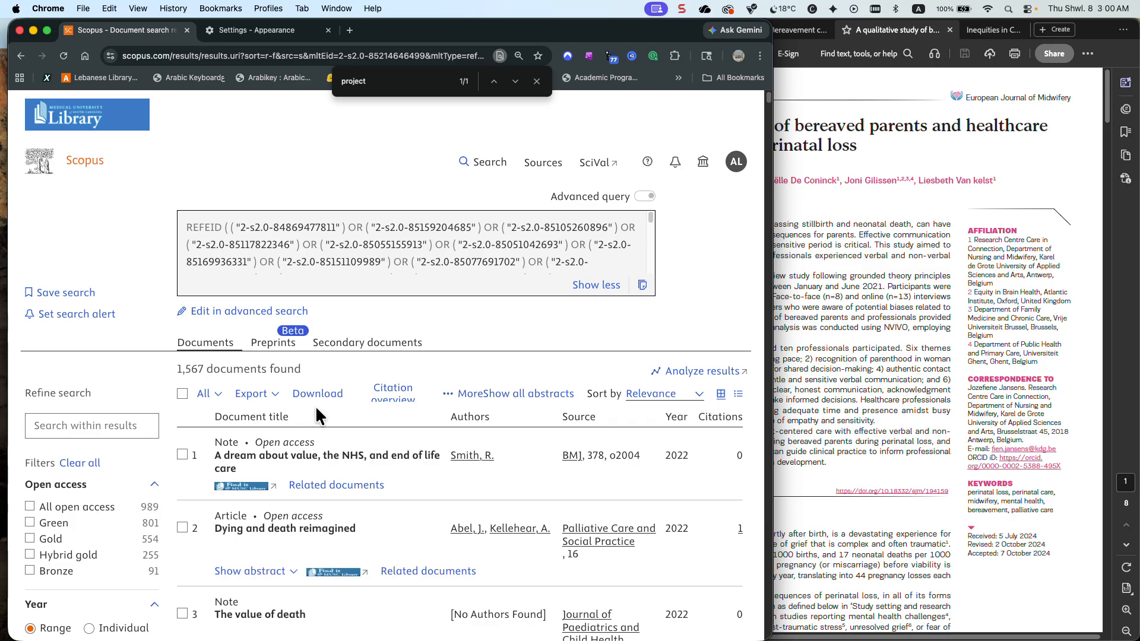
Search within the results for "project OR qualitative"
left_click(127, 425)
type("project")
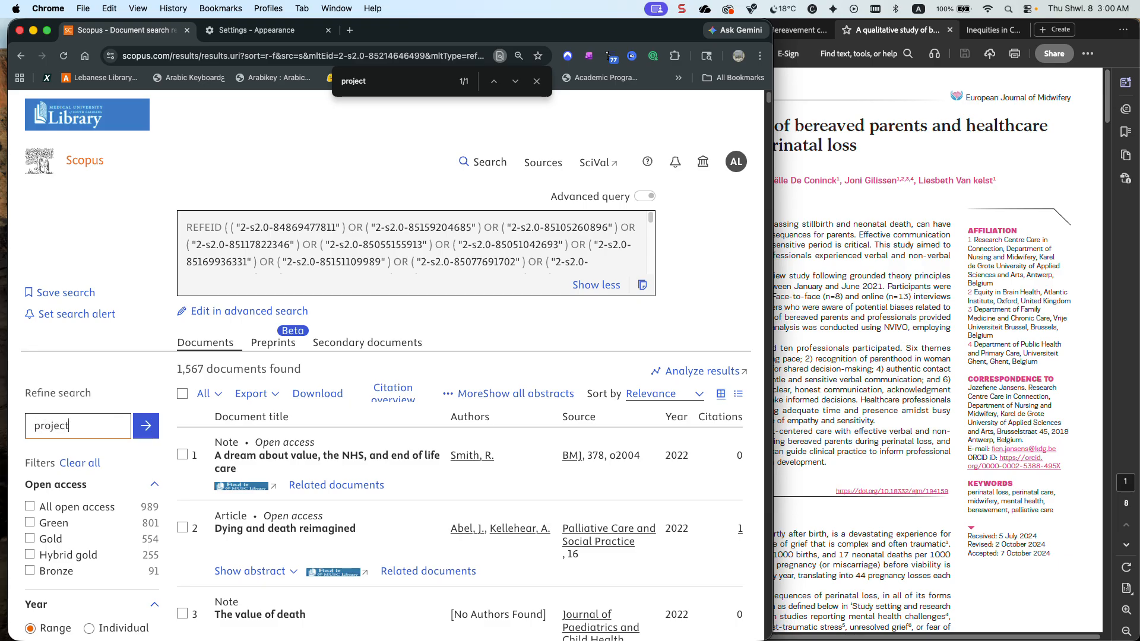
type(" OR qualitati")
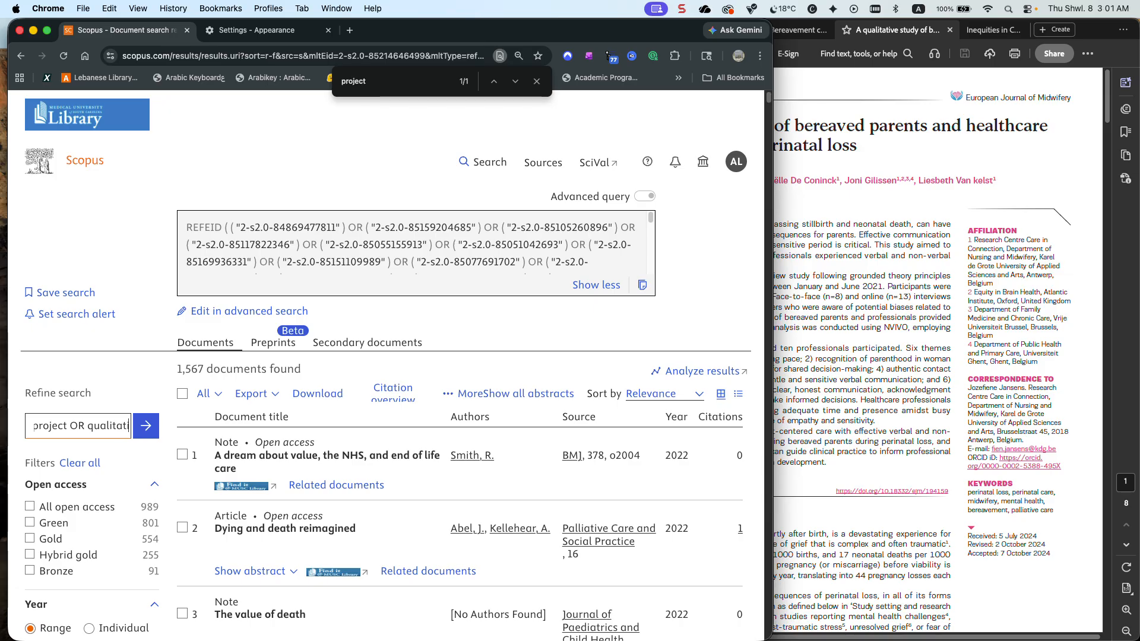
type("ve")
key("Return")
scroll(284, 434, "down", 1)
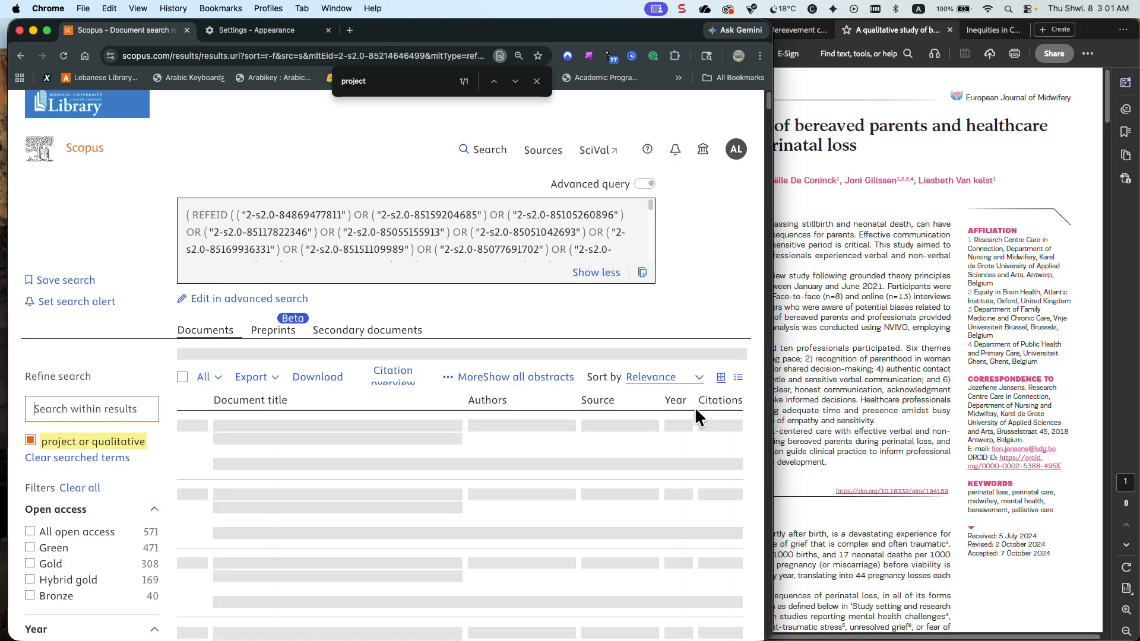
Switch to Acrobat and view the perinatal bereavement project PDF and the Inequities in Care During Pregnancy Loss PDF
left_click(807, 399)
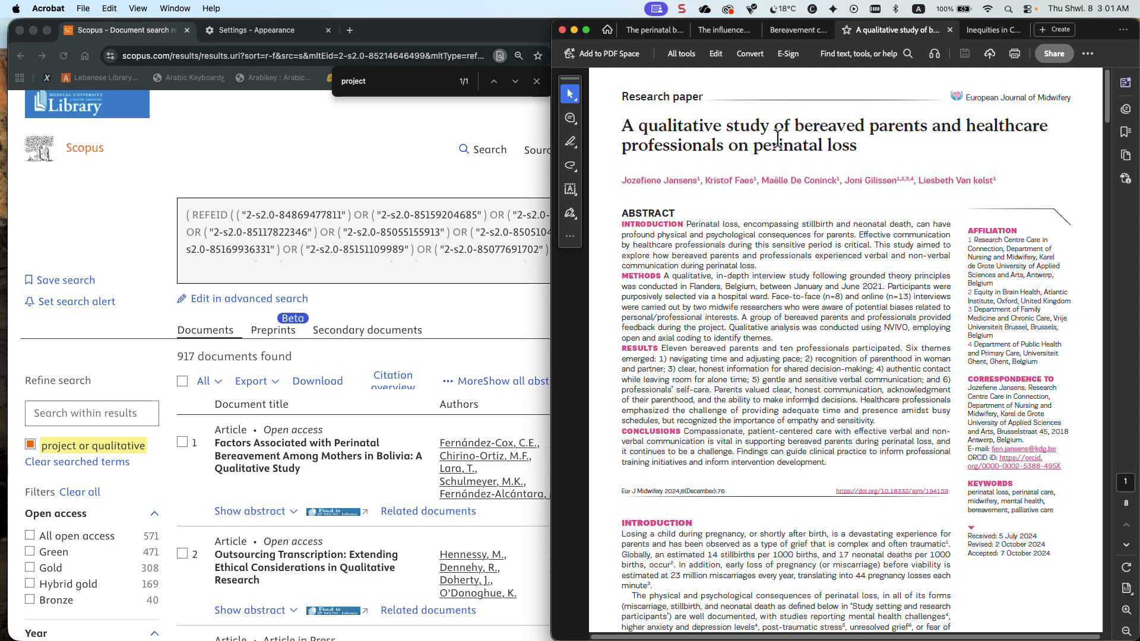
left_click(651, 32)
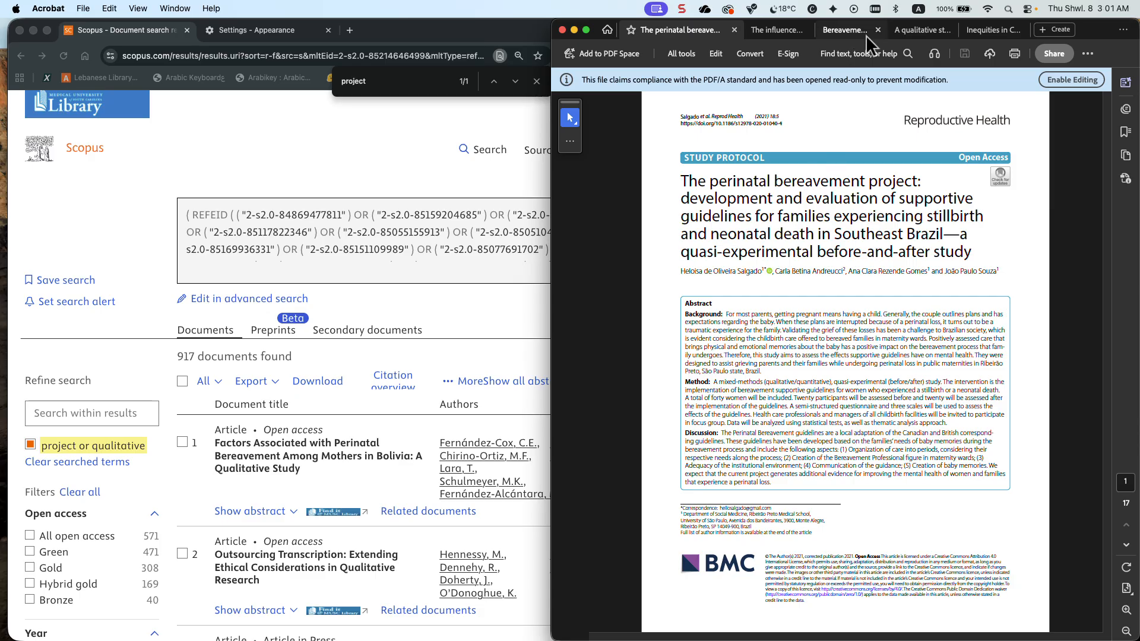
left_click(987, 28)
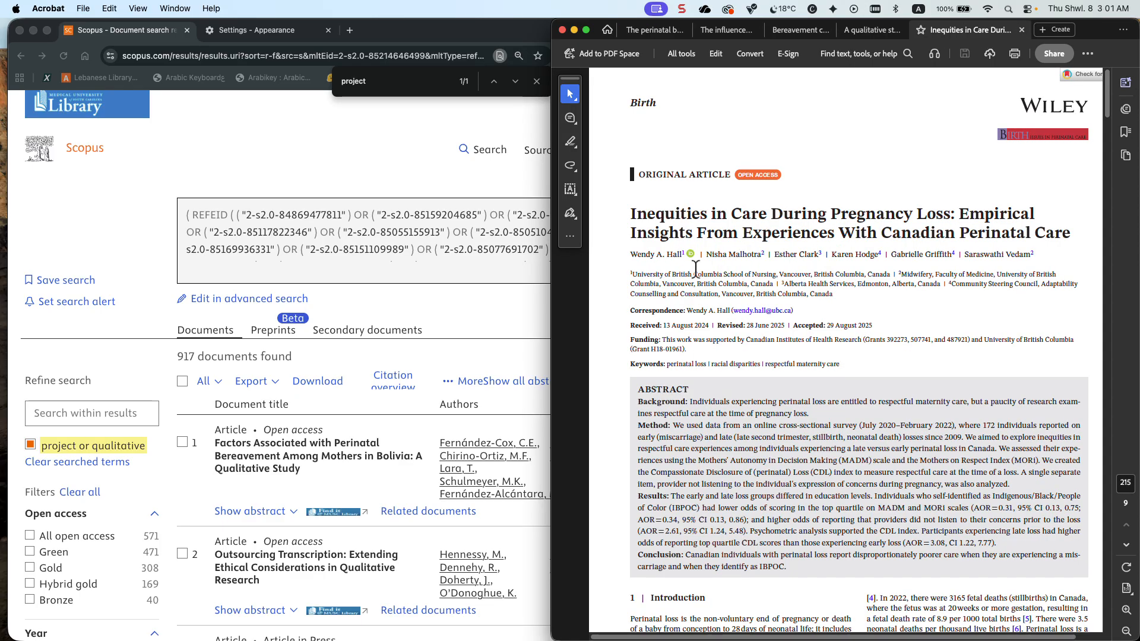
Look through the article titles and keyword filters of the "project or qualitative" results in Scopus
scroll(435, 311, "down", 3)
scroll(436, 313, "down", 1)
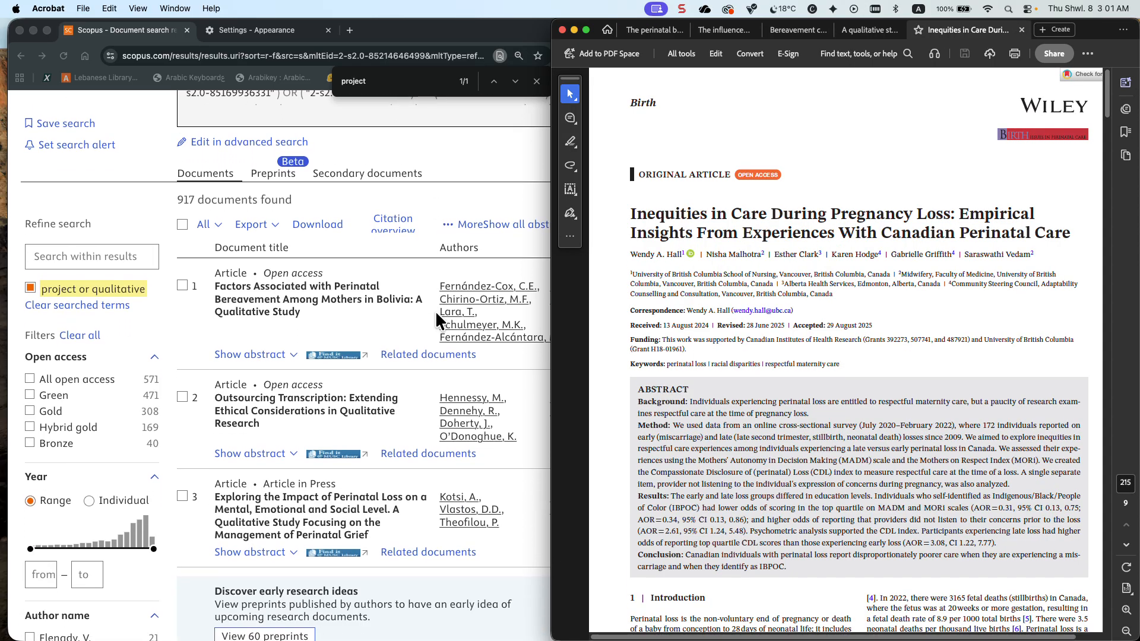
scroll(435, 311, "down", 1)
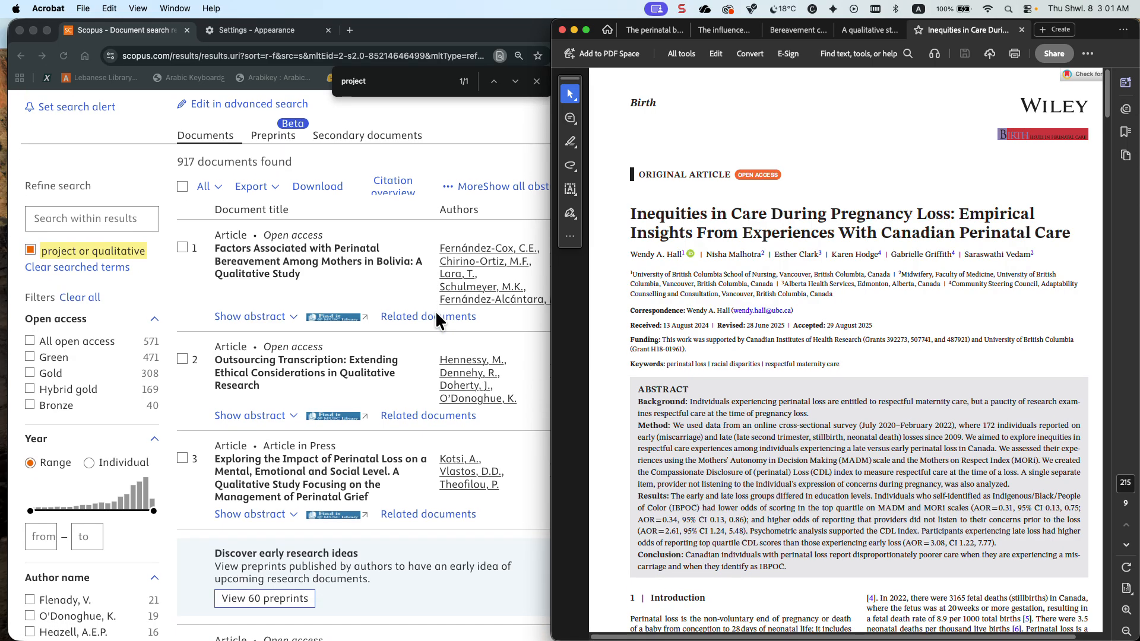
scroll(435, 315, "down", 5)
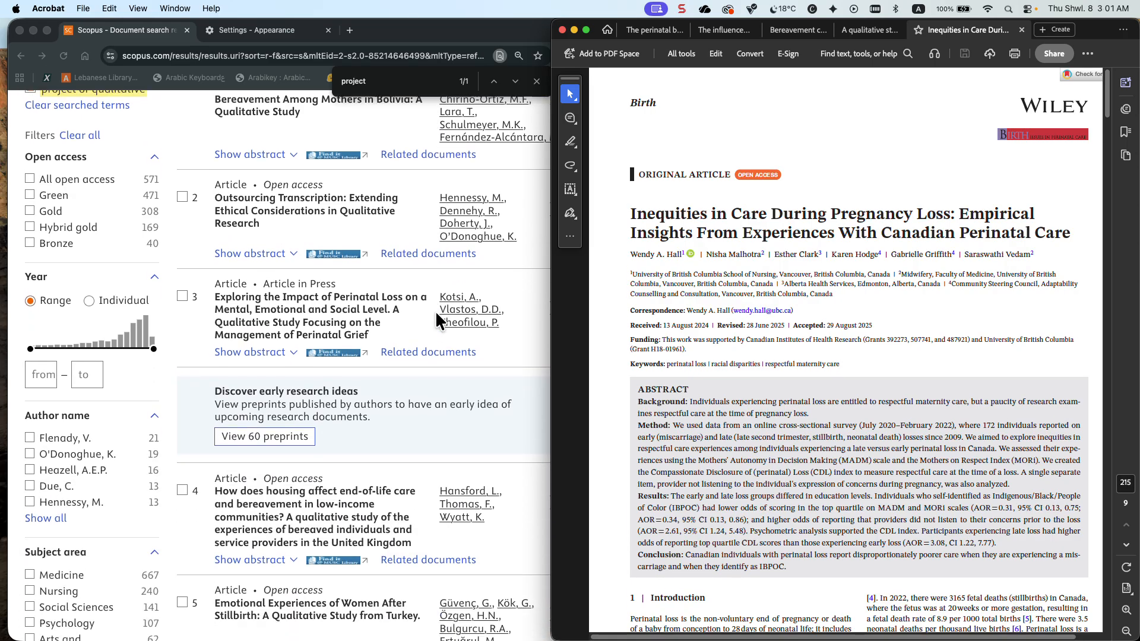
scroll(436, 313, "down", 3)
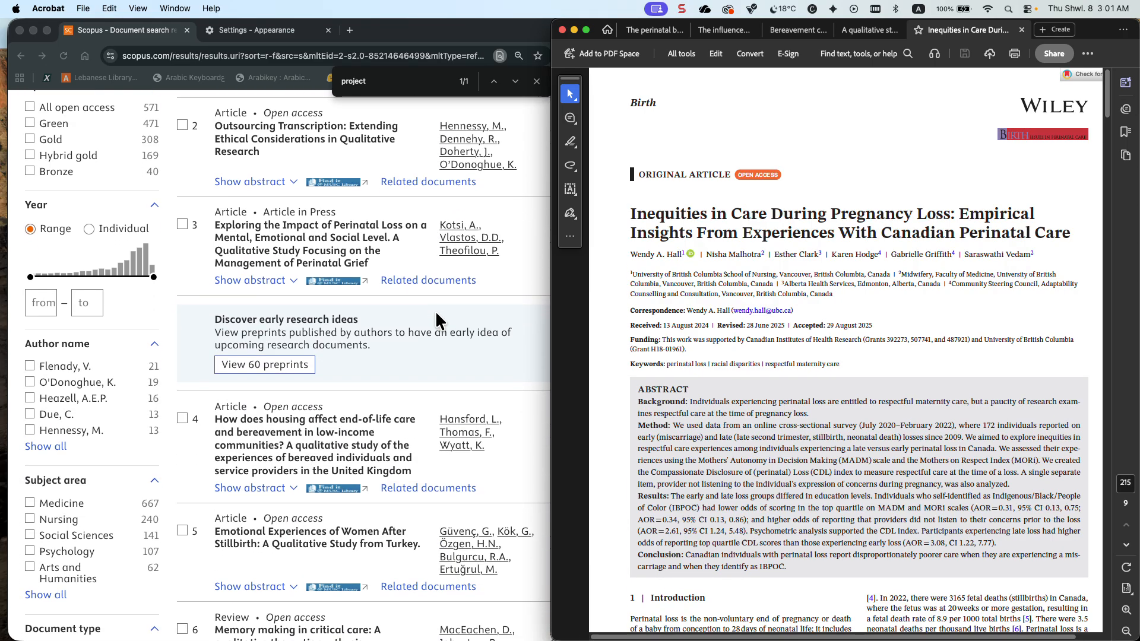
scroll(436, 313, "down", 10)
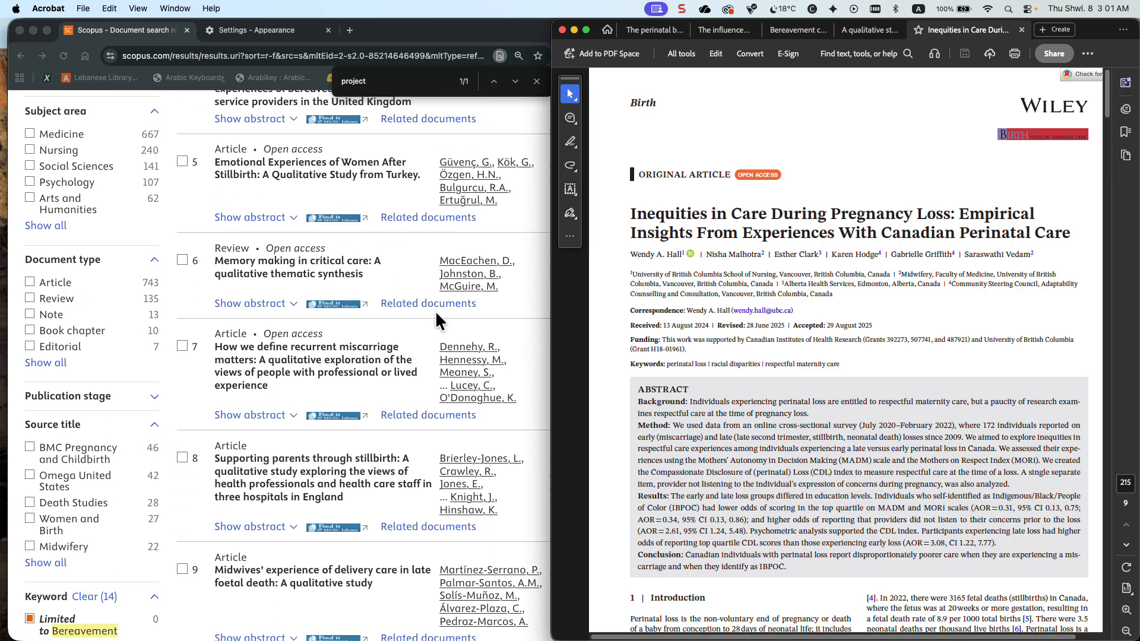
scroll(435, 313, "down", 12)
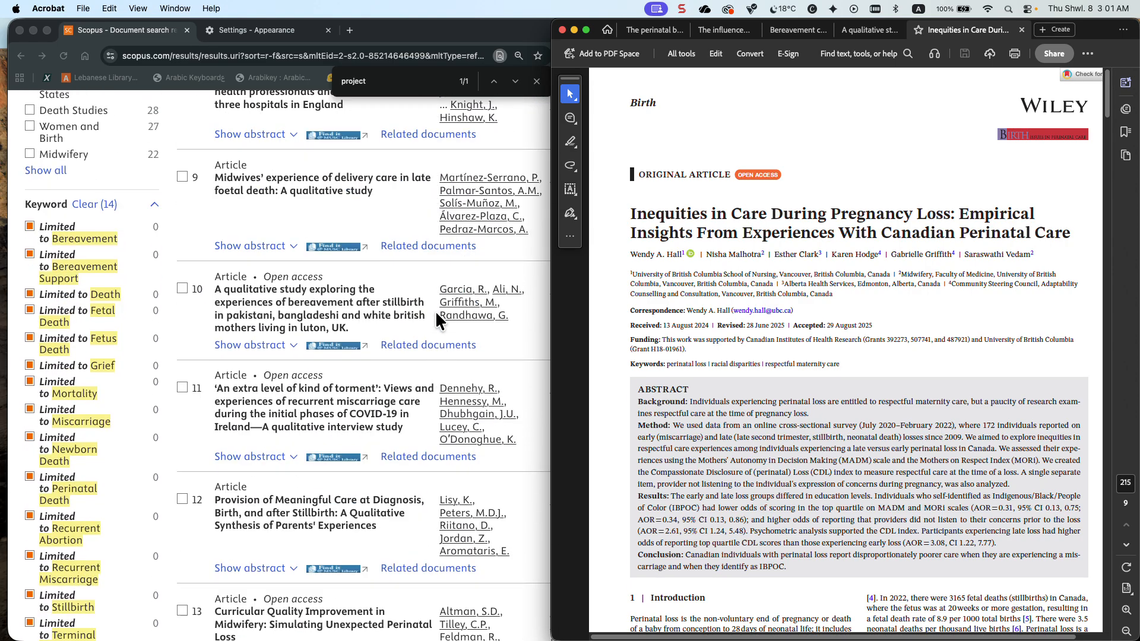
scroll(436, 312, "down", 8)
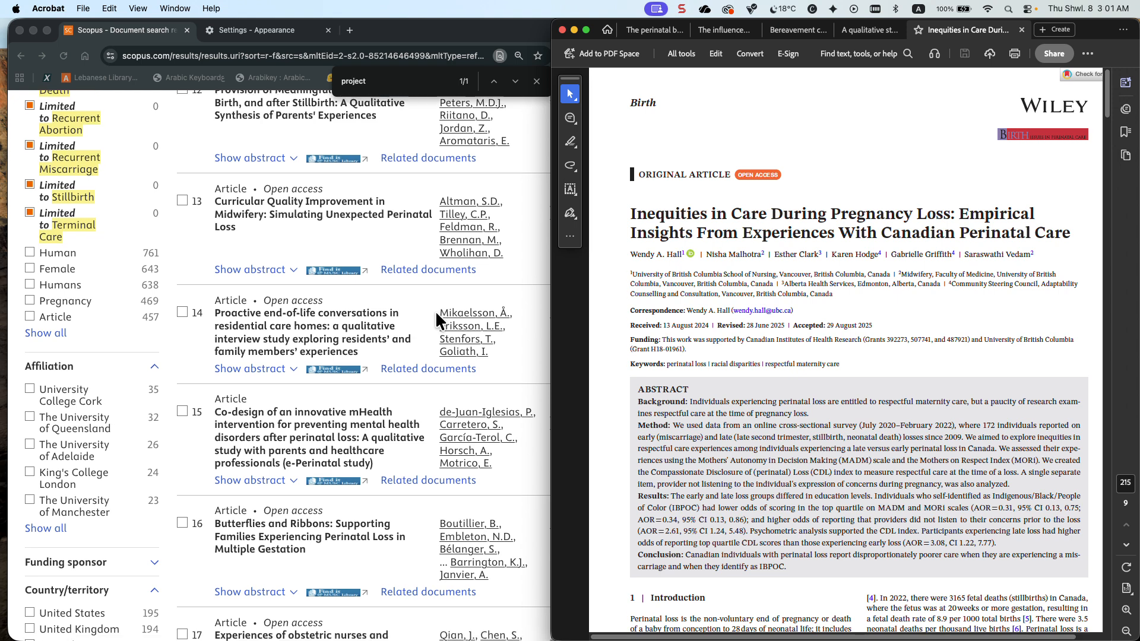
scroll(436, 321, "down", 7)
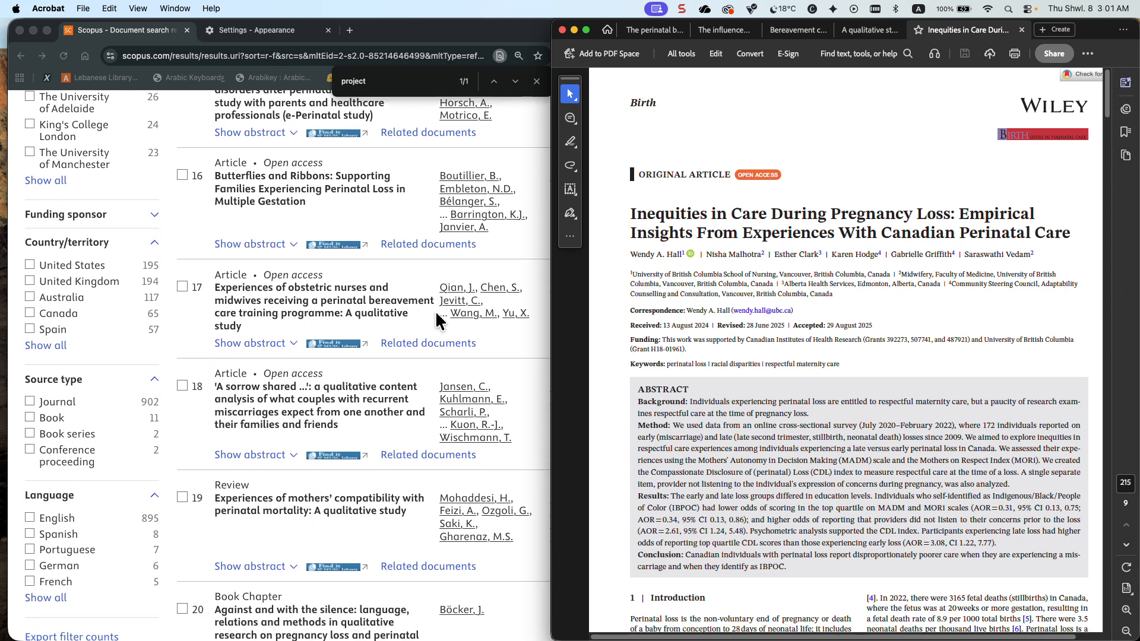
scroll(436, 313, "up", 17)
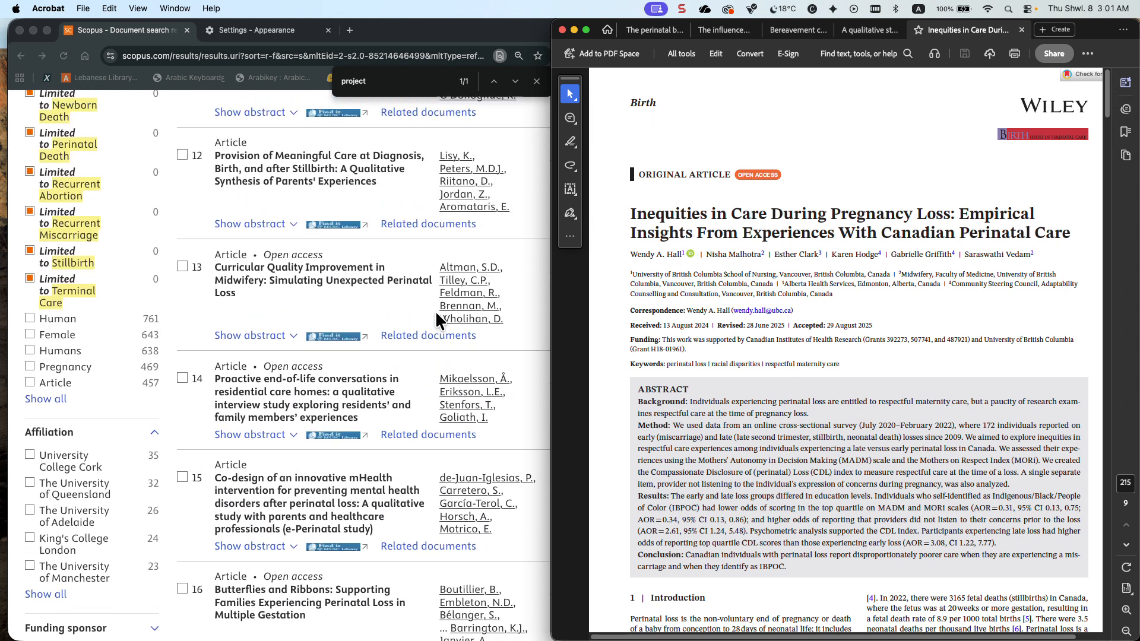
scroll(437, 321, "up", 6)
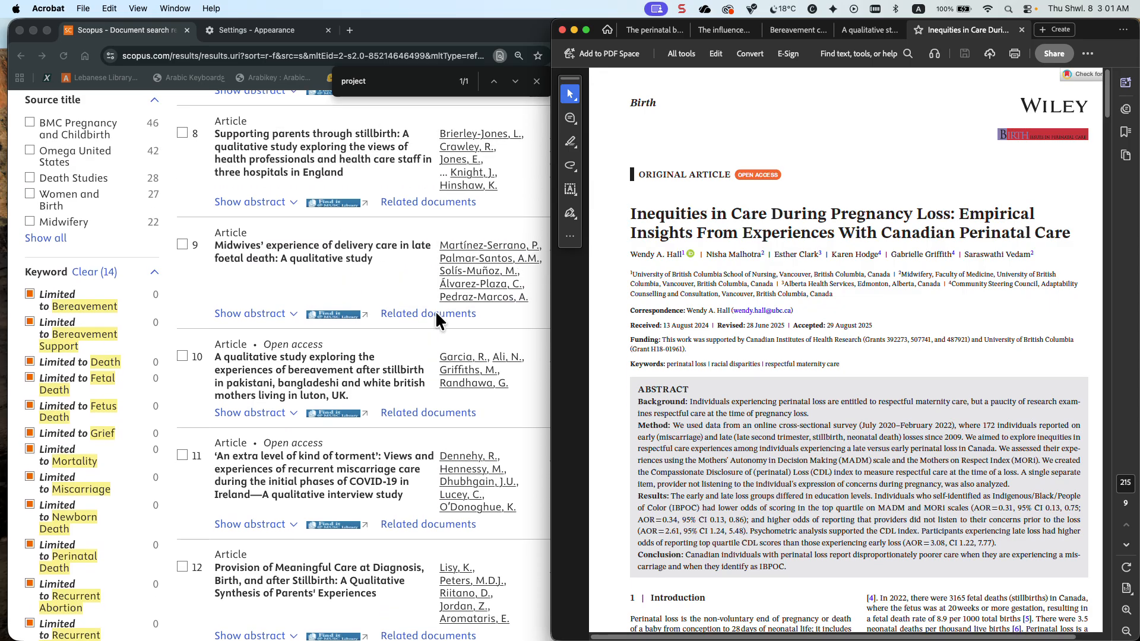
scroll(436, 321, "up", 4)
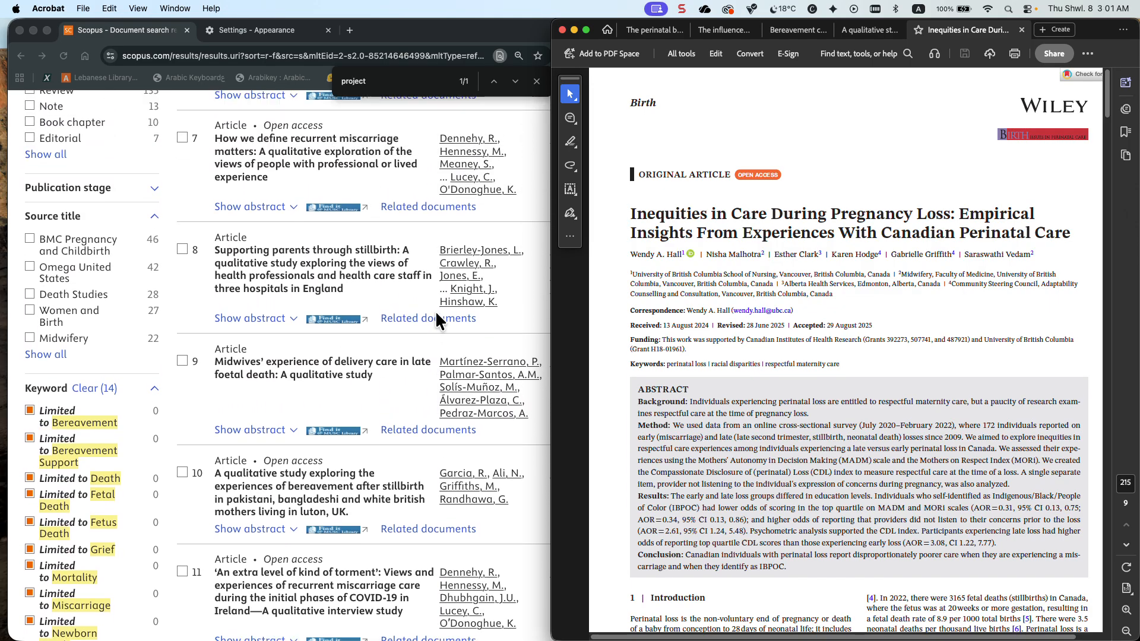
scroll(436, 311, "up", 8)
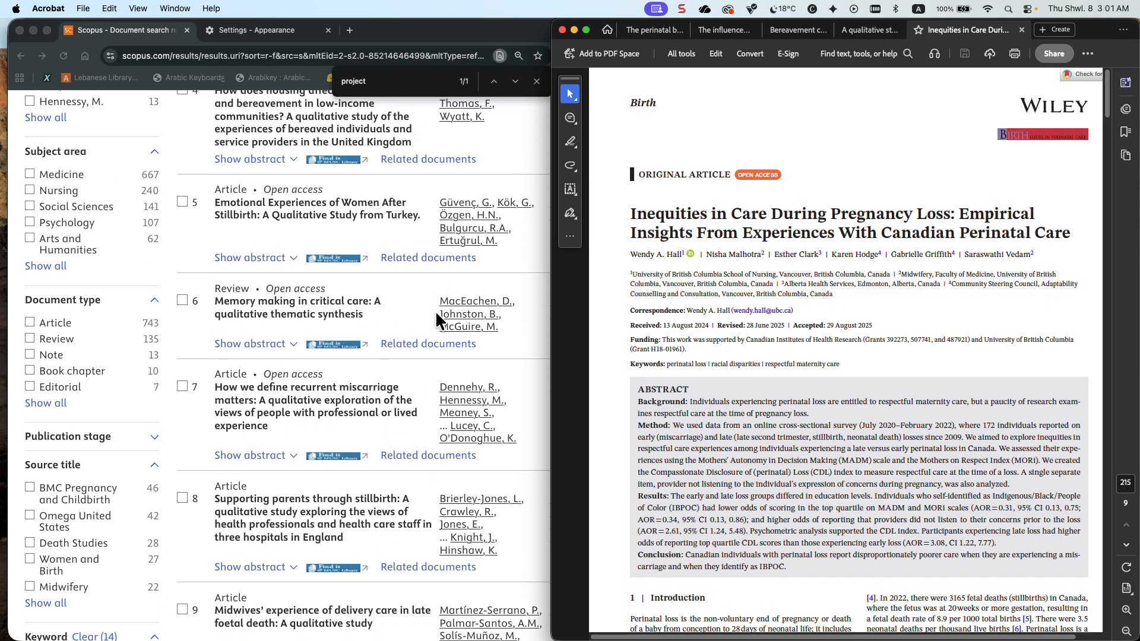
scroll(436, 311, "up", 3)
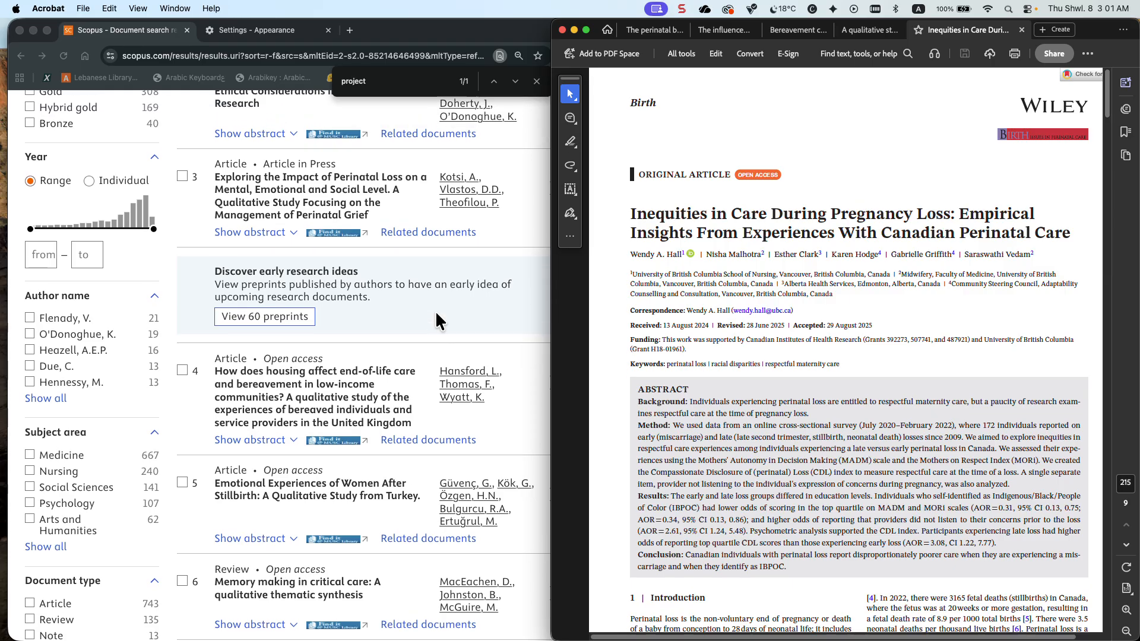
scroll(437, 320, "down", 6)
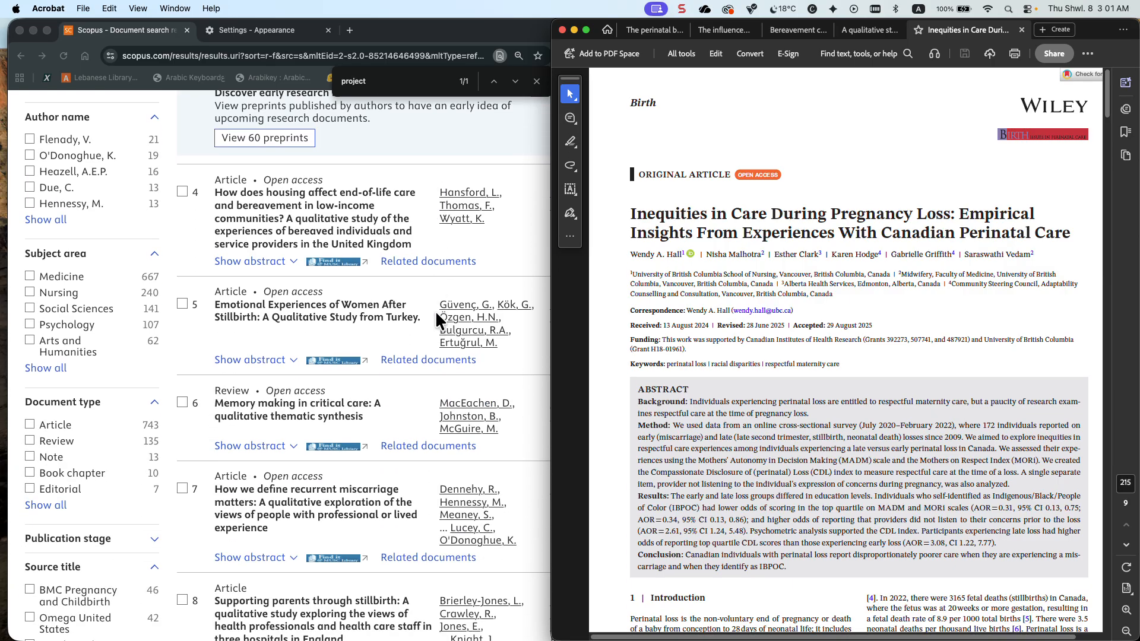
scroll(360, 335, "down", 15)
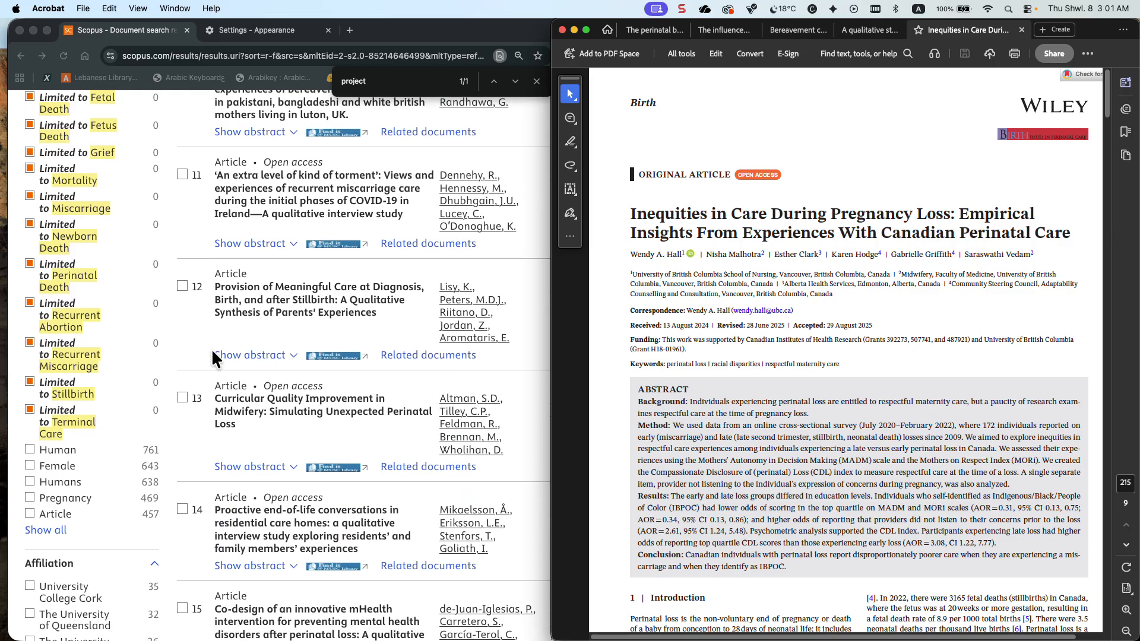
left_click(44, 529)
scroll(56, 542, "down", 2)
scroll(58, 550, "down", 10)
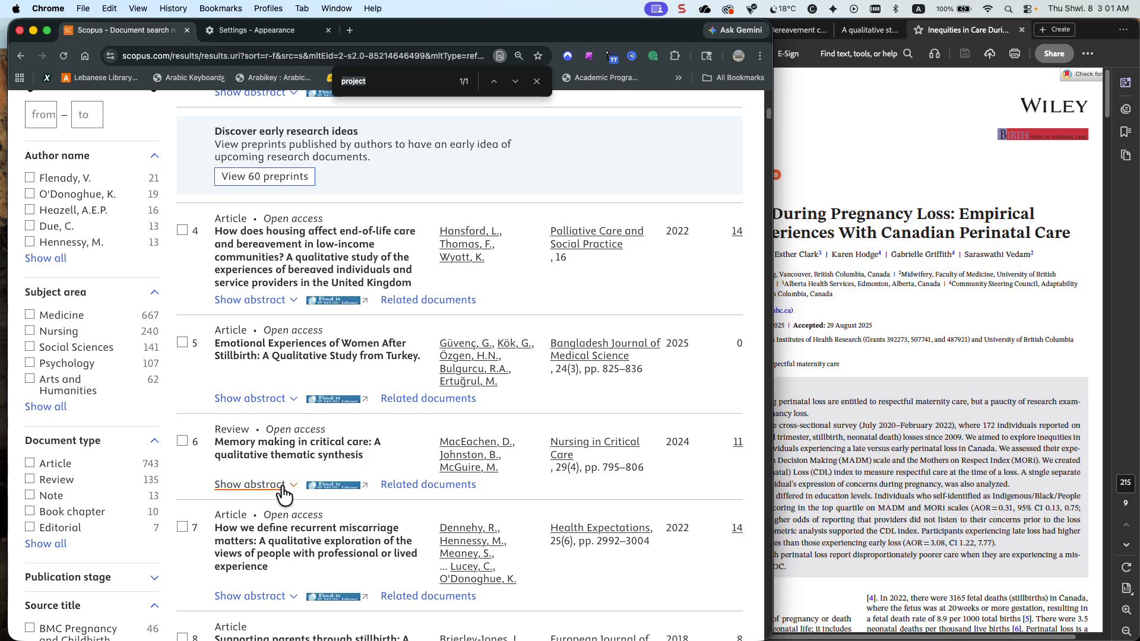
Find "projec" on the Scopus results page and step through the matches
left_click(441, 86)
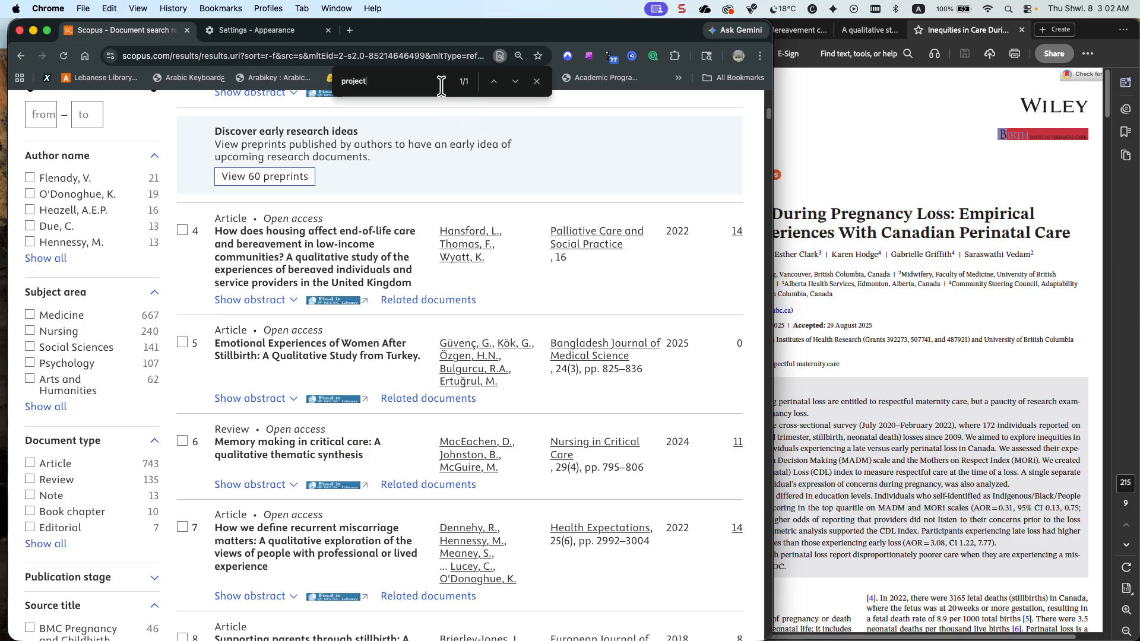
key("BackSpace")
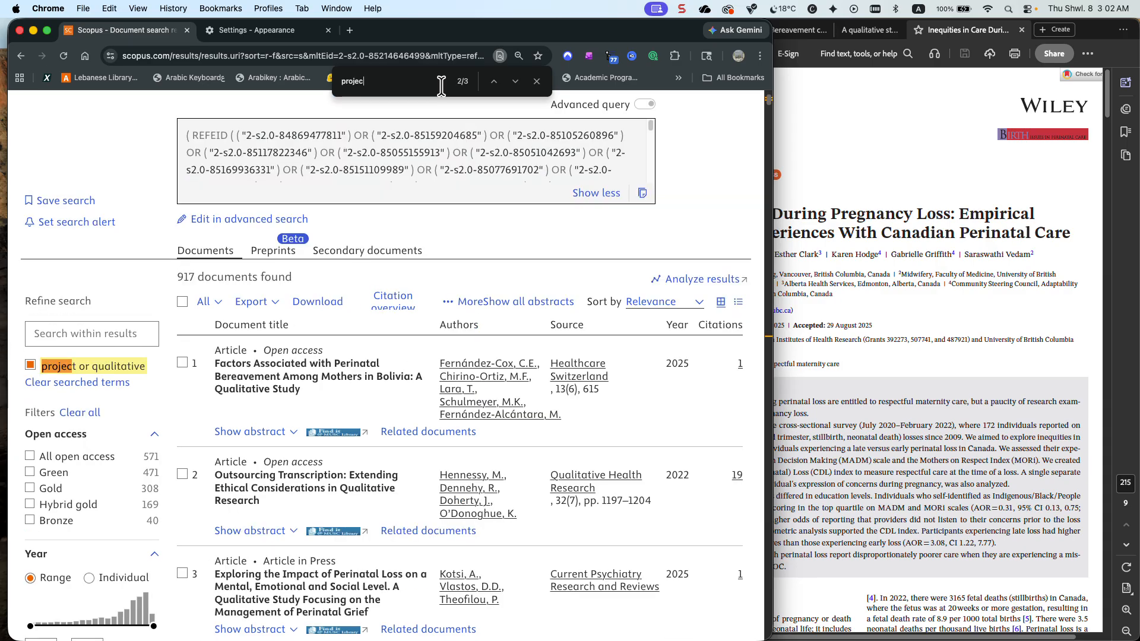
left_click(516, 83)
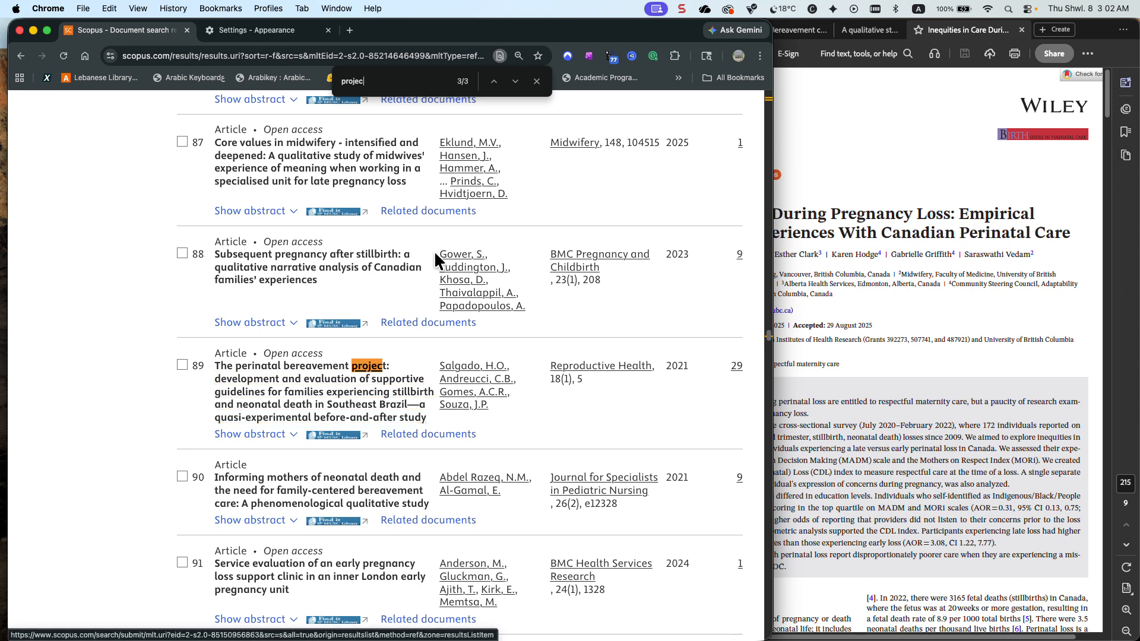
left_click(494, 82)
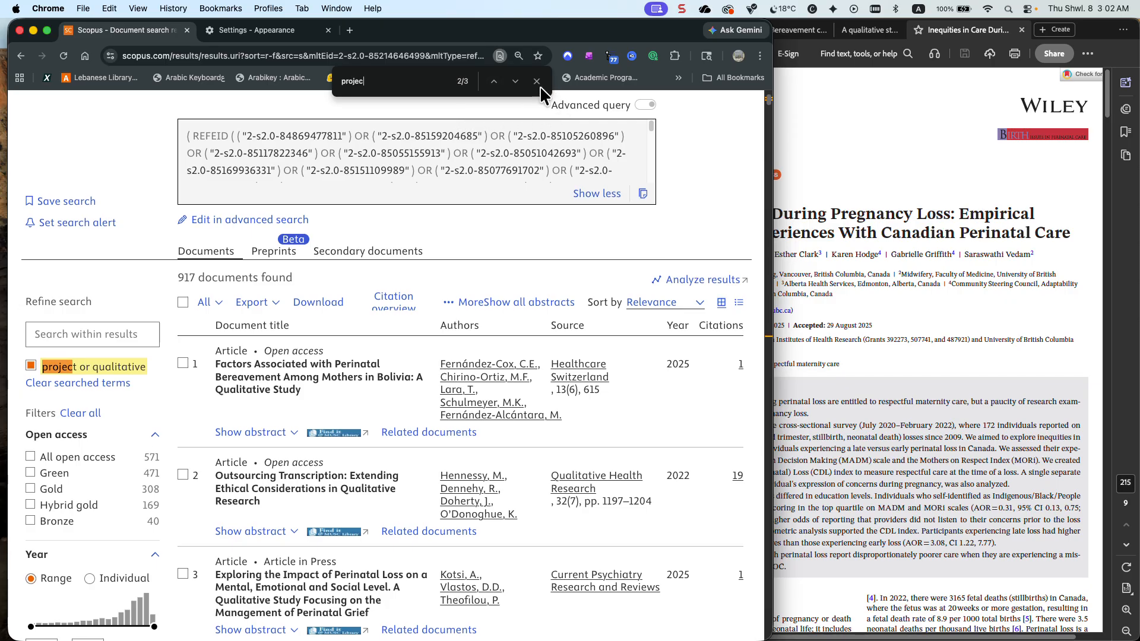
Find "qual" on the Scopus results page and step through the matches, comparing the highlighted article titles
left_click_drag(395, 85, 329, 84)
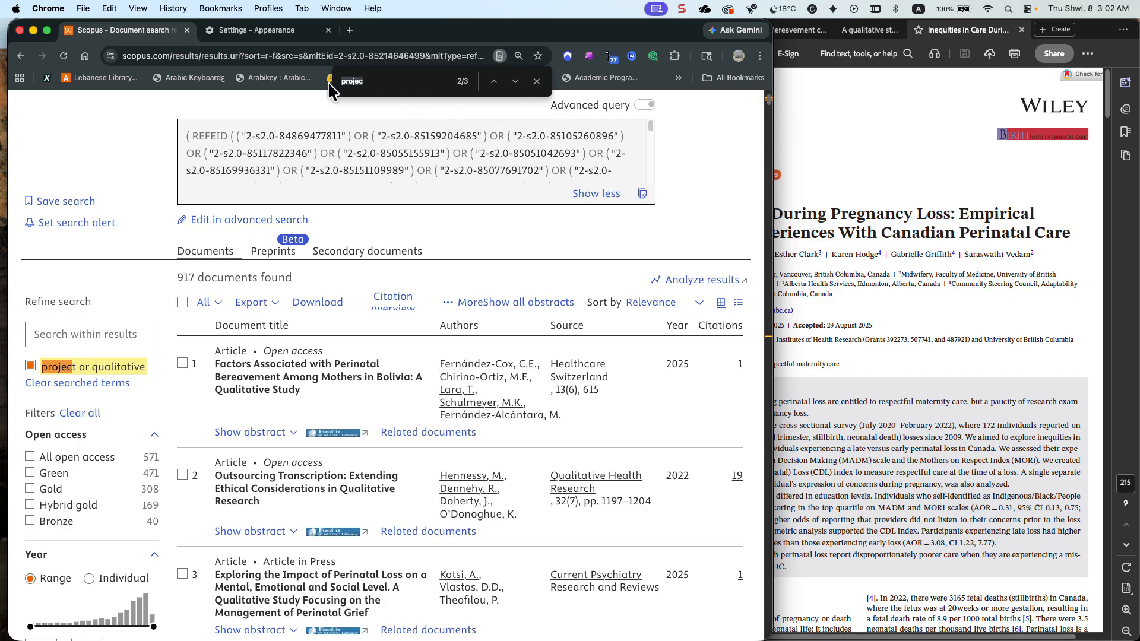
type("qual")
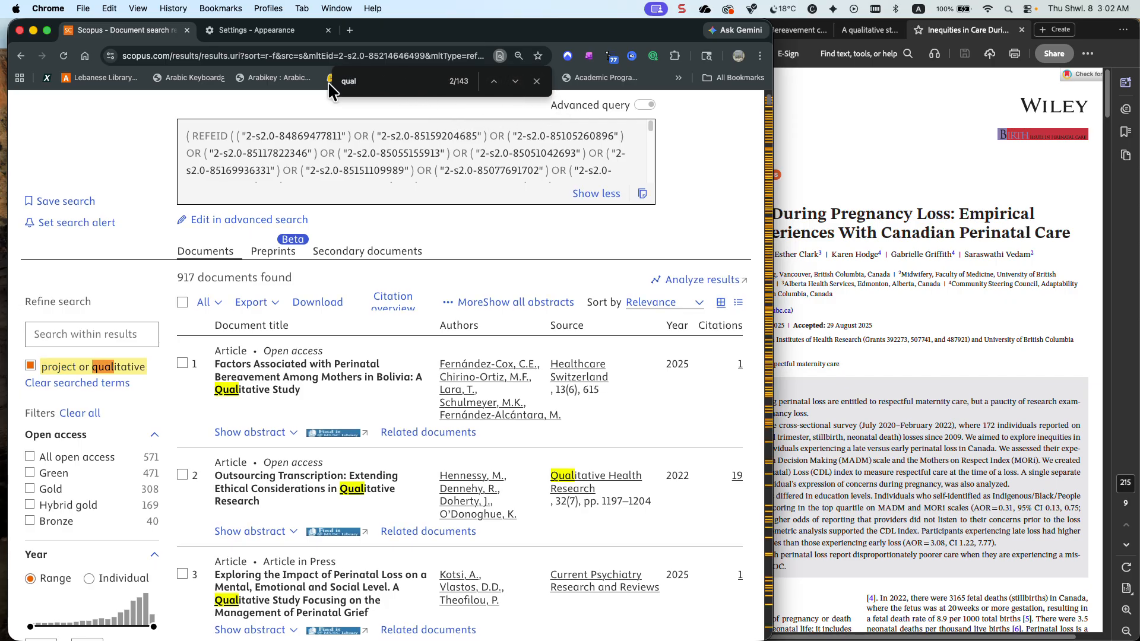
left_click(516, 82)
left_click(516, 81)
left_click(516, 82)
left_click(515, 82)
left_click(516, 81)
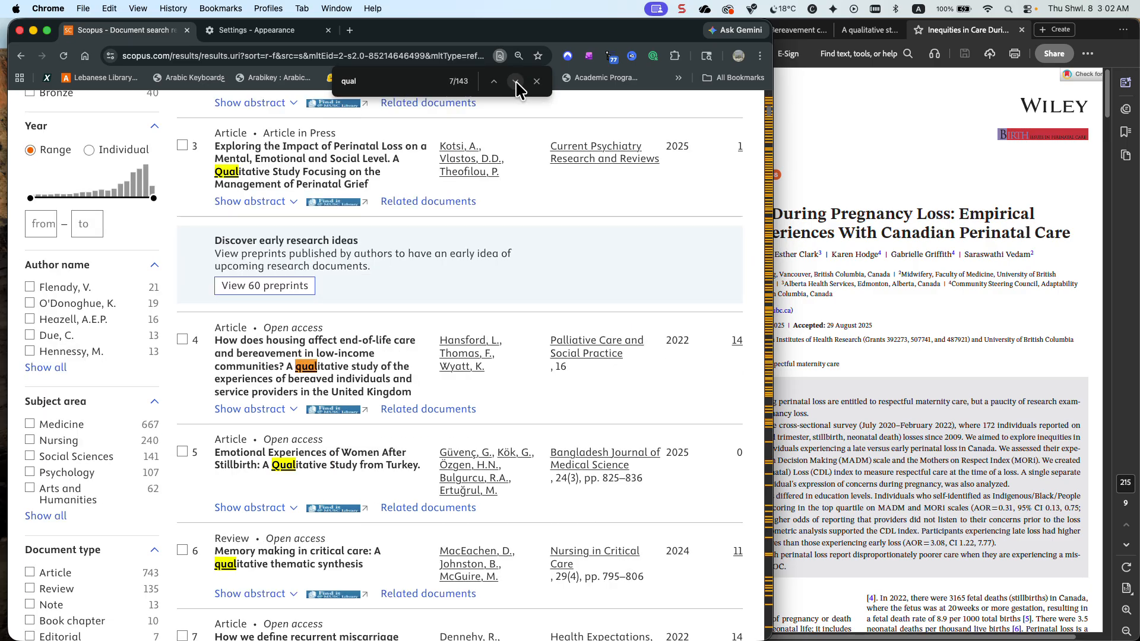
left_click(516, 81)
left_click(516, 82)
left_click(516, 81)
left_click(516, 82)
left_click(515, 81)
left_click(516, 82)
left_click(515, 81)
left_click(516, 82)
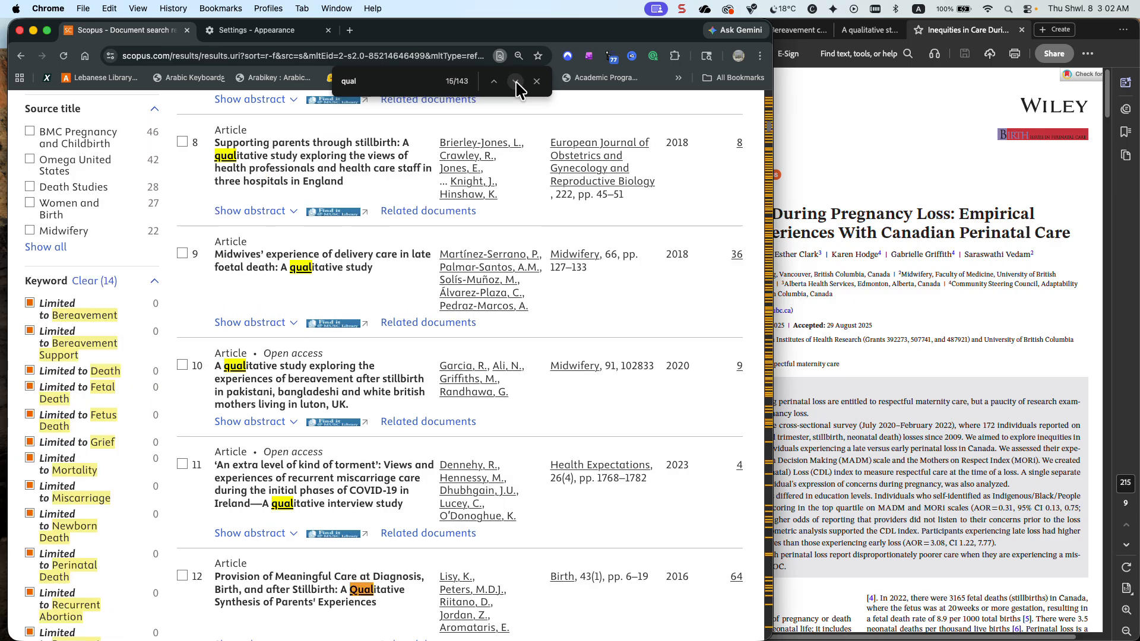
left_click(516, 81)
left_click(516, 81)
left_click(516, 81)
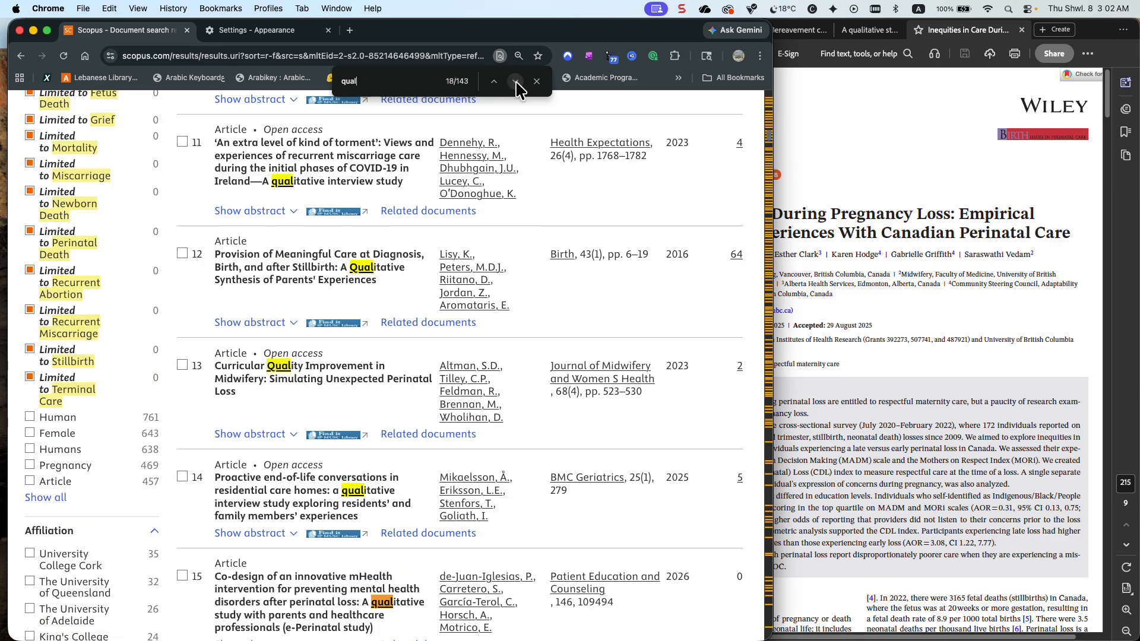
left_click(515, 81)
left_click(516, 82)
left_click(516, 81)
left_click(516, 81)
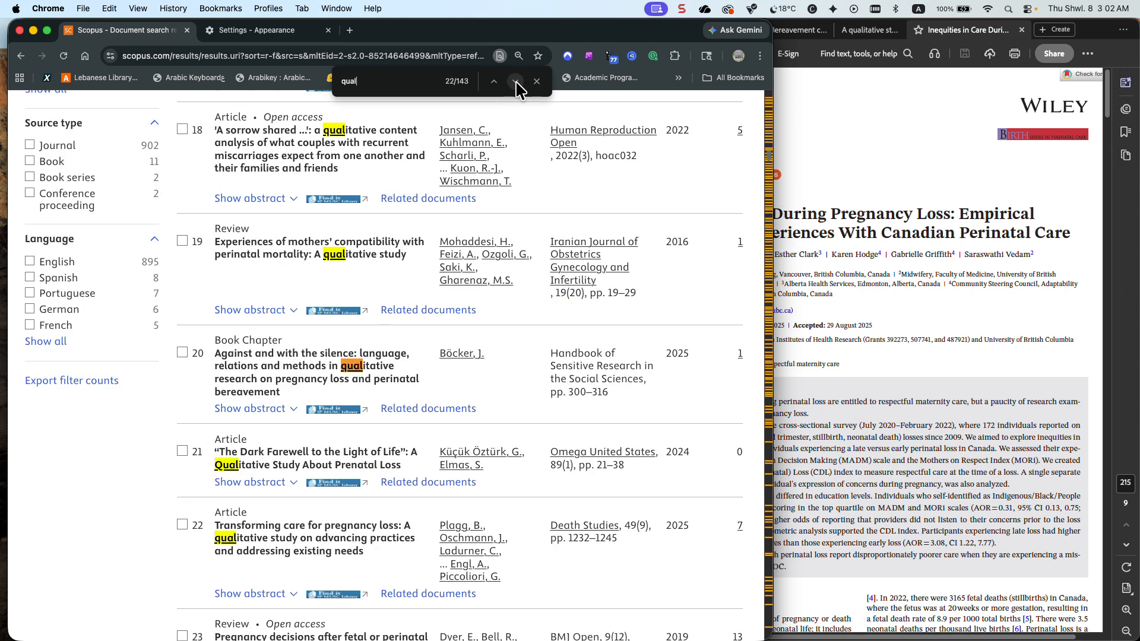
left_click(515, 81)
left_click(516, 82)
left_click(516, 81)
left_click(516, 82)
left_click(516, 81)
left_click(516, 81)
left_click(516, 81)
left_click(516, 82)
left_click(516, 82)
left_click(516, 81)
left_click(516, 82)
left_click(516, 82)
left_click(516, 81)
left_click(516, 81)
left_click(516, 81)
left_click(516, 81)
left_click(516, 81)
left_click(515, 81)
left_click(516, 82)
left_click(516, 81)
left_click(516, 82)
left_click(516, 81)
left_click(516, 82)
left_click(516, 82)
left_click(515, 81)
left_click(516, 81)
left_click(515, 81)
left_click(515, 82)
left_click(516, 81)
left_click(516, 81)
left_click(516, 81)
left_click(515, 81)
left_click(516, 81)
left_click(515, 82)
left_click(515, 81)
left_click(515, 81)
left_click(516, 81)
left_click(516, 81)
left_click(515, 81)
left_click(516, 81)
left_click(516, 81)
left_click(515, 81)
left_click(516, 81)
left_click(515, 82)
left_click(516, 82)
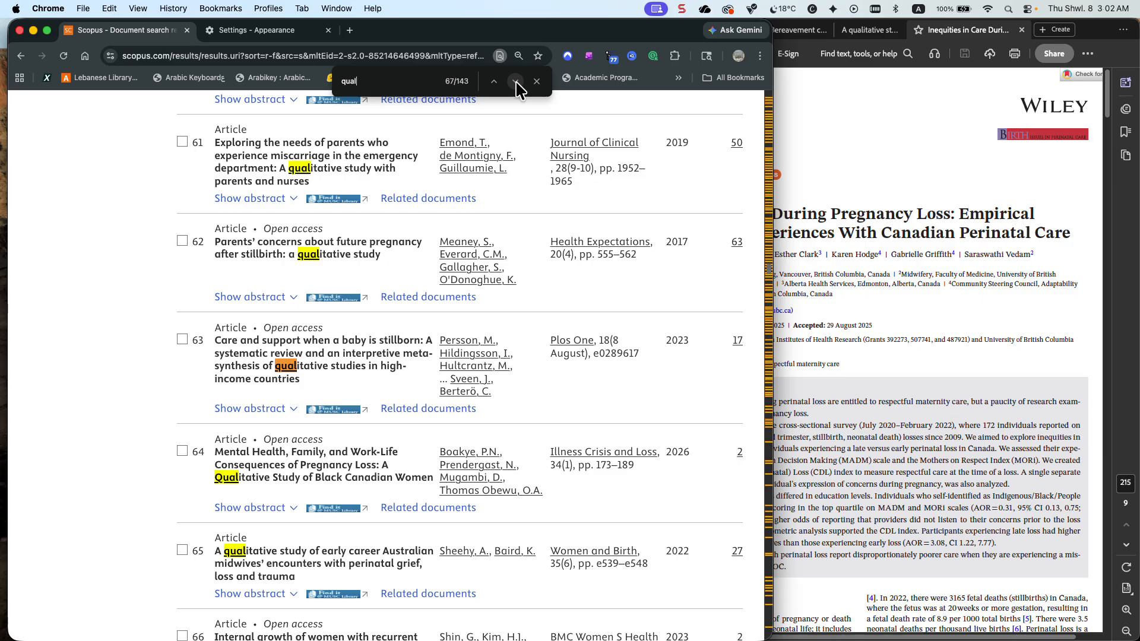
left_click(515, 82)
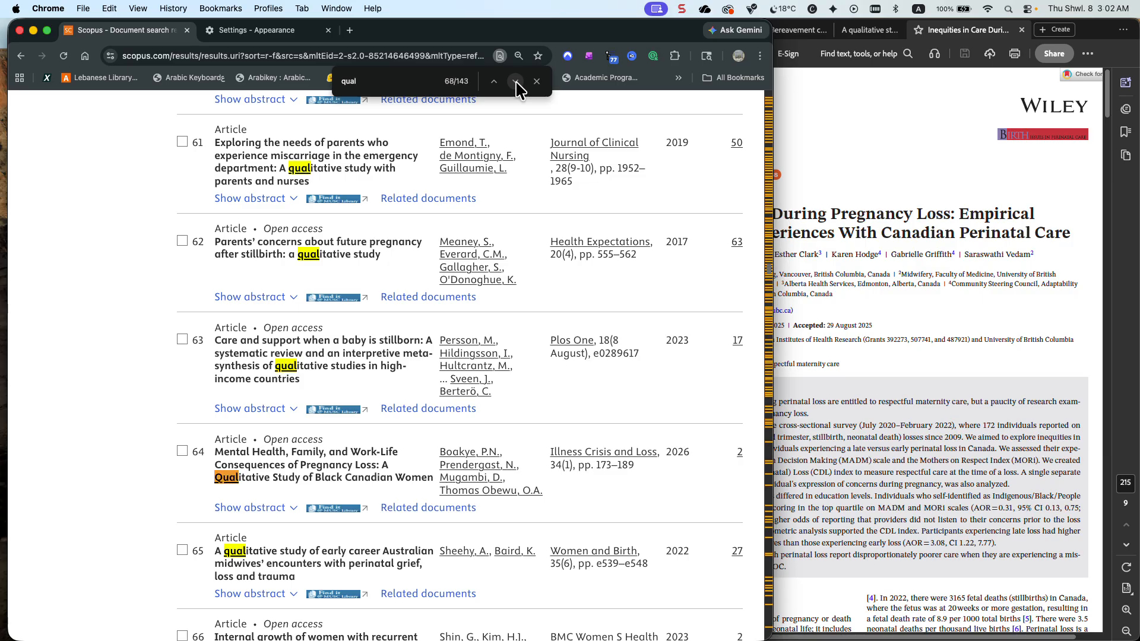
left_click(515, 81)
left_click(515, 81)
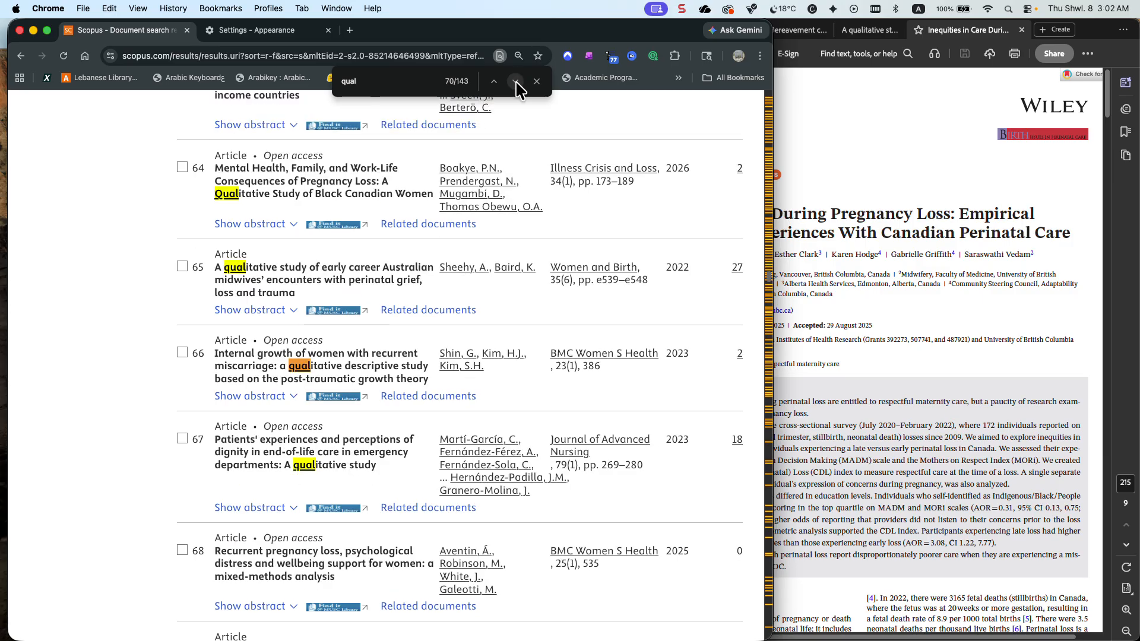
left_click(515, 82)
left_click(516, 82)
left_click(516, 81)
left_click(515, 81)
left_click(515, 81)
left_click(516, 81)
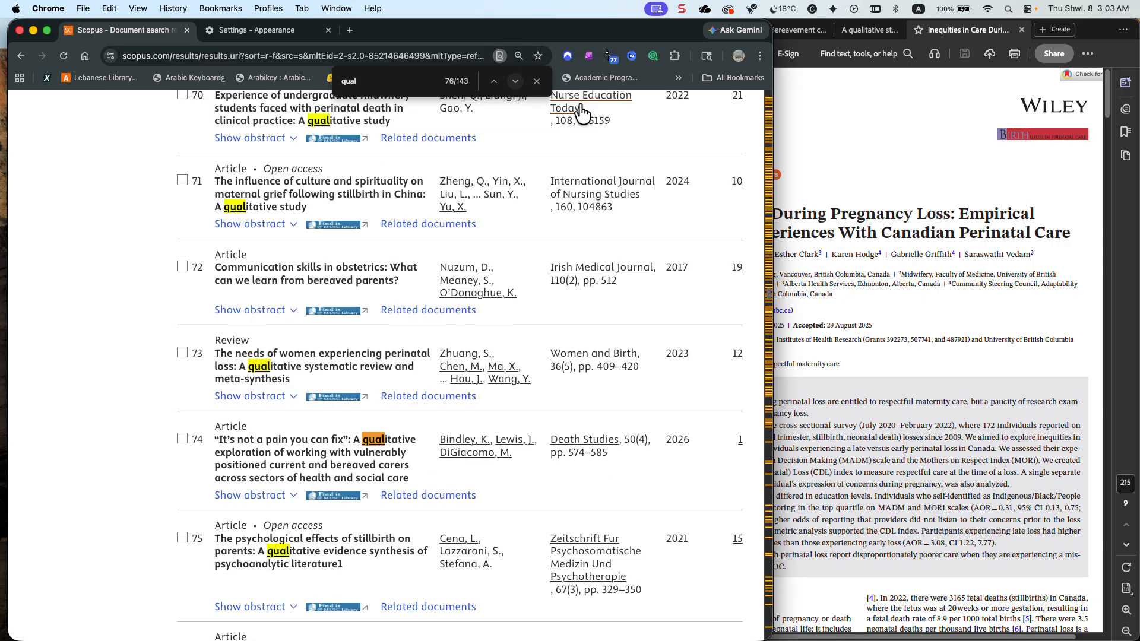
View the "A qualitative study of bereaved parents" PDF in Acrobat and continue through the remaining "qual" matches in Scopus
left_click(822, 134)
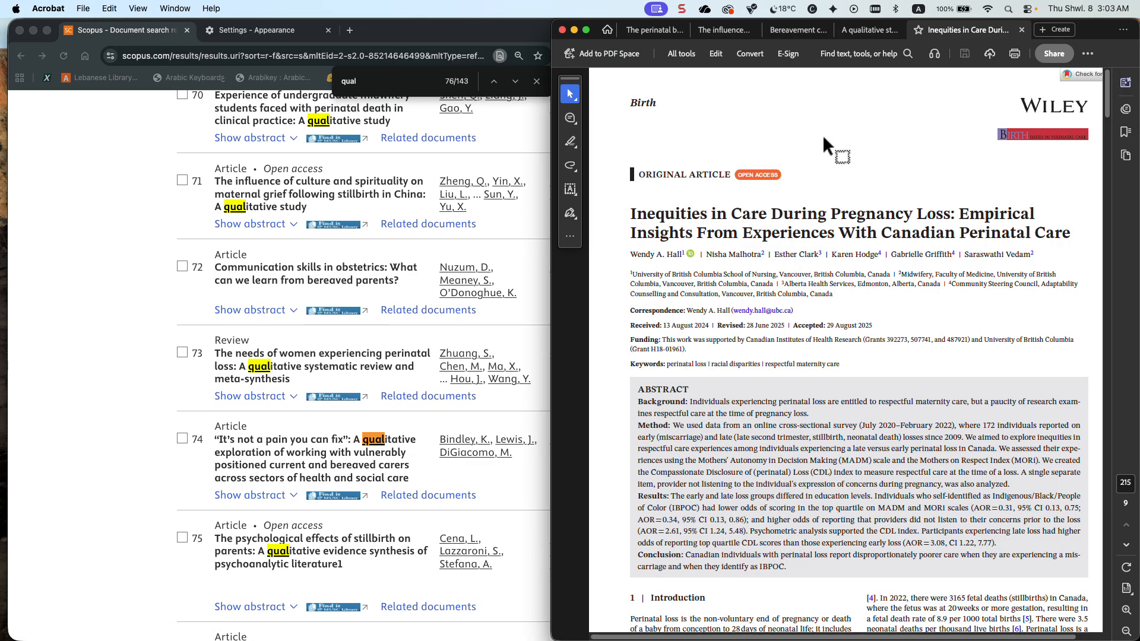
left_click(873, 33)
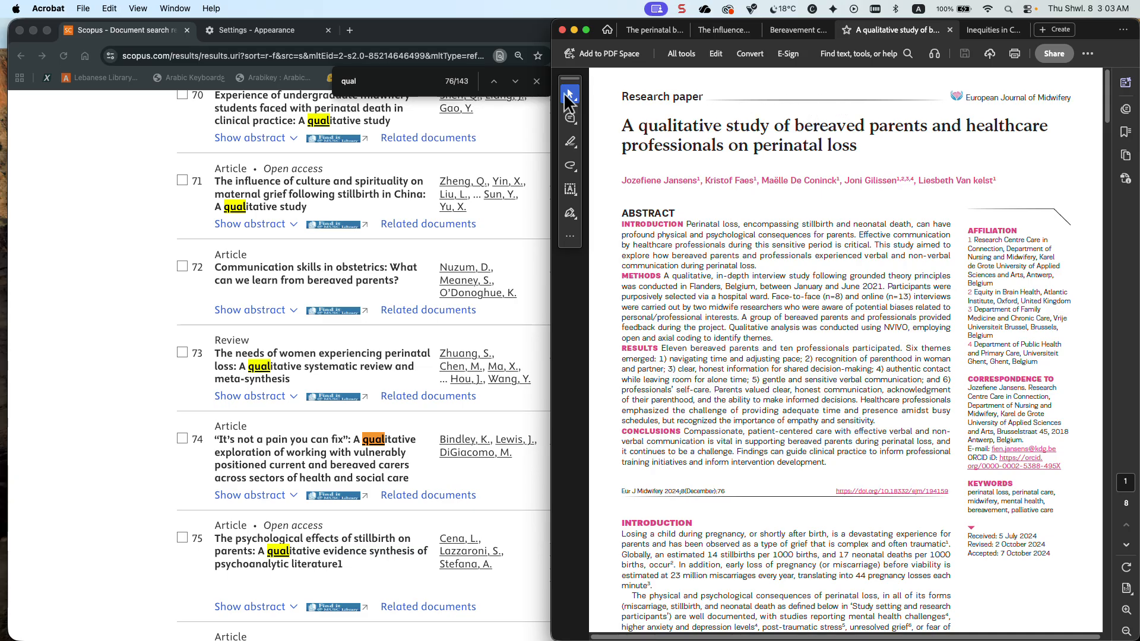
left_click(515, 81)
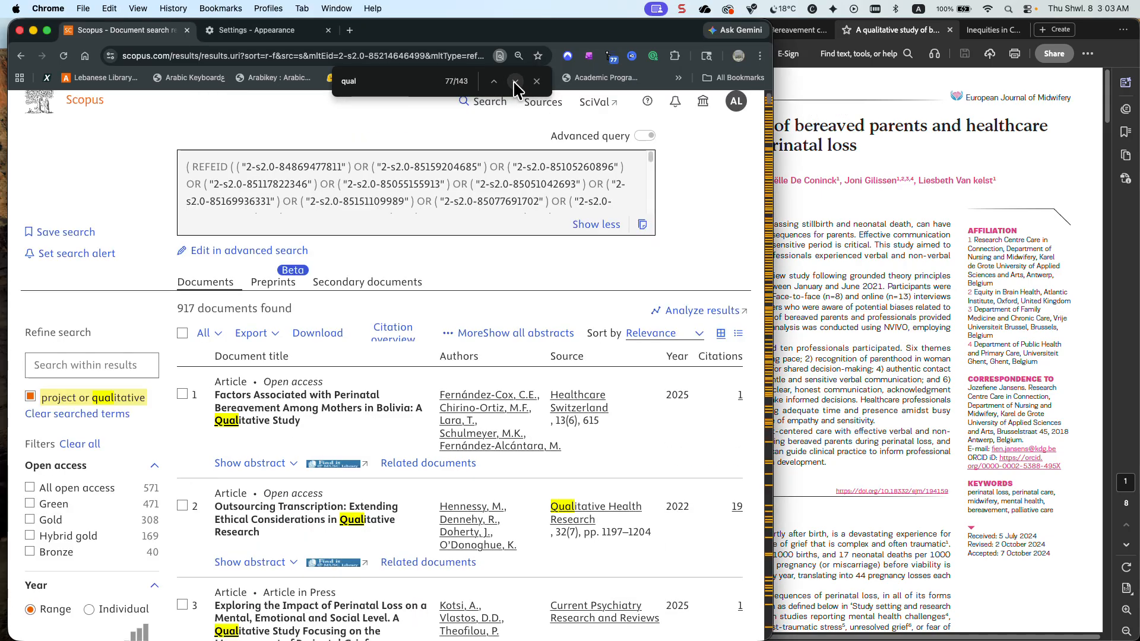
left_click(514, 82)
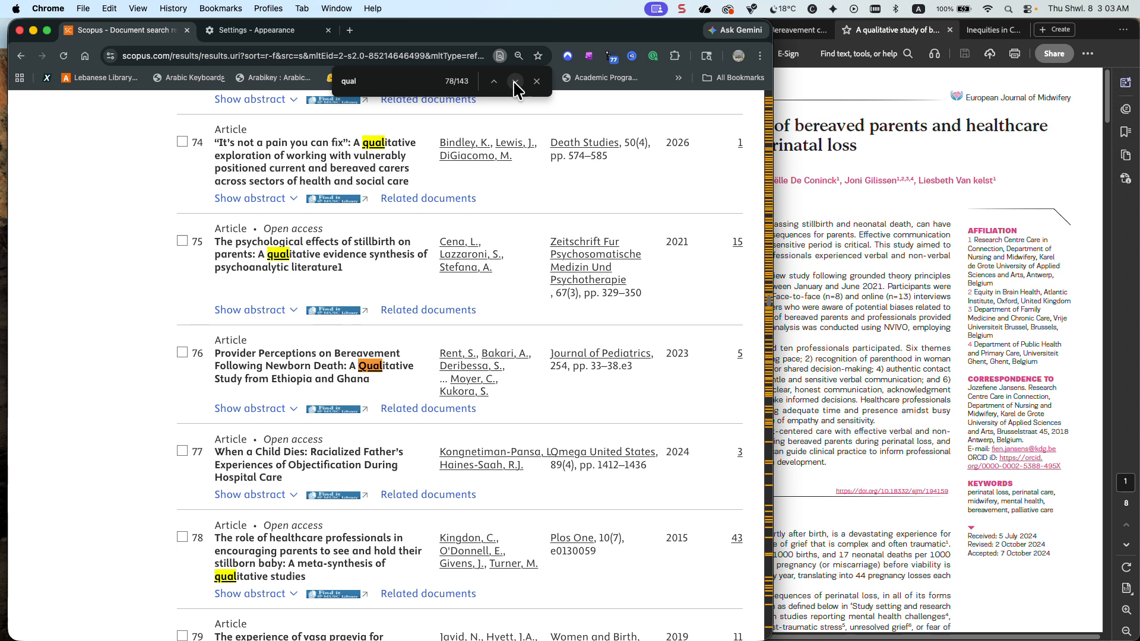
left_click(515, 82)
left_click(515, 82)
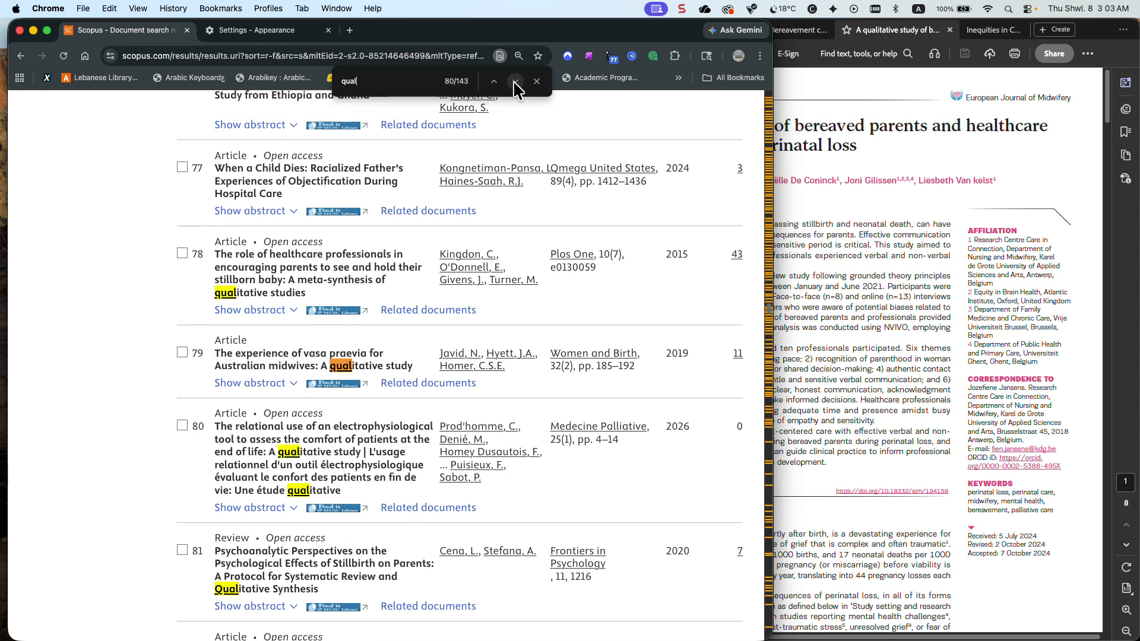
left_click(515, 82)
left_click(515, 82)
left_click(514, 82)
left_click(514, 82)
left_click(514, 82)
left_click(514, 82)
left_click(515, 82)
left_click(514, 82)
left_click(514, 82)
left_click(514, 82)
left_click(515, 82)
left_click(514, 82)
left_click(514, 82)
left_click(514, 82)
left_click(515, 82)
left_click(515, 82)
left_click(515, 82)
left_click(515, 82)
left_click(514, 82)
left_click(514, 82)
left_click(514, 82)
left_click(514, 82)
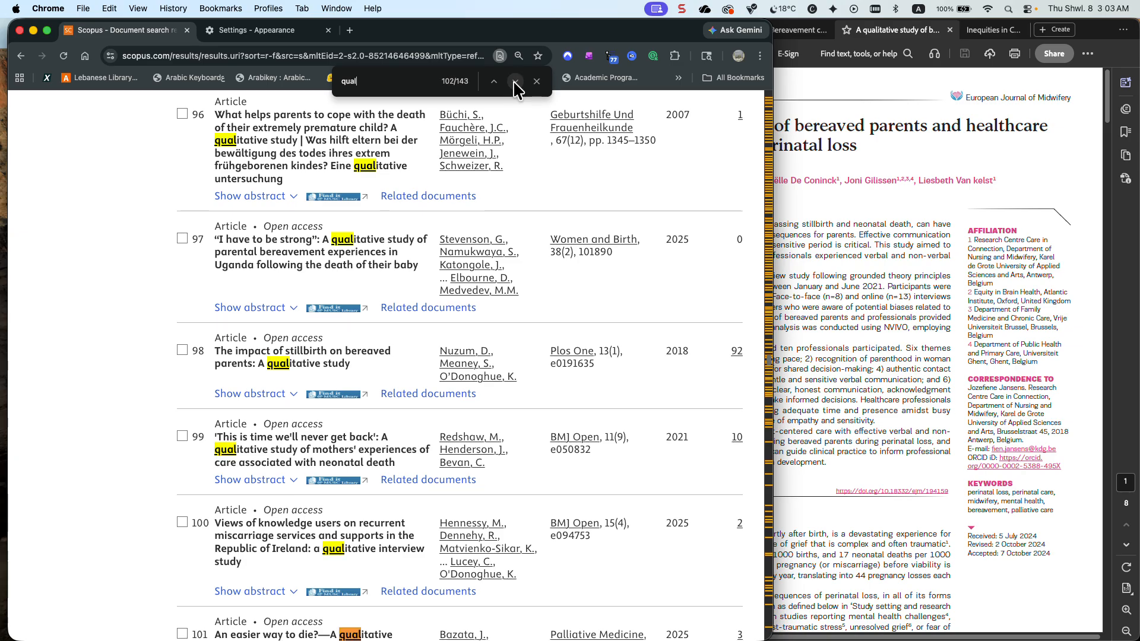
left_click(515, 82)
left_click(515, 81)
left_click(515, 81)
left_click(514, 82)
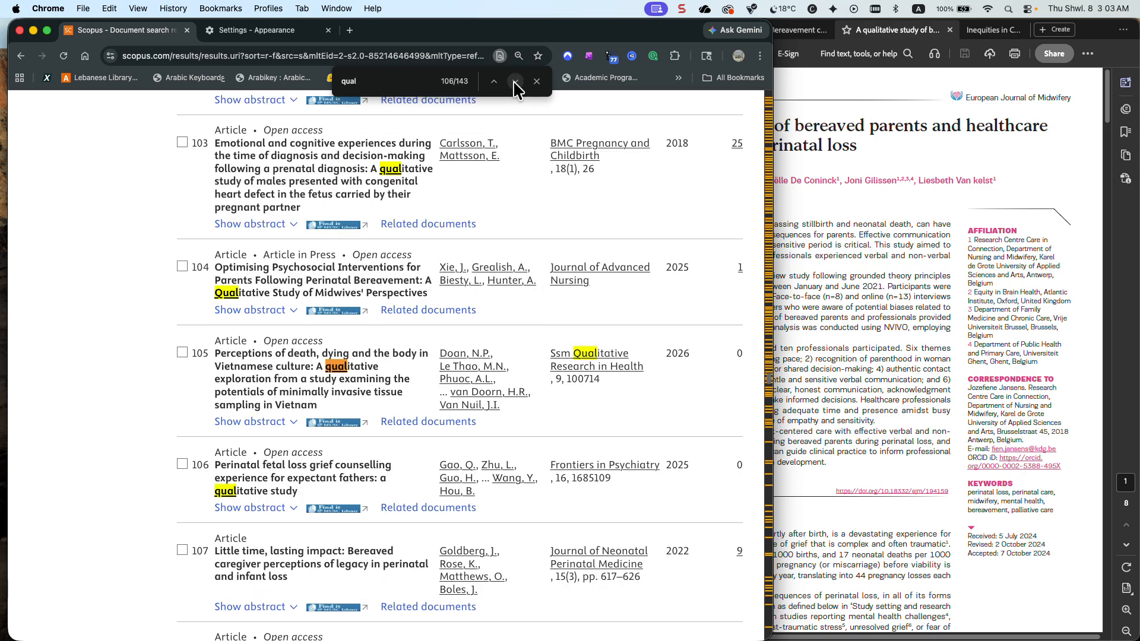
Recheck the bereaved parents study PDF in Acrobat and close the page text search in Scopus
left_click(881, 211)
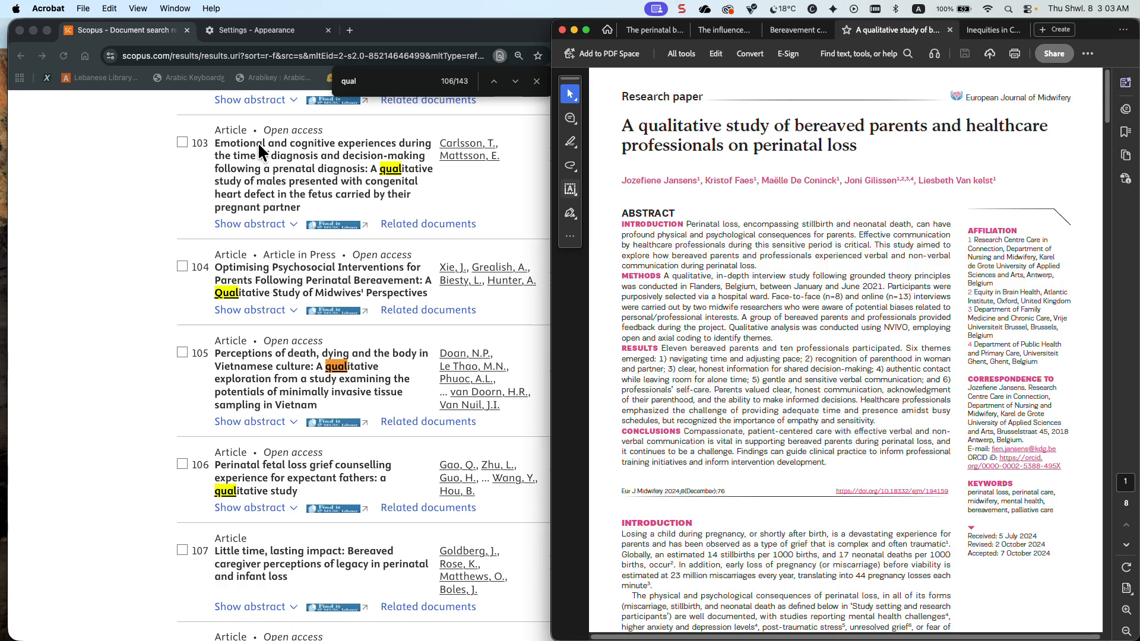
scroll(257, 149, "up", 1)
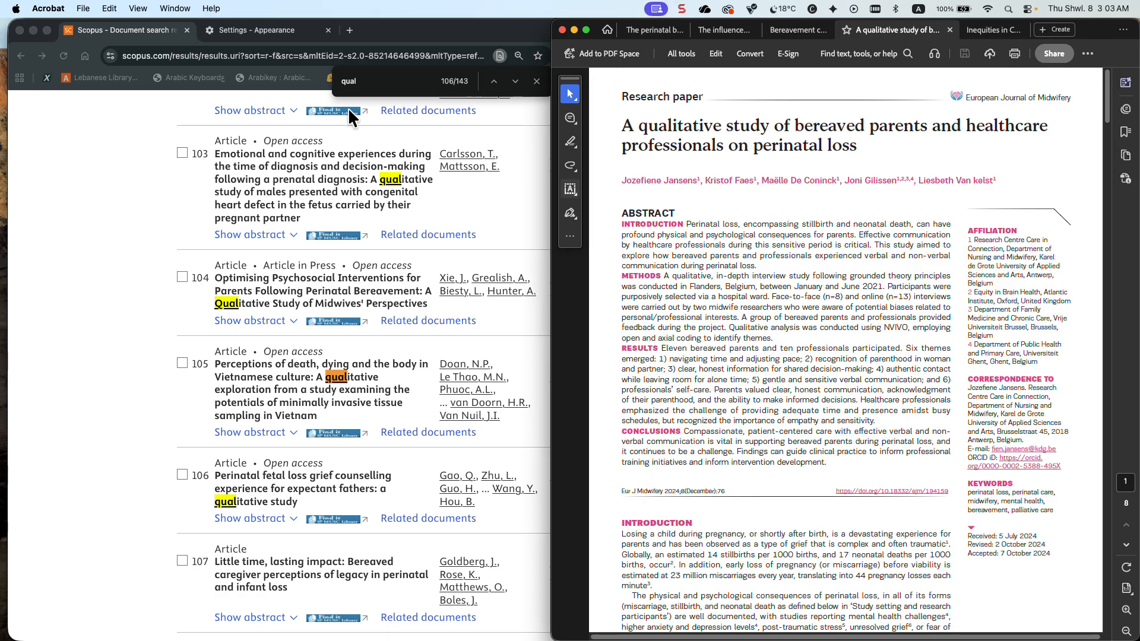
left_click(533, 82)
left_click(536, 82)
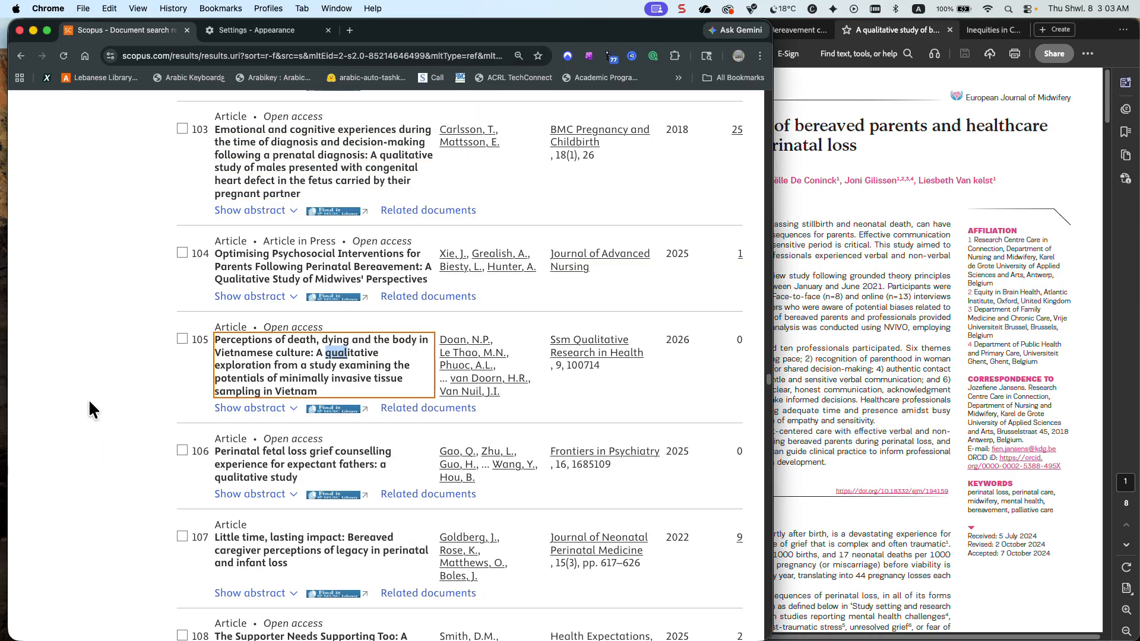
Show the complete source title filter list and sort it alphabetically
scroll(107, 394, "up", 10)
scroll(107, 394, "down", 8)
scroll(107, 394, "up", 10)
scroll(106, 394, "down", 4)
scroll(107, 394, "up", 4)
scroll(107, 394, "down", 5)
scroll(107, 394, "up", 10)
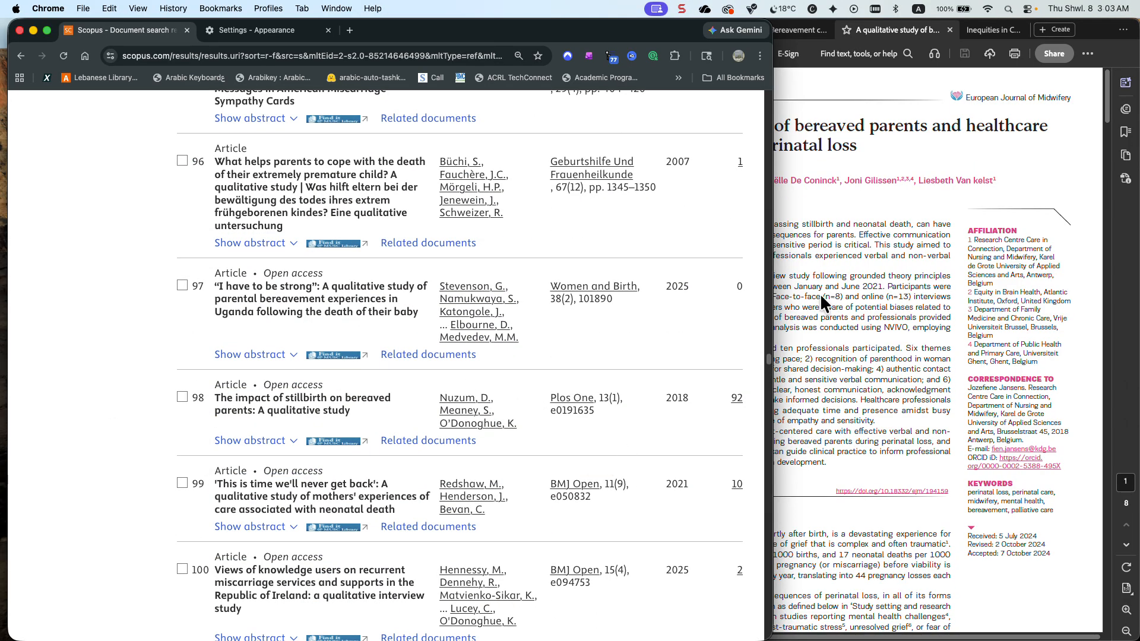
left_click_drag(766, 359, 752, 112)
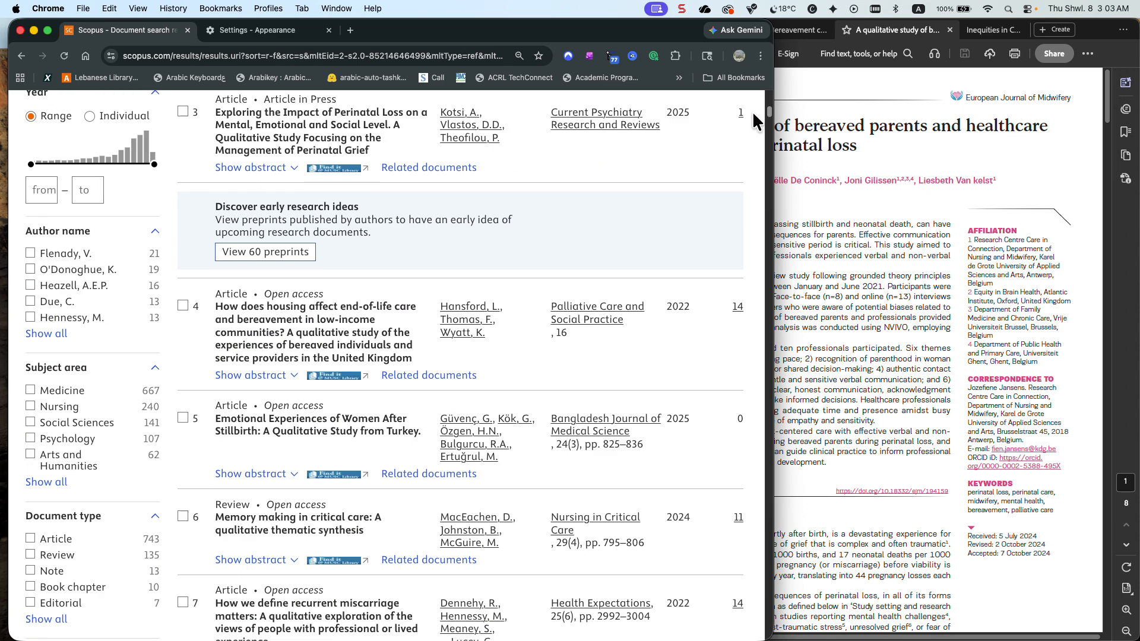
scroll(73, 346, "down", 7)
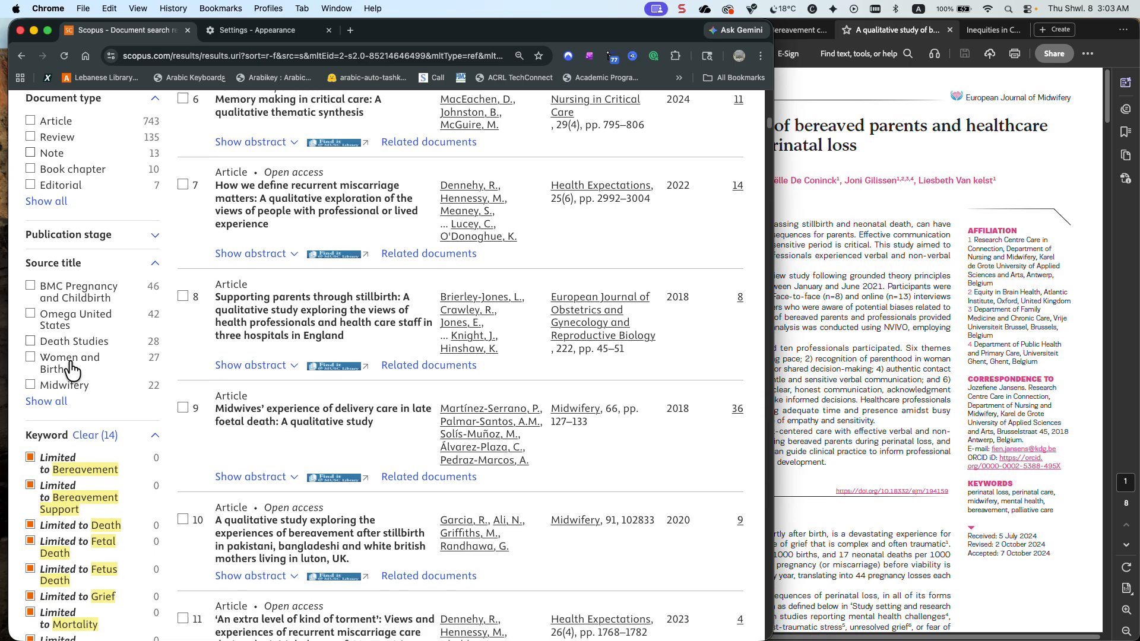
left_click(56, 400)
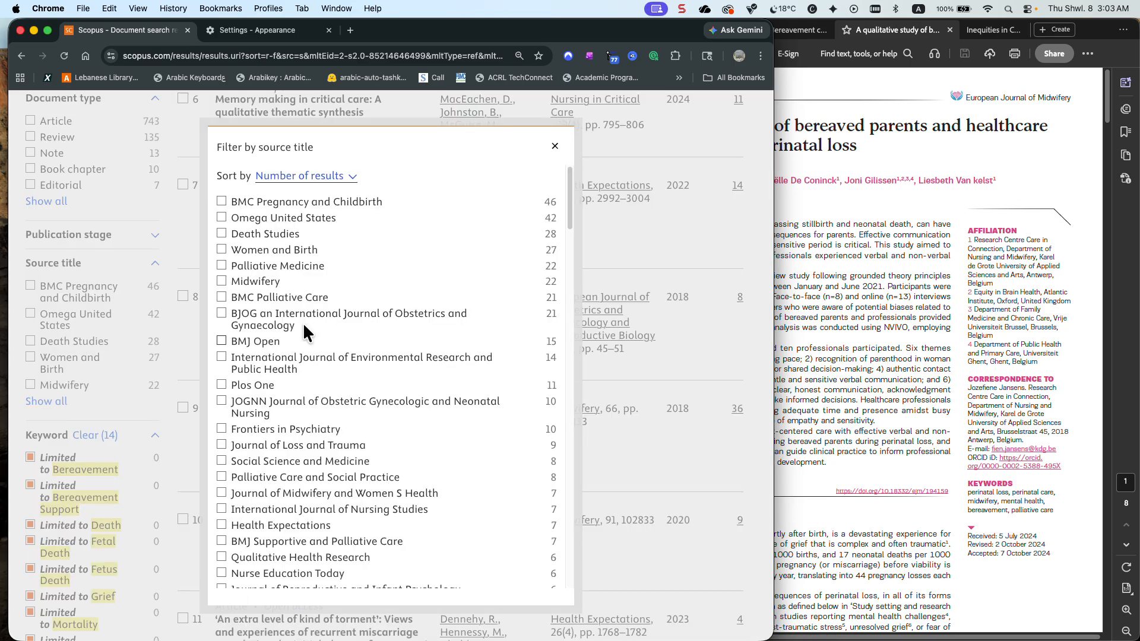
left_click(321, 175)
left_click(318, 164)
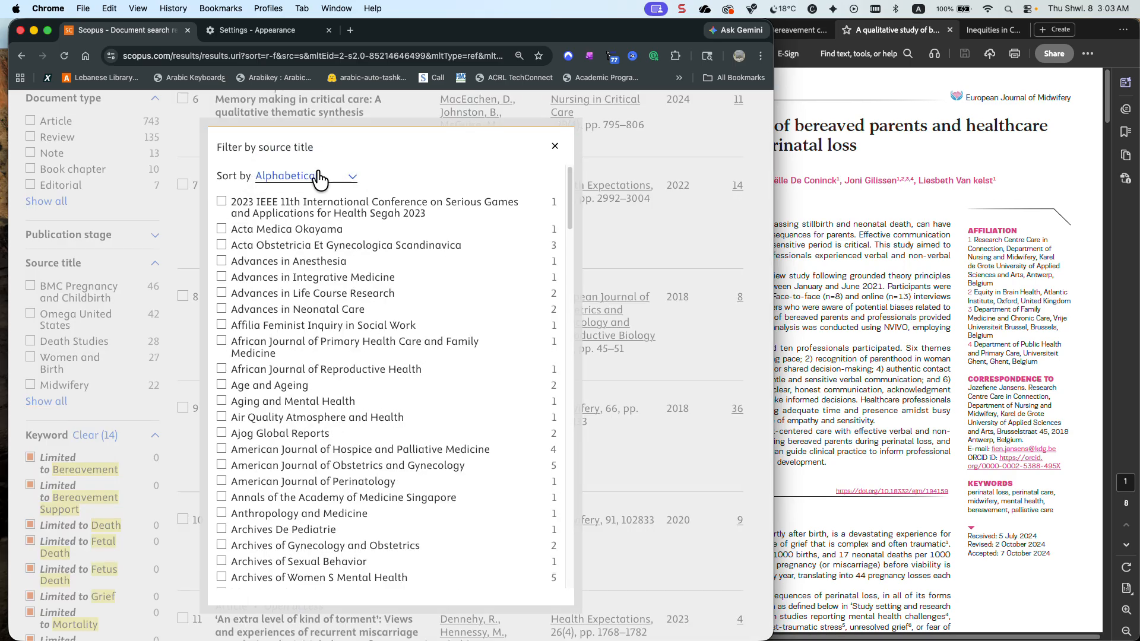
Look through the alphabetical source titles for the European Journal of Midwifery and close the list without selecting any
scroll(294, 276, "down", 5)
scroll(294, 277, "down", 15)
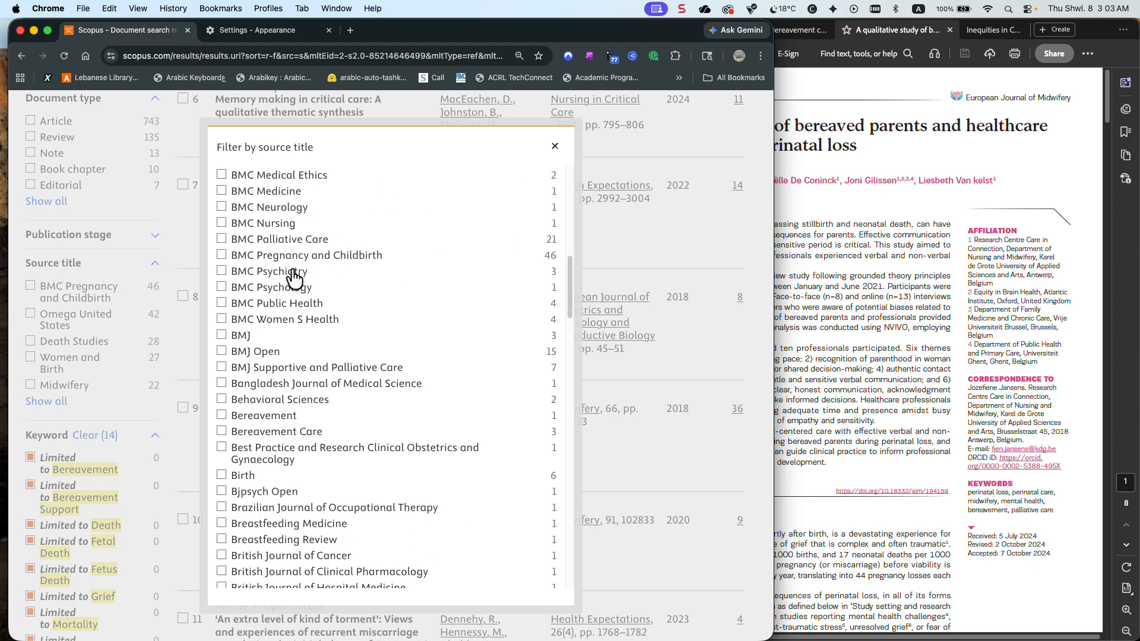
scroll(294, 278, "up", 1)
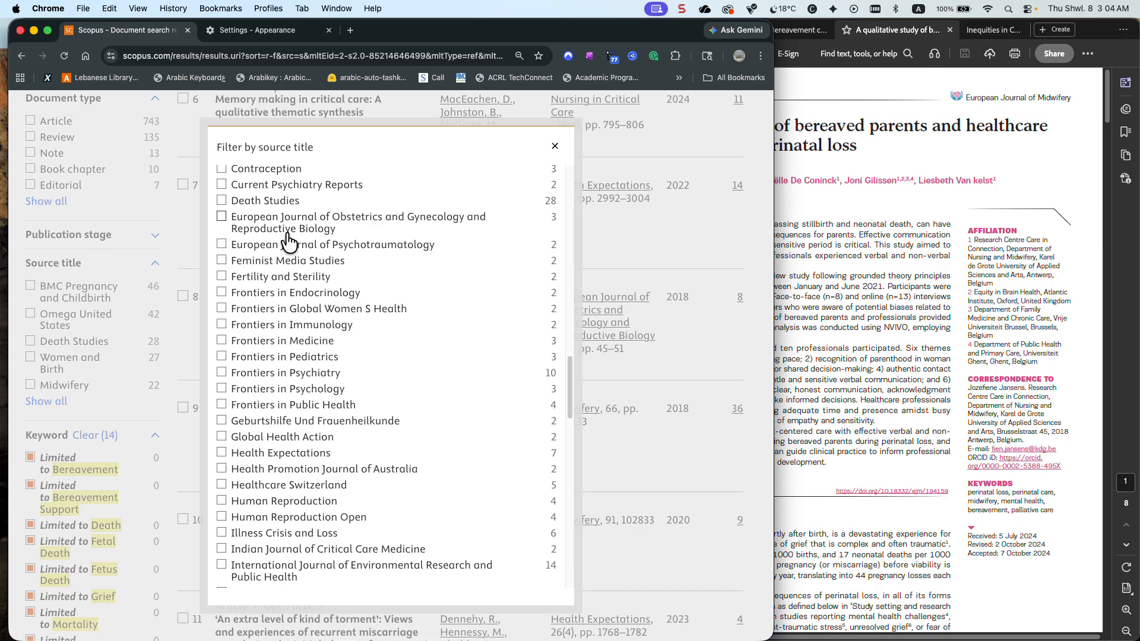
scroll(289, 241, "down", 10)
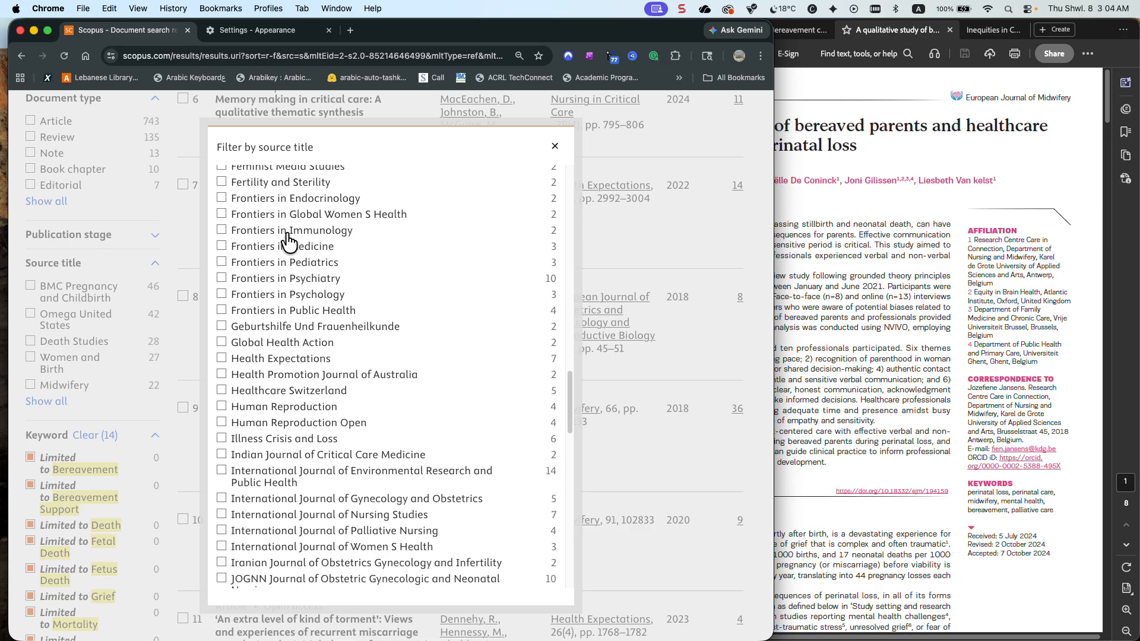
scroll(288, 241, "down", 20)
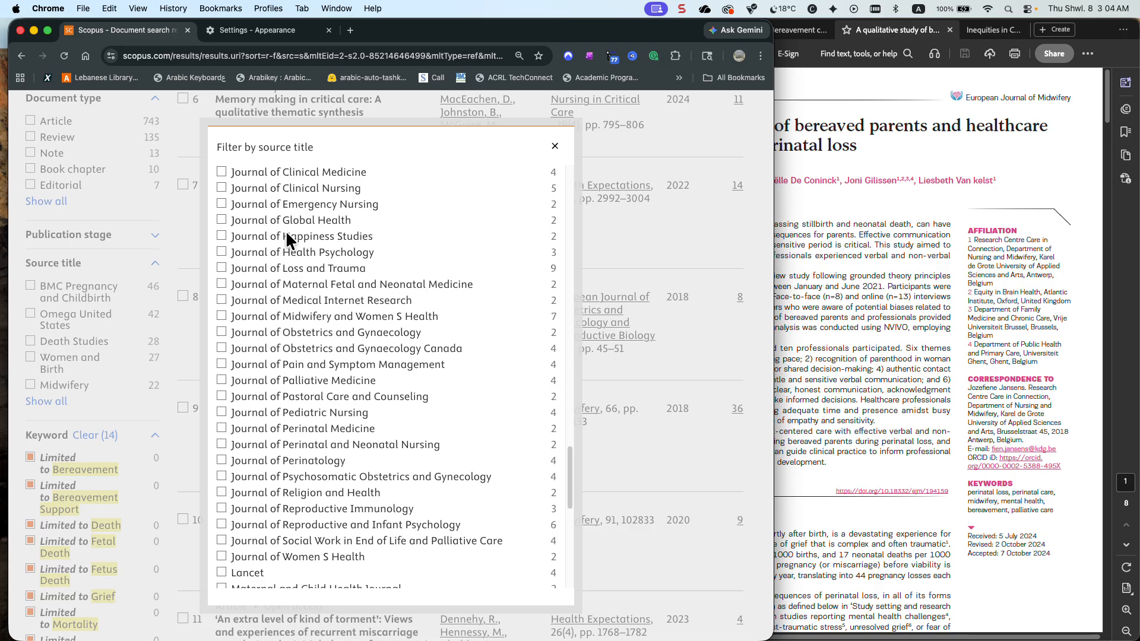
scroll(287, 233, "up", 4)
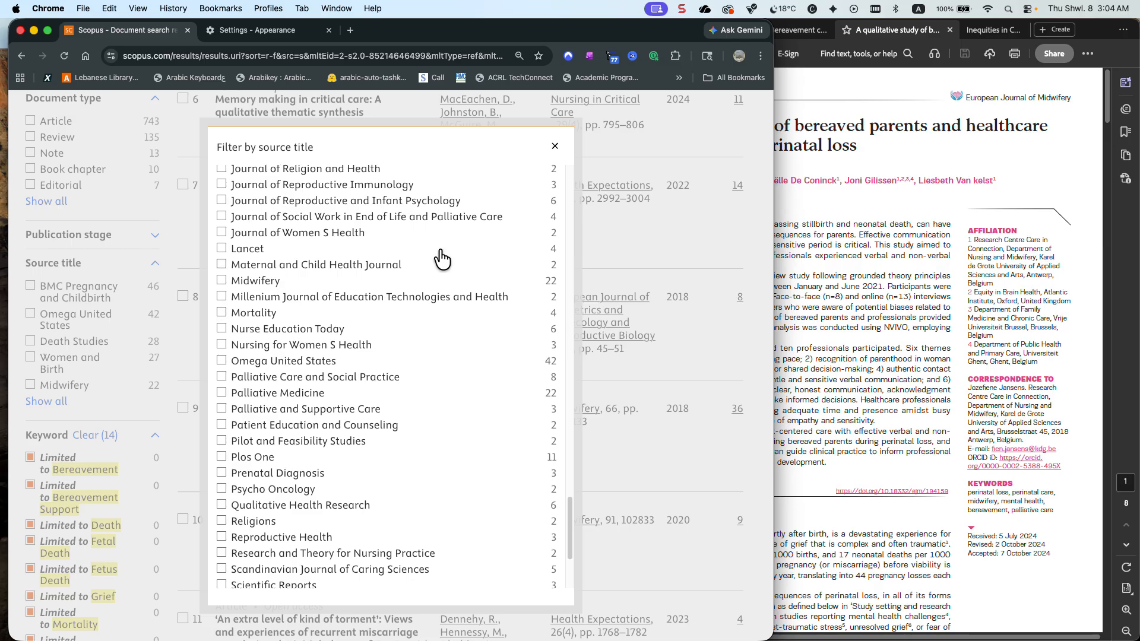
left_click(706, 231)
Clear the searched term "project or qualitative" from the Scopus results
scroll(222, 214, "up", 10)
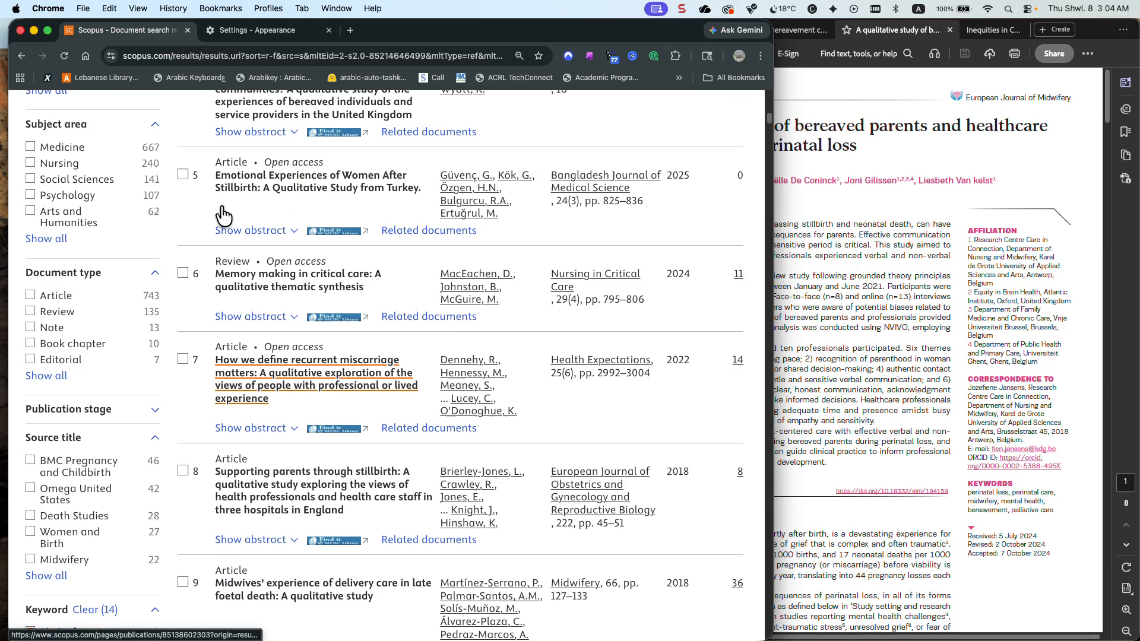
scroll(221, 214, "up", 5)
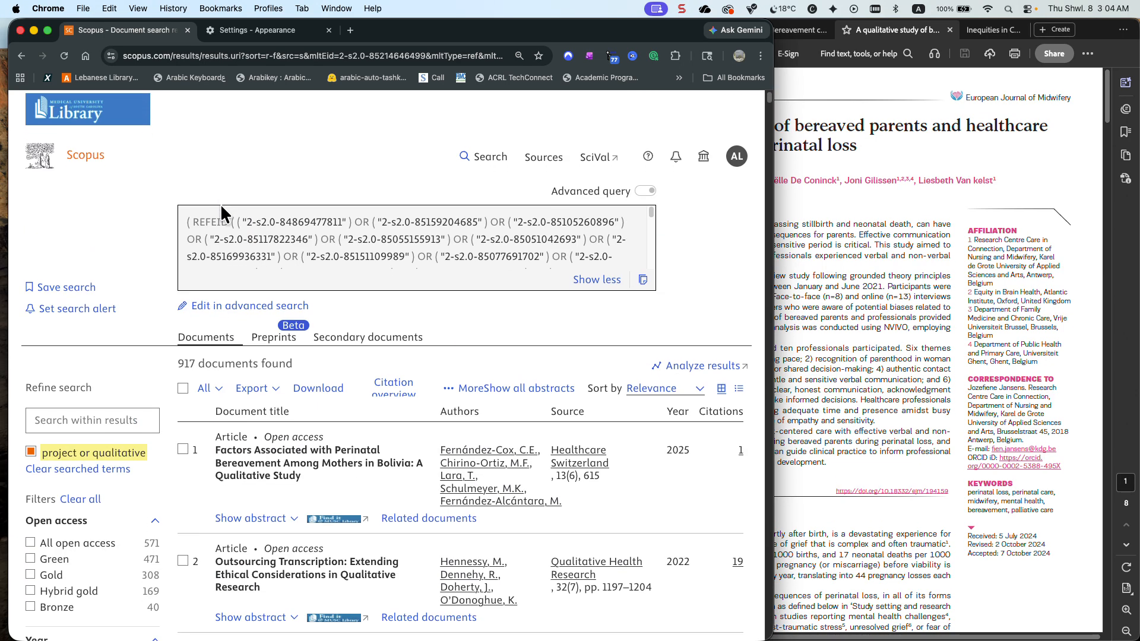
left_click(63, 469)
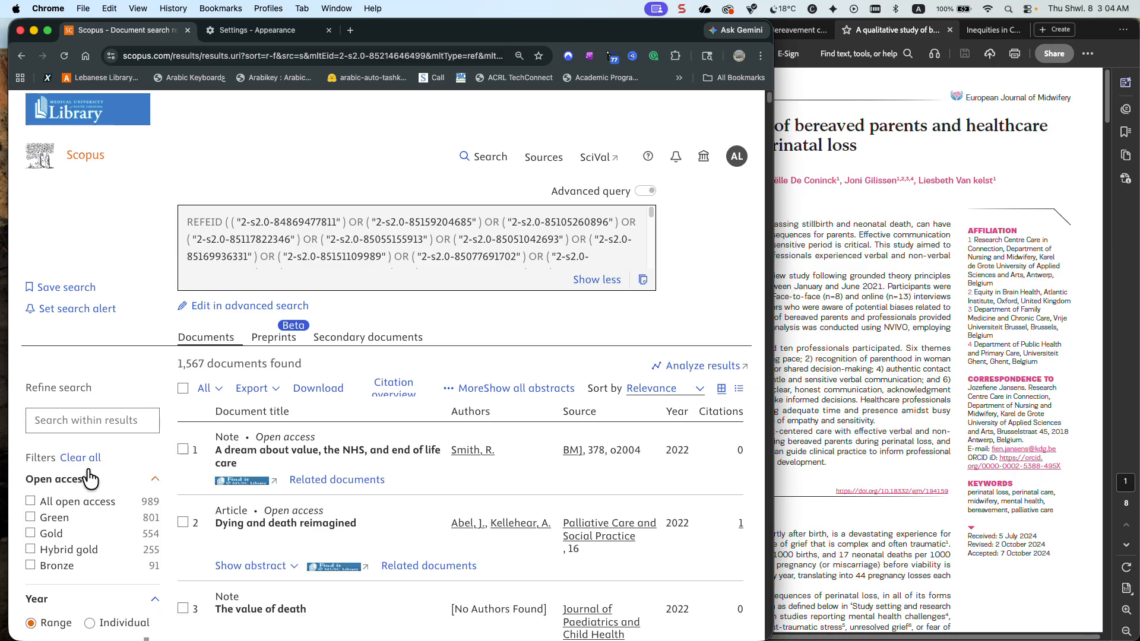
Open the full source title filter list for the unfiltered related documents and put it in alphabetical order
scroll(87, 467, "down", 8)
scroll(87, 466, "down", 2)
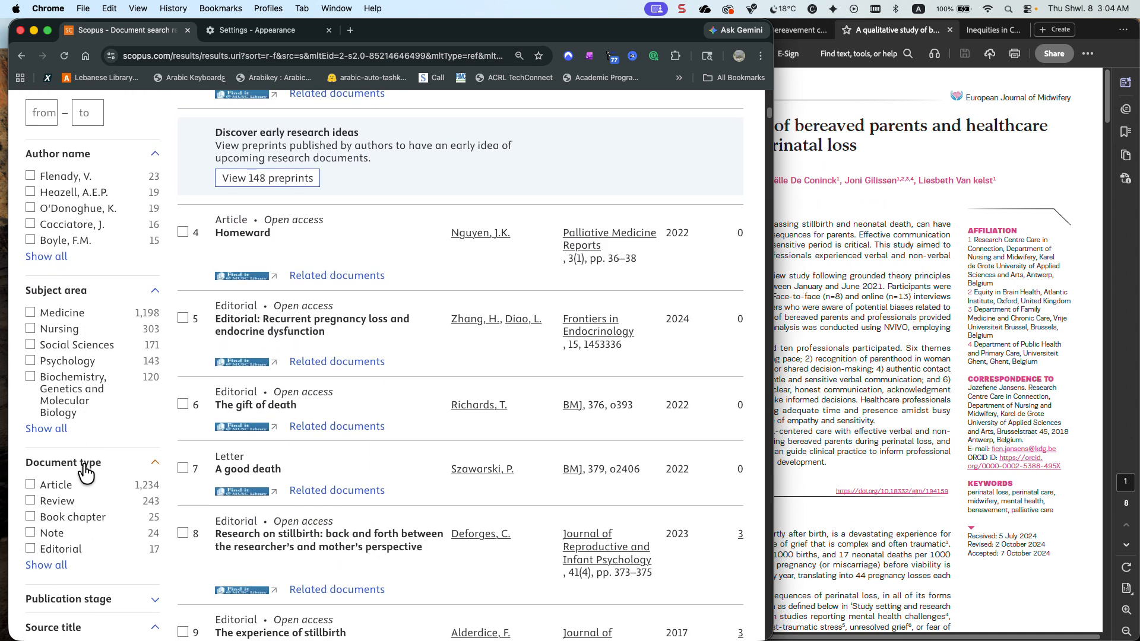
scroll(86, 467, "down", 3)
scroll(85, 472, "down", 3)
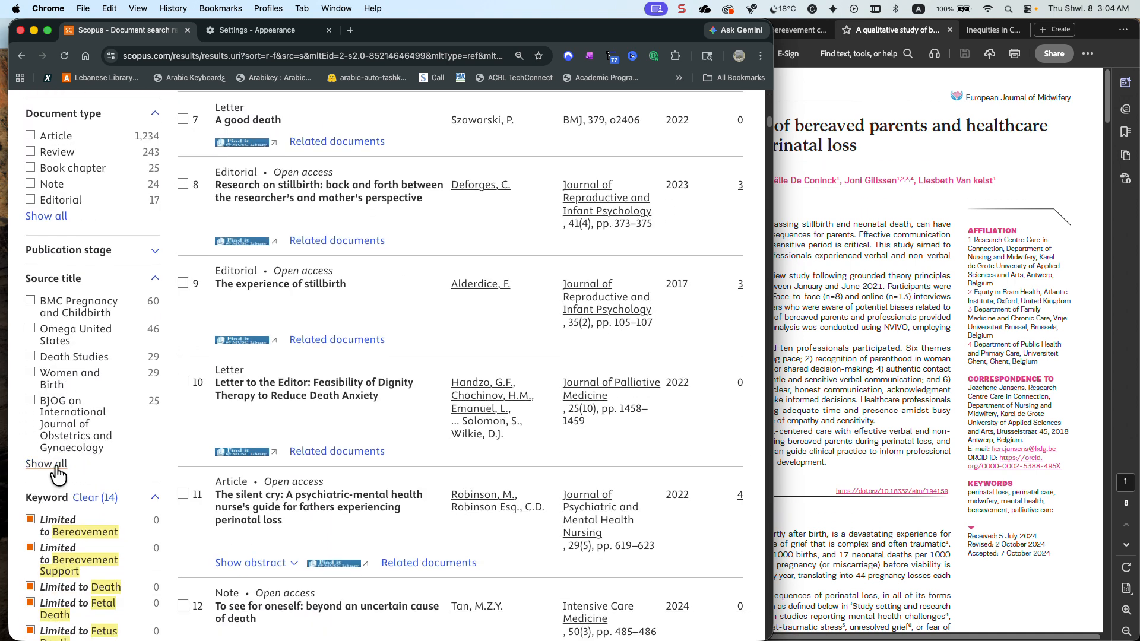
left_click(51, 464)
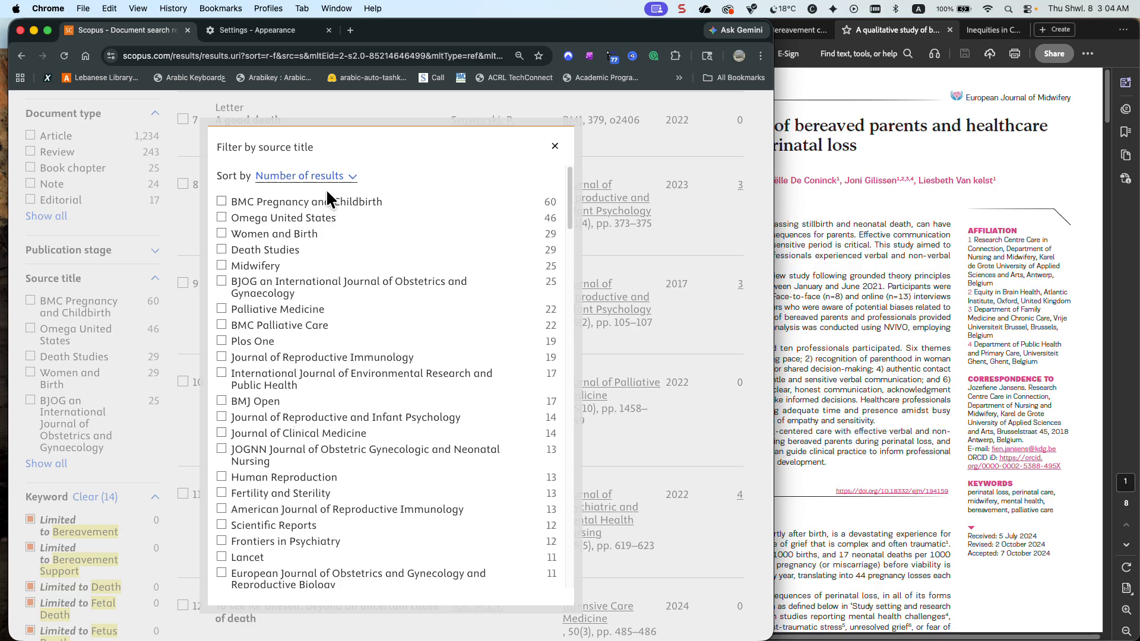
left_click(318, 178)
left_click(306, 161)
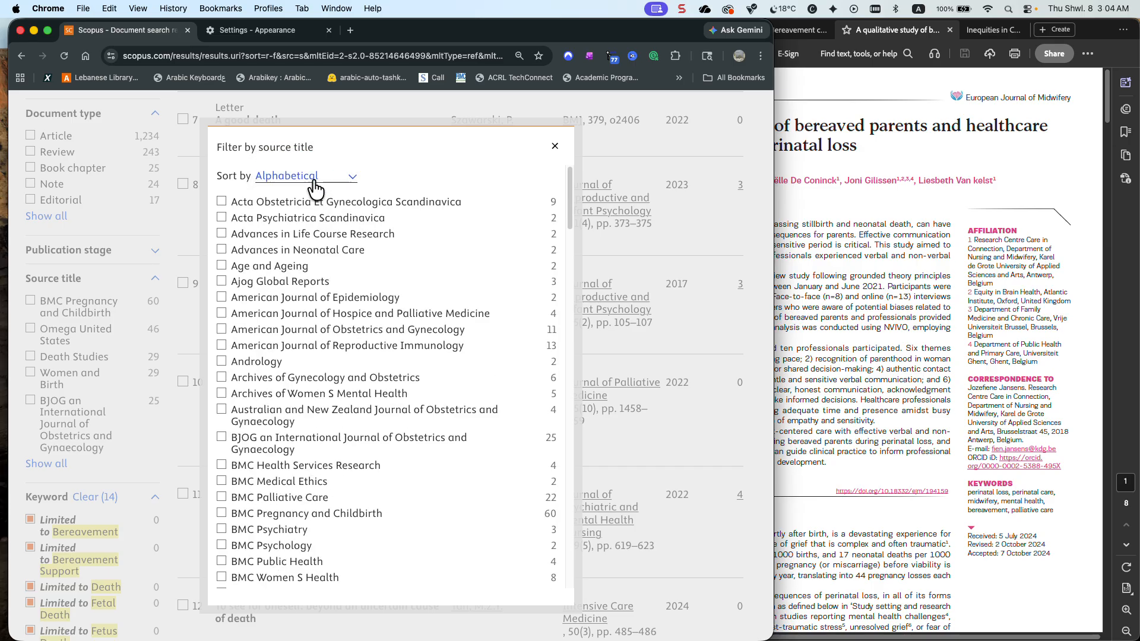
Check the alphabetical source titles for the European Journal of Midwifery, then close the list without selecting any
scroll(307, 243, "down", 5)
scroll(307, 243, "down", 5)
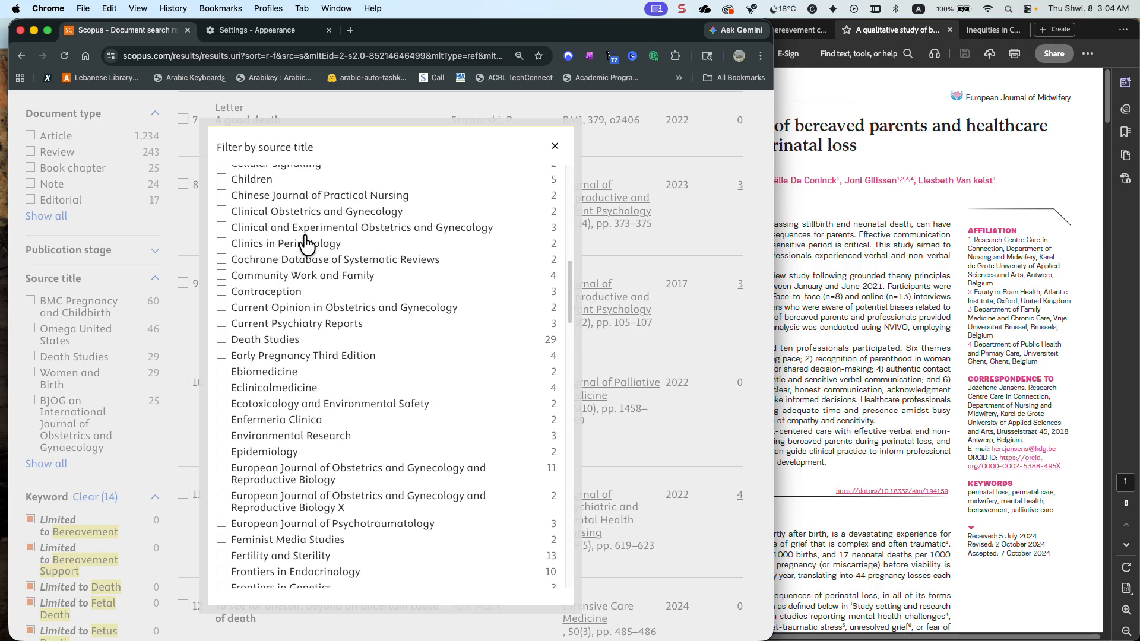
scroll(304, 237, "down", 1)
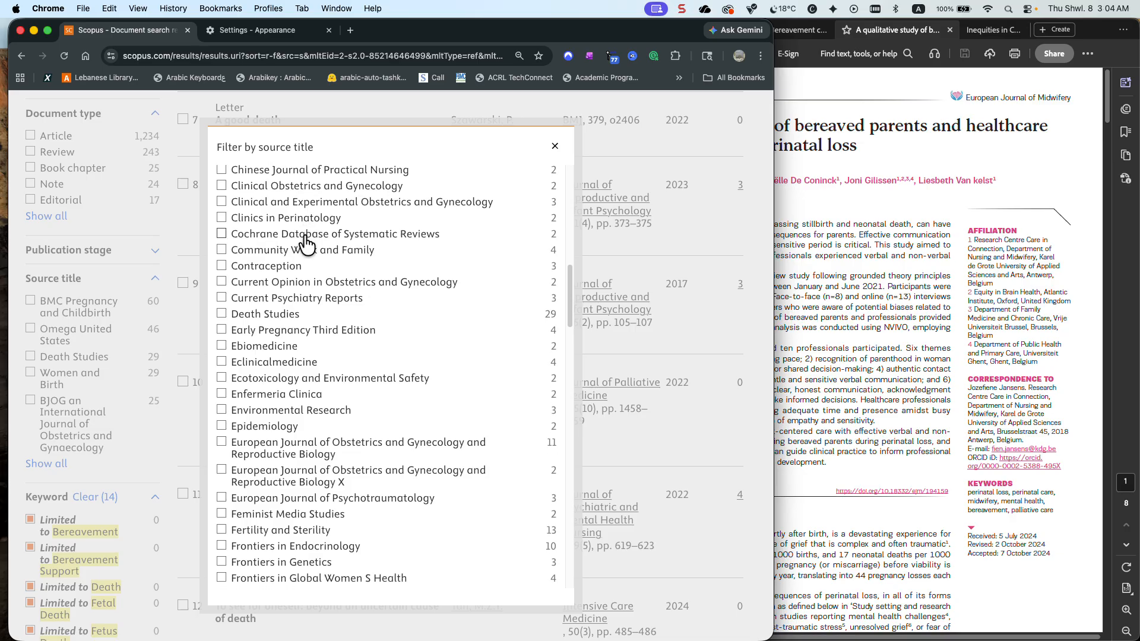
left_click(554, 147)
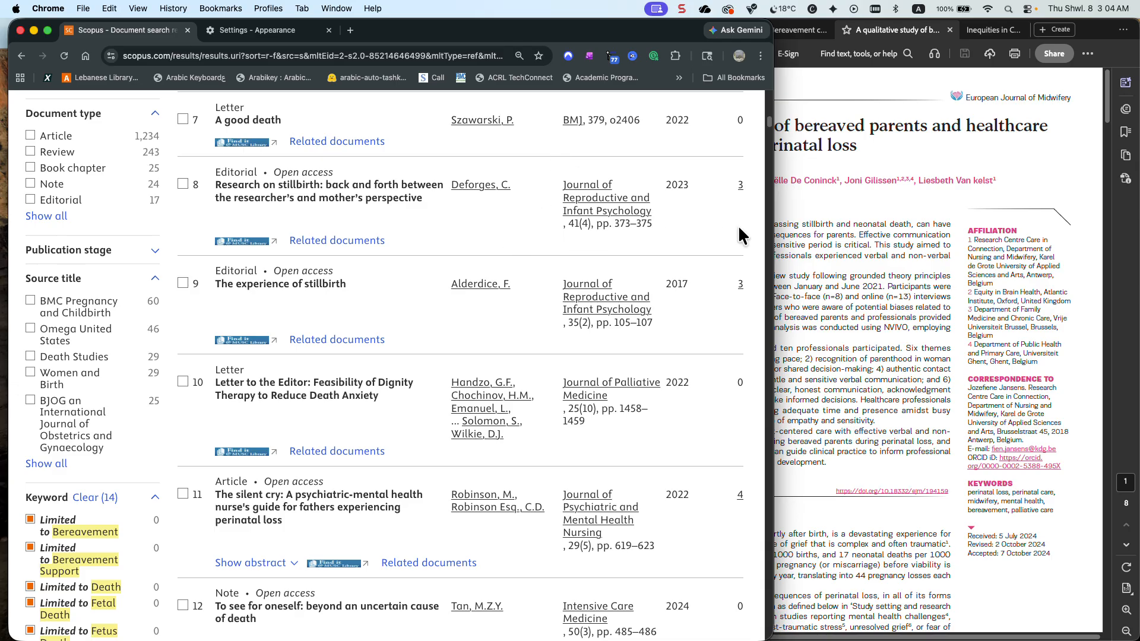
Switch to Acrobat, select the full title of the bereaved parents study in the PDF, and return to Scopus in Chrome
left_click(811, 215)
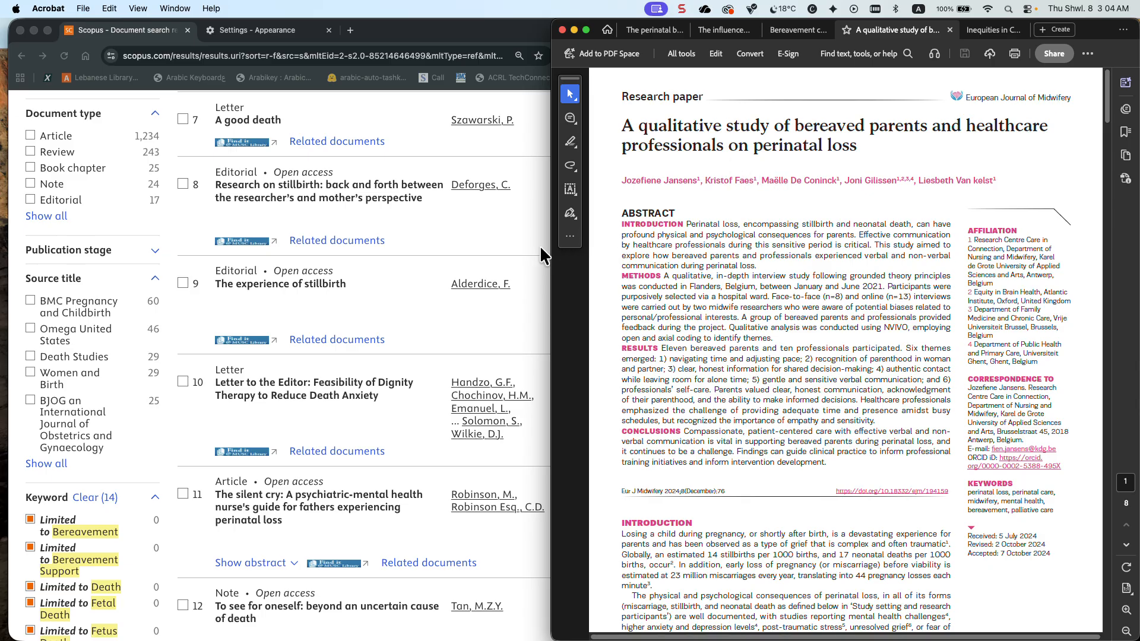
left_click_drag(859, 146, 616, 127)
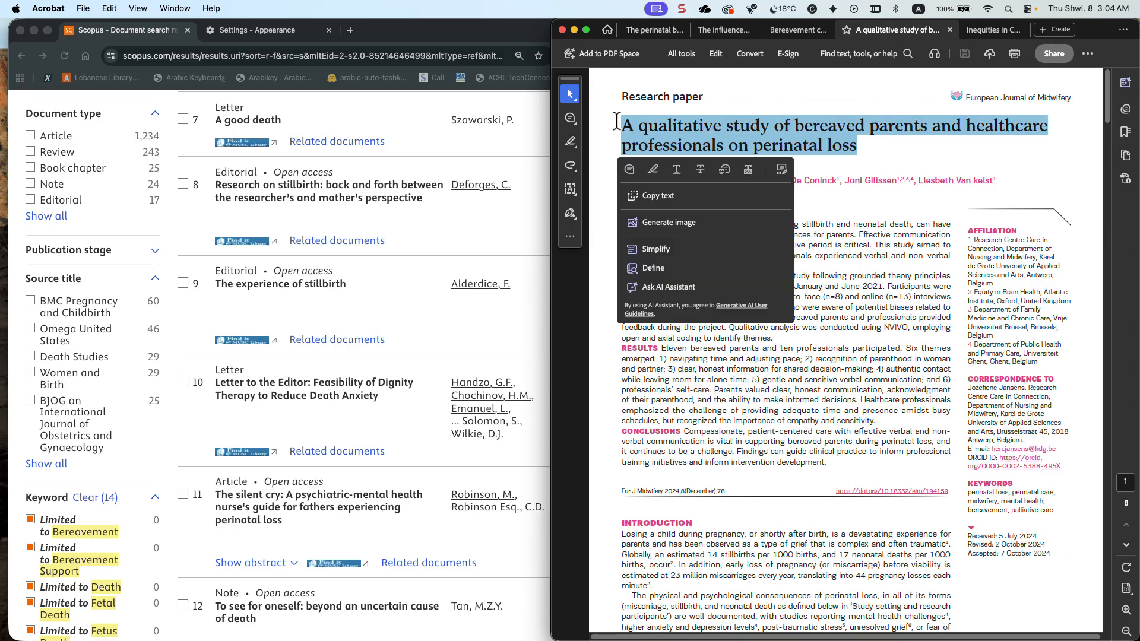
scroll(485, 175, "up", 10)
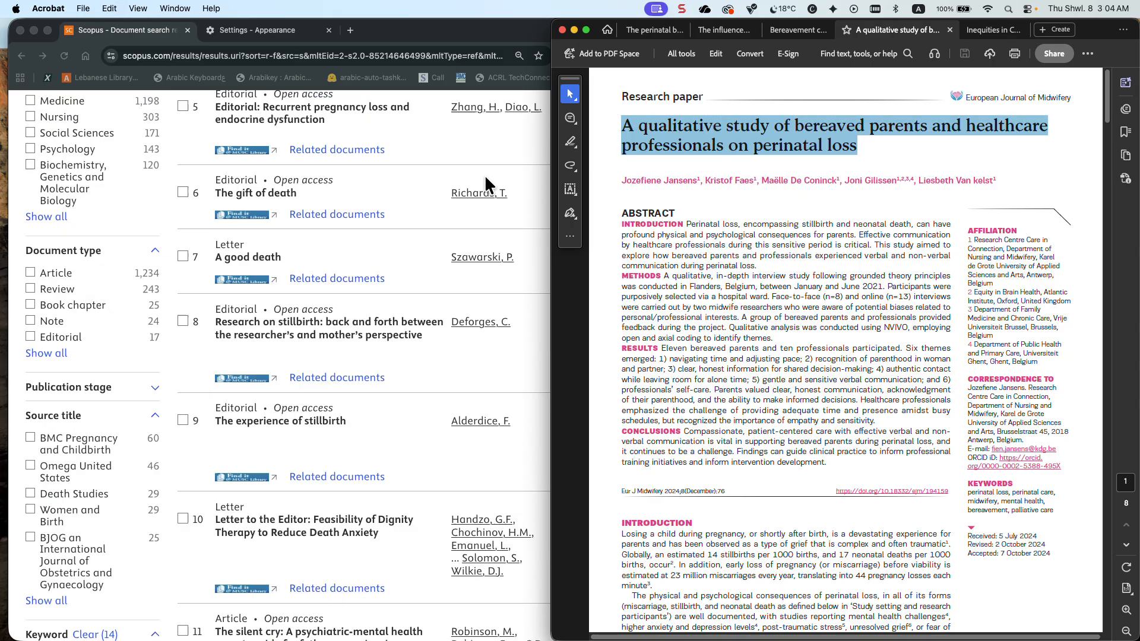
scroll(484, 177, "up", 5)
left_click(490, 162)
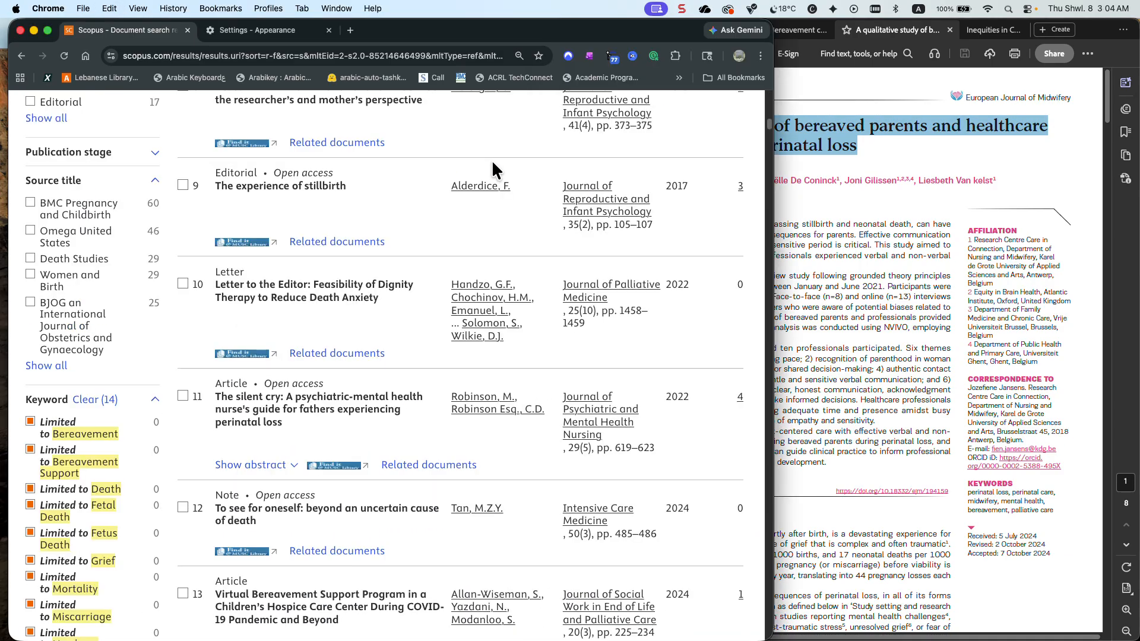
Go to the Scopus search page and open the results of the search history entry for the title "a qualitative study of bereaved parents AND healthcare"
scroll(490, 196, "up", 15)
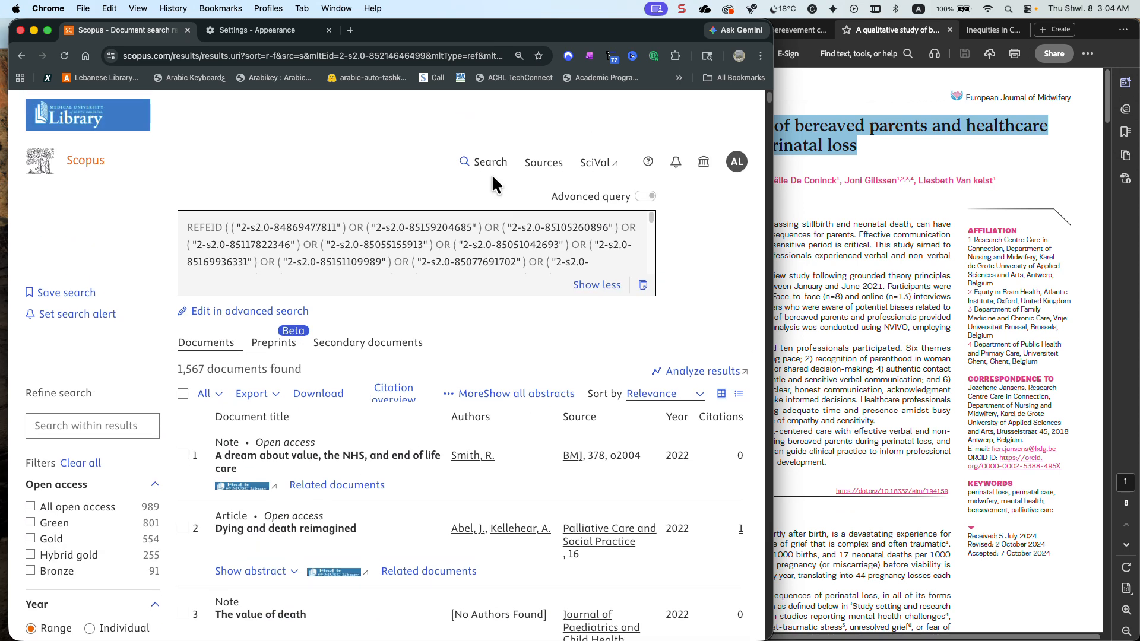
scroll(456, 248, "down", 5)
scroll(455, 246, "down", 4)
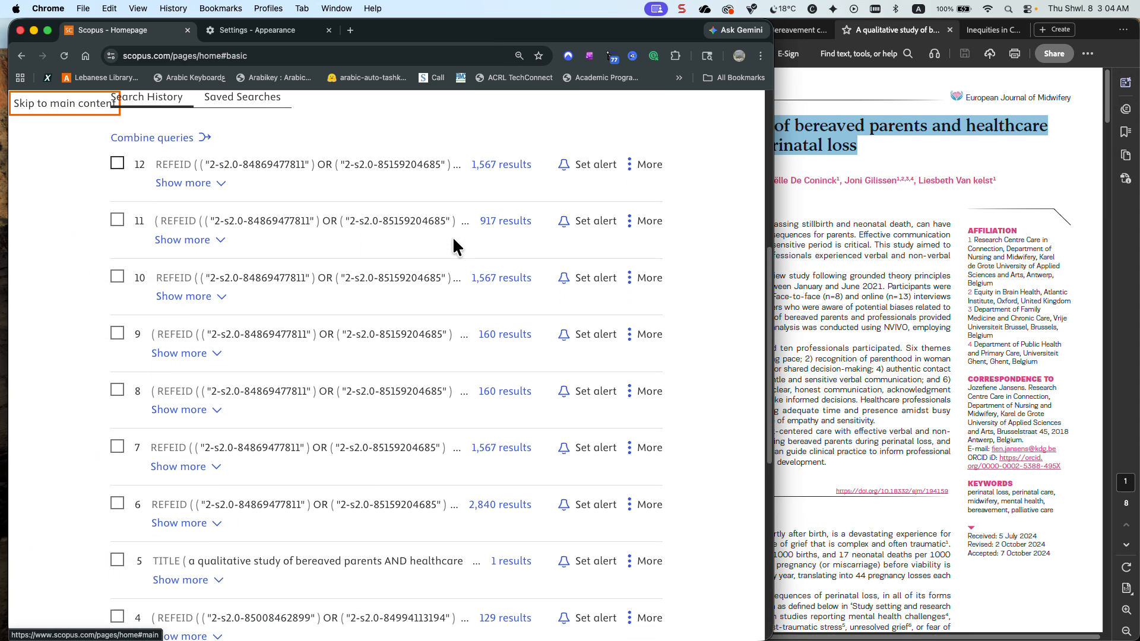
scroll(380, 424, "down", 1)
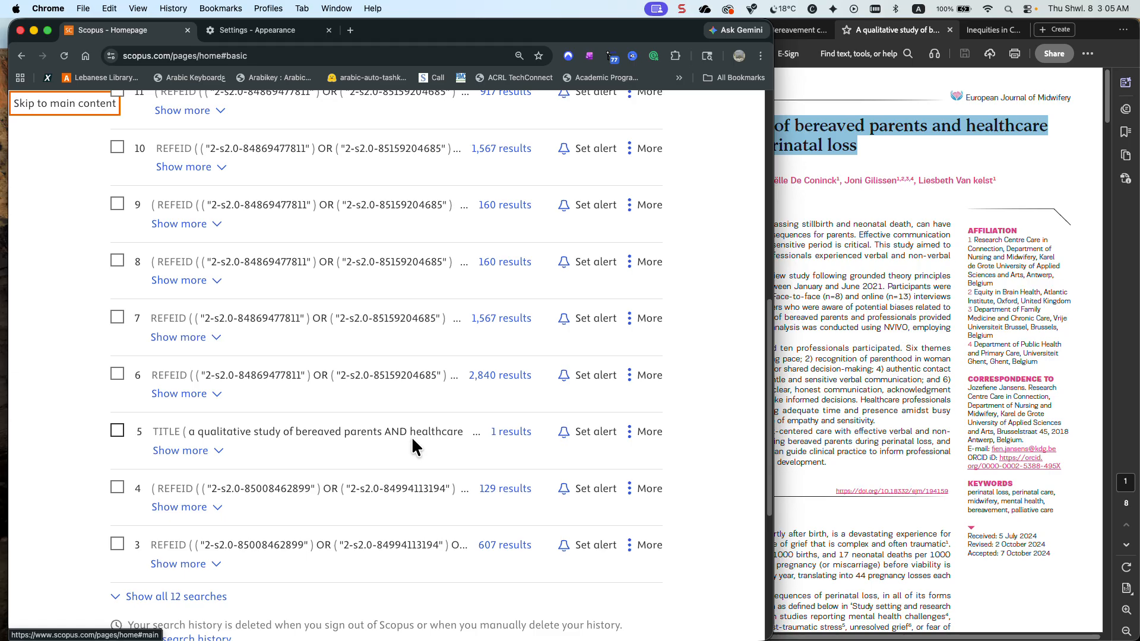
left_click(513, 436)
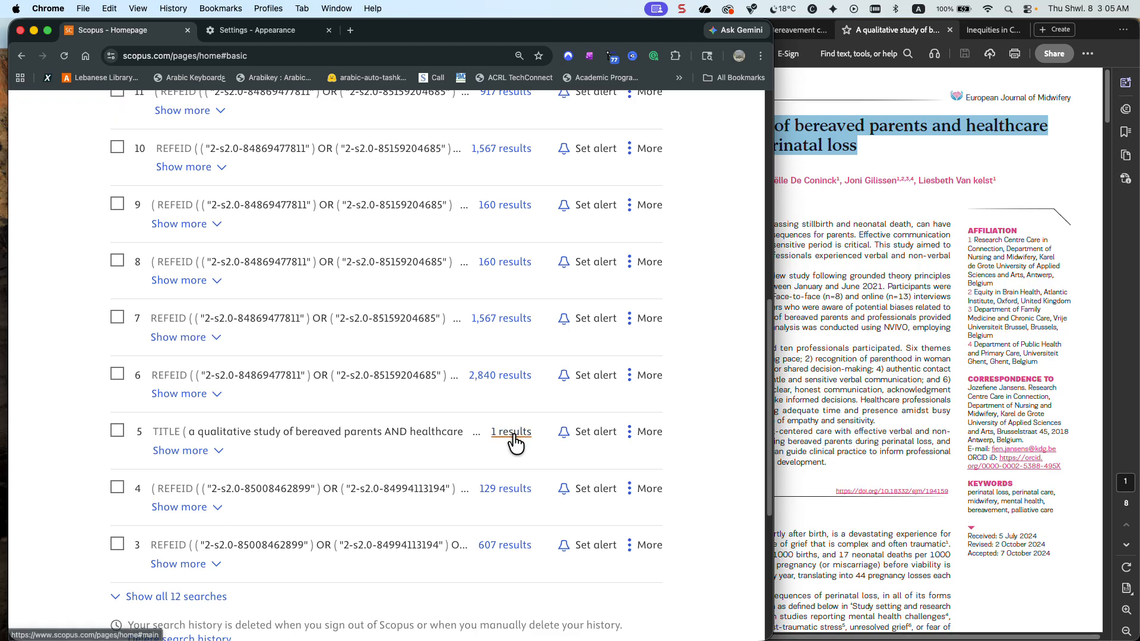
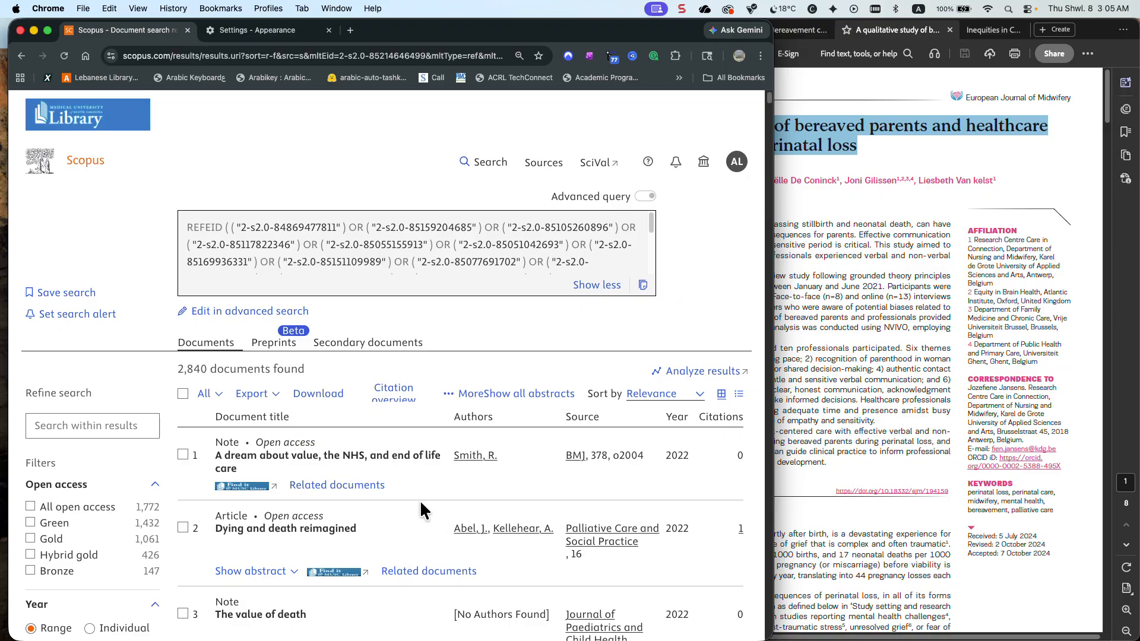
Enter "inequities OR disparities" as the term for searching within the related documents
left_click(138, 425)
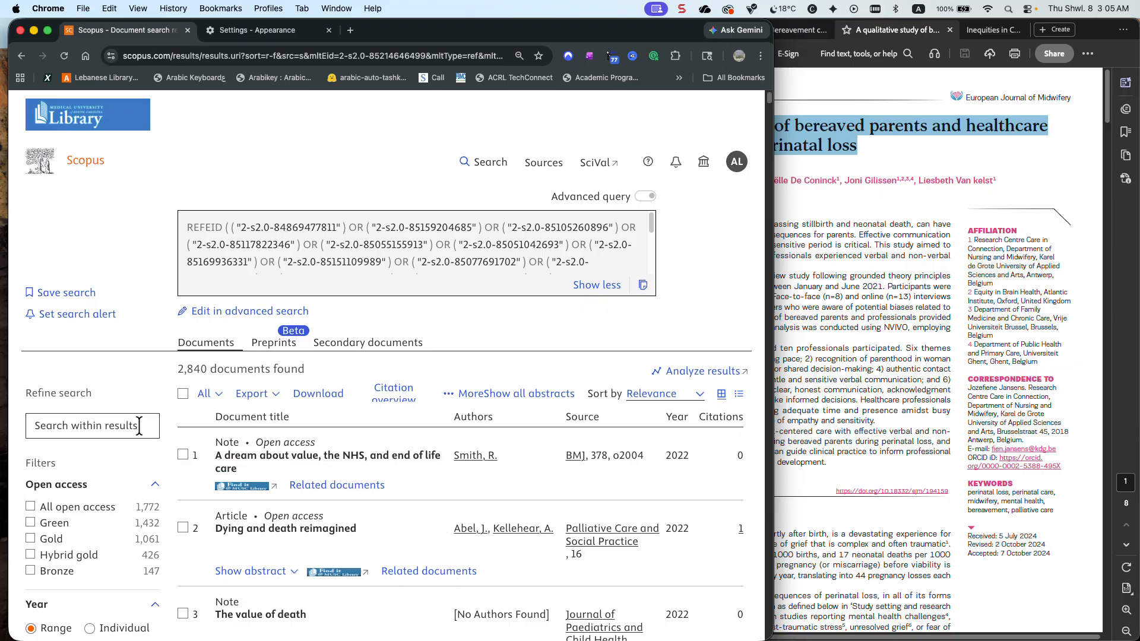
type("inequities O")
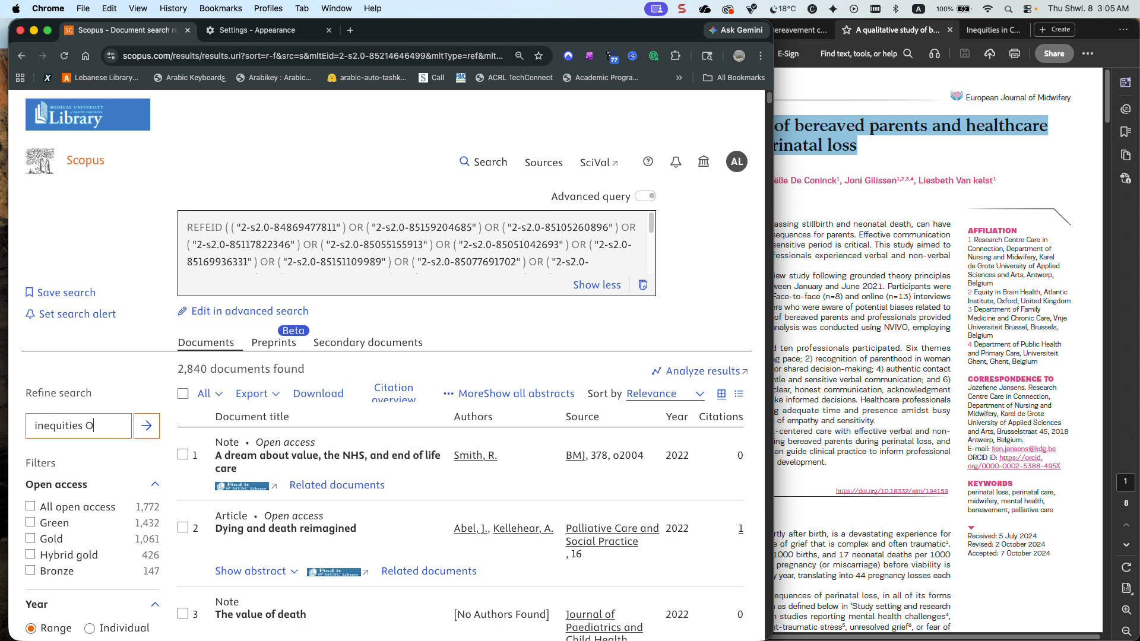
type("R disparities")
Switch to Acrobat, open the PDF on culture, spirituality and maternal grief in China, and close its Bookmarks and All tools panes
left_click(817, 380)
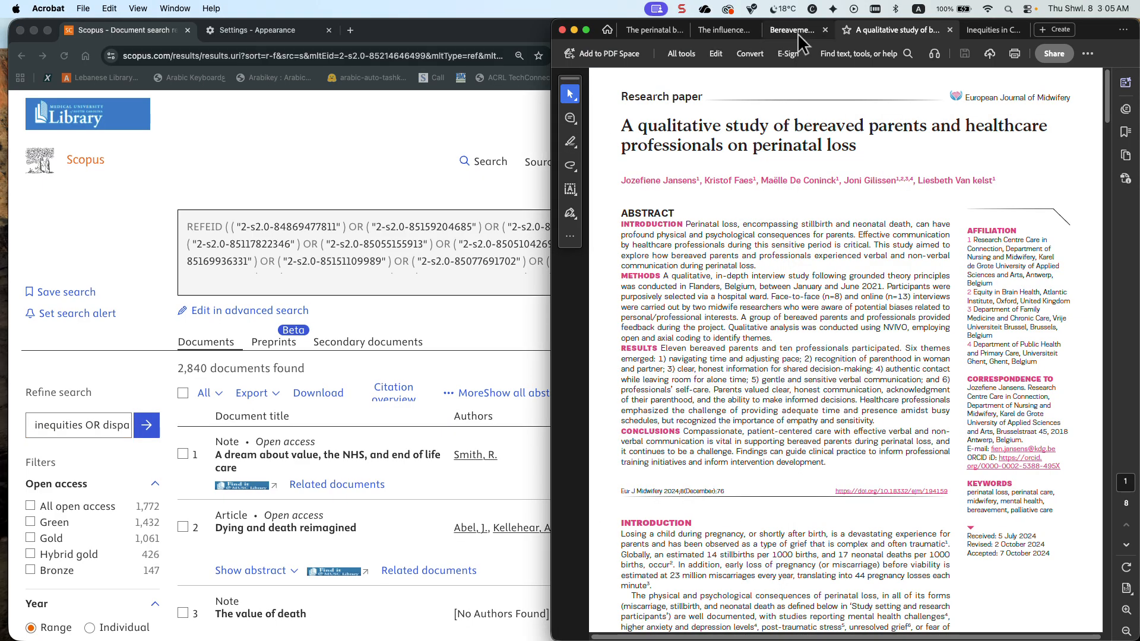
left_click(712, 27)
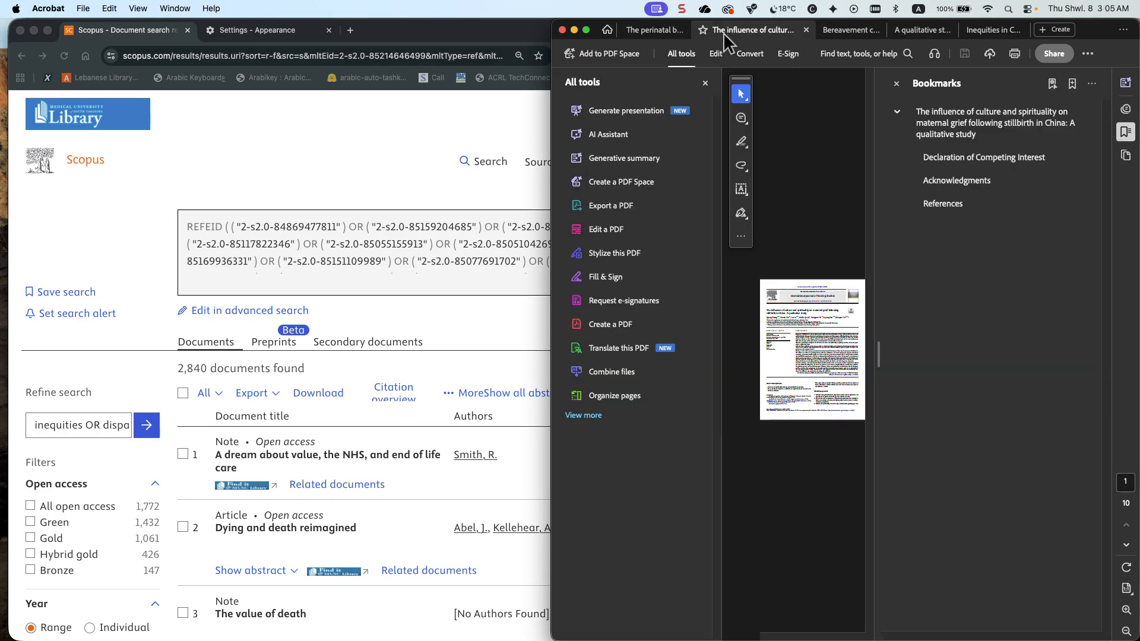
left_click(895, 83)
left_click(705, 82)
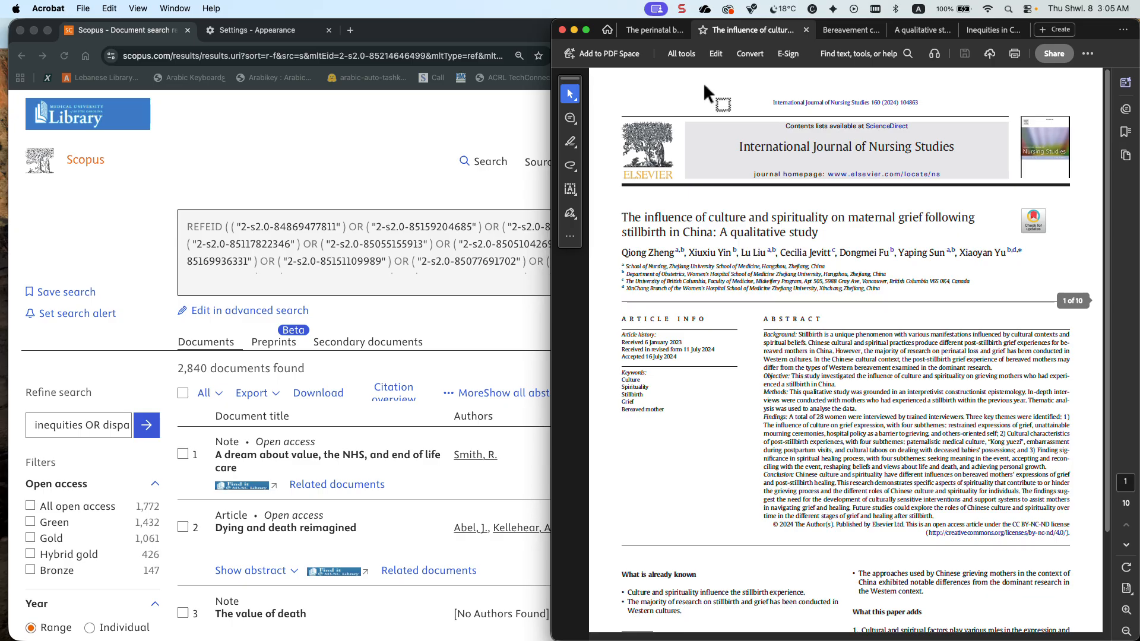
Revisit the refinement term in Scopus and bring up the perinatal bereavement project PDF in Acrobat to check its journal
left_click(122, 432)
left_click_drag(103, 427, 119, 426)
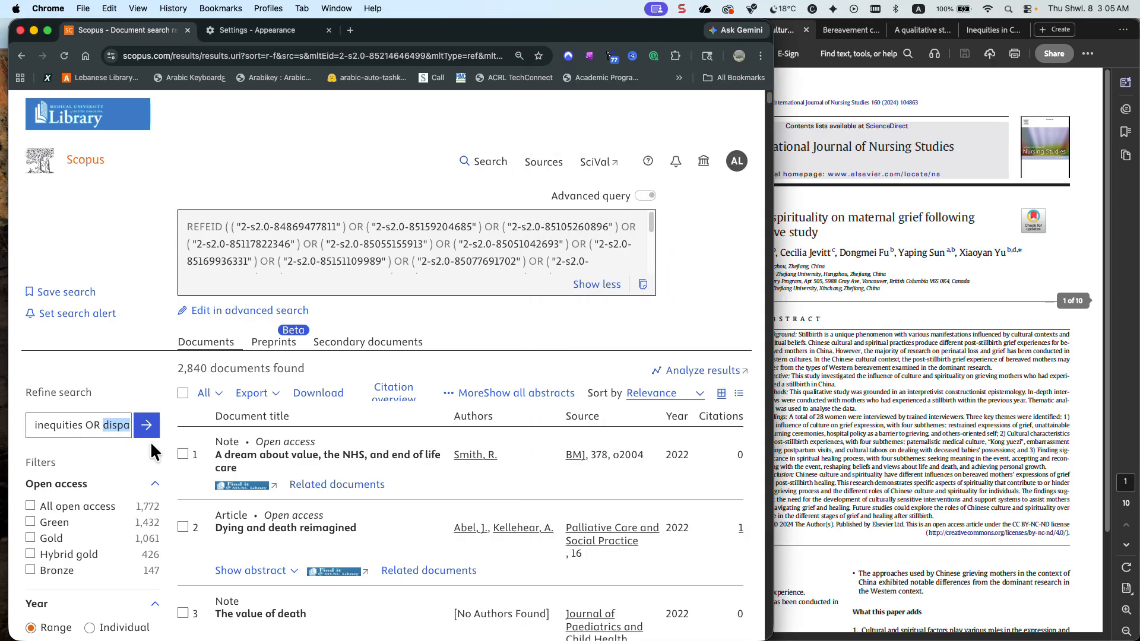
left_click(816, 369)
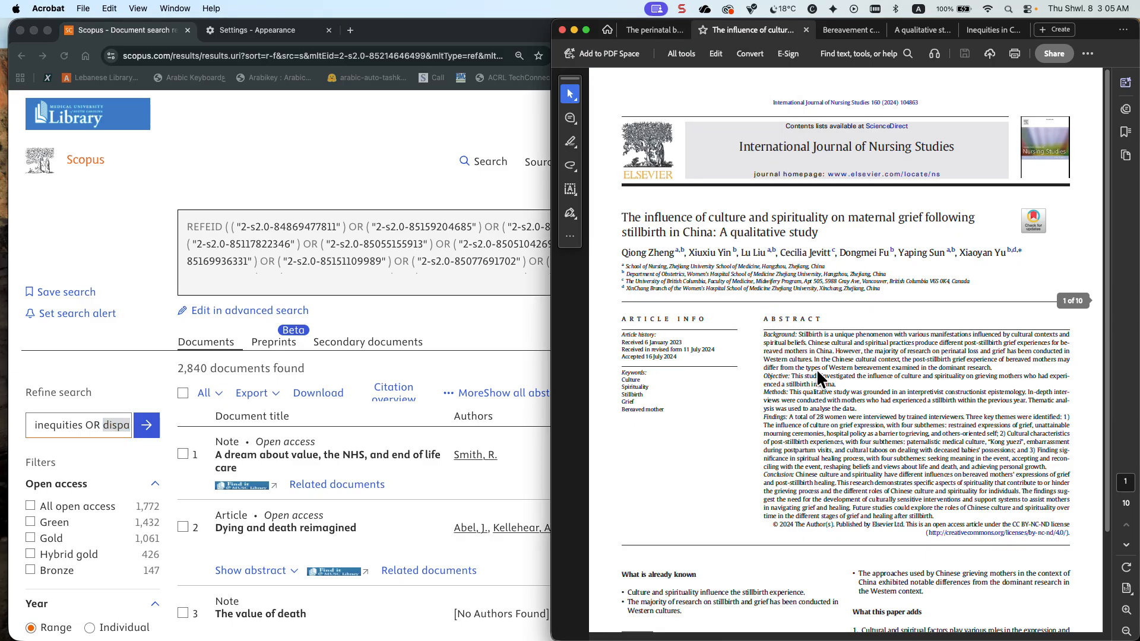
left_click(644, 30)
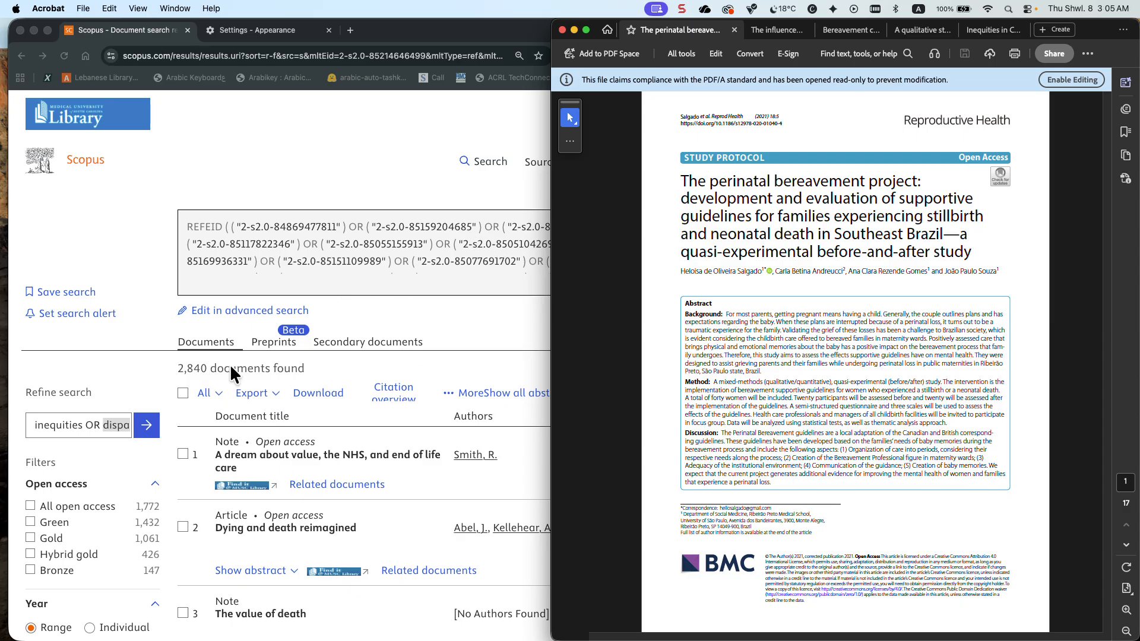
left_click(149, 426)
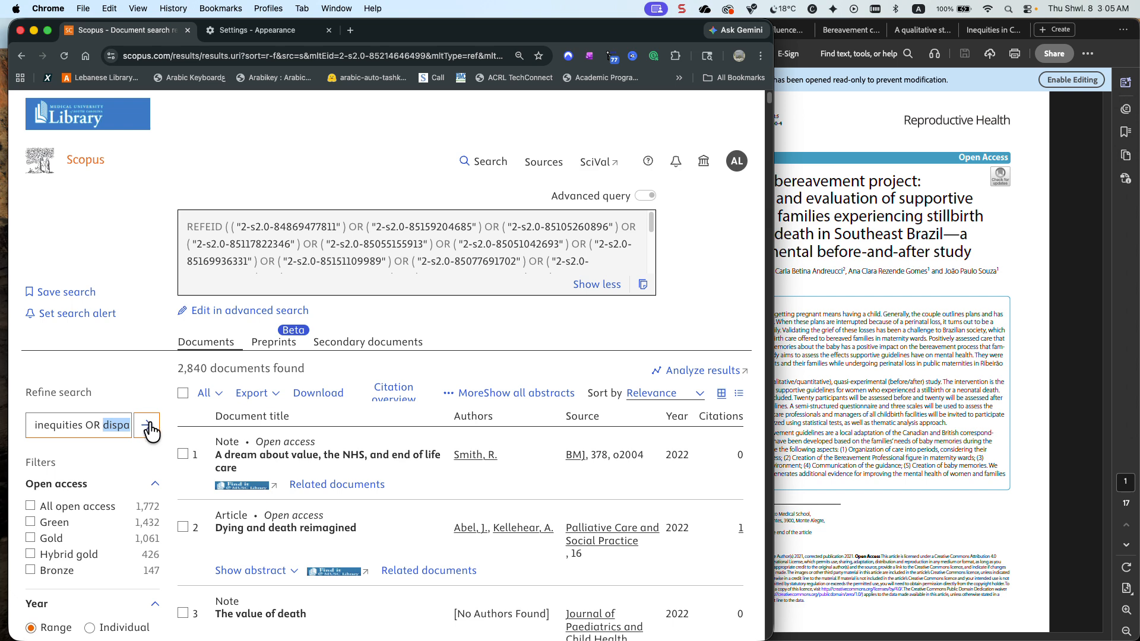
left_click(874, 406)
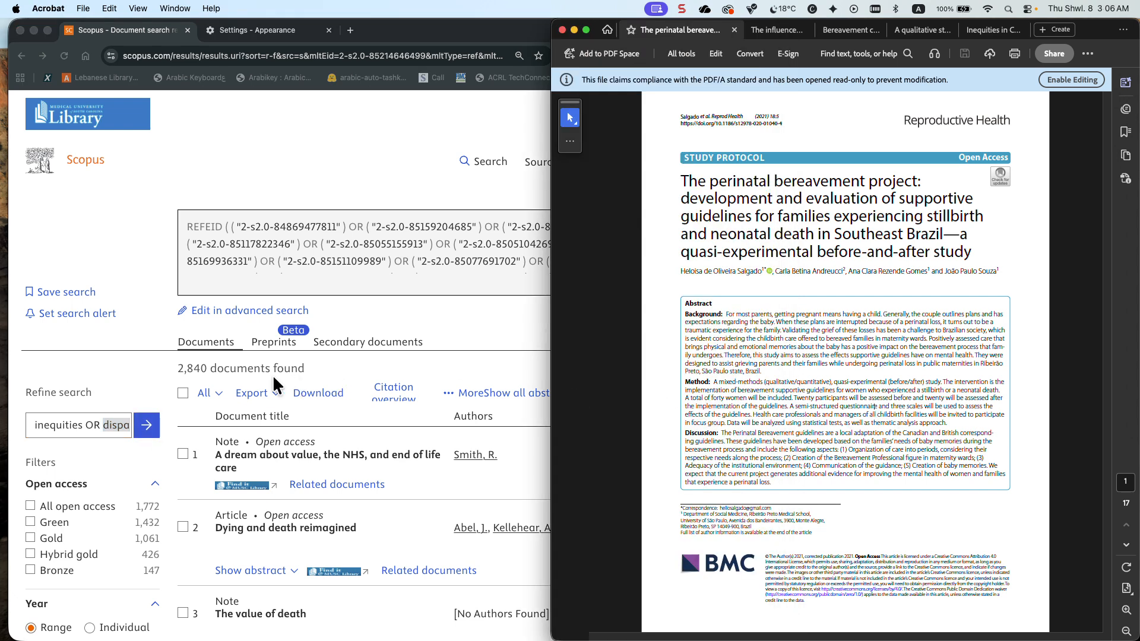
Return to Scopus in Chrome, open the full source title filter list and sort it alphabetically
scroll(106, 379, "down", 6)
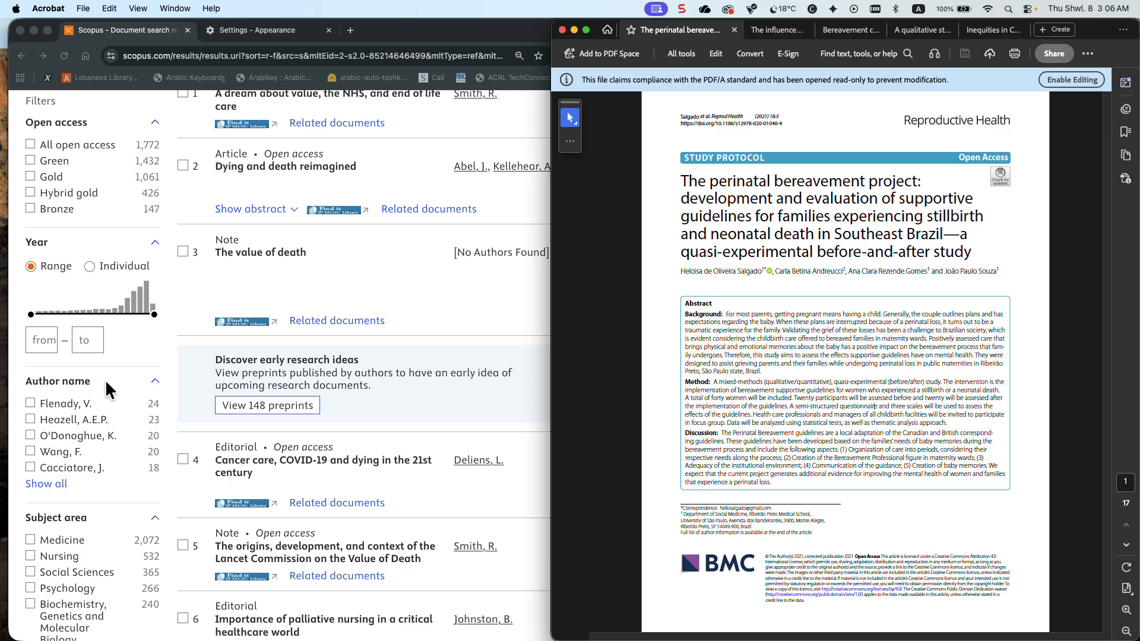
scroll(92, 388, "down", 4)
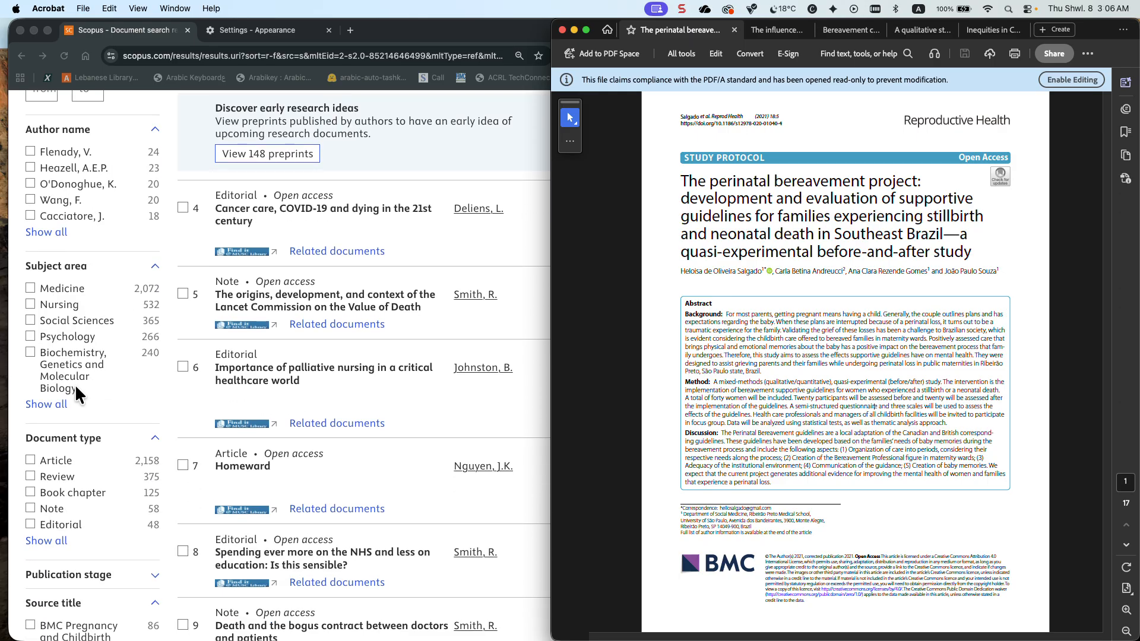
scroll(55, 430, "down", 4)
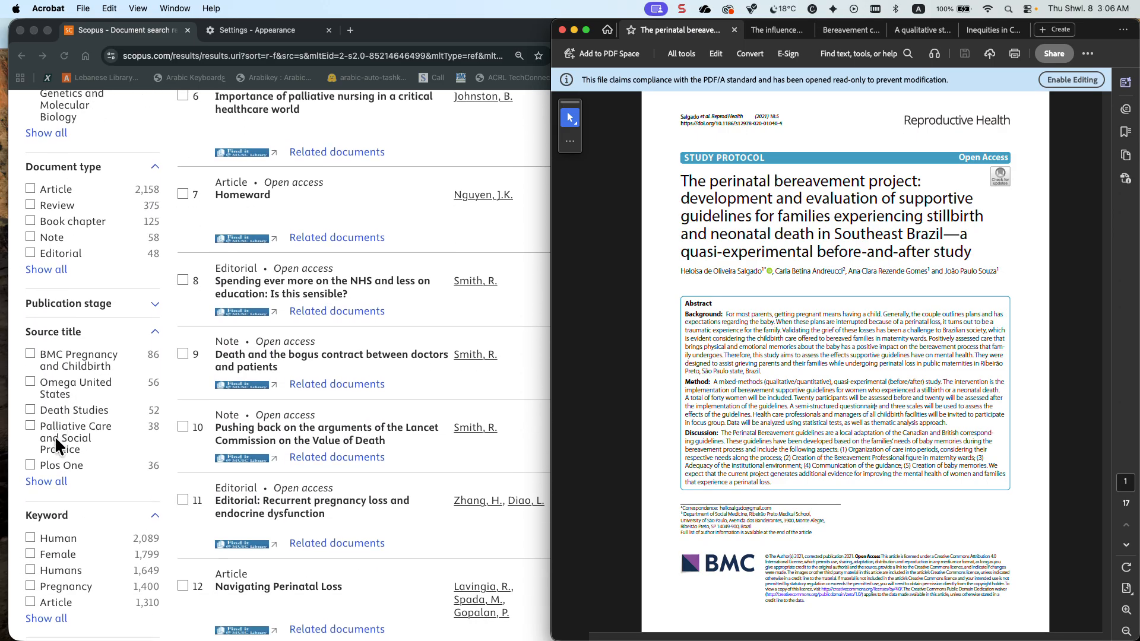
left_click(62, 476)
scroll(61, 484, "down", 15)
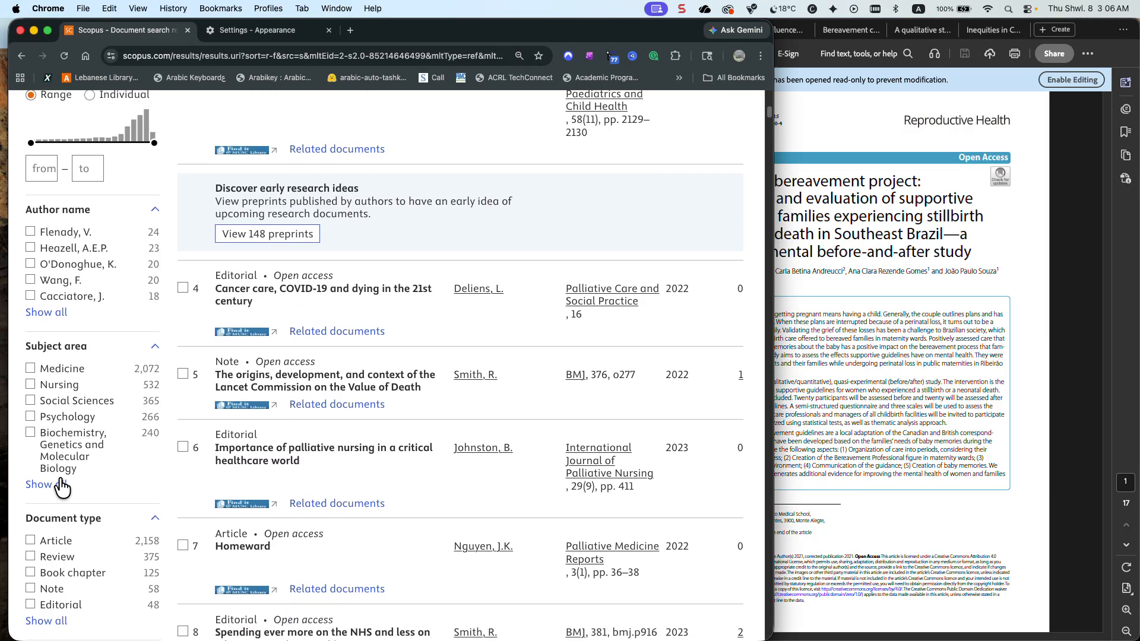
scroll(62, 484, "down", 4)
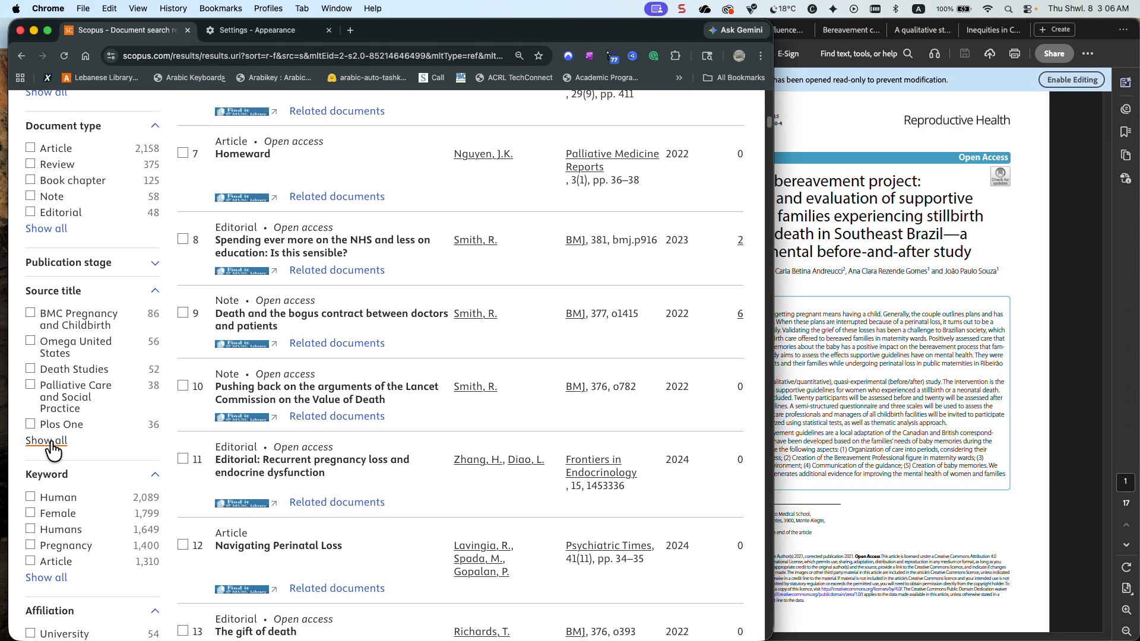
left_click(50, 442)
left_click(343, 178)
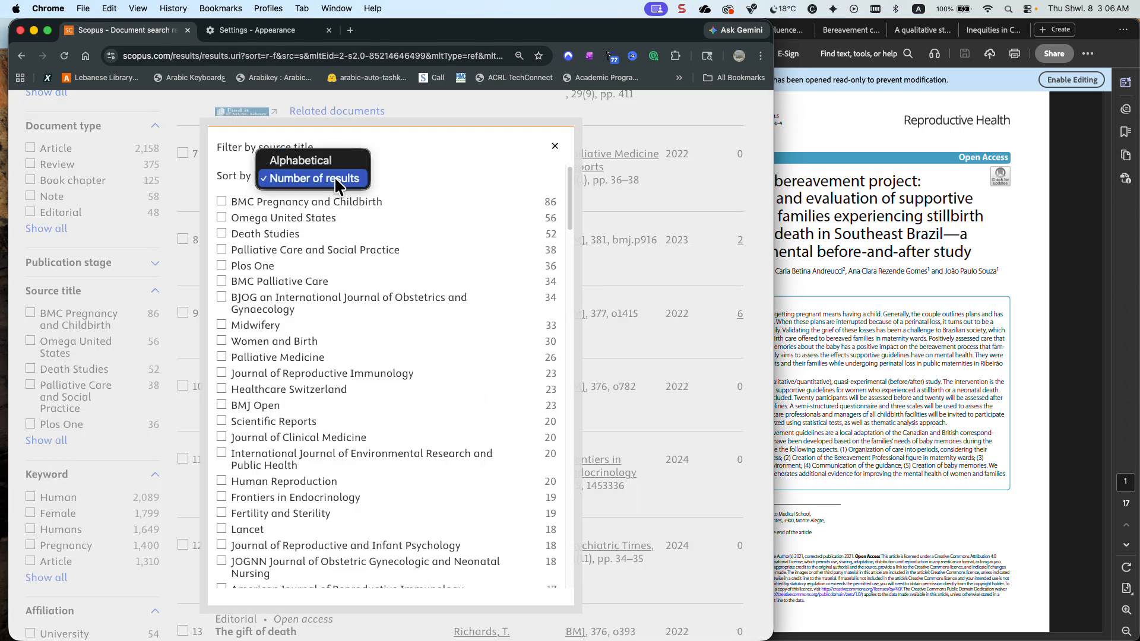
left_click(335, 165)
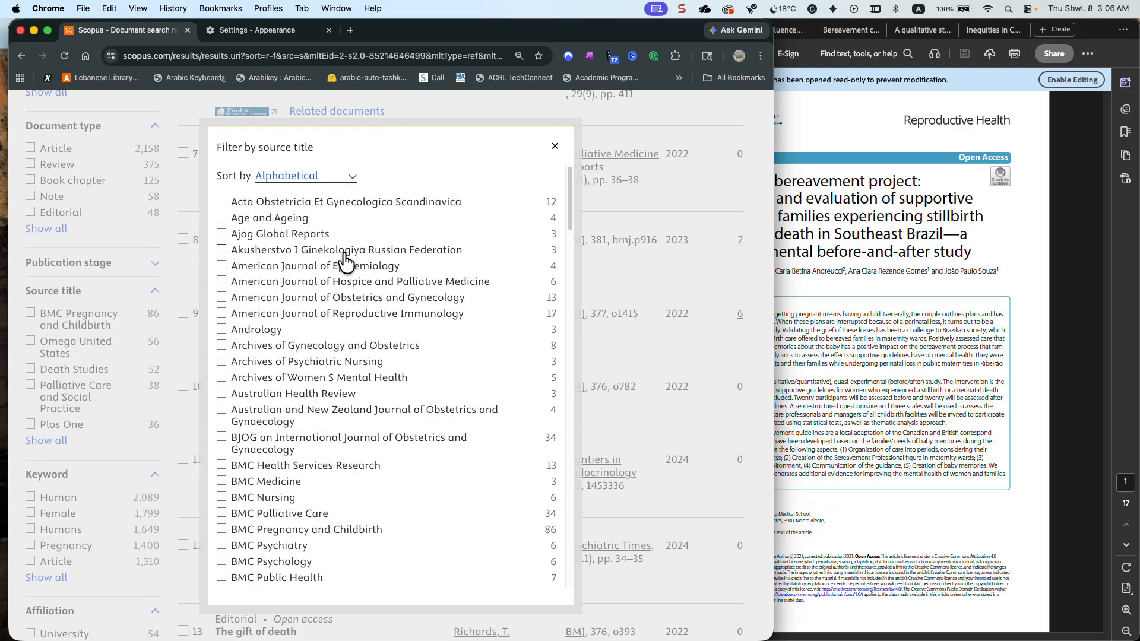
Limit the related documents to the source title Reproductive Health
scroll(339, 273, "down", 20)
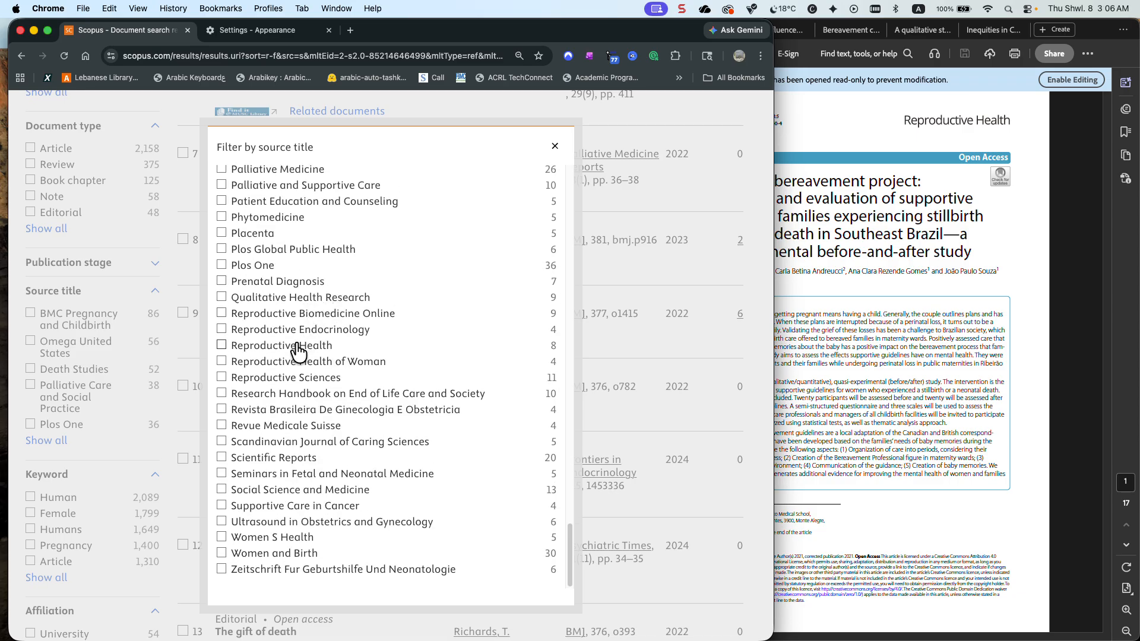
left_click(300, 349)
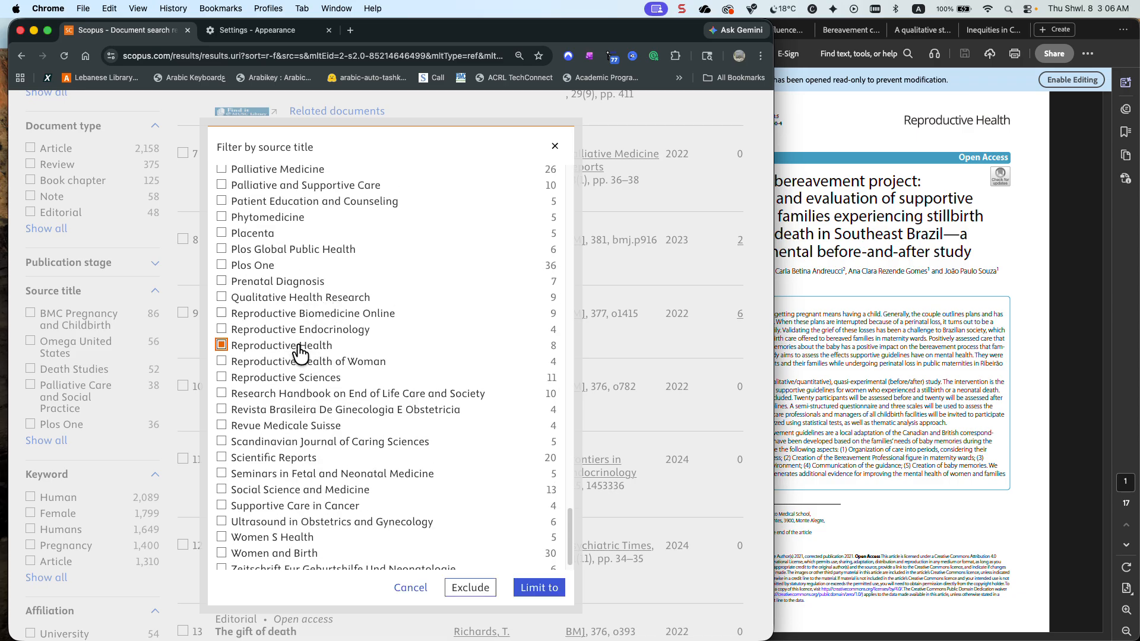
scroll(475, 534, "down", 1)
left_click(539, 588)
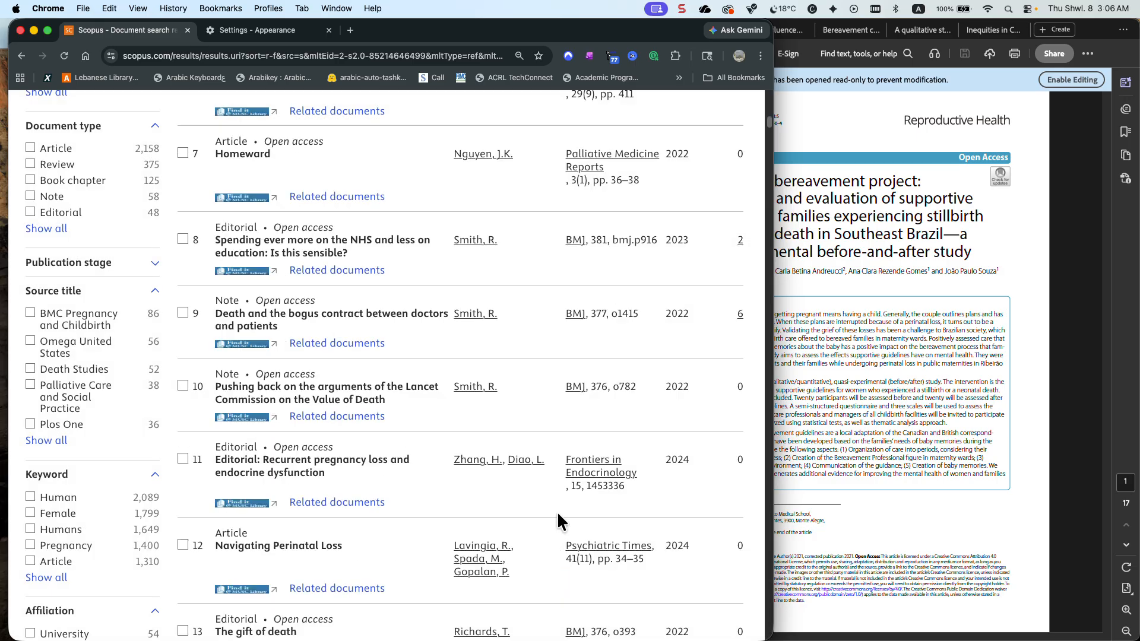
Look through the Reproductive Health results for the perinatal bereavement project article from Southeast Brazil
scroll(454, 452, "up", 5)
scroll(451, 440, "up", 1)
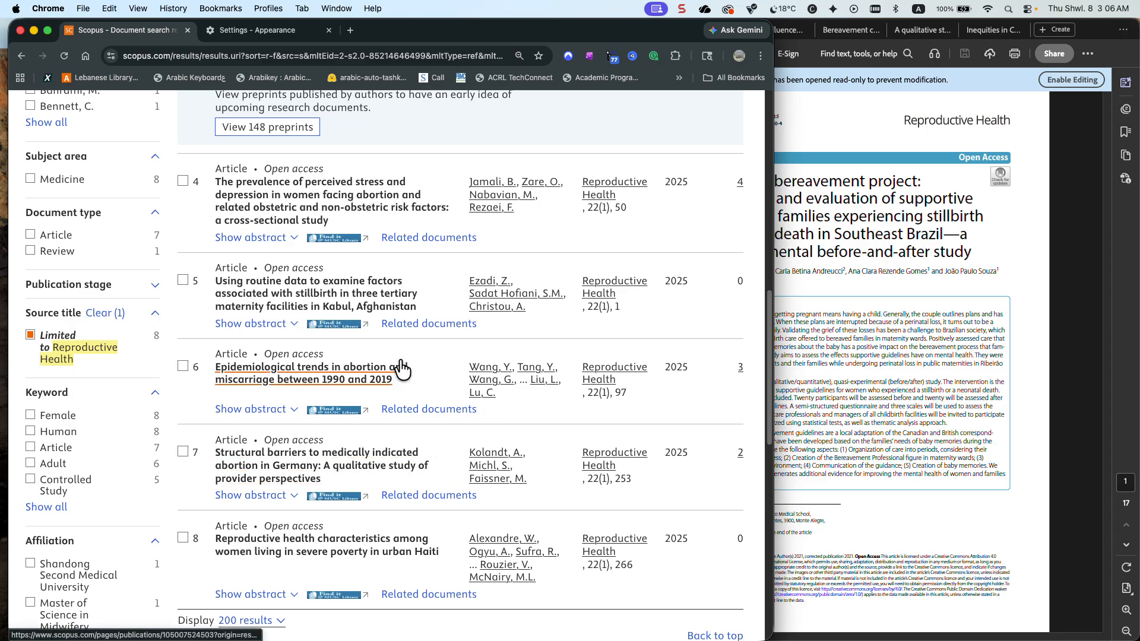
scroll(398, 369, "up", 3)
scroll(402, 370, "up", 7)
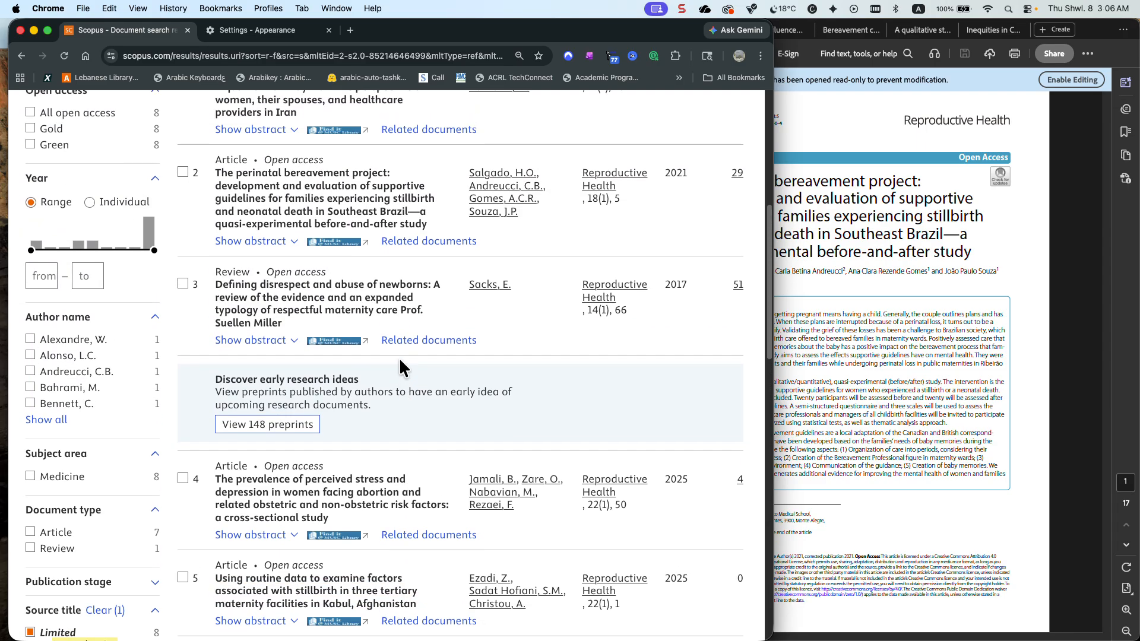
scroll(332, 196, "up", 3)
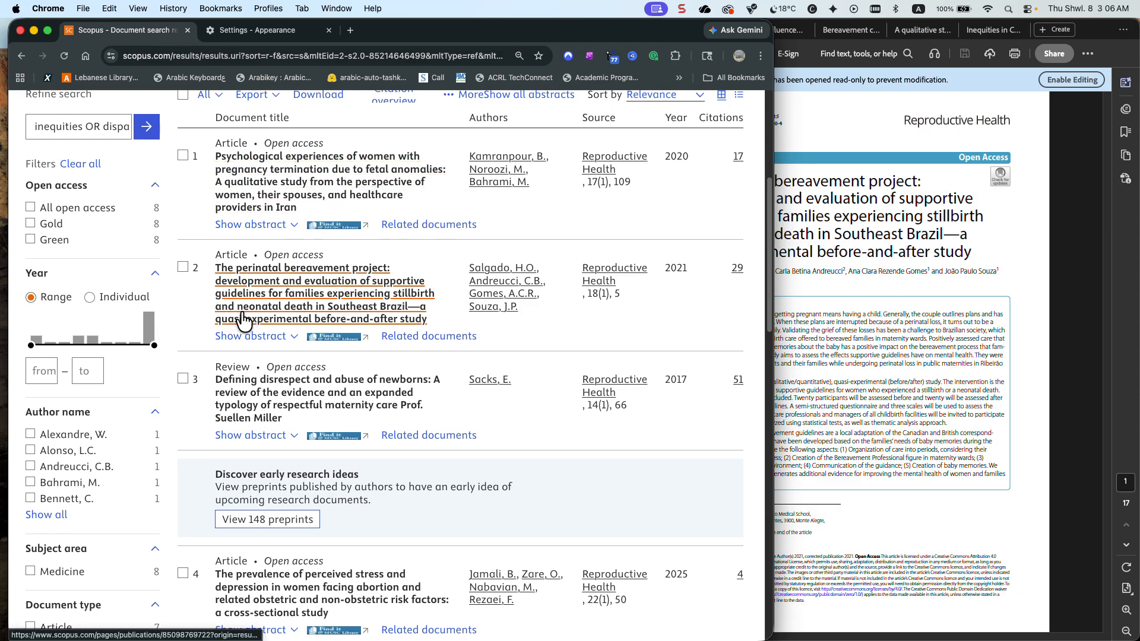
Clear the Reproductive Health source filter and bring up the PDF on culture, spirituality and maternal grief in Acrobat
scroll(133, 485, "down", 3)
scroll(127, 481, "down", 9)
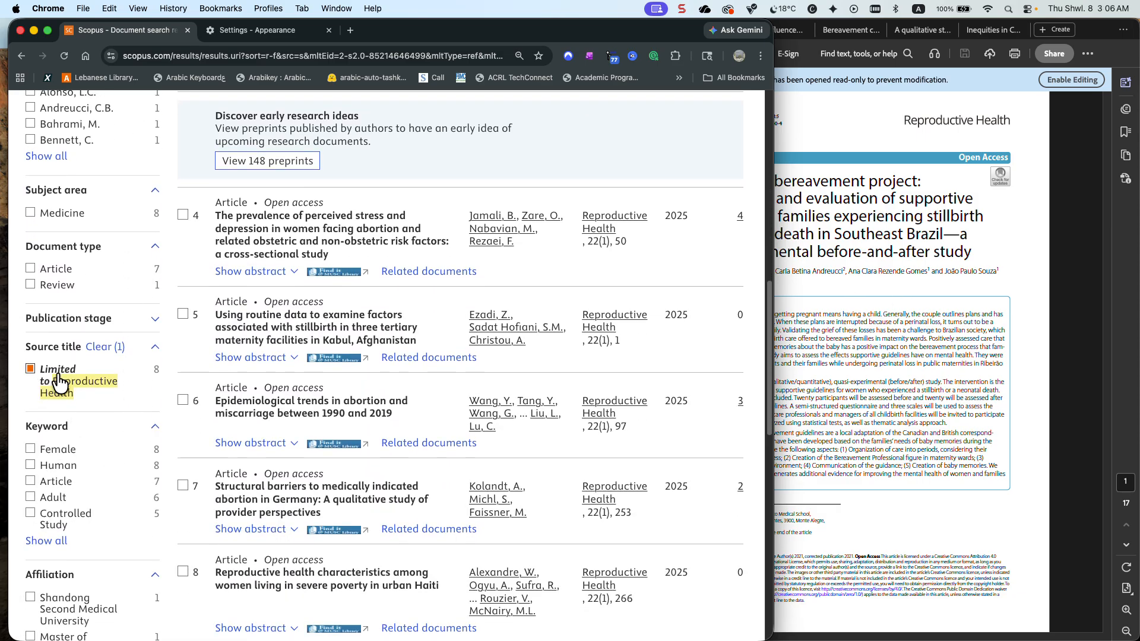
left_click(106, 347)
left_click(777, 435)
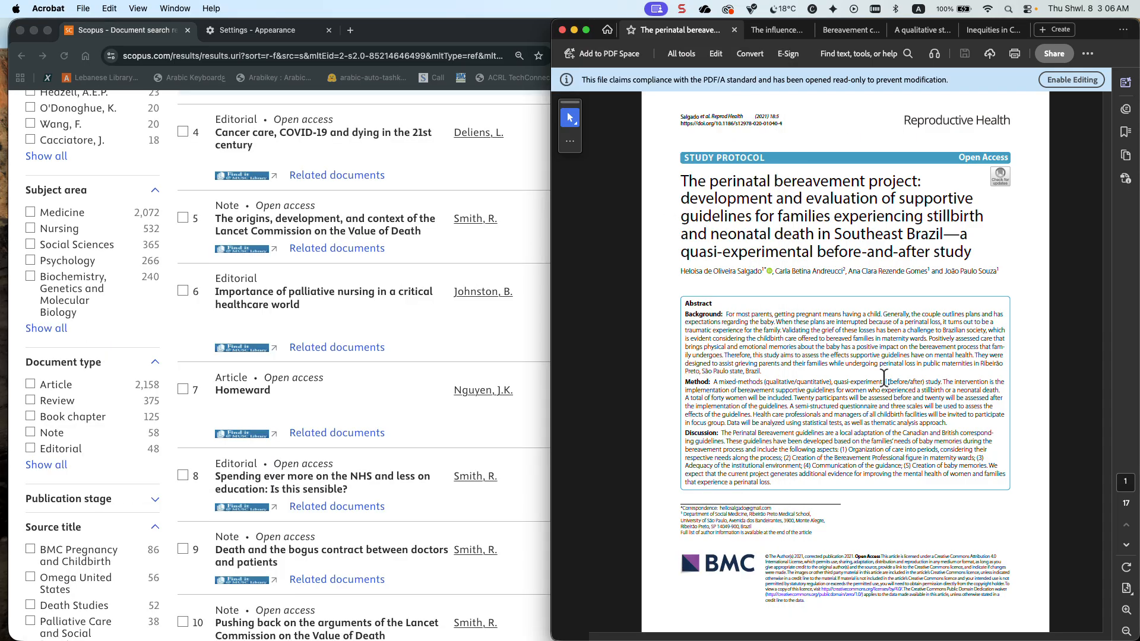
left_click(772, 30)
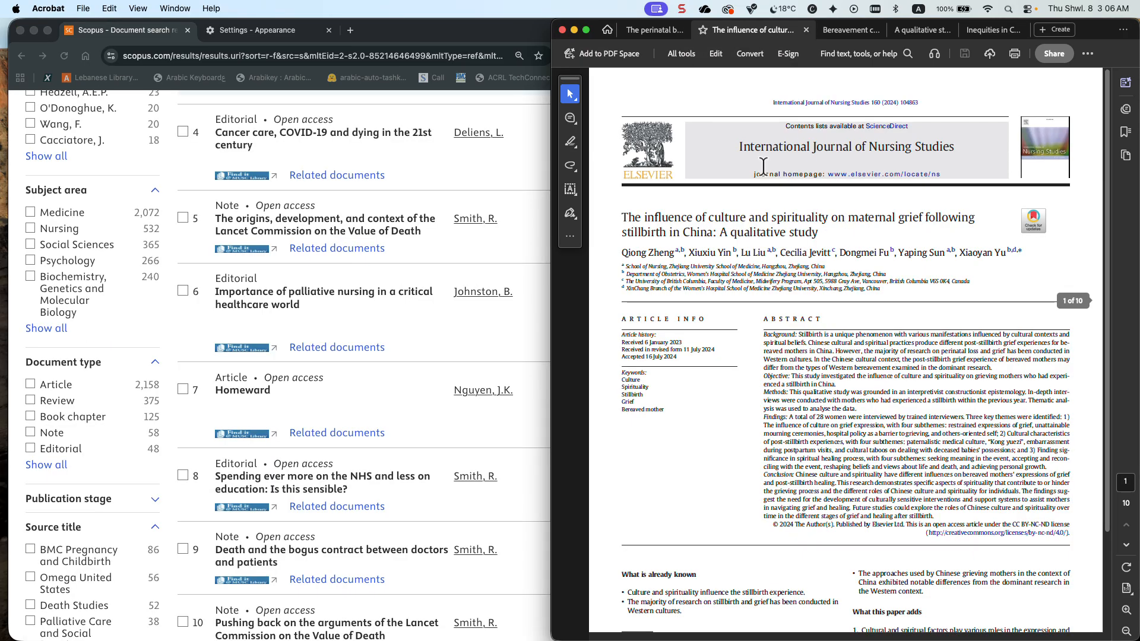
Go back to Scopus in Chrome and reopen the complete source title list in alphabetical order
scroll(63, 418, "down", 10)
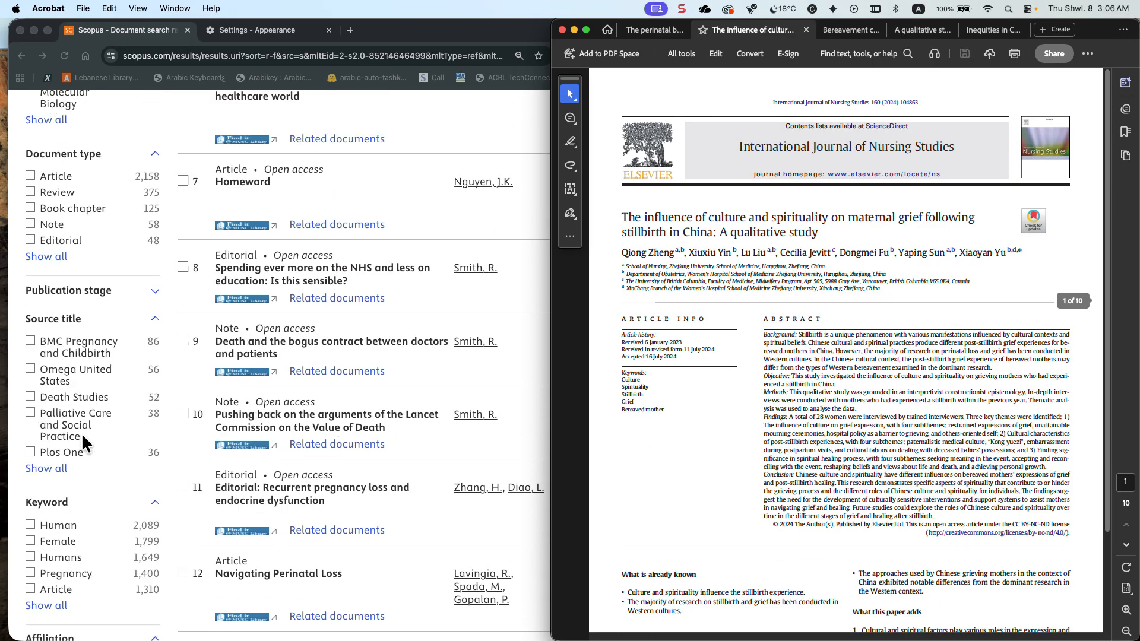
left_click(51, 384)
left_click(51, 384)
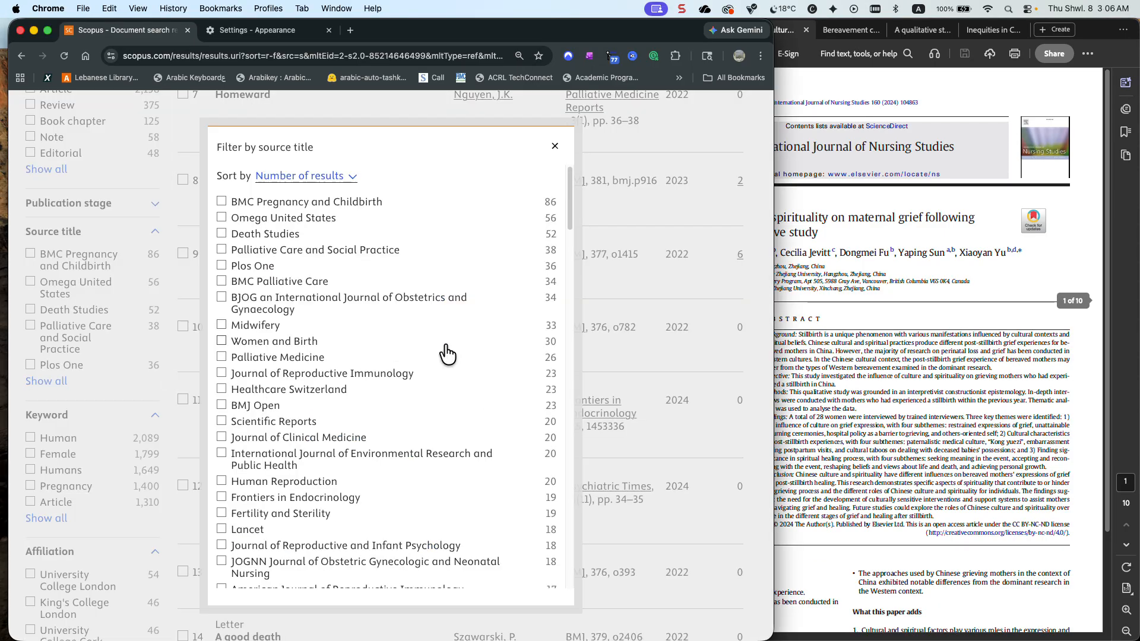
left_click(335, 181)
left_click(333, 161)
Limit the related documents to the source title International Journal of Nursing Studies
scroll(331, 241, "down", 10)
scroll(333, 240, "down", 10)
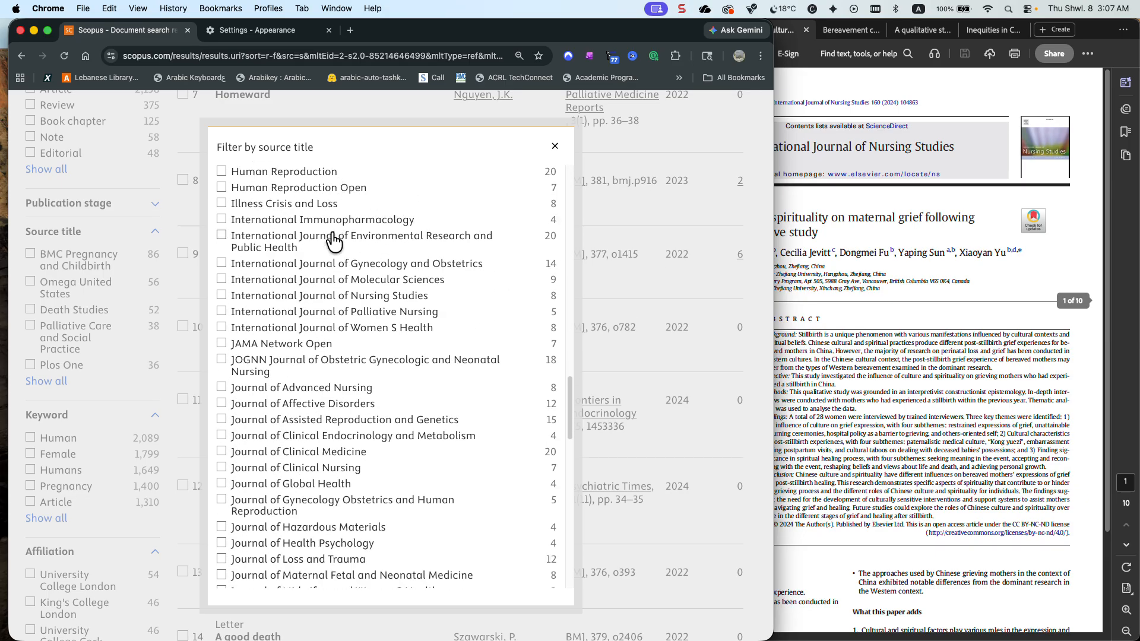
left_click(374, 298)
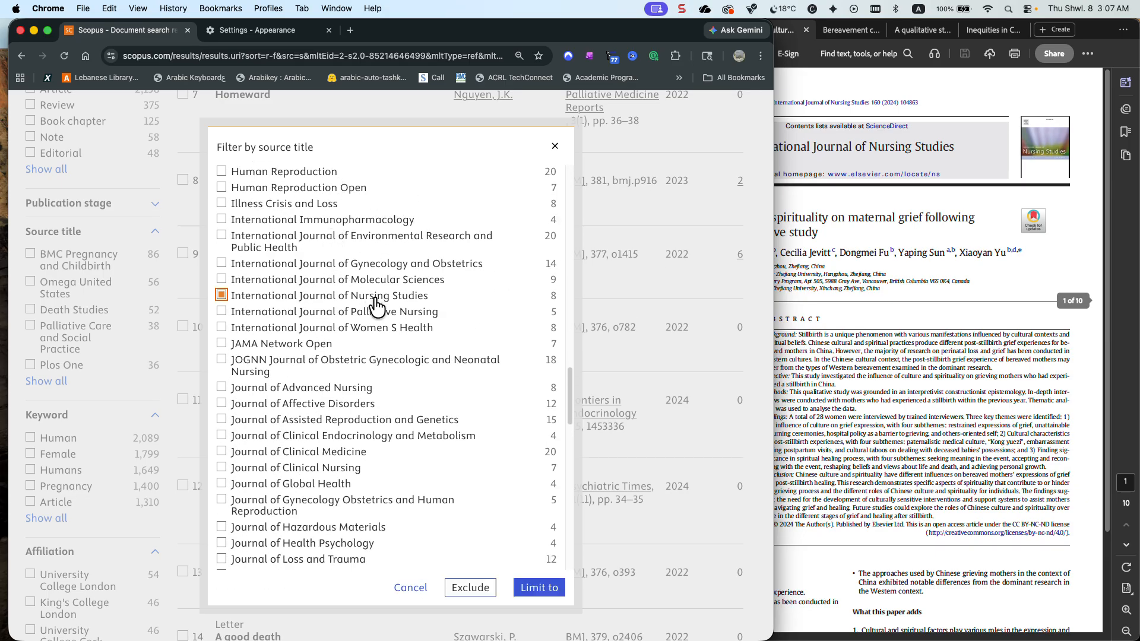
left_click(534, 587)
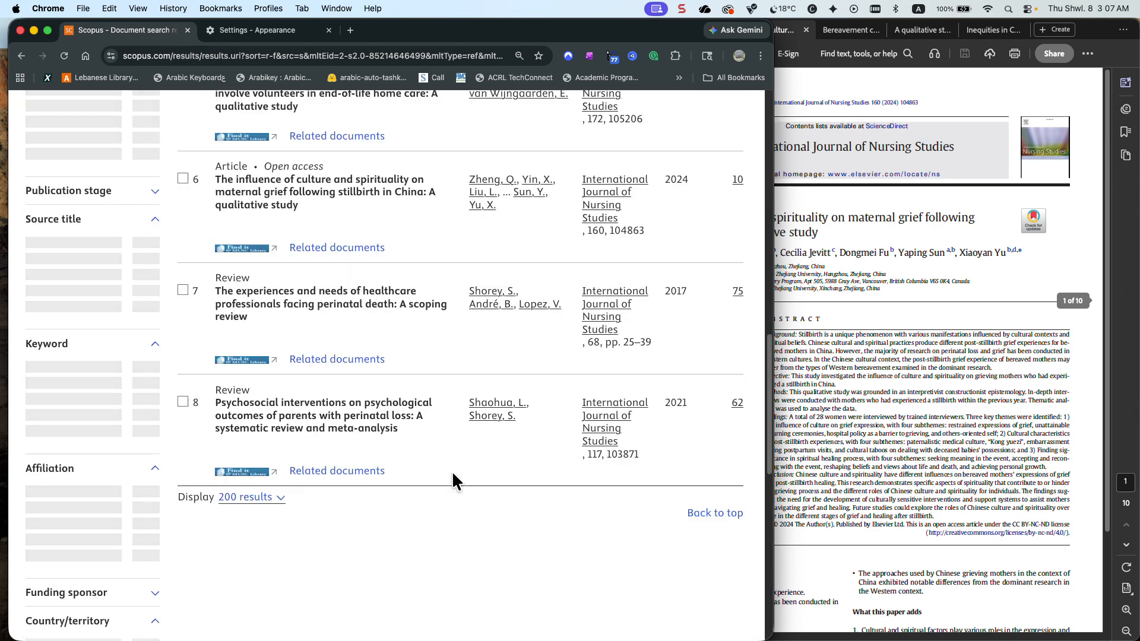
Check the nursing journal results for the culture and spirituality study, and open the bereavement care guidelines scoping review PDF in Acrobat
scroll(453, 475, "down", 5)
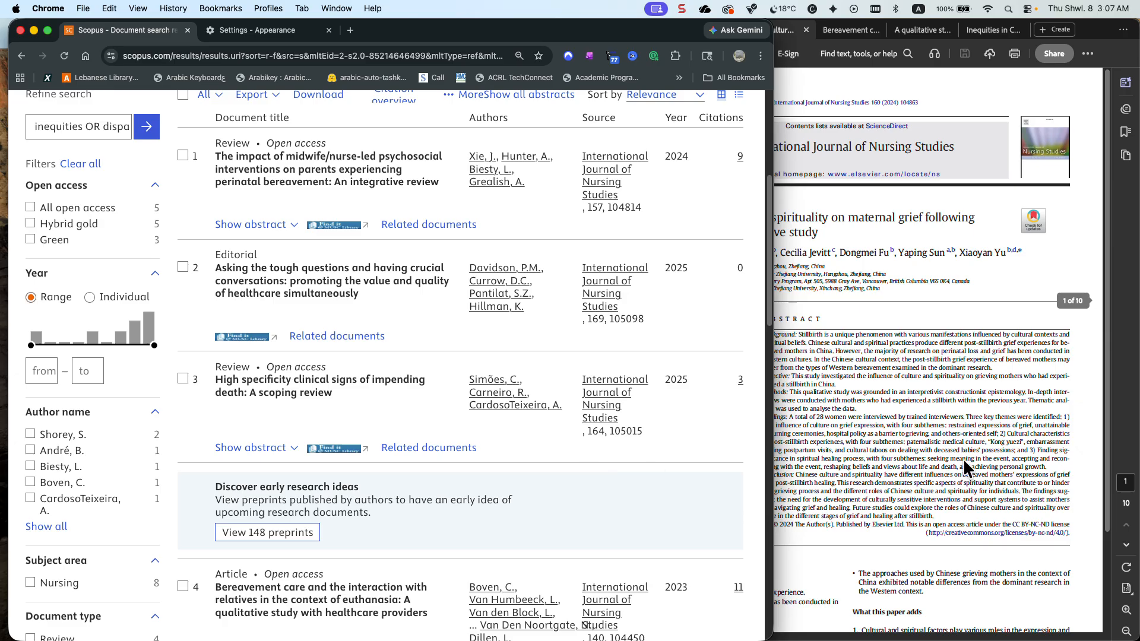
left_click(962, 460)
scroll(428, 425, "down", 4)
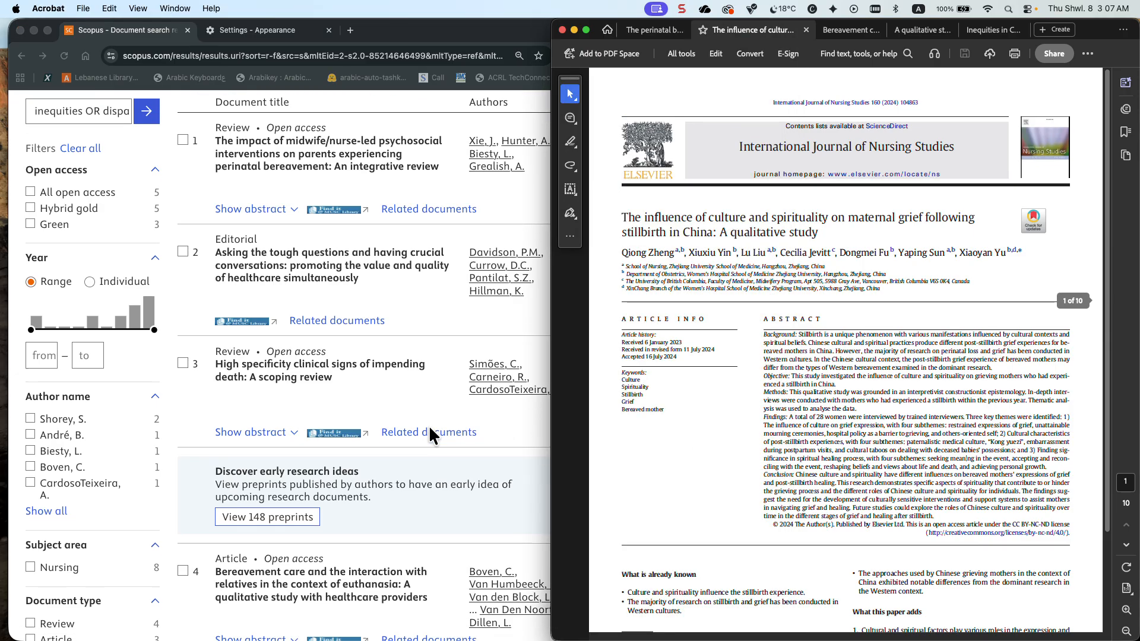
scroll(428, 425, "down", 4)
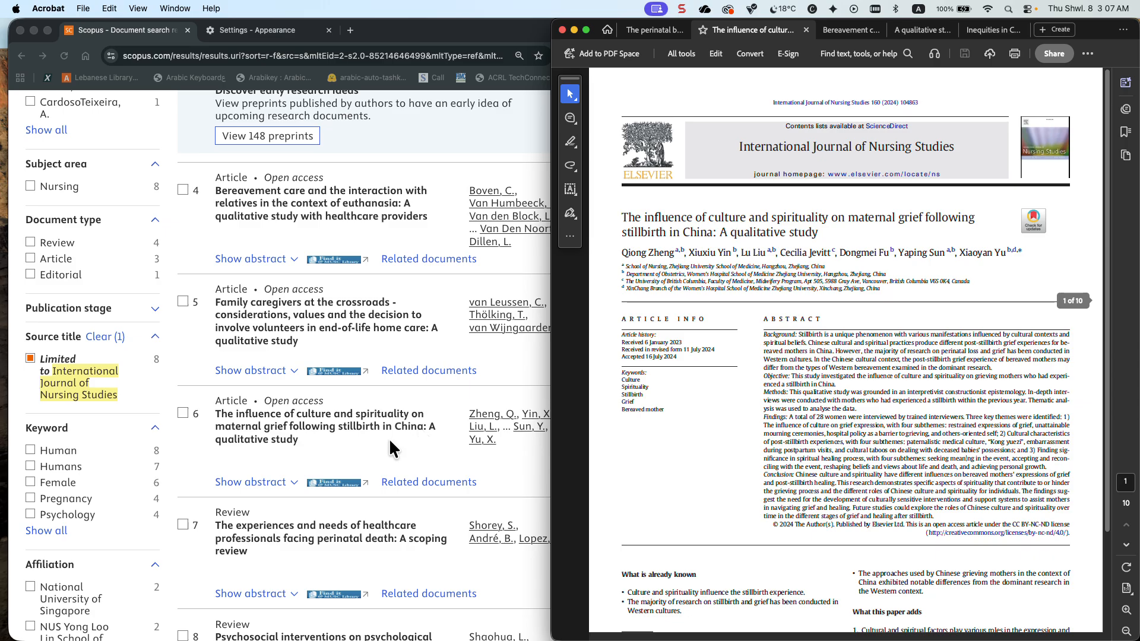
left_click(840, 31)
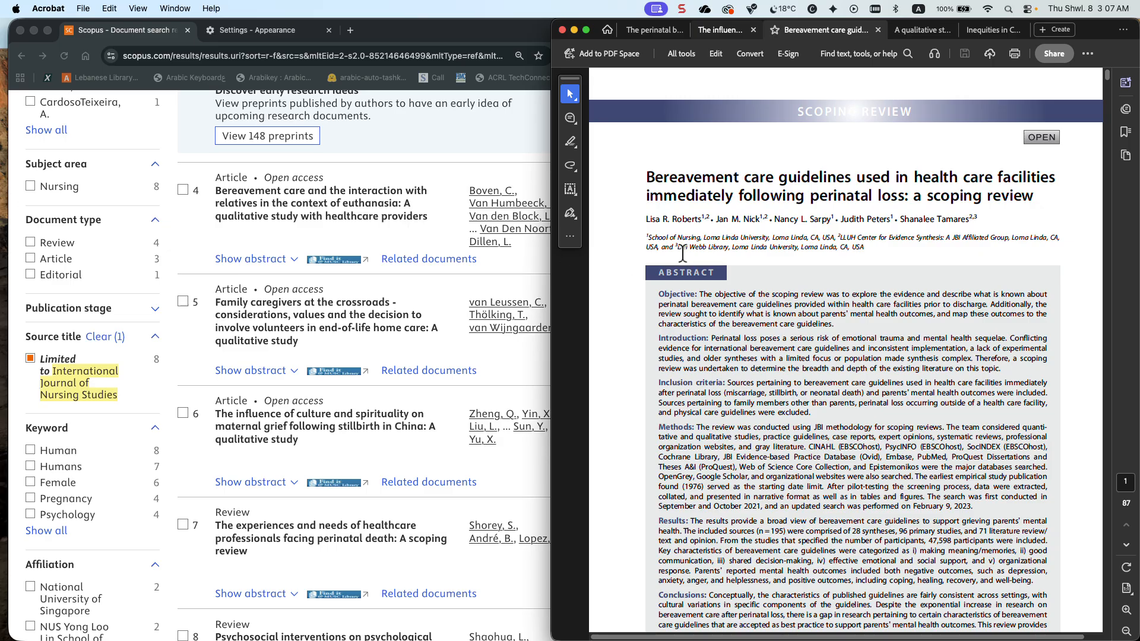
Clear the International Journal of Nursing Studies filter in Chrome and list all source titles alphabetically
scroll(687, 252, "down", 10)
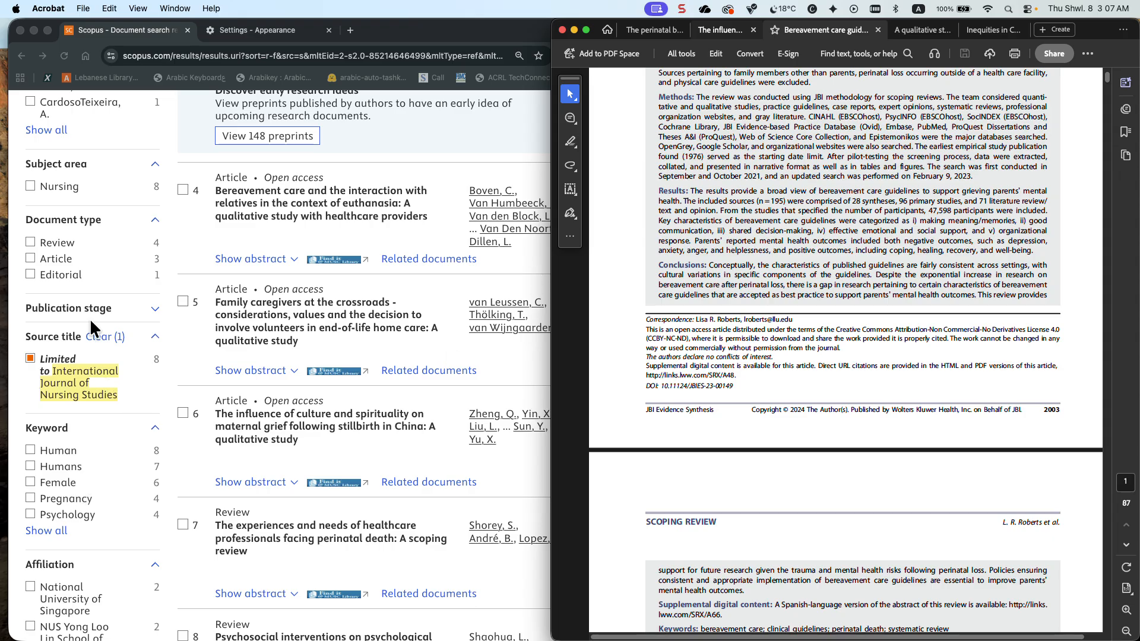
left_click(100, 334)
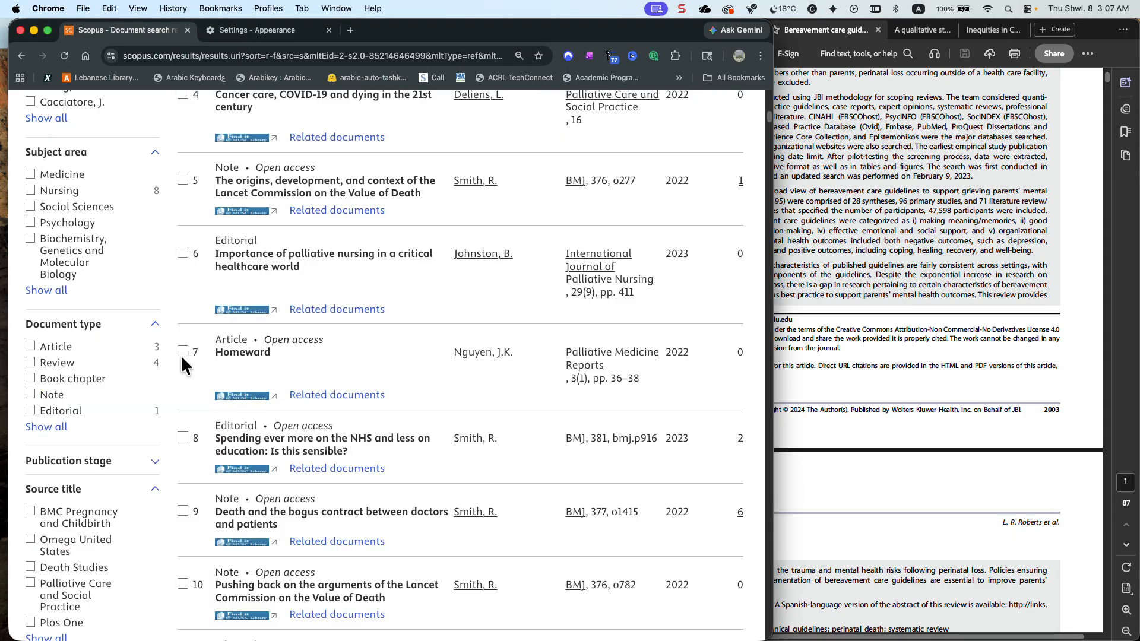
scroll(71, 458, "down", 4)
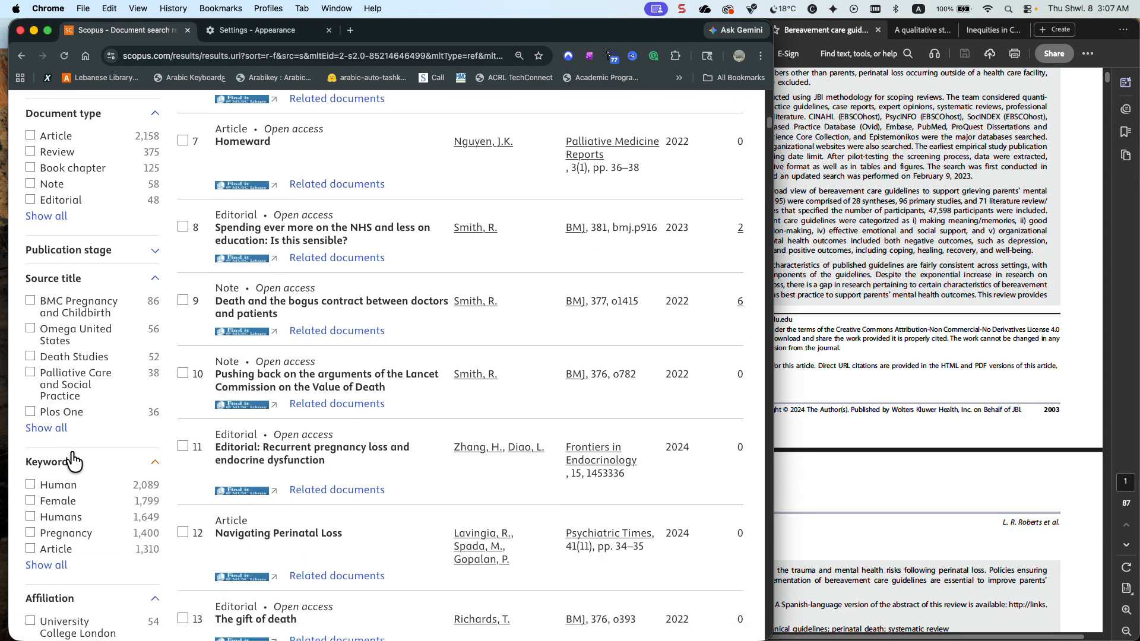
left_click(47, 429)
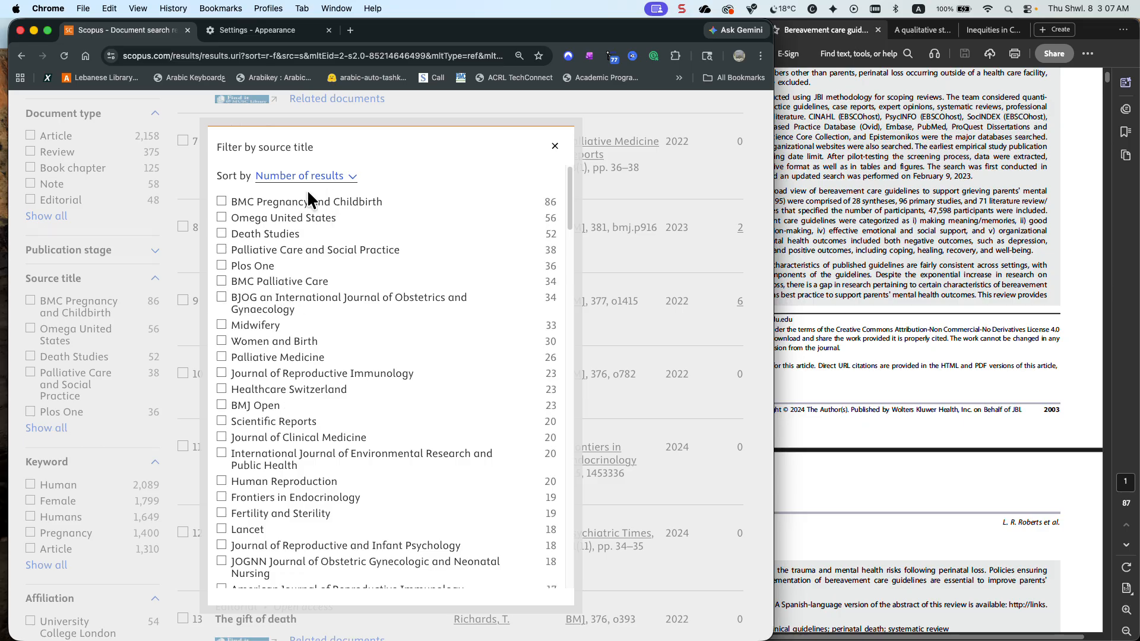
left_click(314, 176)
left_click(305, 158)
Look for JBI Evidence Synthesis in the source title list, check the journal name in the PDF, and close the list
scroll(317, 216, "down", 15)
scroll(317, 216, "down", 7)
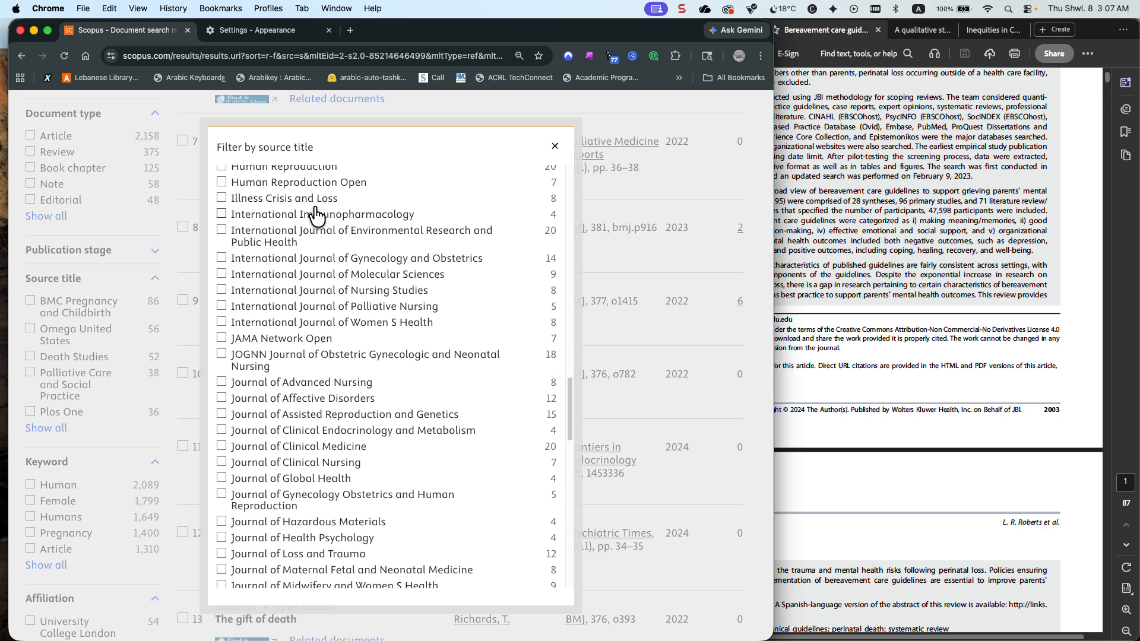
scroll(316, 216, "down", 8)
scroll(316, 216, "down", 3)
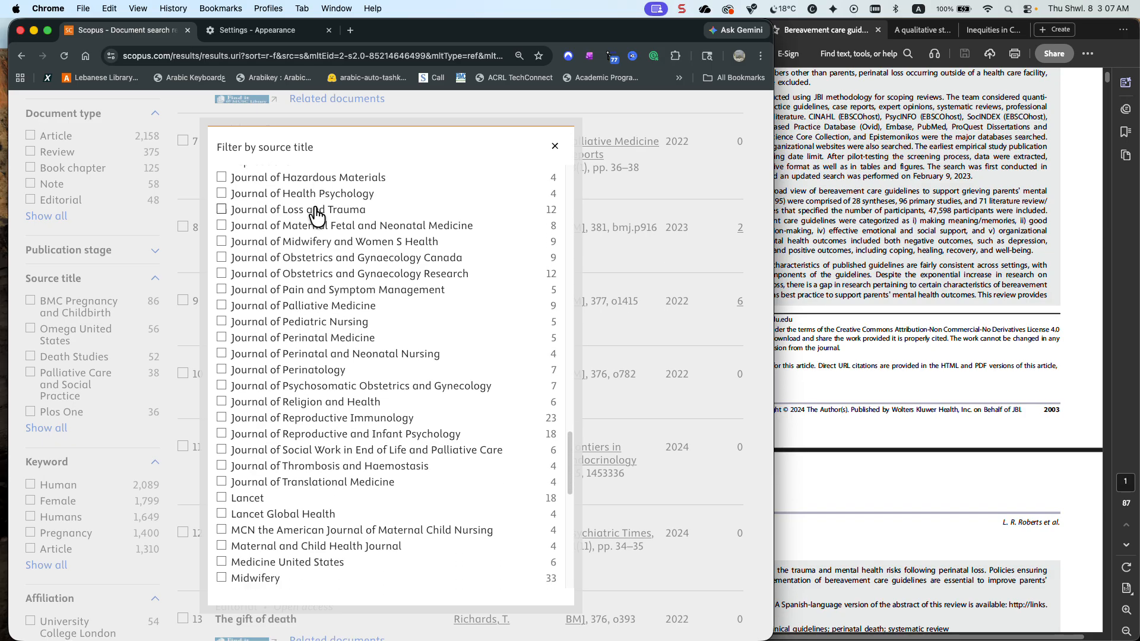
scroll(316, 216, "up", 4)
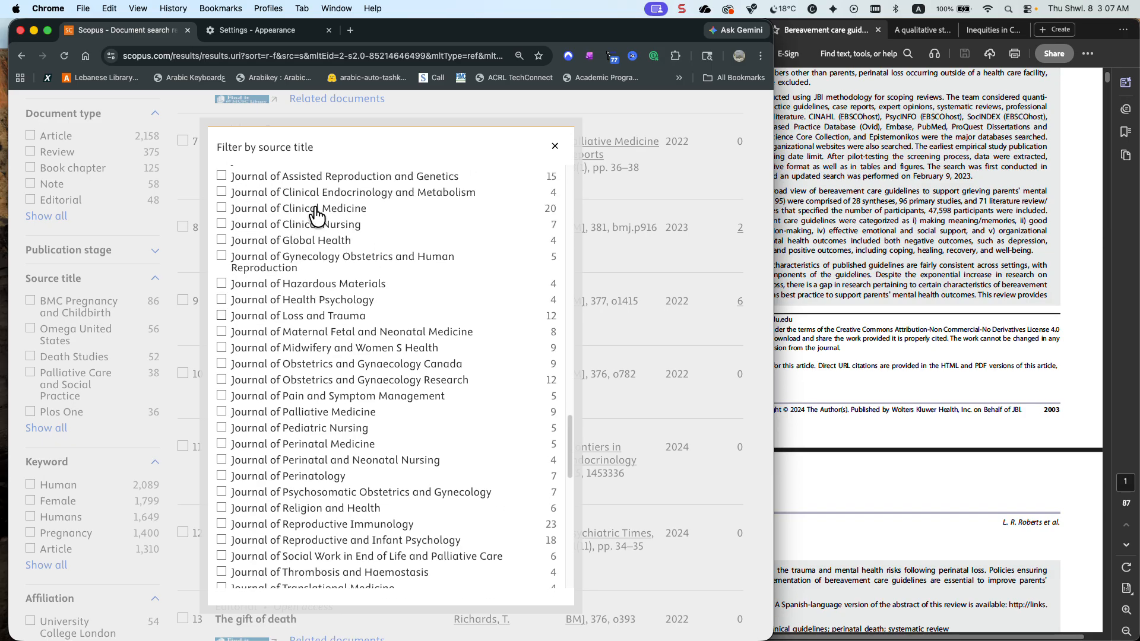
scroll(316, 216, "up", 3)
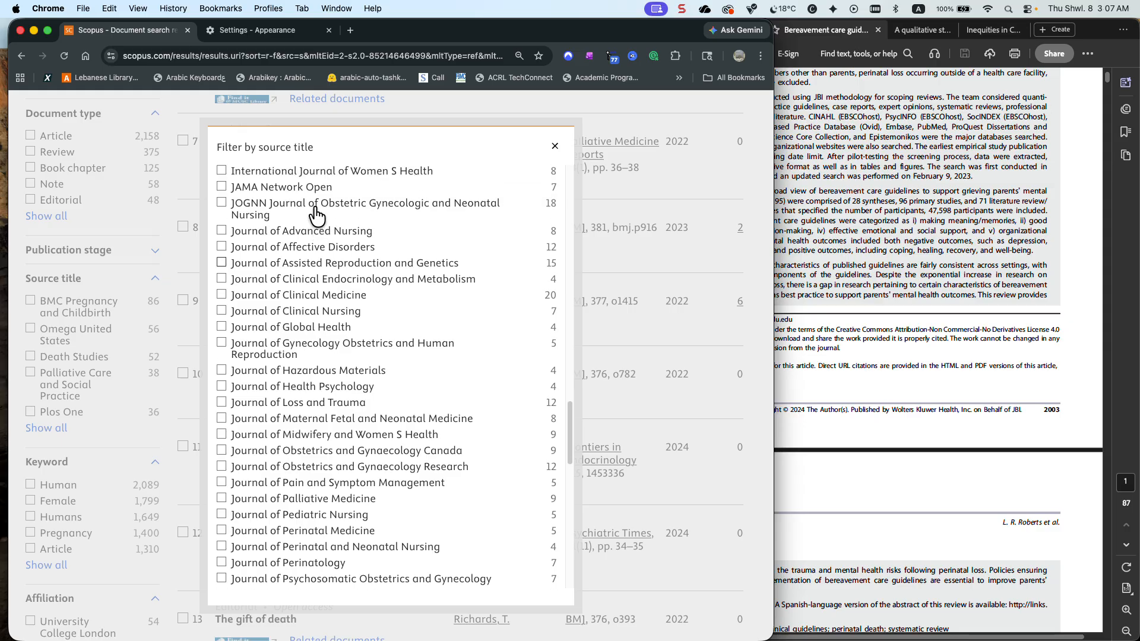
scroll(316, 216, "up", 2)
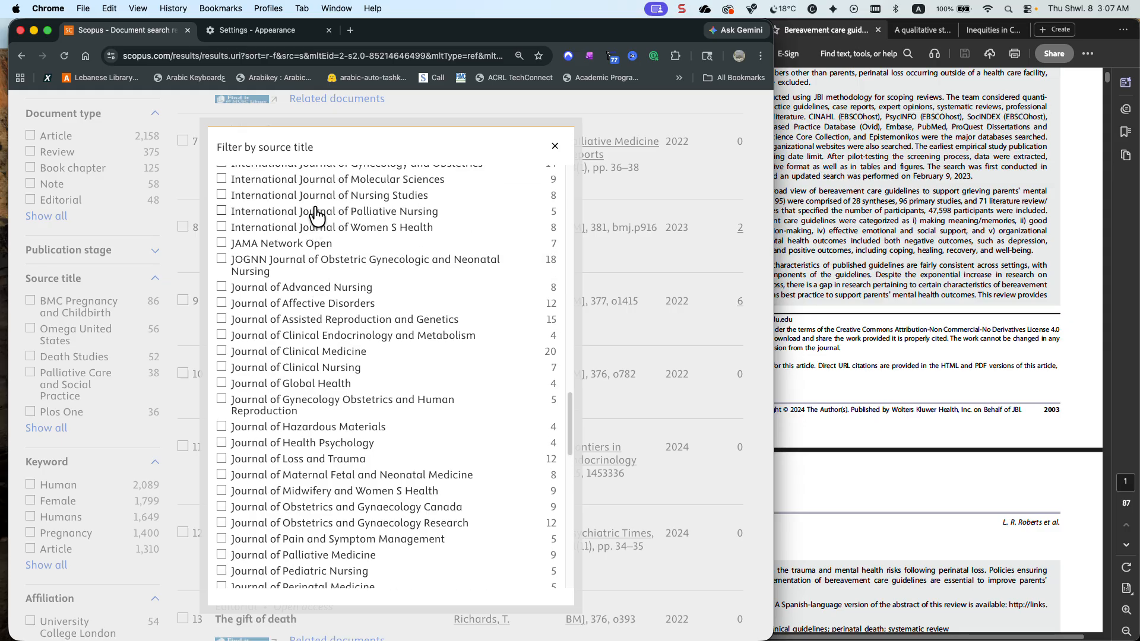
left_click(864, 312)
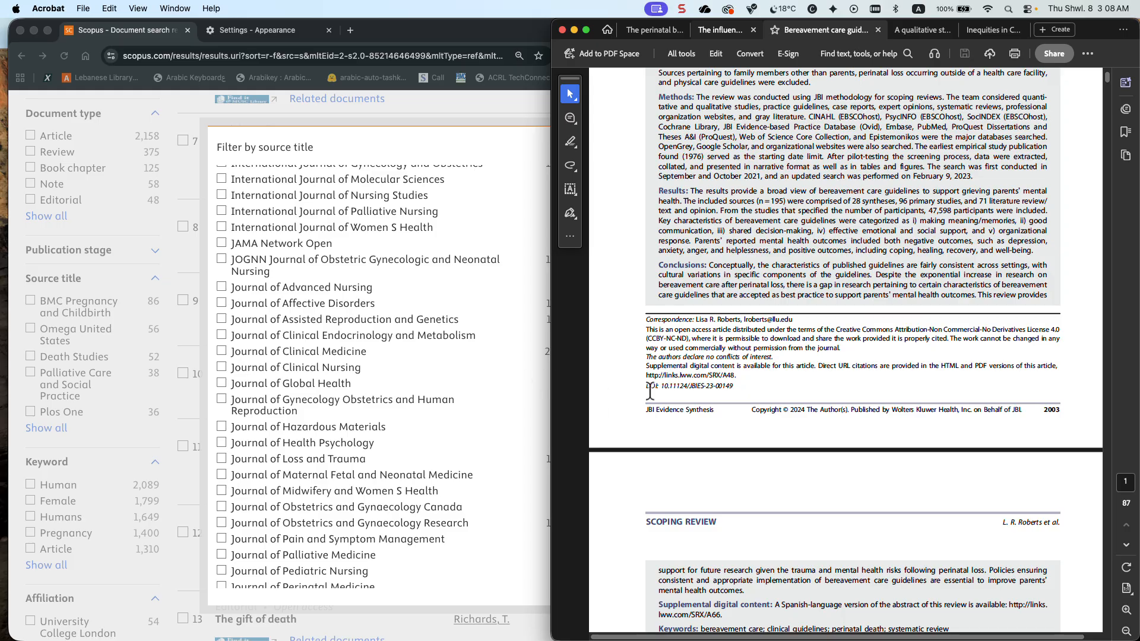
scroll(795, 396, "up", 6)
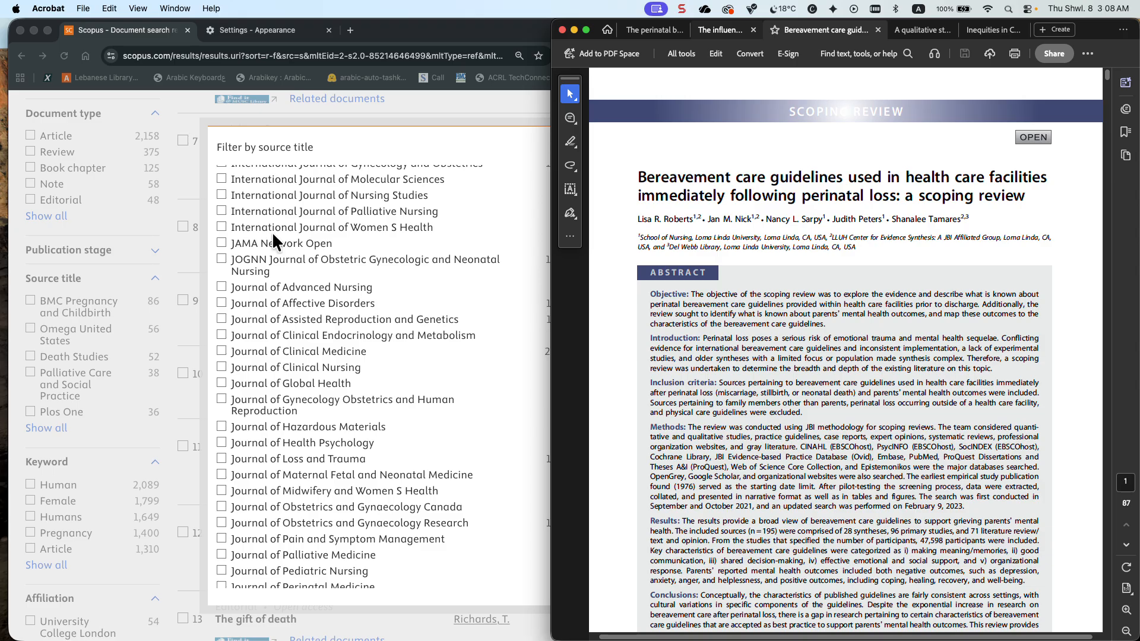
left_click(465, 157)
left_click(554, 146)
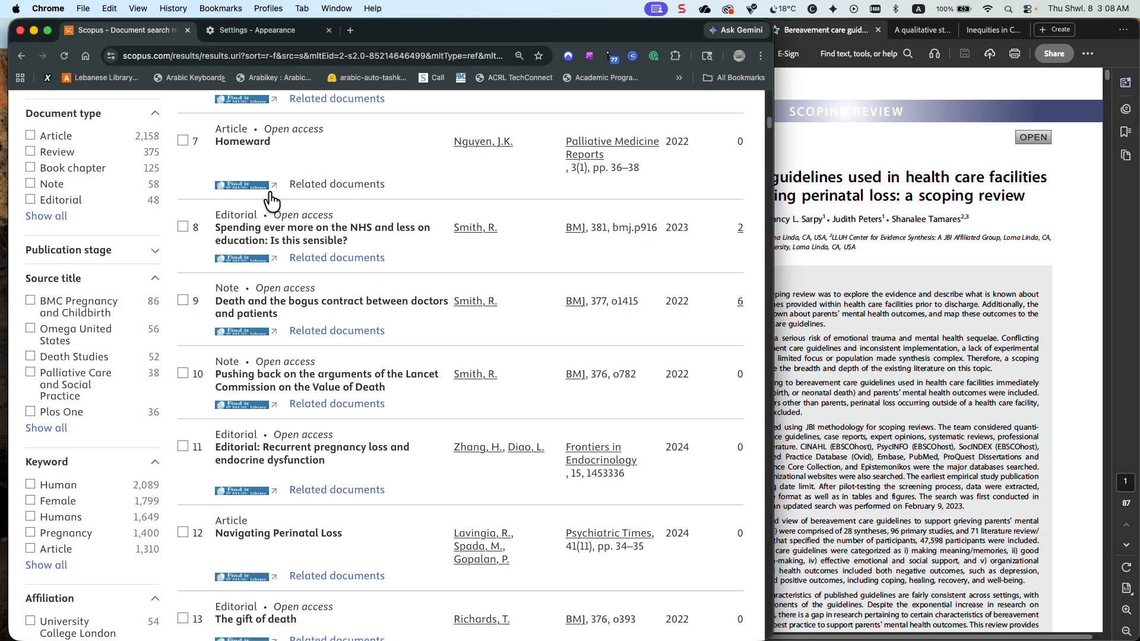
Open the complete author name list in alphabetical order and look for the scoping review's first author
scroll(123, 279, "up", 8)
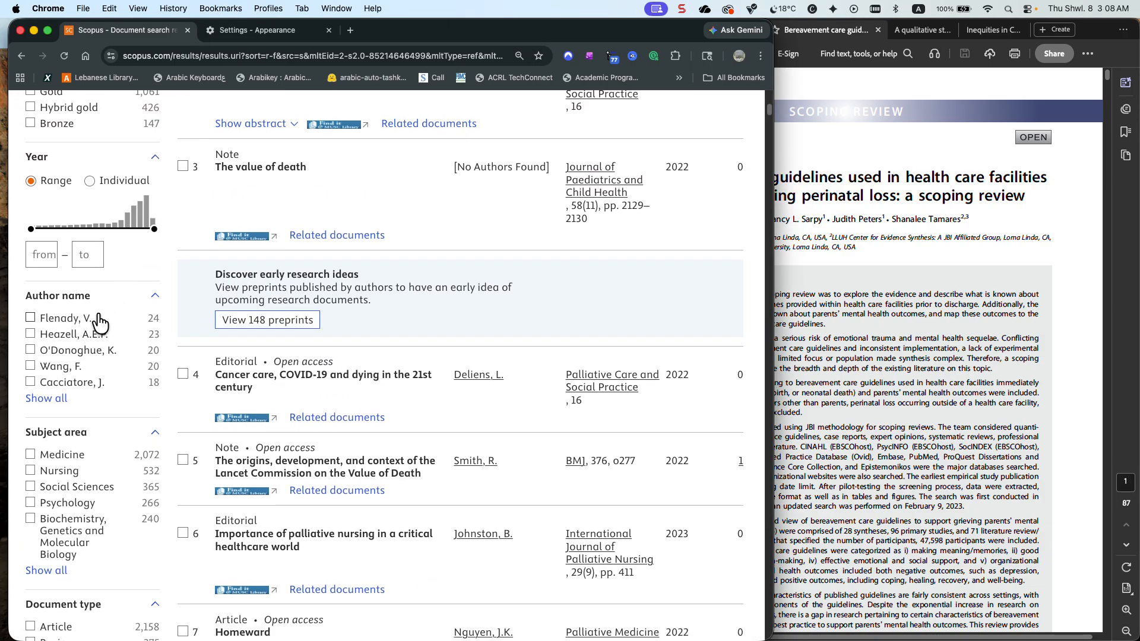
left_click(46, 398)
left_click(301, 177)
left_click(298, 158)
scroll(304, 222, "down", 3)
scroll(304, 226, "down", 20)
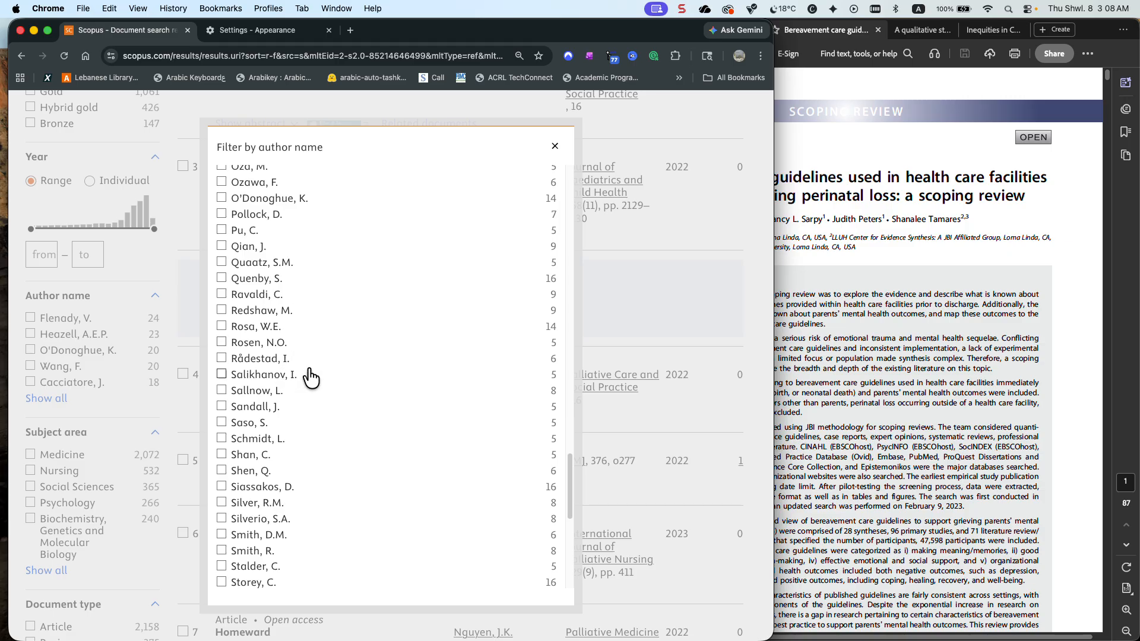
In Acrobat, copy the bereavement care guidelines review's title and view the qualitative study and pregnancy loss inequities PDFs
left_click(837, 376)
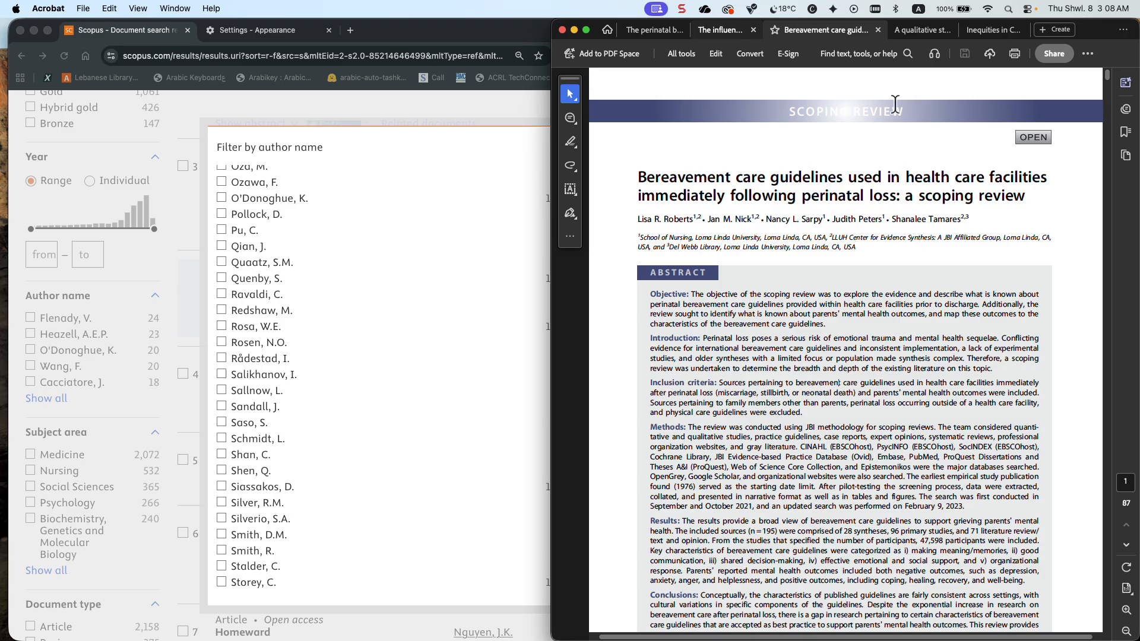
left_click_drag(1025, 191, 650, 181)
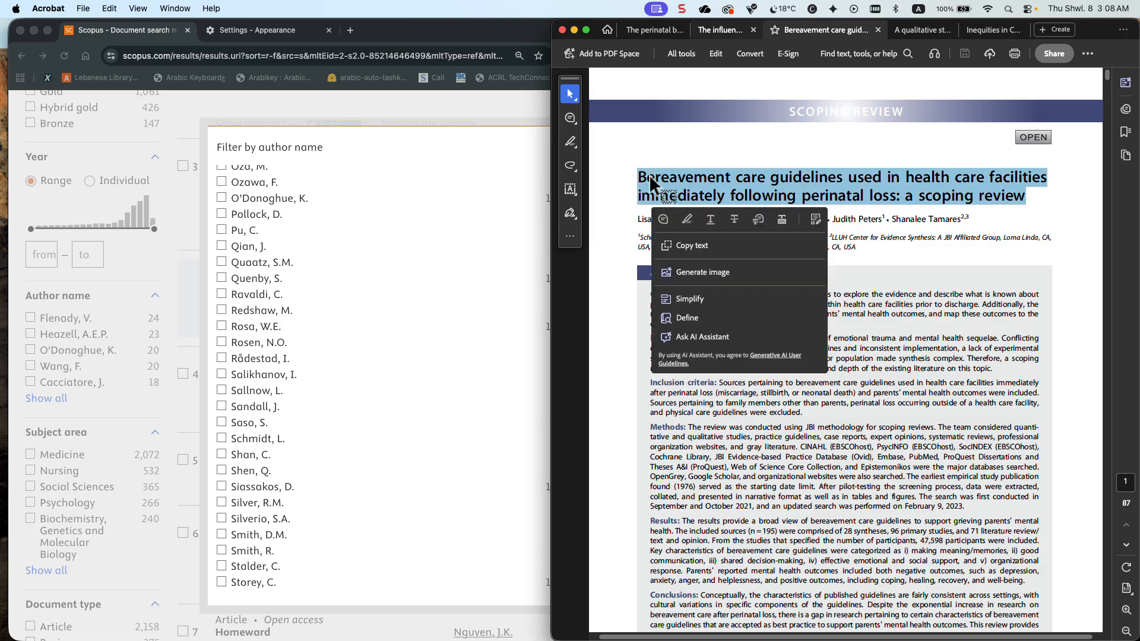
scroll(650, 181, "left", 1)
left_click(917, 27)
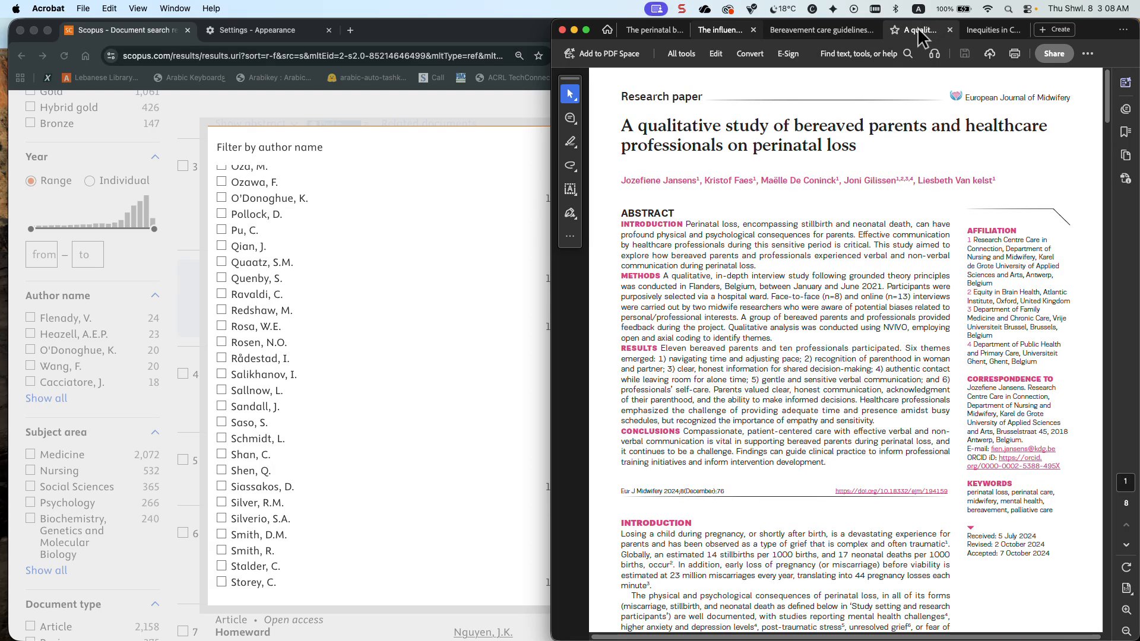
left_click(993, 30)
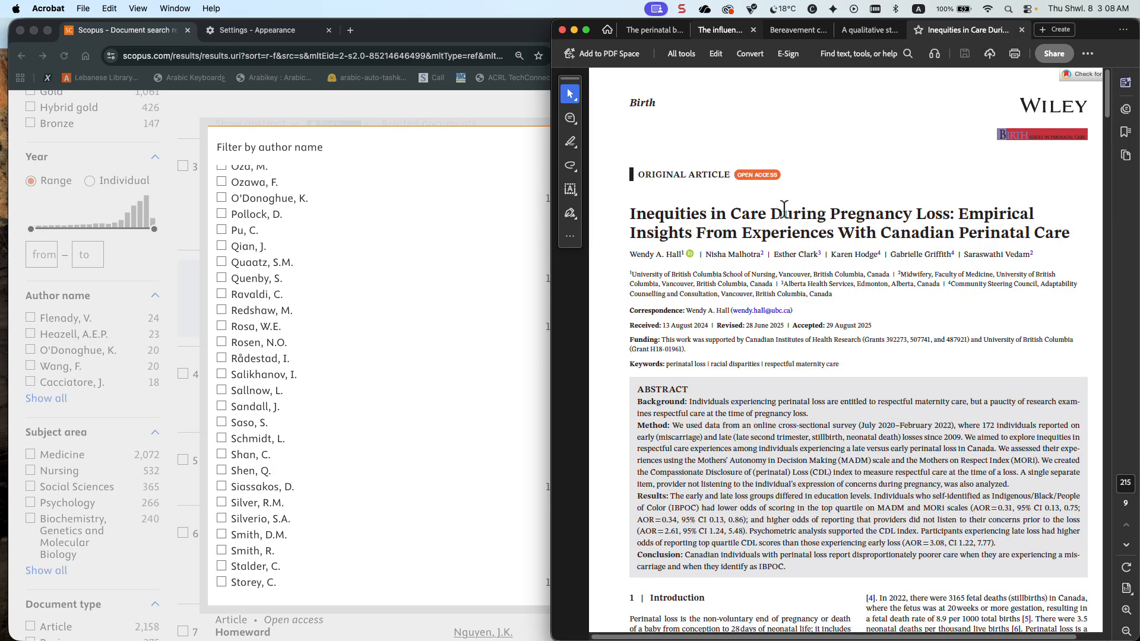
Close the author list in Chrome and enter the copied bereavement care guidelines title in a new article title search
left_click(499, 123)
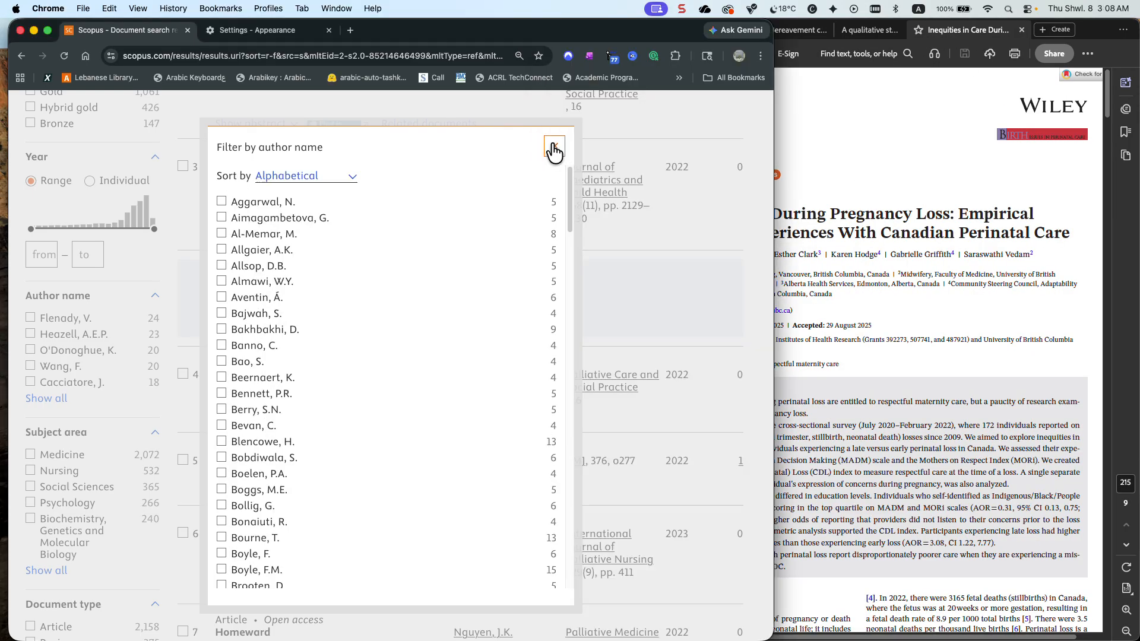
left_click(554, 150)
scroll(528, 184, "up", 10)
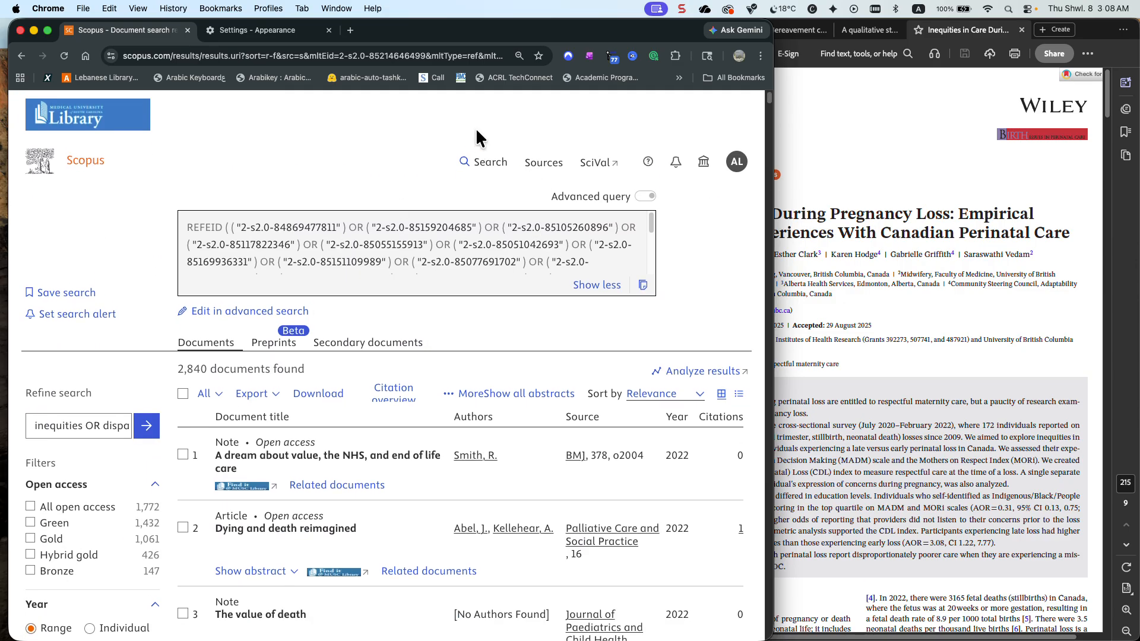
left_click(482, 165)
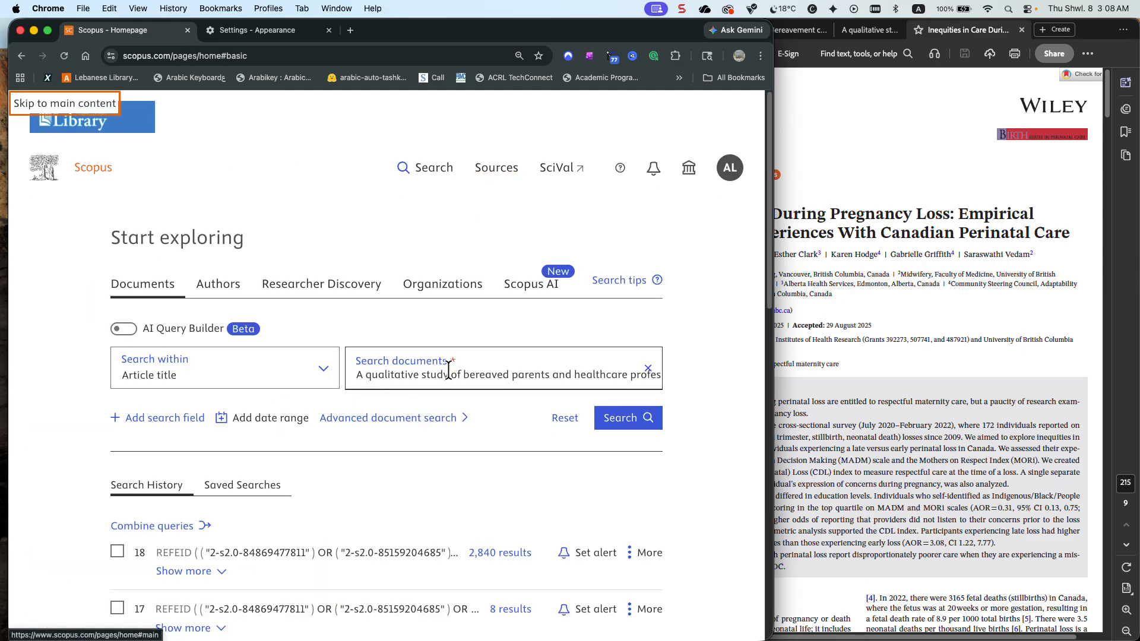
left_click(649, 374)
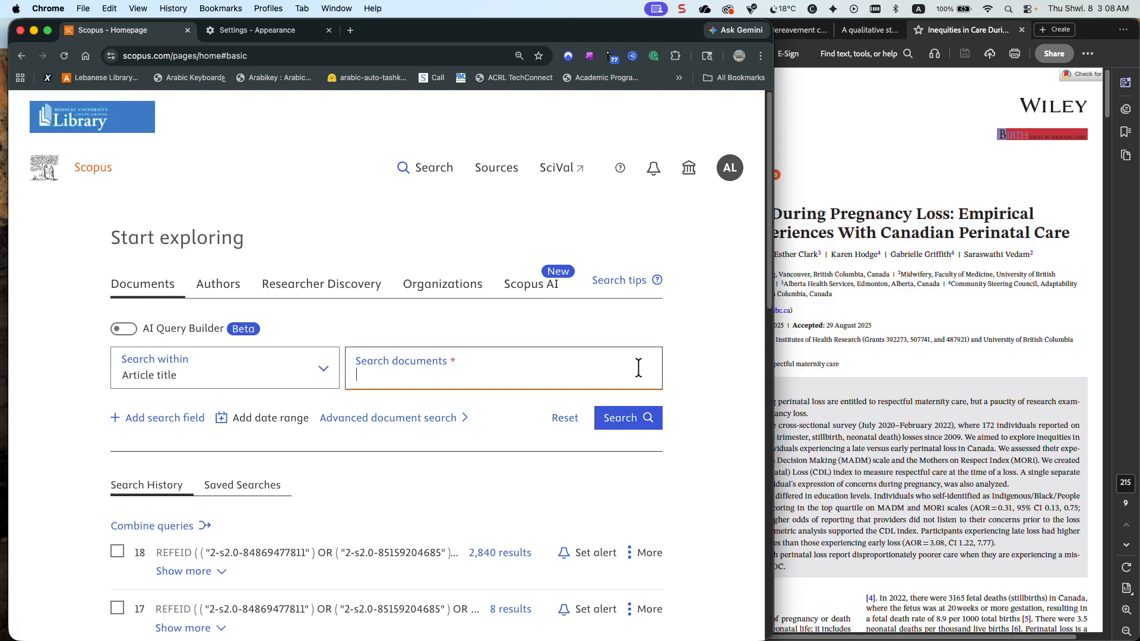
key("super+v")
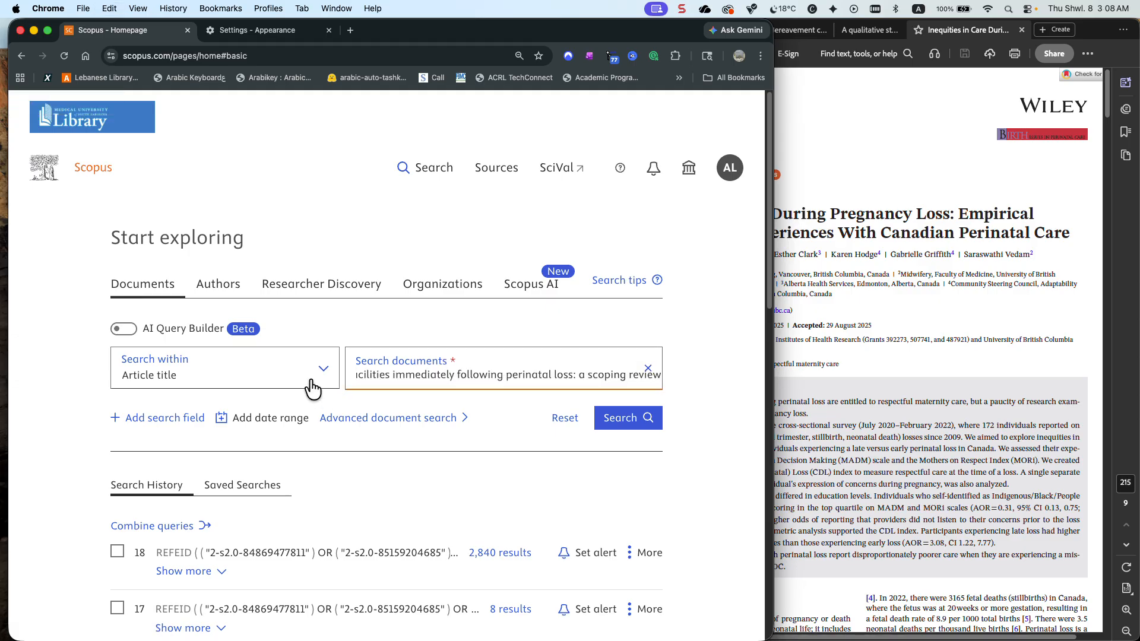
left_click(181, 418)
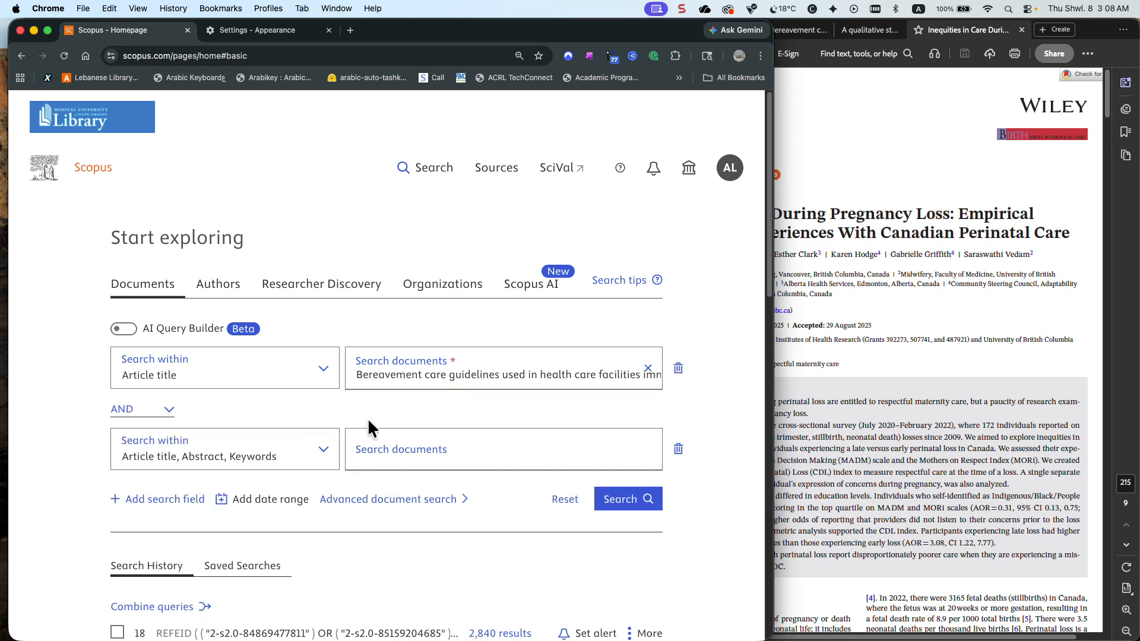
left_click(153, 416)
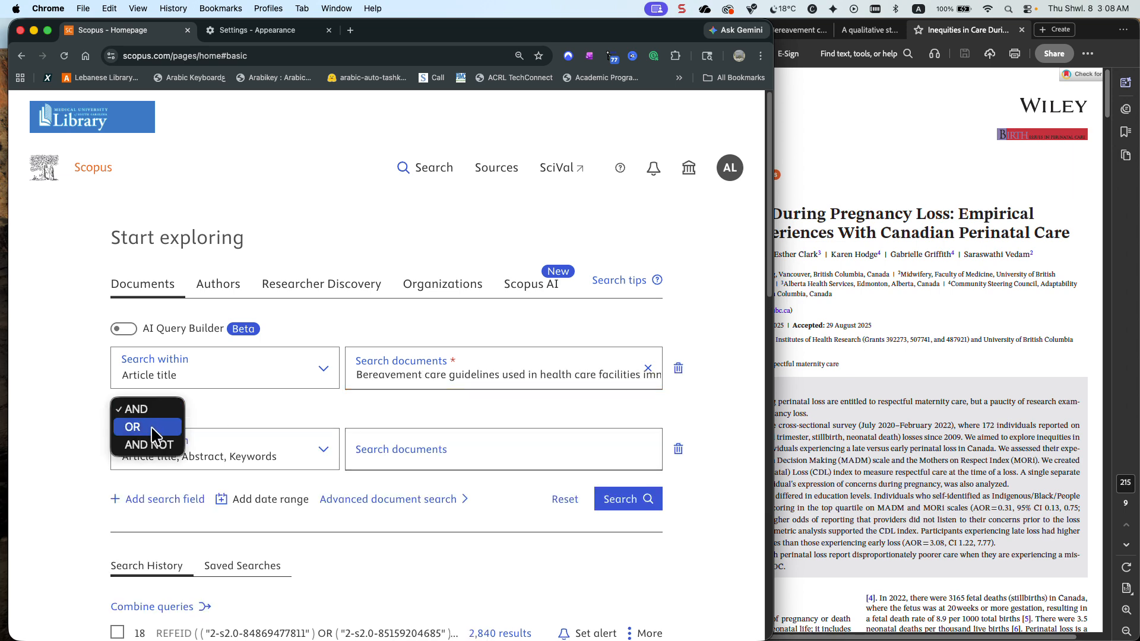
left_click(151, 428)
left_click(202, 453)
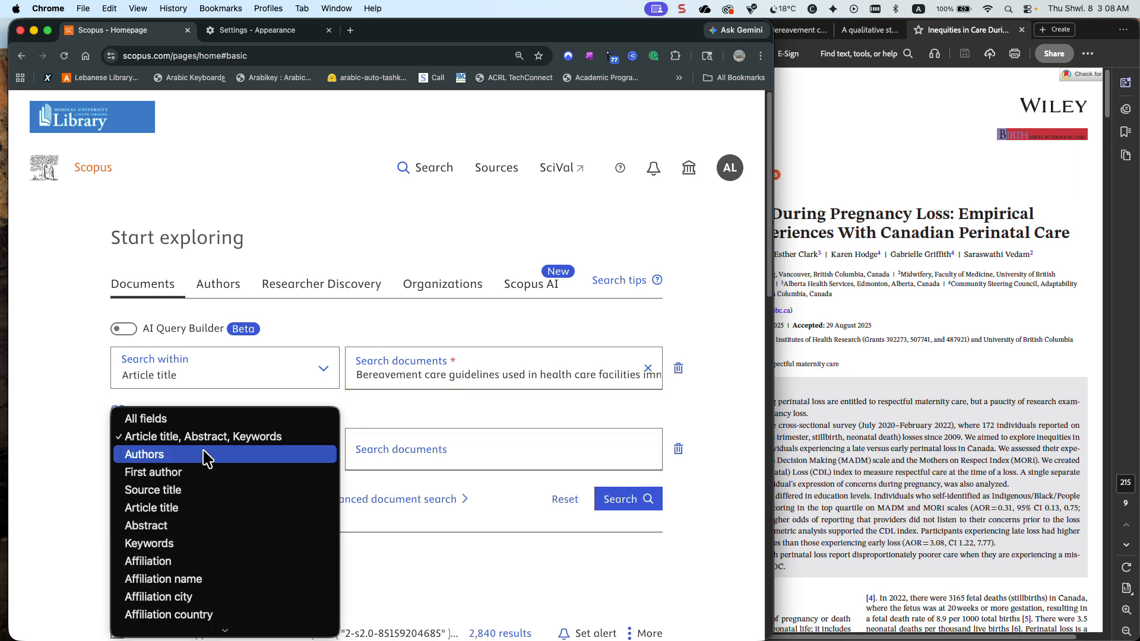
left_click(213, 508)
left_click(369, 461)
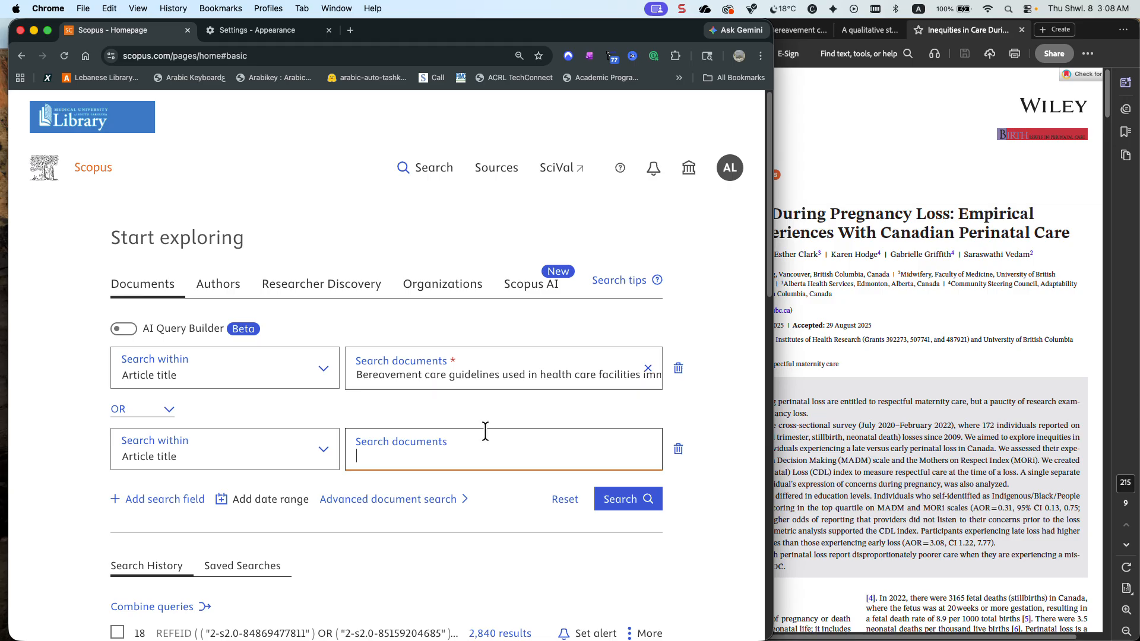
left_click(678, 449)
Show the complete search history and select the title searches for the pregnancy loss inequities article and the bereaved parents qualitative study
scroll(544, 438, "down", 12)
left_click(192, 384)
scroll(193, 383, "down", 4)
scroll(189, 399, "down", 3)
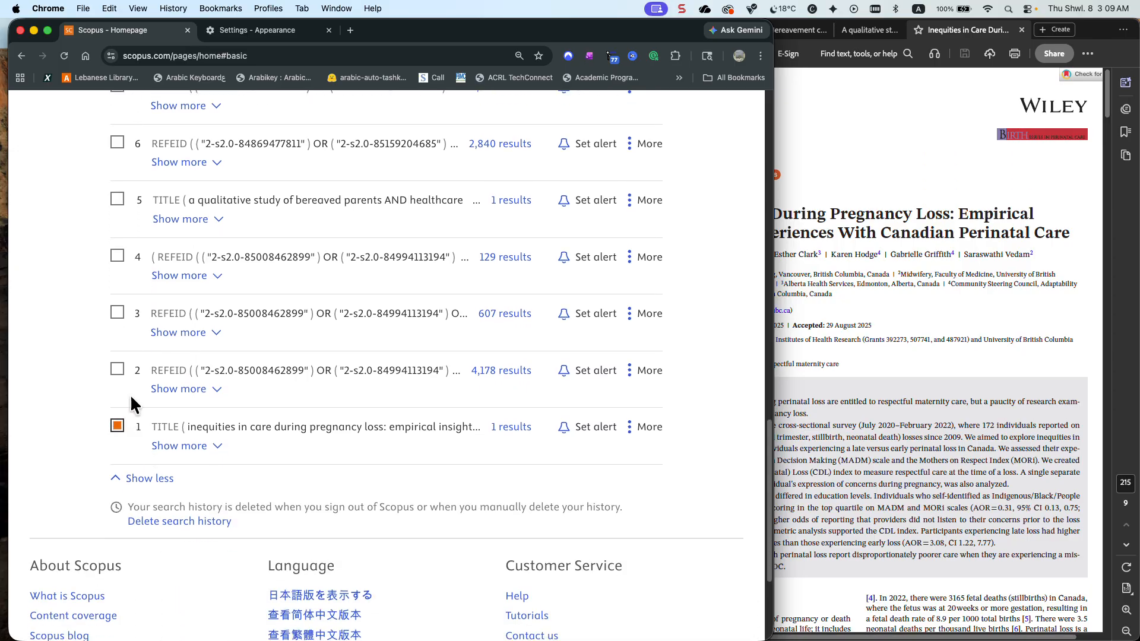
left_click(118, 204)
scroll(117, 209, "up", 5)
scroll(117, 220, "up", 6)
left_click(117, 286)
scroll(117, 291, "up", 8)
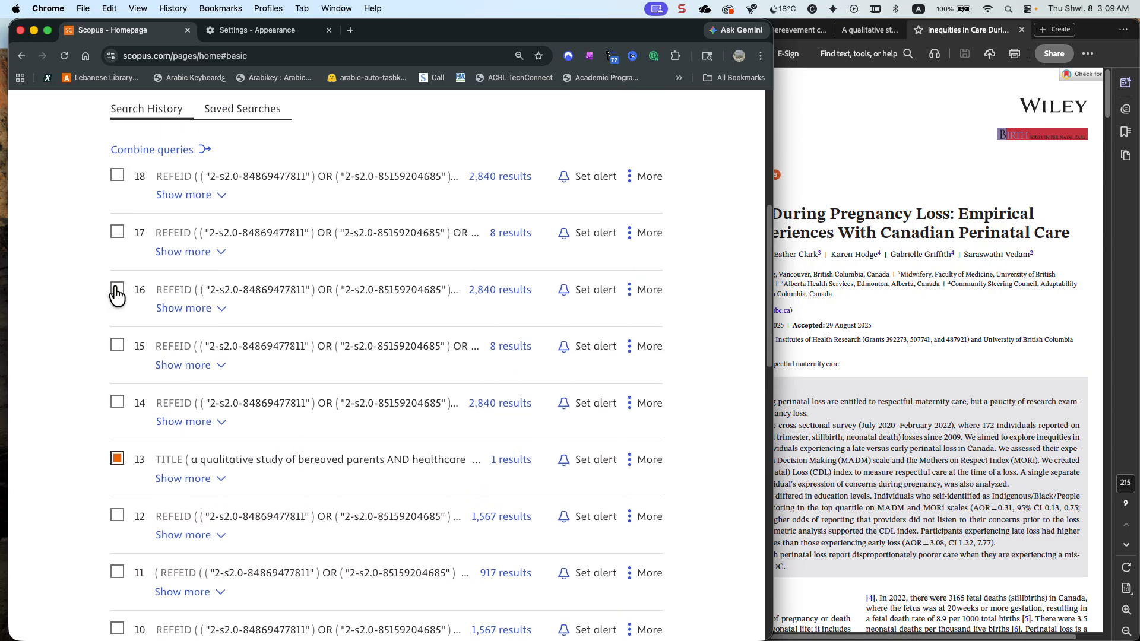
Run the article title search for the bereavement care guidelines scoping review and return to the search page
scroll(147, 276, "up", 1)
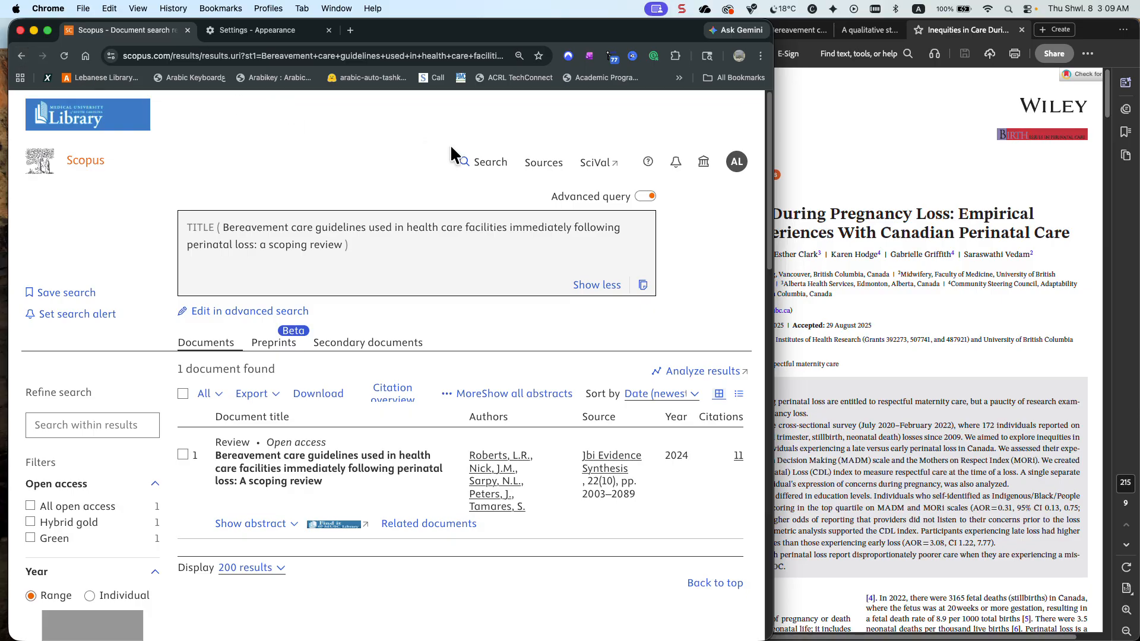
left_click(484, 163)
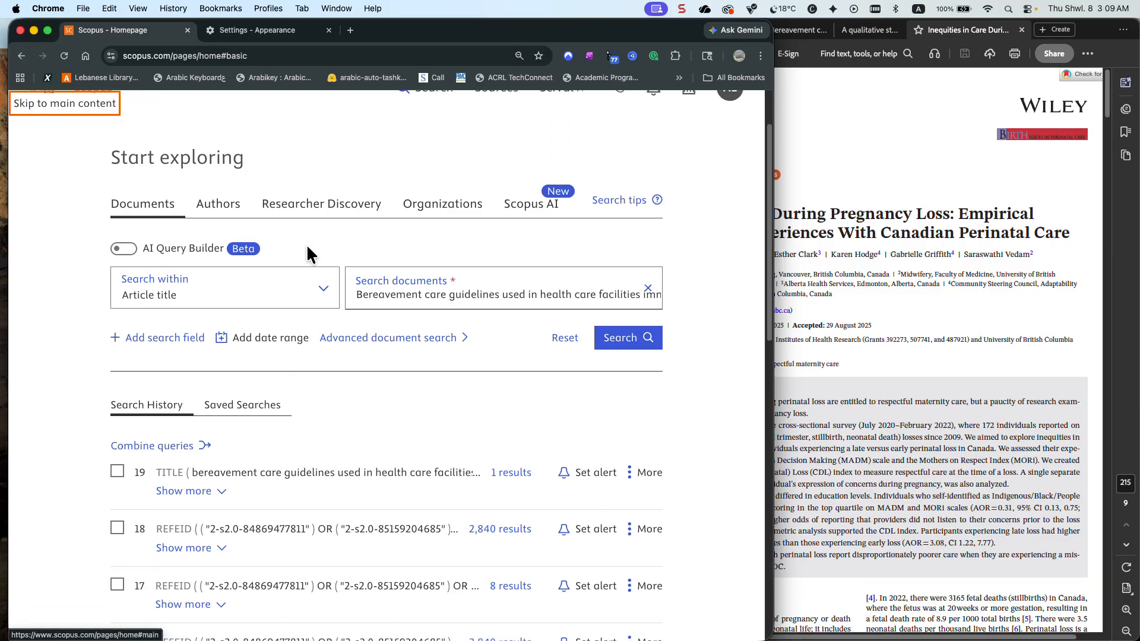
Show the complete search history and select title searches 19, 13, 5 and 1 for the guidelines review, qualitative study and pregnancy loss inequities article
scroll(307, 248, "down", 3)
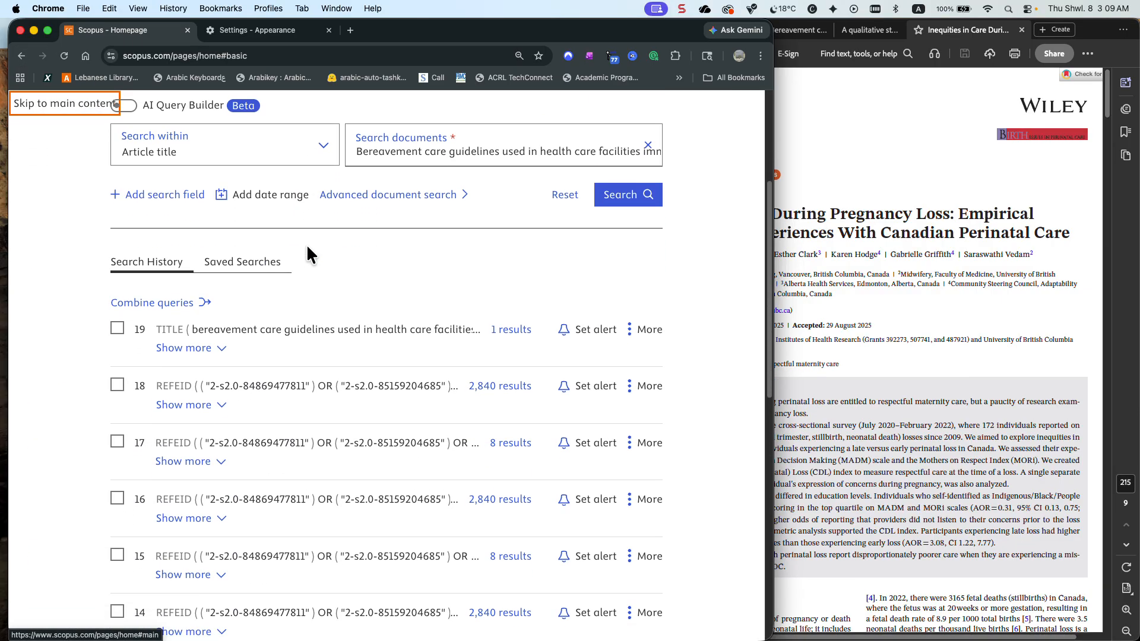
left_click(117, 329)
scroll(122, 335, "down", 3)
scroll(122, 334, "down", 3)
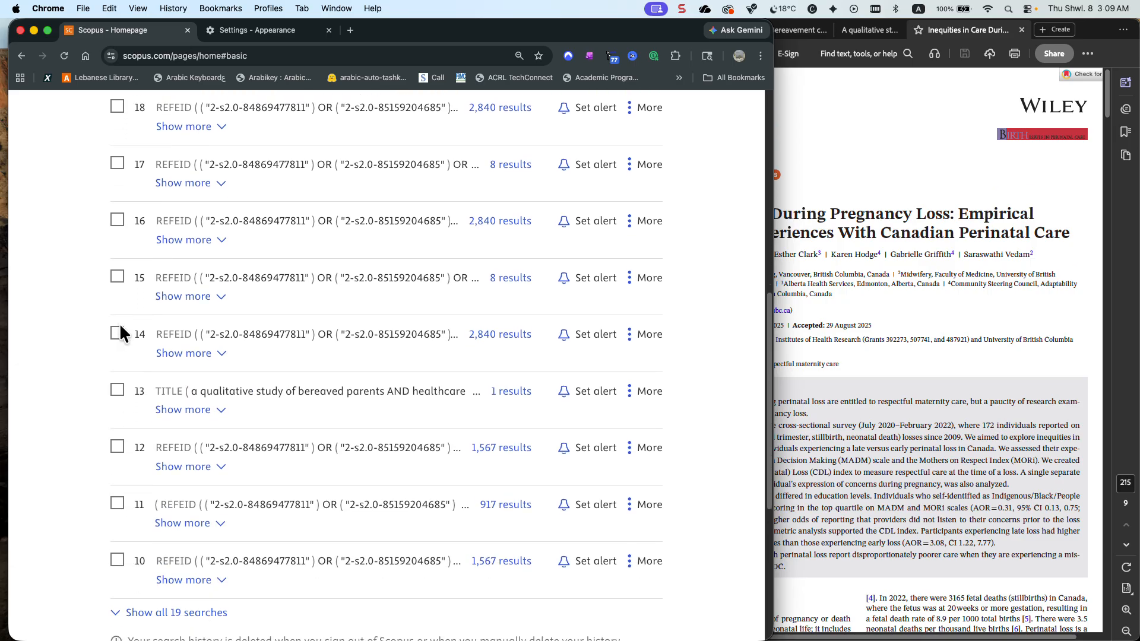
left_click(117, 393)
scroll(117, 394, "down", 4)
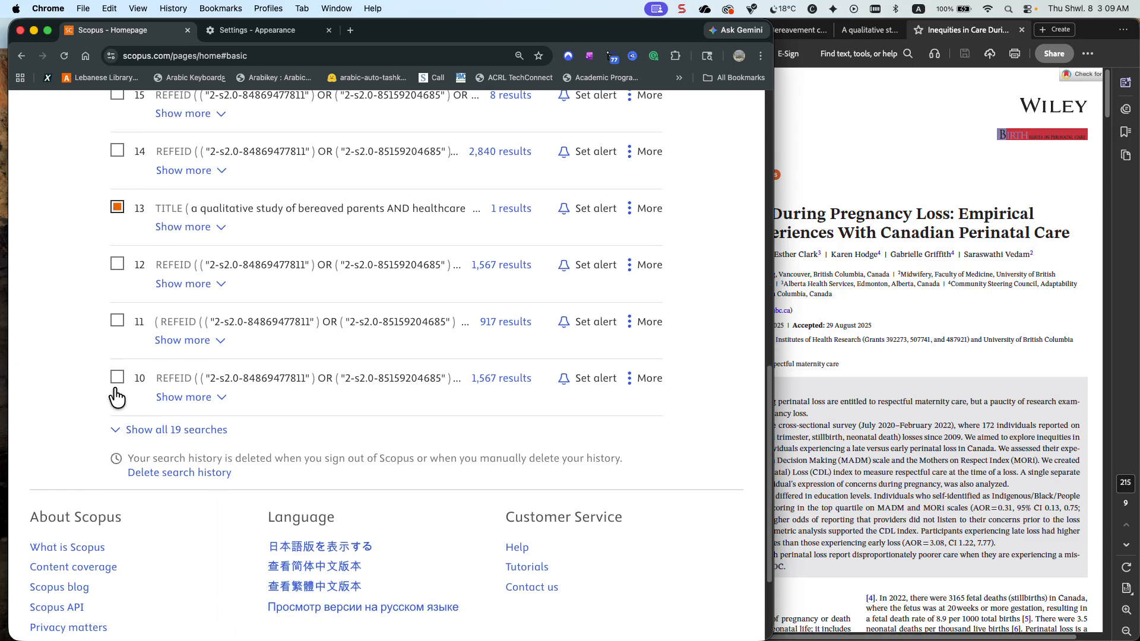
left_click(148, 379)
scroll(147, 378, "down", 5)
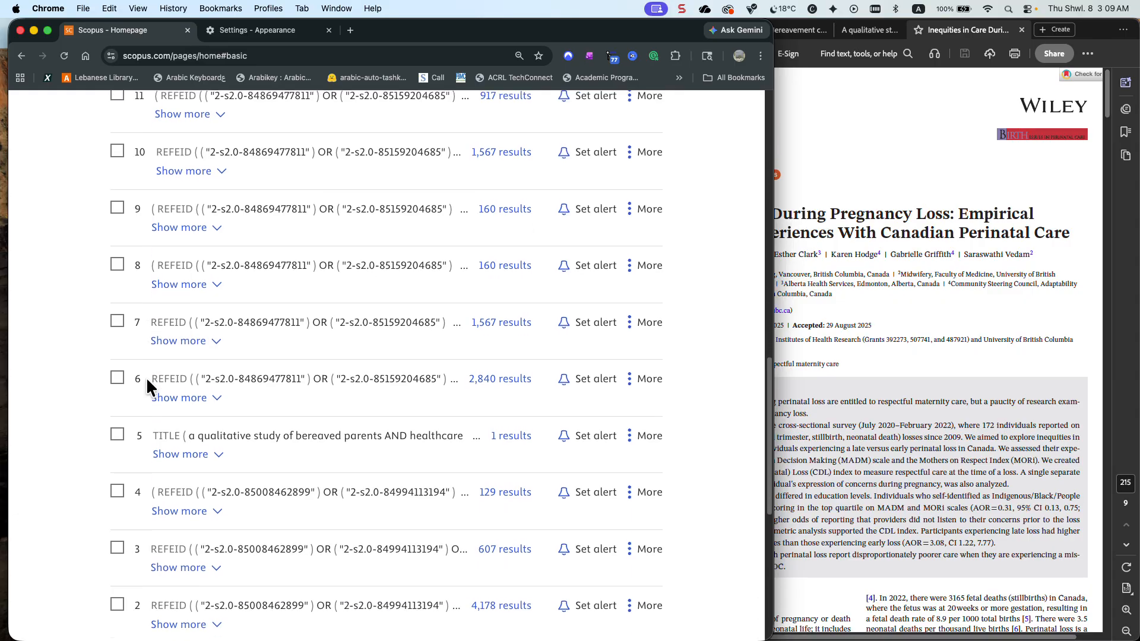
left_click(119, 330)
scroll(119, 327, "down", 4)
scroll(119, 336, "up", 12)
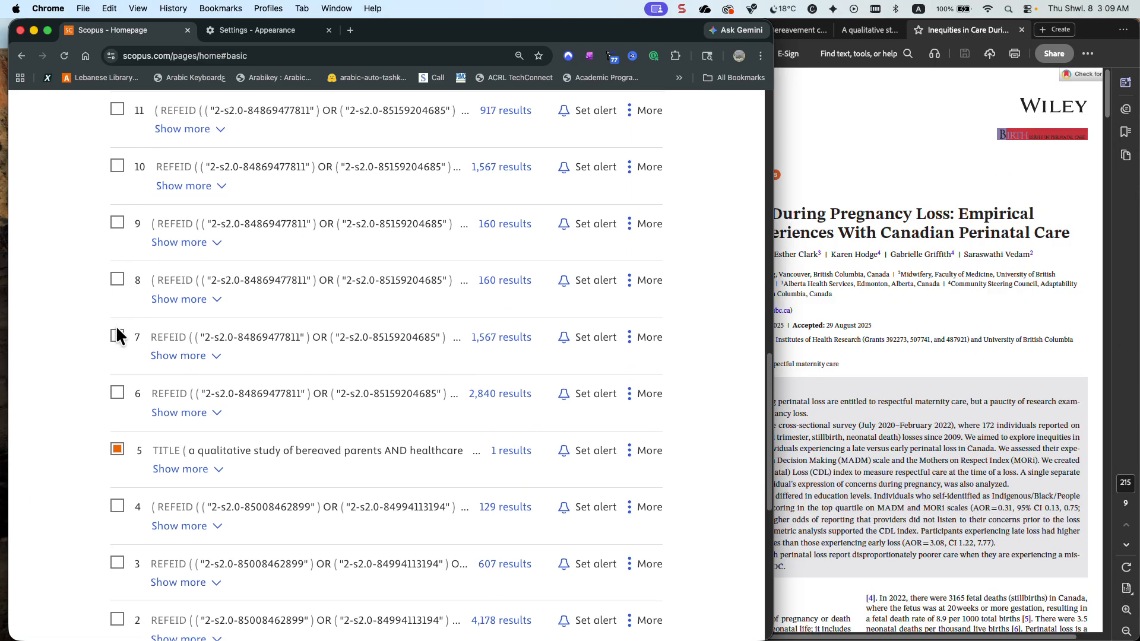
scroll(116, 329, "up", 6)
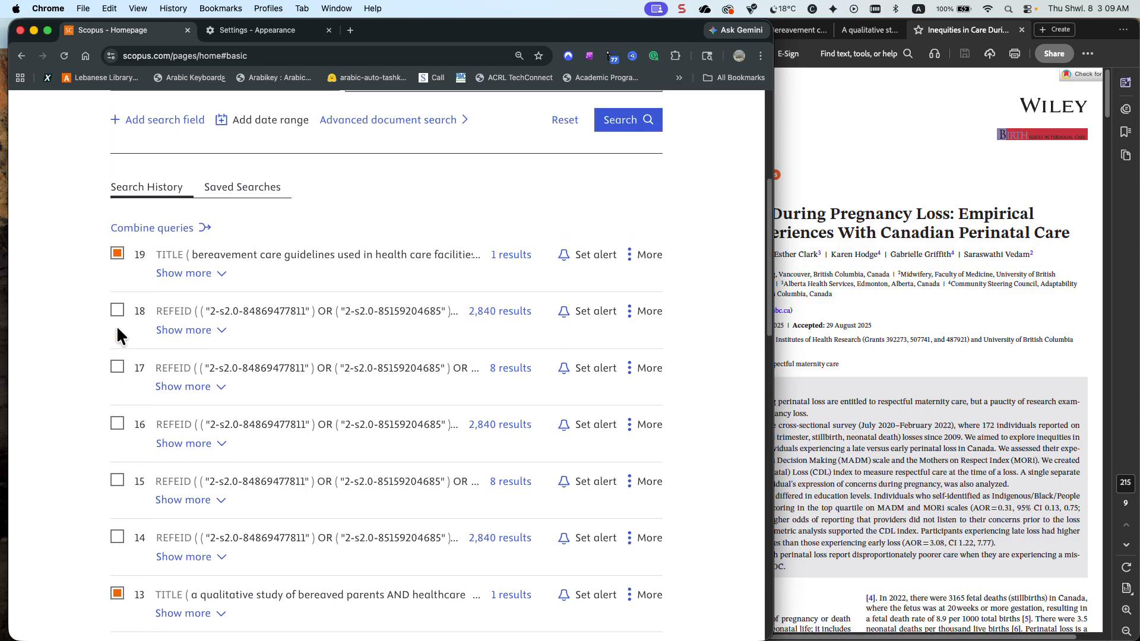
Switch to Acrobat and look through the titles of the open perinatal loss PDFs
left_click(855, 260)
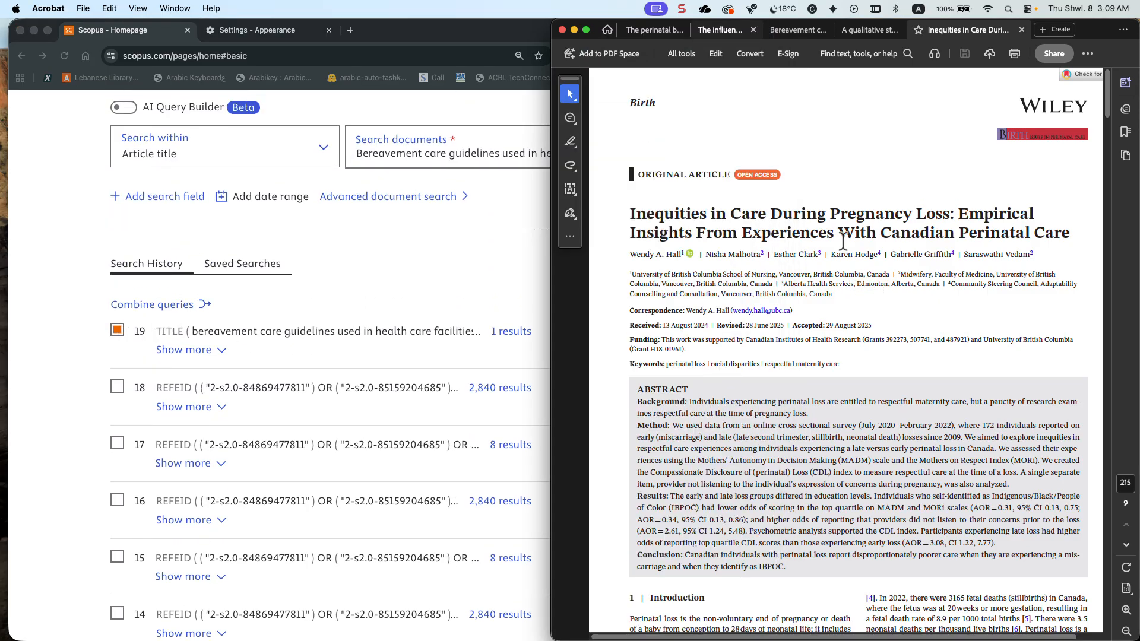
left_click(658, 29)
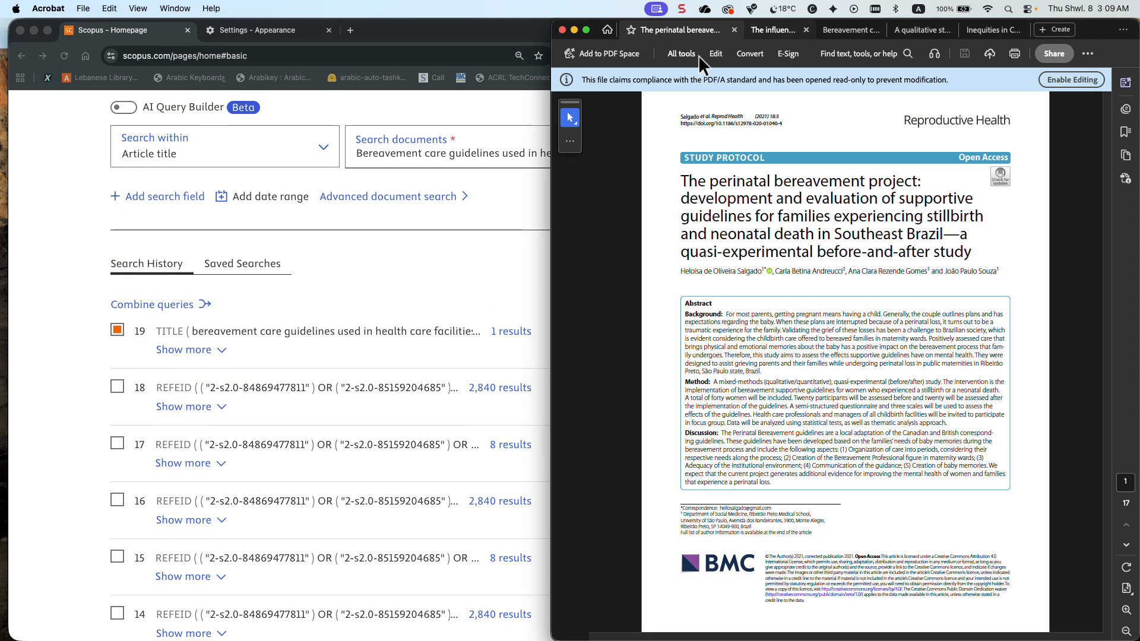
left_click(766, 28)
left_click(839, 26)
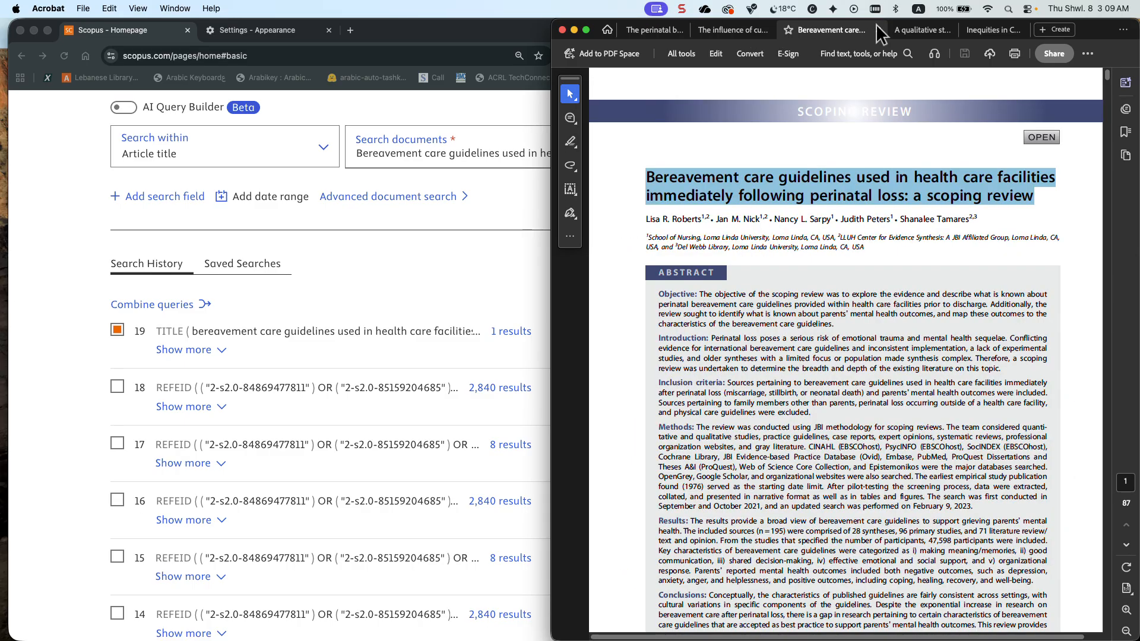
left_click(921, 29)
left_click(984, 30)
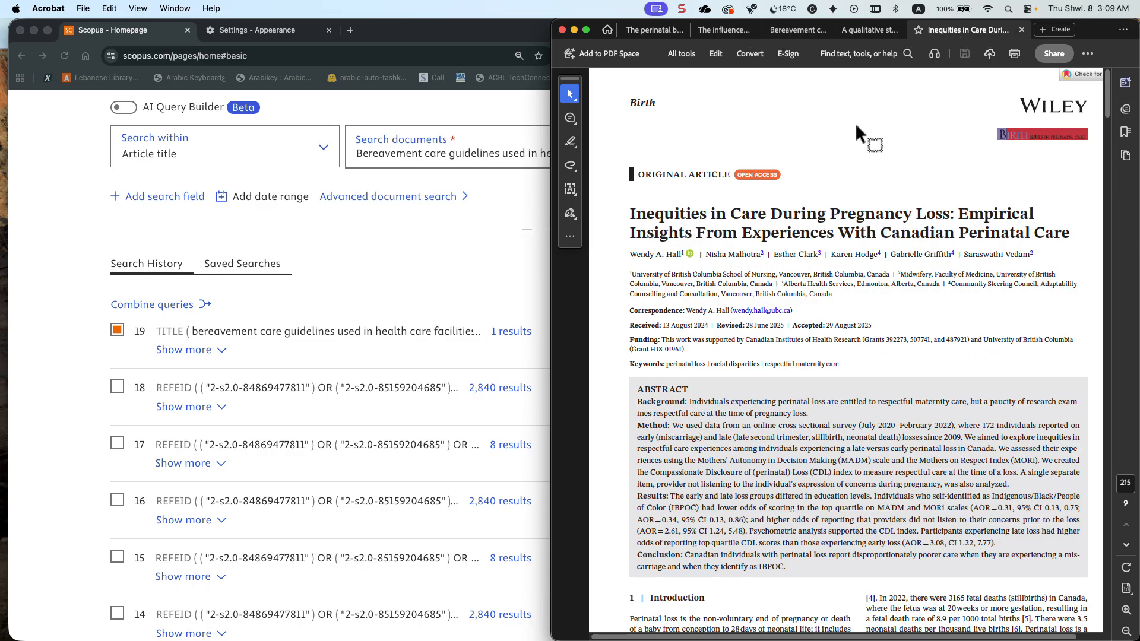
left_click(785, 29)
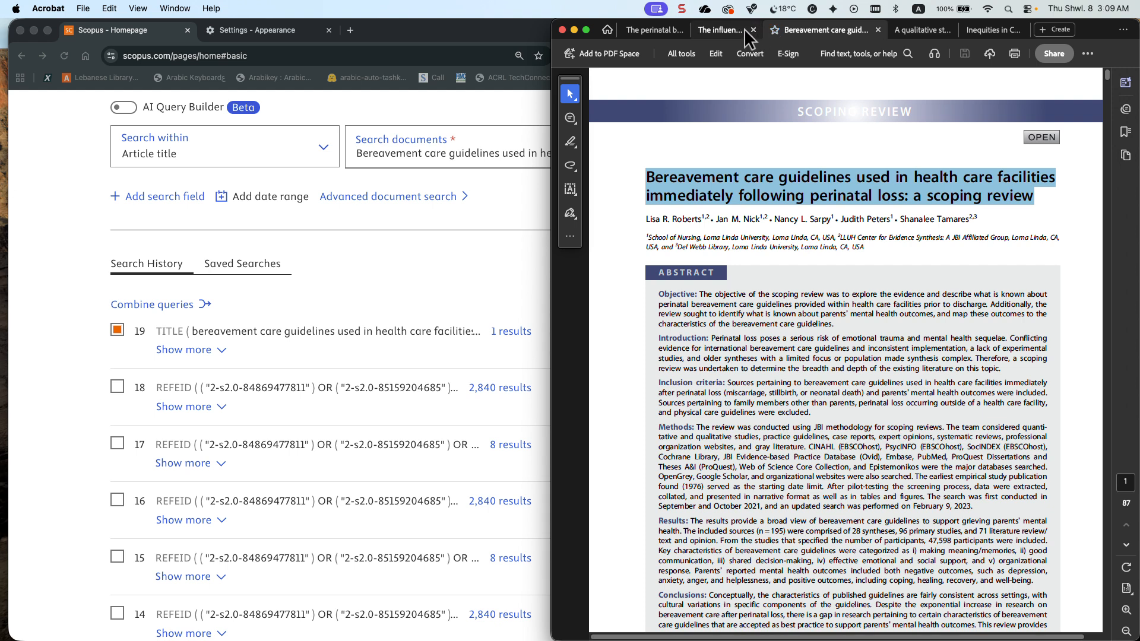
left_click(725, 28)
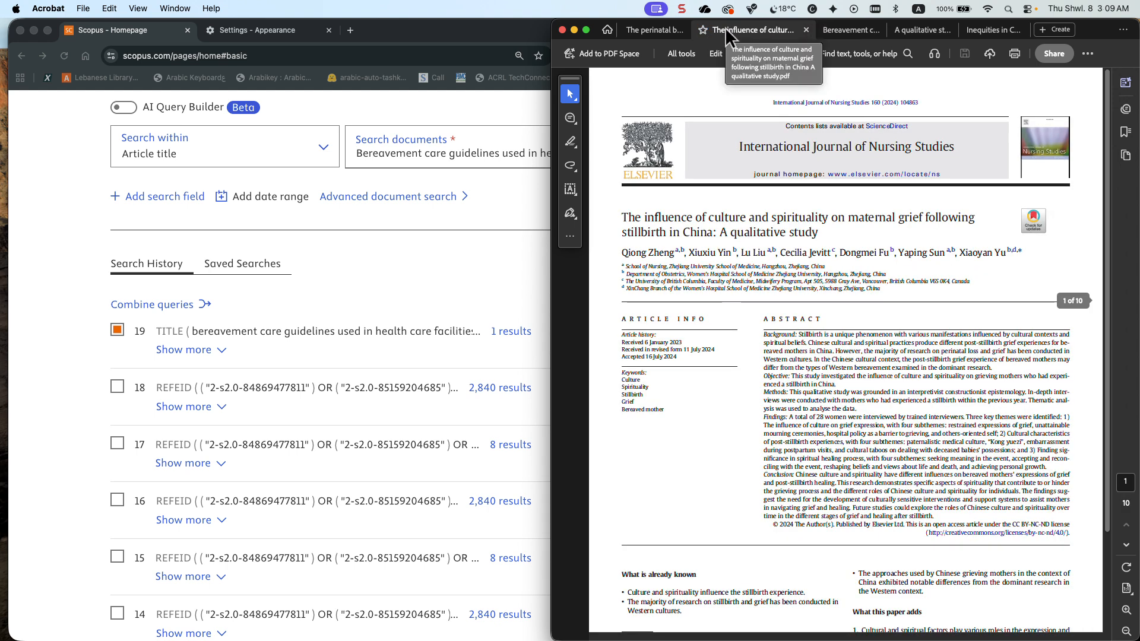
In Chrome, combine the selected history searches 19, 13, 5 and 1 with OR and show the results
left_click(489, 256)
scroll(489, 256, "down", 15)
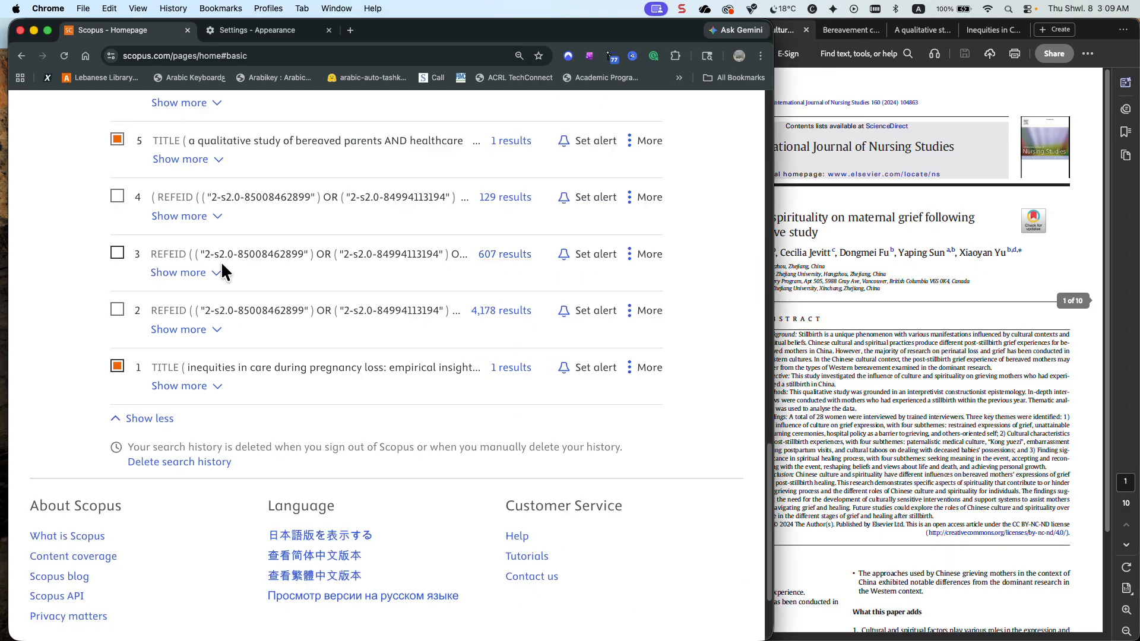
scroll(221, 262, "up", 20)
scroll(158, 451, "down", 3)
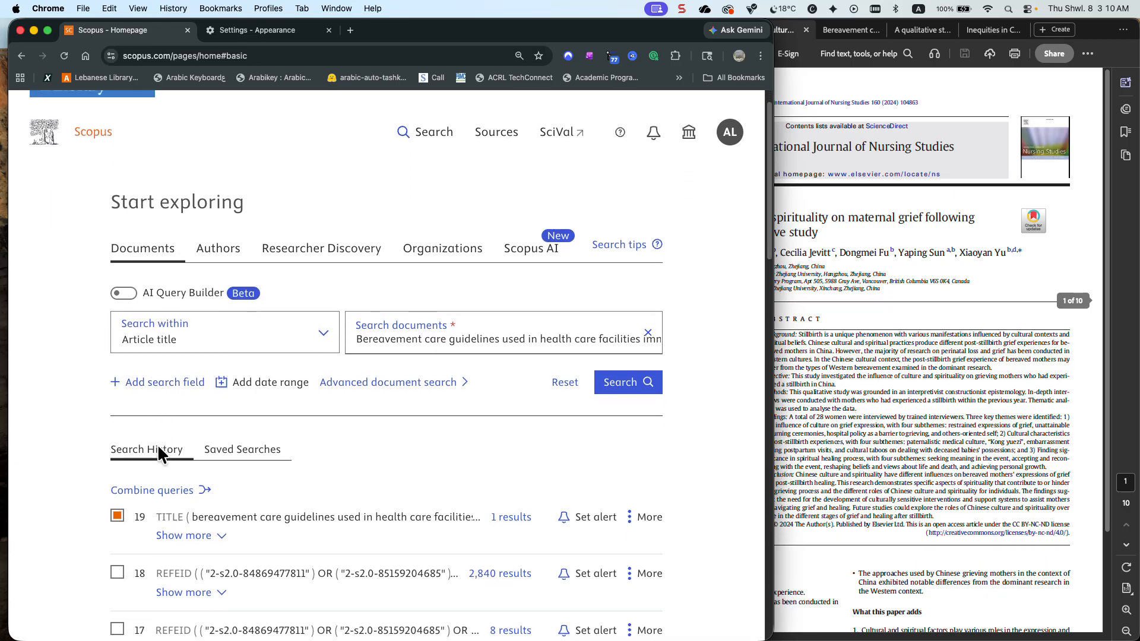
left_click(160, 425)
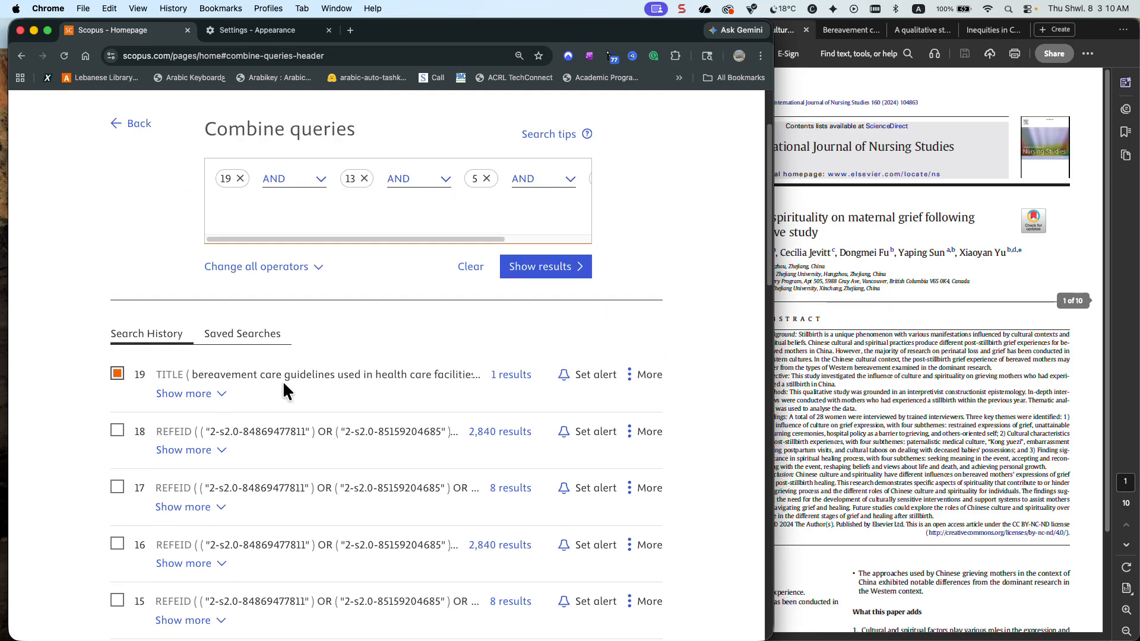
left_click(317, 184)
left_click(307, 202)
left_click(438, 189)
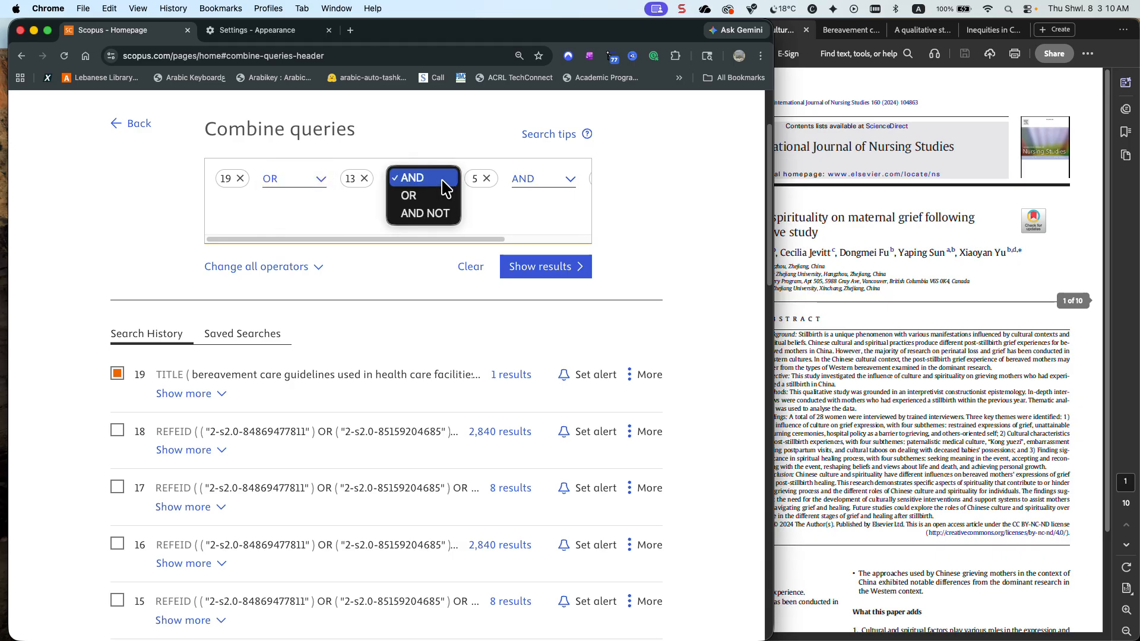
left_click(440, 195)
left_click(561, 195)
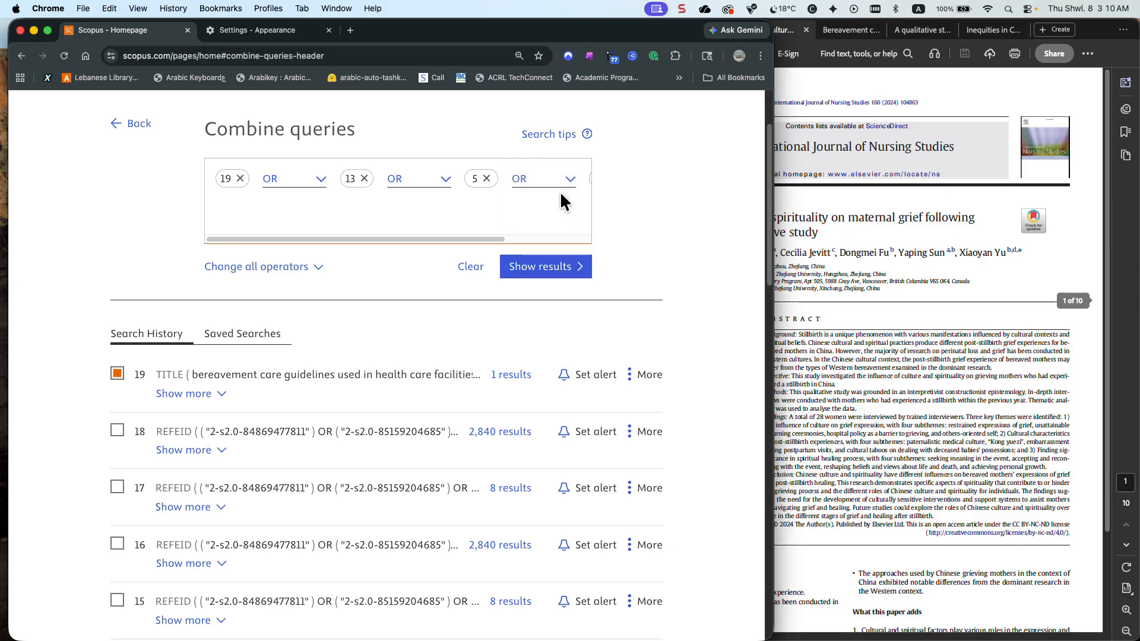
left_click(556, 269)
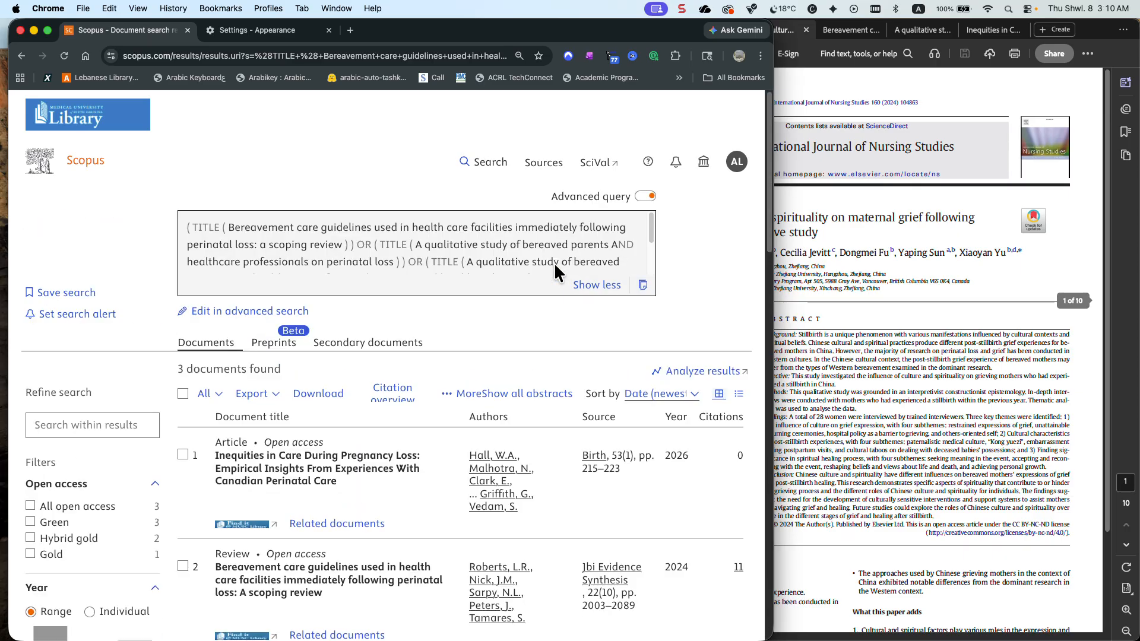
Review the combined title query and turn off Advanced query to display it as separate search fields
scroll(554, 263, "down", 3)
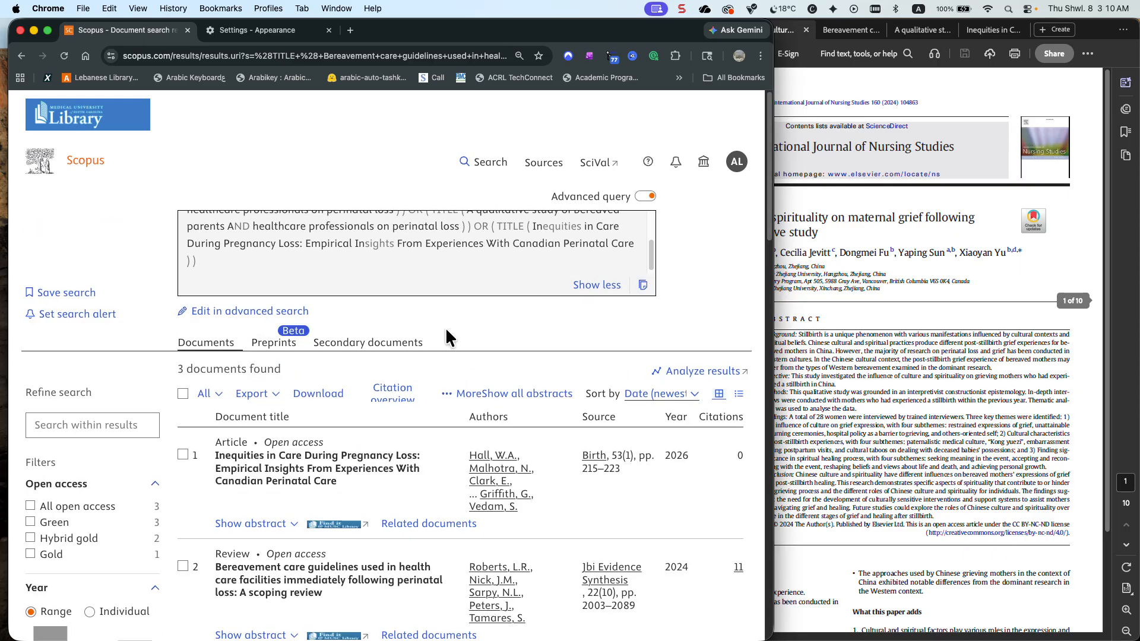
scroll(445, 330, "down", 4)
scroll(445, 330, "up", 3)
scroll(446, 337, "up", 1)
left_click(648, 196)
left_click(648, 196)
left_click(648, 198)
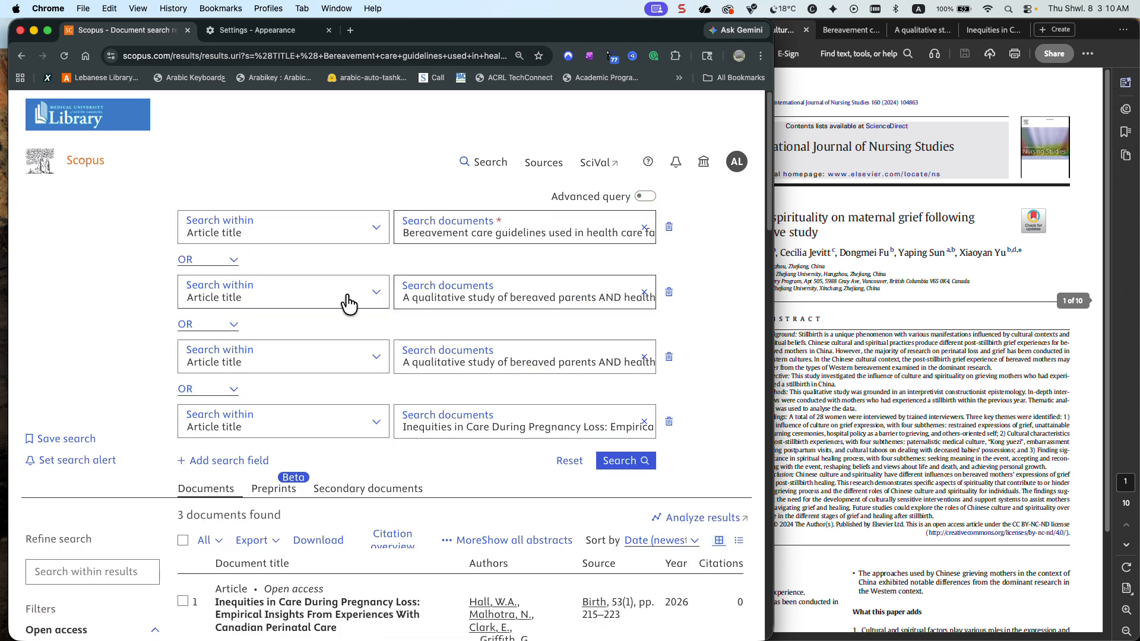
Set the first two title rows to All fields and join them with AND
left_click(222, 263)
left_click(214, 243)
left_click(293, 243)
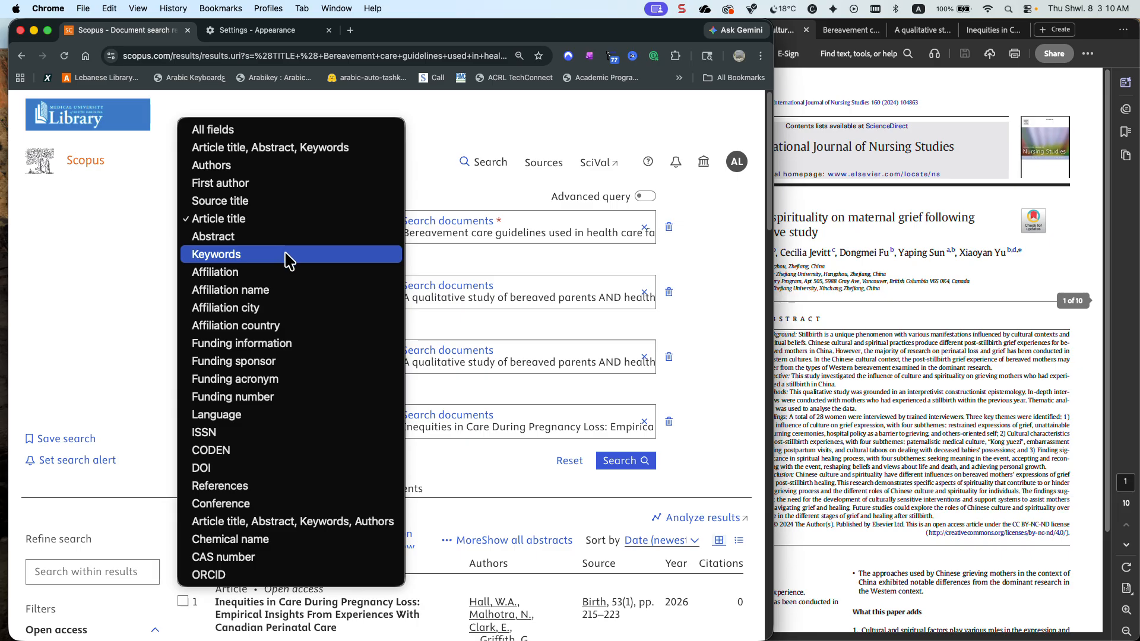
left_click(264, 129)
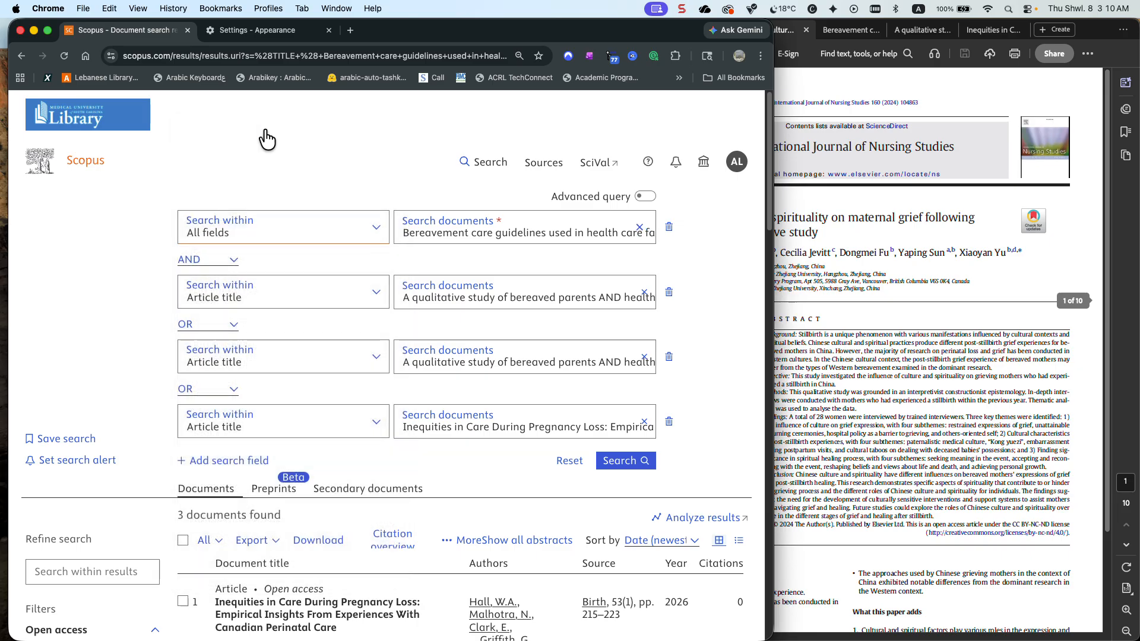
left_click(250, 291)
left_click(262, 191)
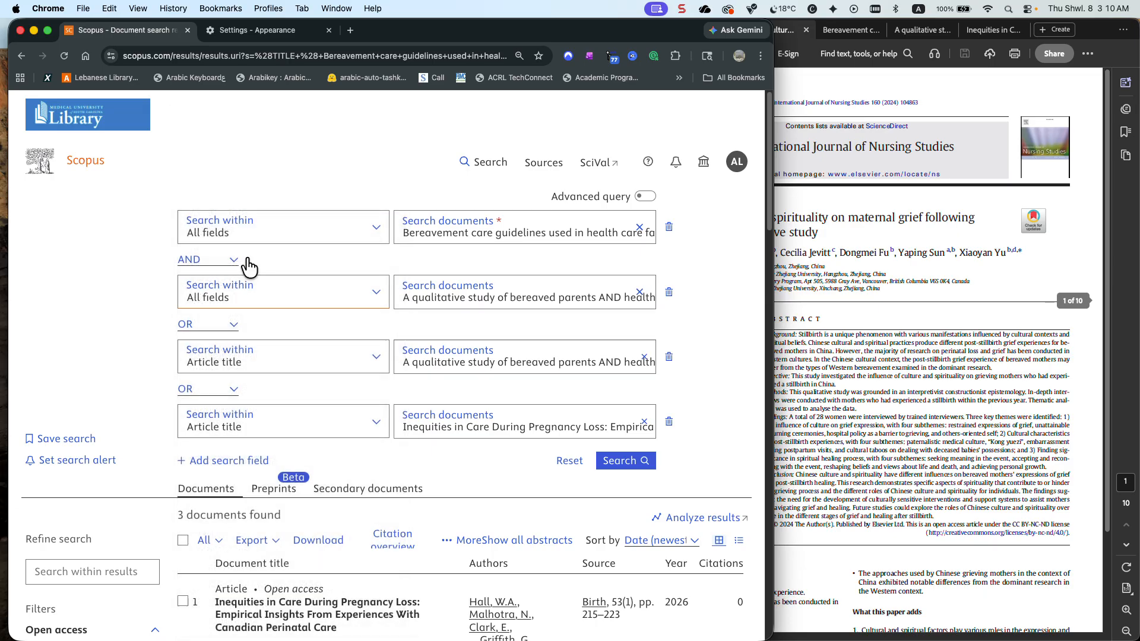
Set the last two title rows to All fields, join them with AND and run the four-row search
left_click(223, 330)
left_click(227, 325)
left_click(253, 359)
left_click(254, 258)
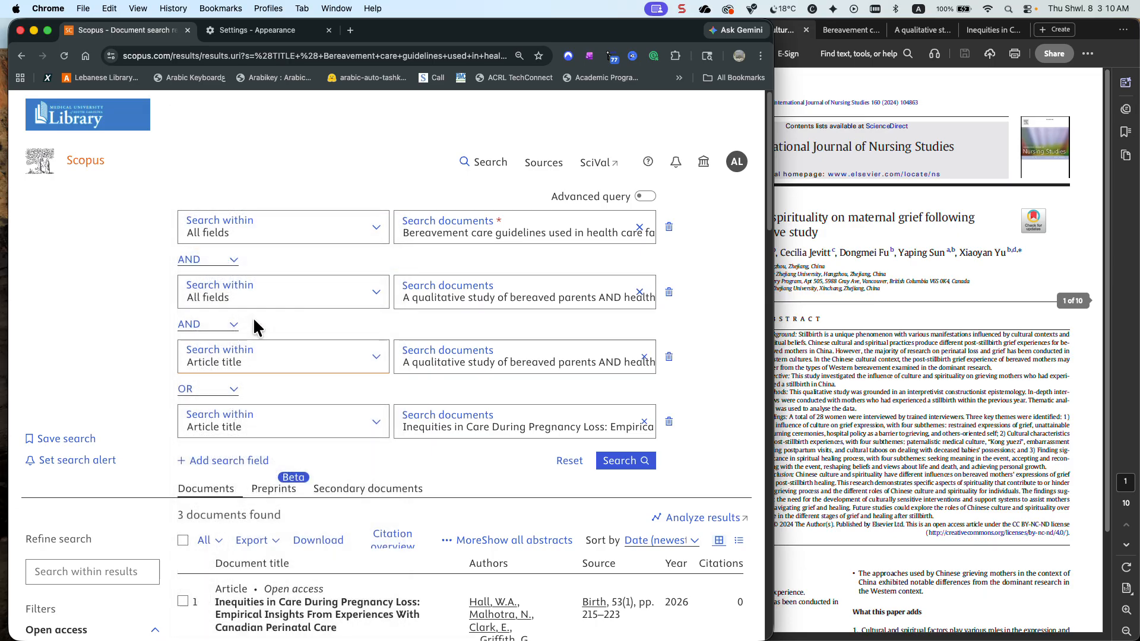
left_click(254, 412)
left_click(264, 323)
left_click(229, 389)
left_click(223, 374)
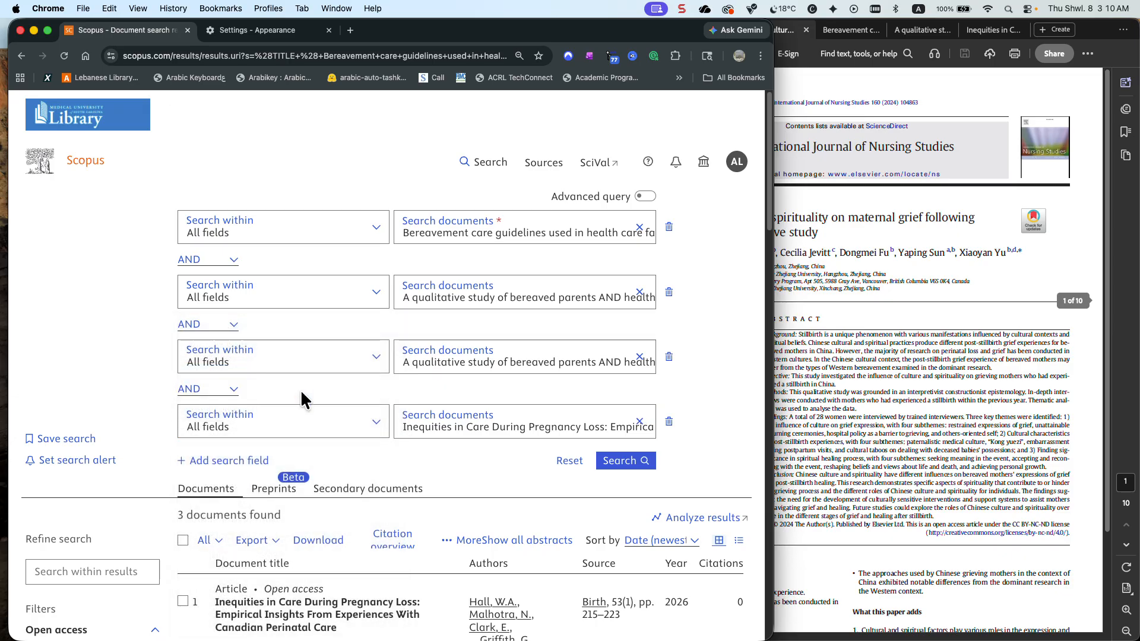
left_click(623, 465)
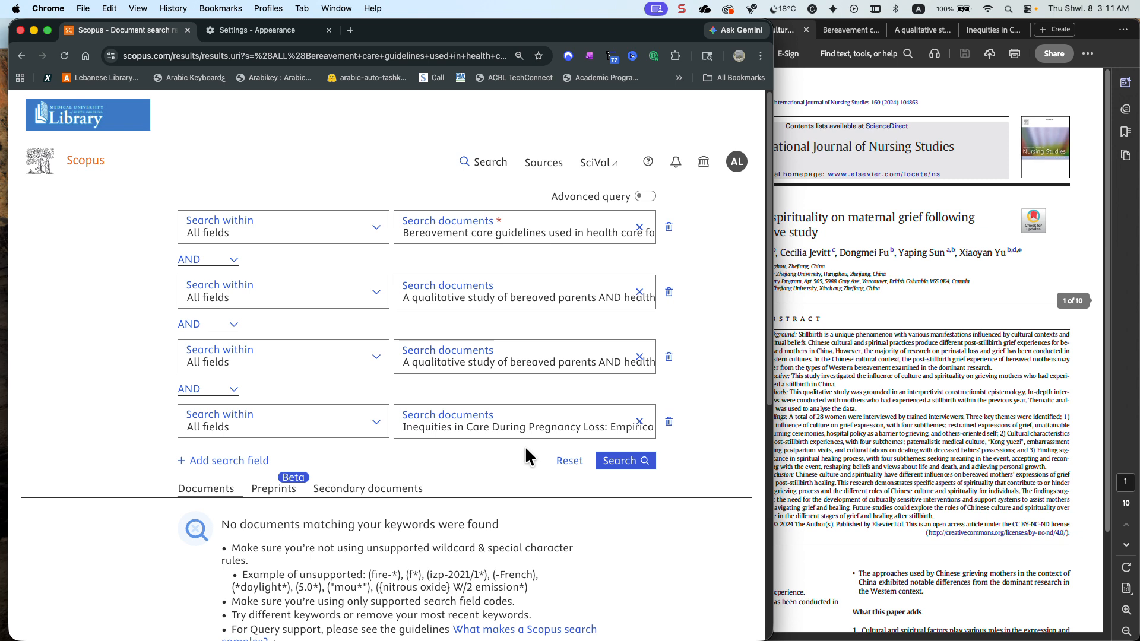
Remove the three rows below the bereavement care guidelines title and search that title in All fields
left_click(669, 421)
left_click(669, 356)
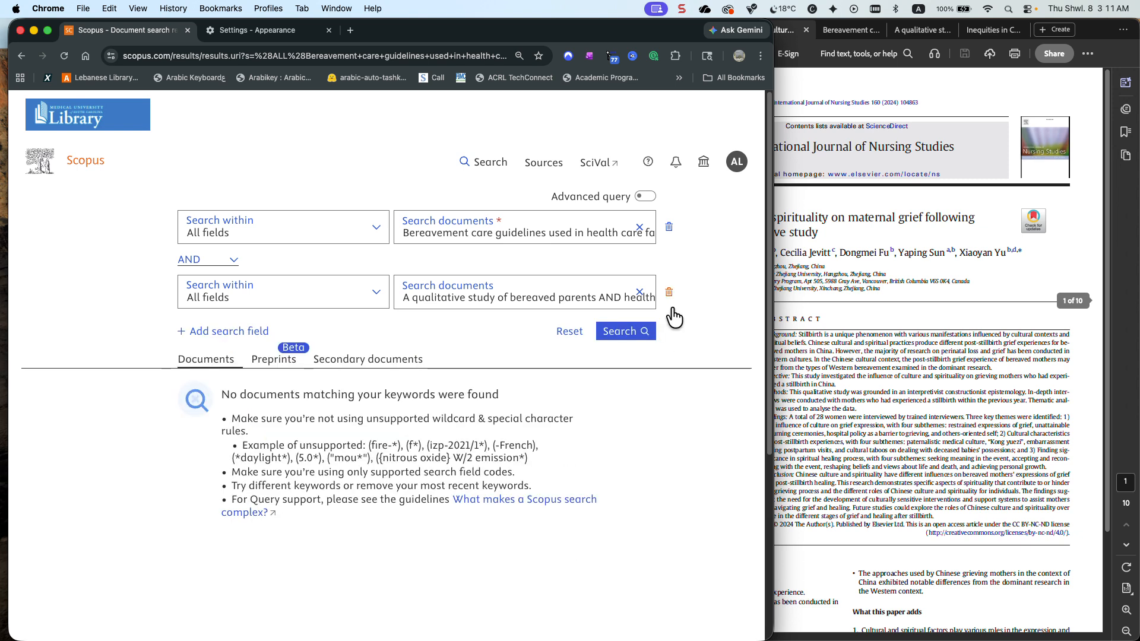
left_click(669, 293)
left_click(624, 272)
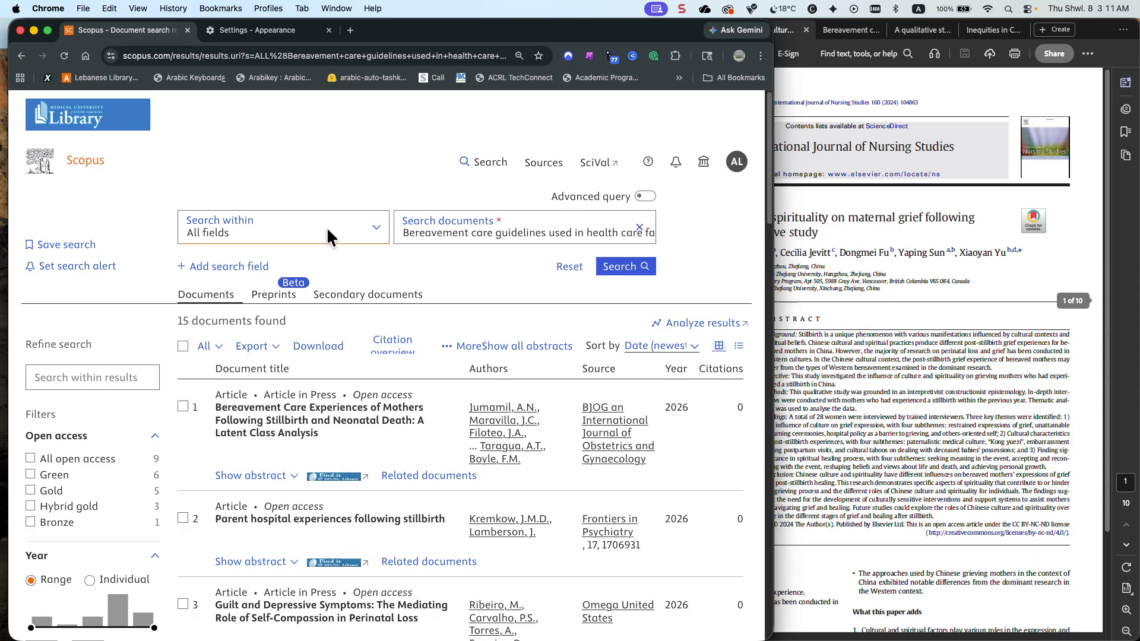
Search the bereavement care guidelines title within Article title, then open and browse the review's related documents
left_click(327, 235)
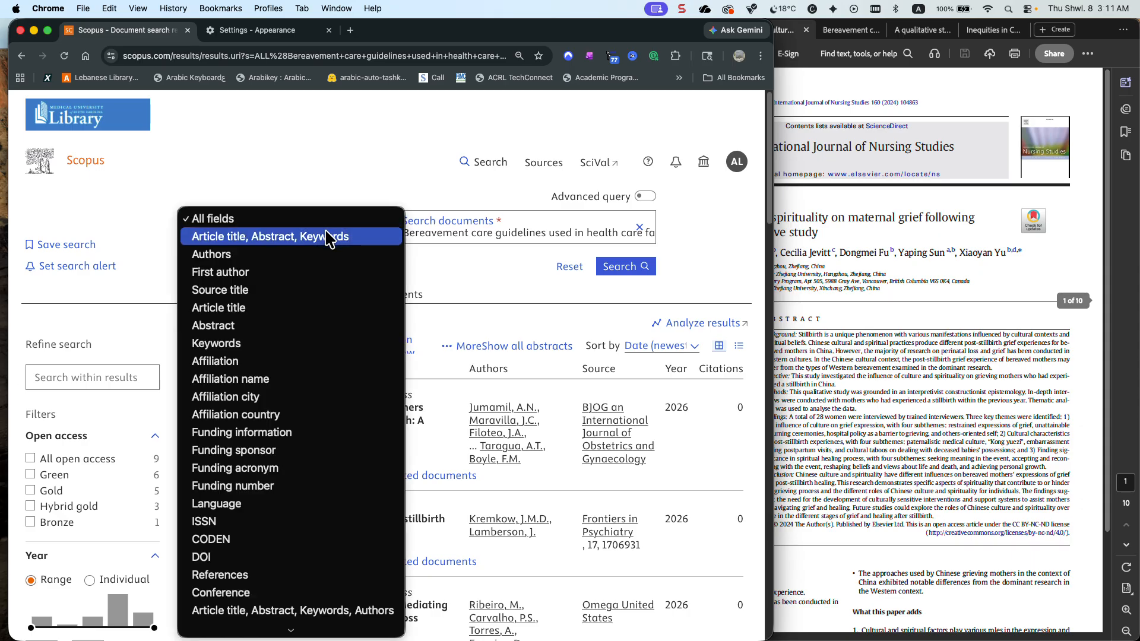
left_click(305, 308)
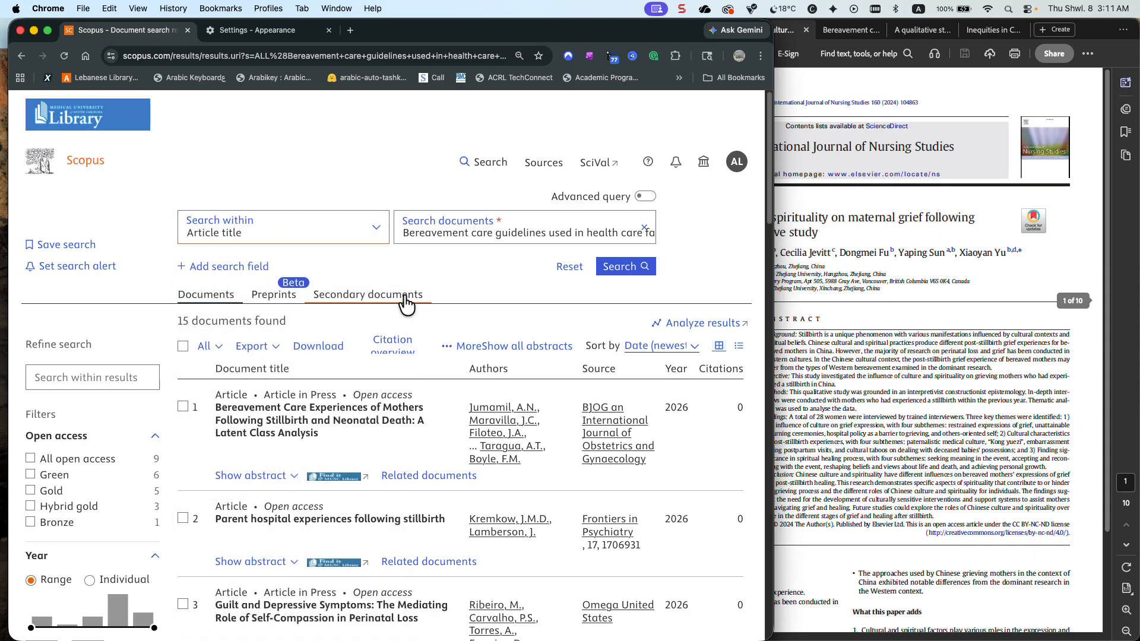
left_click(623, 268)
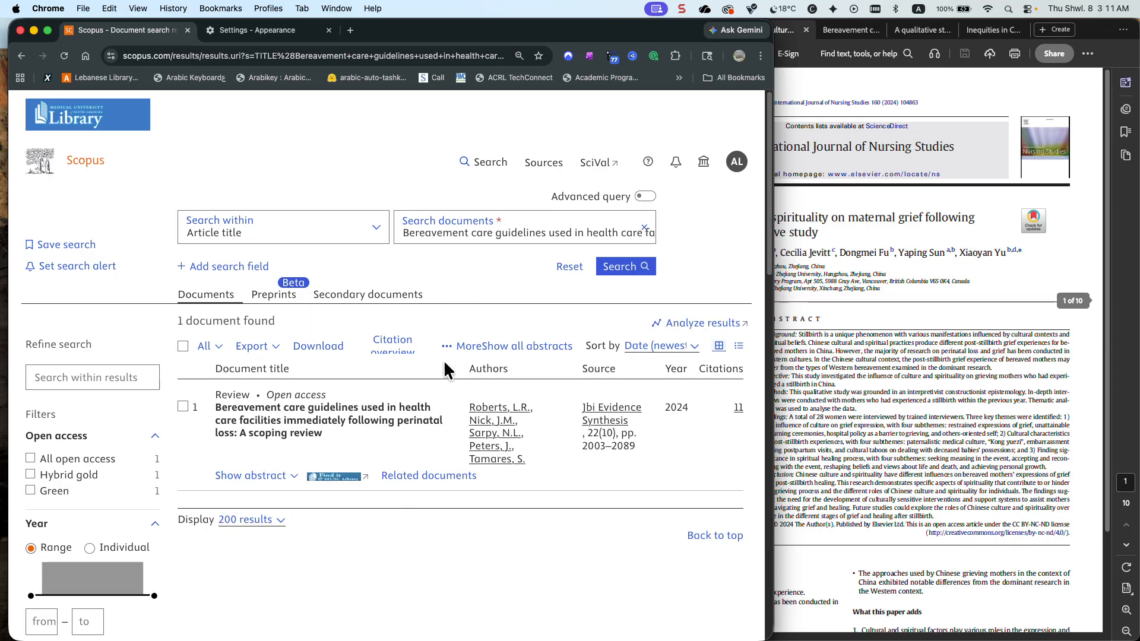
left_click(423, 476)
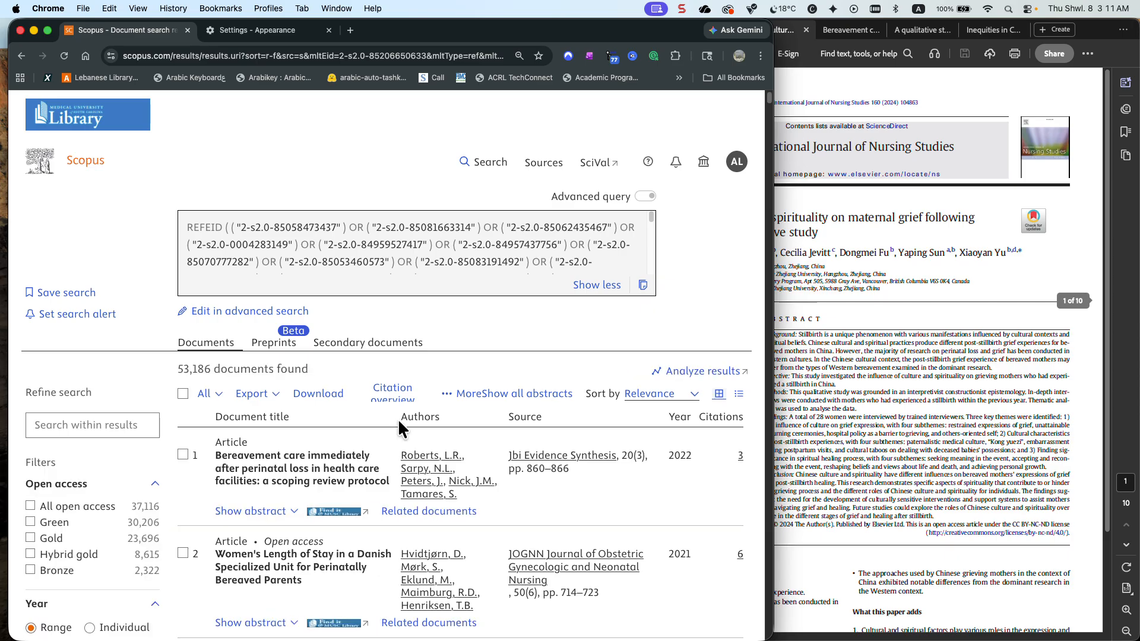
scroll(398, 418, "down", 1)
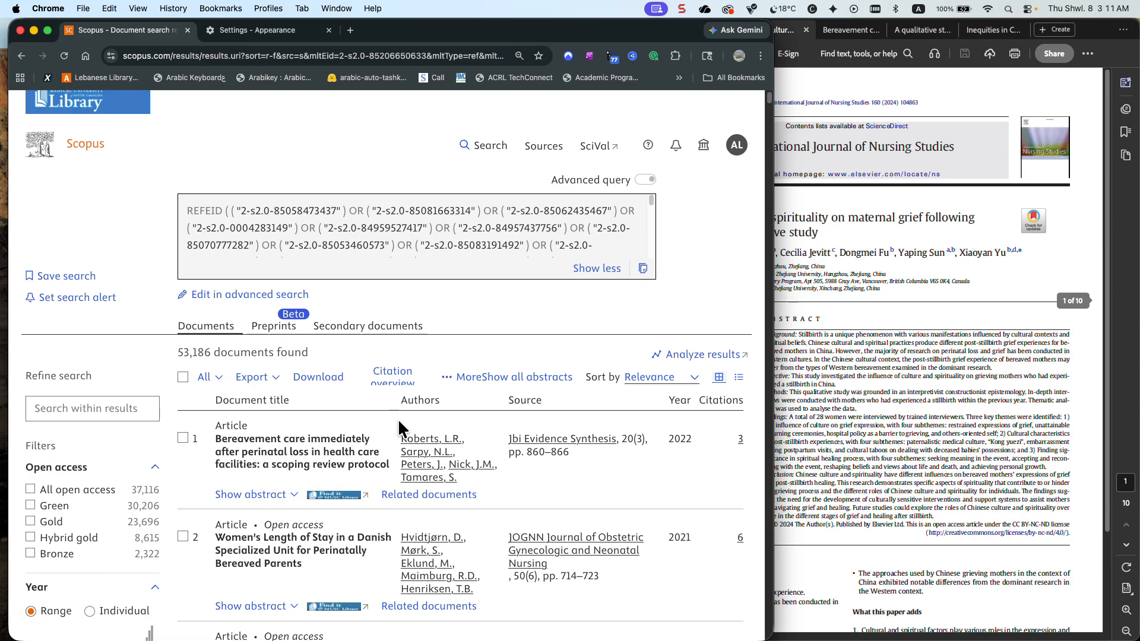
scroll(397, 418, "down", 5)
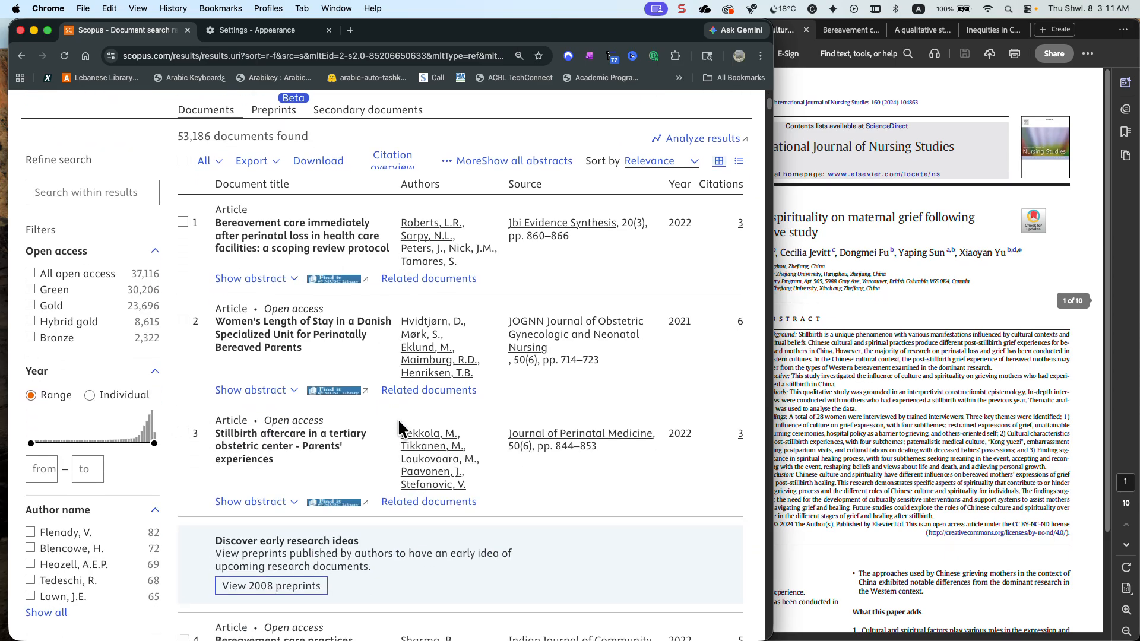
scroll(387, 418, "down", 1)
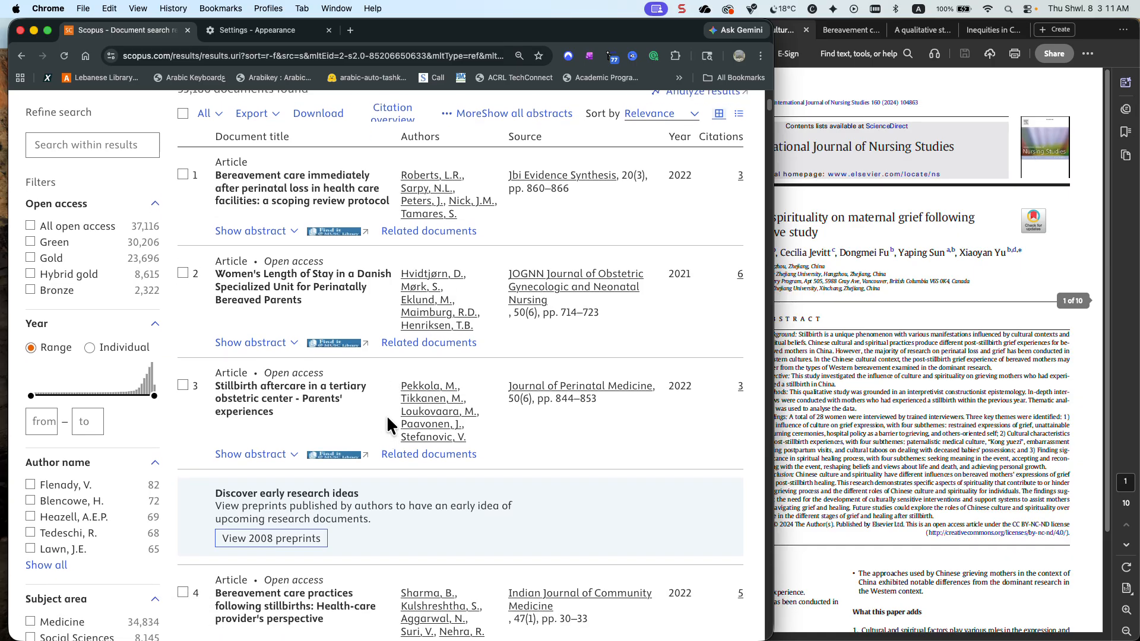
Open the complete source title filter list for the related documents and sort it alphabetically
scroll(159, 401, "down", 8)
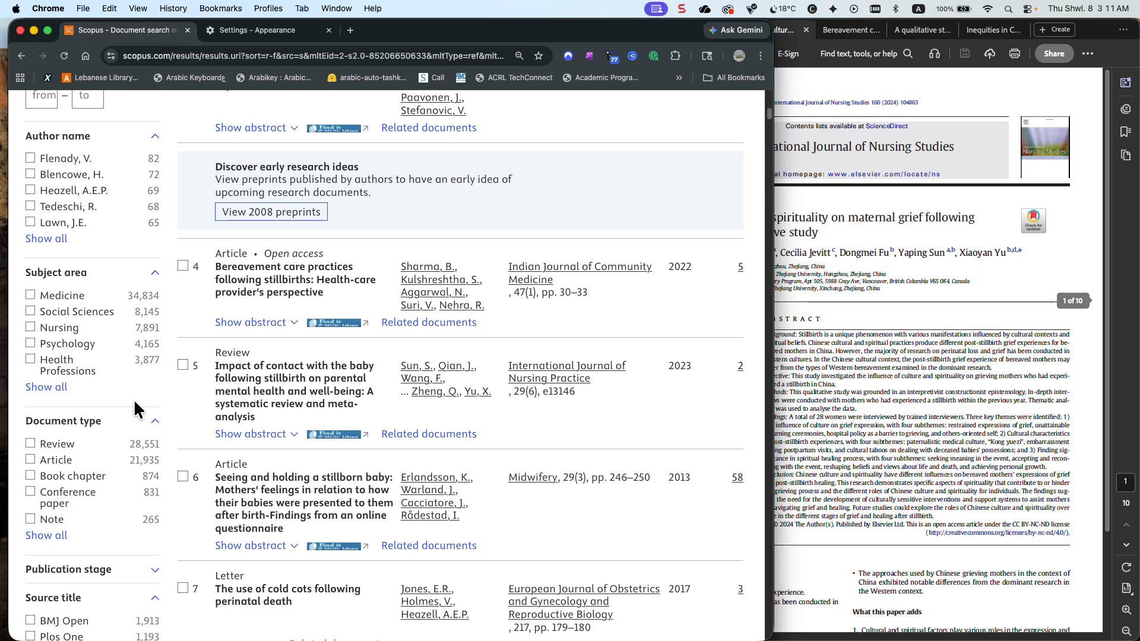
scroll(98, 404, "down", 8)
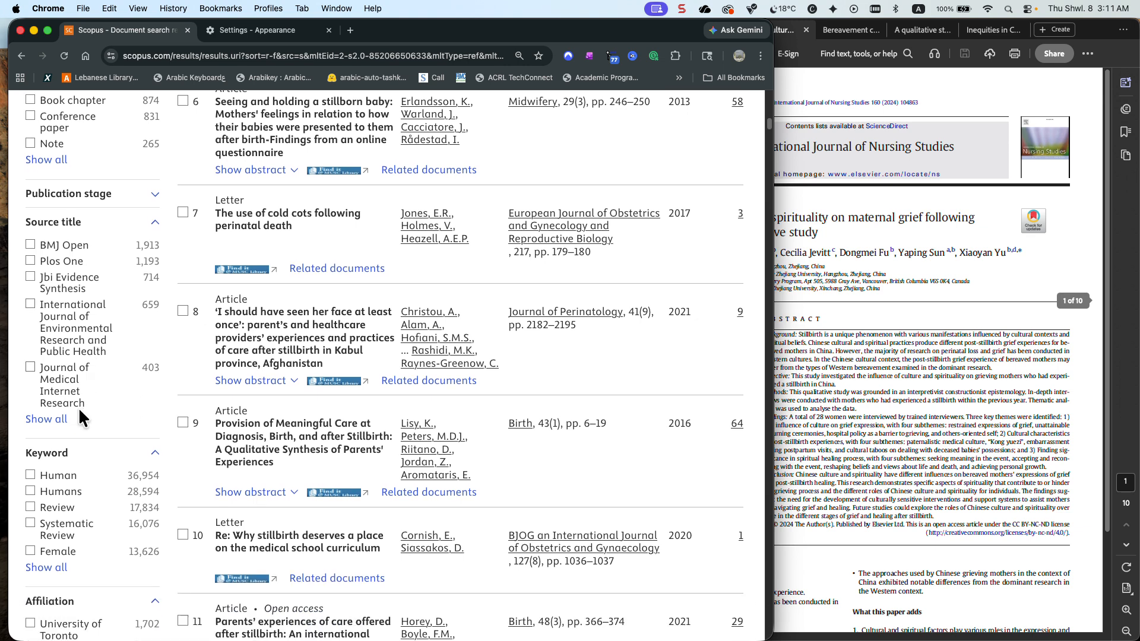
left_click(46, 419)
left_click(287, 175)
left_click(288, 163)
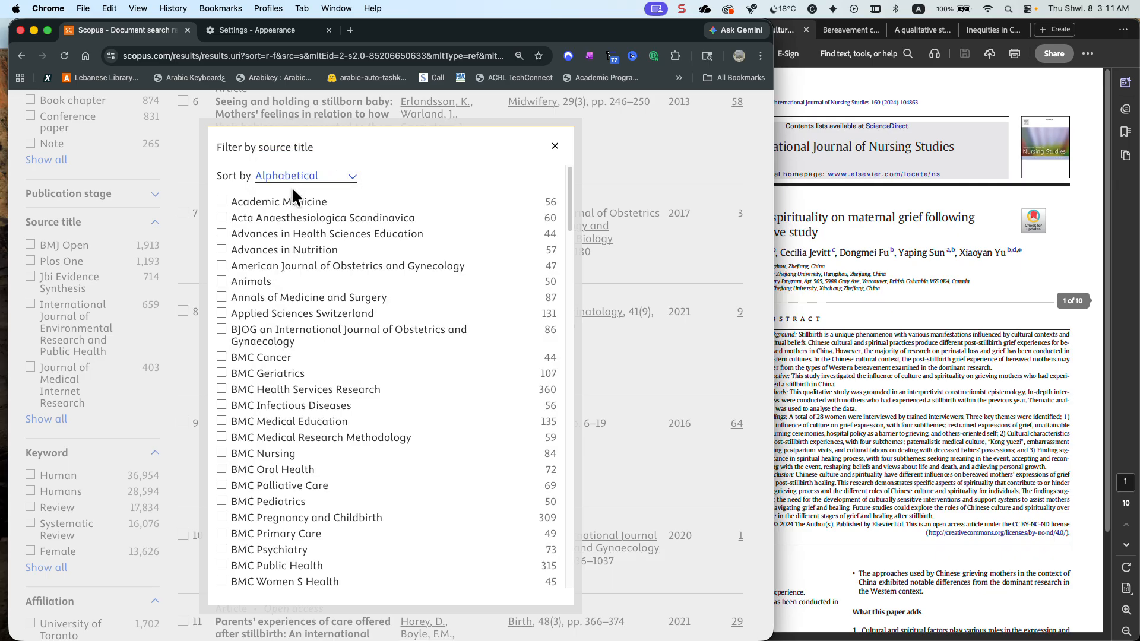
Browse the source title list, then switch to Acrobat and check which journals the known perinatal loss articles were published in
scroll(286, 260, "down", 1)
scroll(286, 260, "down", 5)
scroll(286, 260, "down", 12)
scroll(286, 259, "down", 2)
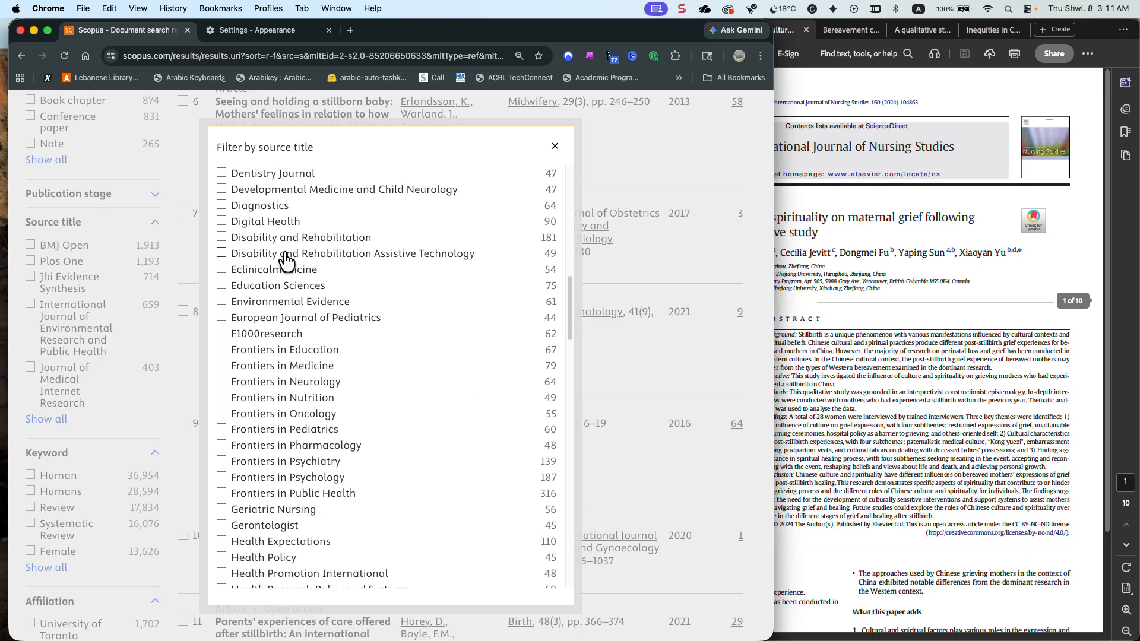
scroll(323, 279, "up", 1)
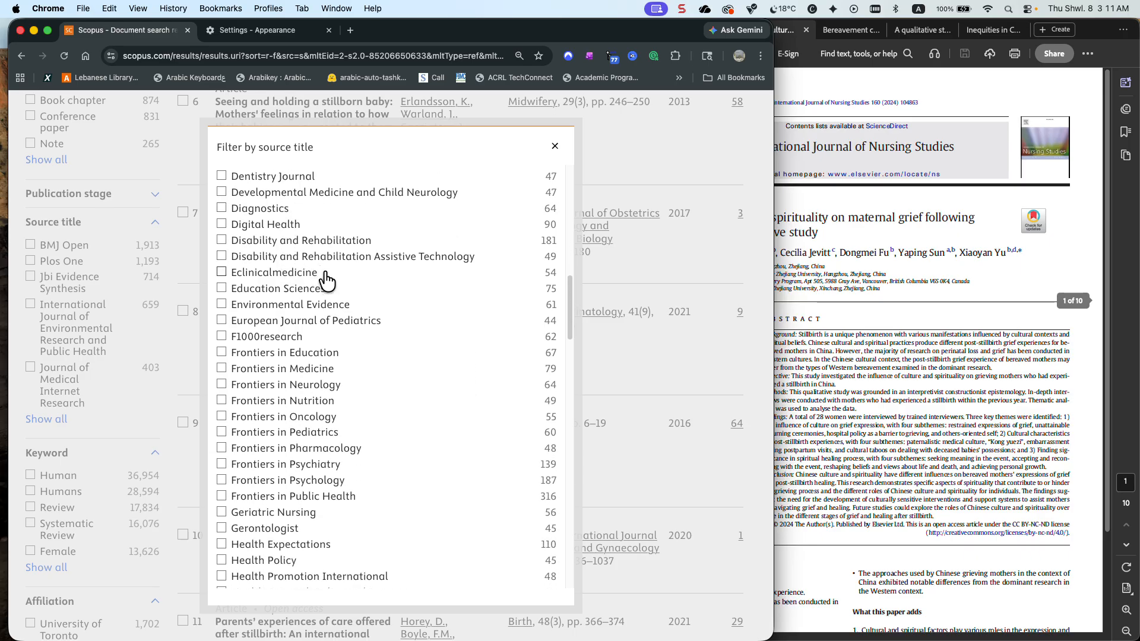
left_click(889, 229)
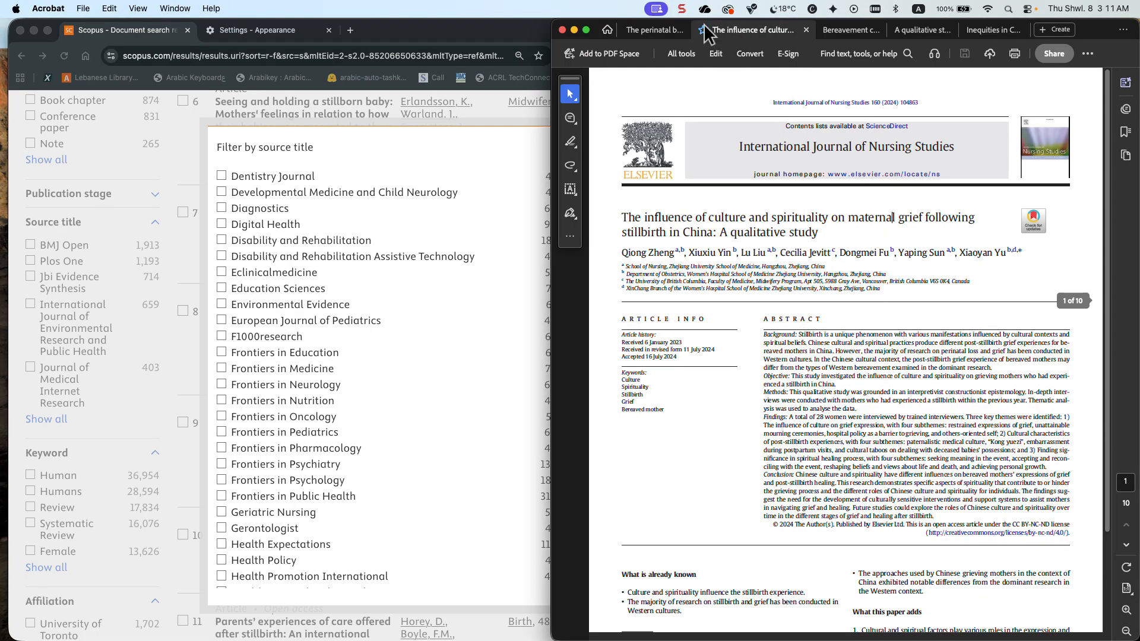
left_click(653, 30)
left_click(834, 28)
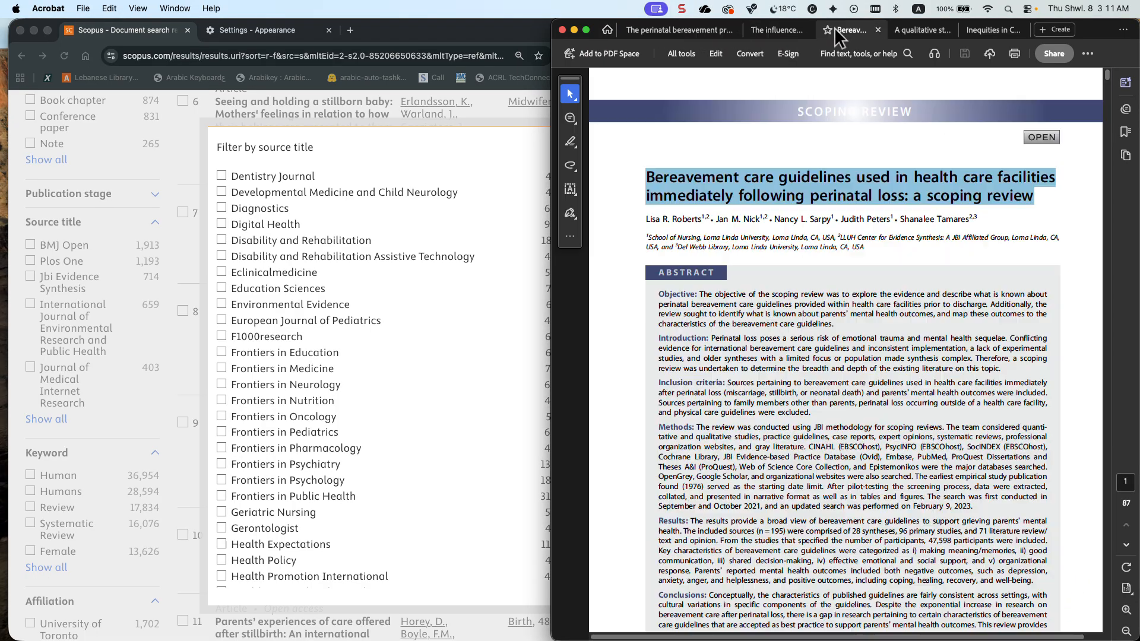
left_click(906, 36)
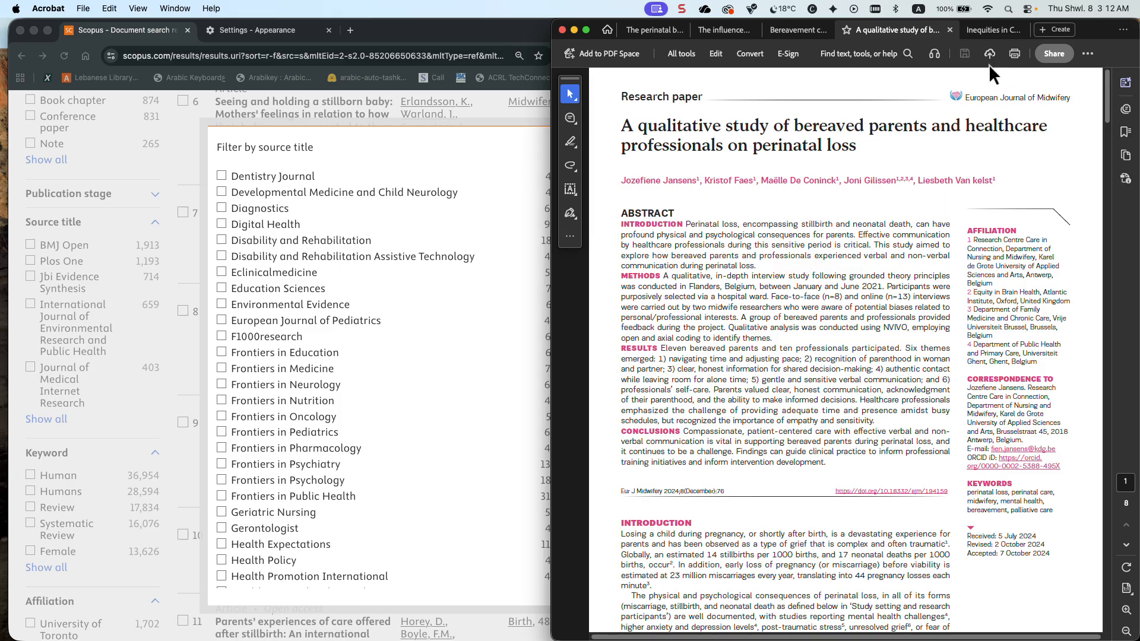
left_click(979, 28)
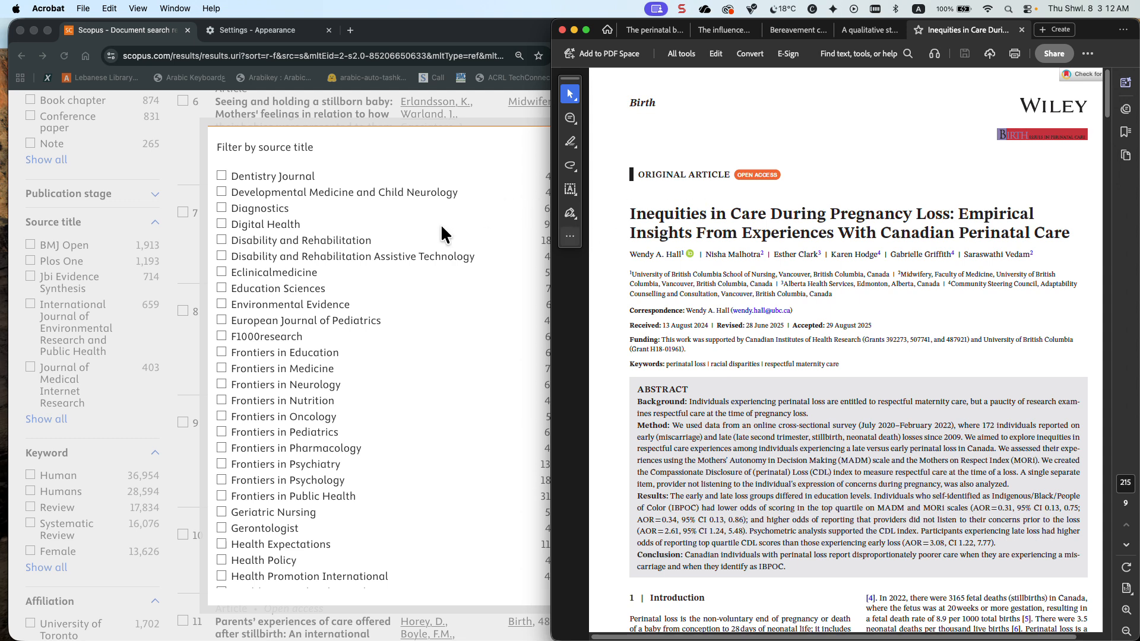
Look for the journal Birth in the source title list, then view the bereaved parents and bereavement care guidelines articles
scroll(442, 228, "up", 15)
scroll(441, 228, "down", 1)
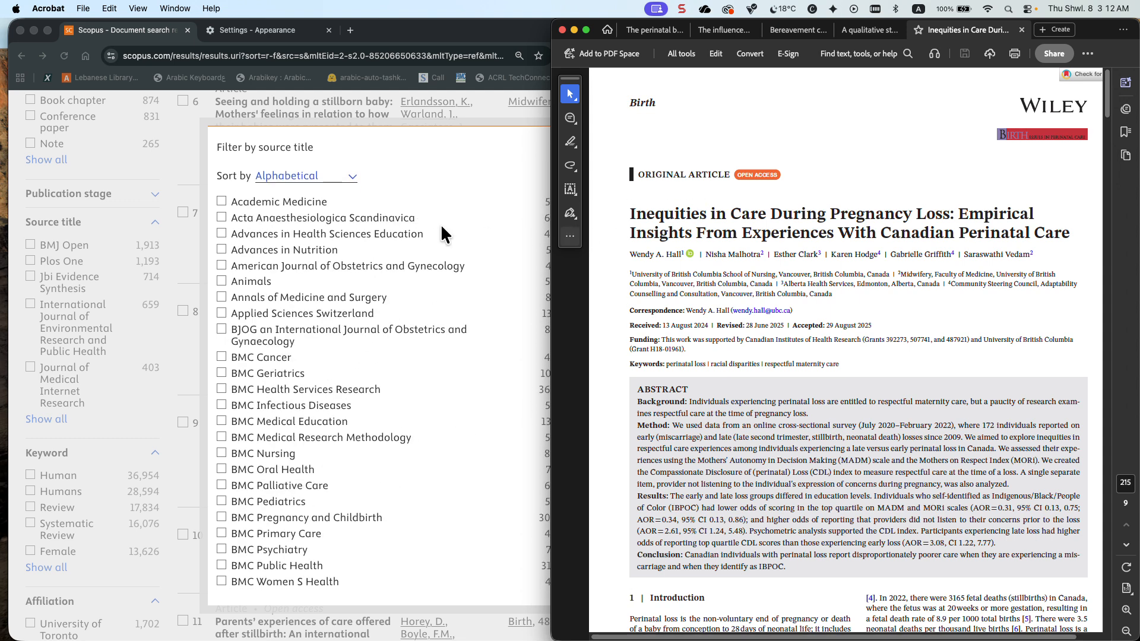
scroll(441, 227, "down", 8)
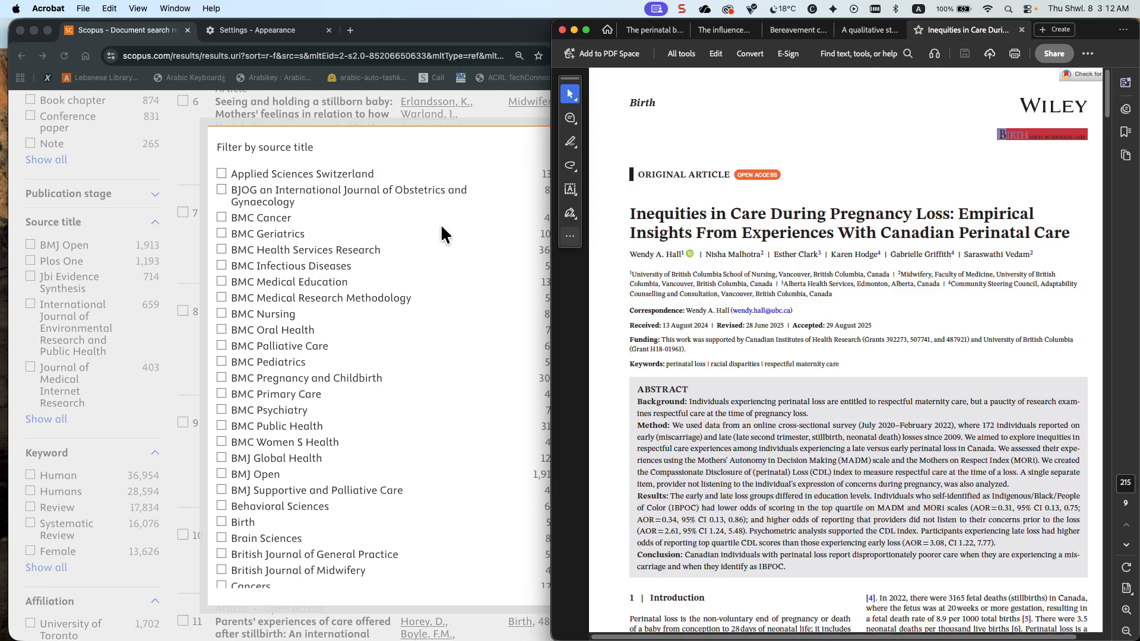
left_click(867, 30)
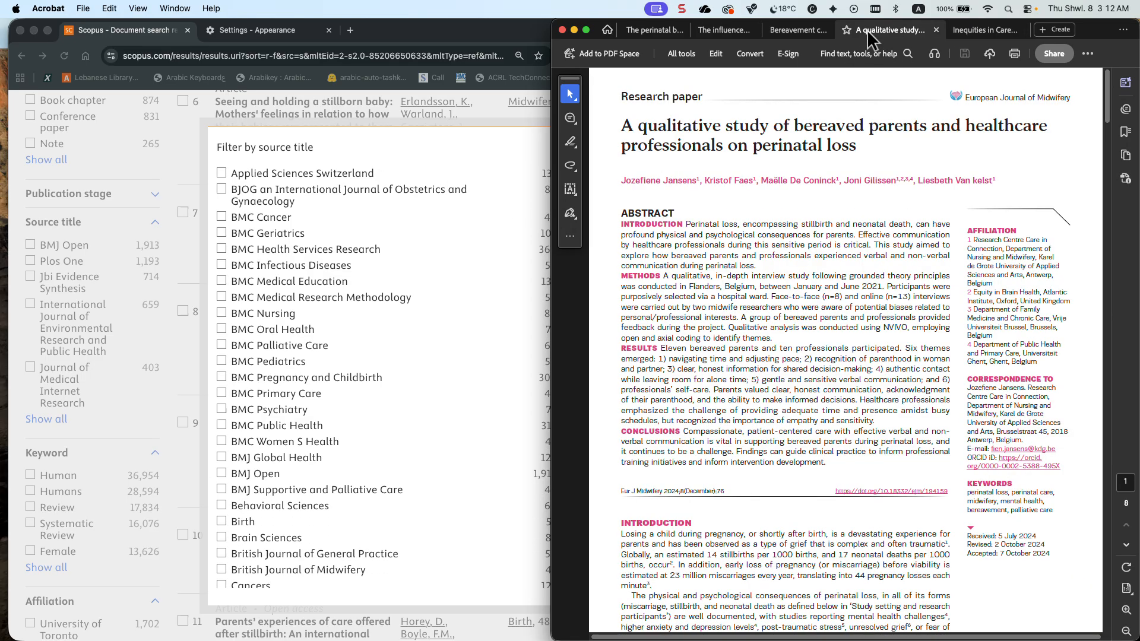
left_click(803, 33)
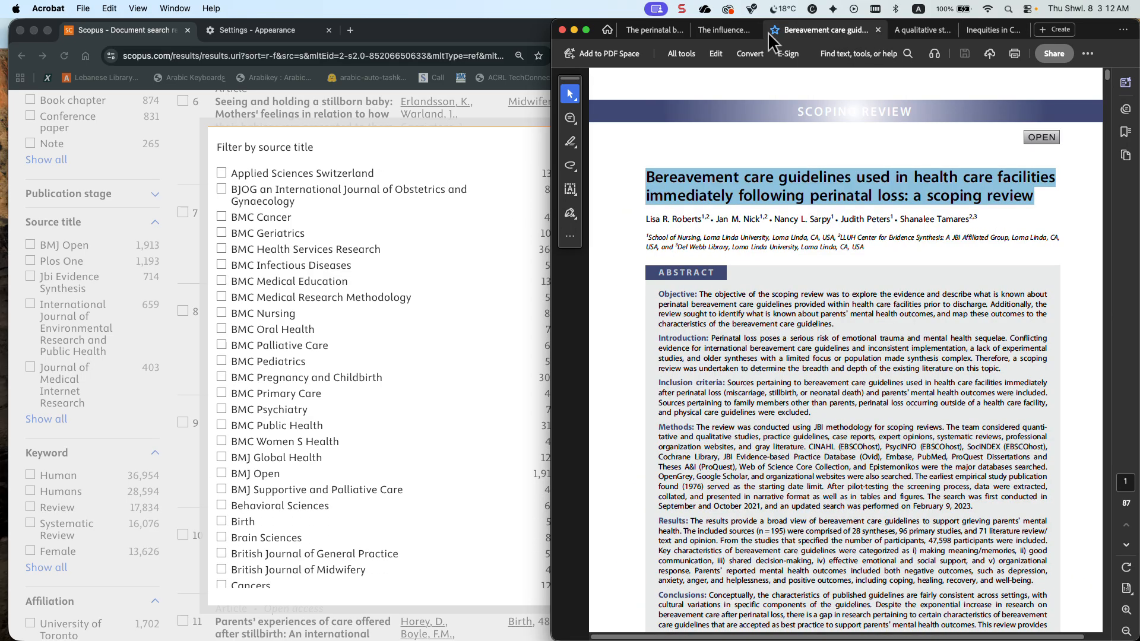
Open the article on maternal grief in China and look for International Journal of Nursing Studies in the source title list
left_click(724, 31)
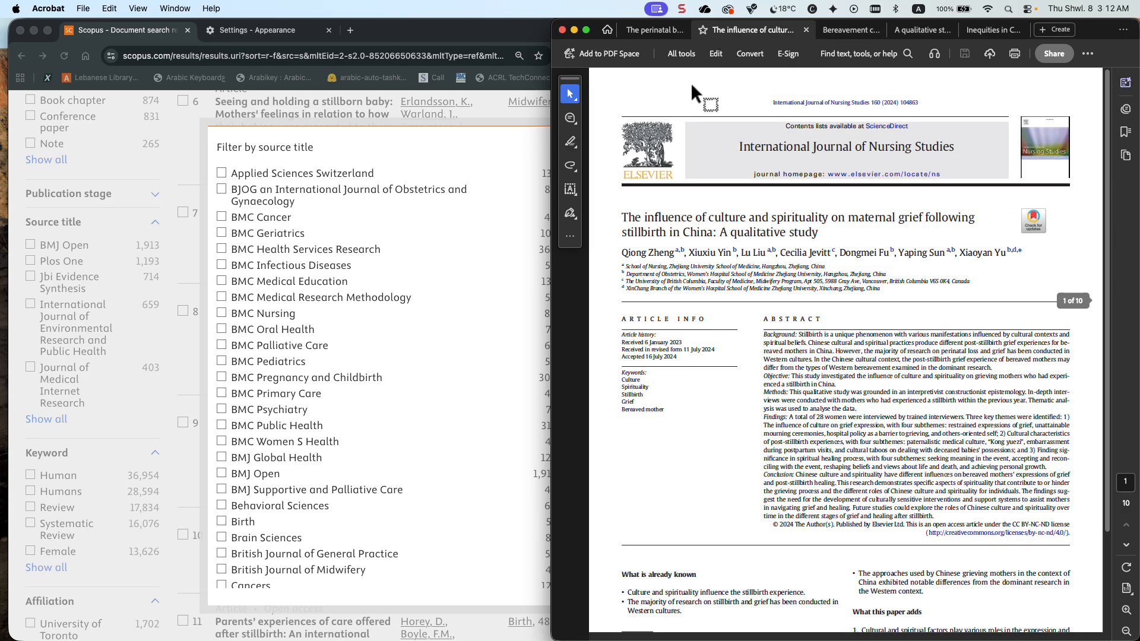
scroll(404, 235, "down", 15)
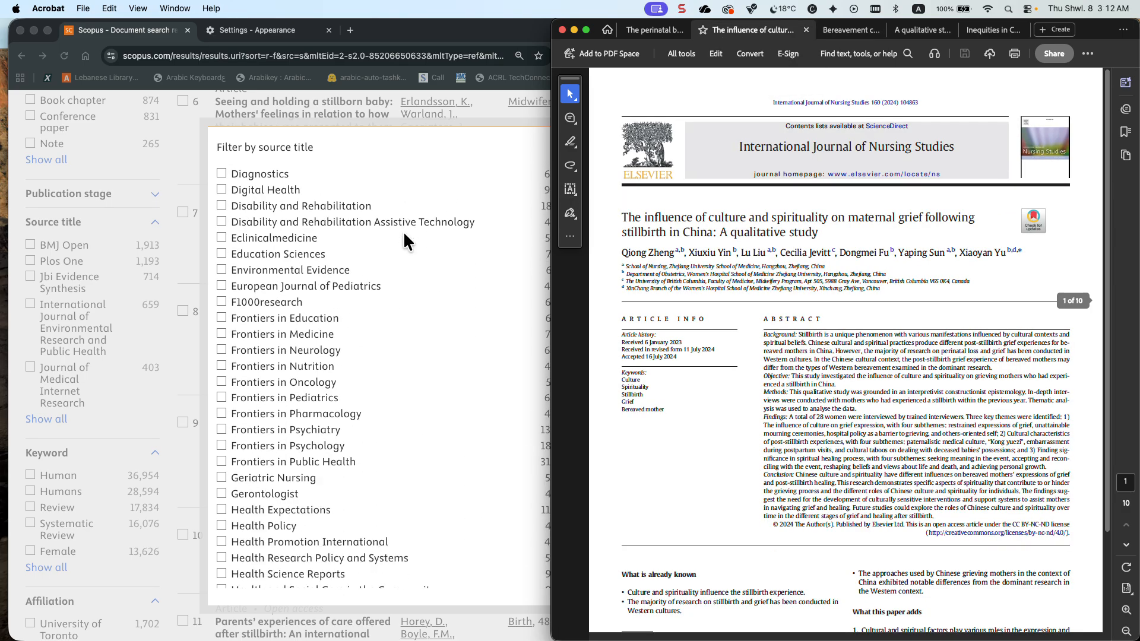
scroll(404, 235, "down", 3)
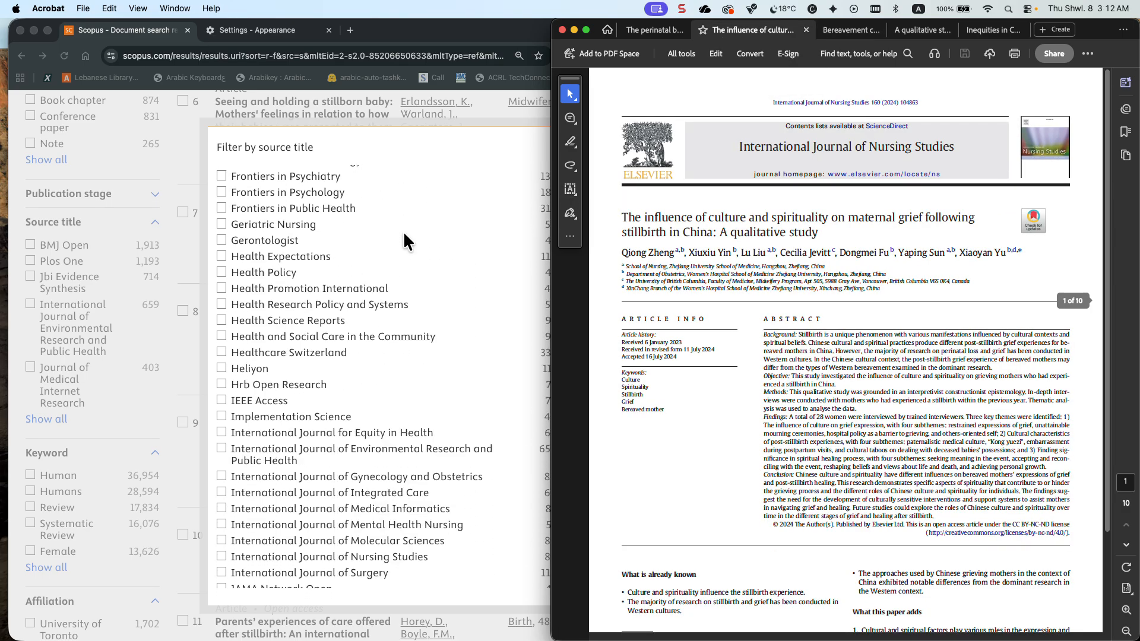
Open the perinatal bereavement project article and look for Reproductive Health in the source title list
left_click(650, 30)
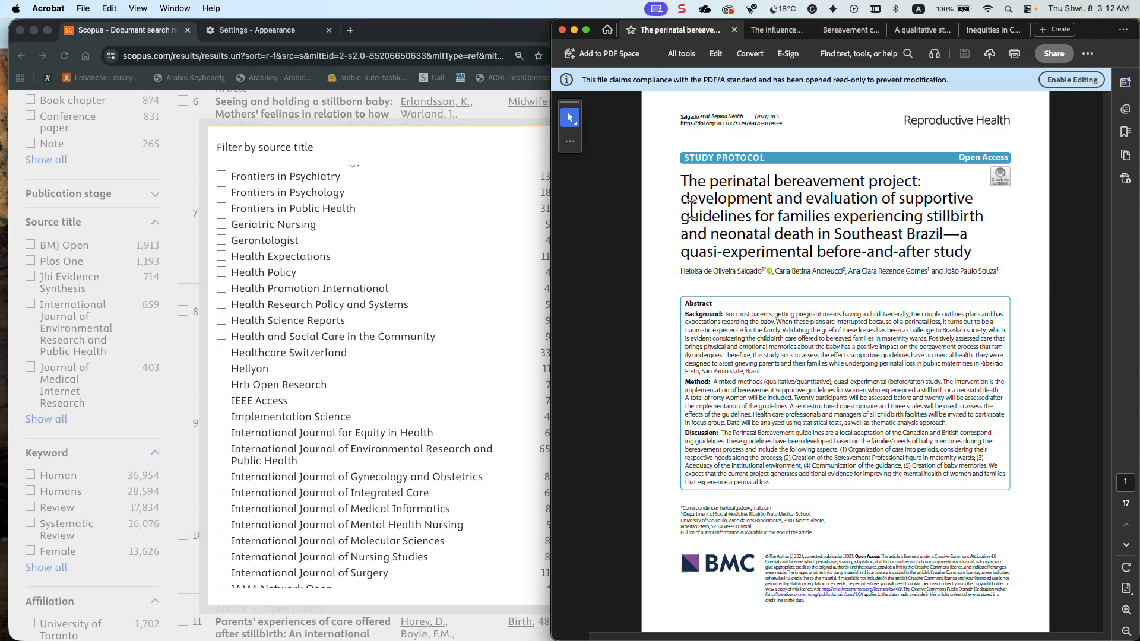
scroll(413, 297, "down", 20)
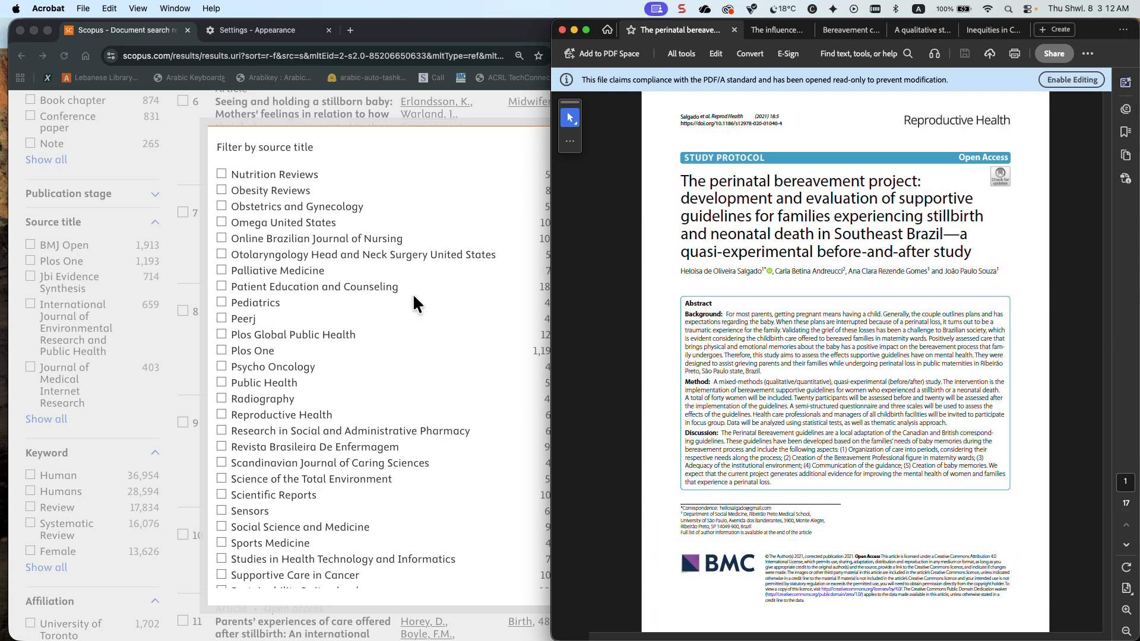
scroll(414, 302, "up", 3)
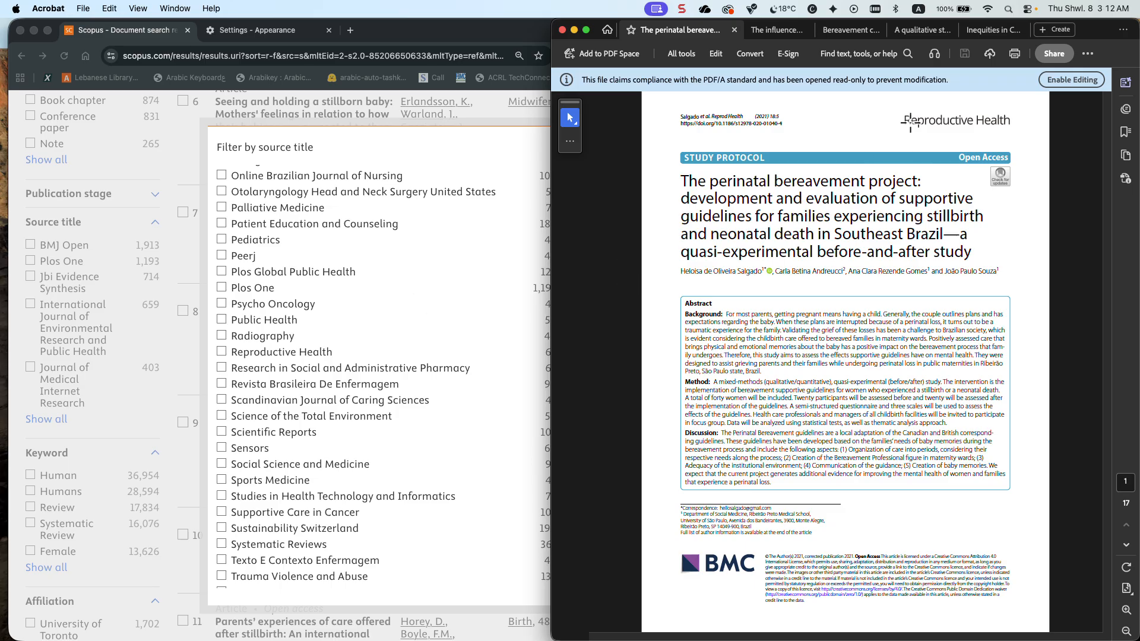
Review the bereavement care guidelines, pregnancy loss inequities and bereaved parents articles again for their journals
left_click(836, 29)
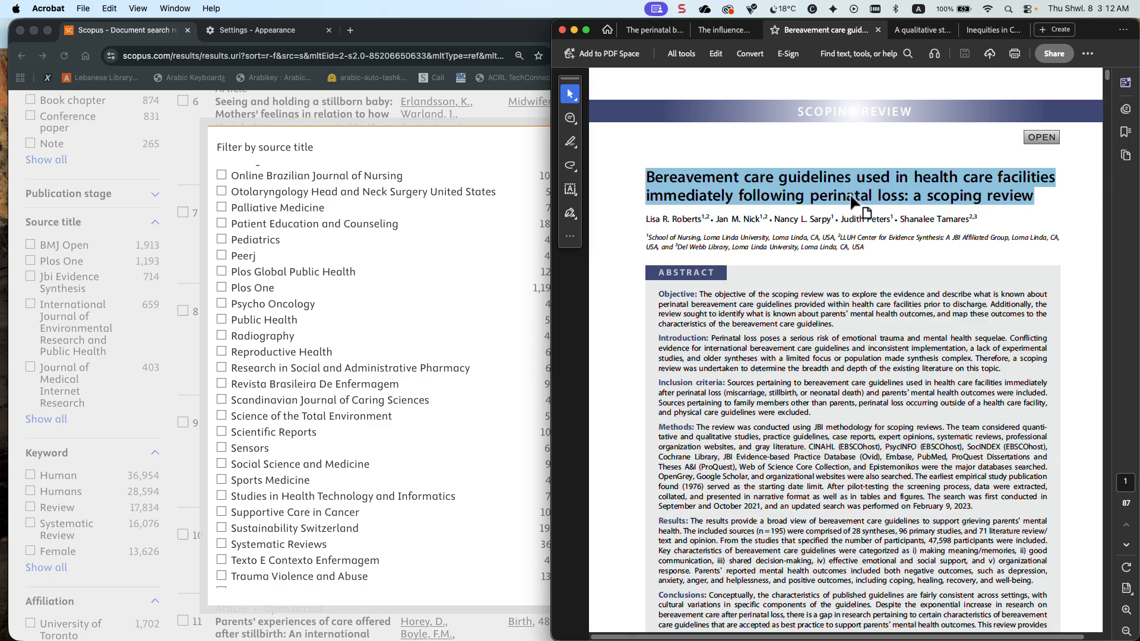
left_click_drag(852, 198, 1004, 78)
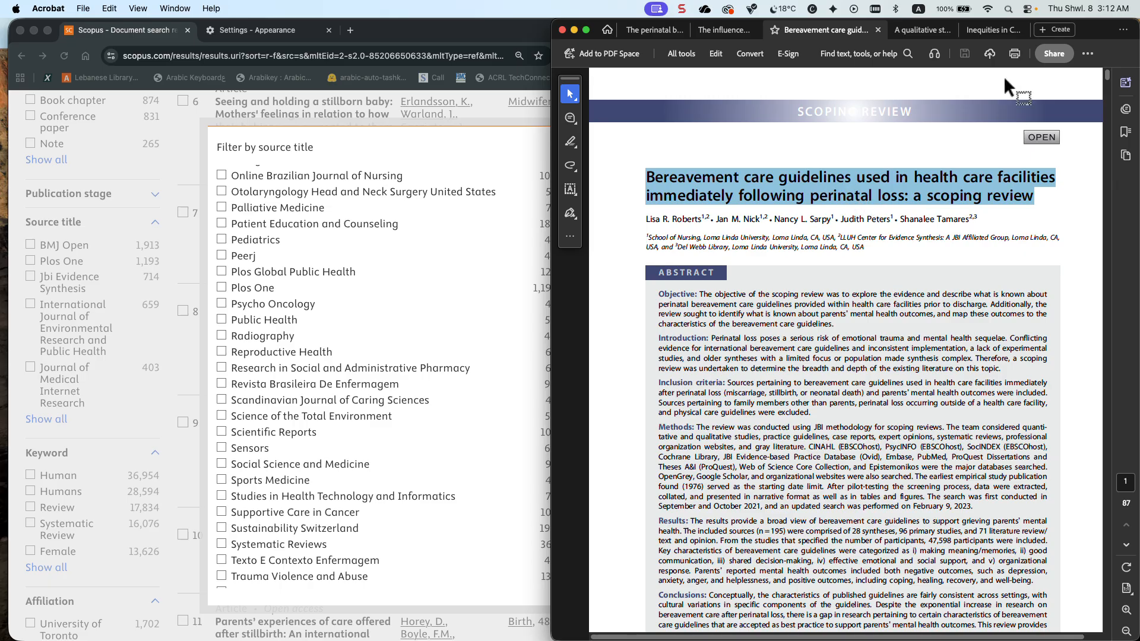
left_click(988, 30)
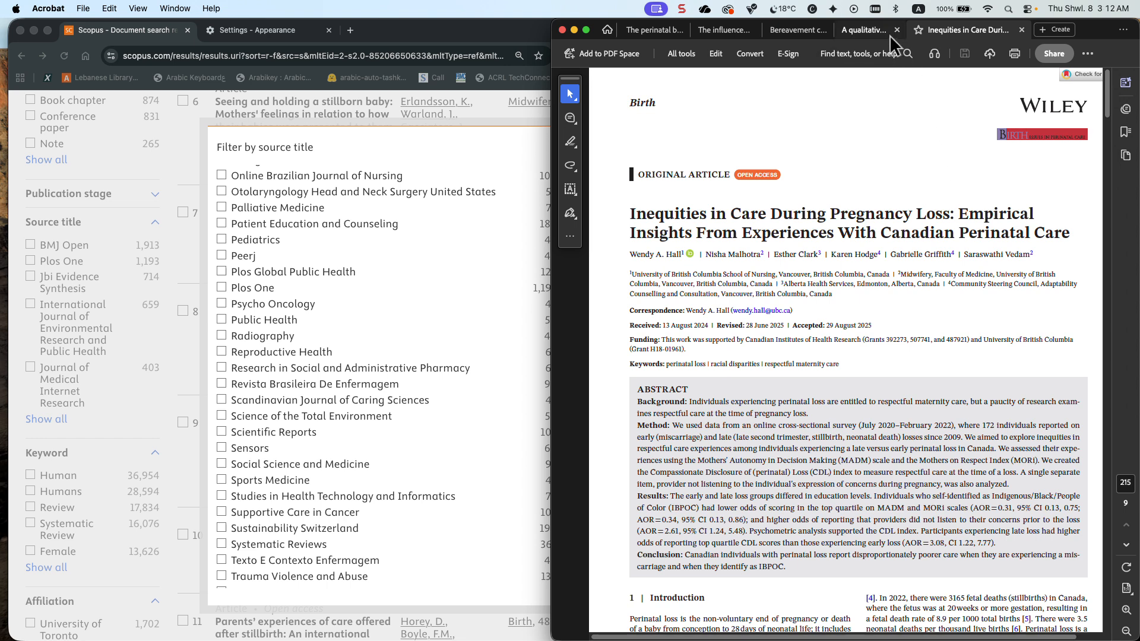
left_click(872, 31)
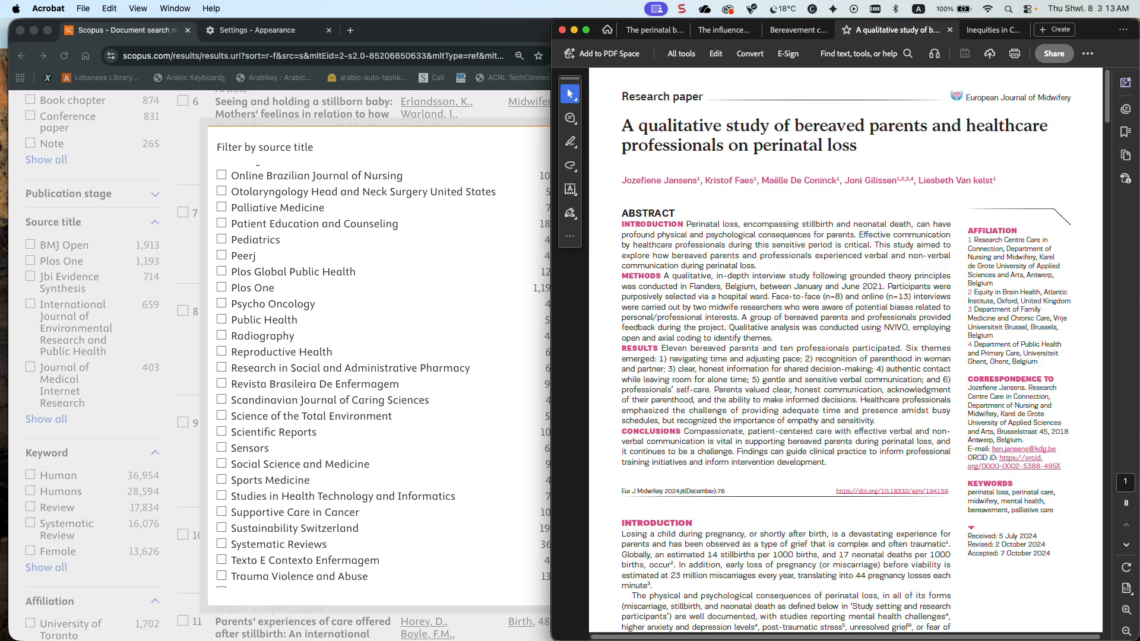
key("super+Tab")
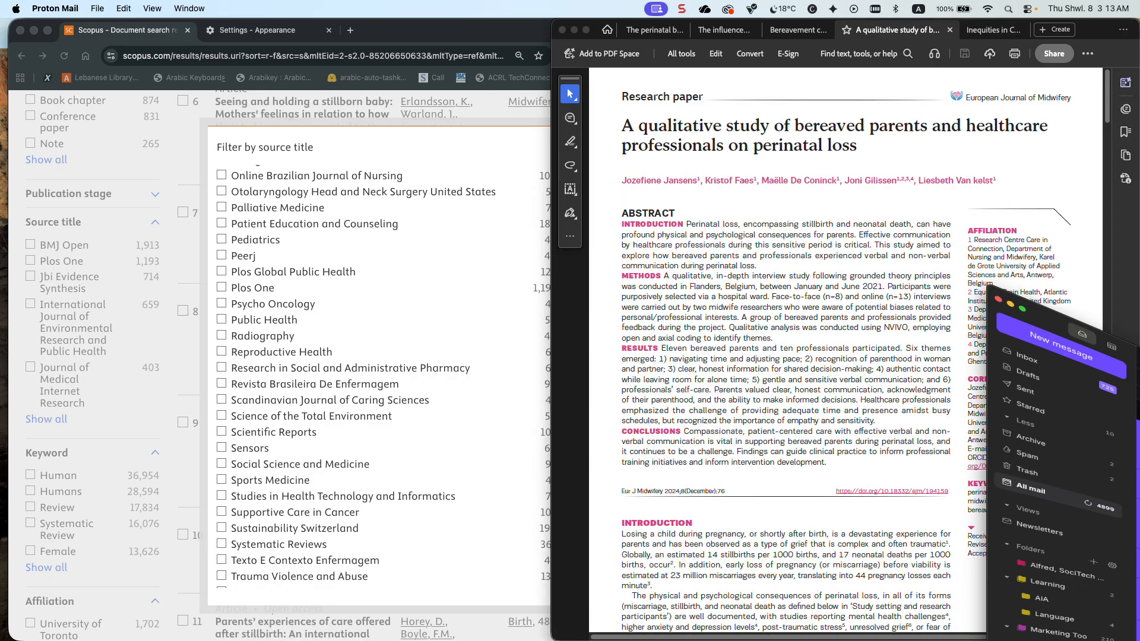
key("super+m")
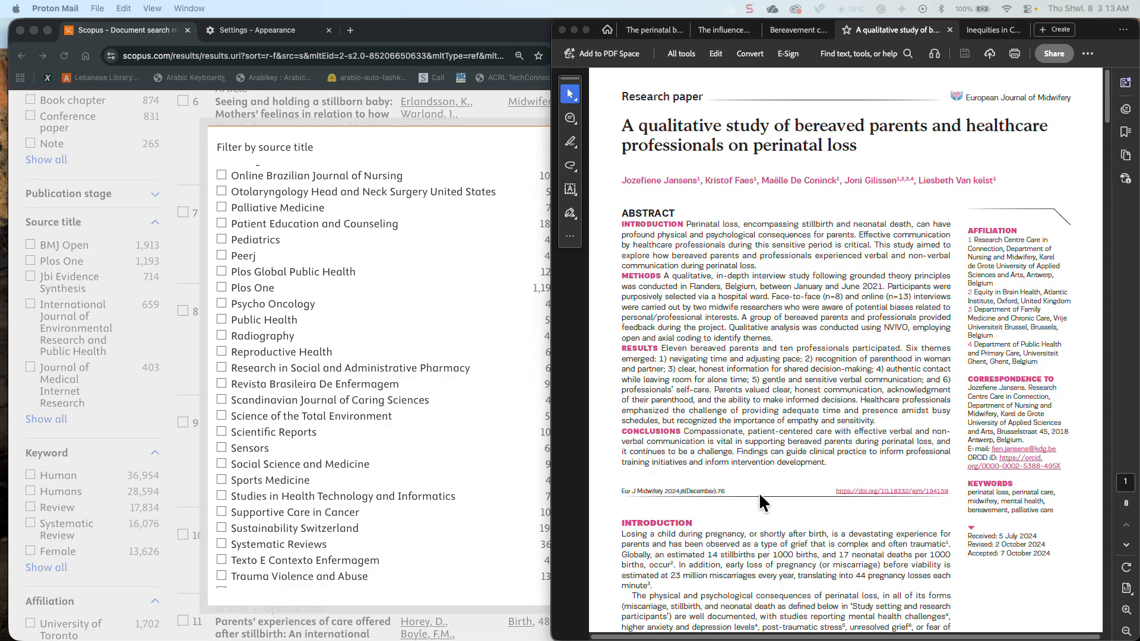
Switch back to Chrome, close the source title filter and open the related documents query in advanced search
left_click(520, 291)
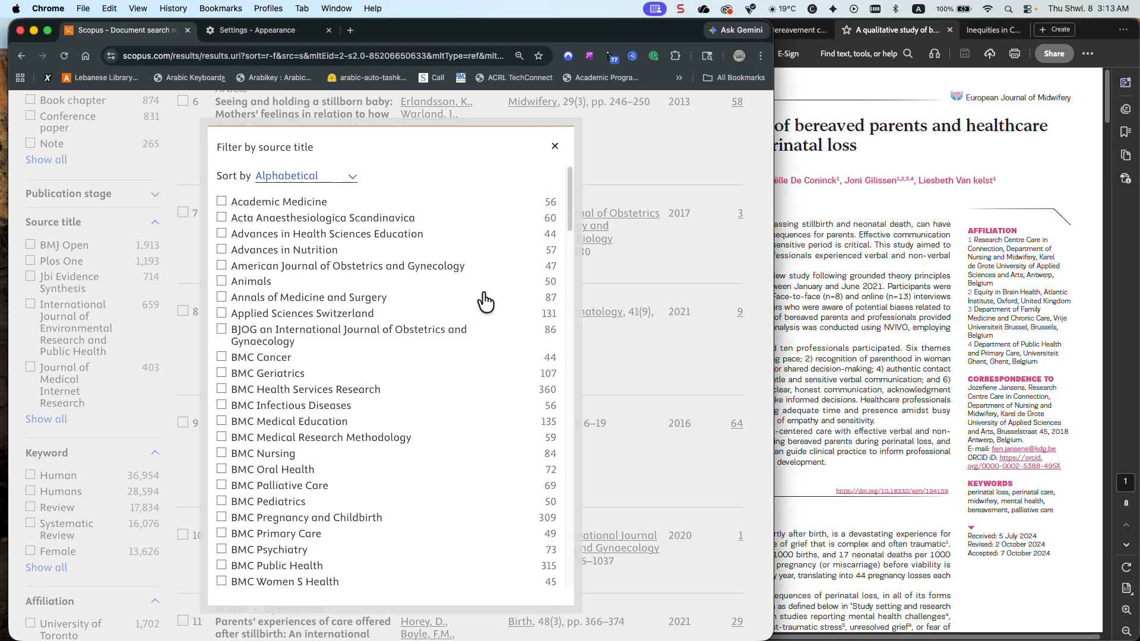
left_click(555, 147)
scroll(705, 237, "down", 1)
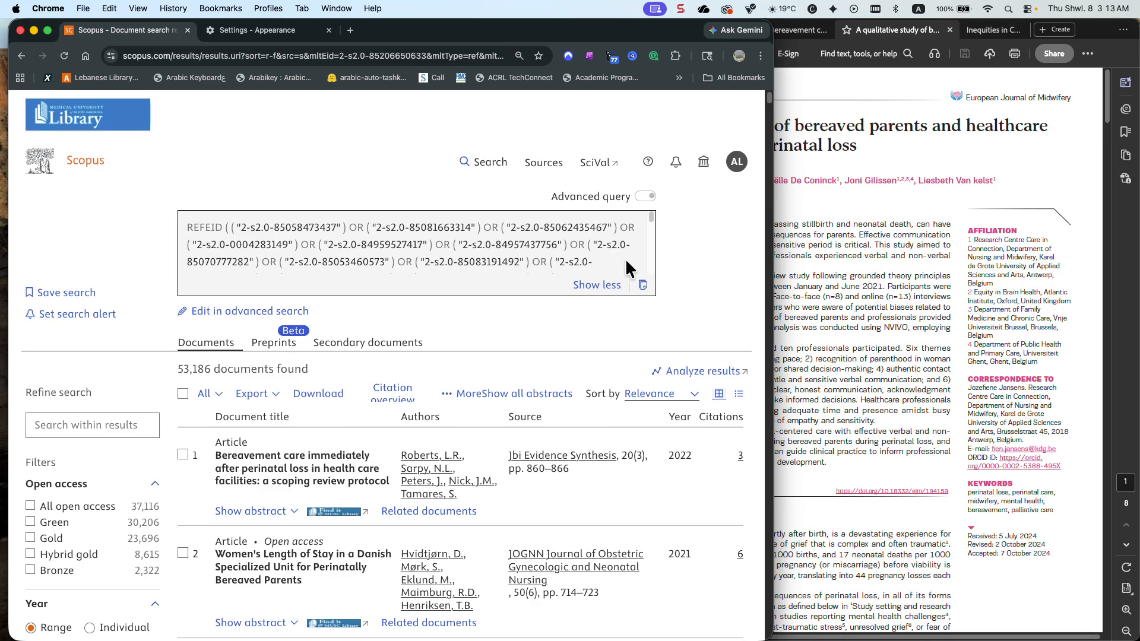
left_click(254, 312)
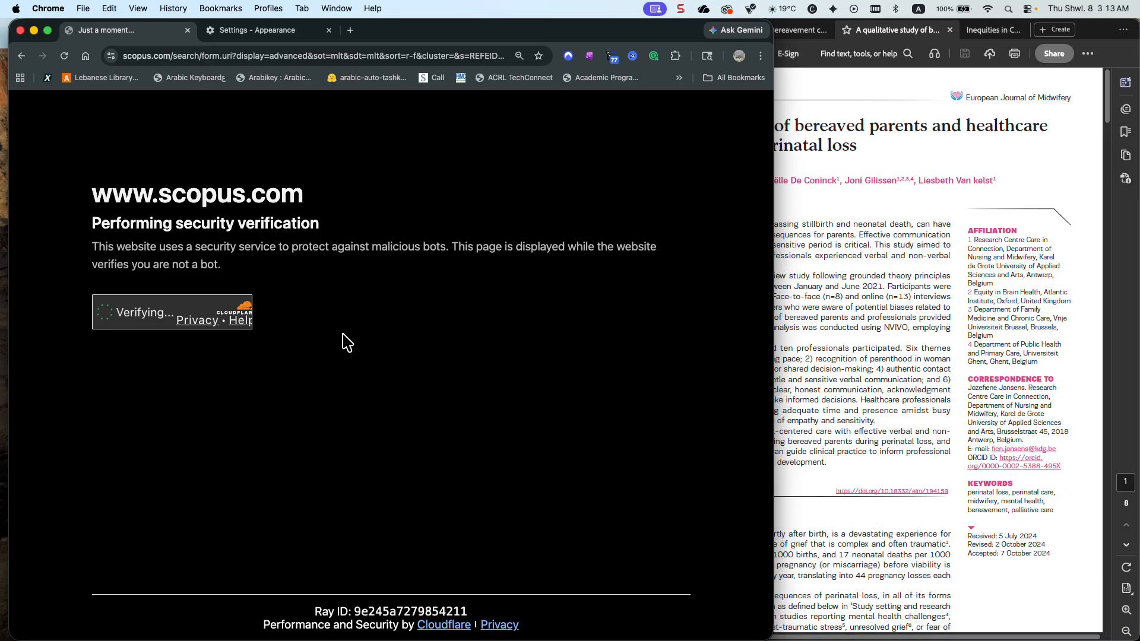
left_click(103, 312)
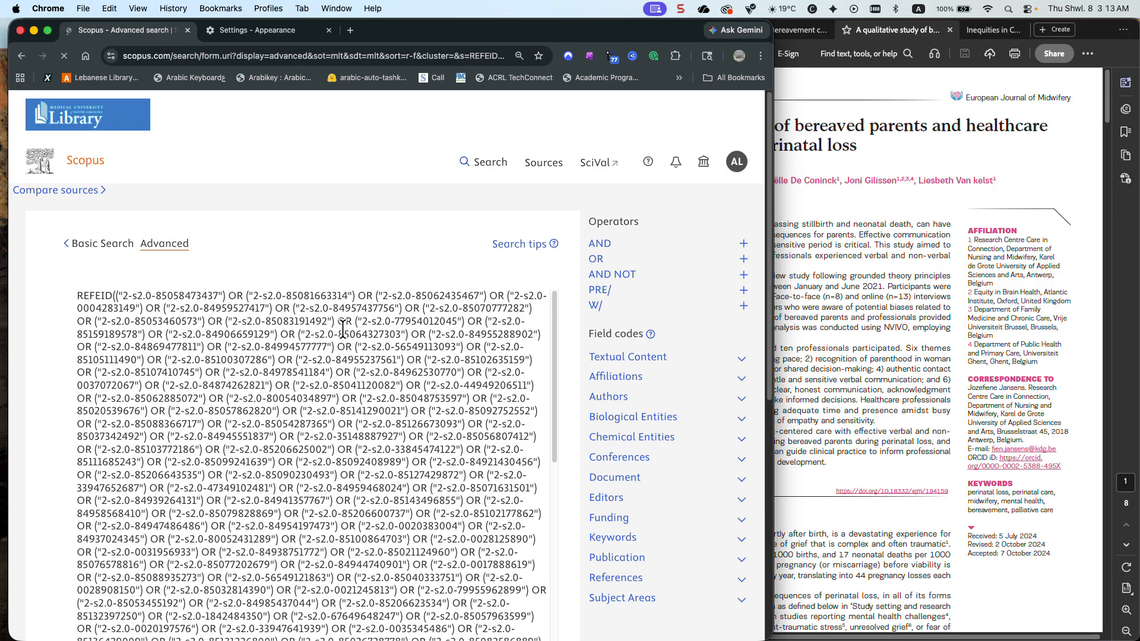
Clear the related documents query and paste the copied search string combining perinatal terms with loss, grief and bereavement terms
scroll(456, 305, "down", 15)
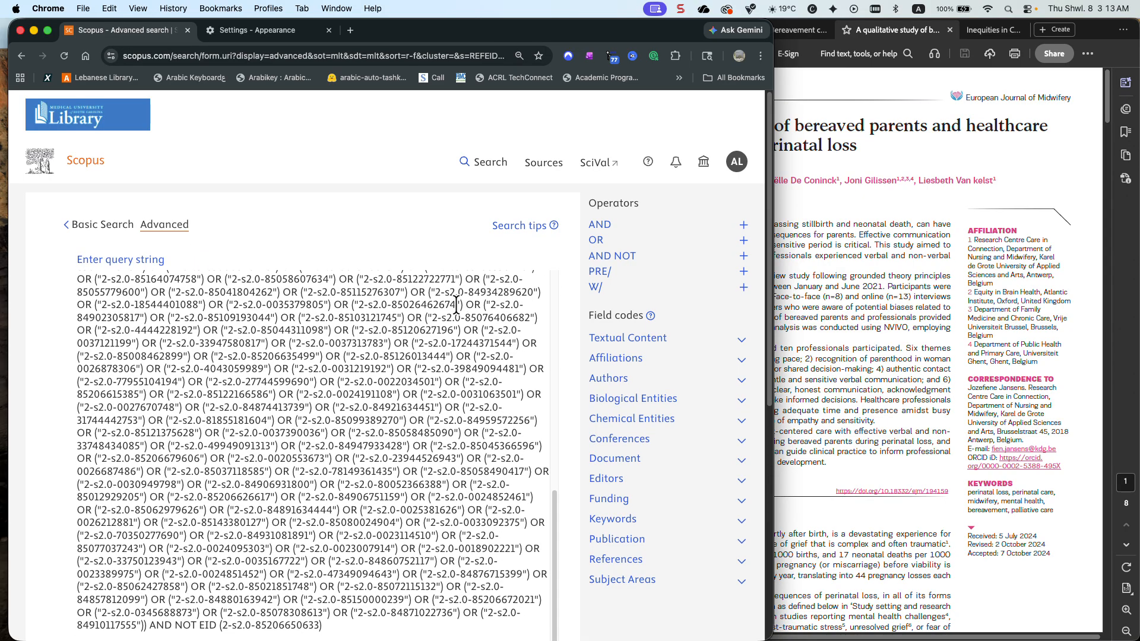
scroll(558, 297, "down", 10)
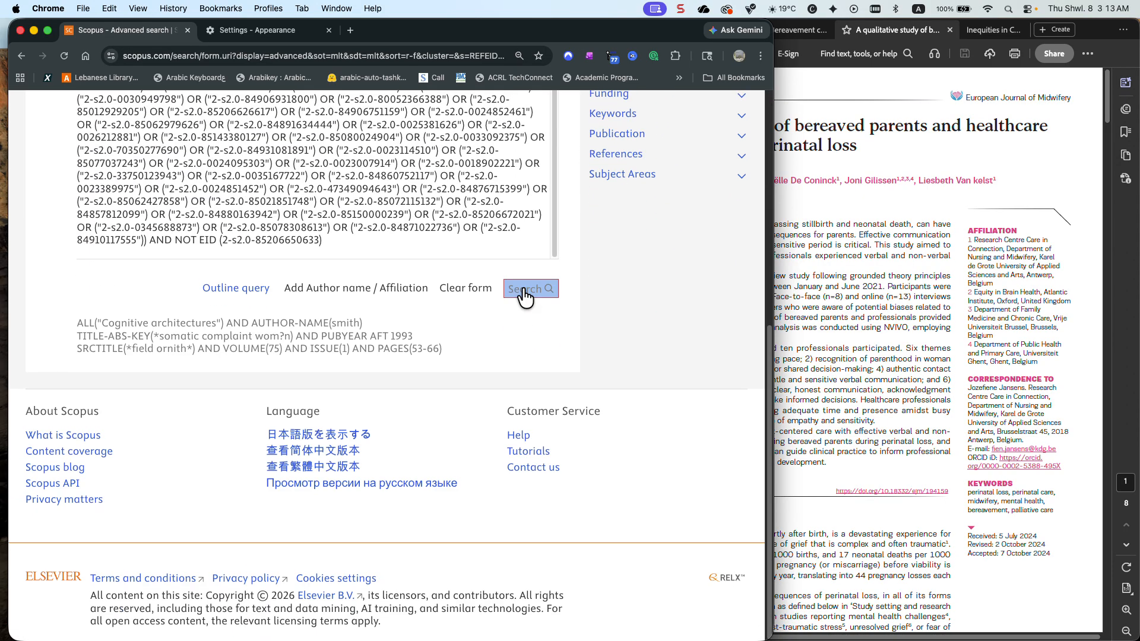
left_click(465, 292)
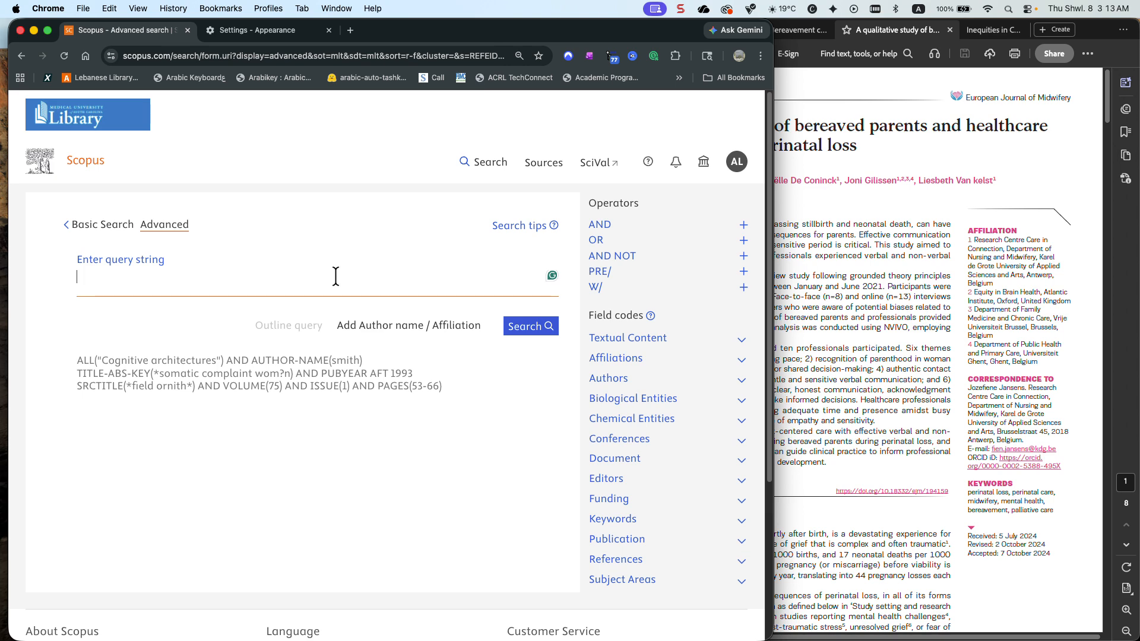
type("1. (perinatal OR postnatal OR maternal OR preg* OR fetal OR foetal OR prenatal OR neonatal OR antenatal OR infant OR peripartum OR prepartum OR postpartum) N2 AND (loss OR grief OR bereavement OR death OR demise OR termination OR anomal* or mourn*))")
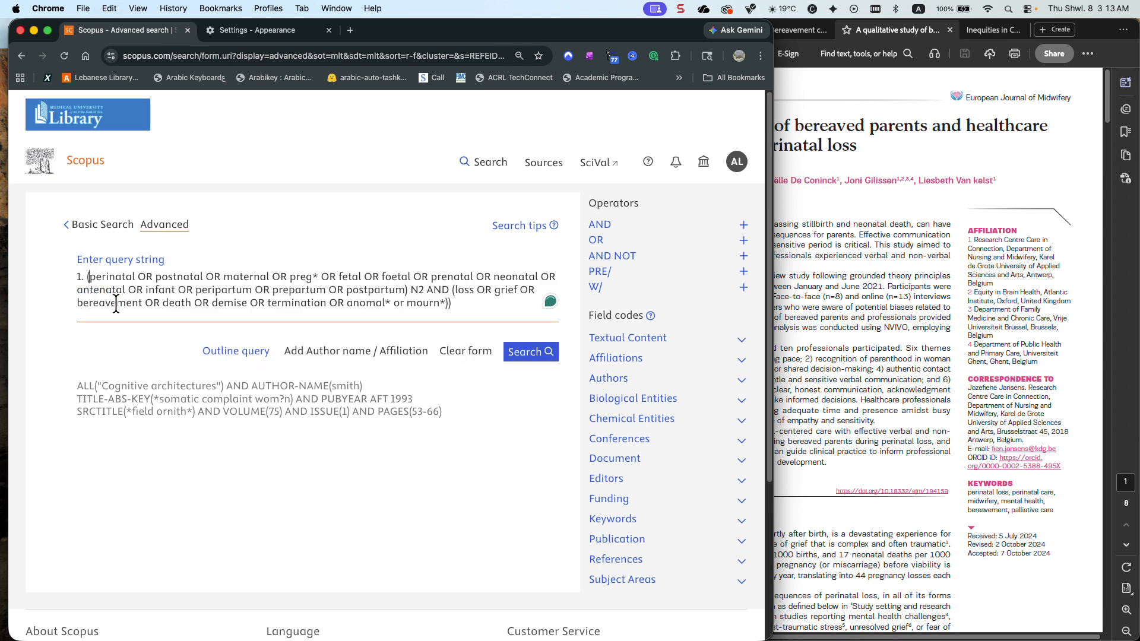
Replace the list number before the perinatal terms with the TITLE-ABS-KEY field code
key("BackSpace")
key("BackSpace")
key("BackSpace")
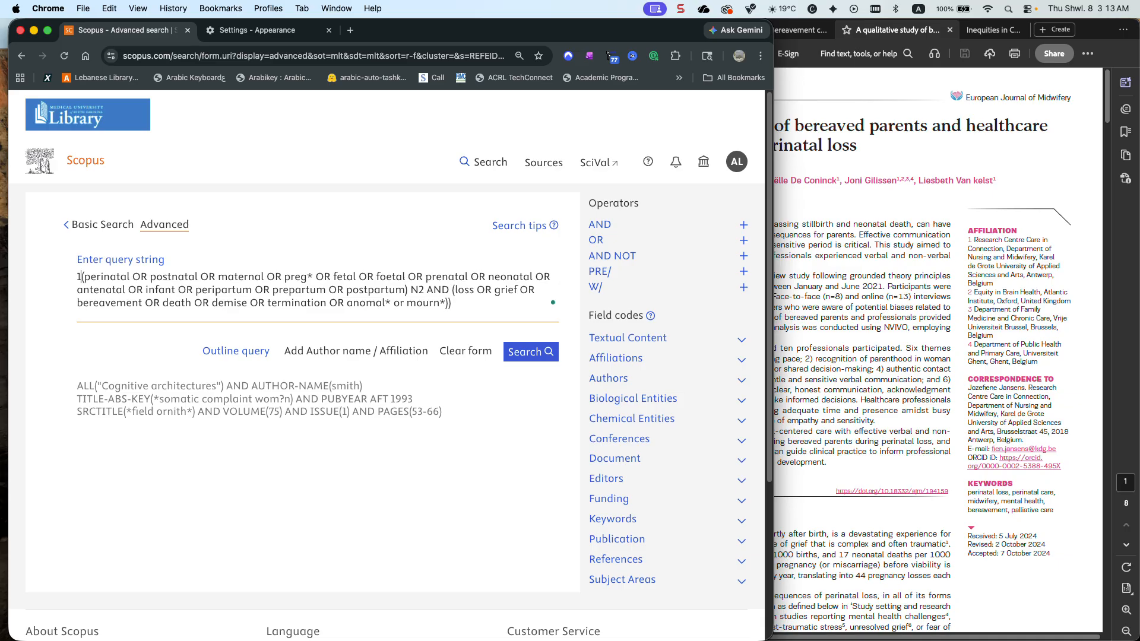
type("ti")
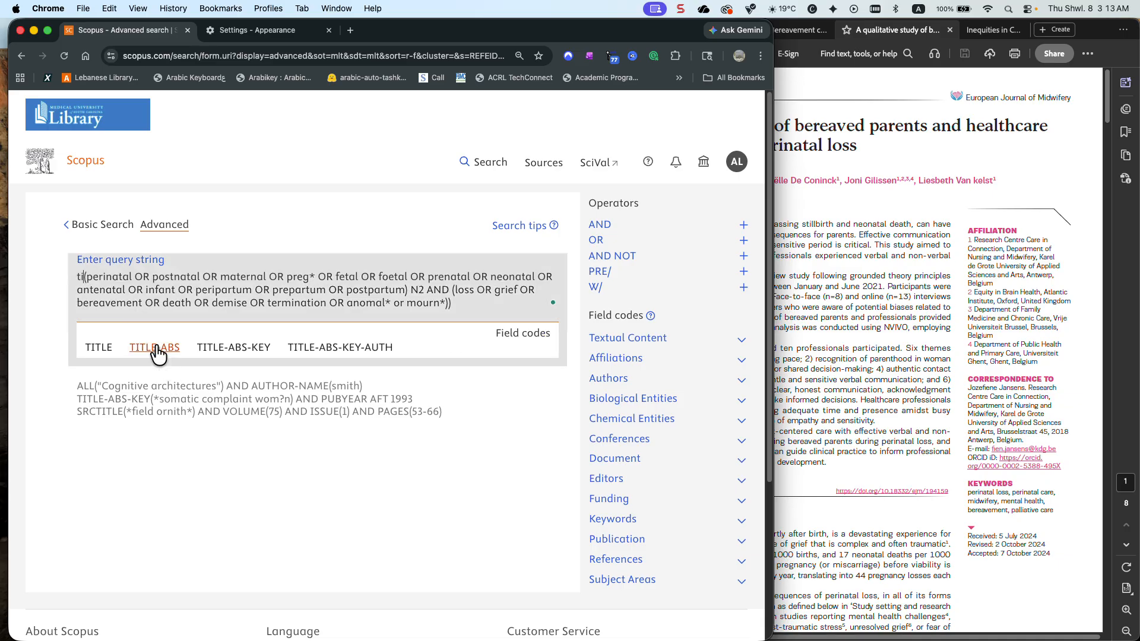
left_click(234, 348)
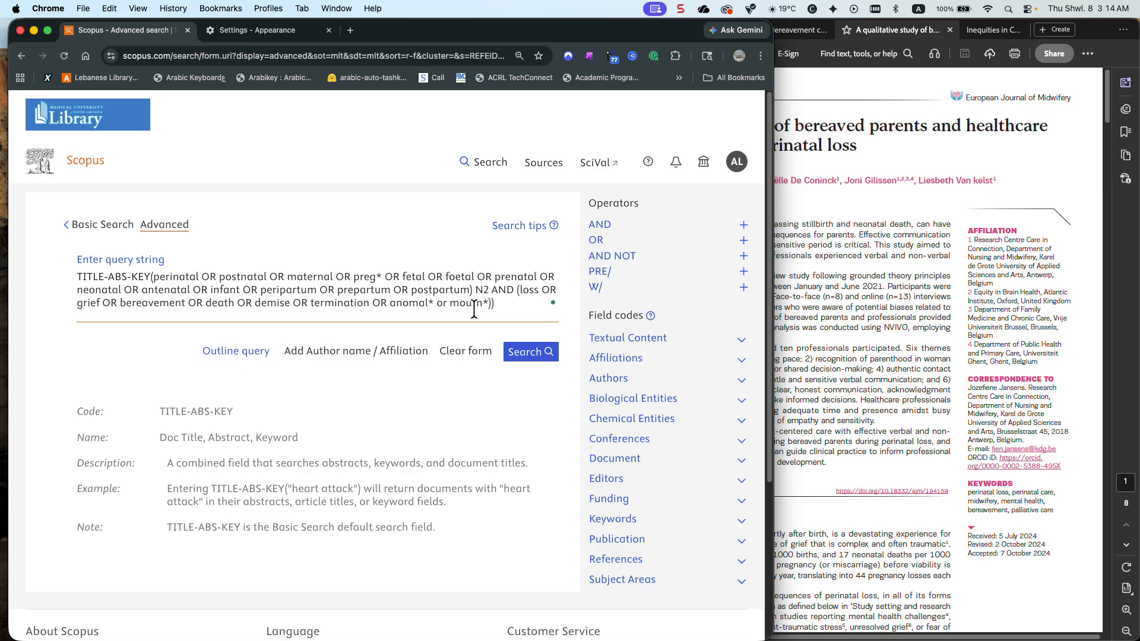
Remove N2 from between the two term groups and add the TITLE-ABS-KEY field code before the loss and grief group
left_click(516, 289)
left_click(490, 290)
key("BackSpace")
key("BackSpace")
type("t")
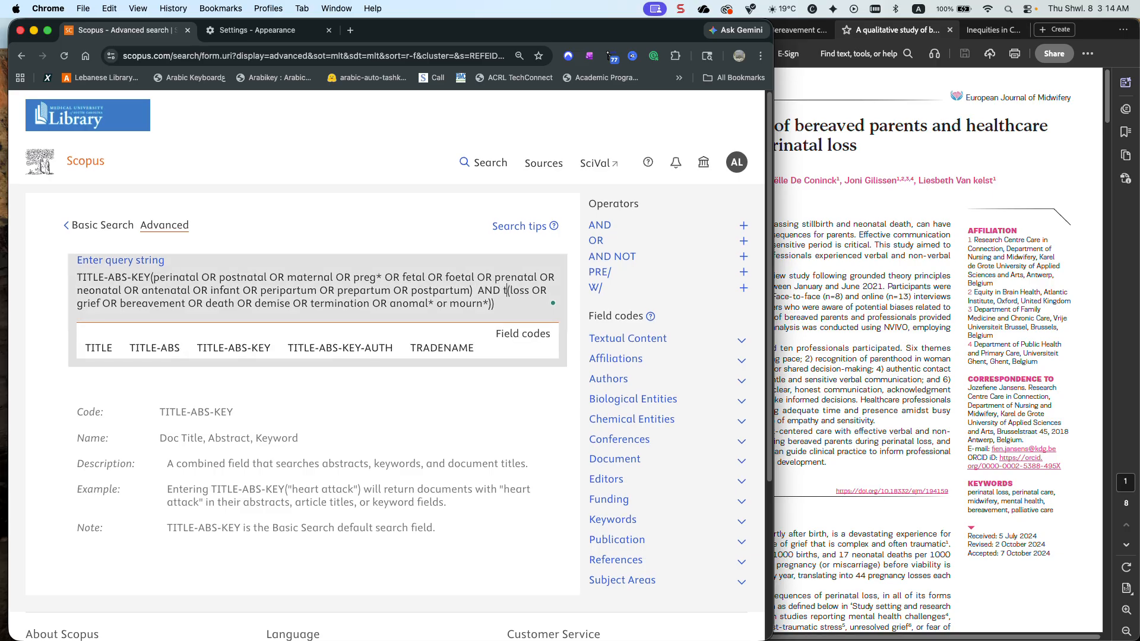
left_click(235, 349)
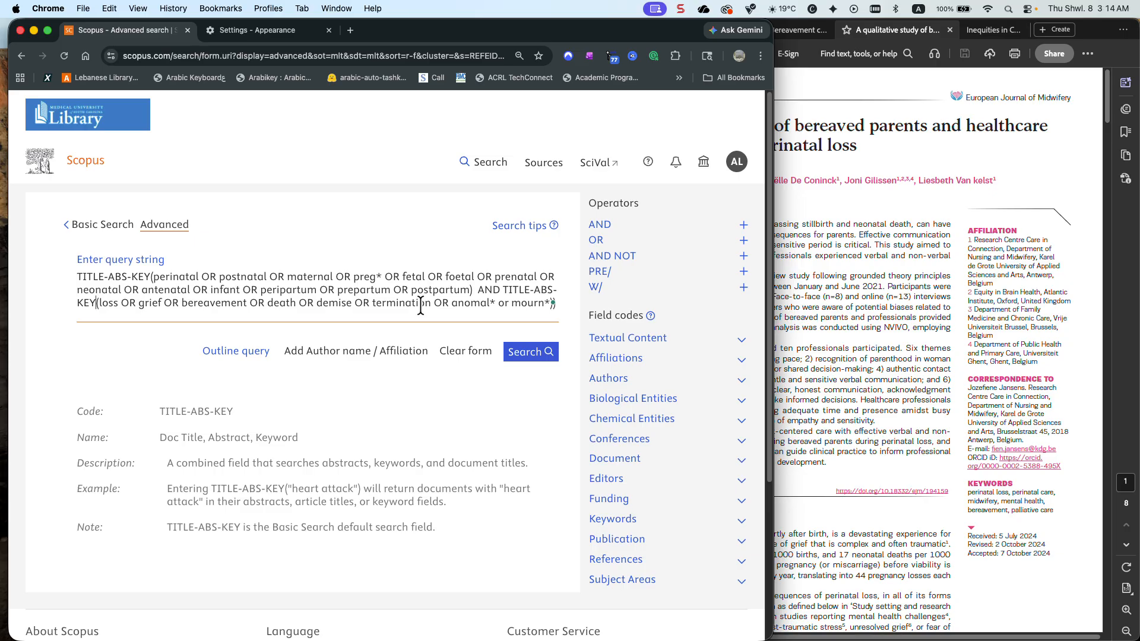
Run the search, remove the extra closing parenthesis at the end of the query and run it again
left_click(535, 359)
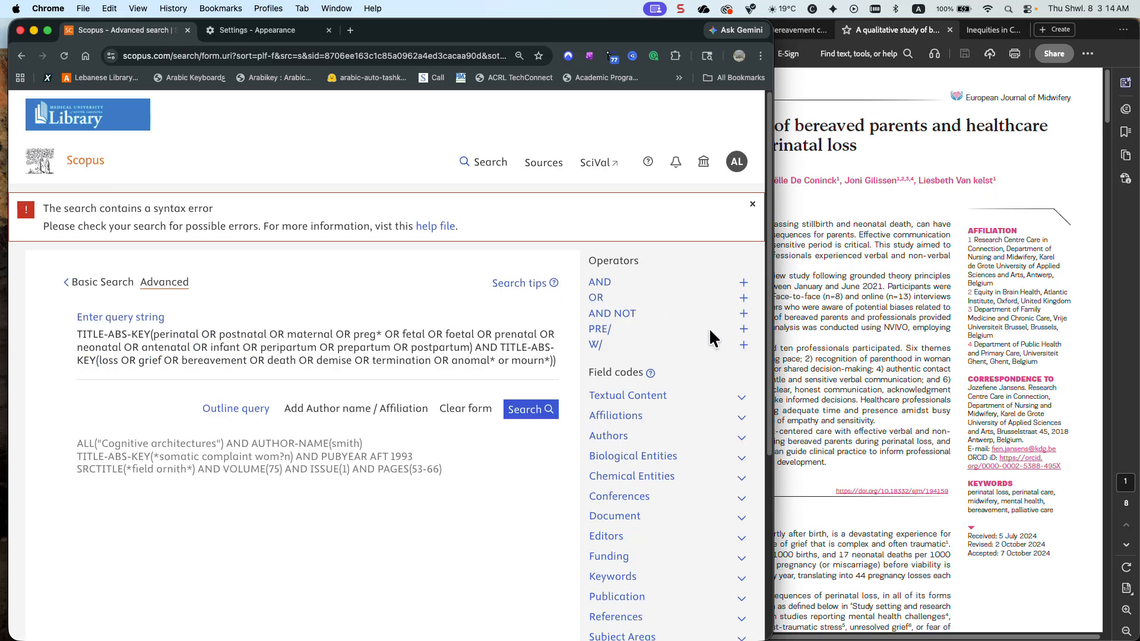
left_click(311, 354)
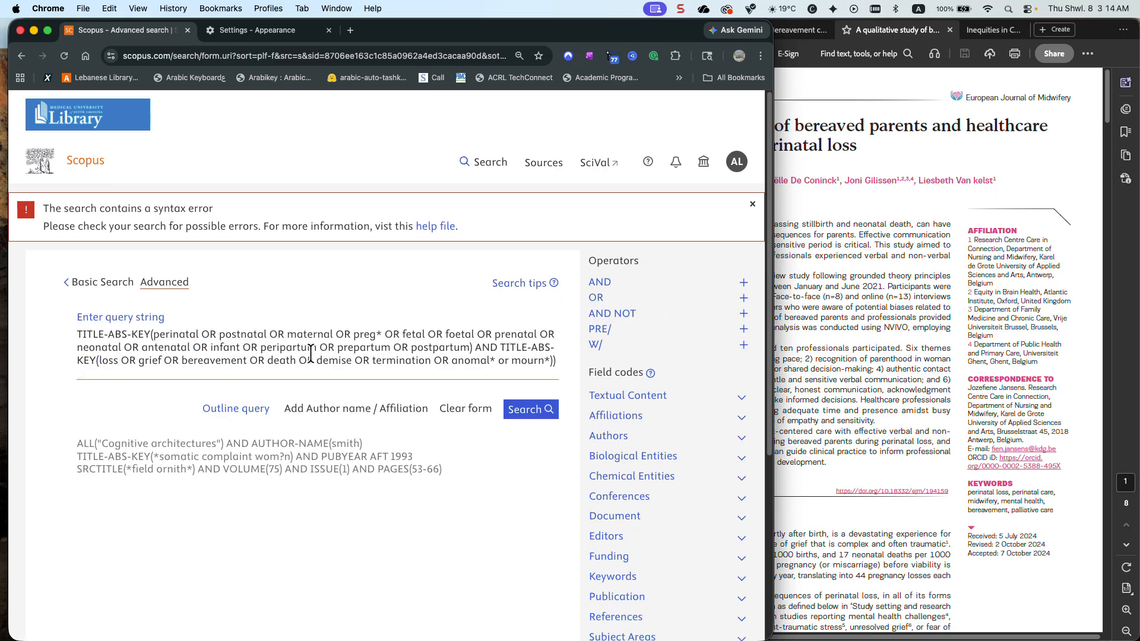
left_click(558, 360)
key("BackSpace")
left_click(550, 416)
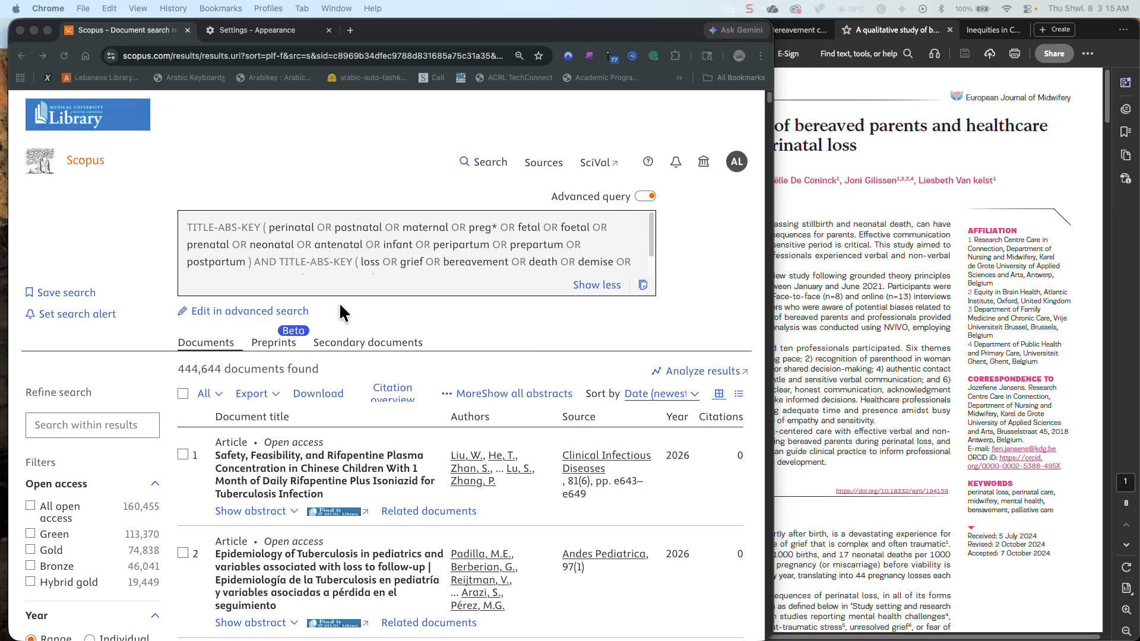
Reopen the query in advanced search, replace it with the copied equity and bias string, and delete the quotation mark before "systematic"
left_click(269, 315)
left_click(268, 313)
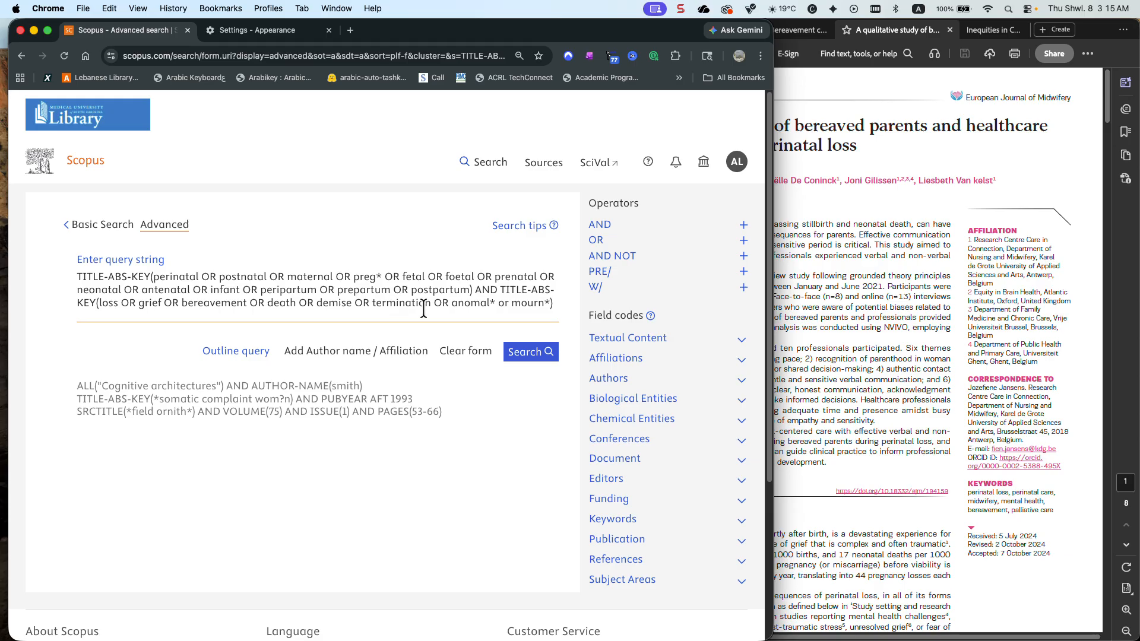
left_click(471, 350)
type("(equity OR equality OR inequit* OR inequalit* OR exclu* OR (\"(systematic OR implicit OR institutional) AND bias*\") OR ((healthcare OR maternal OR health) AND disparit*))")
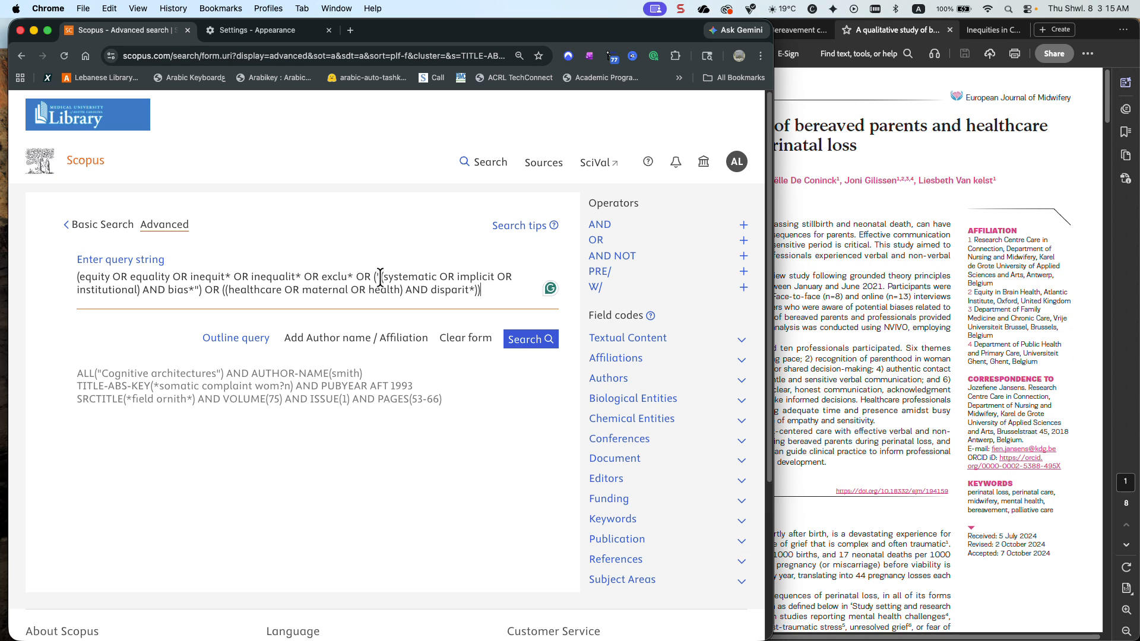
key("BackSpace")
key("BackSpace")
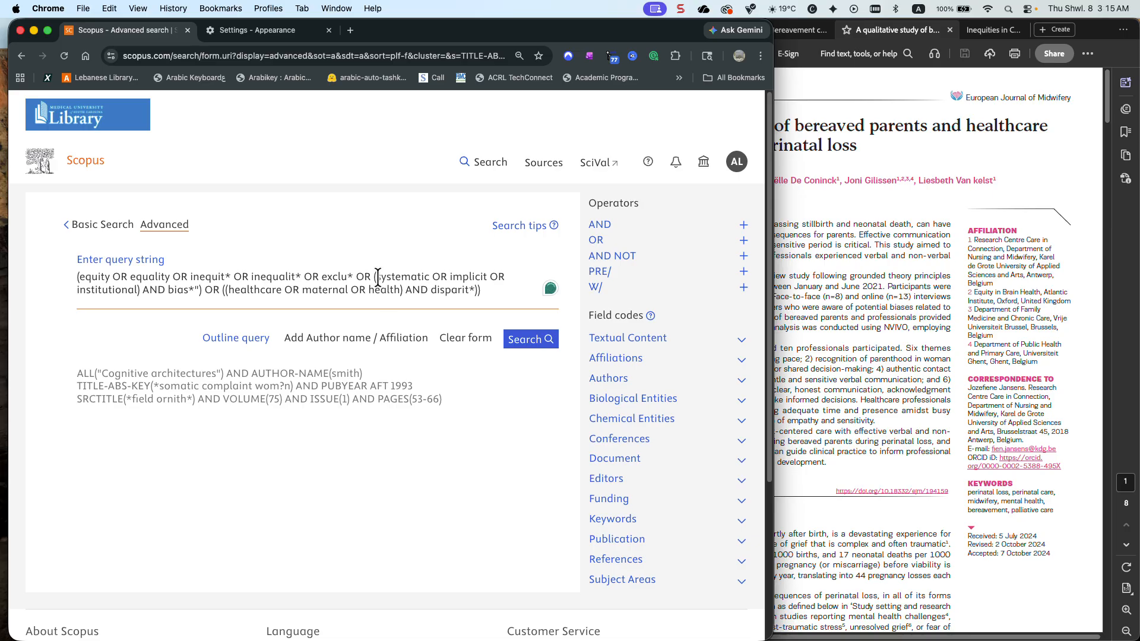
left_click(868, 264)
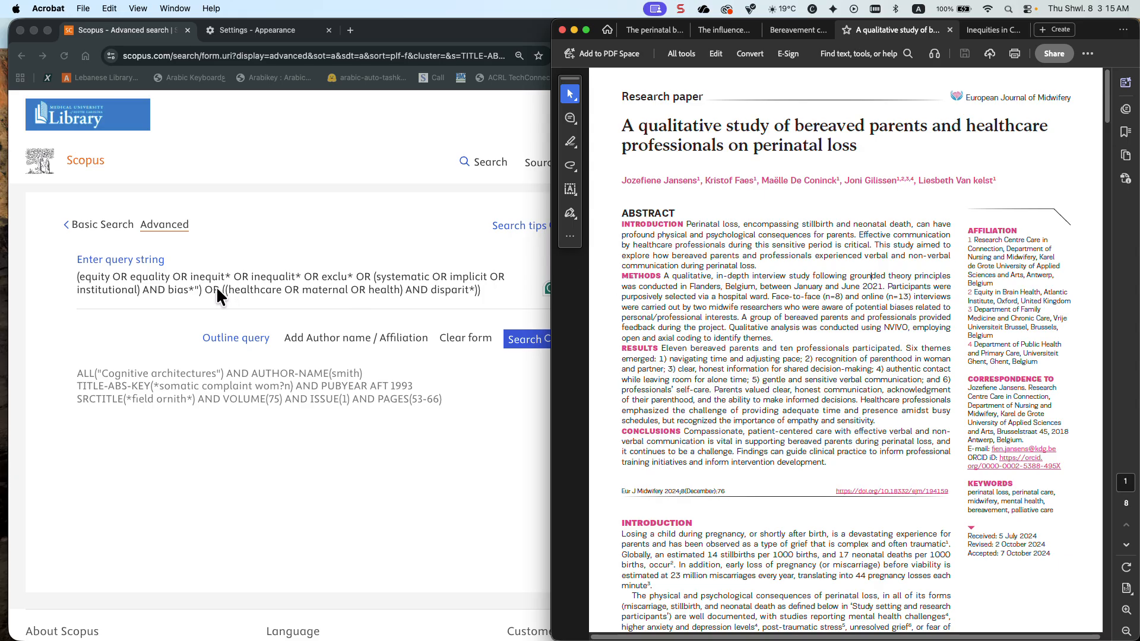
left_click(201, 287)
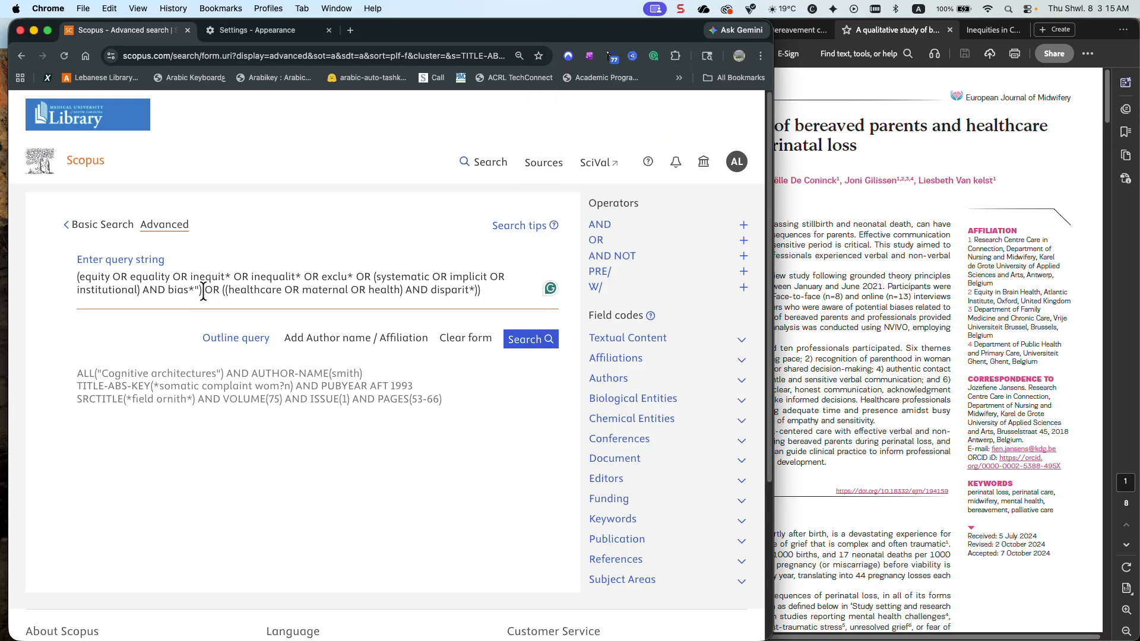
key("BackSpace")
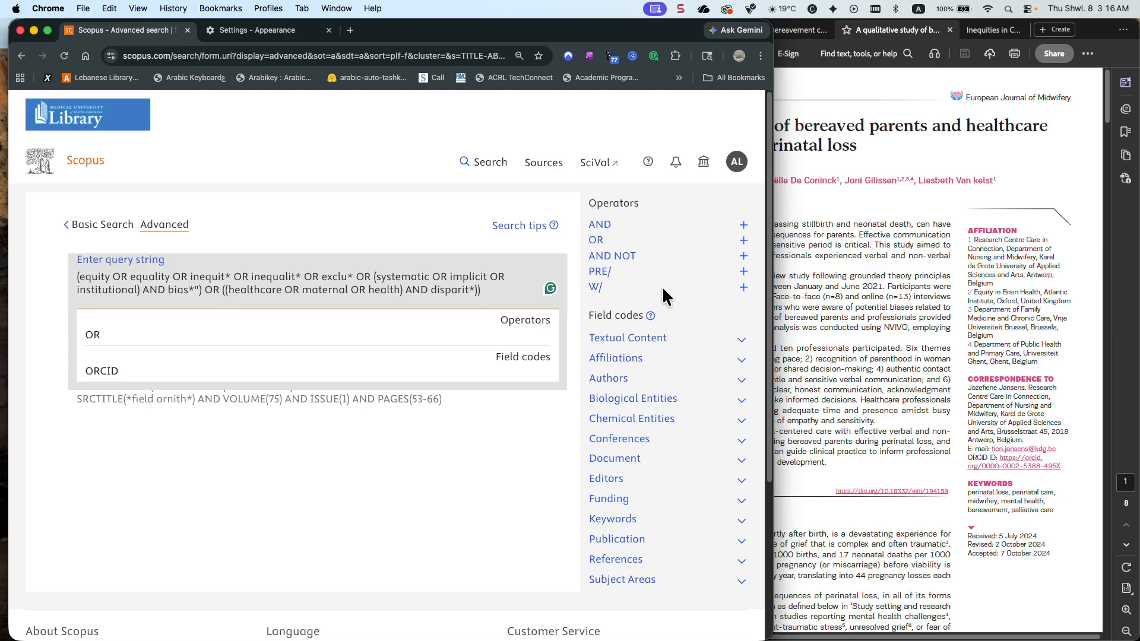
Switch to Acrobat and search the bereaved parents article for "bias", viewing the first exact match
left_click(831, 291)
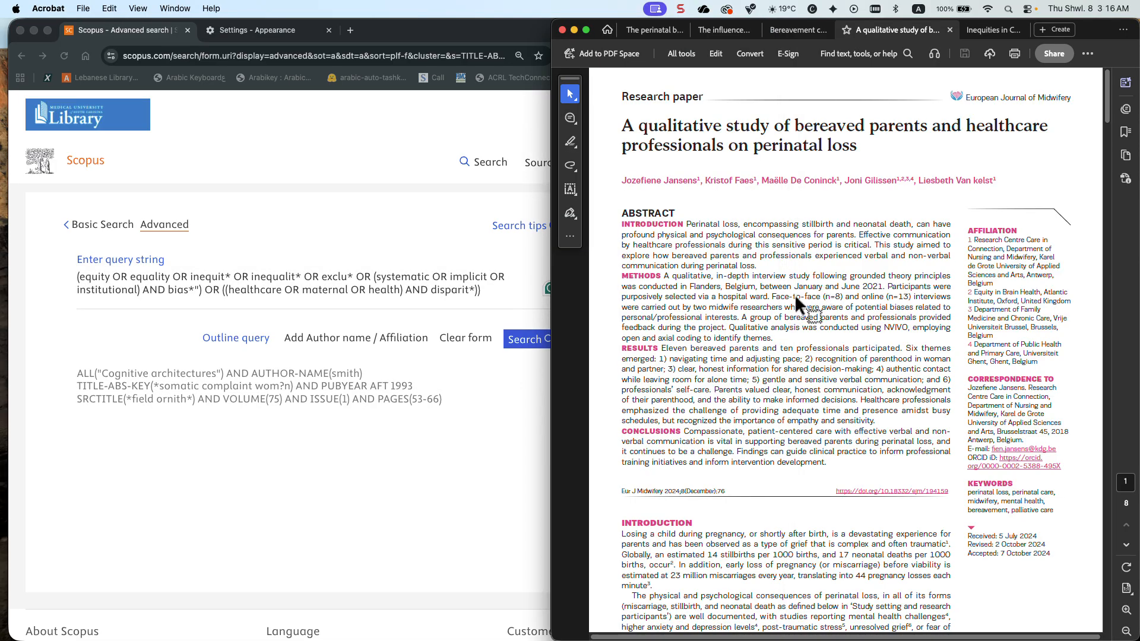
key("super+f")
type("bias")
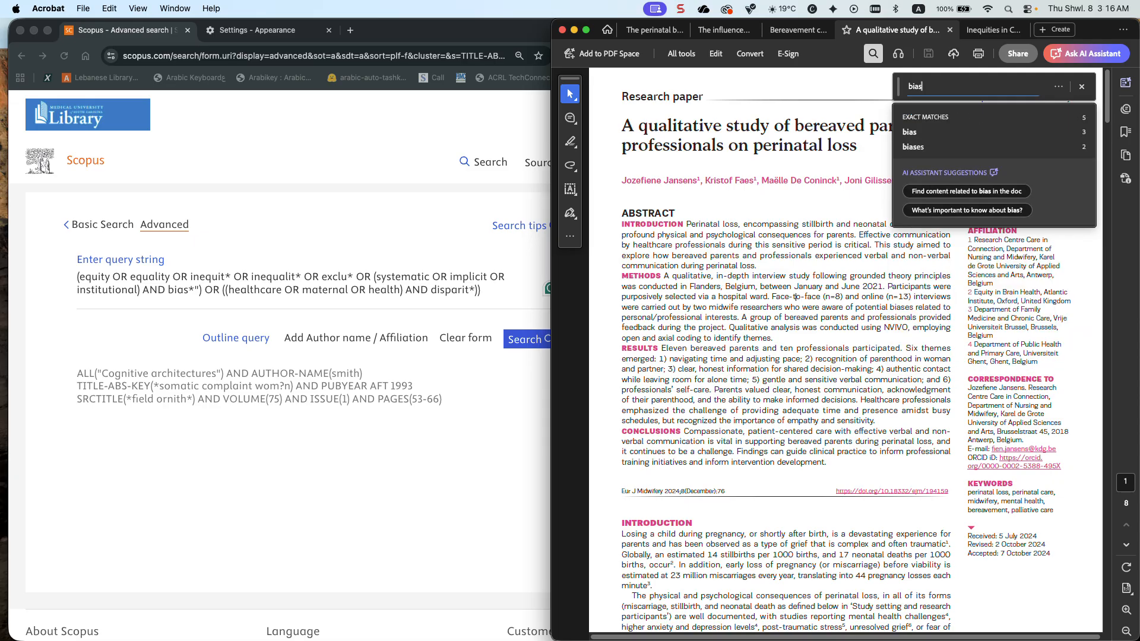
left_click(915, 133)
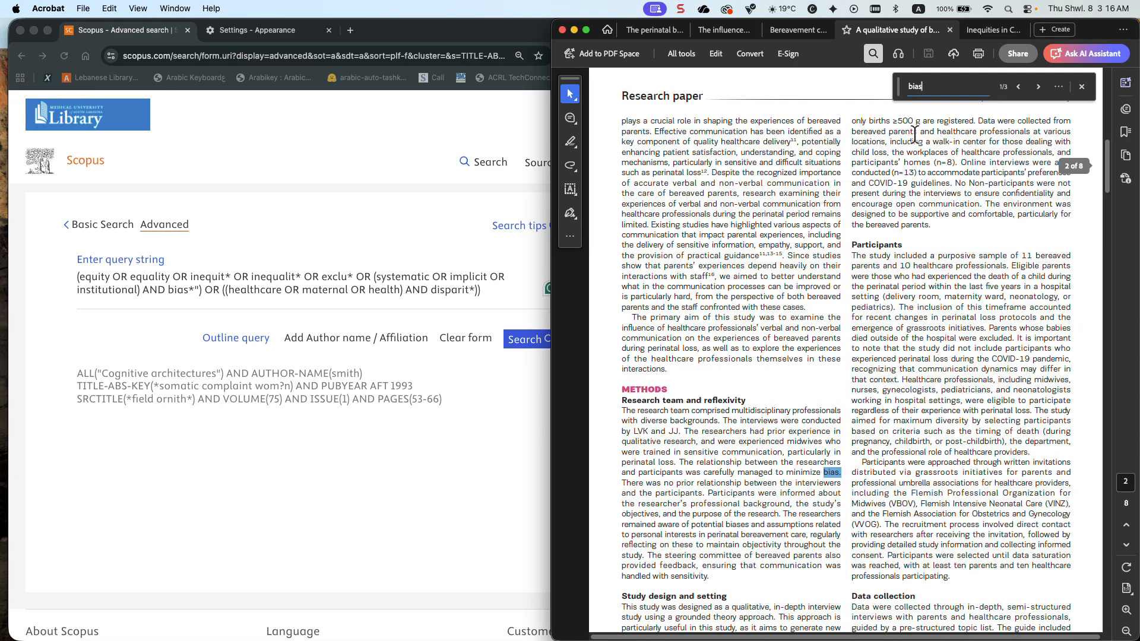
scroll(915, 133, "down", 1)
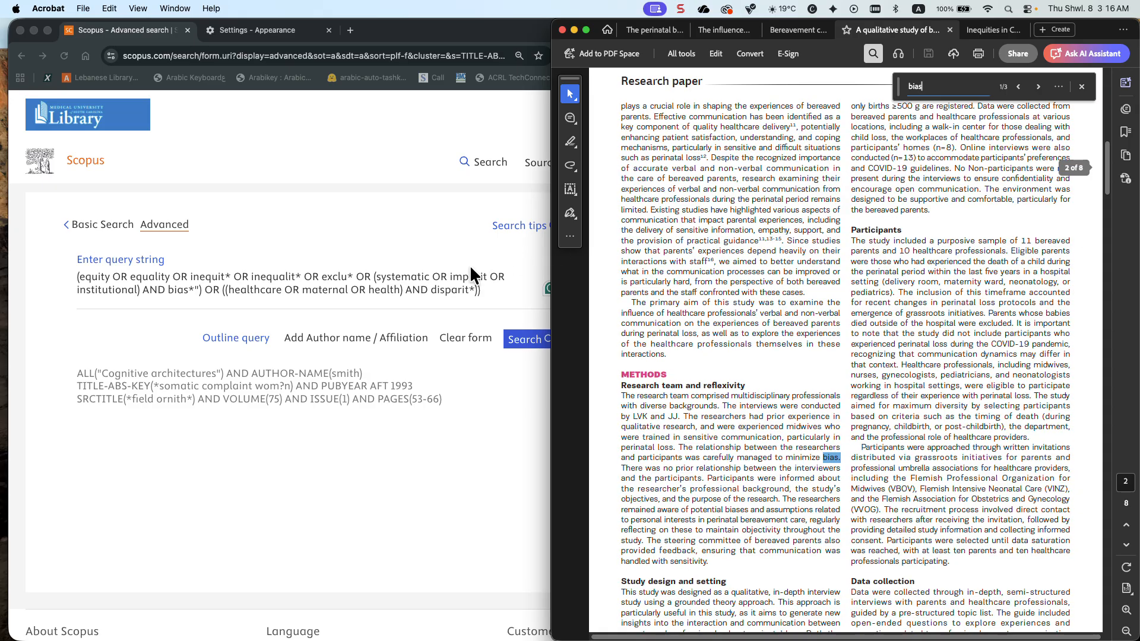
left_click(204, 287)
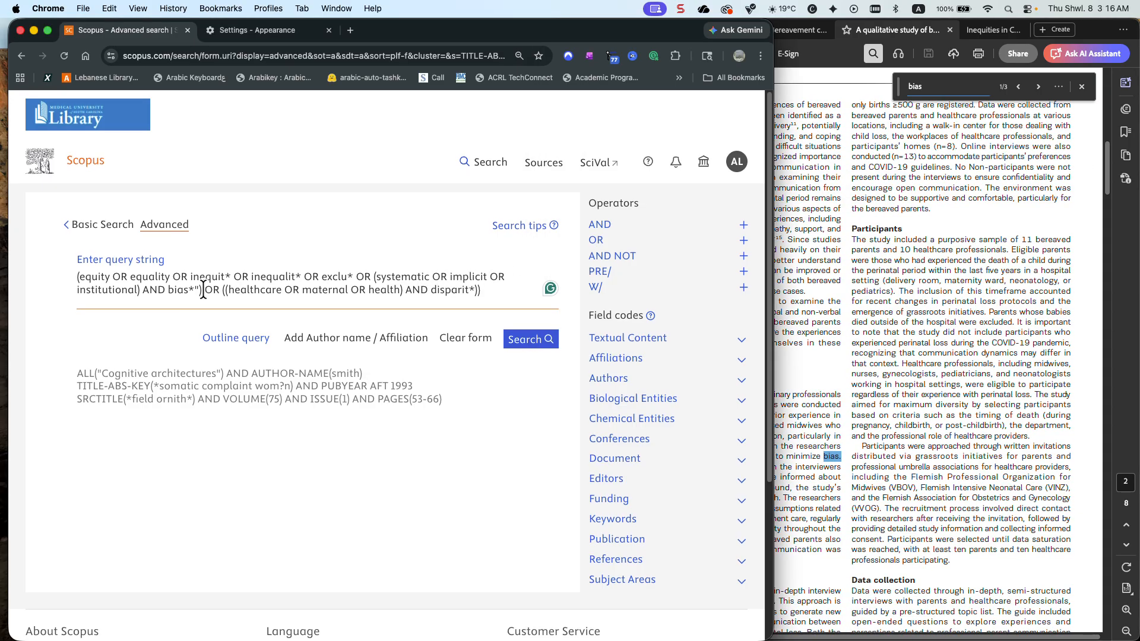
type("OR")
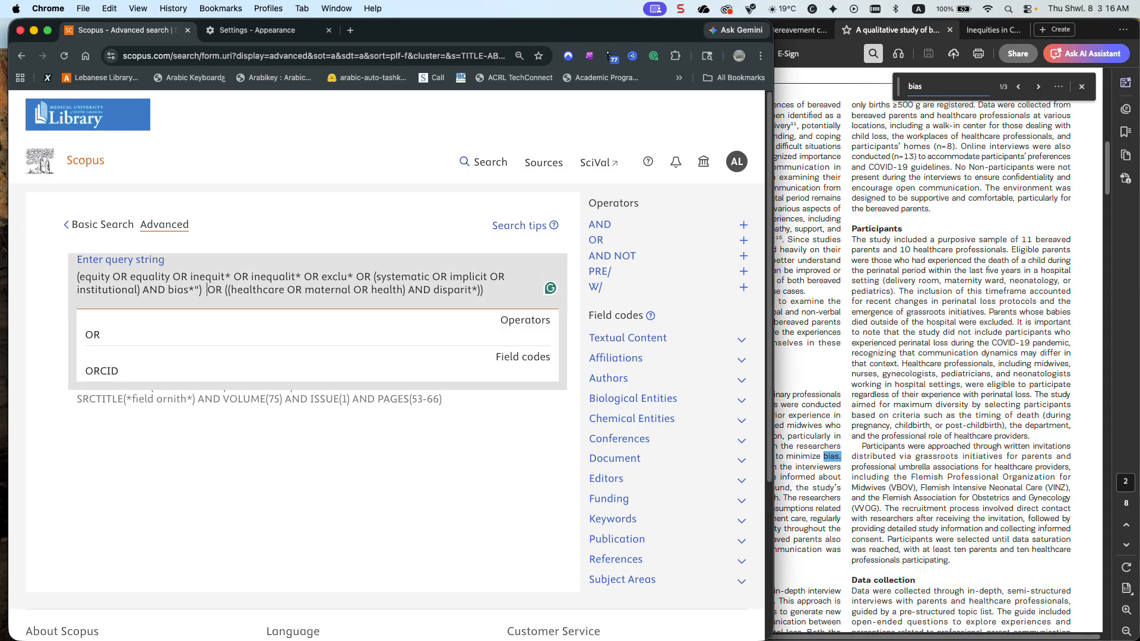
key("BackSpace")
key("BackSpace")
key("BackSpace")
Add the term "Or bias" after inequalit* in the Scopus query string
left_click(304, 276)
type("Or bia")
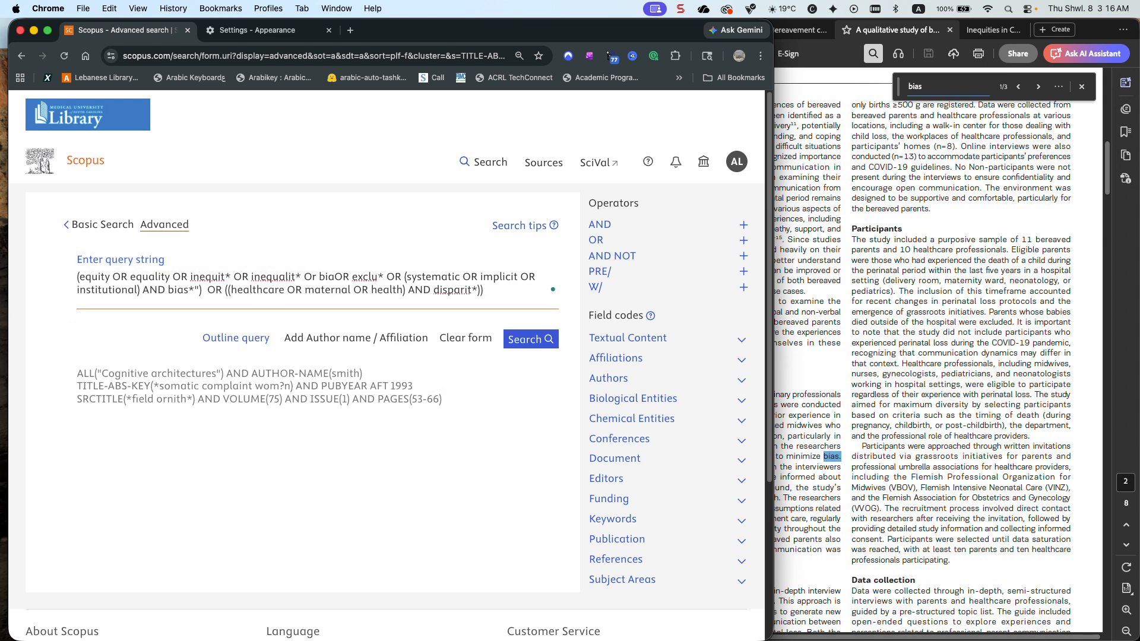
type("s")
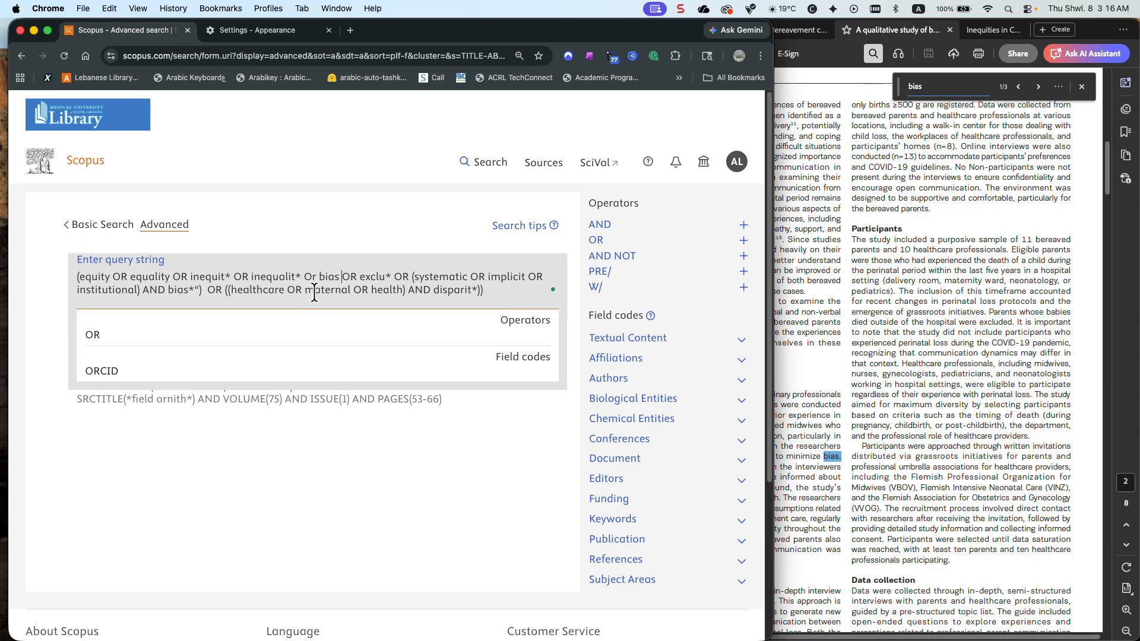
Add the truncated term "OR dispar*" after bias in the query string
type("OR d")
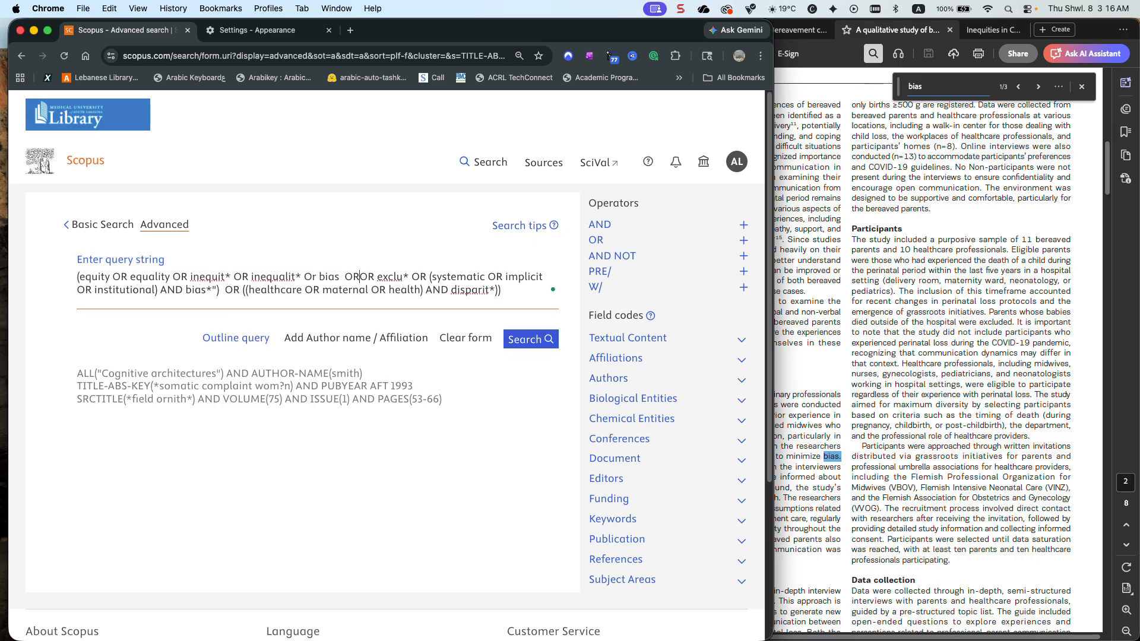
type("ispar")
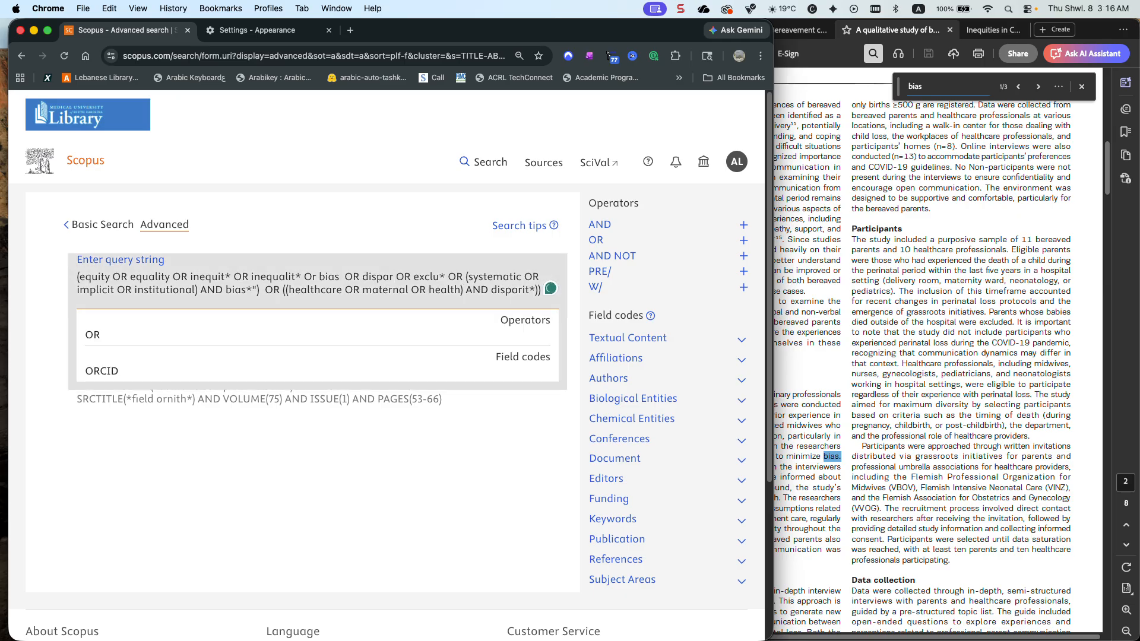
key("BackSpace")
type("*")
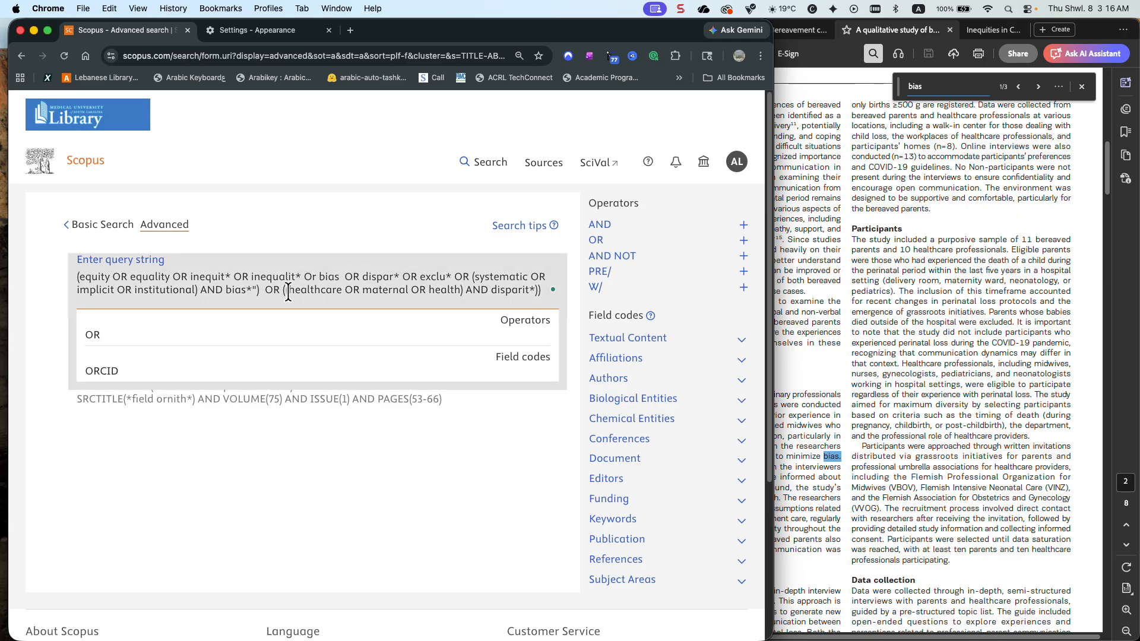
left_click(444, 419)
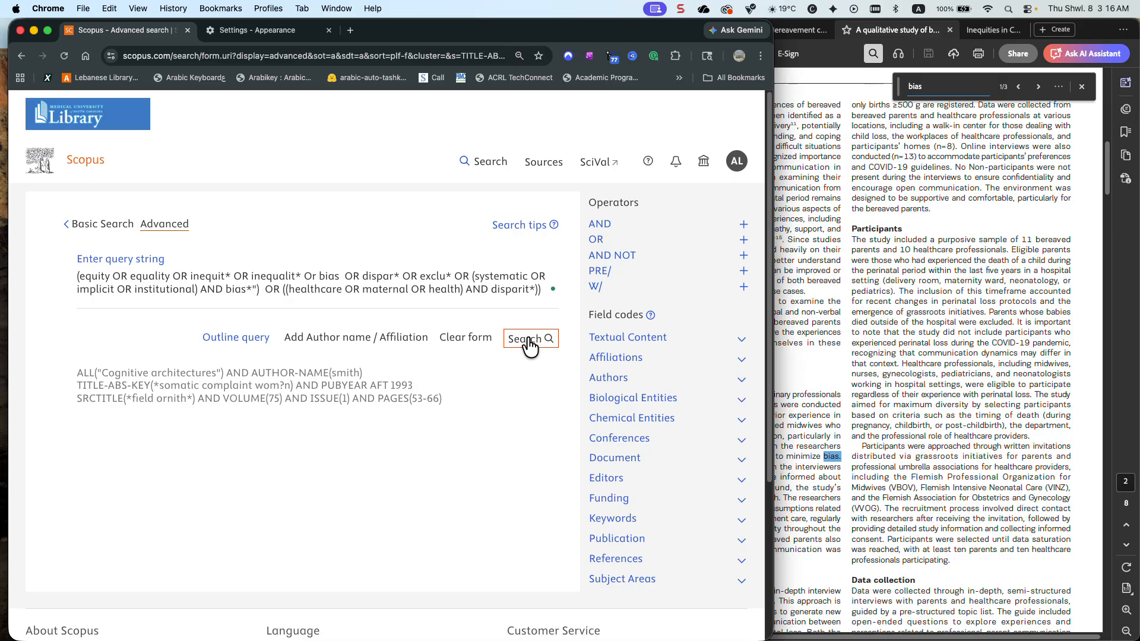
Switch to Acrobat, search the bereaved parents article for "disp" and clear the search text
left_click(823, 300)
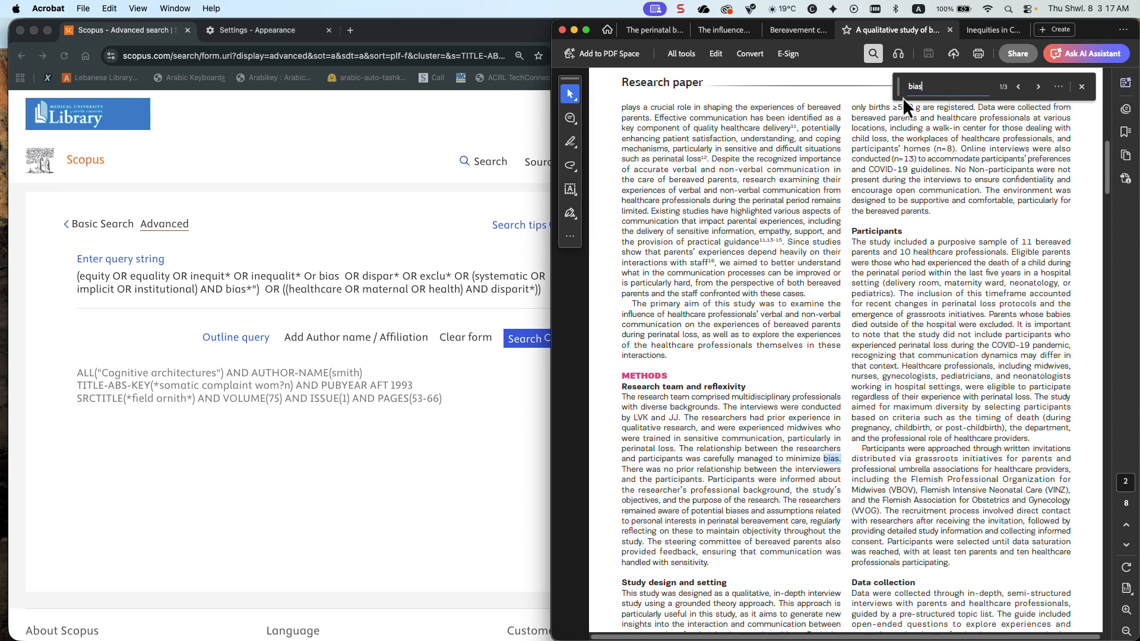
key("BackSpace")
key("BackSpace")
key("BackSpace")
key("BackSpace")
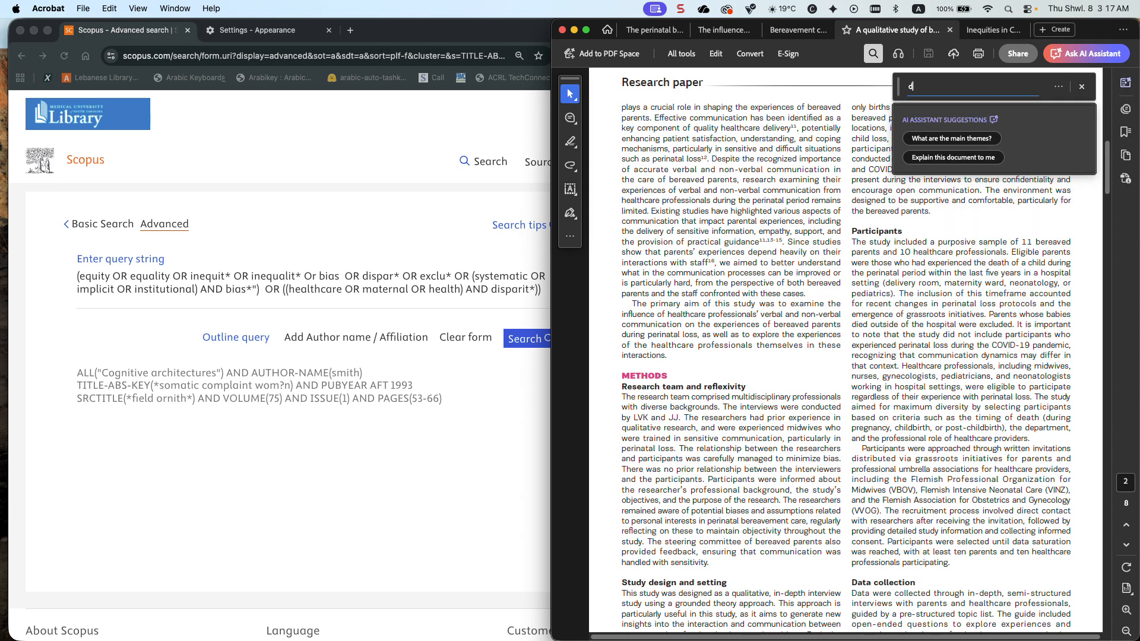
type("disp")
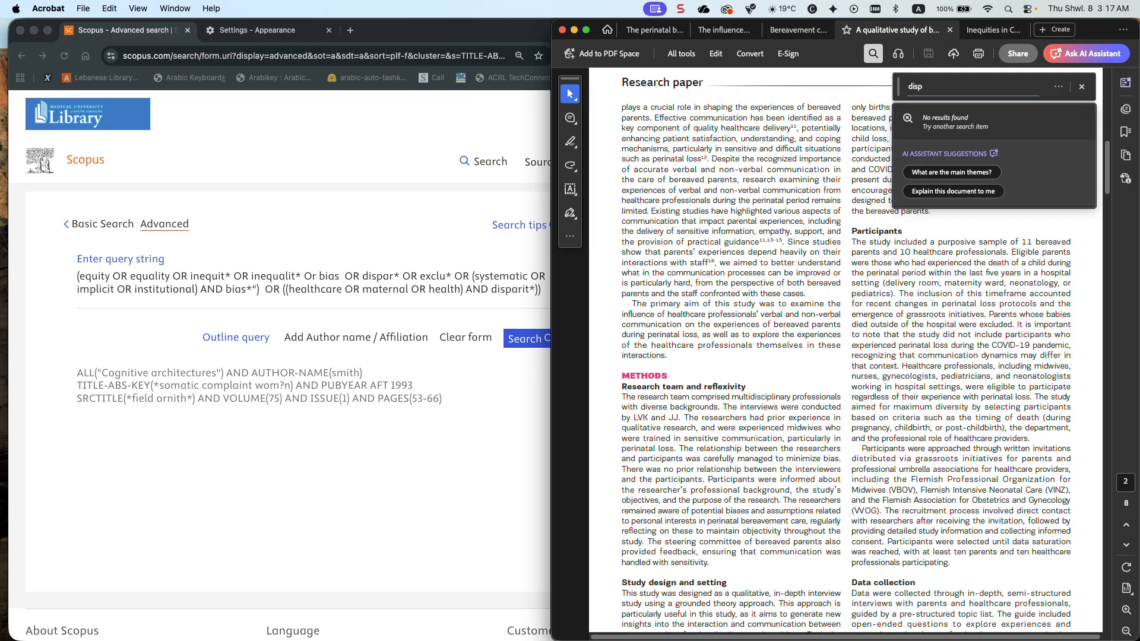
key("BackSpace")
key("BackSpace")
key("BackSpace")
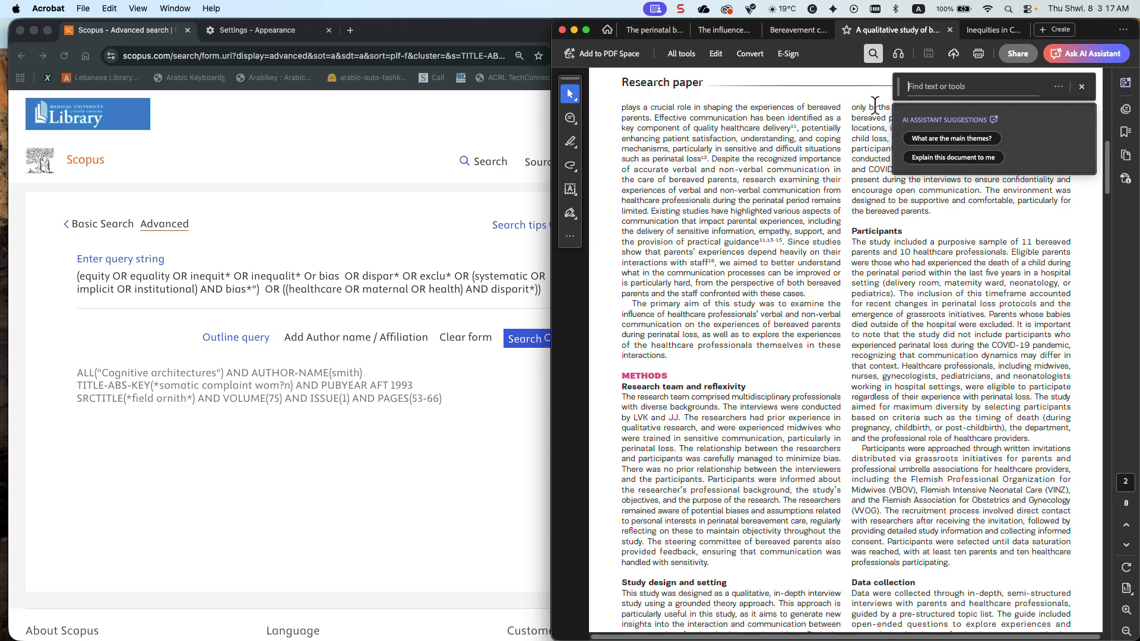
scroll(888, 101, "down", 1)
Switch back to Chrome, add "OR quality" after dispar* in the query and run the search
left_click(397, 275)
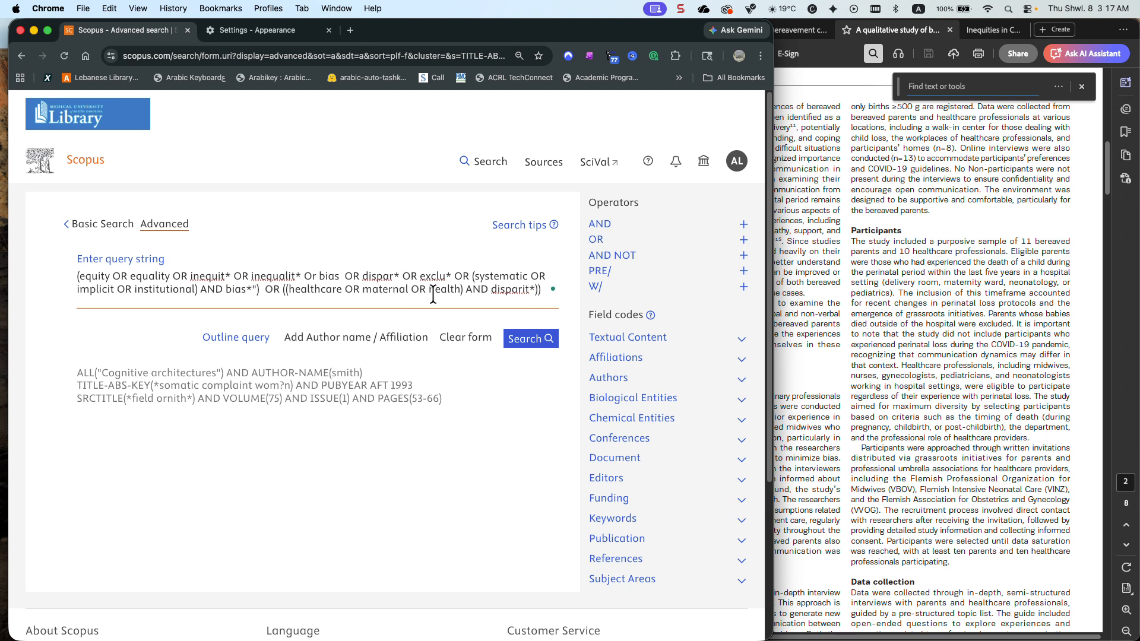
type("OR quality OR")
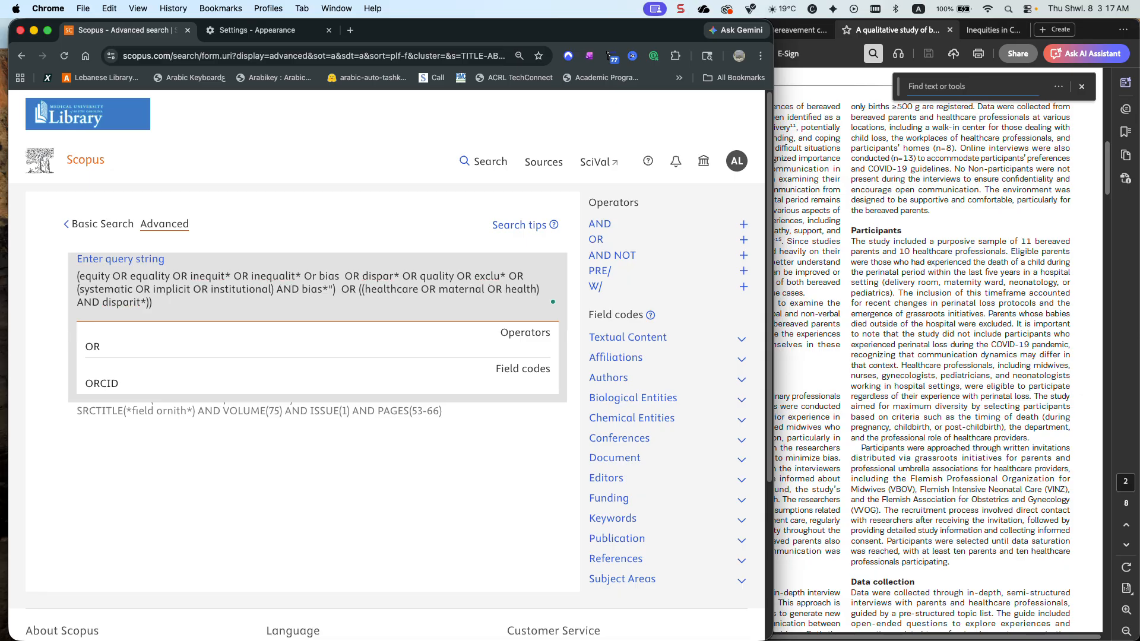
left_click(508, 446)
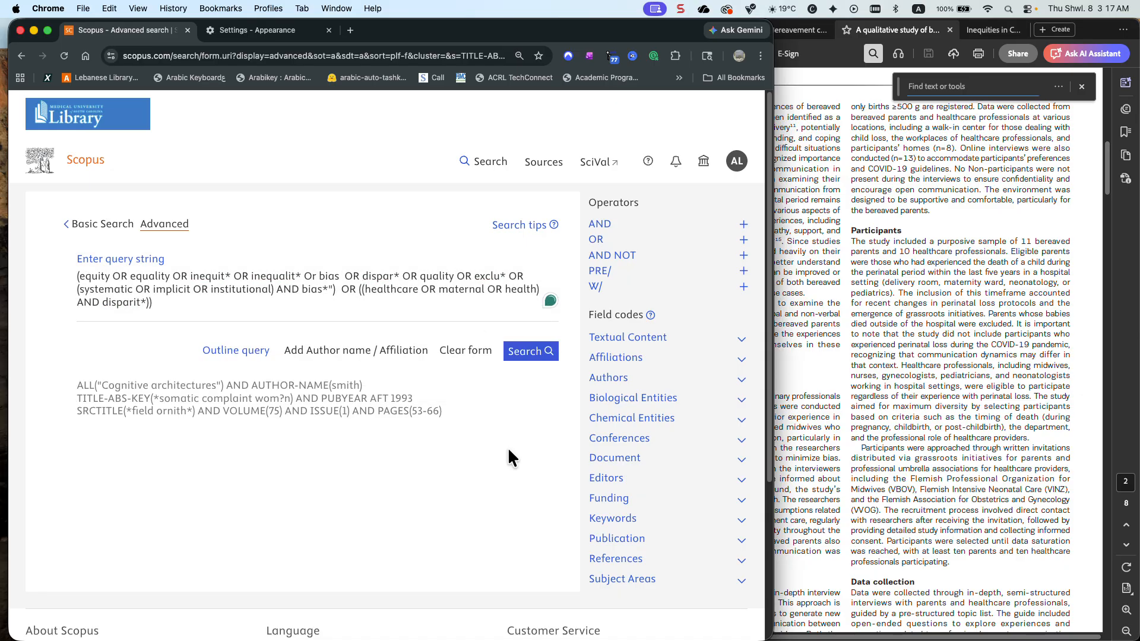
left_click(526, 352)
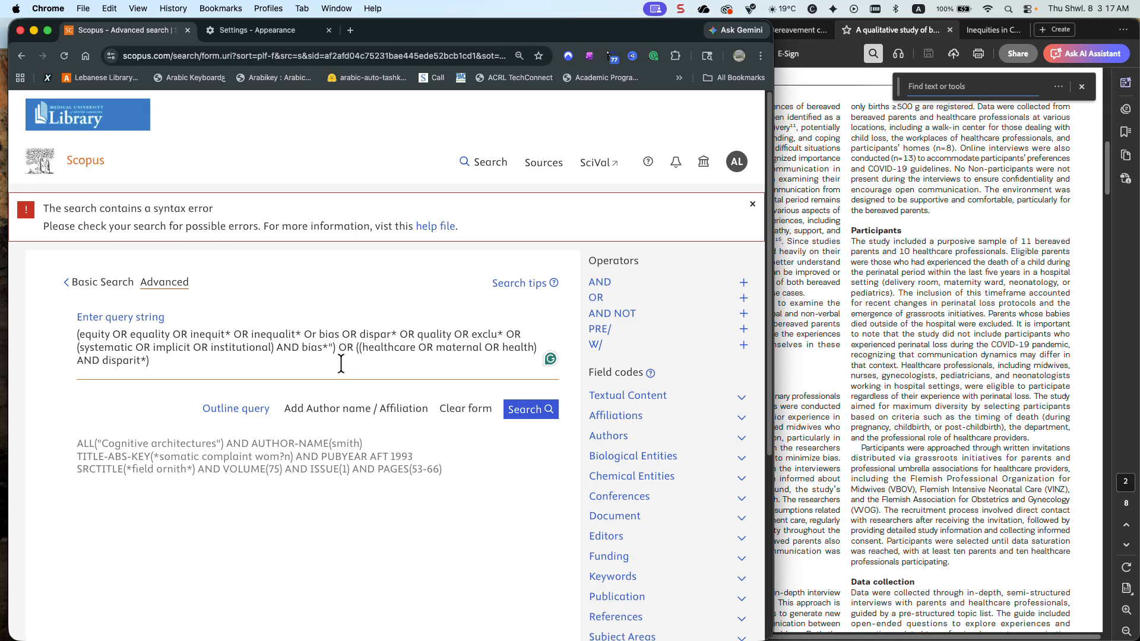
Wrap the whole query in TITLE-ABS-KEY with added opening and closing parentheses, and run the advanced search
type(")")
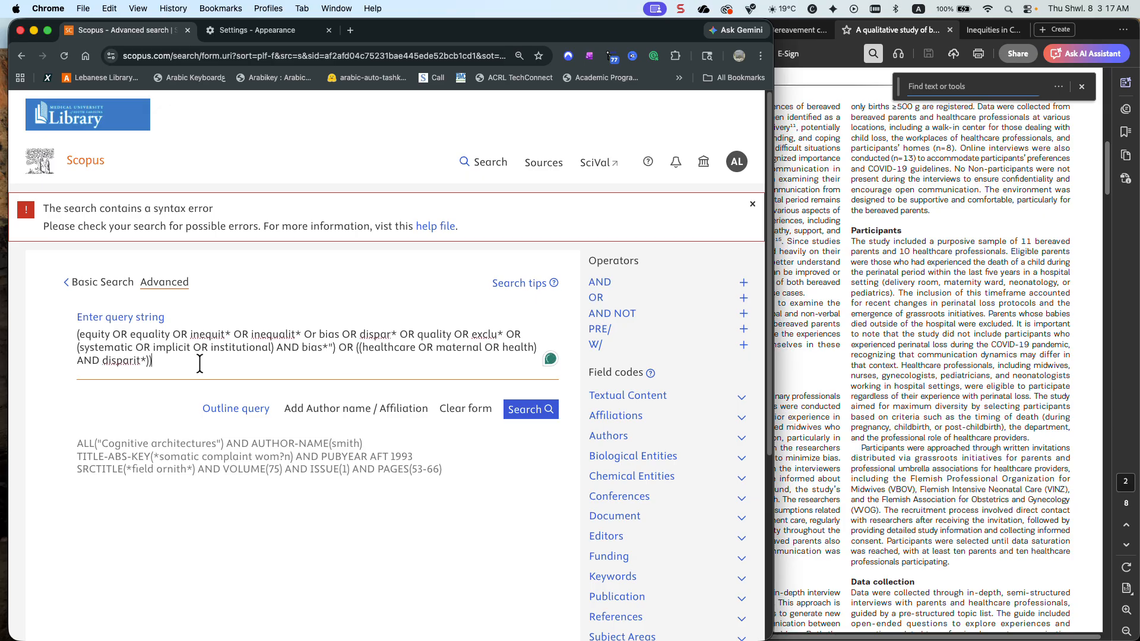
left_click(73, 332)
type("tit")
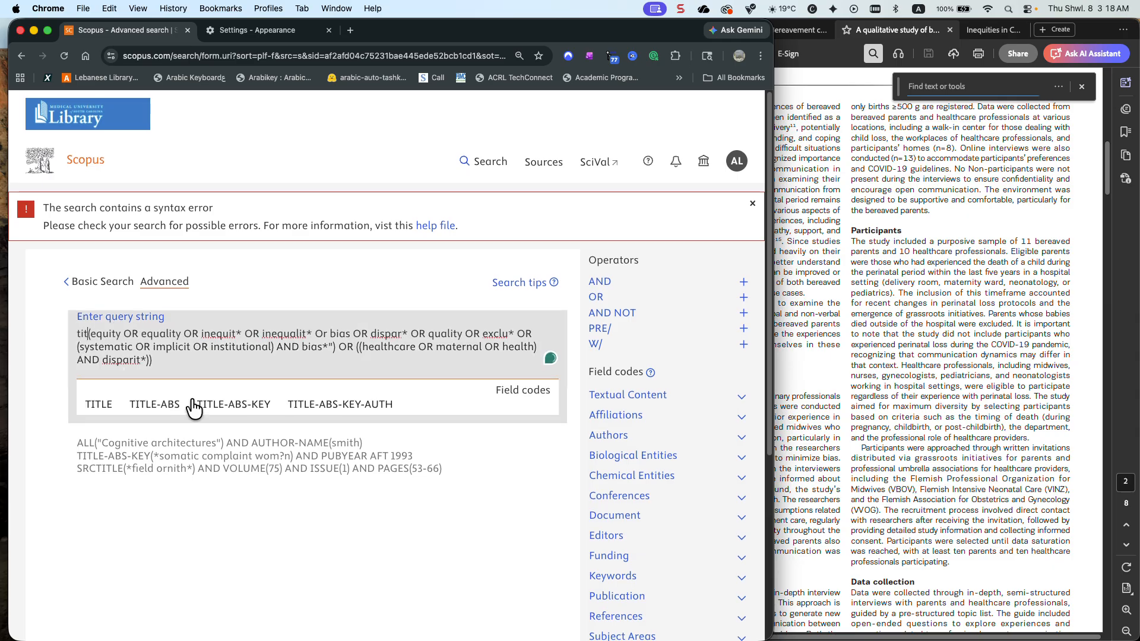
left_click(233, 404)
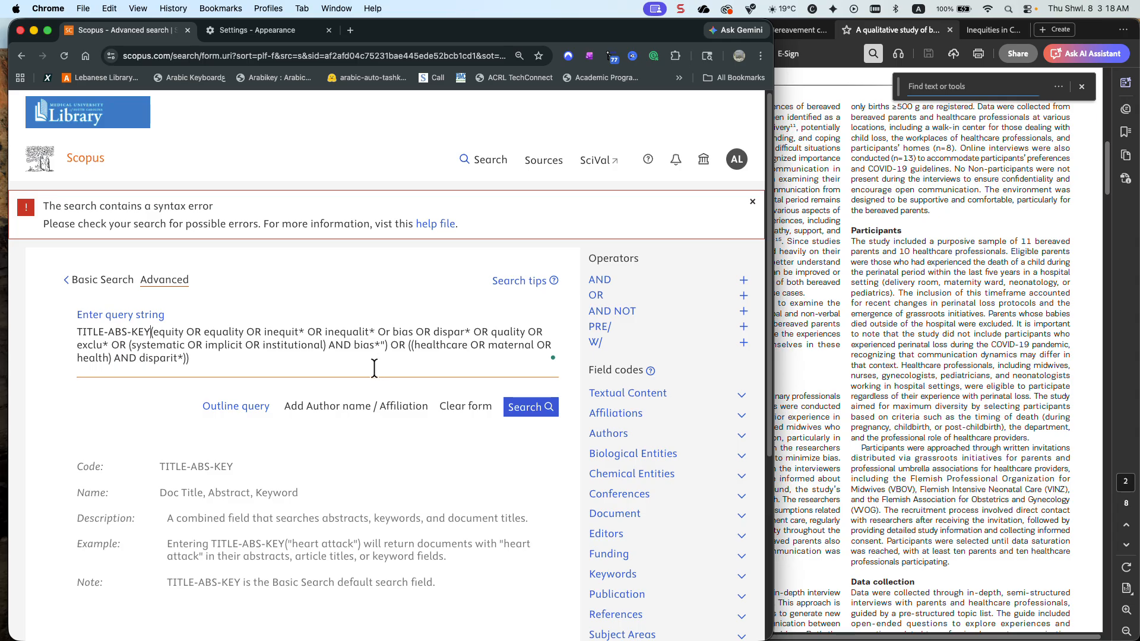
type("(")
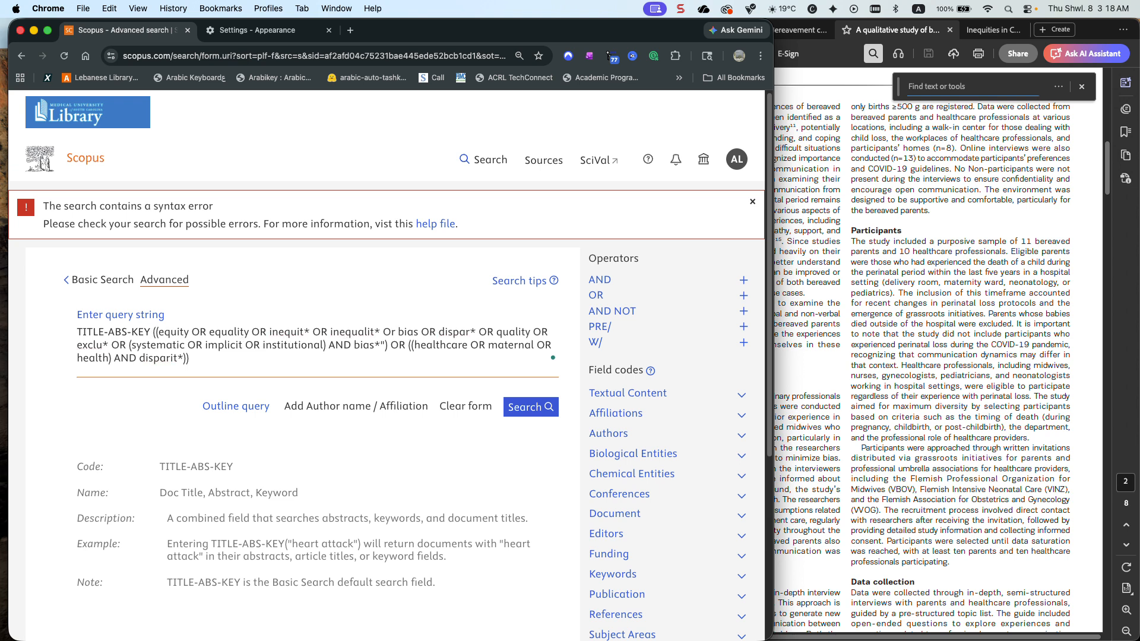
left_click(381, 363)
type(")")
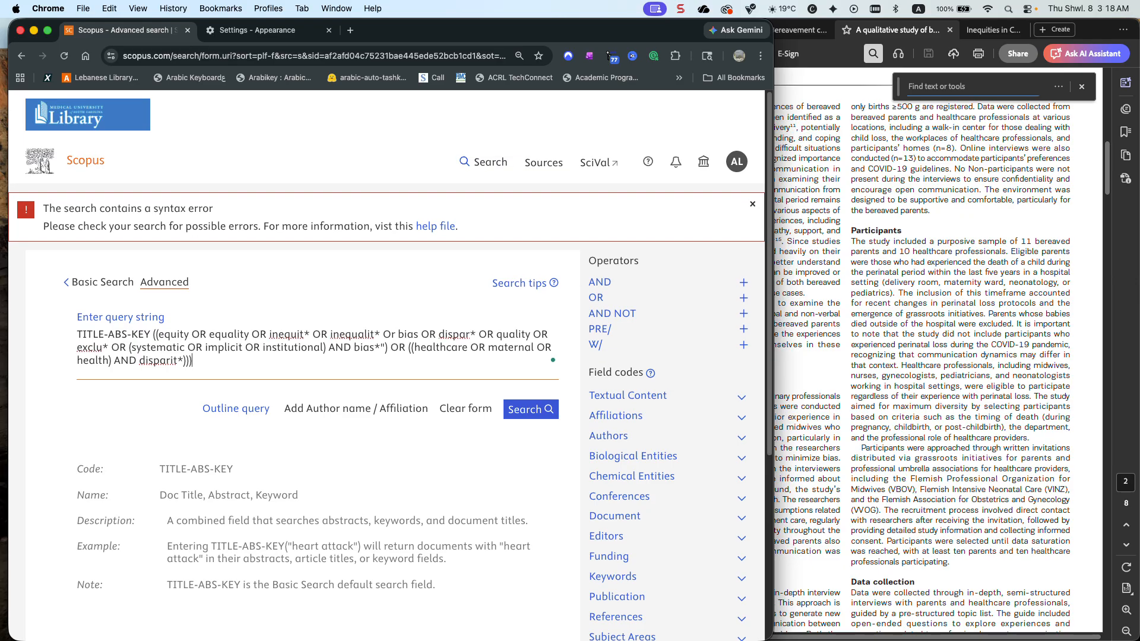
left_click(534, 409)
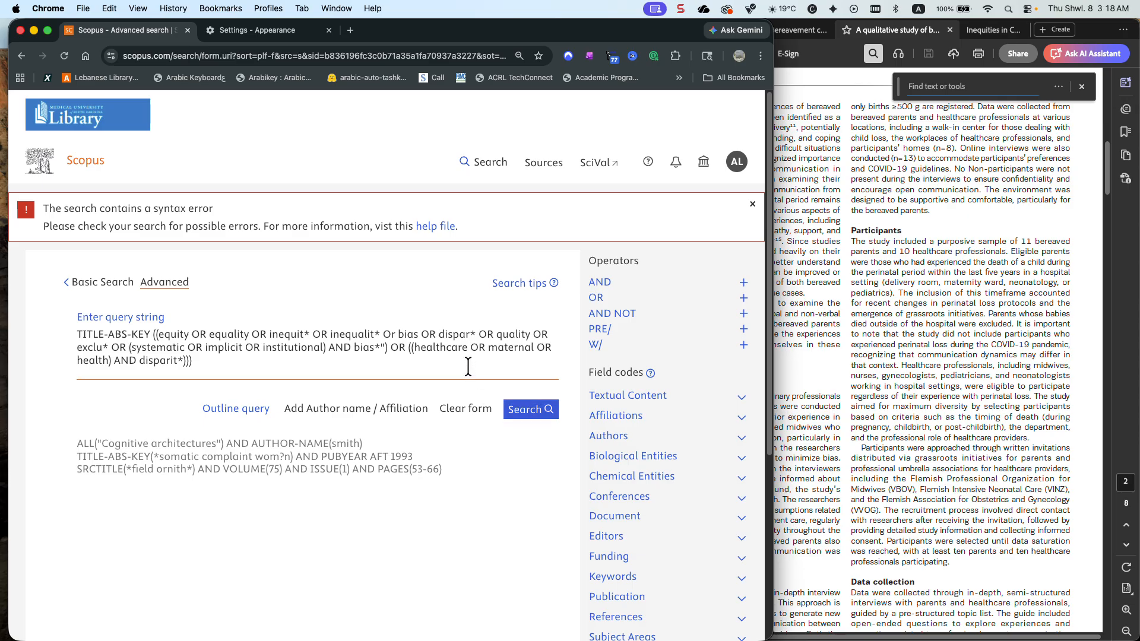
Copy the query expression without its field code and replace the article title text in the basic document search with it
left_click_drag(192, 361, 152, 336)
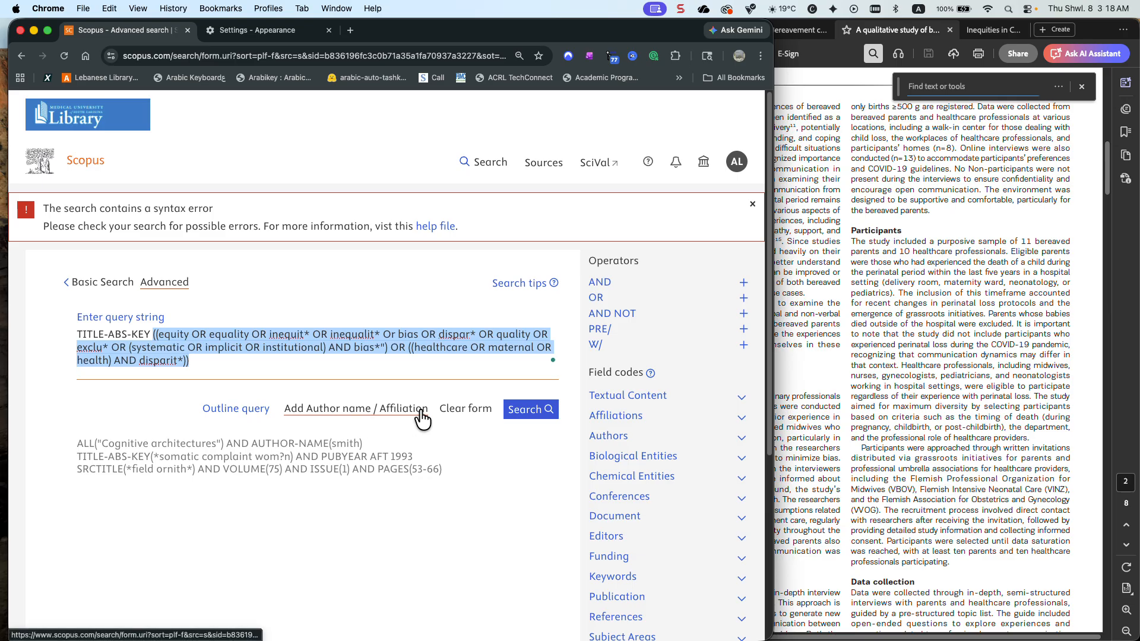
left_click(94, 284)
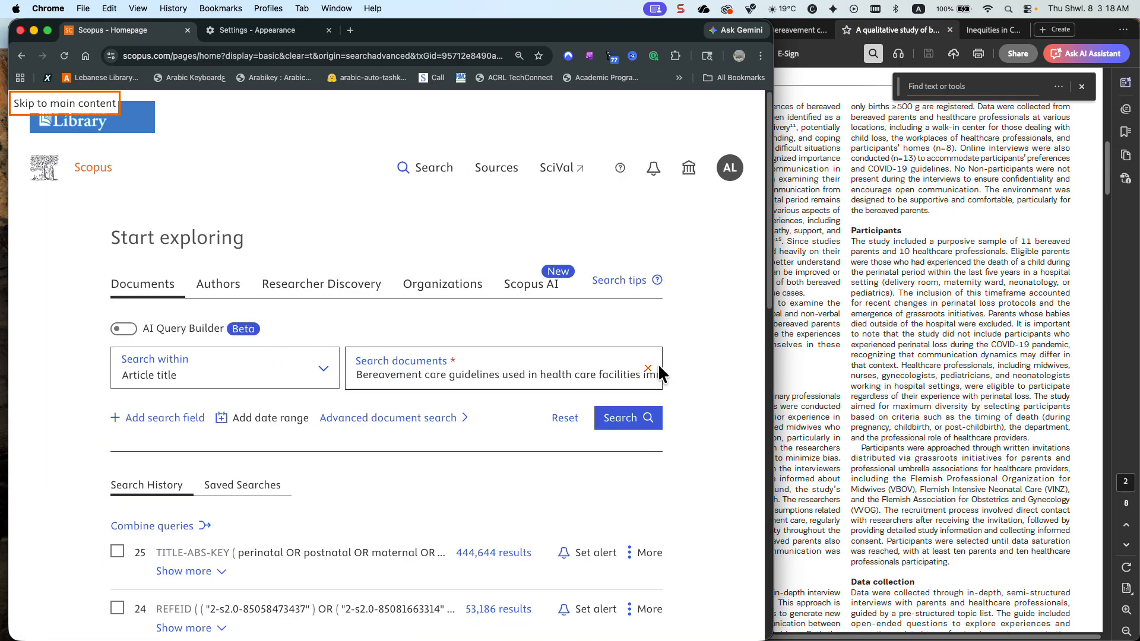
left_click(650, 373)
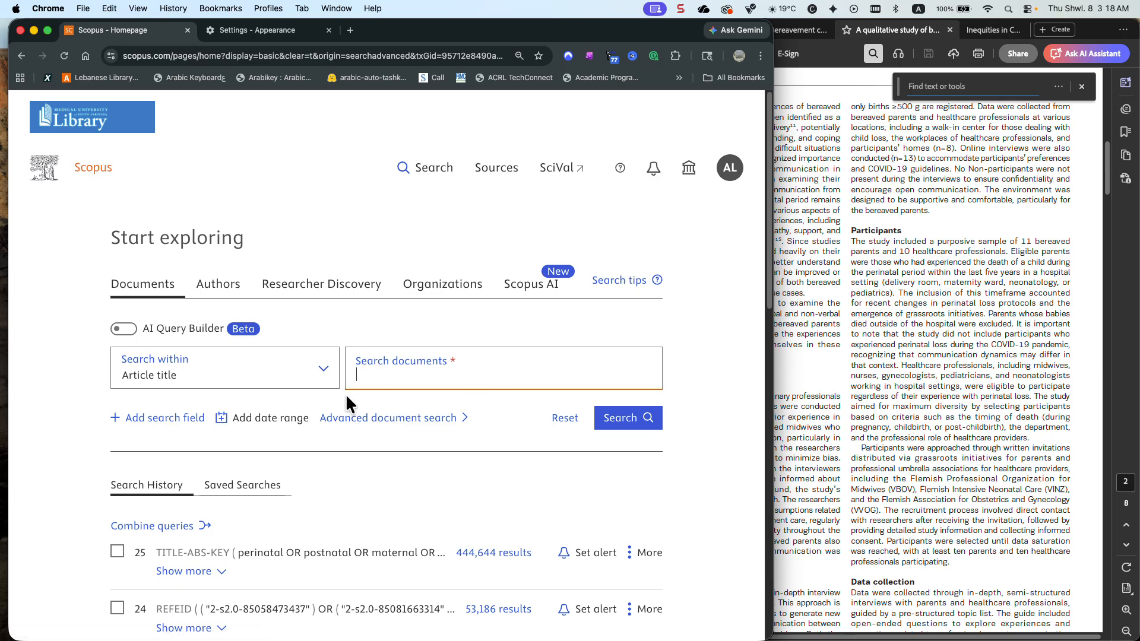
key("super+v")
Add a second search field joined with OR and paste the copied query expression into it
left_click(196, 425)
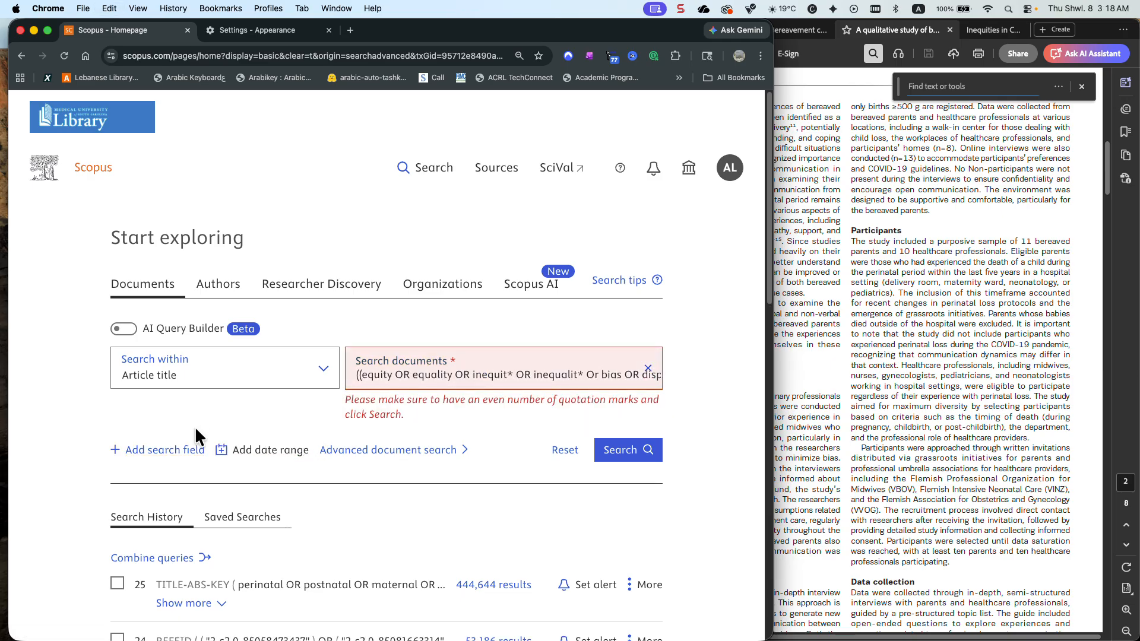
left_click(158, 451)
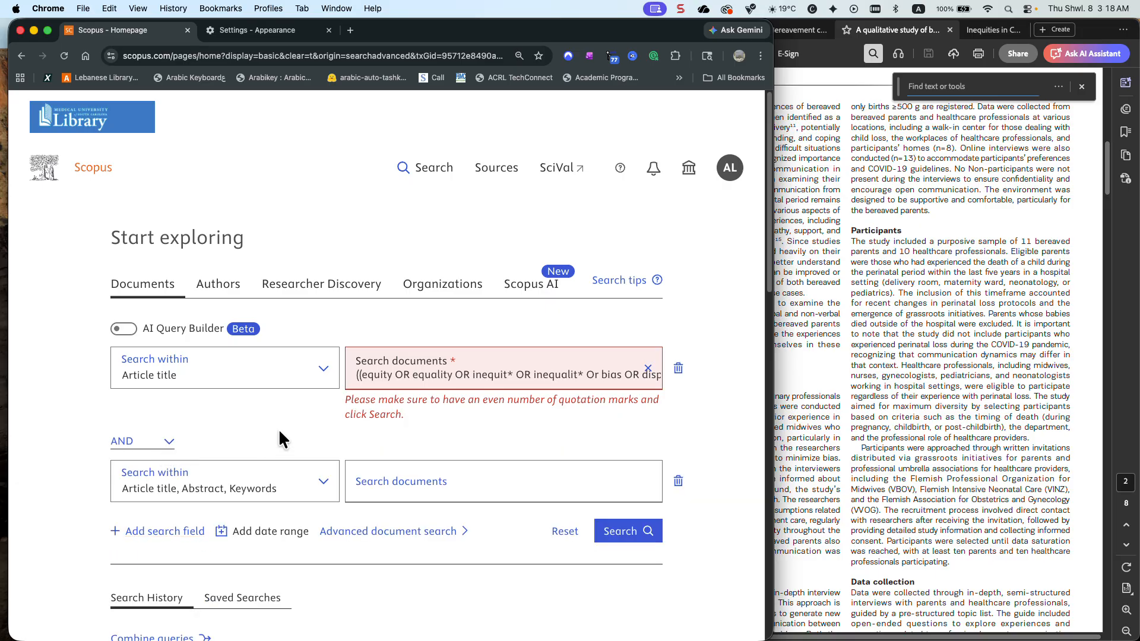
left_click(158, 443)
left_click(129, 457)
left_click(372, 485)
key("super+v")
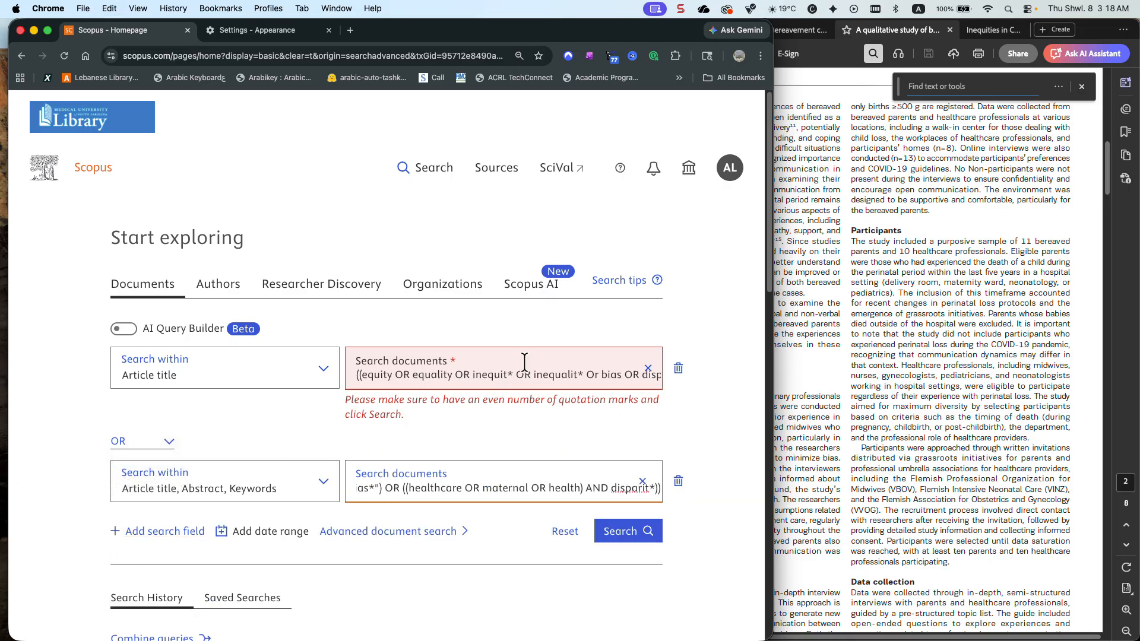
Trim the article title query by removing its two opening parentheses and everything after the AND bias* group
left_click(363, 375)
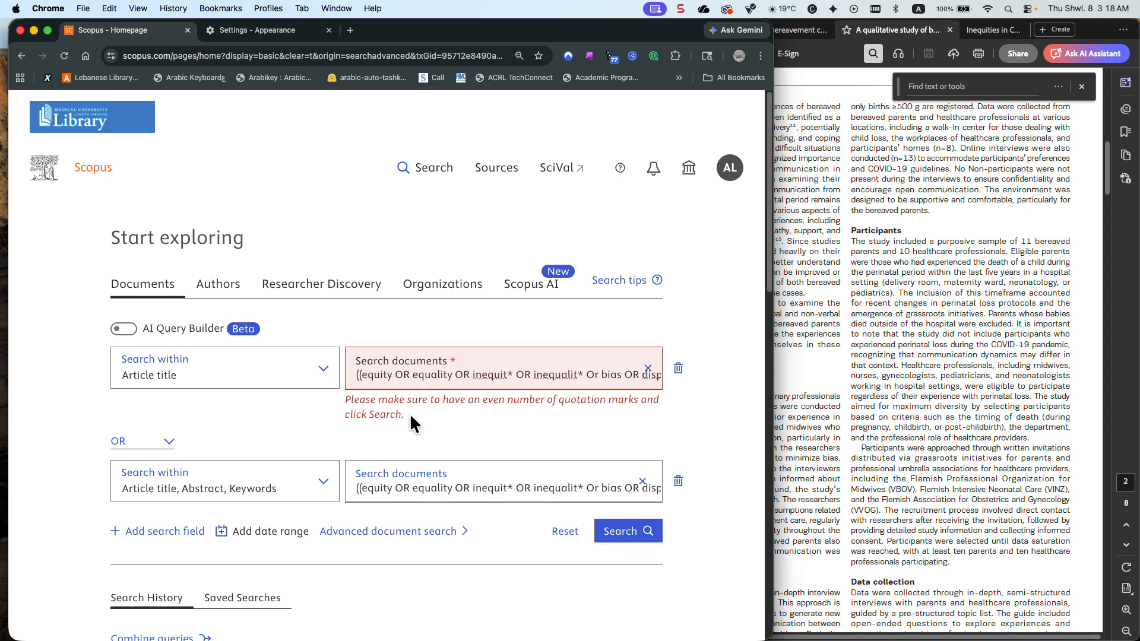
key("BackSpace")
key("BackSpace")
scroll(573, 372, "right", 5)
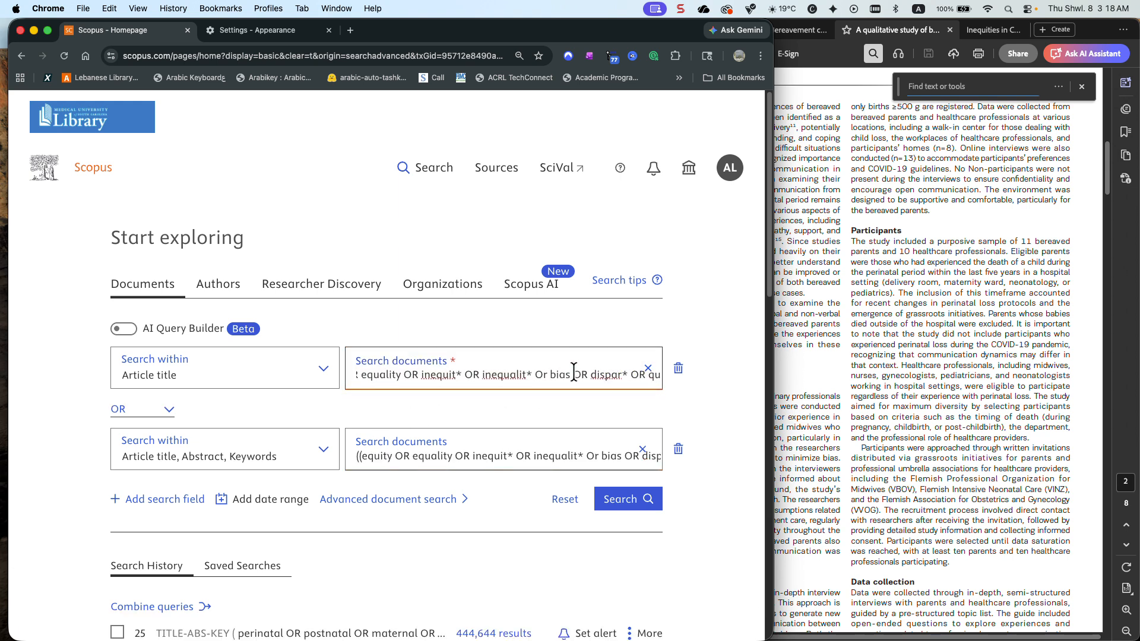
scroll(573, 372, "right", 5)
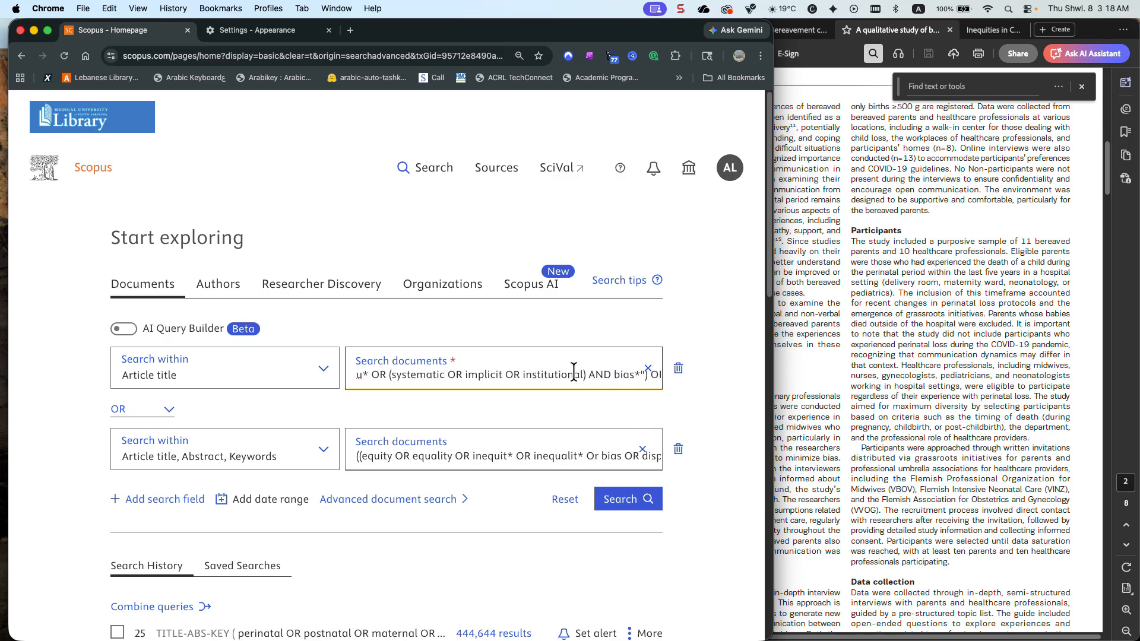
scroll(573, 372, "right", 3)
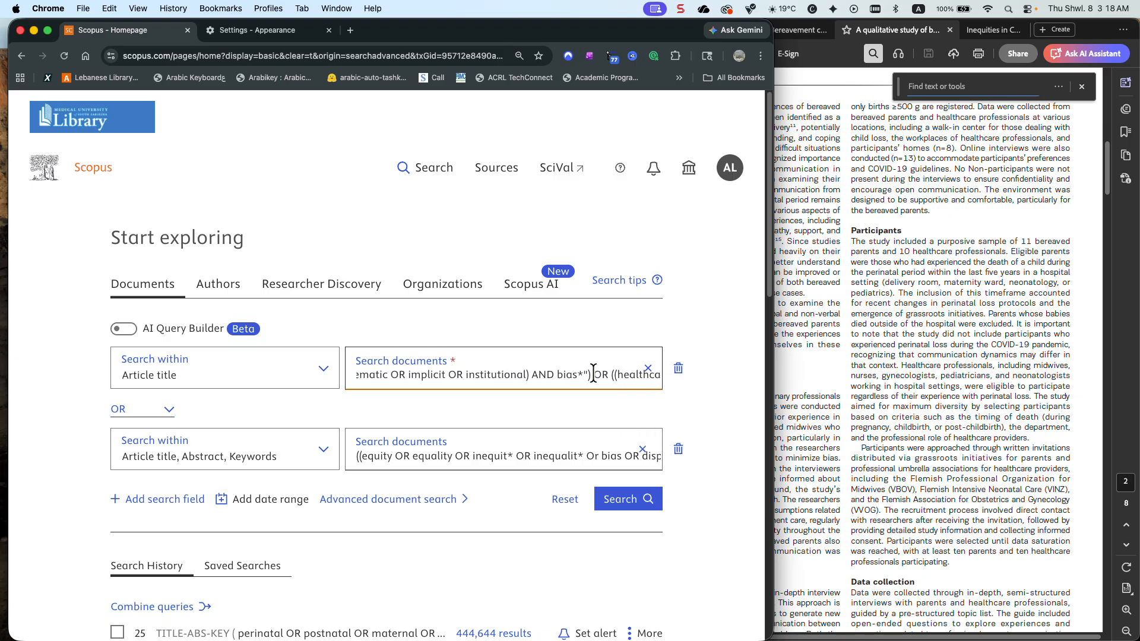
left_click_drag(590, 374, 684, 383)
key("BackSpace")
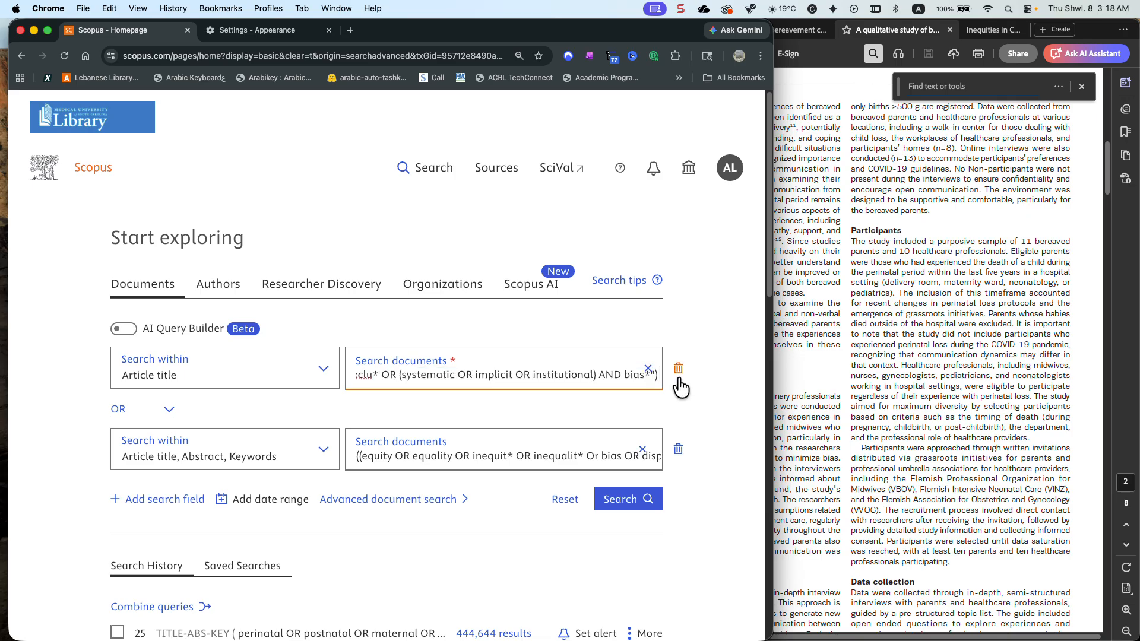
Trim the second search field's query so it starts at "(healthcare OR maternal OR health) AND disparit*", dropping one opening parenthesis
left_click(608, 456)
scroll(607, 458, "down", 1)
scroll(593, 472, "right", 5)
scroll(537, 473, "right", 5)
scroll(535, 473, "right", 3)
left_click_drag(520, 473, 315, 473)
key("BackSpace")
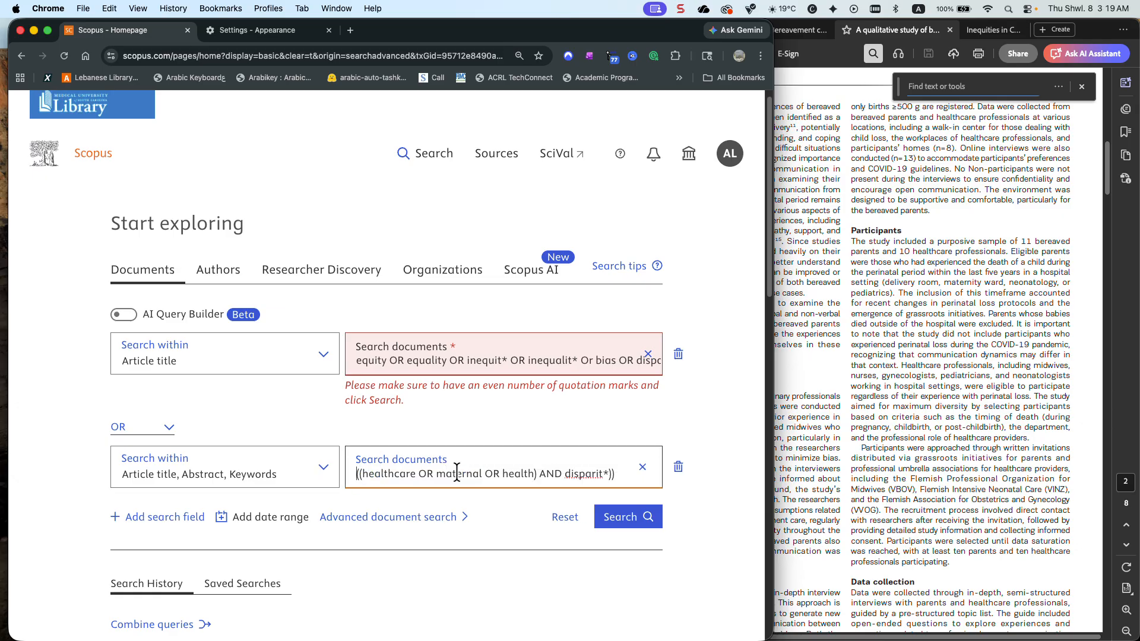
key("Delete")
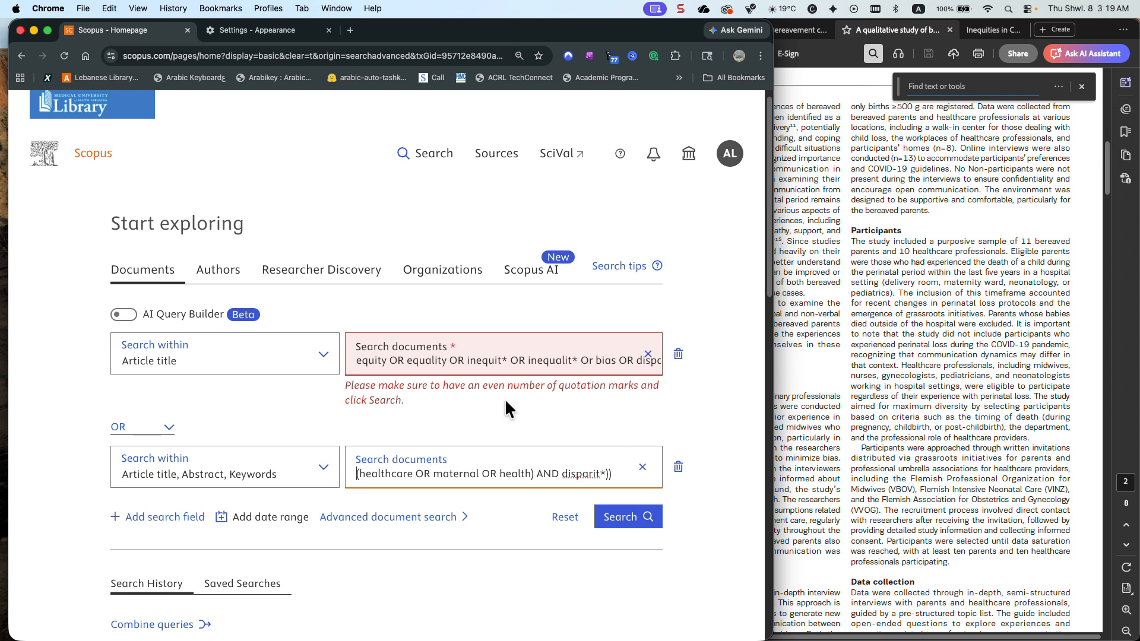
Remove the stray quotation mark after bias* in the article title query, keeping the closing parenthesis, and run the search
left_click(556, 361)
scroll(556, 360, "right", 5)
scroll(557, 360, "right", 5)
scroll(556, 361, "right", 3)
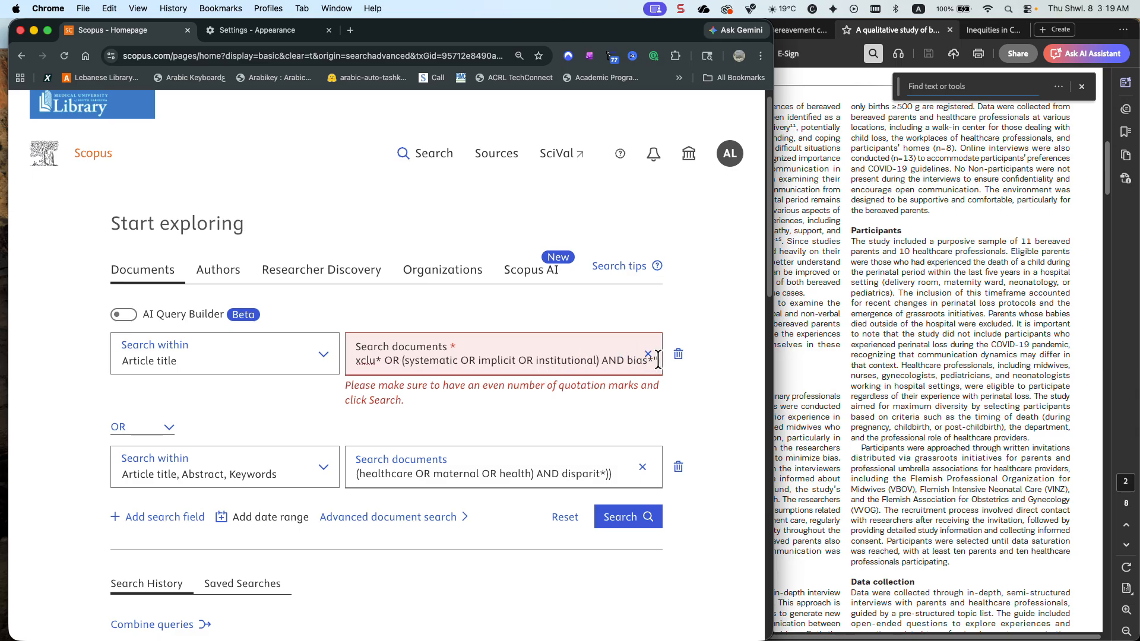
key("BackSpace")
key("BackSpace")
type(")")
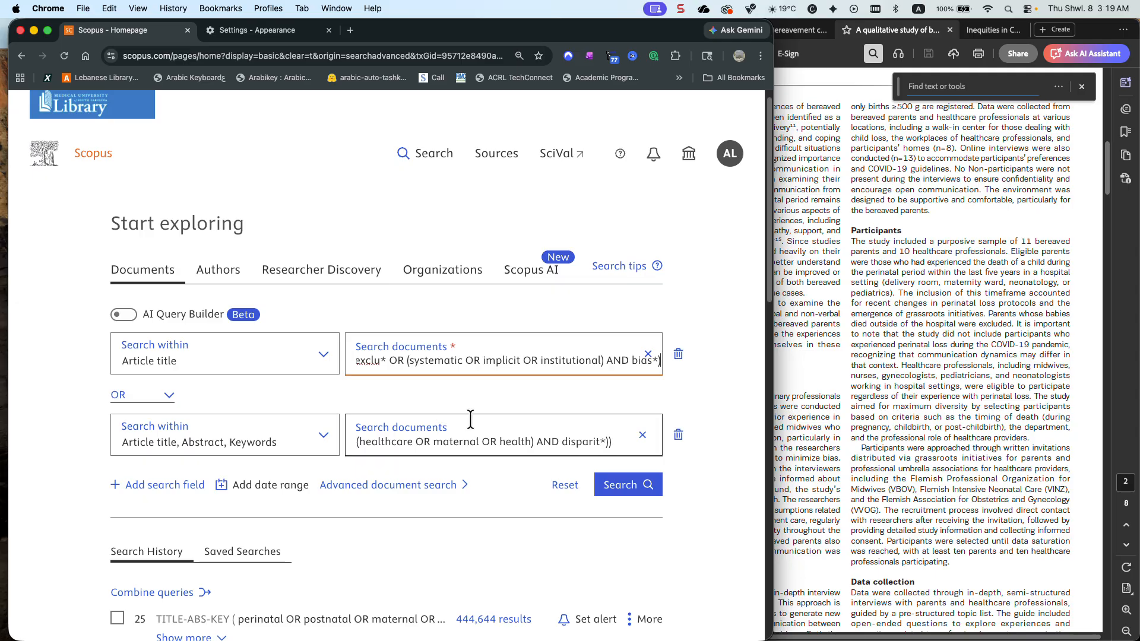
left_click(629, 485)
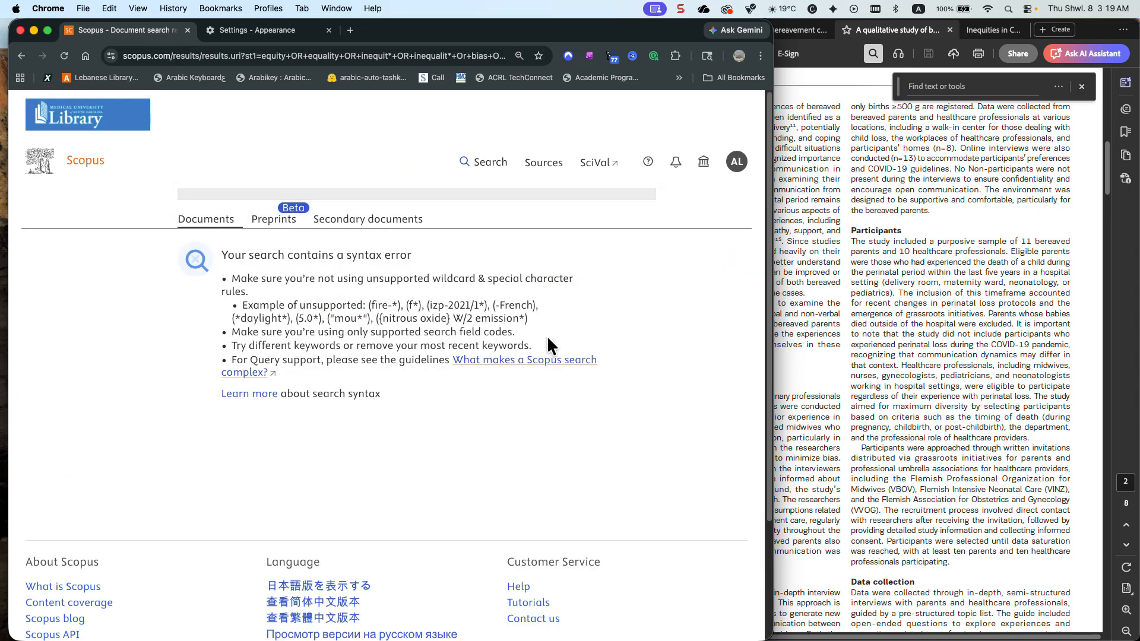
Return to the search form, remove the two closing parentheses after disparit* and rerun the search
left_click(21, 56)
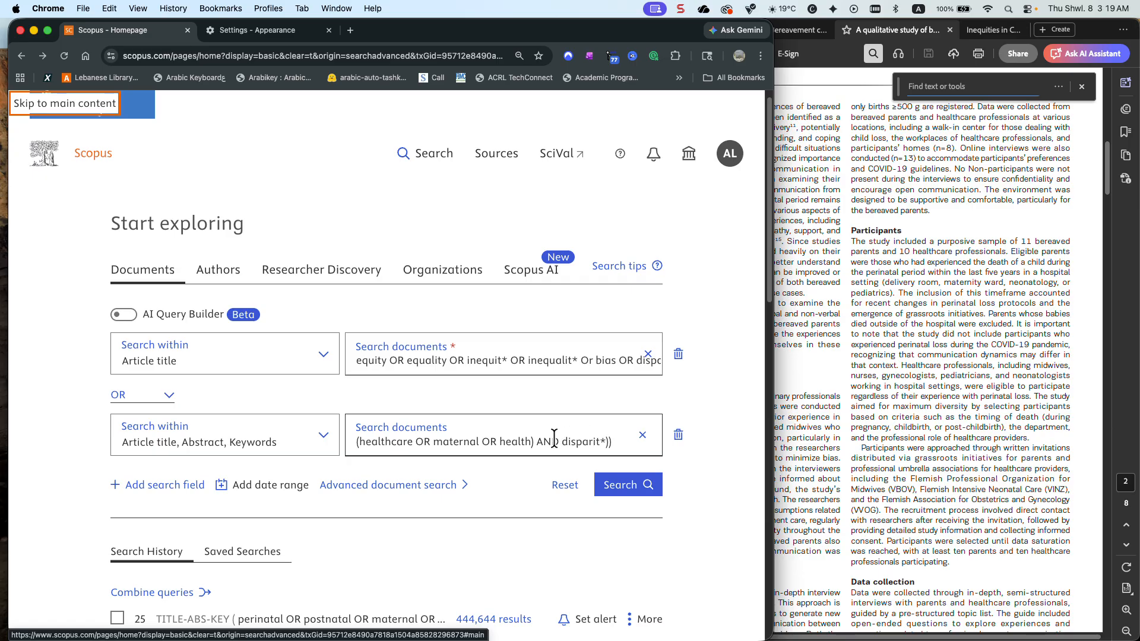
left_click(614, 441)
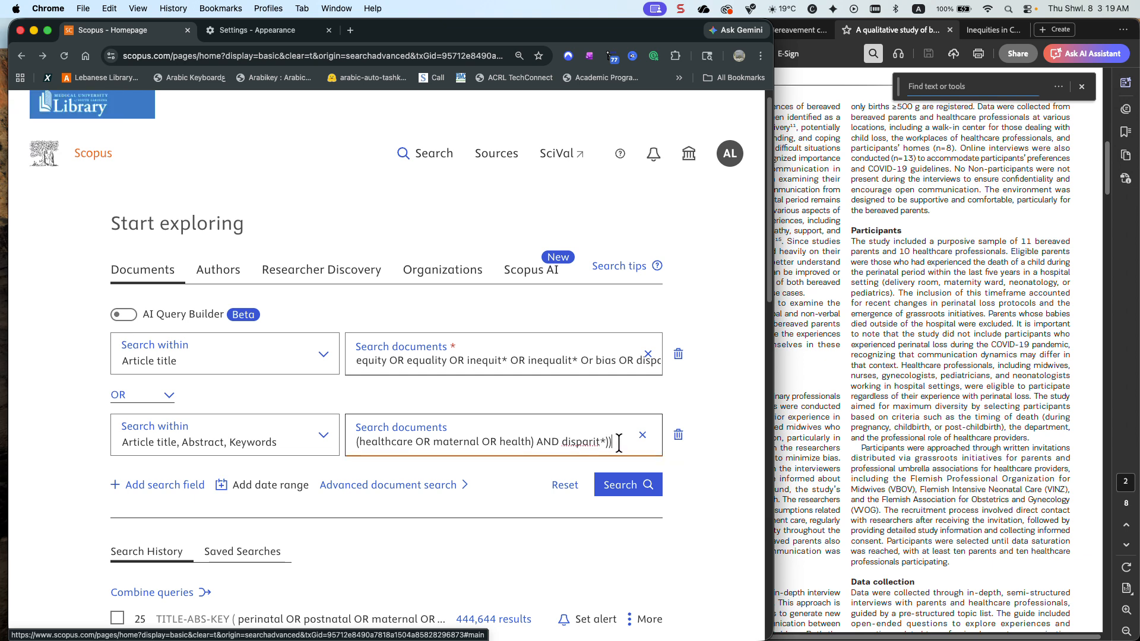
key("BackSpace")
key("BackSpace")
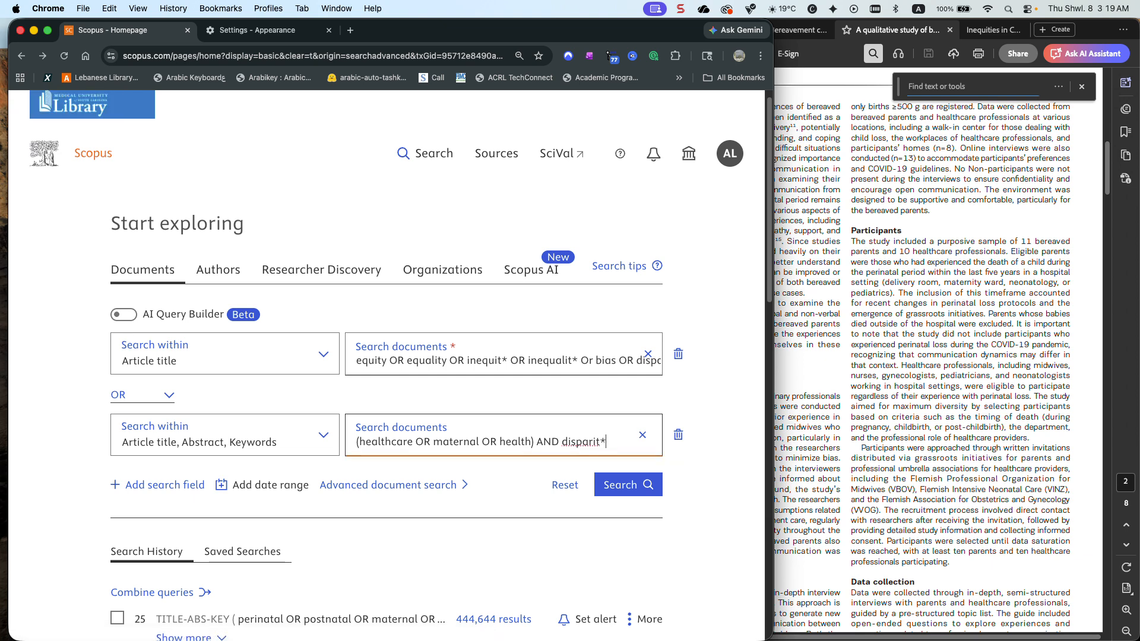
left_click(621, 483)
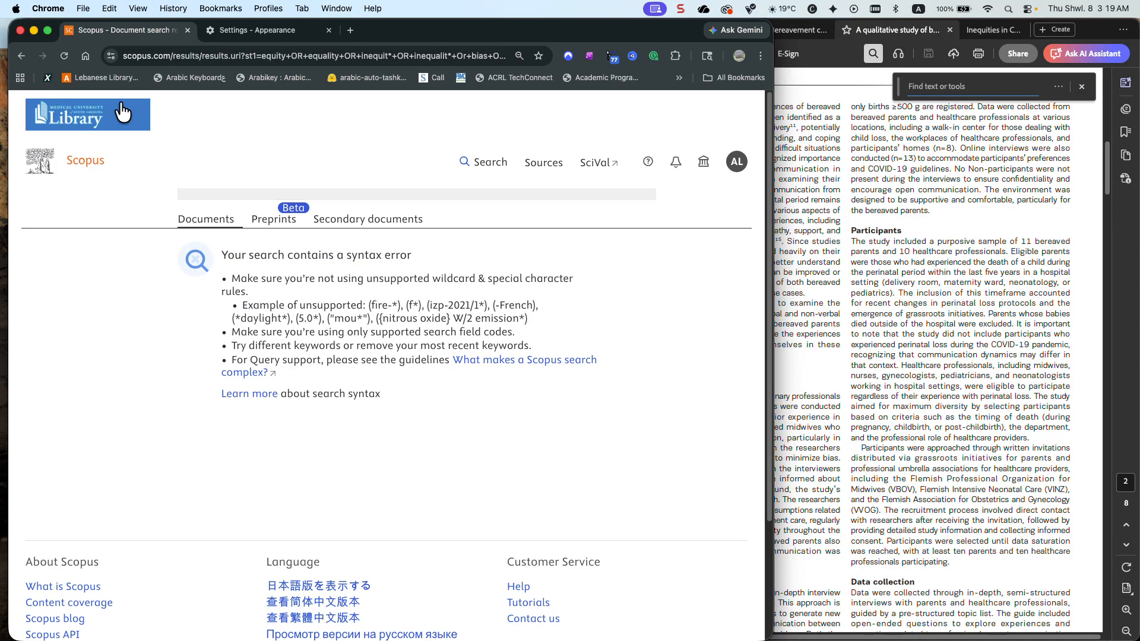
Return to the search form, add an extra opening parenthesis before "(systematic" in the article title query and rerun the search
left_click(20, 55)
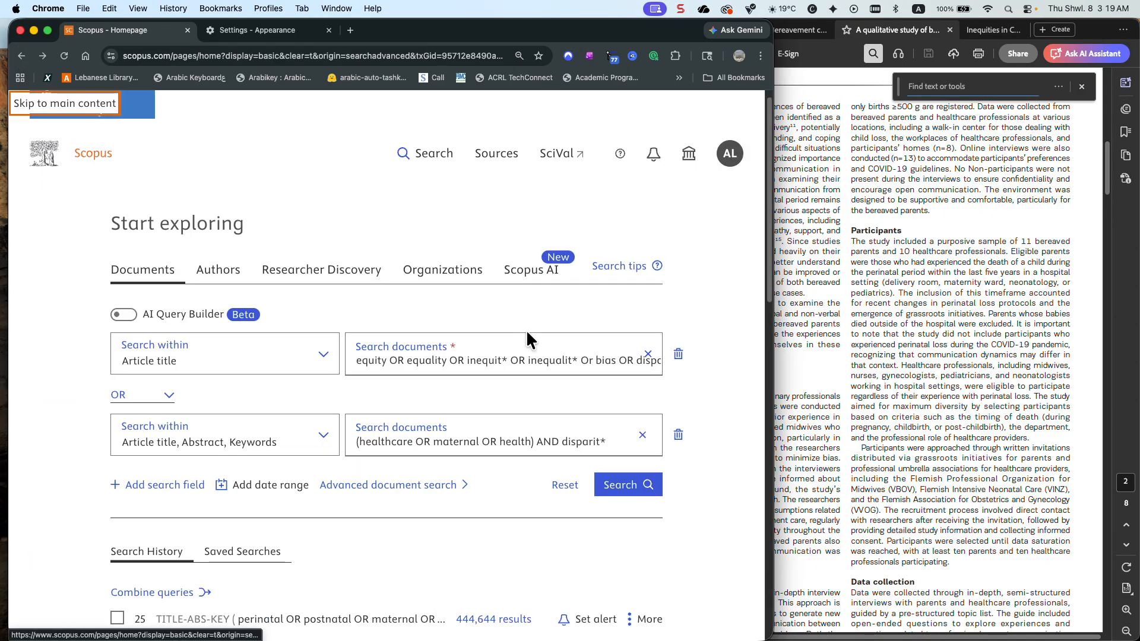
left_click(543, 359)
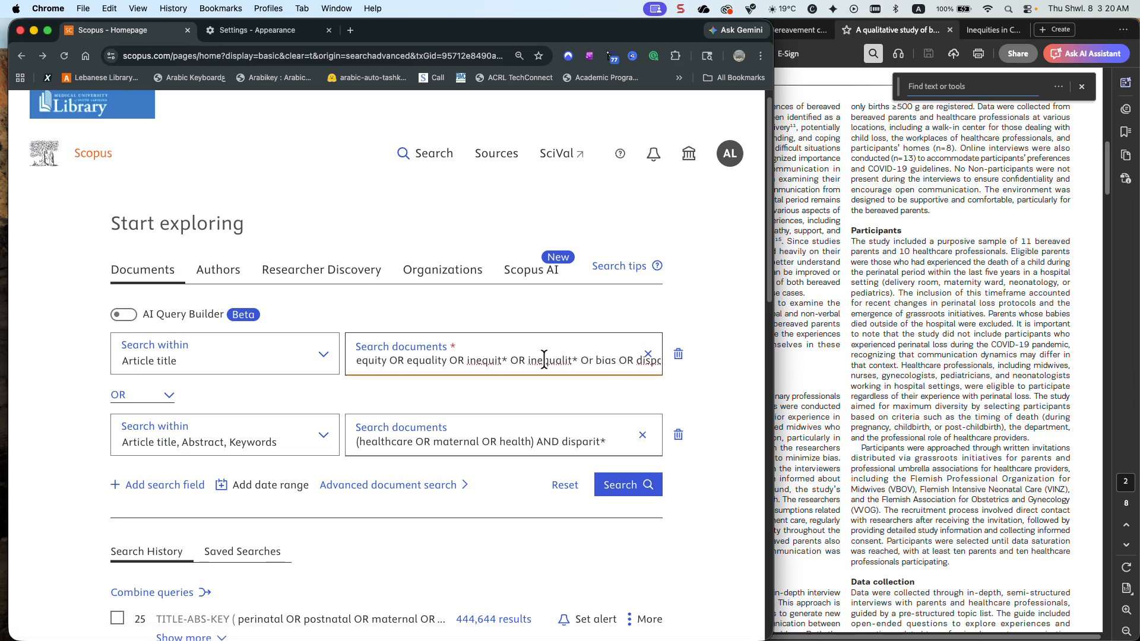
scroll(544, 360, "right", 2)
scroll(544, 360, "right", 5)
scroll(543, 359, "right", 4)
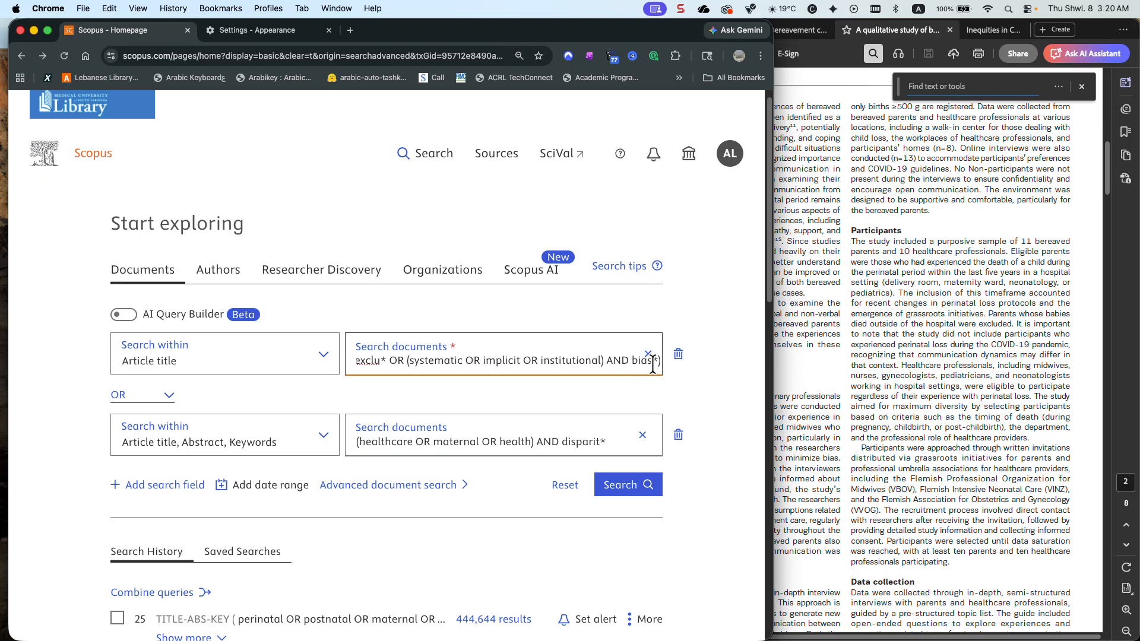
left_click(407, 361)
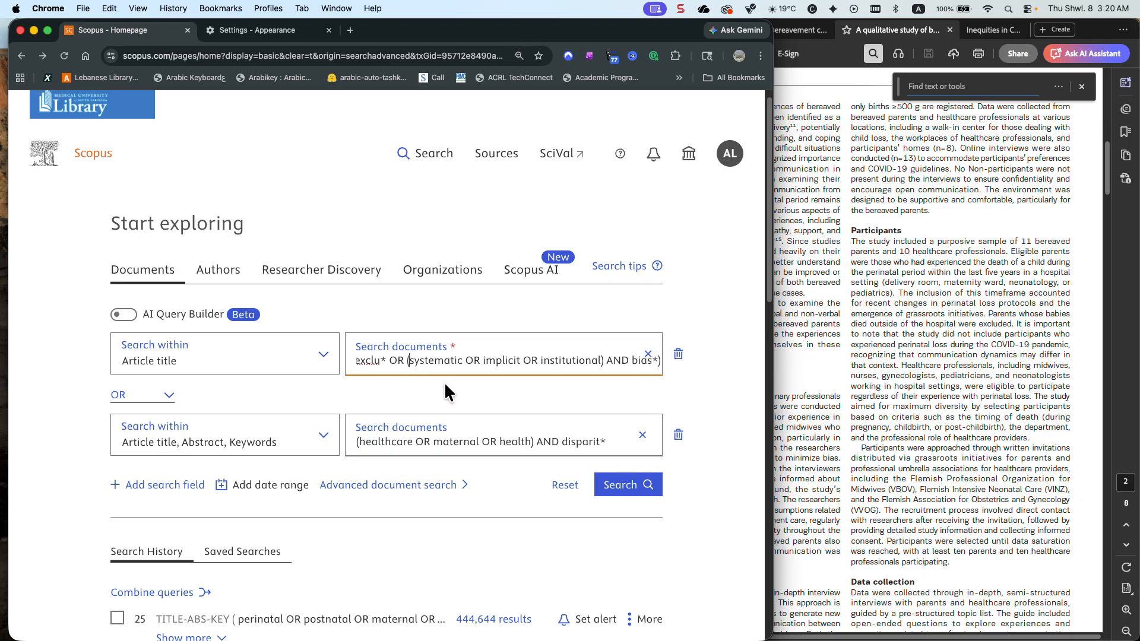
type("(")
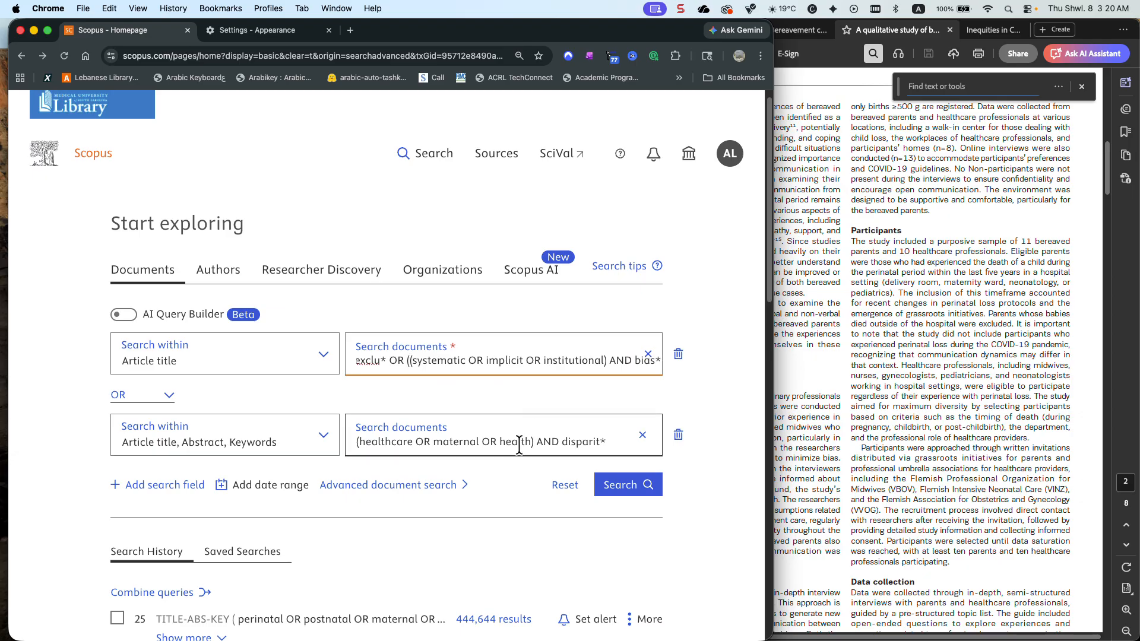
left_click(618, 493)
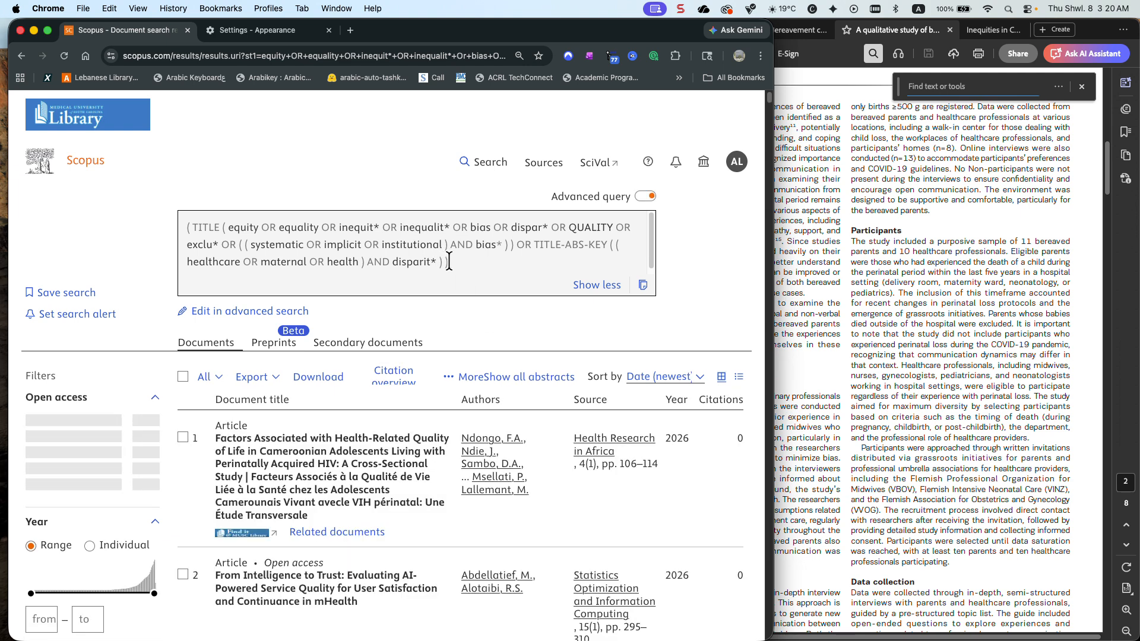
Select the full query text above the results, and go back to the search history on the document search page
left_click_drag(449, 263, 186, 228)
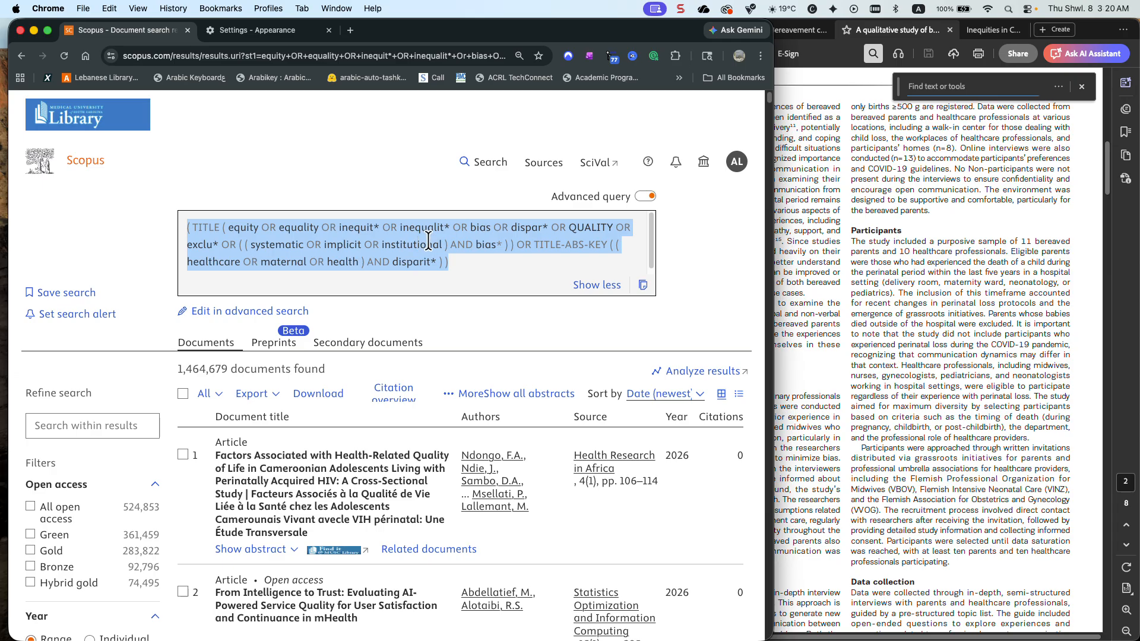
left_click(474, 162)
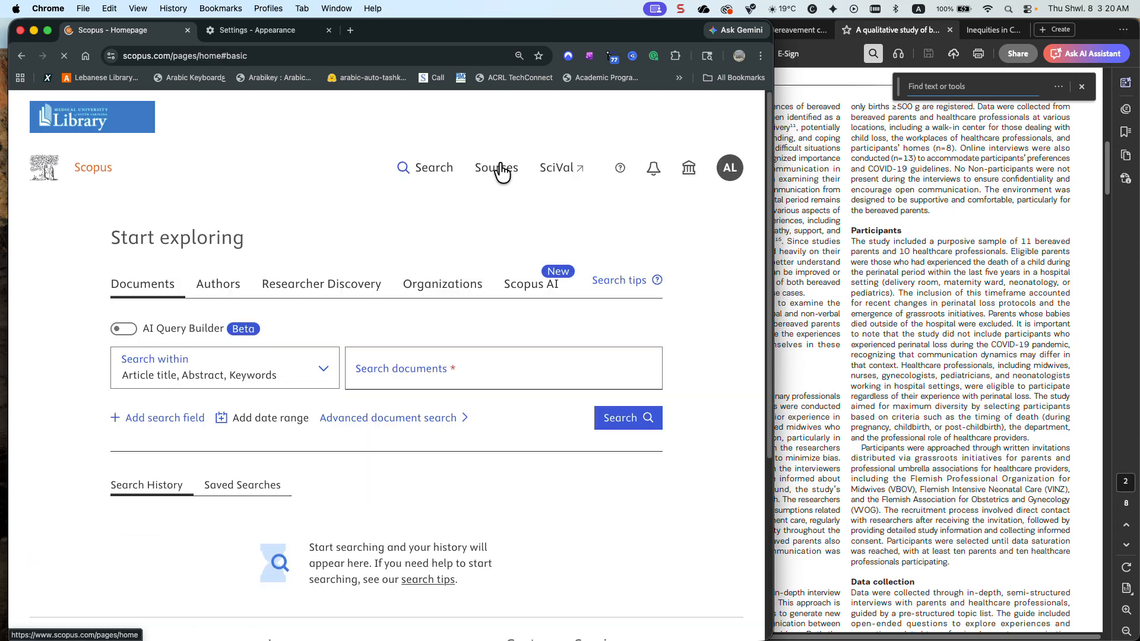
scroll(427, 266, "down", 7)
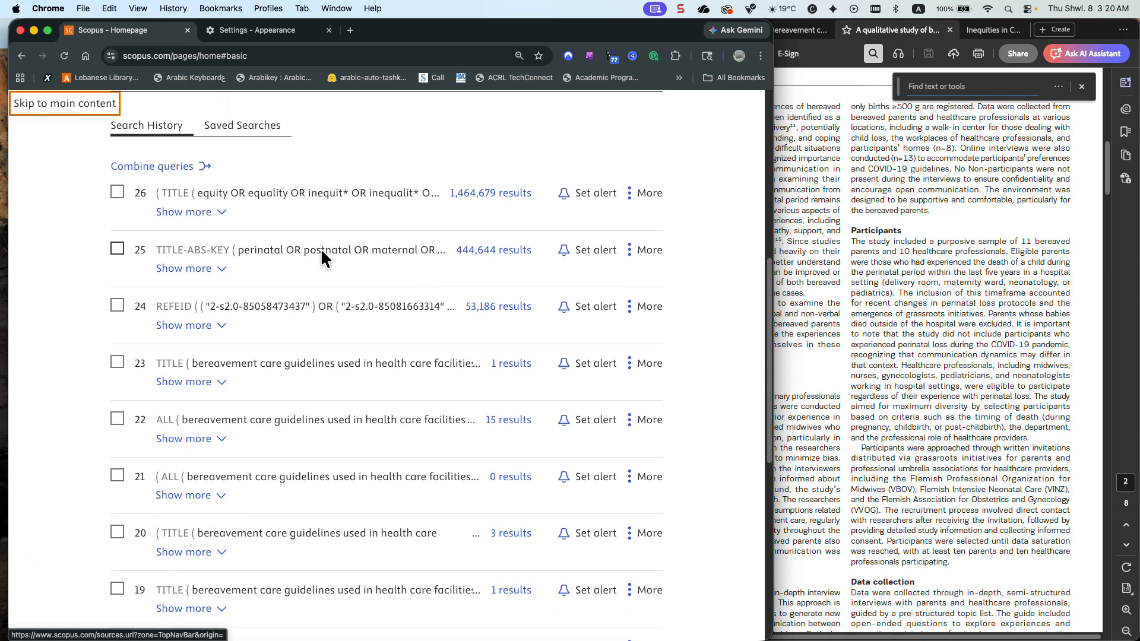
Reset the document search form to clear both search fields and their queries
scroll(243, 190, "up", 4)
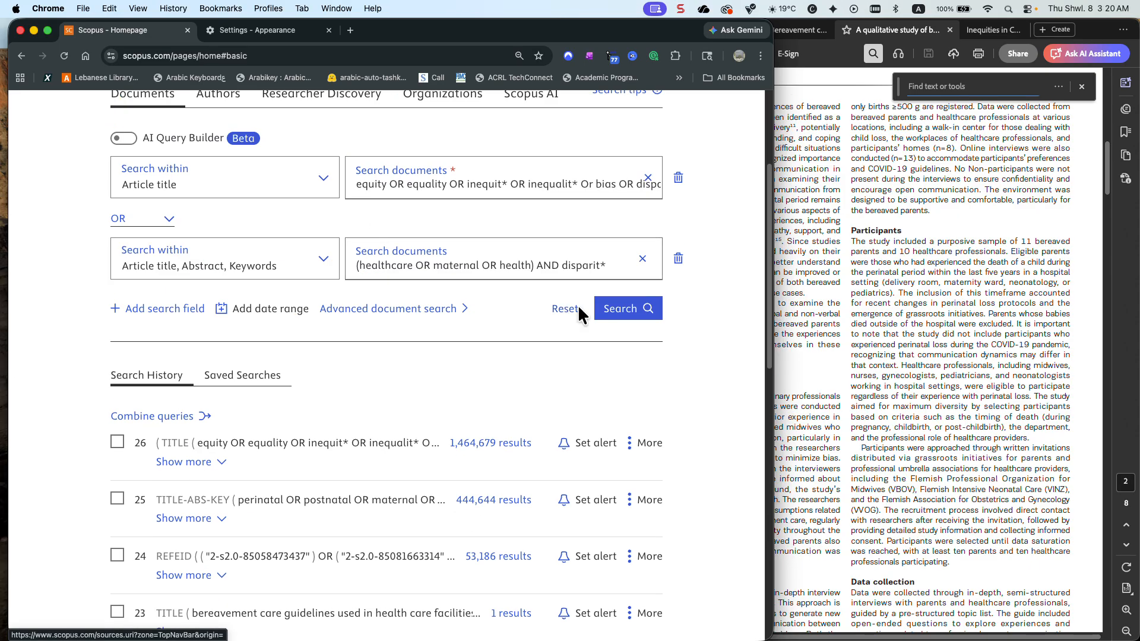
scroll(307, 315, "down", 2)
scroll(336, 317, "up", 3)
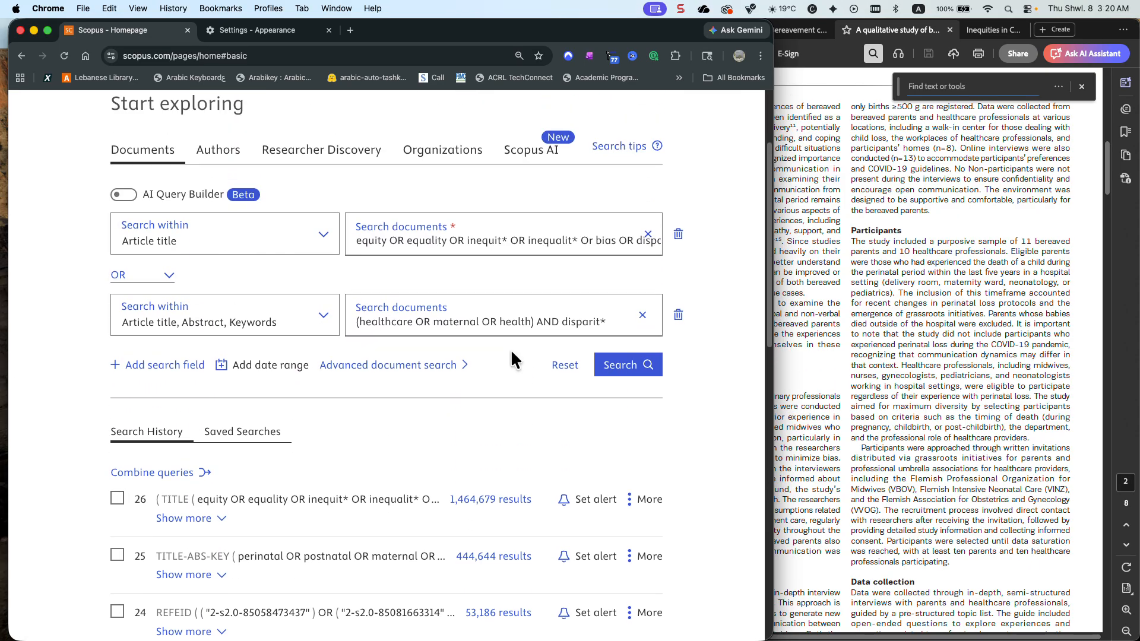
left_click(563, 373)
Combine search history queries 26 and 25 with AND and show the combined results
scroll(309, 340, "down", 3)
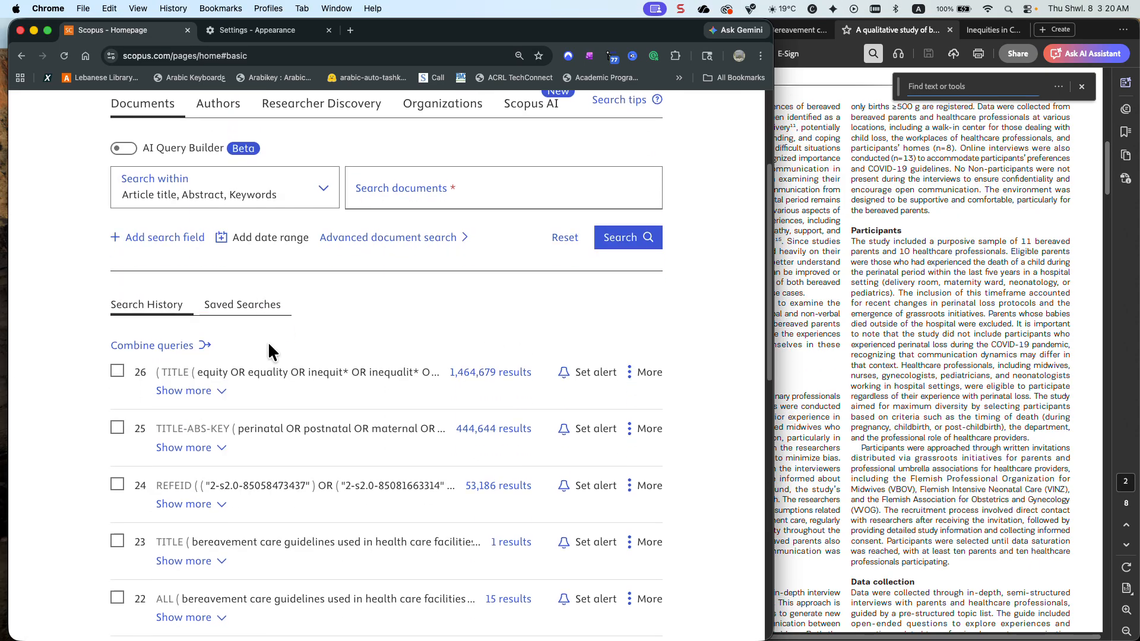
left_click(118, 304)
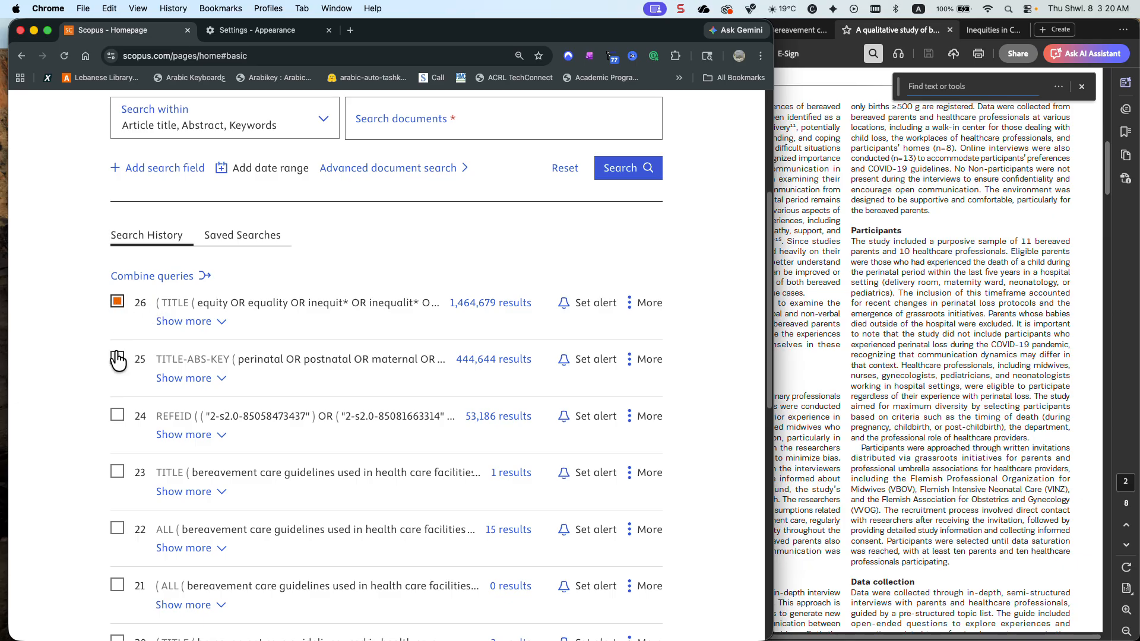
left_click(117, 359)
left_click(175, 277)
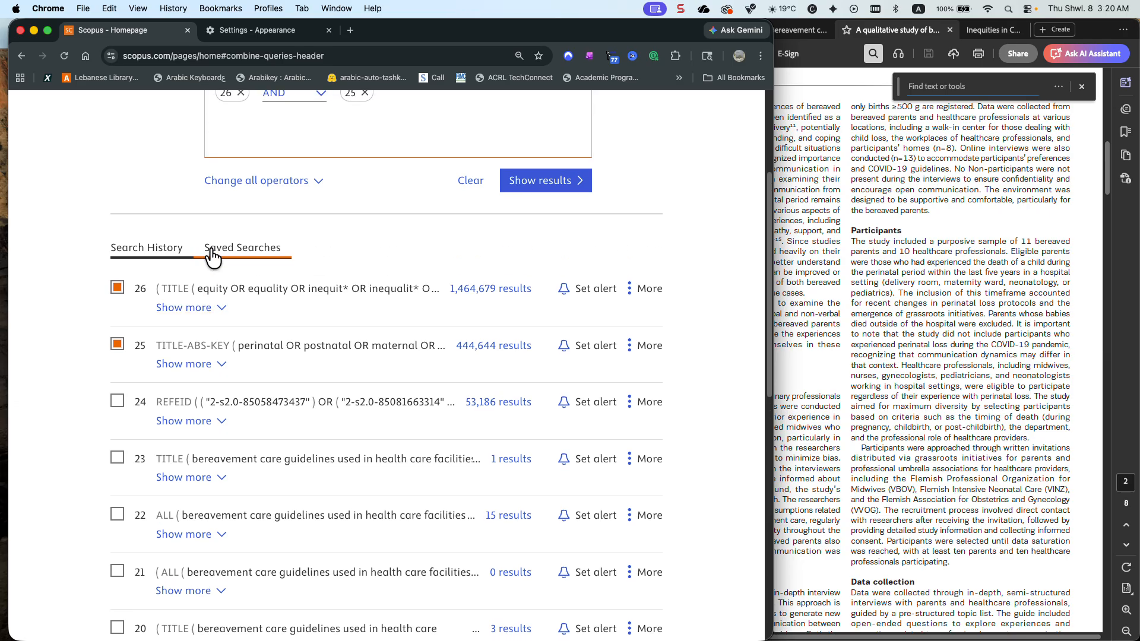
scroll(242, 286, "up", 3)
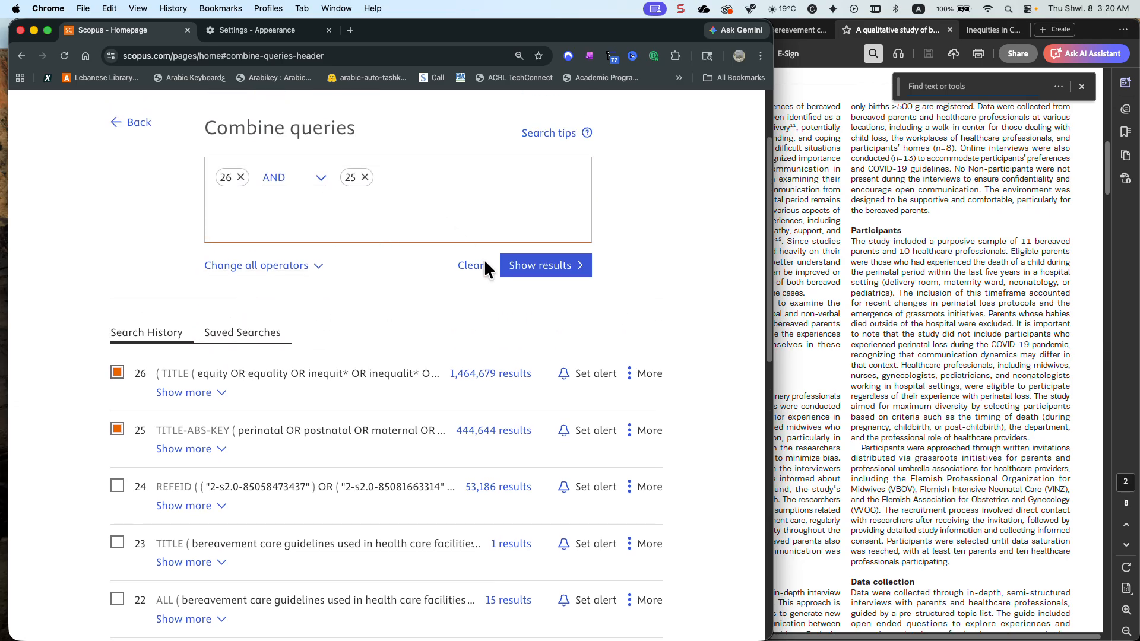
left_click(545, 273)
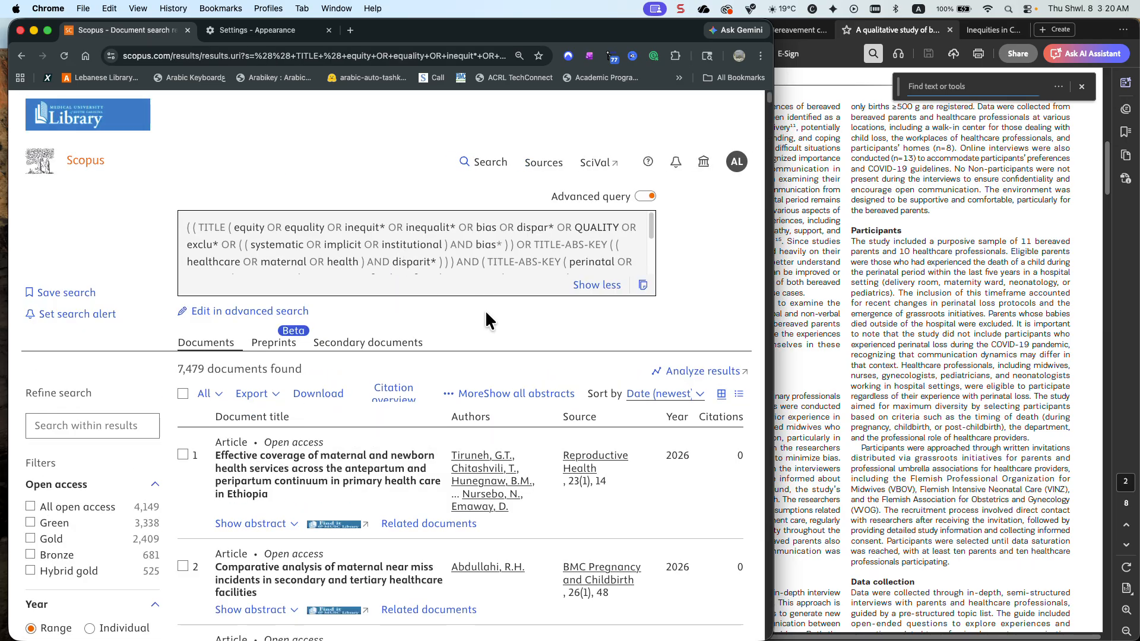
Open the full source title filter list for the combined results, sort it alphabetically and browse the journal titles
scroll(486, 320, "down", 3)
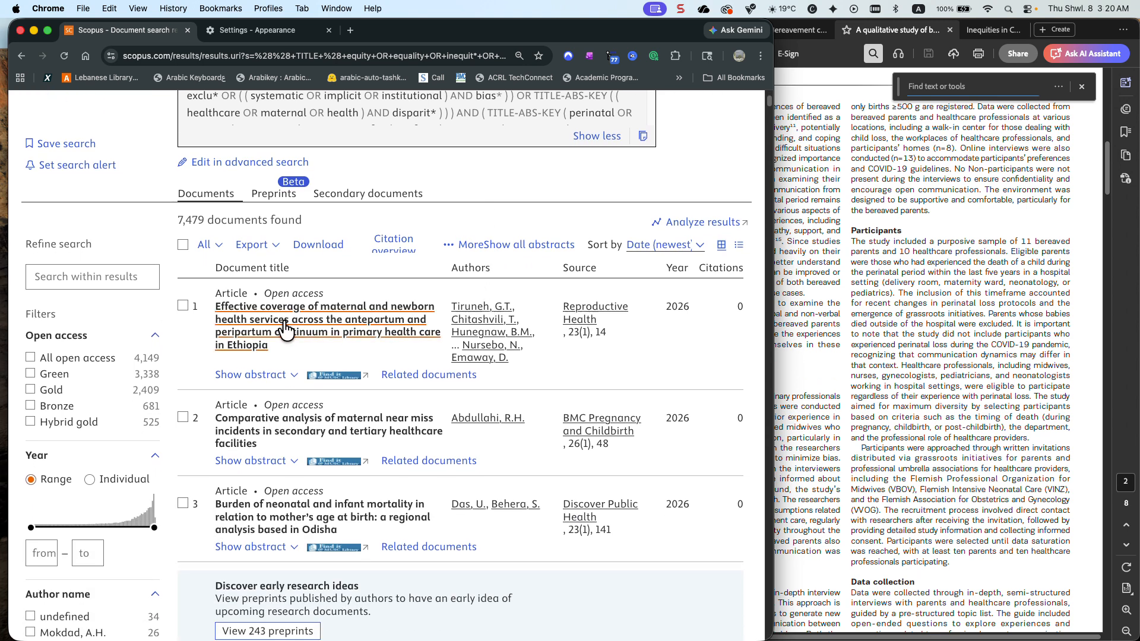
scroll(186, 323, "down", 13)
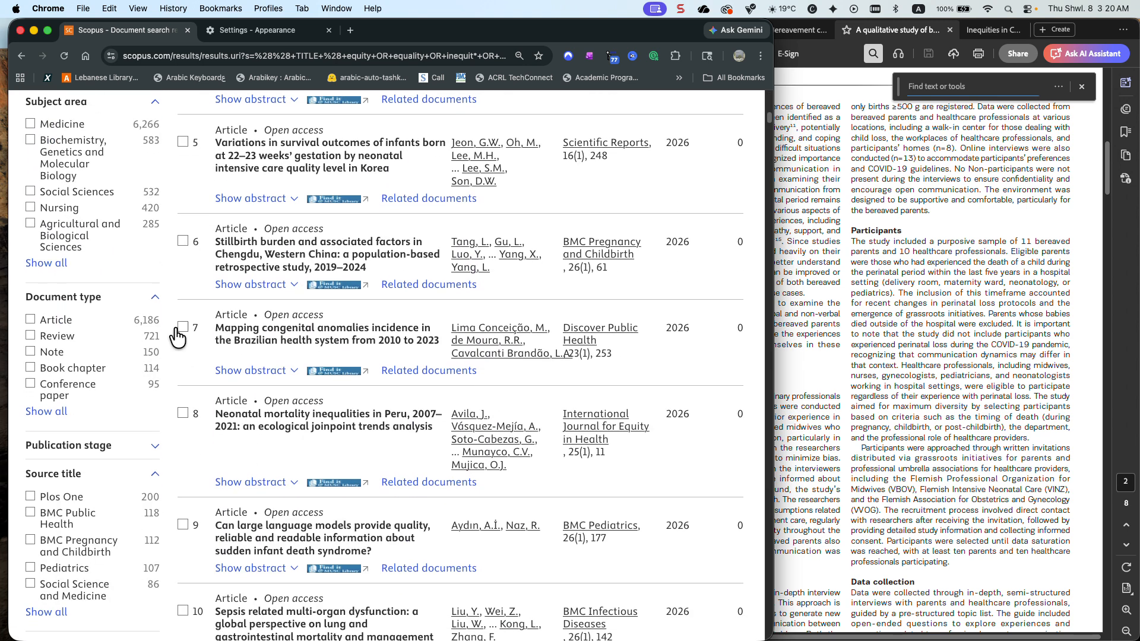
scroll(133, 324, "down", 4)
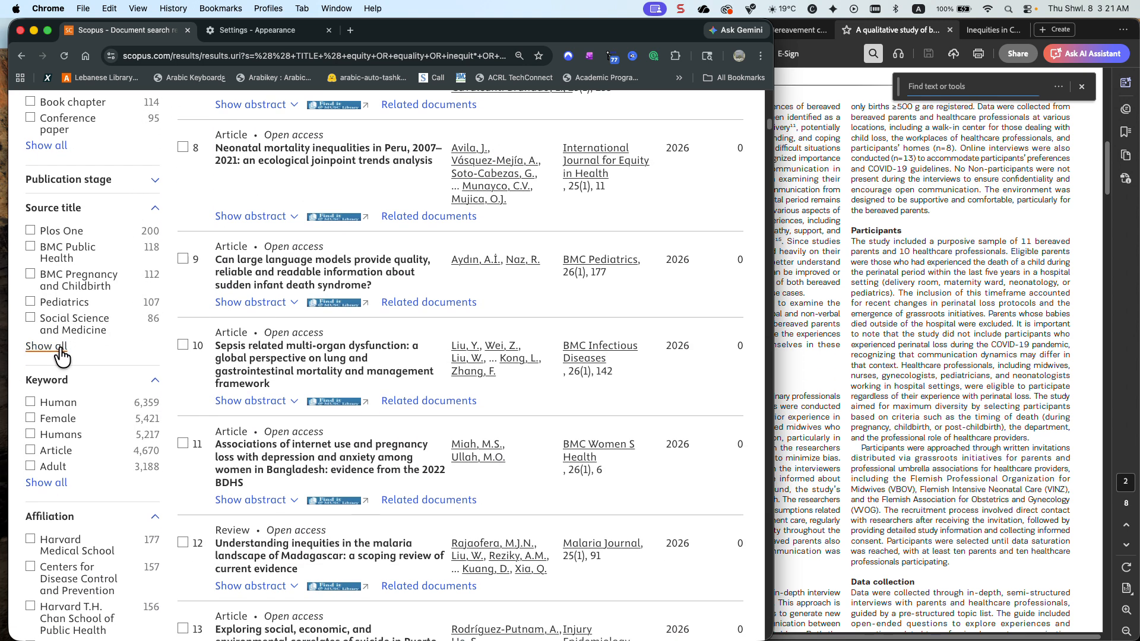
left_click(47, 347)
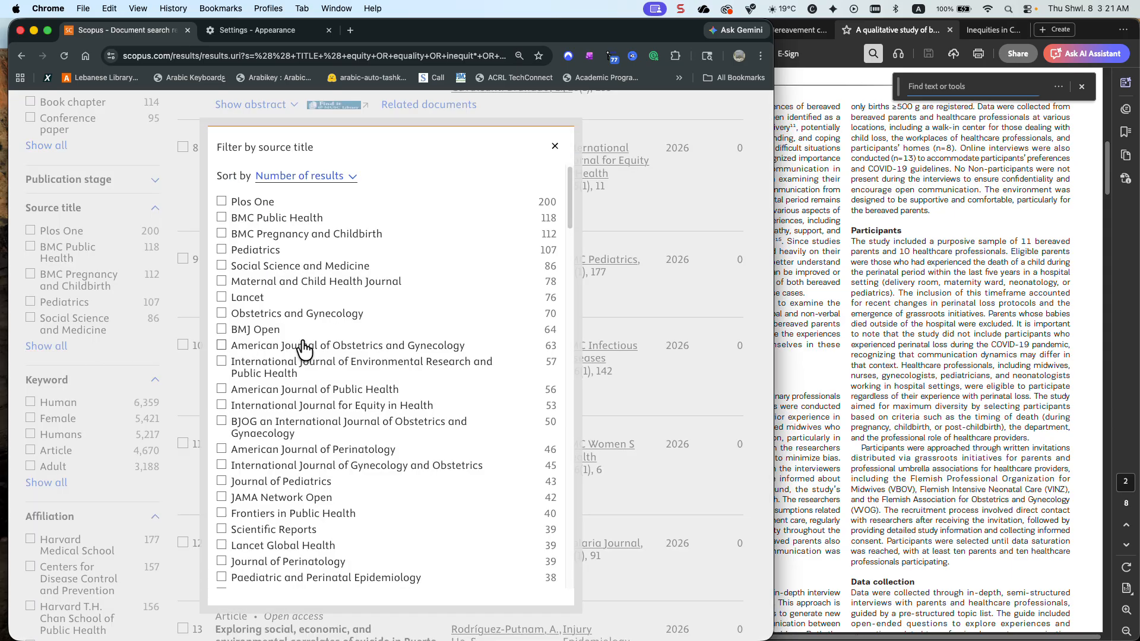
left_click(310, 178)
left_click(312, 164)
scroll(323, 254, "down", 2)
scroll(323, 254, "down", 12)
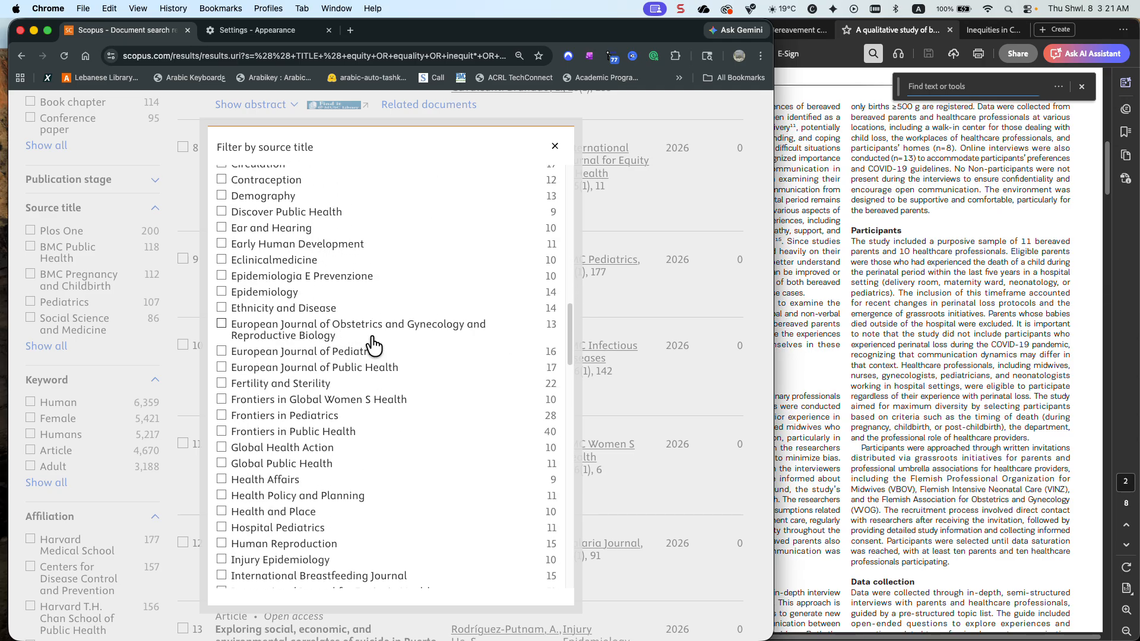
Switch to Acrobat and go to the first page of the article on bereaved parents and perinatal loss to check its publication details
left_click(885, 319)
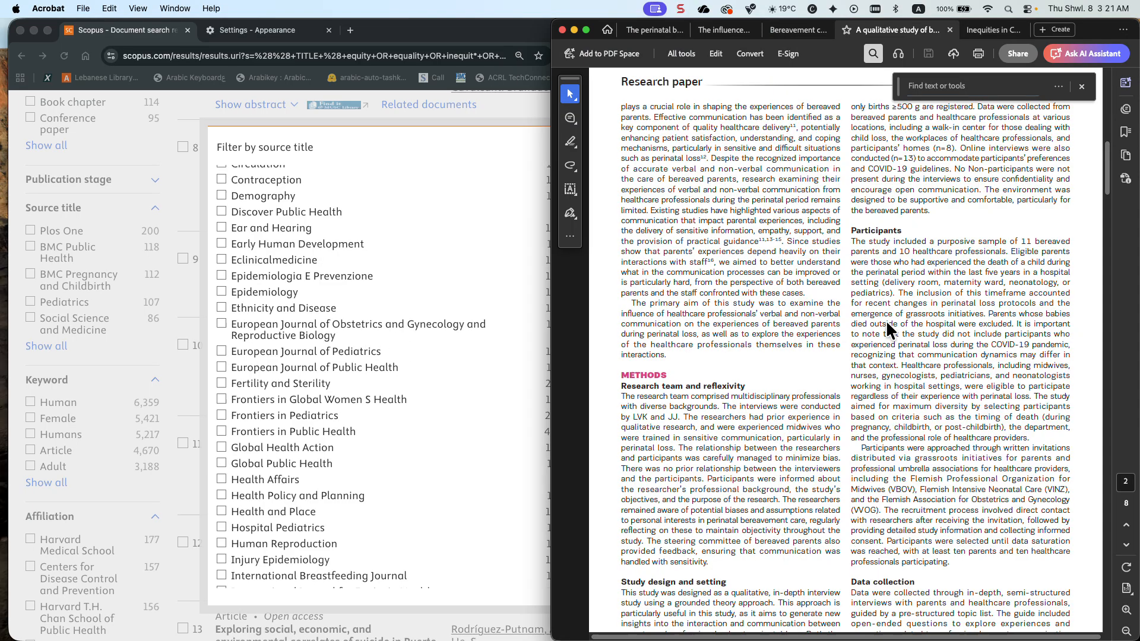
scroll(860, 311, "up", 10)
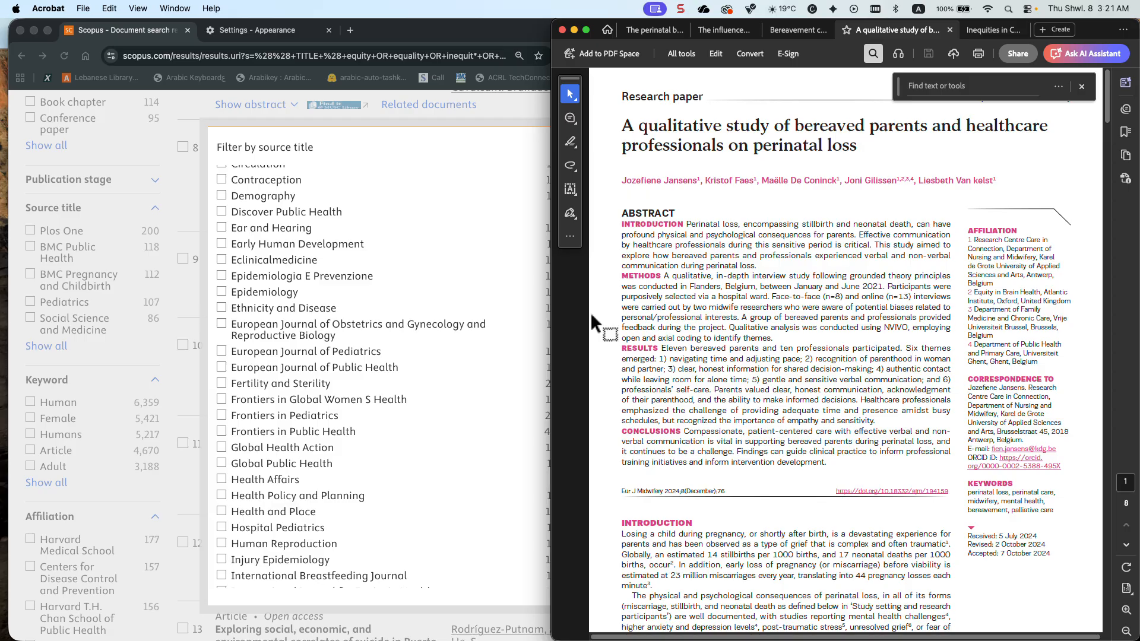
Switch back to the Scopus results in Chrome, close the source title filter list and review the equity part of the combined query
left_click(514, 145)
scroll(514, 154, "up", 10)
left_click(554, 146)
scroll(521, 232, "up", 10)
scroll(518, 238, "up", 7)
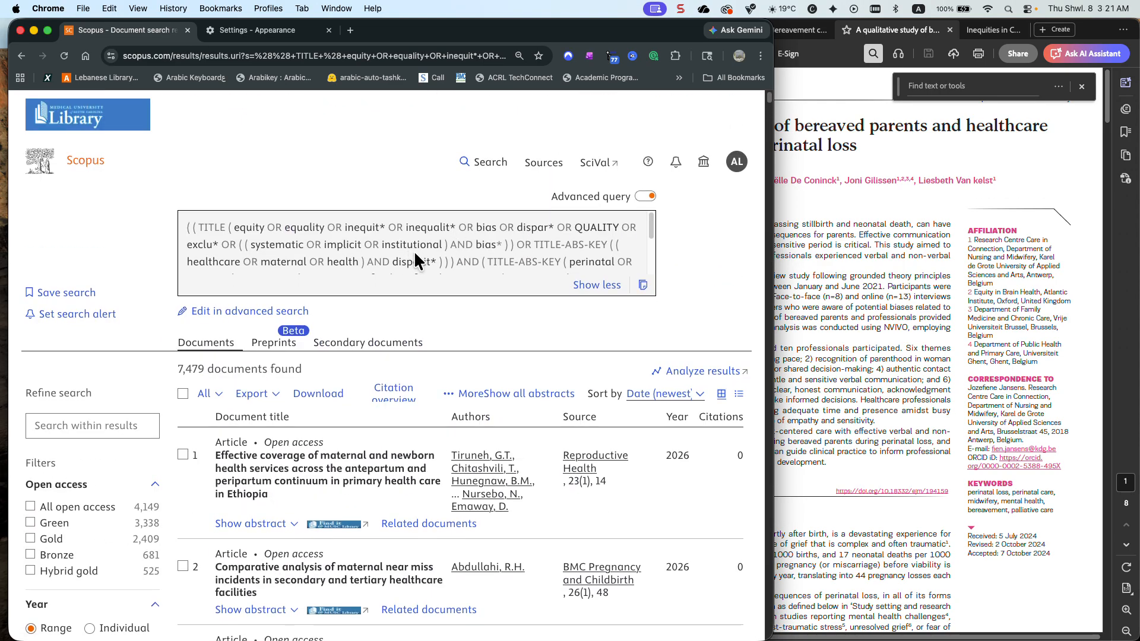
left_click_drag(457, 262, 223, 227)
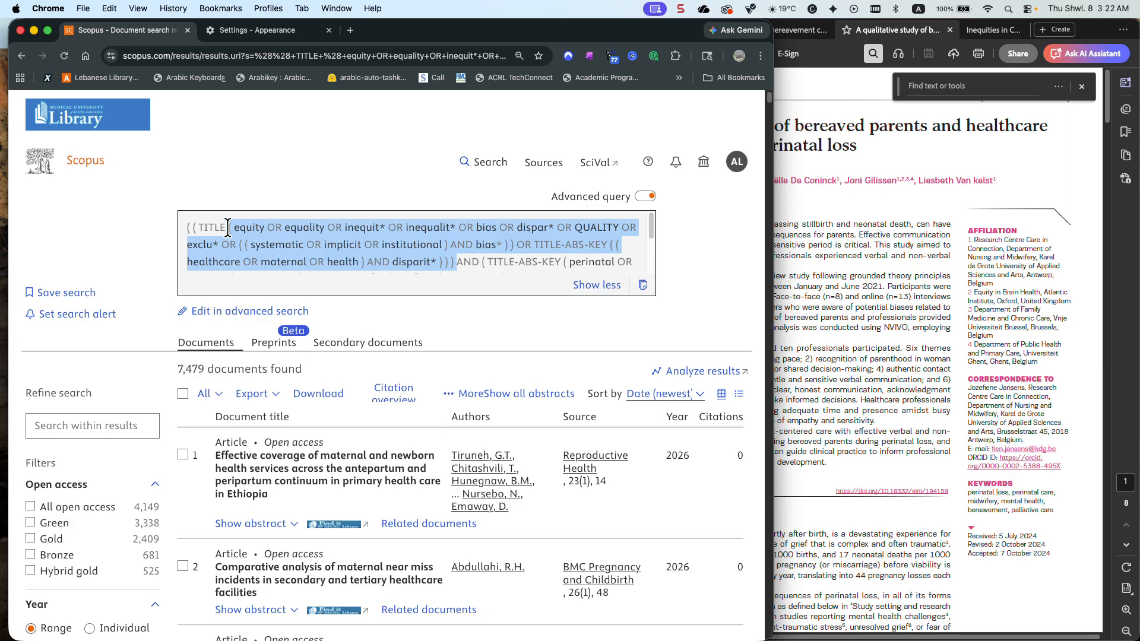
left_click(397, 272)
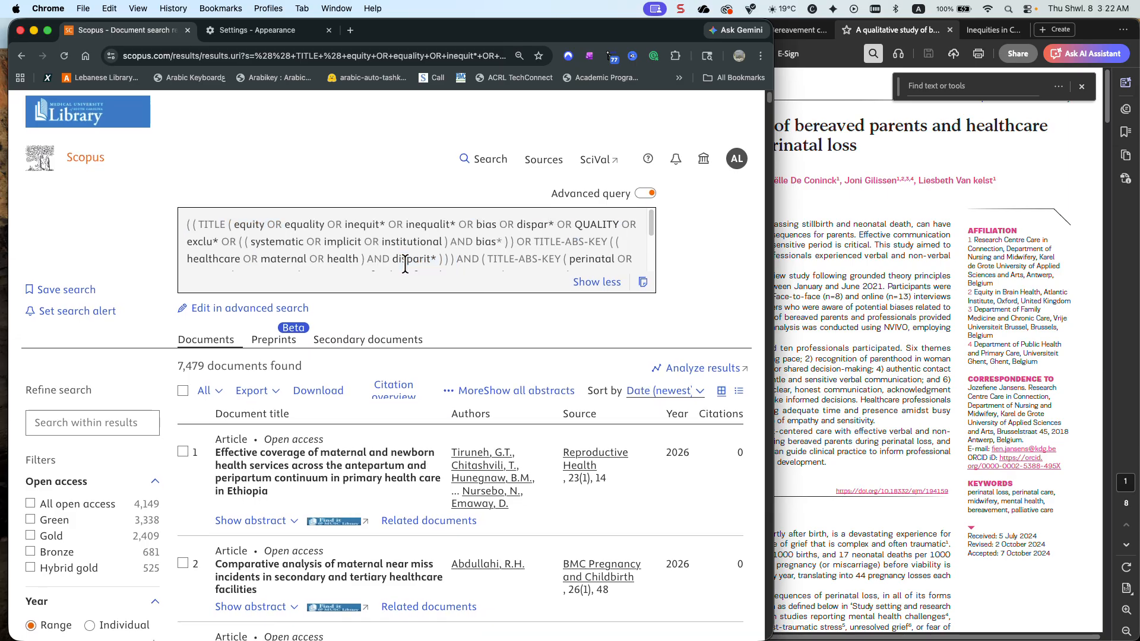
Edit the combined query in advanced search, adding "OR mental health" after QUALITY in the title terms, and run the search
left_click(278, 309)
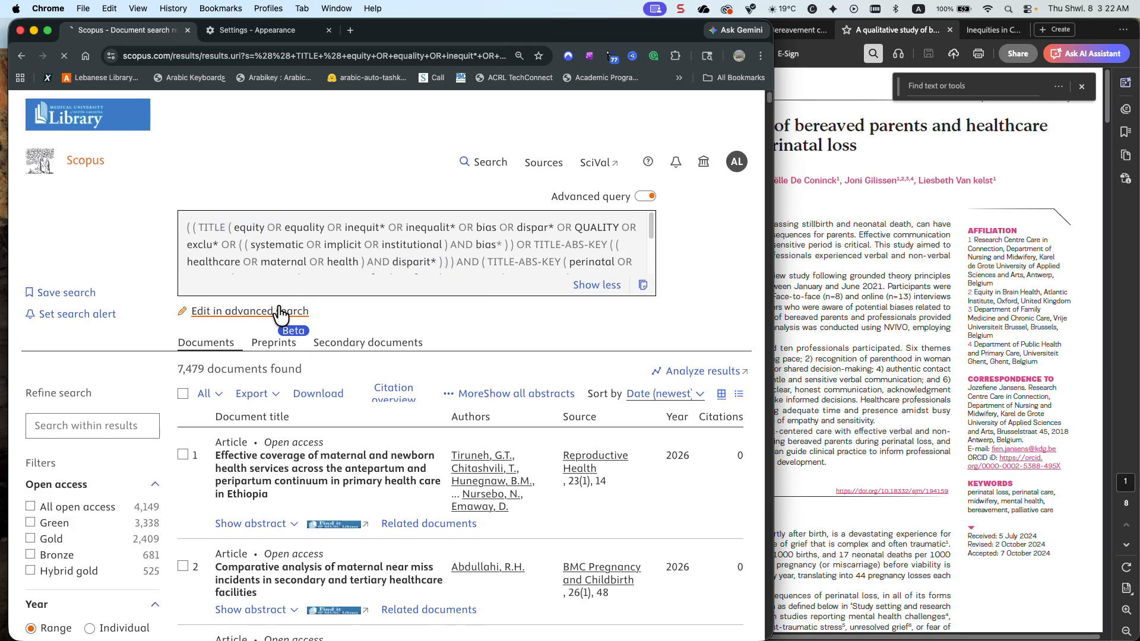
left_click(276, 304)
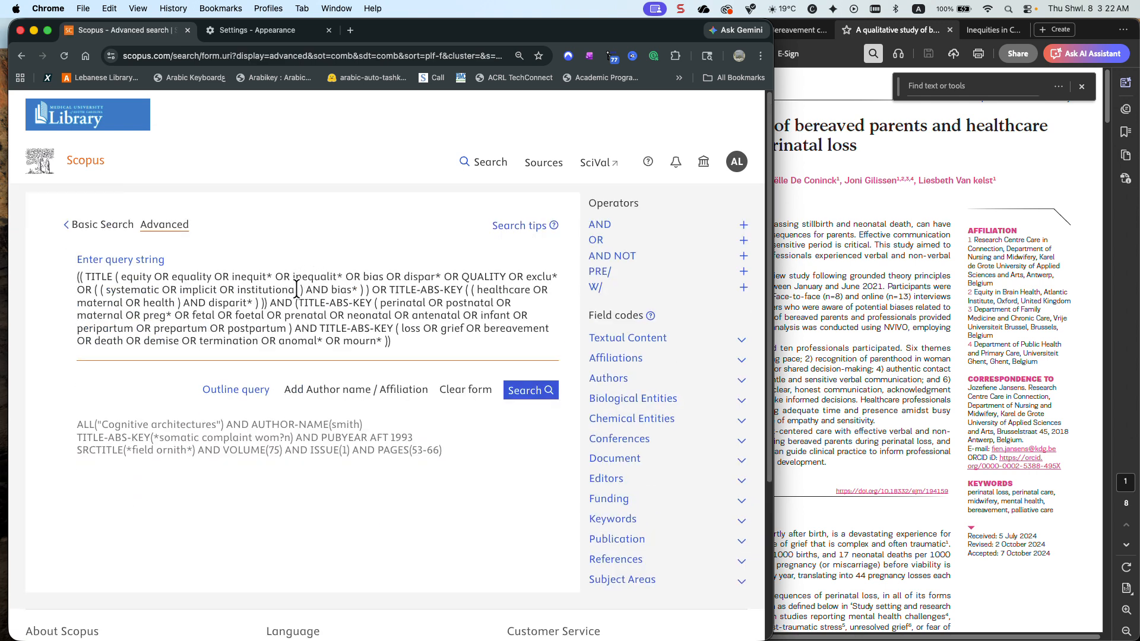
left_click(506, 276)
type("OR ")
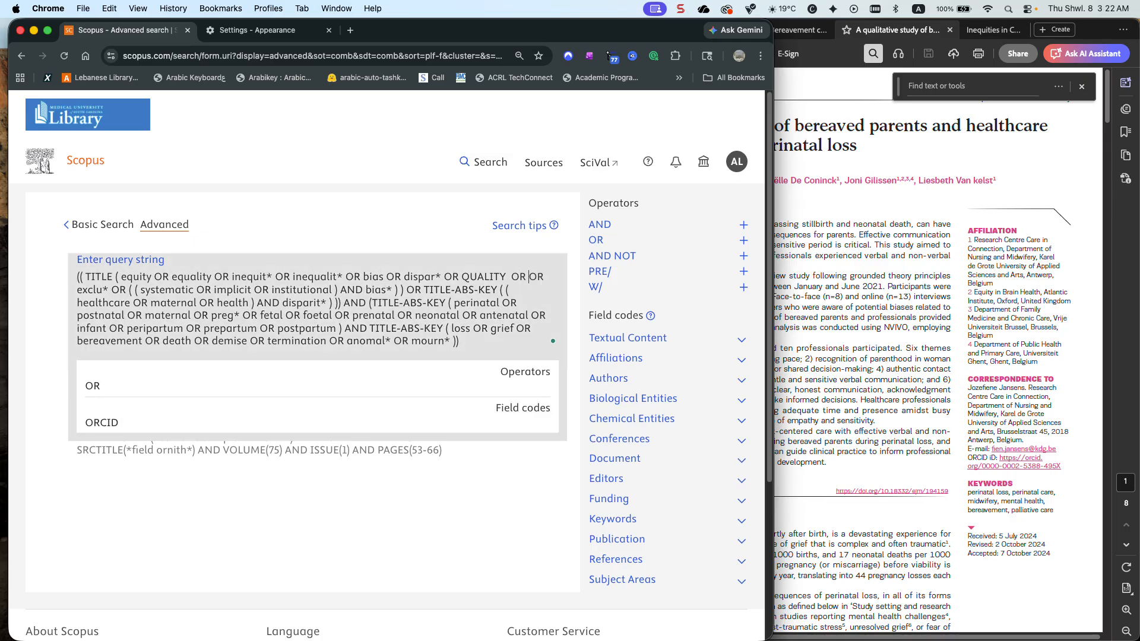
type("mental he")
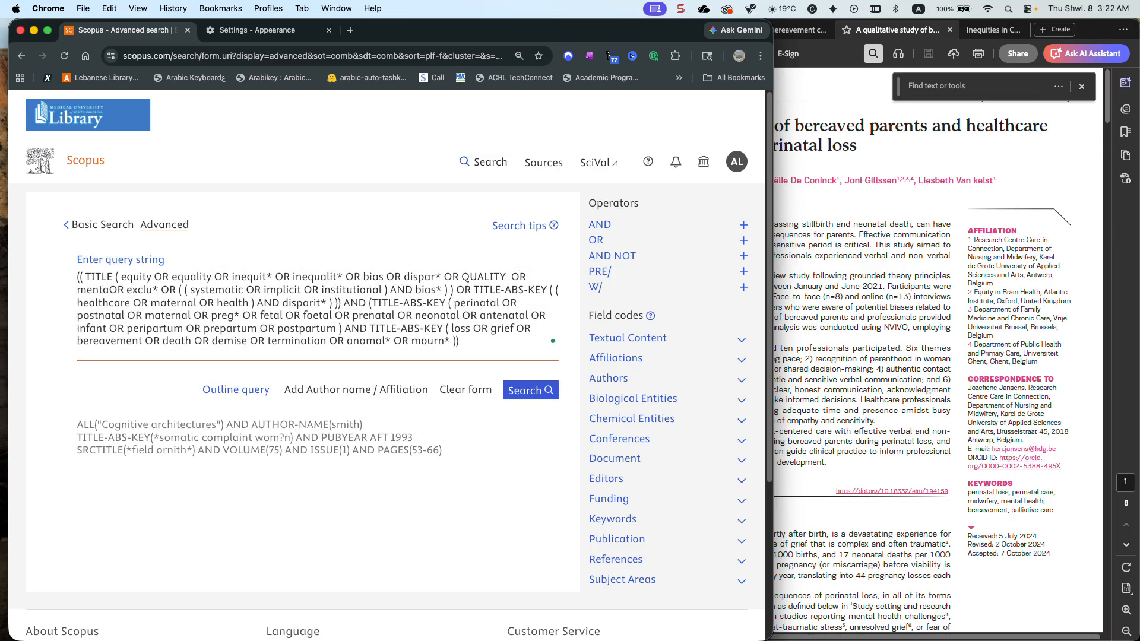
type("alth")
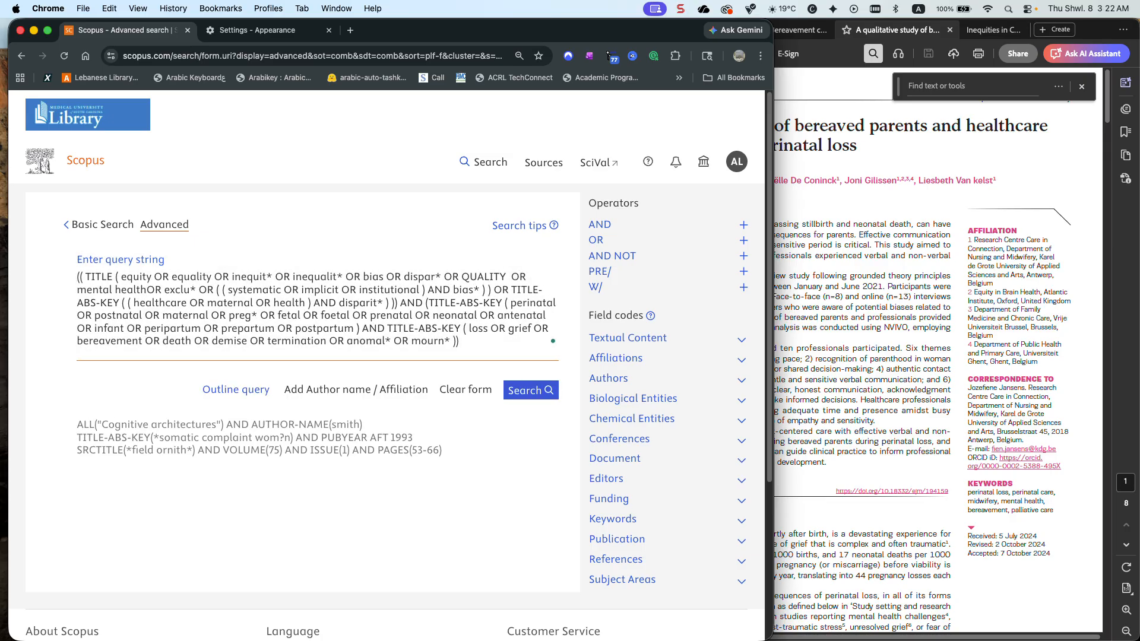
left_click(351, 514)
left_click(530, 391)
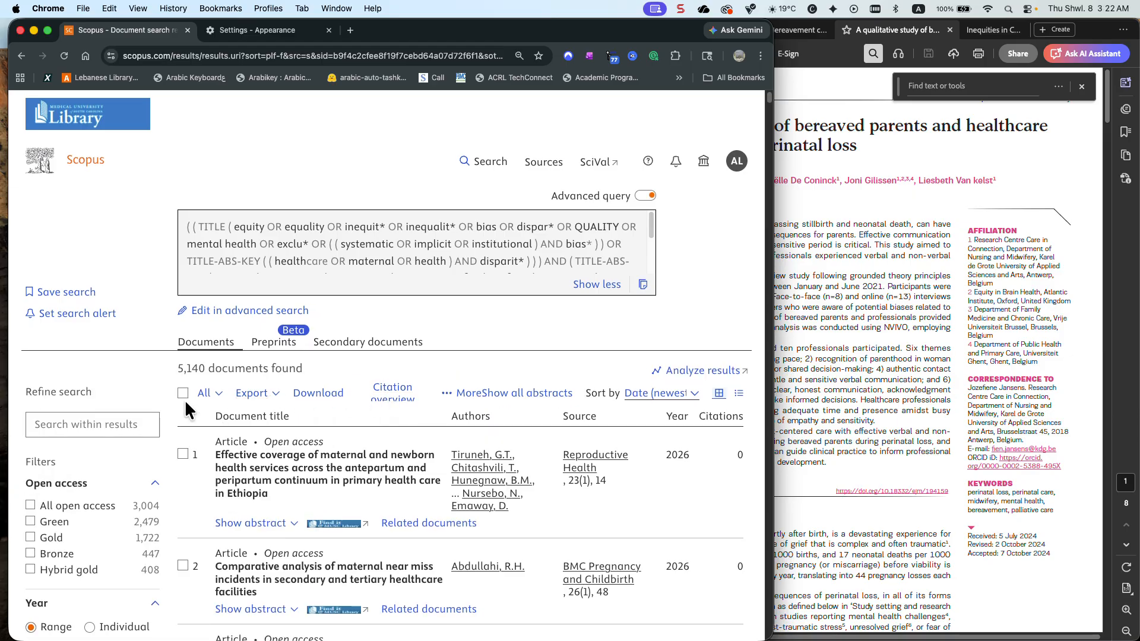
Open the full source title filter list for the mental health search results and sort it alphabetically
scroll(185, 403, "down", 5)
scroll(185, 404, "down", 12)
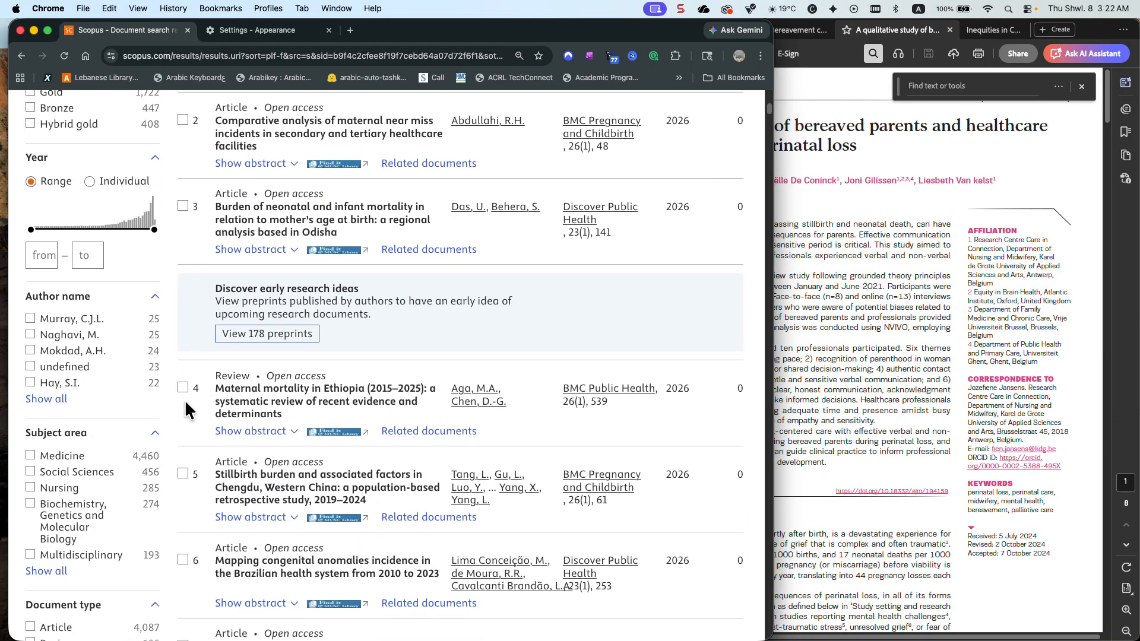
scroll(101, 414, "down", 11)
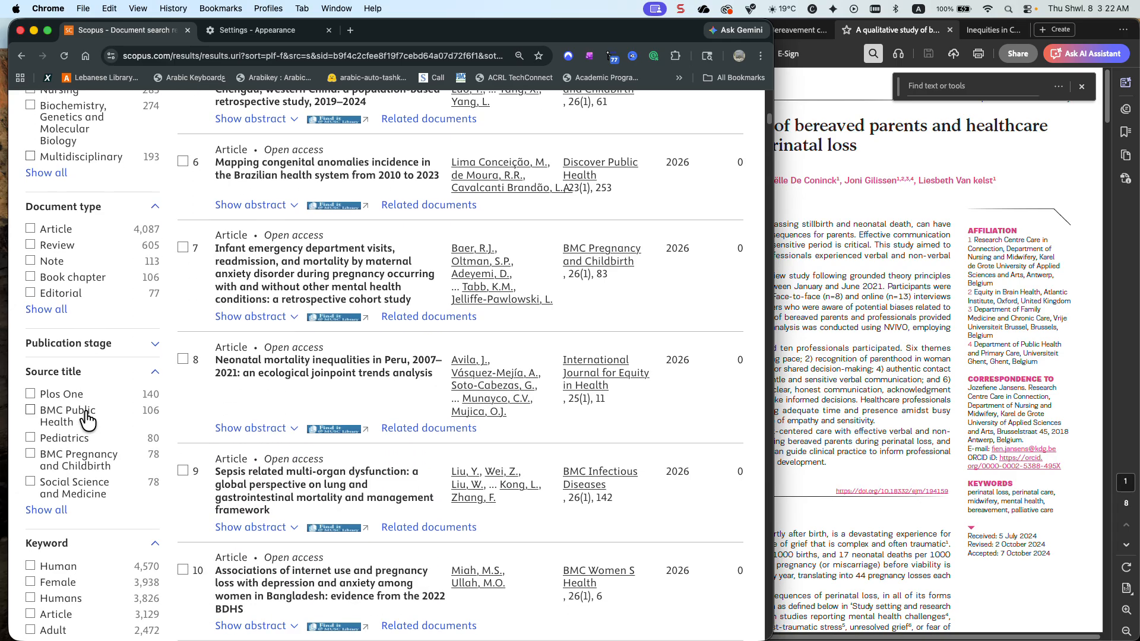
left_click(51, 369)
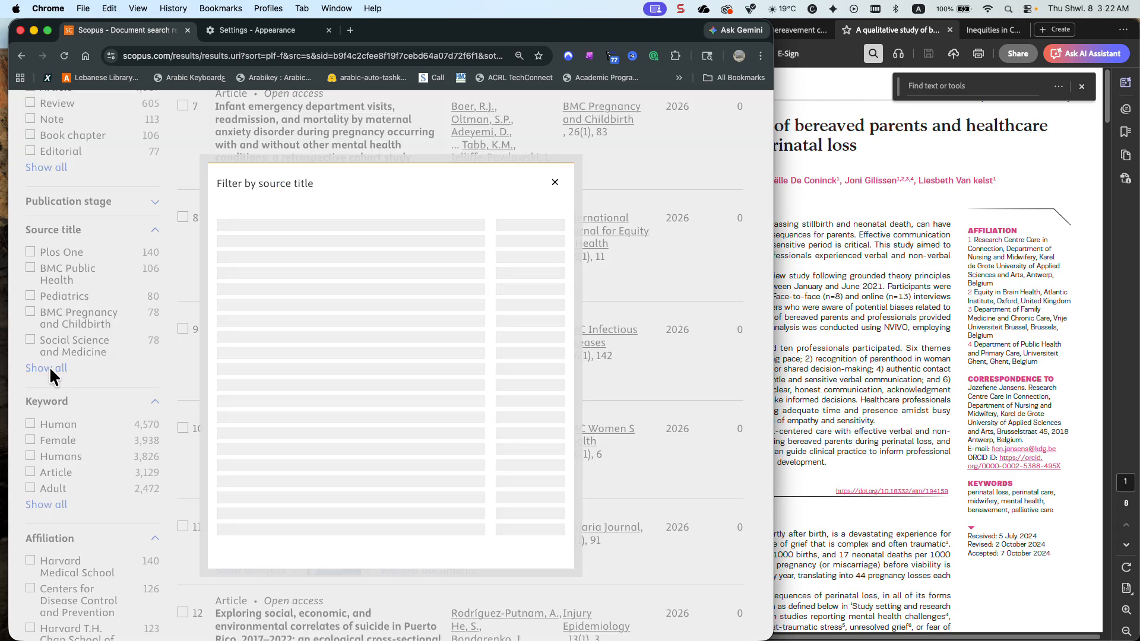
left_click(302, 176)
left_click(303, 175)
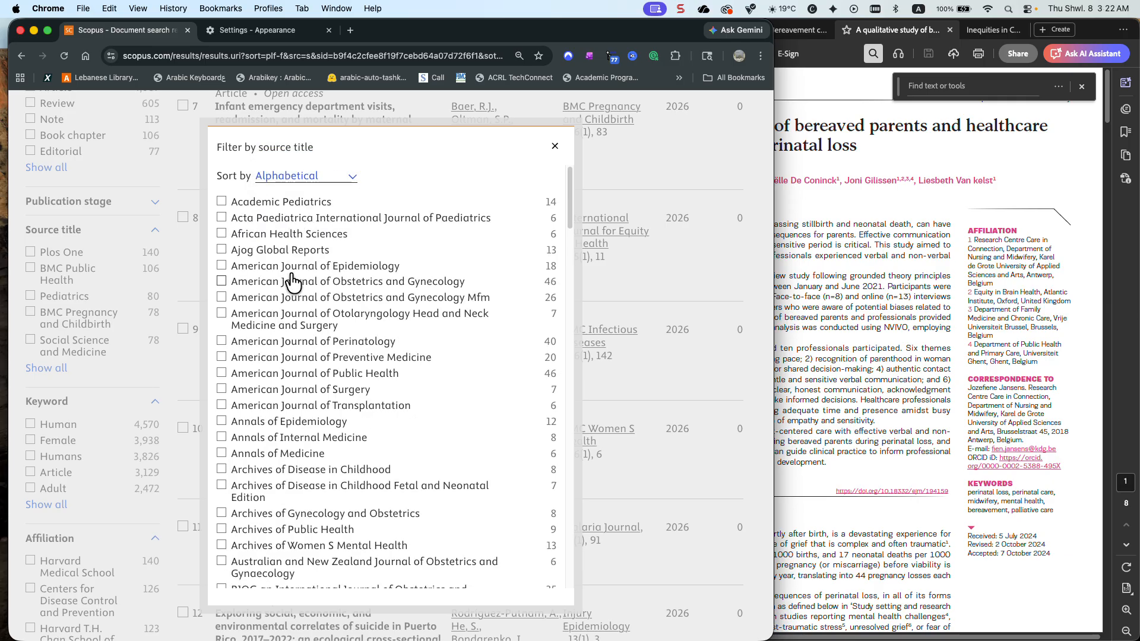
Look through the alphabetical journal titles for the European Journal of Midwifery, close the list and return to the query
scroll(293, 283, "down", 5)
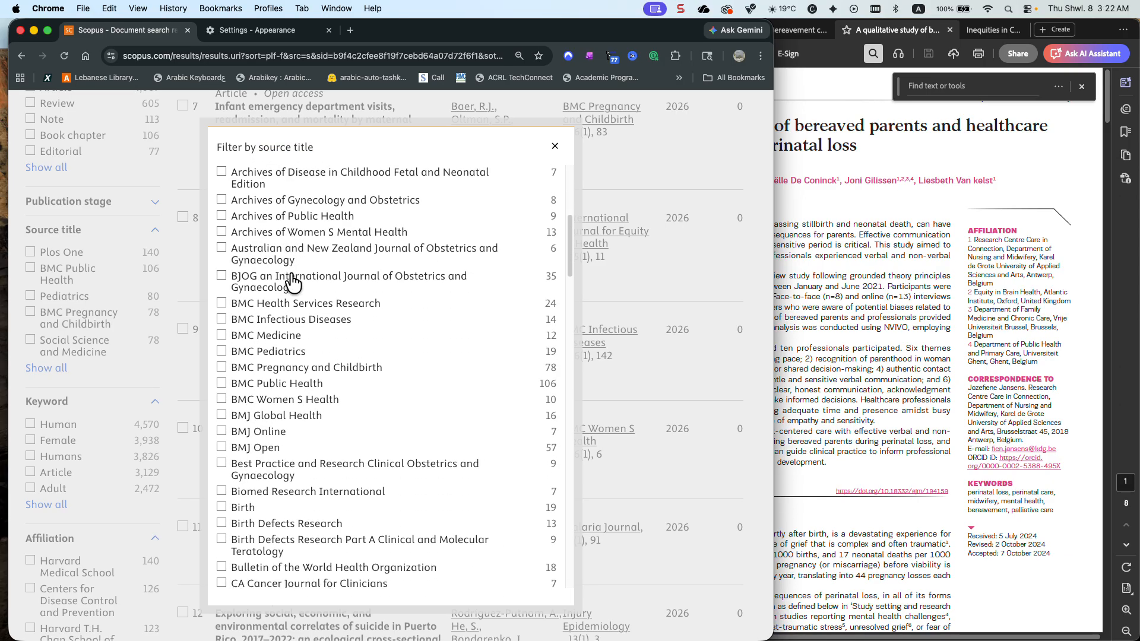
scroll(292, 283, "down", 3)
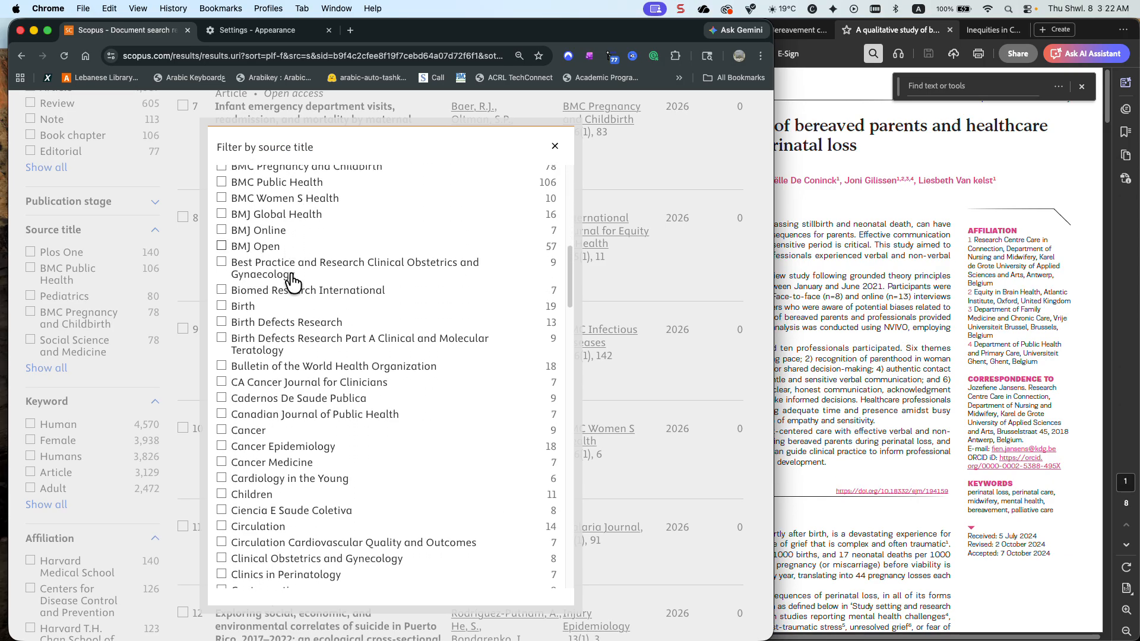
scroll(292, 280, "down", 3)
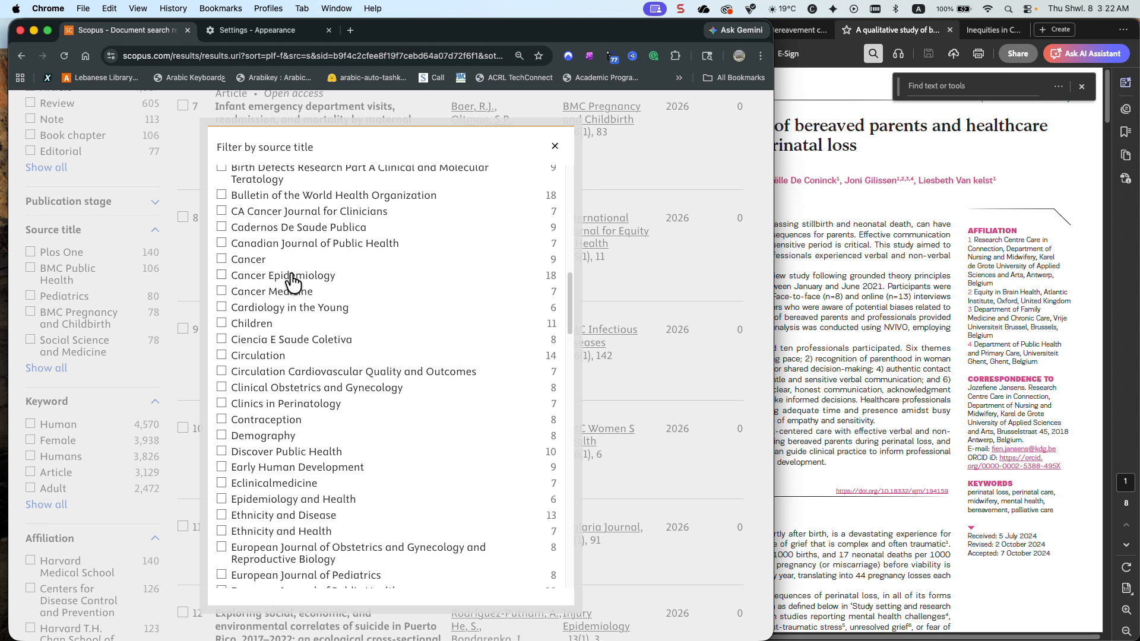
scroll(293, 282, "down", 3)
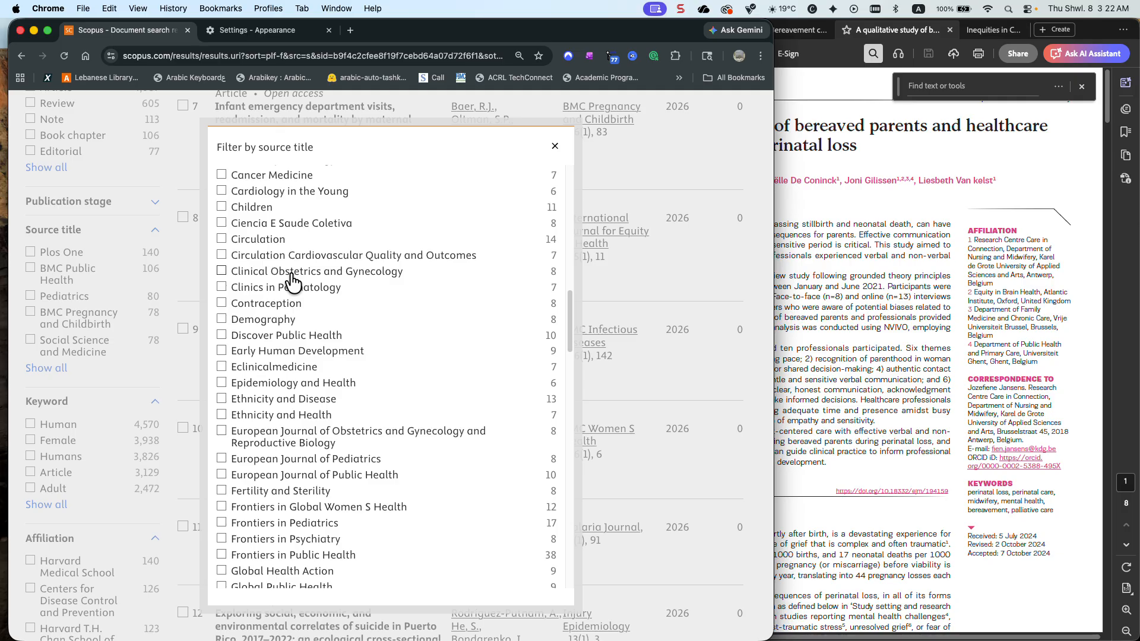
scroll(303, 305, "down", 3)
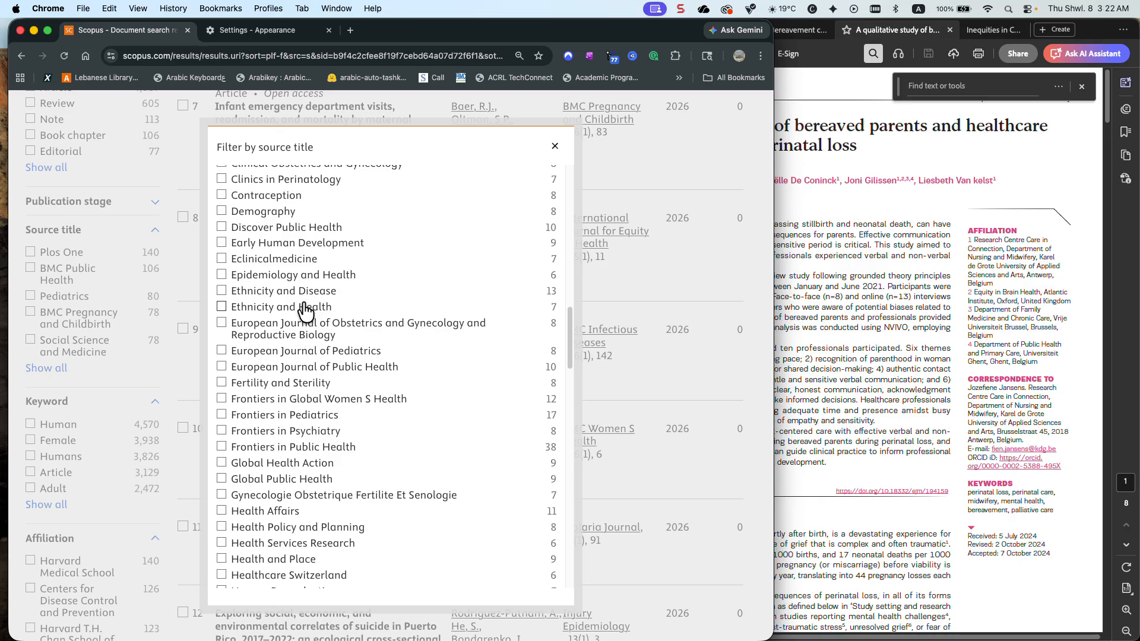
scroll(305, 311, "up", 3)
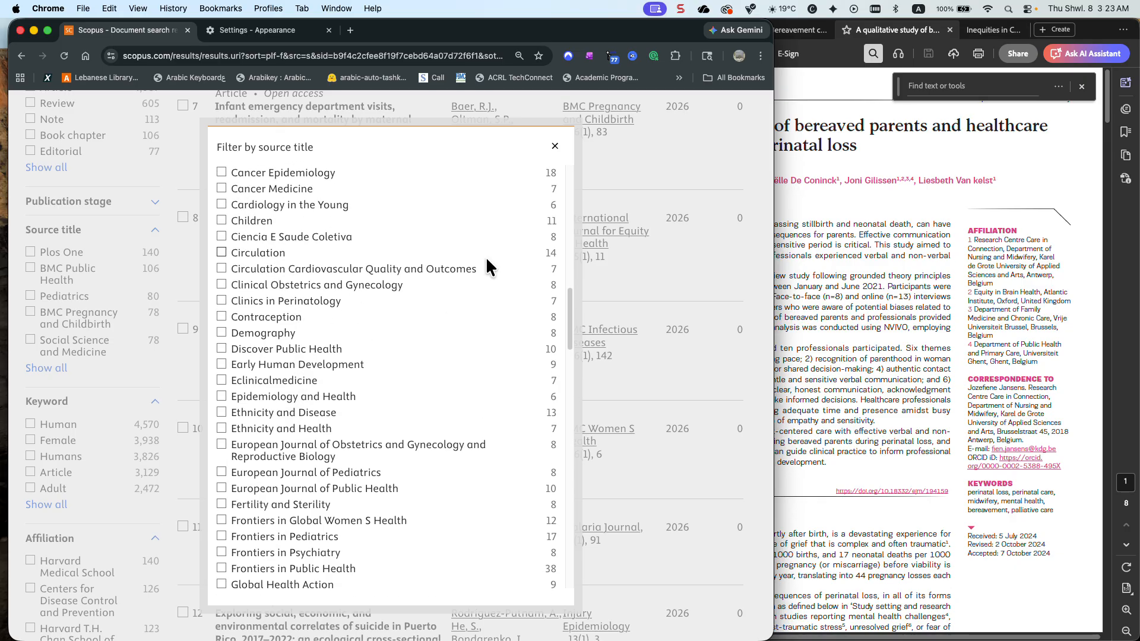
left_click(554, 146)
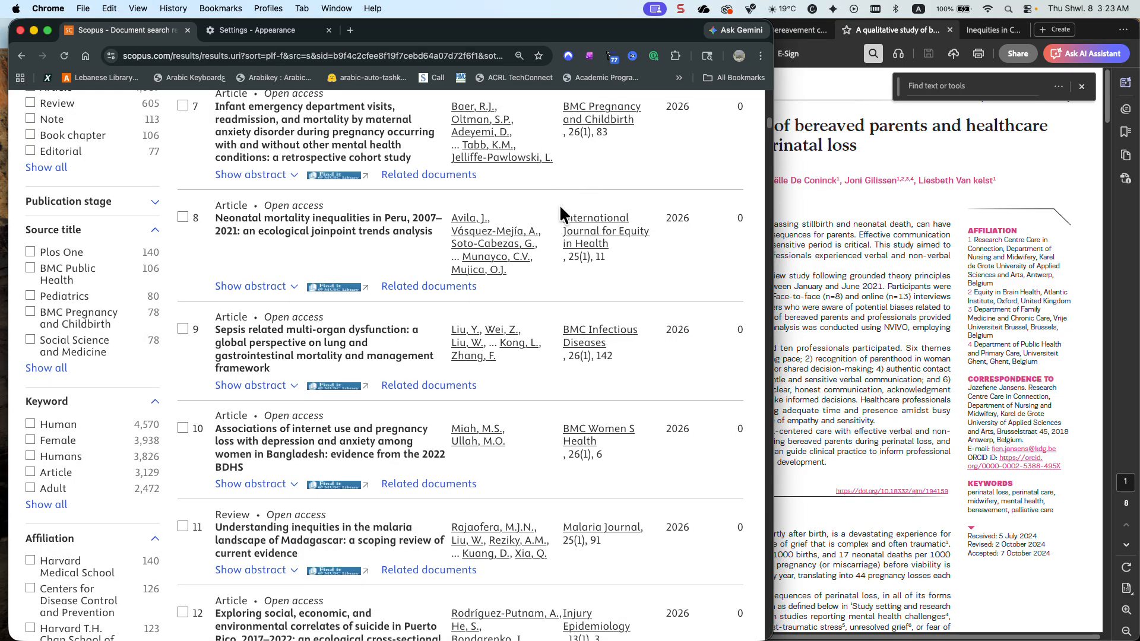
scroll(505, 237, "up", 15)
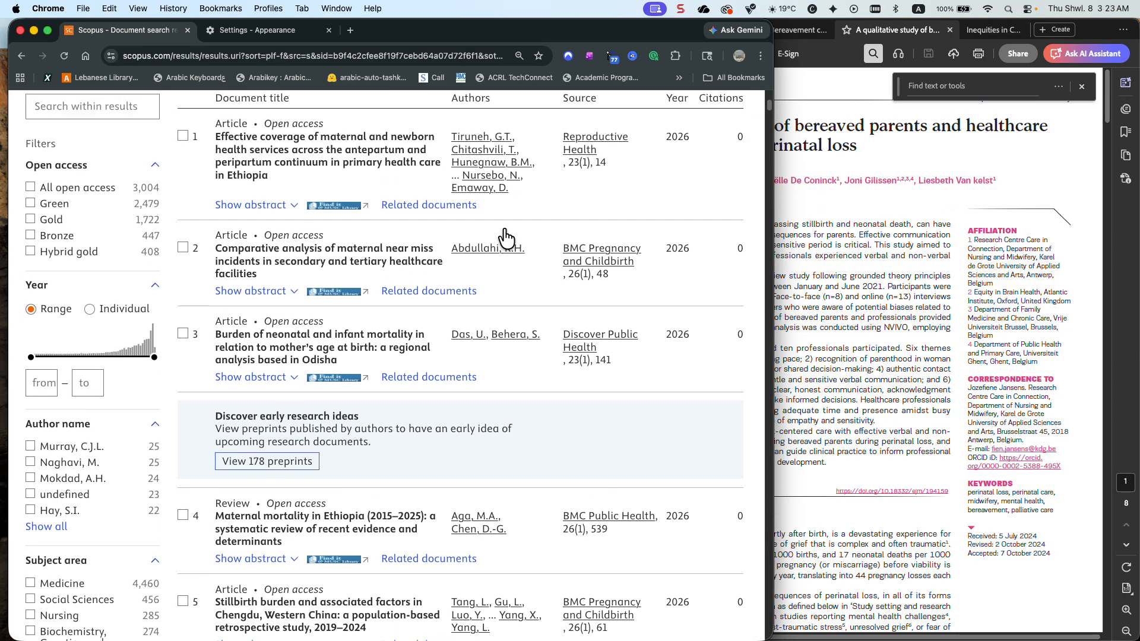
scroll(503, 226, "up", 5)
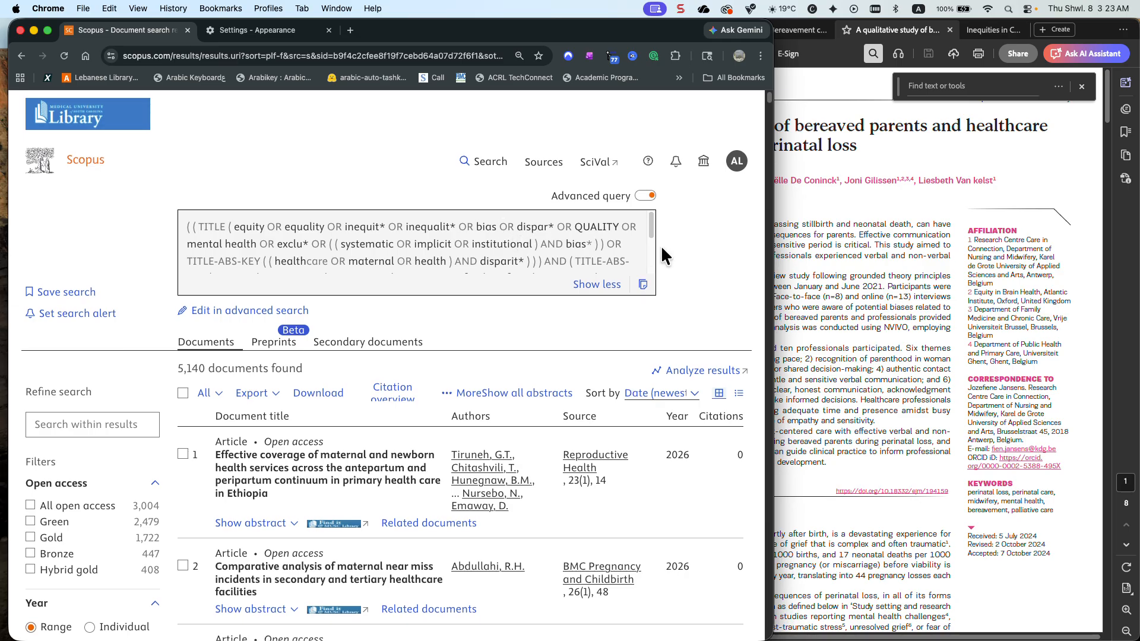
Switch to Acrobat and examine the mention of biases in the abstract of the article on bereaved parents
left_click(834, 243)
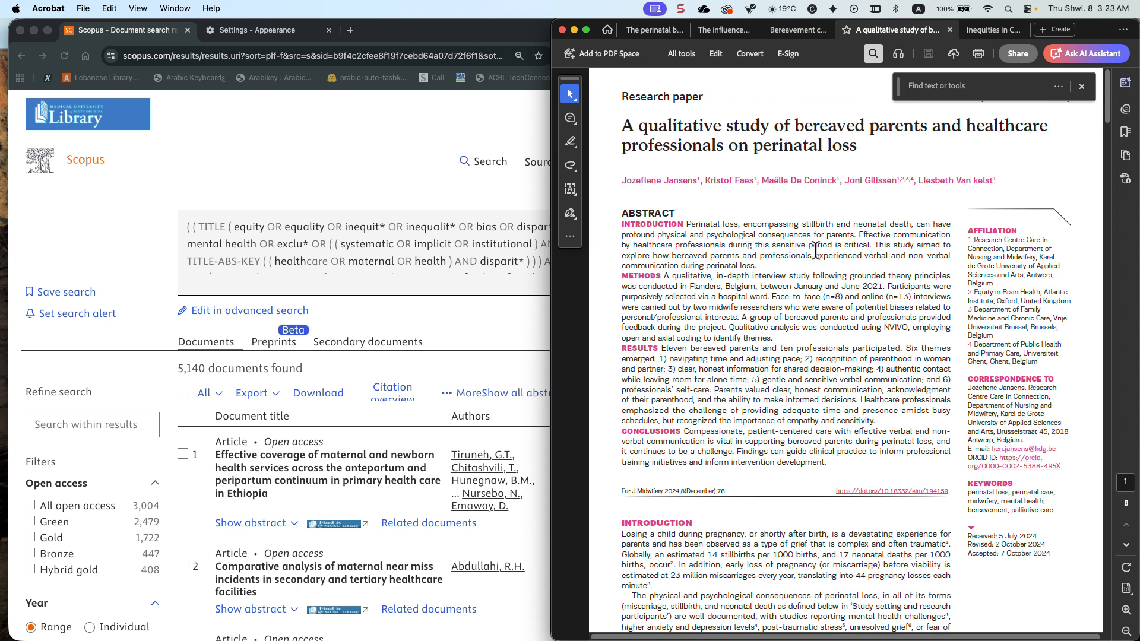
left_click_drag(941, 307, 888, 308)
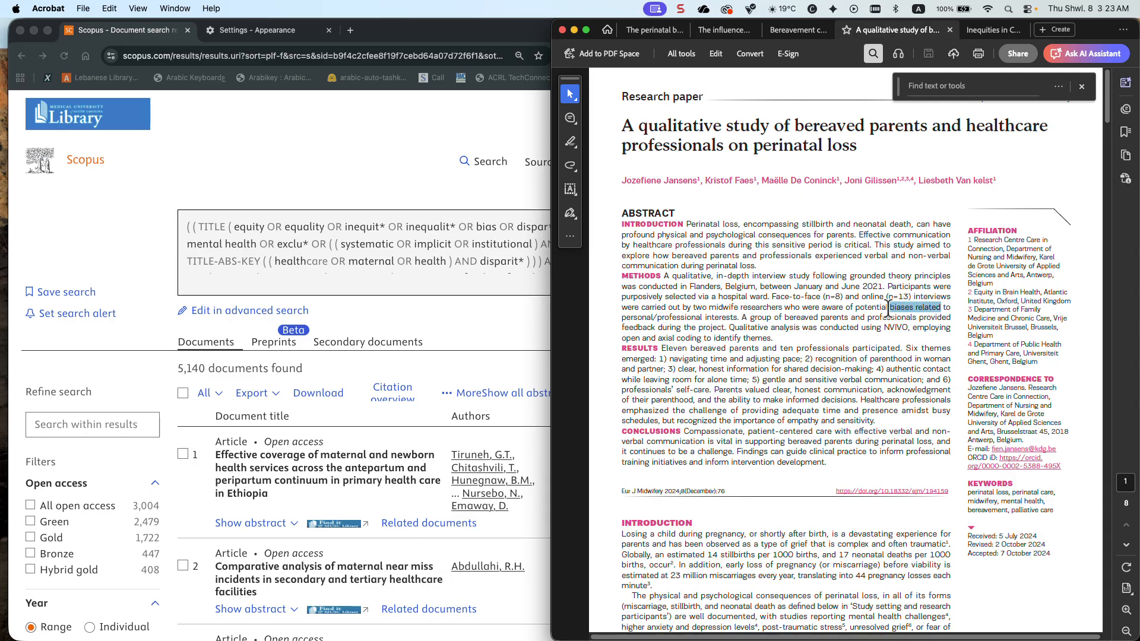
right_click(889, 307)
left_click(877, 305)
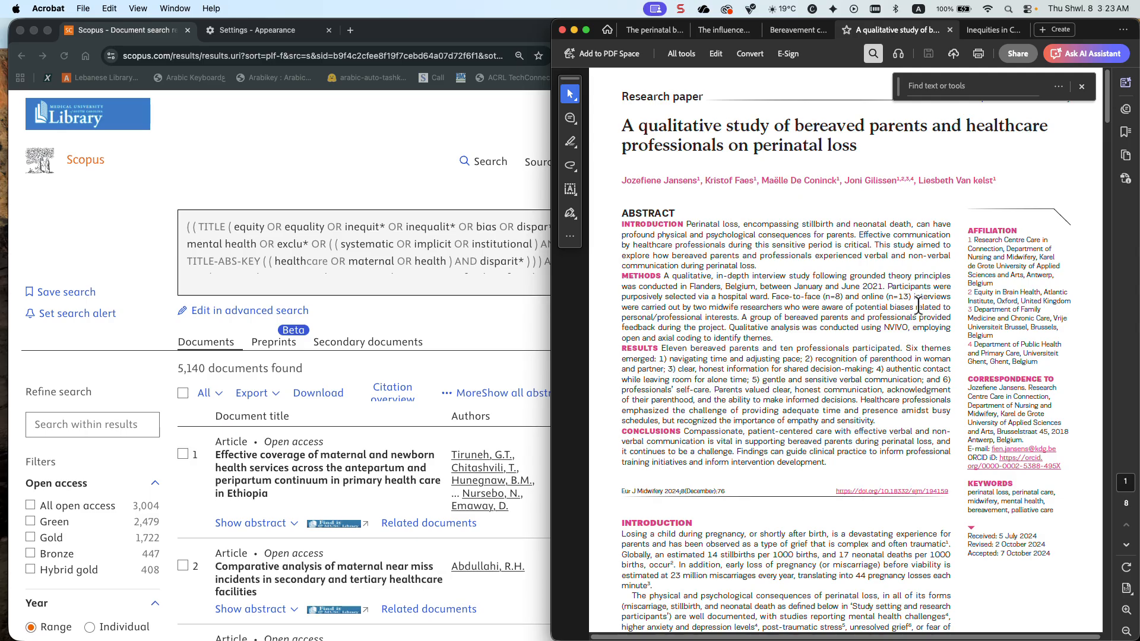
Return to the Scopus query in Chrome, change the first equity field code from TITLE to TITLE-ABS-KEY in advanced search and run it
left_click(482, 274)
scroll(482, 275, "down", 15)
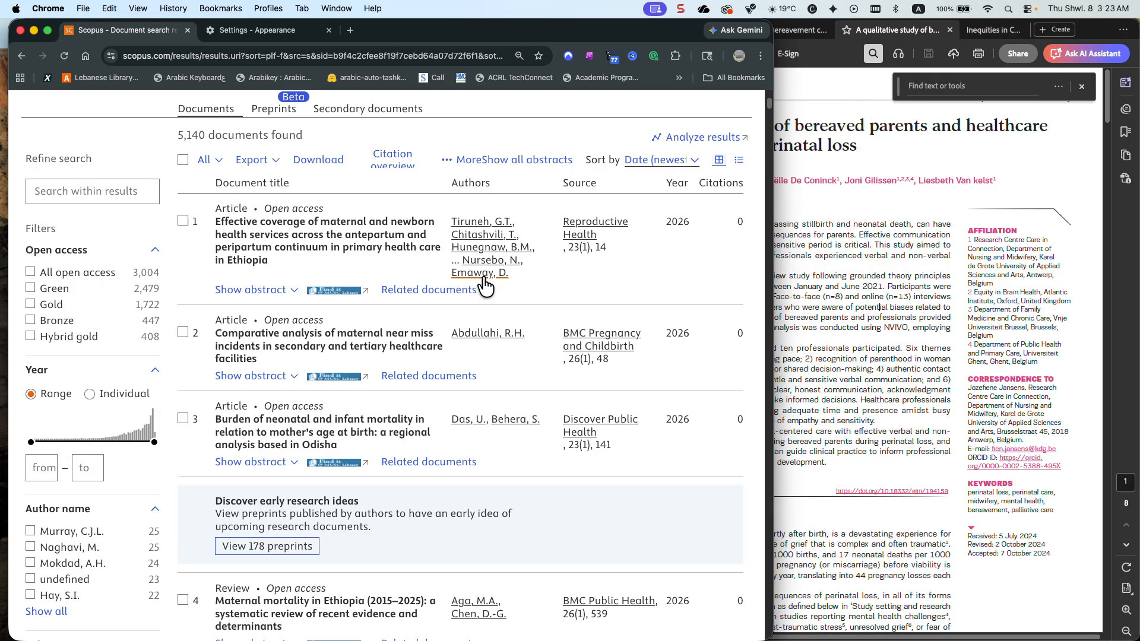
scroll(485, 285, "up", 5)
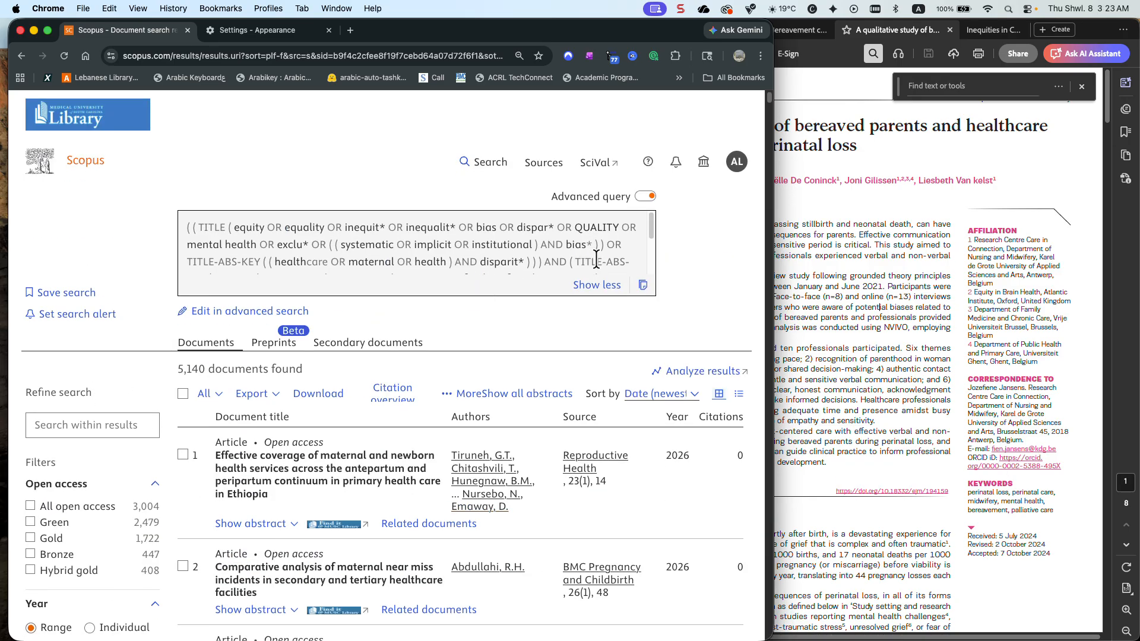
left_click(288, 311)
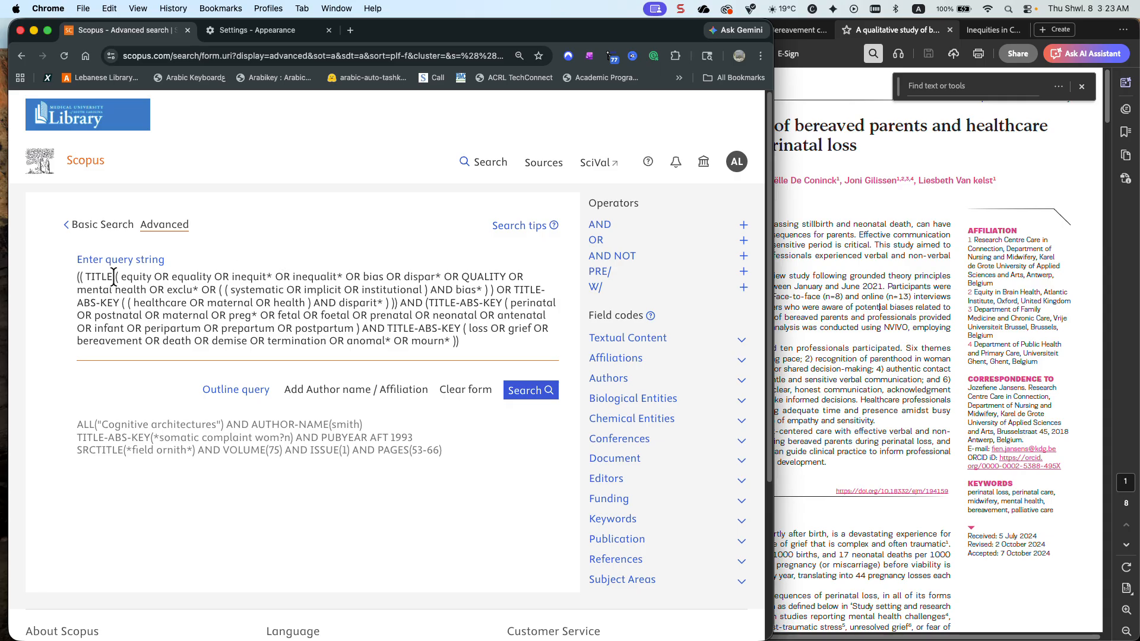
key("BackSpace")
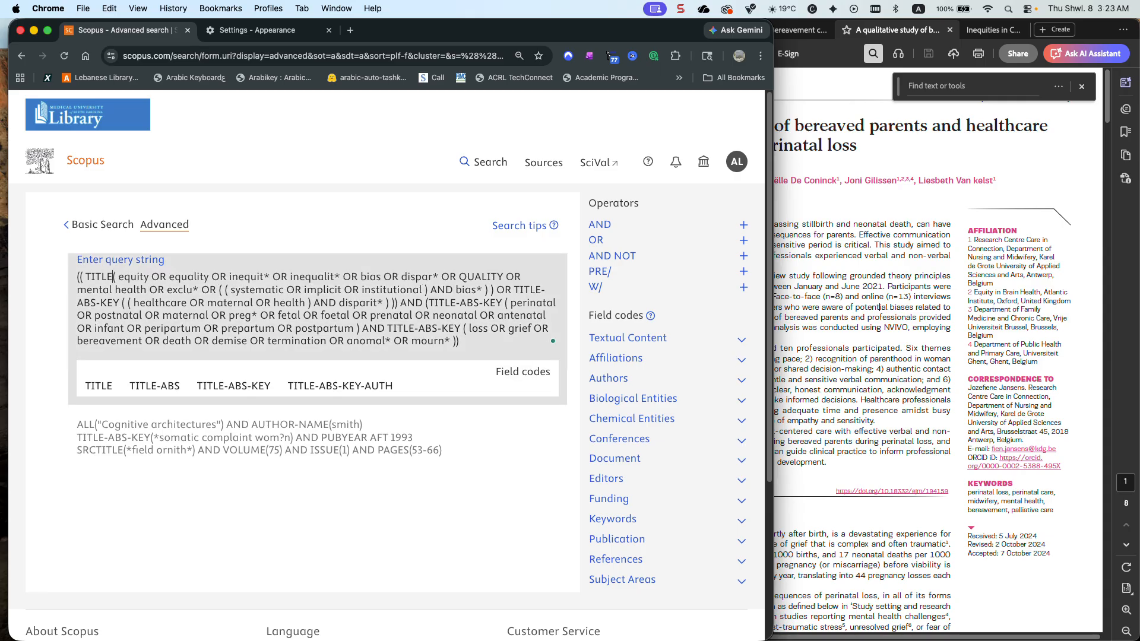
left_click(252, 387)
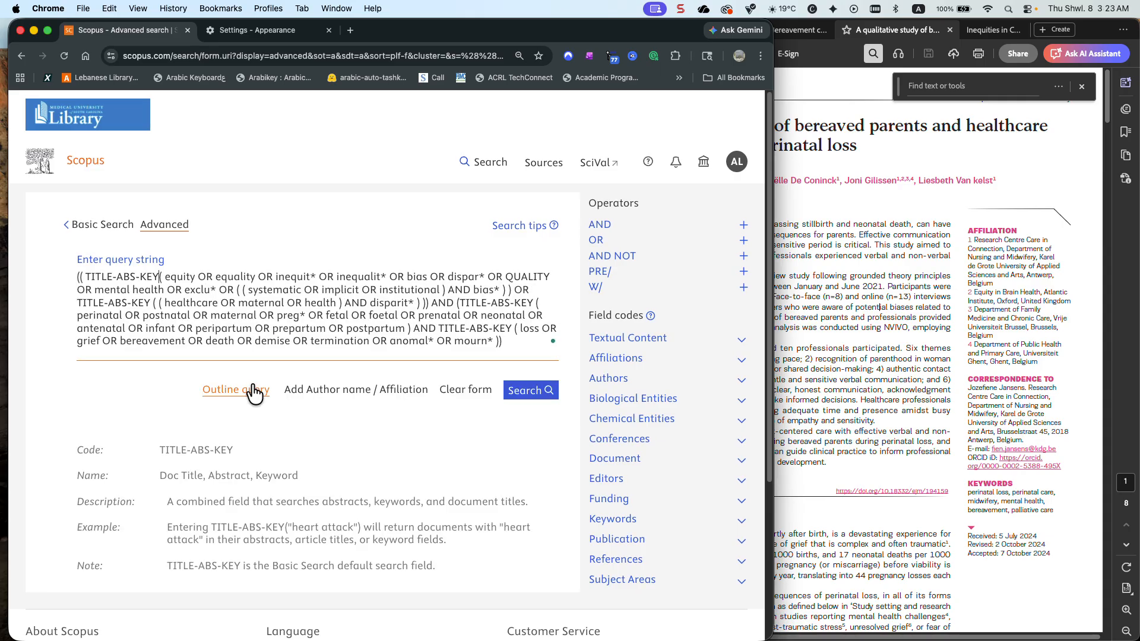
left_click(526, 393)
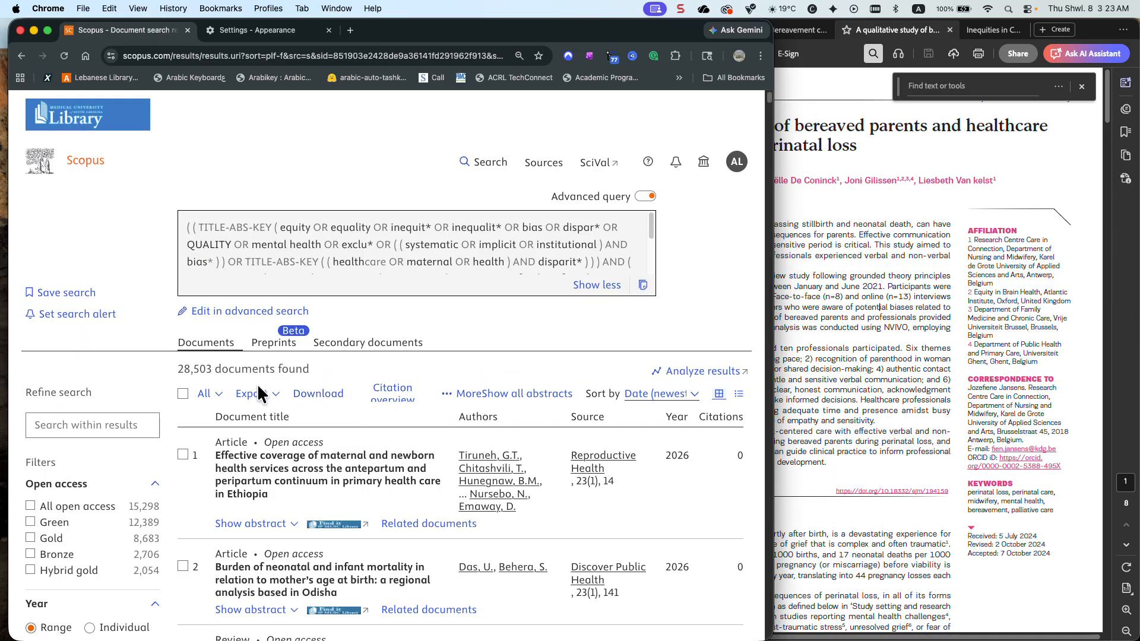
Check the broadened results' source titles in alphabetical order for the European Journal of Midwifery, and close the filter list
scroll(109, 411, "down", 1)
scroll(107, 410, "down", 15)
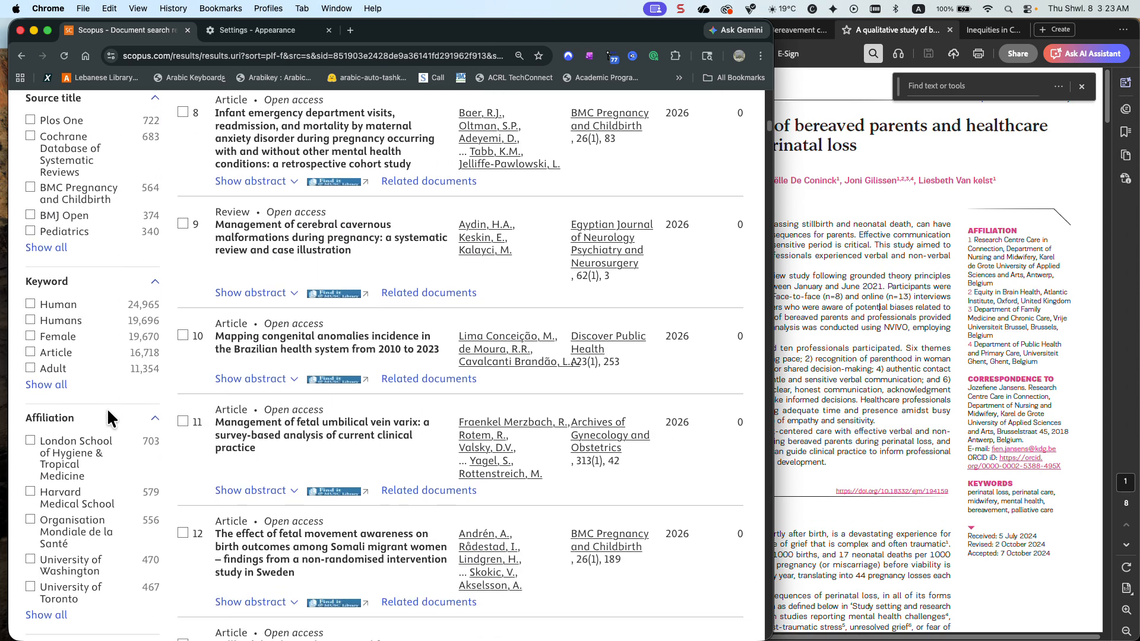
left_click(48, 236)
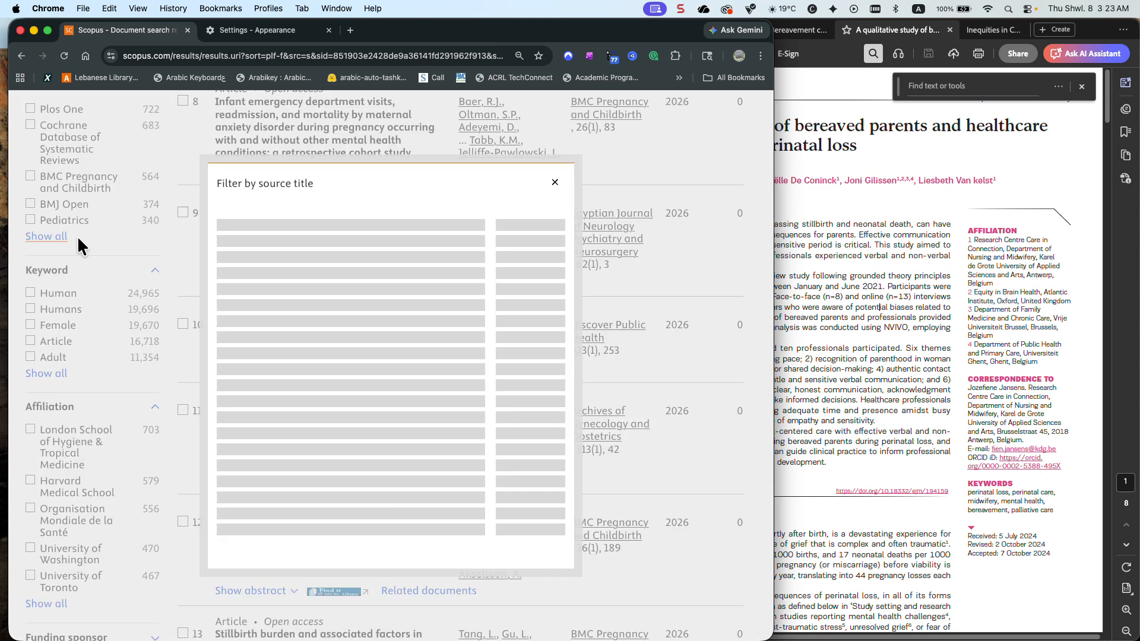
left_click(305, 178)
left_click(303, 179)
scroll(311, 270, "down", 12)
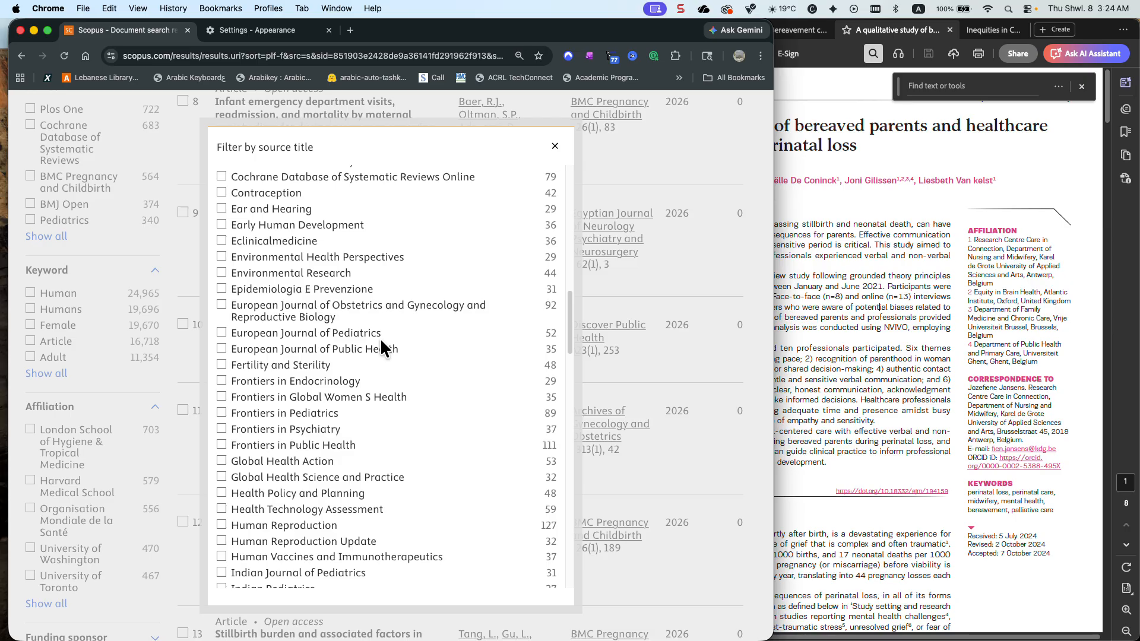
left_click(554, 146)
scroll(493, 266, "up", 15)
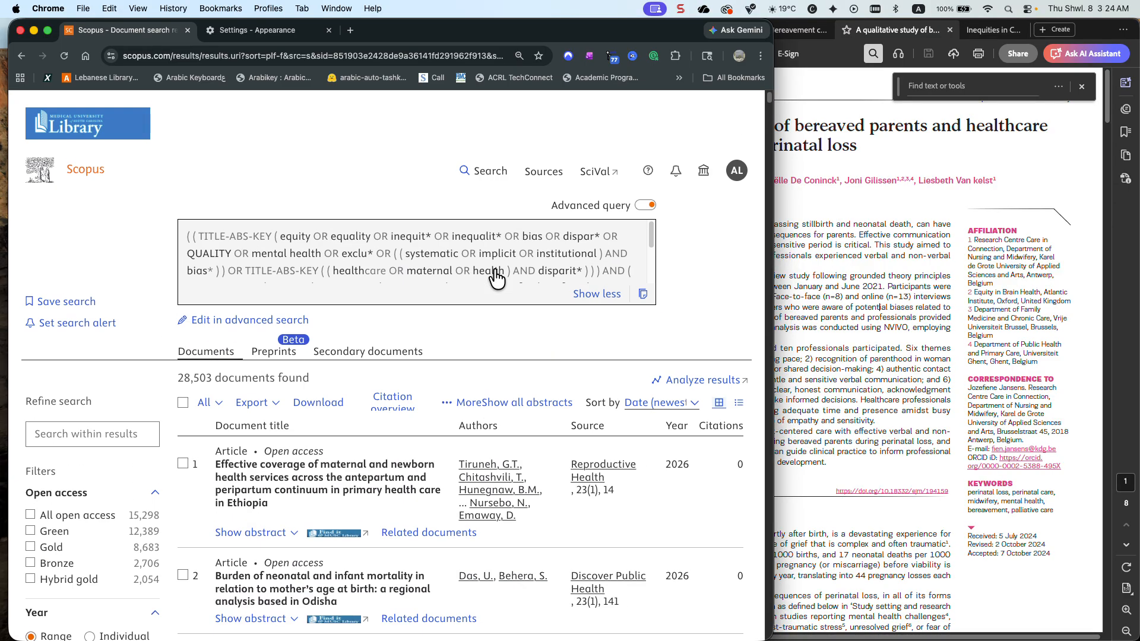
Open the query in advanced search and add OR "palliative care" as a quoted phrase after exclu* in the first equity group
left_click(228, 313)
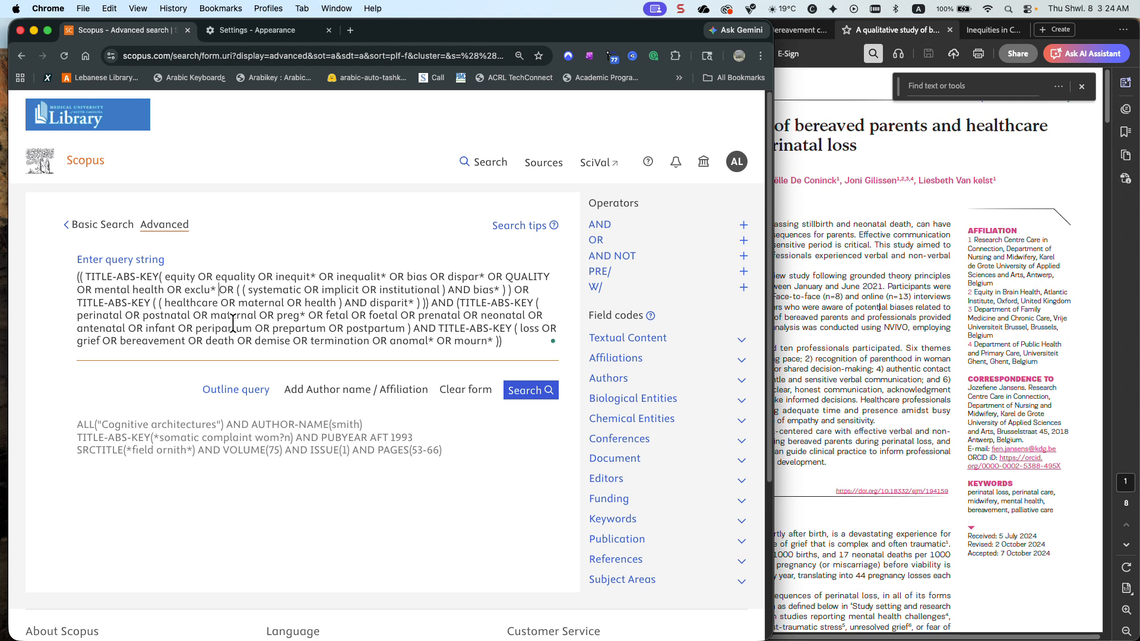
left_click(218, 289)
type("OR ")
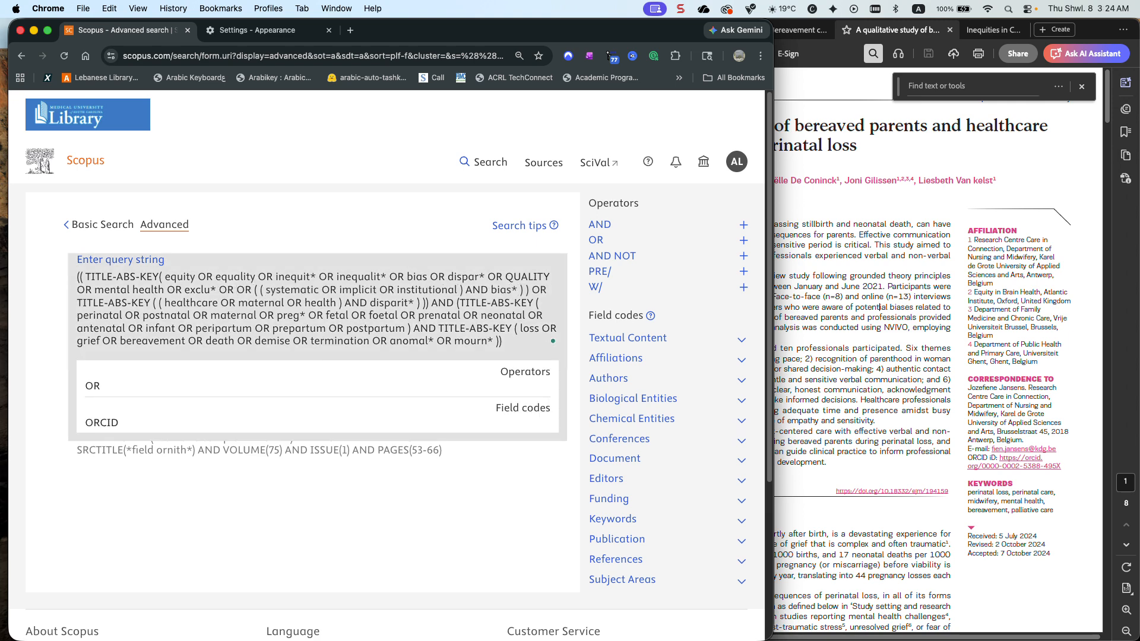
type("palliative ")
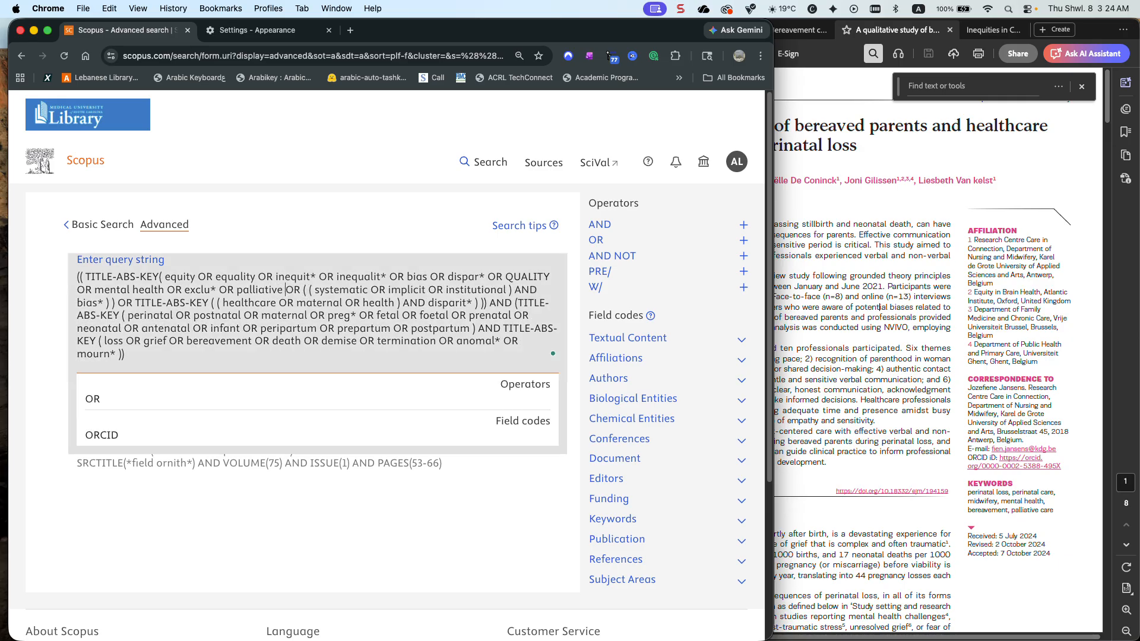
type("care\"")
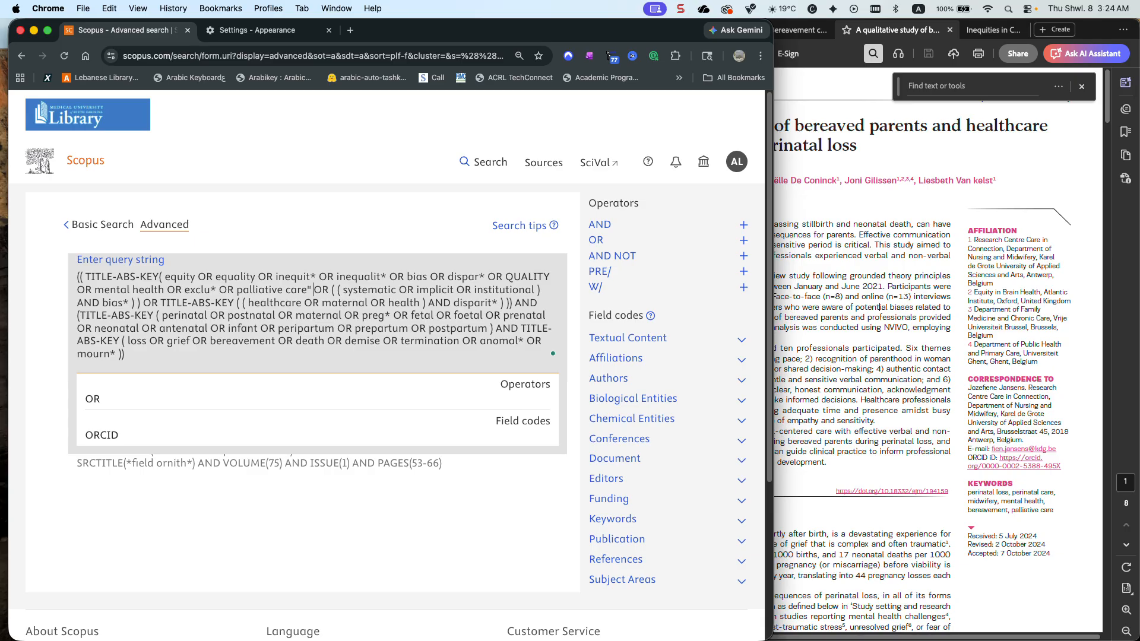
left_click_drag(237, 289, 239, 303)
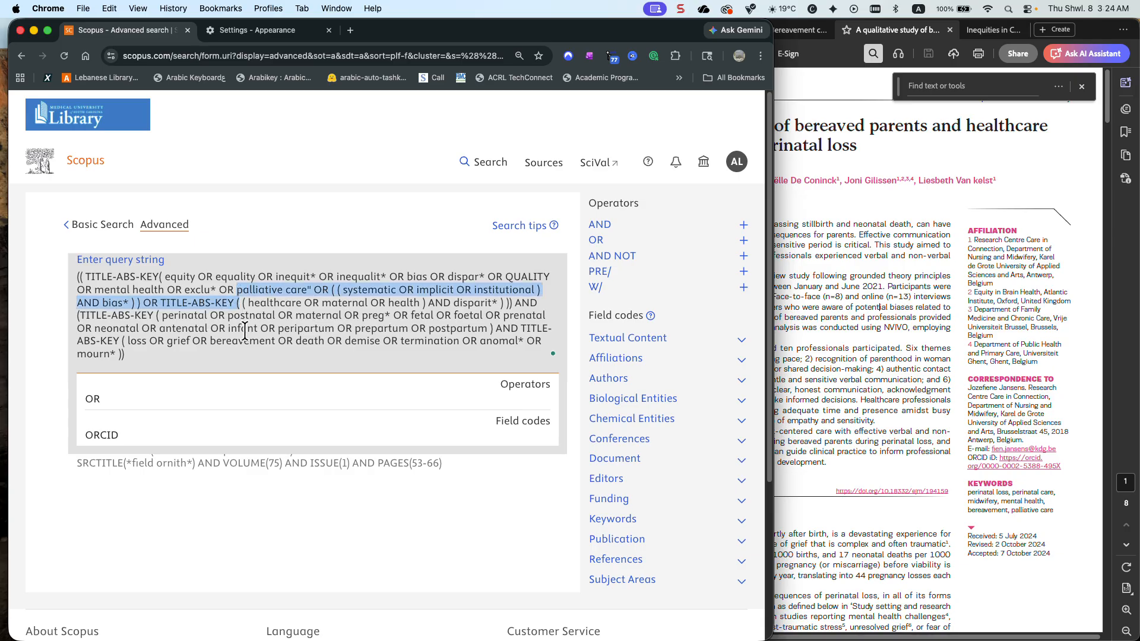
key("Left")
type("\"")
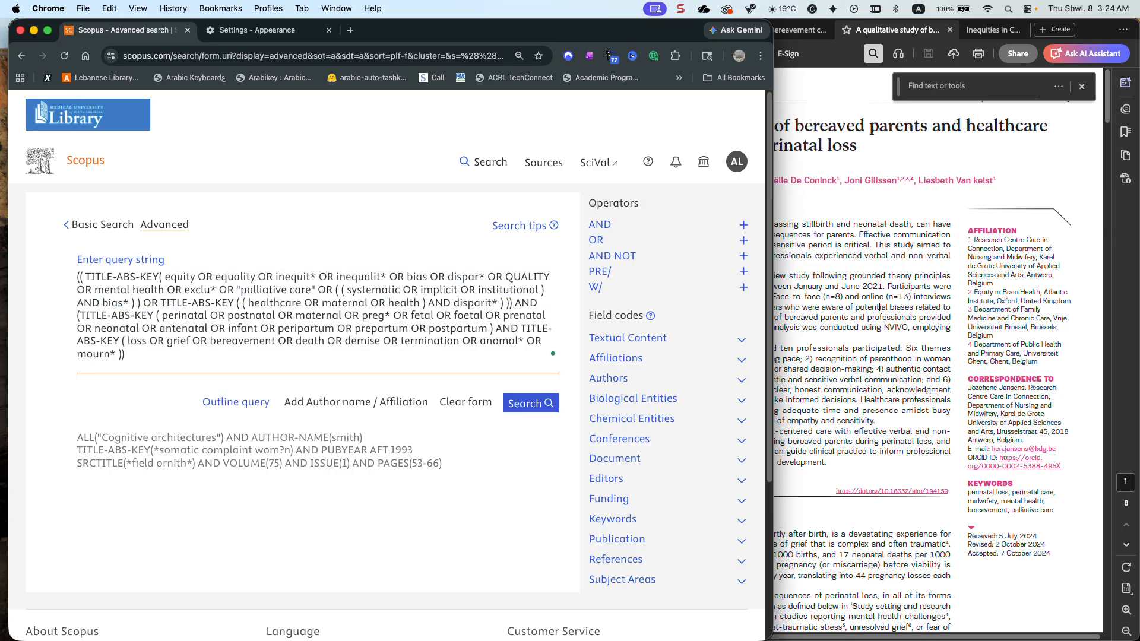
Enclose mental health in double quotation marks in the equity group so it is searched as a phrase
left_click(166, 291)
type("\"")
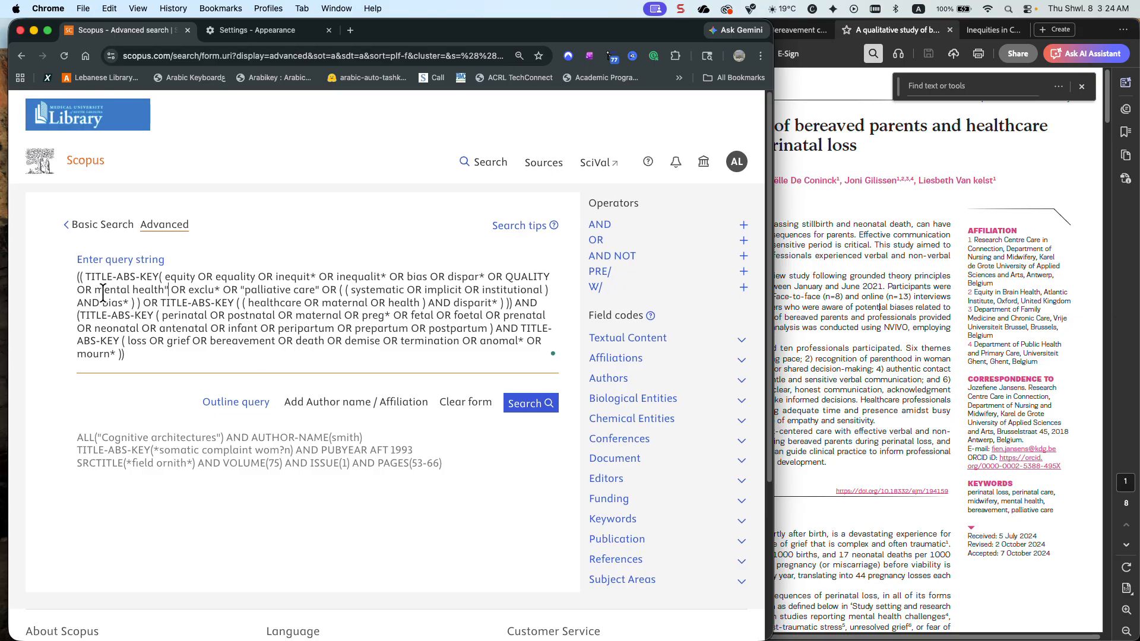
left_click(97, 290)
type("\"")
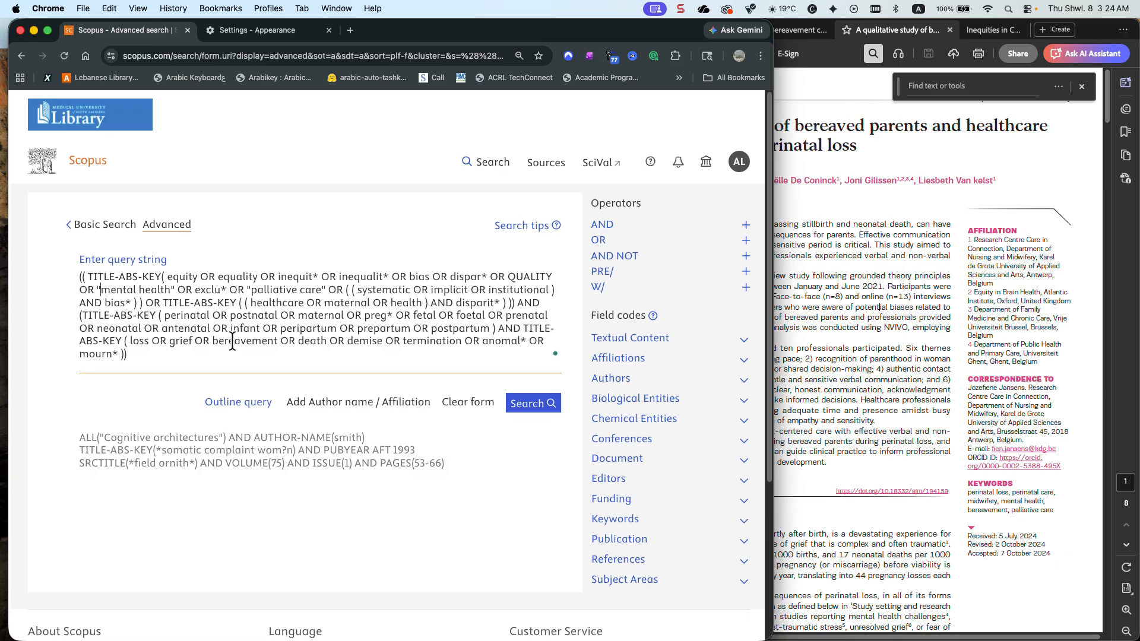
Truncate bereavement to bereav* in the loss and grief group of the query
right_click(276, 340)
left_click(272, 340)
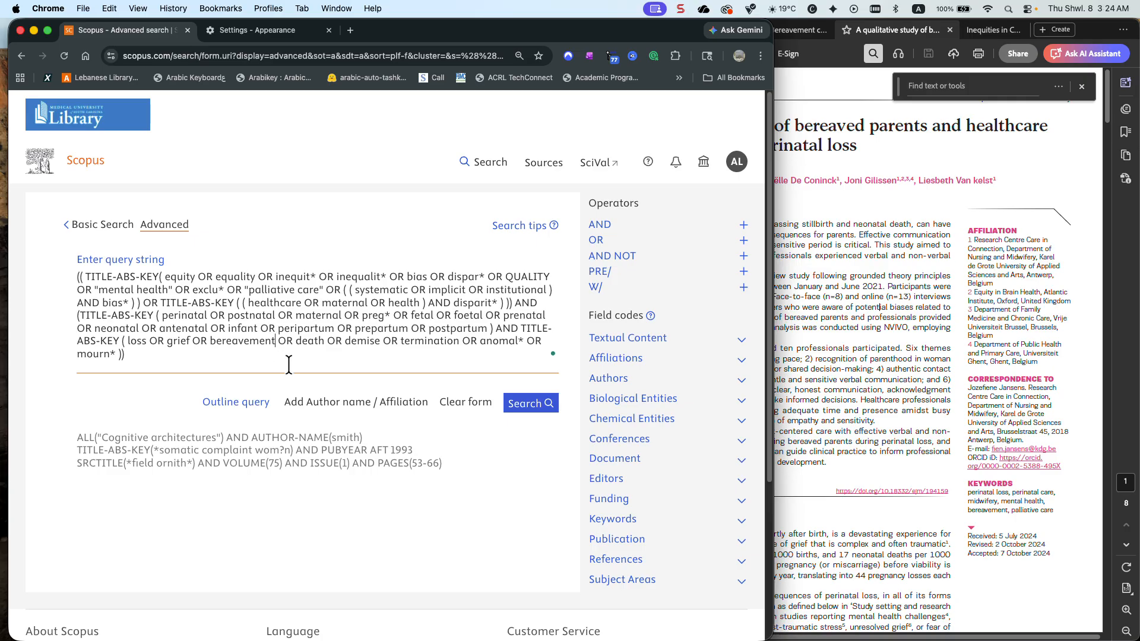
key("BackSpace")
key("BackSpace")
key("BackSpace")
key("BackSpace")
key("BackSpace")
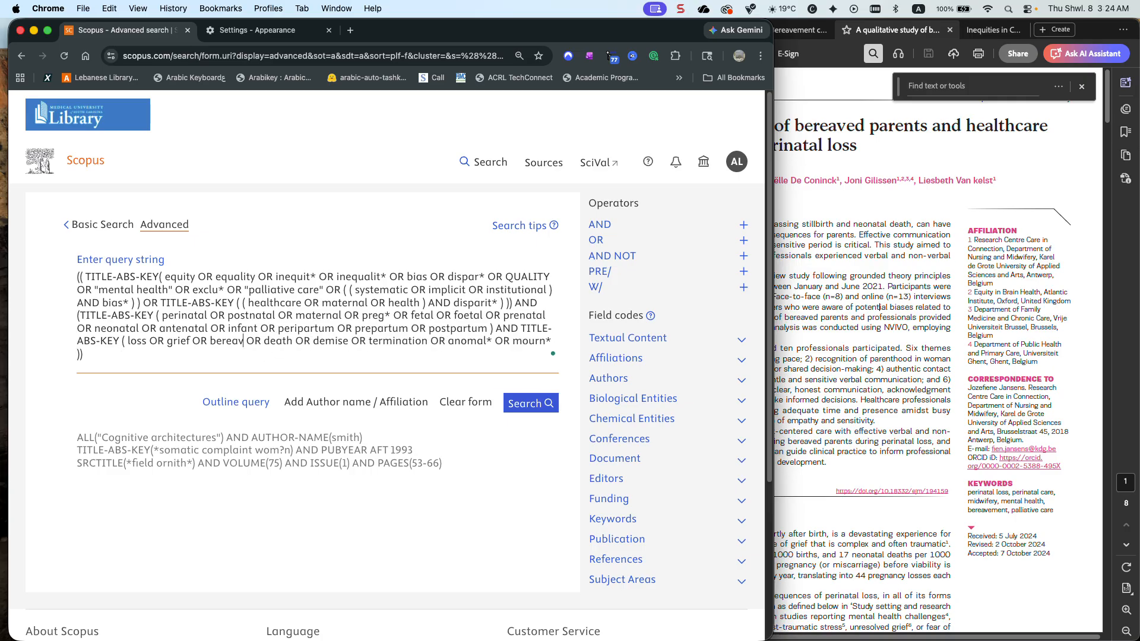
type("*")
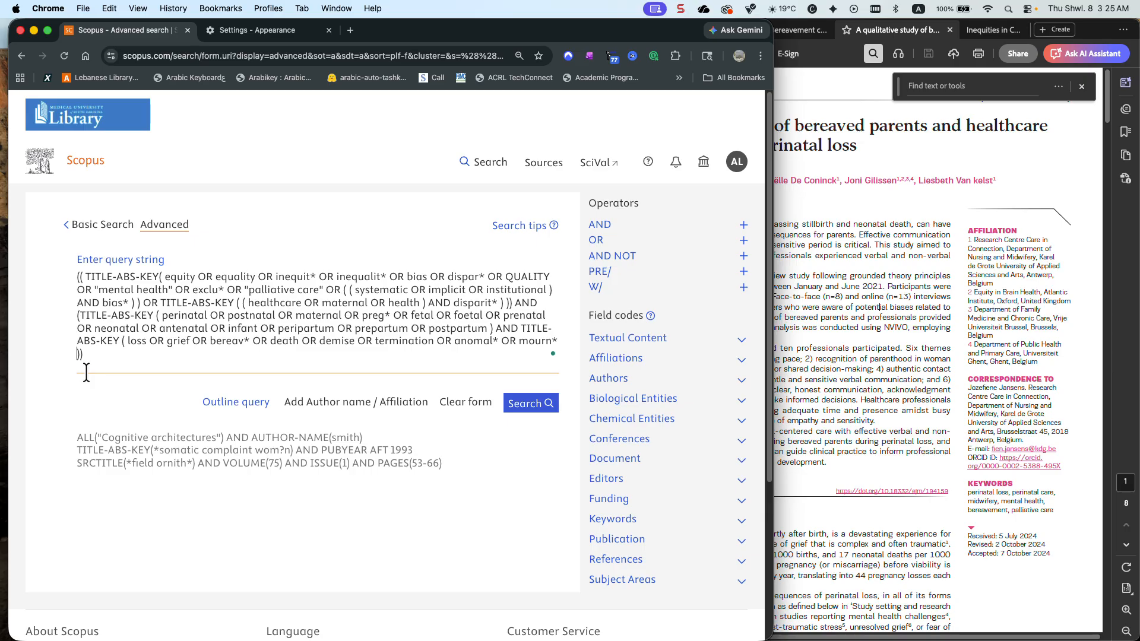
Add OR "perinatal loss" OR "perinatal care" after mourn* in the loss group and run the search
type("OR \"perind")
type("tal loss\" OR ")
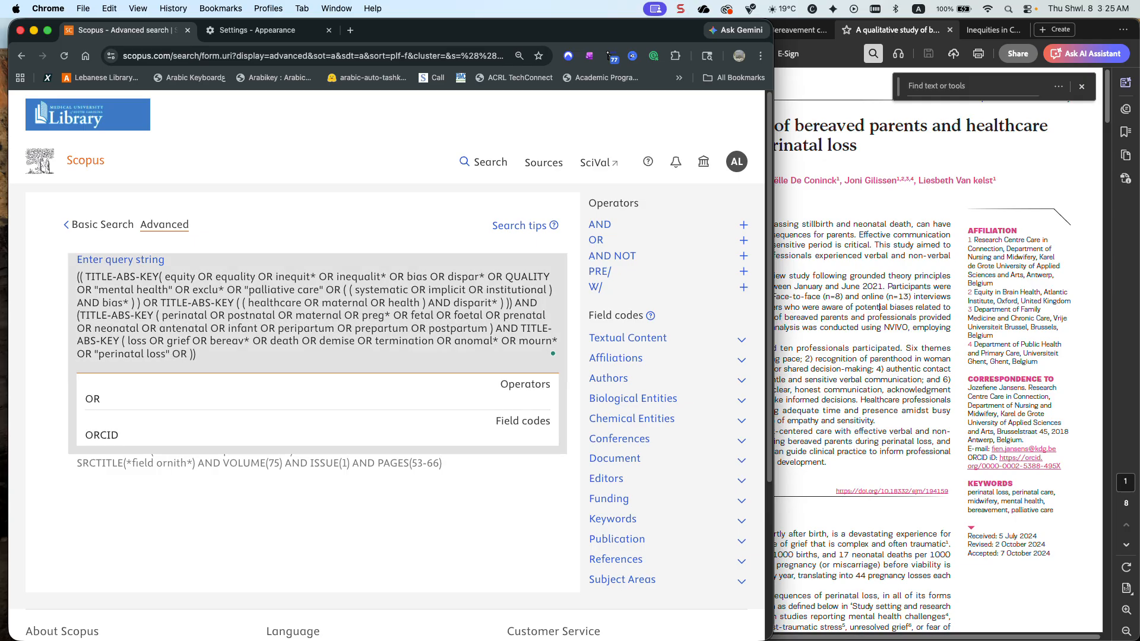
type("\"perinata")
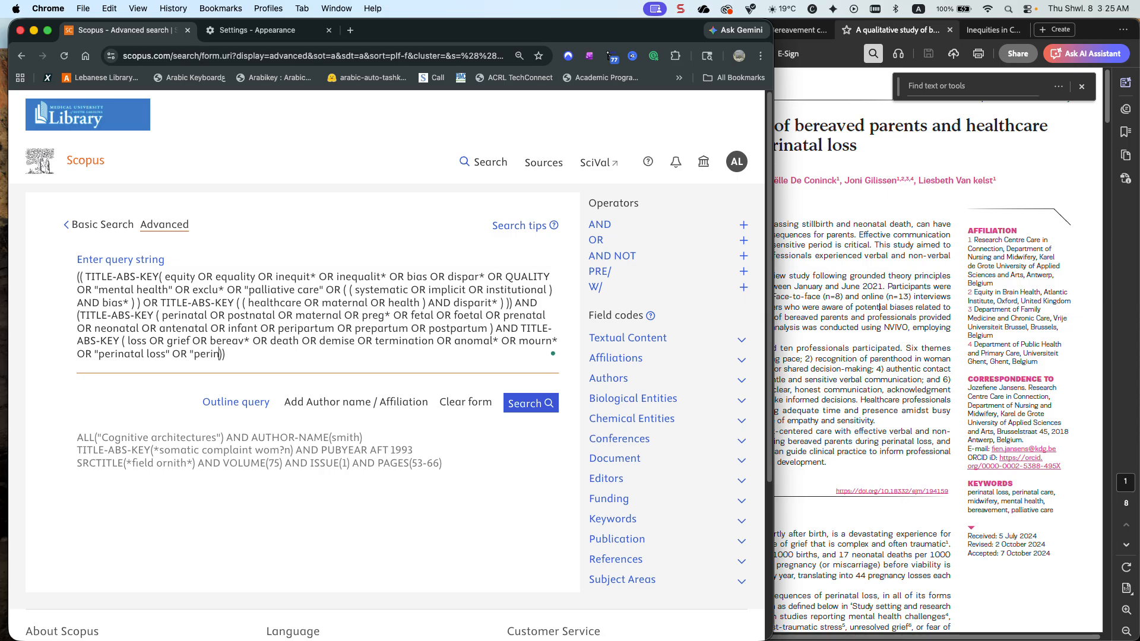
type("l care\"")
scroll(107, 332, "up", 10)
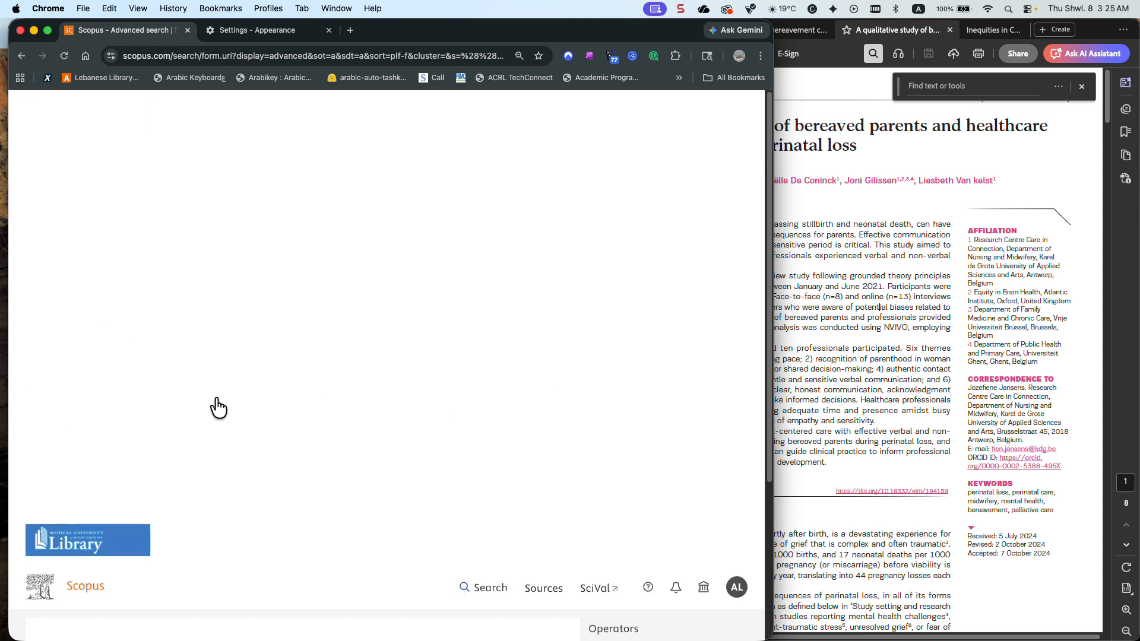
scroll(218, 408, "down", 2)
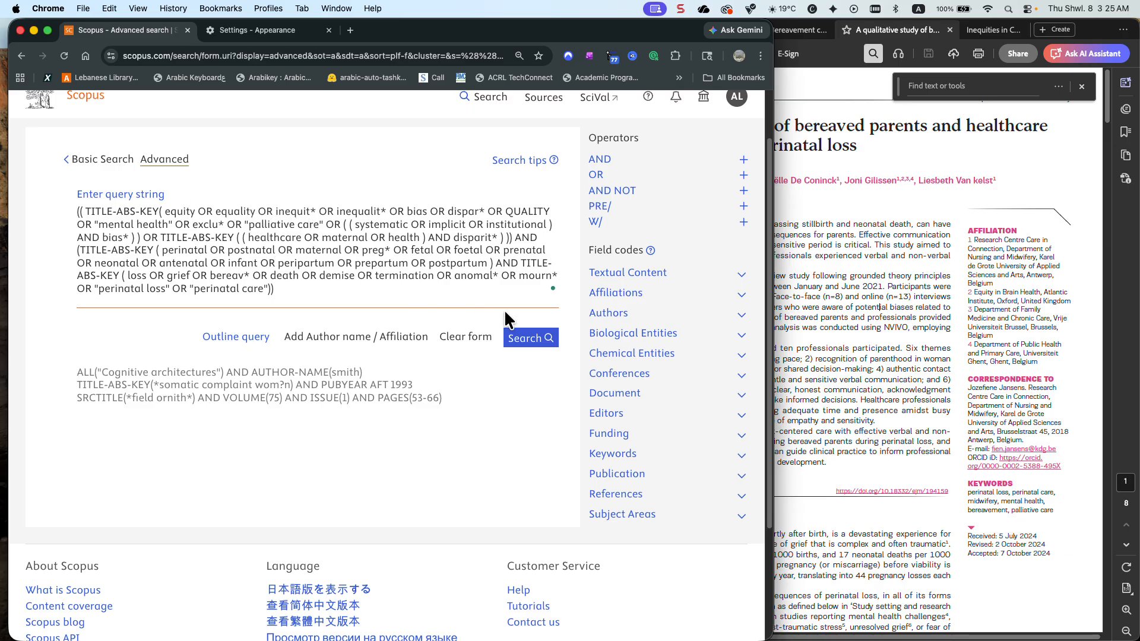
left_click(526, 351)
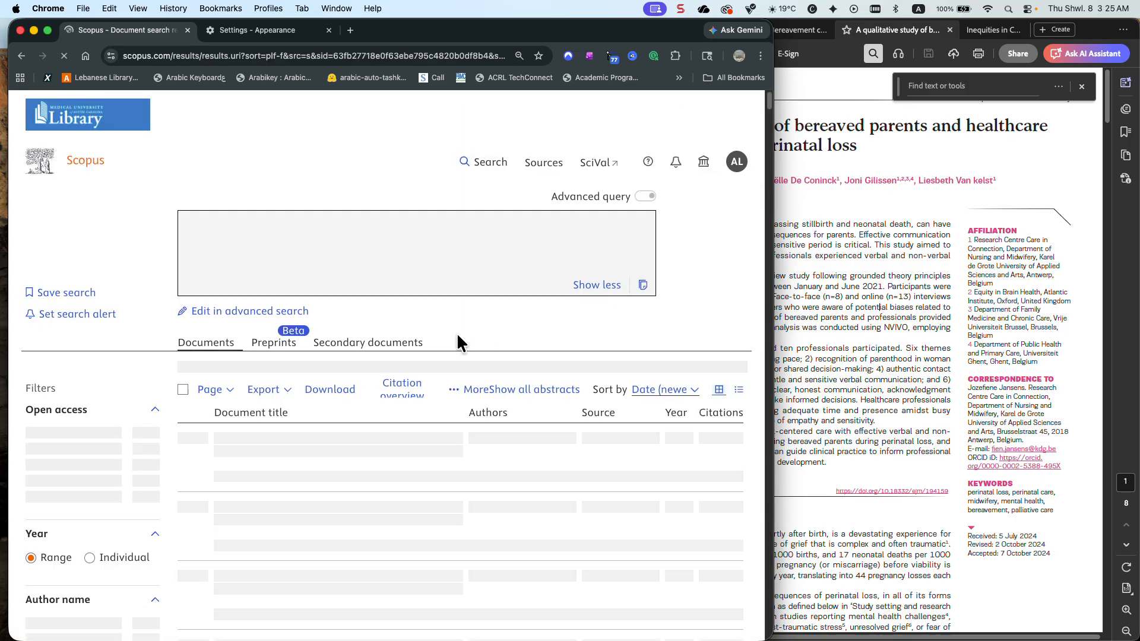
Open the full source title list of the new results, sort it alphabetically and look through it for the European Journal of Midwifery
scroll(446, 333, "down", 2)
scroll(446, 334, "down", 2)
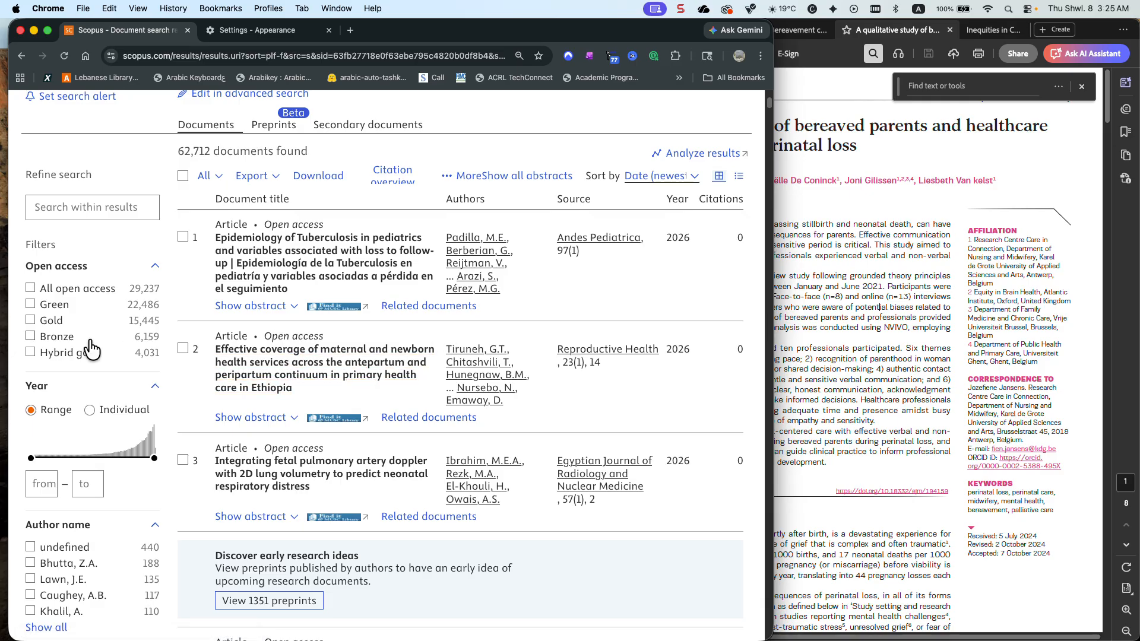
scroll(89, 342, "down", 8)
scroll(89, 340, "down", 7)
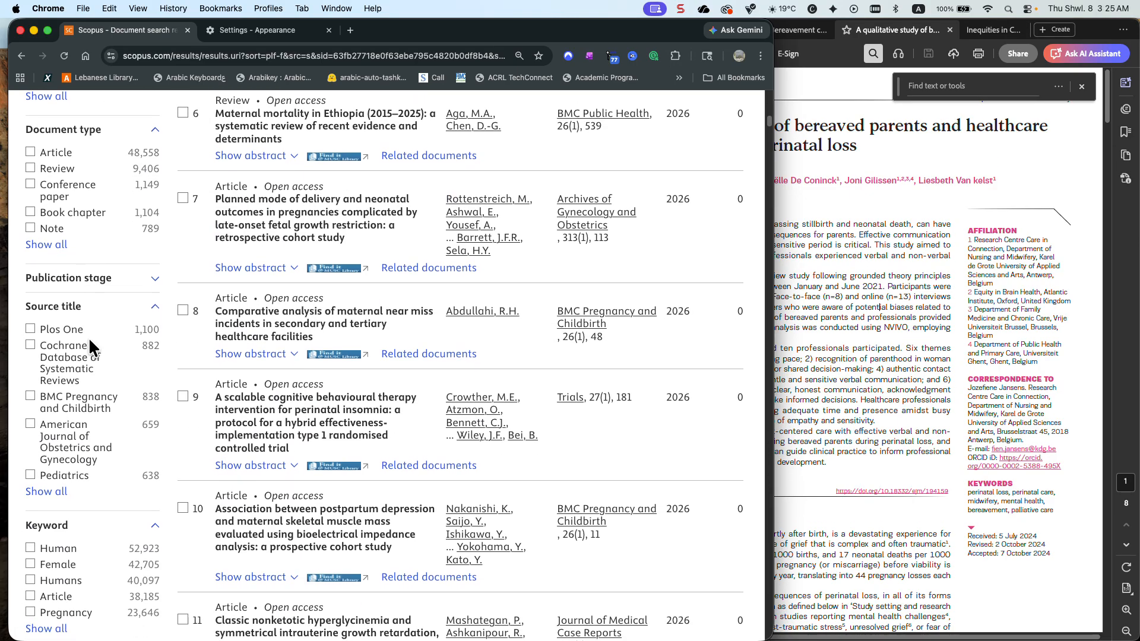
left_click(56, 337)
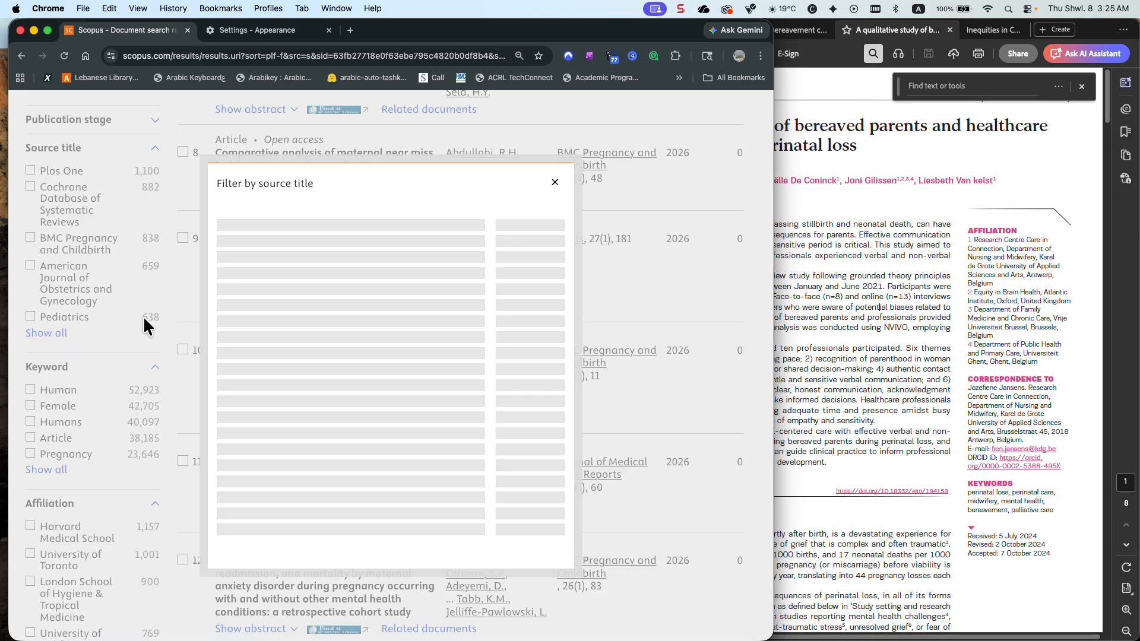
left_click(285, 178)
left_click(298, 161)
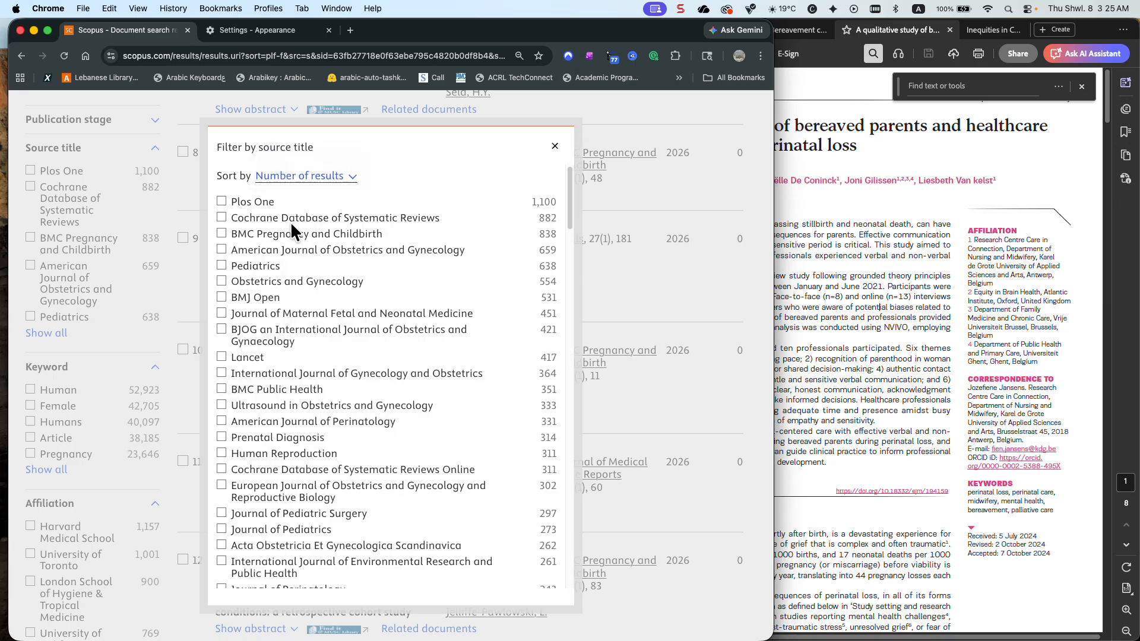
scroll(300, 250, "down", 4)
scroll(300, 249, "down", 8)
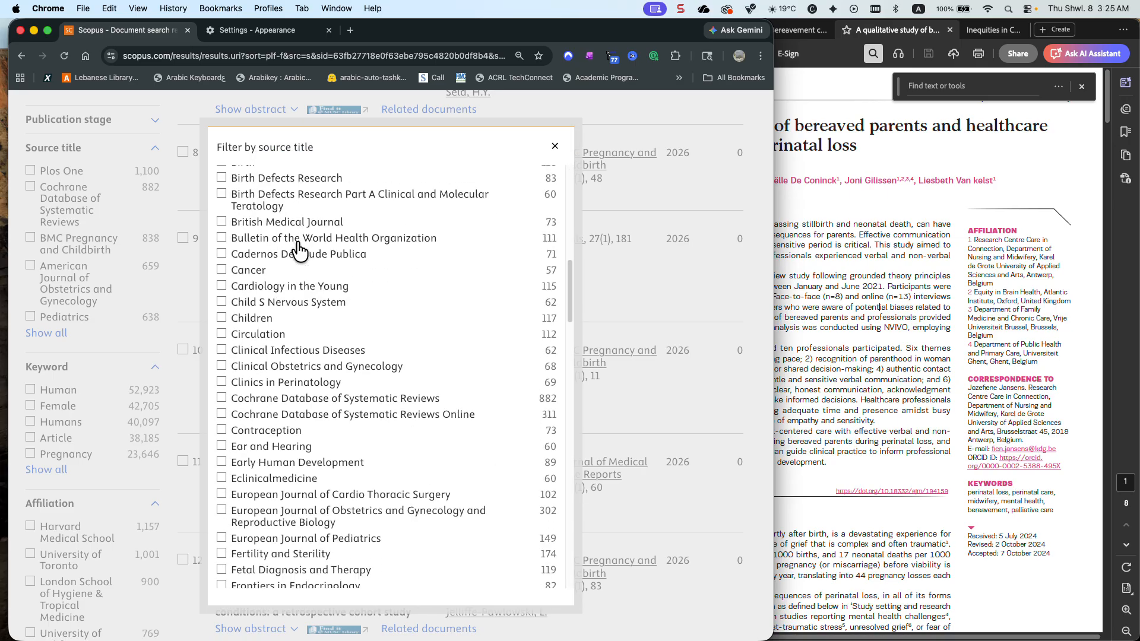
scroll(300, 250, "down", 1)
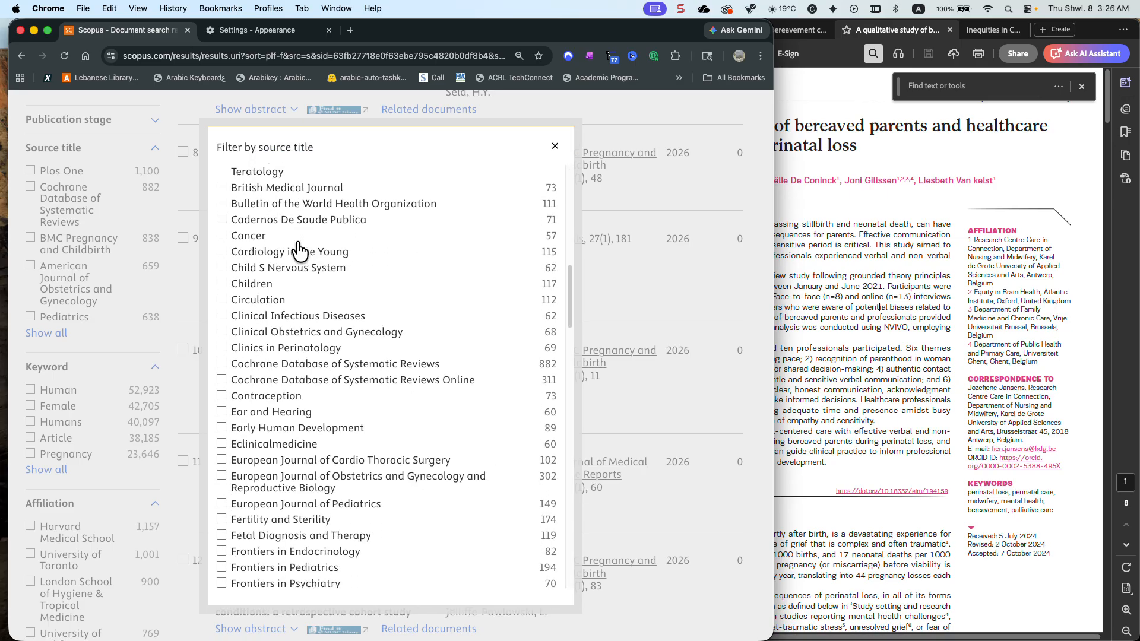
scroll(300, 250, "up", 1)
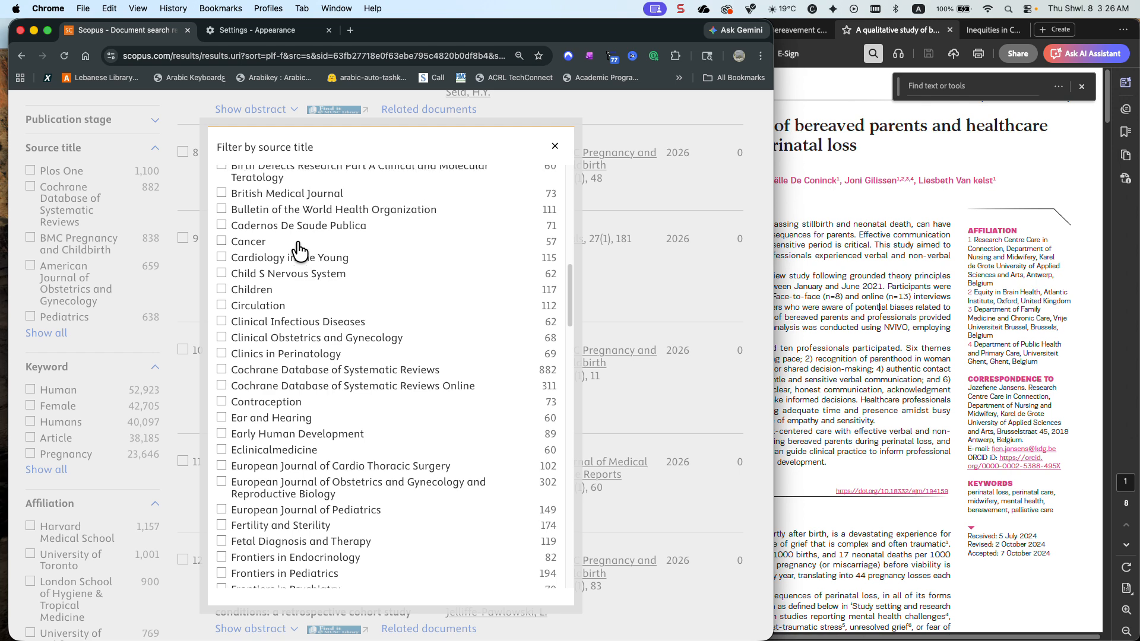
scroll(299, 250, "down", 5)
scroll(299, 250, "down", 8)
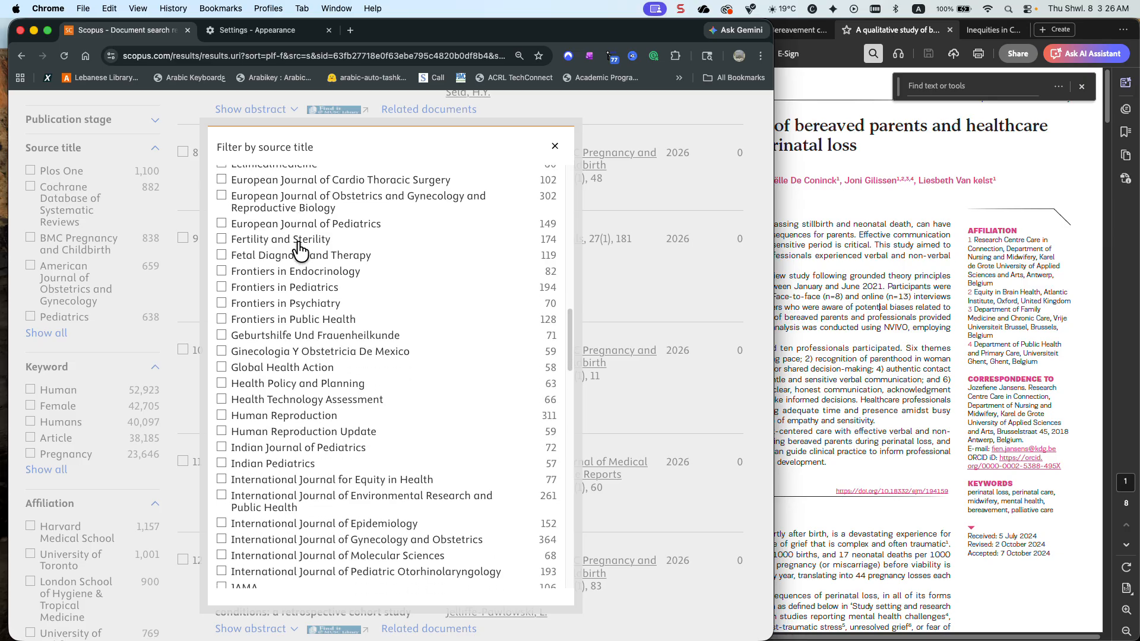
scroll(299, 250, "down", 2)
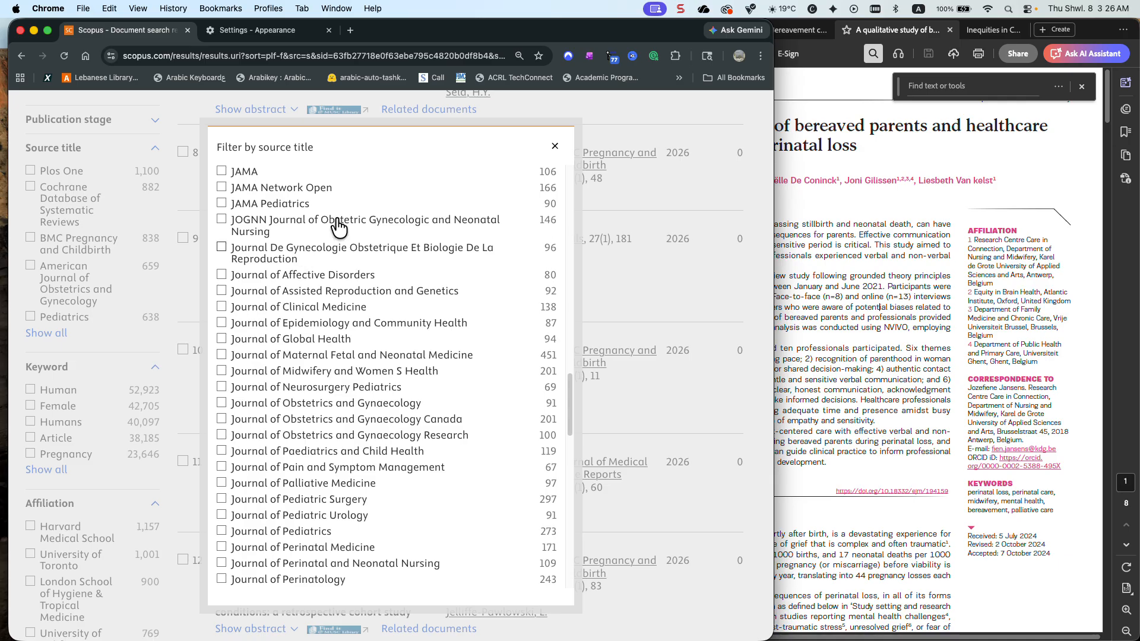
Switch to Acrobat, close the find bar and copy the full title of the article on bereaved parents
left_click(1081, 87)
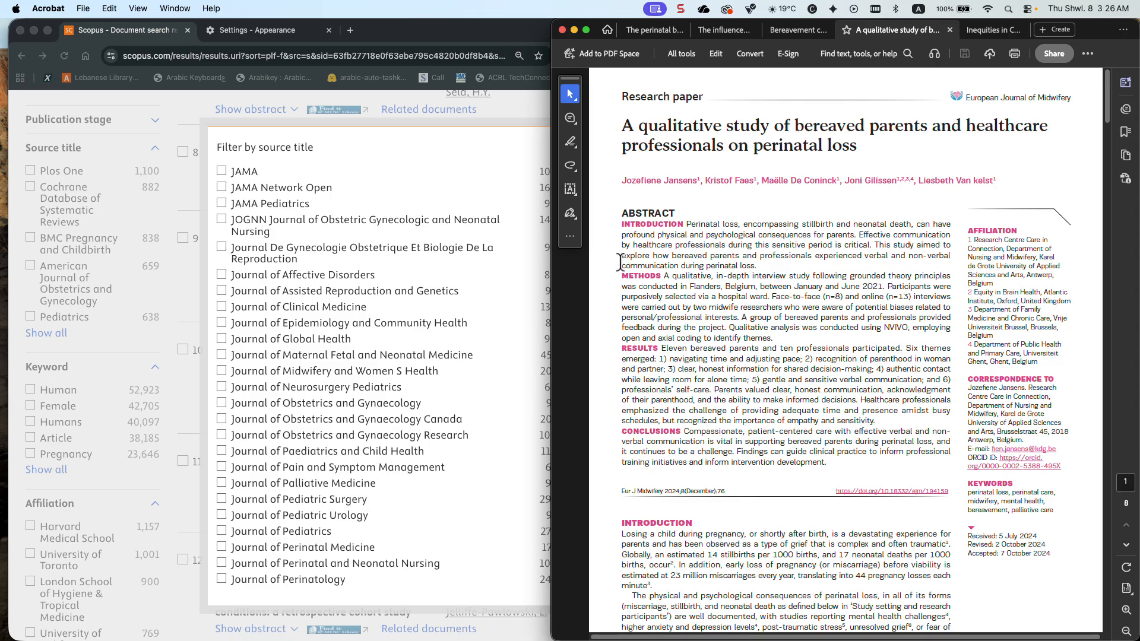
left_click_drag(859, 148, 615, 122)
right_click(614, 122)
key("super+c")
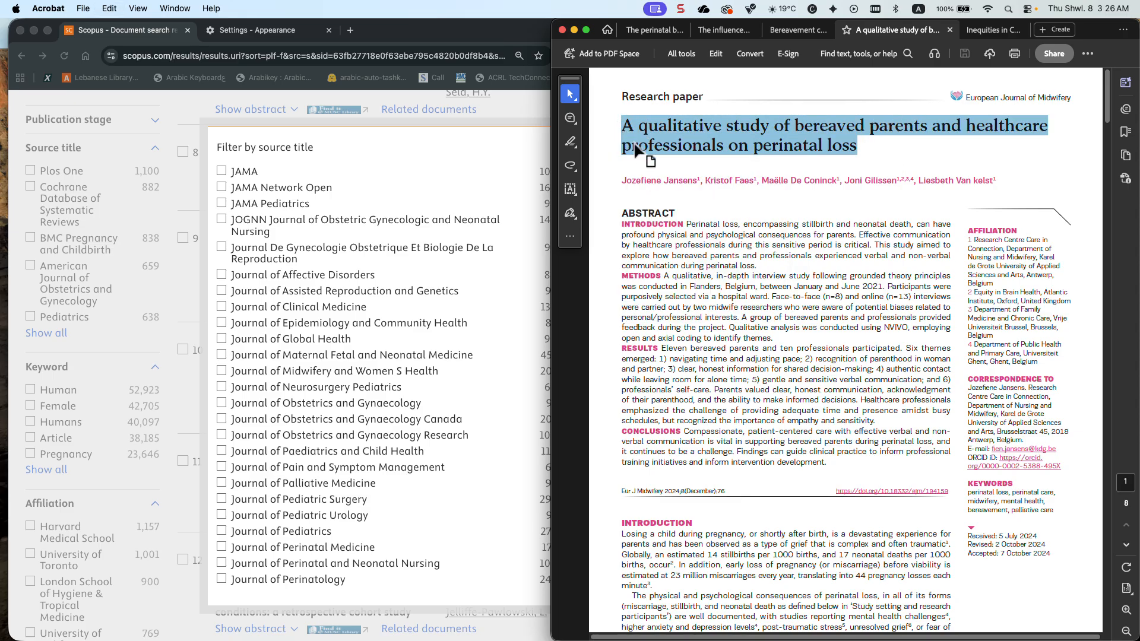
Return to Chrome and run a new Scopus search using only the article title "A qualitative study of bereaved parents and healthcare professionals on perinatal loss"
left_click(522, 139)
left_click(549, 149)
scroll(553, 140, "up", 4)
scroll(553, 140, "up", 10)
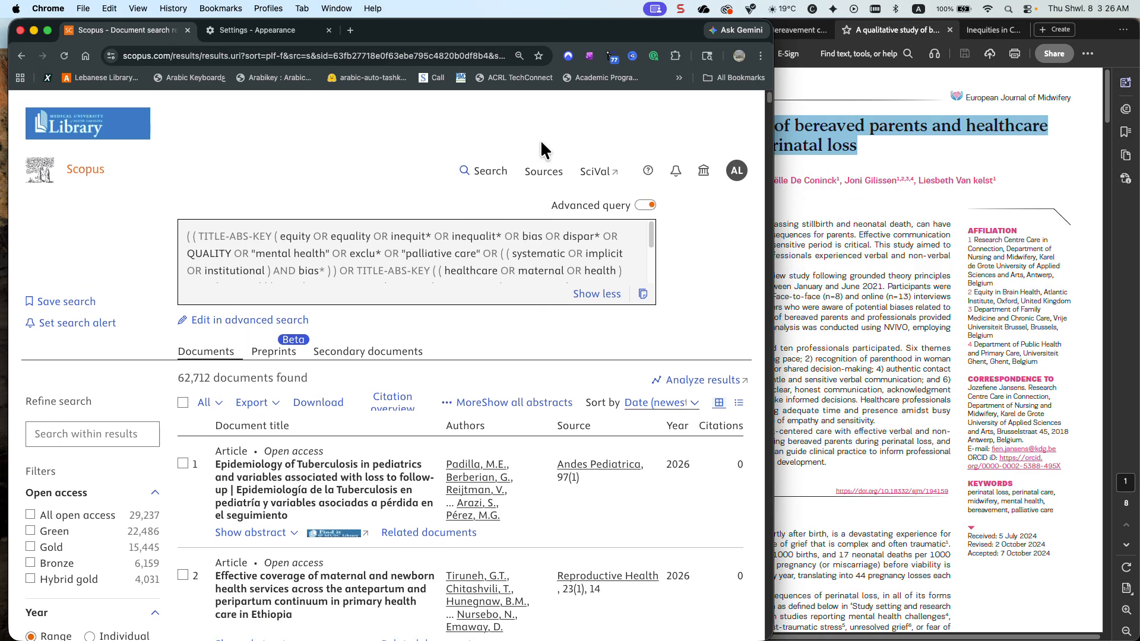
left_click(488, 172)
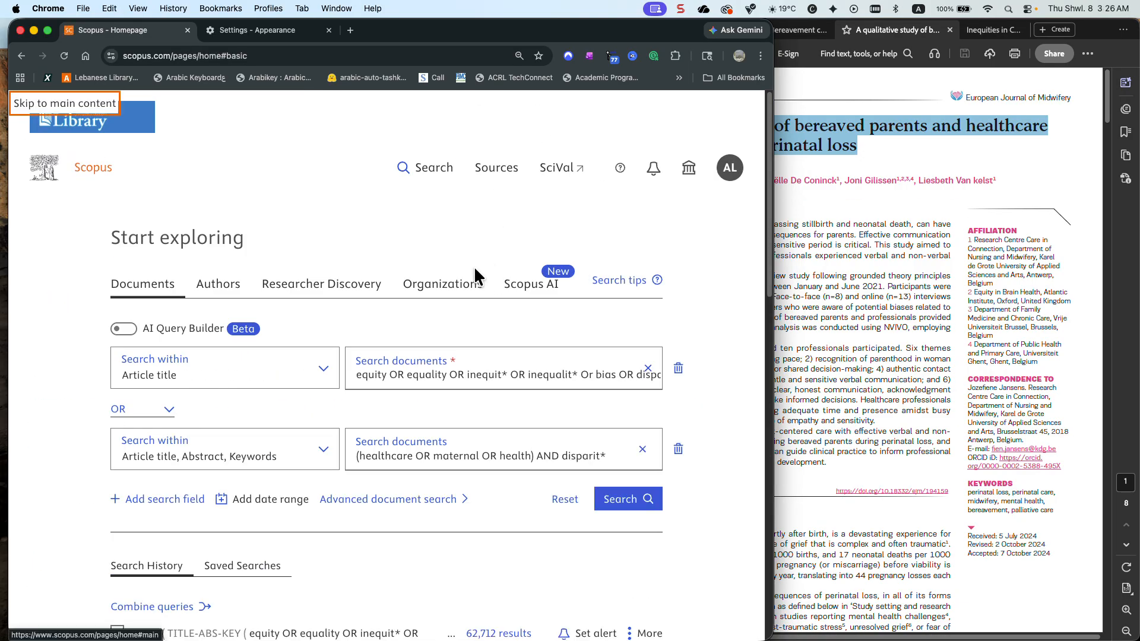
left_click(680, 449)
left_click(647, 368)
key("super+v")
left_click(628, 436)
left_click(626, 432)
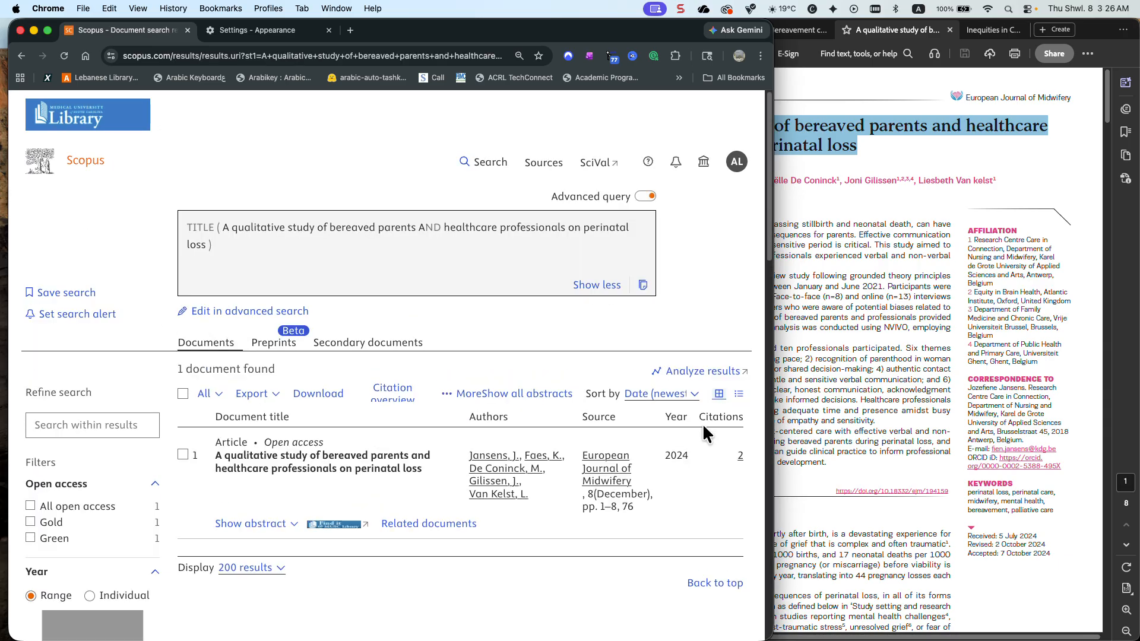
Open the record of the bereaved parents article and examine its abstract and author keywords
left_click(375, 467)
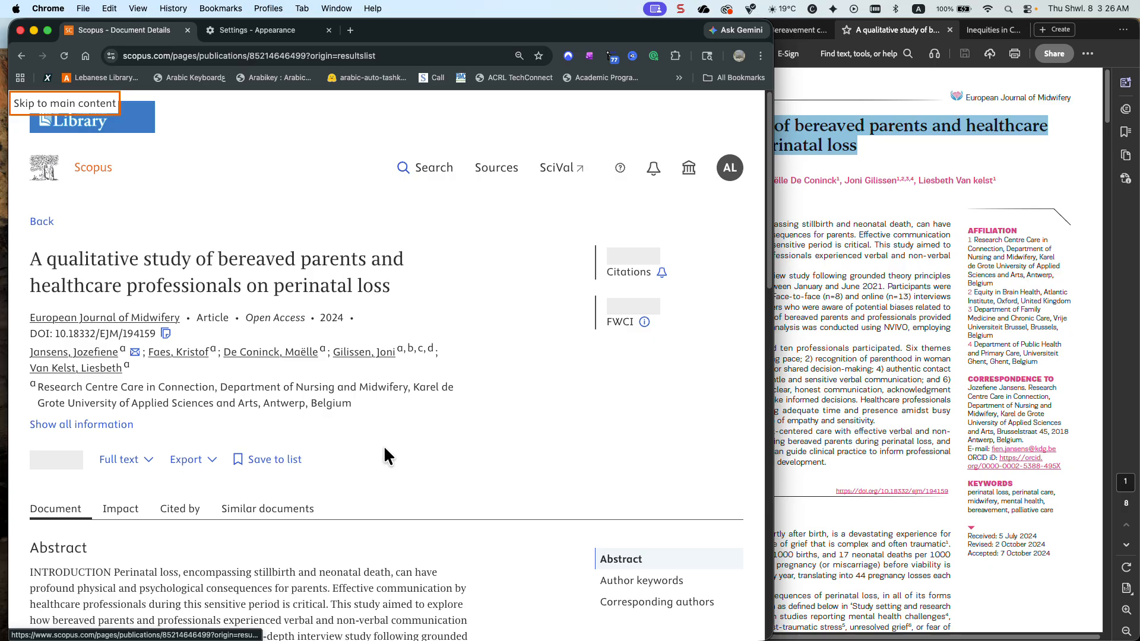
scroll(414, 432, "down", 2)
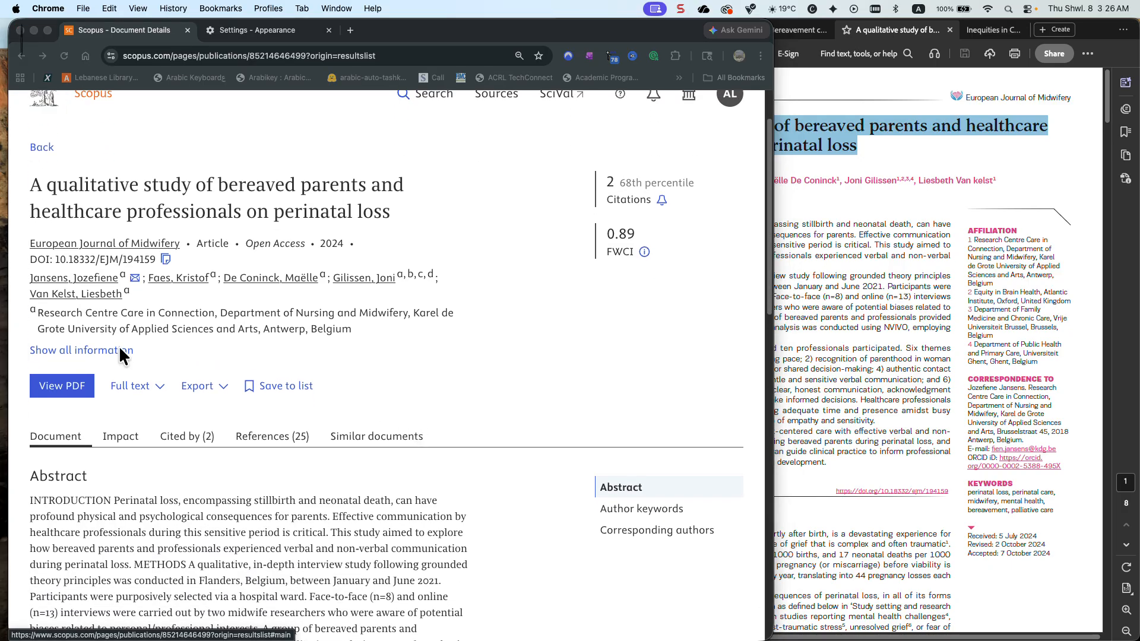
scroll(384, 385, "down", 1)
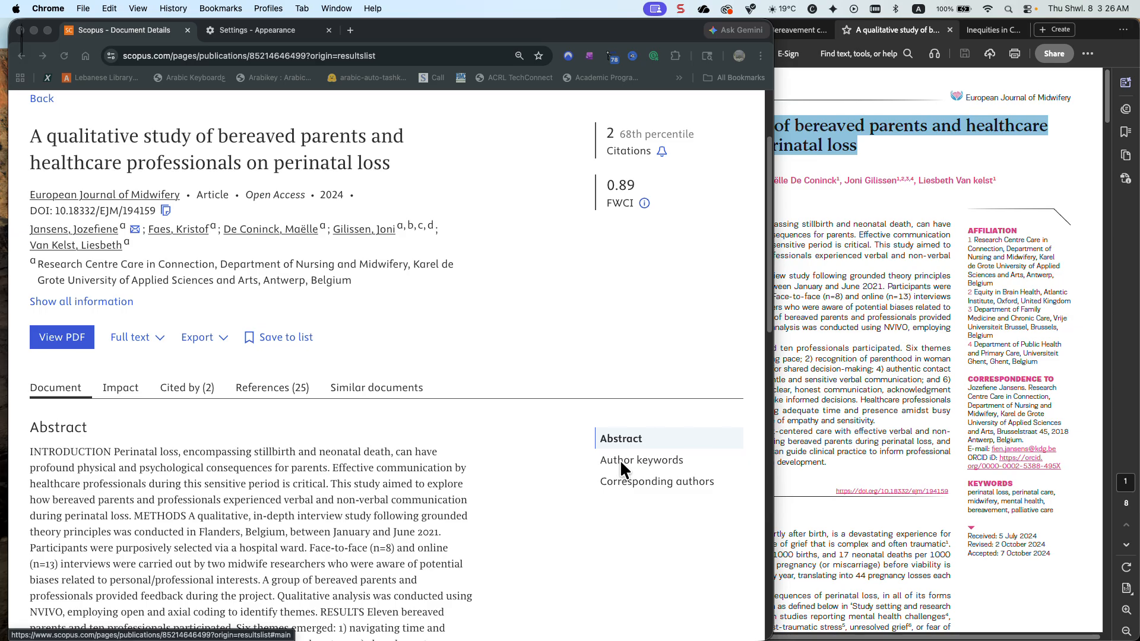
left_click(601, 459)
left_click(649, 462)
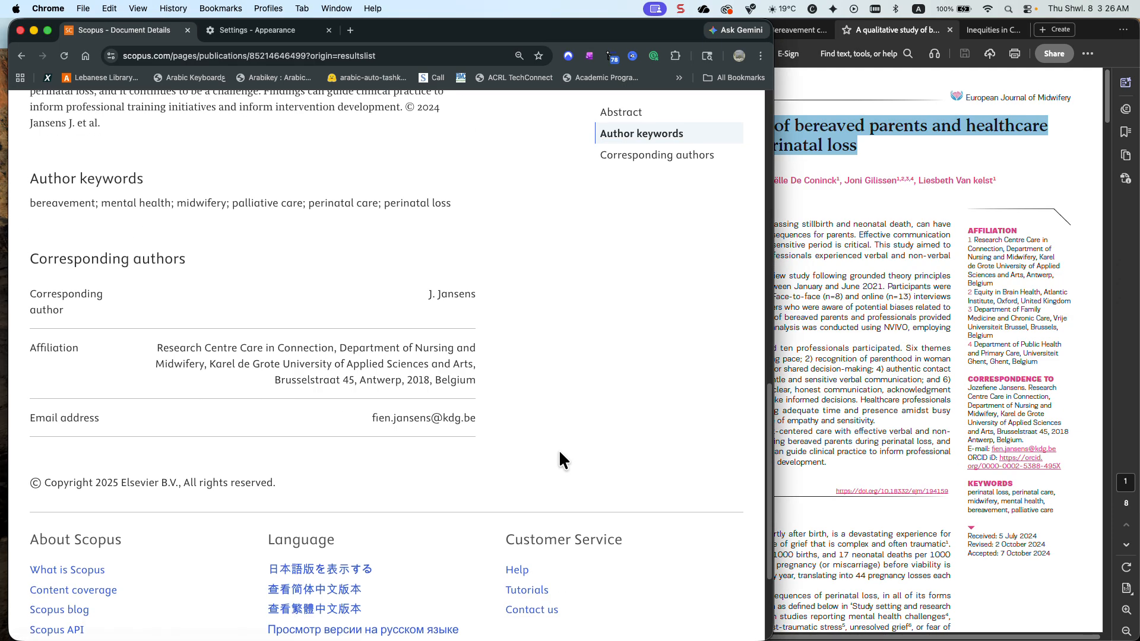
scroll(479, 419, "up", 1)
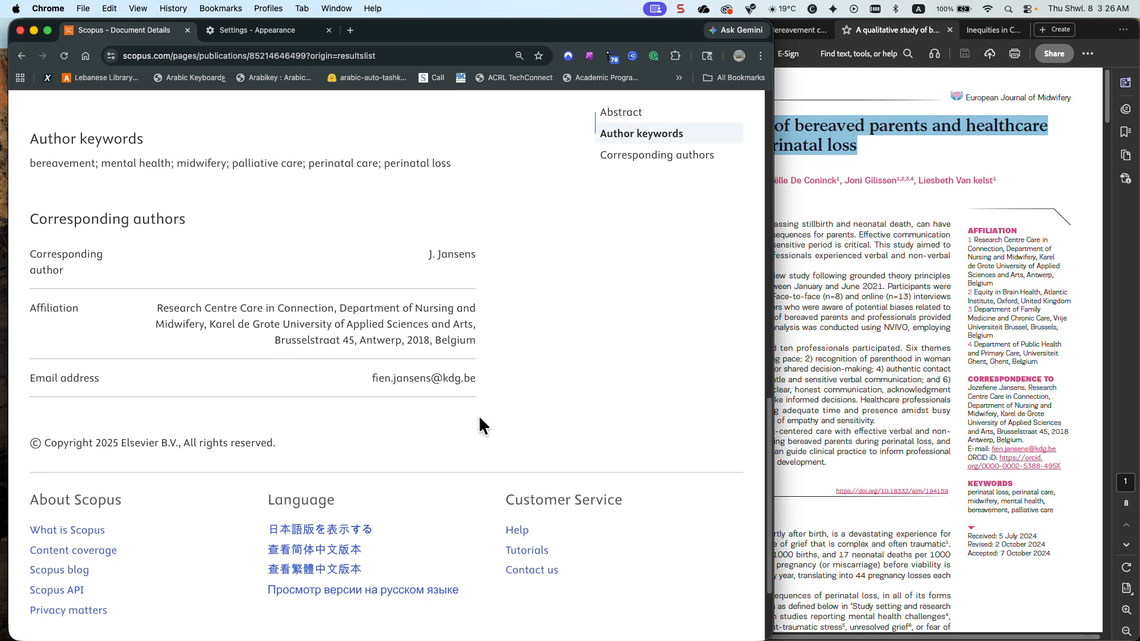
Open the reference list of the bereaved parents article and set it to display 200 results per page
scroll(479, 419, "up", 3)
scroll(479, 417, "up", 3)
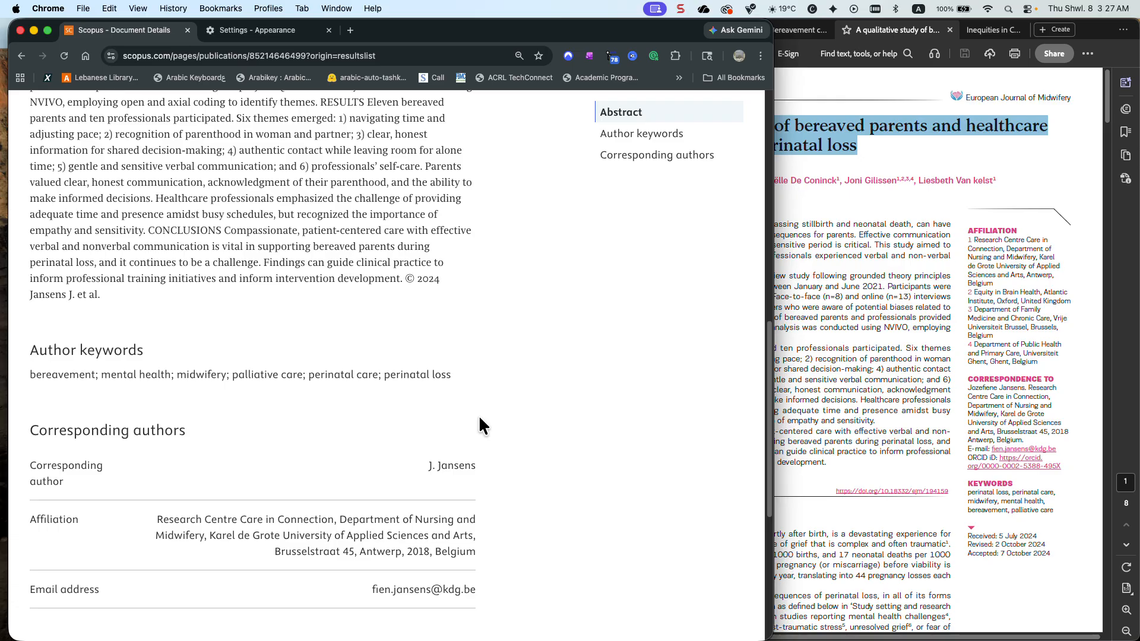
scroll(479, 418, "down", 2)
scroll(479, 418, "up", 4)
scroll(479, 418, "up", 9)
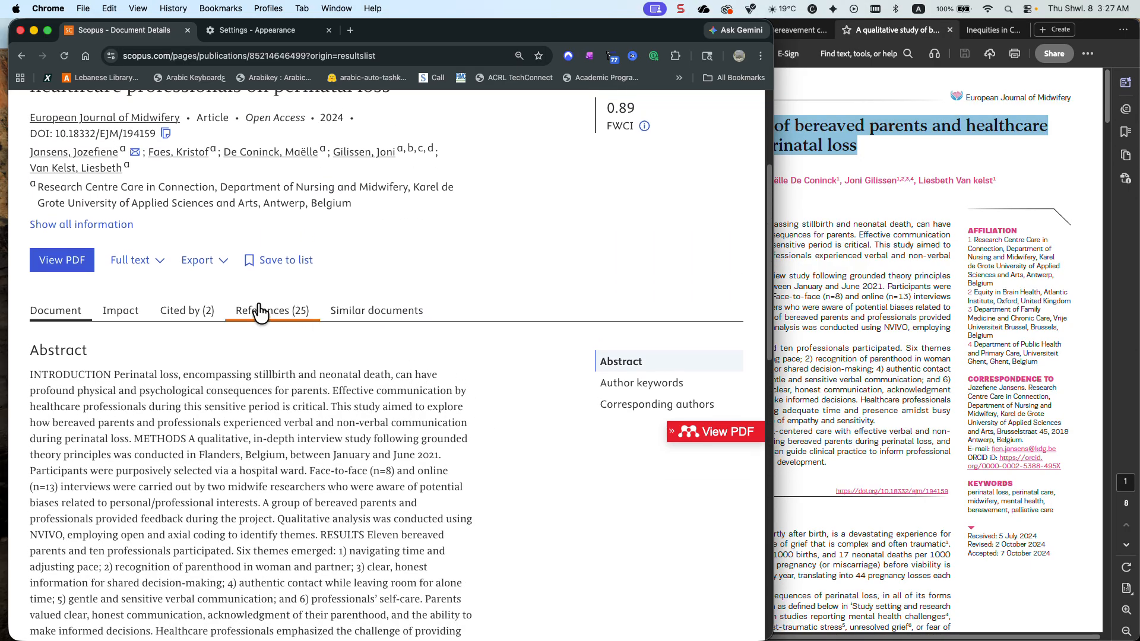
left_click(280, 315)
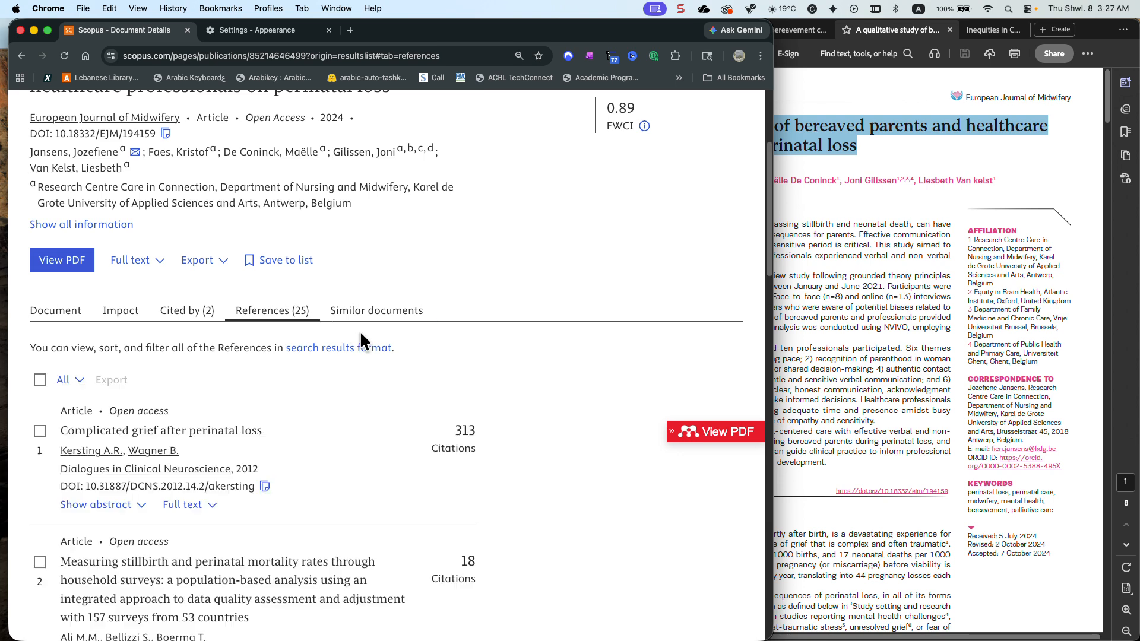
scroll(407, 339, "down", 3)
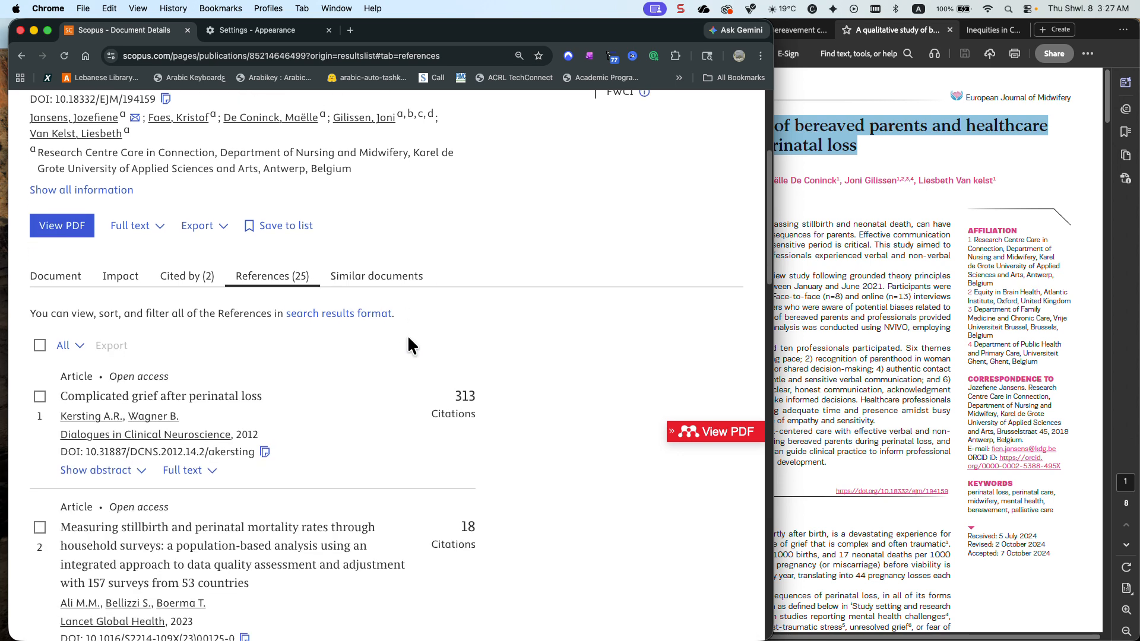
scroll(408, 339, "down", 6)
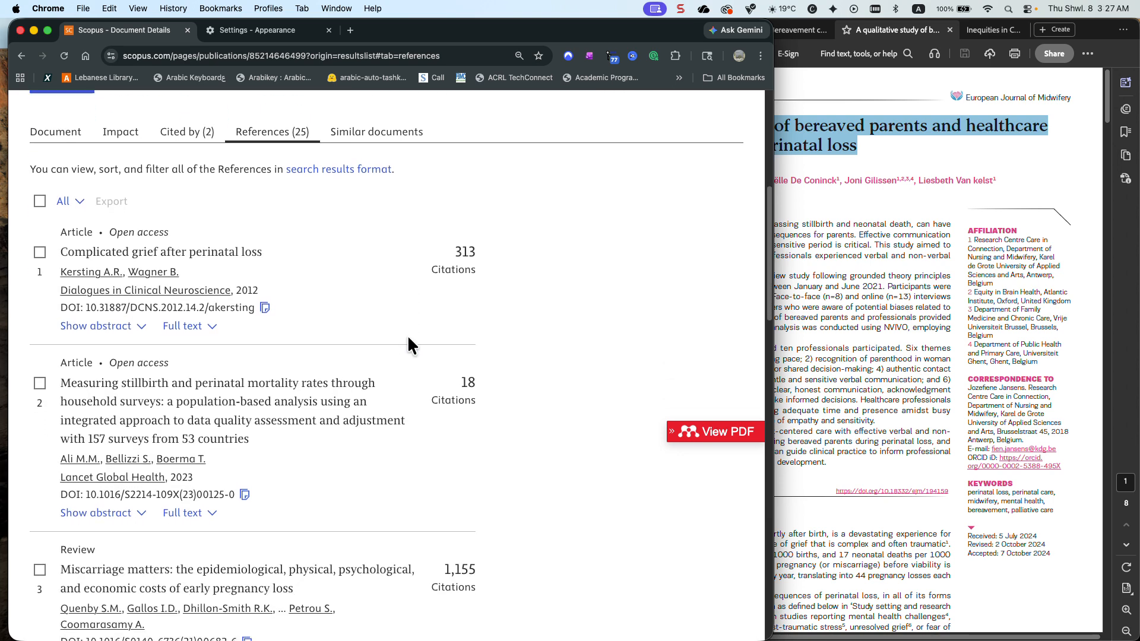
scroll(408, 339, "down", 10)
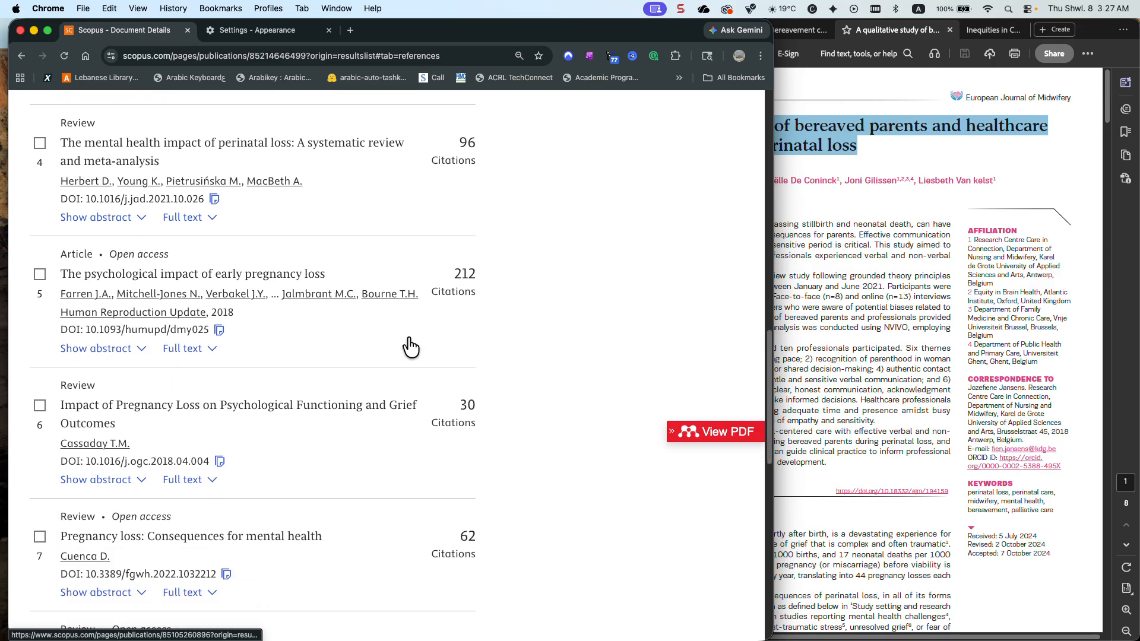
scroll(408, 339, "down", 13)
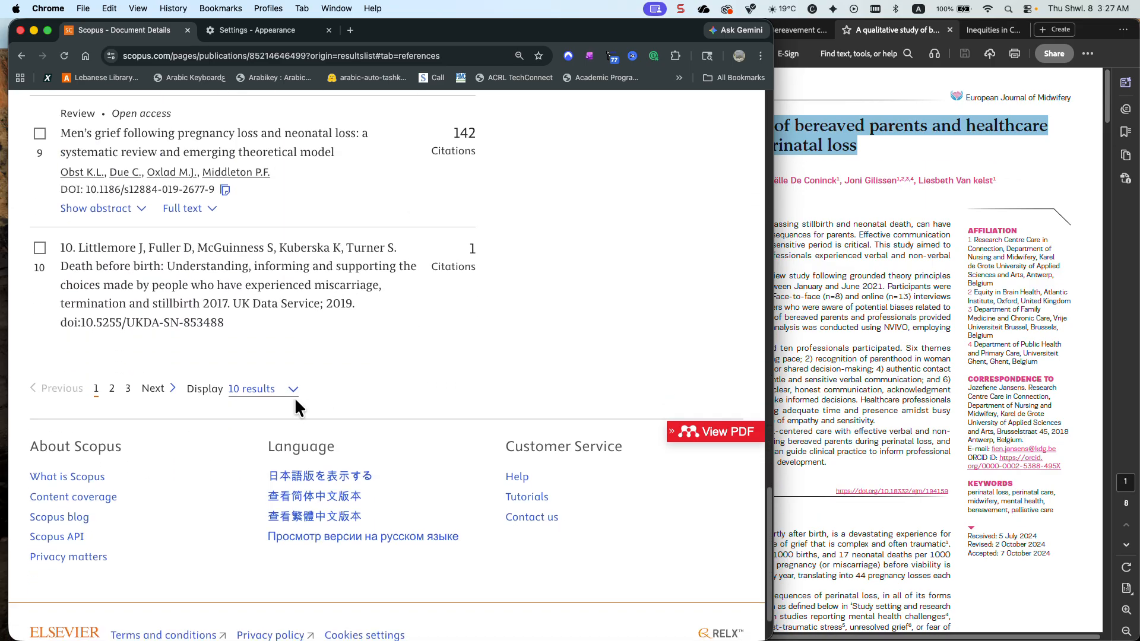
left_click(288, 392)
left_click(279, 461)
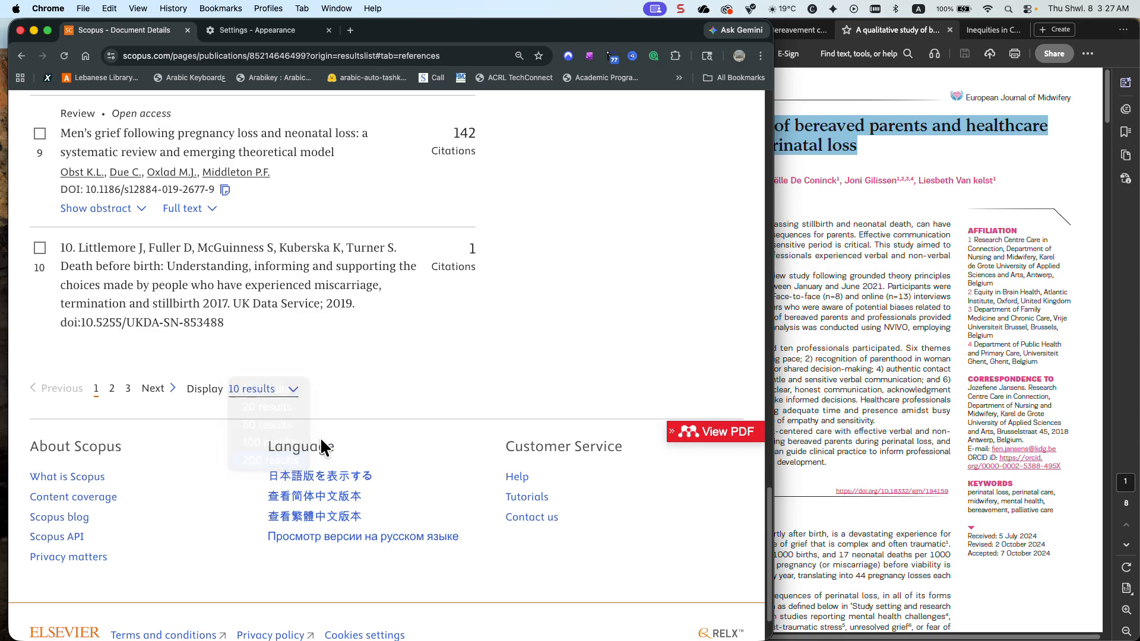
Look through the titles and journals of the article's references, from the end of the list back to its beginning
scroll(378, 404, "up", 3)
scroll(380, 410, "up", 3)
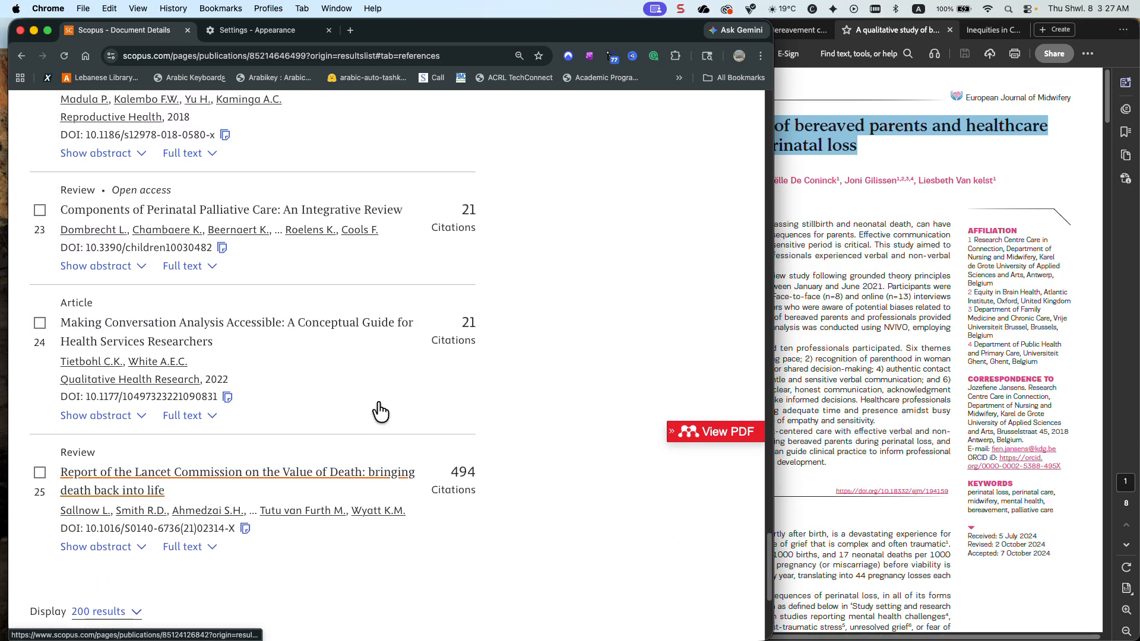
scroll(378, 403, "up", 7)
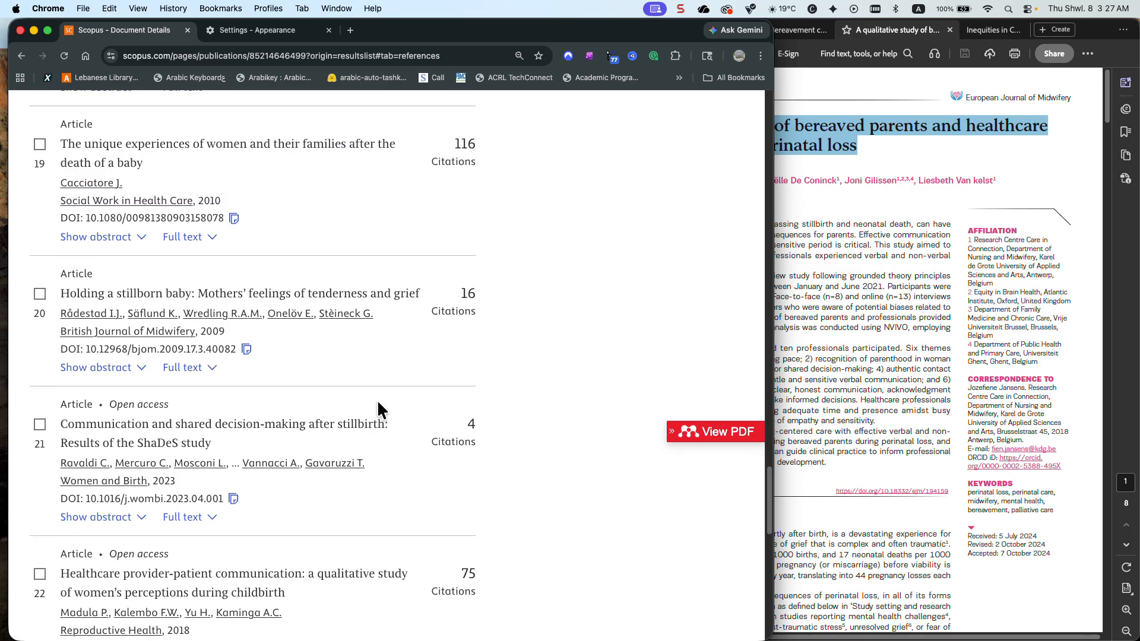
scroll(377, 410, "up", 2)
scroll(378, 410, "up", 2)
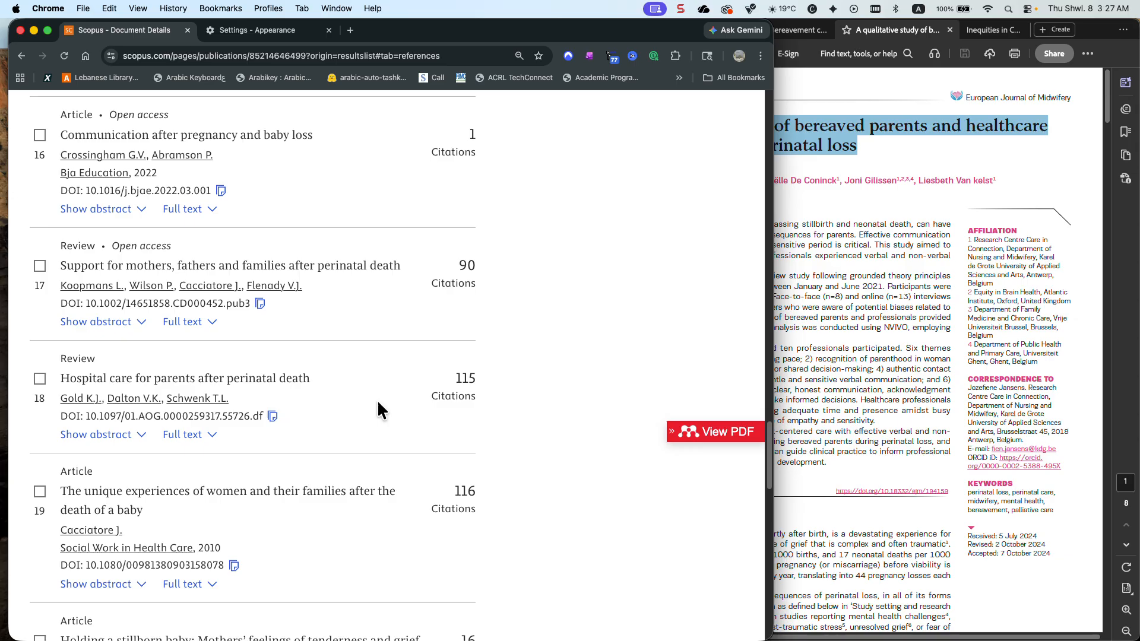
scroll(378, 404, "up", 11)
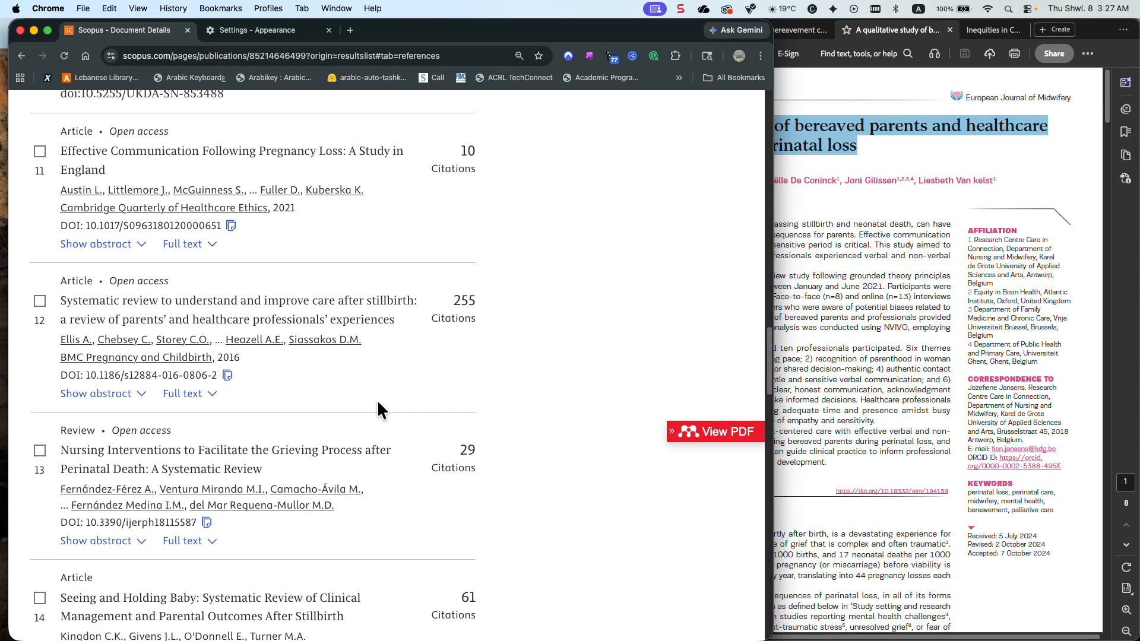
scroll(378, 409, "up", 10)
scroll(378, 403, "up", 16)
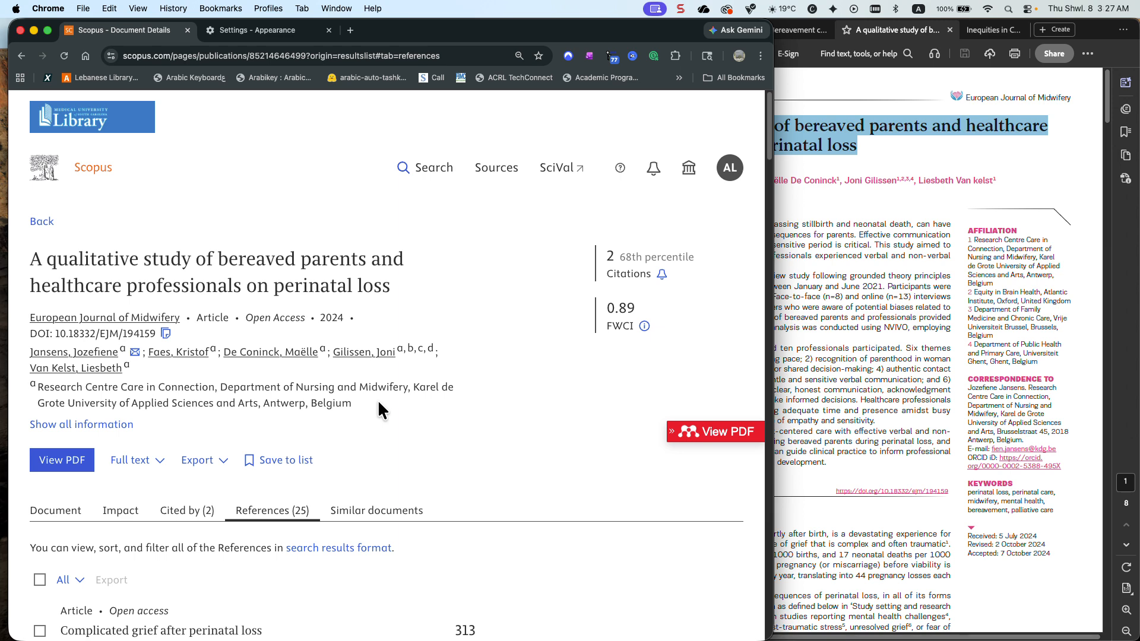
Open the article's similar documents and read through their titles and journals to the end of the list
left_click(382, 515)
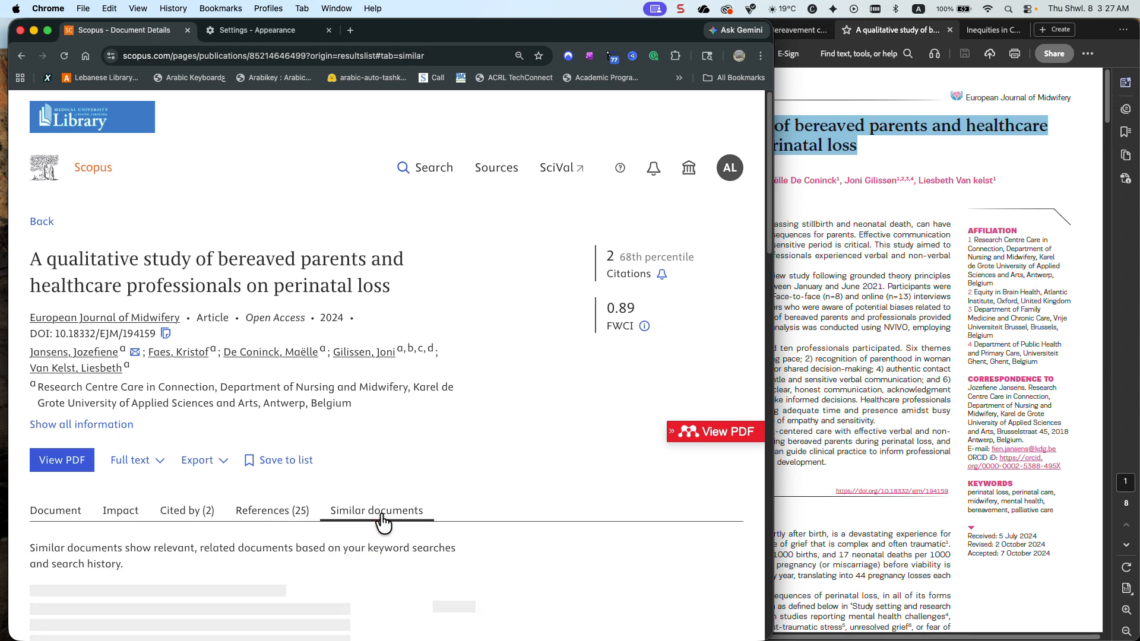
scroll(493, 468, "down", 6)
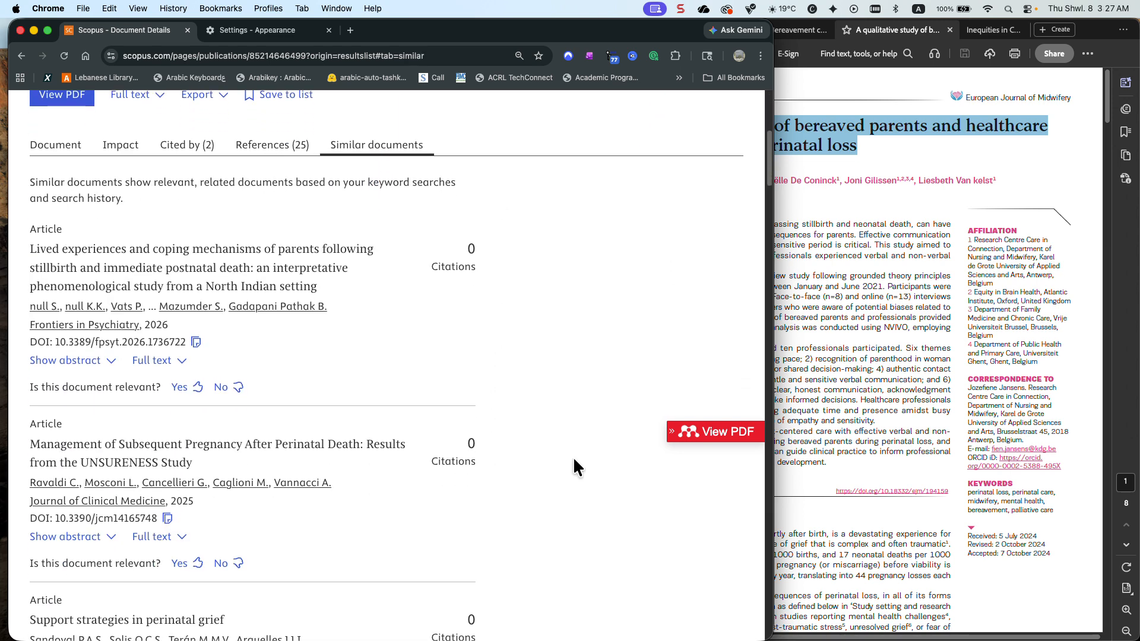
scroll(573, 460, "down", 4)
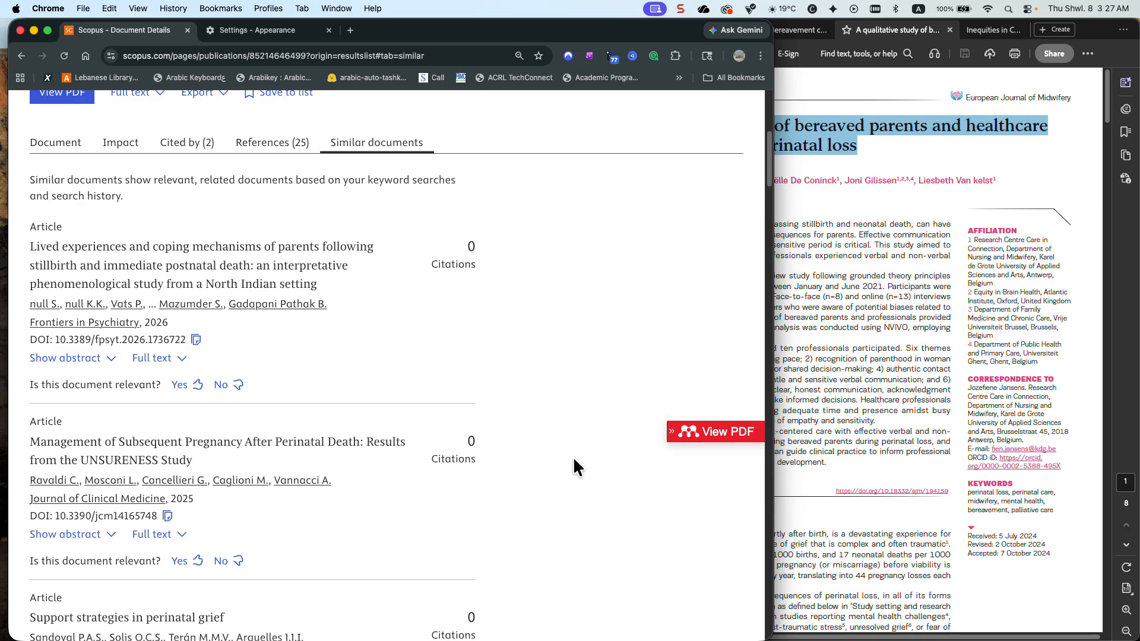
scroll(574, 460, "down", 10)
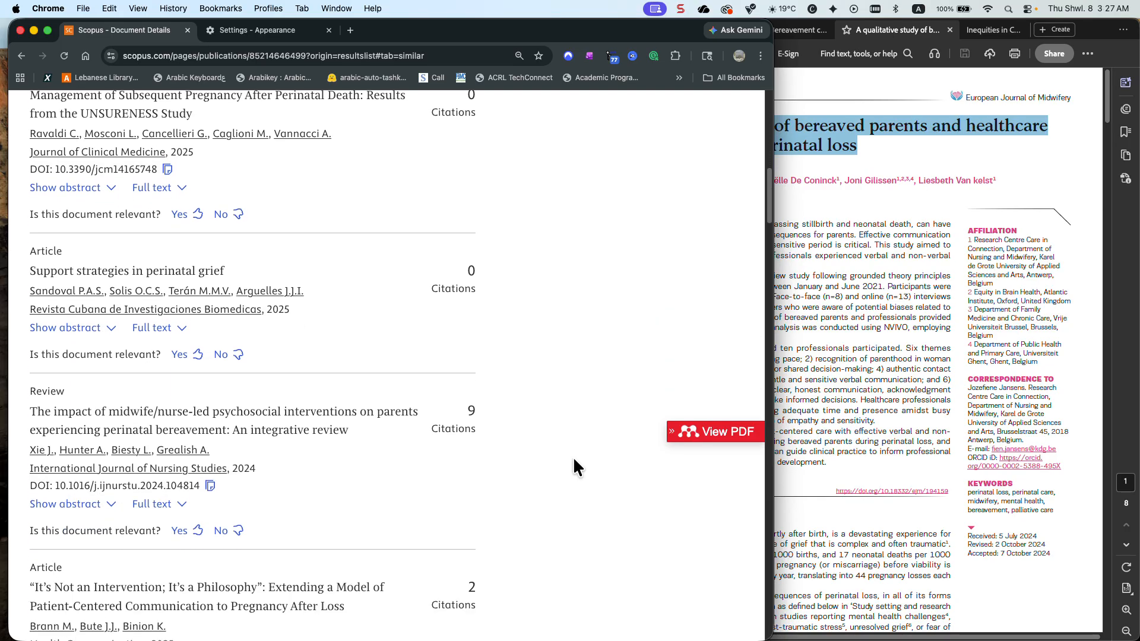
scroll(574, 460, "down", 20)
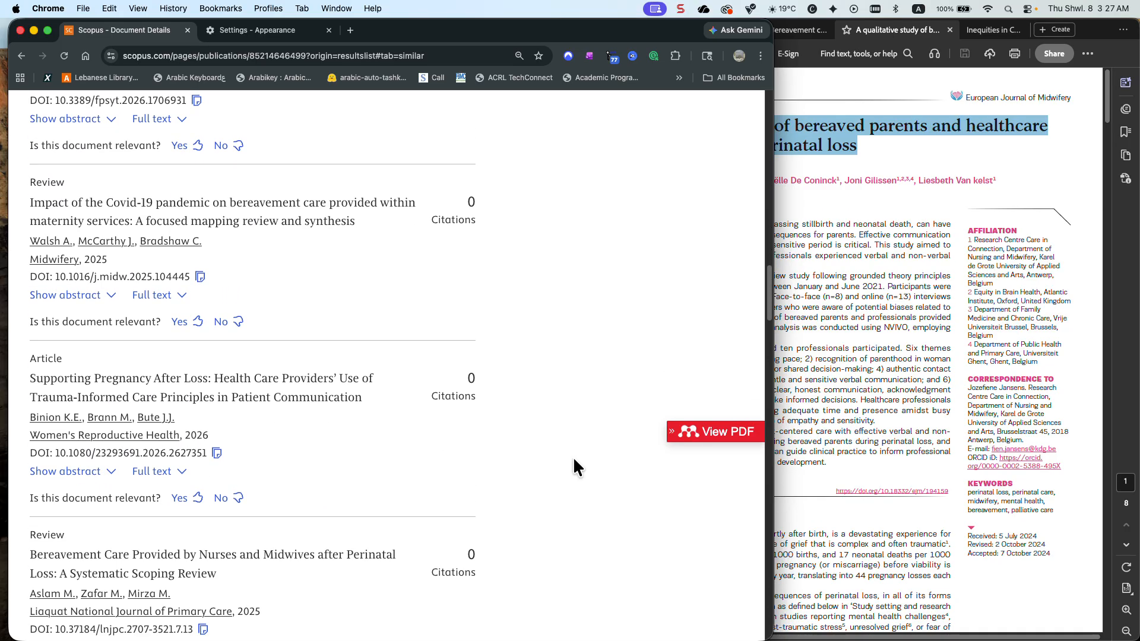
scroll(573, 459, "down", 7)
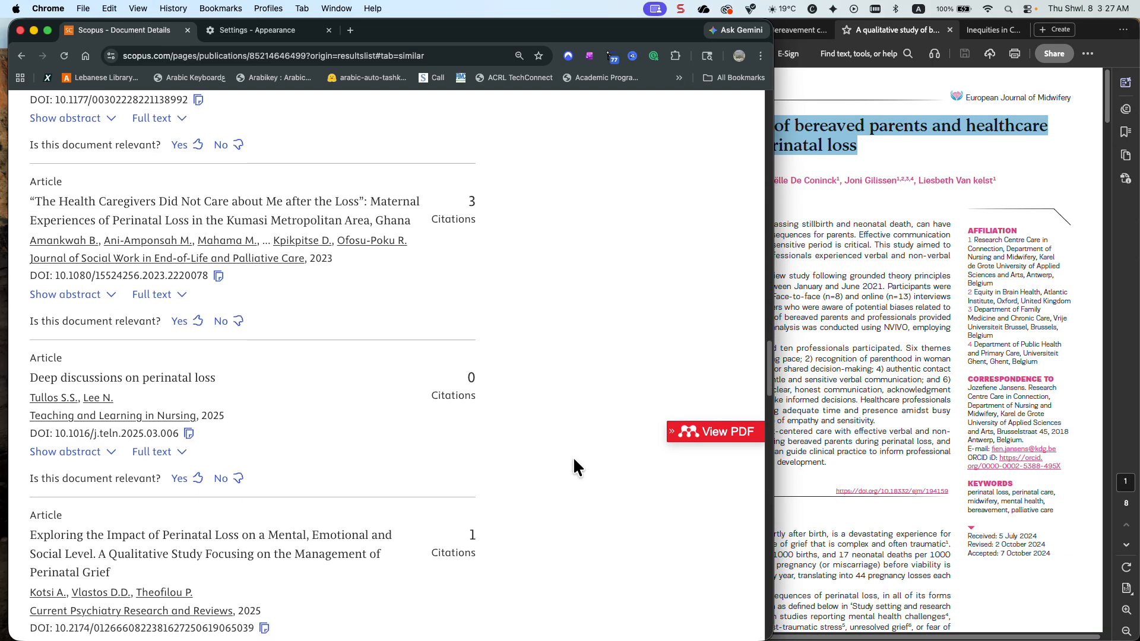
scroll(574, 467, "down", 8)
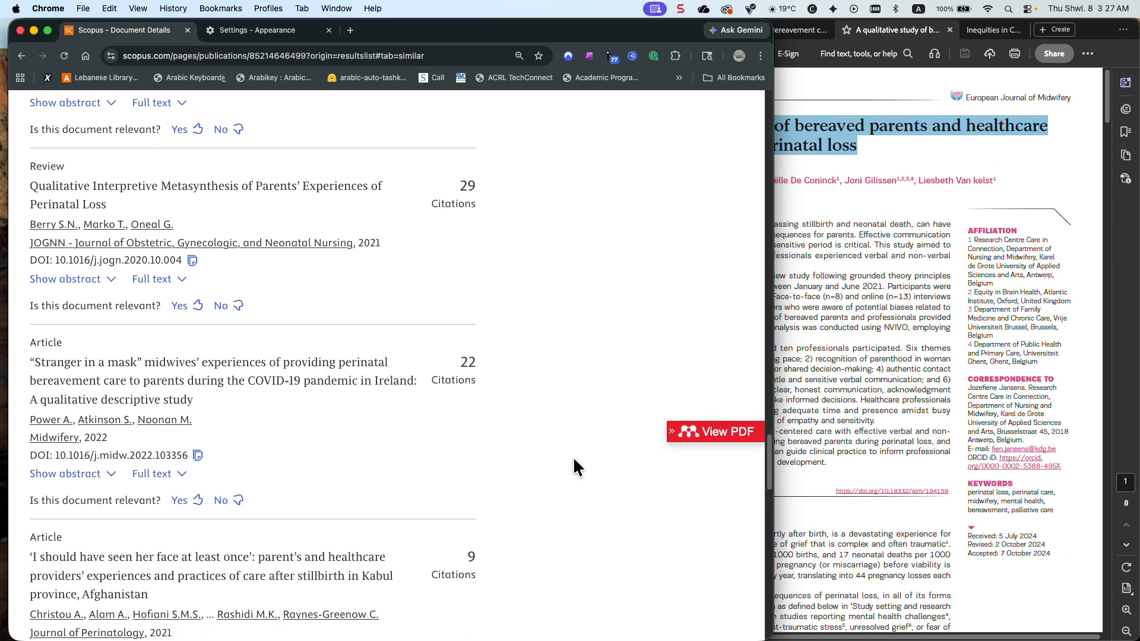
scroll(573, 468, "up", 3)
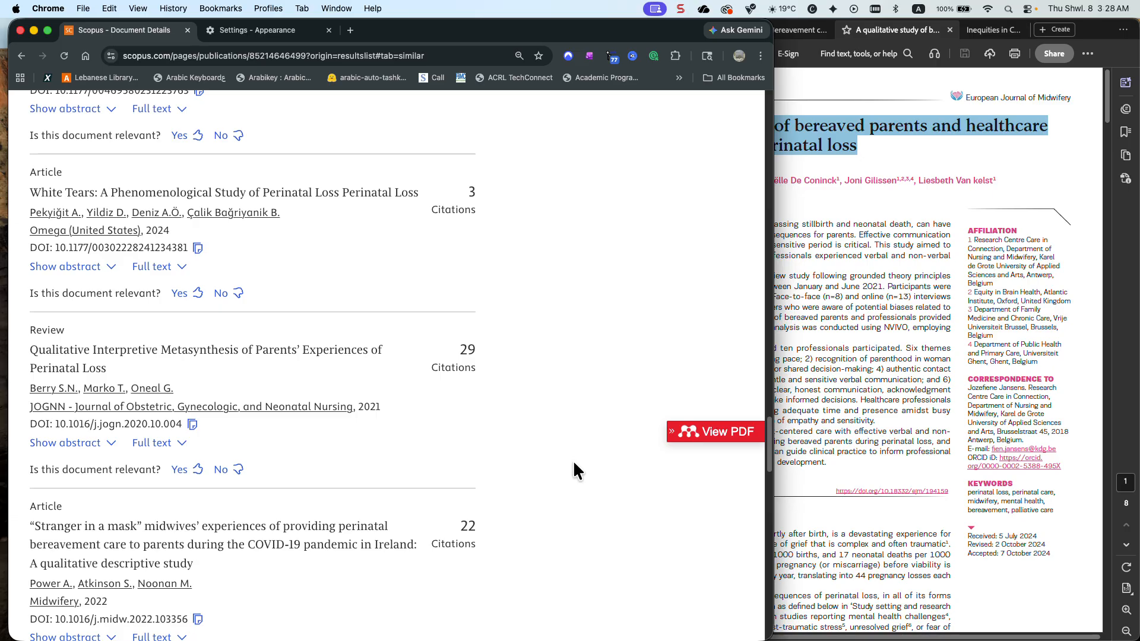
scroll(573, 467, "down", 6)
scroll(573, 466, "down", 3)
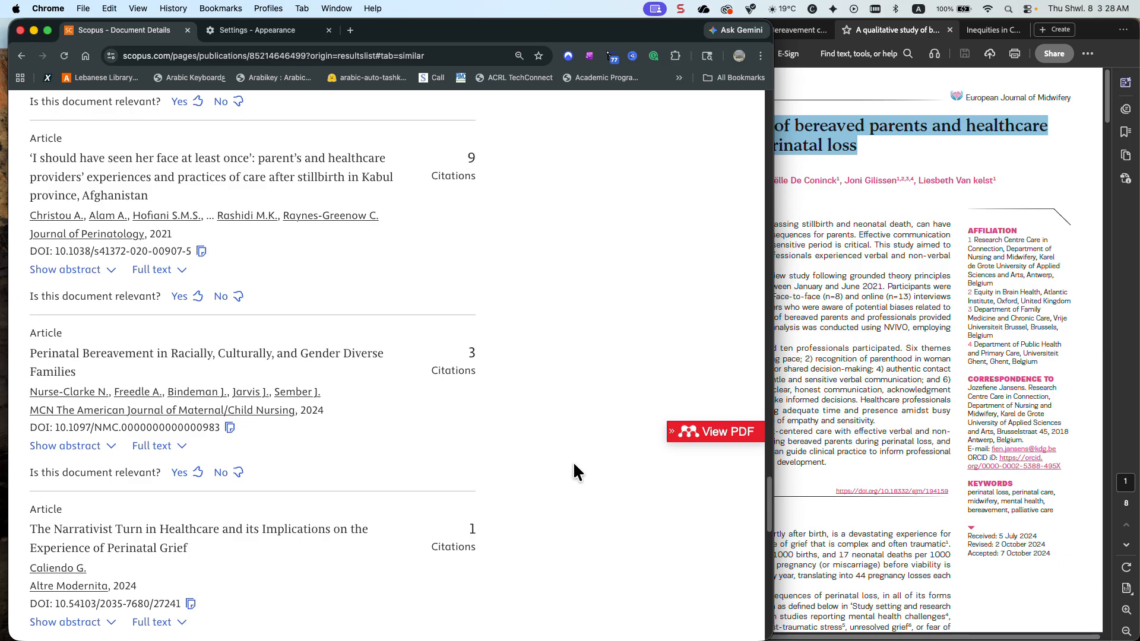
scroll(573, 469, "down", 3)
scroll(573, 465, "down", 5)
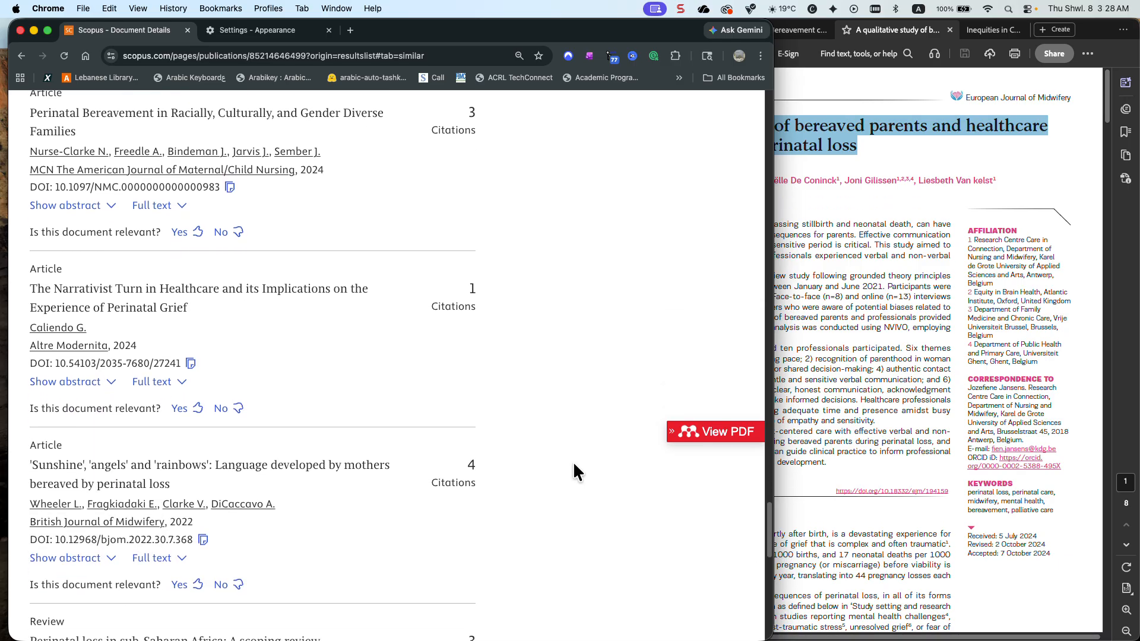
scroll(573, 469, "down", 2)
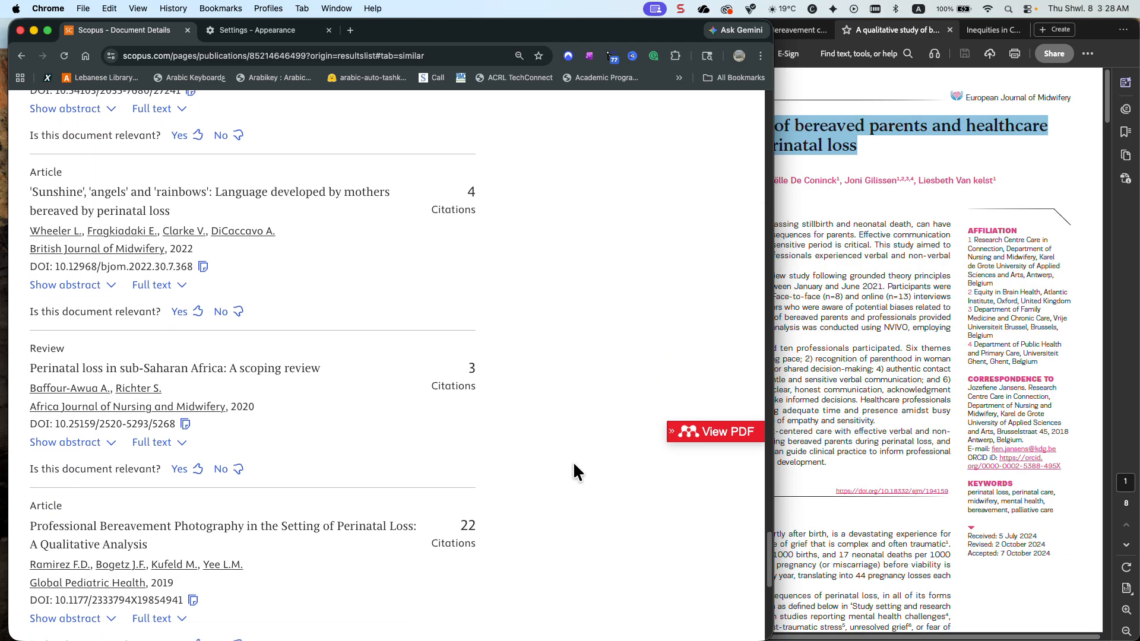
scroll(573, 469, "down", 7)
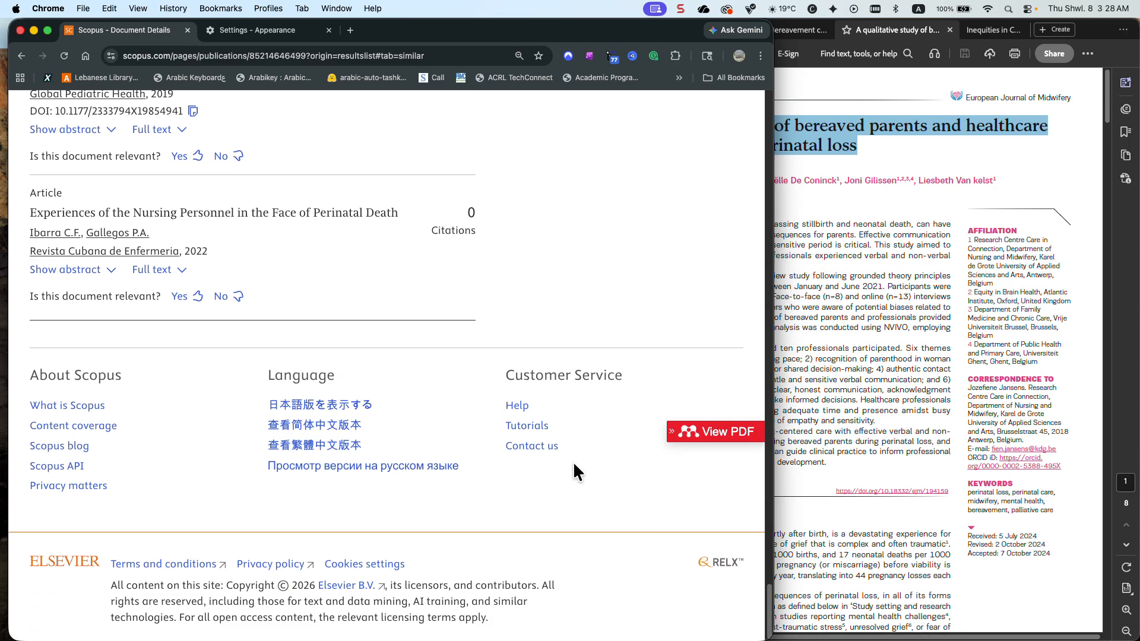
Go back to the Scopus document search page and reset the search form
scroll(644, 471, "up", 1)
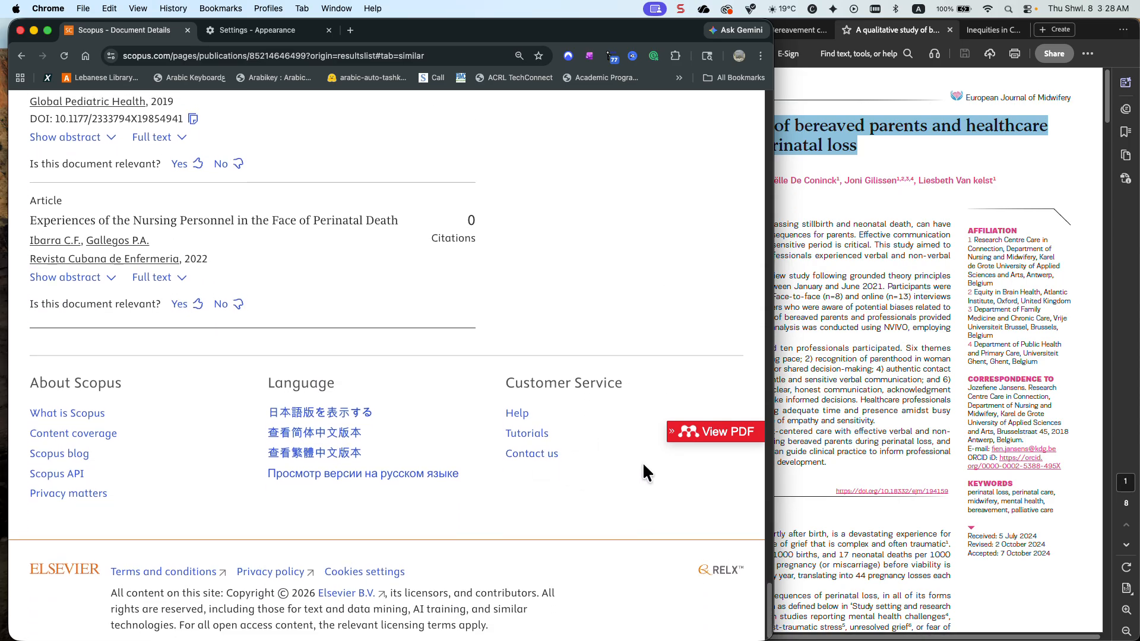
scroll(593, 458, "up", 15)
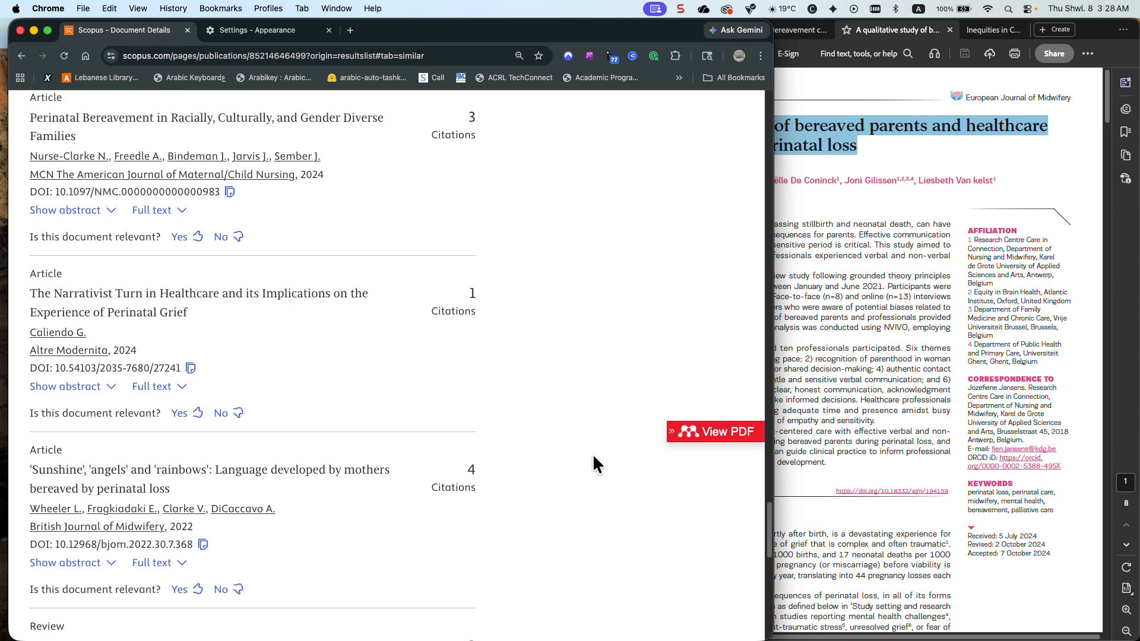
scroll(593, 458, "up", 15)
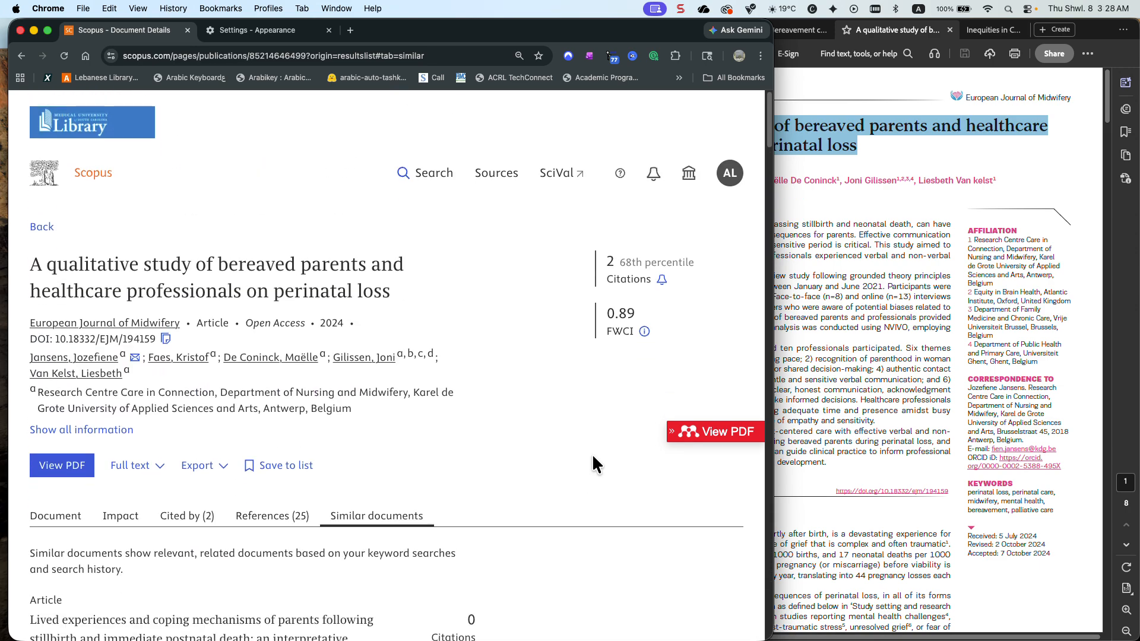
scroll(593, 453, "down", 5)
scroll(588, 448, "up", 5)
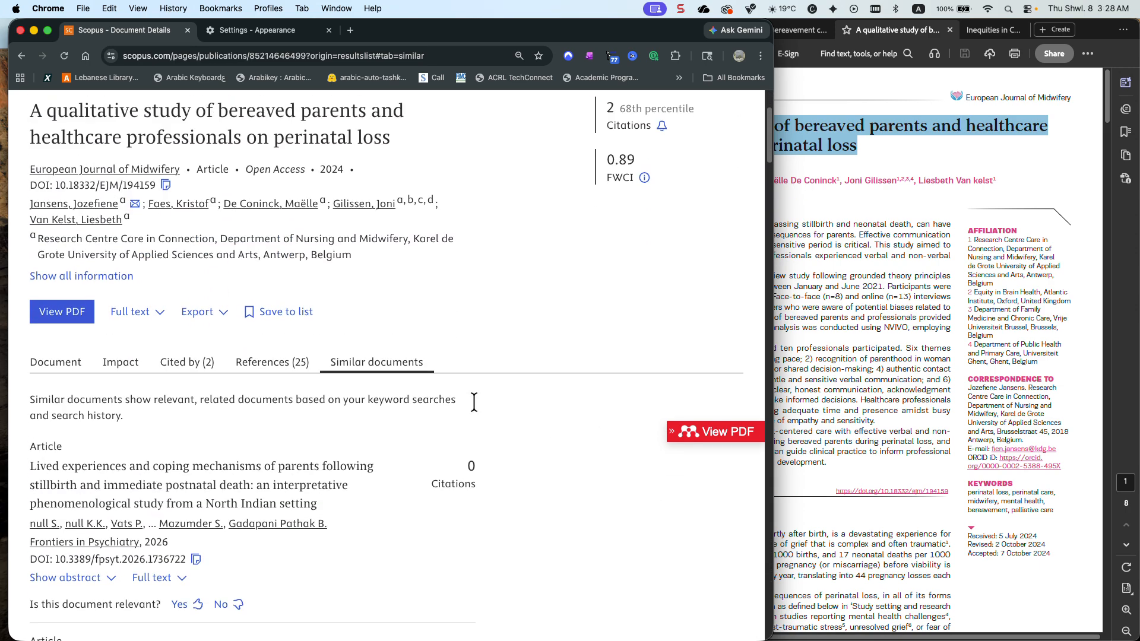
left_click(432, 172)
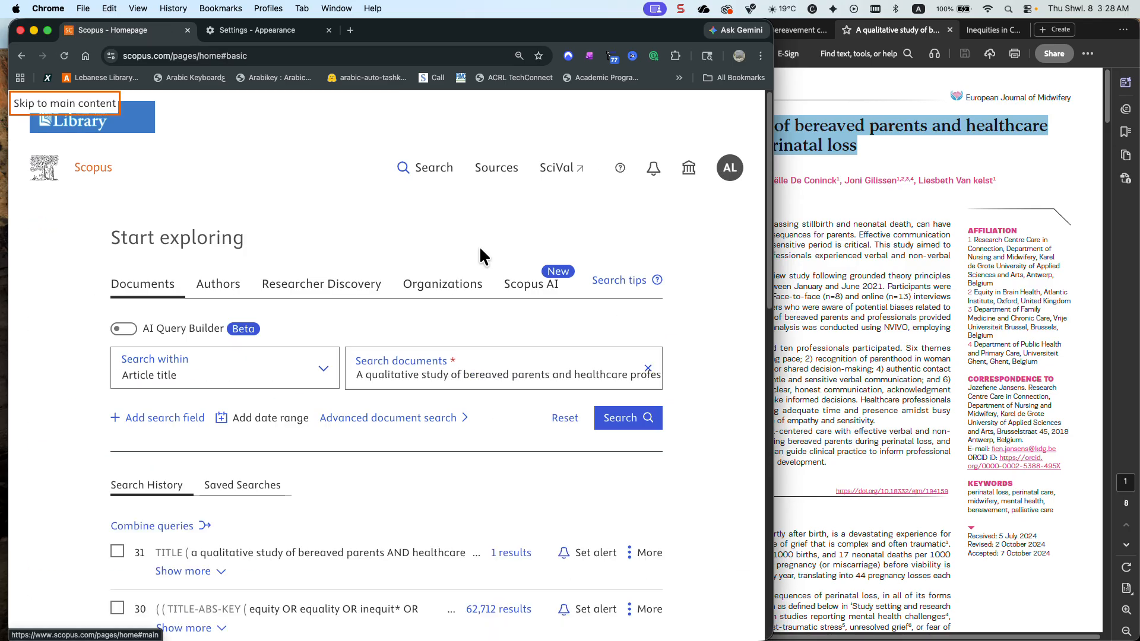
scroll(480, 250, "down", 4)
scroll(479, 246, "down", 1)
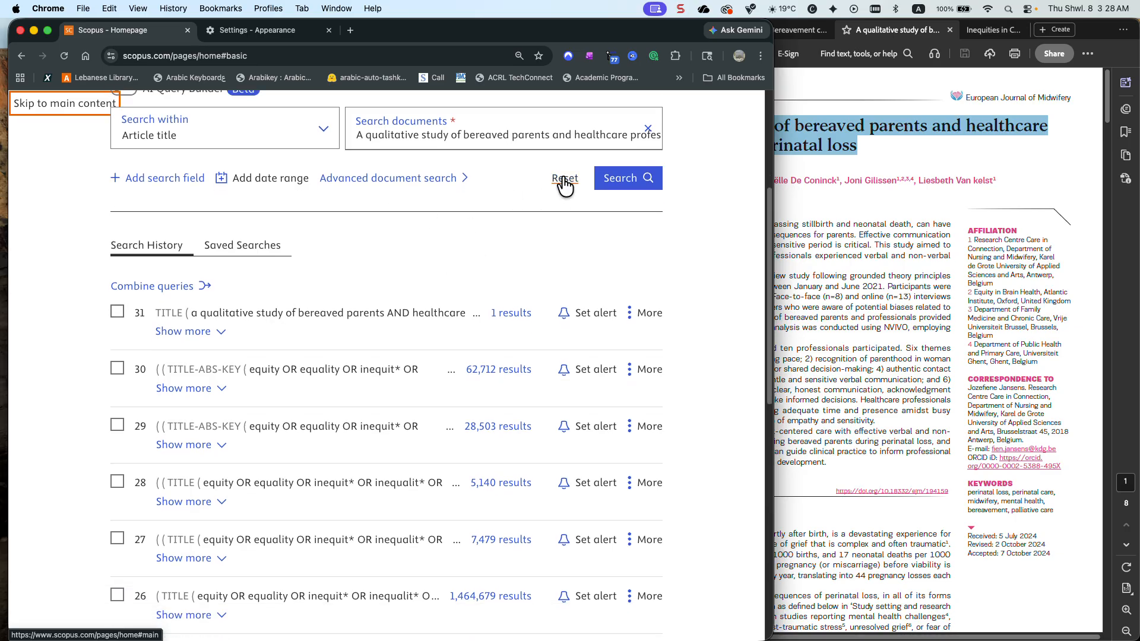
left_click(565, 179)
Combine search history queries 30 and 31 with AND and show the results
left_click(118, 372)
left_click(127, 311)
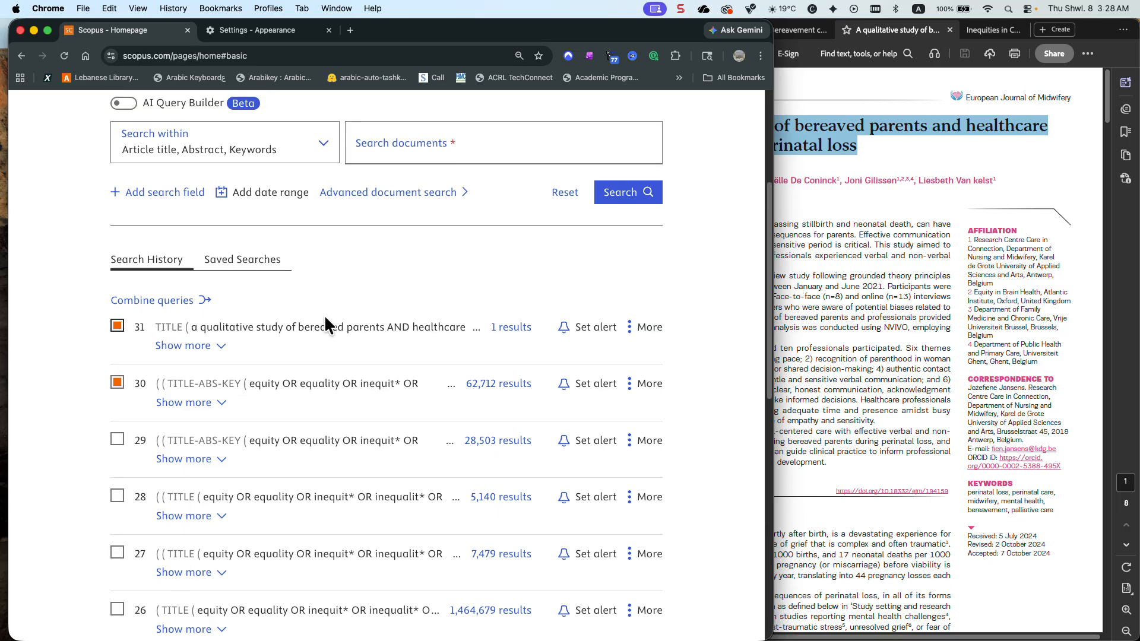
left_click(152, 297)
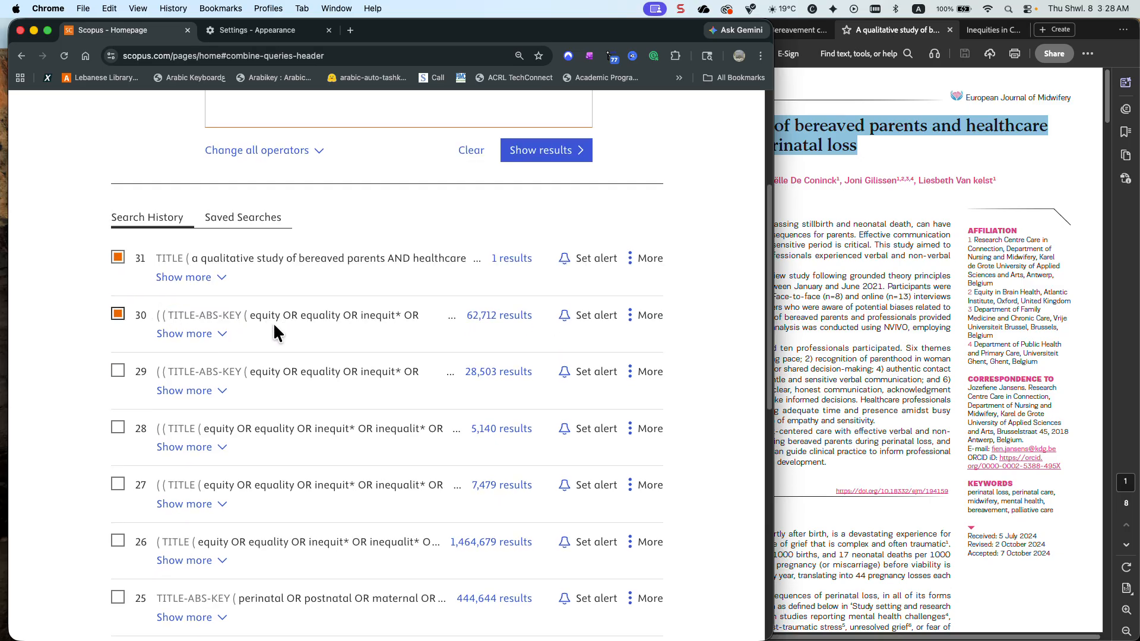
scroll(303, 321, "up", 3)
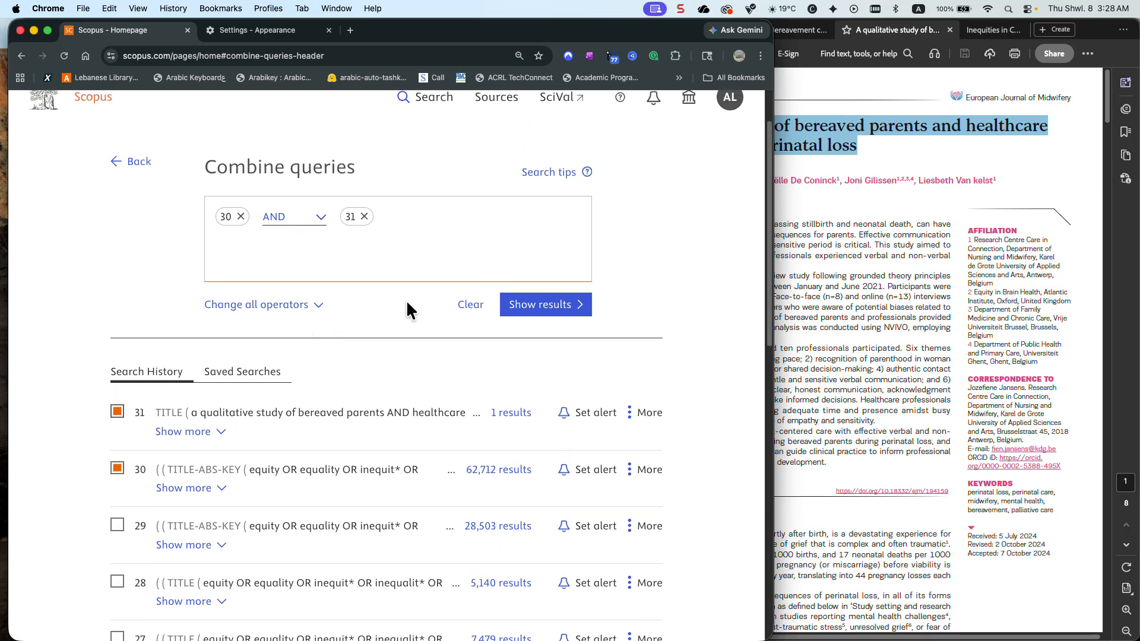
left_click(525, 314)
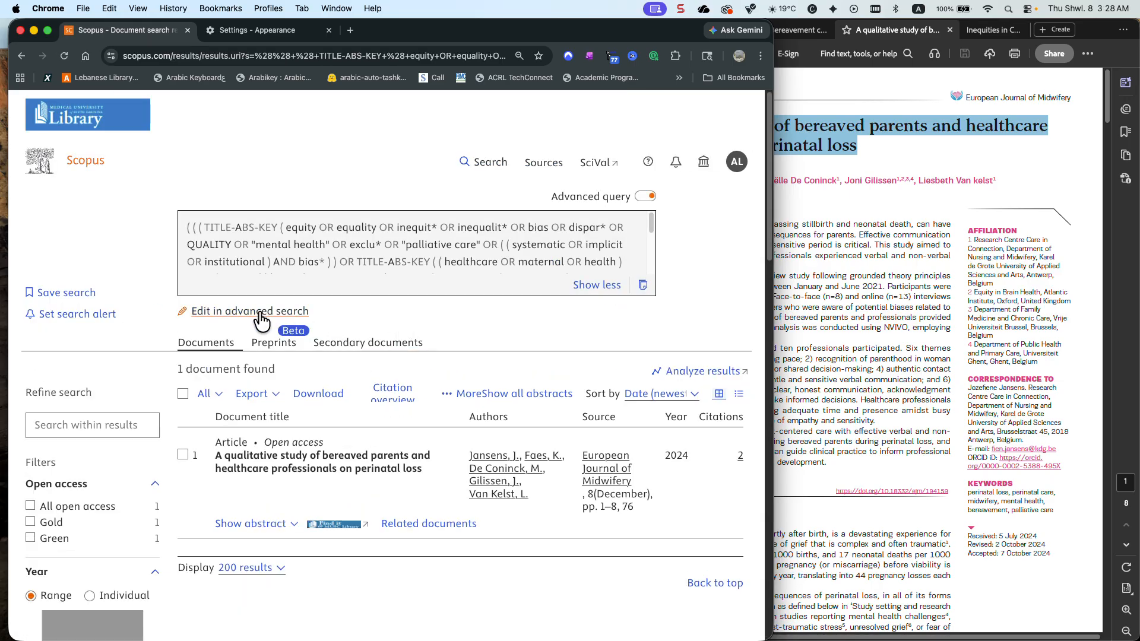
Return to the combined queries, change the operator between queries 30 and 31 to OR, and show the results
left_click(22, 55)
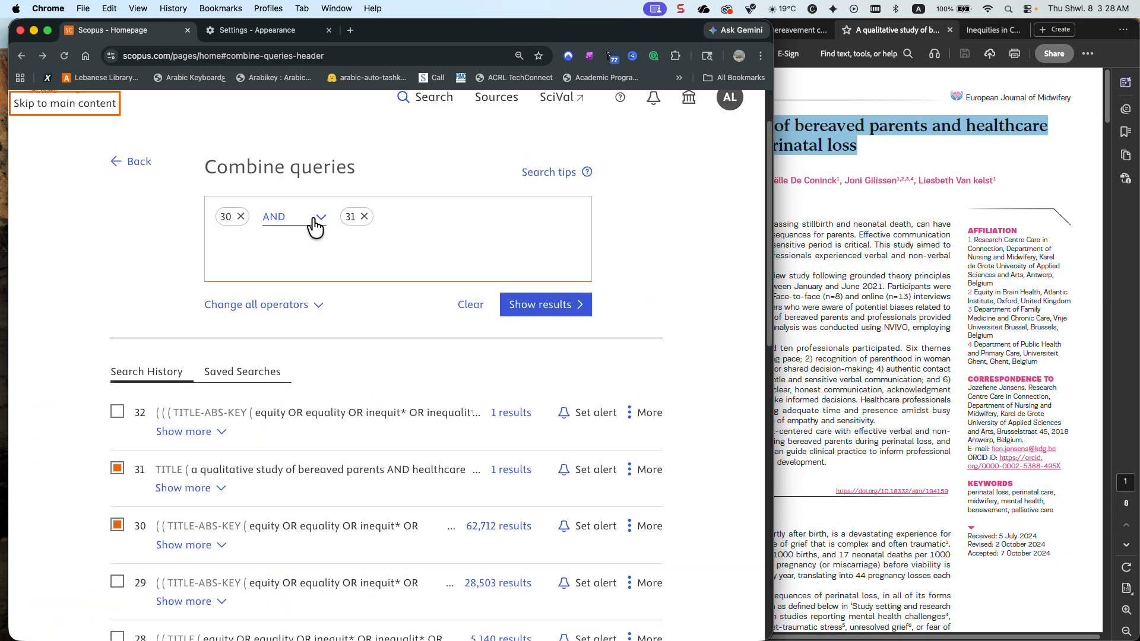
left_click(310, 219)
left_click(301, 241)
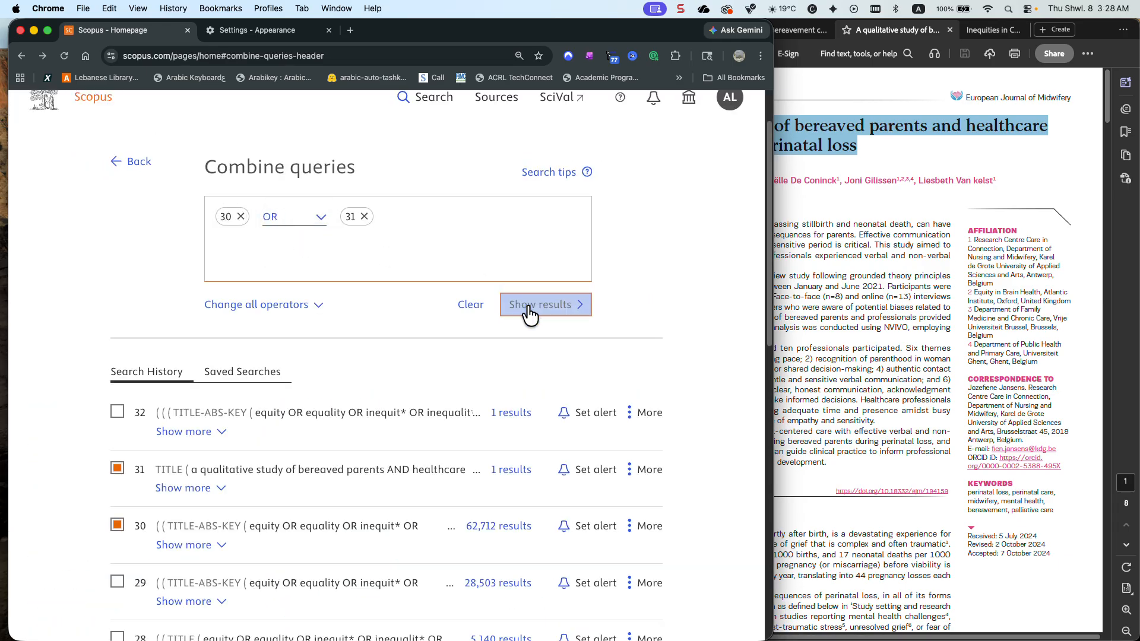
left_click(527, 310)
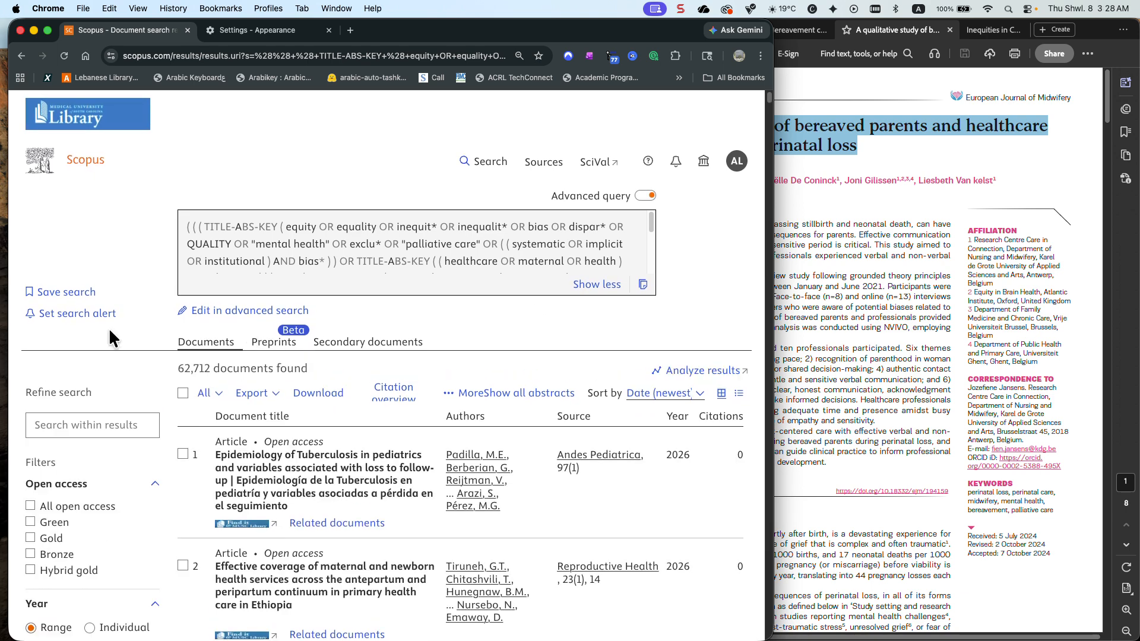
Open the full source title filter list for the results and sort it alphabetically
scroll(109, 328, "down", 1)
scroll(109, 328, "down", 10)
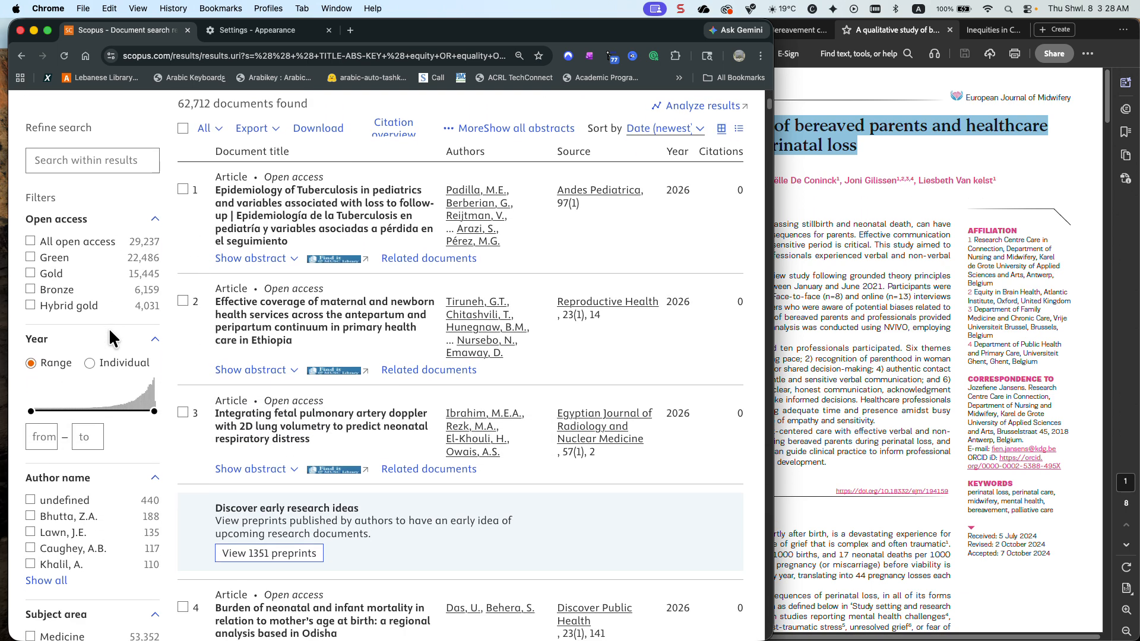
scroll(110, 338, "down", 10)
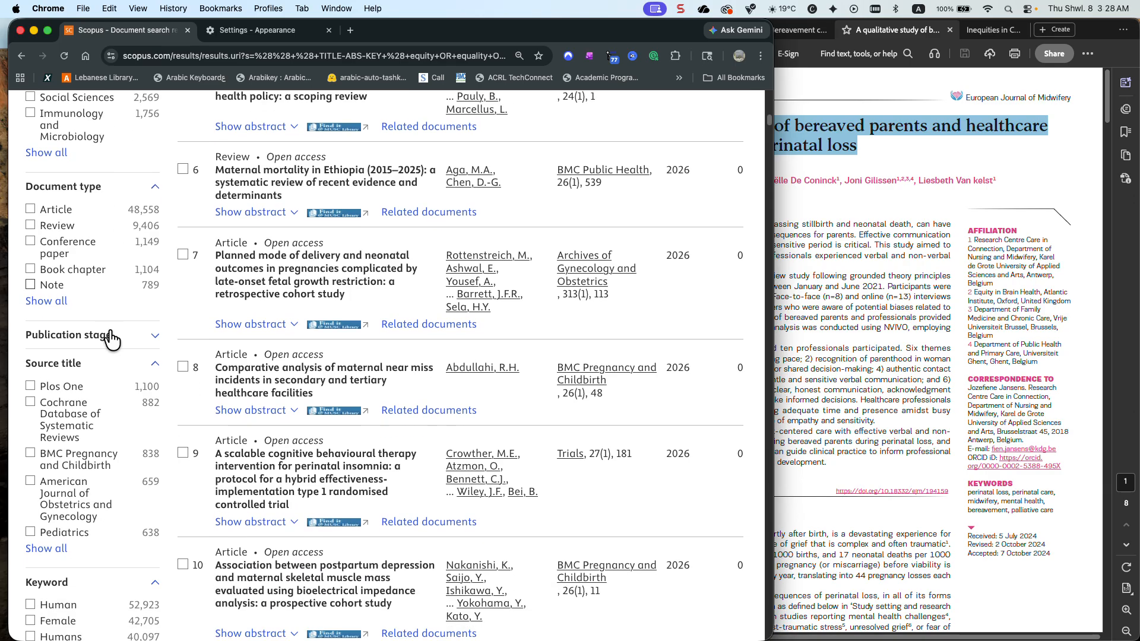
left_click(67, 340)
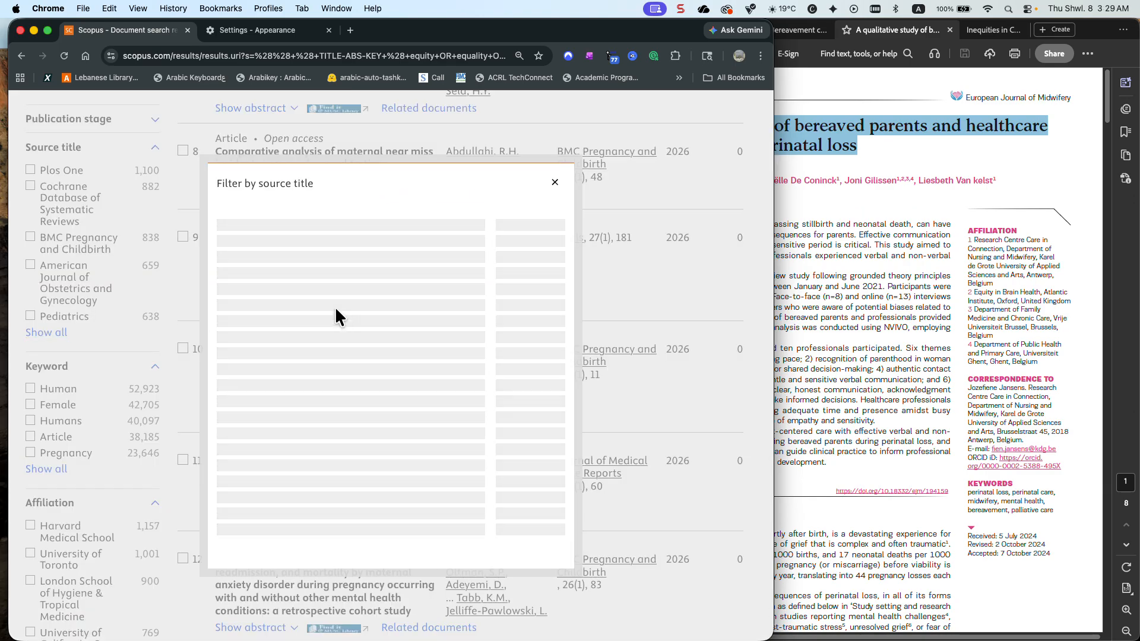
left_click(297, 178)
left_click(300, 161)
Look through the alphabetical journal list, close it without applying a filter, and return to the query above the results
scroll(306, 302, "down", 7)
scroll(308, 304, "down", 6)
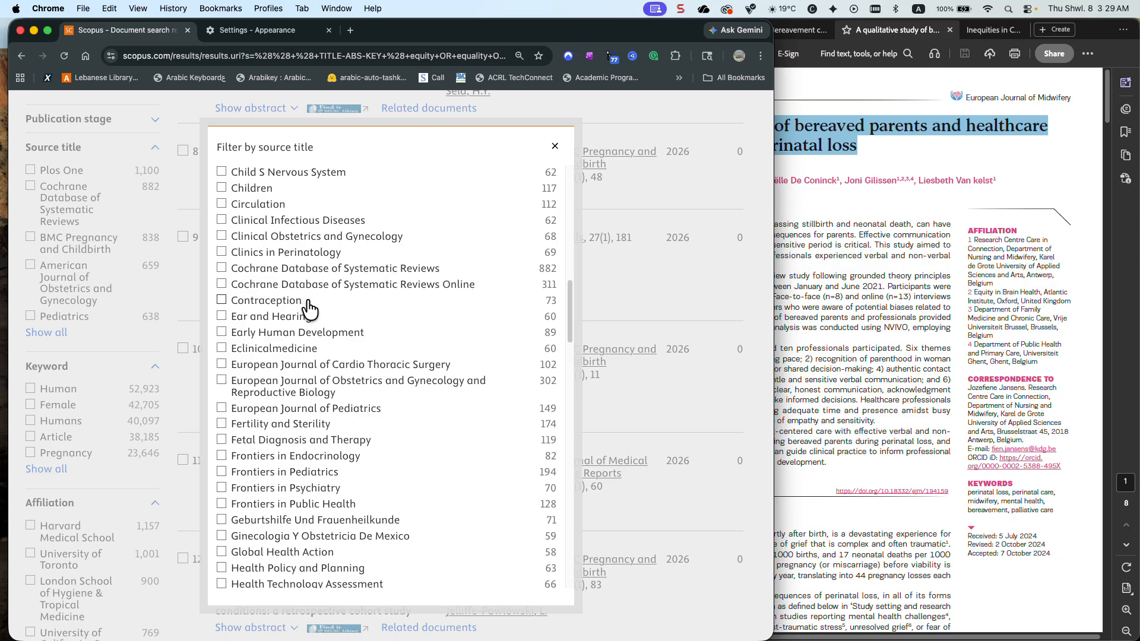
scroll(308, 305, "down", 5)
scroll(309, 307, "down", 5)
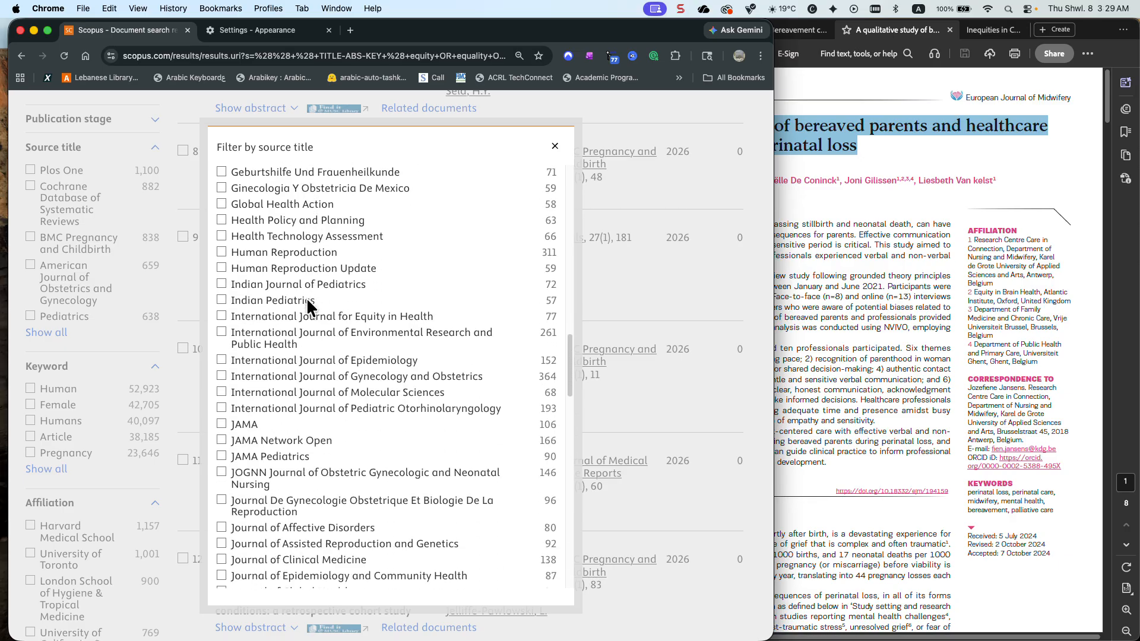
scroll(309, 308, "down", 5)
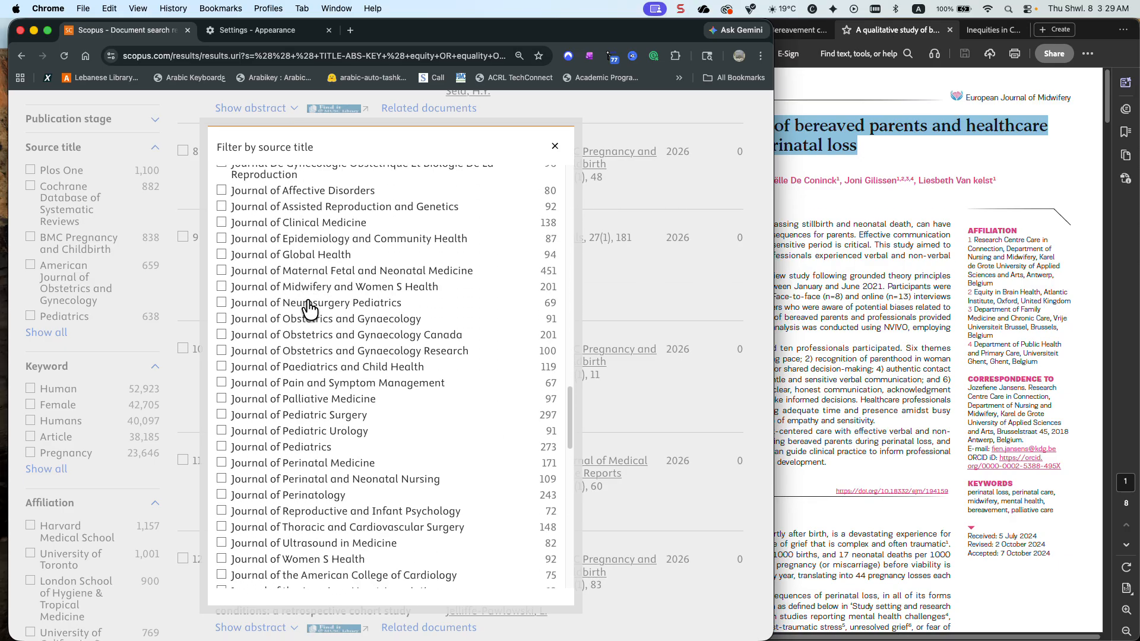
scroll(309, 307, "down", 5)
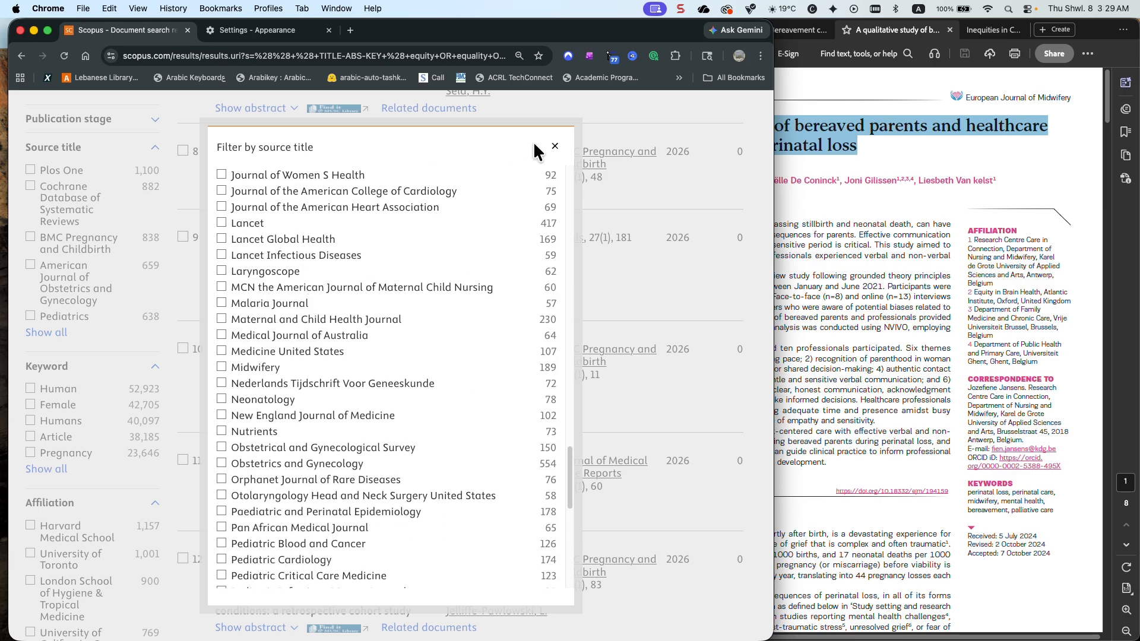
left_click(554, 146)
scroll(515, 218, "up", 15)
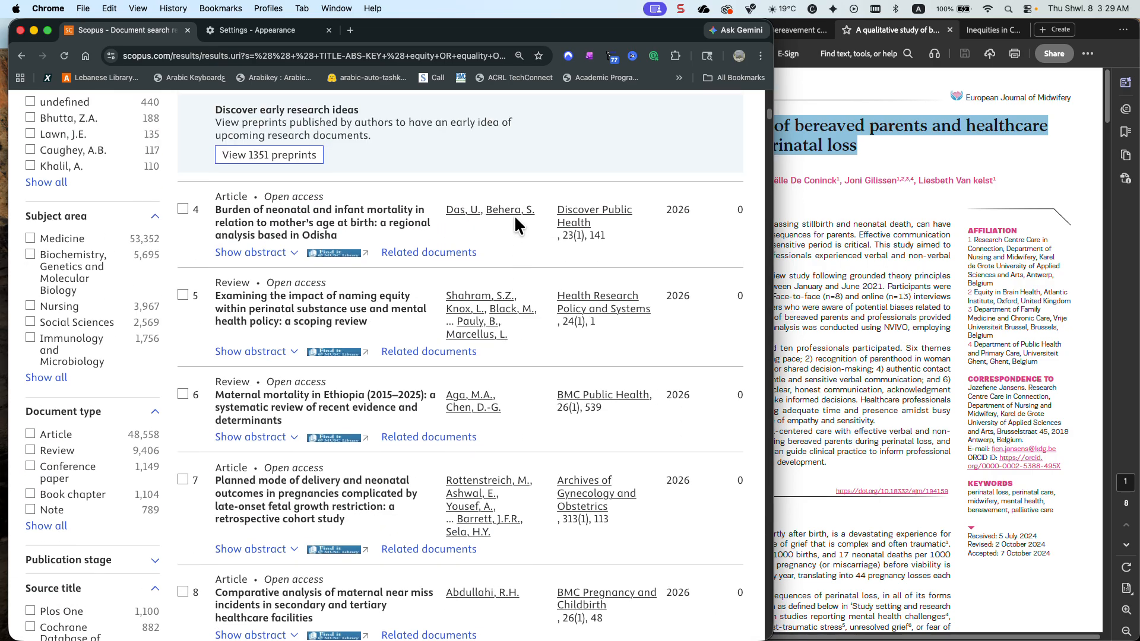
scroll(515, 218, "up", 5)
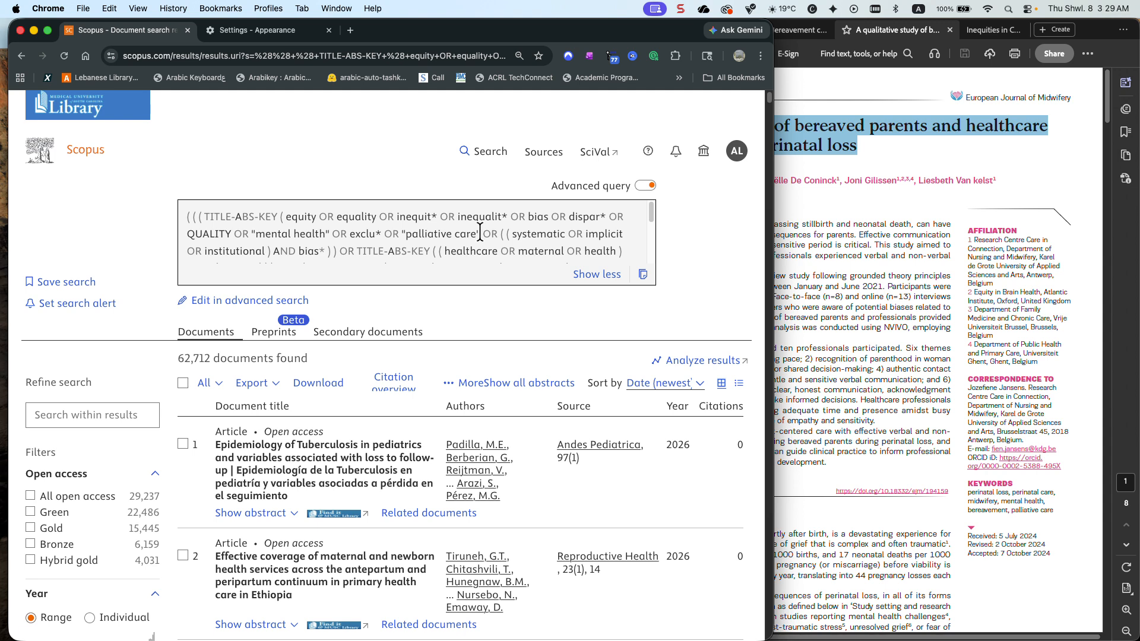
Open the query for advanced editing and cut "palliative care" with its OR operator from the equity terms
left_click_drag(482, 230, 389, 231)
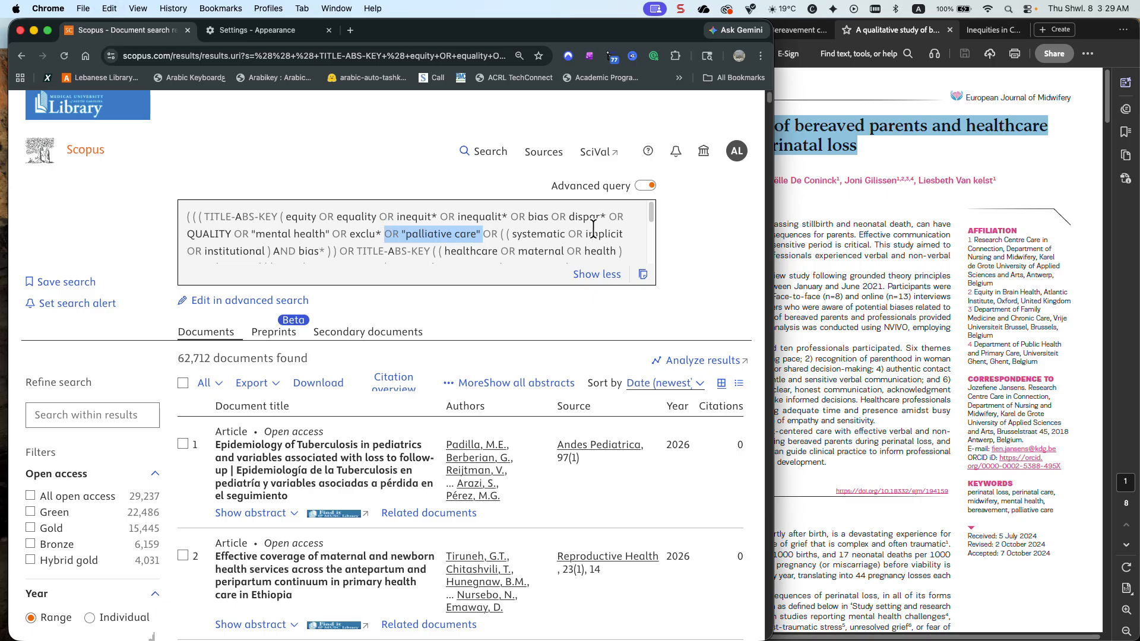
left_click(295, 300)
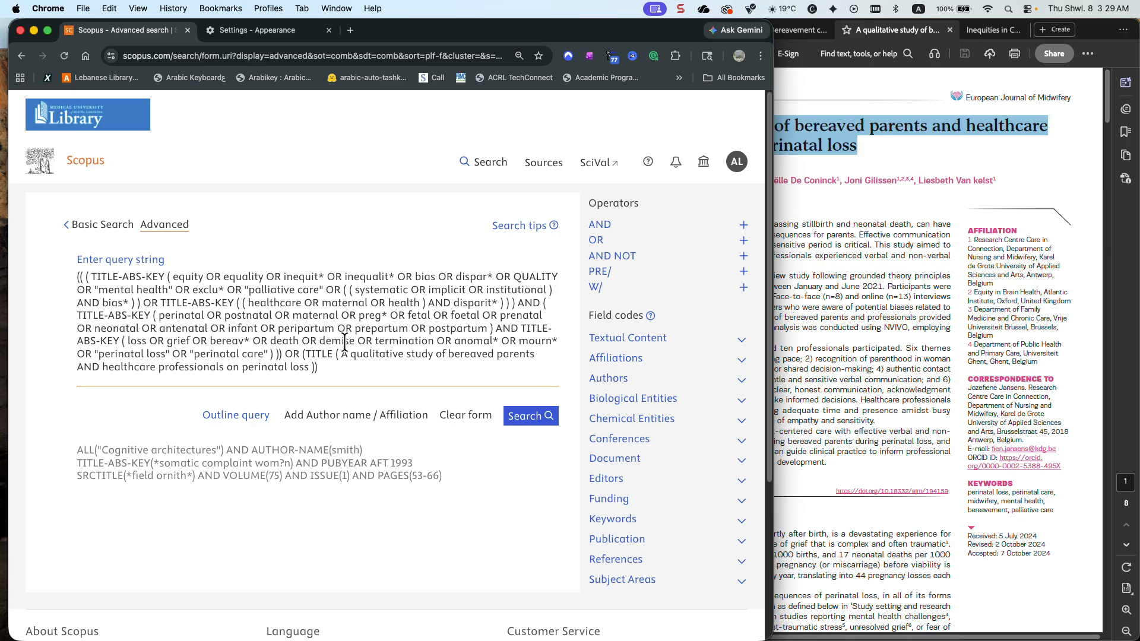
left_click_drag(341, 291, 231, 291)
key("super+c")
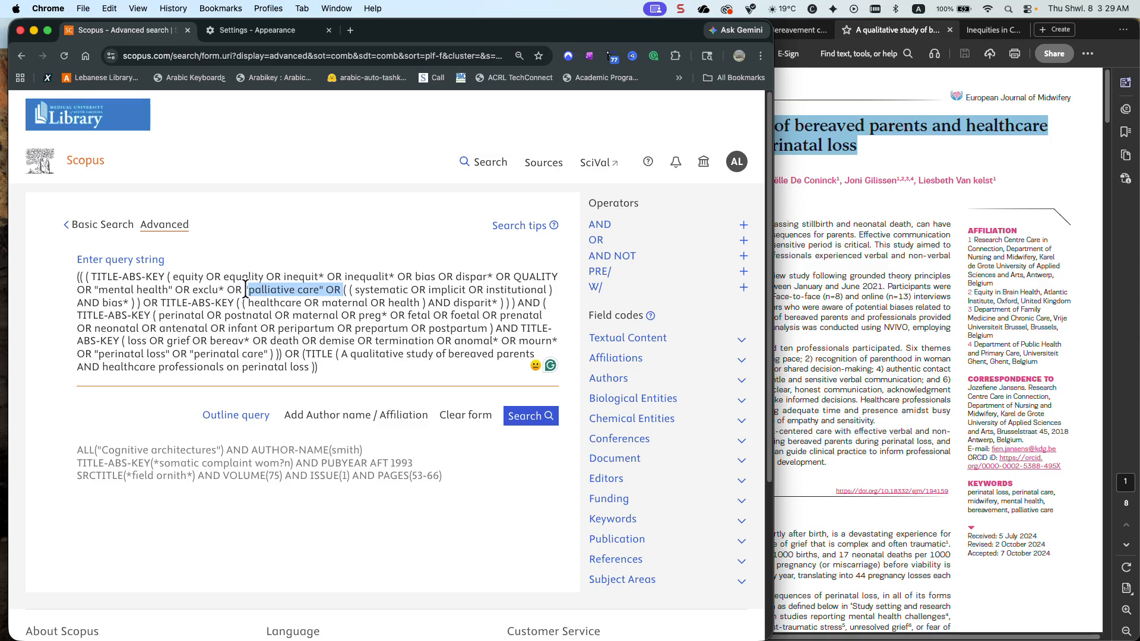
key("BackSpace")
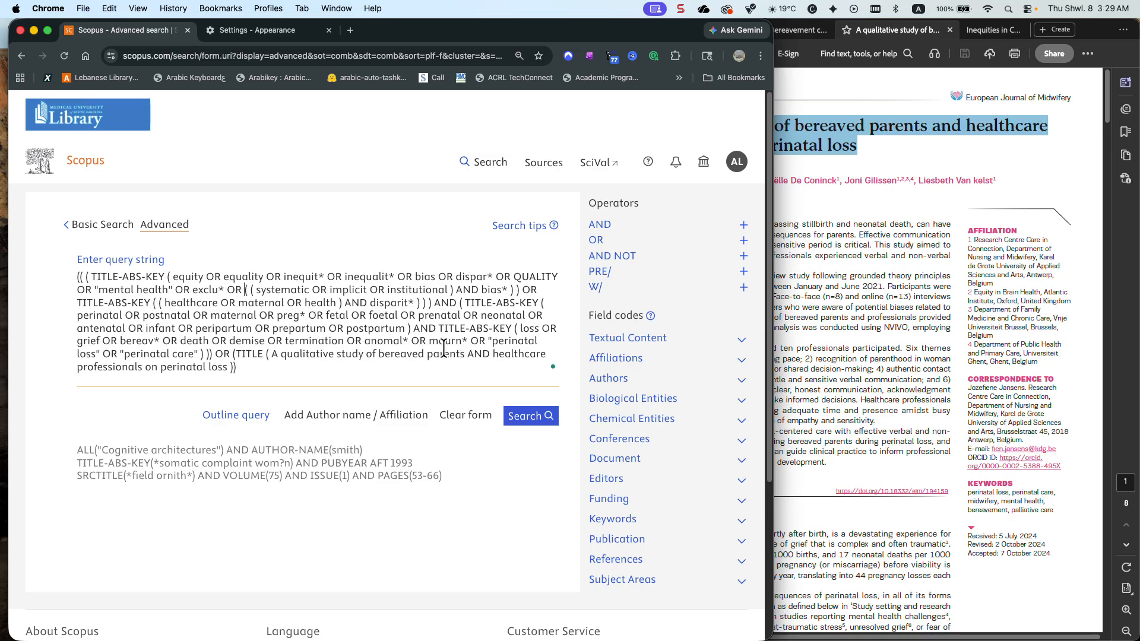
Remove the AND from the article title in the TITLE clause and enclose the whole title in quotation marks
left_click_drag(491, 353, 475, 353)
key("BackSpace")
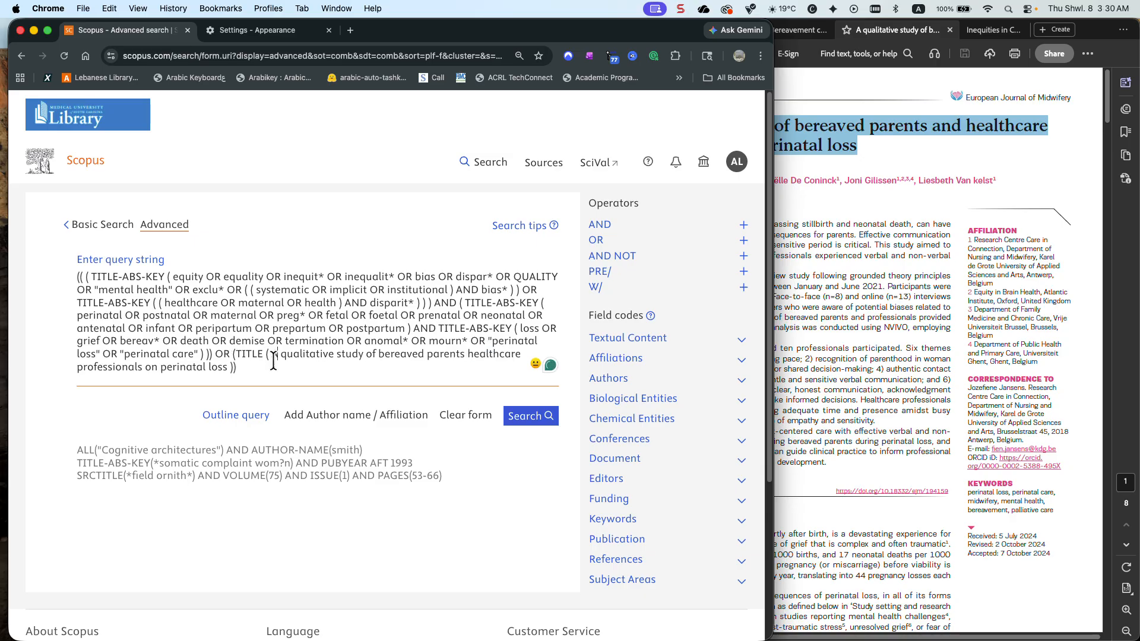
left_click(305, 383)
type("\"")
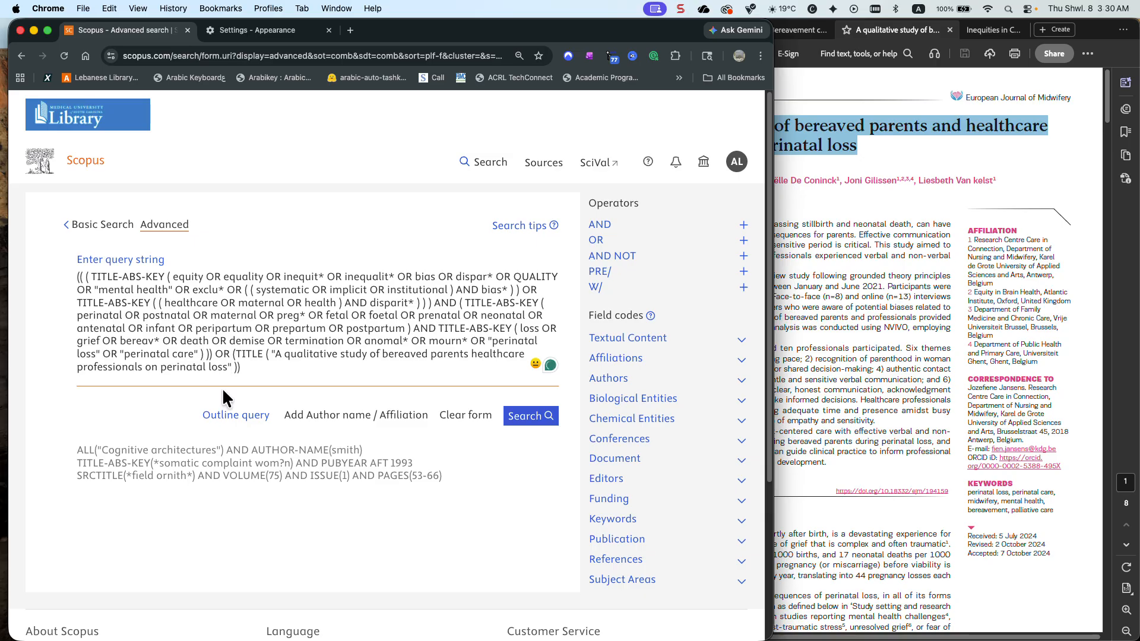
Add OR "palliative care" after "perinatal care" in the loss terms, with a single OR between them, and run the search
type("OR")
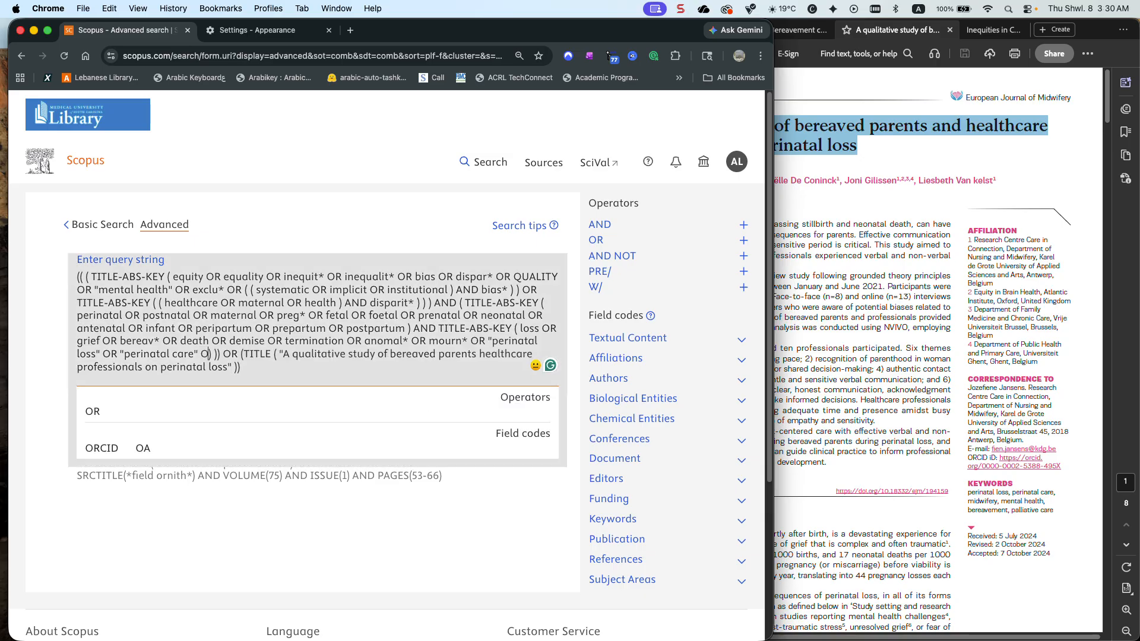
key("super+v")
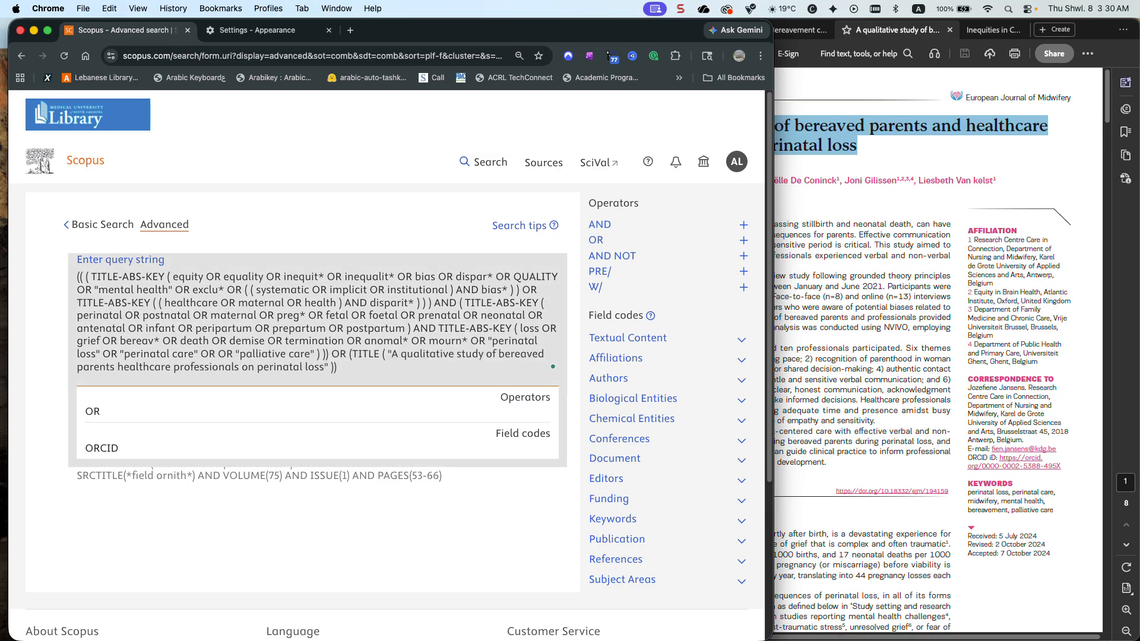
left_click_drag(218, 354, 202, 356)
key("BackSpace")
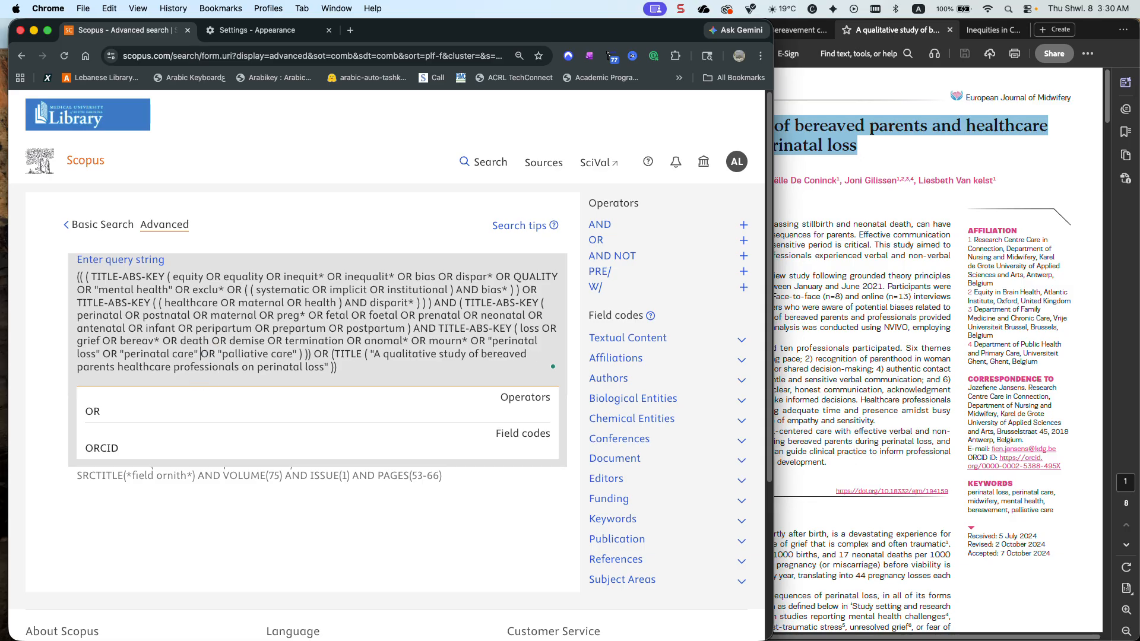
left_click(527, 489)
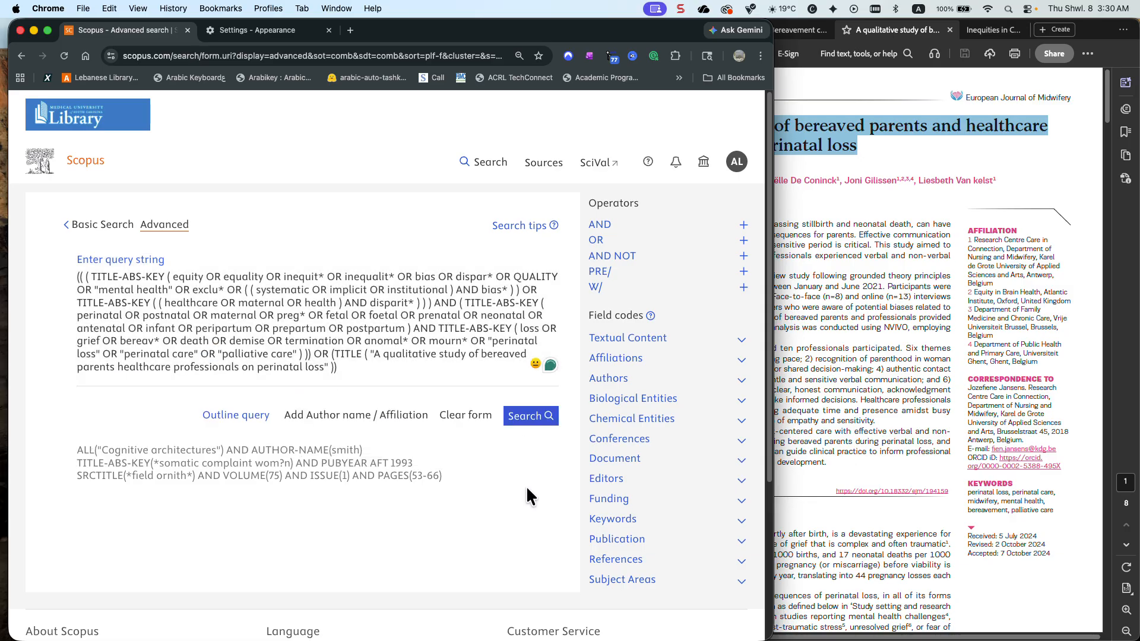
left_click(528, 419)
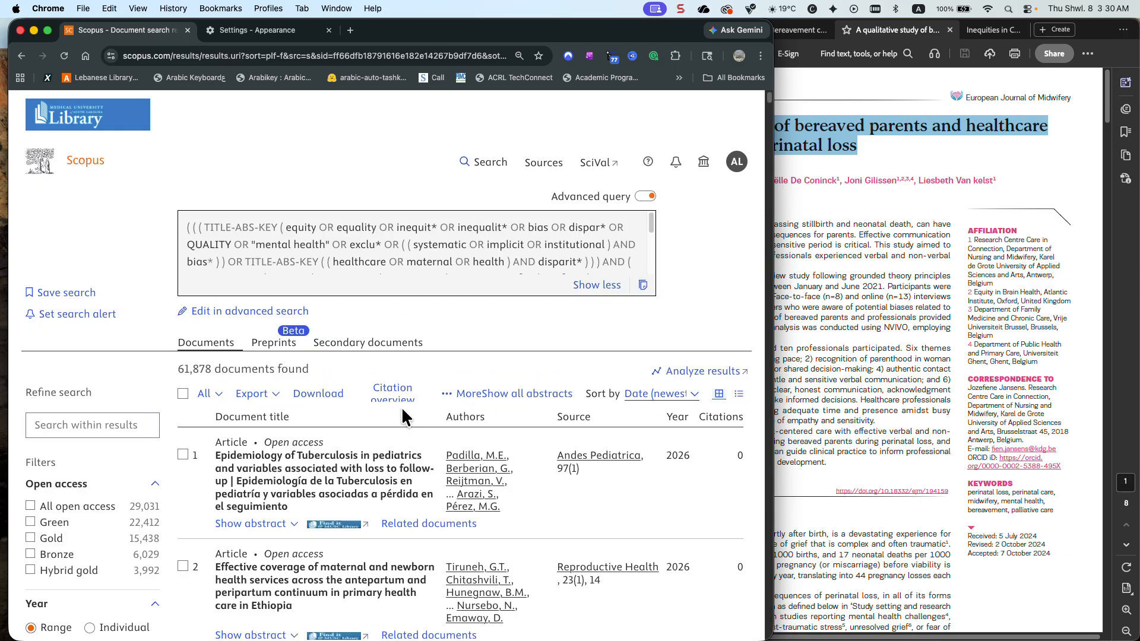
Open the complete source title filter list for the revised search and sort it alphabetically
scroll(94, 449, "down", 5)
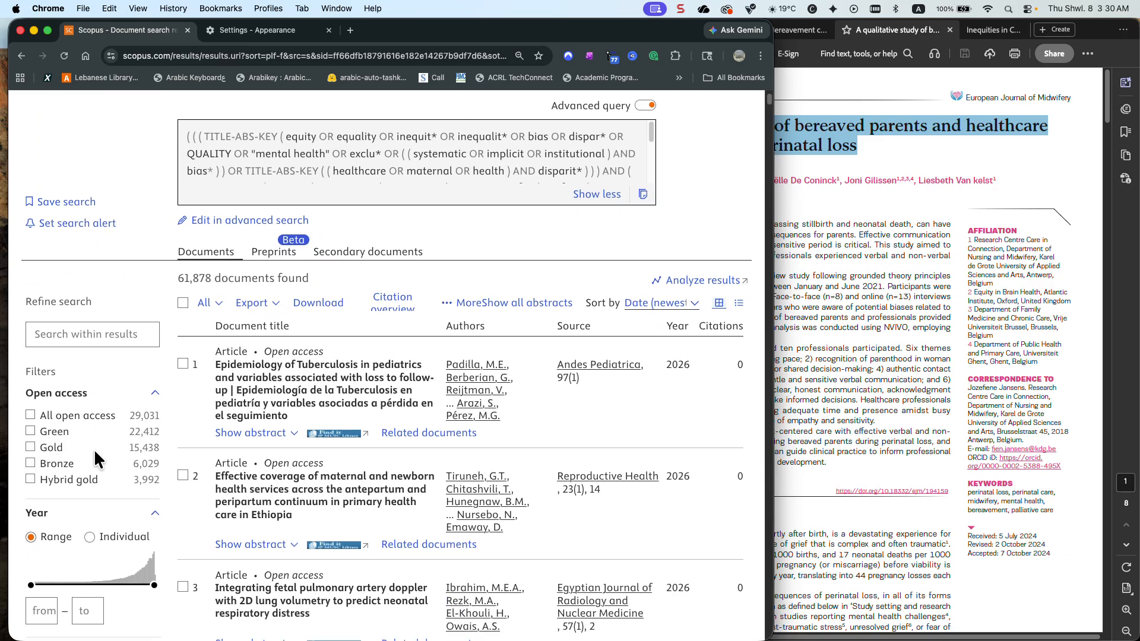
scroll(94, 449, "down", 9)
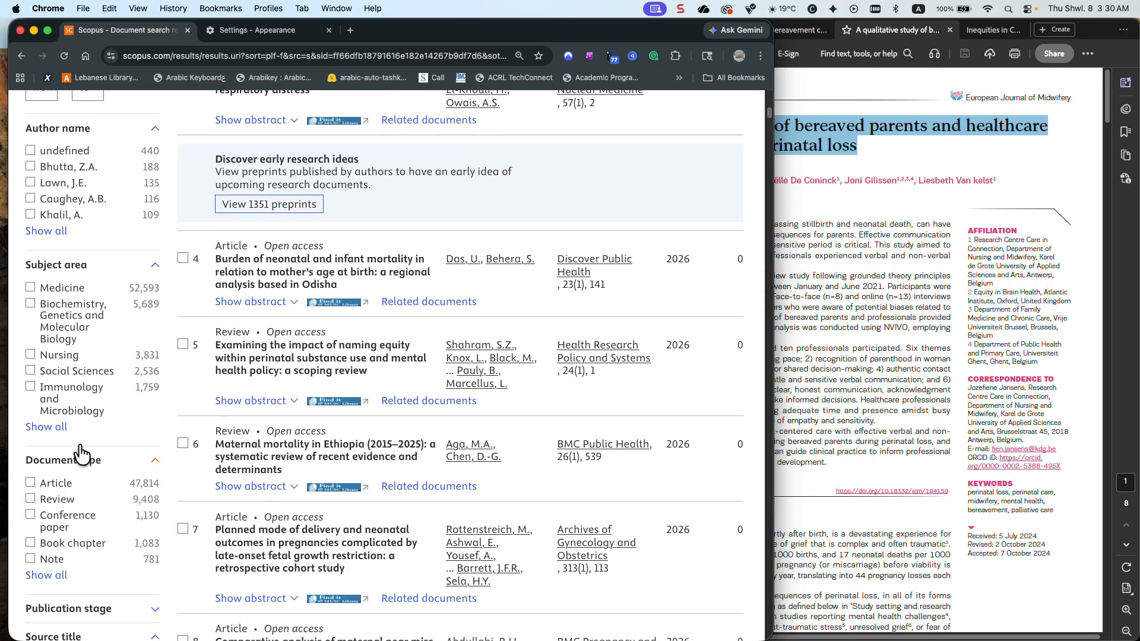
scroll(66, 440, "down", 7)
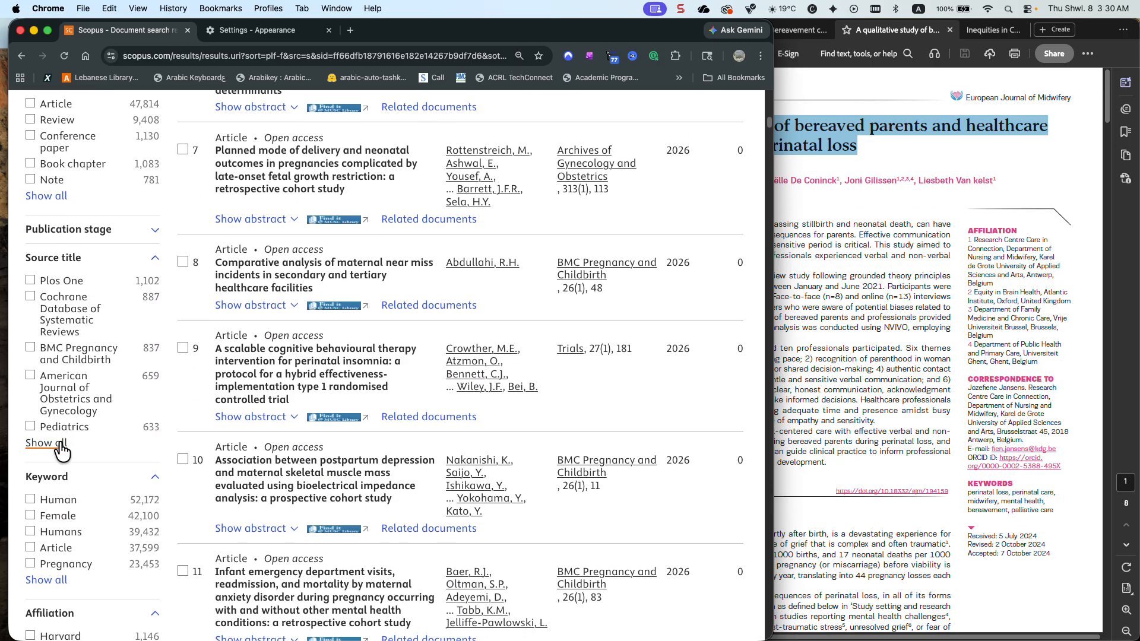
left_click(46, 443)
left_click(318, 178)
left_click(320, 161)
Check the revised search's journals beginning with A through H, then close the source title list unfiltered and return to the query
scroll(307, 244, "down", 8)
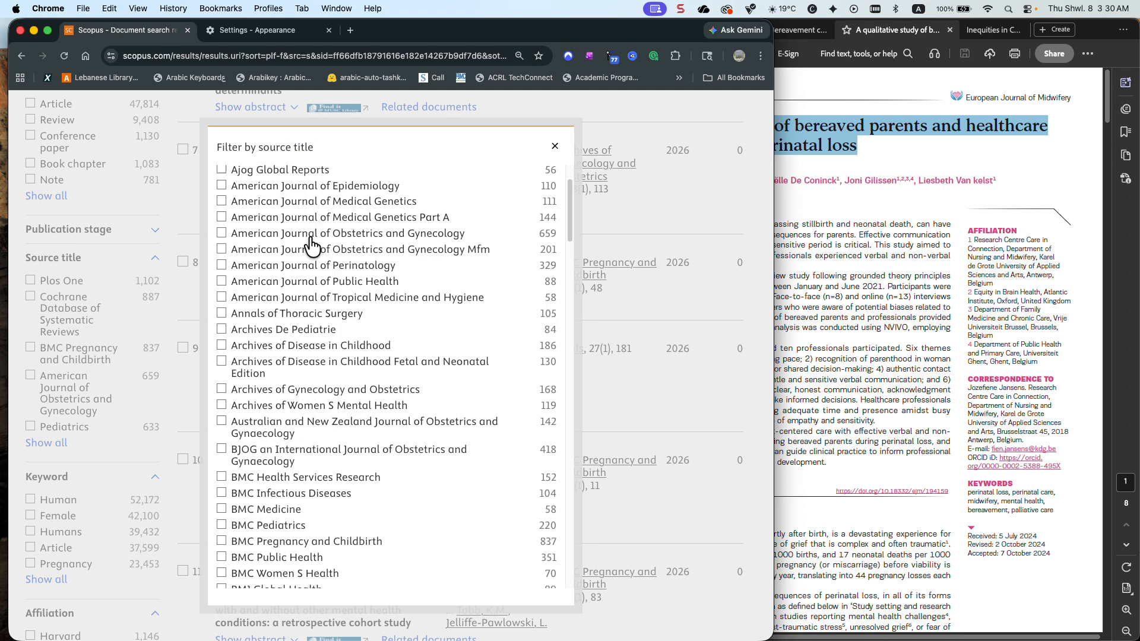
scroll(311, 246, "down", 1)
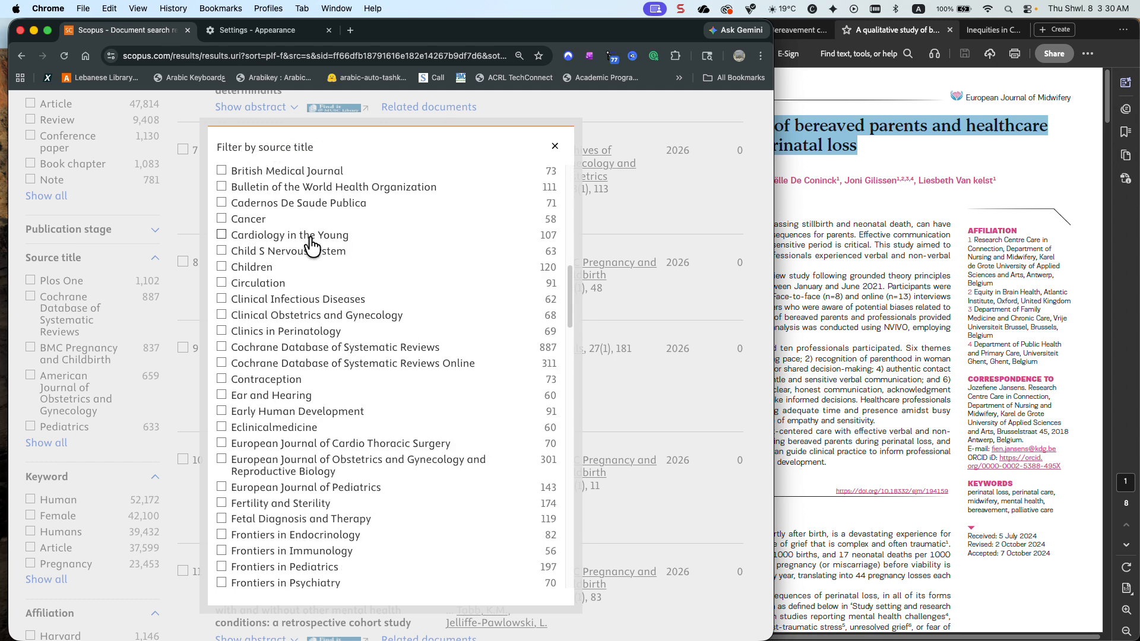
scroll(311, 245, "down", 3)
scroll(311, 246, "down", 1)
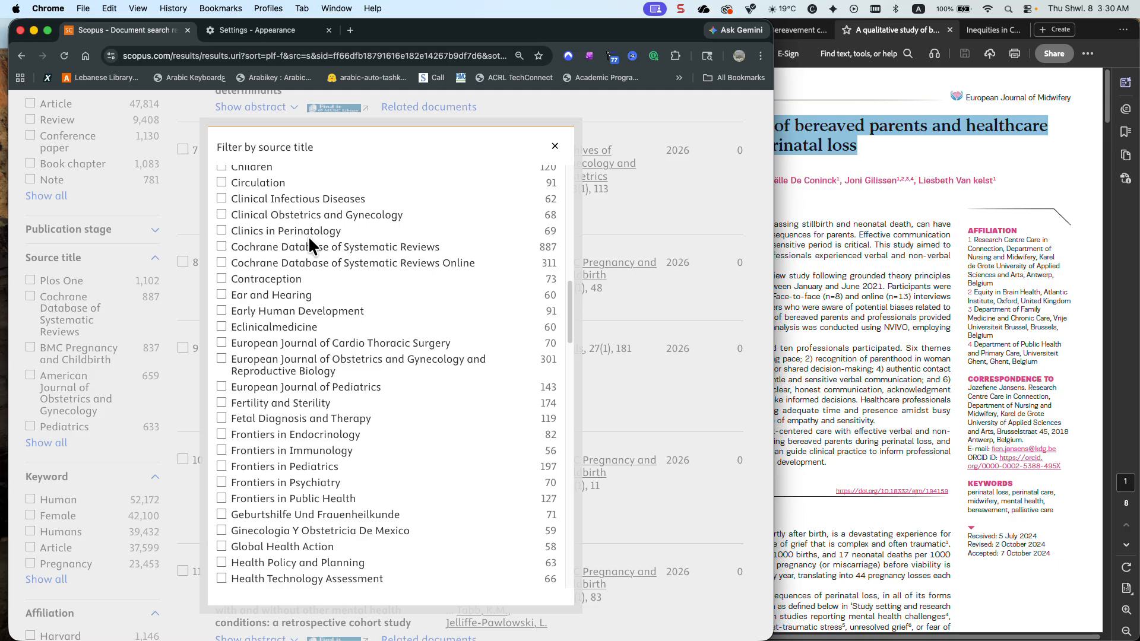
right_click(550, 146)
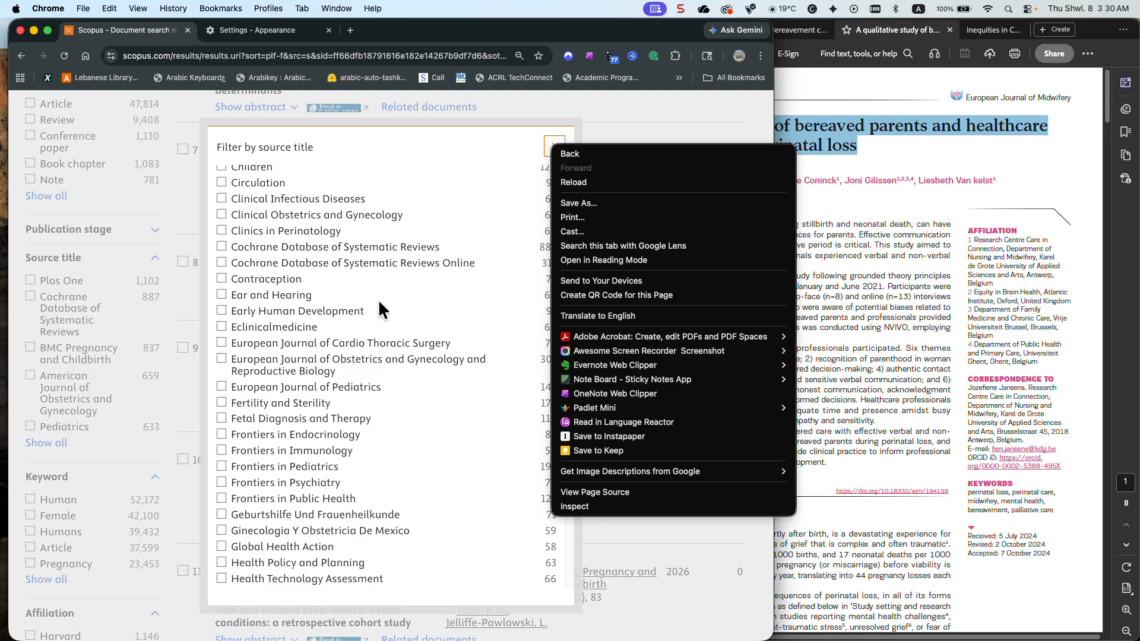
left_click(483, 238)
scroll(469, 243, "up", 12)
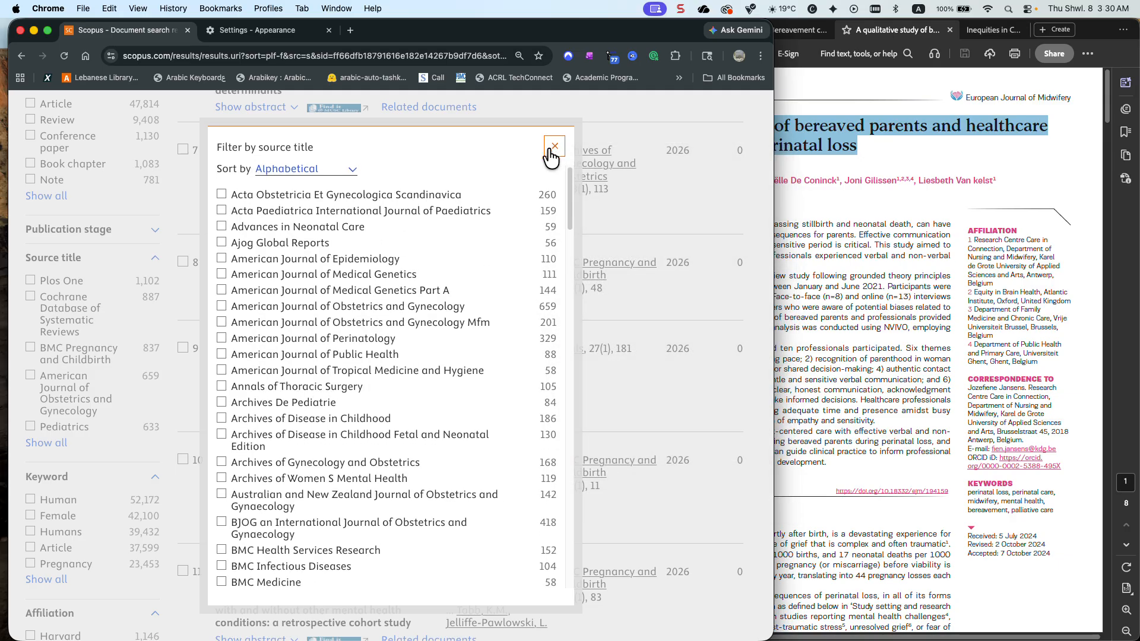
left_click(550, 149)
scroll(466, 223, "up", 10)
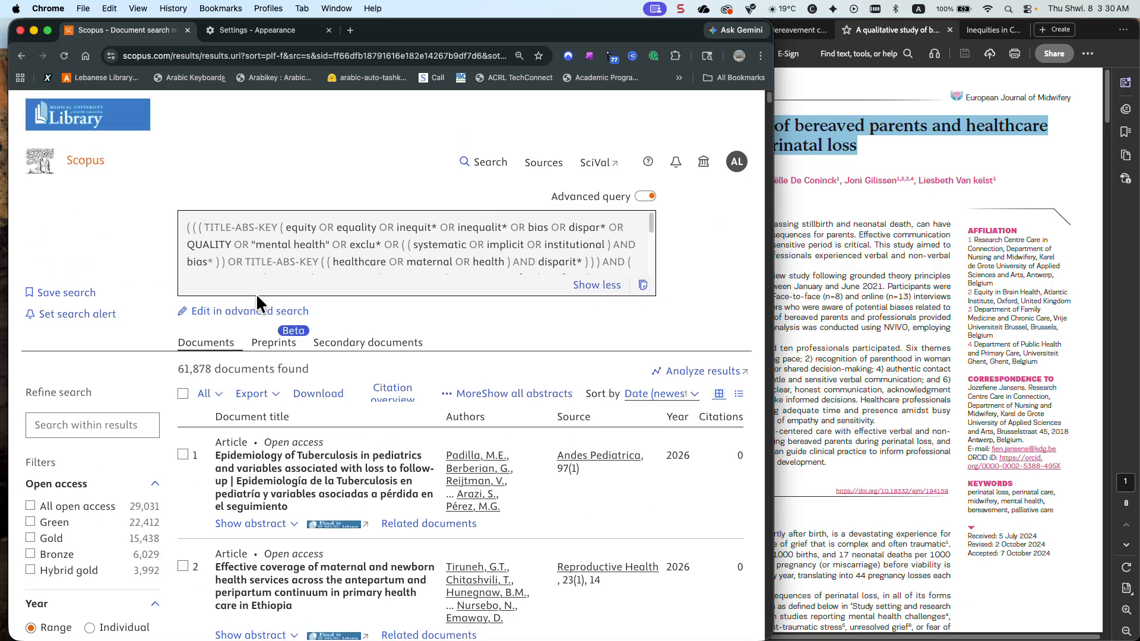
Reopen the revised query in advanced search and examine the field codes available under Document
left_click(270, 310)
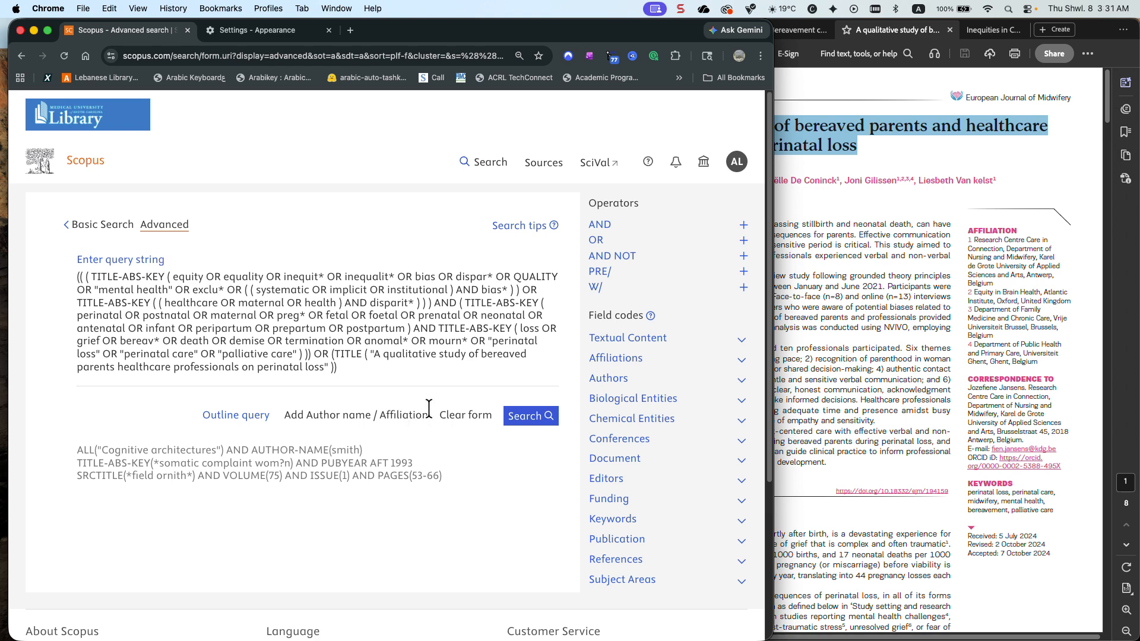
left_click(740, 464)
scroll(715, 446, "down", 3)
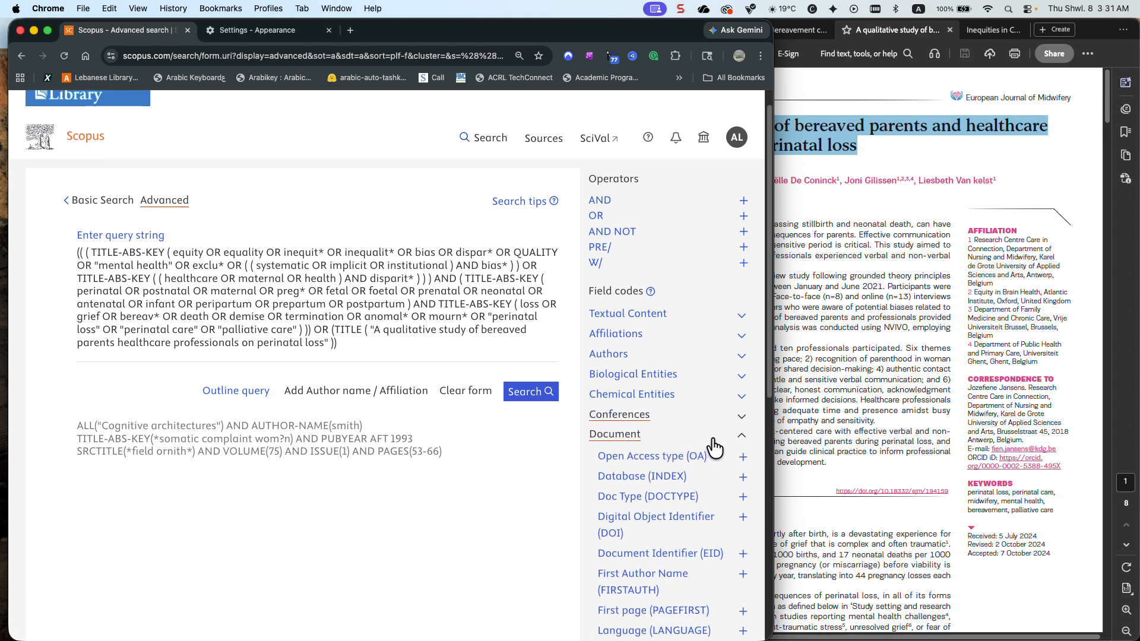
left_click(739, 385)
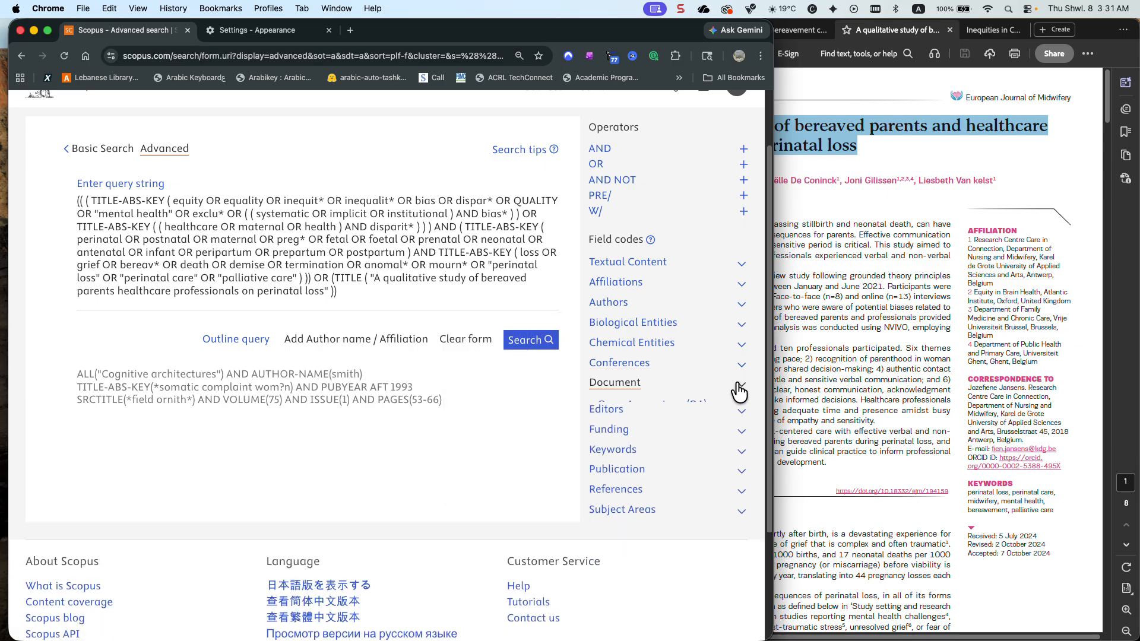
Show the Keywords field codes and delete the OR TITLE clause for "A qualitative study of bereaved parents" from the query's end
left_click(741, 445)
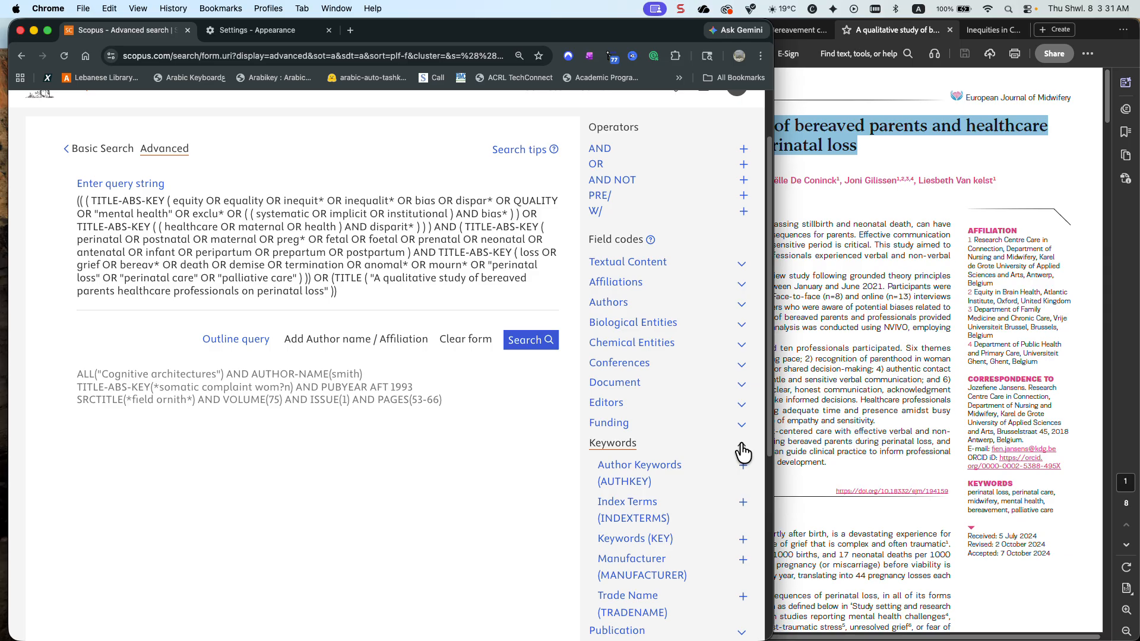
left_click(393, 290)
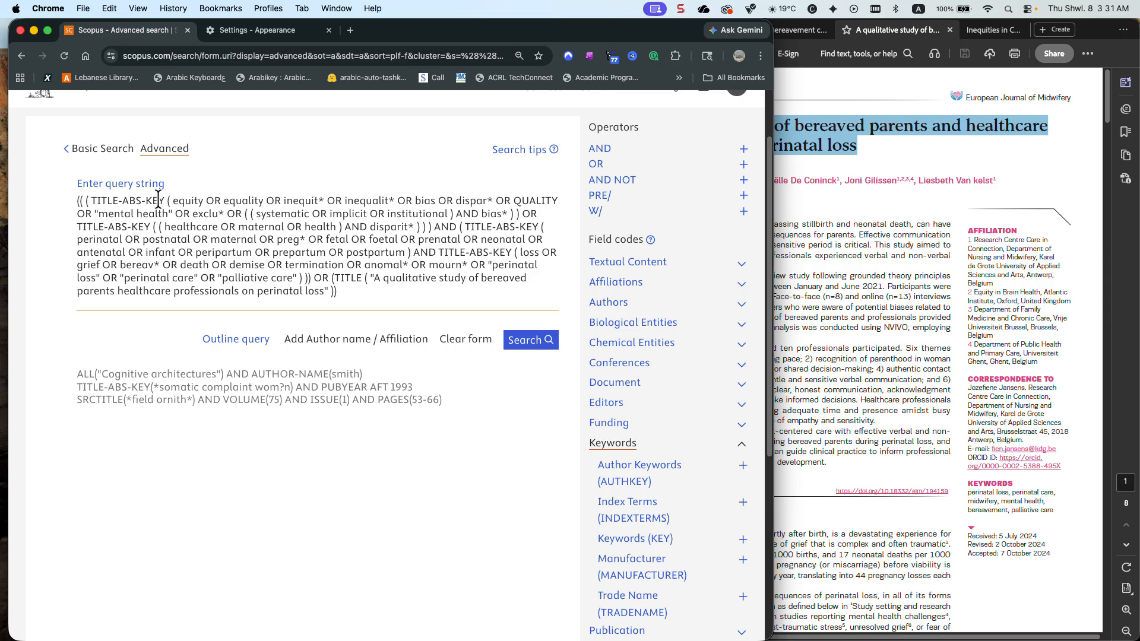
left_click_drag(337, 291, 314, 279)
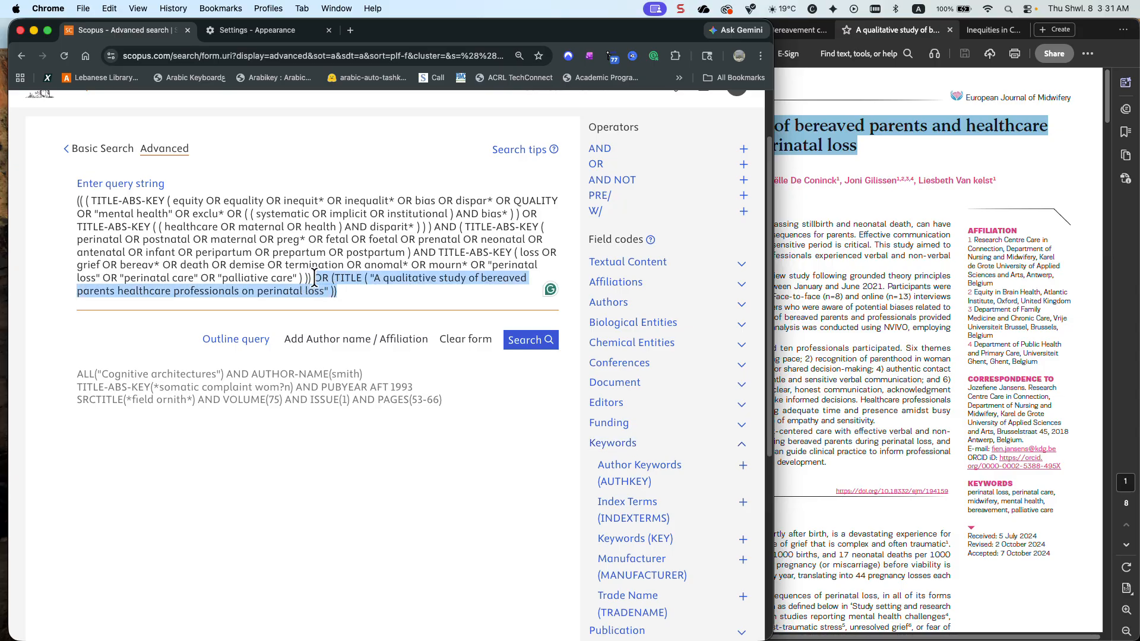
key("BackSpace")
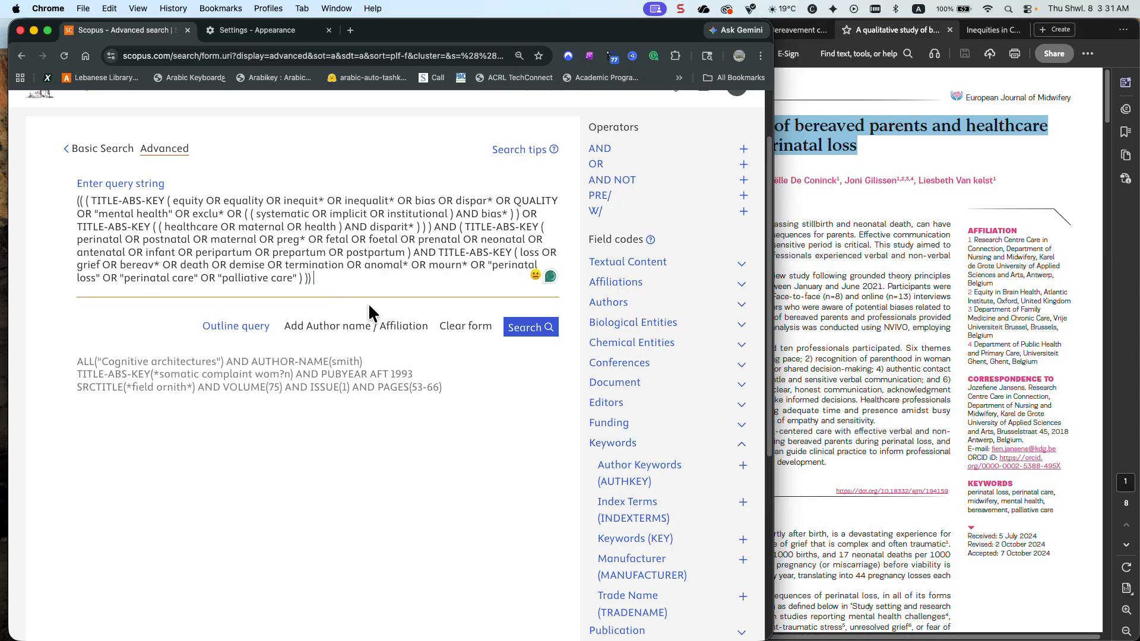
Change the field code before the equity terms to TITLE-ABS-KEY-AUTHKEY, without the automatically inserted empty parentheses
left_click(165, 201)
key("BackSpace")
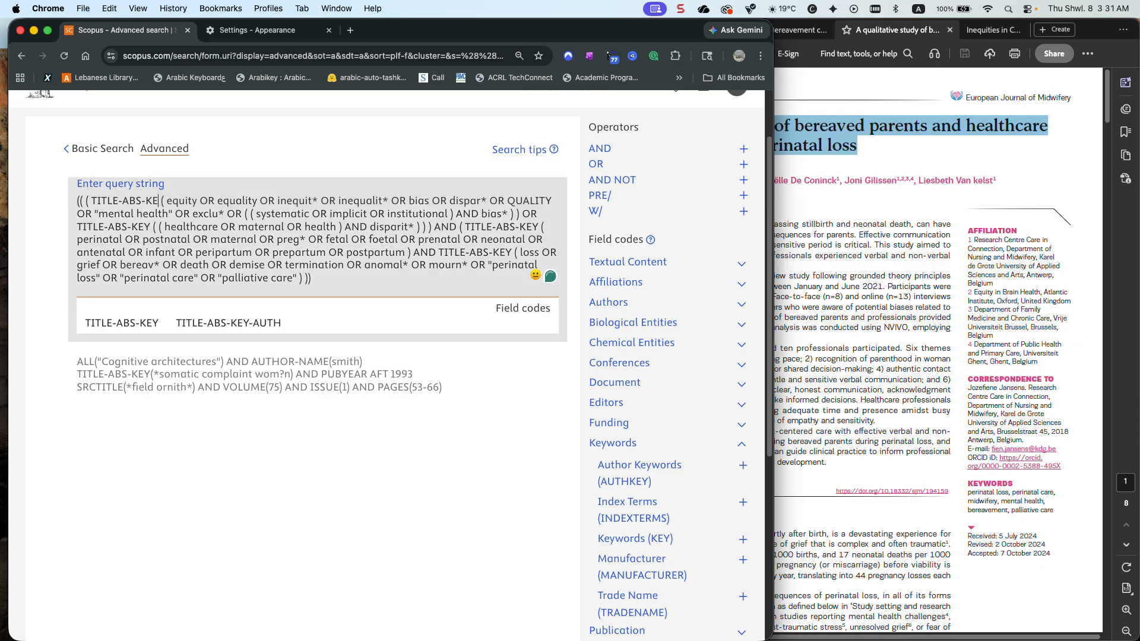
left_click(221, 328)
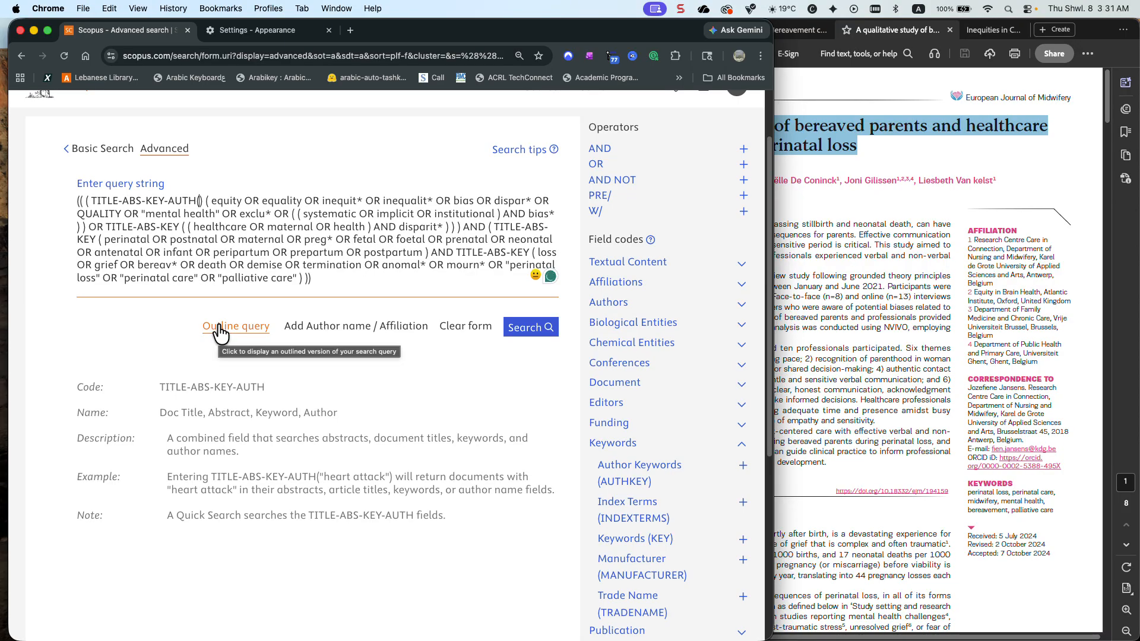
key("BackSpace")
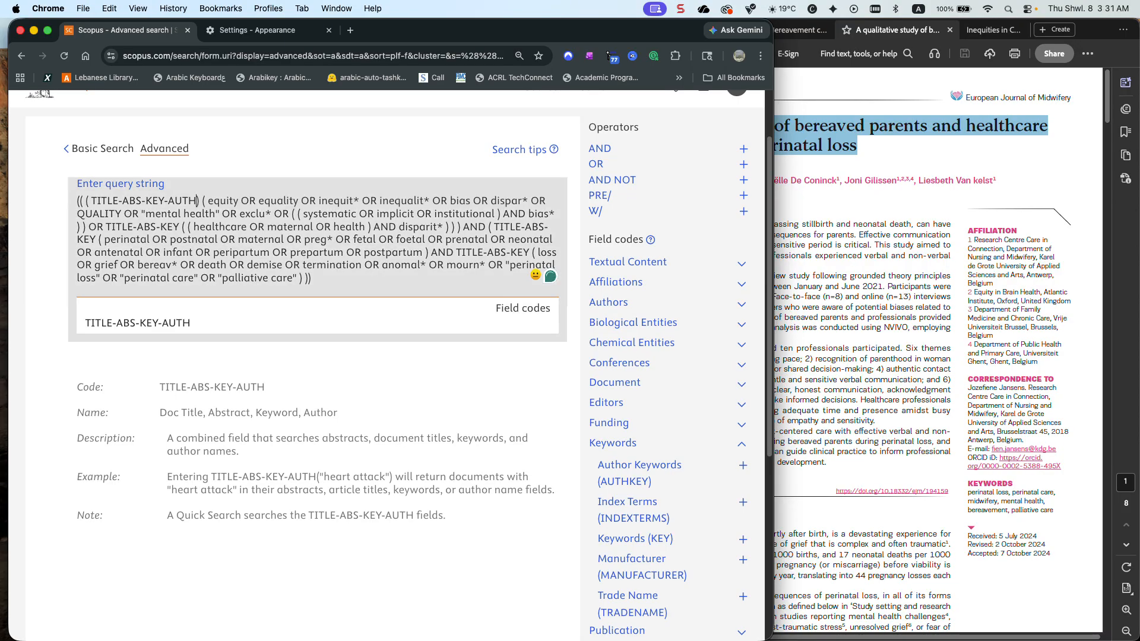
key("BackSpace")
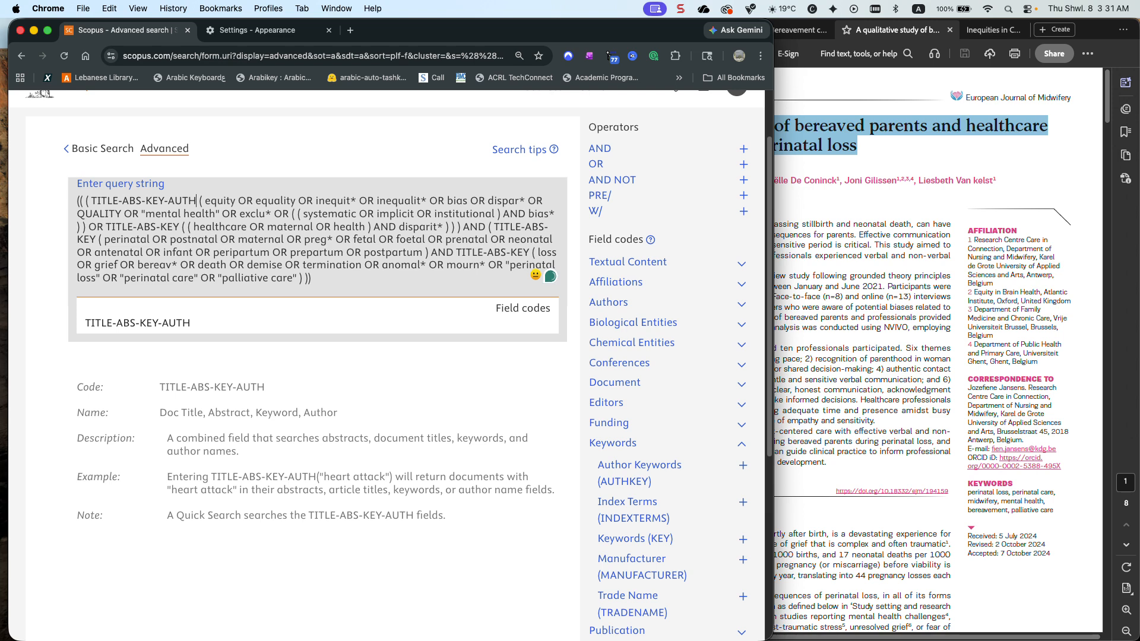
type("KEY")
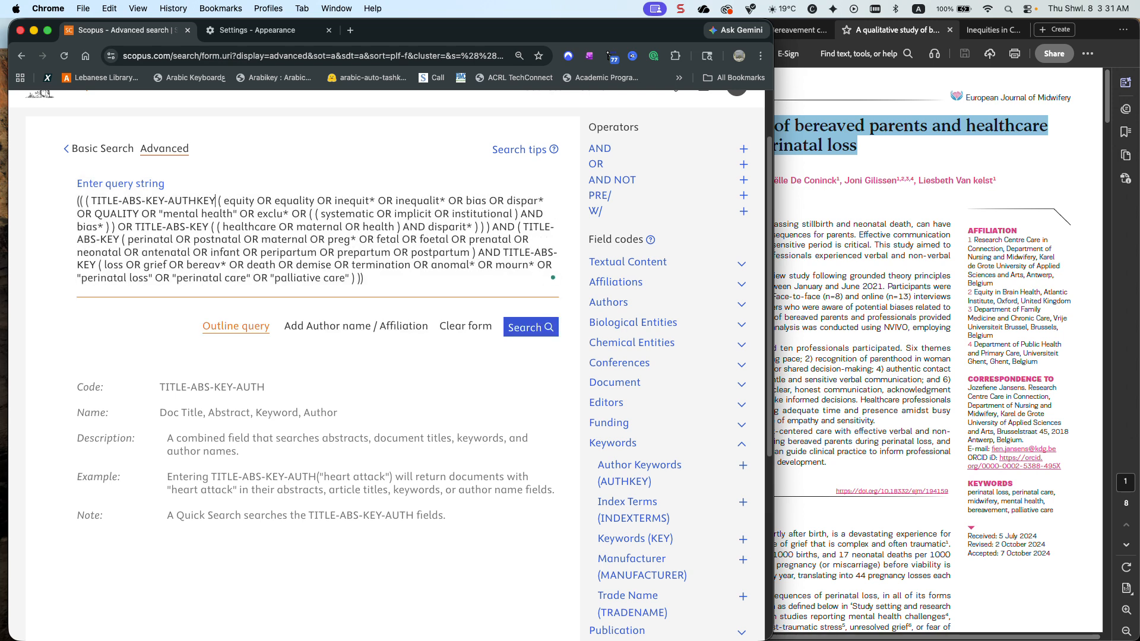
Change the field code before the perinatal terms to TITLE-ABS-KEY-AUTHKEY and run the search
scroll(190, 322, "down", 1)
scroll(237, 310, "down", 1)
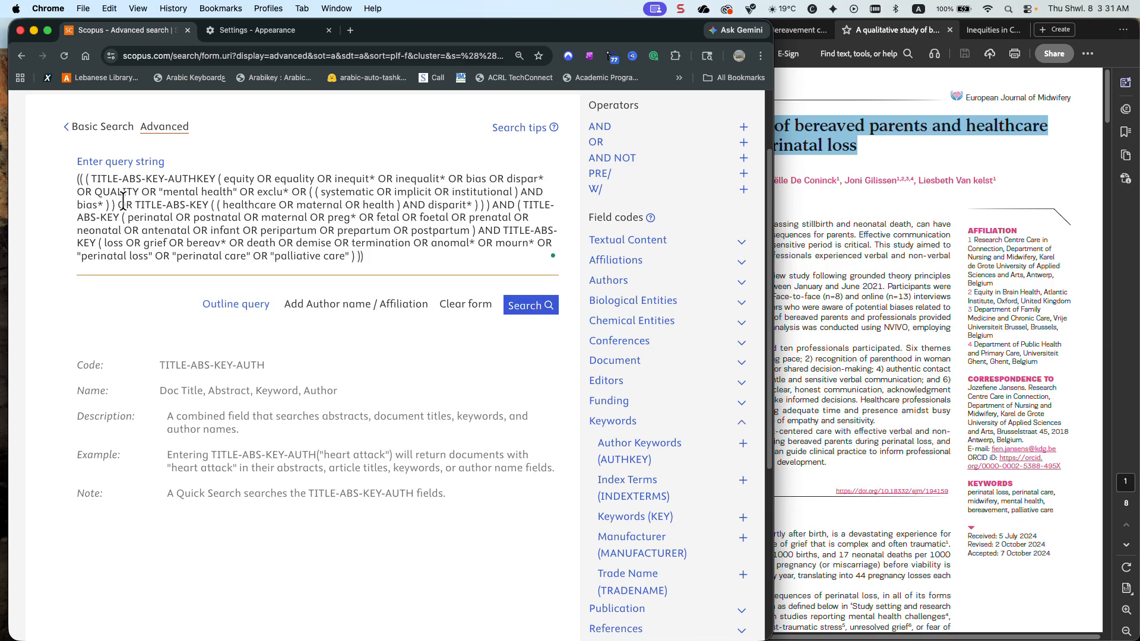
left_click_drag(217, 178, 169, 178)
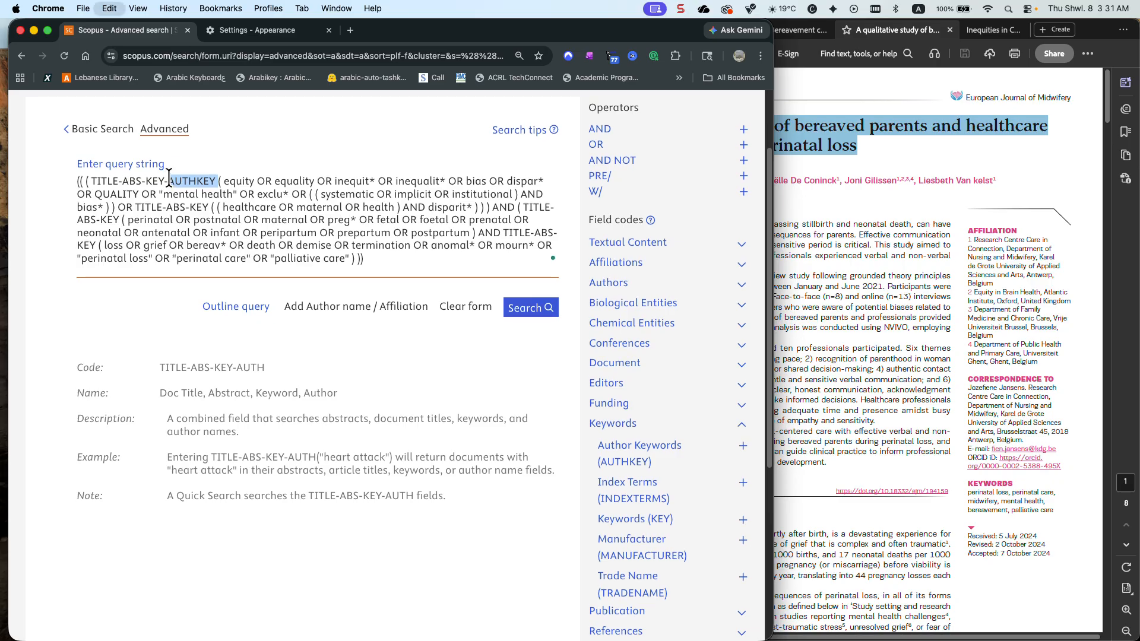
left_click(120, 218)
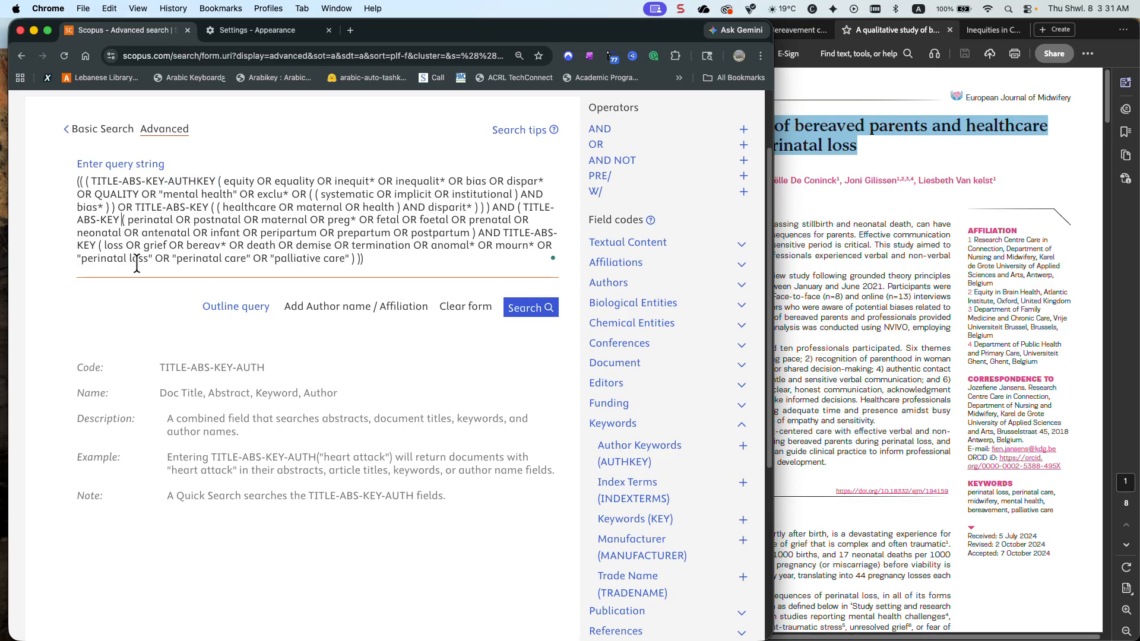
key("BackSpace")
type("-")
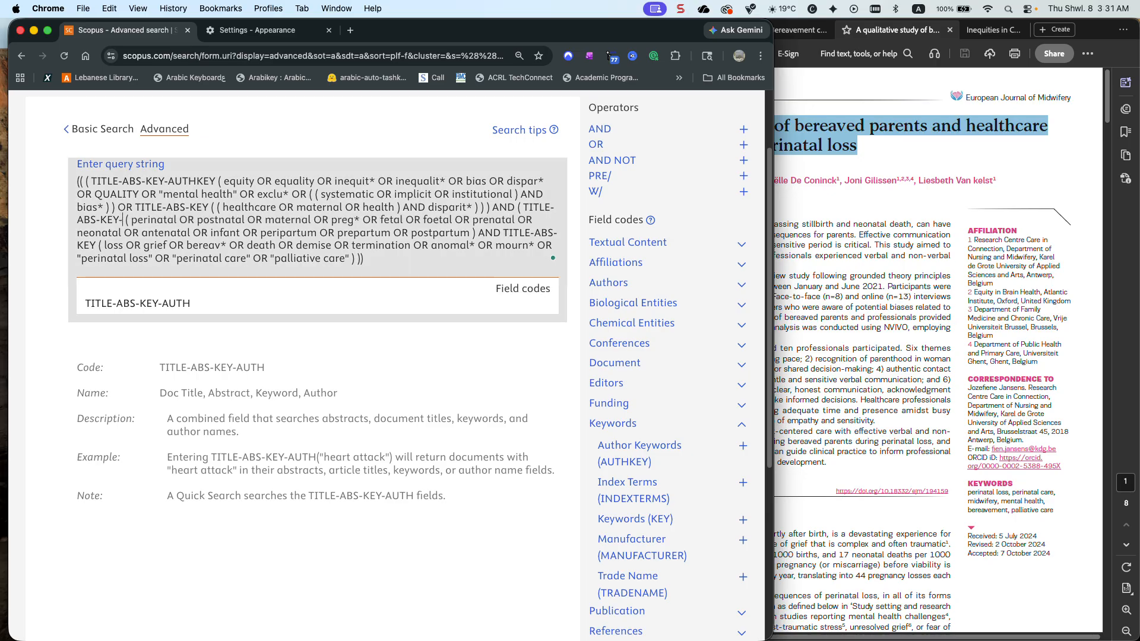
type("AUTHKEY")
left_click(534, 309)
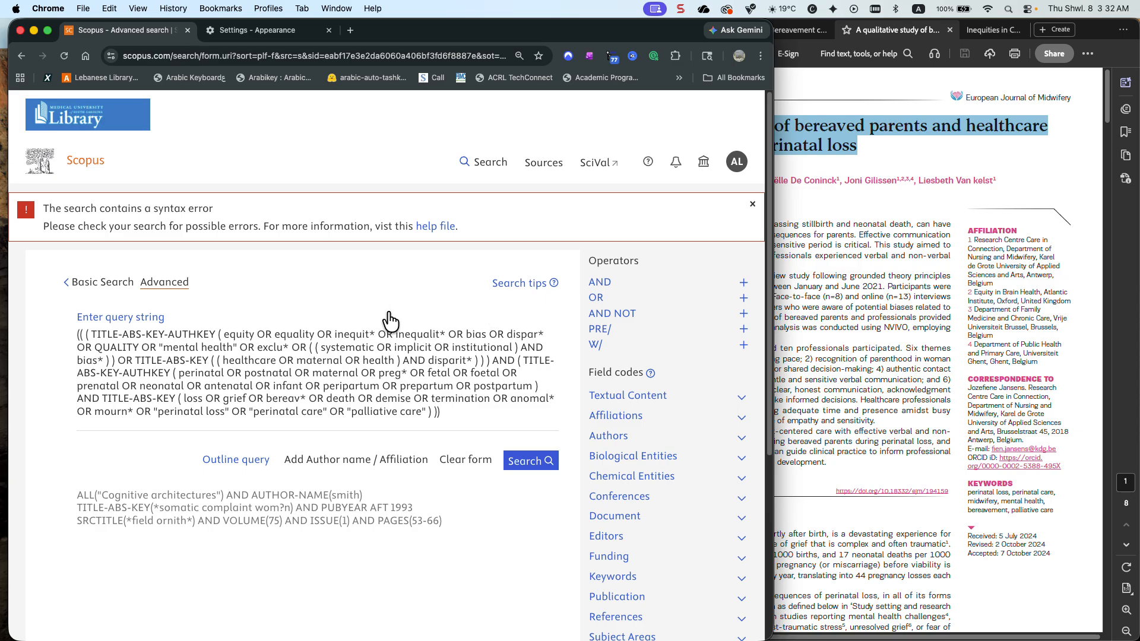
Remove the opening parentheses before the first TITLE-ABS-KEY-AUTHKEY, close up the final closing parentheses as ")))", and rerun the search
left_click(89, 334)
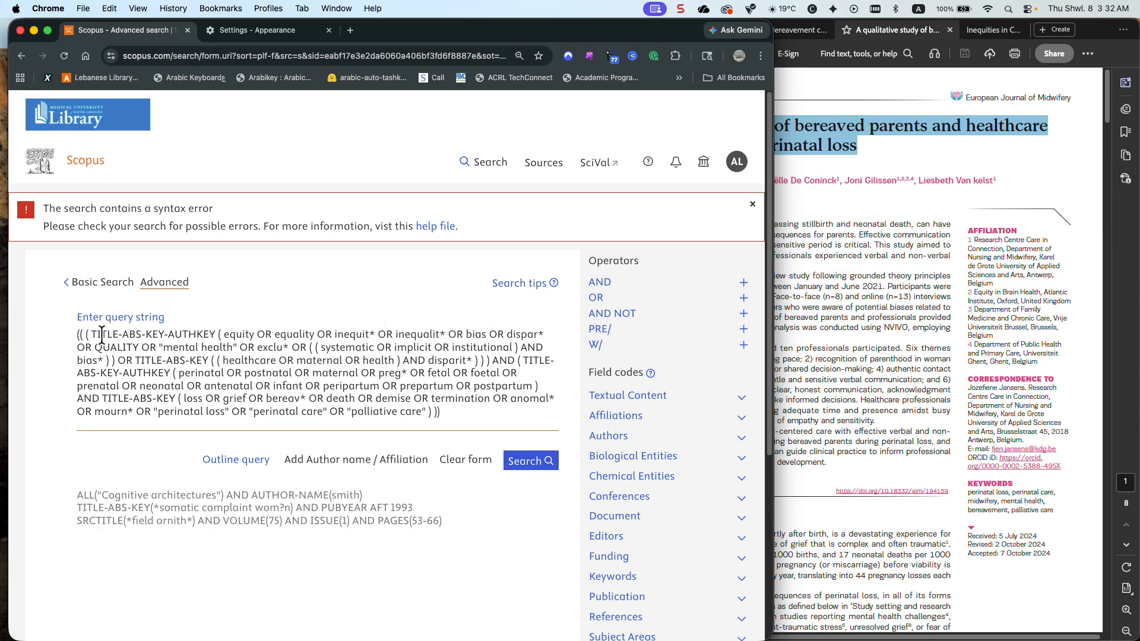
key("BackSpace")
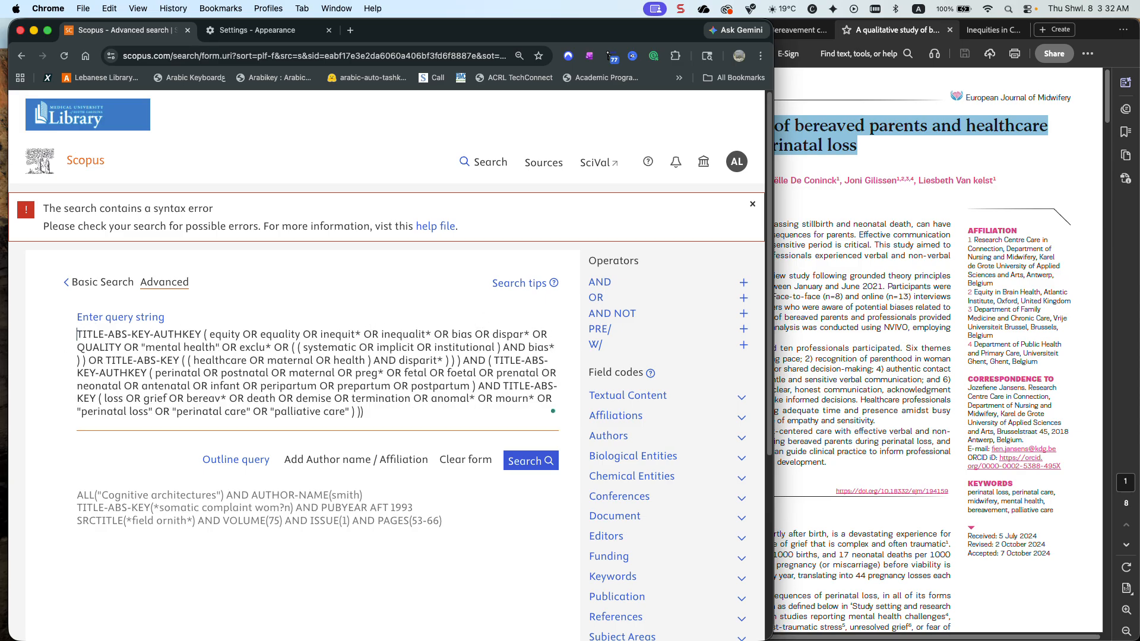
left_click(359, 410)
type(")")
left_click(528, 466)
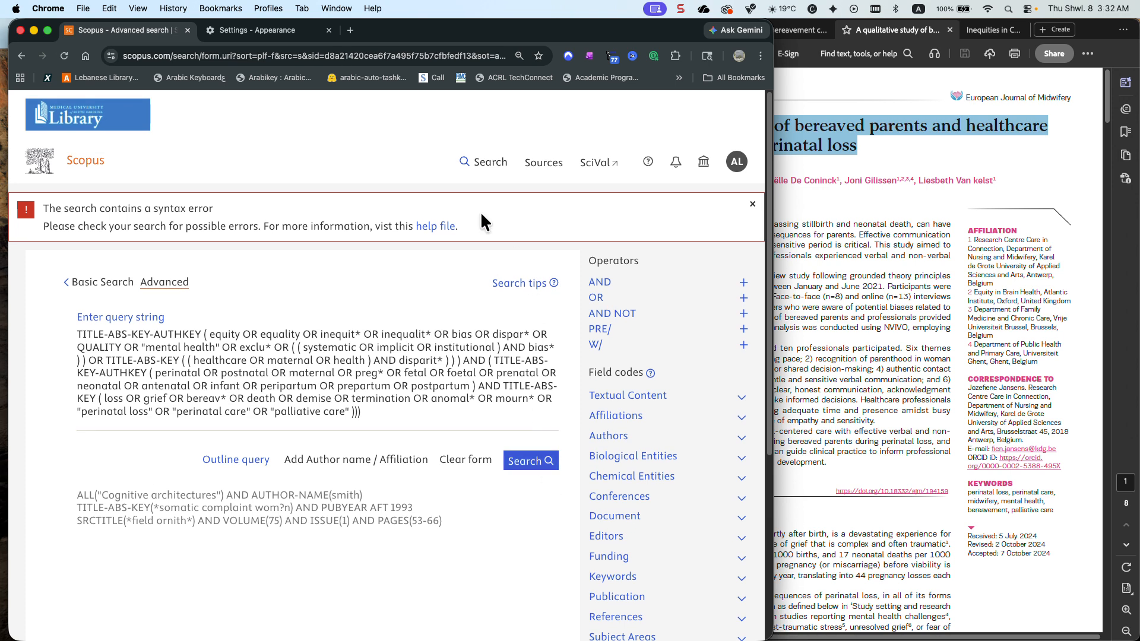
Return to the search history, open the results of search 34, and load its query in advanced search
left_click(486, 171)
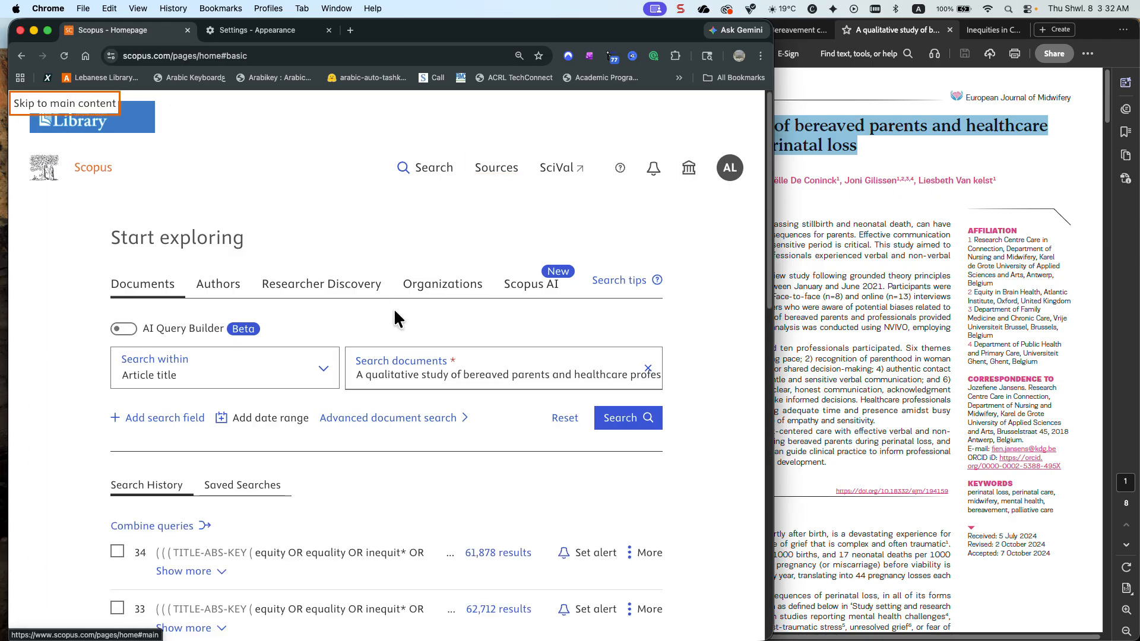
scroll(361, 376, "down", 5)
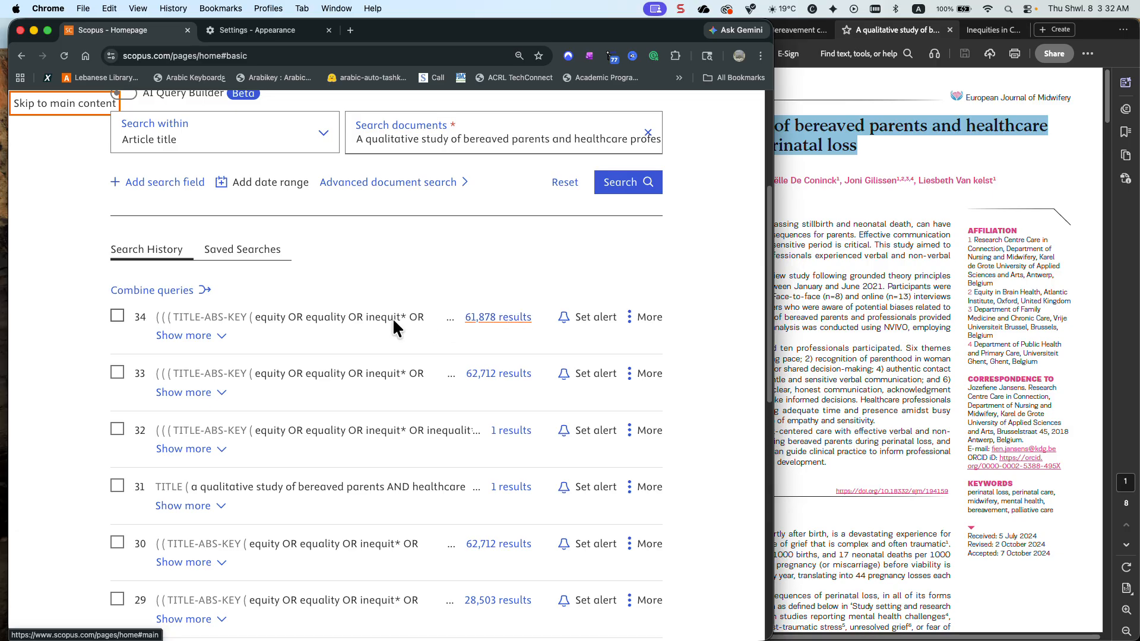
left_click(224, 336)
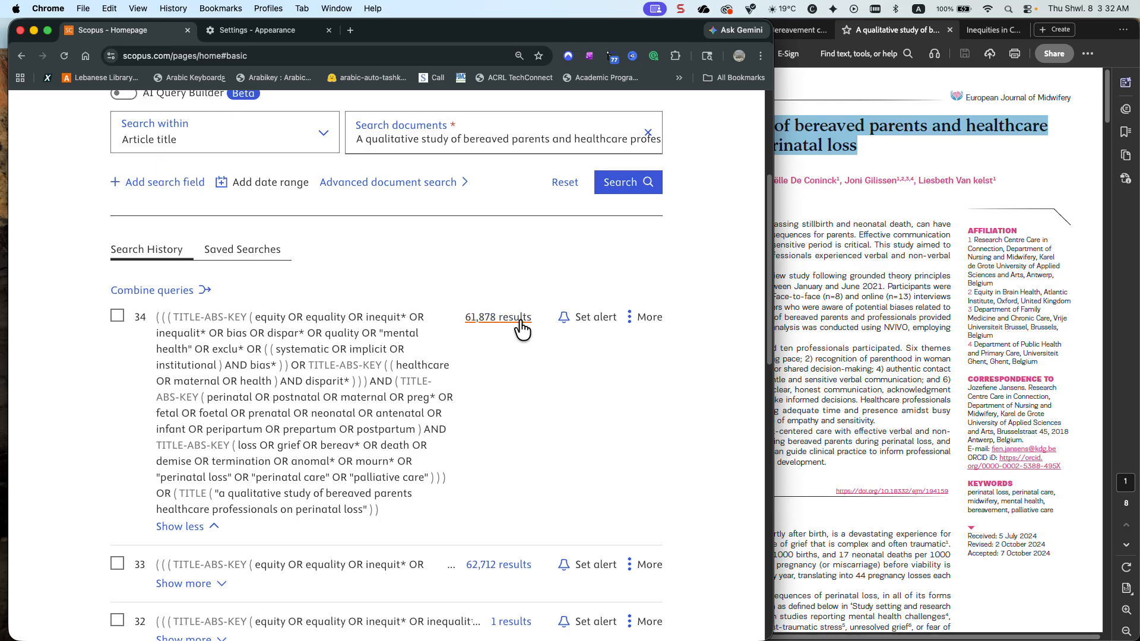
left_click(635, 321)
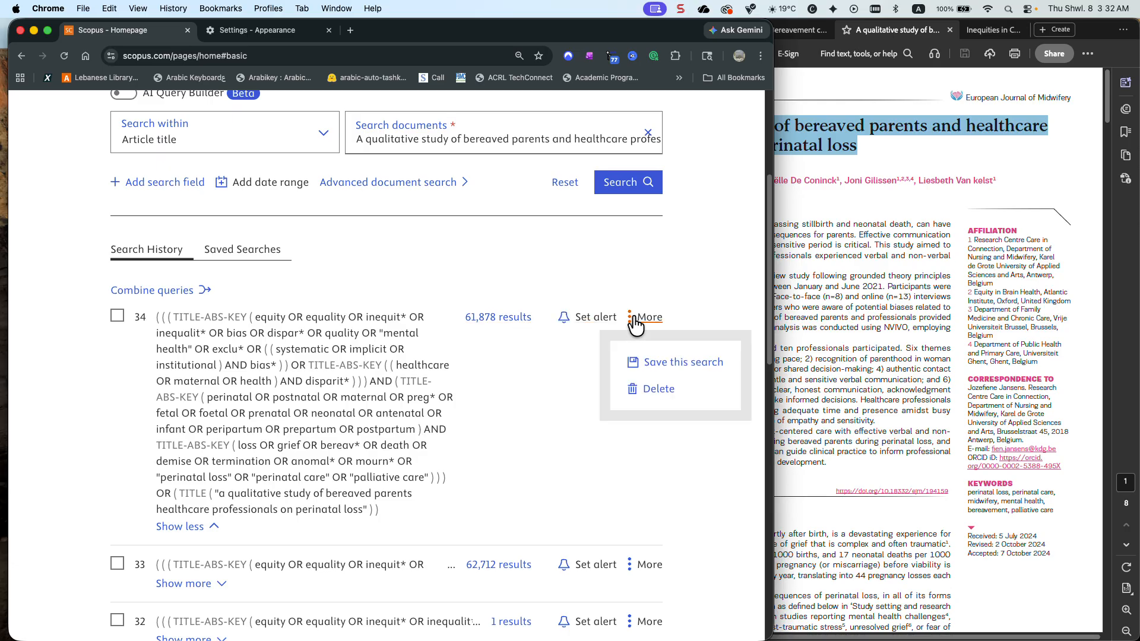
left_click(488, 318)
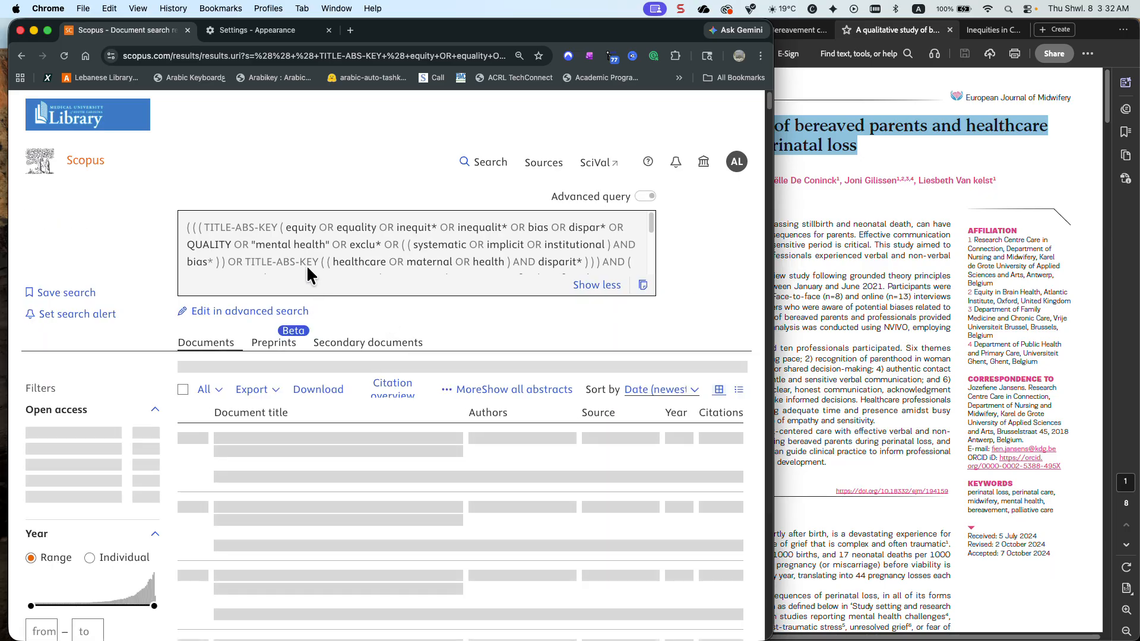
left_click(266, 314)
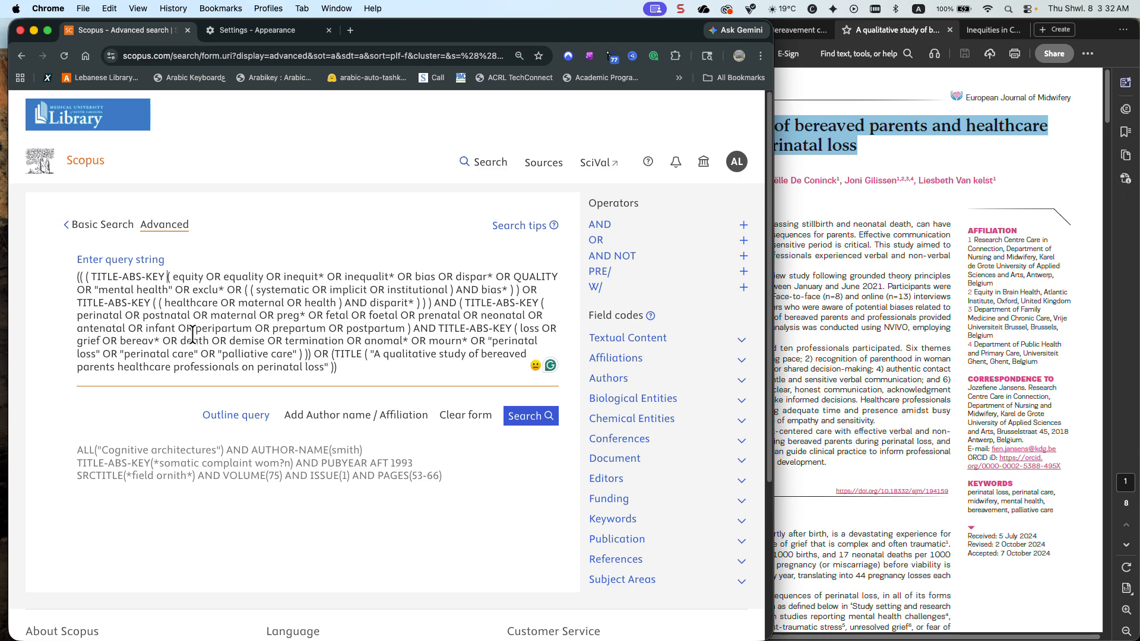
Insert the Author Keywords (AUTHKEY) field code after the first TITLE-ABS-KEY, removing its closing parenthesis so it opens before the equity terms
key("Left")
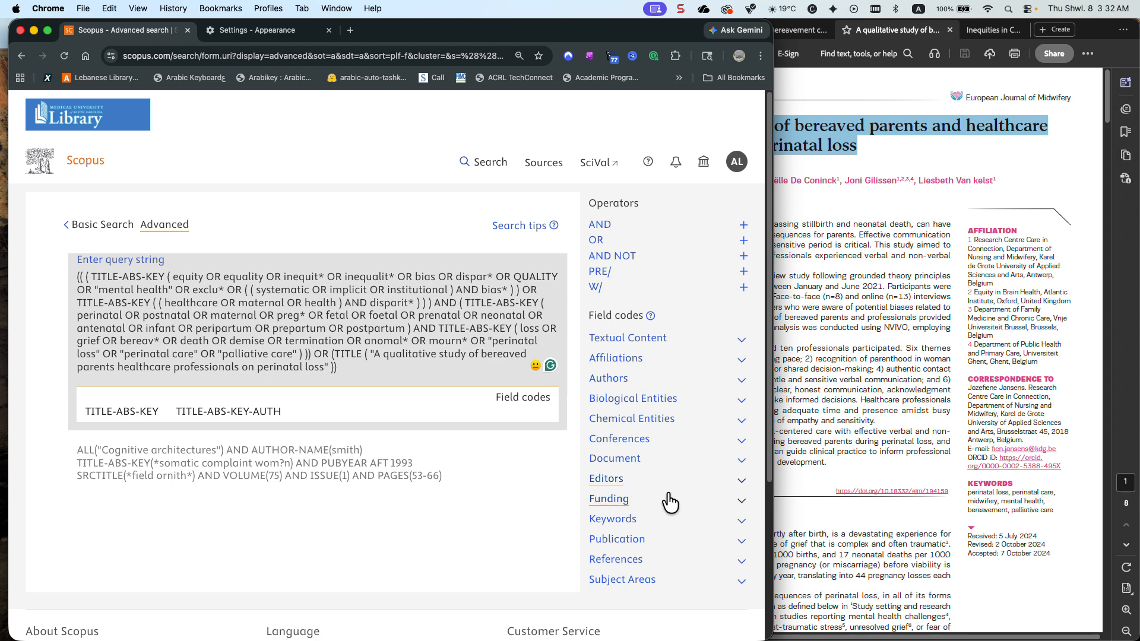
left_click(684, 525)
scroll(681, 526, "down", 1)
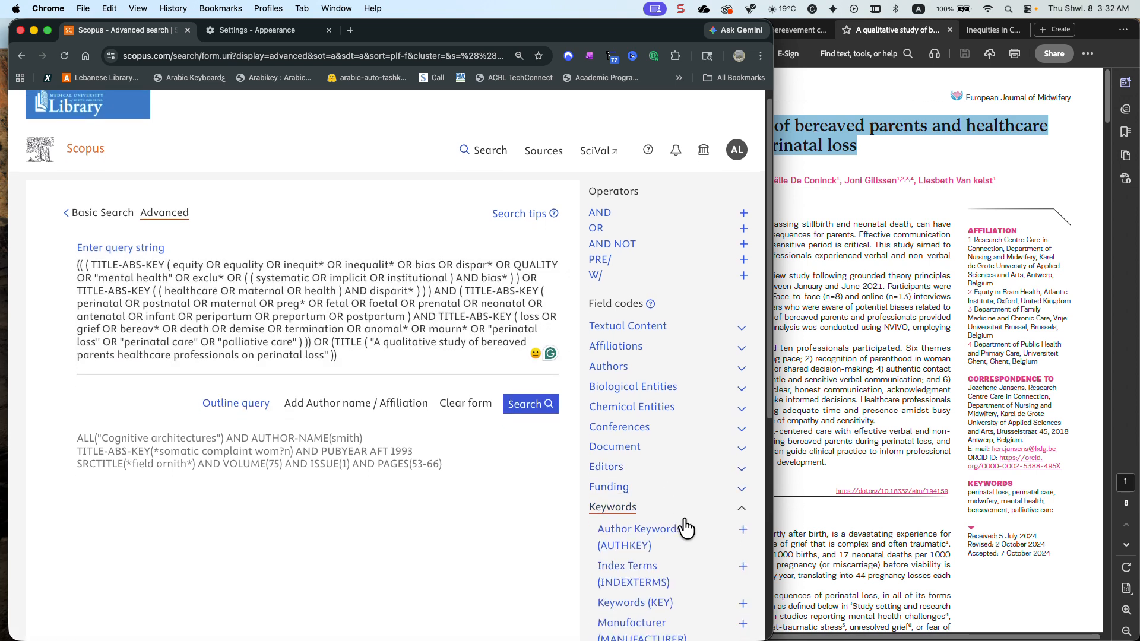
left_click(743, 522)
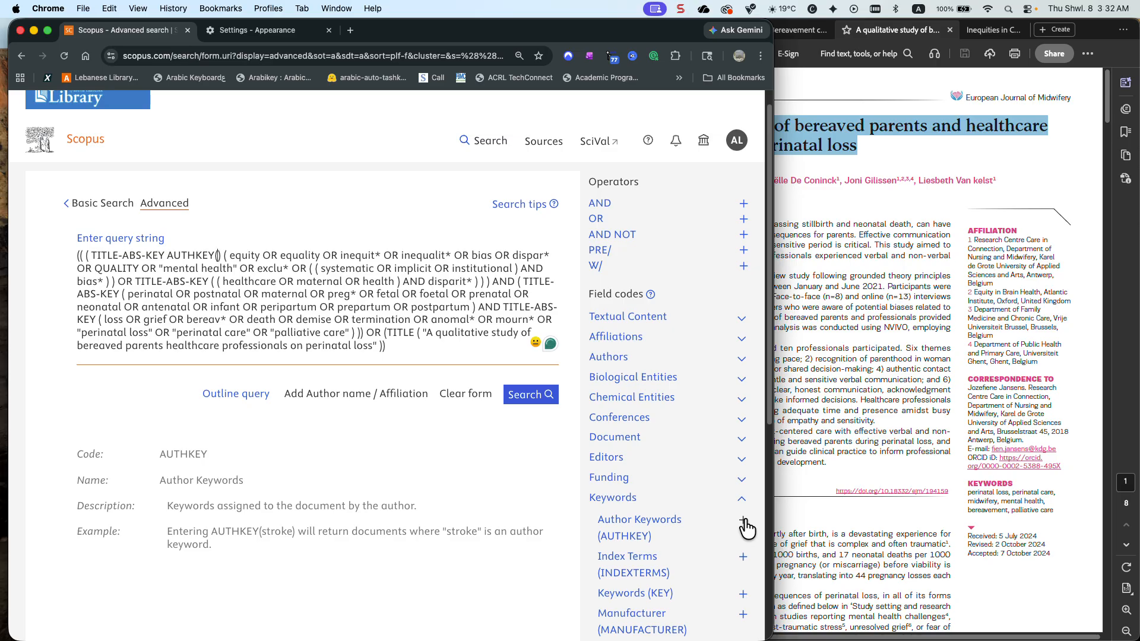
scroll(747, 528, "up", 1)
key("BackSpace")
key("BackSpace")
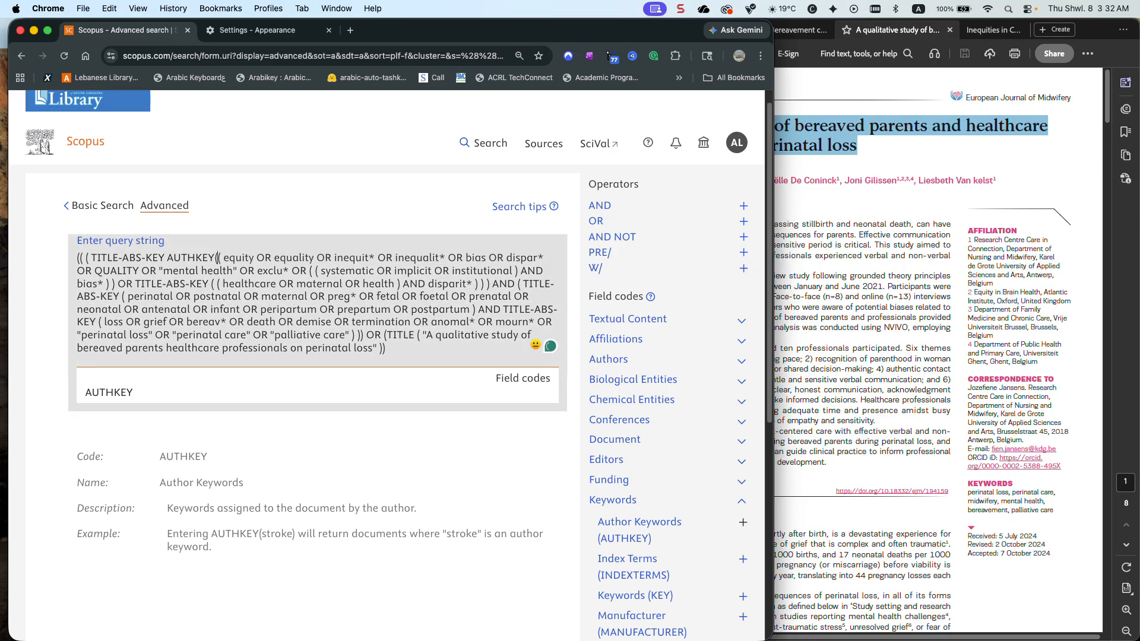
Close the AUTHKEY group with three consecutive closing parentheses after bias*, leaving no spaces between them
scroll(507, 497, "up", 2)
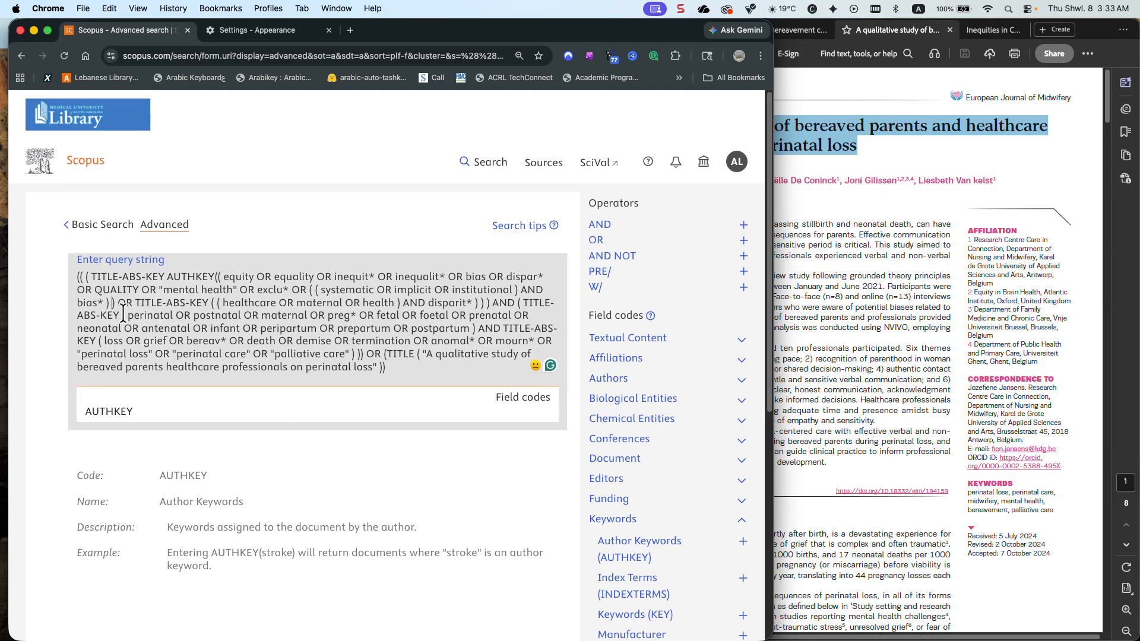
key("Left")
key("BackSpace")
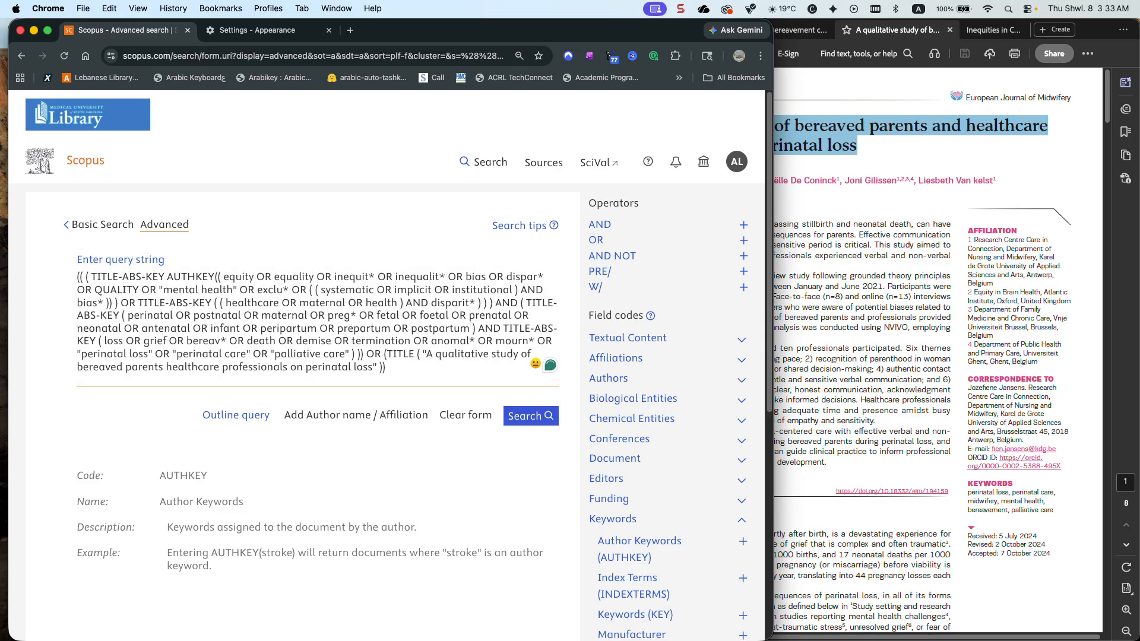
scroll(386, 356, "down", 5)
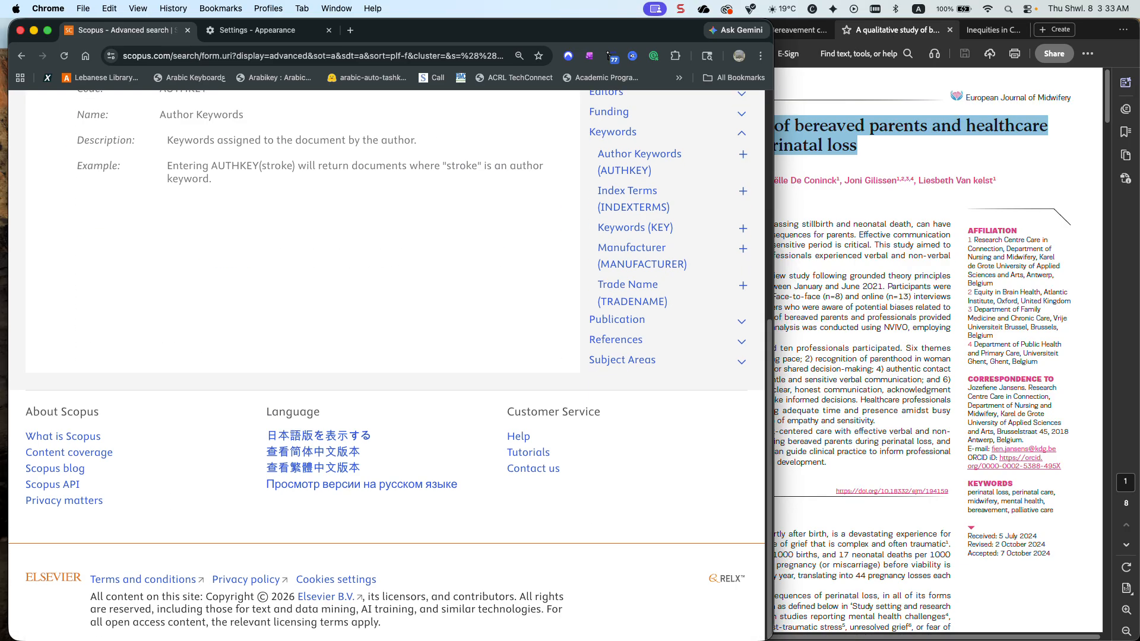
scroll(114, 297, "up", 5)
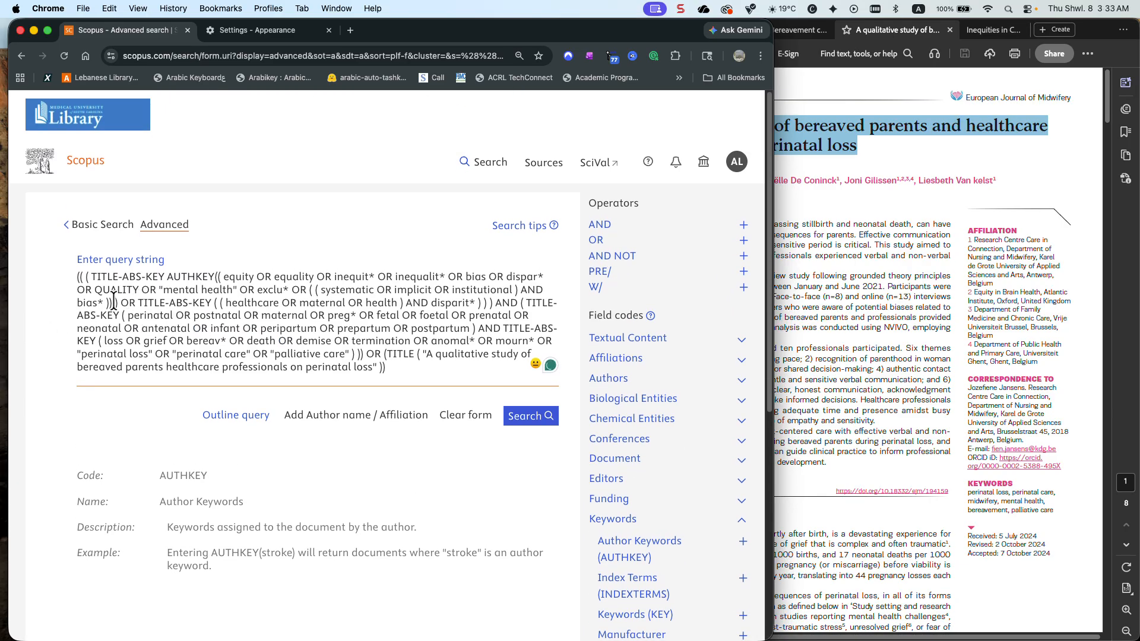
key("BackSpace")
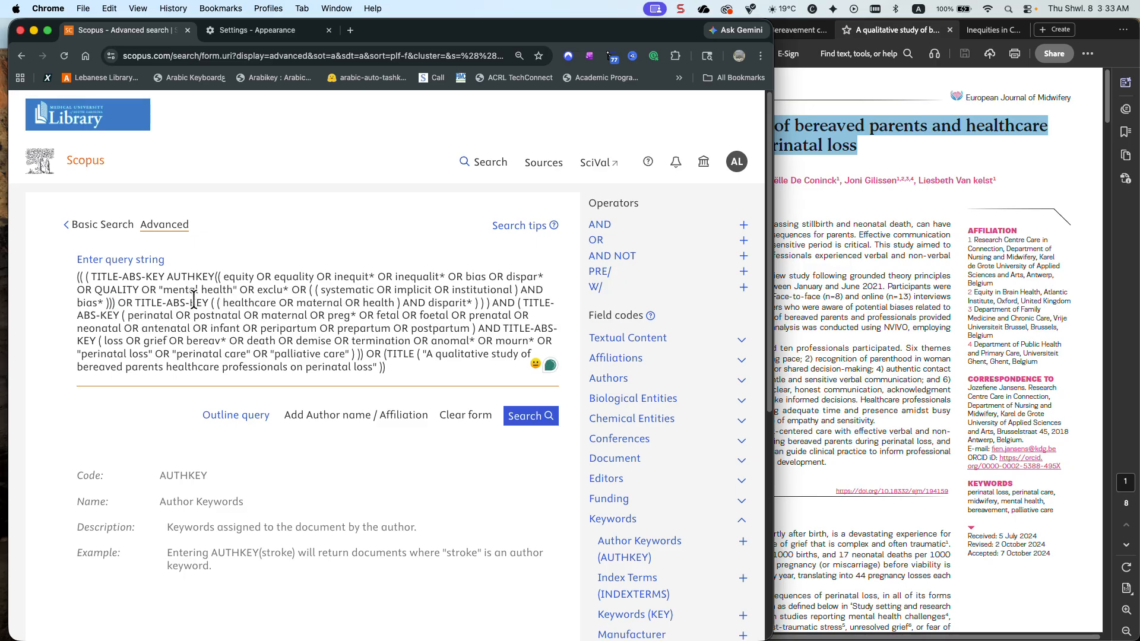
Join the first TITLE-ABS-KEY and AUTHKEY with a hyphen in place of the space
left_click_drag(219, 276, 165, 276)
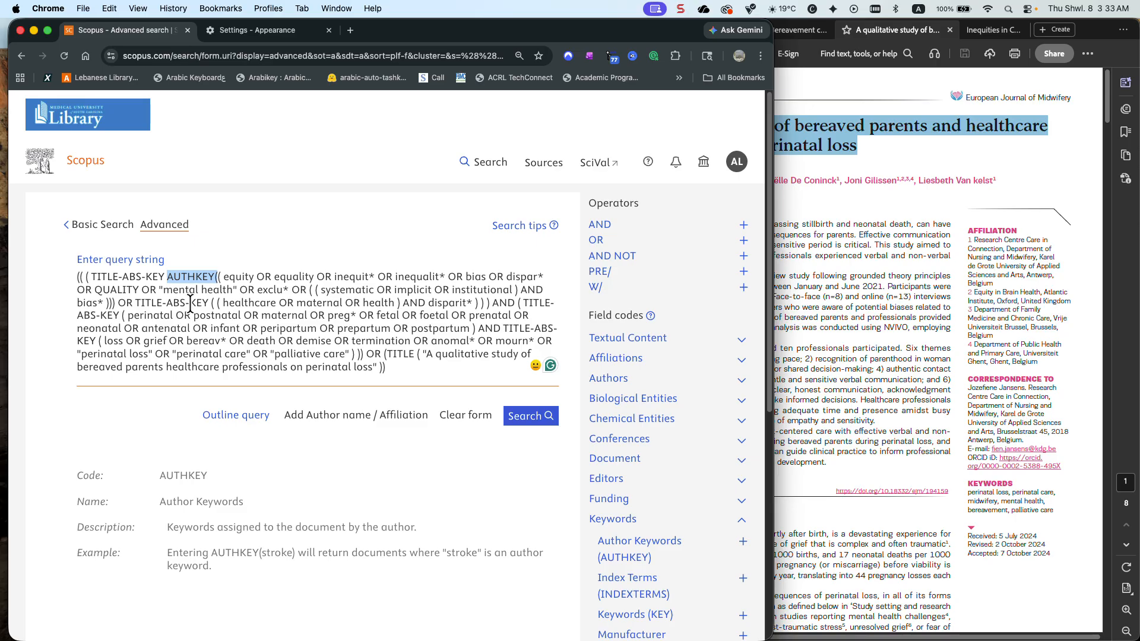
left_click(168, 276)
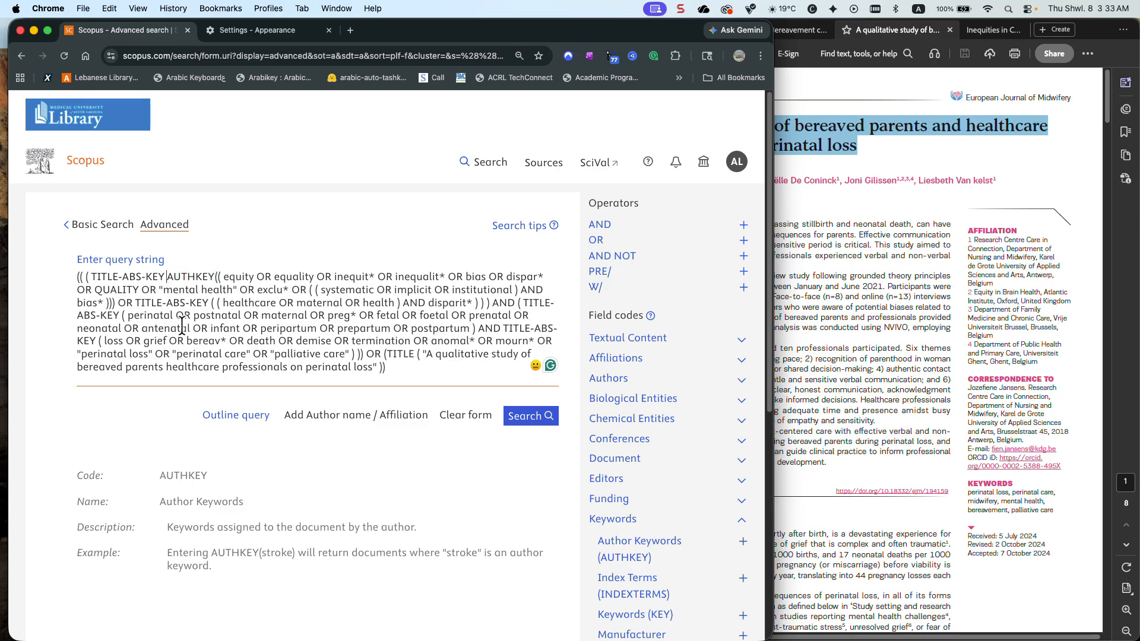
key("BackSpace")
type("-")
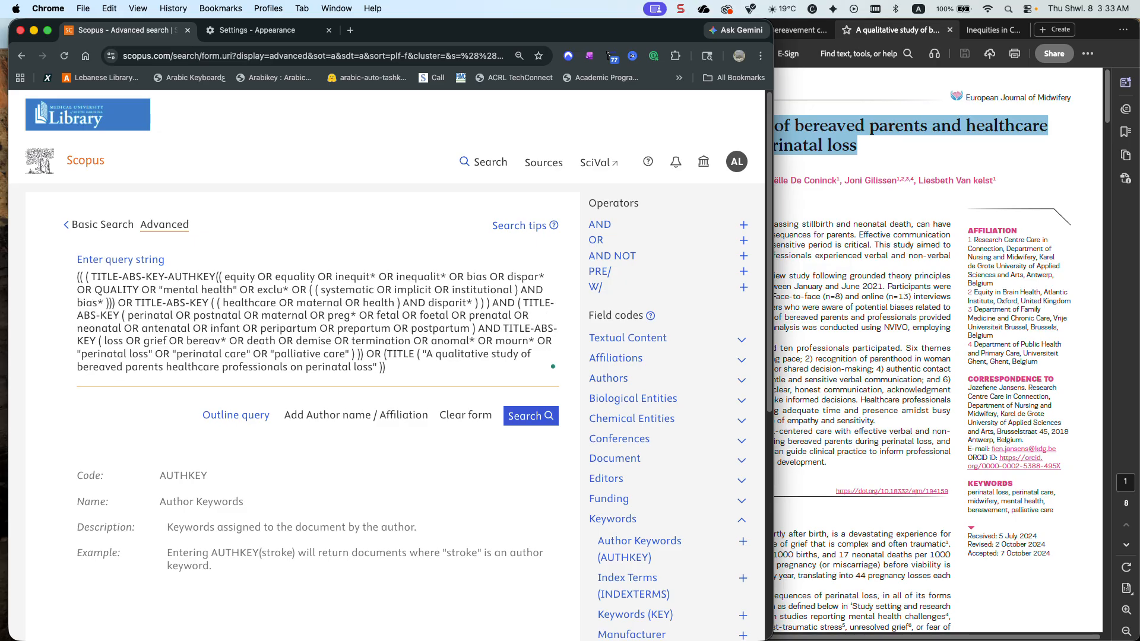
Run the search with the hyphenated field code, and delete its TITLE-ABS-KEY- part so only AUTHKEY precedes the equity terms
left_click(541, 407)
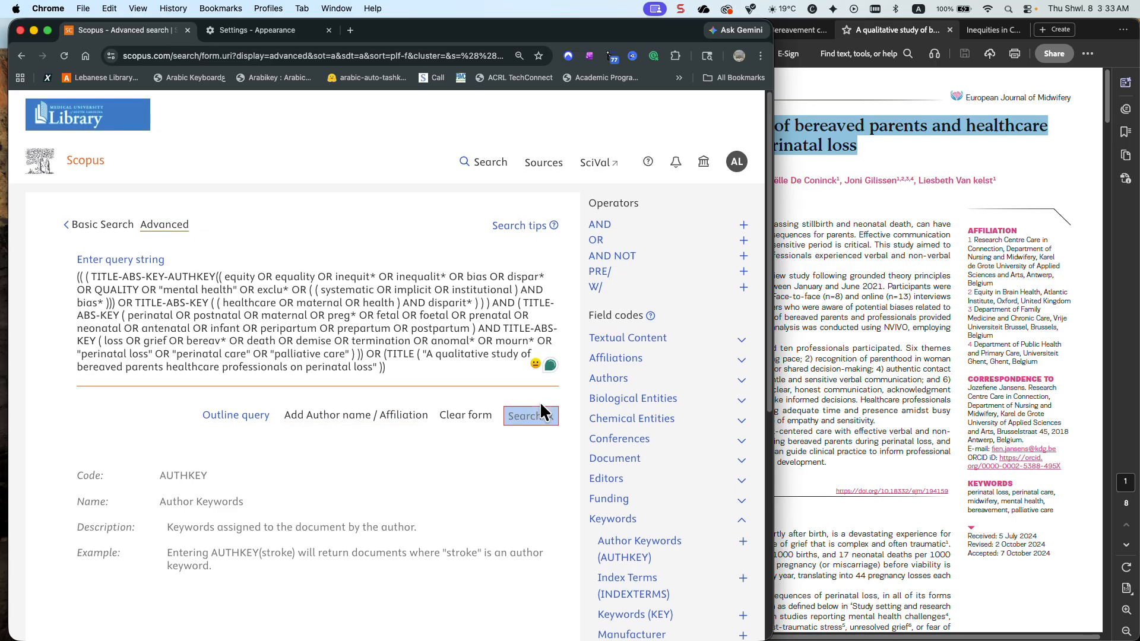
left_click(532, 419)
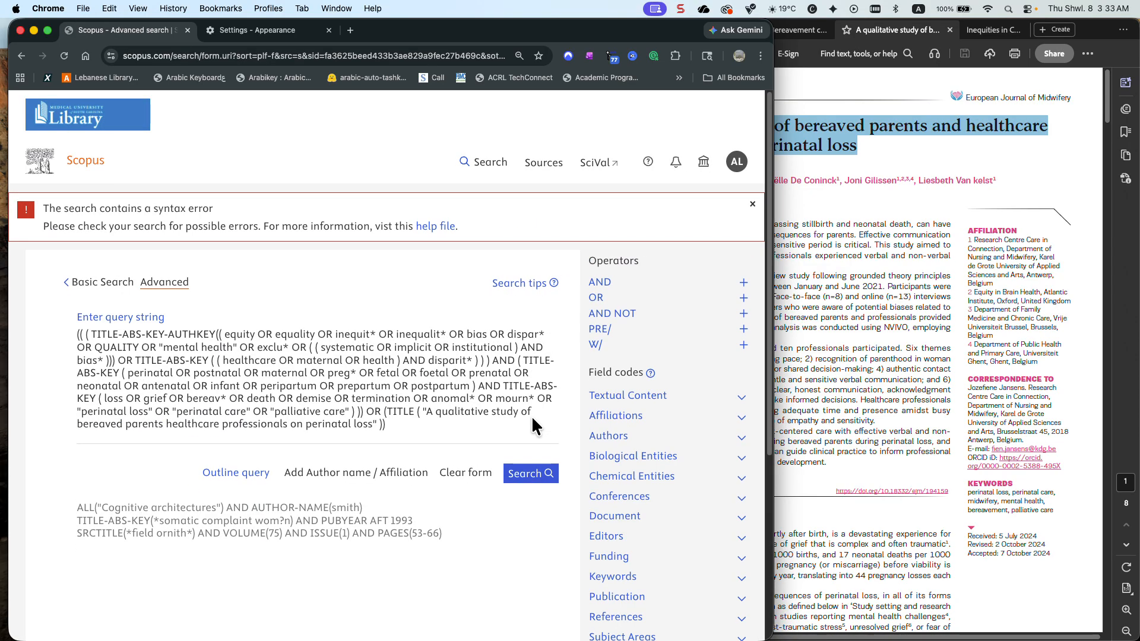
left_click_drag(169, 334, 88, 330)
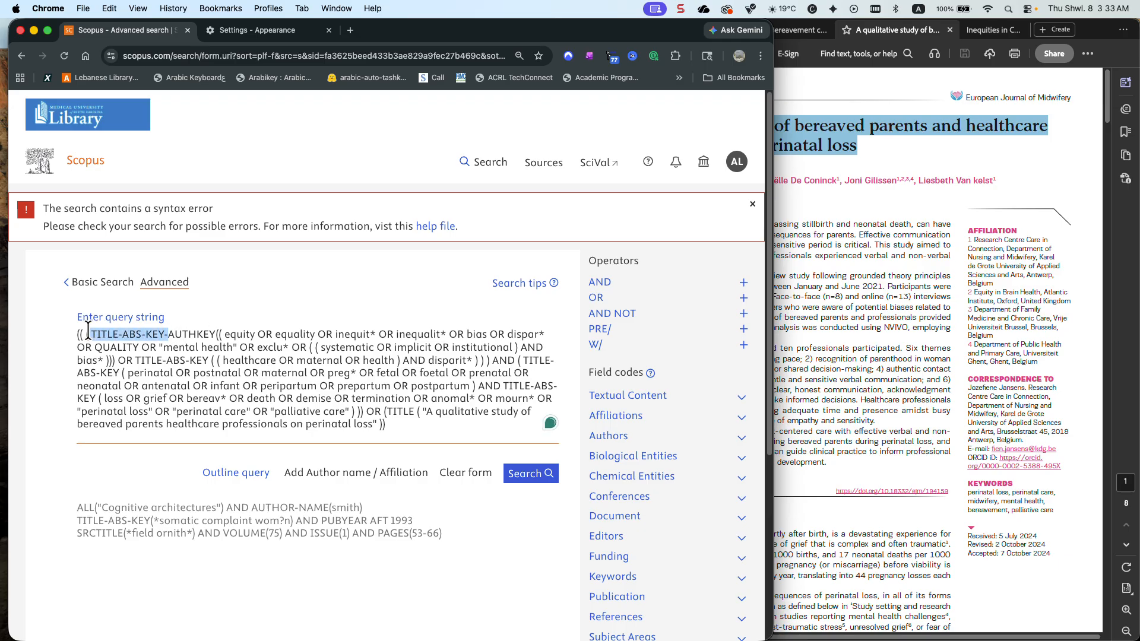
key("BackSpace")
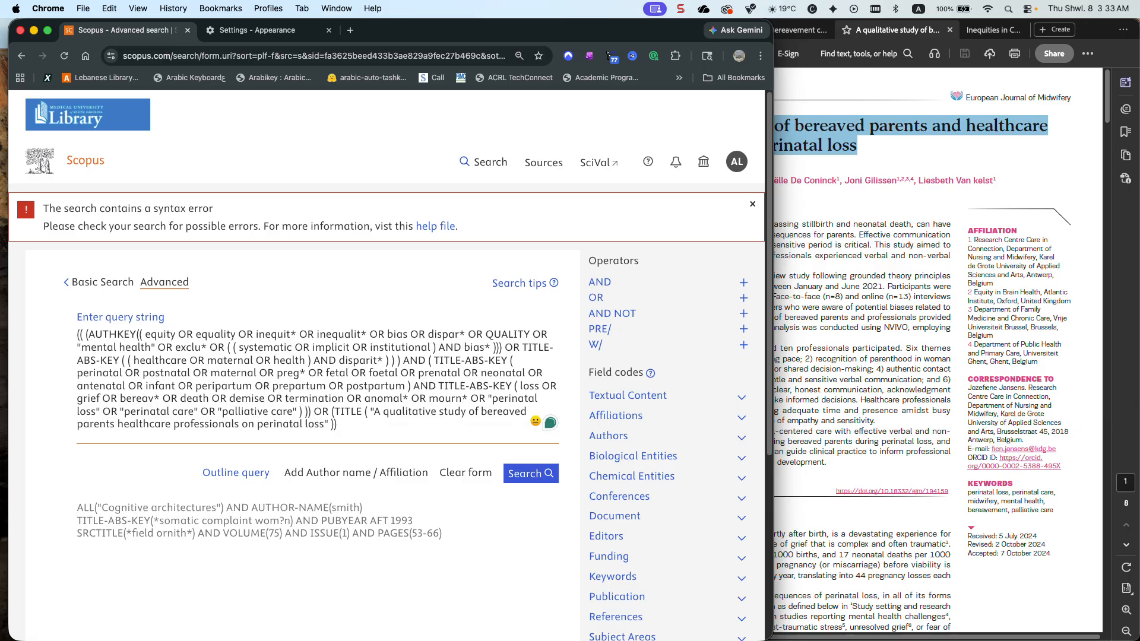
Remove the known article's OR TITLE clause and the spaces between the query's first opening parentheses, and run the search
left_click_drag(344, 423, 313, 414)
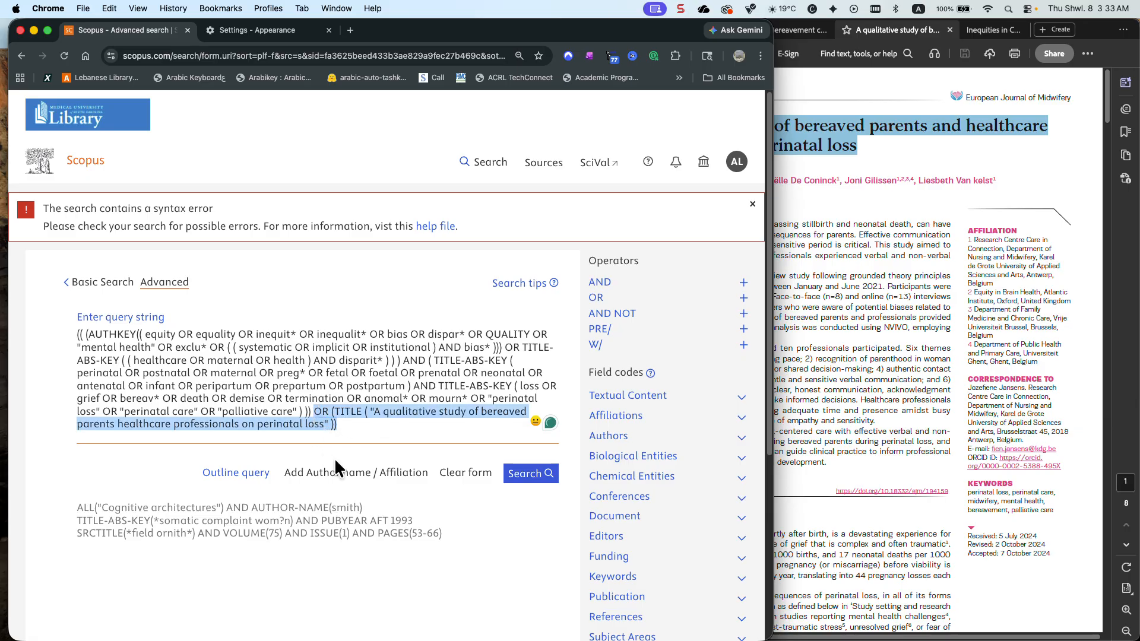
key("BackSpace")
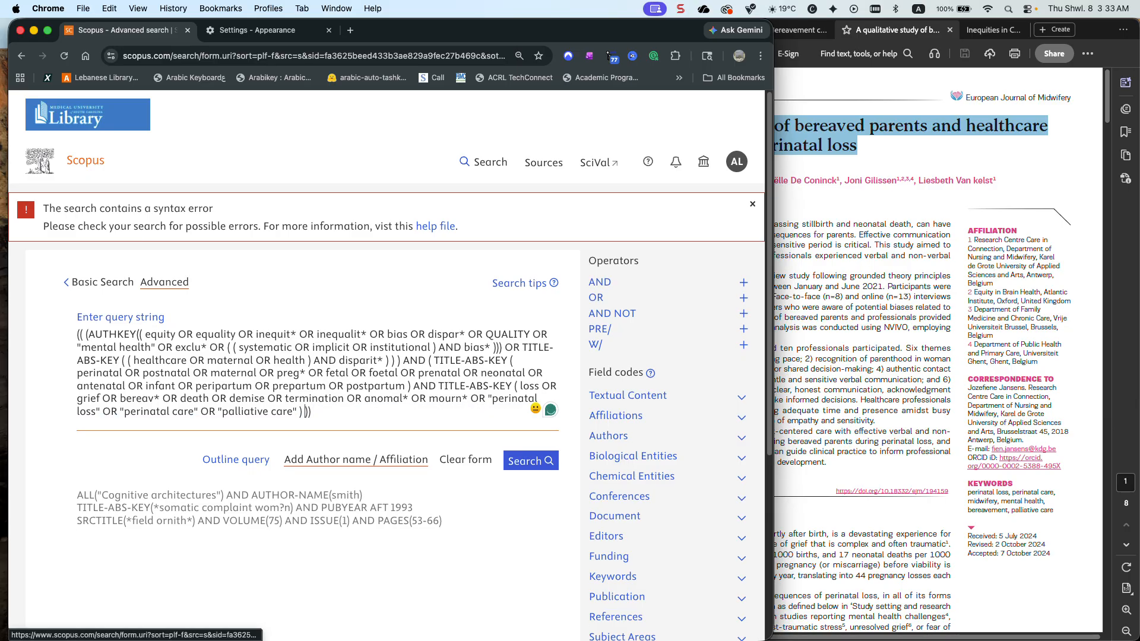
left_click(87, 334)
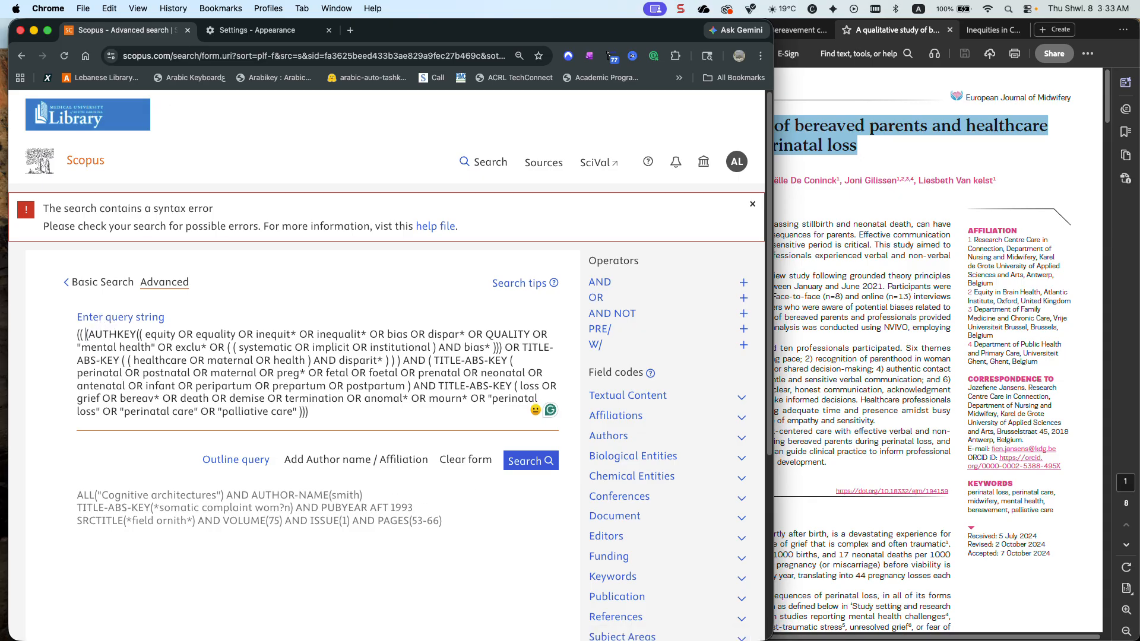
key("BackSpace")
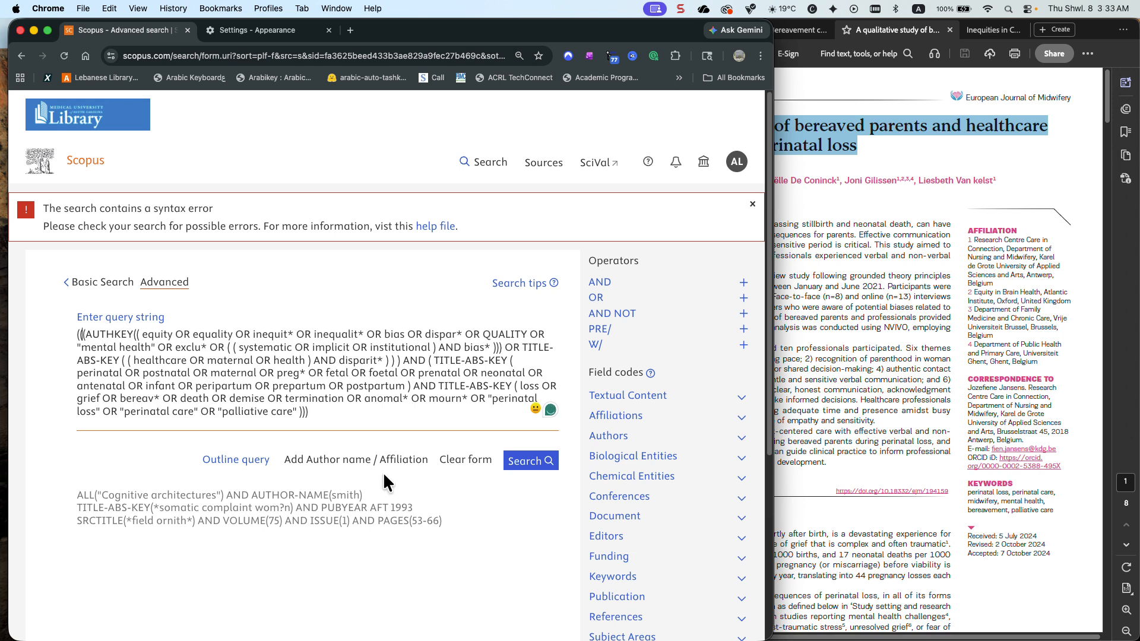
left_click(526, 463)
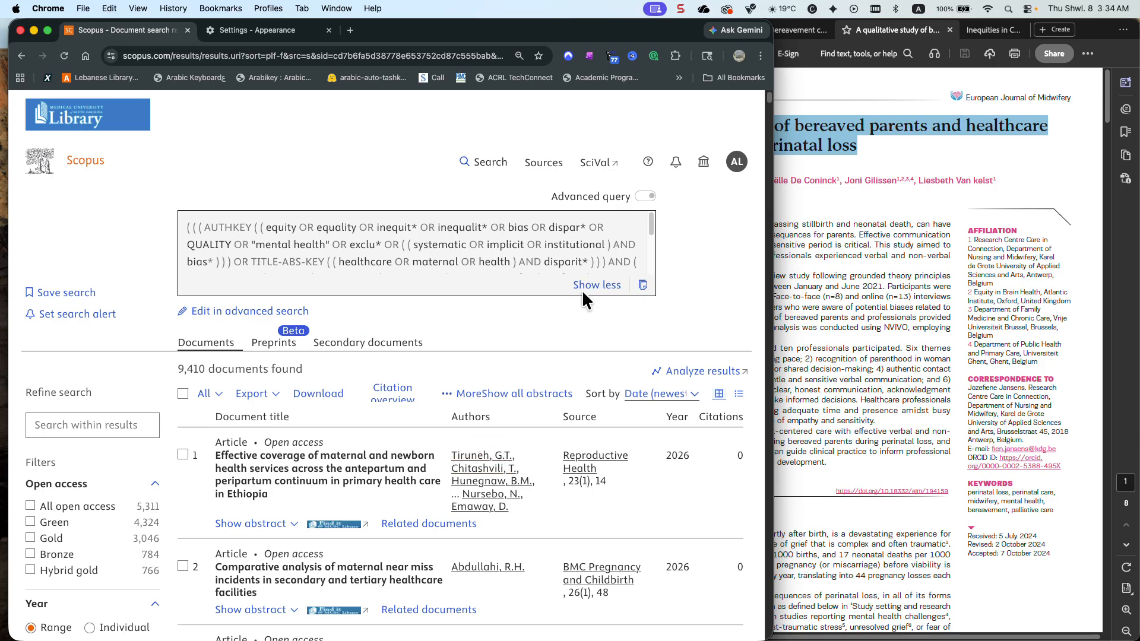
Review the submitted query and look through the results' full source title list in alphabetical order, down to the European journals
left_click_drag(650, 223, 652, 262)
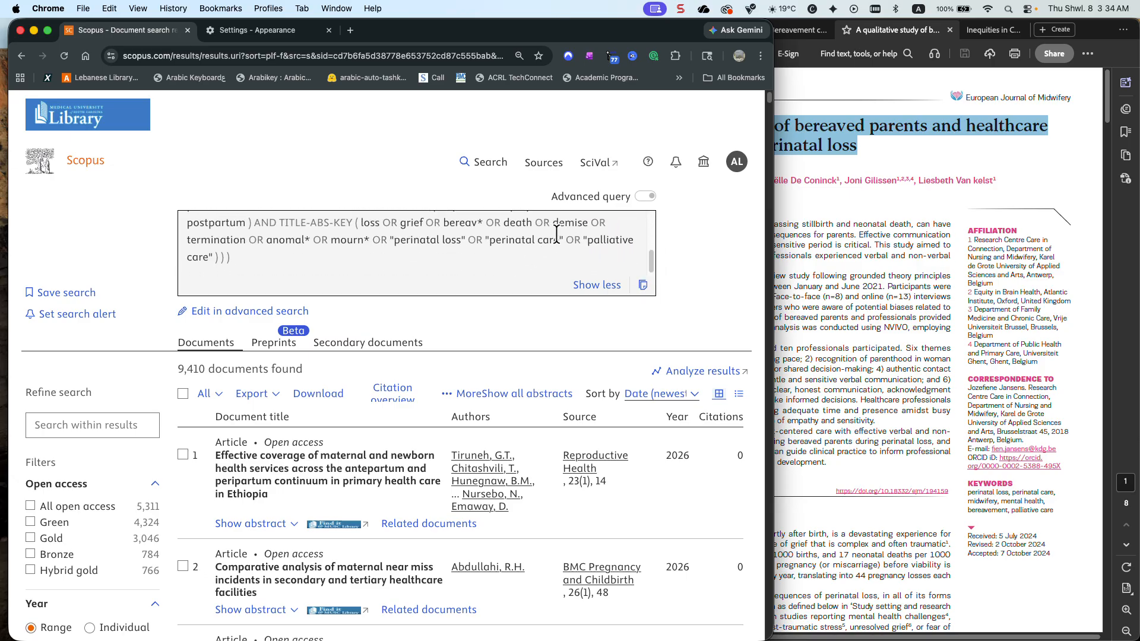
scroll(555, 241, "up", 1)
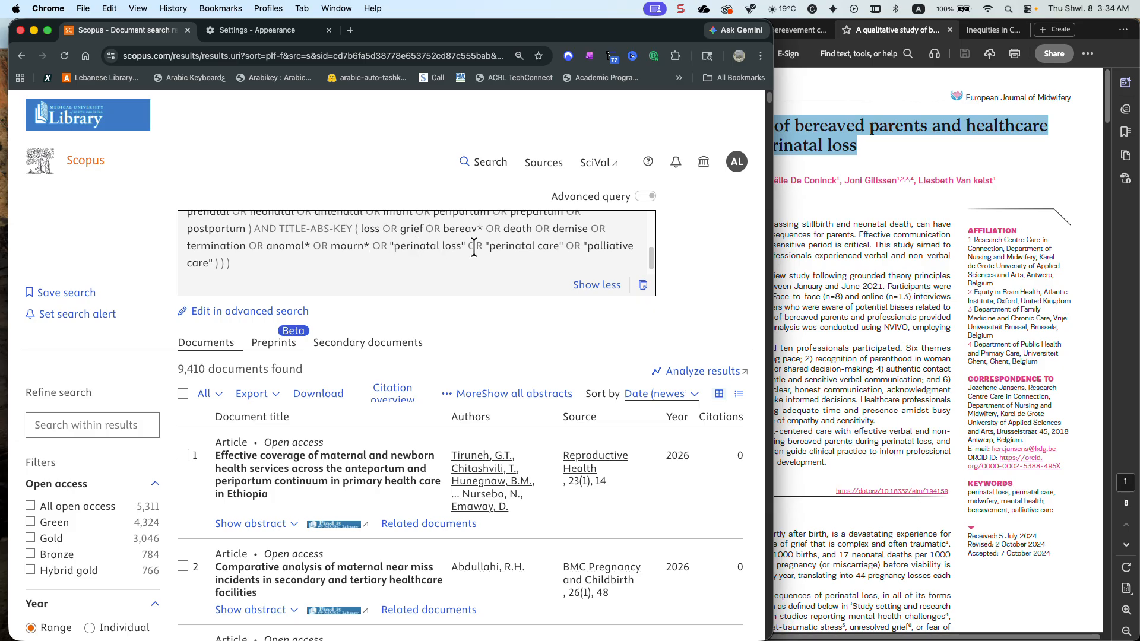
scroll(485, 248, "up", 3)
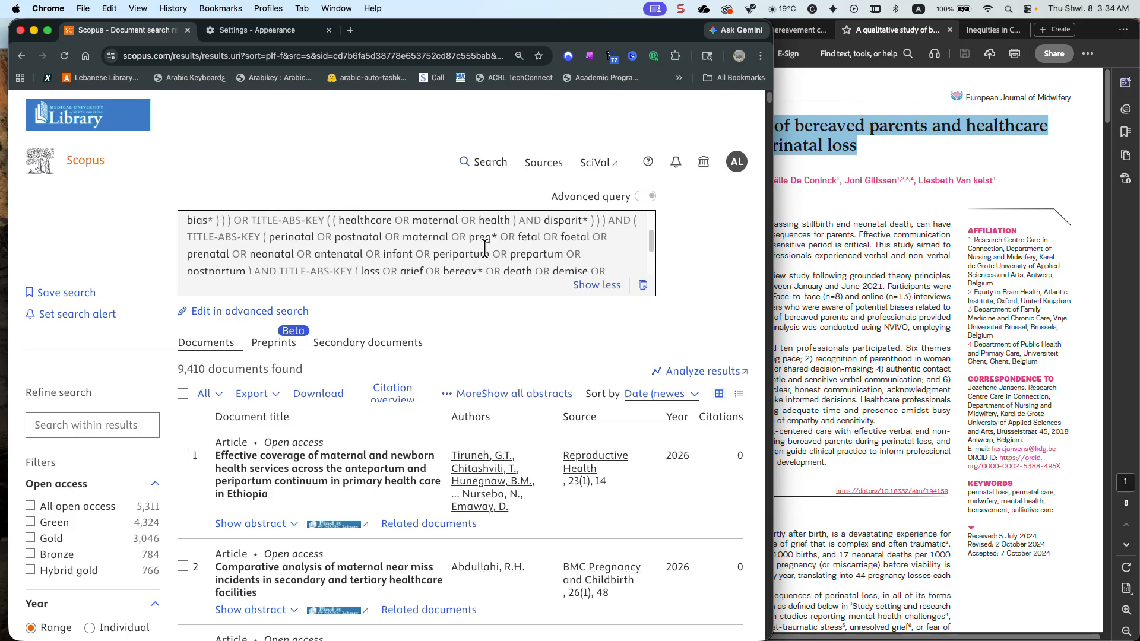
scroll(84, 355, "down", 15)
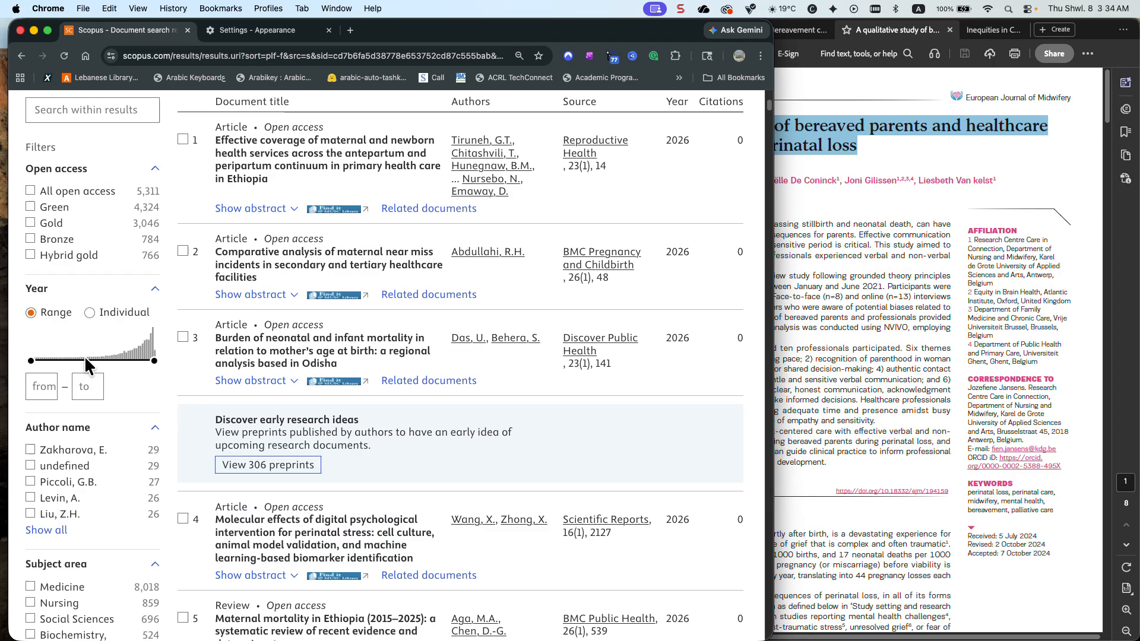
scroll(84, 358, "down", 1)
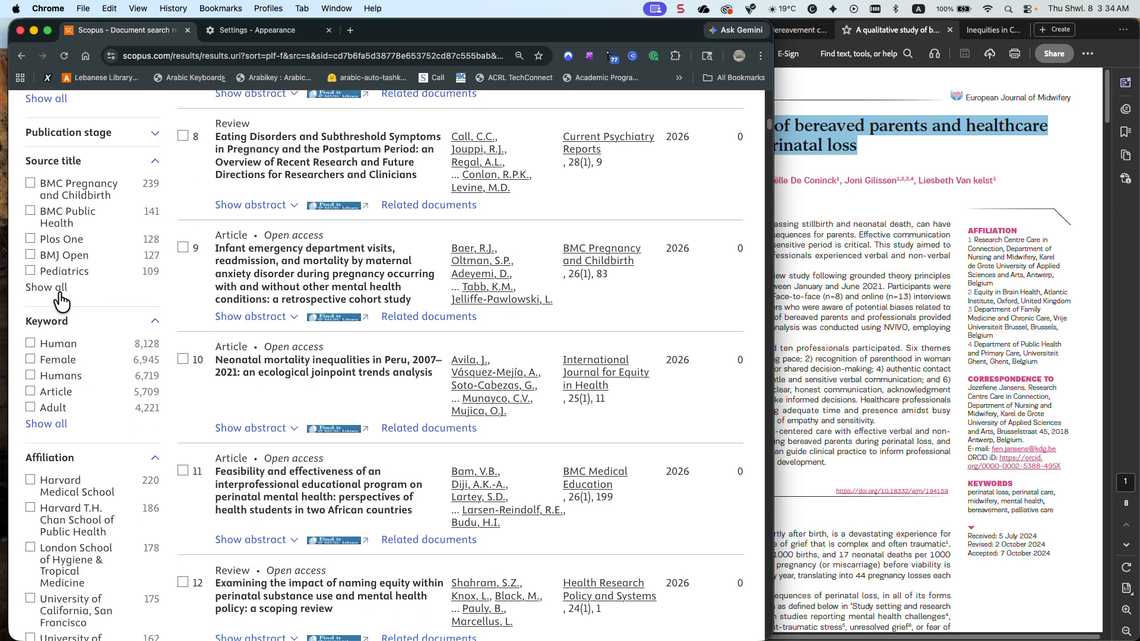
left_click(57, 300)
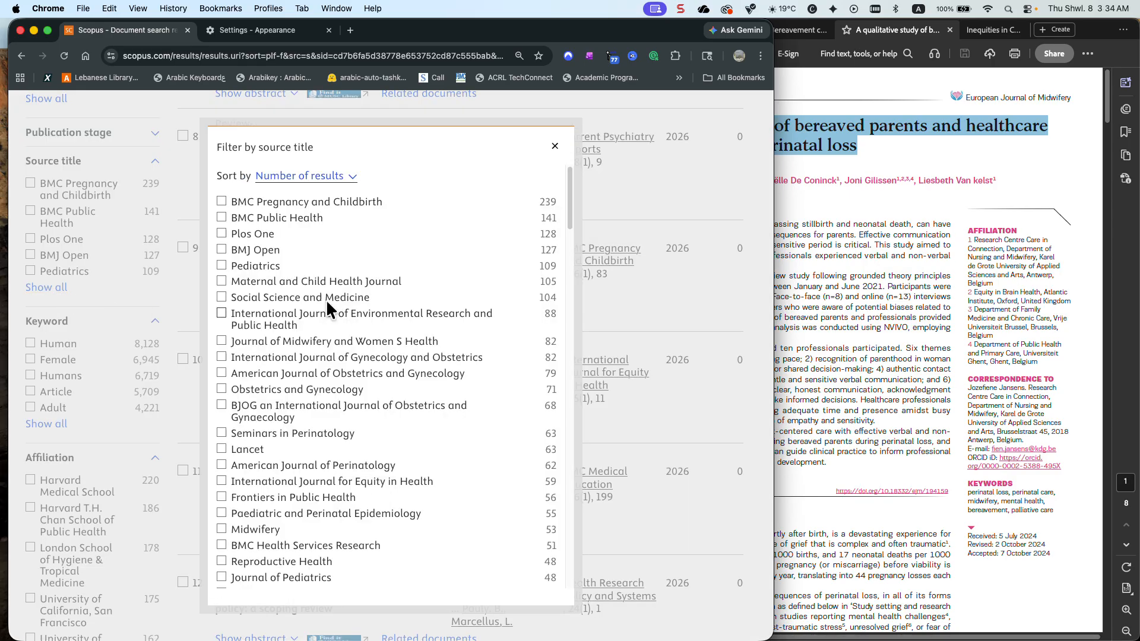
left_click(292, 189)
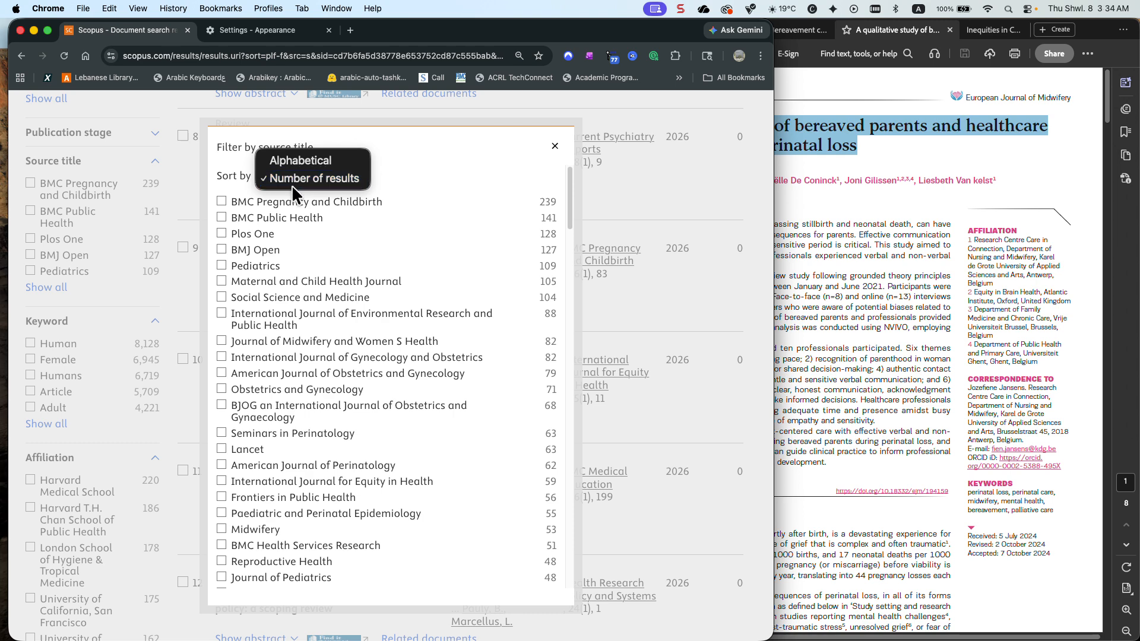
left_click(298, 162)
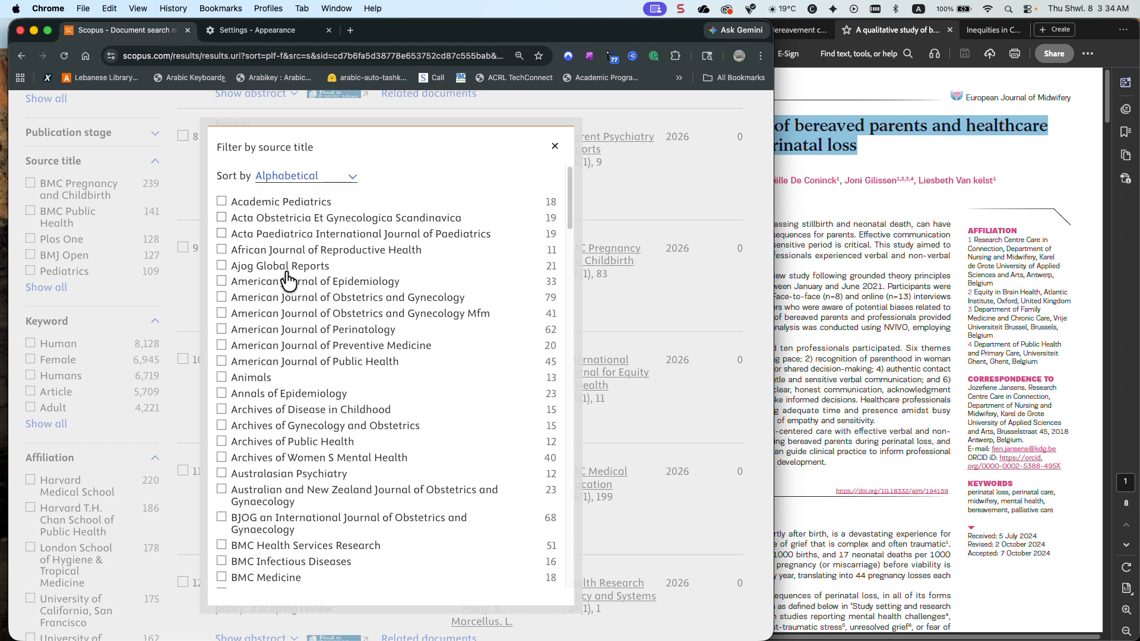
scroll(288, 267, "down", 10)
scroll(289, 280, "down", 4)
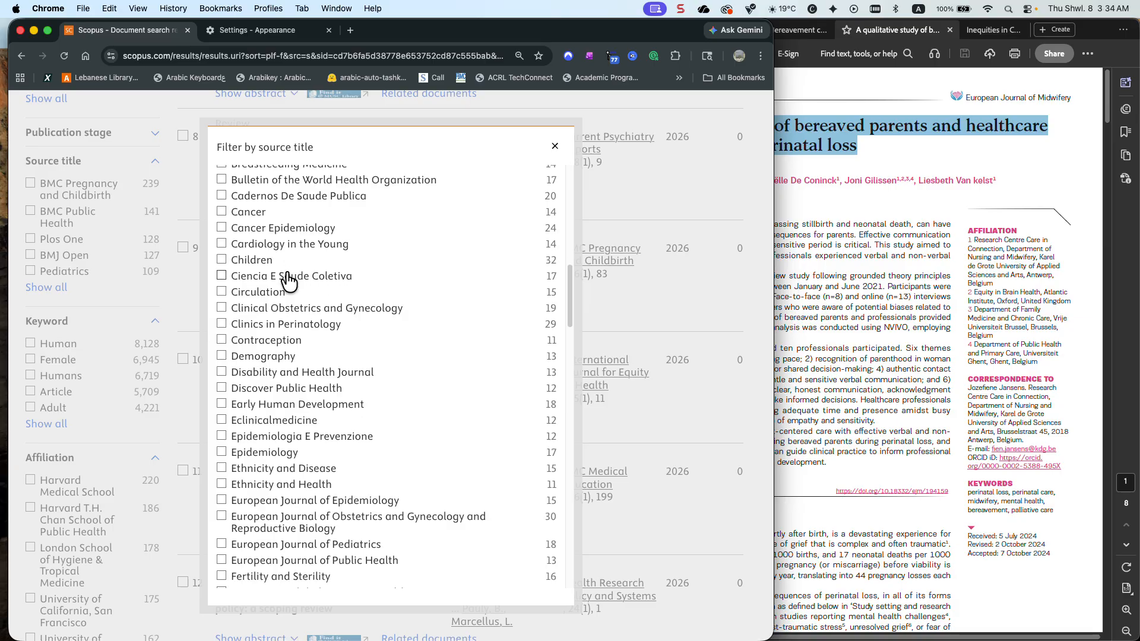
scroll(291, 276, "down", 3)
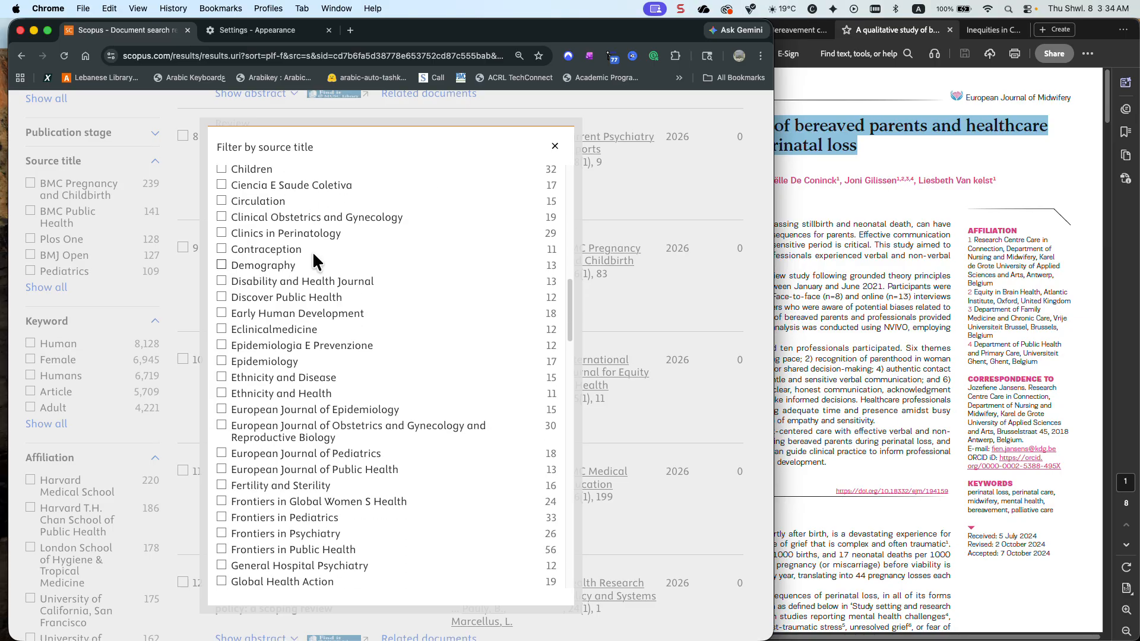
left_click(555, 146)
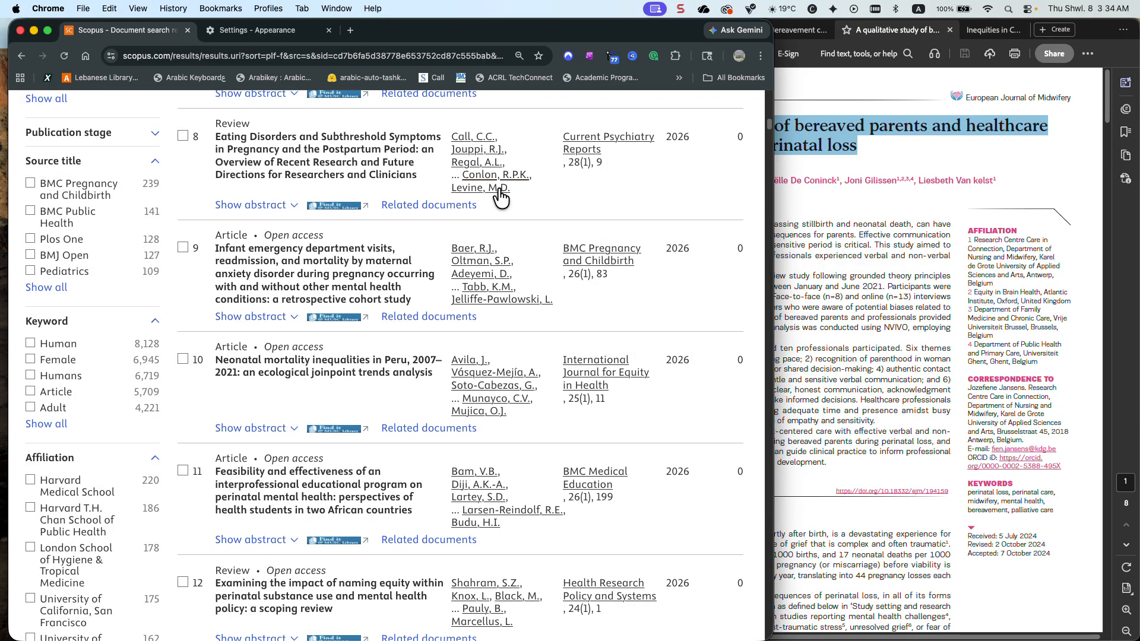
scroll(407, 233, "up", 15)
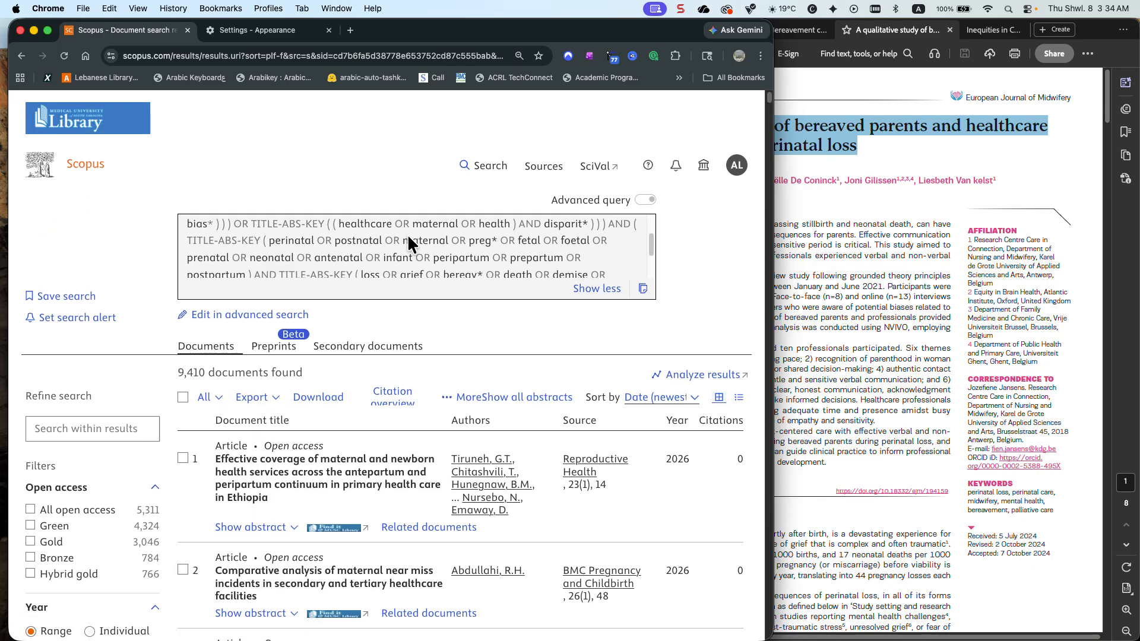
Load the query in advanced search and replace TITLE-ABS-KEY before the perinatal terms with AUTHKEY, removing its closing parenthesis
left_click(237, 312)
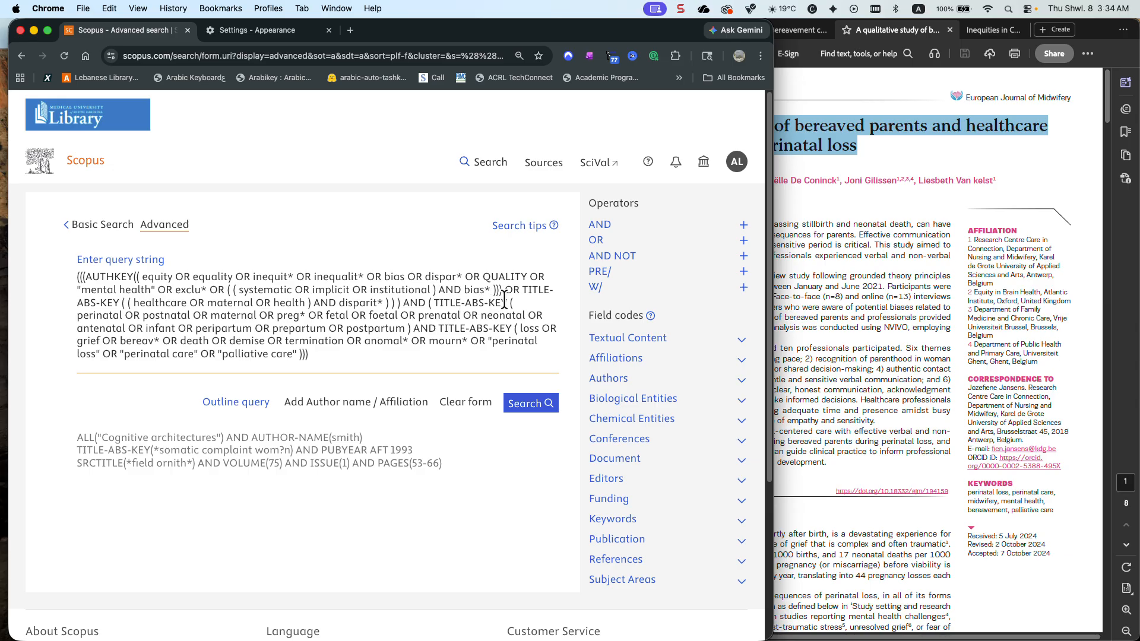
left_click_drag(508, 303, 432, 303)
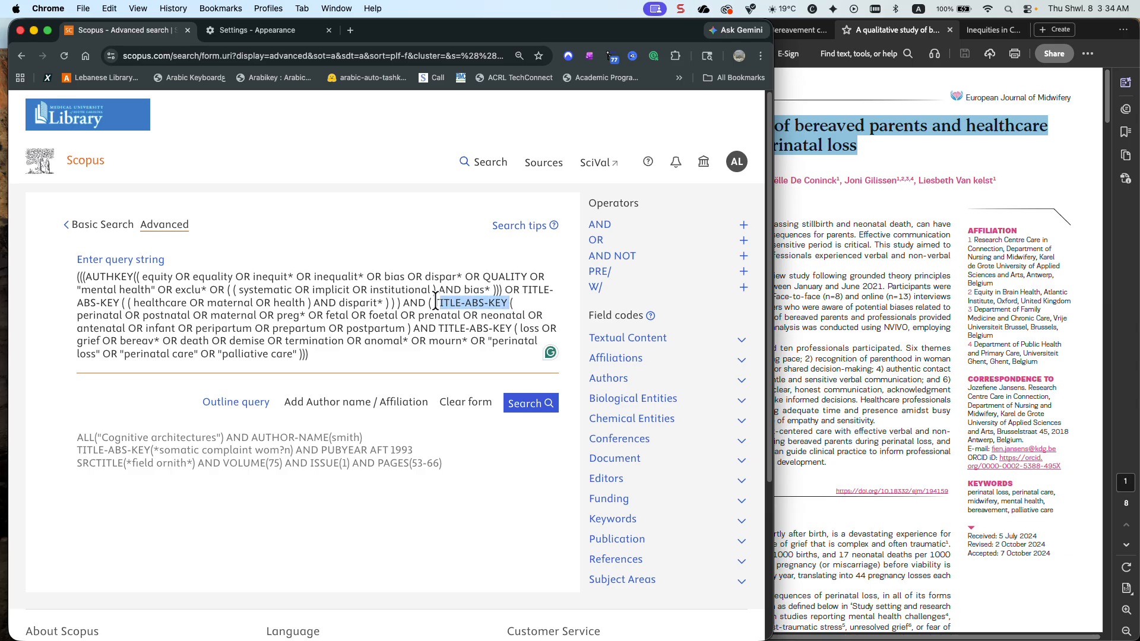
left_click(741, 521)
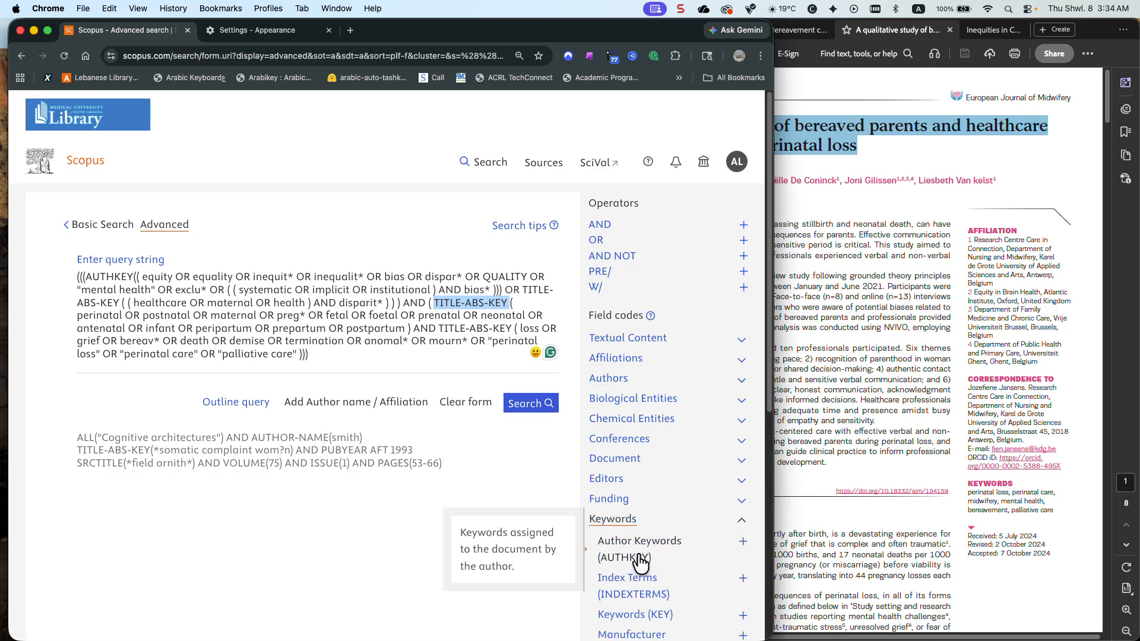
left_click(742, 543)
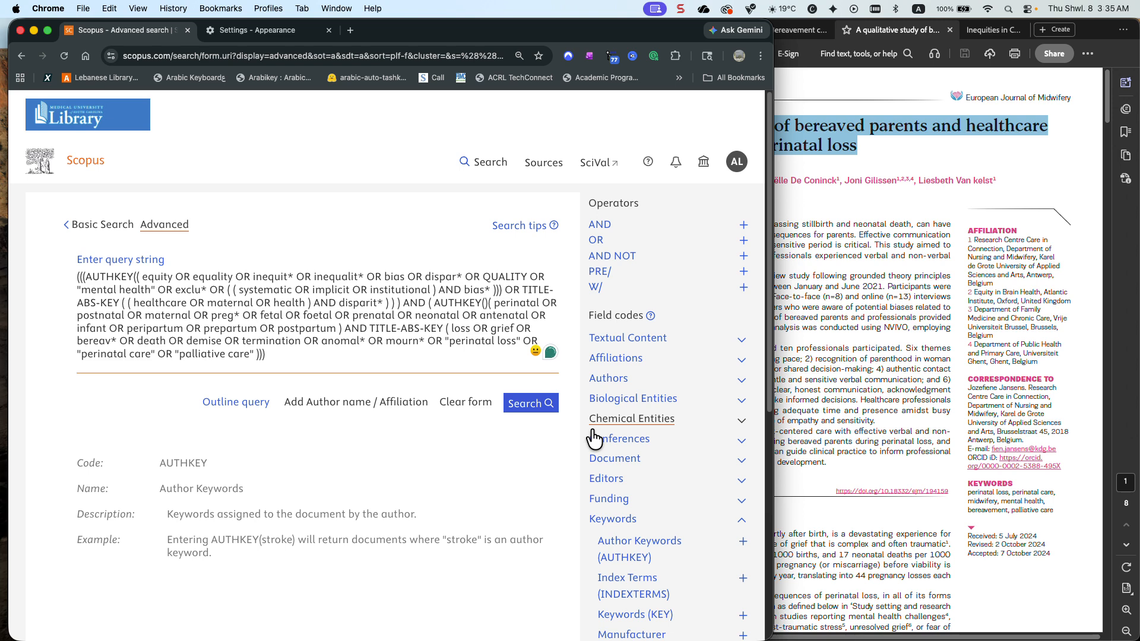
key("Delete")
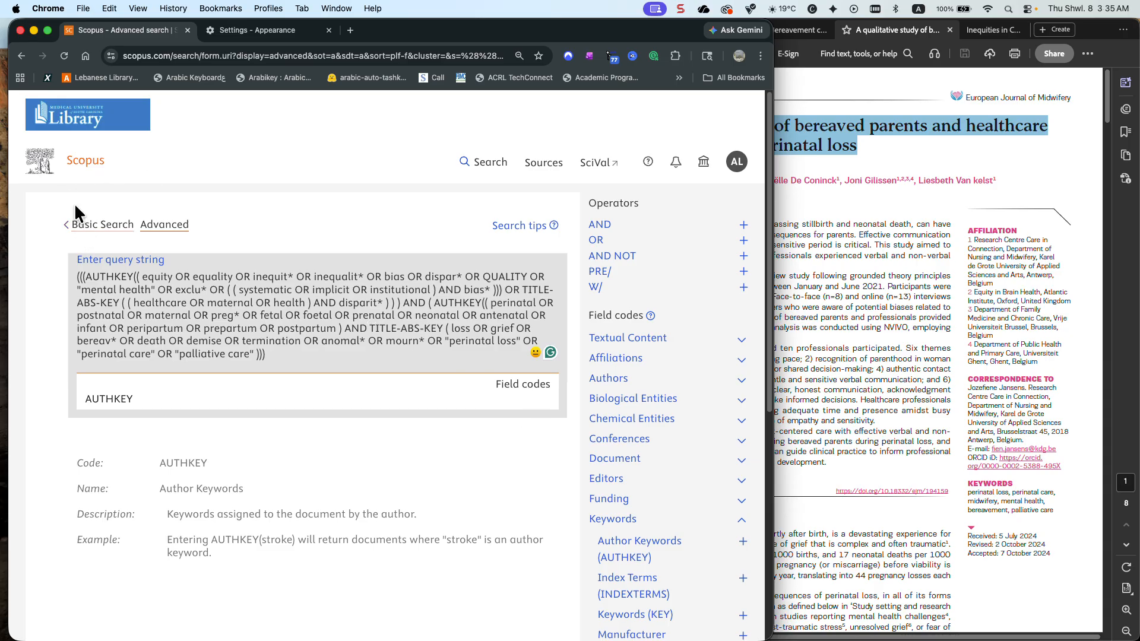
Return to the results, reload the query in advanced search, and remove AUTHKEY with its opening parenthesis from before the equity terms
left_click(20, 53)
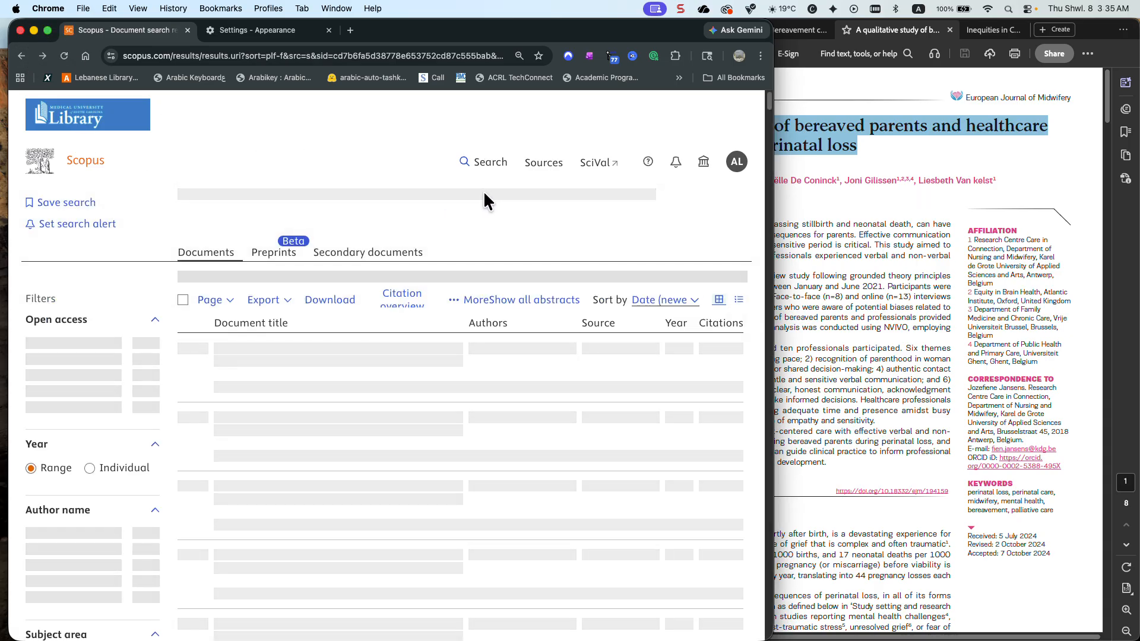
left_click(256, 313)
left_click_drag(135, 274, 86, 275)
key("super+c")
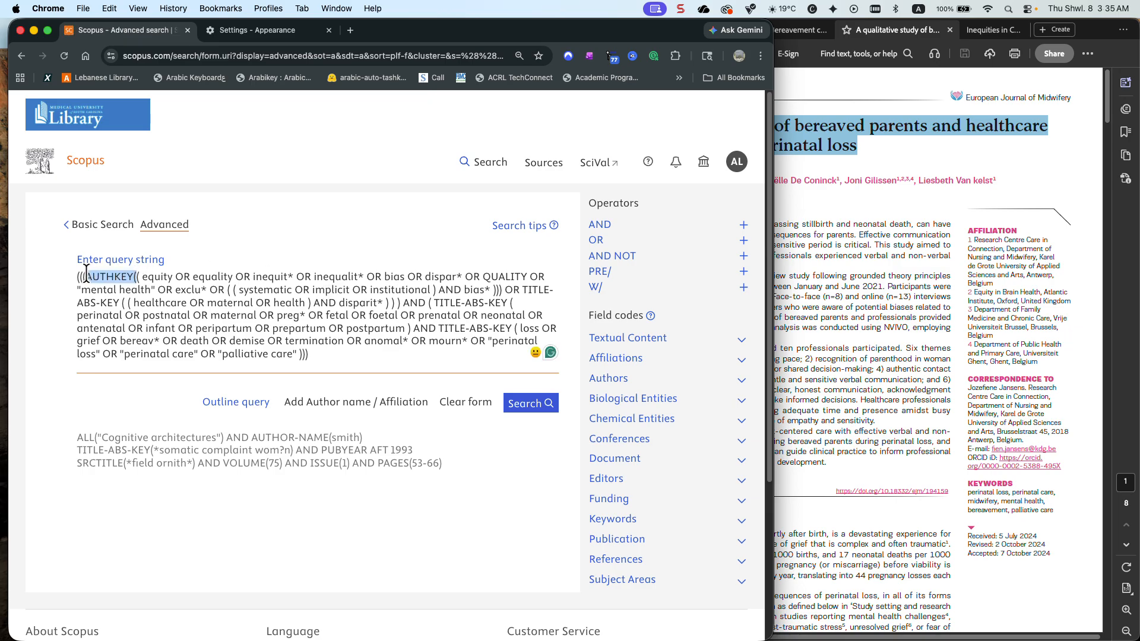
key("BackSpace")
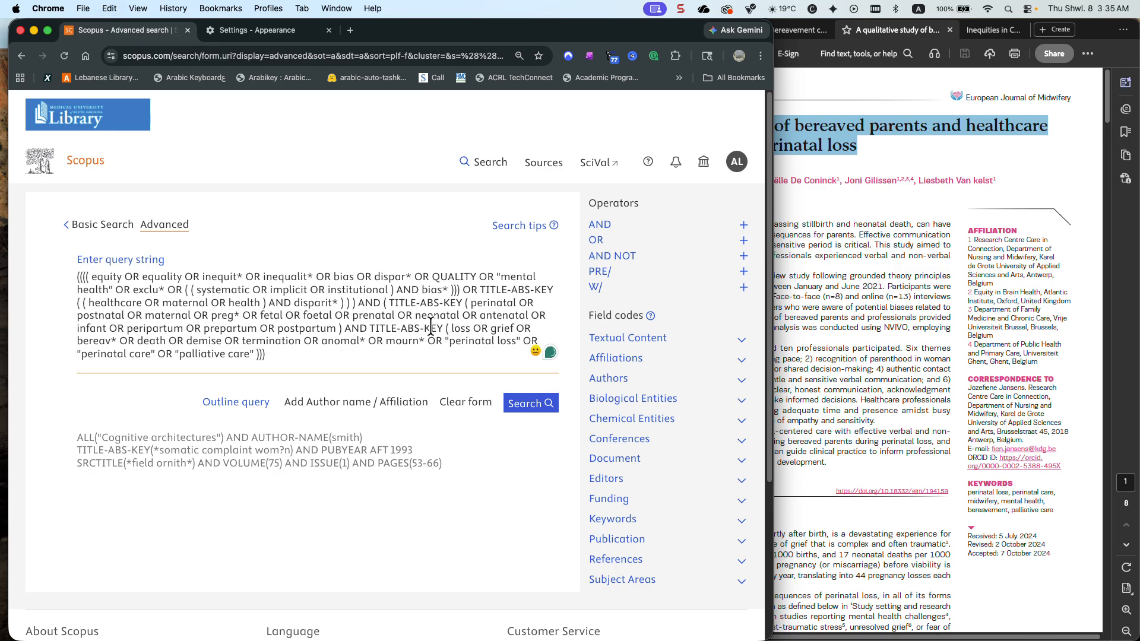
Replace TITLE-ABS-KEY before the loss and grief terms with AUTHKEY, leaving no space before the parenthesis, and try to run the search
left_click_drag(445, 327, 372, 325)
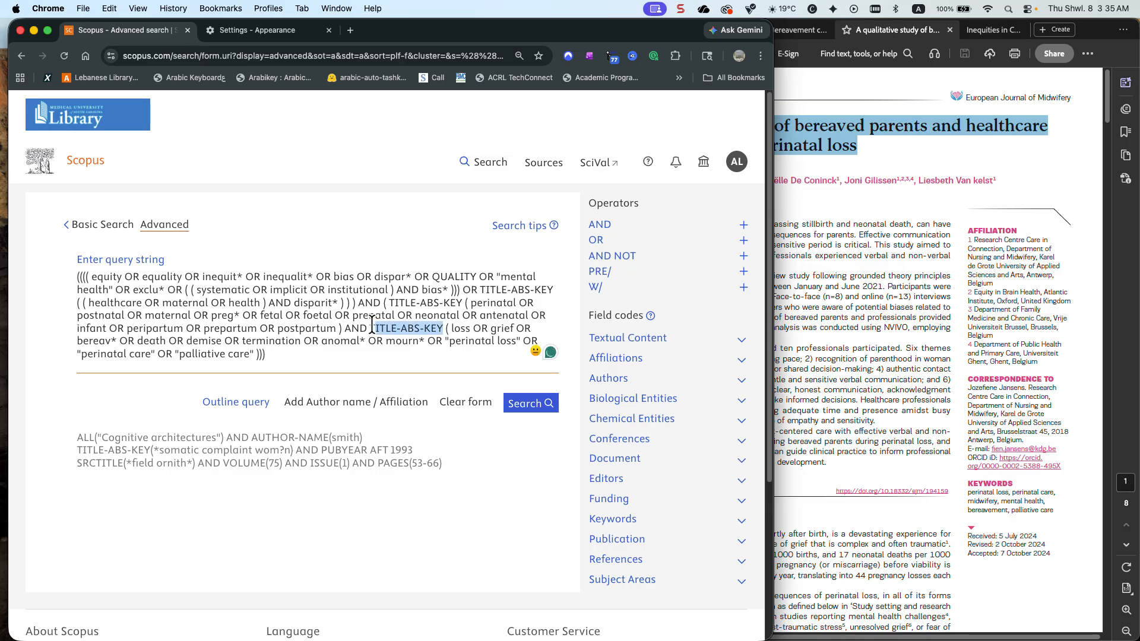
key("super+v")
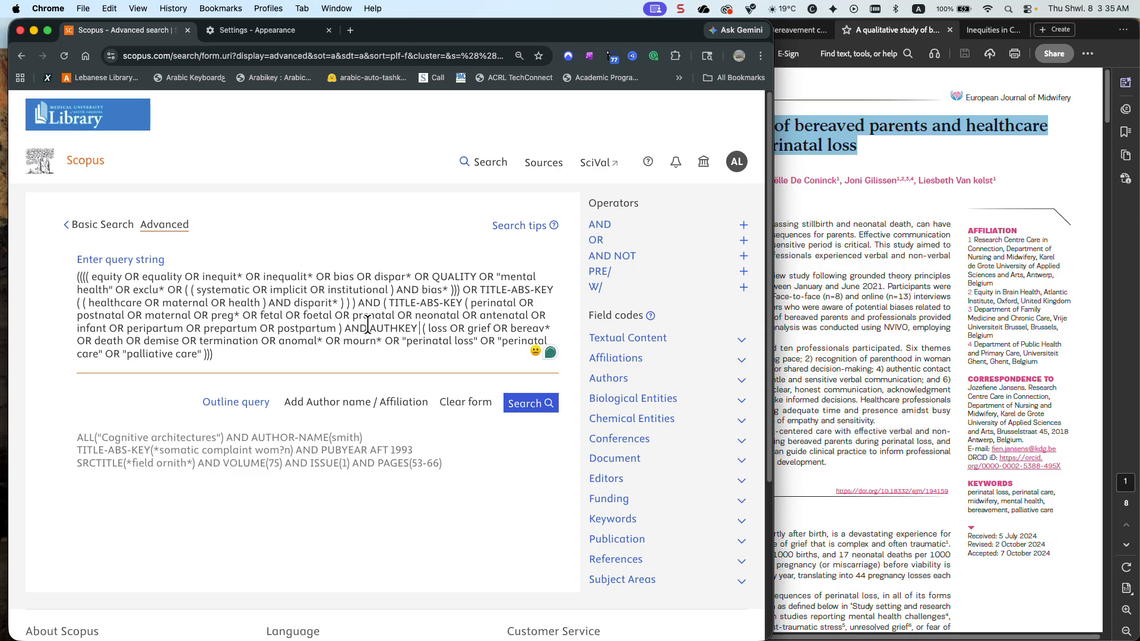
key("BackSpace")
key("BackSpace")
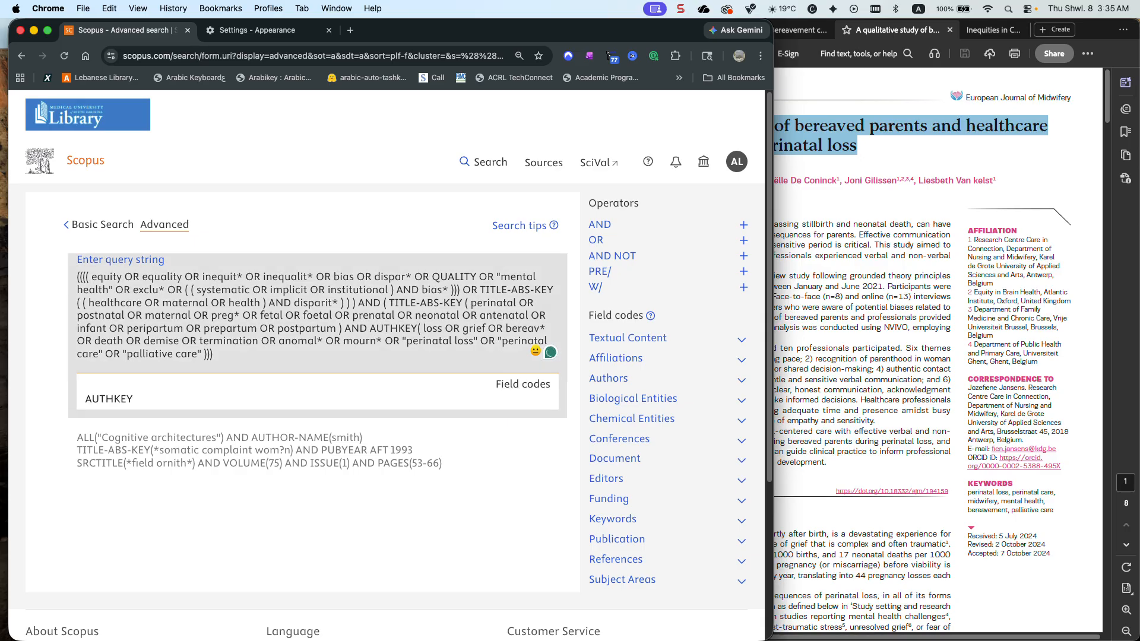
left_click(549, 442)
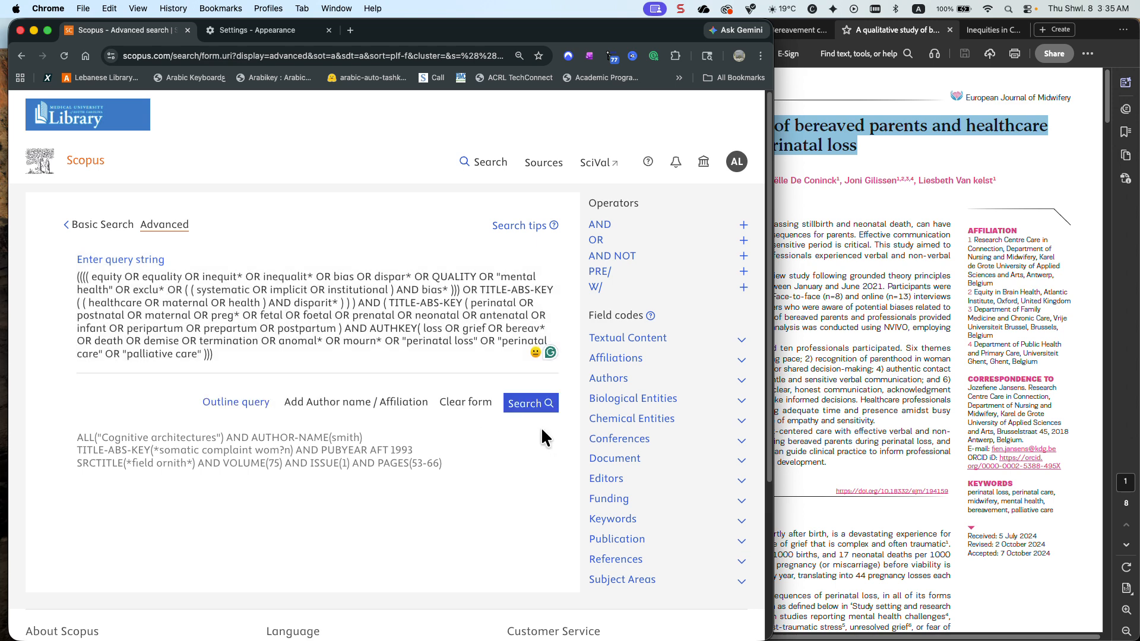
left_click(541, 410)
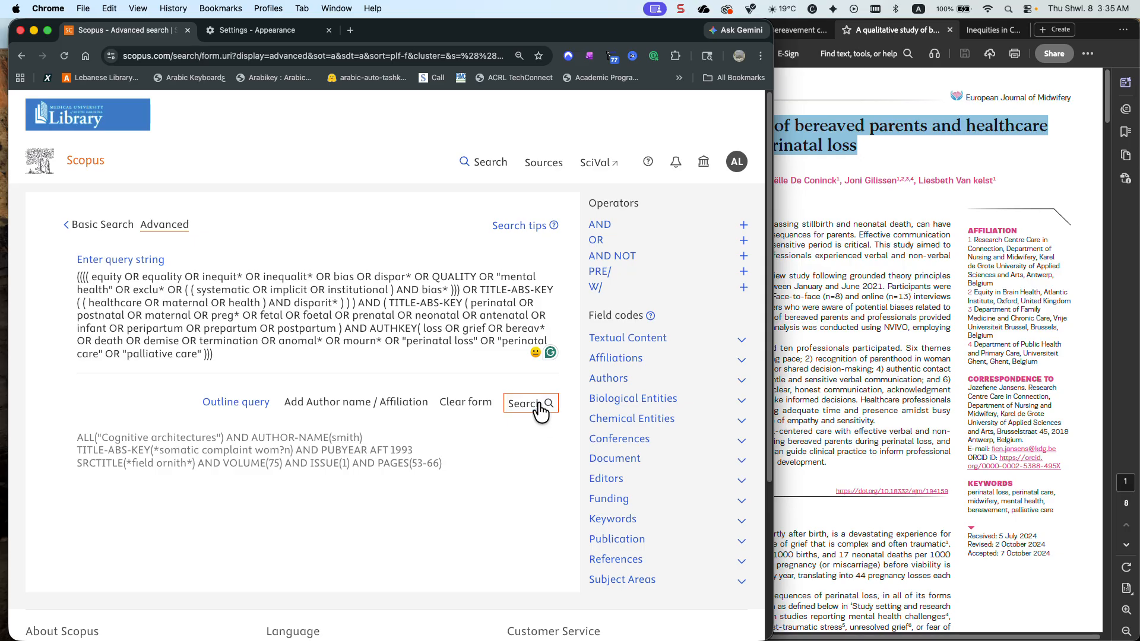
Add the ALL field code before the equity terms' opening parenthesis and try to run the search
left_click(86, 277)
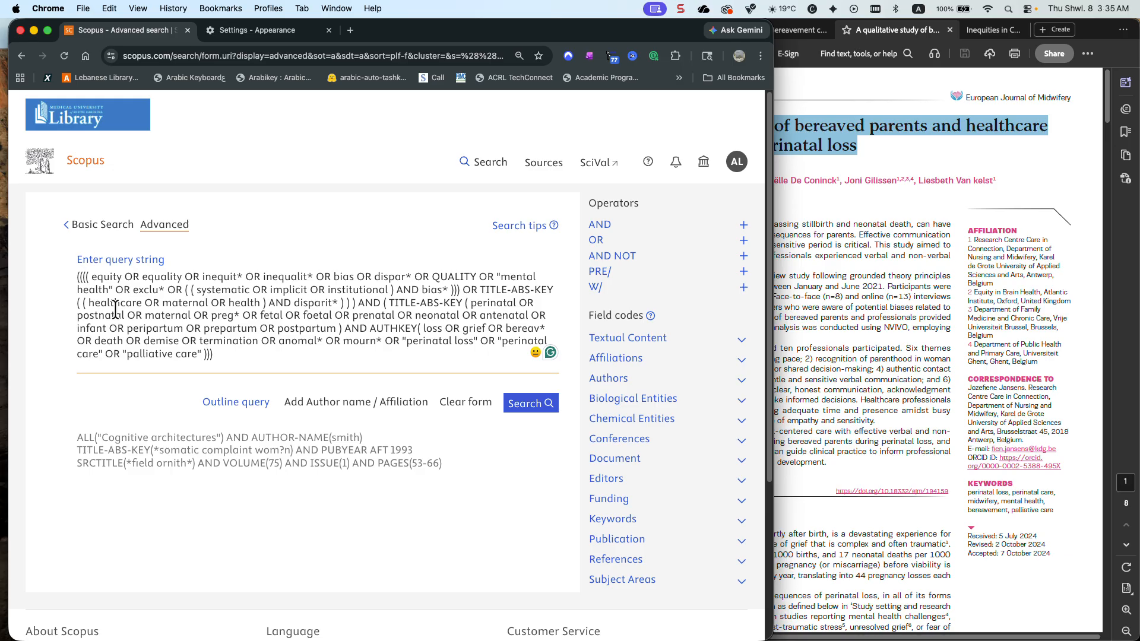
type("ALL")
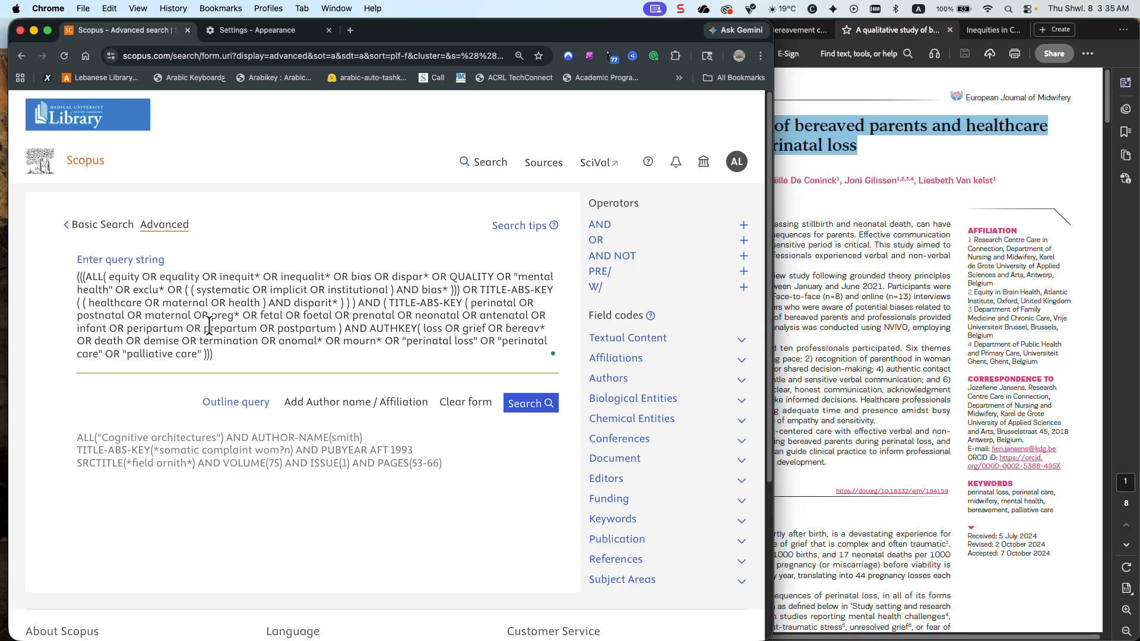
left_click(517, 406)
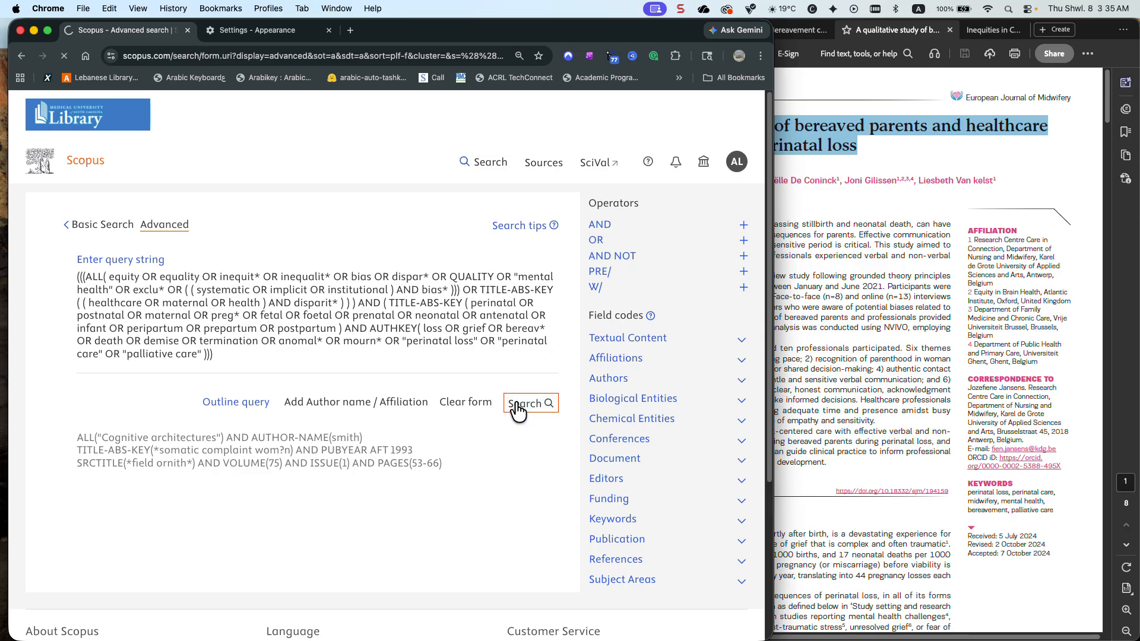
left_click(516, 404)
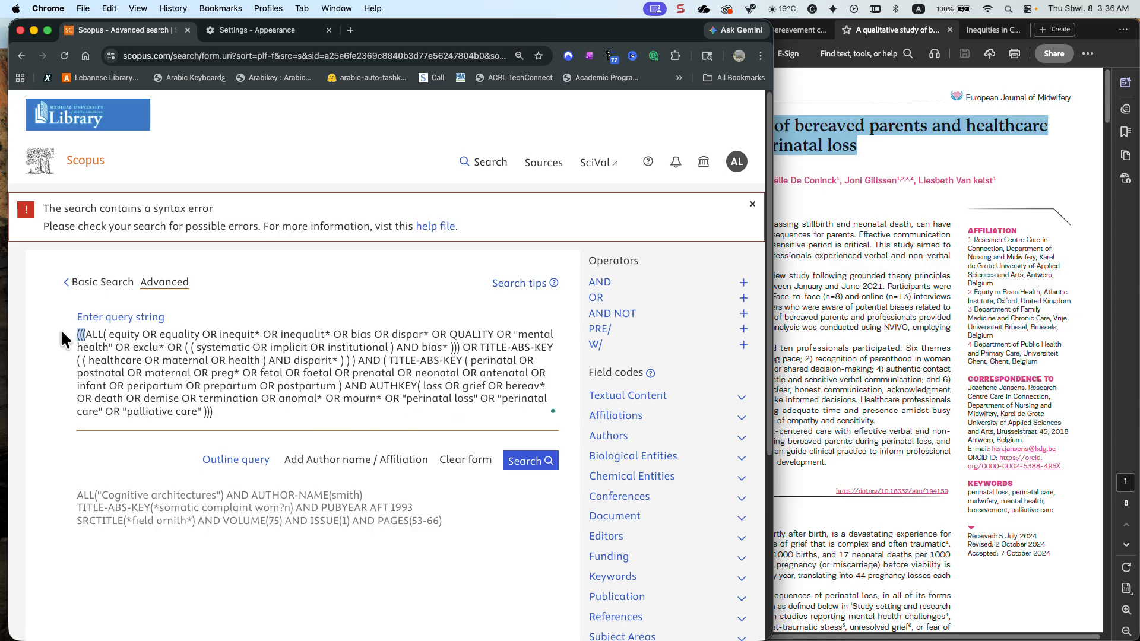
Remove the three opening parentheses before ALL and one closing parenthesis from the query's end, trying the search again
key("BackSpace")
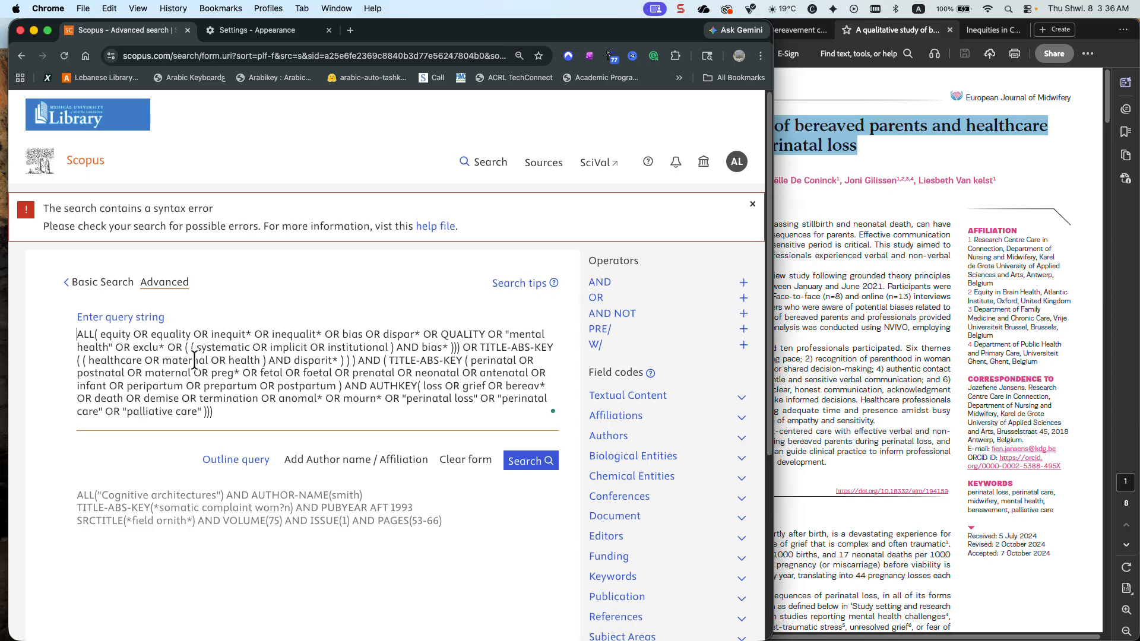
left_click(531, 463)
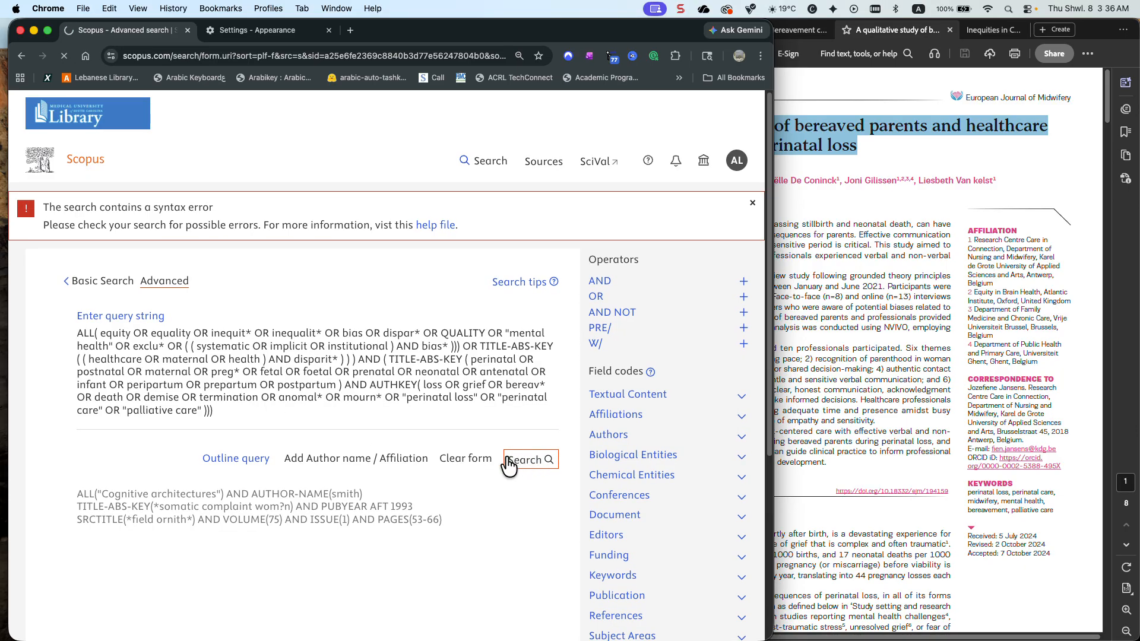
left_click(248, 421)
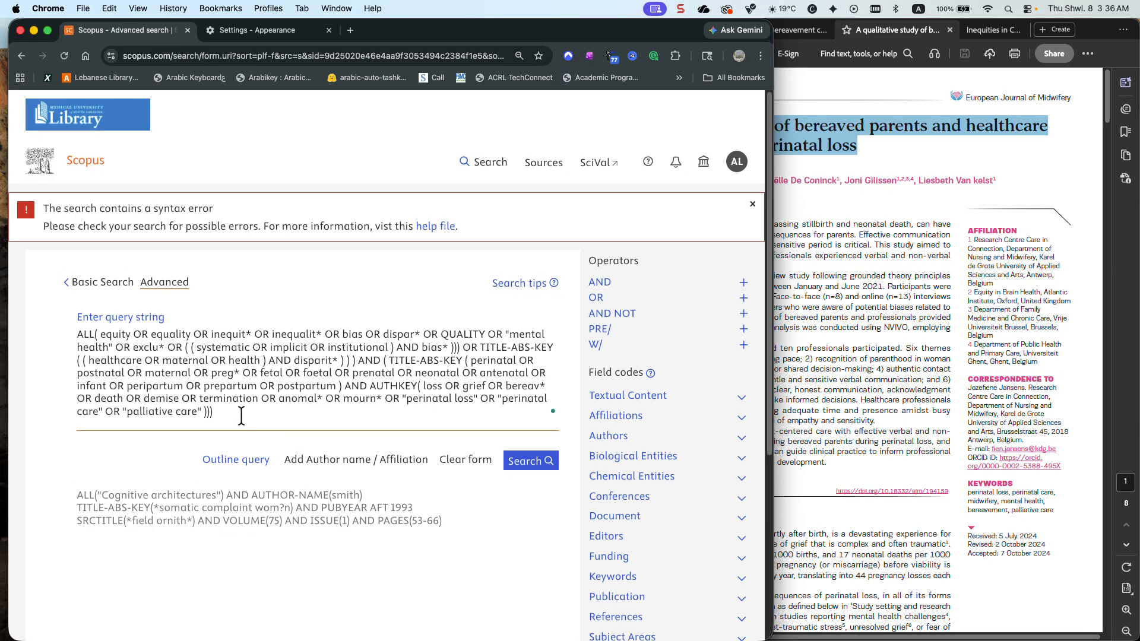
left_click(534, 467)
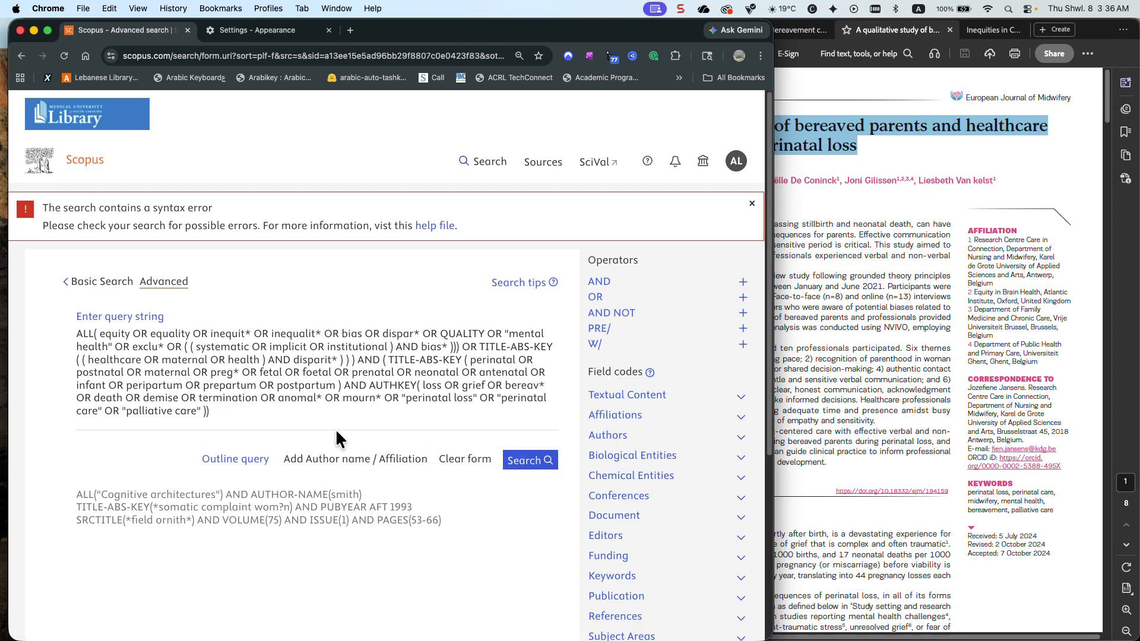
Delete the loss and grief terms with their closing parentheses after AUTHKEY( at the end of the query
left_click(392, 420)
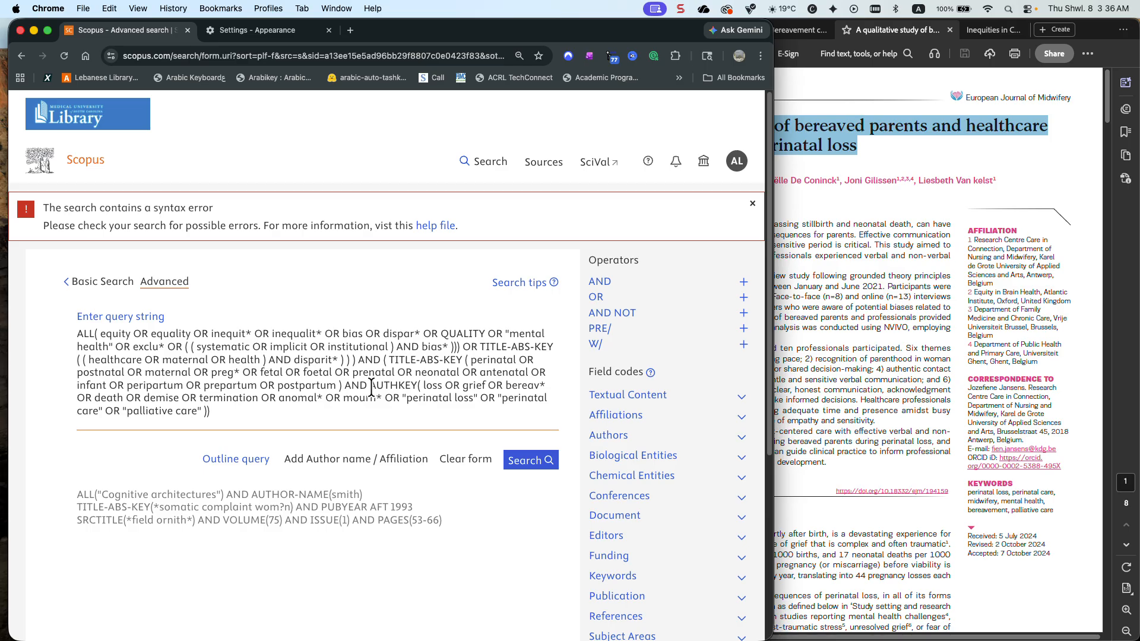
left_click(323, 279)
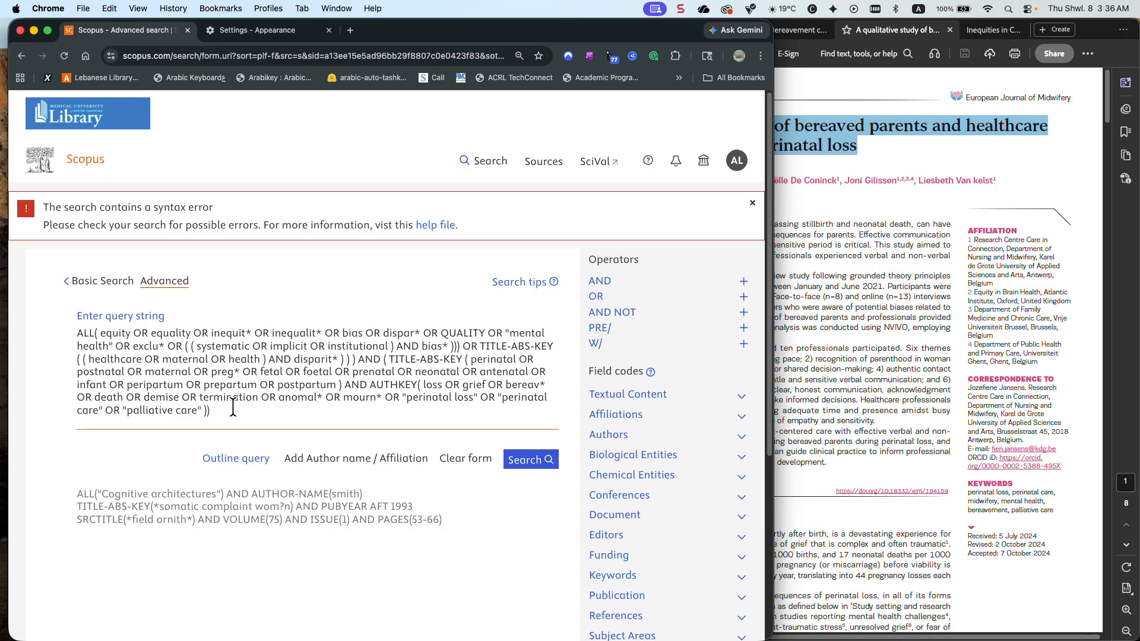
left_click_drag(218, 411, 419, 383)
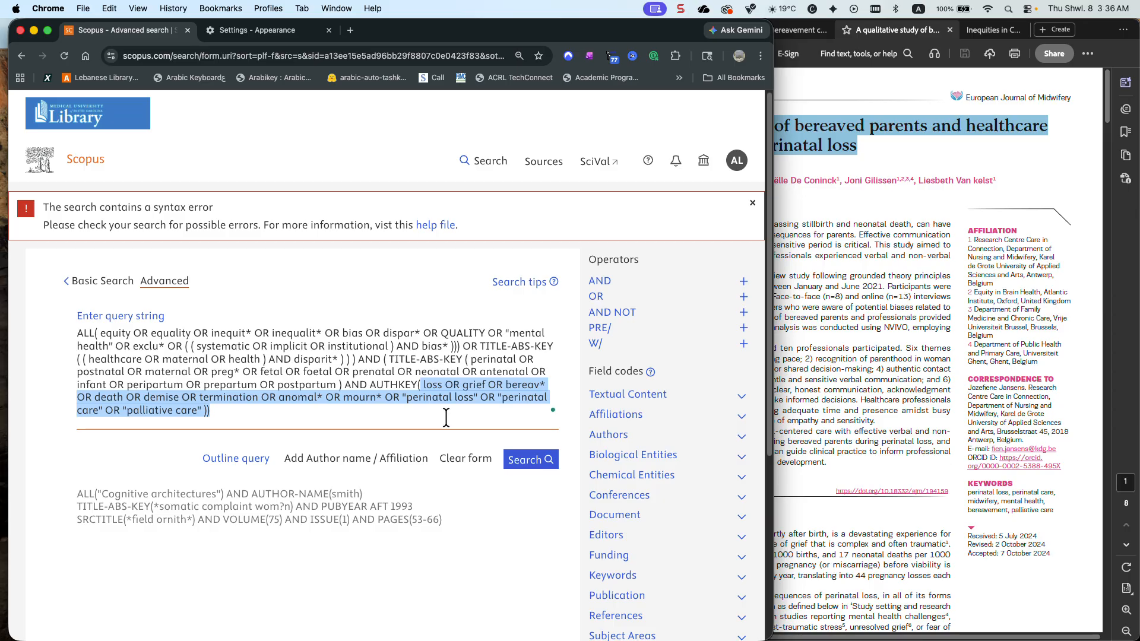
key("BackSpace")
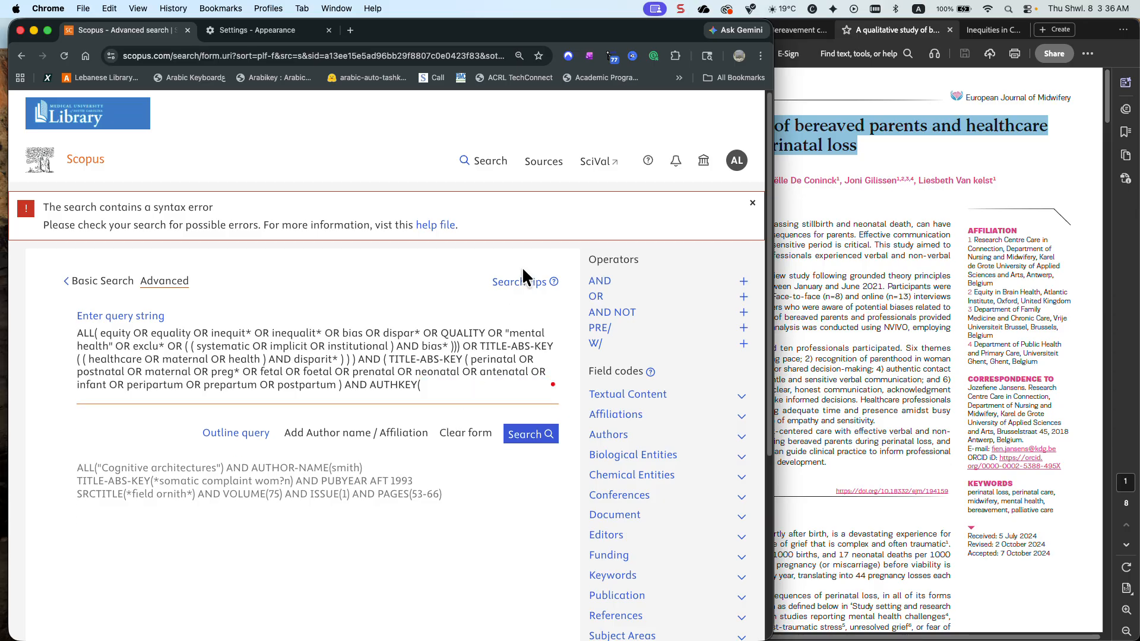
Return to the basic document search, empty the search terms, and set the search to cover All fields
left_click(490, 161)
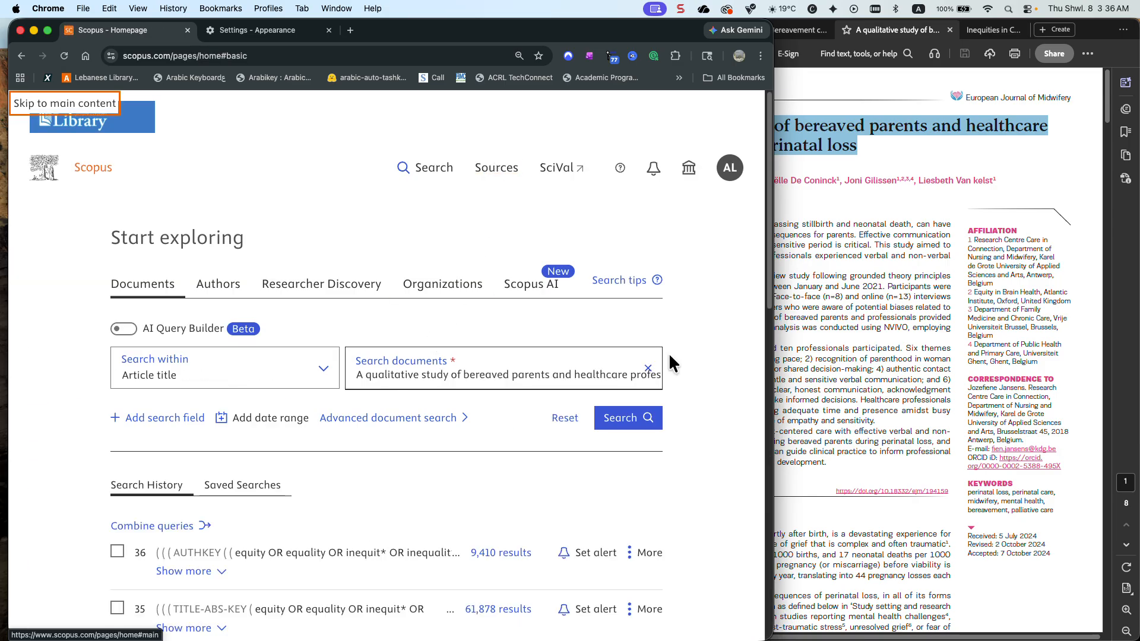
left_click(647, 369)
key("super+v")
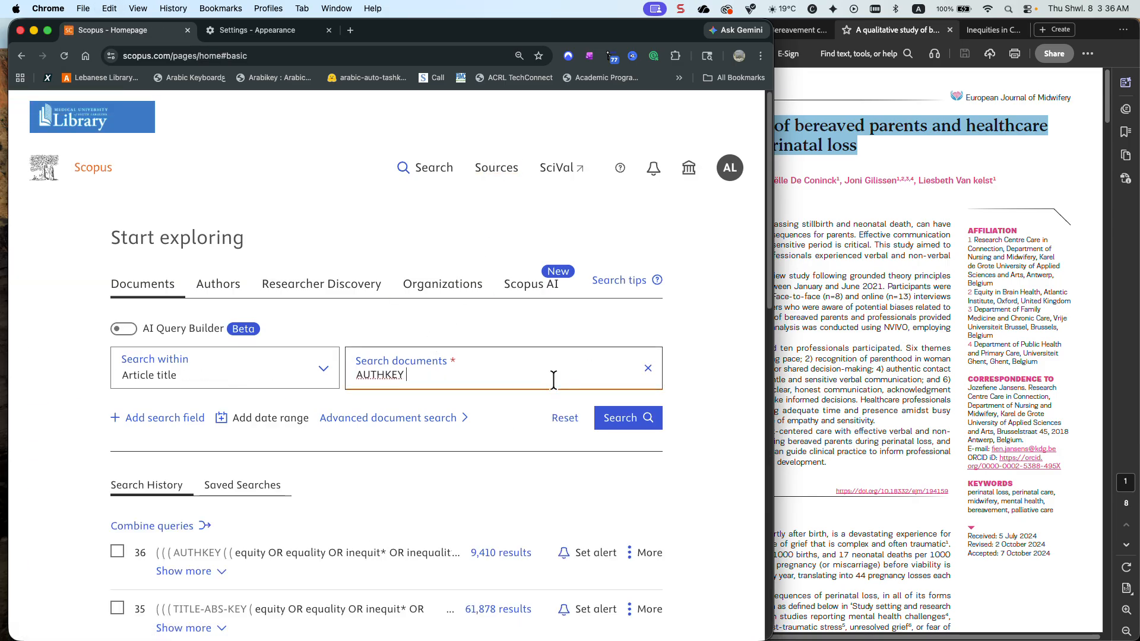
double_click(402, 373)
key("BackSpace")
left_click(317, 377)
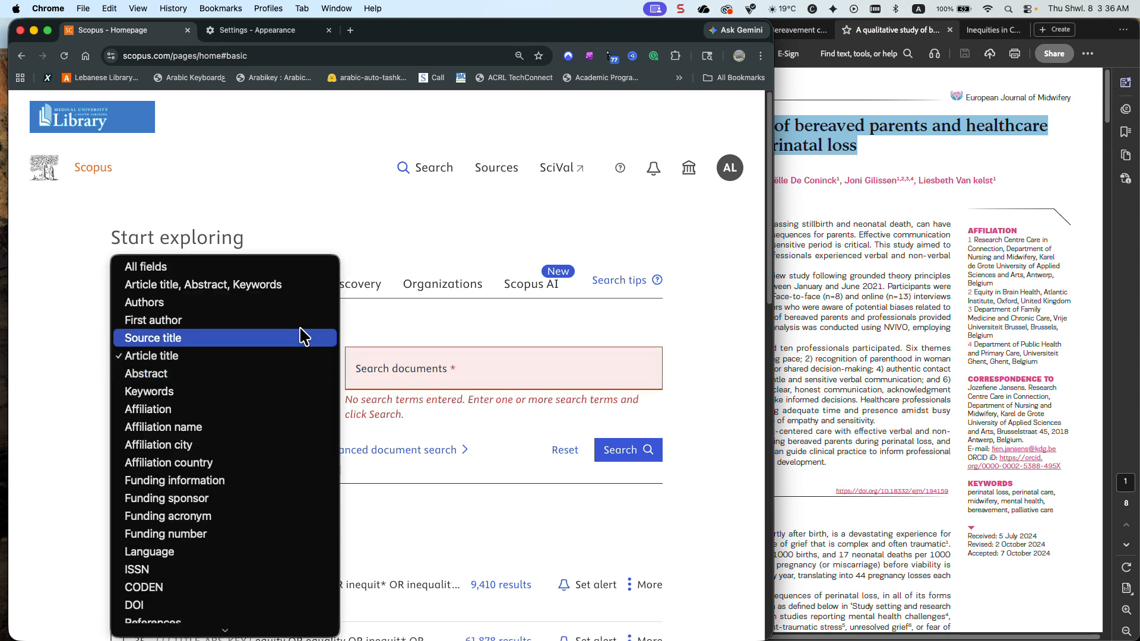
scroll(303, 336, "down", 3)
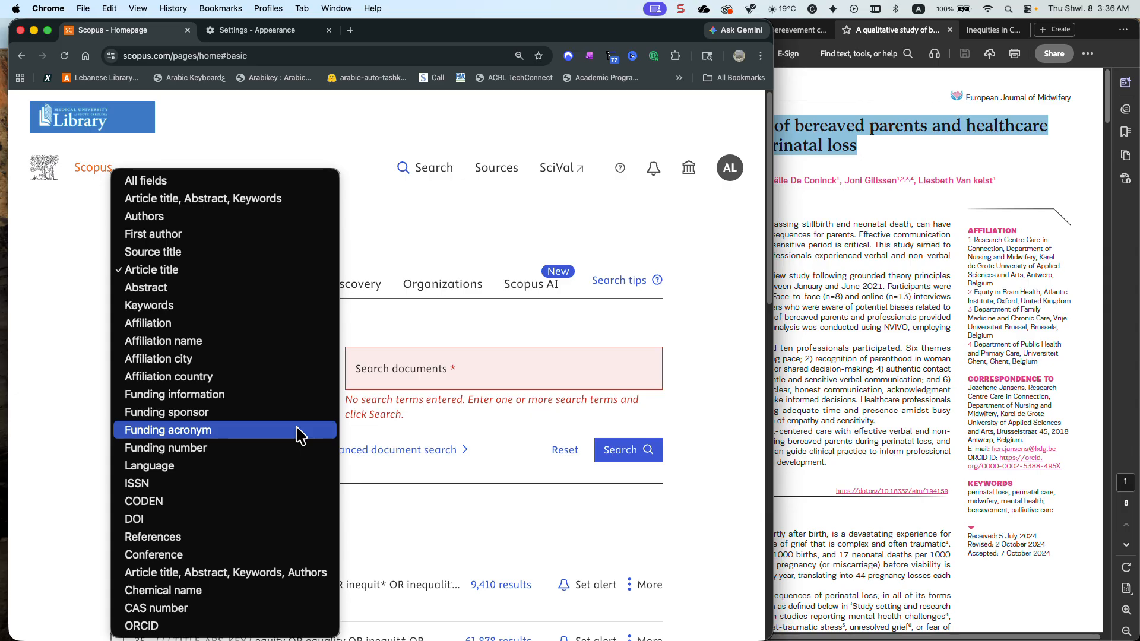
left_click(274, 181)
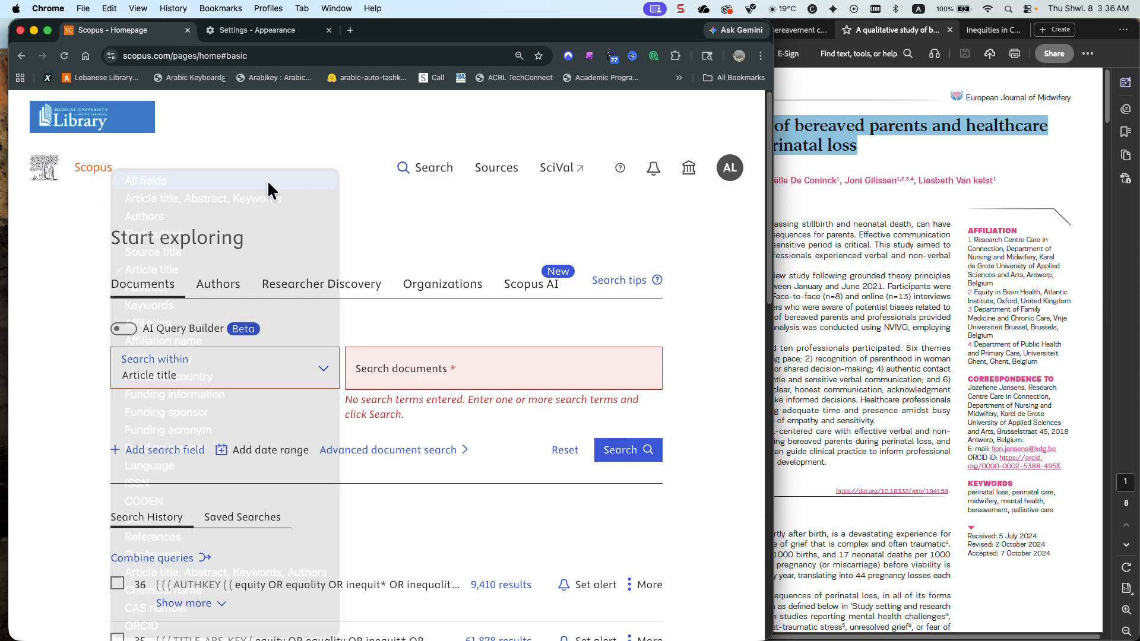
Copy the terms from loss through "palliative care" out of history query 36 and search for them in All fields
scroll(388, 333, "down", 4)
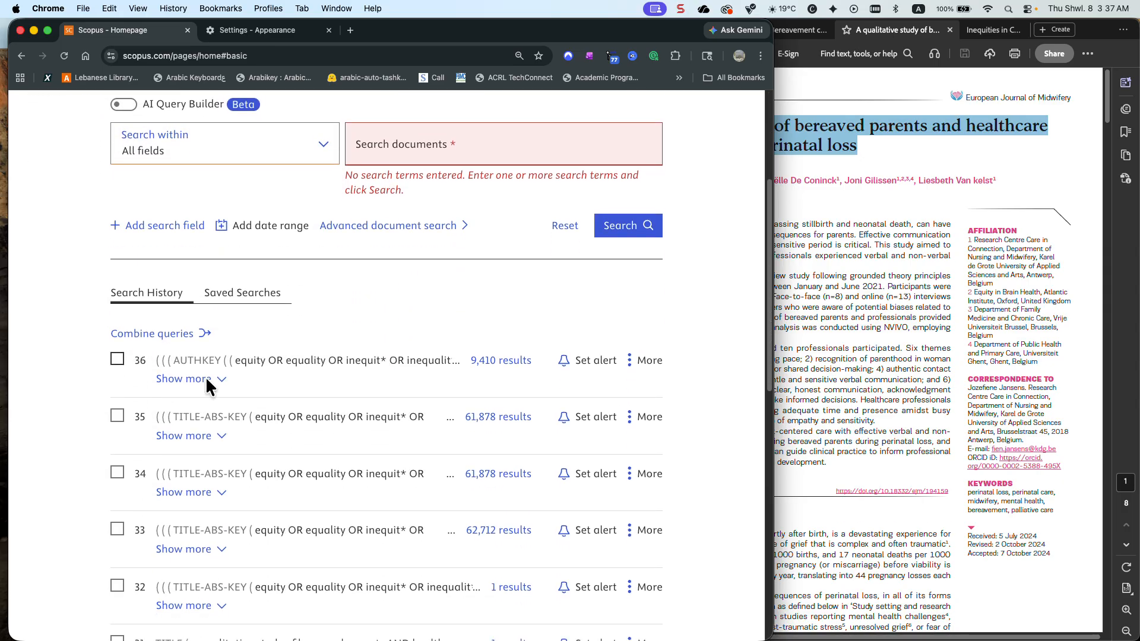
left_click(220, 380)
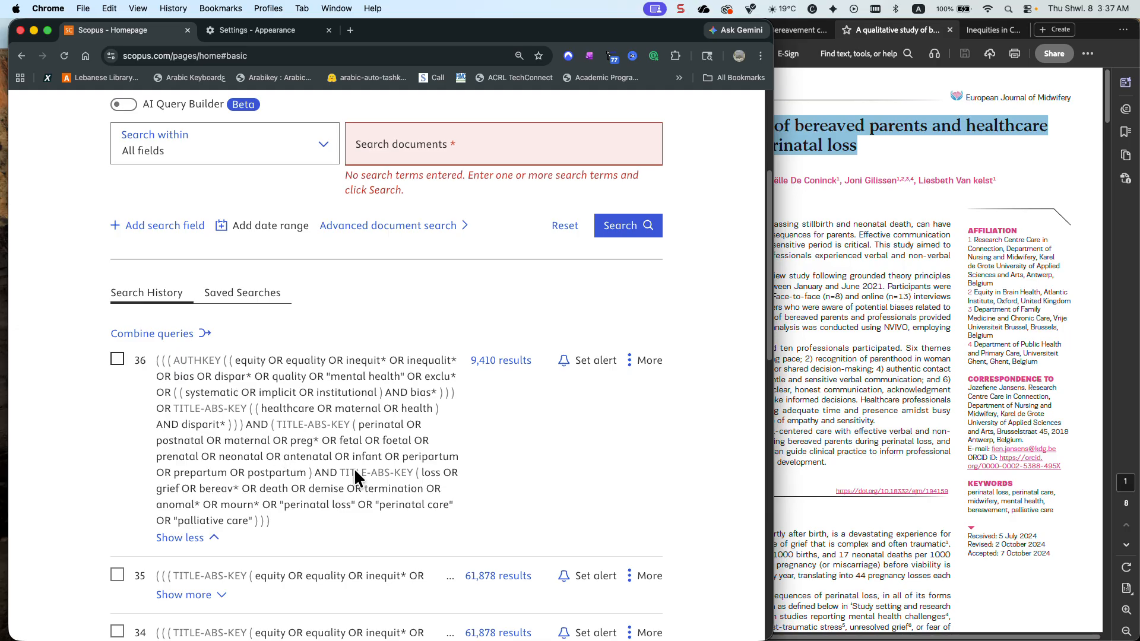
left_click_drag(418, 471, 256, 515)
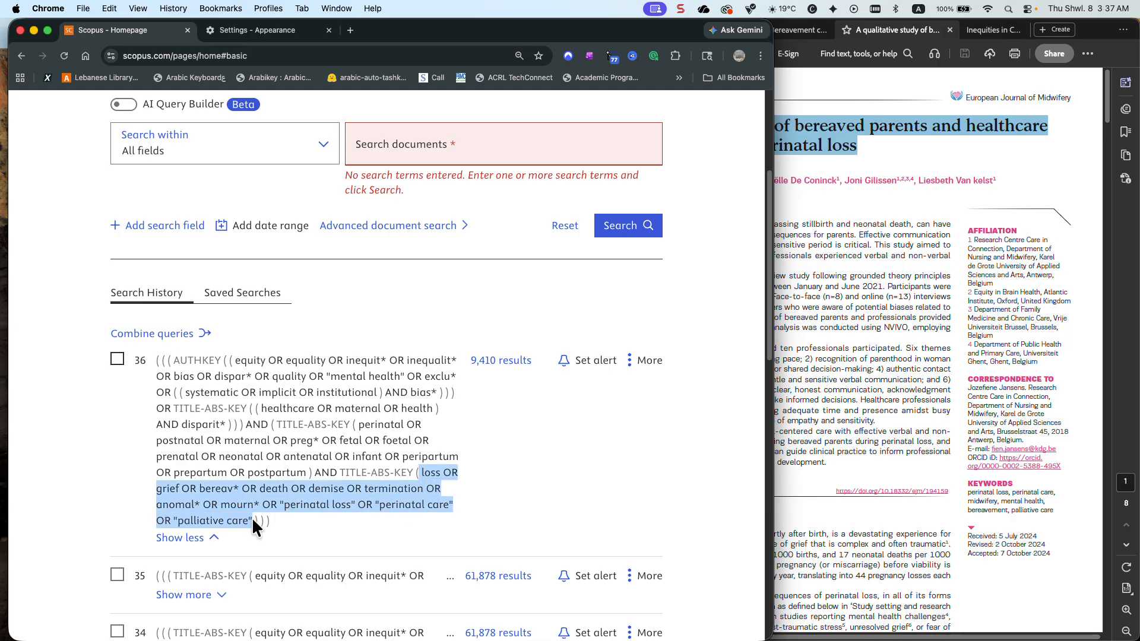
scroll(253, 519, "down", 1)
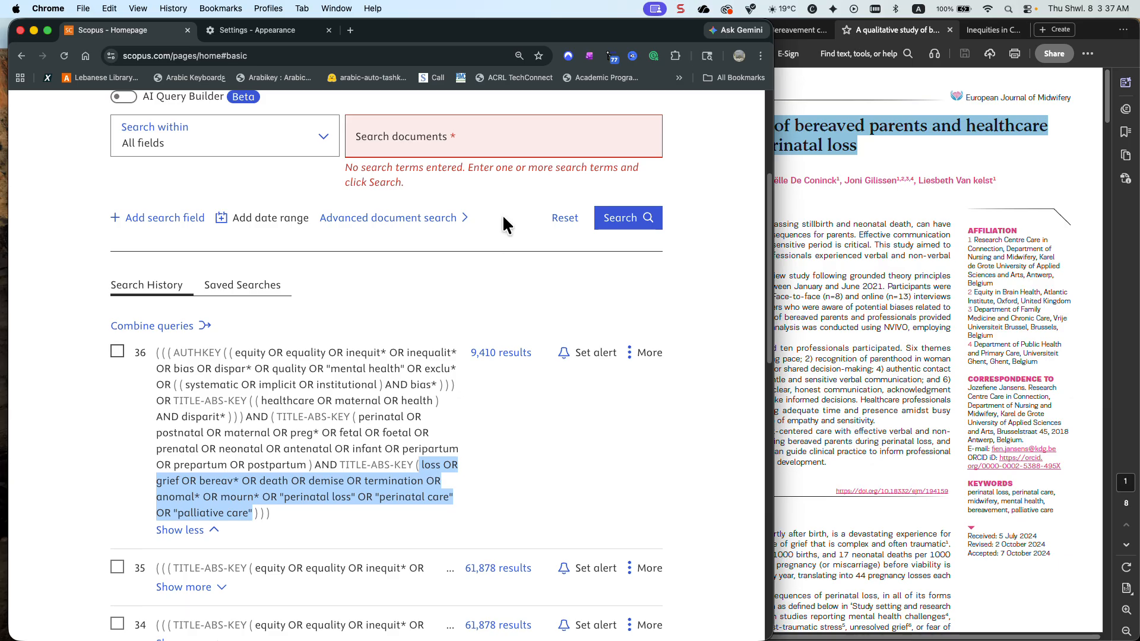
scroll(455, 147, "up", 5)
left_click(378, 356)
key("super+v")
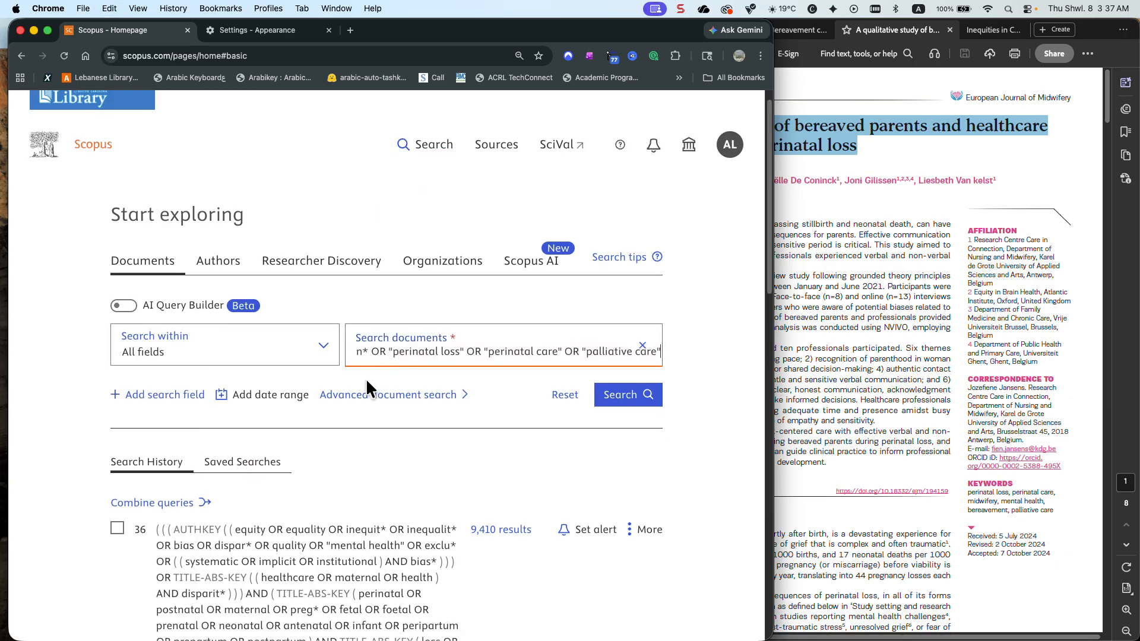
left_click(632, 398)
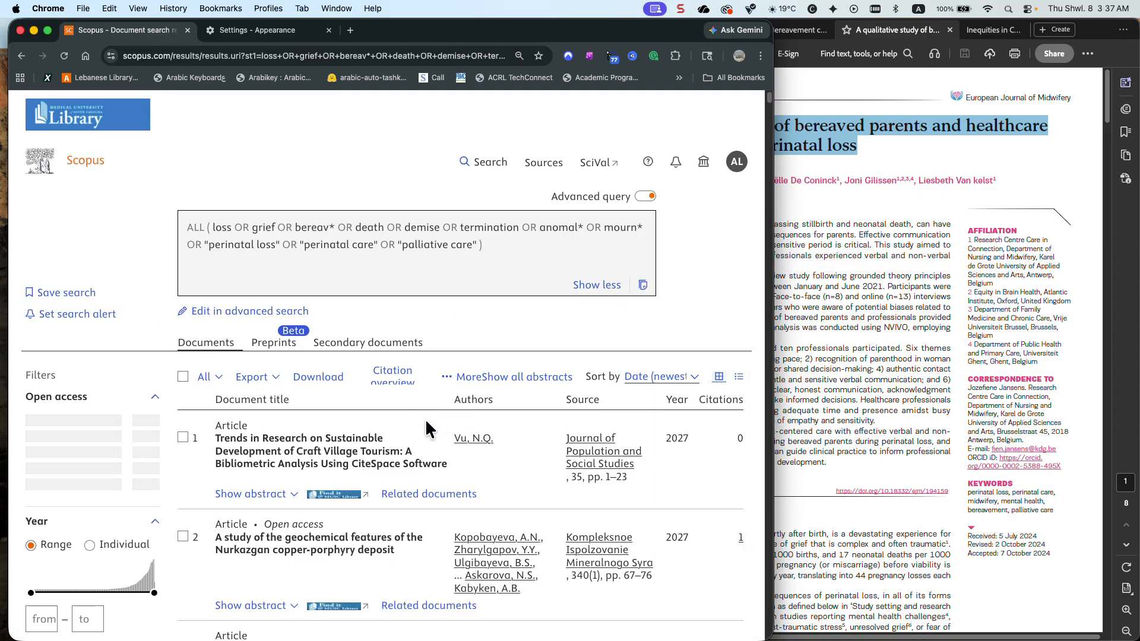
Examine the results' full source title list in alphabetical order, checking around the European journals, and close it
scroll(123, 422, "down", 15)
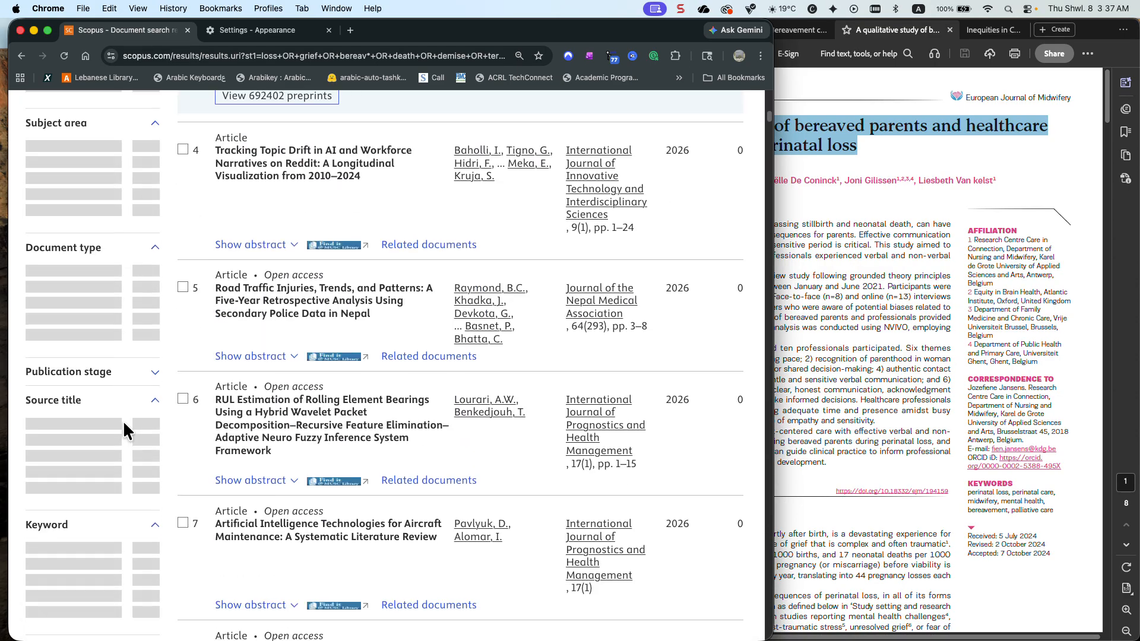
scroll(123, 420, "down", 2)
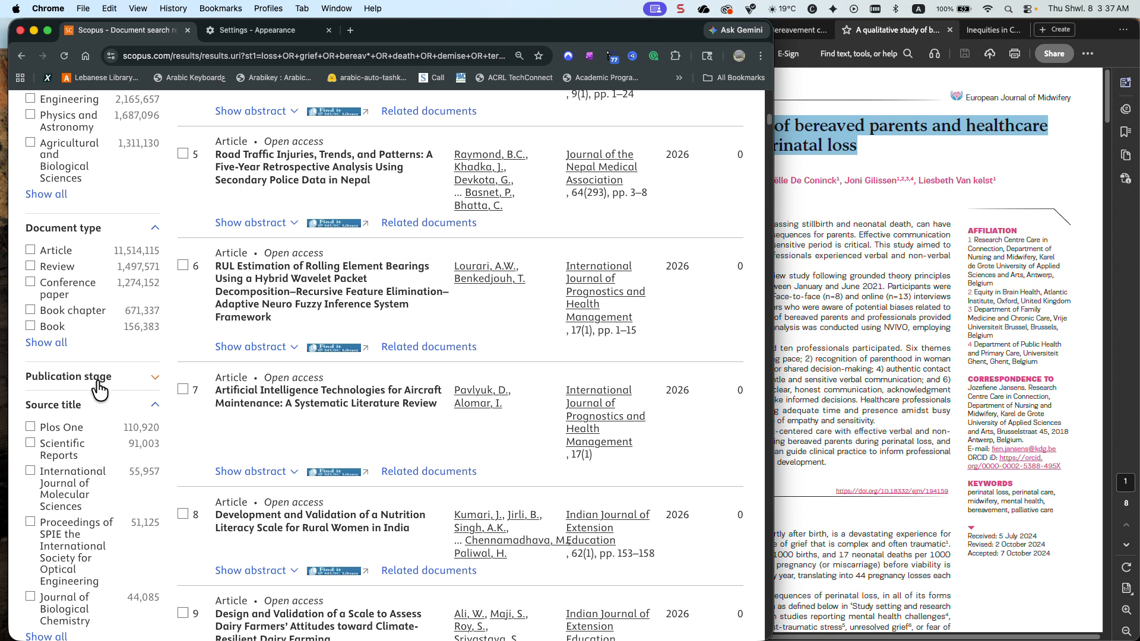
scroll(88, 378, "down", 5)
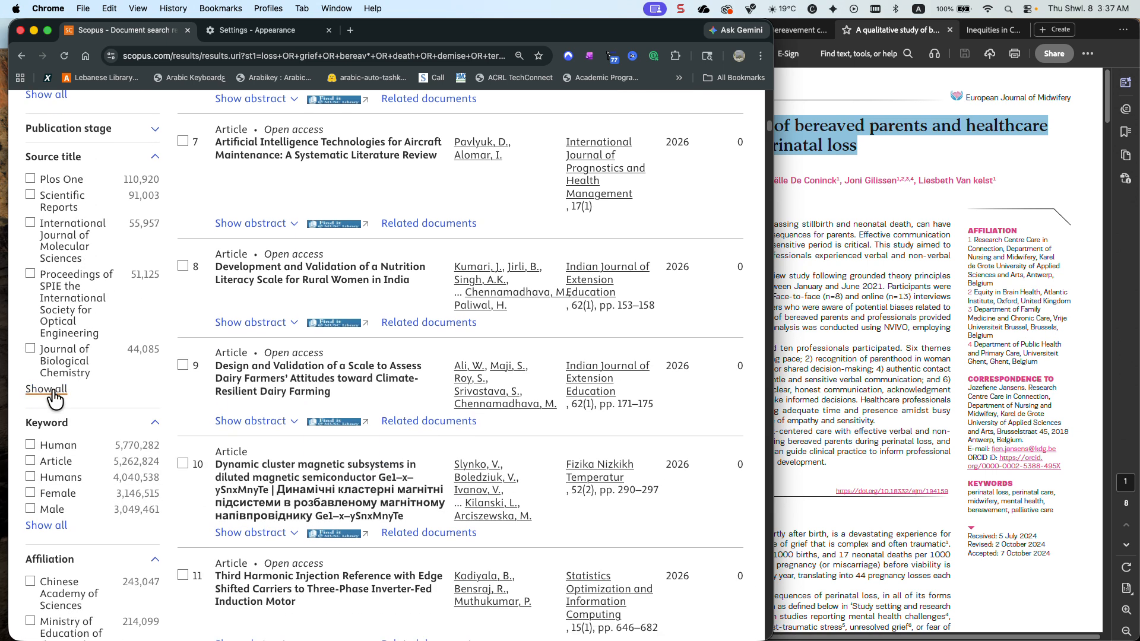
left_click(46, 389)
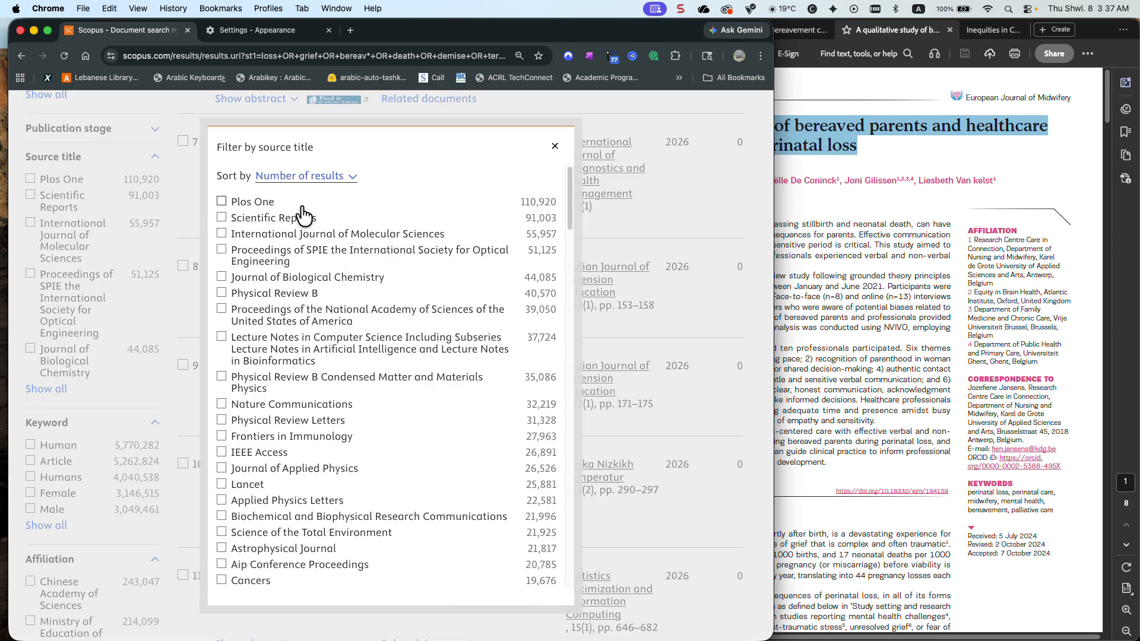
left_click(307, 177)
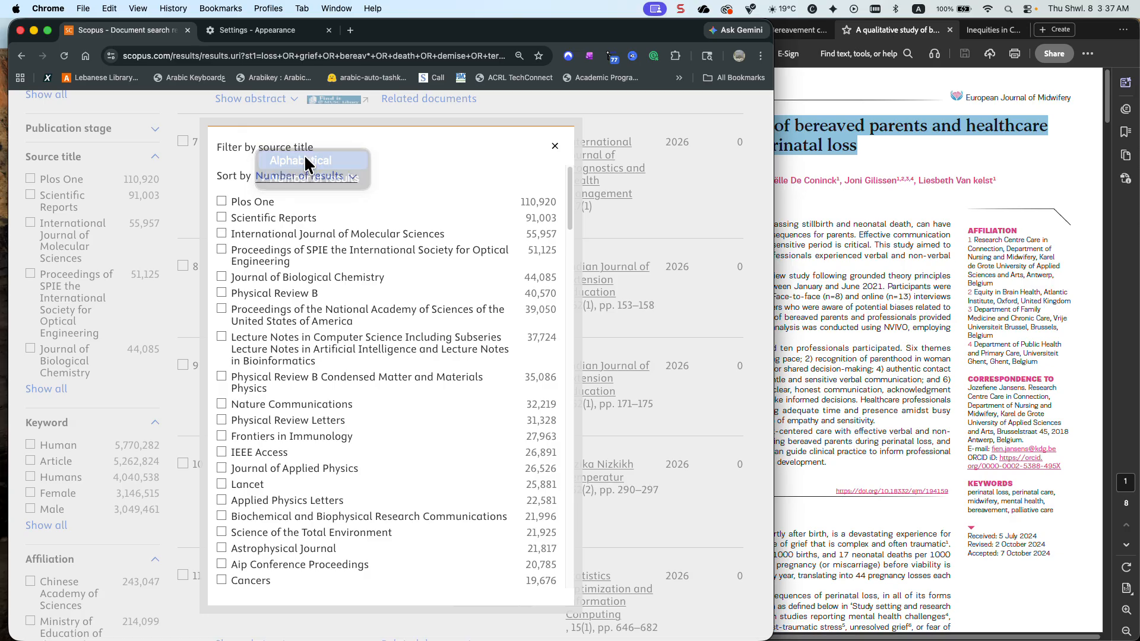
left_click(307, 158)
scroll(312, 303, "down", 15)
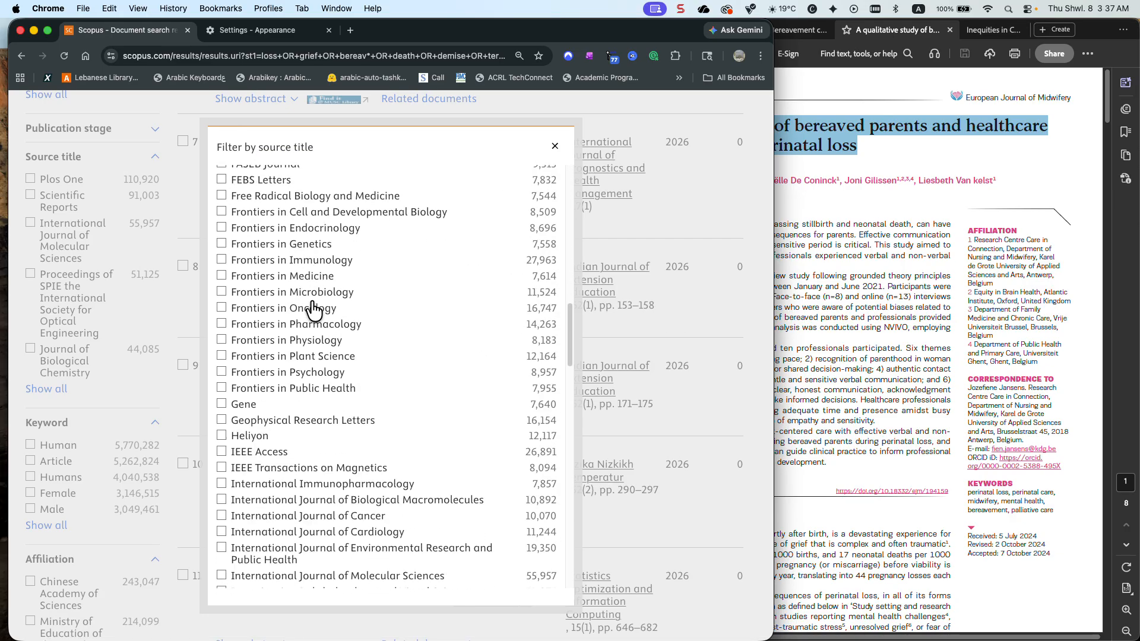
scroll(313, 310, "up", 5)
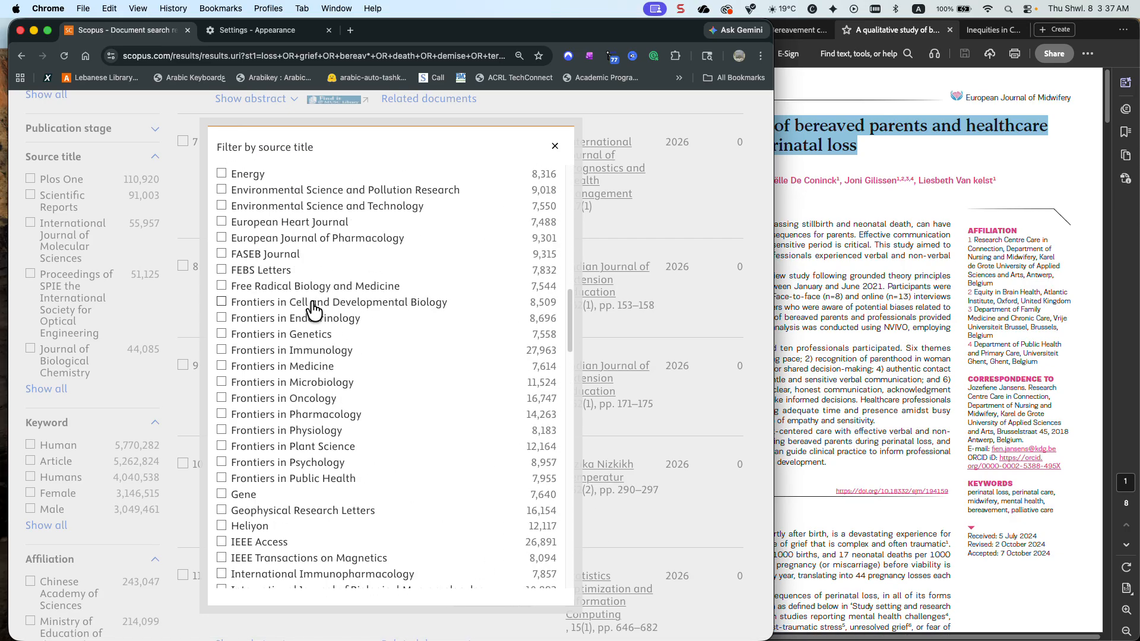
scroll(314, 309, "up", 3)
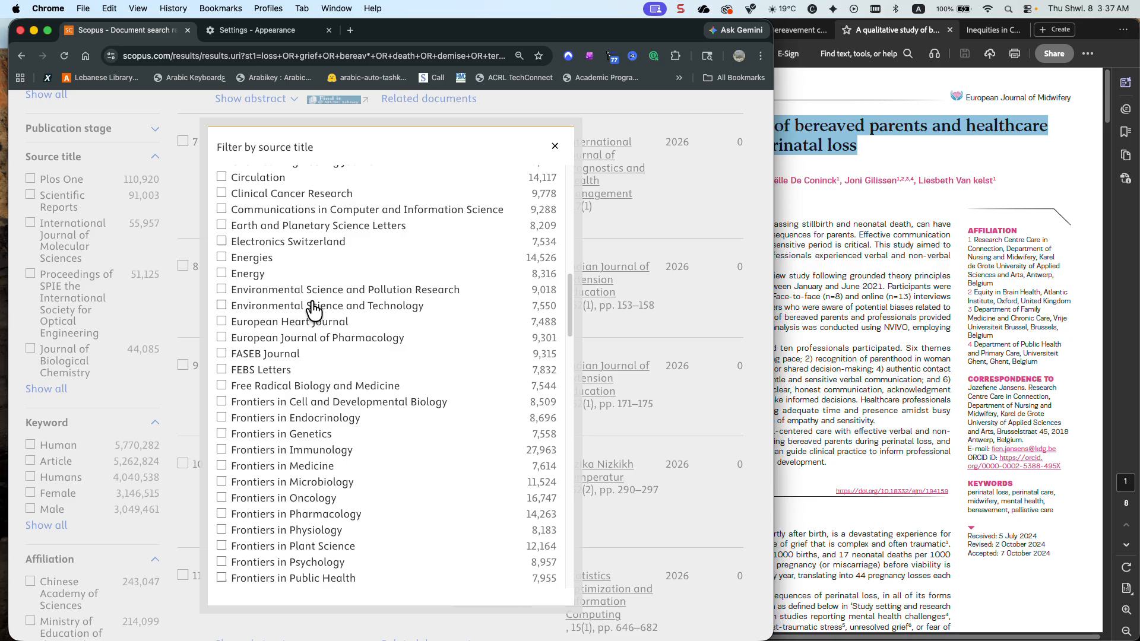
left_click(554, 146)
scroll(500, 255, "up", 15)
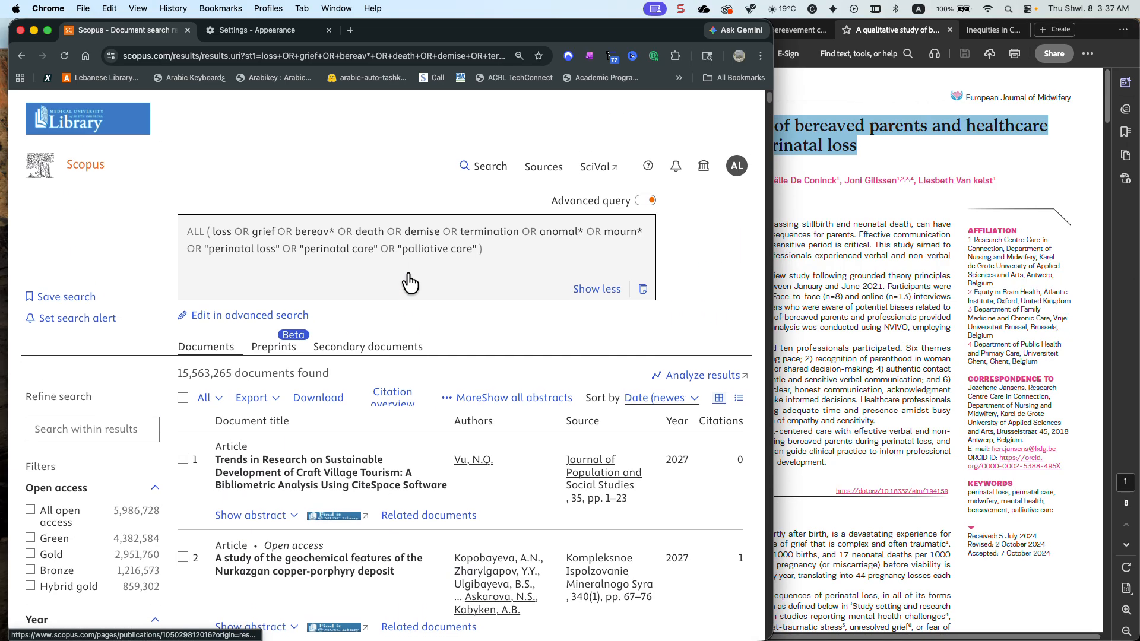
Replace the ALL field code before the loss and grief terms with AUTHKEY in the advanced query and run the search
left_click(210, 312)
left_click_drag(95, 277, 58, 280)
key("BackSpace")
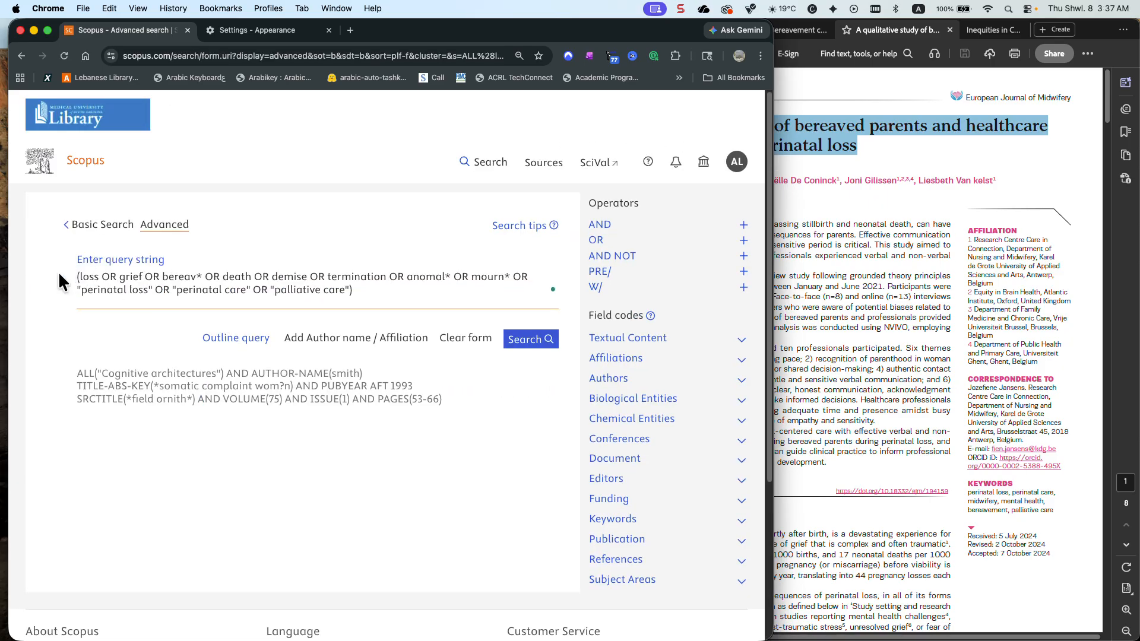
type("Au")
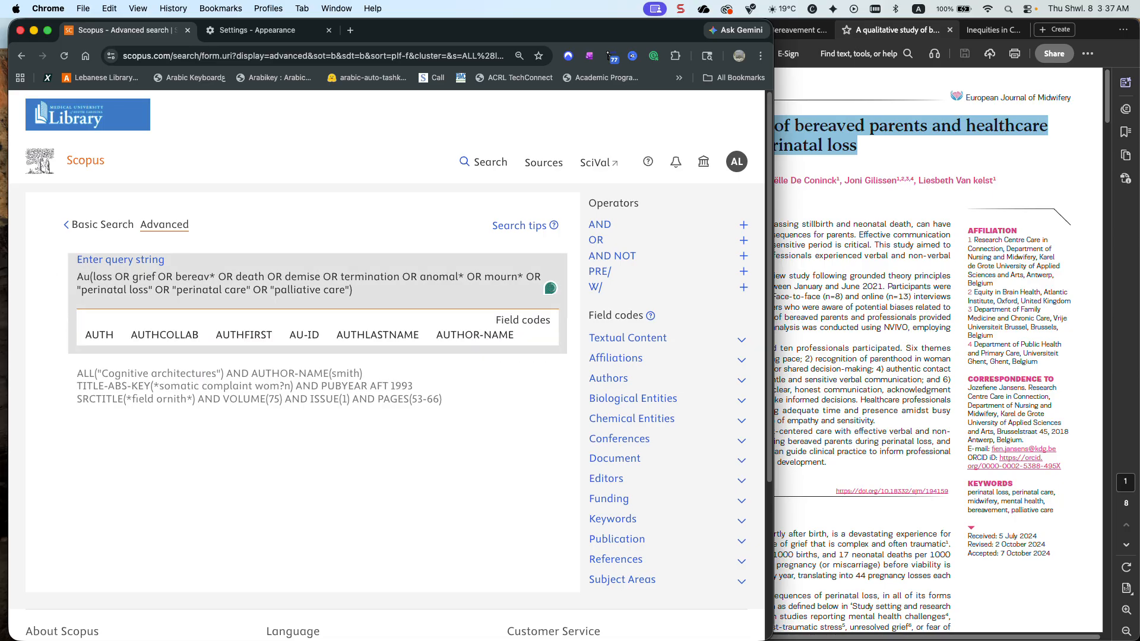
type("th")
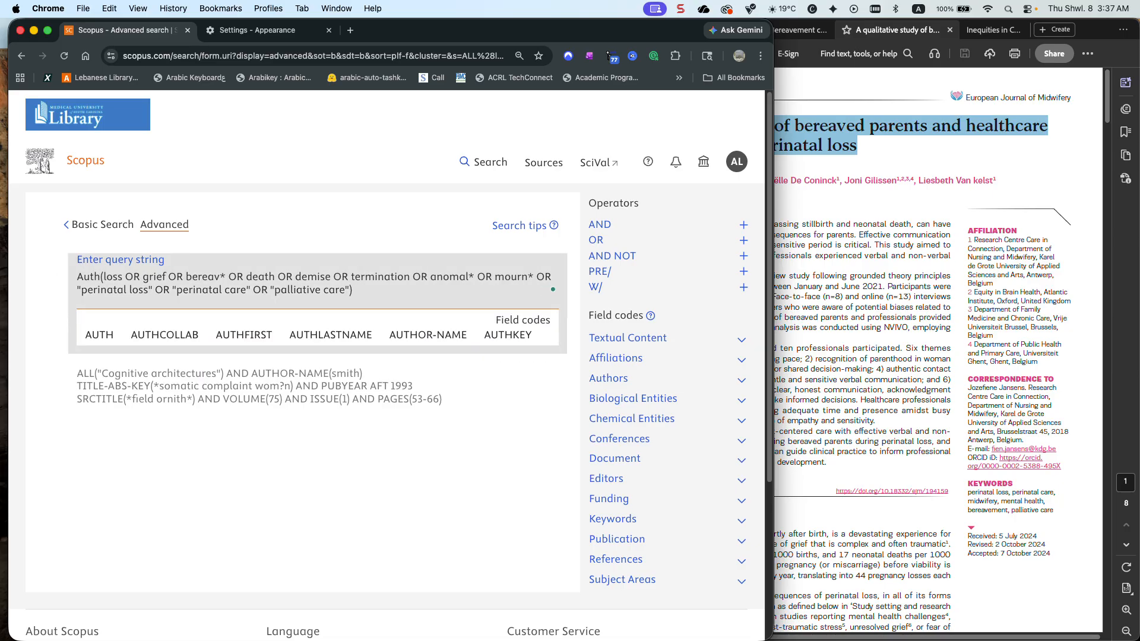
left_click(514, 336)
left_click(527, 341)
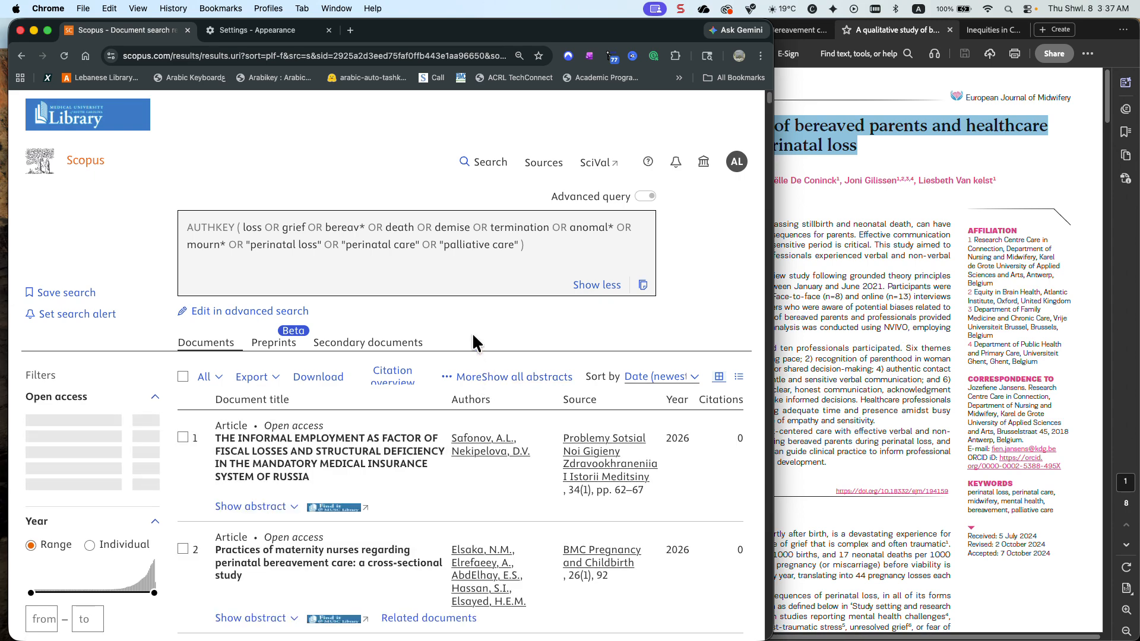
Examine the complete source title list of the author-keyword results in alphabetical order around the European journals, close it, and return to the query summary
scroll(110, 419, "down", 5)
scroll(108, 410, "down", 10)
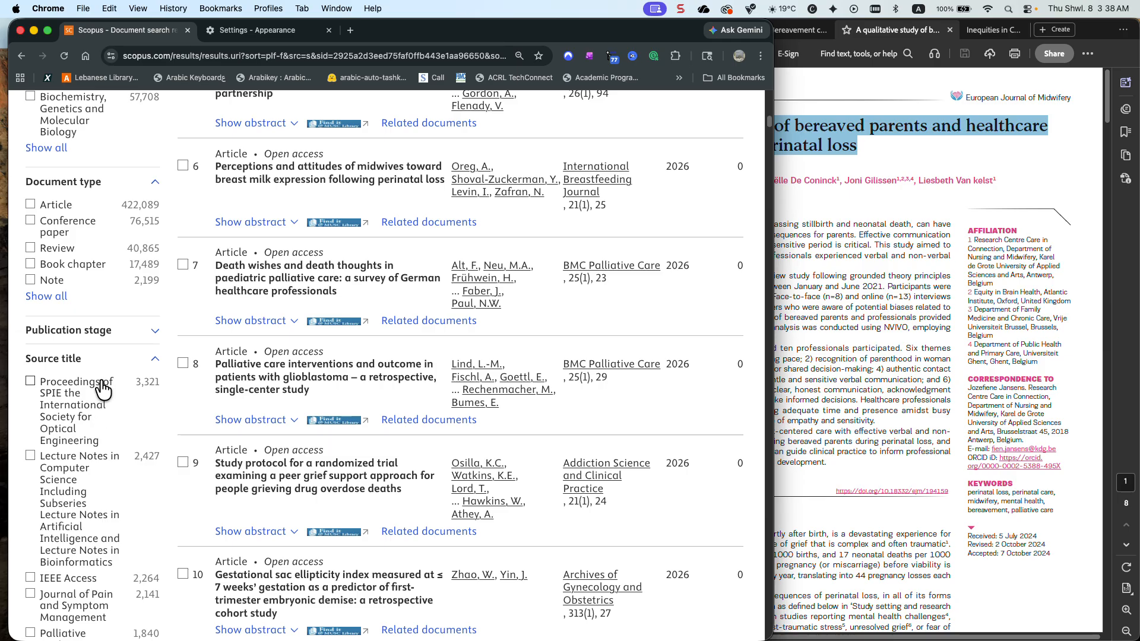
scroll(68, 327, "down", 6)
scroll(70, 325, "down", 5)
scroll(55, 381, "up", 8)
scroll(55, 381, "up", 2)
scroll(55, 380, "down", 4)
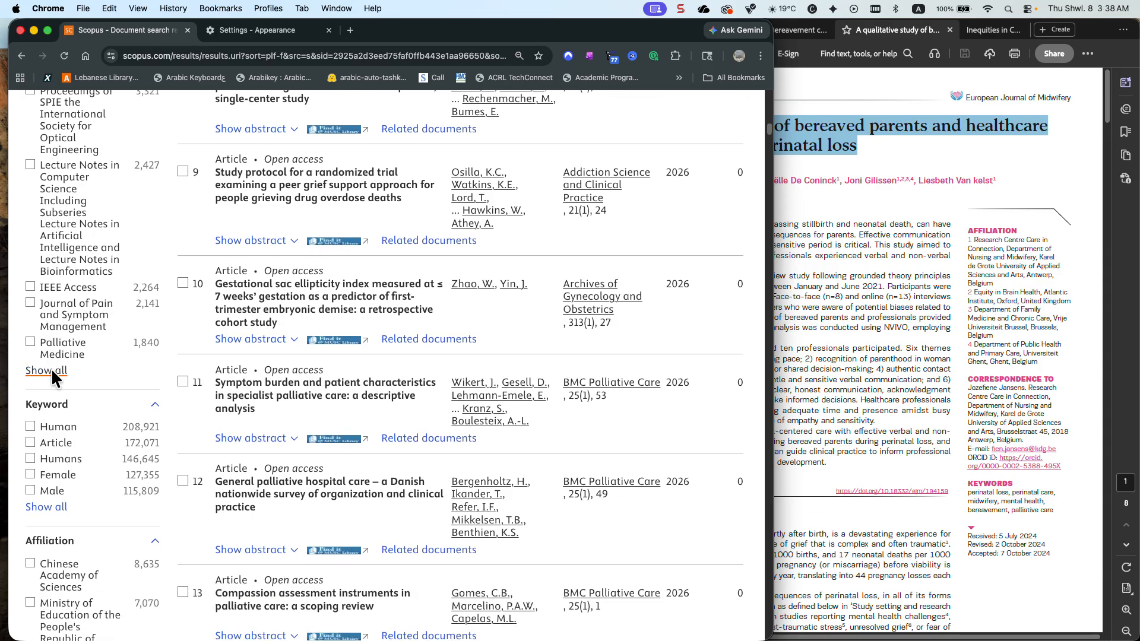
left_click(52, 373)
left_click(343, 177)
left_click(331, 161)
scroll(326, 297, "down", 3)
scroll(327, 299, "down", 8)
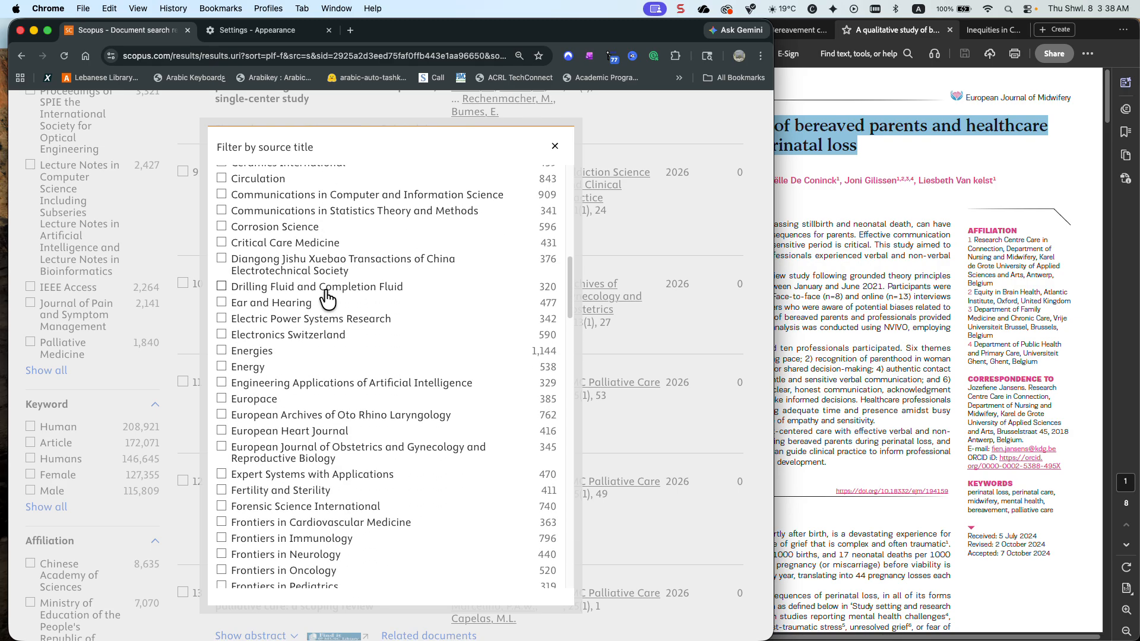
scroll(328, 300, "up", 1)
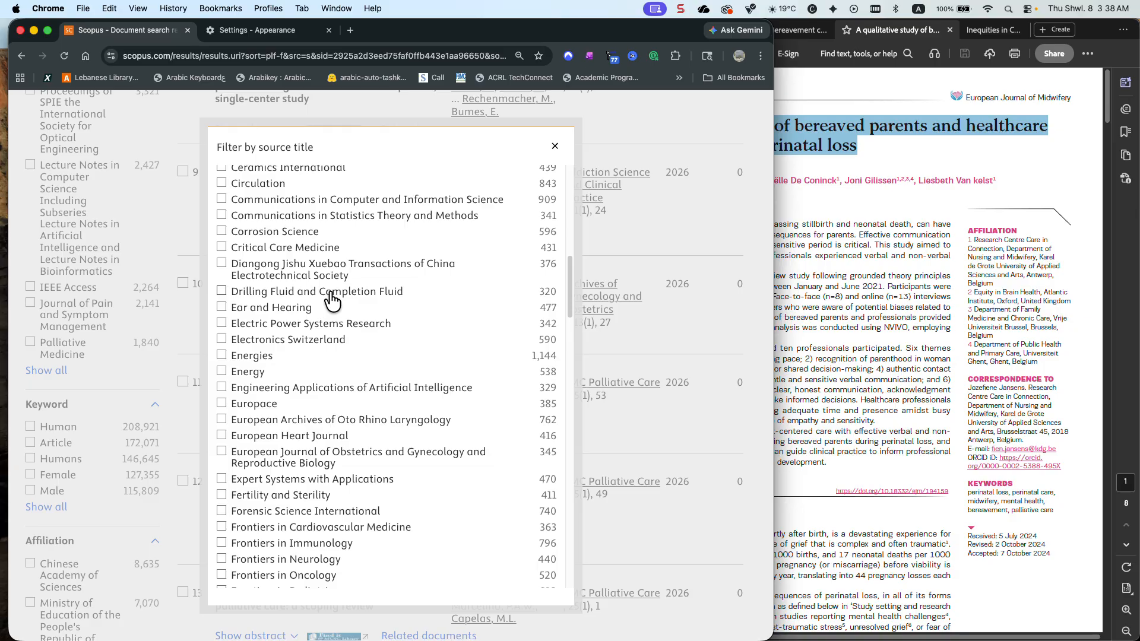
left_click(554, 146)
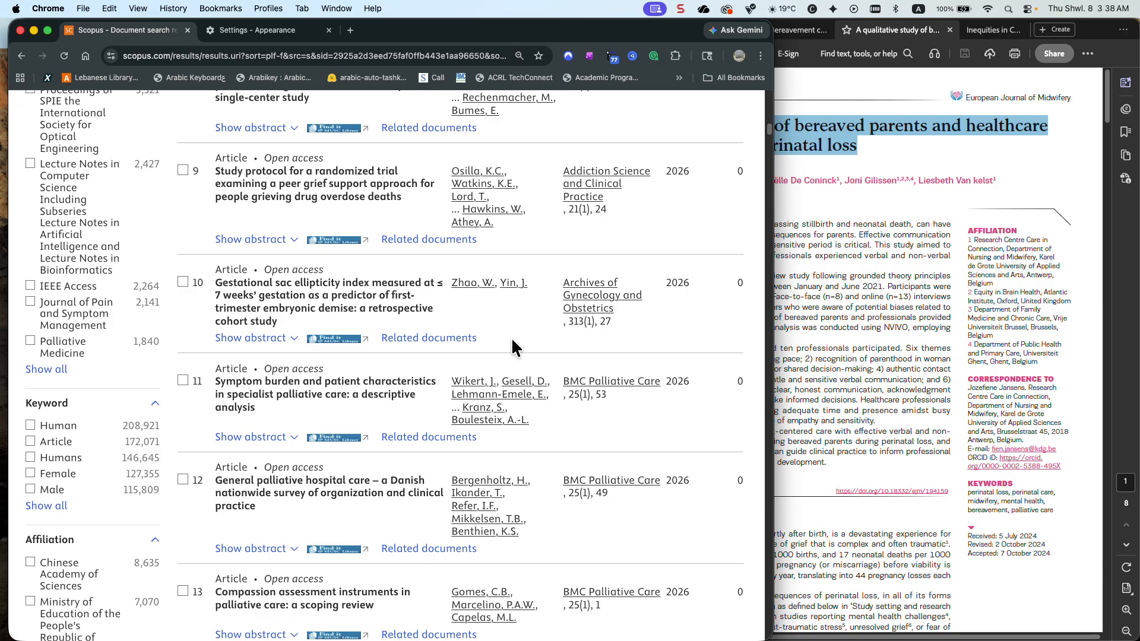
scroll(511, 337, "up", 20)
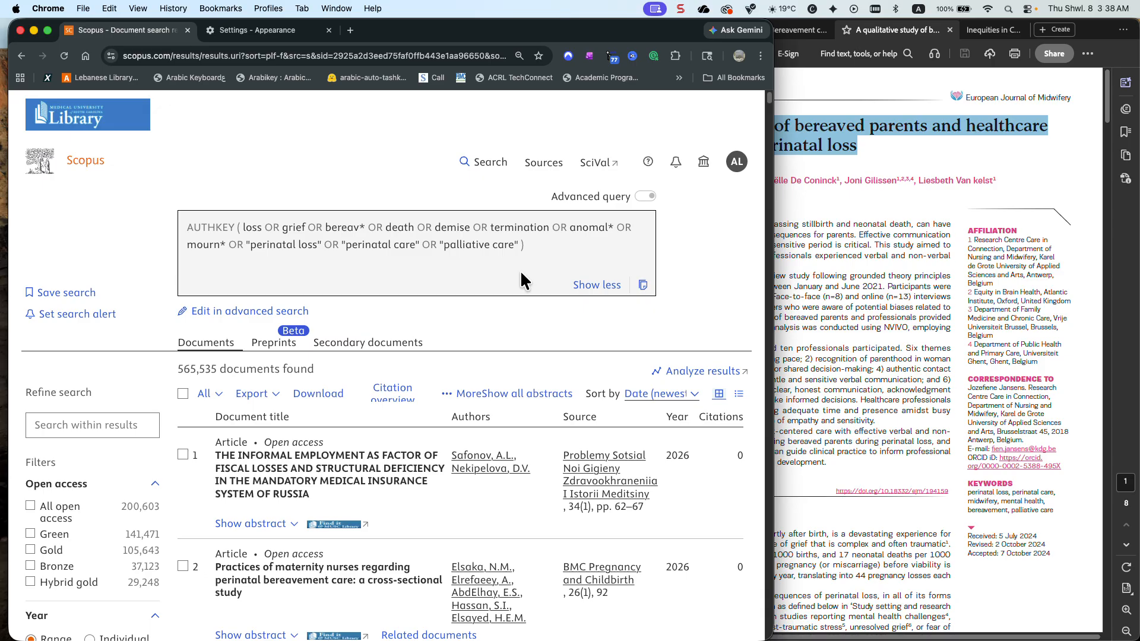
Remove the terms from loss through mourn* from the AUTHKEY query, keeping "perinatal loss" OR "perinatal care" OR "palliative care", and run the search
left_click(302, 311)
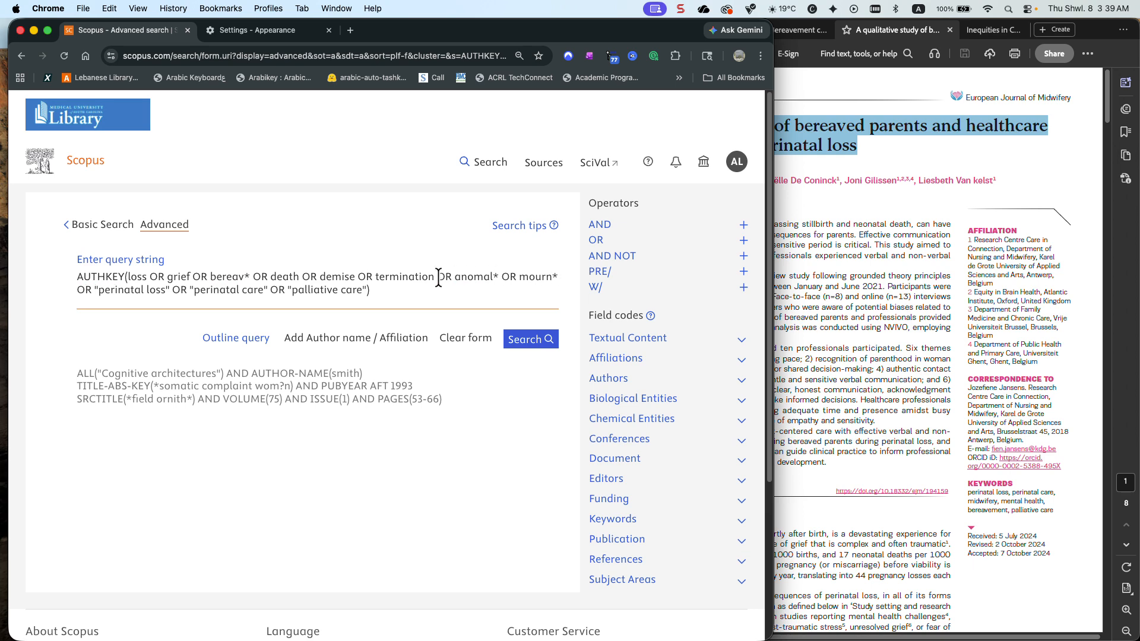
left_click_drag(558, 277, 128, 276)
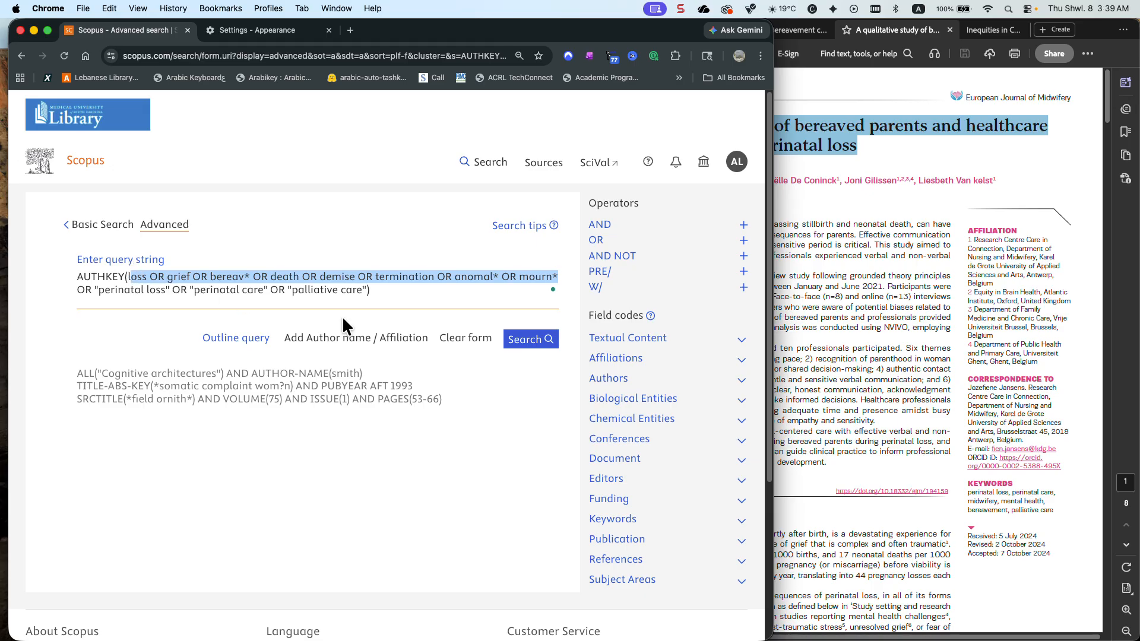
key("BackSpace")
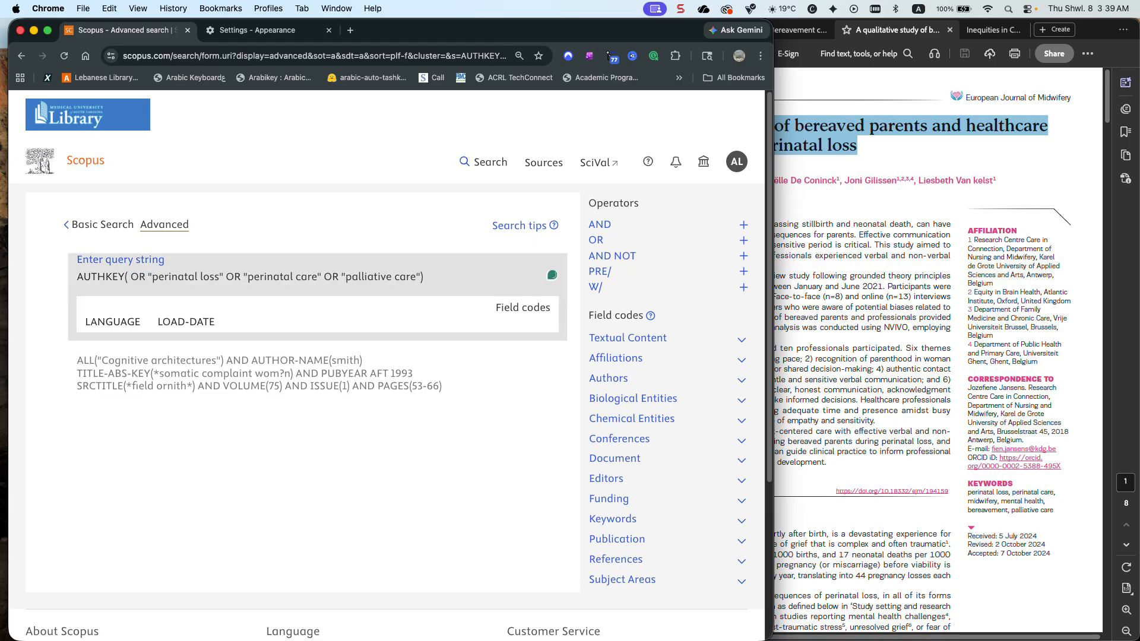
key("Delete")
key("Delete")
key("Delete")
key("Delete")
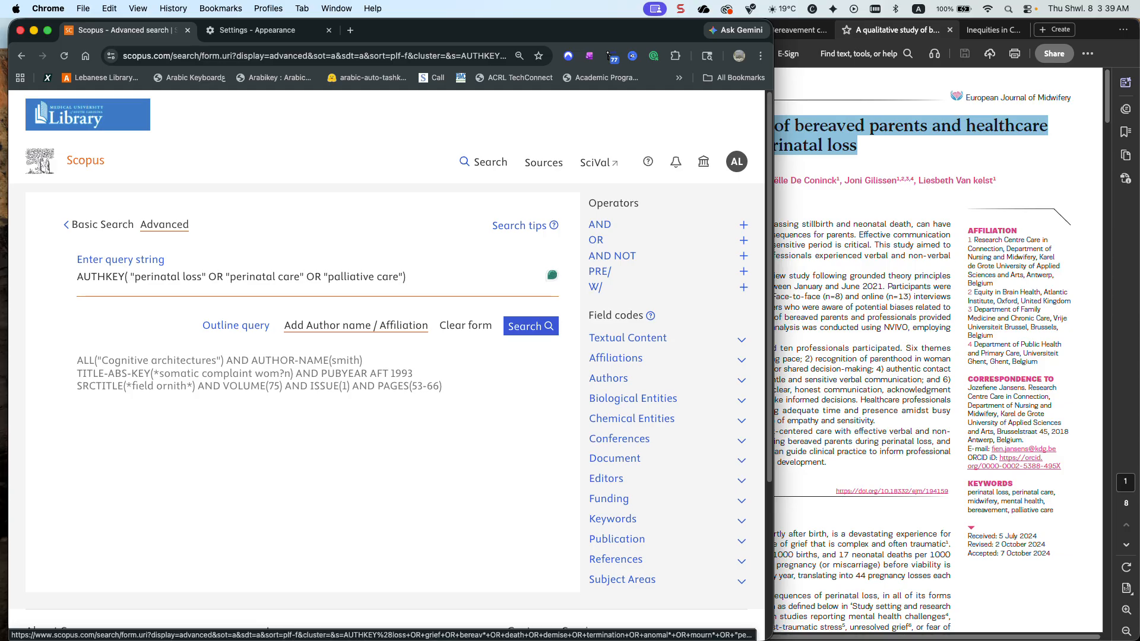
scroll(552, 324, "down", 1)
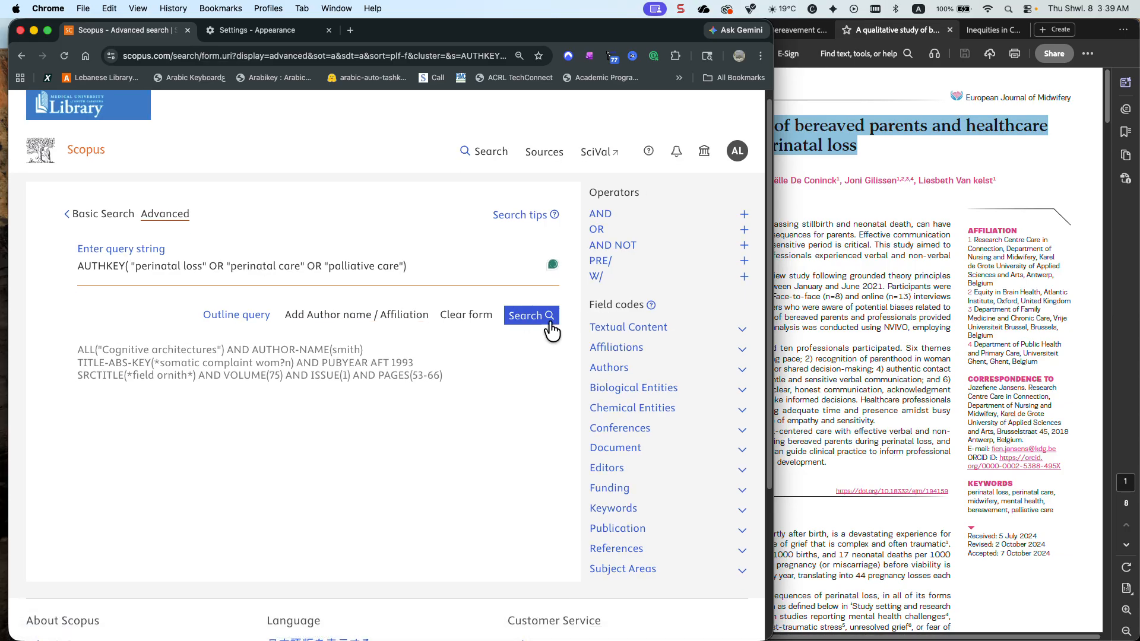
left_click(531, 316)
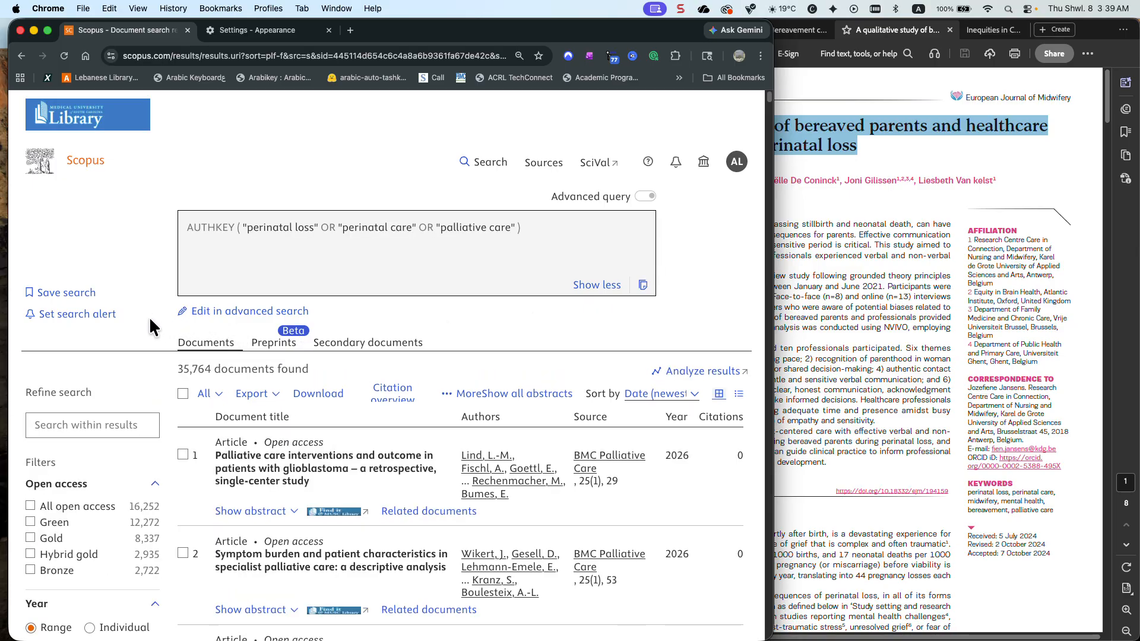
Examine the full source title list of these phrase-only results in alphabetical order, checking around the European journals, and close it
scroll(156, 326, "down", 12)
scroll(129, 316, "down", 5)
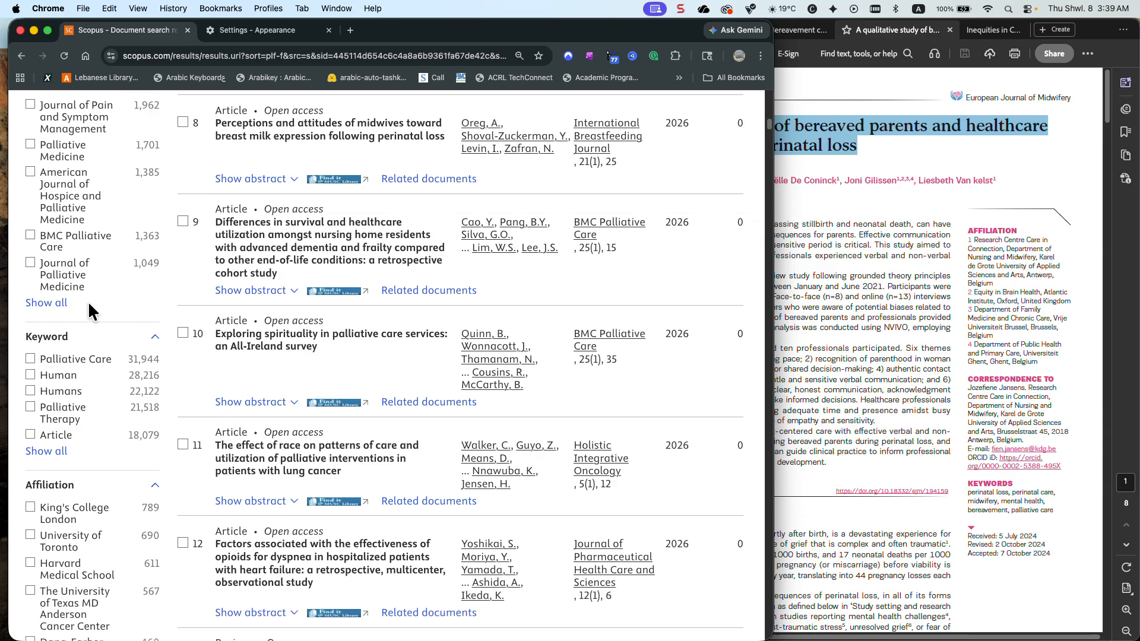
left_click(42, 303)
left_click(320, 177)
left_click(308, 178)
scroll(306, 255, "down", 10)
scroll(307, 256, "down", 1)
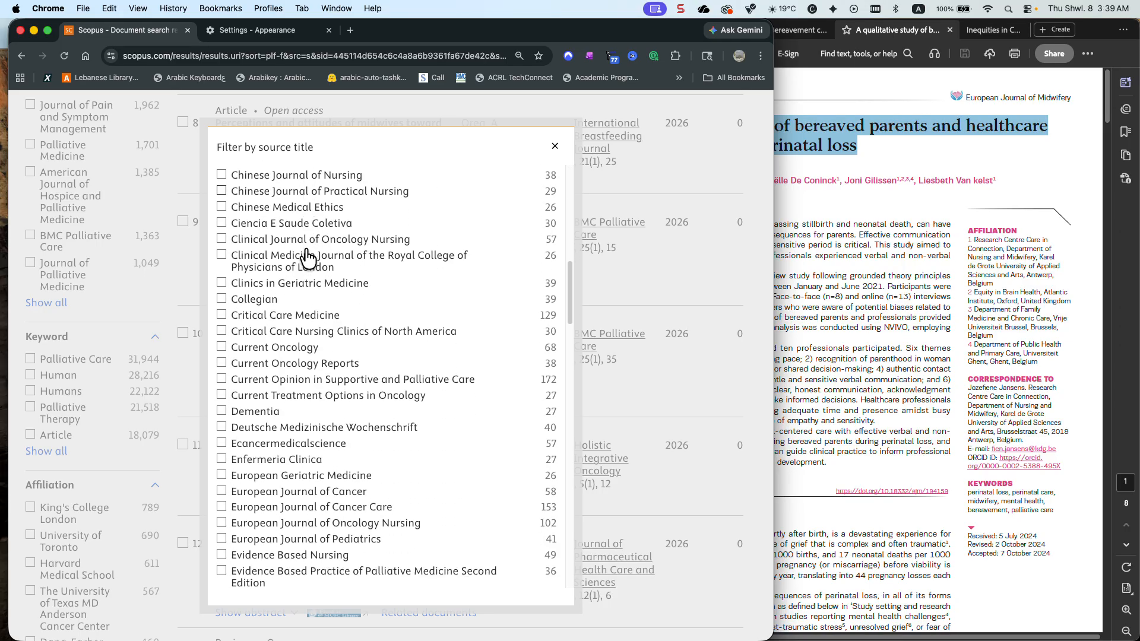
scroll(306, 256, "down", 3)
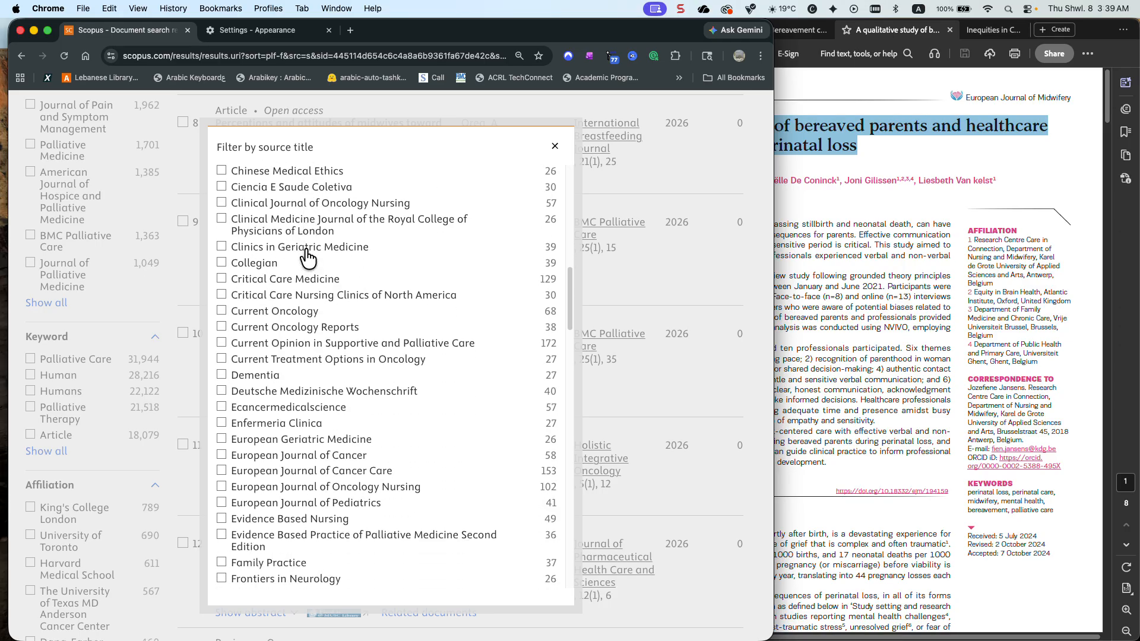
scroll(306, 256, "up", 1)
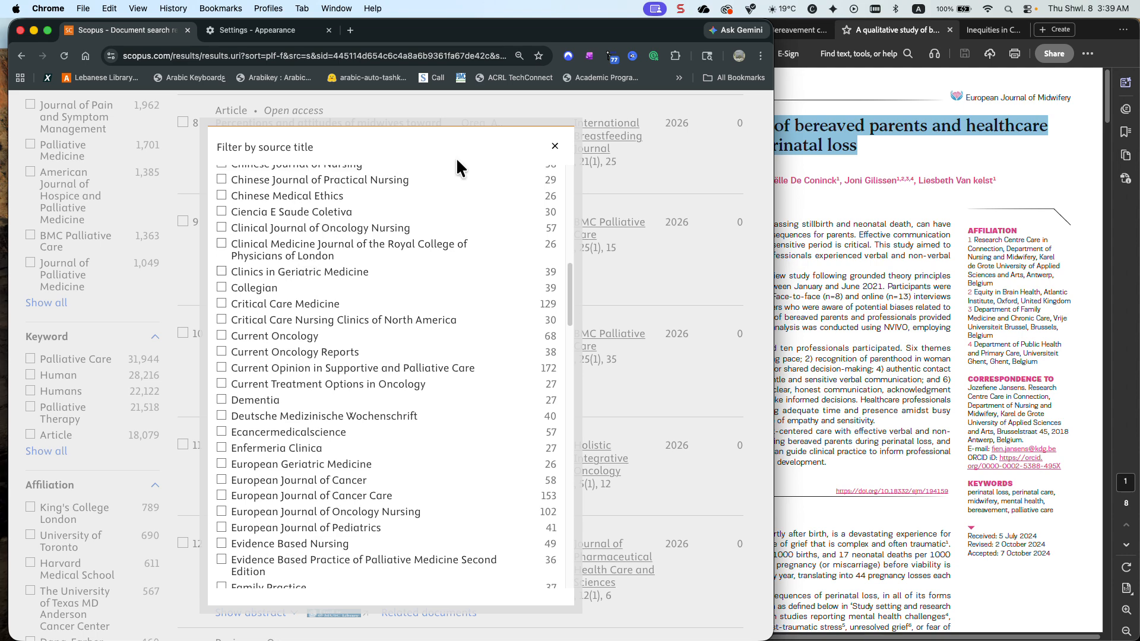
left_click(553, 148)
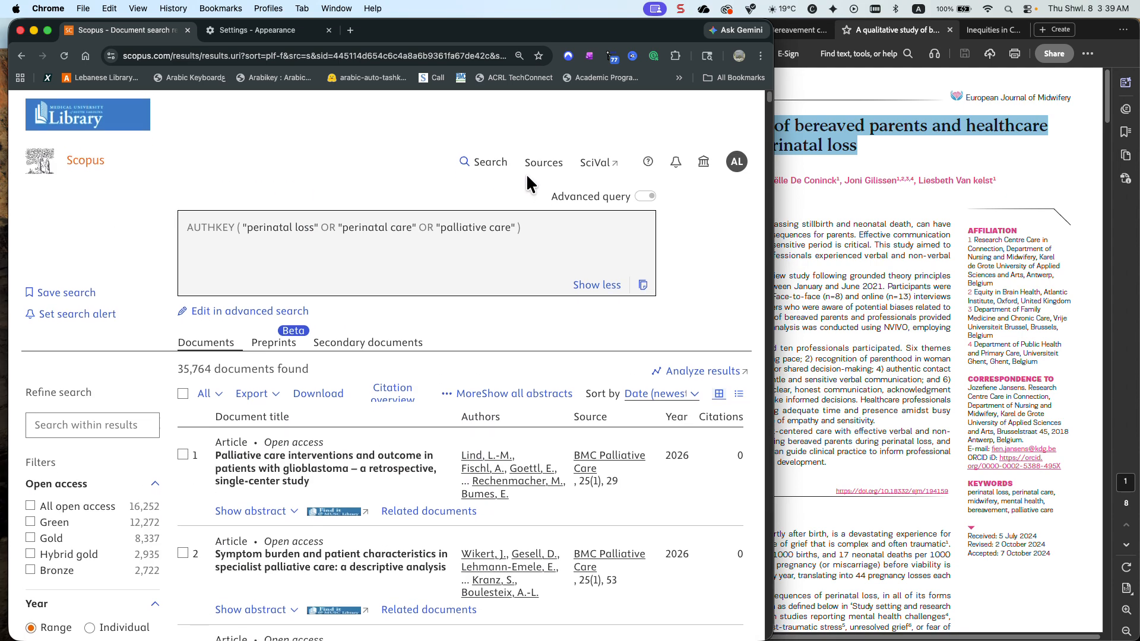
Reopen history query 31, the title search for the qualitative study of bereaved parents, and examine the article's complete keyword list
left_click(479, 171)
scroll(461, 231, "down", 15)
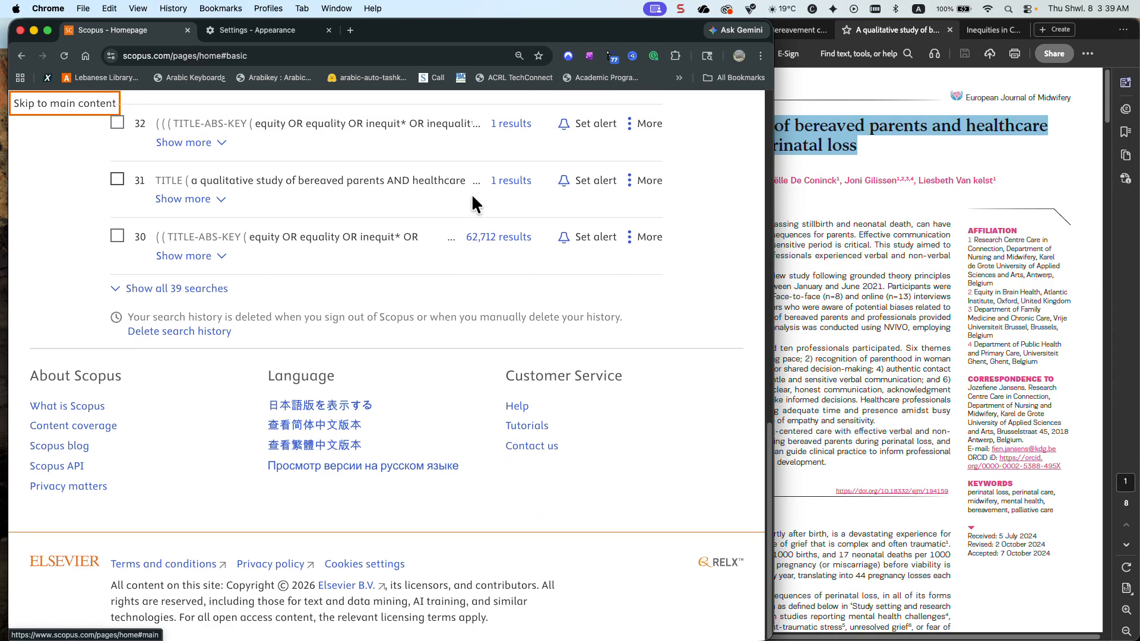
left_click(517, 187)
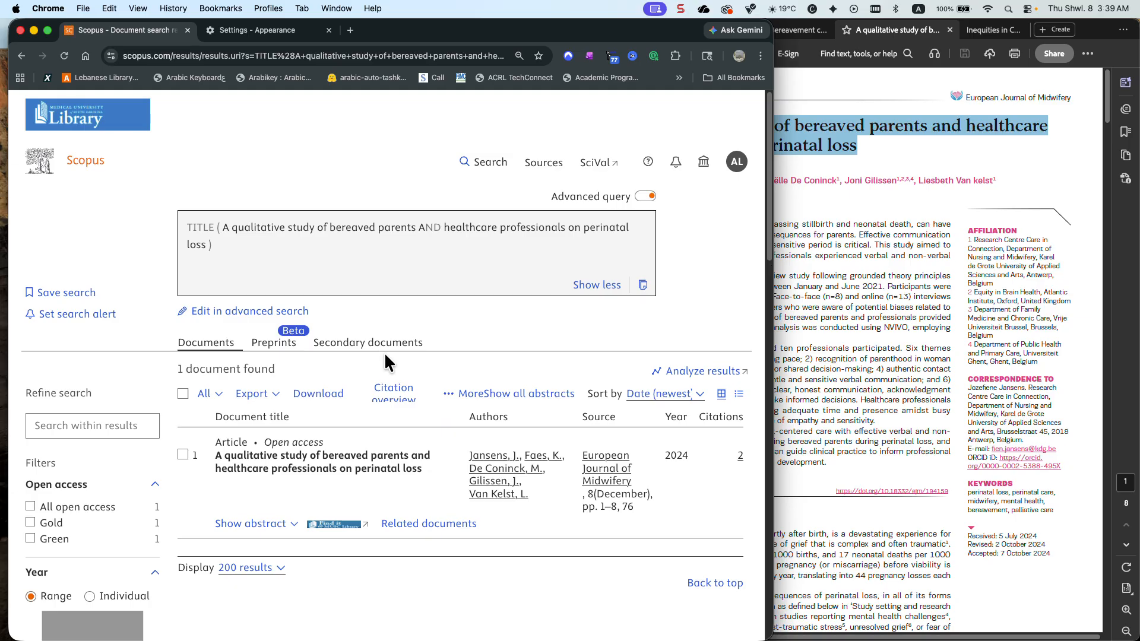
scroll(83, 419, "down", 7)
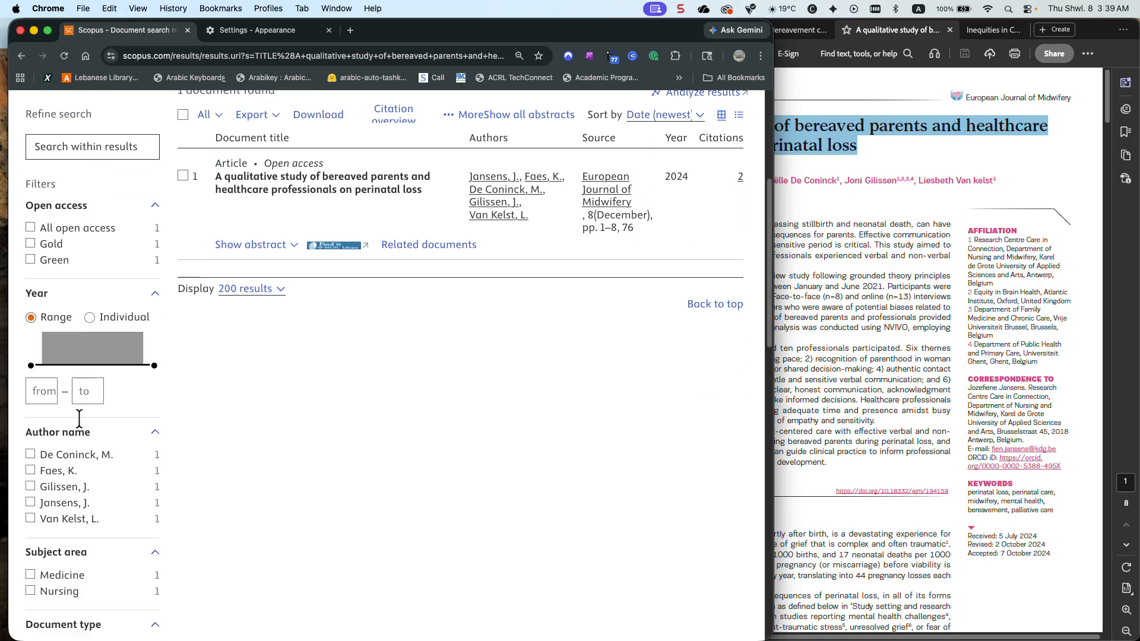
scroll(83, 426, "down", 3)
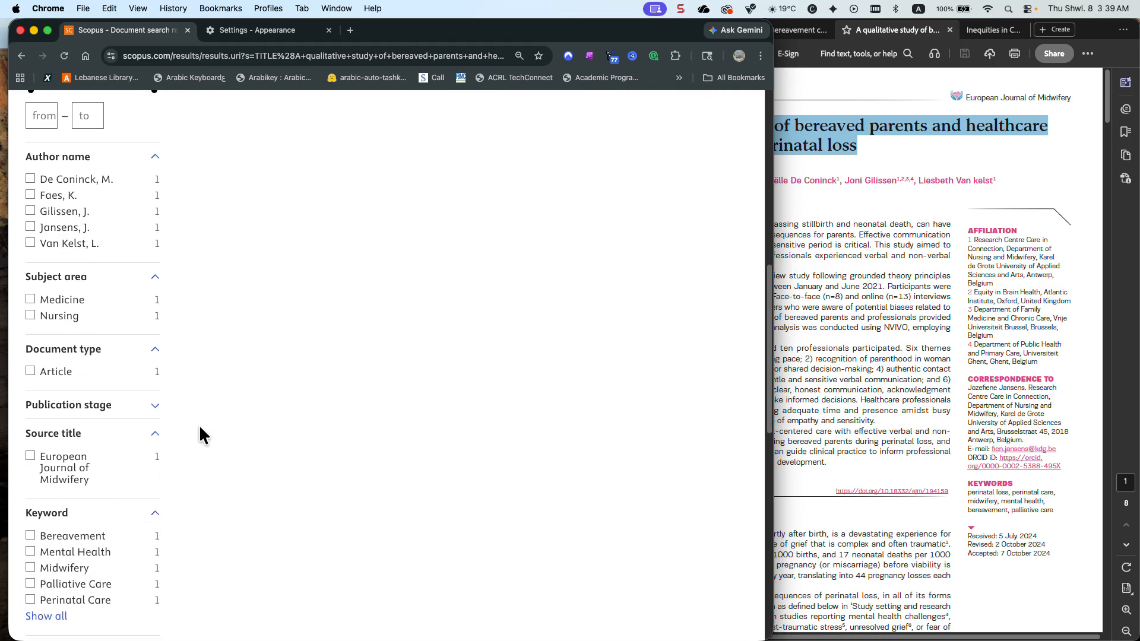
scroll(198, 425, "down", 3)
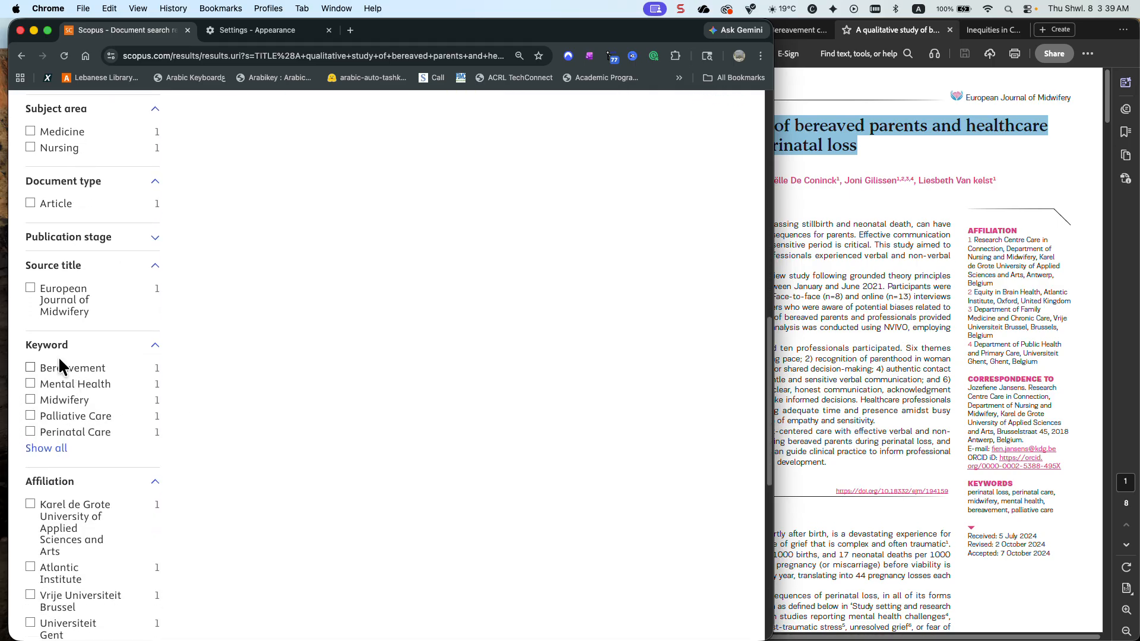
left_click(37, 448)
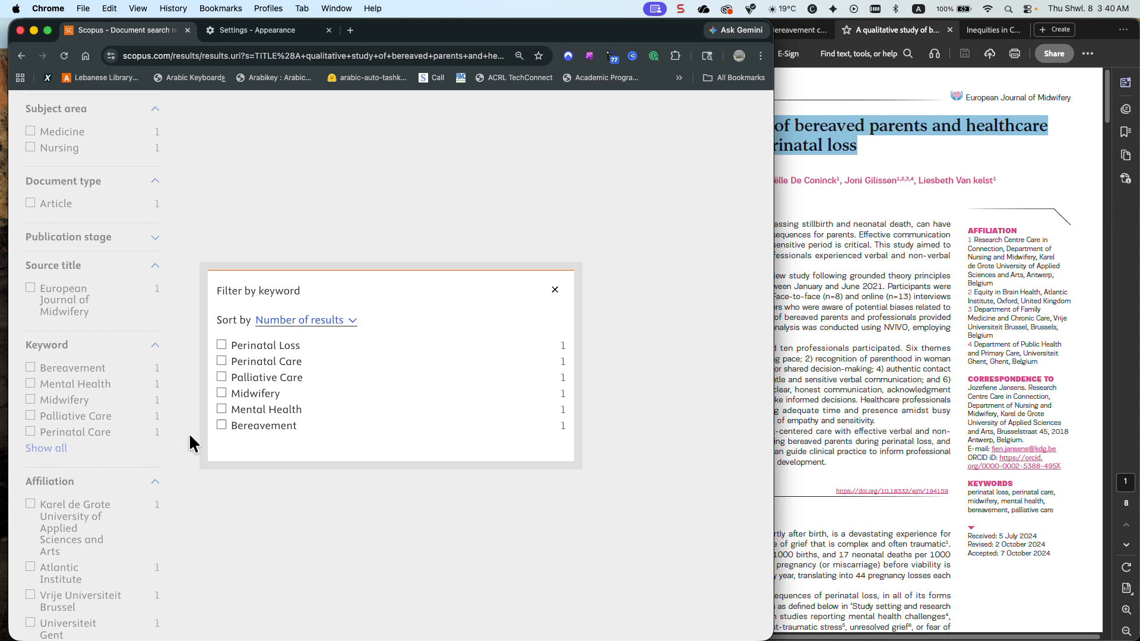
left_click(553, 290)
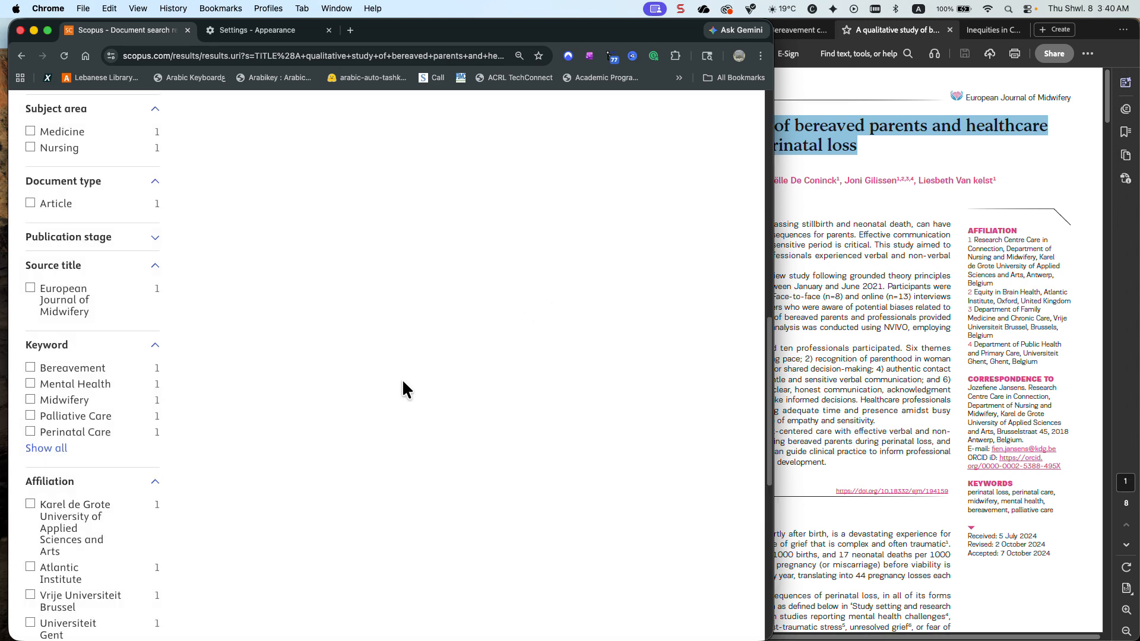
scroll(403, 389, "up", 15)
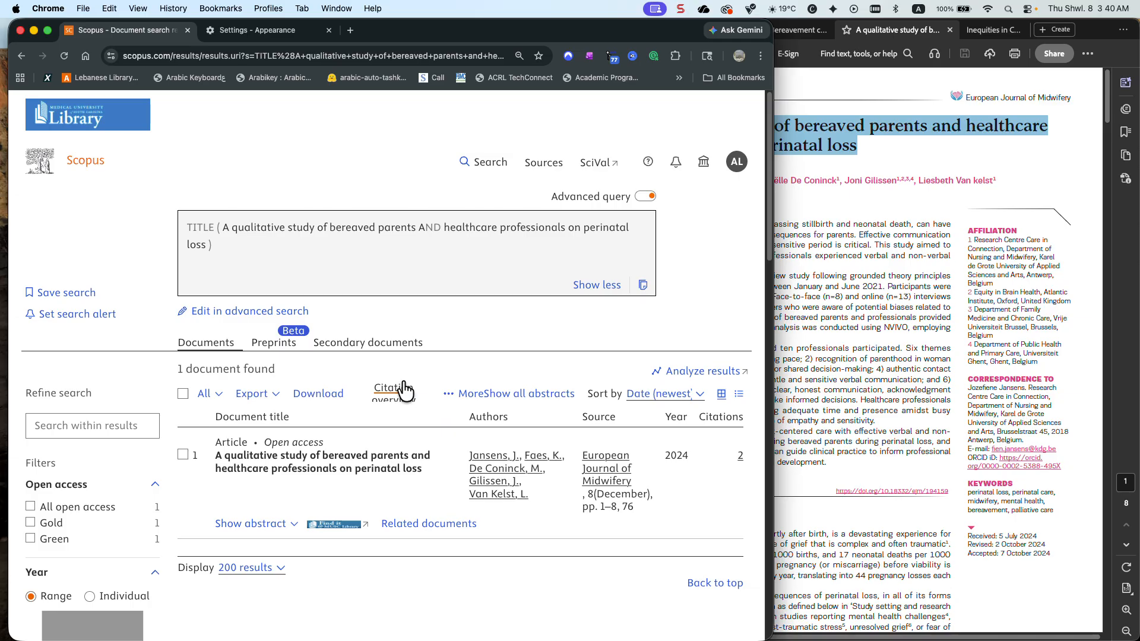
scroll(541, 224, "down", 1)
scroll(542, 224, "up", 1)
left_click(249, 308)
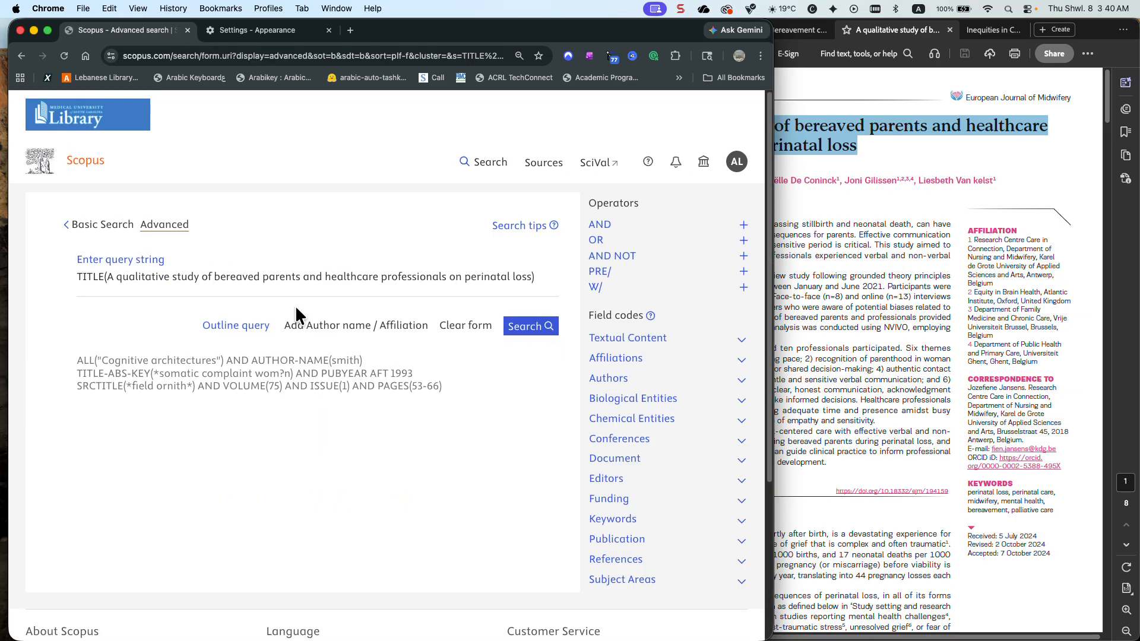
Open history query 34 for advanced editing and delete its final OR TITLE clause with the qualitative study's title
left_click(492, 170)
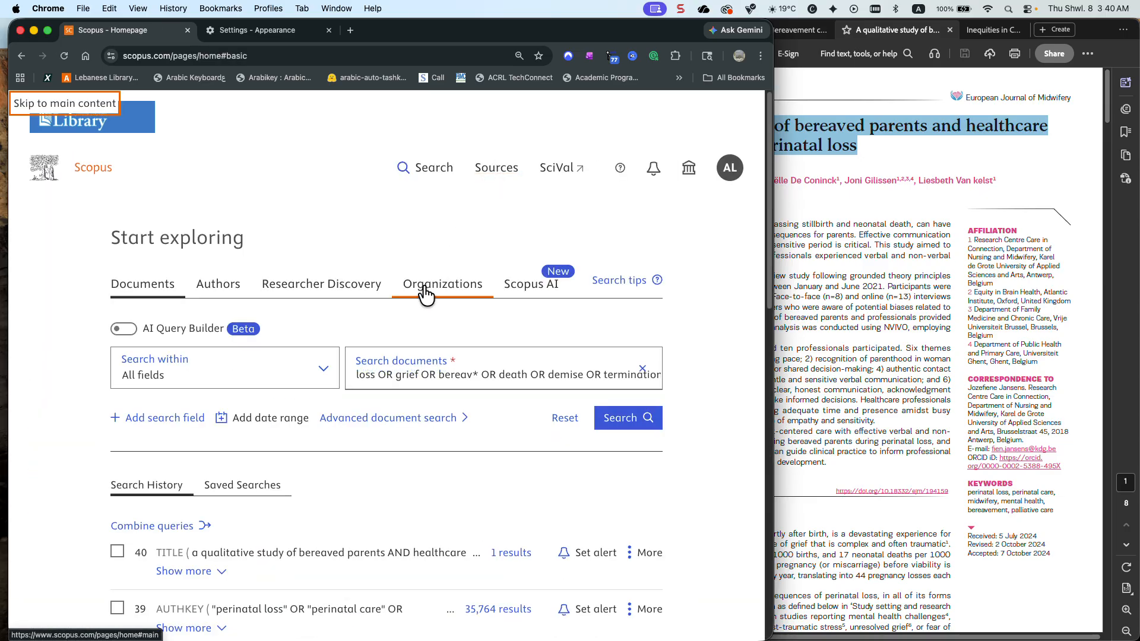
scroll(426, 293, "down", 6)
scroll(423, 283, "down", 4)
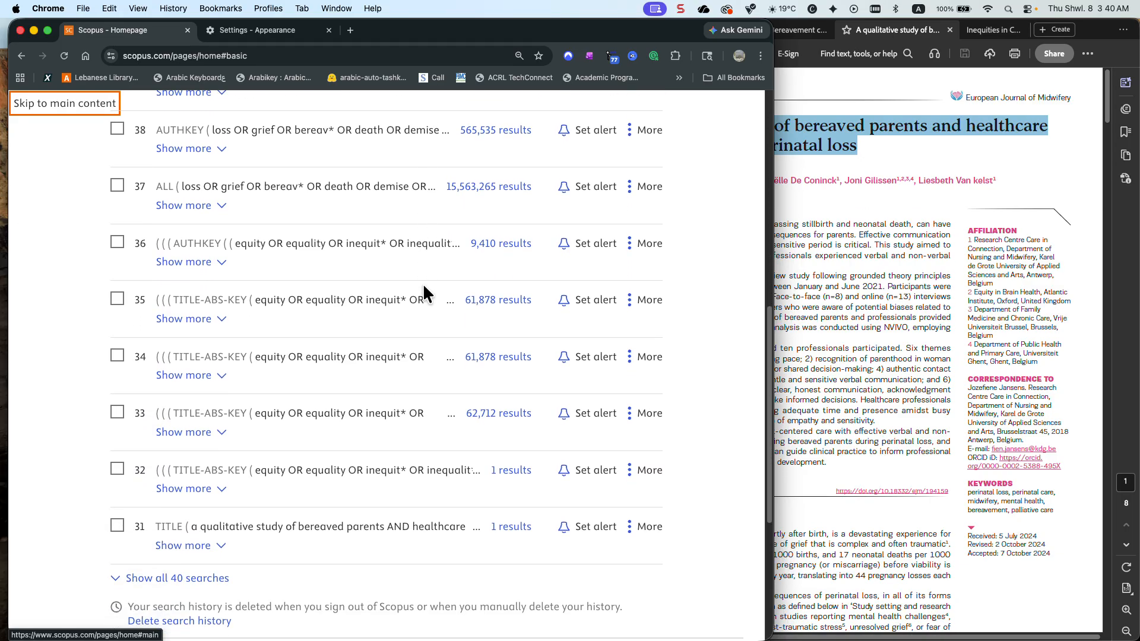
scroll(423, 283, "down", 1)
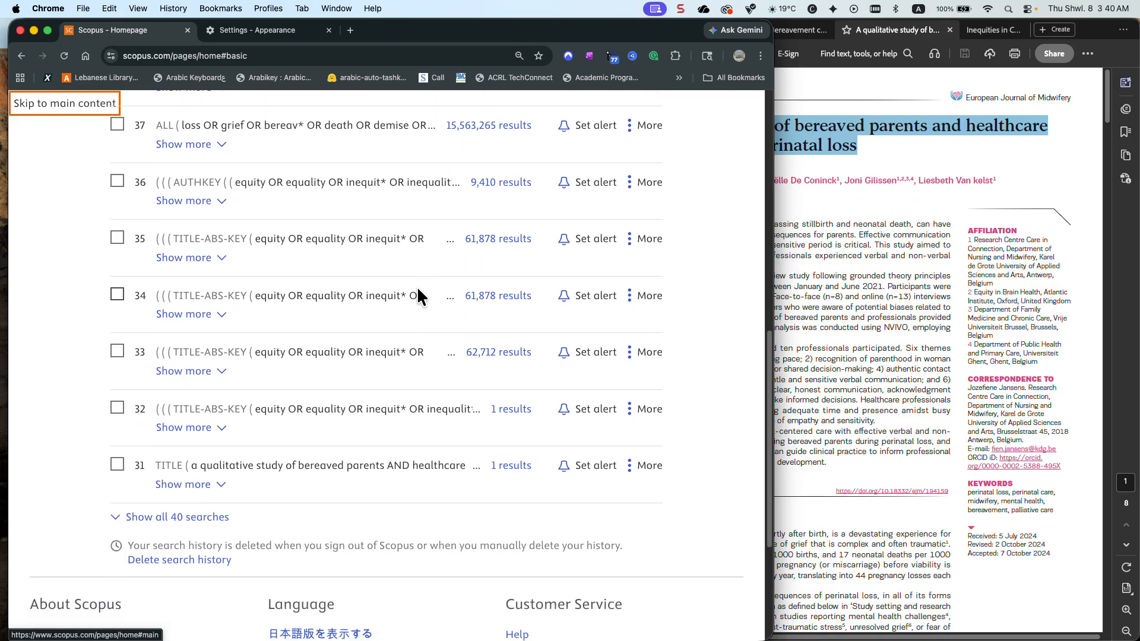
left_click(213, 314)
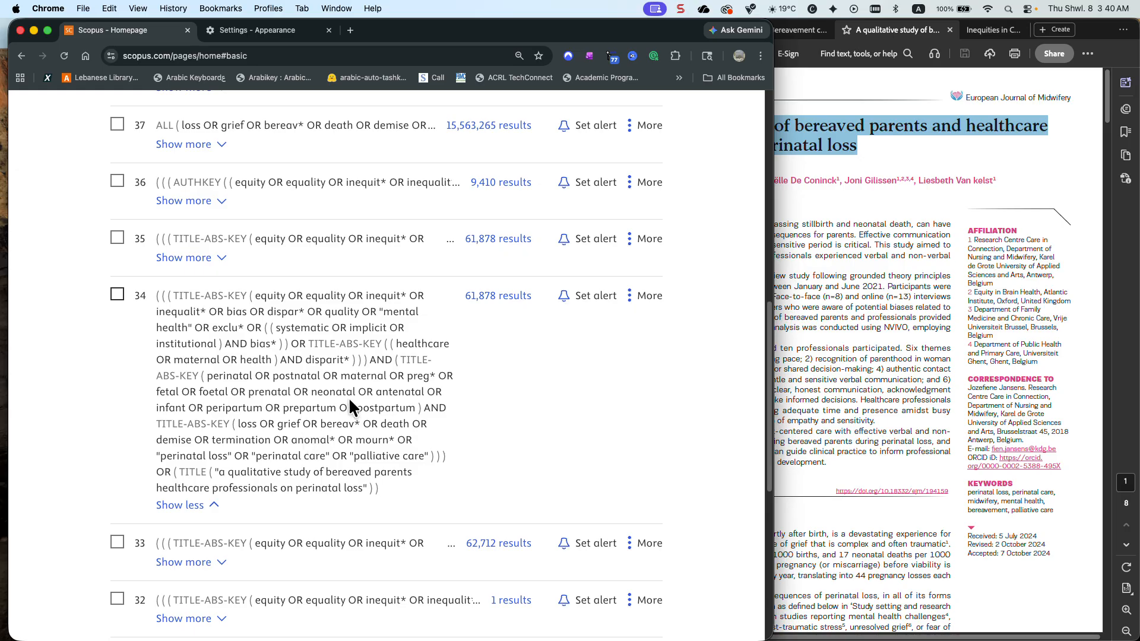
left_click(483, 300)
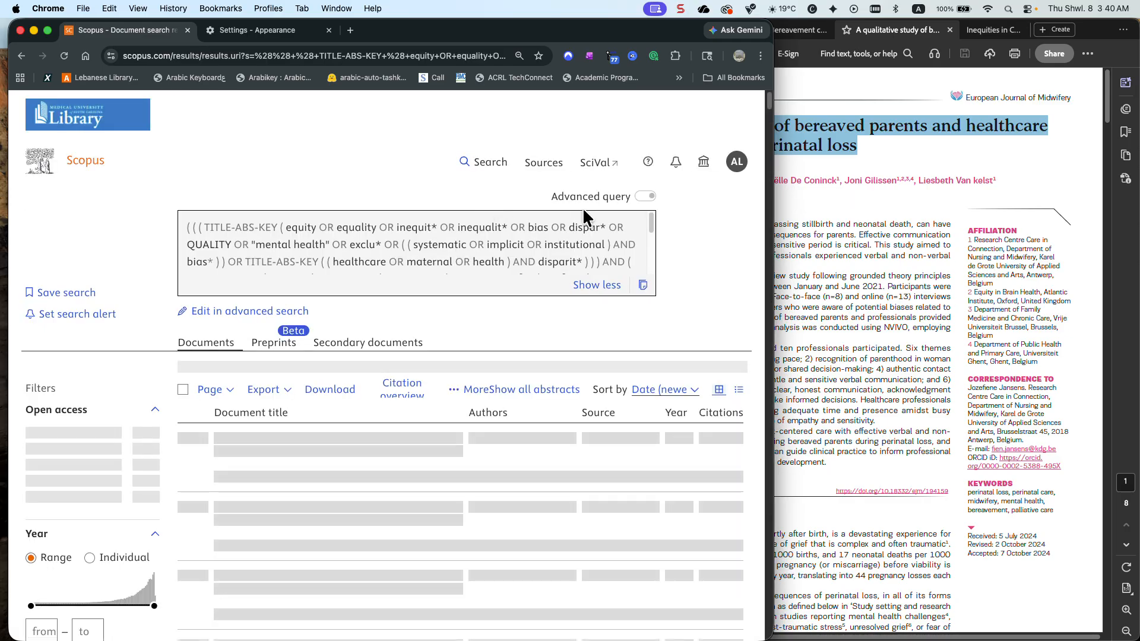
left_click(199, 311)
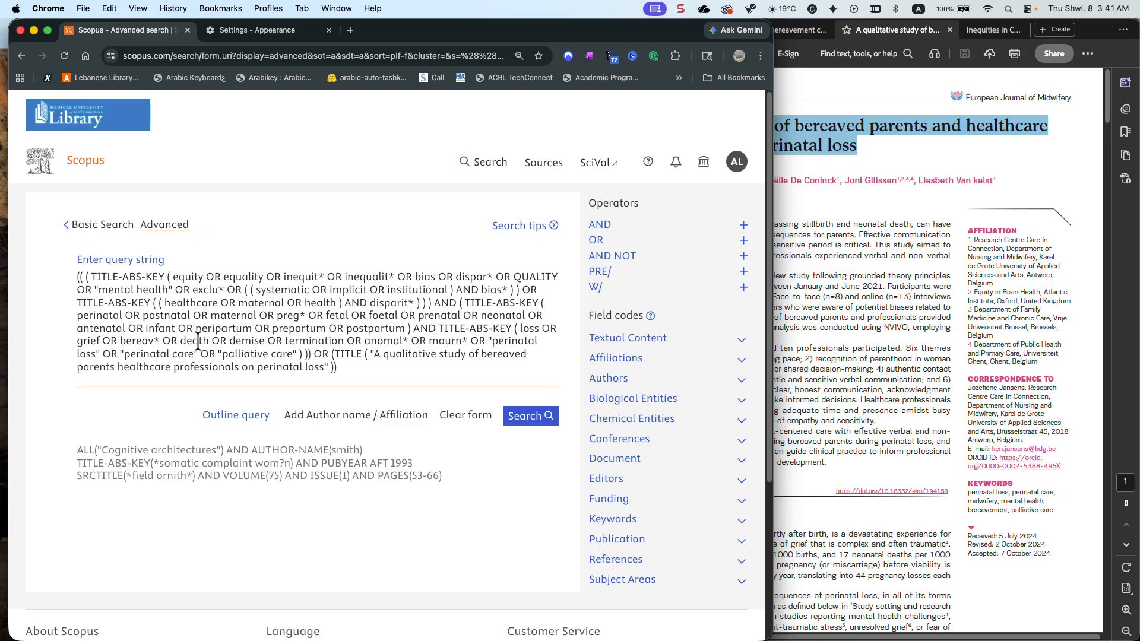
left_click_drag(313, 354, 350, 372)
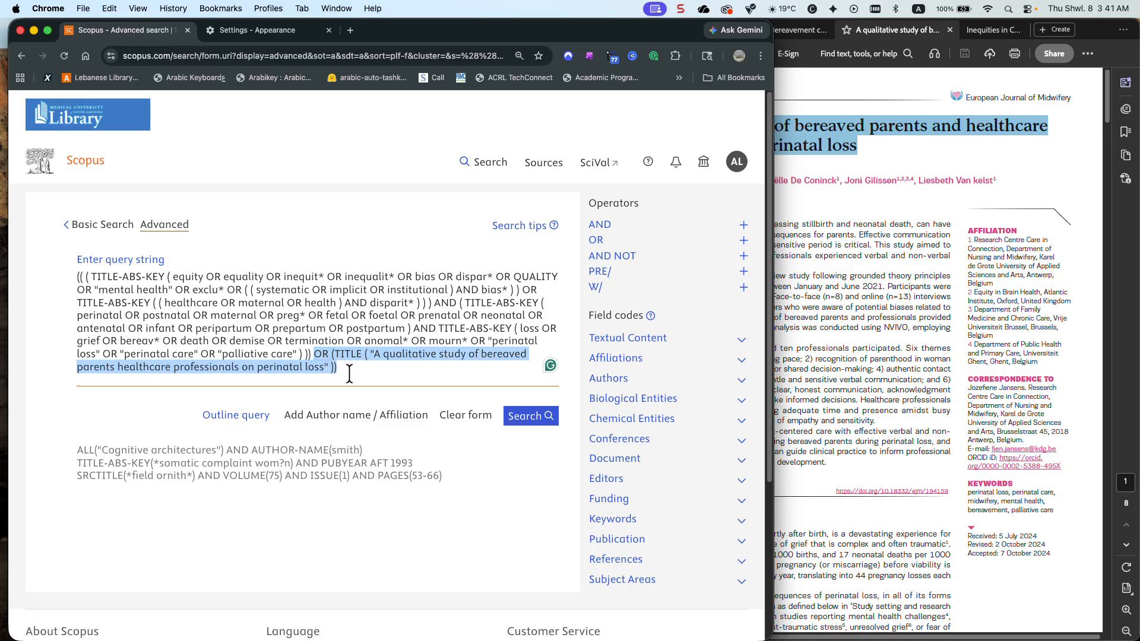
key("BackSpace")
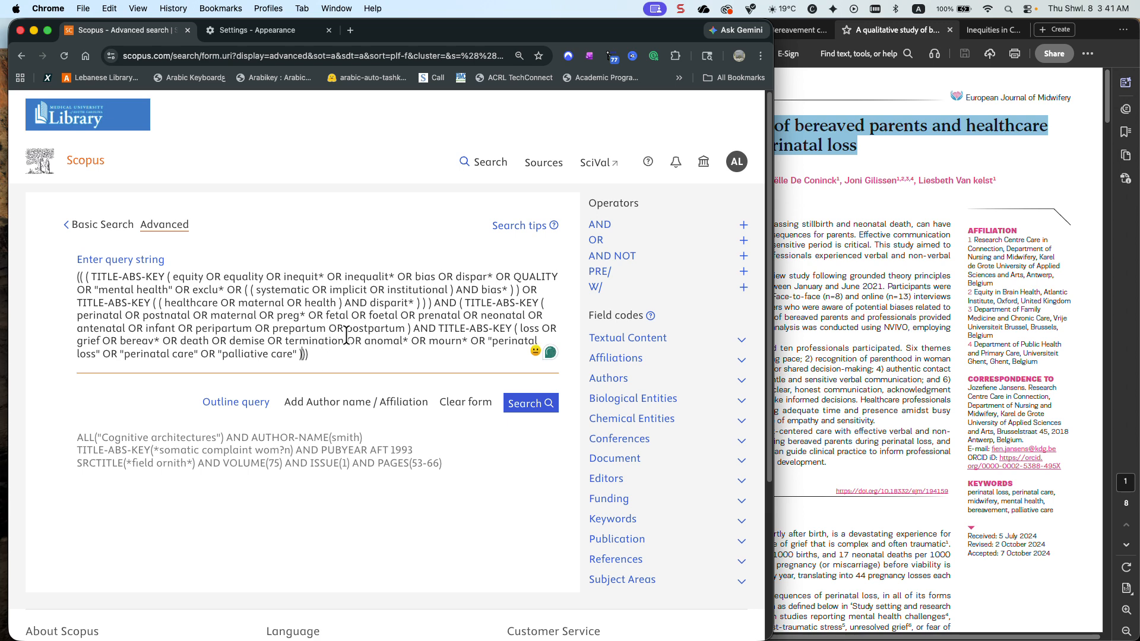
Move "perinatal care" from the loss and grief group to the perinatal group after postpartum, joined with OR, and run the search
left_click_drag(438, 328, 440, 350)
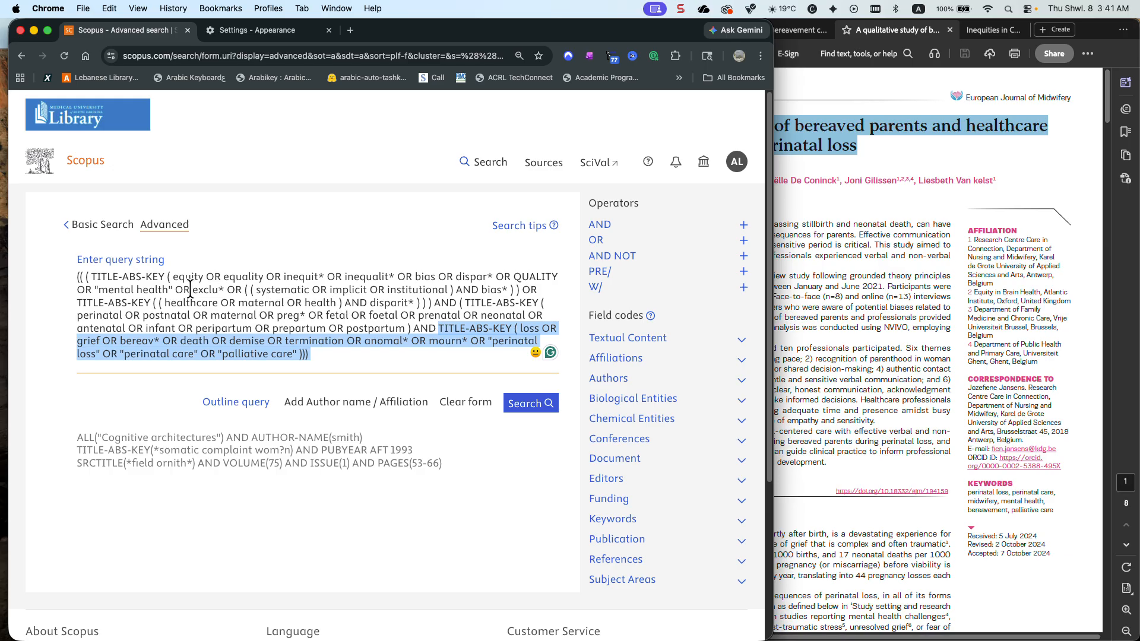
left_click_drag(435, 303, 438, 327)
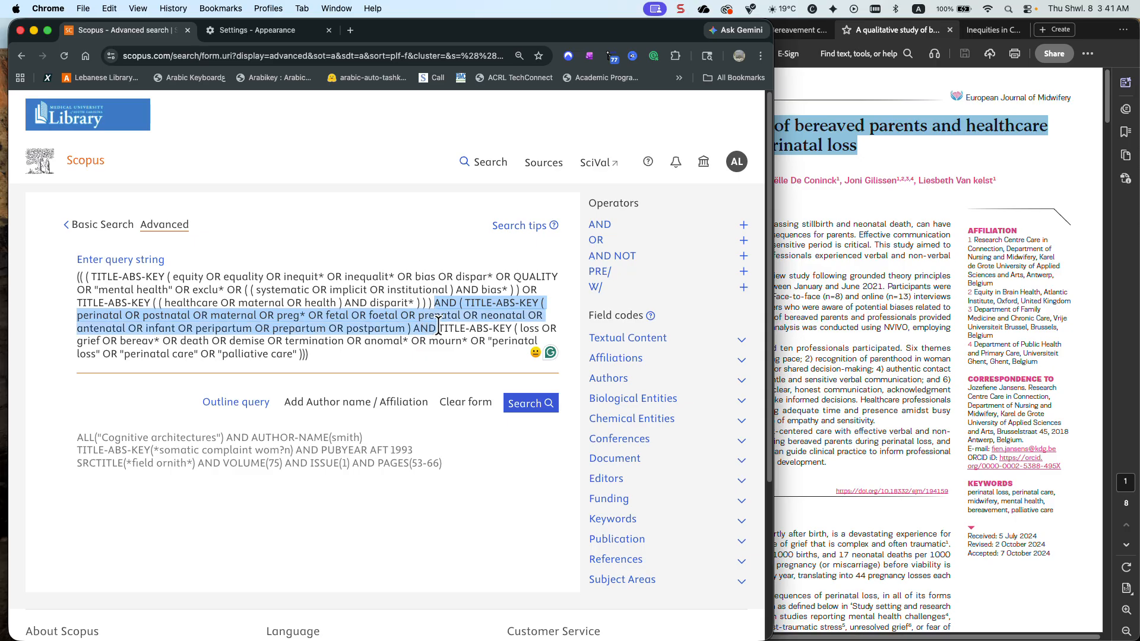
left_click(402, 323)
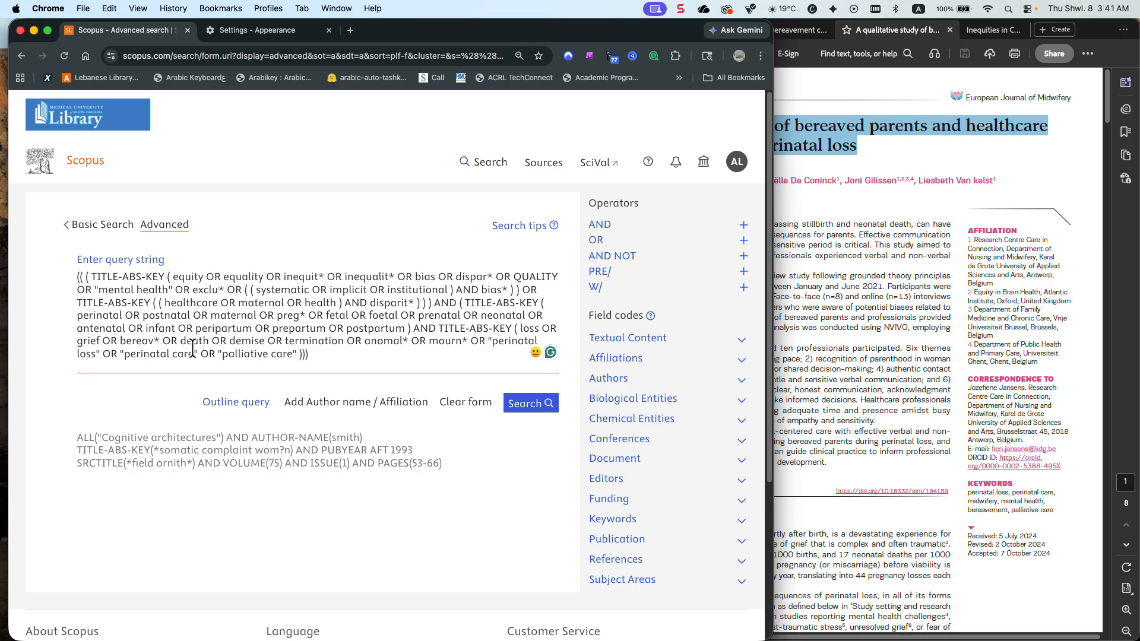
left_click_drag(198, 350, 105, 350)
key("super+c")
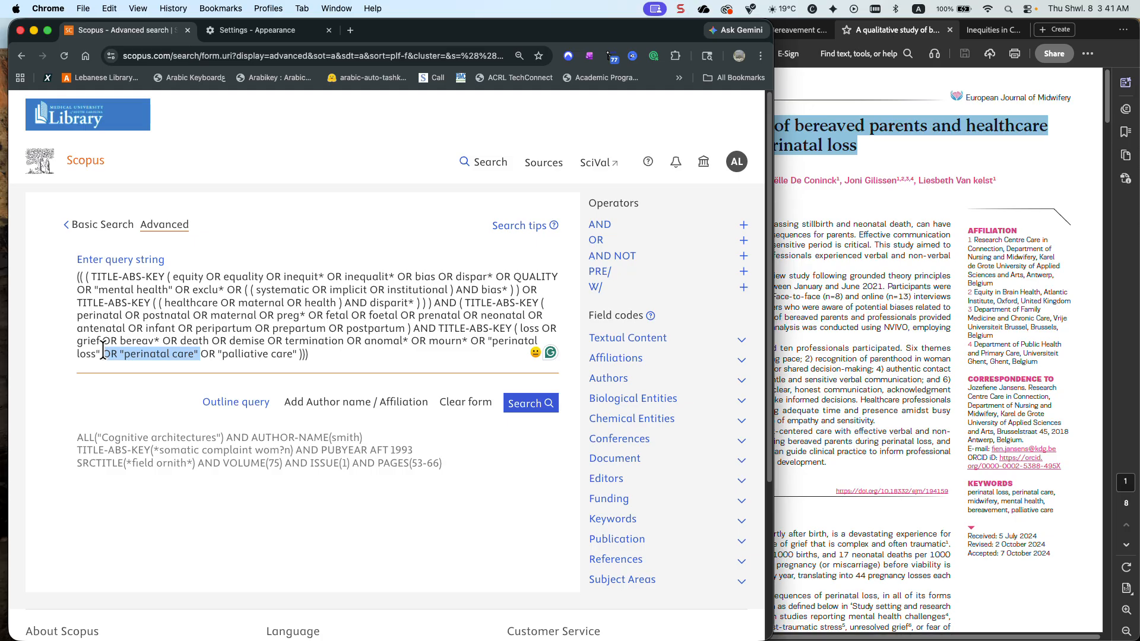
key("BackSpace")
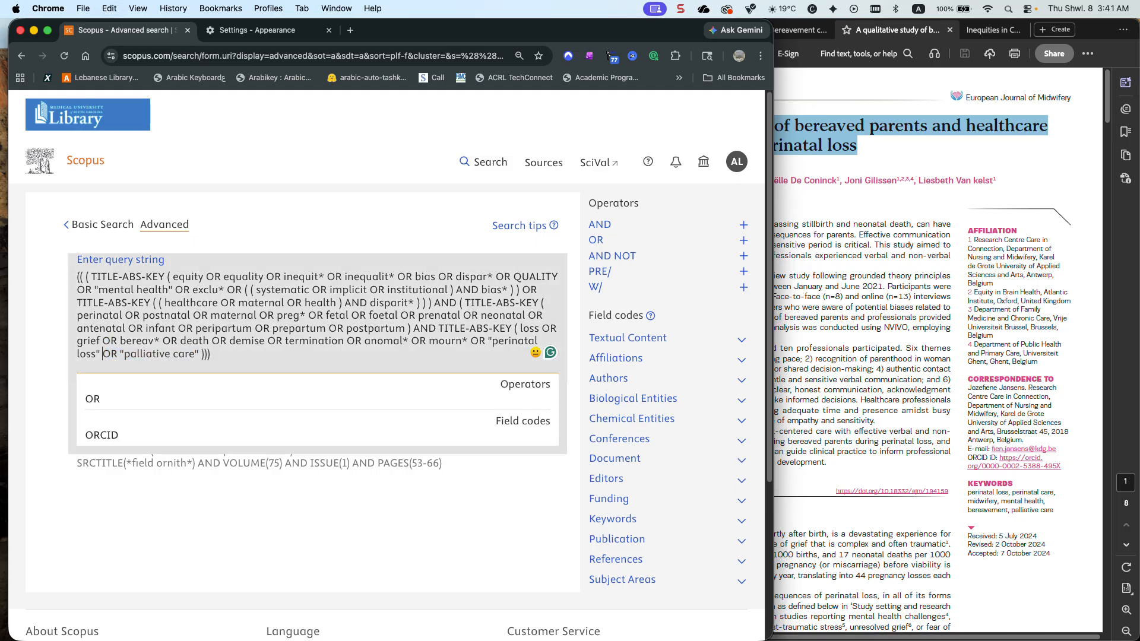
left_click(408, 328)
key("super+v")
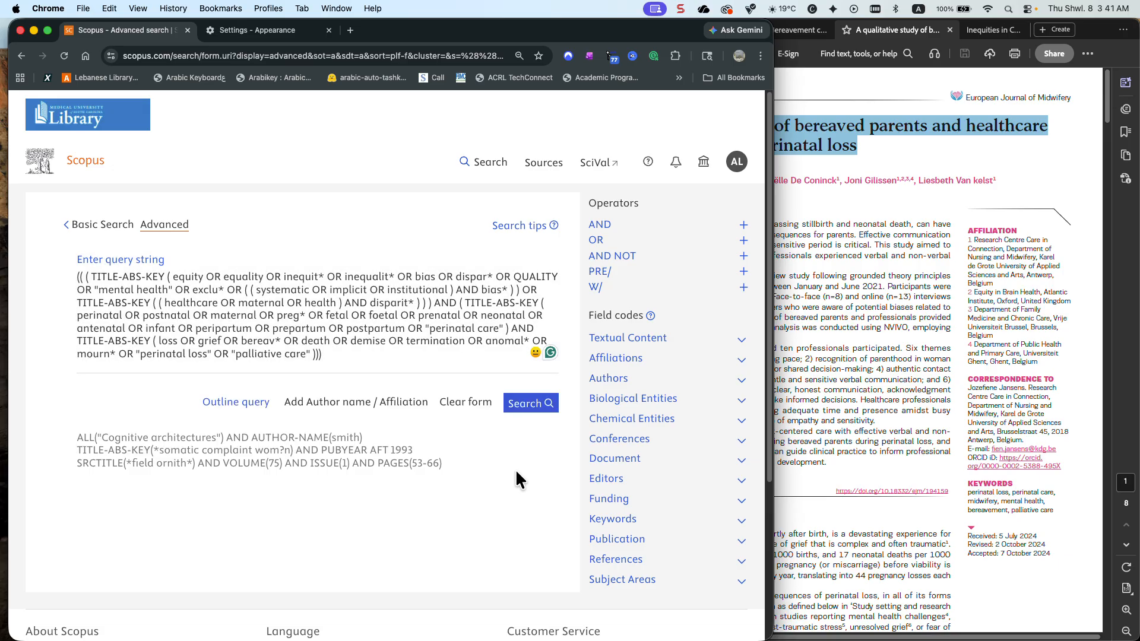
left_click(528, 415)
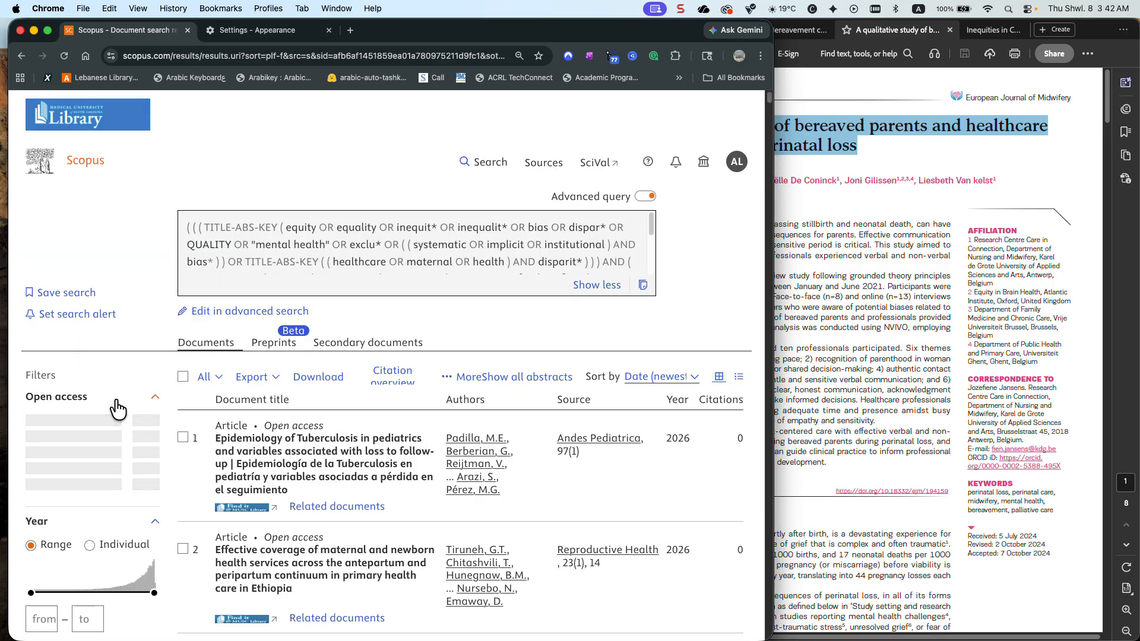
Examine the regrouped search's full source title list in alphabetical order, checking around the European journals, and close it
scroll(116, 397, "down", 5)
scroll(115, 399, "down", 10)
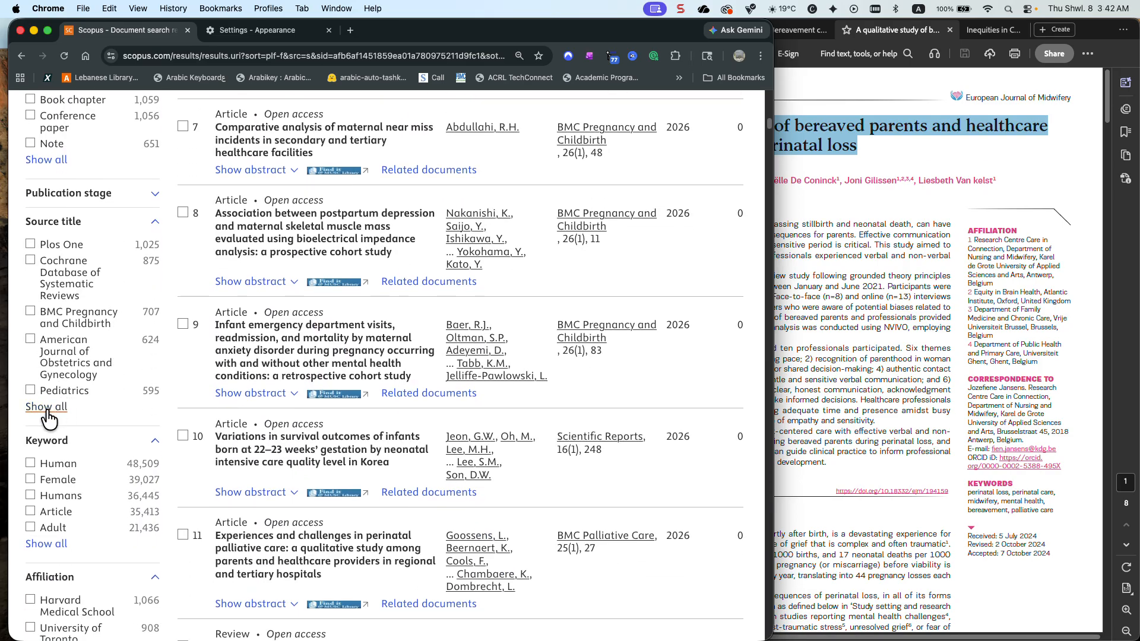
left_click(46, 407)
left_click(274, 178)
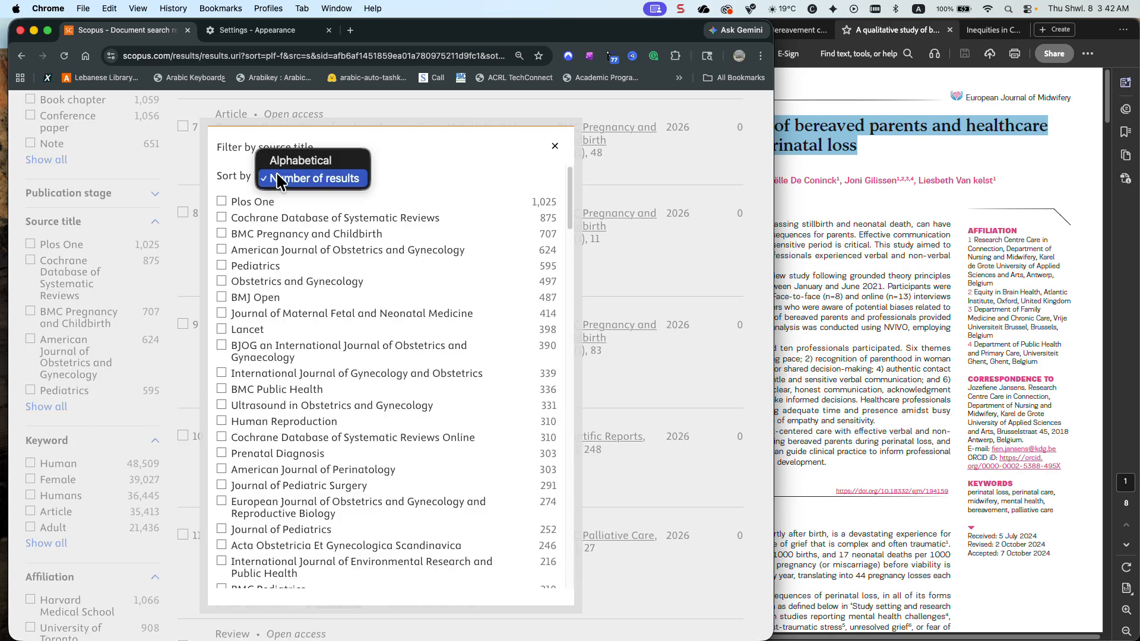
left_click(298, 160)
scroll(292, 287, "down", 5)
scroll(292, 287, "down", 10)
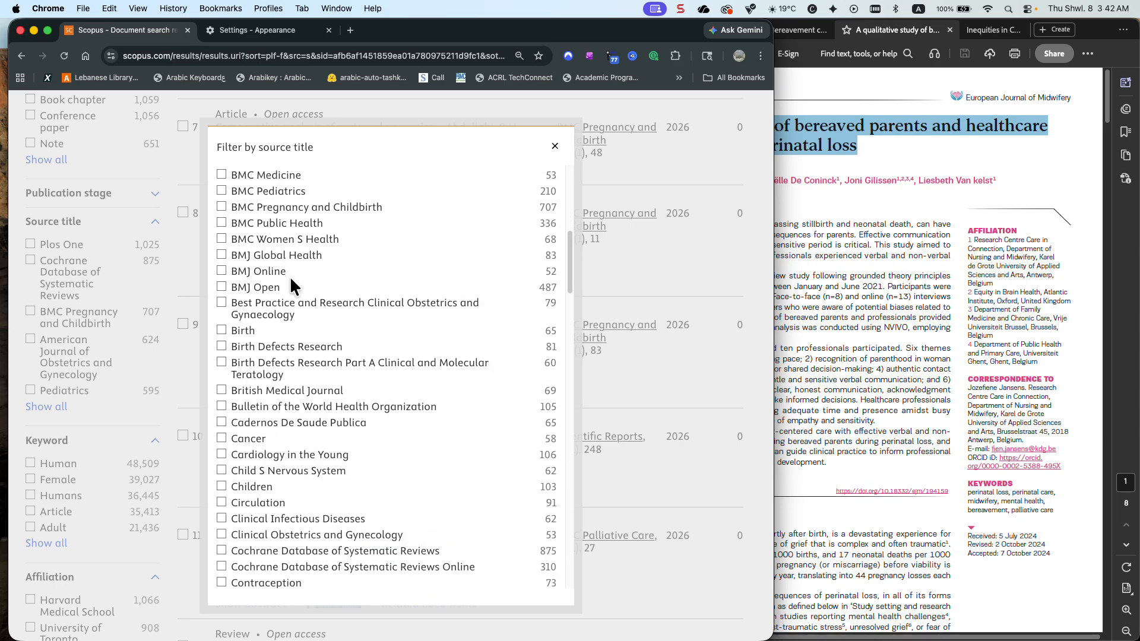
scroll(293, 287, "up", 1)
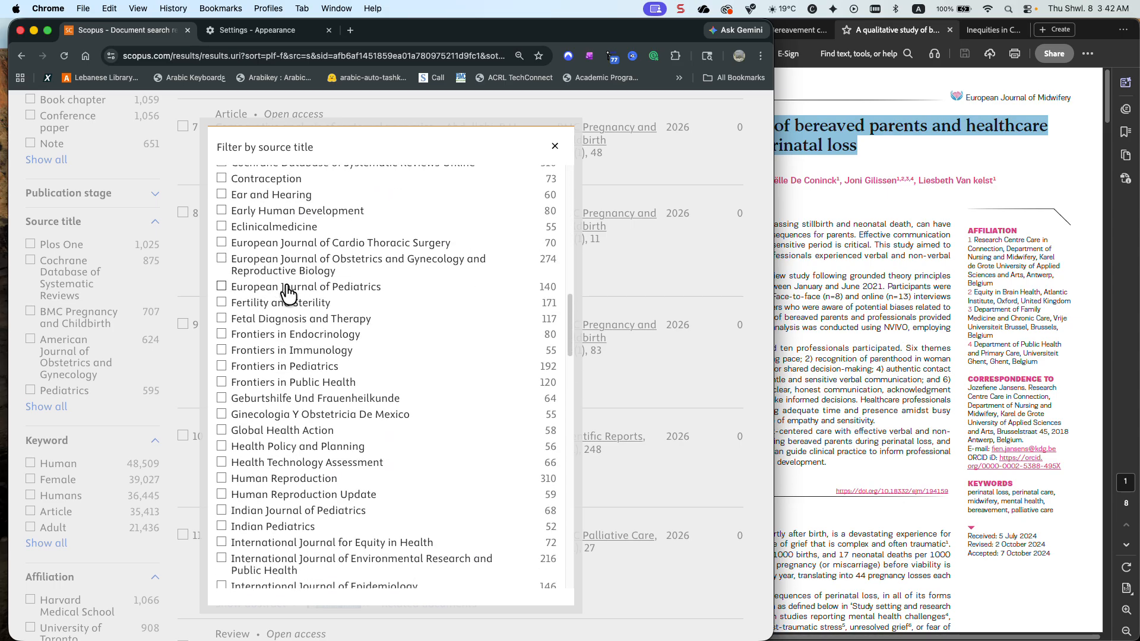
scroll(288, 292, "up", 15)
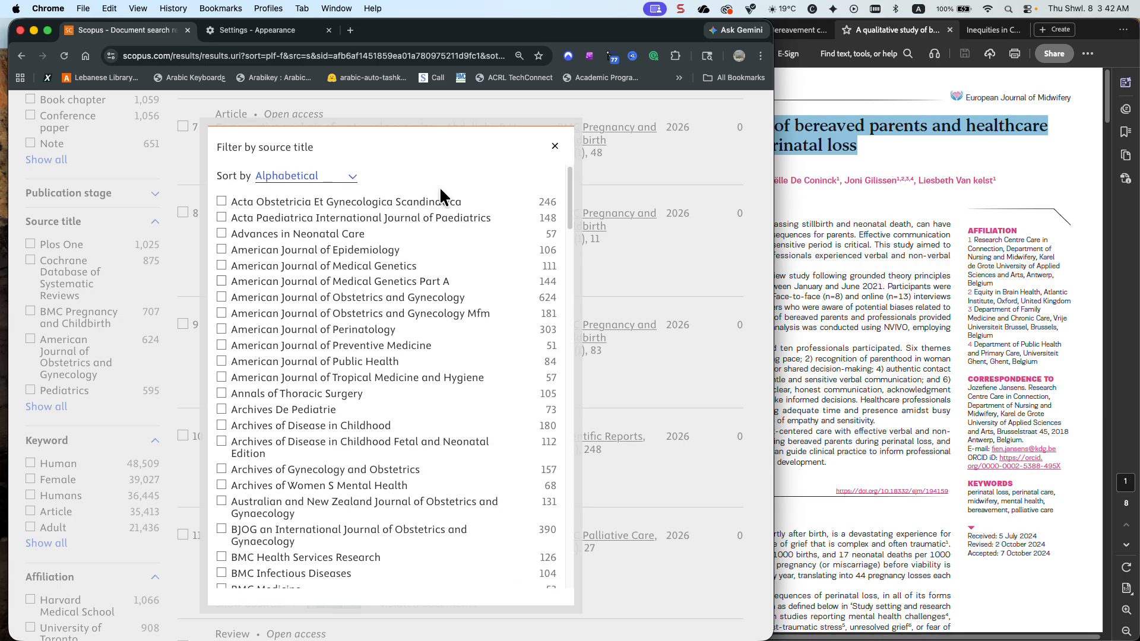
left_click(554, 146)
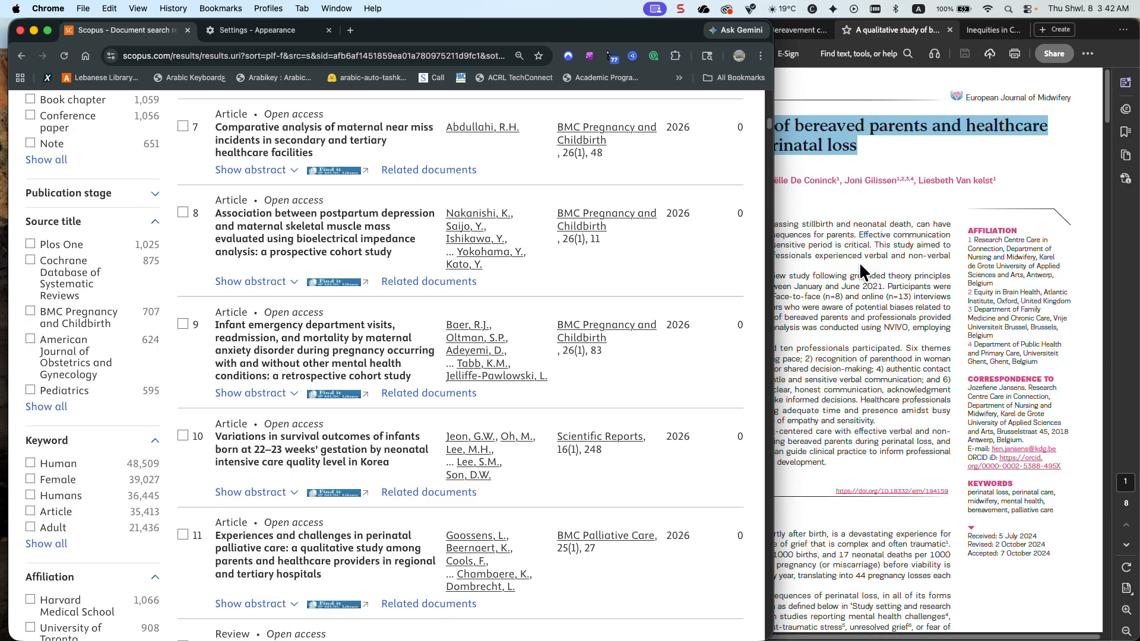
Reopen the query for advanced editing and shorten TITLE-ABS-KEY to KEY for the main equity group, the perinatal group and the loss group
scroll(628, 274, "up", 15)
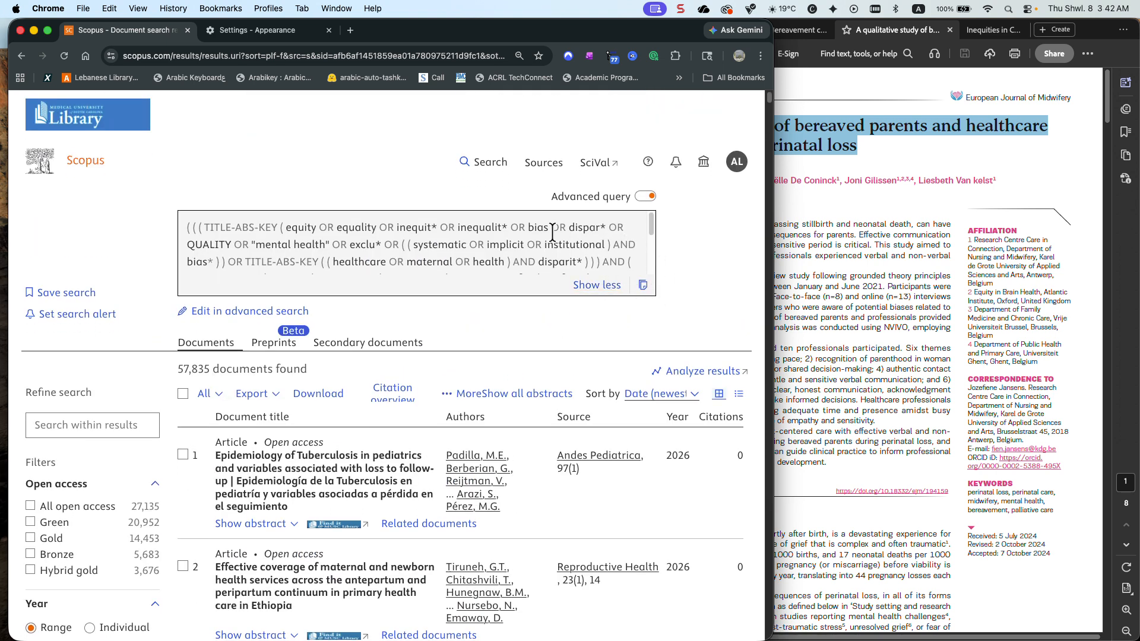
left_click(292, 312)
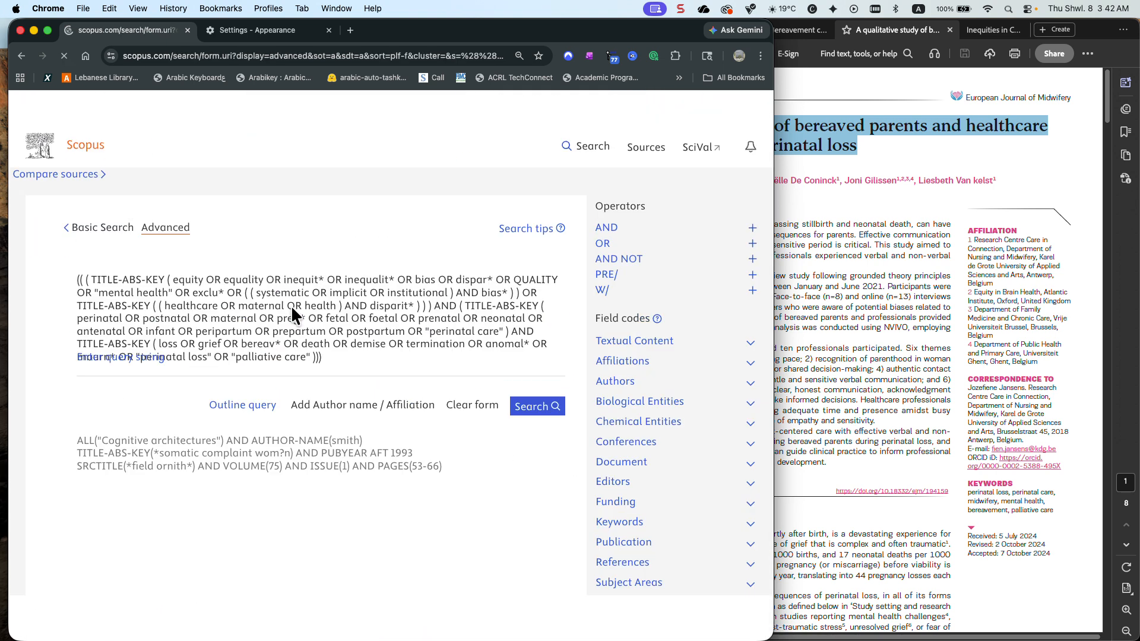
left_click_drag(146, 277, 93, 276)
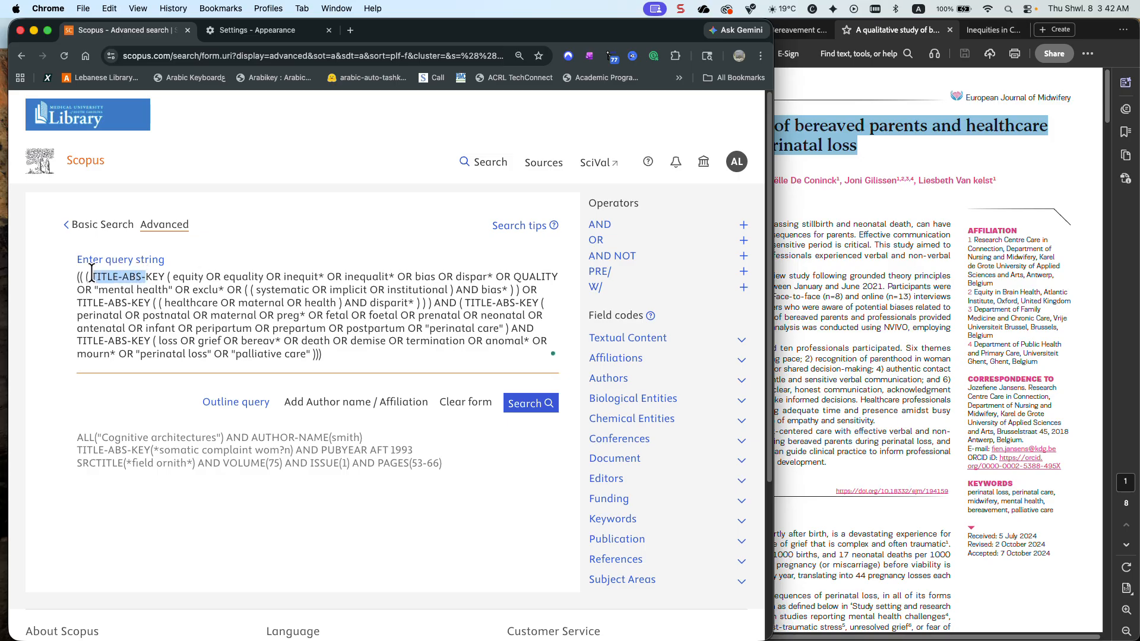
key("BackSpace")
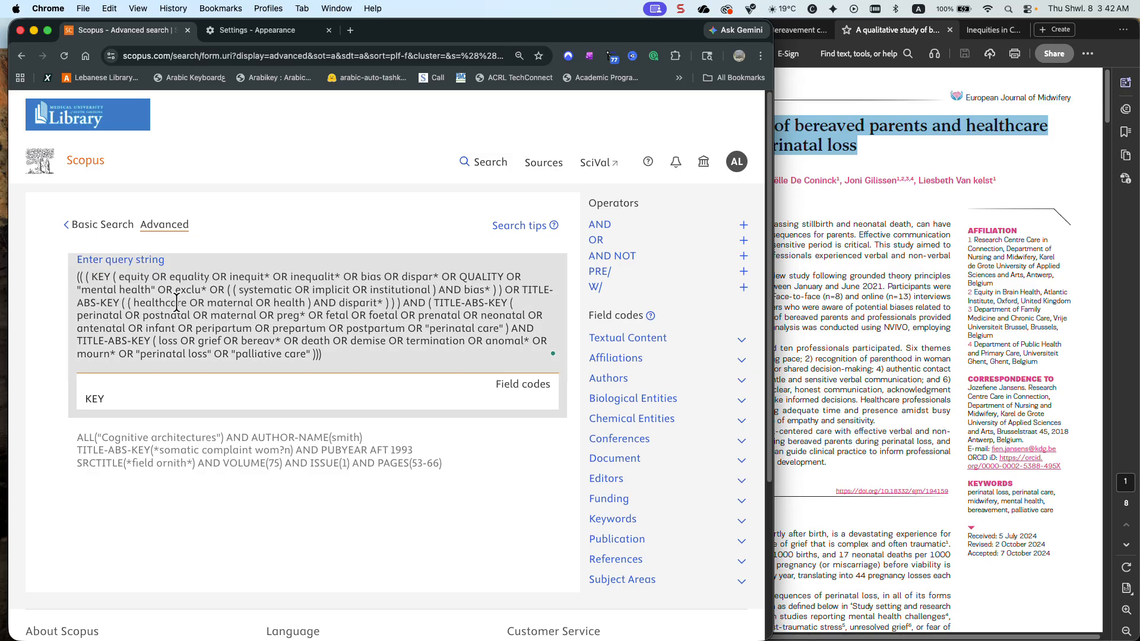
left_click_drag(488, 303, 432, 303)
key("BackSpace")
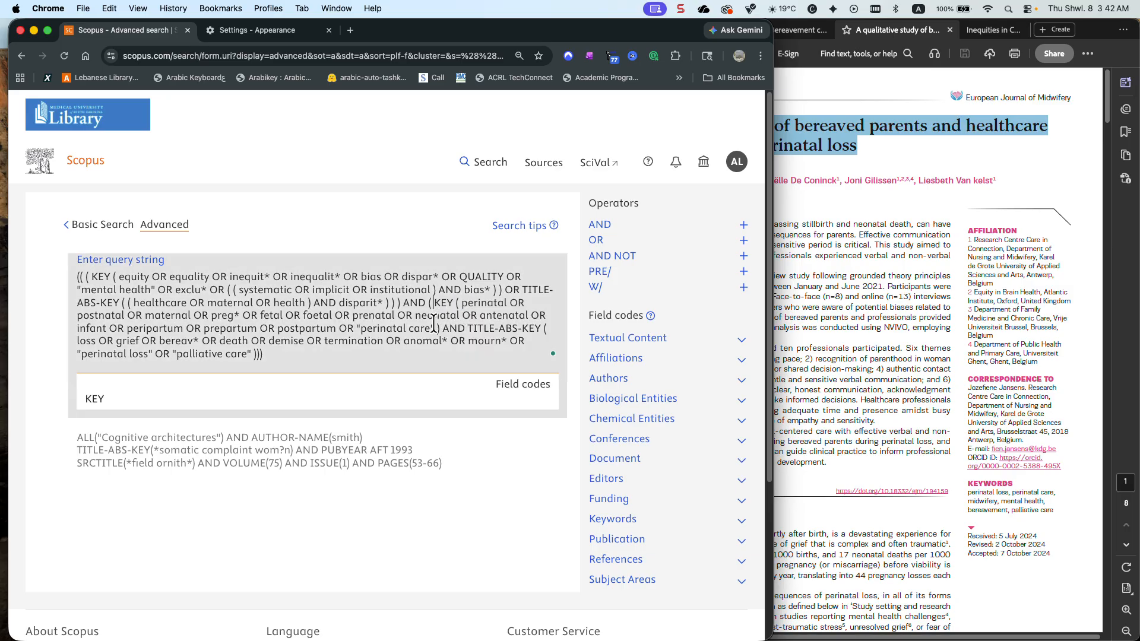
left_click_drag(522, 328, 466, 328)
key("BackSpace")
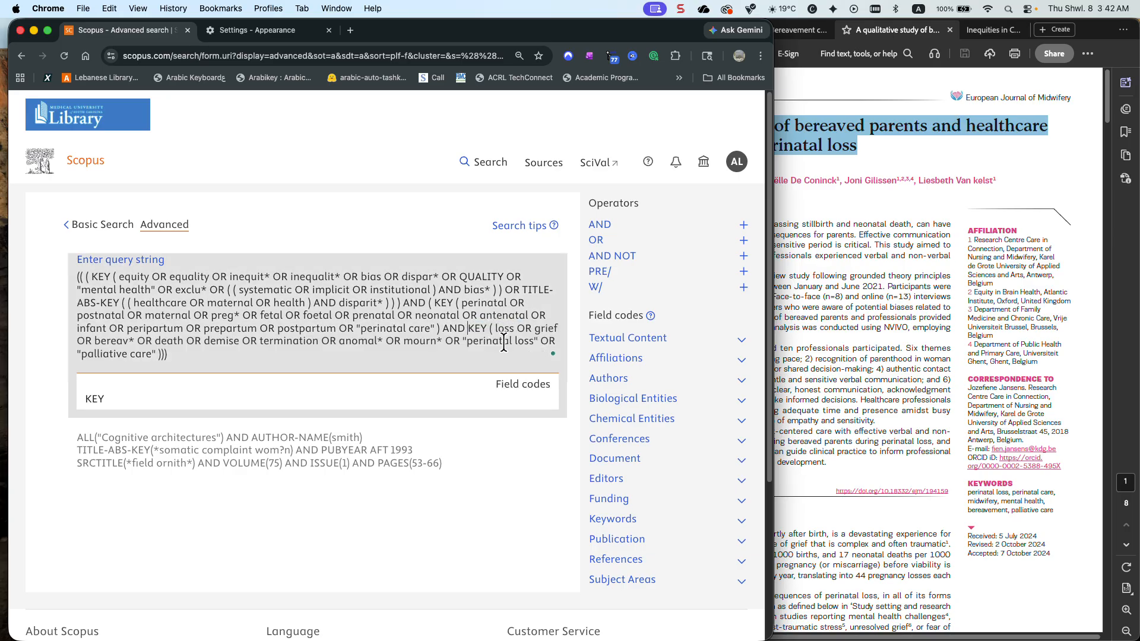
left_click(528, 433)
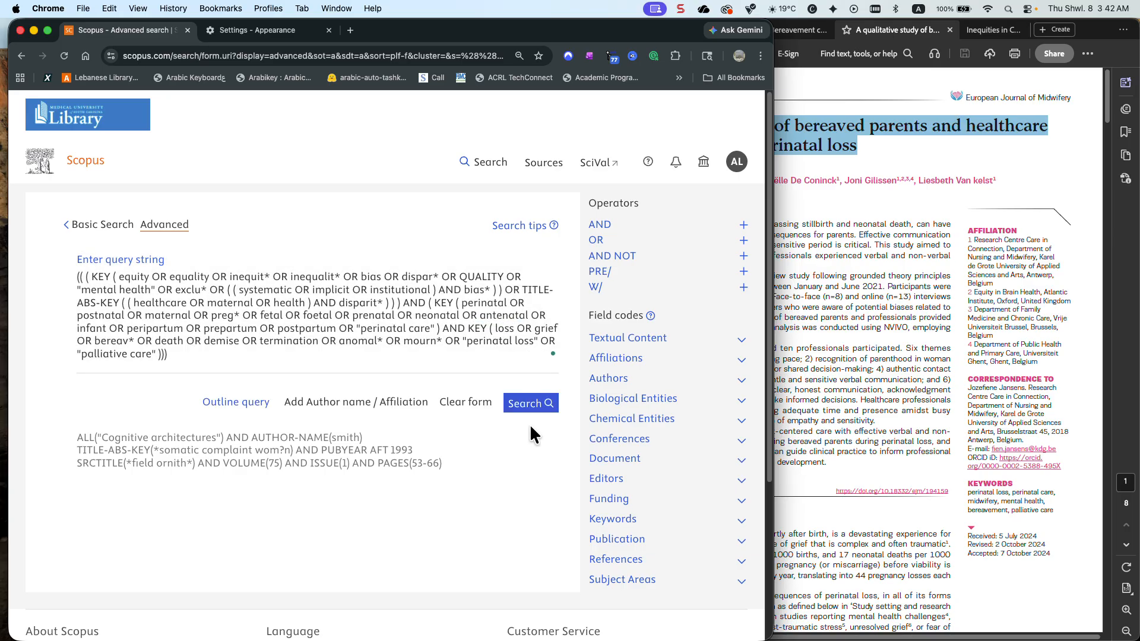
Look up the keyword field codes and change the loss and grief group's code to AUTHKEY, removing the surplus brackets and spaces
left_click(738, 519)
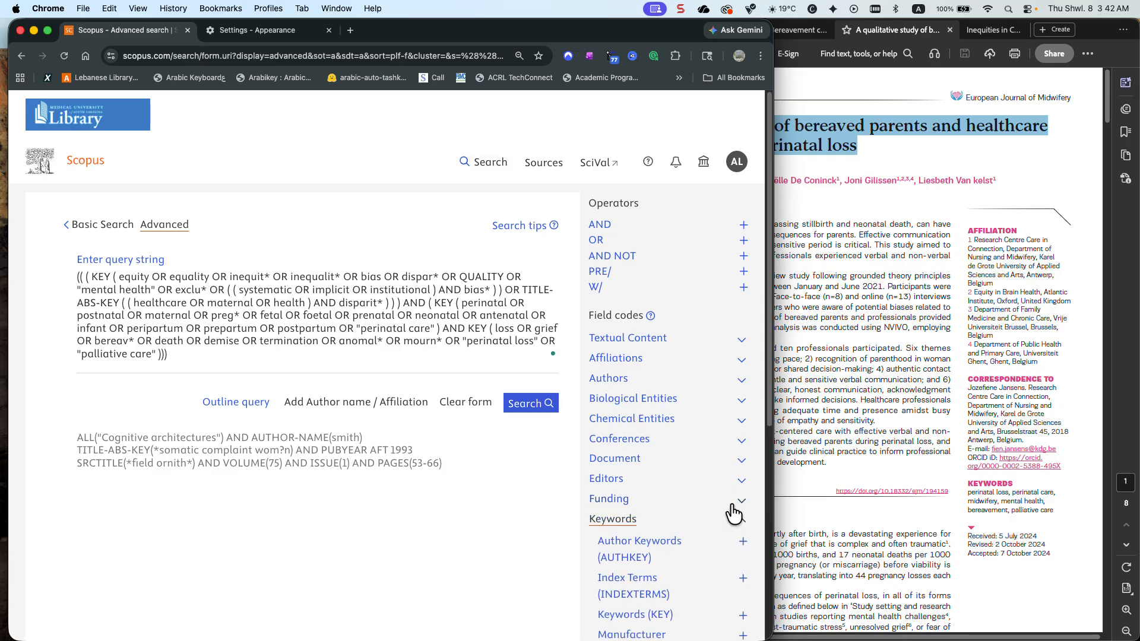
scroll(688, 461, "down", 3)
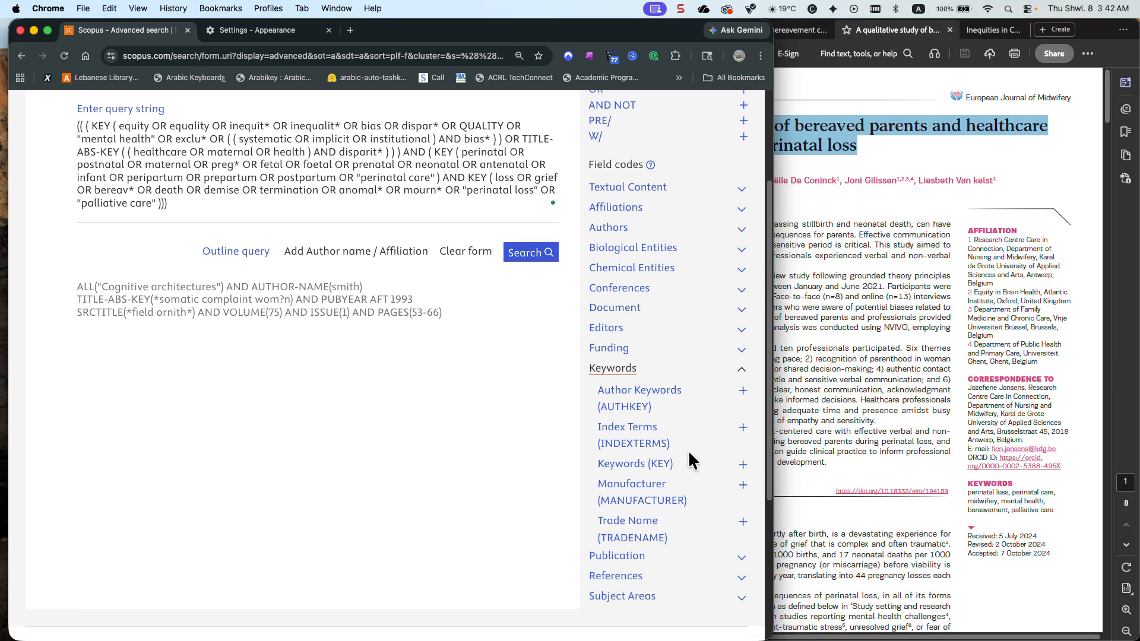
left_click(501, 205)
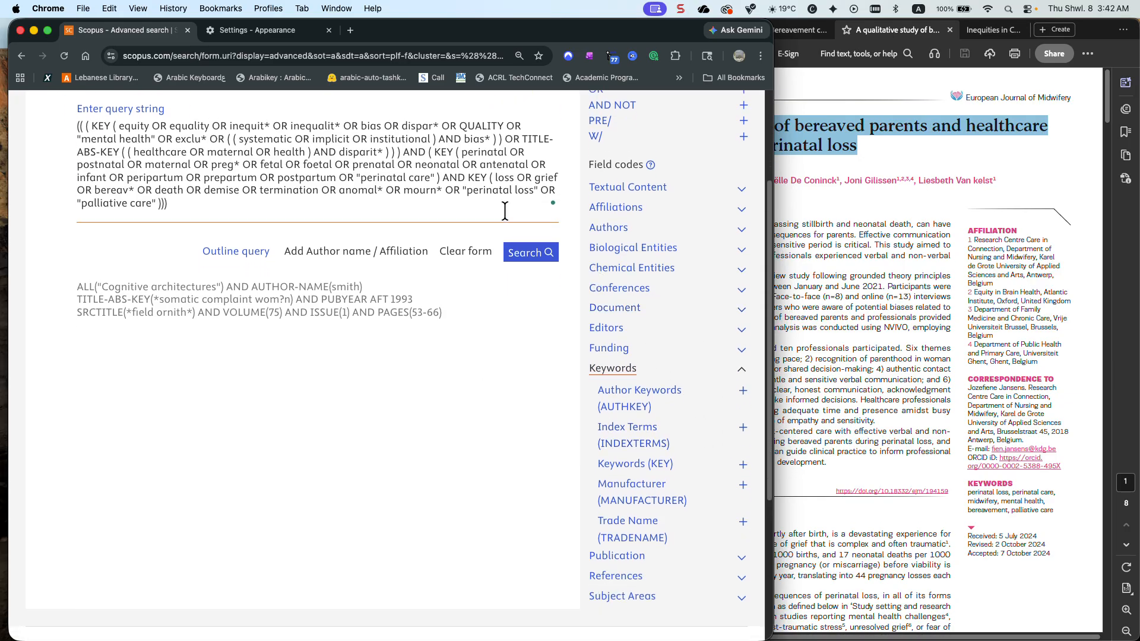
left_click(467, 177)
type("au")
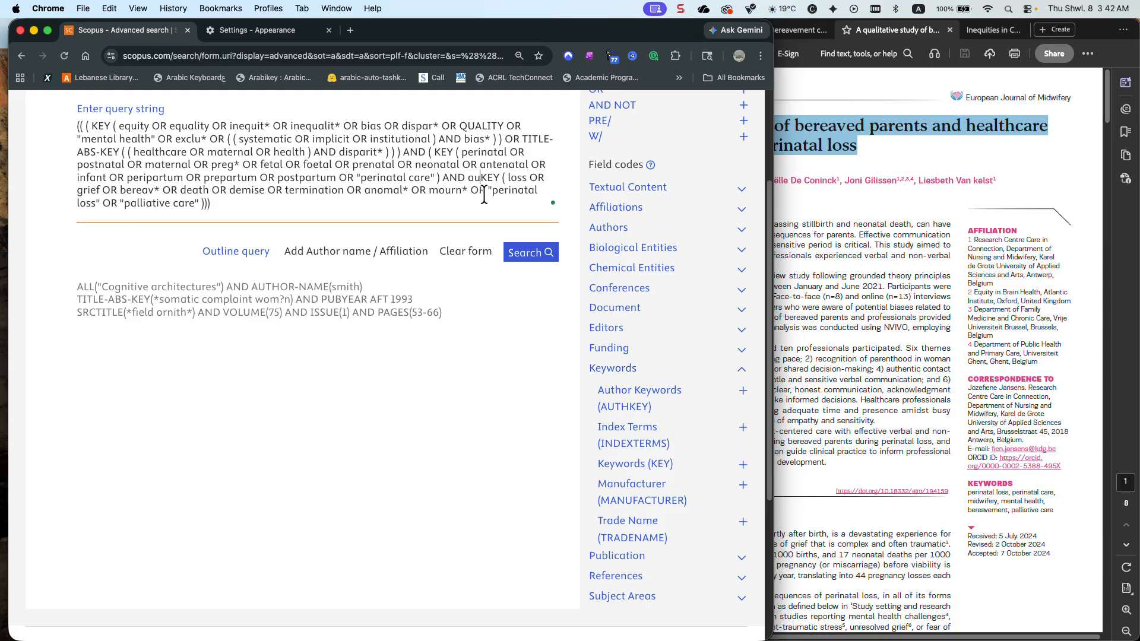
type("th")
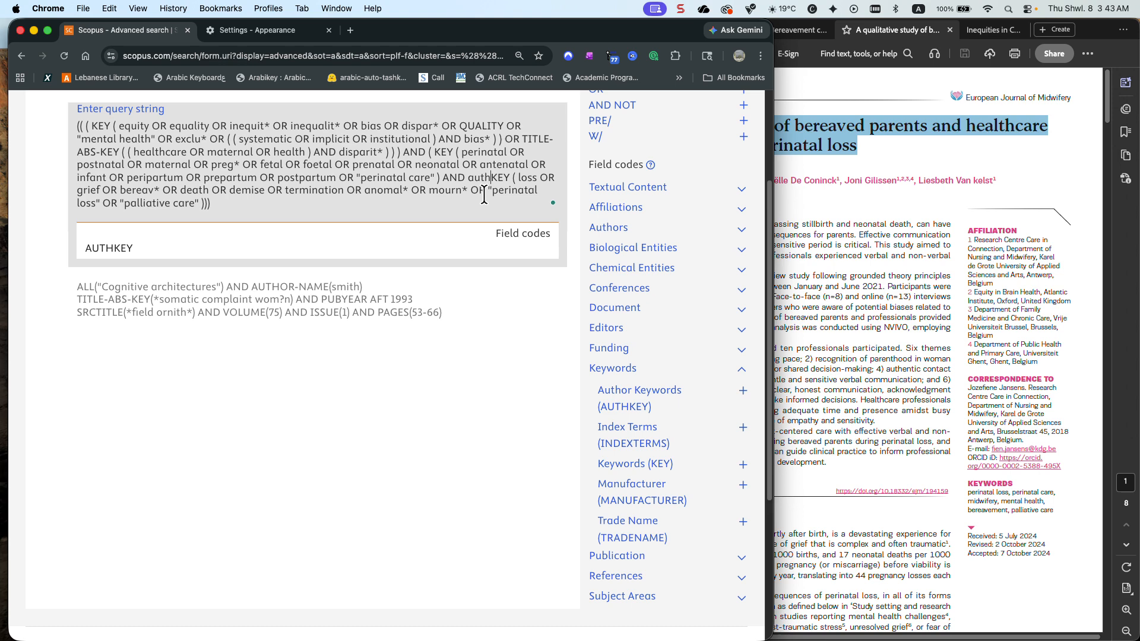
left_click(111, 250)
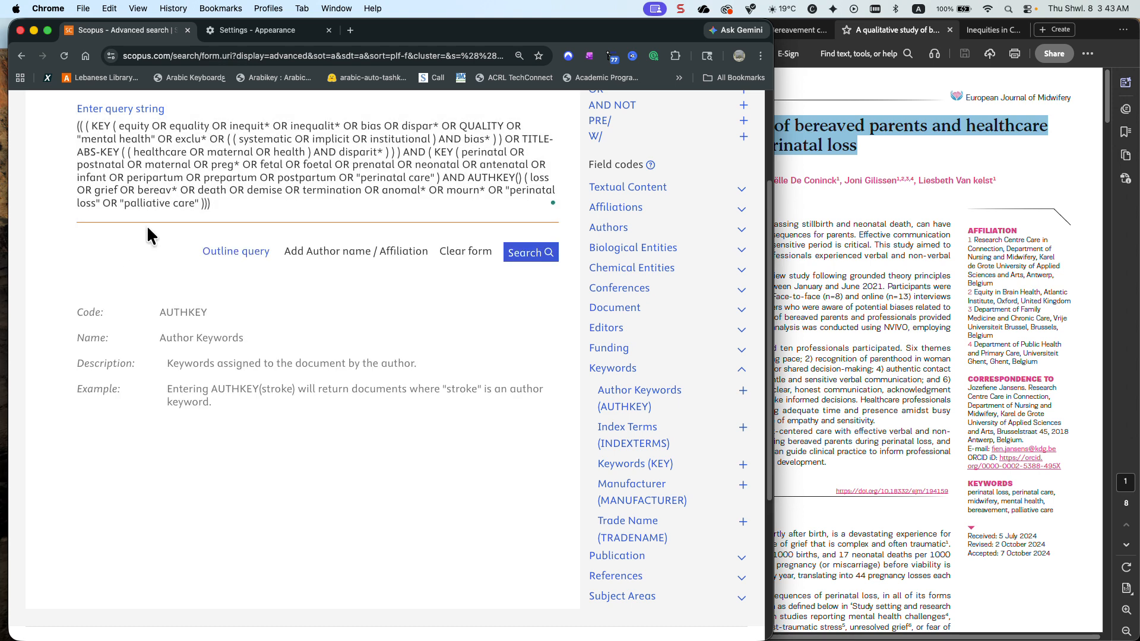
key("Delete")
key("Delete")
key("Delete")
key("Delete")
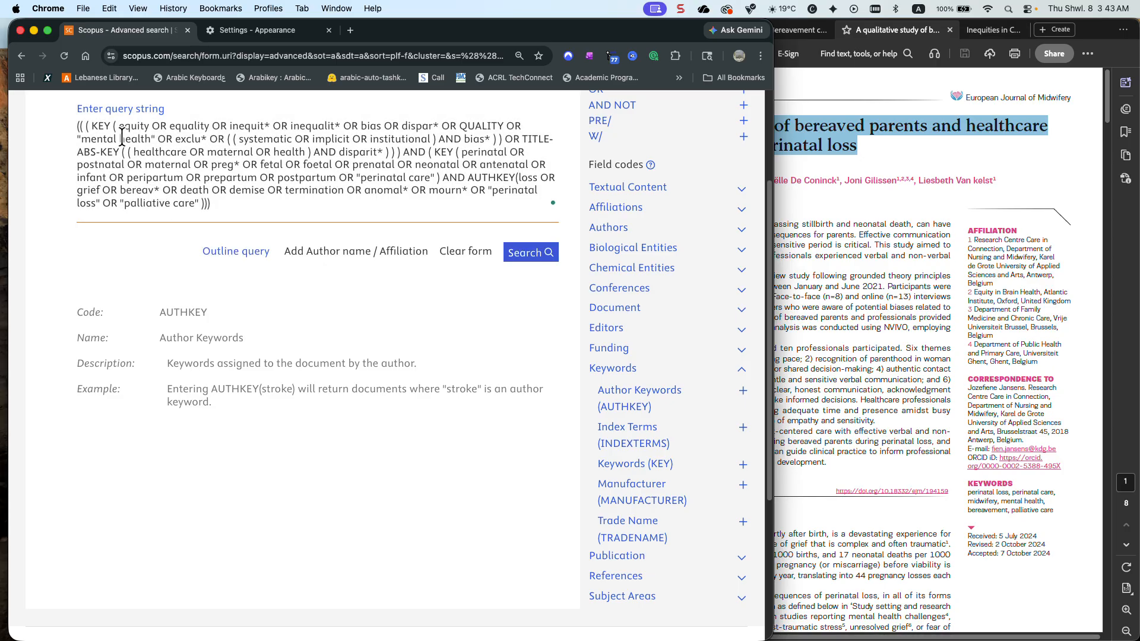
Replace the field code KEY with AUTHKEY for the first equity and bias group
left_click_drag(111, 126, 92, 123)
type("Auth")
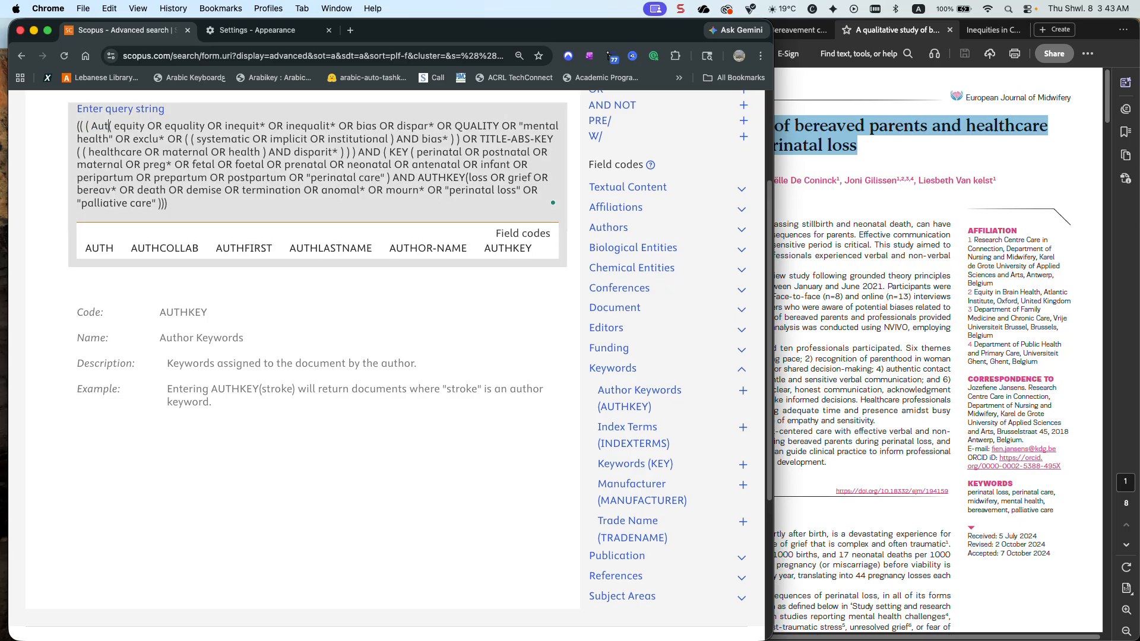
left_click(511, 250)
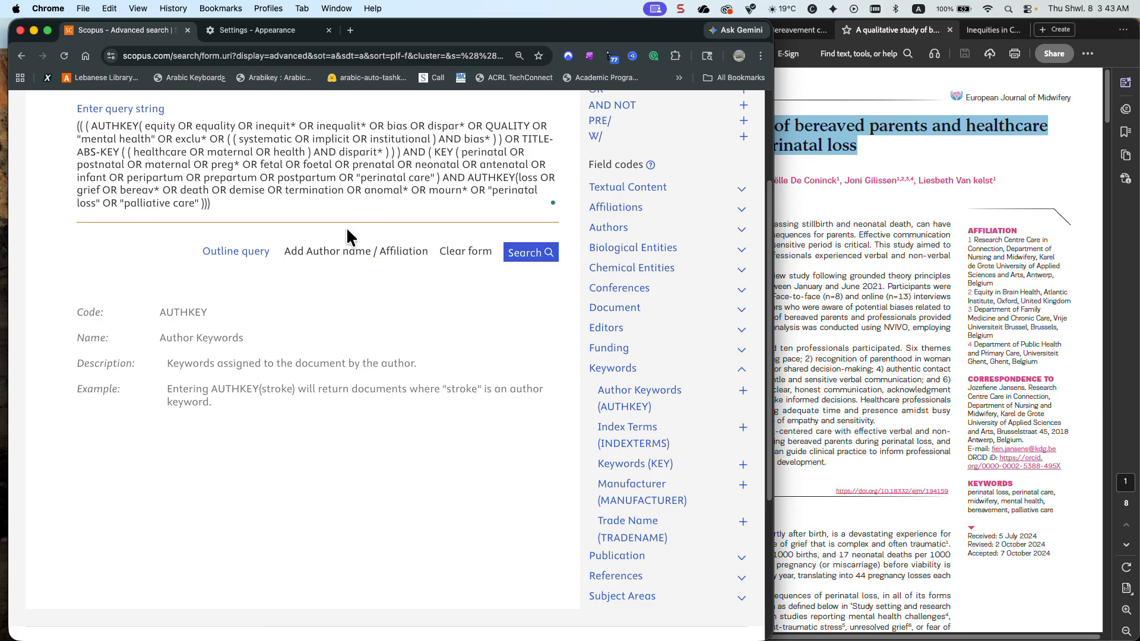
Replace KEY with AUTHKEY for the perinatal group, remove the extra brackets and run the search
left_click_drag(454, 153, 437, 151)
type("Auth")
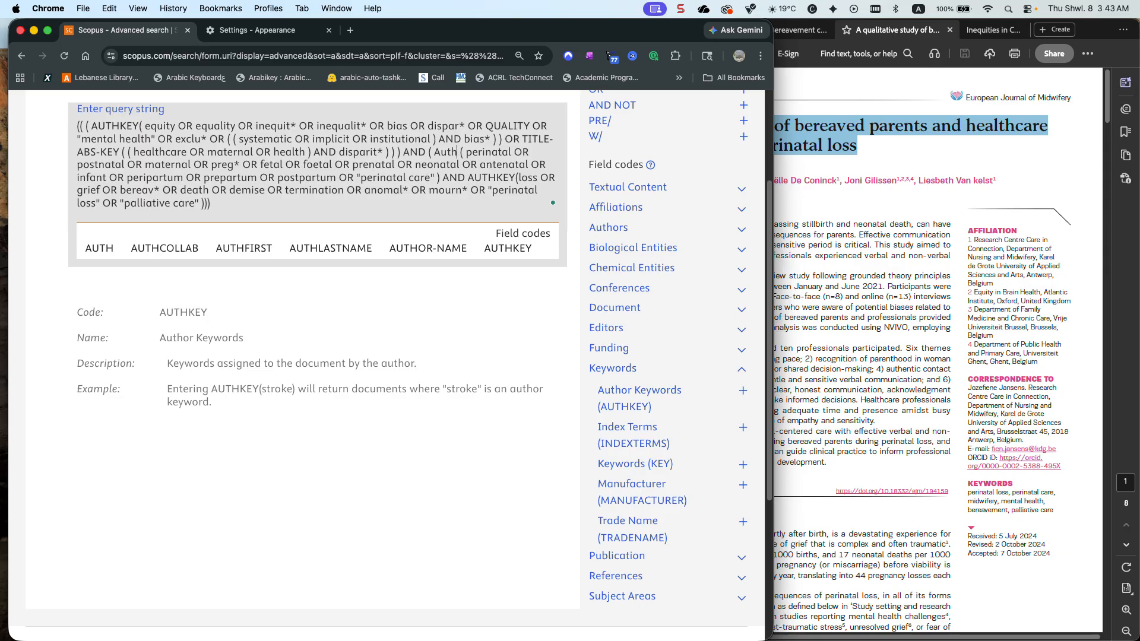
left_click(511, 250)
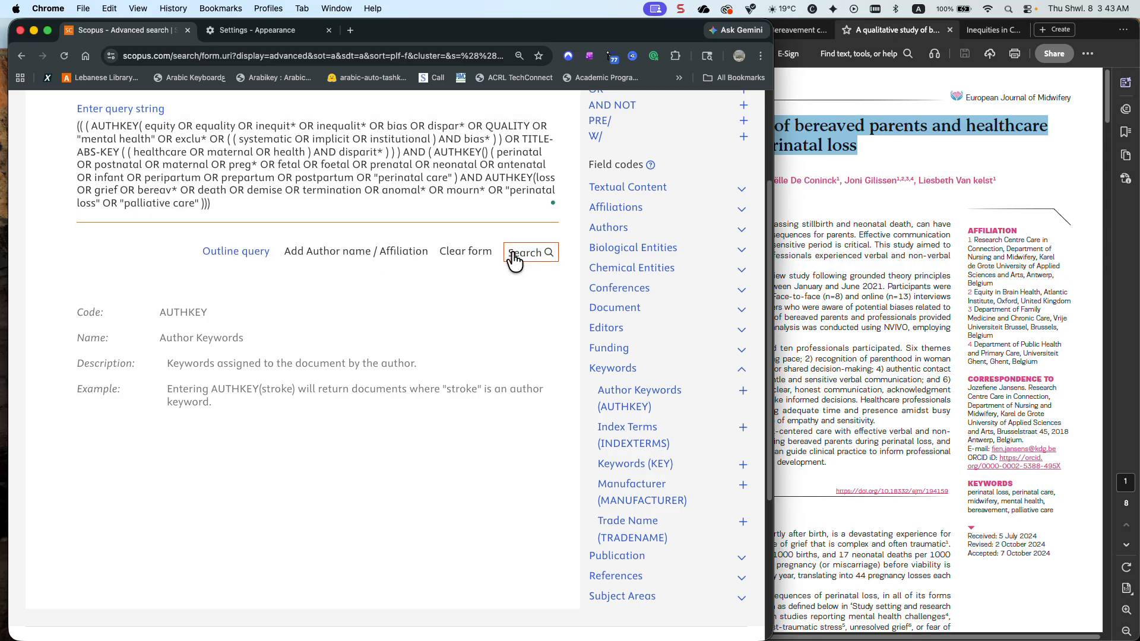
key("Delete")
key("Delete")
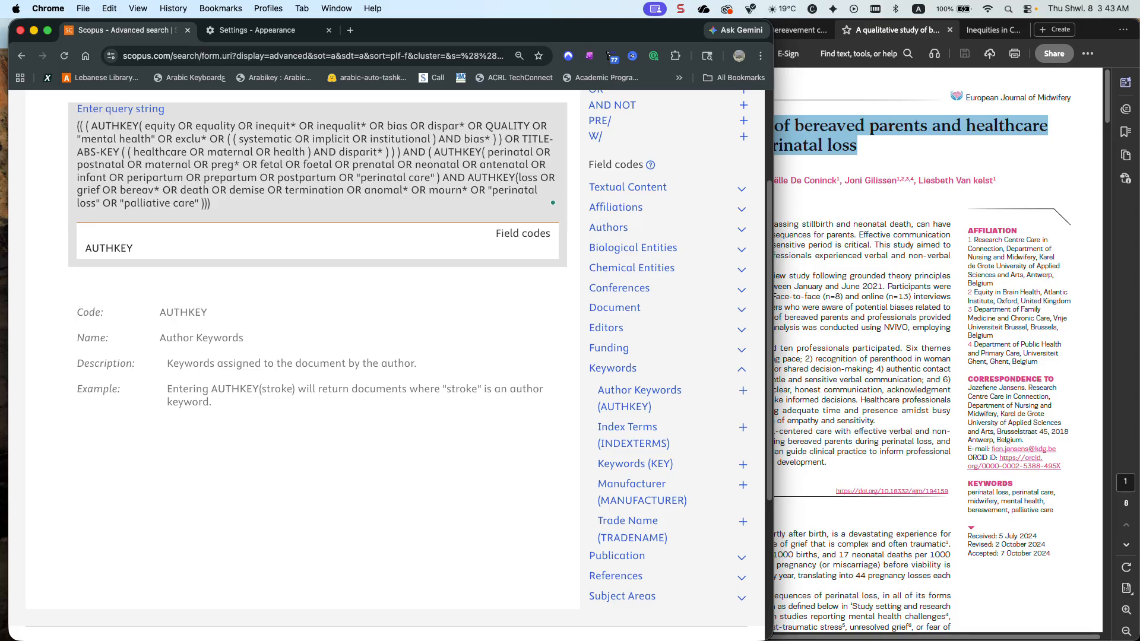
left_click(525, 254)
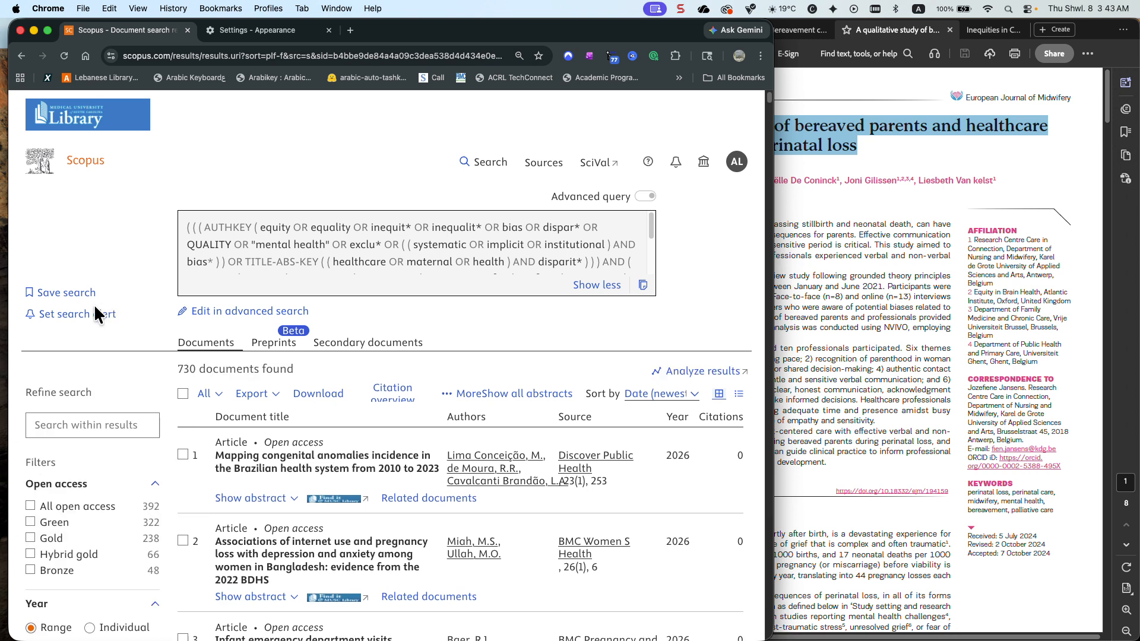
Examine the author-keyword search's full source title list alphabetically for the European Journal of Midwifery, and close it
scroll(95, 309, "down", 10)
scroll(95, 308, "down", 10)
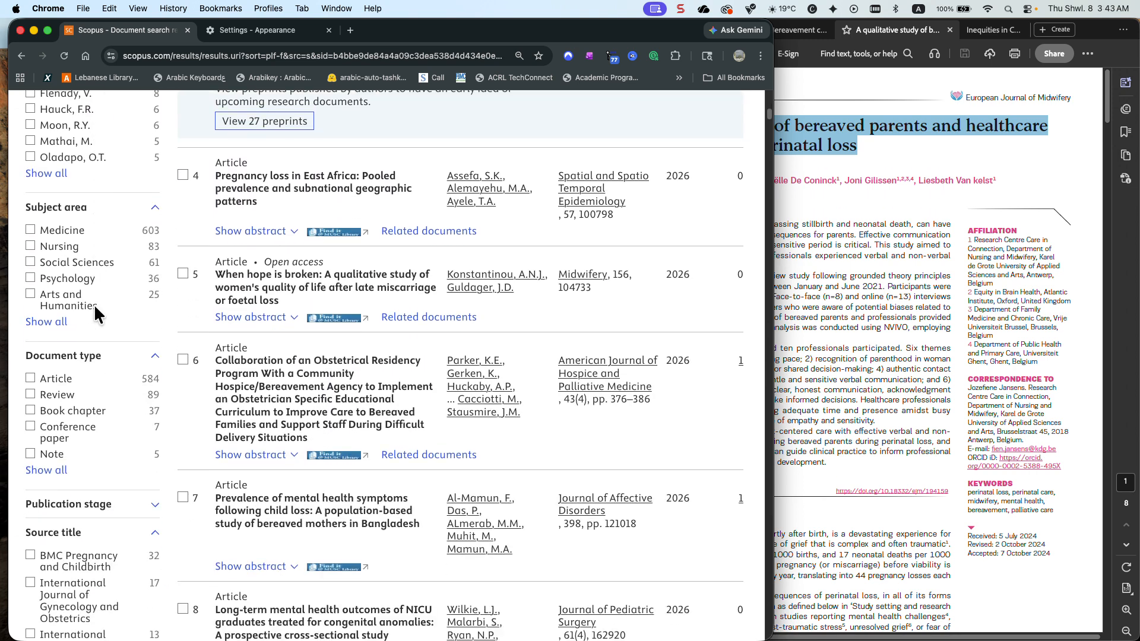
scroll(96, 317, "down", 3)
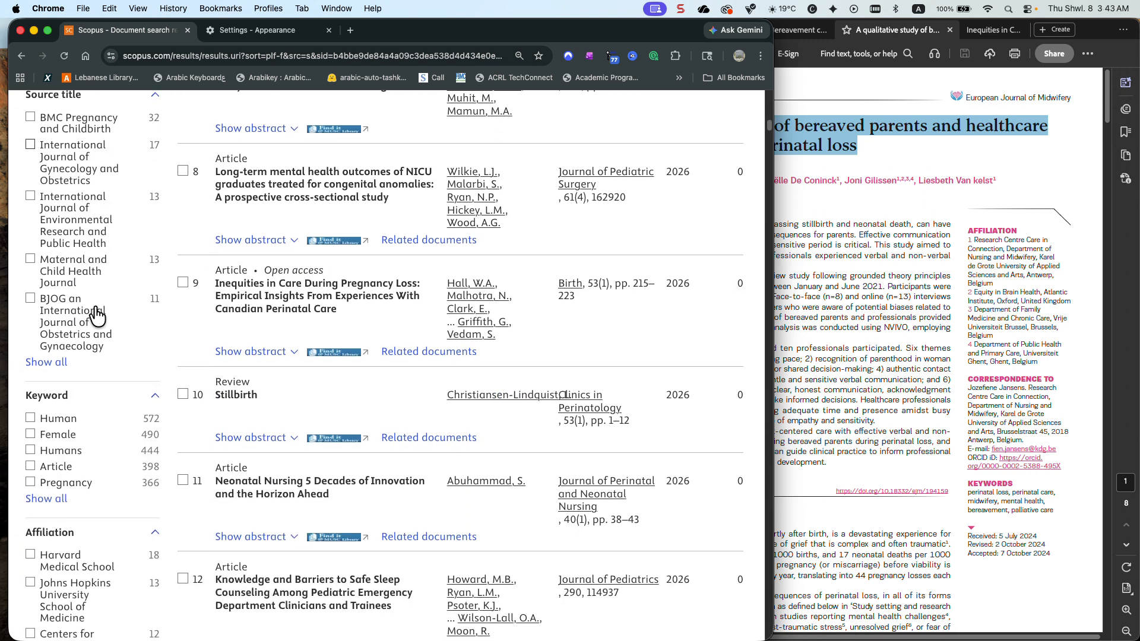
left_click(67, 355)
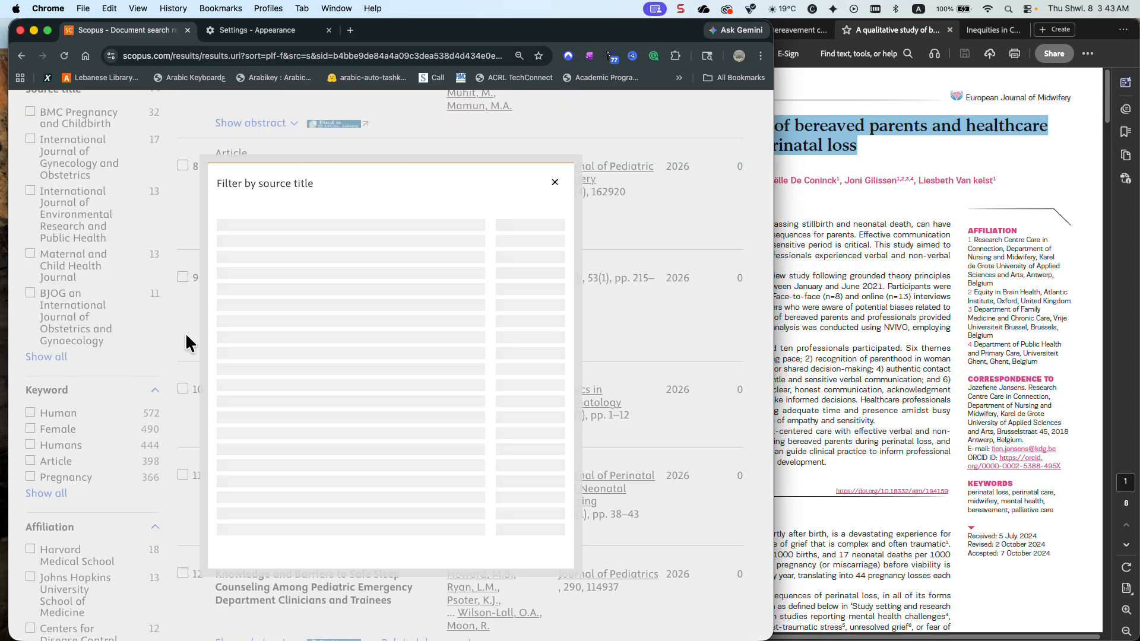
left_click(309, 187)
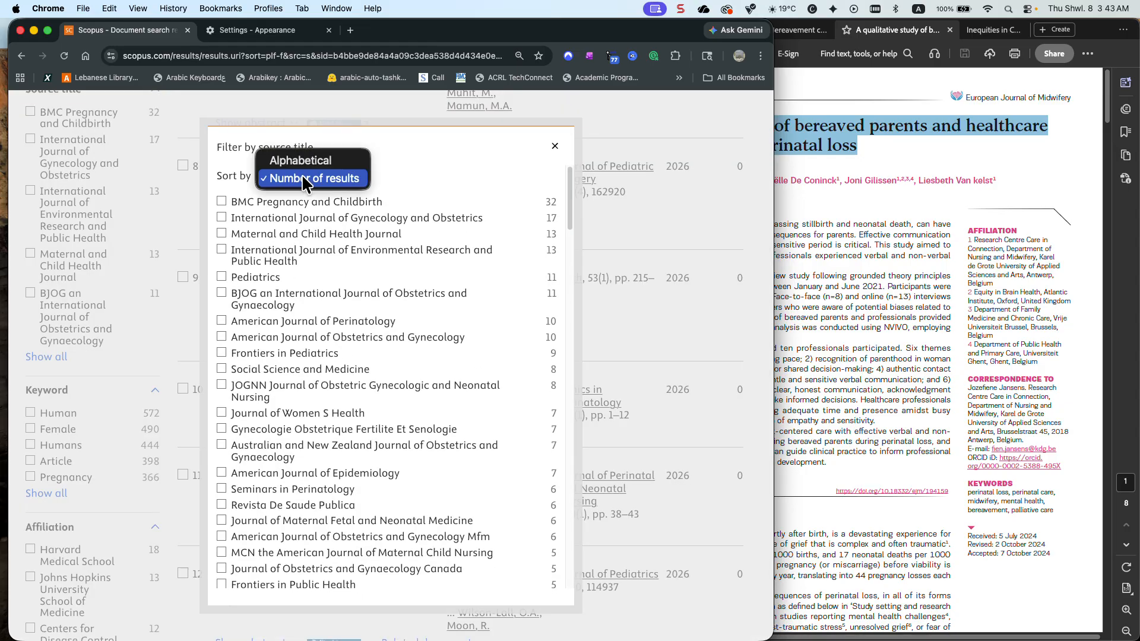
left_click(302, 163)
scroll(300, 226, "down", 15)
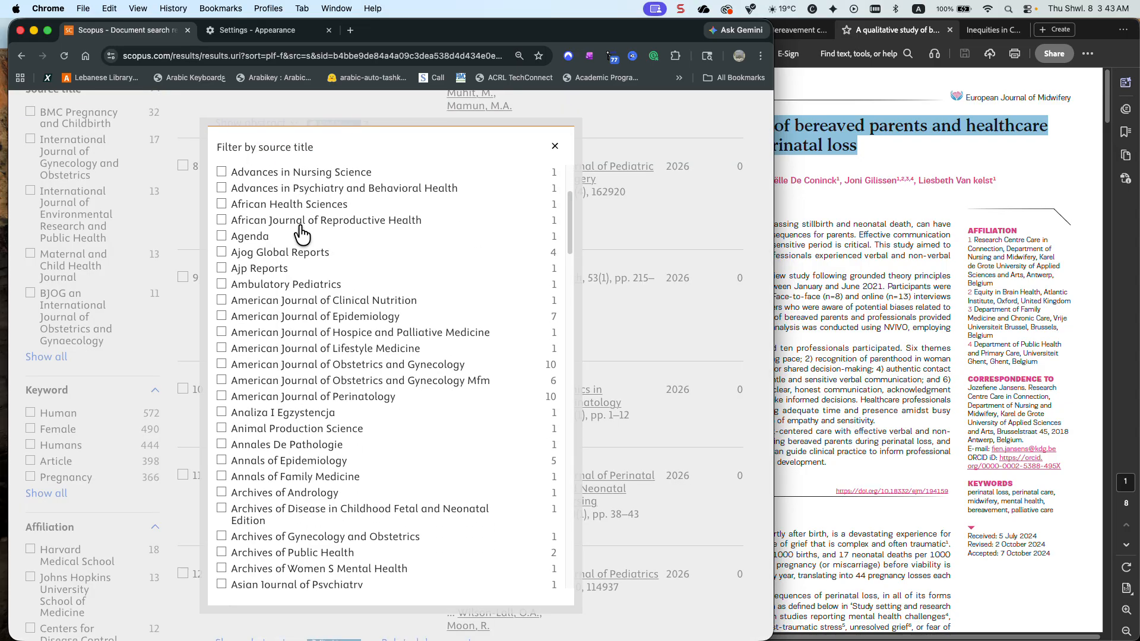
scroll(301, 233, "down", 20)
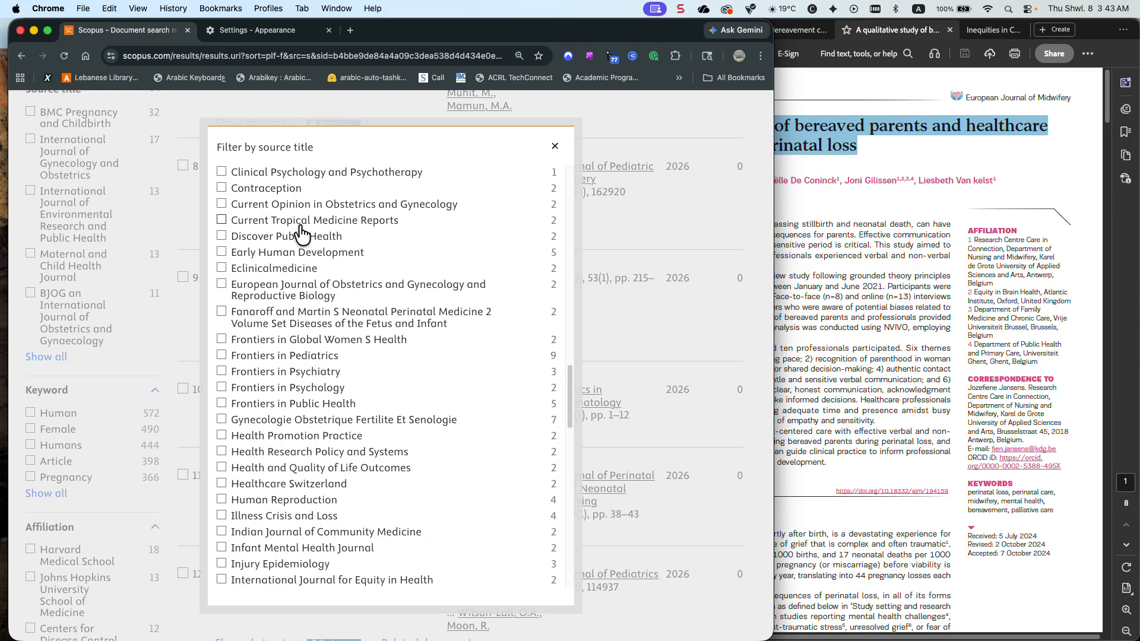
left_click(554, 146)
Return to the first results and switch to Acrobat to view the first page of the qualitative study on perinatal loss
scroll(631, 155, "up", 7)
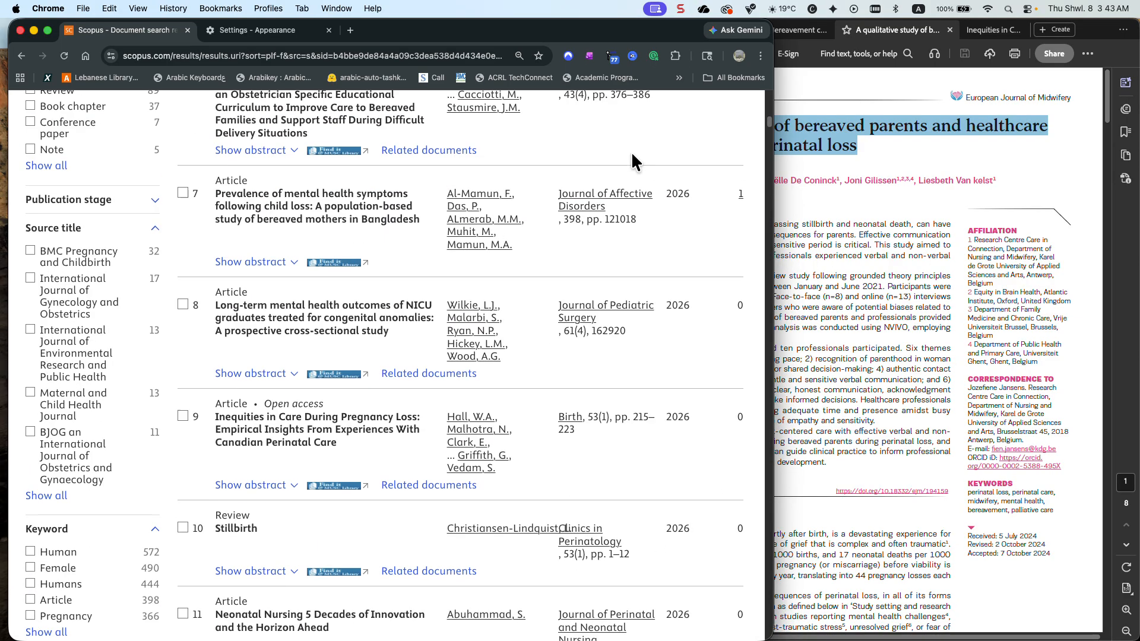
scroll(633, 159, "up", 6)
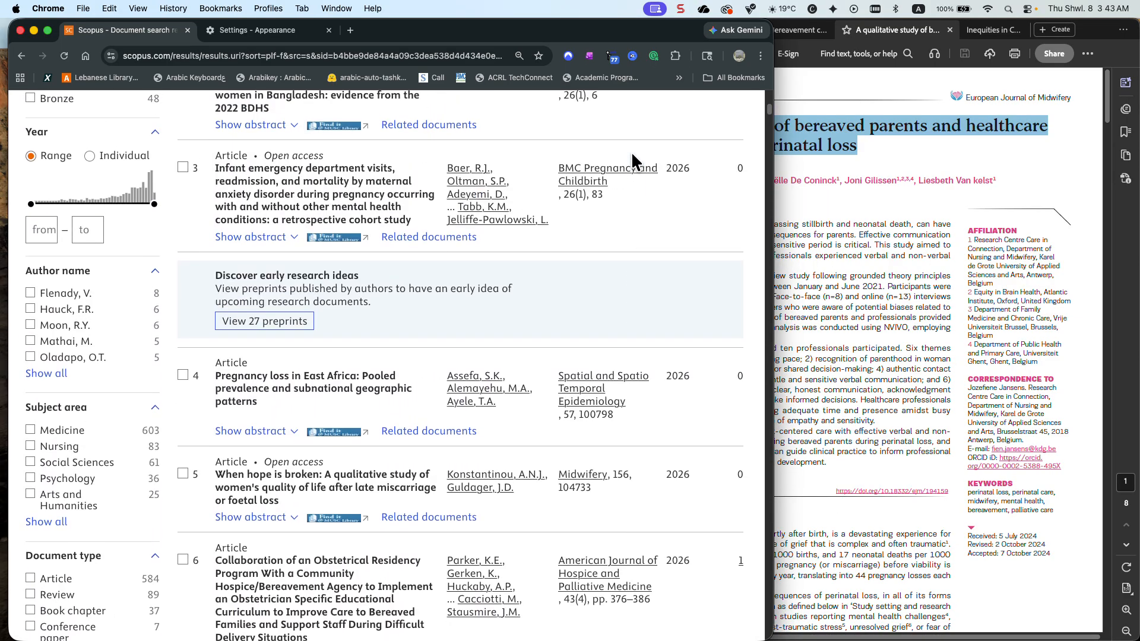
left_click(825, 224)
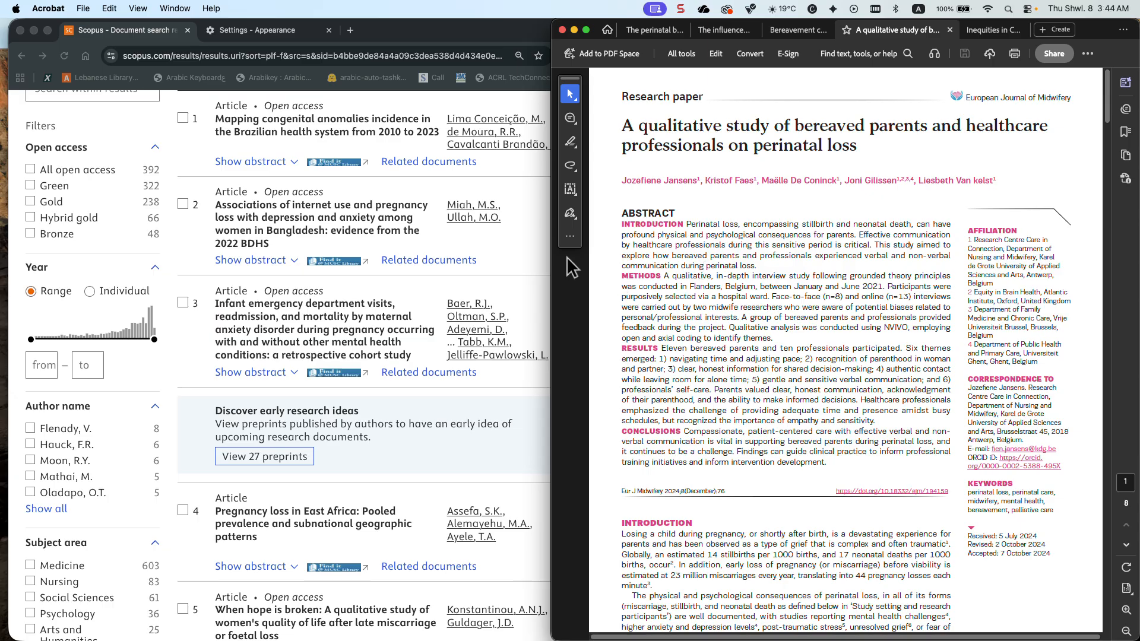
Switch back to Scopus in Chrome, edit the query in advanced search and delete the whole equity and bias block
left_click(180, 160)
scroll(329, 210, "down", 10)
scroll(354, 215, "up", 15)
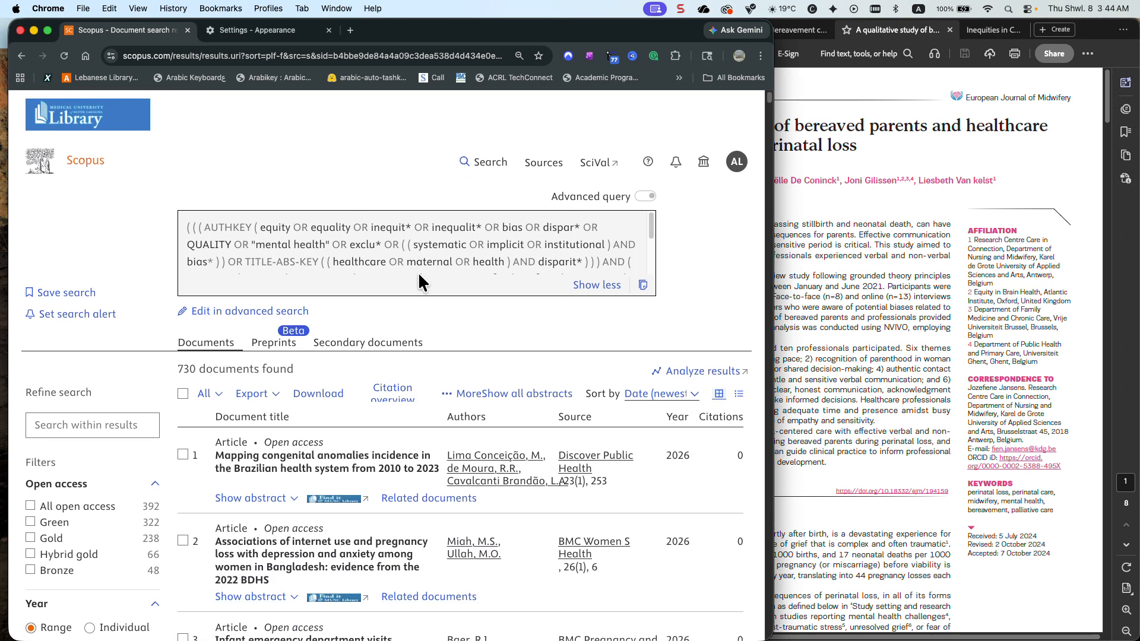
left_click(261, 312)
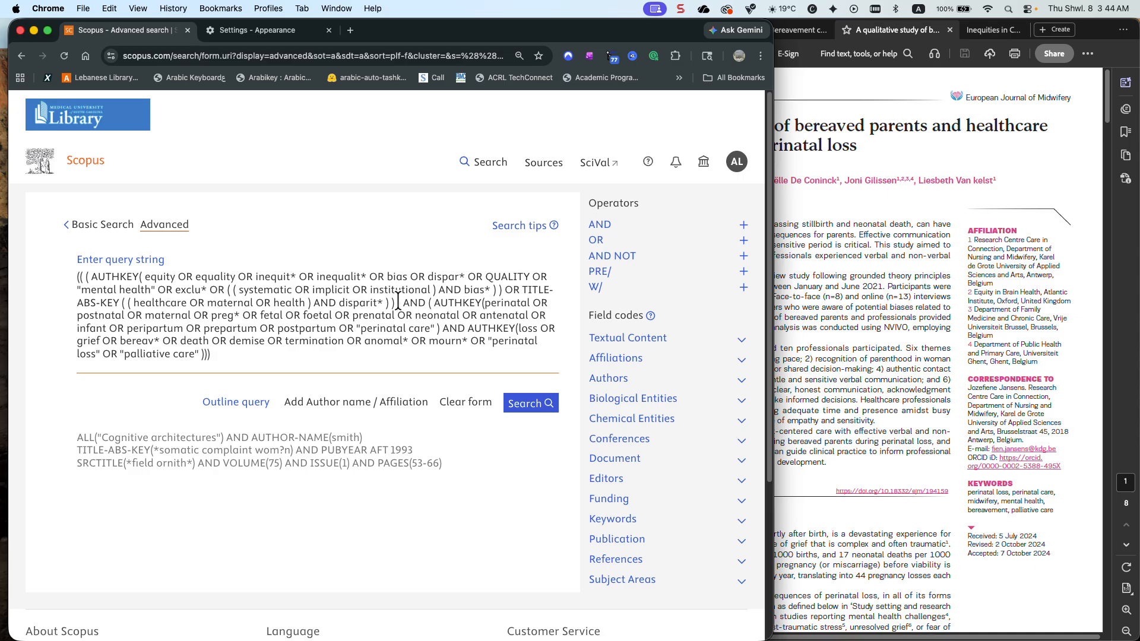
mouse_move(430, 302)
left_mouse_down()
mouse_move(123, 297)
mouse_move(66, 274)
left_mouse_up()
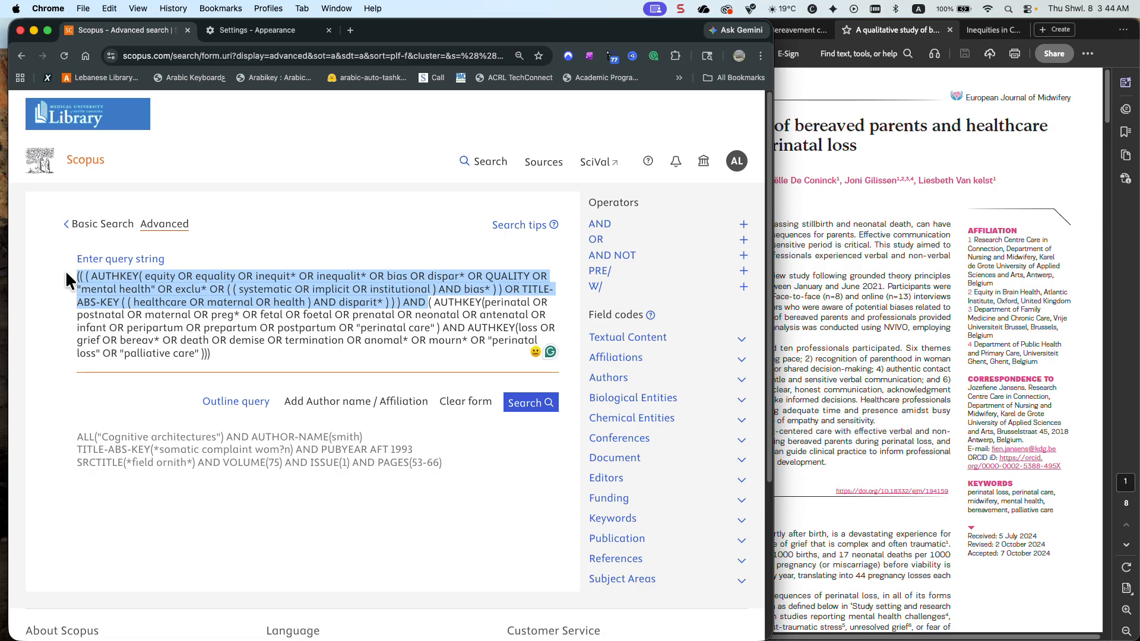
scroll(65, 270, "down", 1)
key("BackSpace")
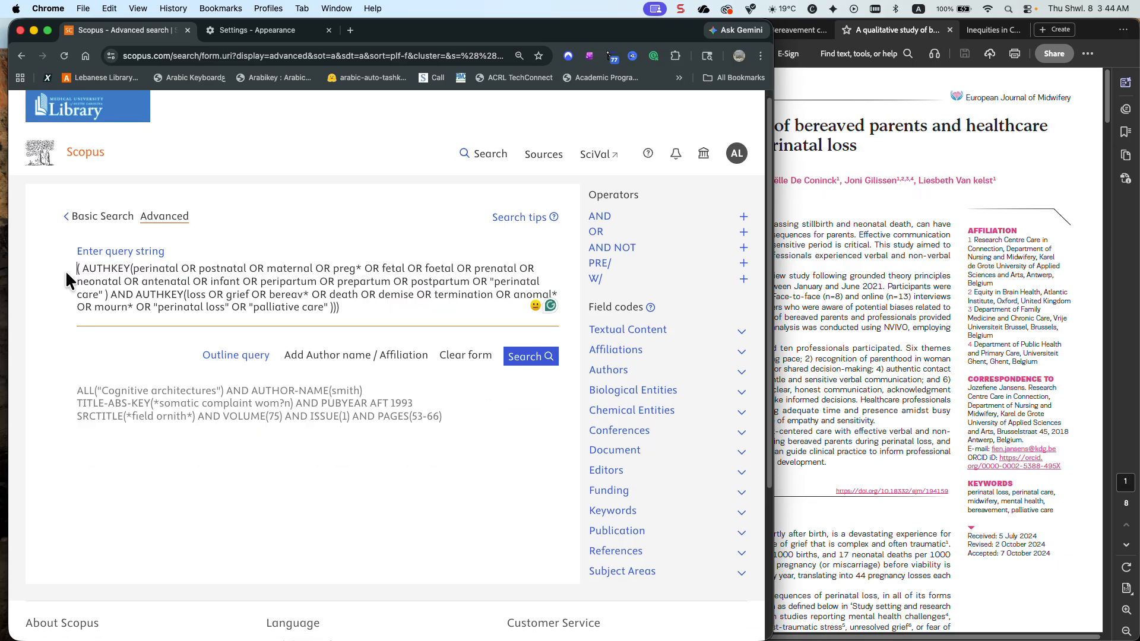
Replace the field code AUTHKEY with TITLE-ABS-KEY for the perinatal terms group and remove the duplicate brackets
left_click_drag(132, 268, 82, 268)
key("BackSpace")
type("title ")
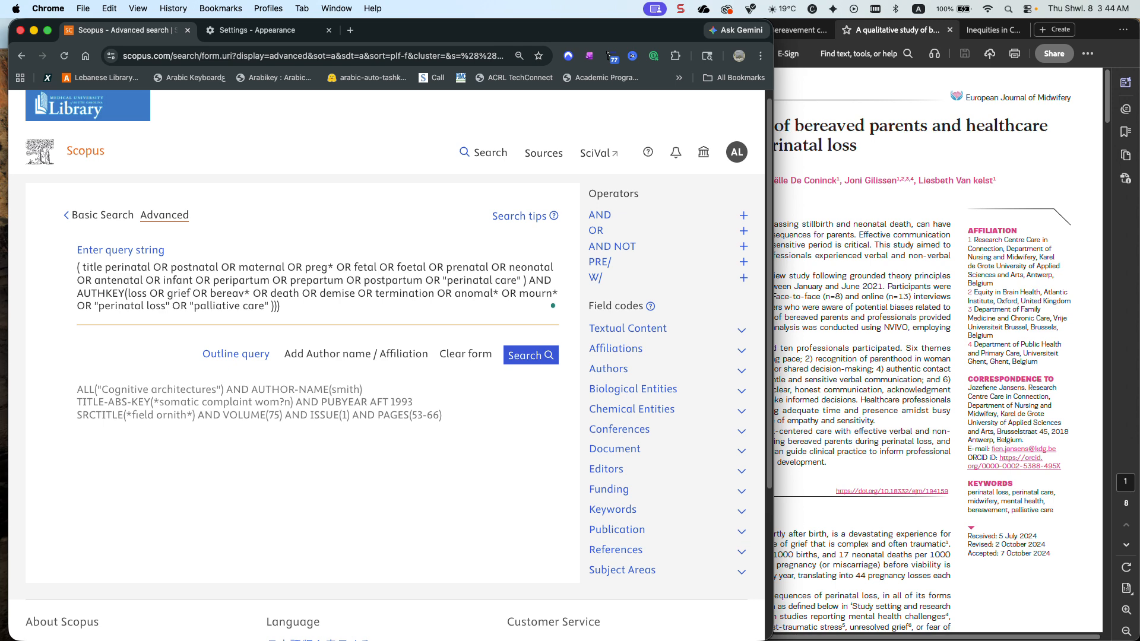
type("(")
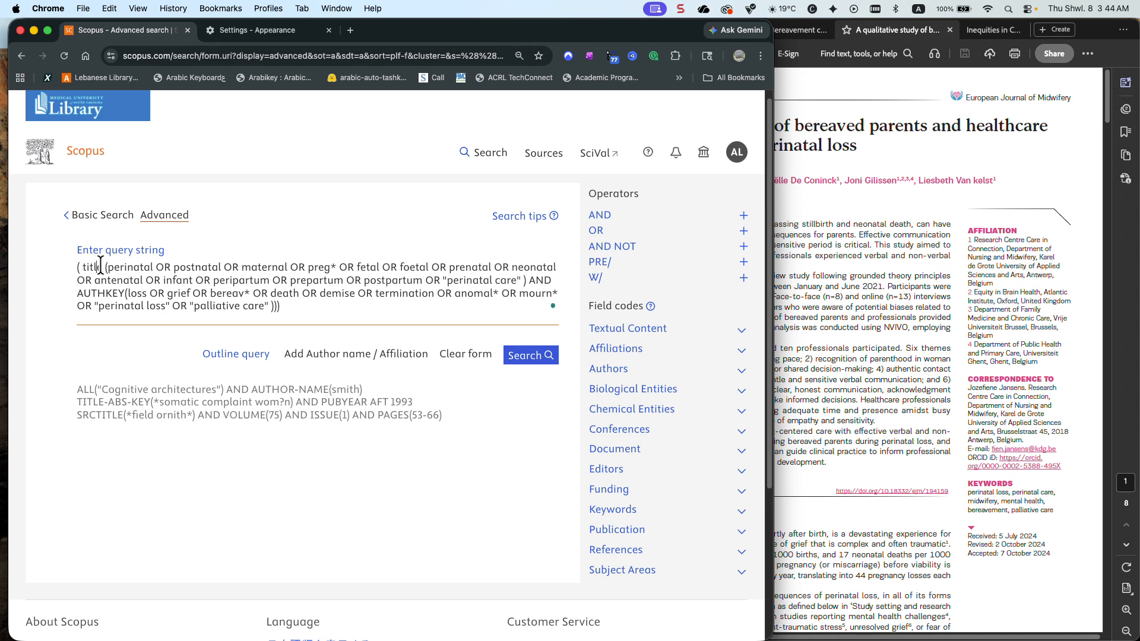
left_click_drag(102, 267, 83, 267)
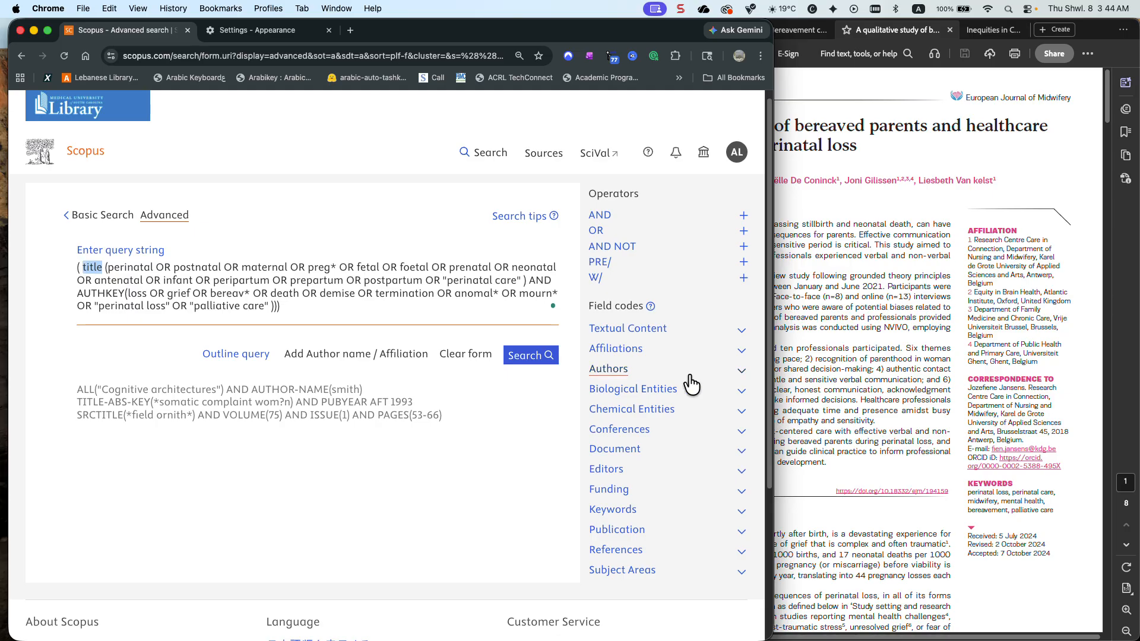
left_click(734, 336)
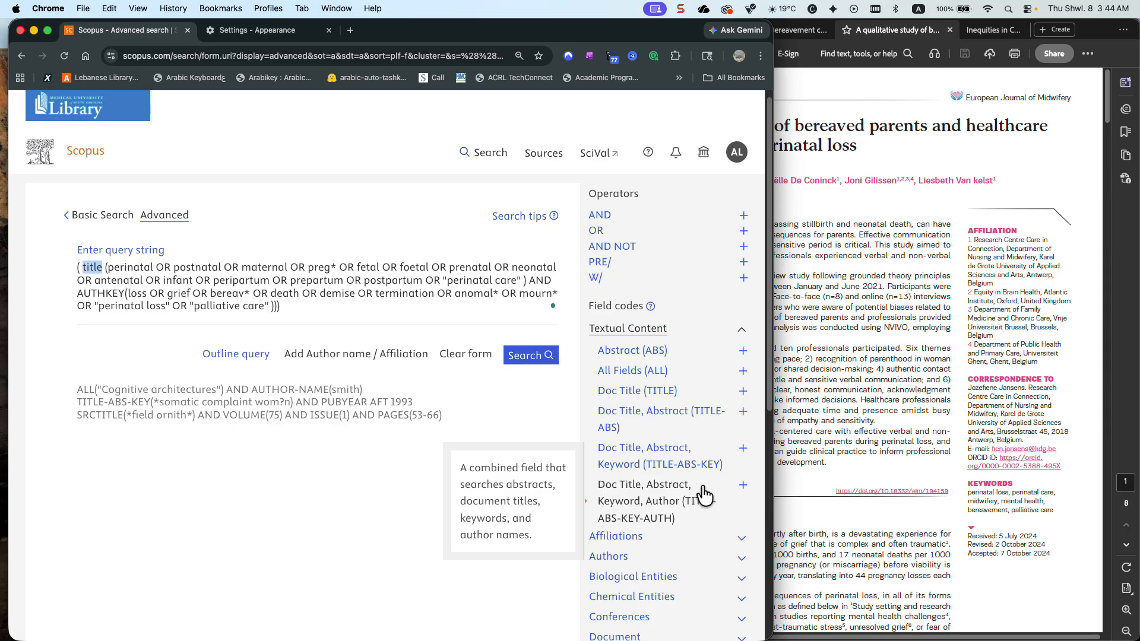
left_click(743, 449)
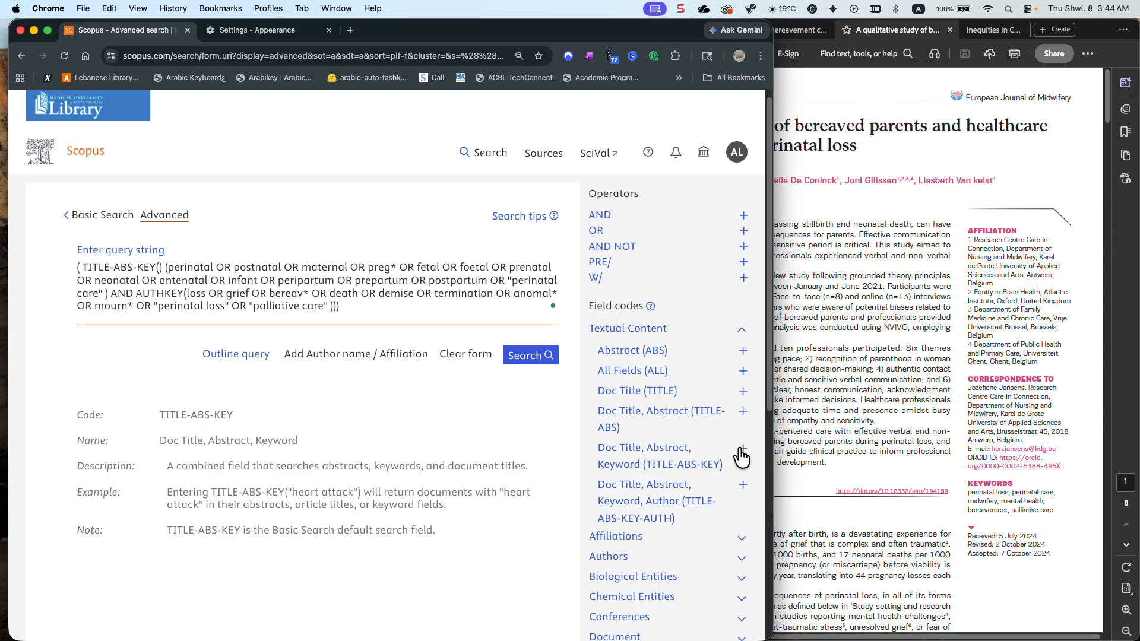
key("Delete")
key("Delete")
key("Delete")
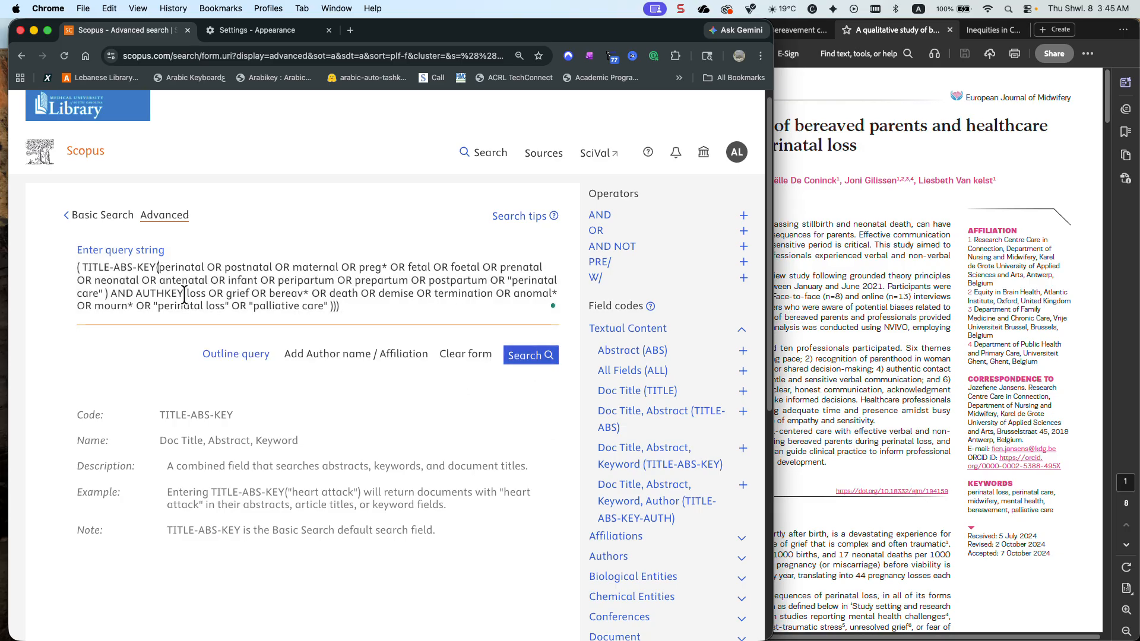
Replace AUTHKEY with TITLE-ABS-KEY for the loss and grief group, remove the stray letter and surplus brackets, and run the search
left_click_drag(186, 293, 139, 293)
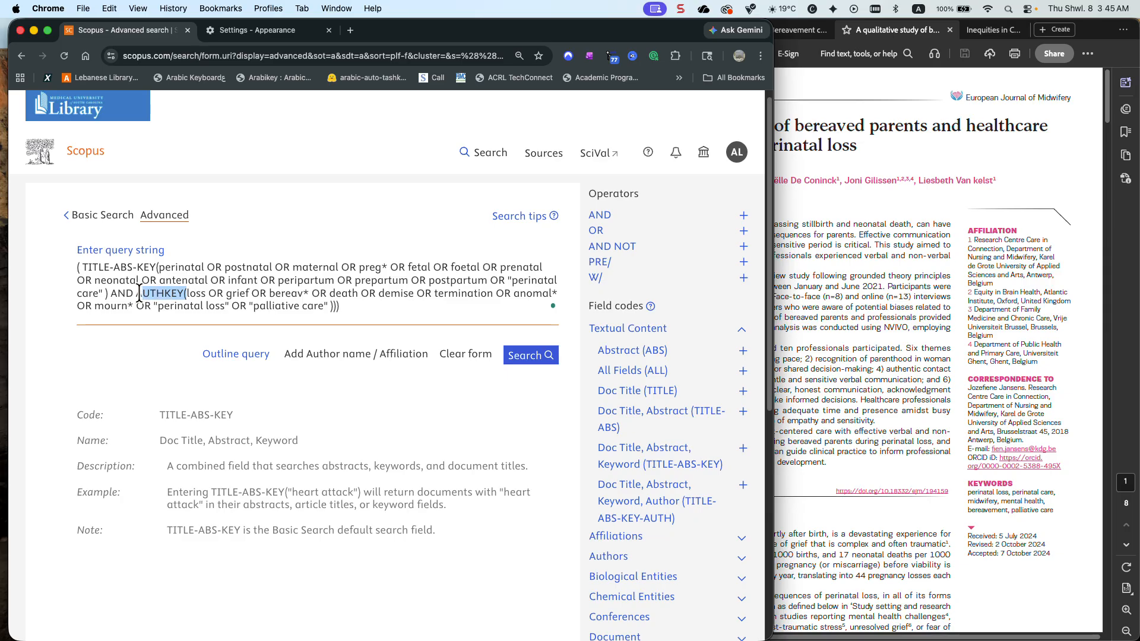
left_click(742, 451)
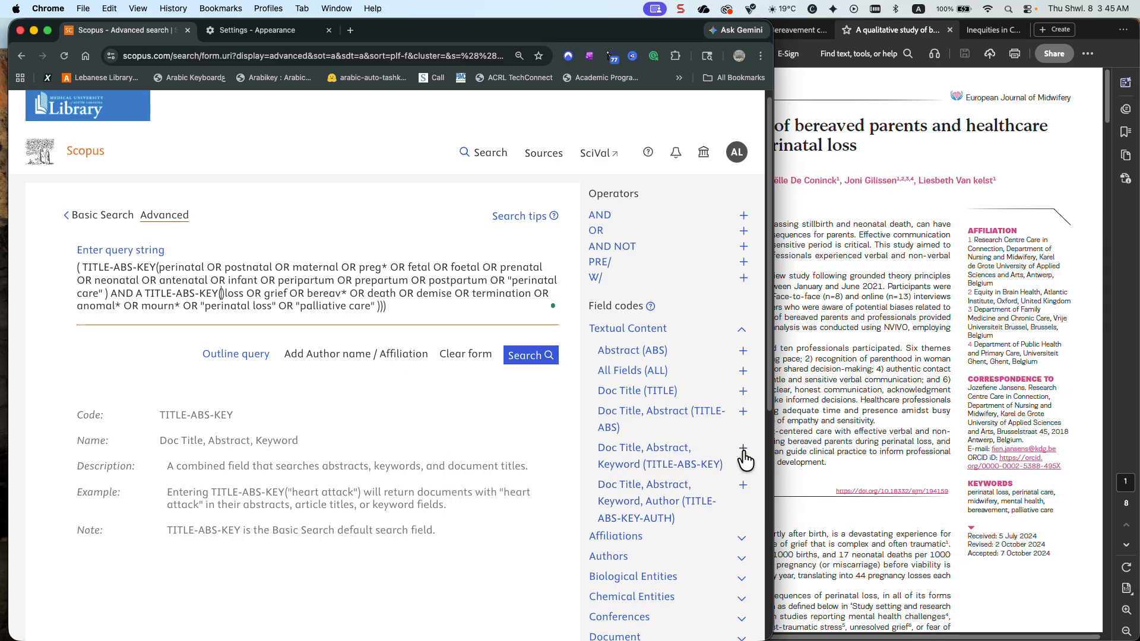
key("Delete")
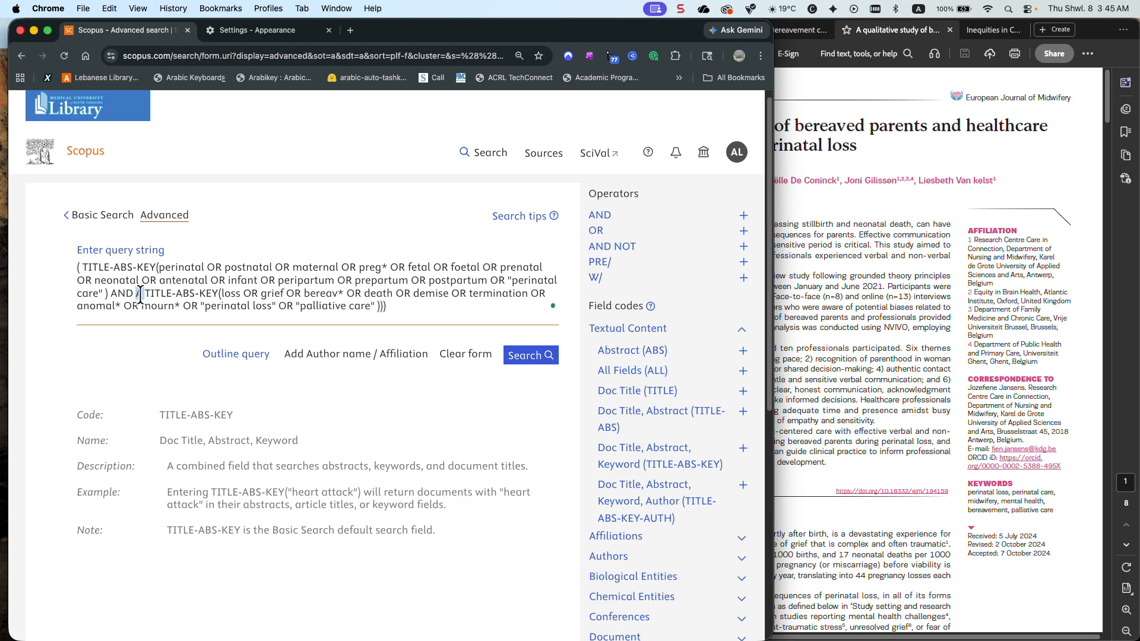
key("BackSpace")
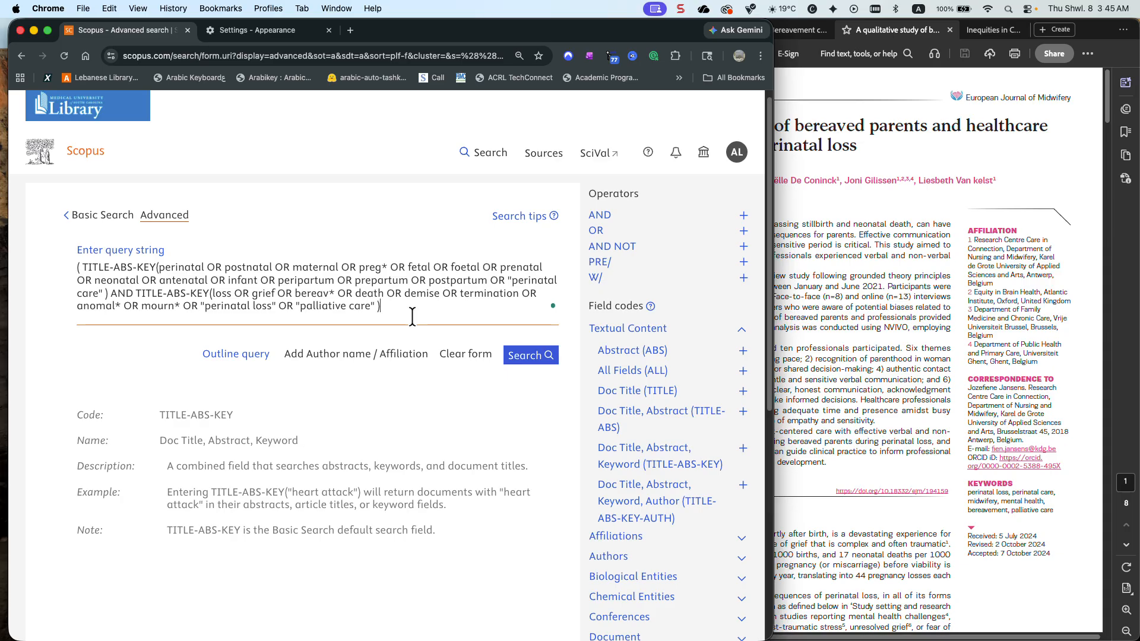
left_click(534, 359)
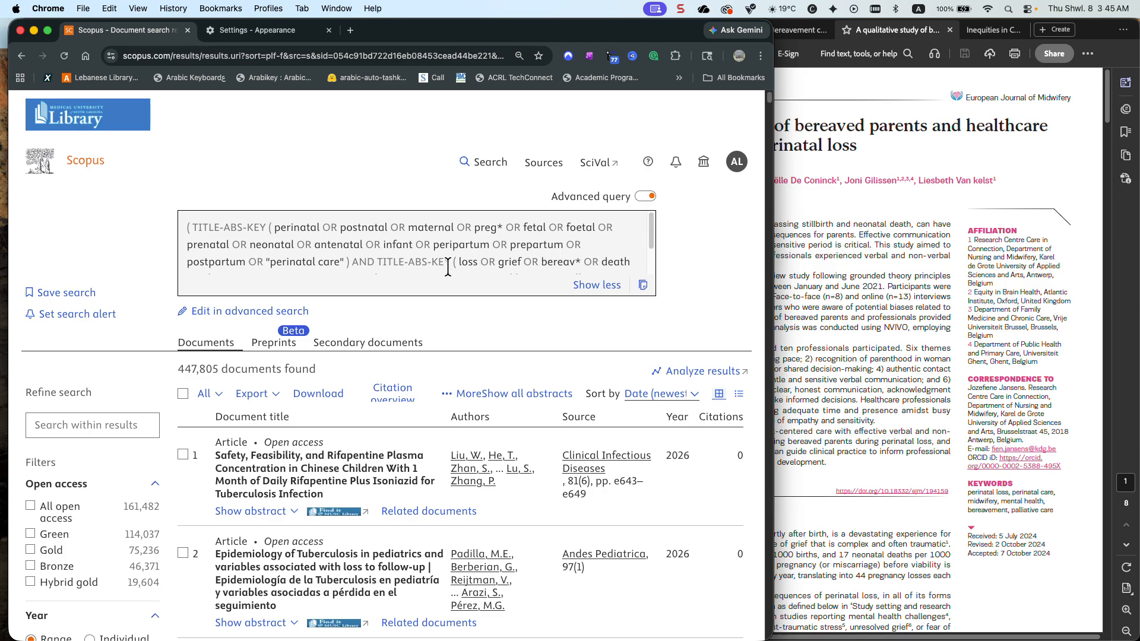
Check the end of the query and search within the results for bias
scroll(450, 268, "down", 3)
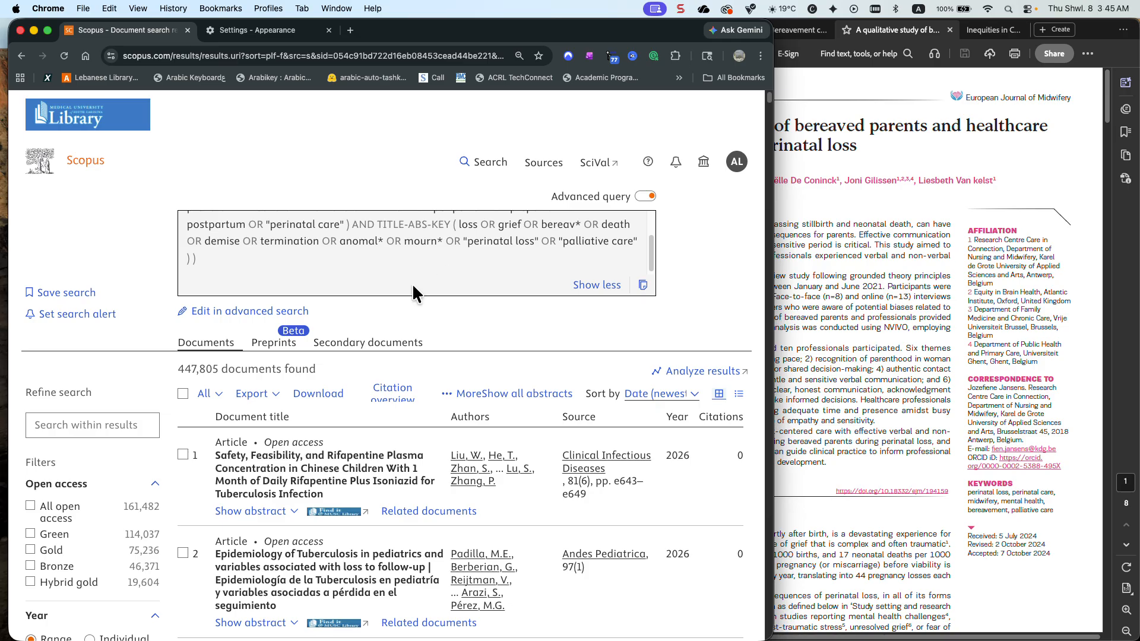
left_click(122, 424)
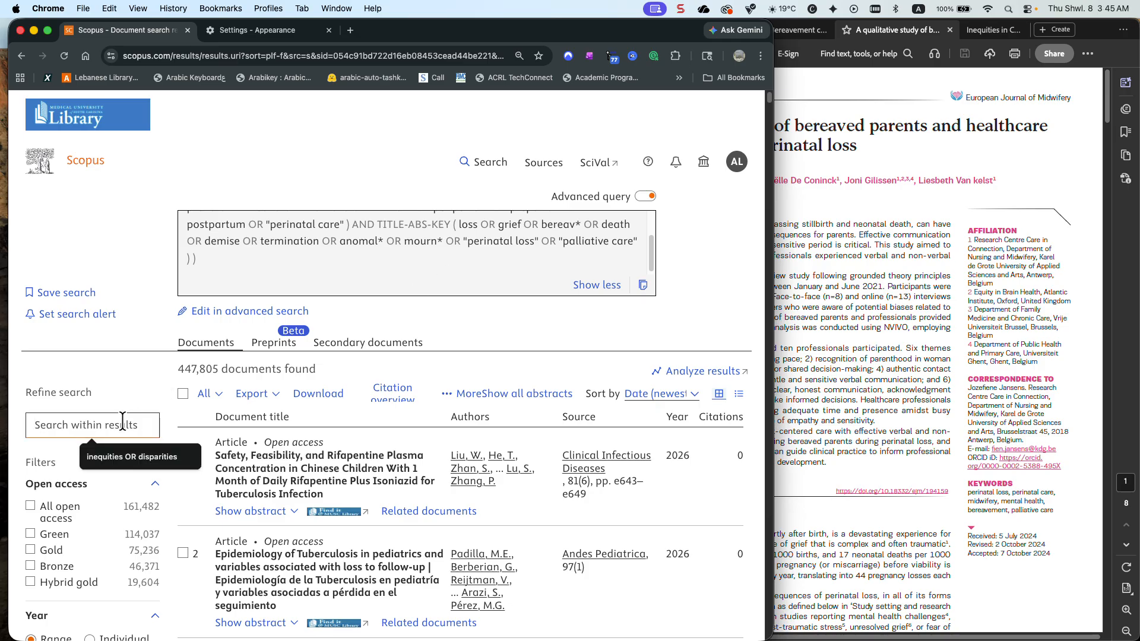
type("bias")
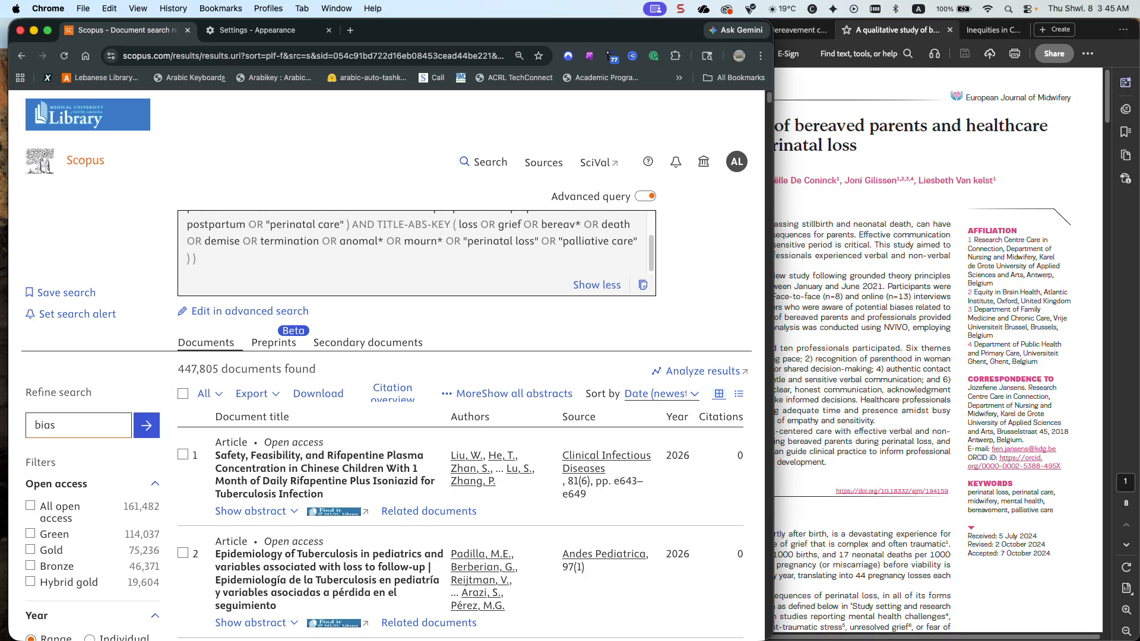
key("Return")
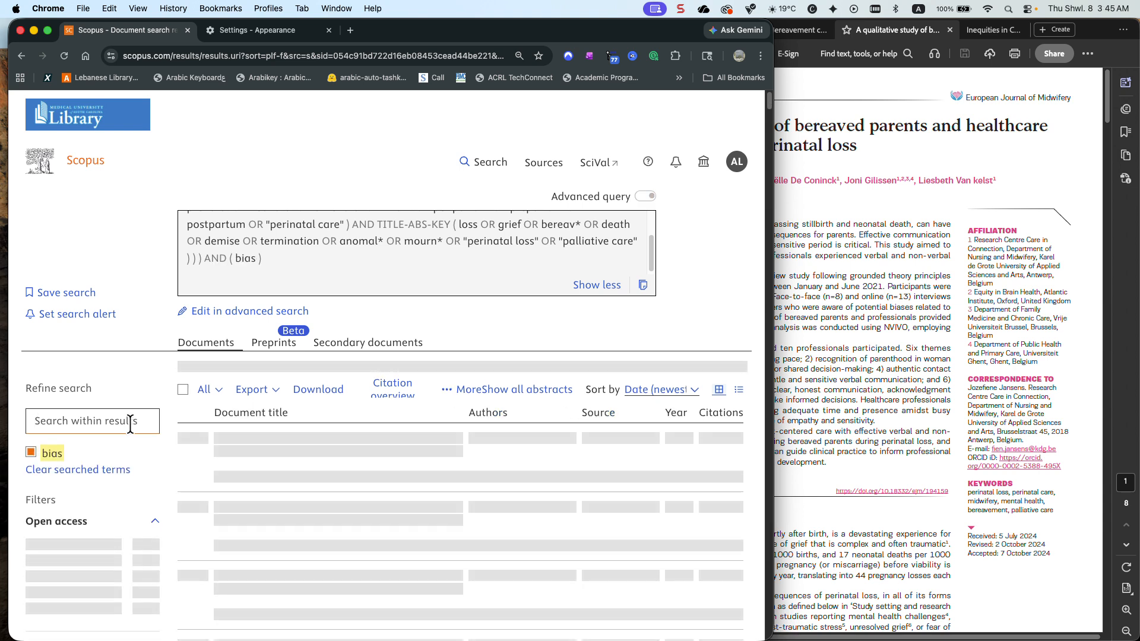
Open the full source title list for the bias results and sort it alphabetically
scroll(113, 414, "down", 1)
scroll(112, 415, "down", 10)
scroll(116, 422, "down", 7)
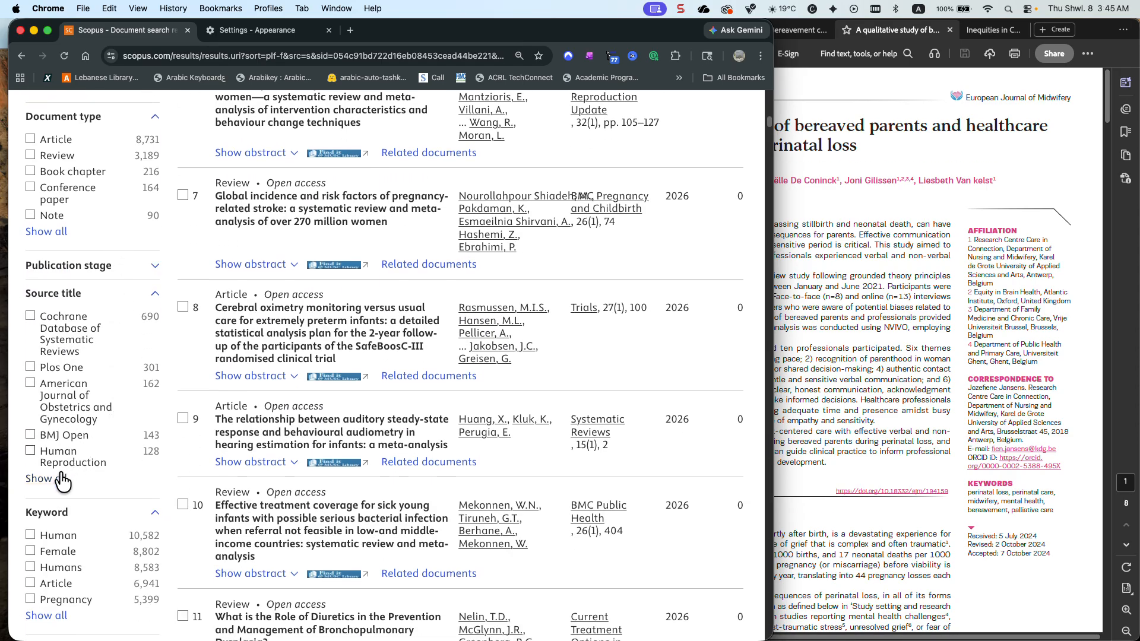
left_click(35, 478)
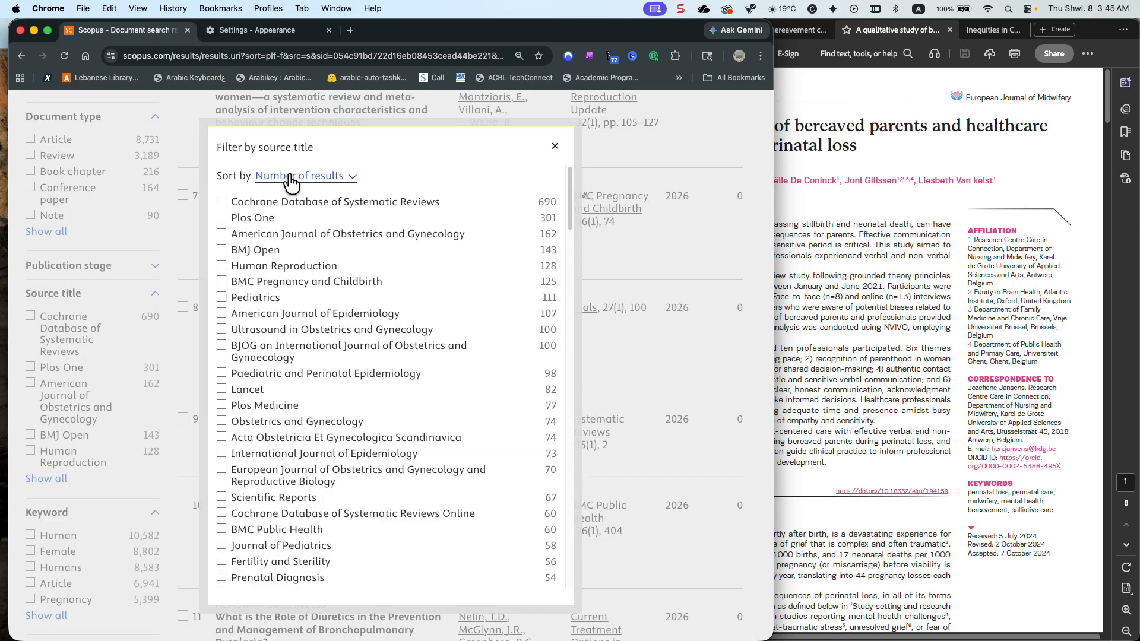
left_click(291, 178)
left_click(301, 161)
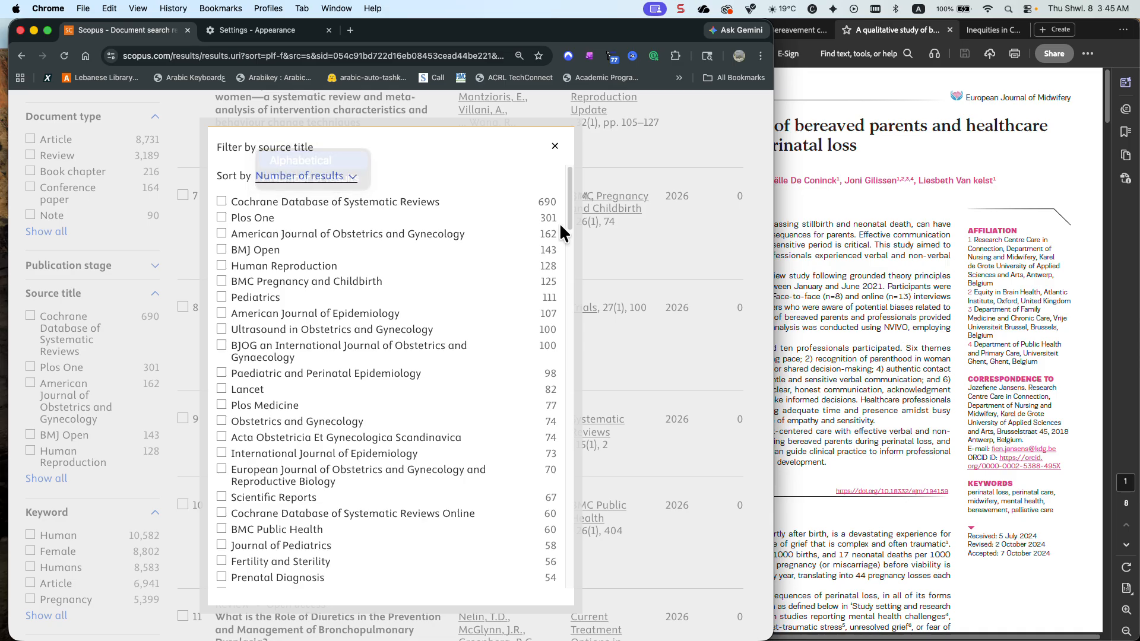
Look through the sorted source titles for the European Journal of Midwifery shown on the article PDF, and close the list
left_click(818, 193)
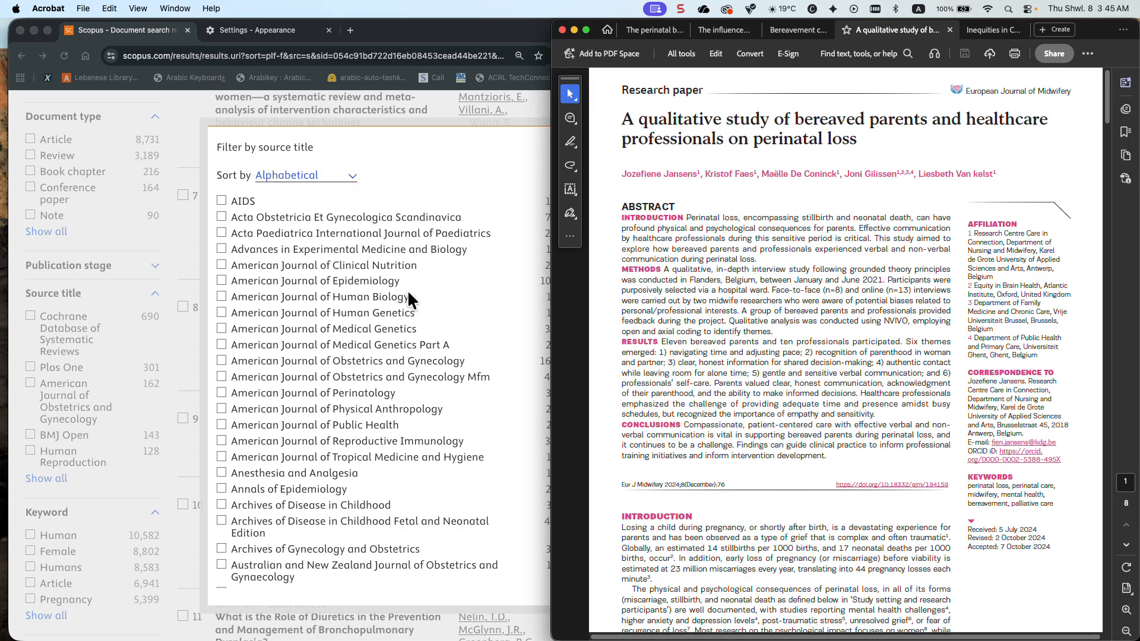
scroll(388, 286, "down", 5)
scroll(386, 287, "down", 10)
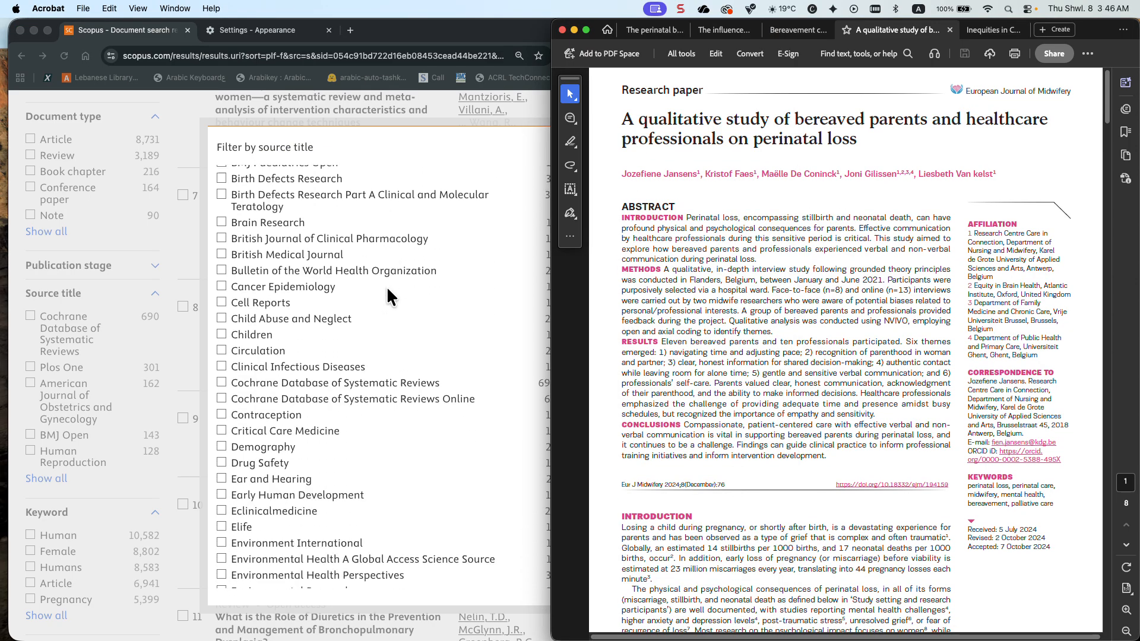
scroll(387, 286, "down", 2)
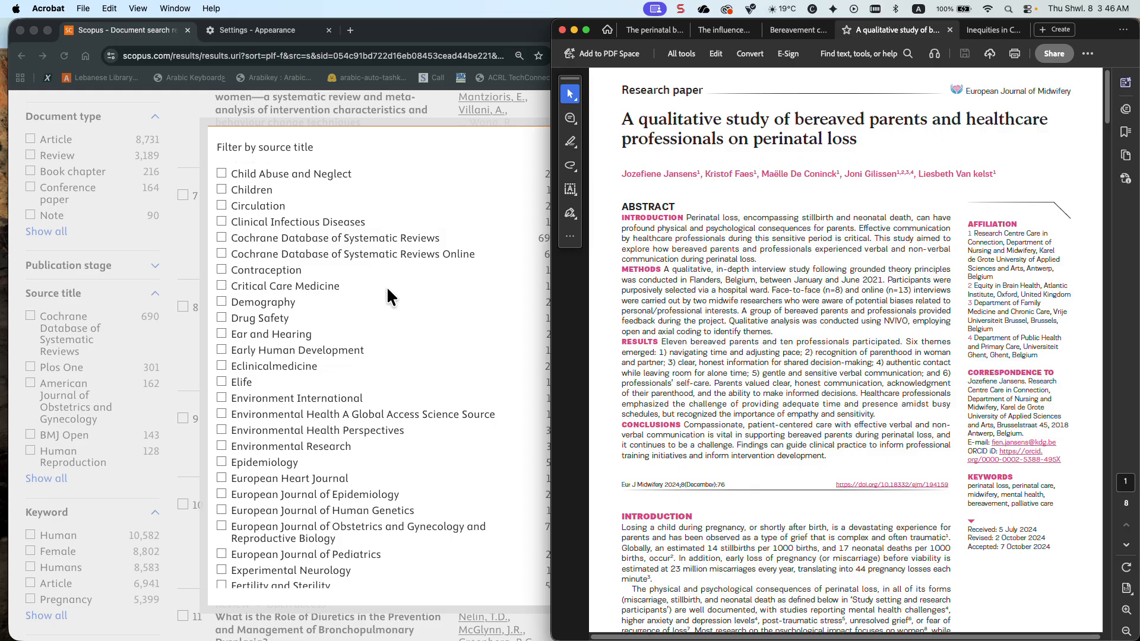
scroll(440, 231, "up", 1)
left_click(470, 122)
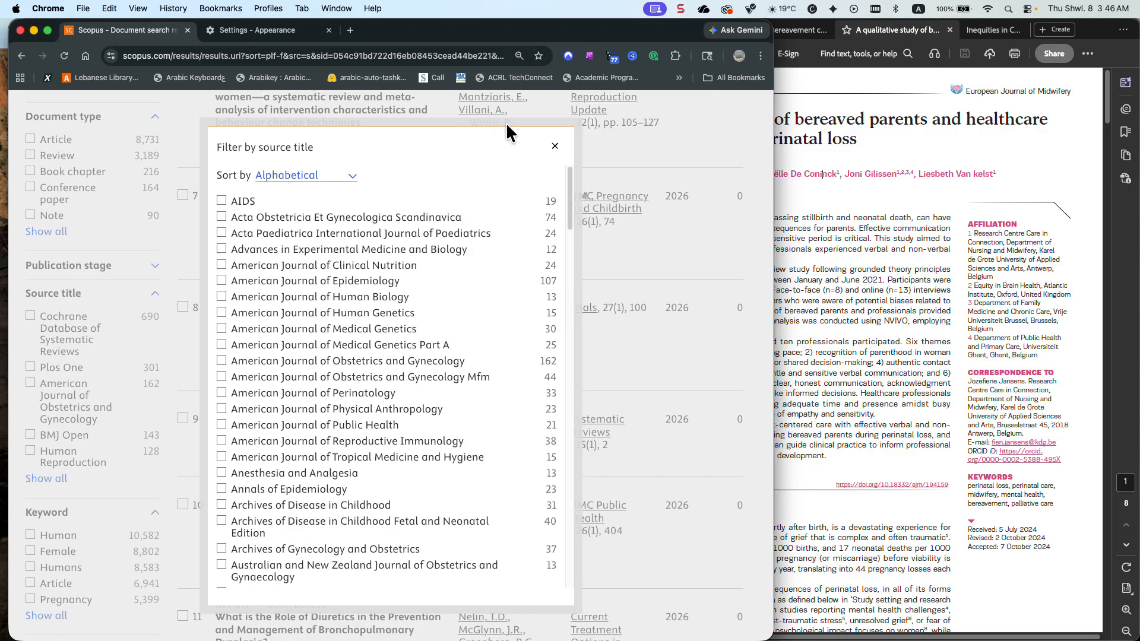
left_click(555, 146)
scroll(326, 201, "up", 15)
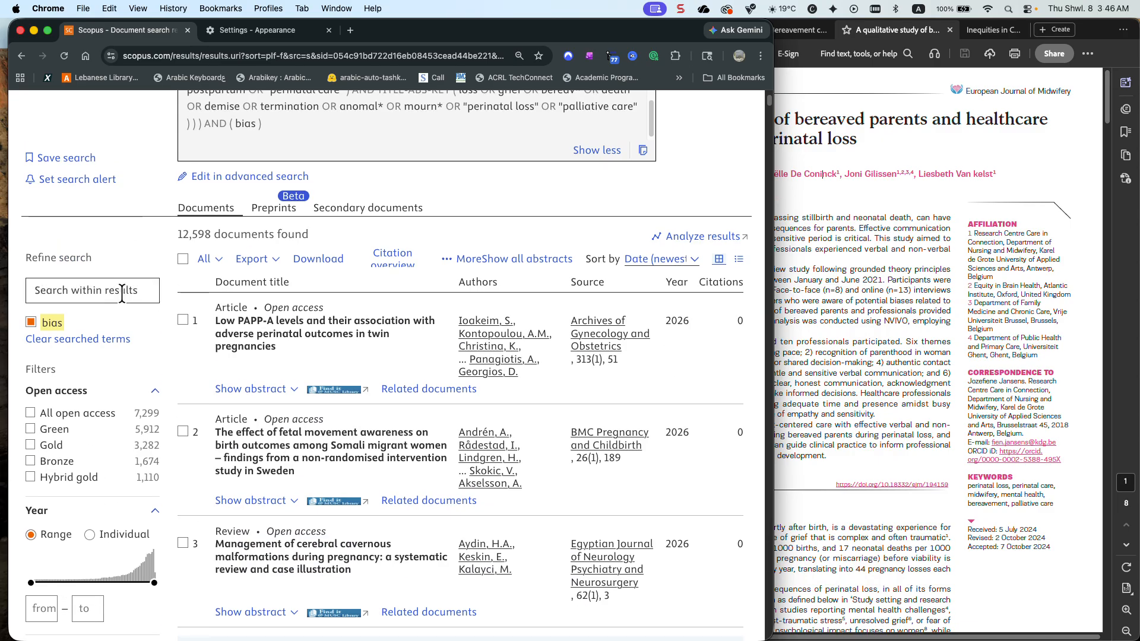
Clear the searched term bias and search within the results for Qualitative instead
left_click(99, 336)
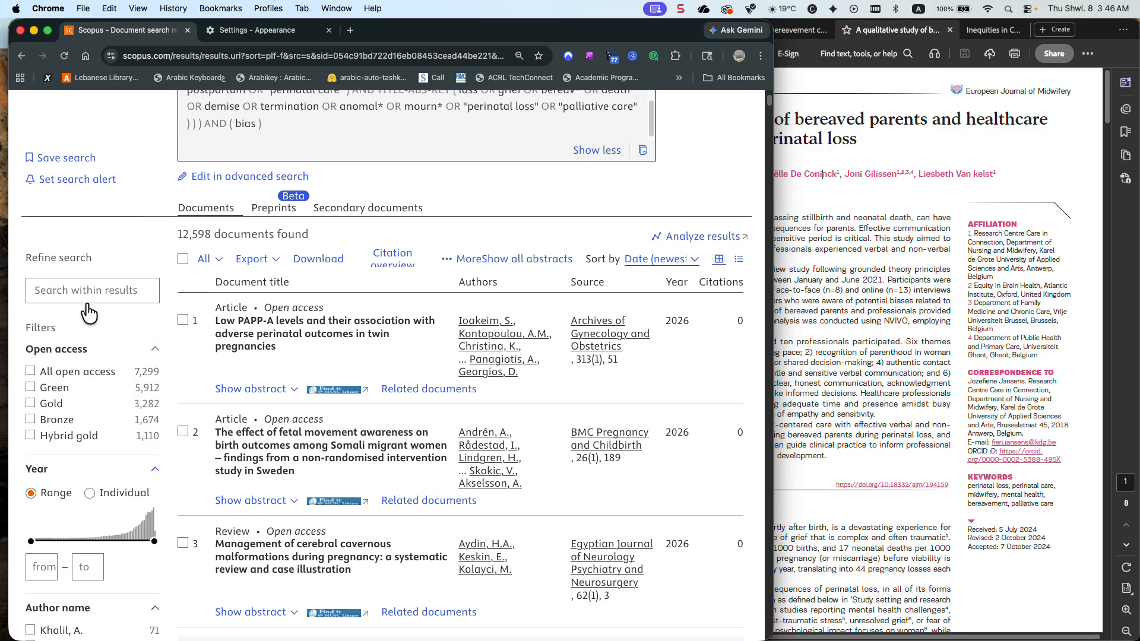
left_click(88, 290)
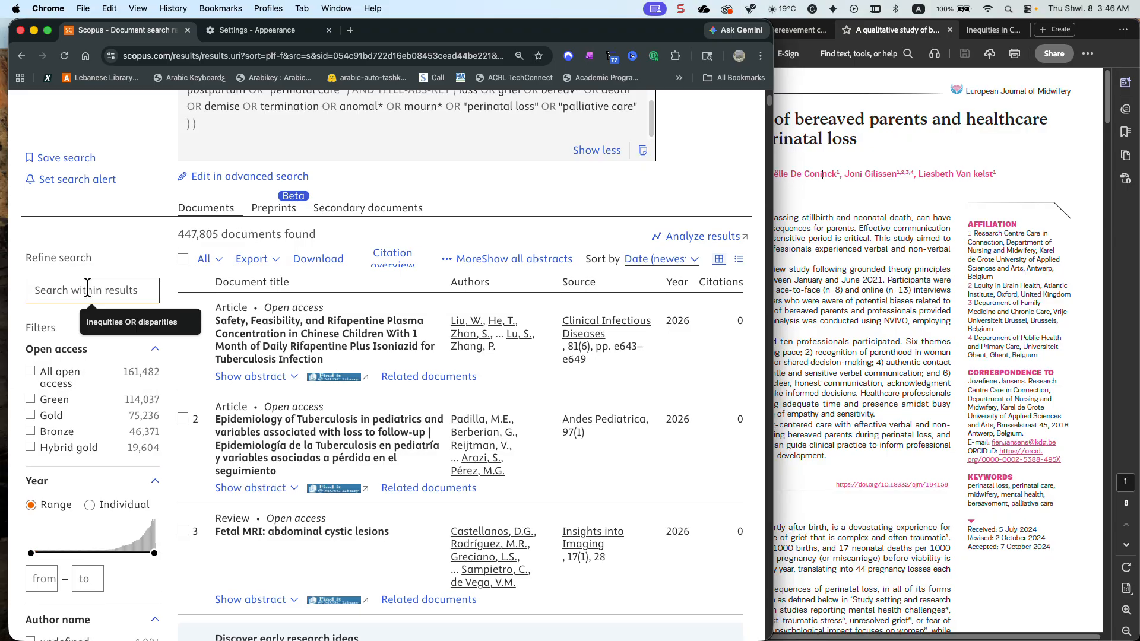
type("Qua")
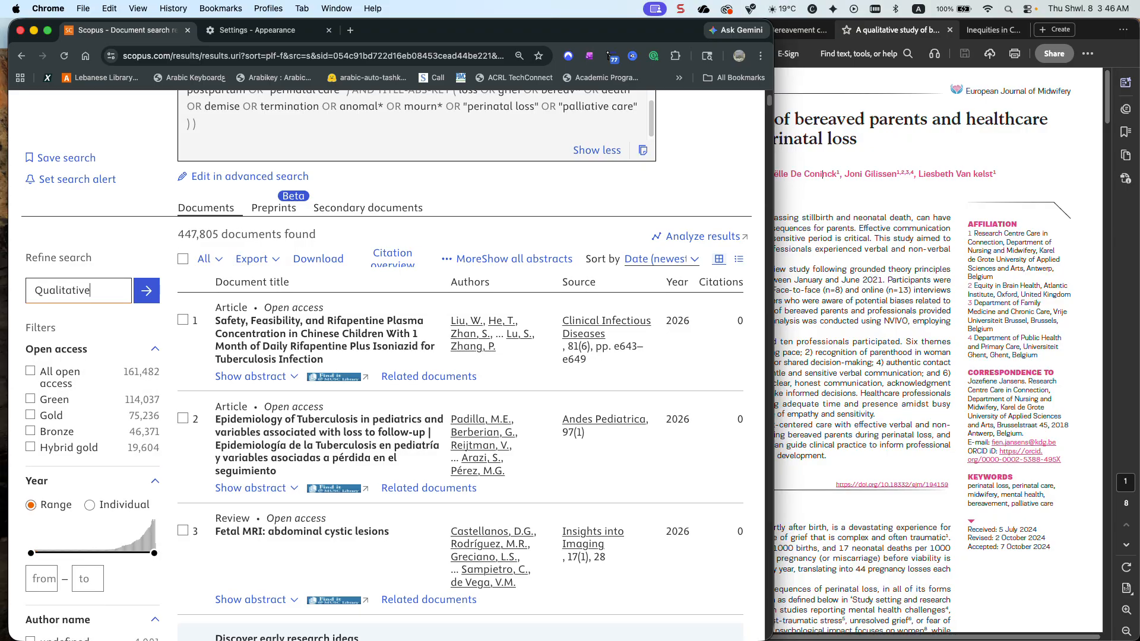
type("litative")
key("Return")
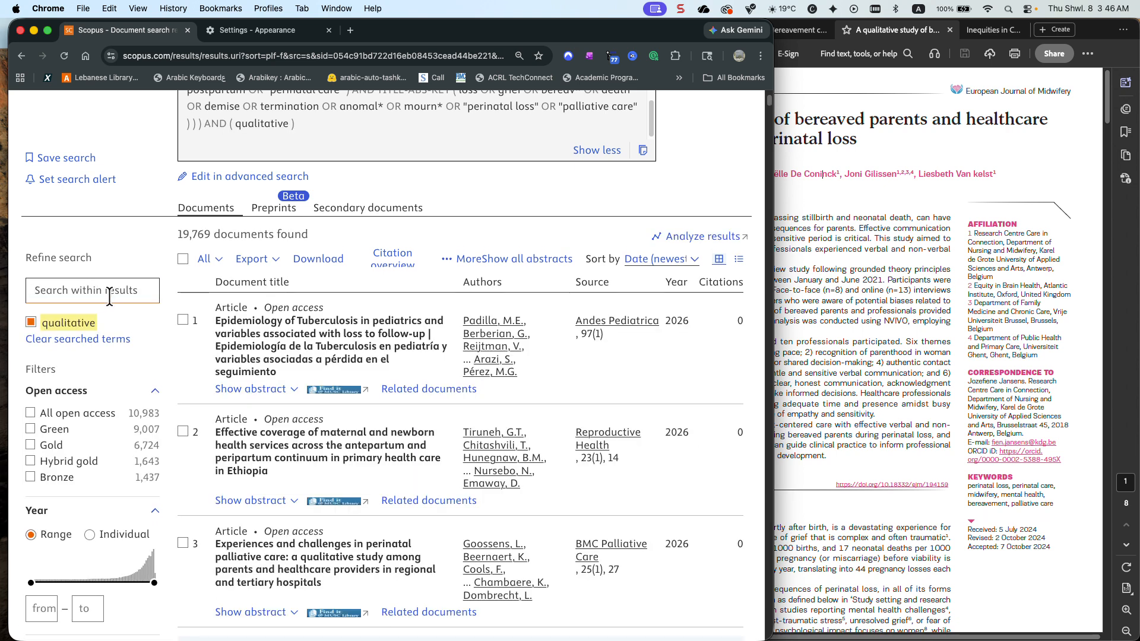
Sort the full source title list for the qualitative results alphabetically, look for the European Journal of Midwifery, and close the list
scroll(109, 297, "down", 5)
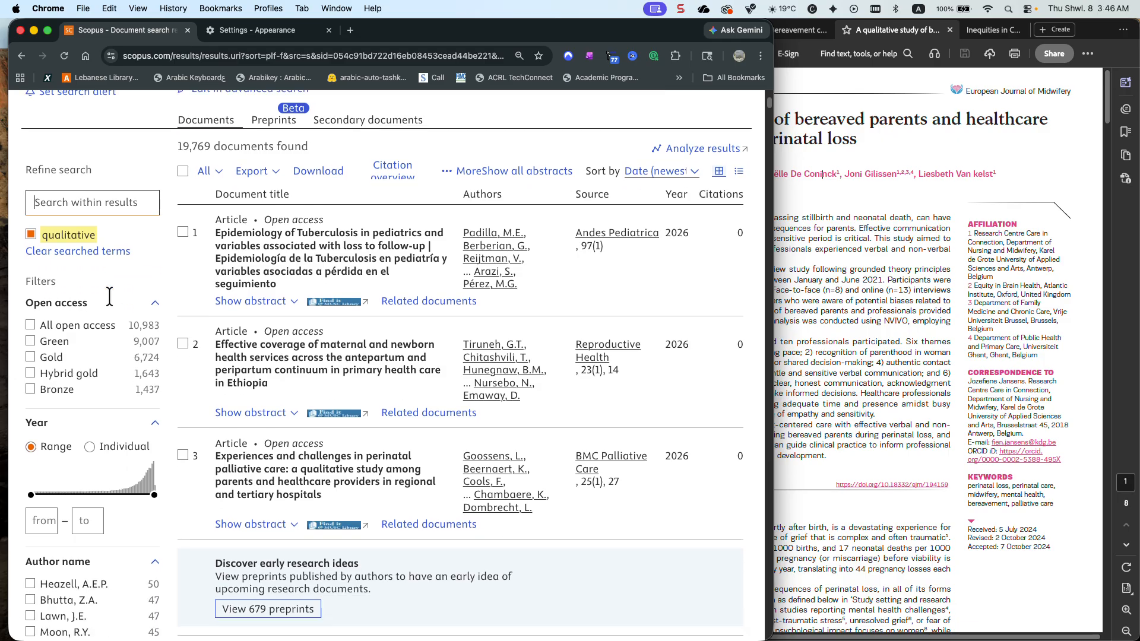
scroll(109, 295, "down", 9)
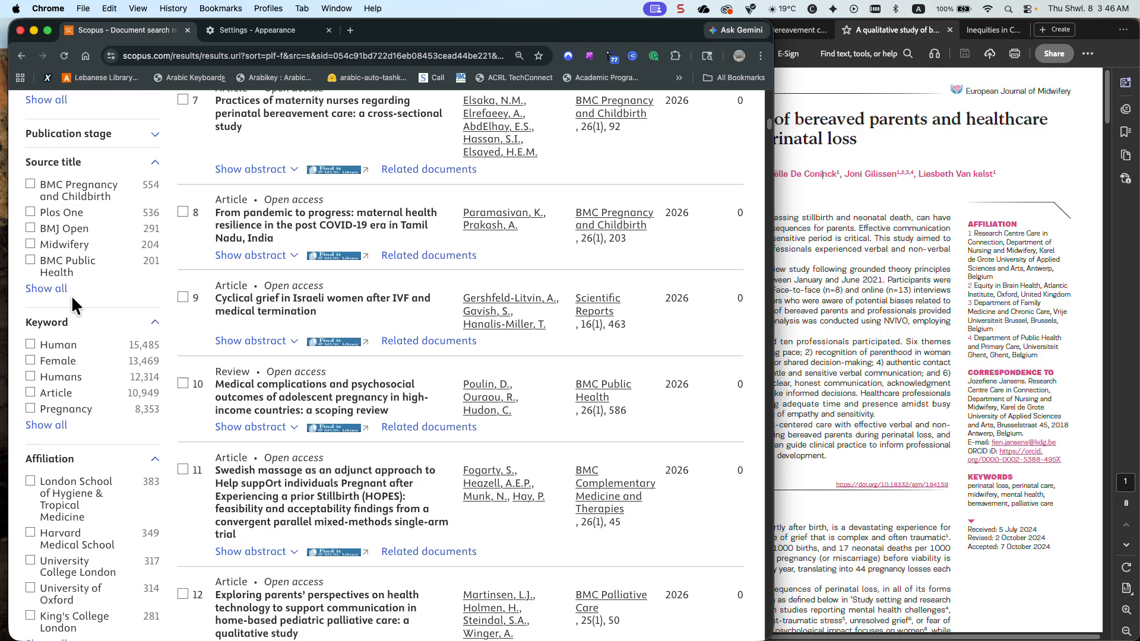
left_click(59, 289)
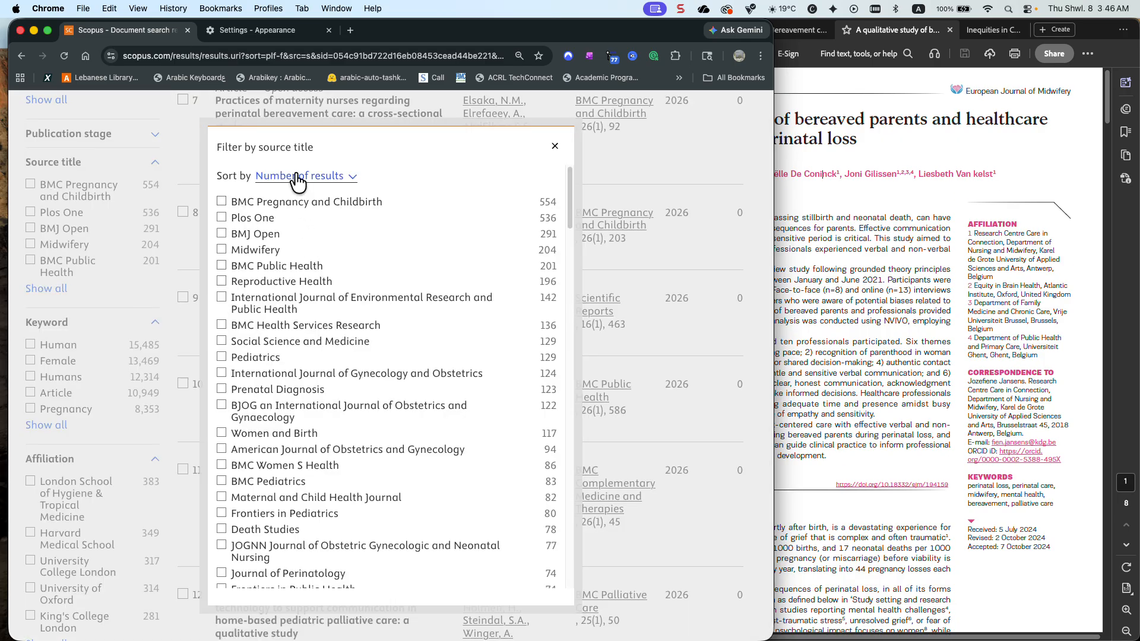
left_click(301, 177)
left_click(300, 161)
scroll(293, 267, "down", 10)
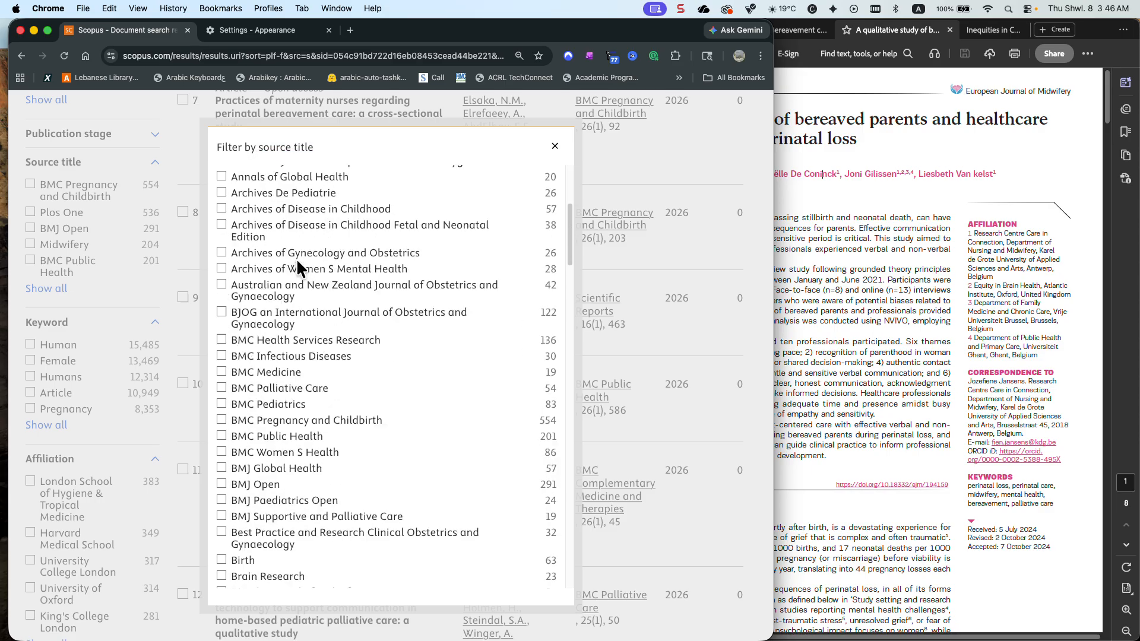
scroll(299, 269, "down", 10)
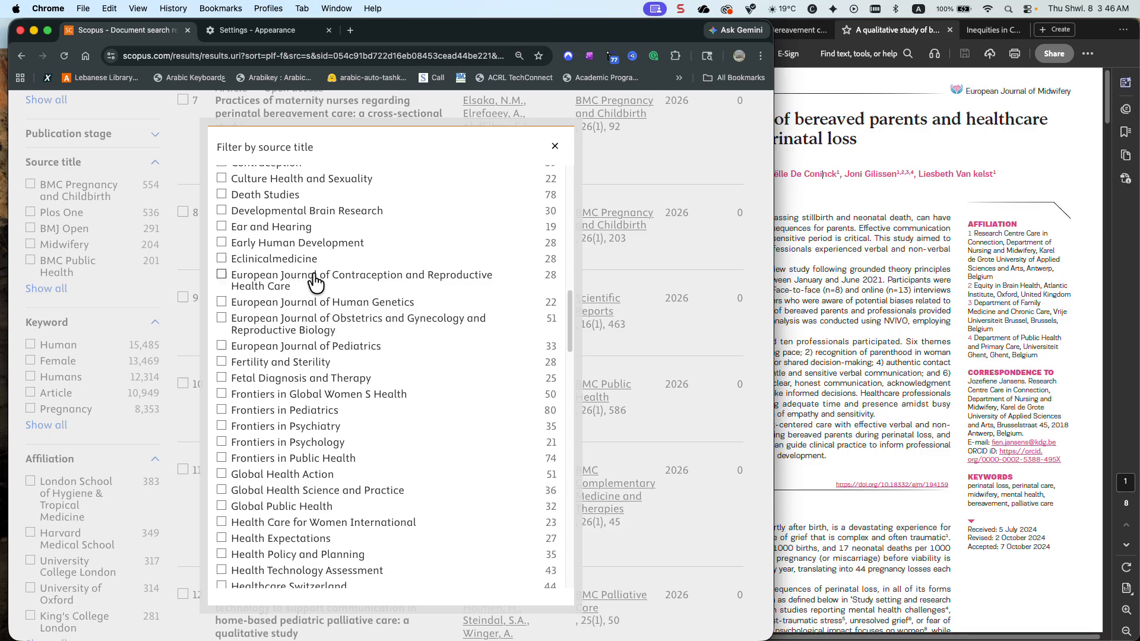
left_click(555, 147)
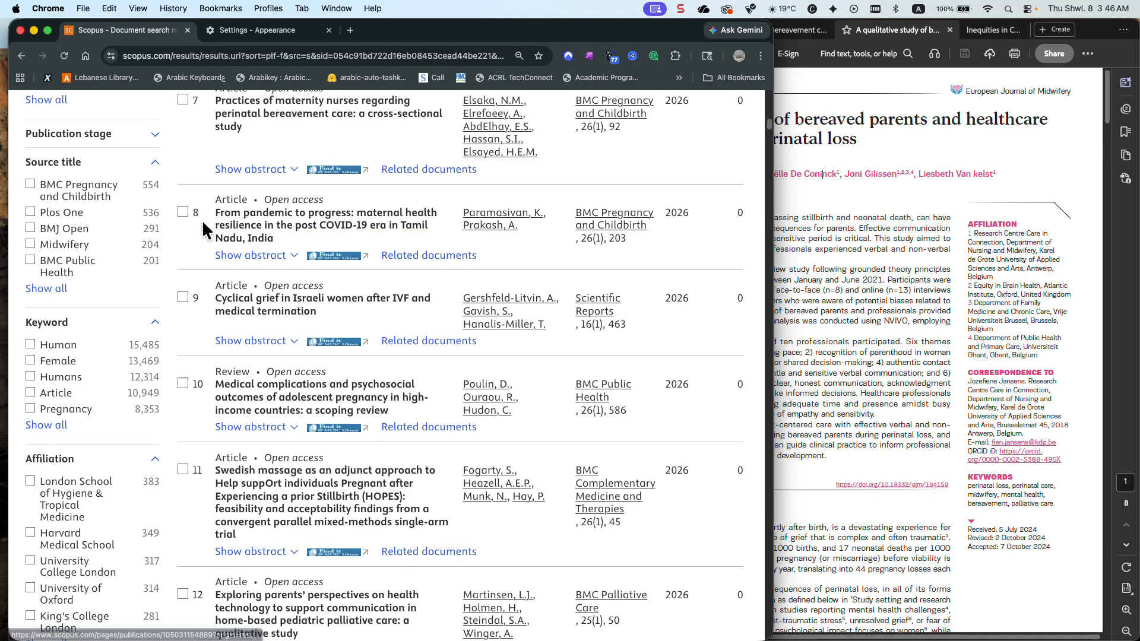
Clear the searched term qualitative and open the remaining query for advanced editing
scroll(202, 219, "up", 8)
scroll(180, 222, "up", 10)
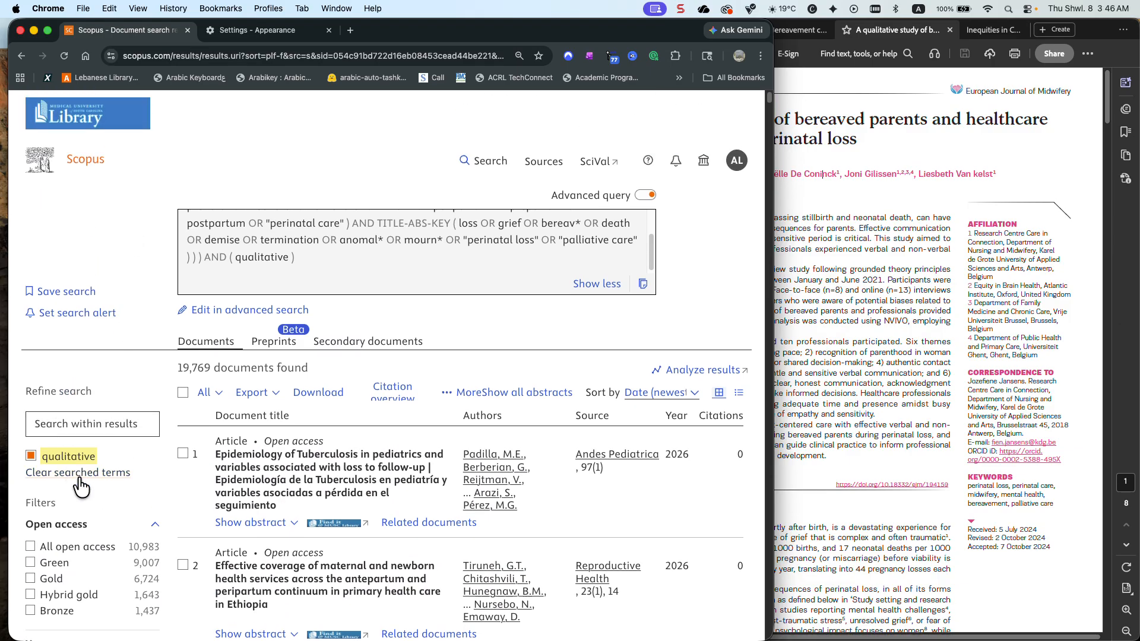
left_click(108, 472)
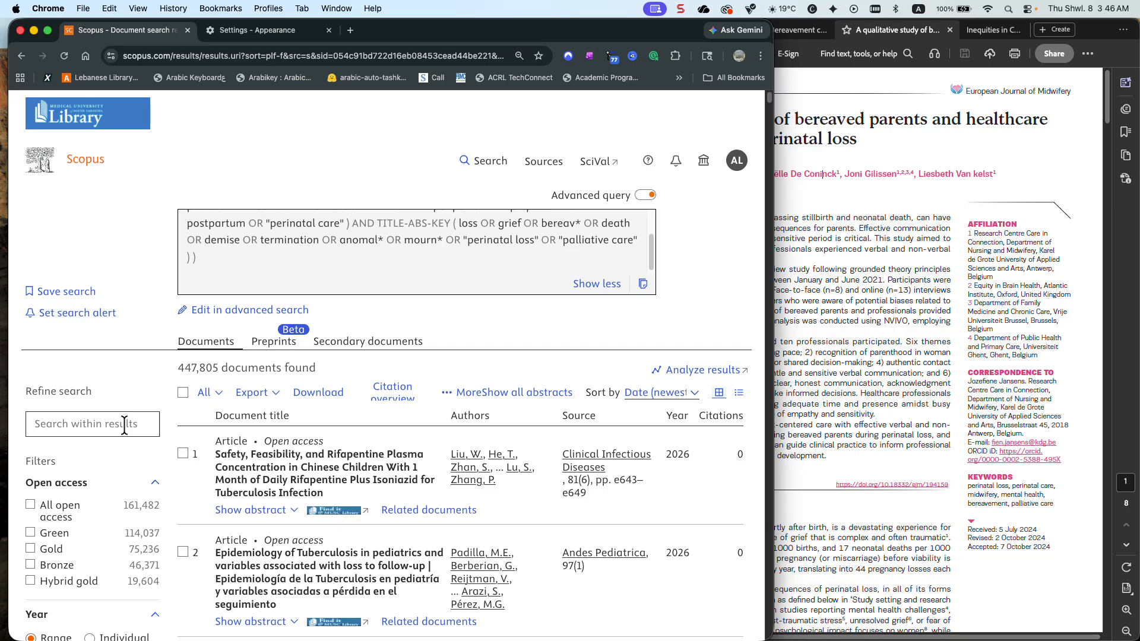
scroll(401, 262, "up", 3)
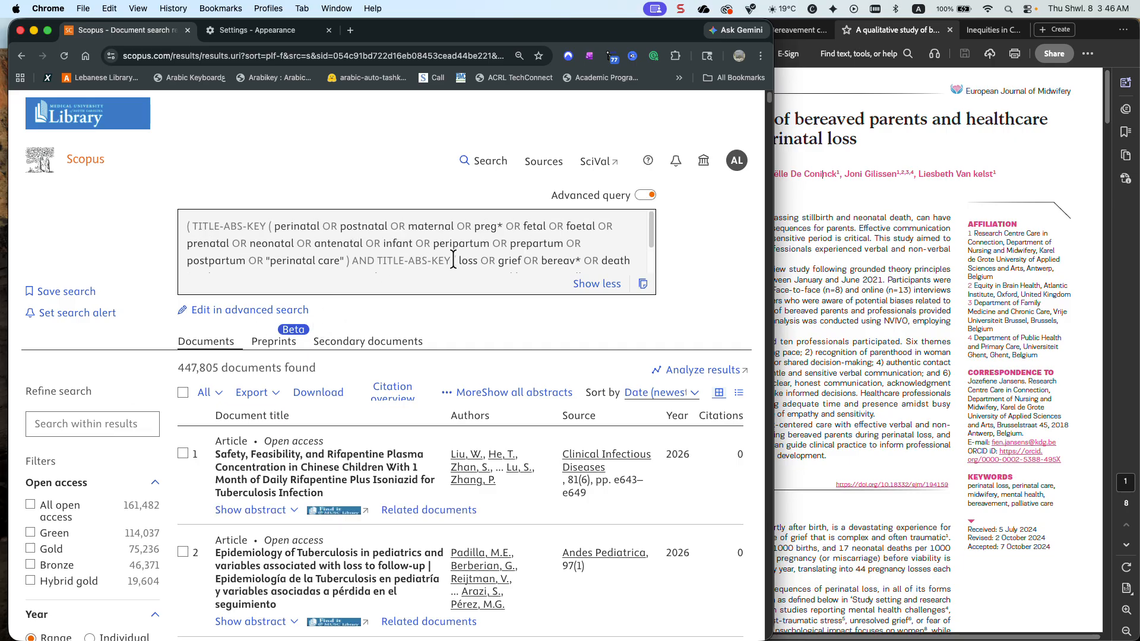
left_click(273, 309)
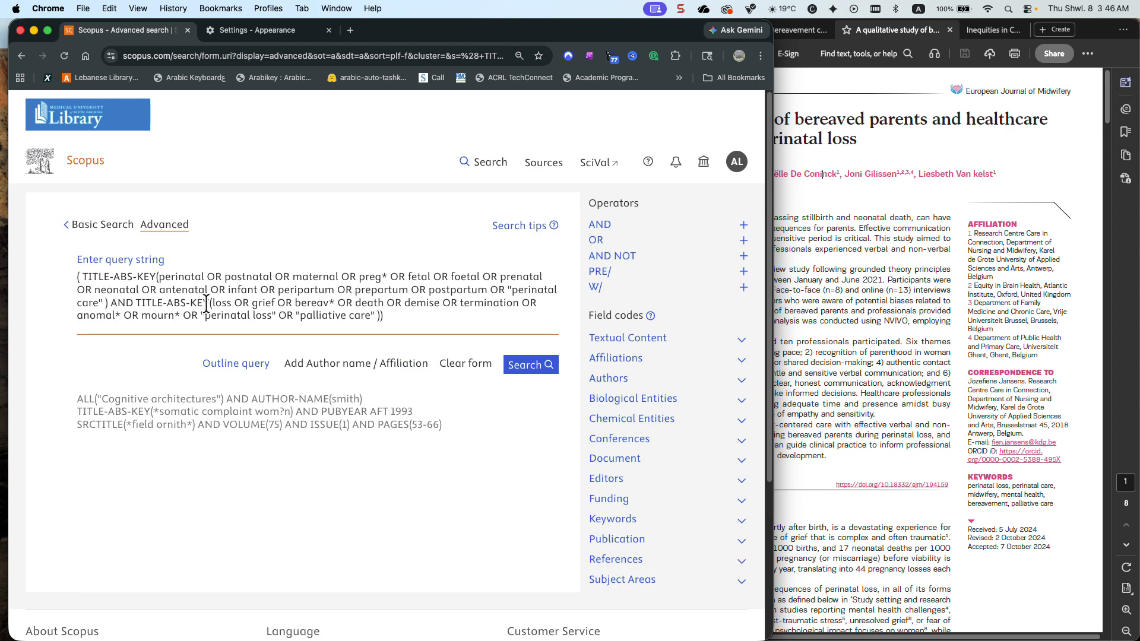
Replace the TITLE-ABS-KEY field codes of the loss group and the perinatal group with ALL
left_click_drag(209, 303, 141, 303)
key("BackSpace")
key("BackSpace")
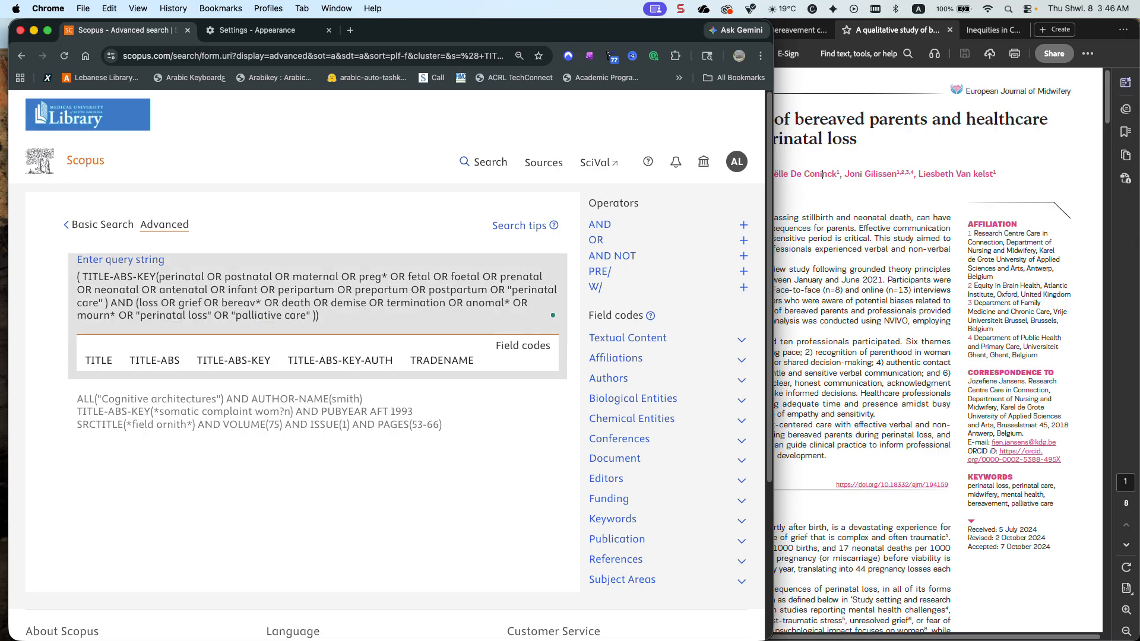
type("All")
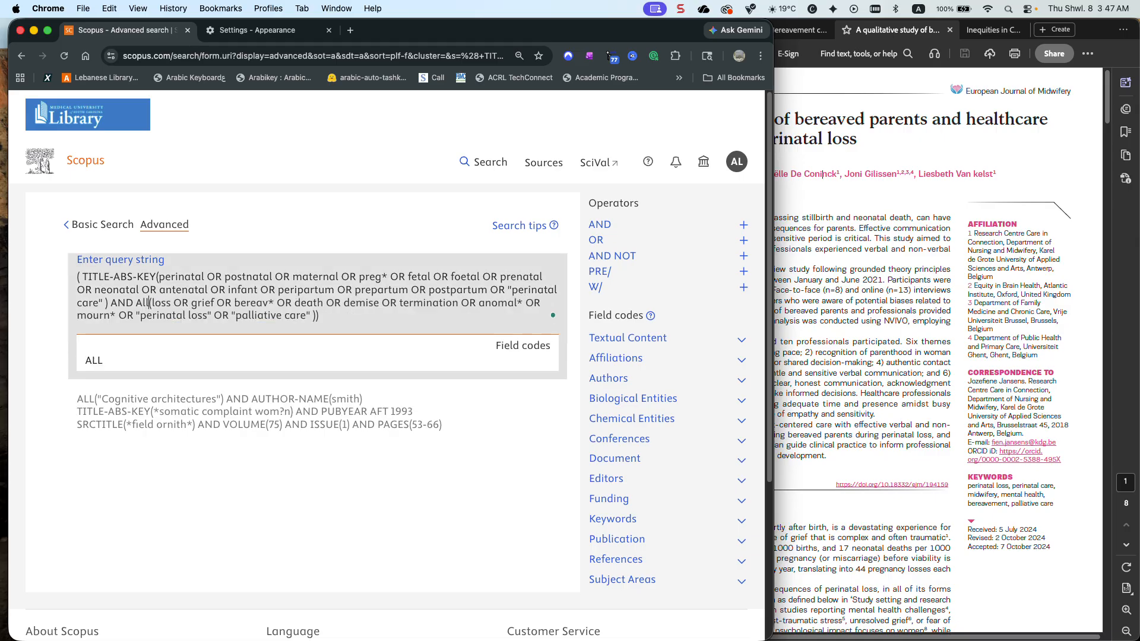
left_click(84, 359)
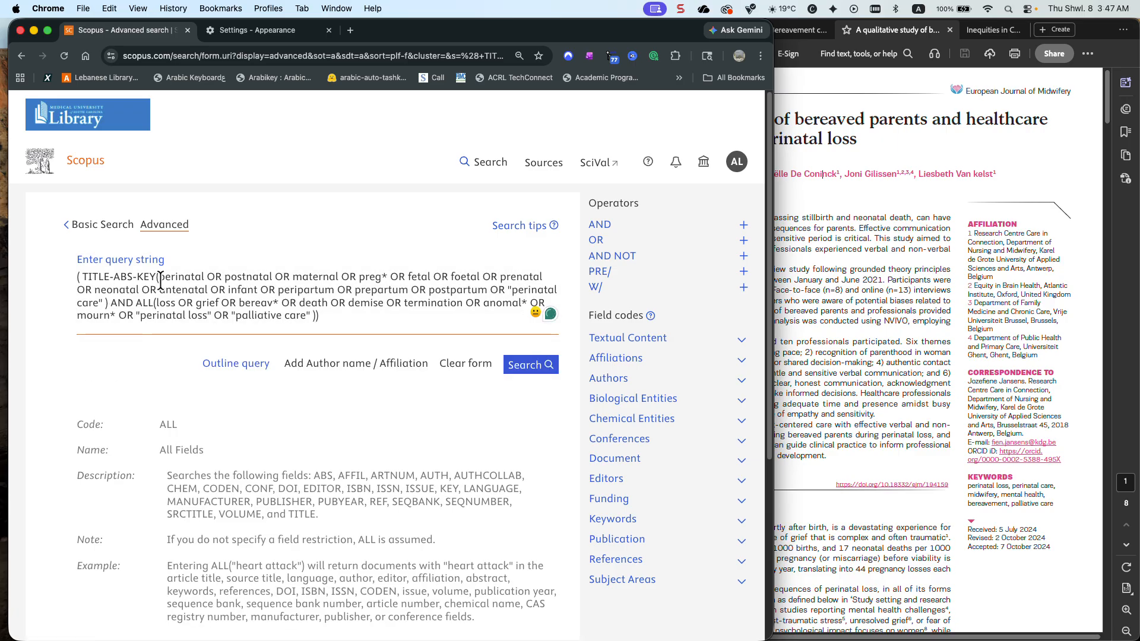
left_click_drag(156, 277, 83, 277)
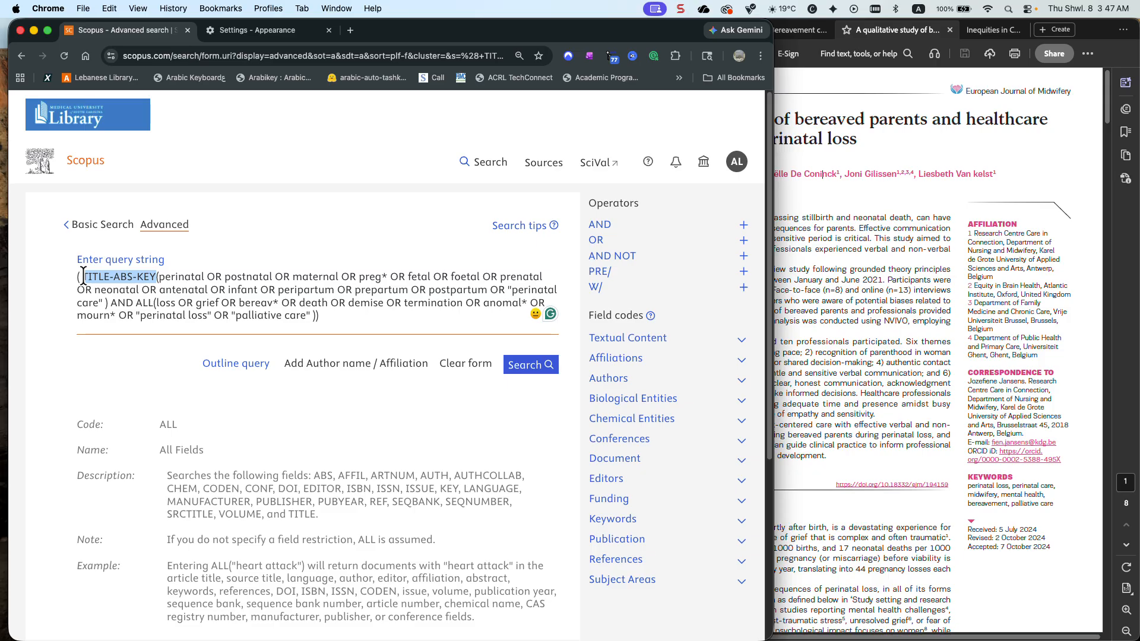
type("A")
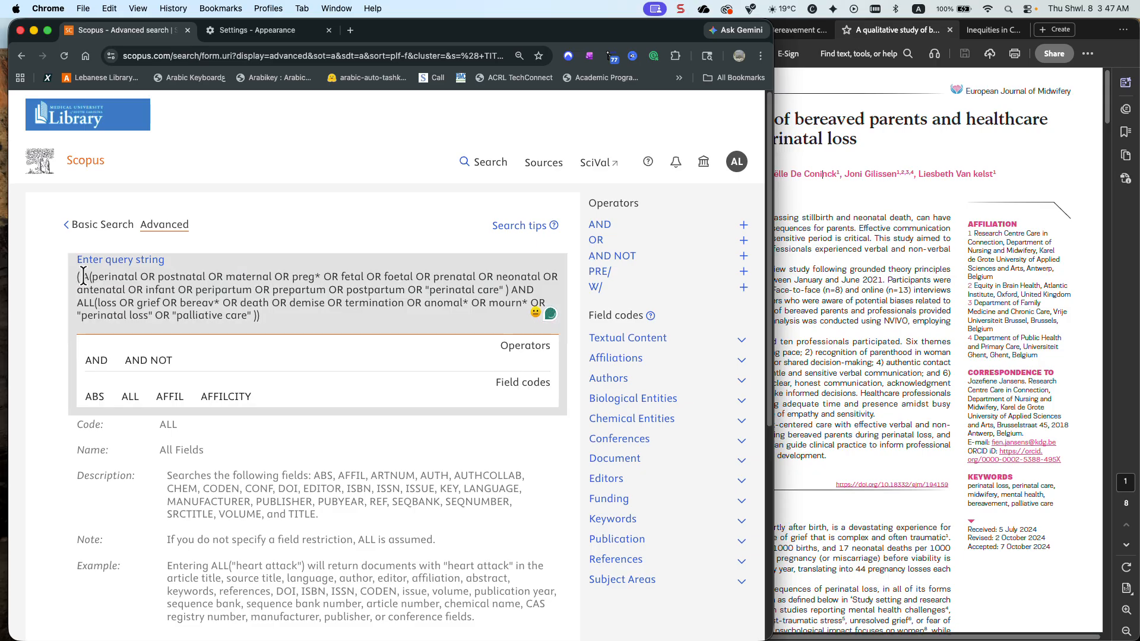
left_click(130, 395)
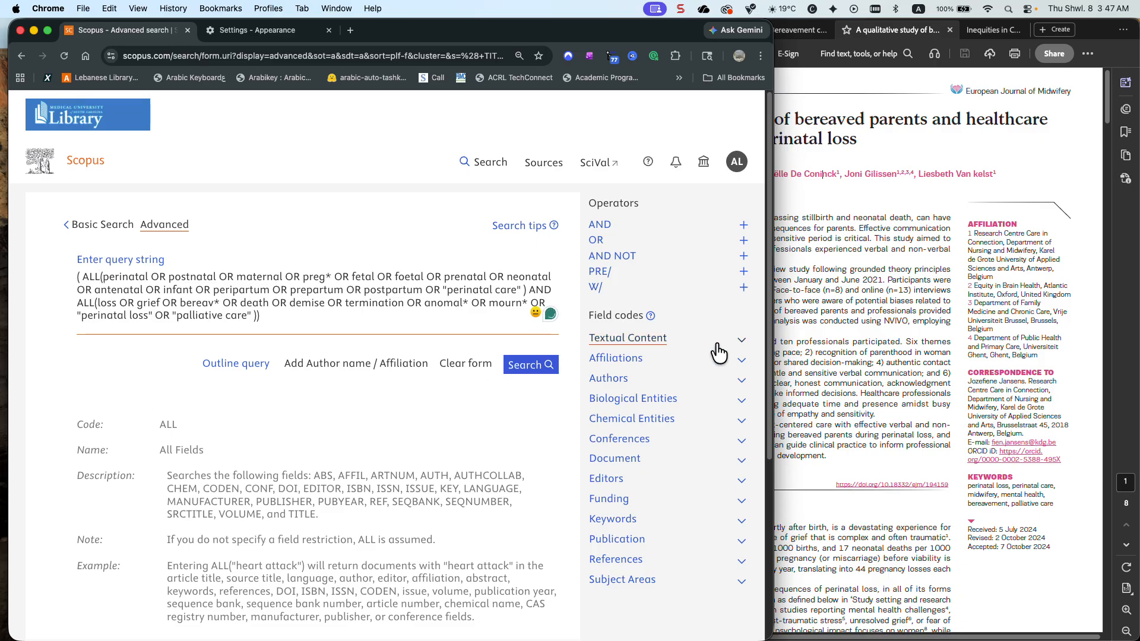
Check the abstract in the article PDF, set both term groups' field codes to ABS, and run the search
left_click(809, 337)
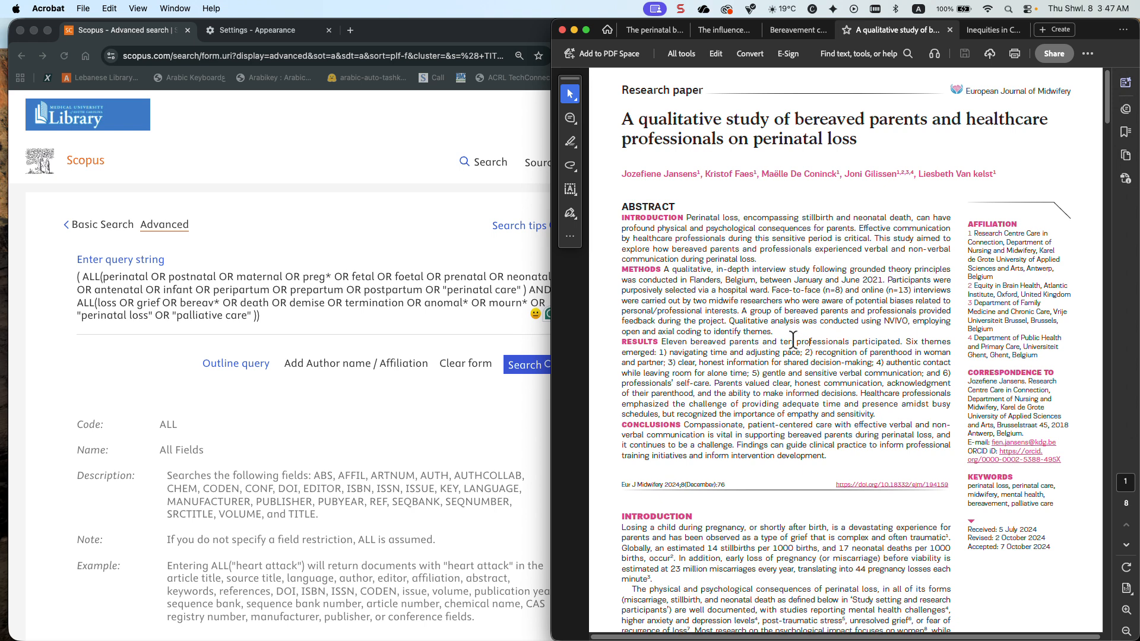
left_click(97, 275)
left_click_drag(95, 277, 83, 277)
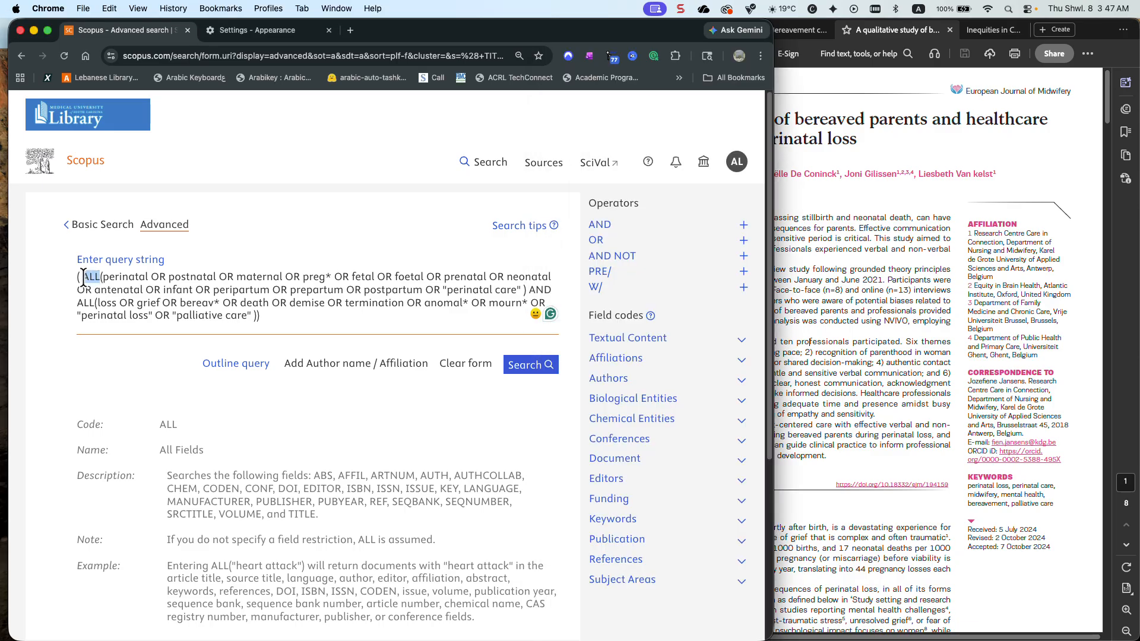
type("ABS")
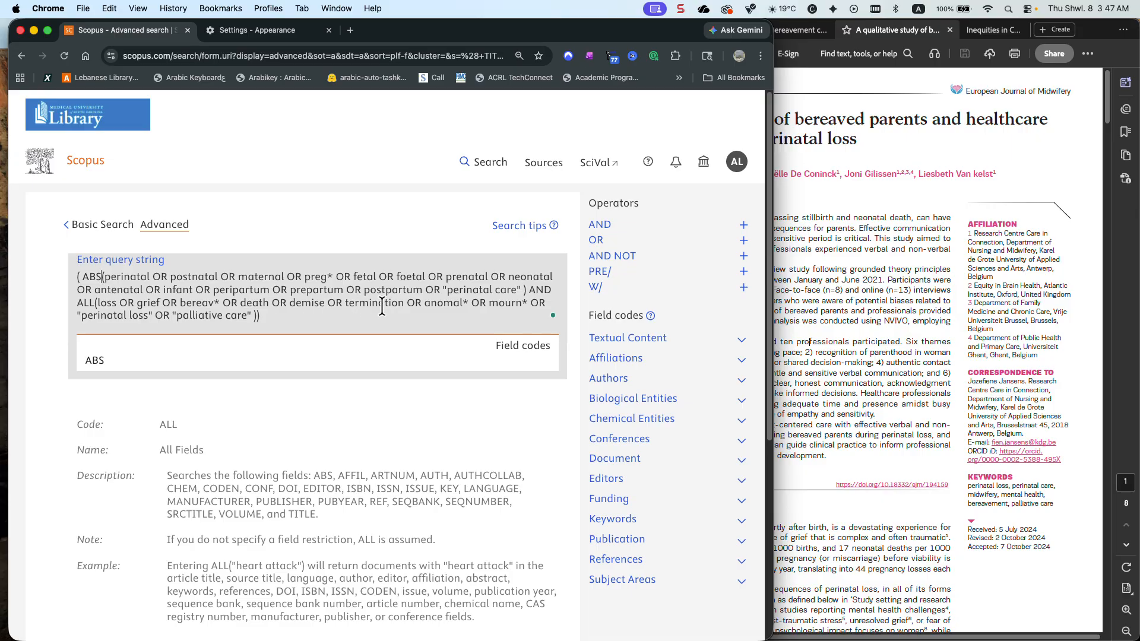
left_click(94, 302)
left_click(93, 360)
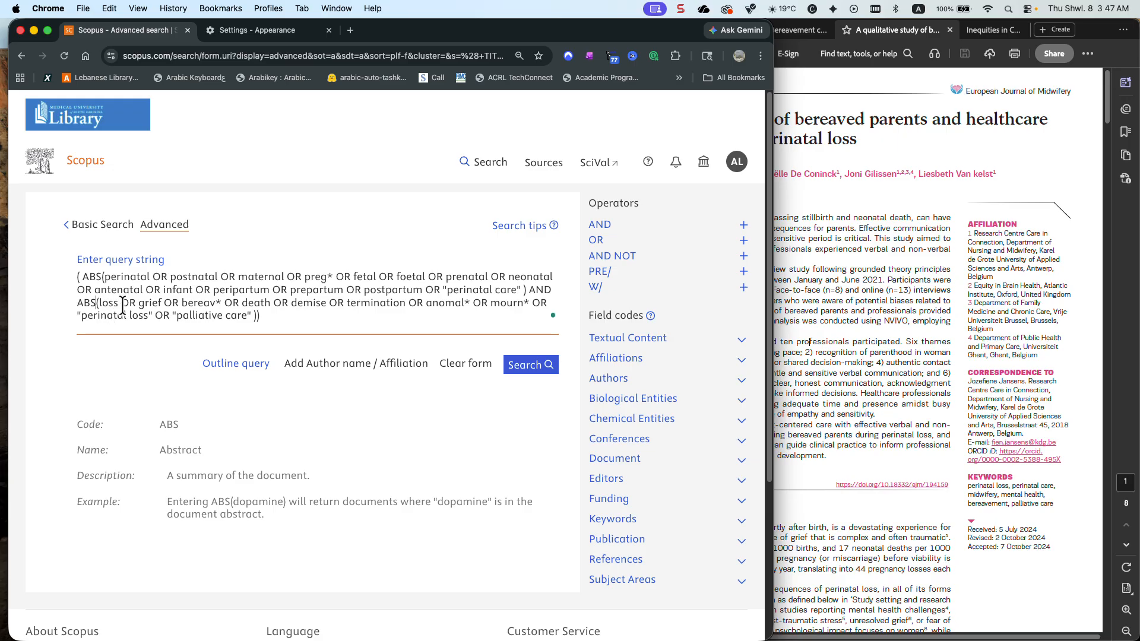
left_click(529, 369)
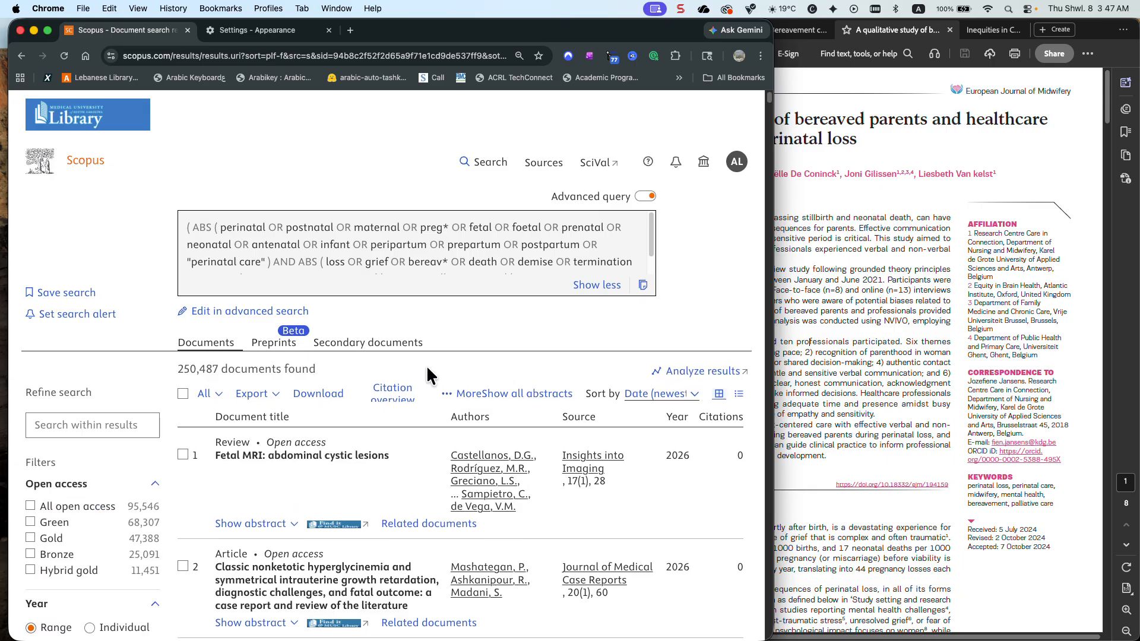
List all source titles of the abstract-only search alphabetically, look for the European Journal of Midwifery, and close the list
scroll(58, 392, "down", 15)
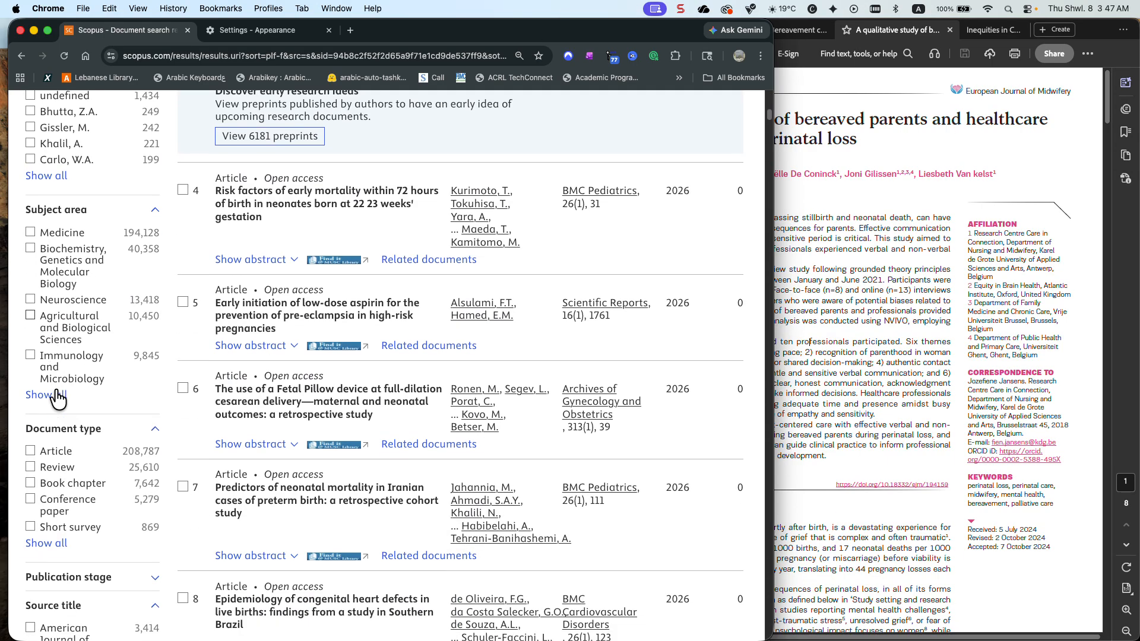
scroll(58, 394, "down", 5)
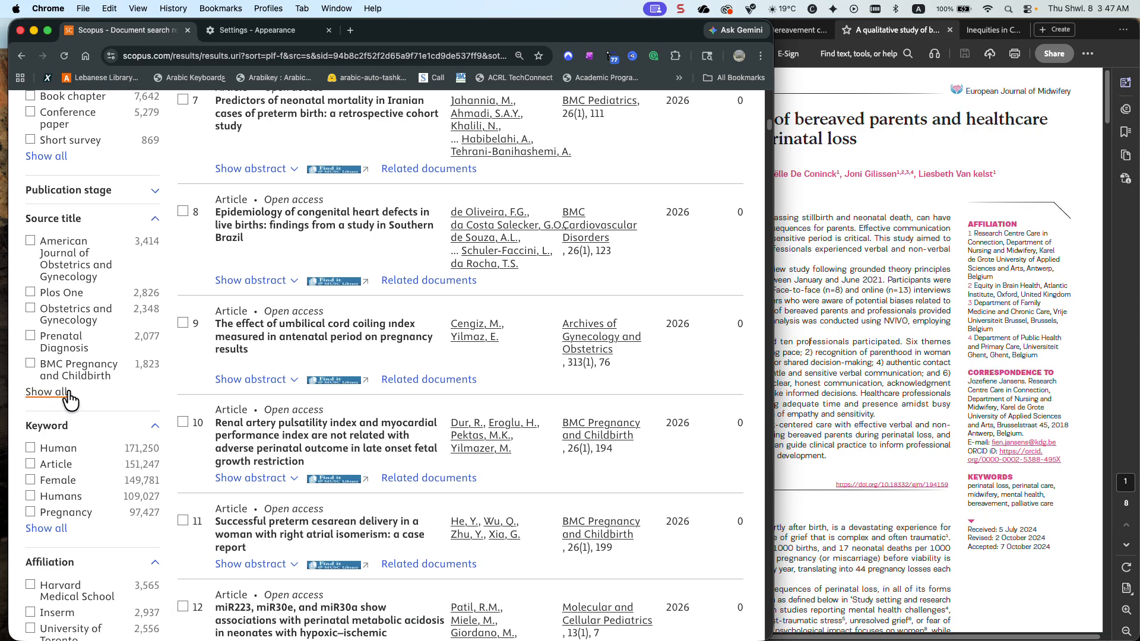
left_click(53, 392)
left_click(325, 177)
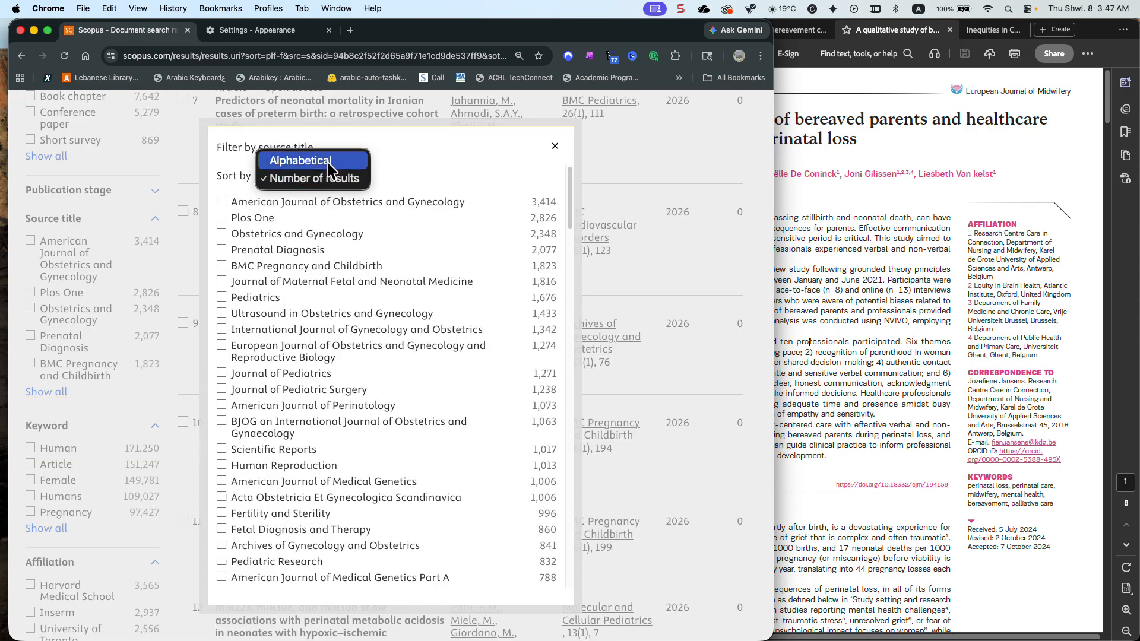
left_click(315, 161)
scroll(331, 239, "down", 20)
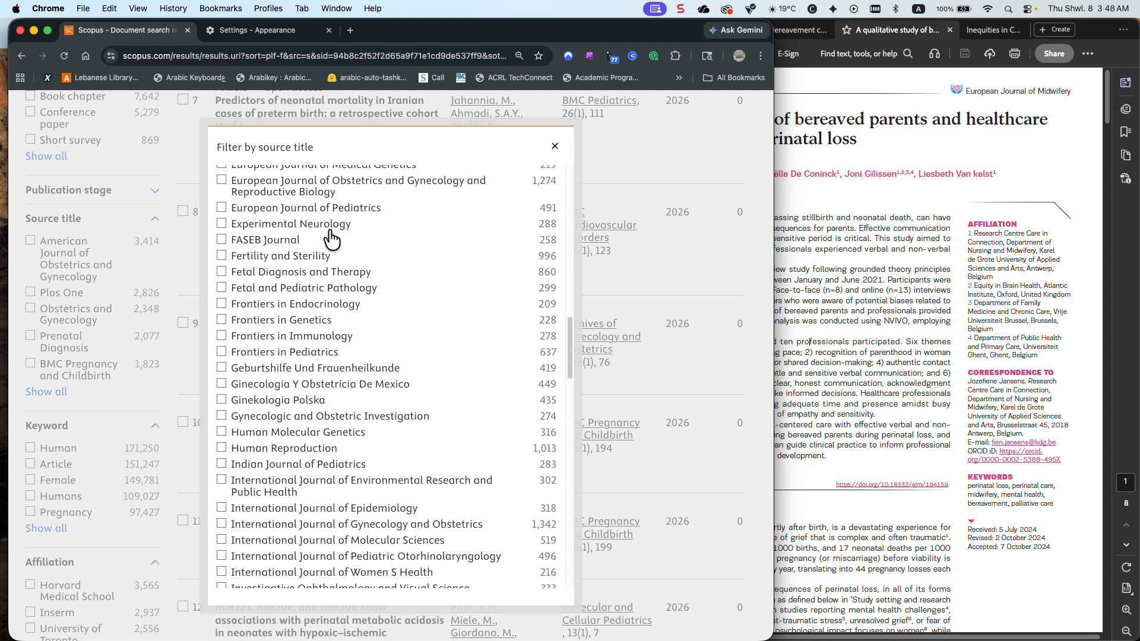
scroll(331, 239, "up", 3)
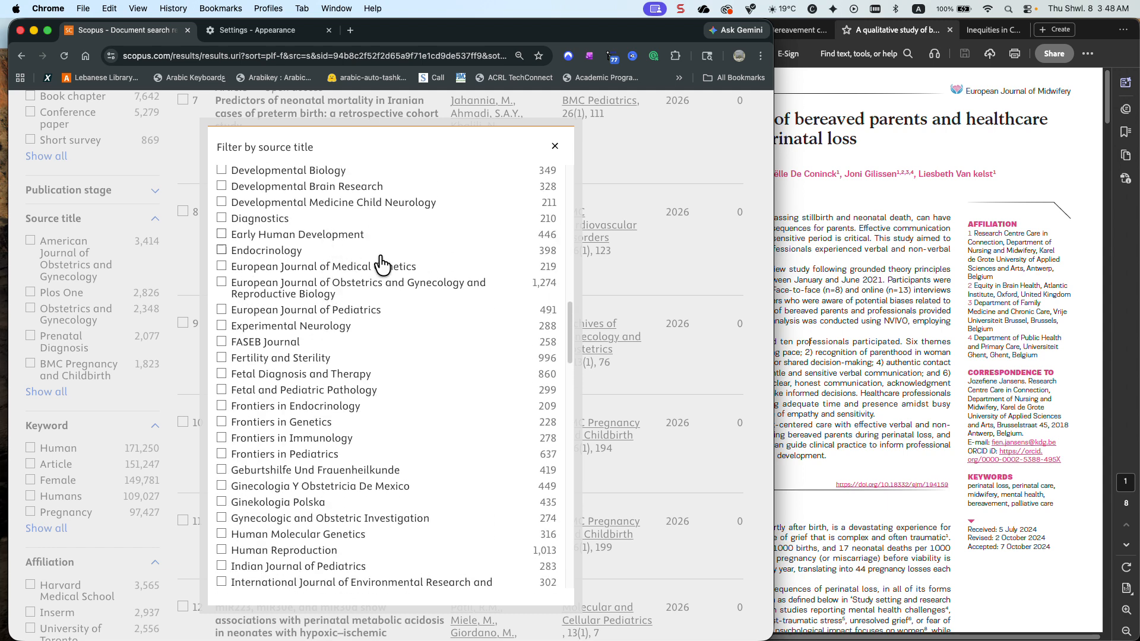
left_click(555, 147)
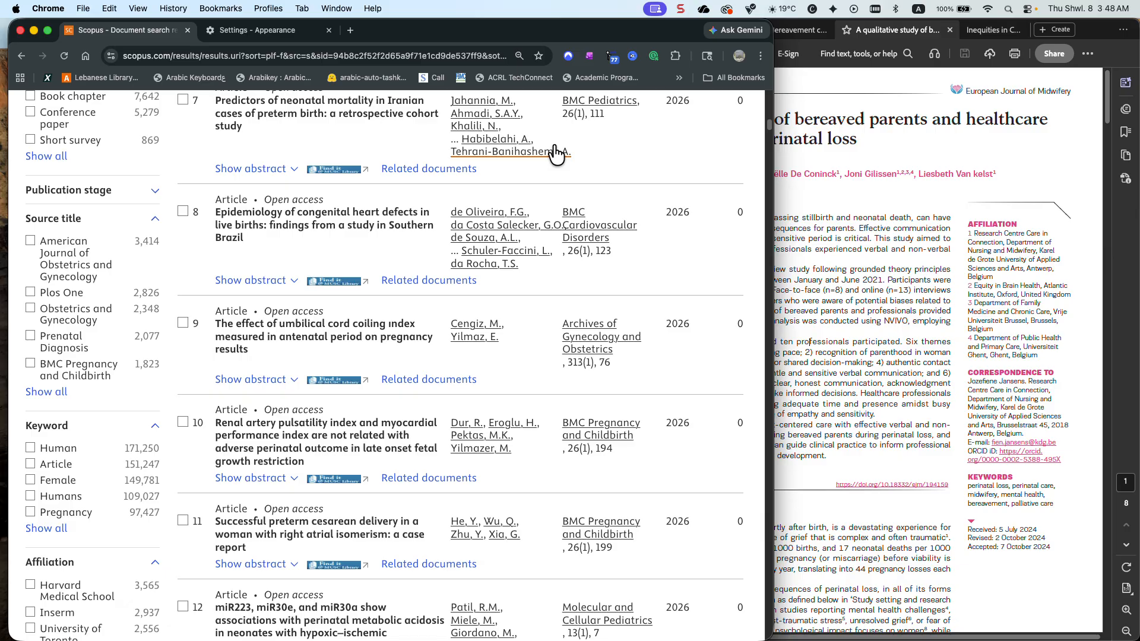
Remove the perinatal term group and the surplus closing parenthesis from the query, keeping only the ABS loss group, and run the search
scroll(466, 229, "up", 15)
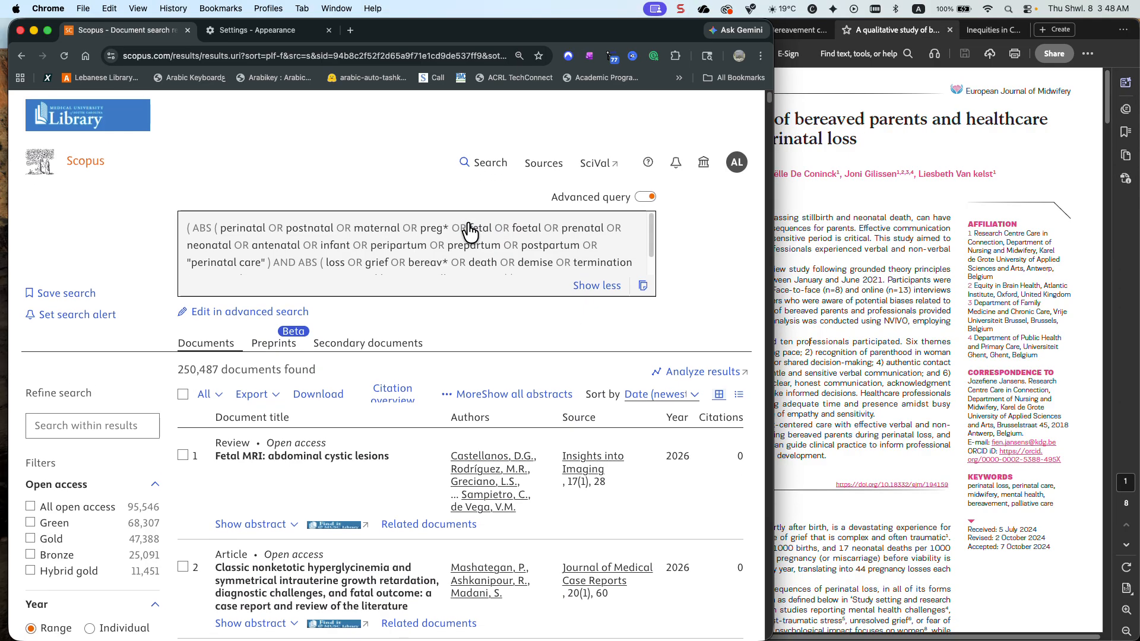
scroll(466, 223, "down", 1)
scroll(467, 224, "up", 1)
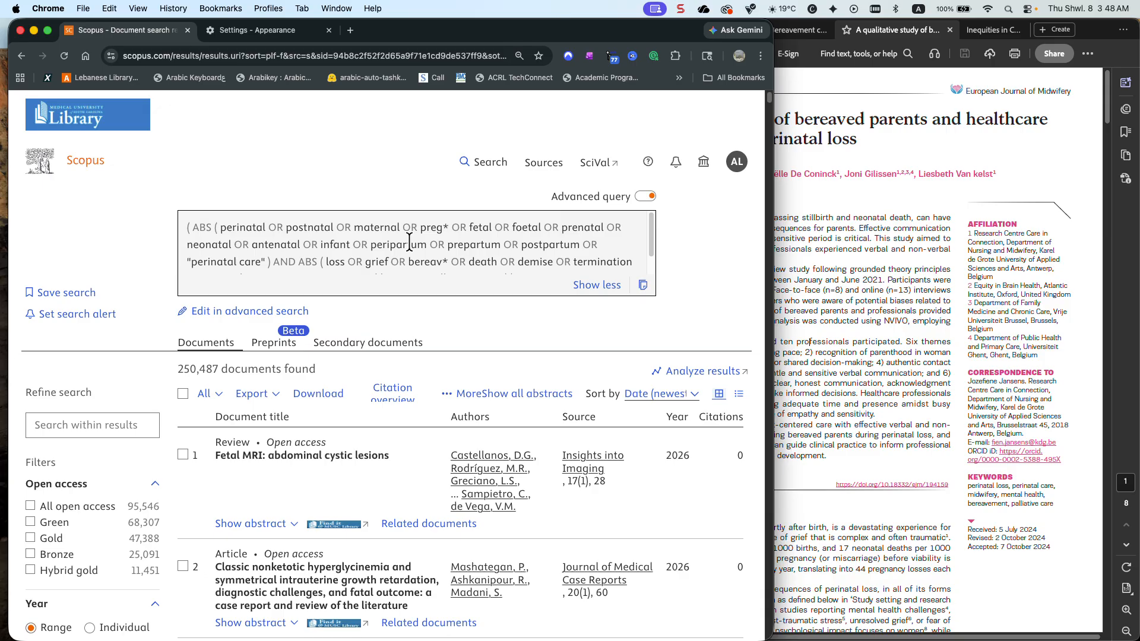
scroll(409, 243, "down", 1)
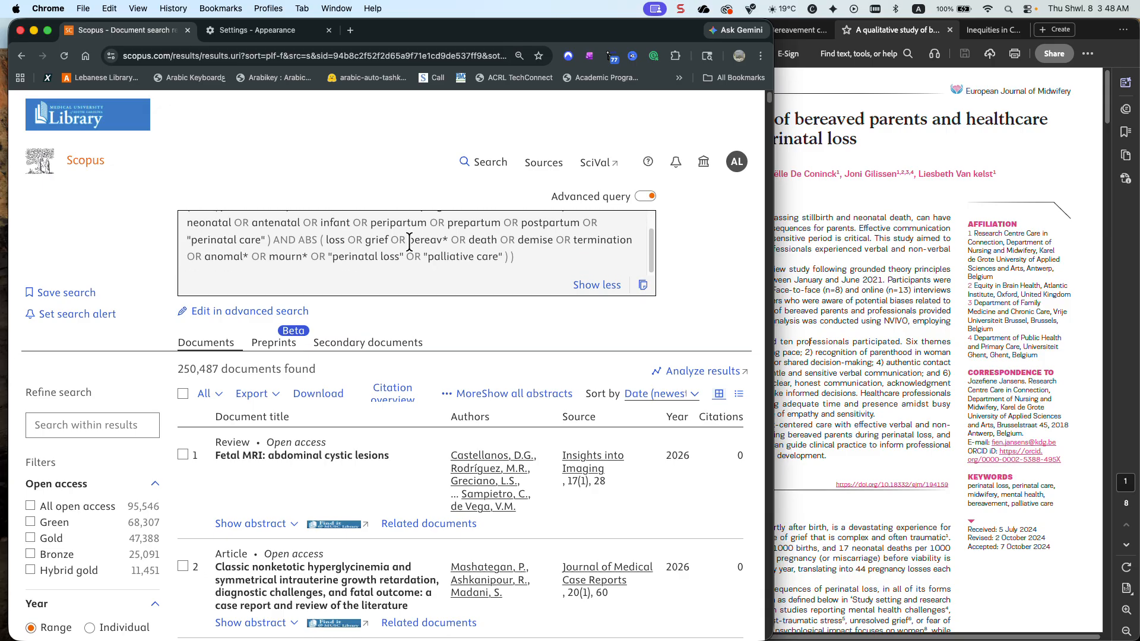
scroll(409, 243, "up", 1)
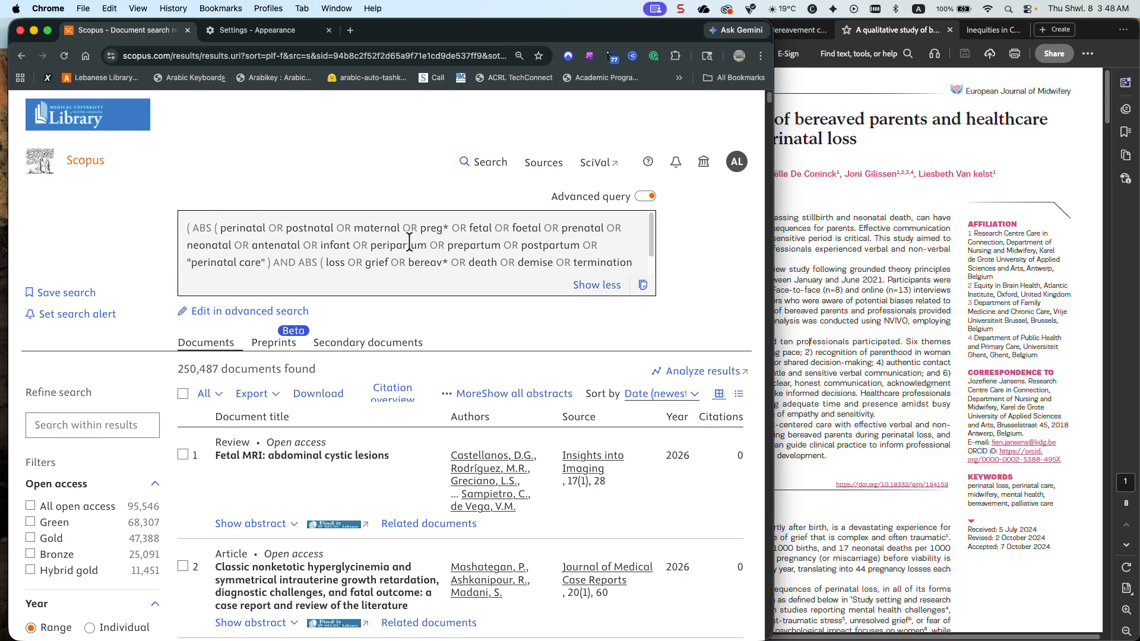
scroll(409, 243, "down", 1)
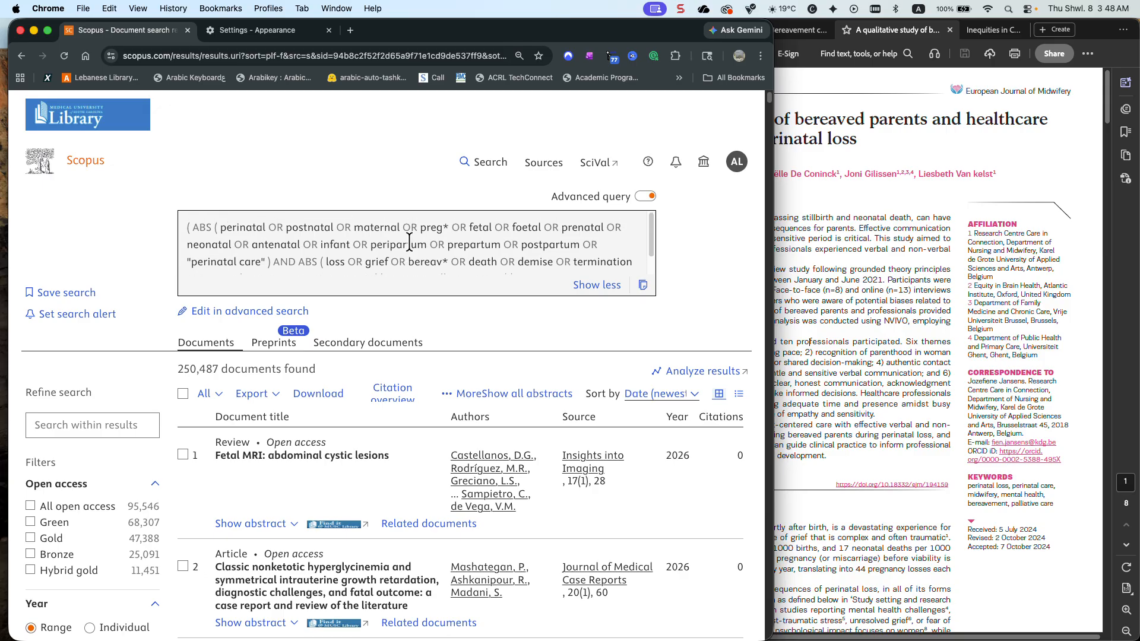
left_click(218, 313)
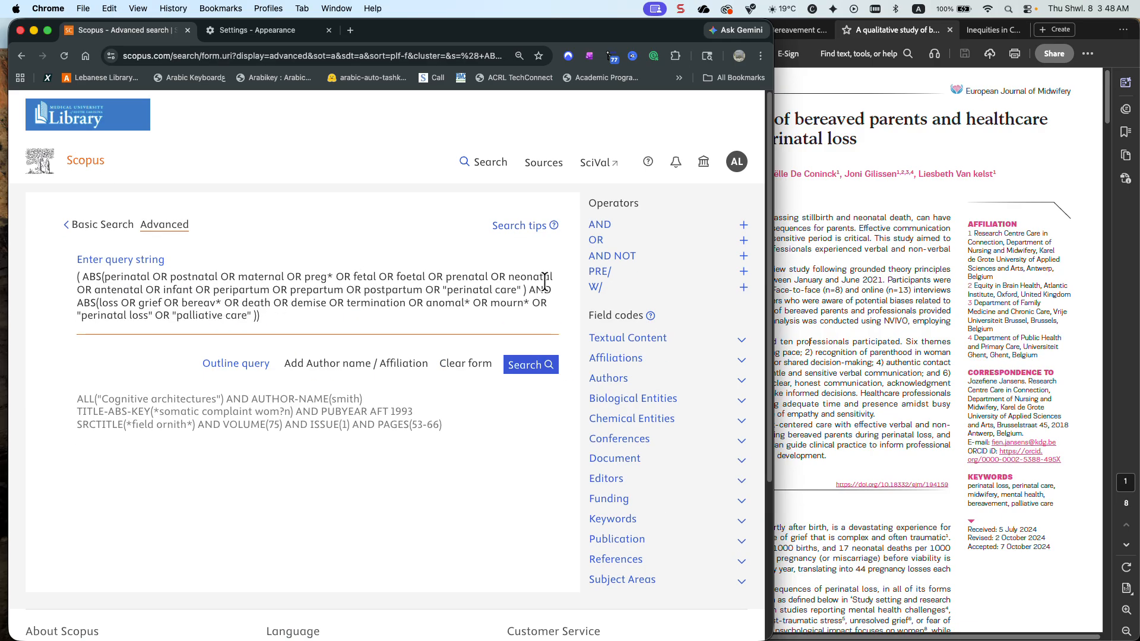
left_click_drag(552, 289, 88, 278)
key("BackSpace")
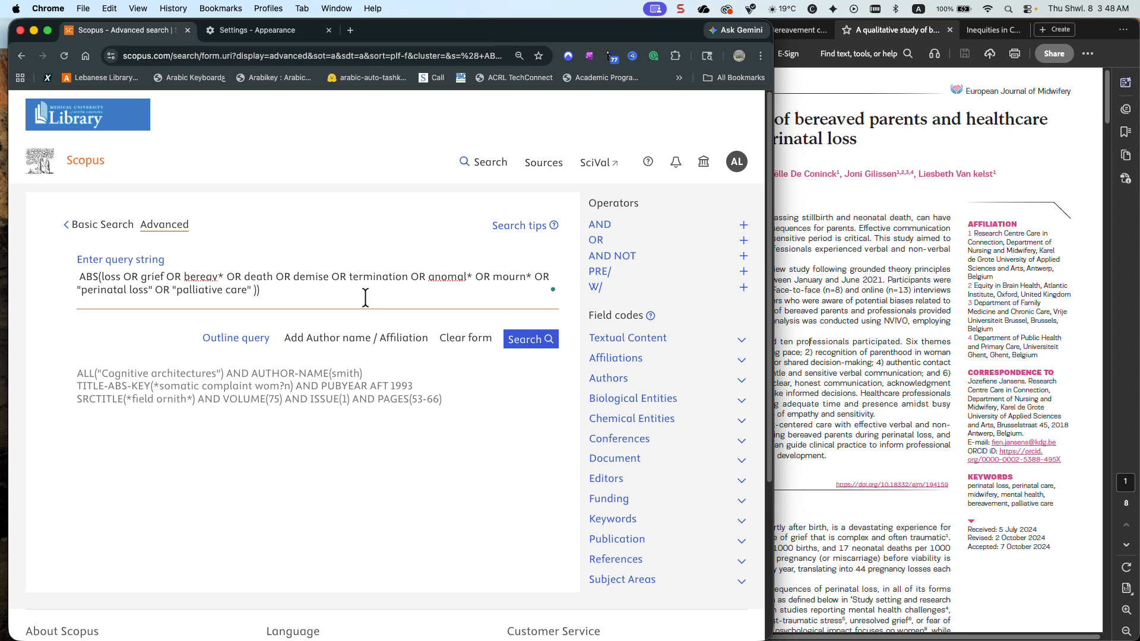
key("BackSpace")
left_click(522, 344)
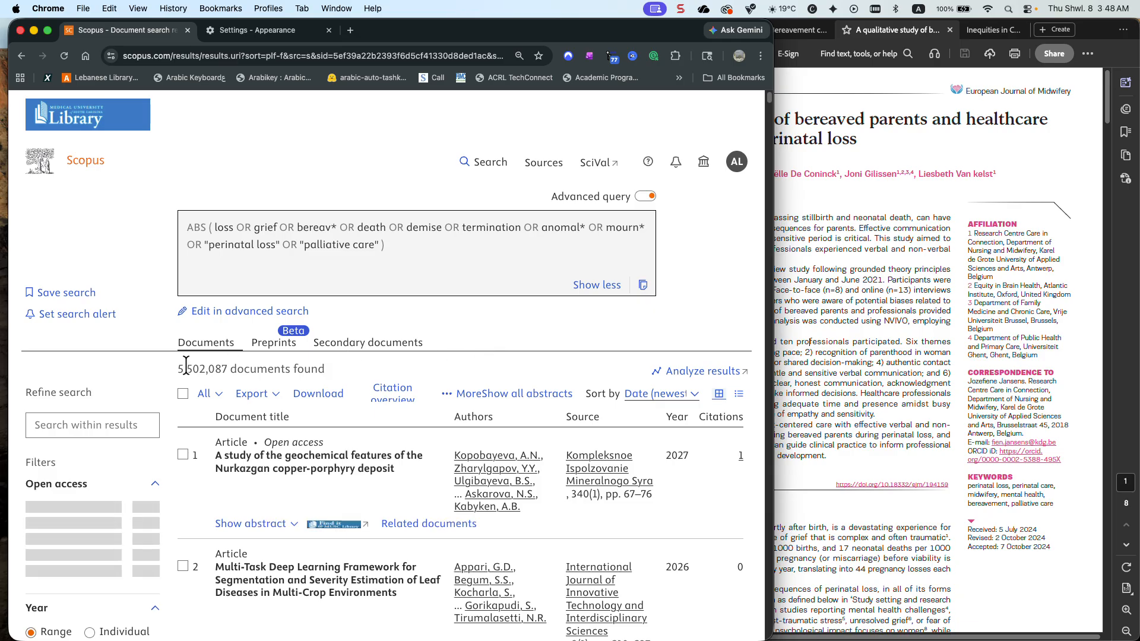
Check the article's abstract, edit the query, and remove loss, grief, death, demise, termination, anomal* and mourn* from the ABS group
scroll(127, 368, "down", 1)
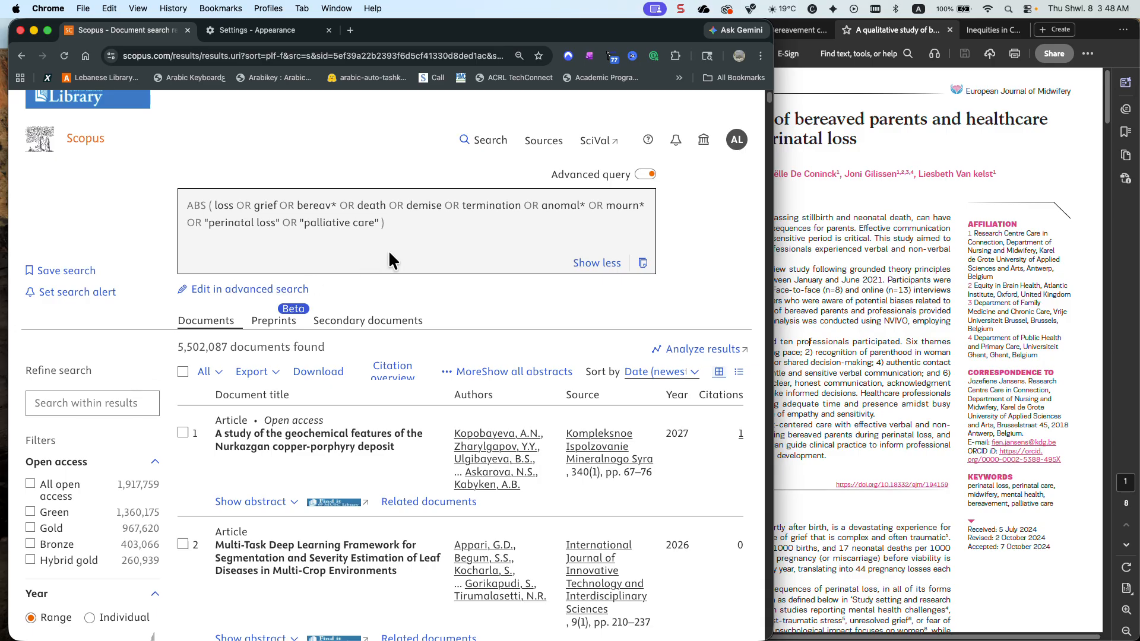
left_click(819, 314)
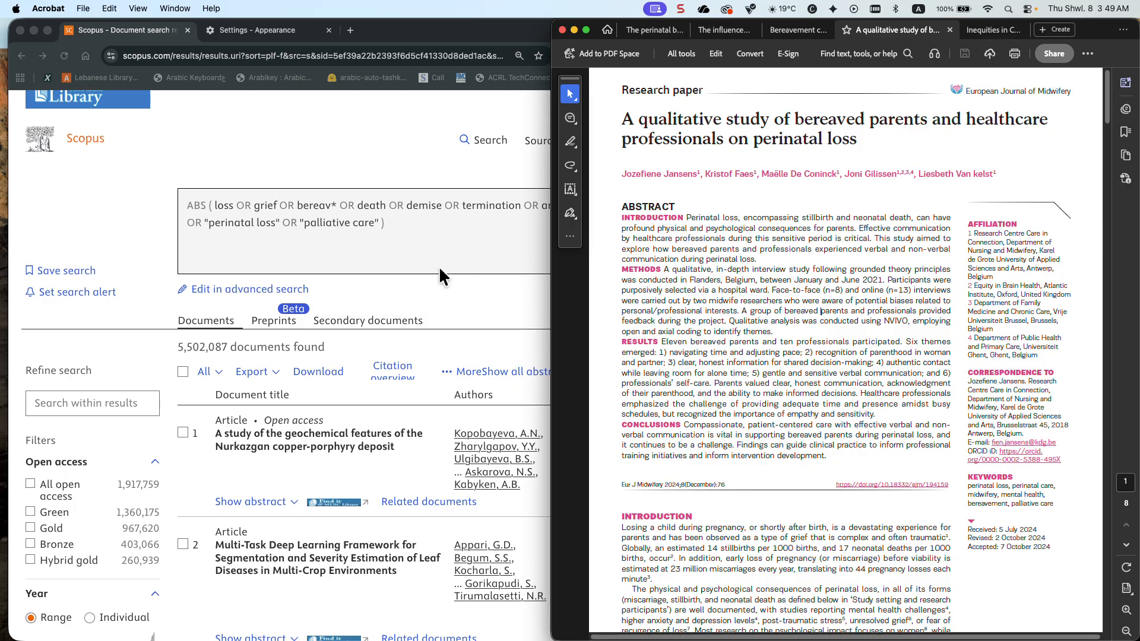
left_click(430, 244)
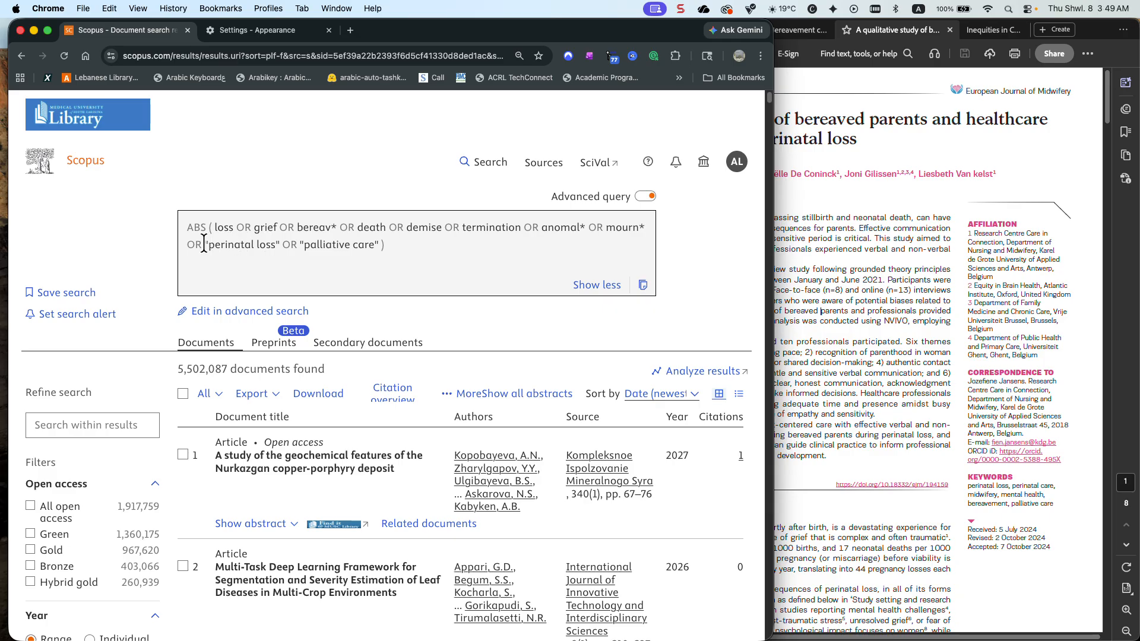
left_click_drag(203, 243, 214, 226)
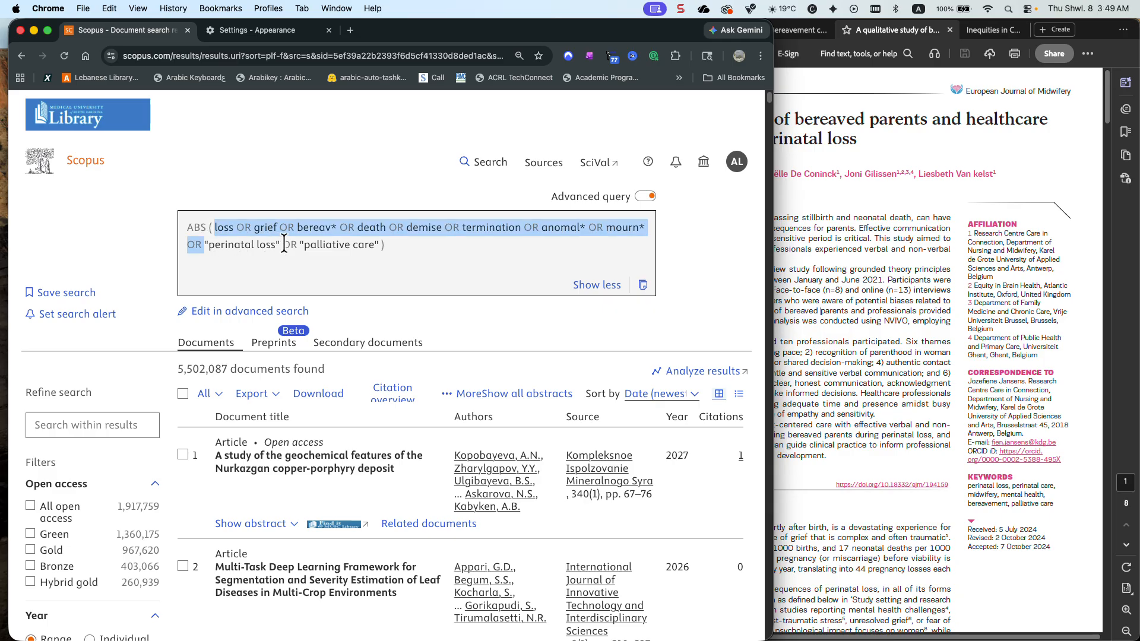
left_click(235, 311)
left_click_drag(181, 276, 102, 276)
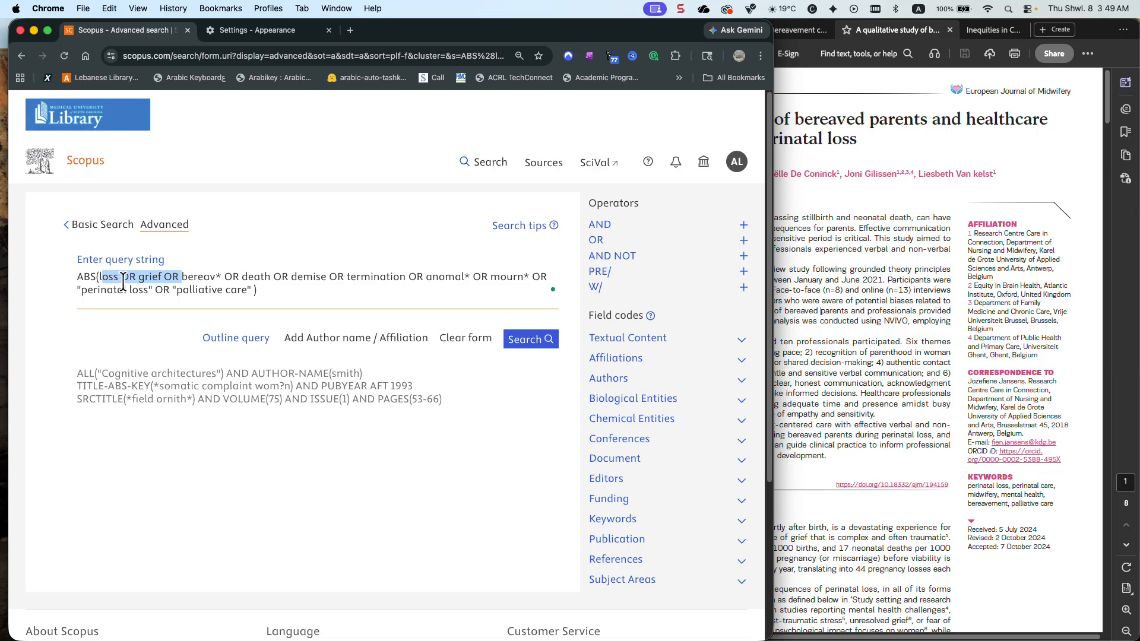
key("BackSpace")
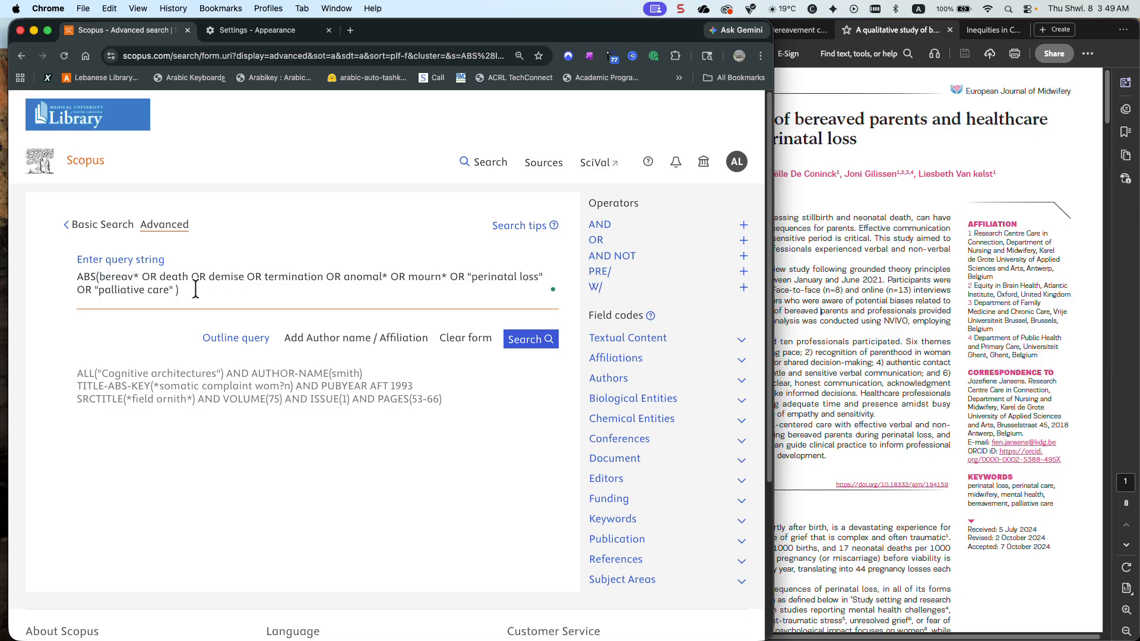
left_click_drag(141, 276, 448, 277)
key("BackSpace")
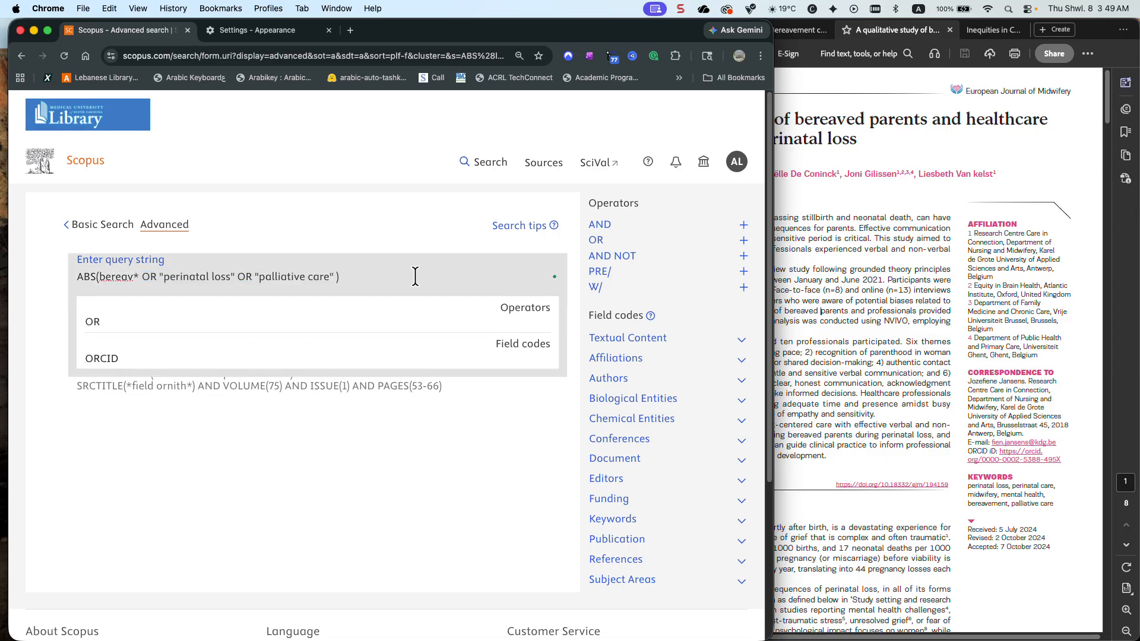
Remove "palliative care" from the ABS group, close the parenthesis after "perinatal loss", and run the search
left_click_drag(336, 276, 248, 276)
key("BackSpace")
key("BackSpace")
key("BackSpace")
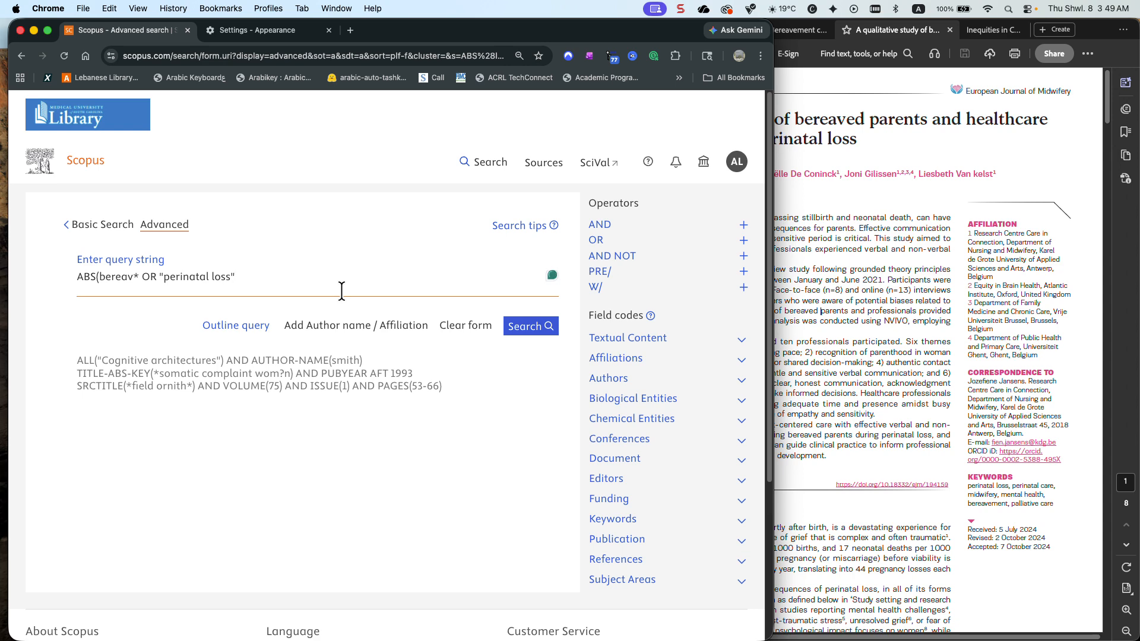
type(")")
left_click(539, 328)
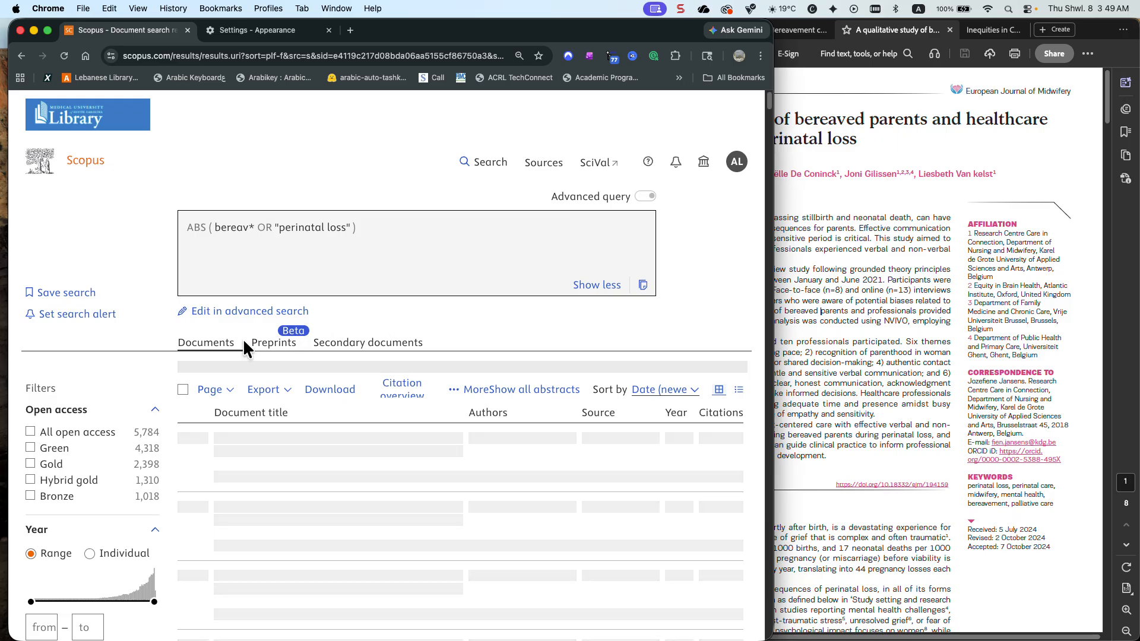
List all source titles of the bereav* OR "perinatal loss" results alphabetically, look for the European Journal of Midwifery, and close the list
scroll(98, 350, "down", 10)
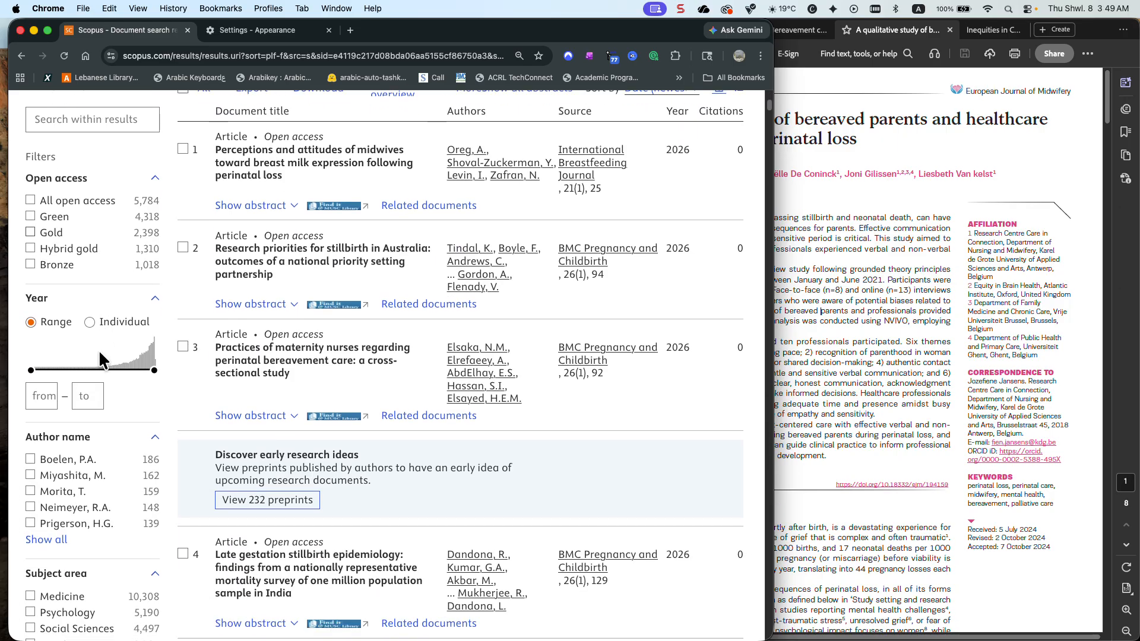
scroll(99, 350, "down", 8)
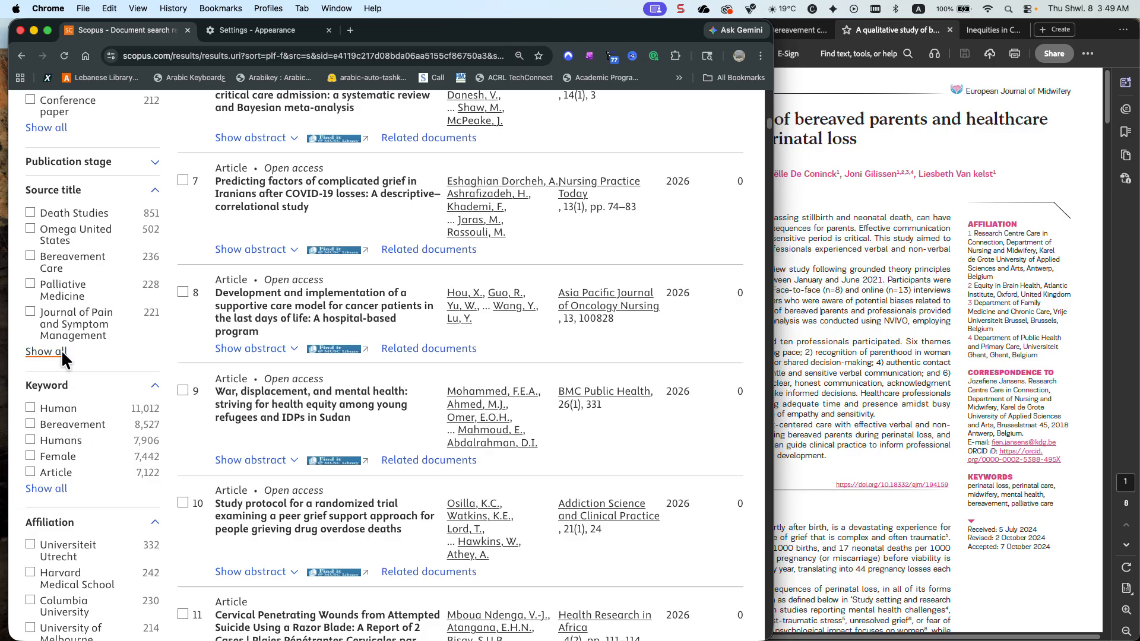
left_click(61, 354)
left_click(336, 178)
left_click(338, 159)
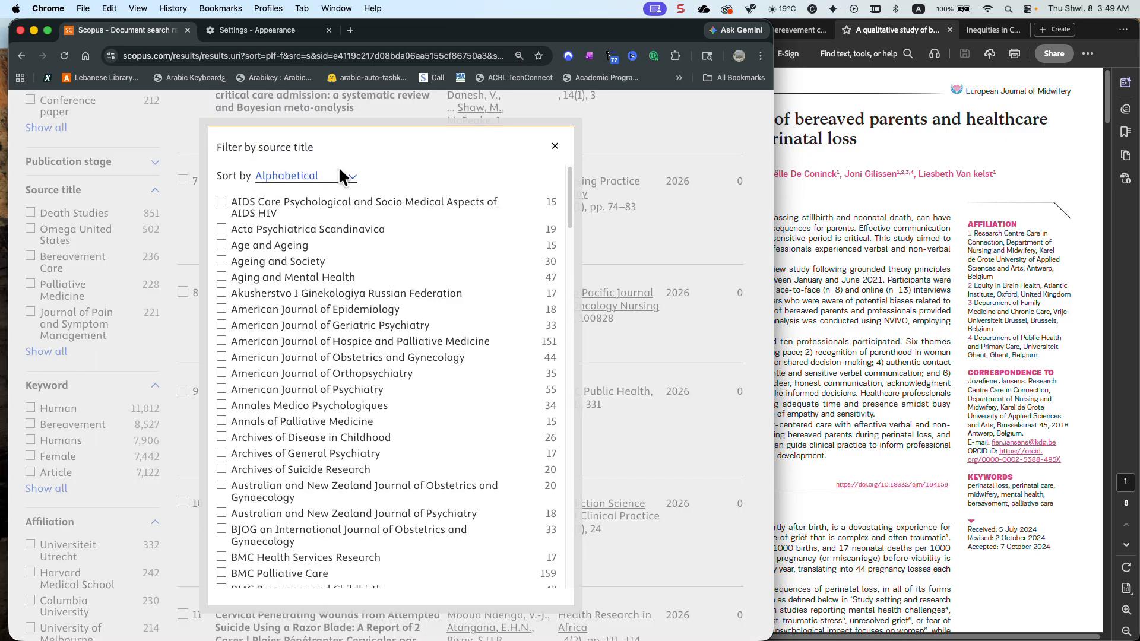
scroll(343, 216, "down", 15)
scroll(345, 227, "down", 3)
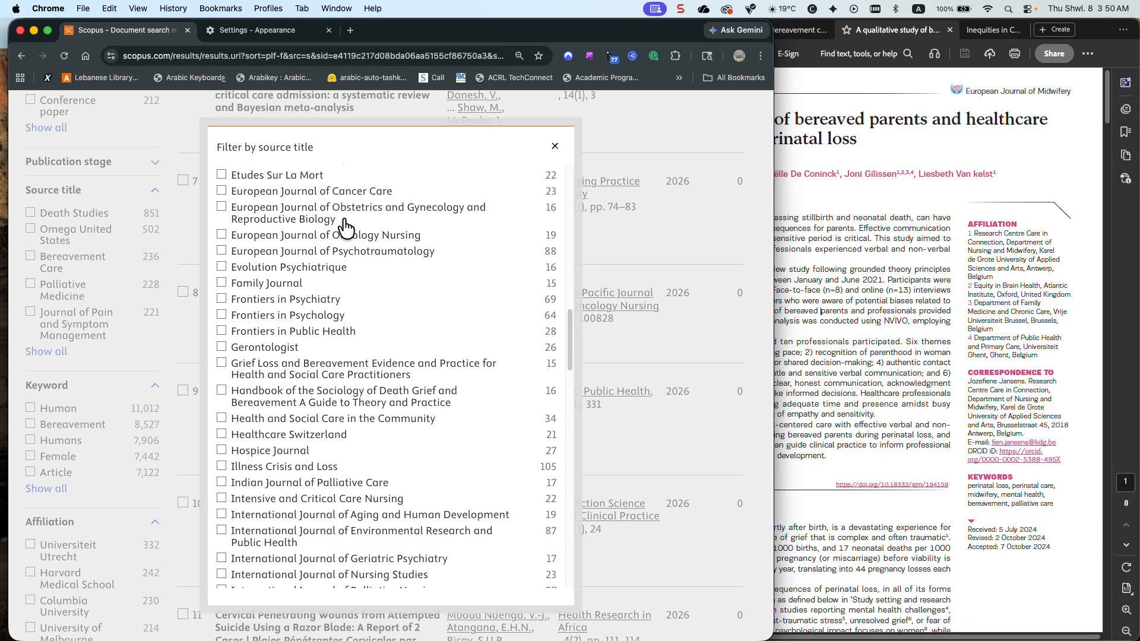
scroll(346, 229, "up", 1)
scroll(344, 225, "up", 2)
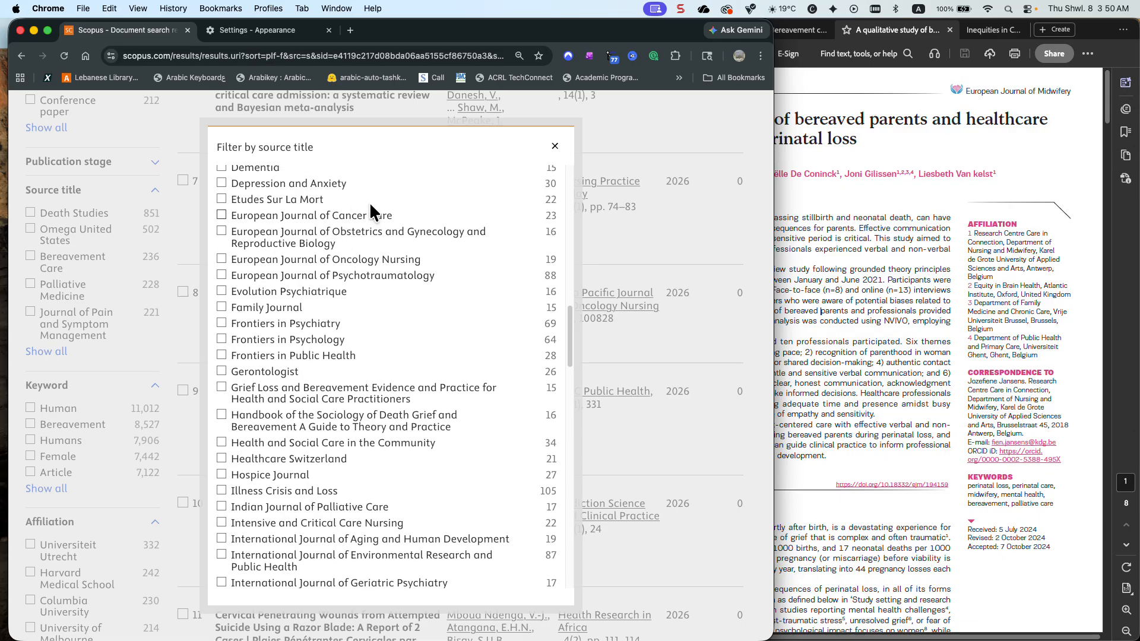
left_click(555, 146)
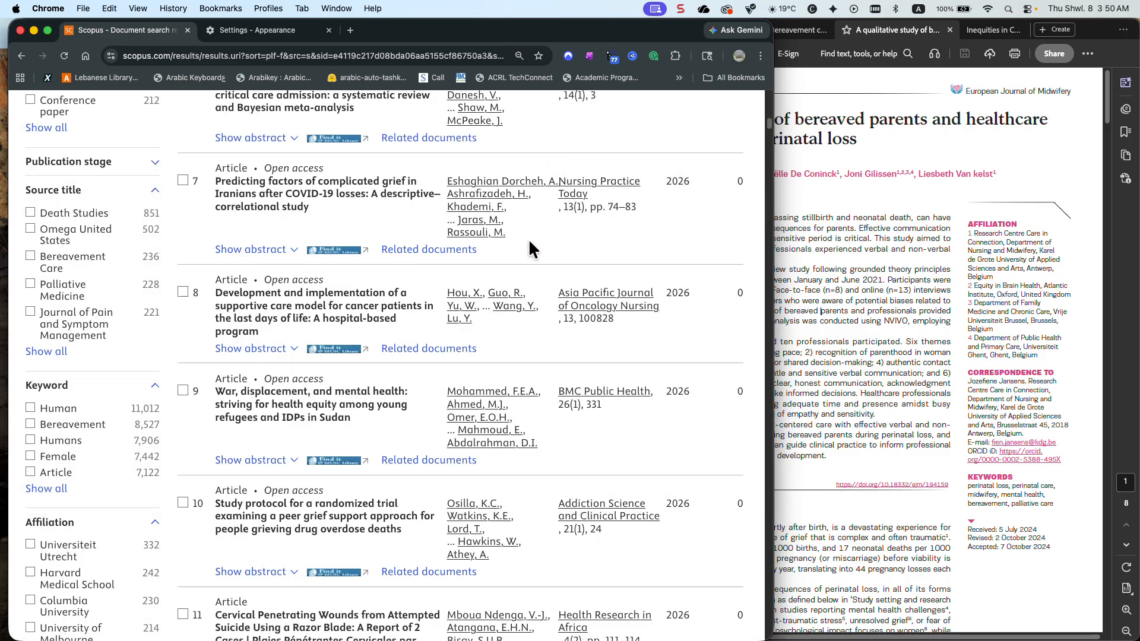
Check the authors in the article PDF and open the full author name list of the Scopus results
left_click(834, 212)
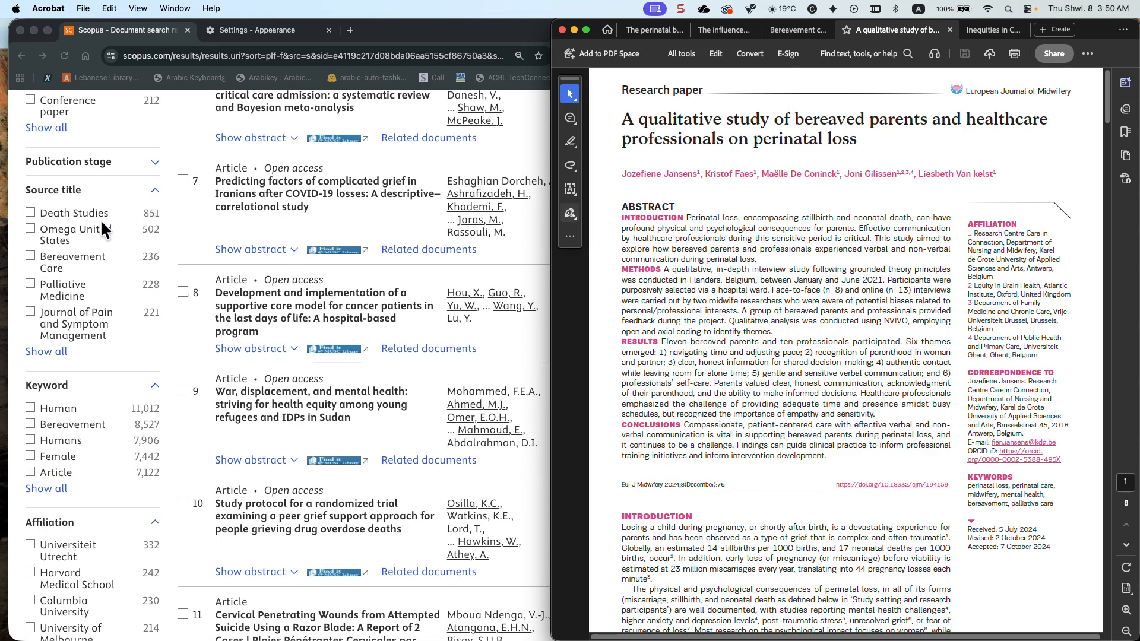
scroll(90, 226, "up", 5)
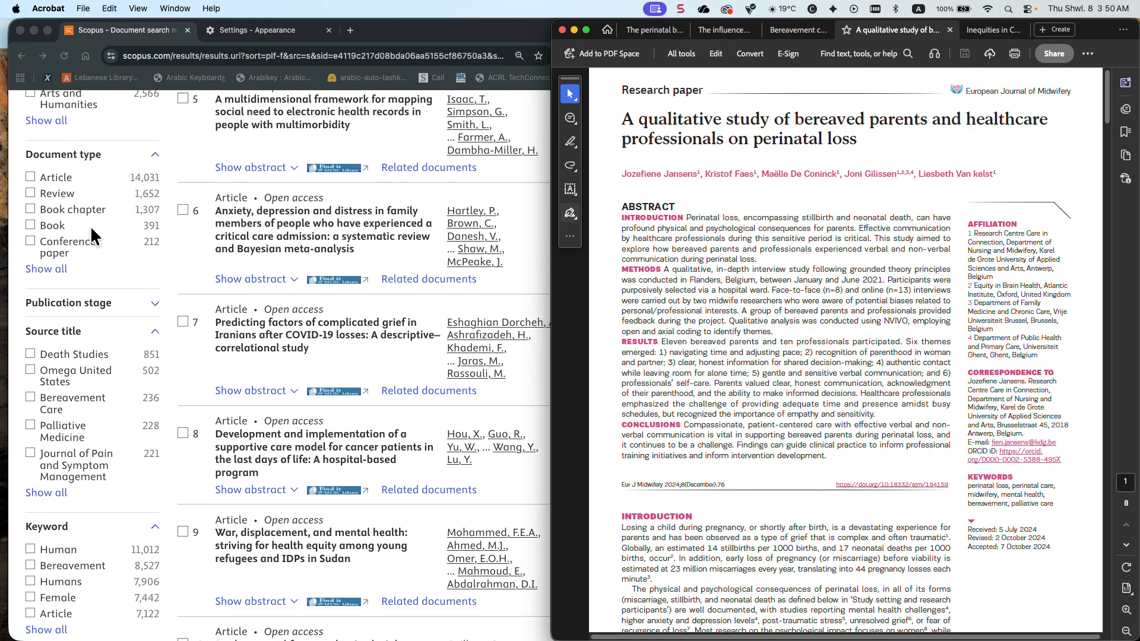
scroll(90, 226, "up", 2)
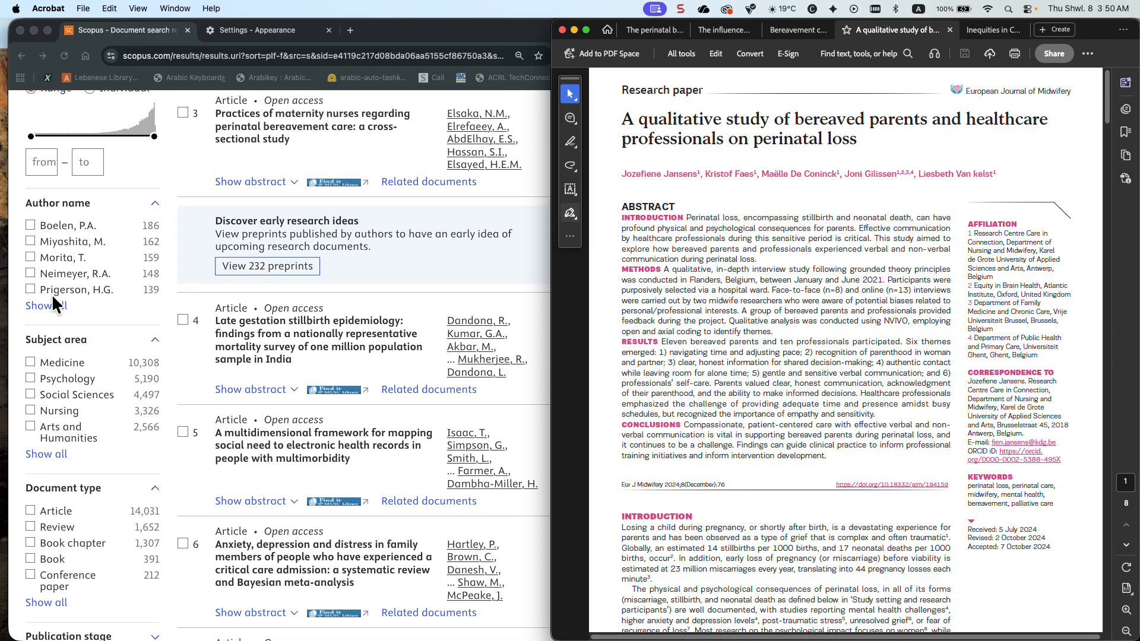
left_click(52, 303)
scroll(52, 303, "down", 8)
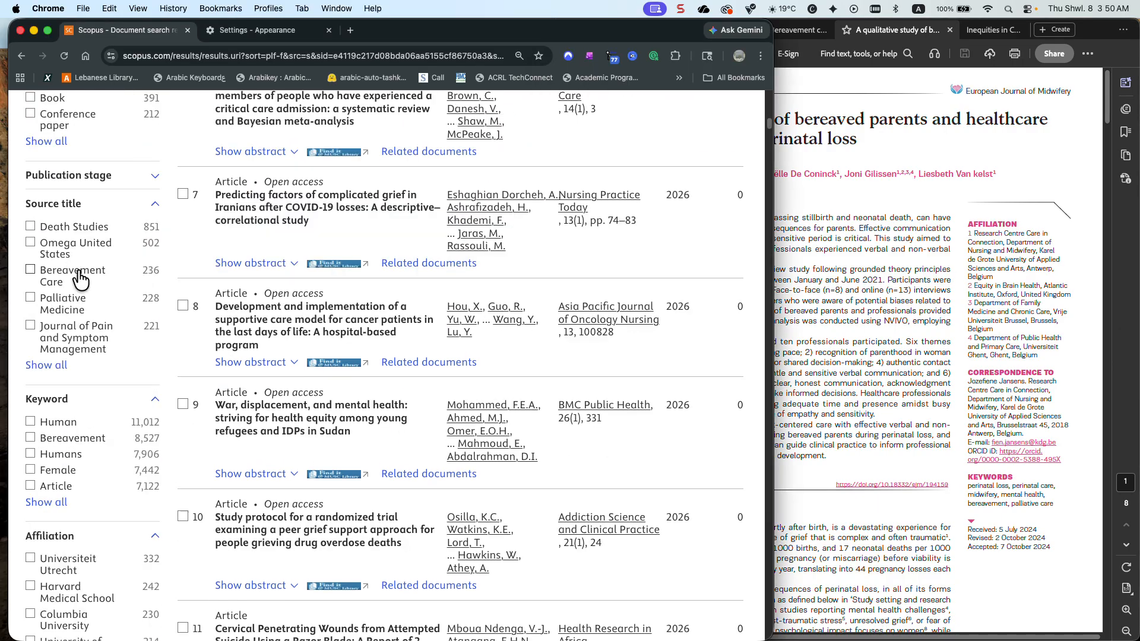
scroll(79, 279, "up", 4)
scroll(79, 279, "up", 6)
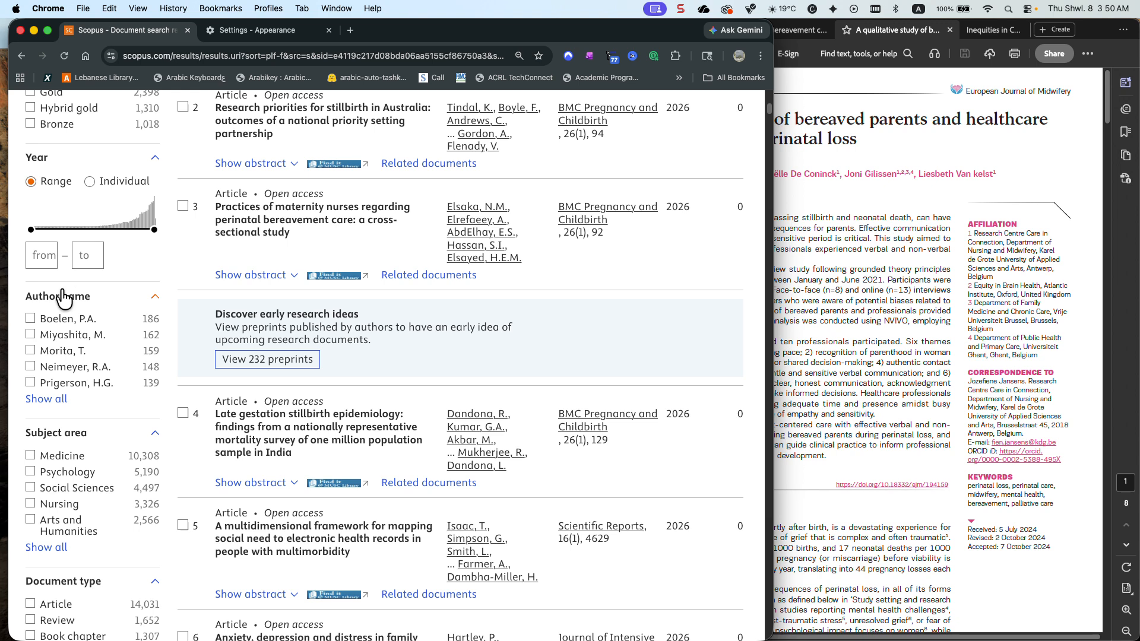
left_click(37, 399)
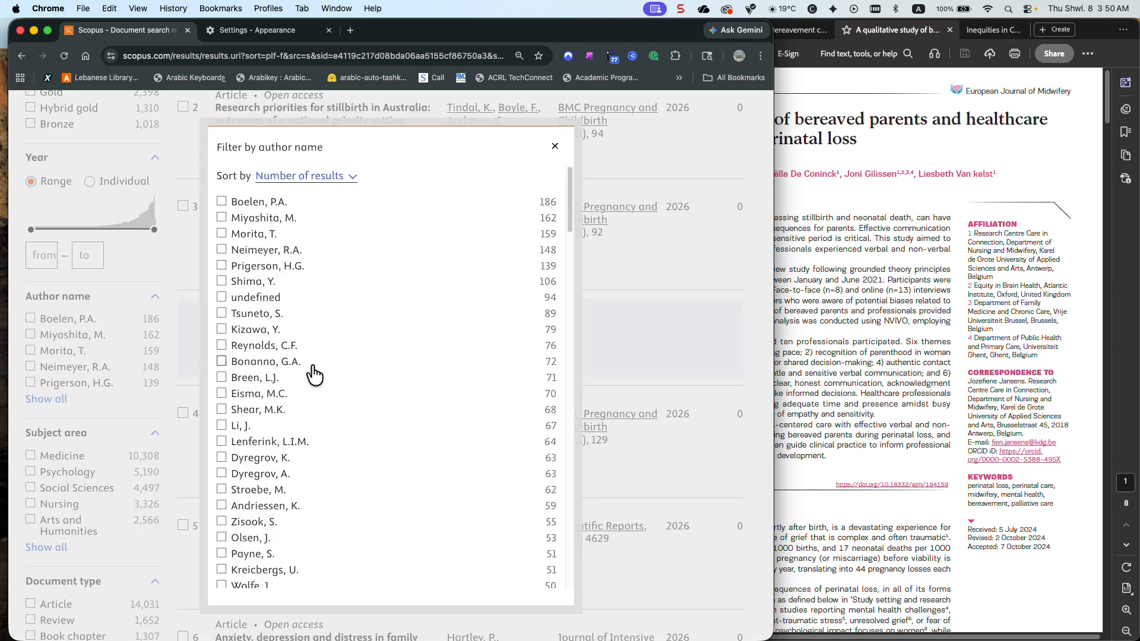
Sort the author names alphabetically, look for the article's authors, and close the list
left_click(320, 177)
left_click(324, 173)
scroll(326, 205, "down", 5)
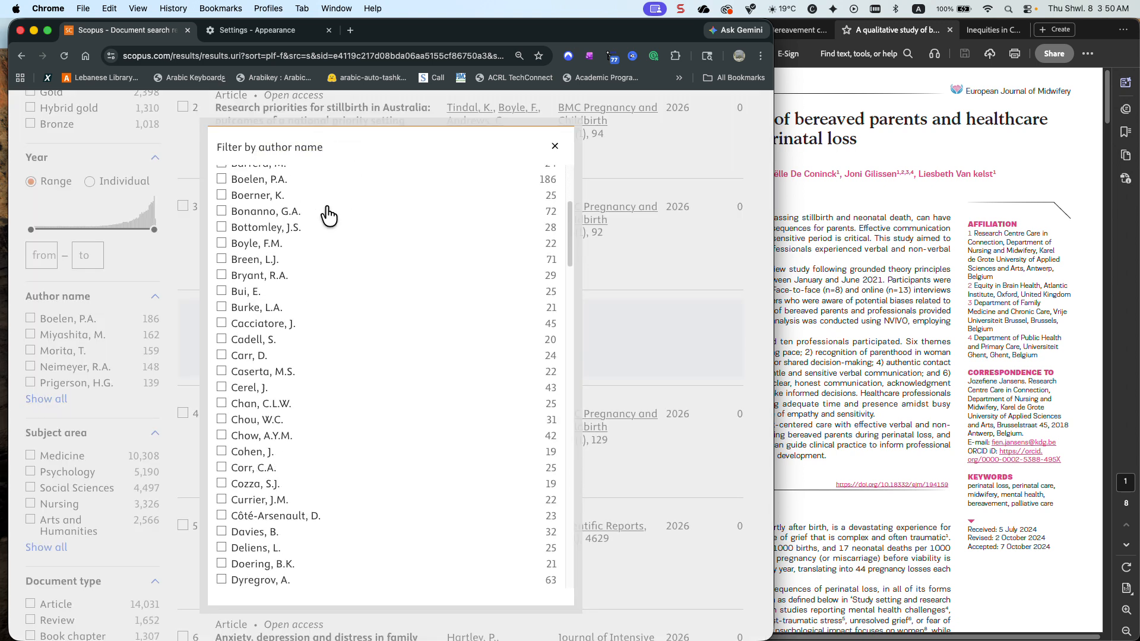
scroll(326, 208, "down", 8)
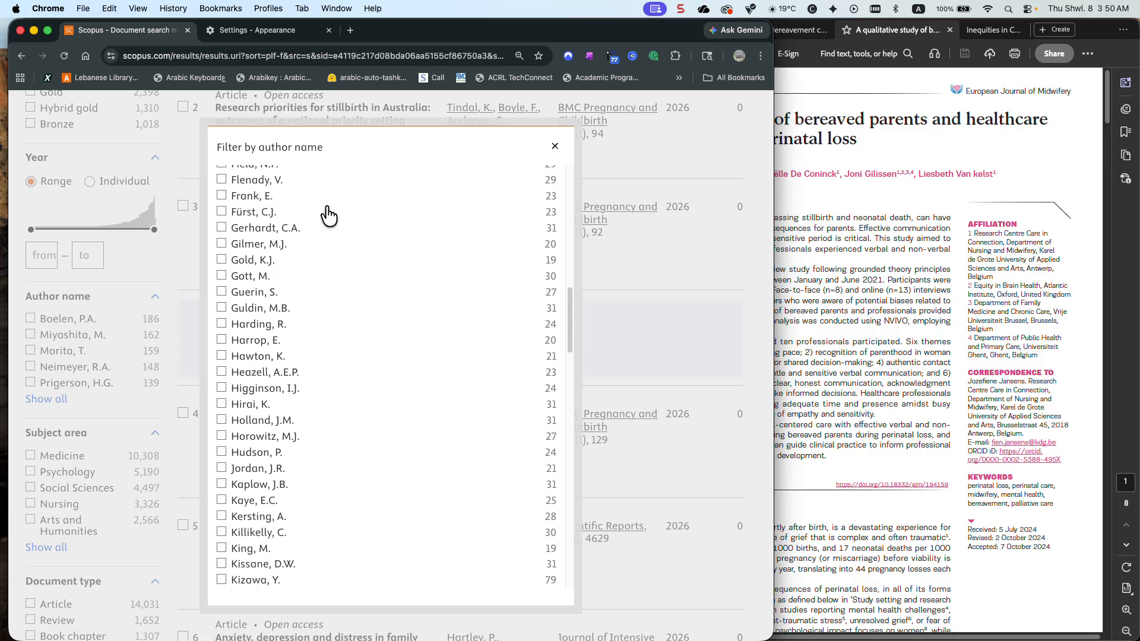
left_click(854, 219)
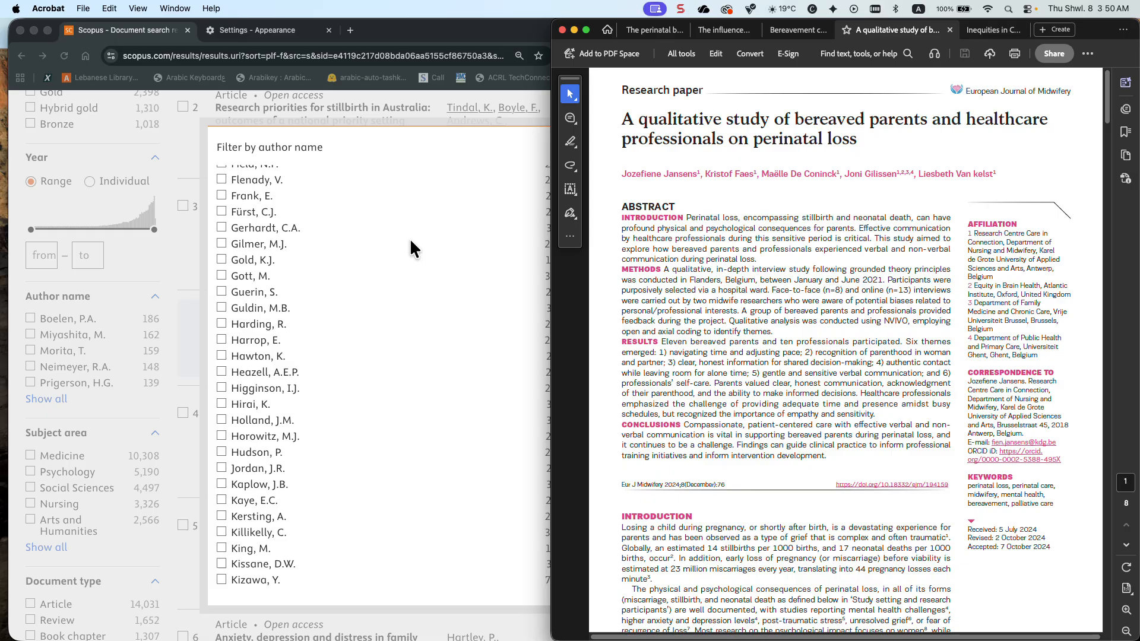
left_click(407, 155)
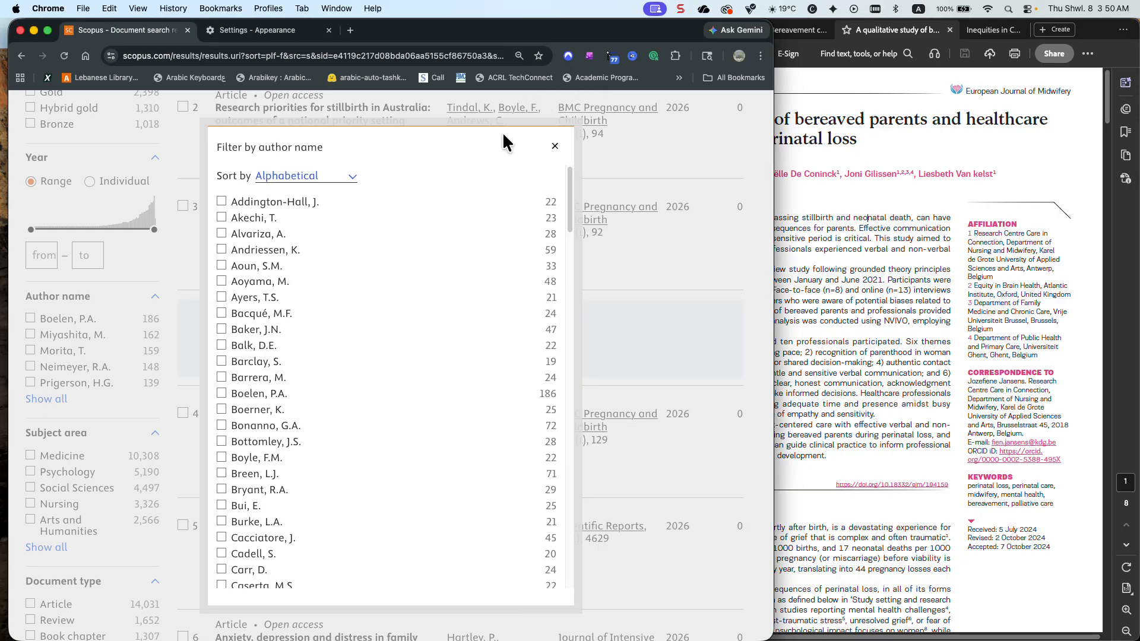
left_click(548, 145)
scroll(410, 225, "up", 1)
scroll(411, 226, "up", 7)
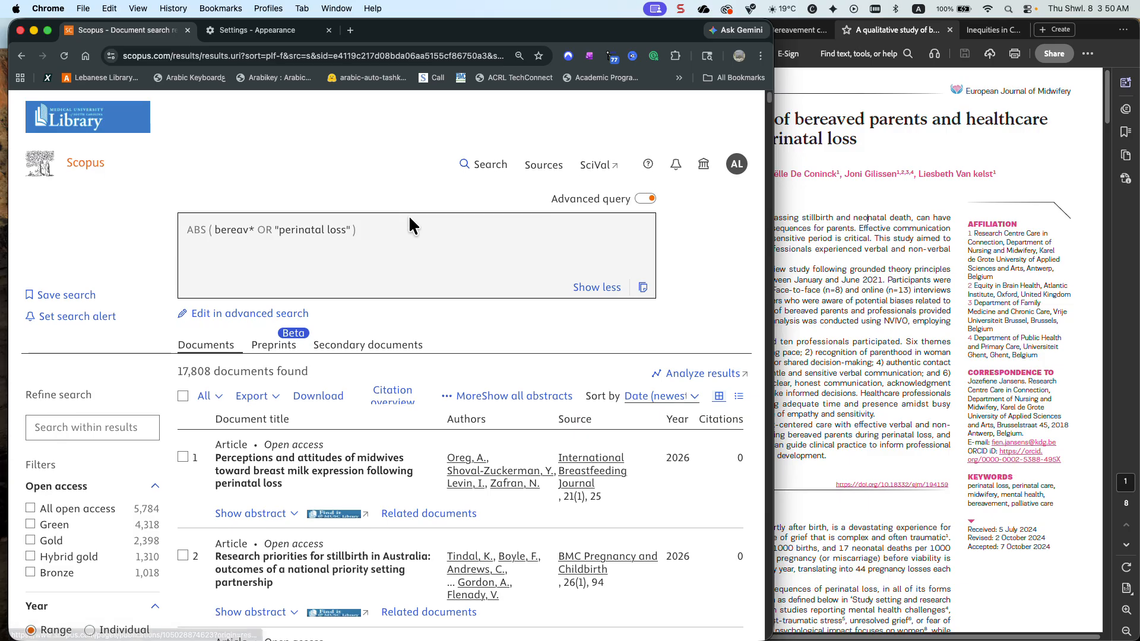
Switch to the article PDF in Acrobat and read through the abstract, introduction and methods sections
left_click(781, 259)
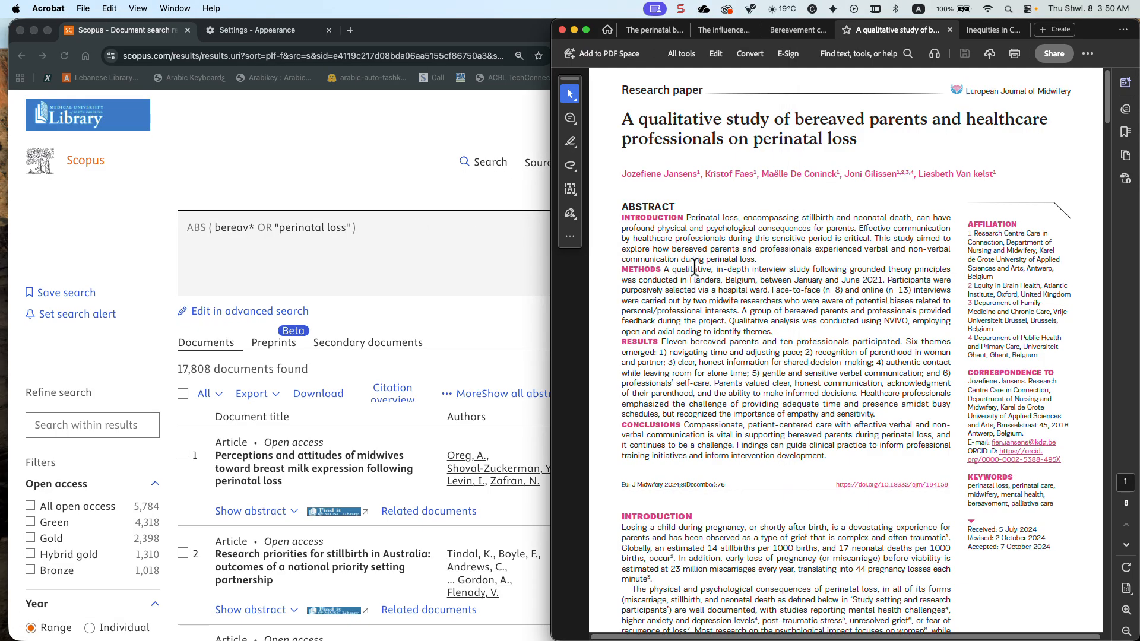
scroll(799, 270, "down", 5)
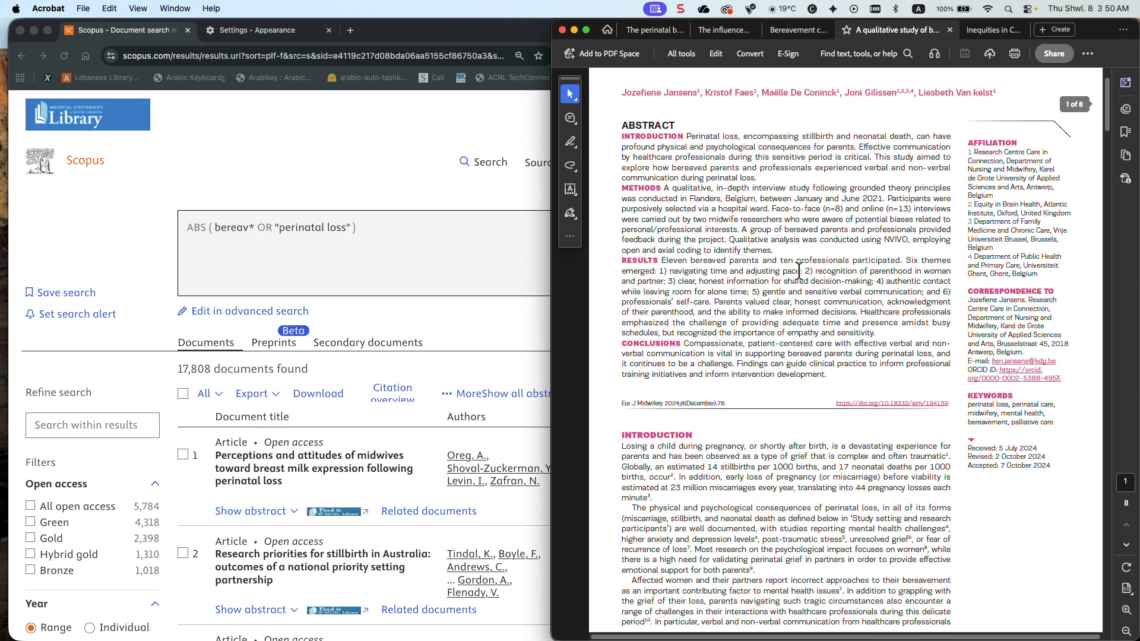
scroll(799, 270, "down", 3)
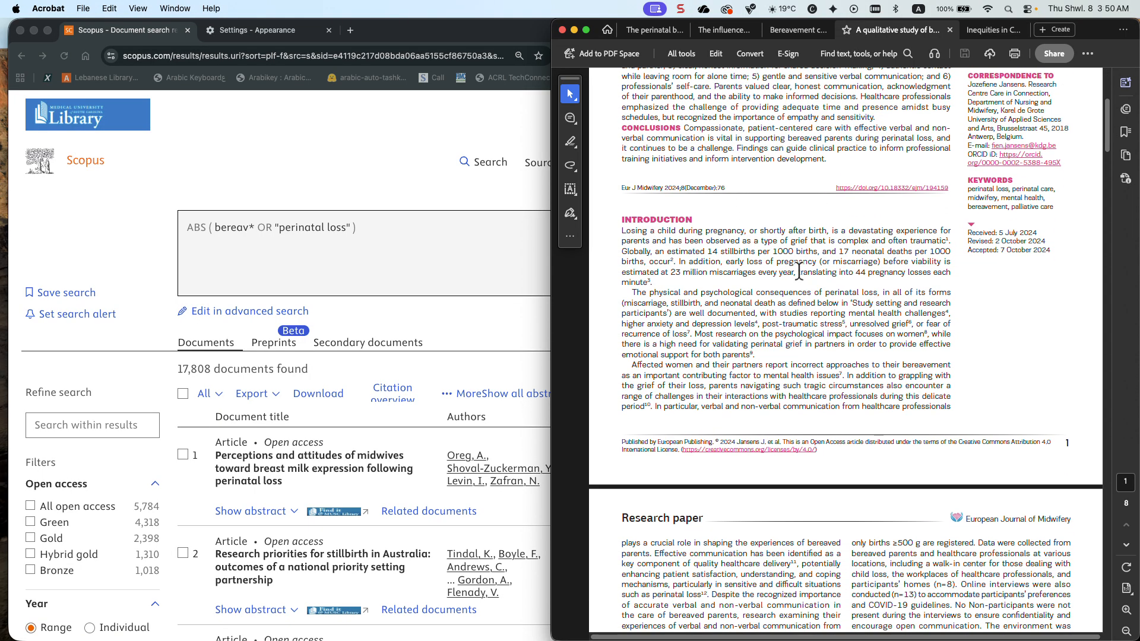
scroll(799, 271, "down", 7)
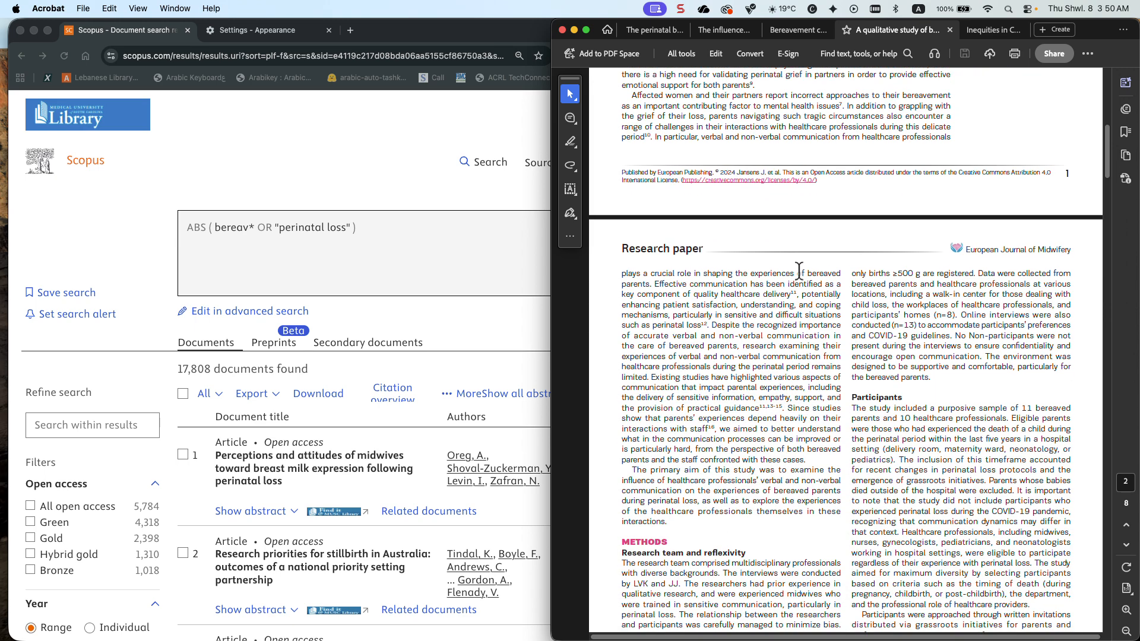
scroll(799, 272, "down", 5)
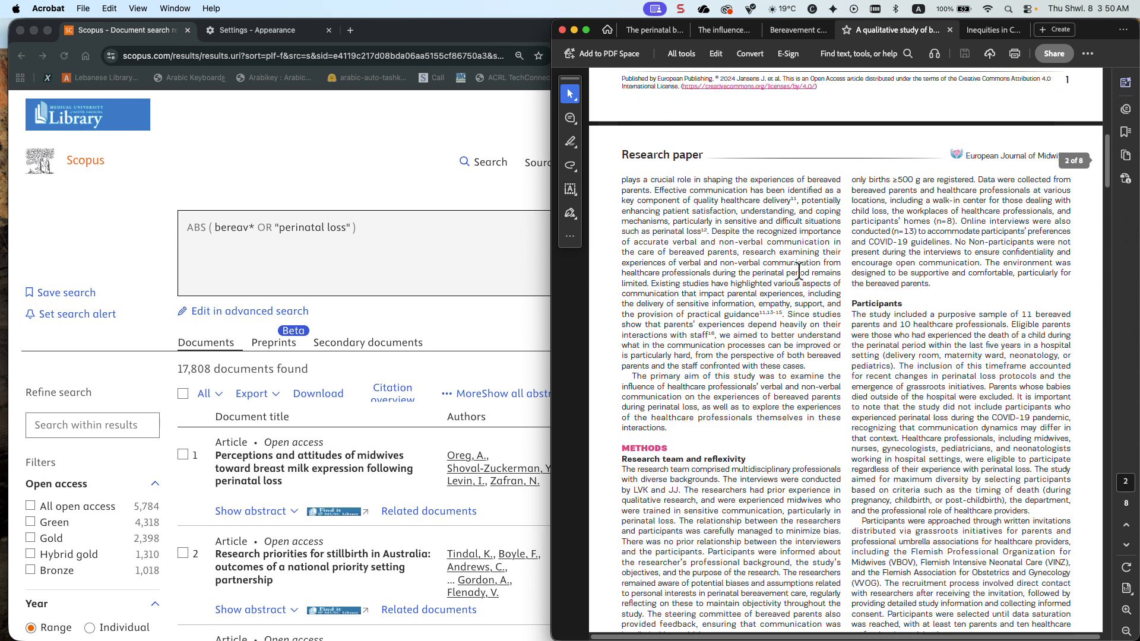
scroll(799, 272, "down", 8)
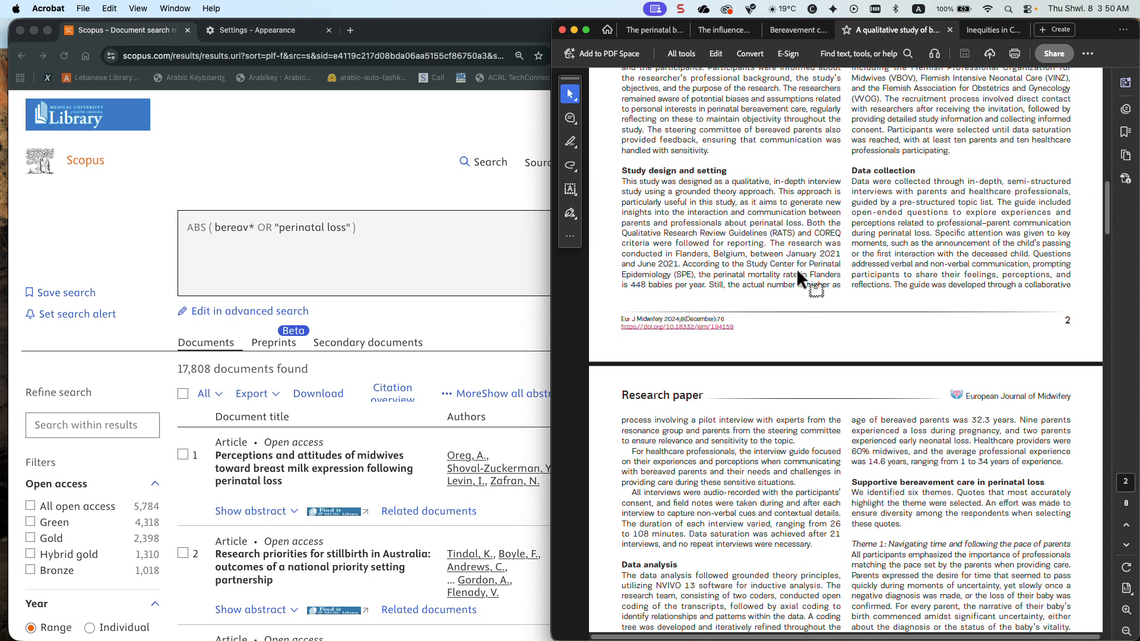
Search the article PDF for "bias" and go through the exact matches up to the second one
key("super+f")
type("bias")
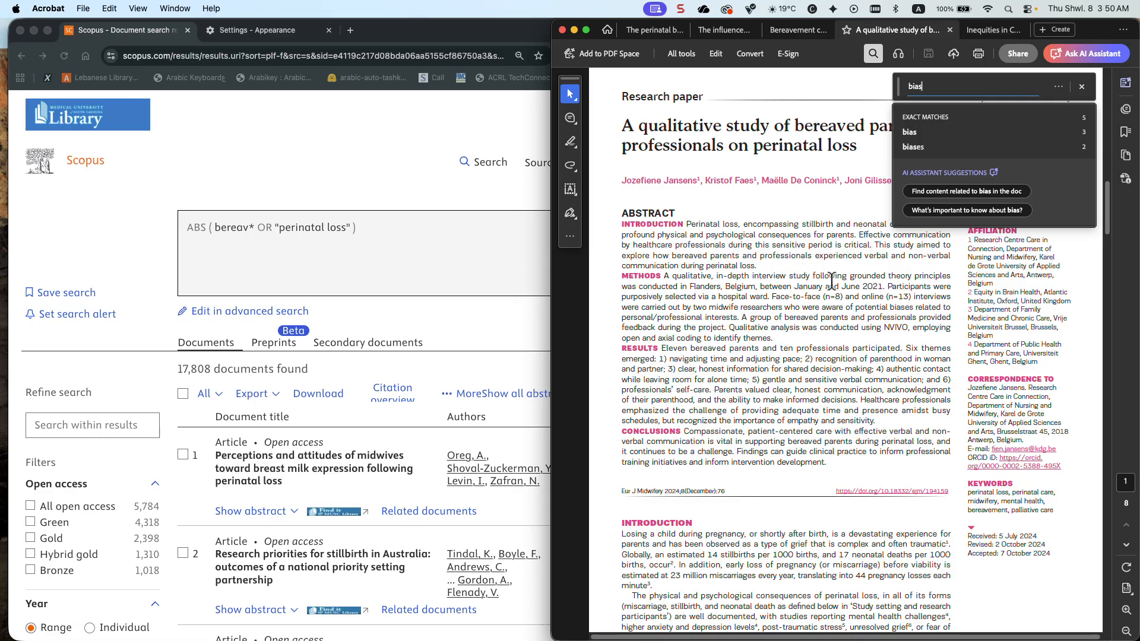
left_click(932, 133)
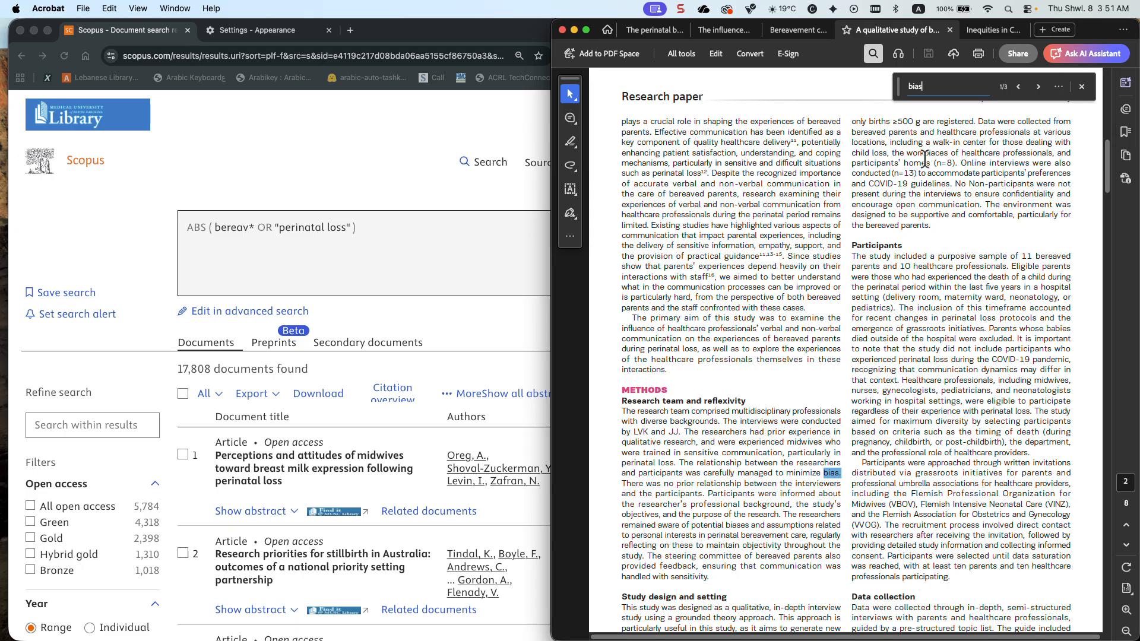
left_click(1035, 86)
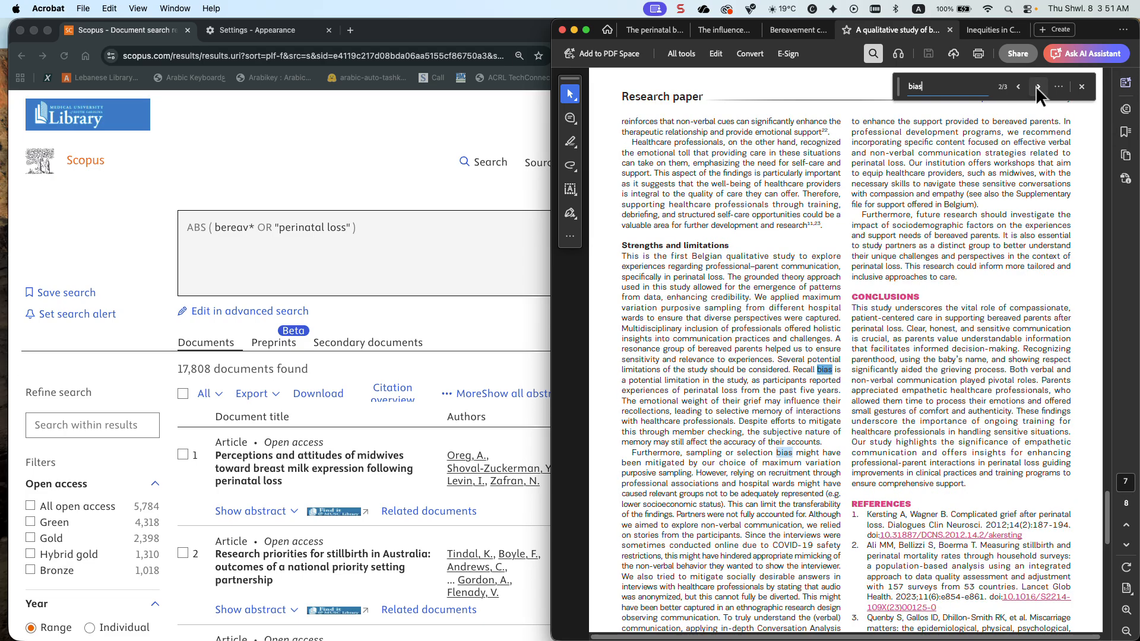
Go through the remaining "bias" match in the article PDF and return to the article's first page
left_click(1035, 87)
left_click(1025, 86)
left_click(584, 248)
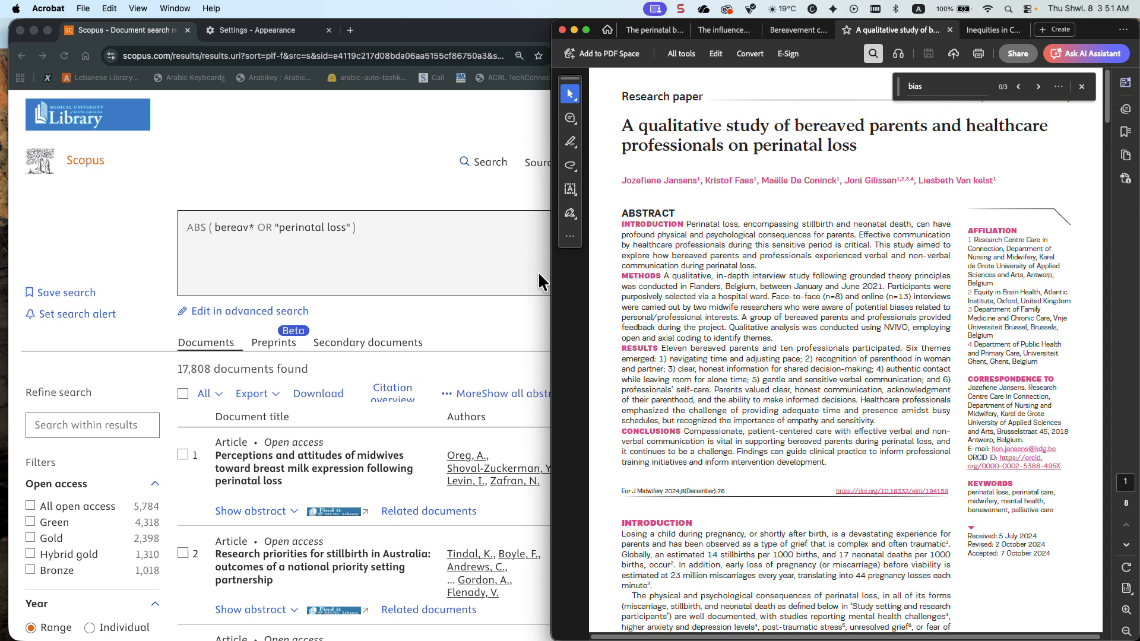
Switch to Scopus in Chrome, change the query's field code from ABS to AUTHKEY, and run the search
left_click(203, 225)
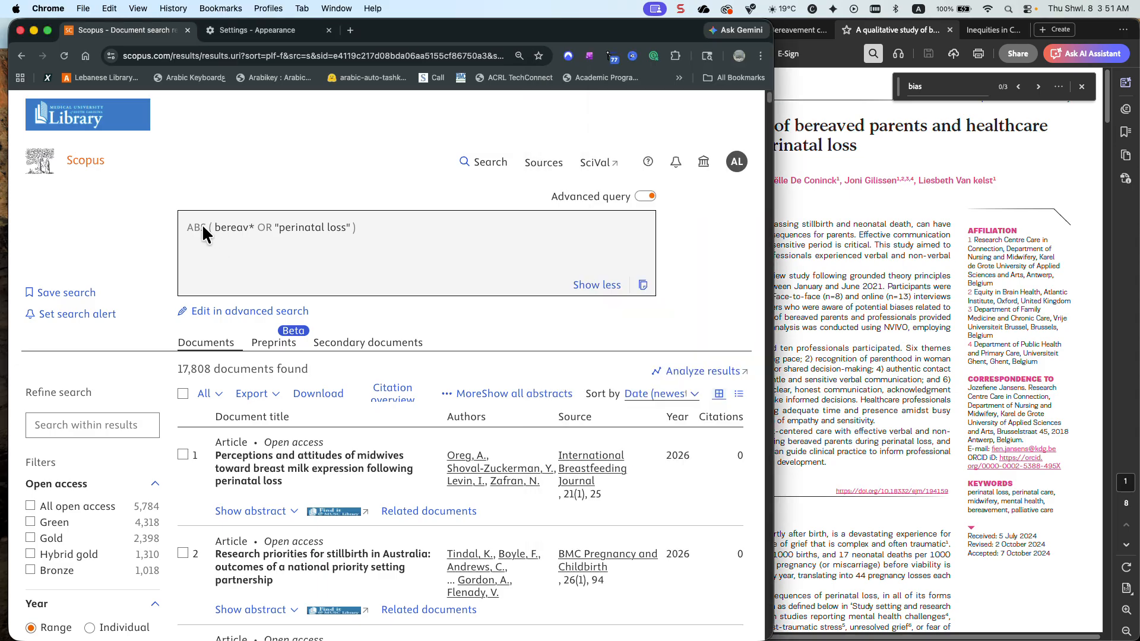
scroll(221, 300, "down", 8)
scroll(252, 305, "up", 5)
scroll(251, 305, "up", 4)
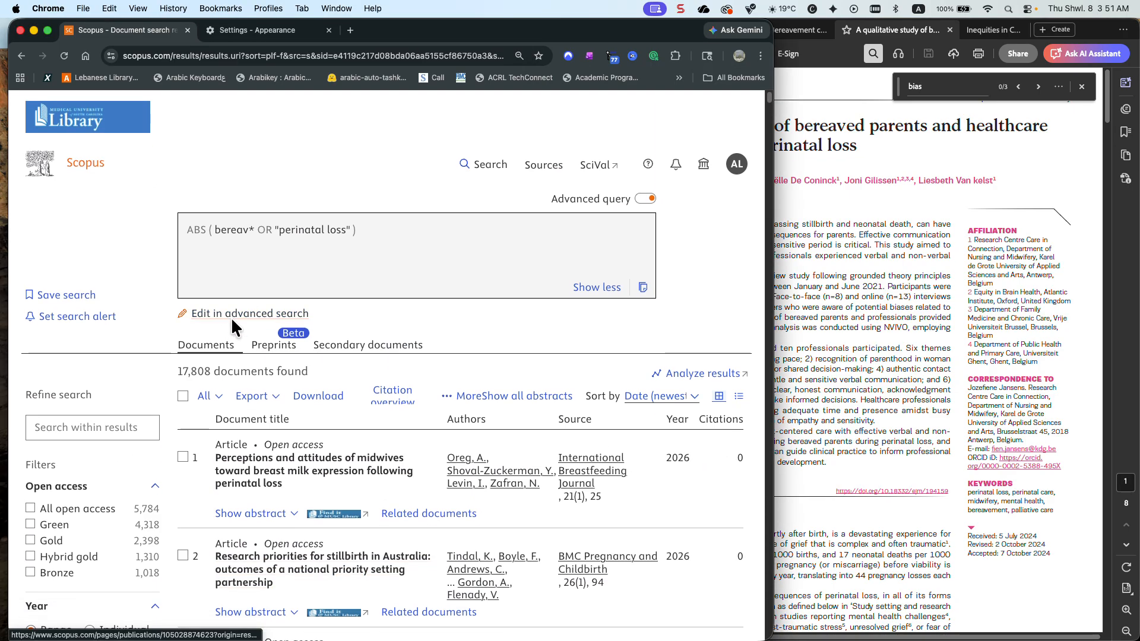
left_click(234, 319)
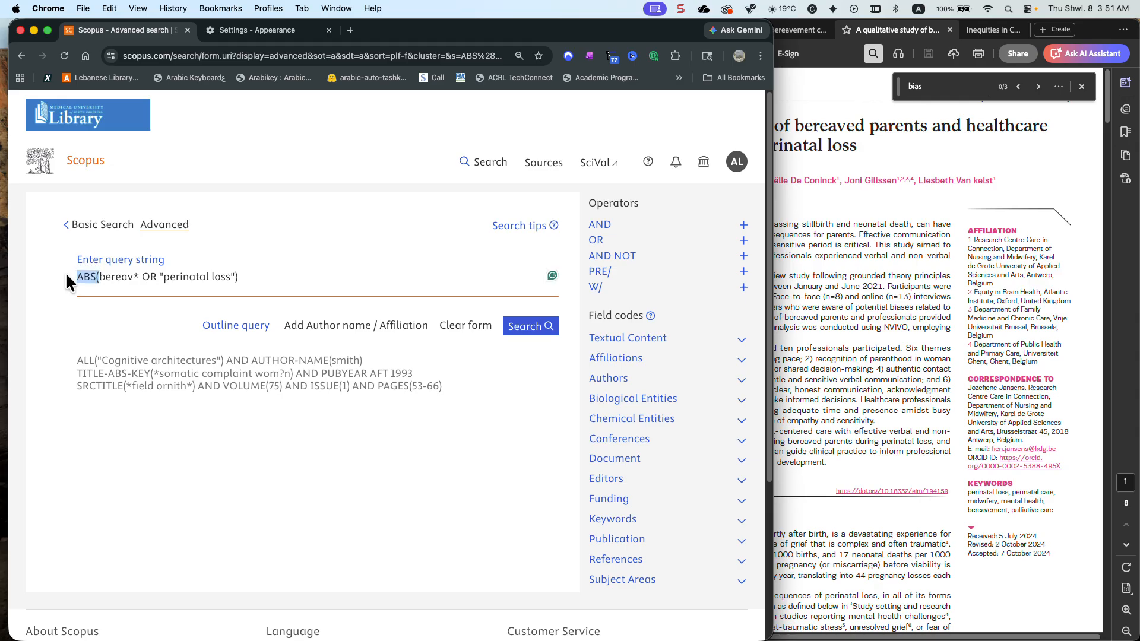
type("Au")
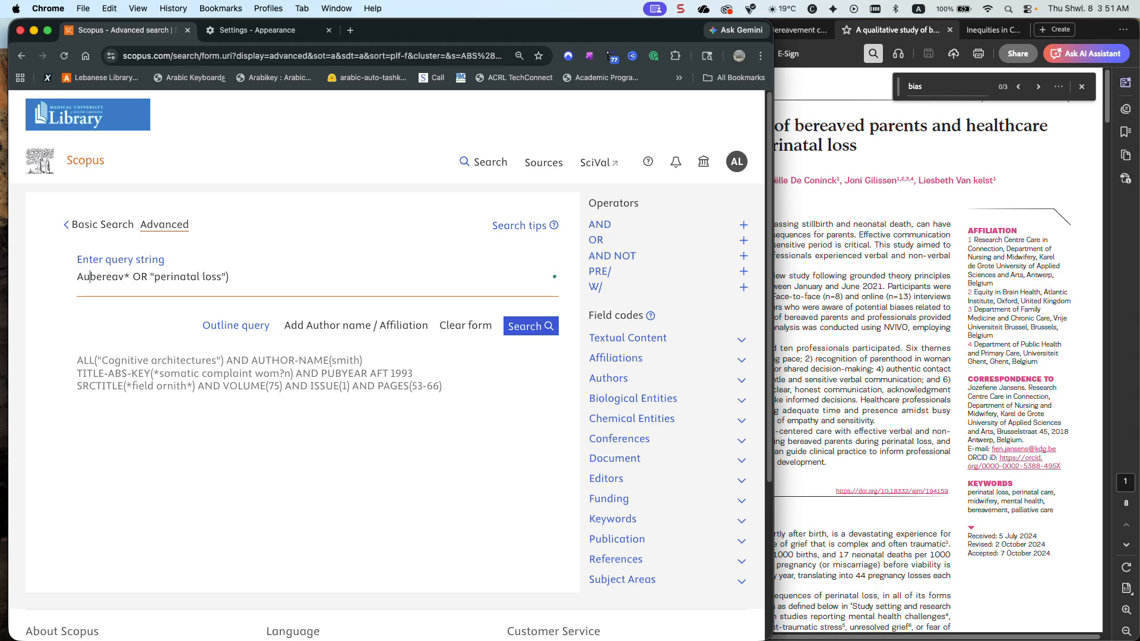
key("BackSpace")
type("UTHKEY(")
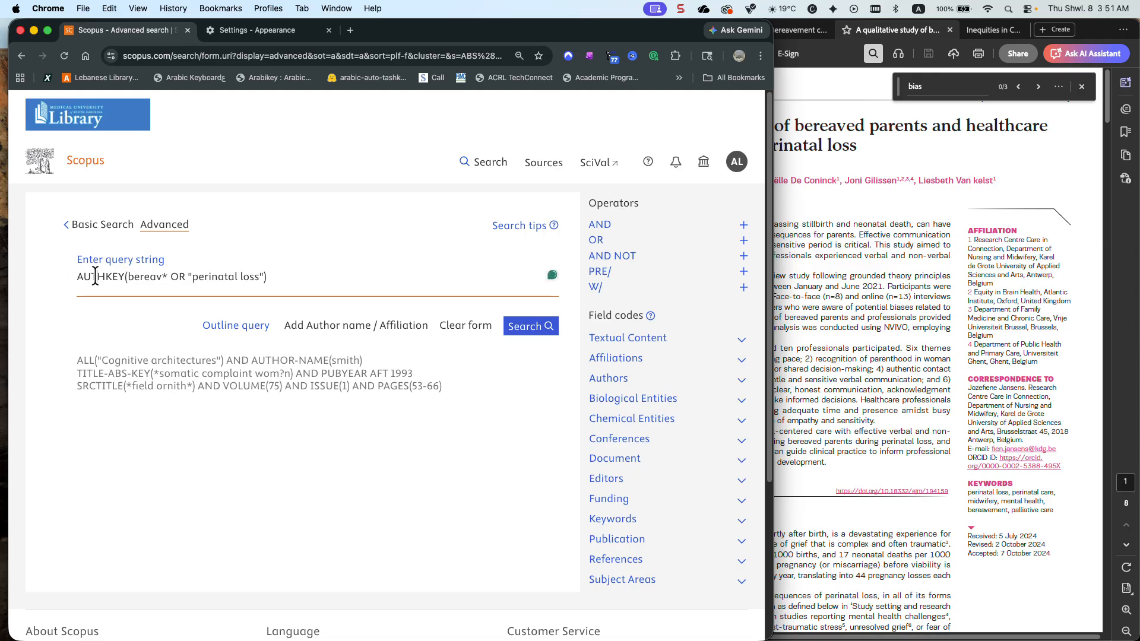
scroll(124, 277, "down", 1)
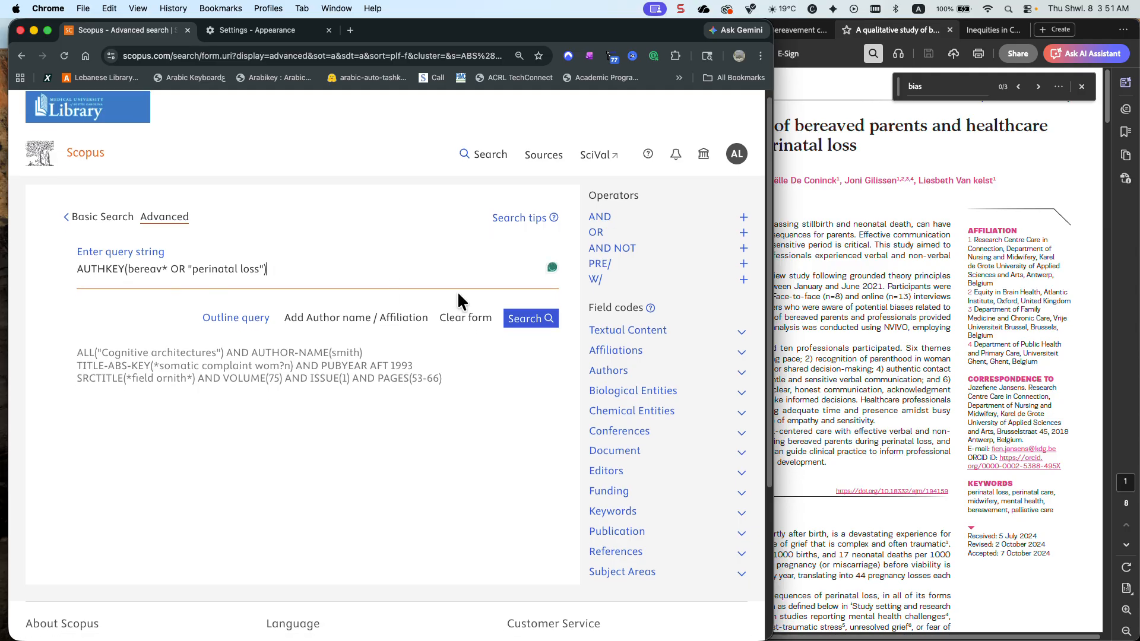
left_click(518, 319)
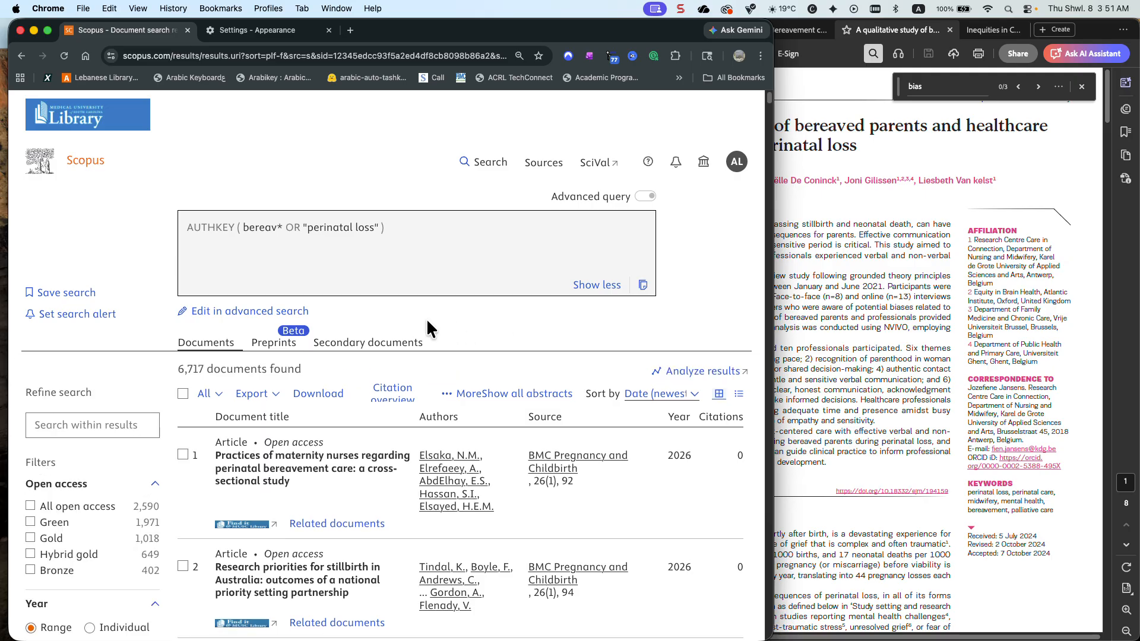
Open the full author name list of the AUTHKEY results, sort it alphabetically, look for the article's authors, and close it
scroll(68, 341, "down", 10)
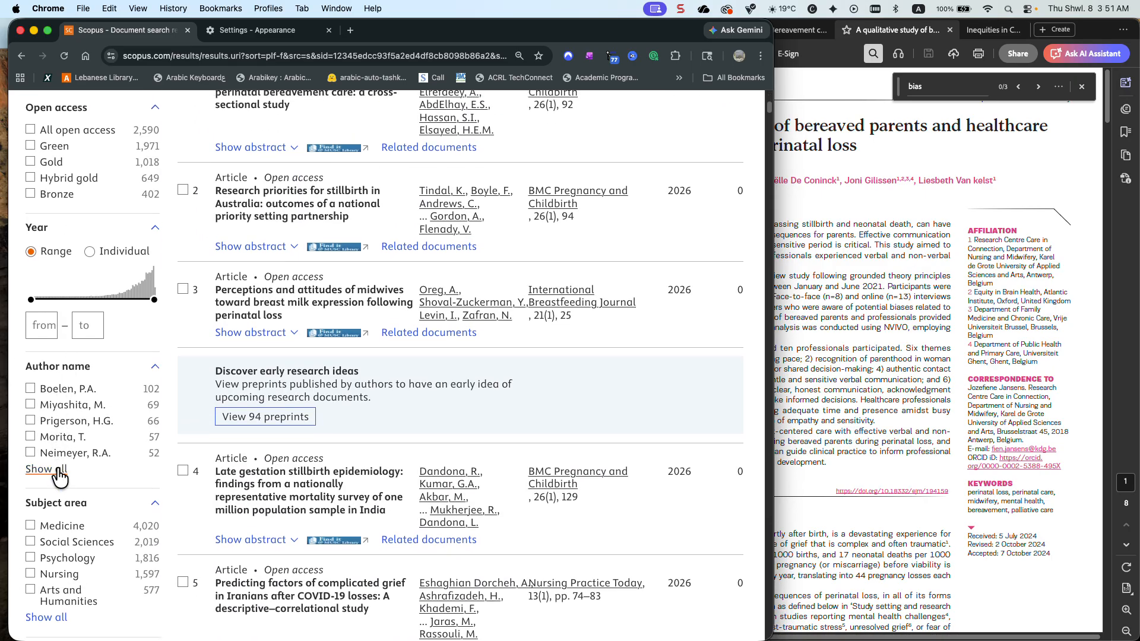
left_click(58, 468)
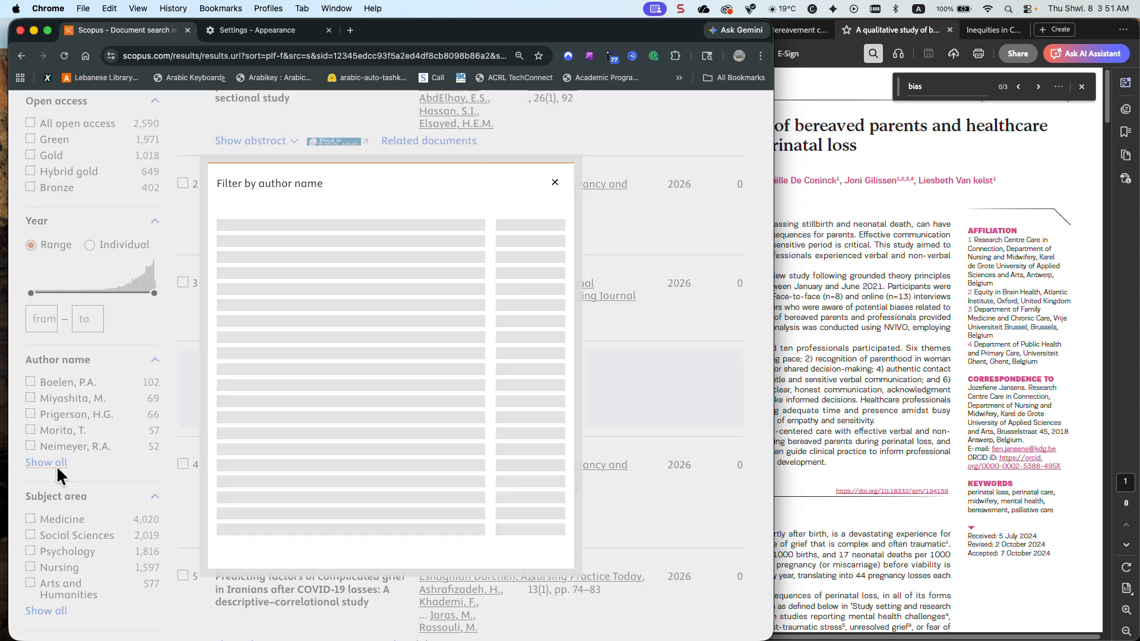
left_click(302, 176)
left_click(300, 158)
scroll(292, 230, "down", 15)
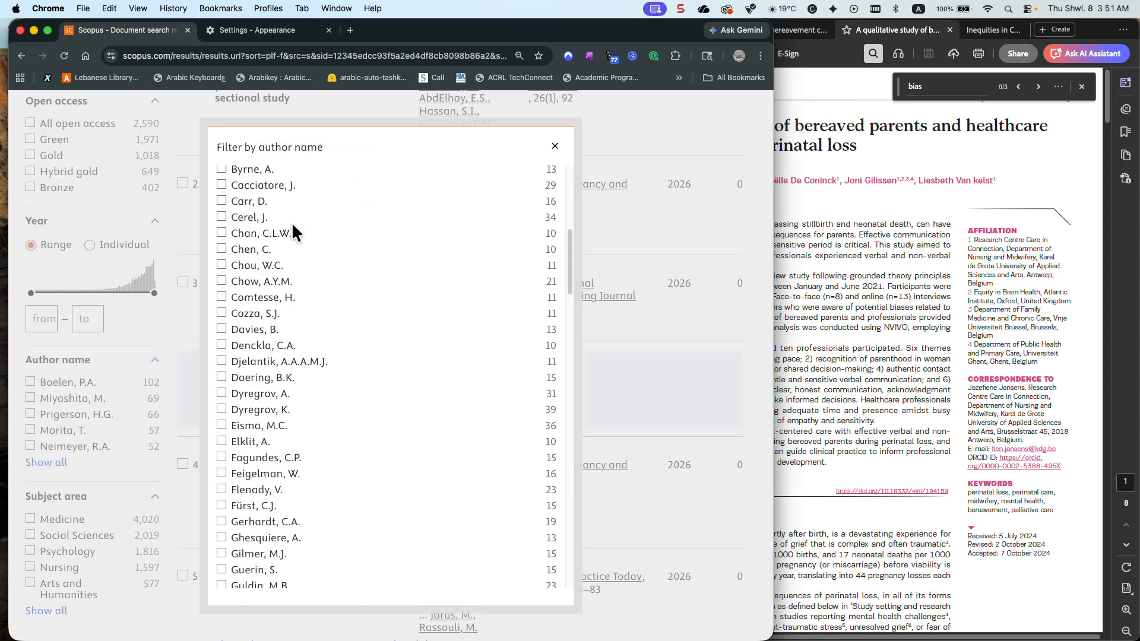
scroll(292, 230, "down", 1)
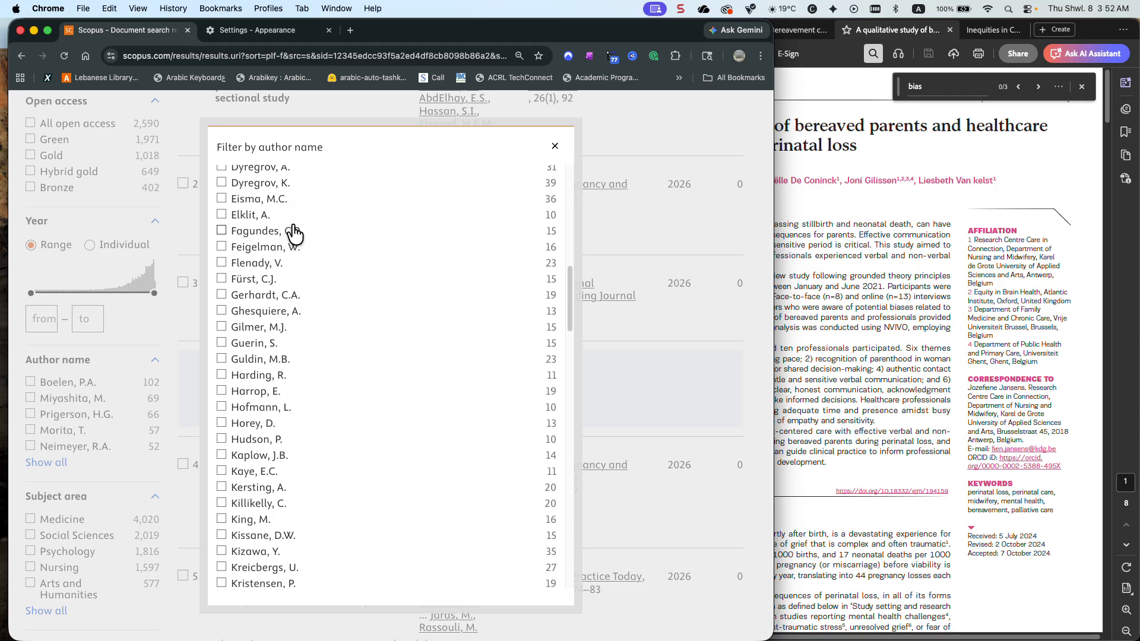
left_click(557, 147)
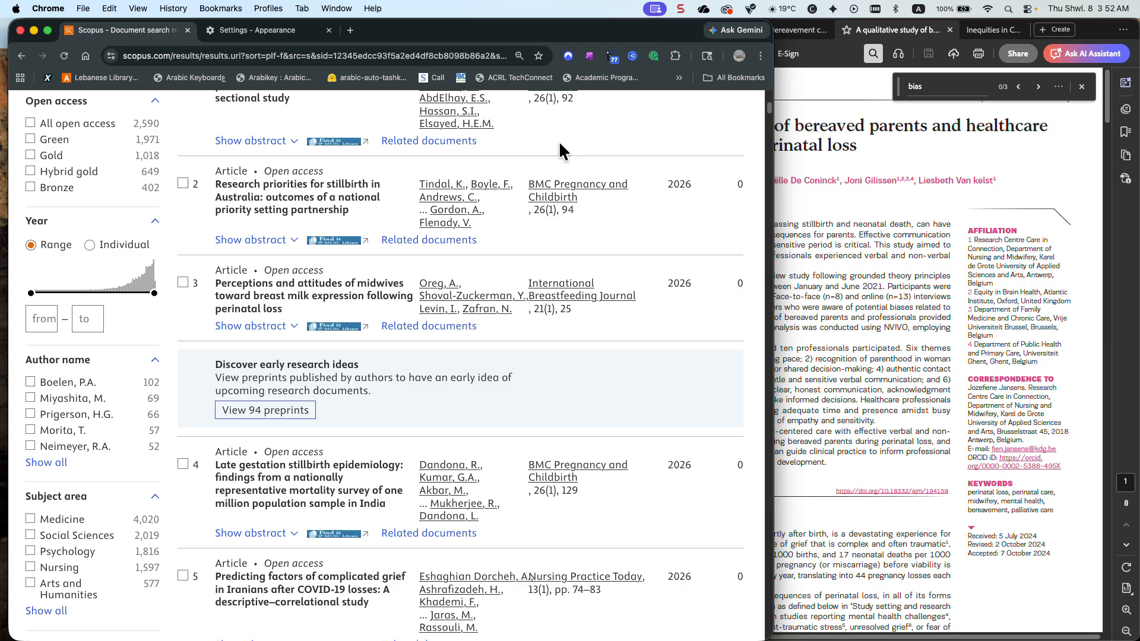
scroll(379, 161, "up", 3)
Switch to the article PDF in Acrobat and copy the full introduction passage of the abstract
left_click(837, 243)
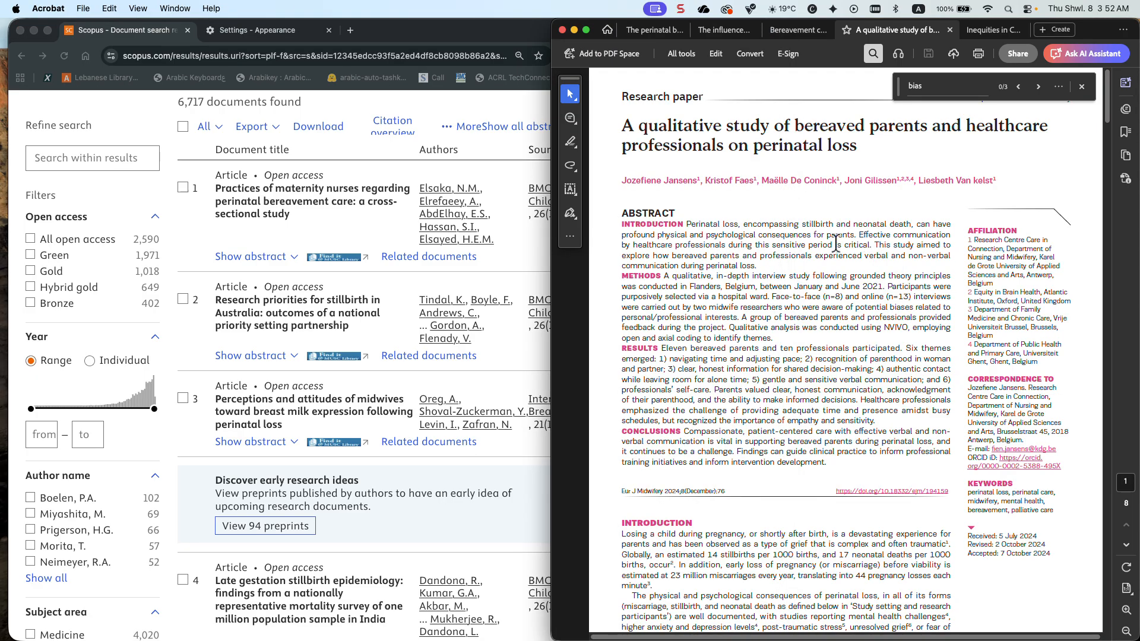
left_click_drag(762, 265, 684, 245)
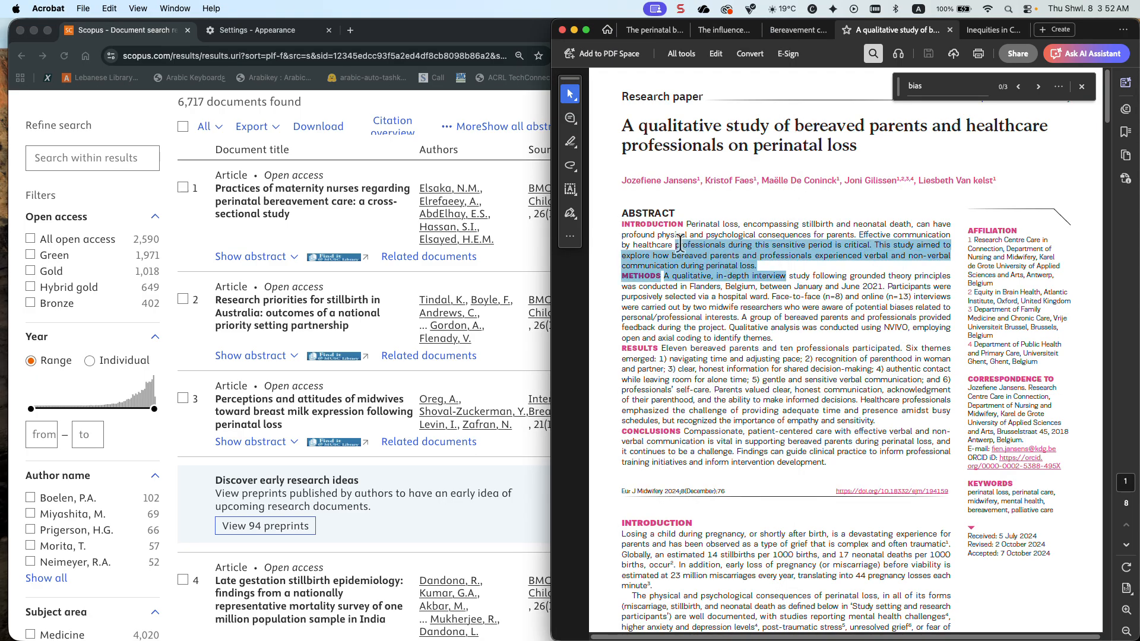
left_click(717, 255)
left_click_drag(757, 266, 688, 223)
key("super+c")
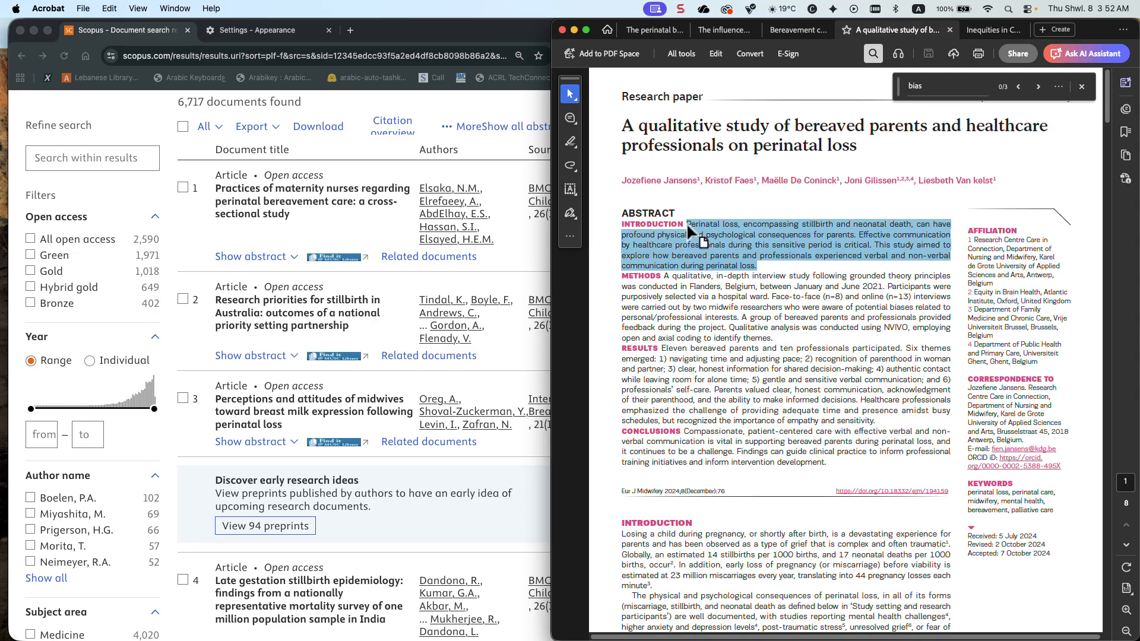
Return to Scopus in Chrome, replace the whole query with the copied introduction passage, and run the search
left_click(498, 145)
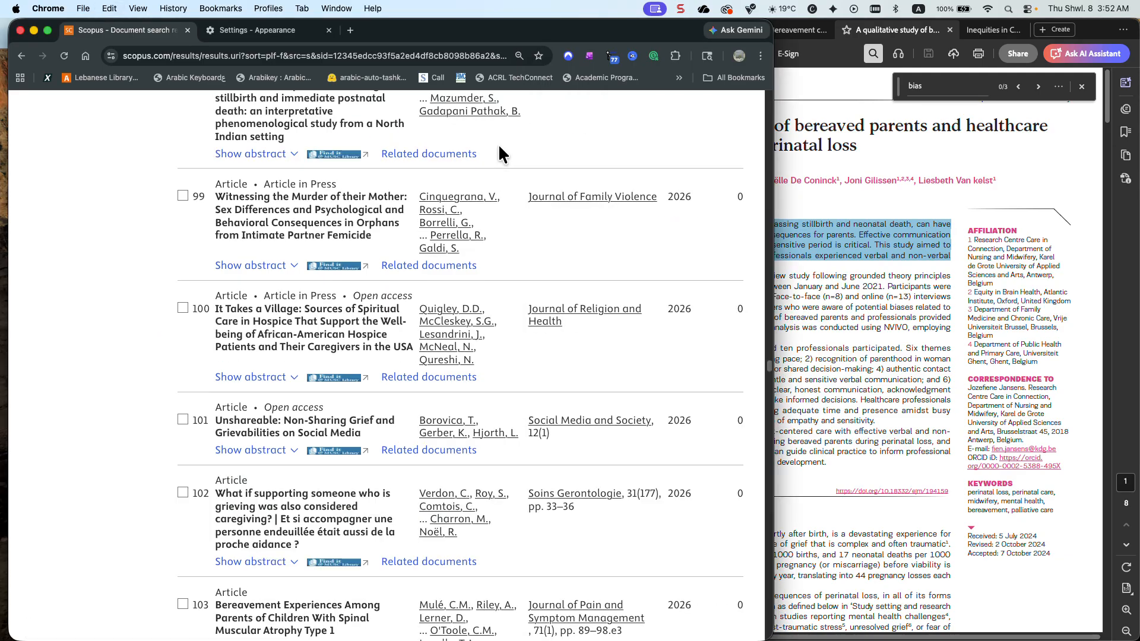
scroll(498, 146, "up", 20)
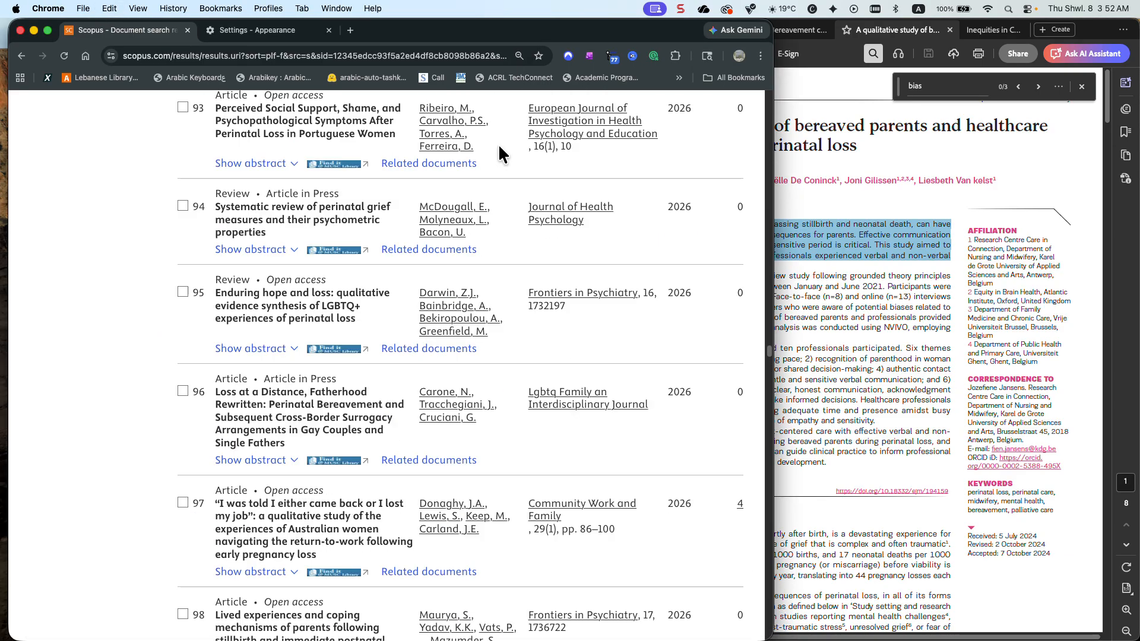
scroll(500, 156, "up", 20)
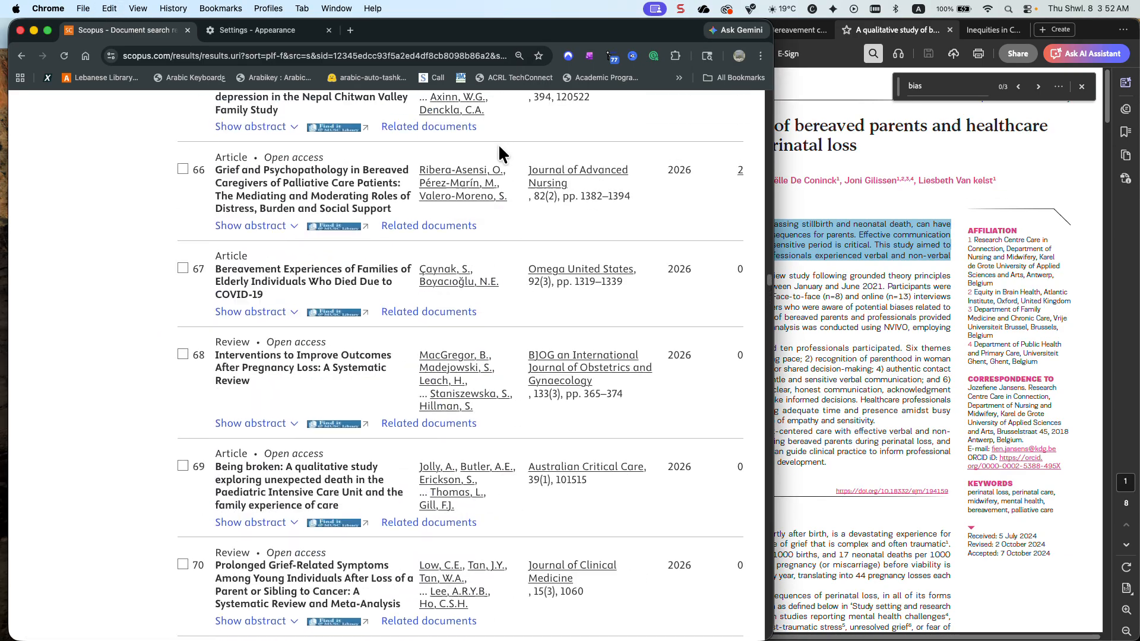
scroll(498, 148, "up", 20)
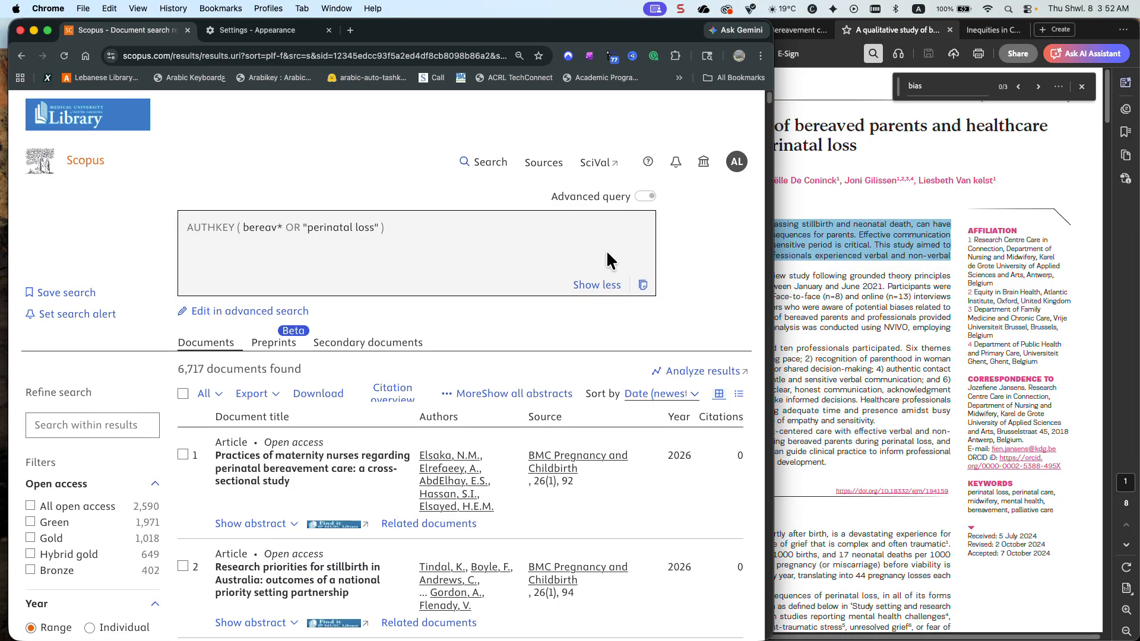
left_click(277, 310)
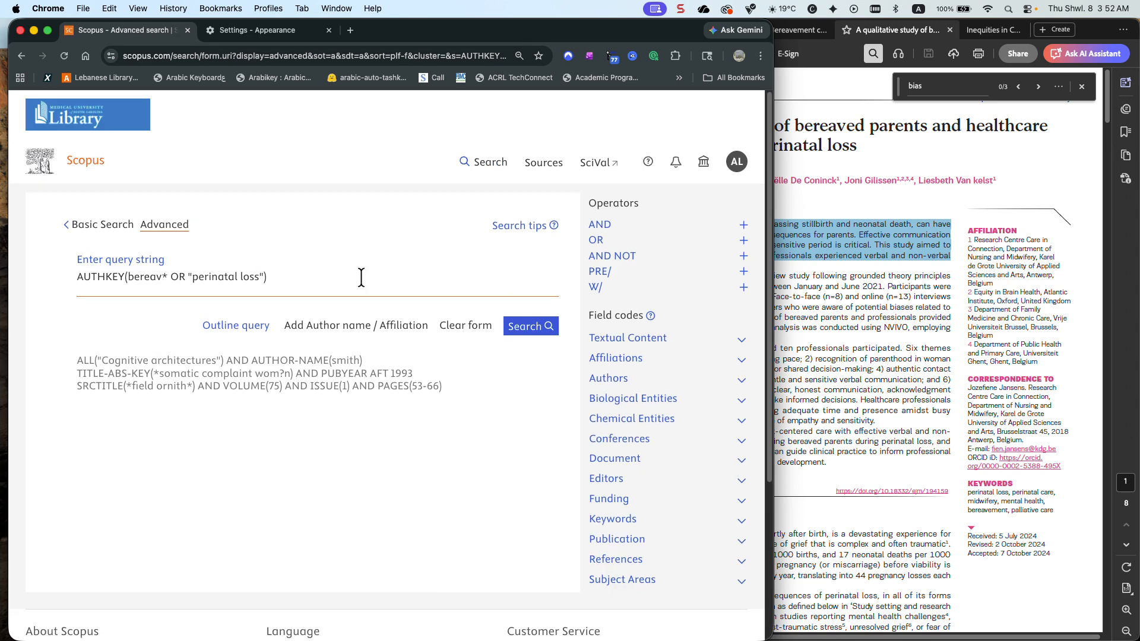
left_click_drag(270, 276, 63, 268)
key("BackSpace")
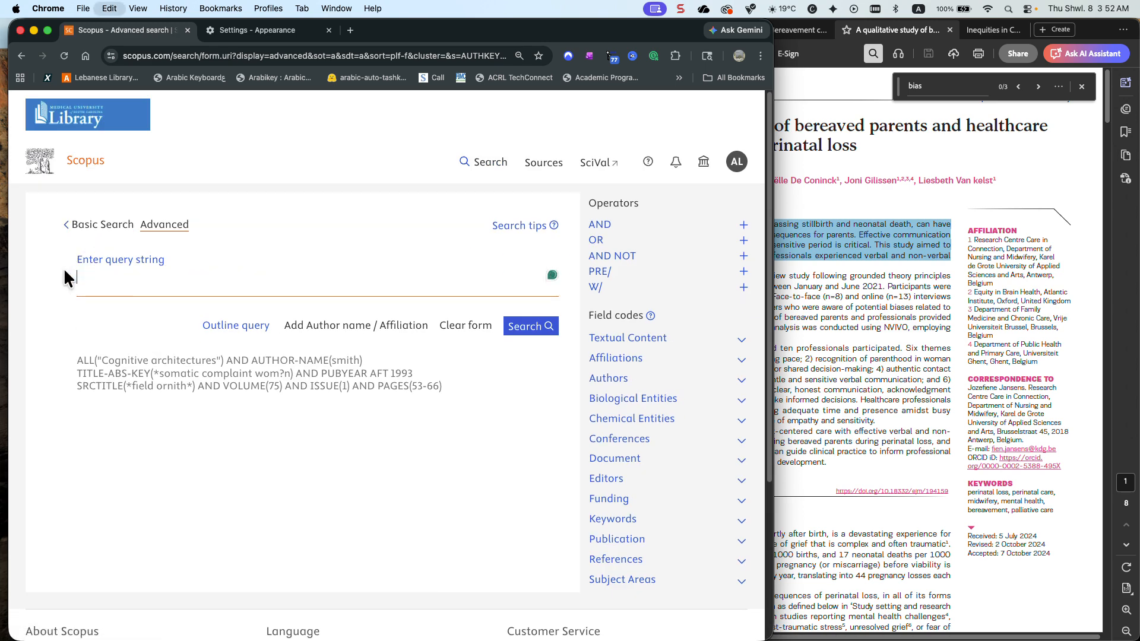
key("super+v")
left_click(537, 368)
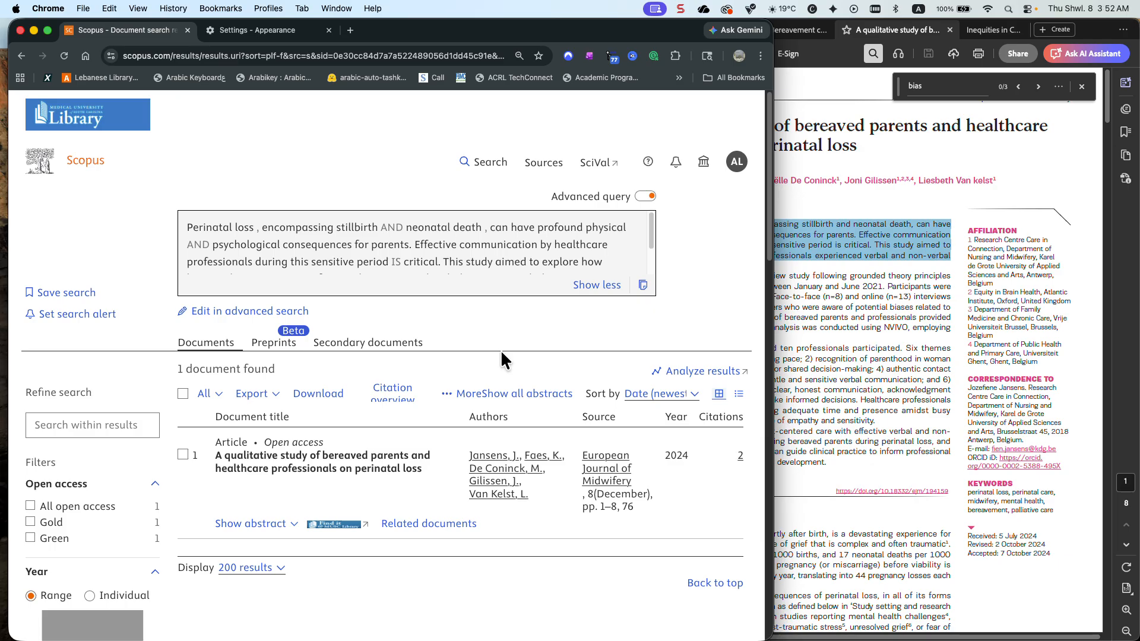
Shorten the pasted query to just "Perinatal loss", without quotation marks or field code, and run the search
left_click_drag(257, 228, 186, 228)
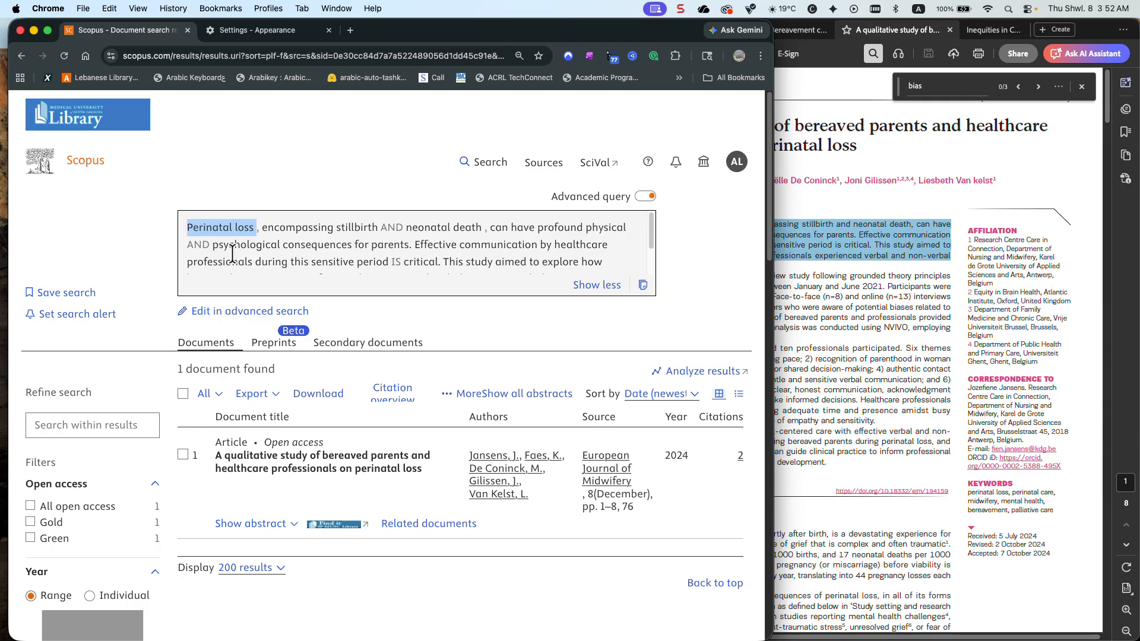
left_click(269, 309)
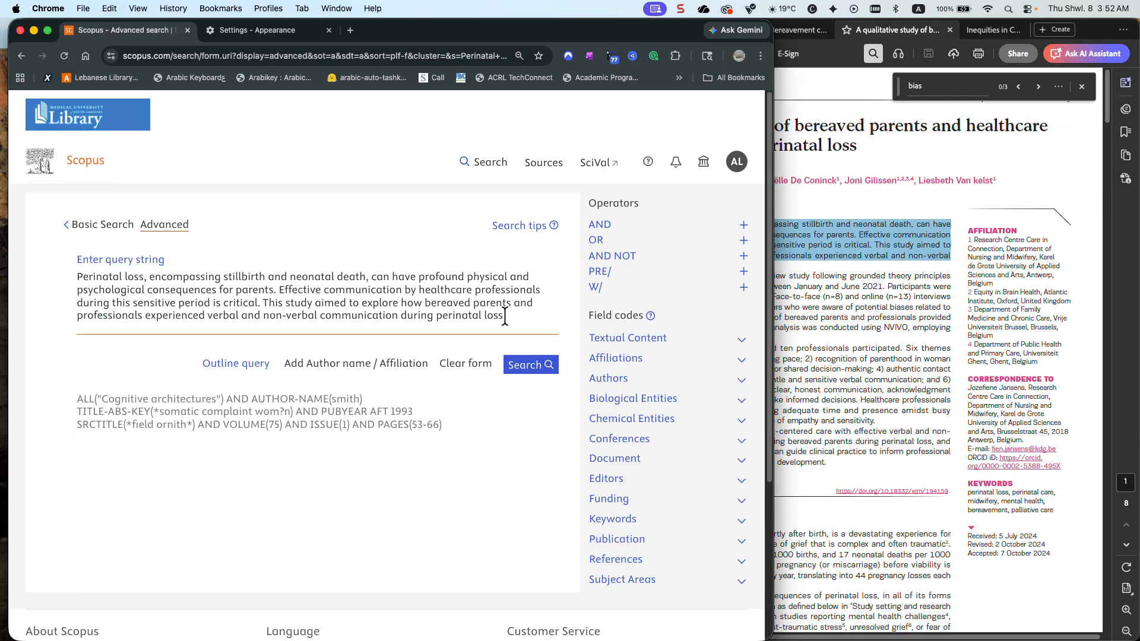
left_click_drag(436, 315, 148, 277)
key("BackSpace")
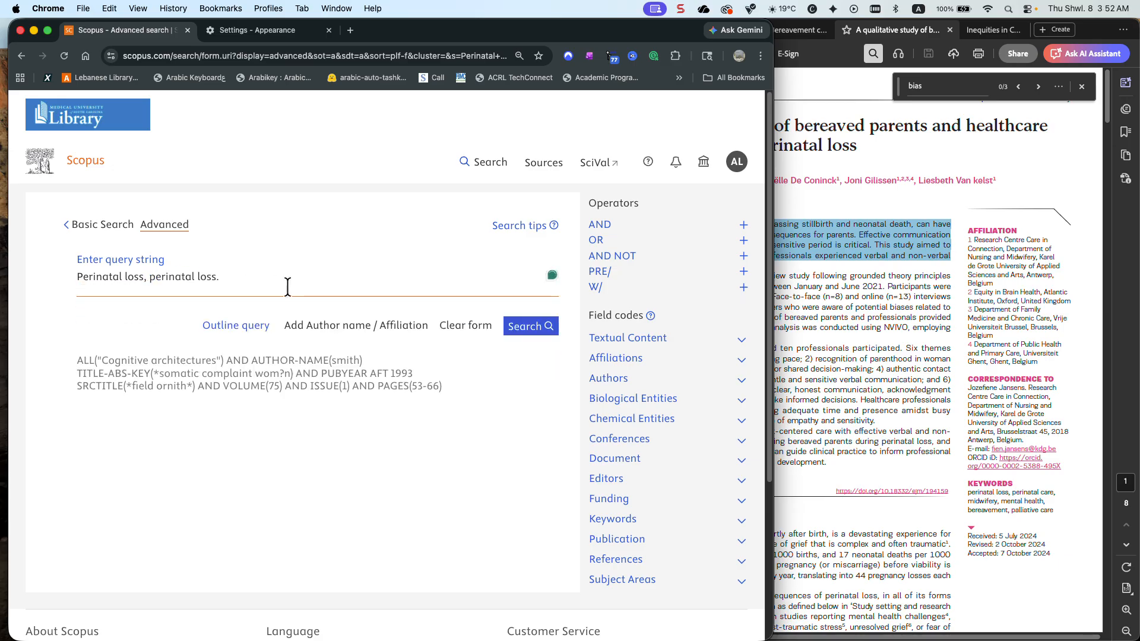
left_click(253, 275)
key("BackSpace")
key("BackSpace")
key("BackSpace")
key("BackSpace")
key("BackSpace")
key("BackSpace")
key("BackSpace")
key("BackSpace")
key("BackSpace")
left_click(521, 327)
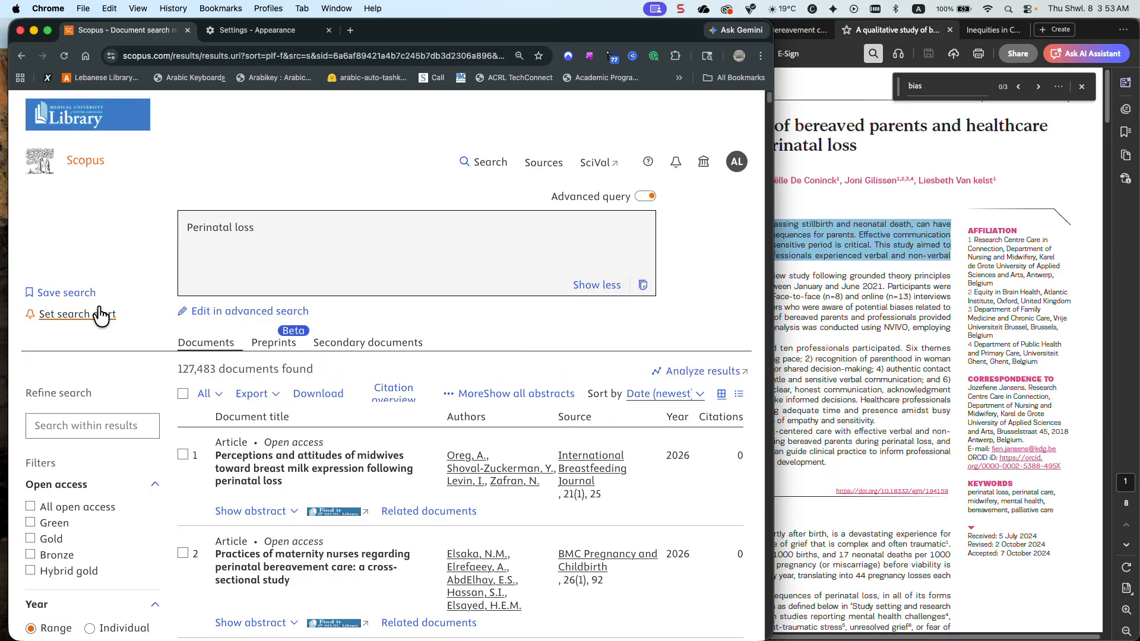
Check the alphabetical author name list of the Perinatal loss results against the PDF's authors, and close the list
scroll(101, 316, "down", 2)
scroll(99, 310, "down", 10)
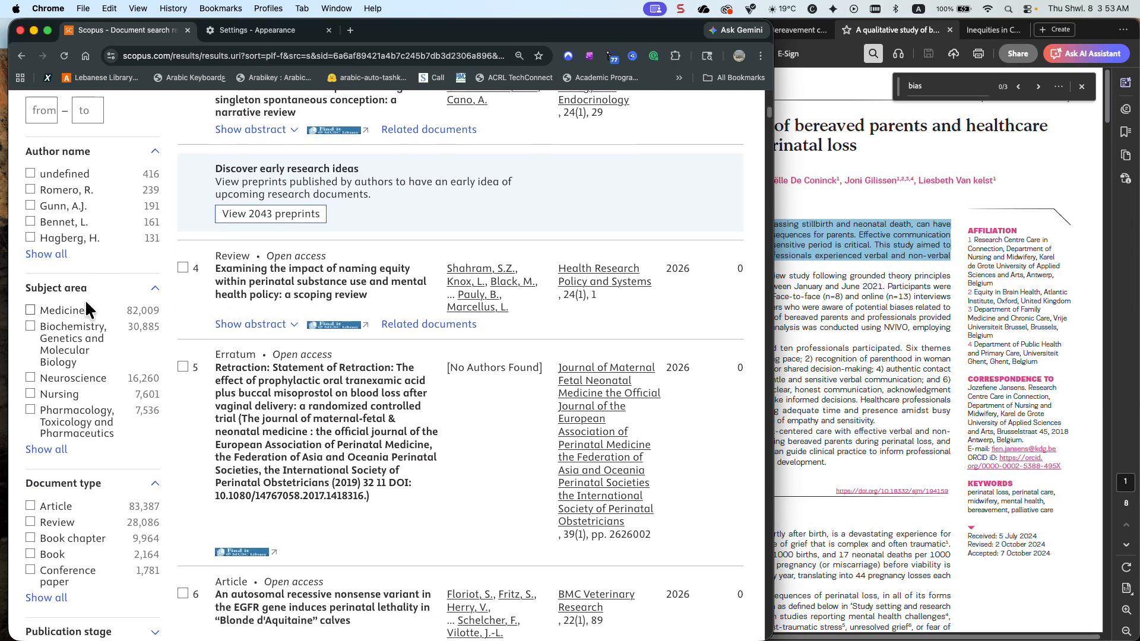
left_click(58, 255)
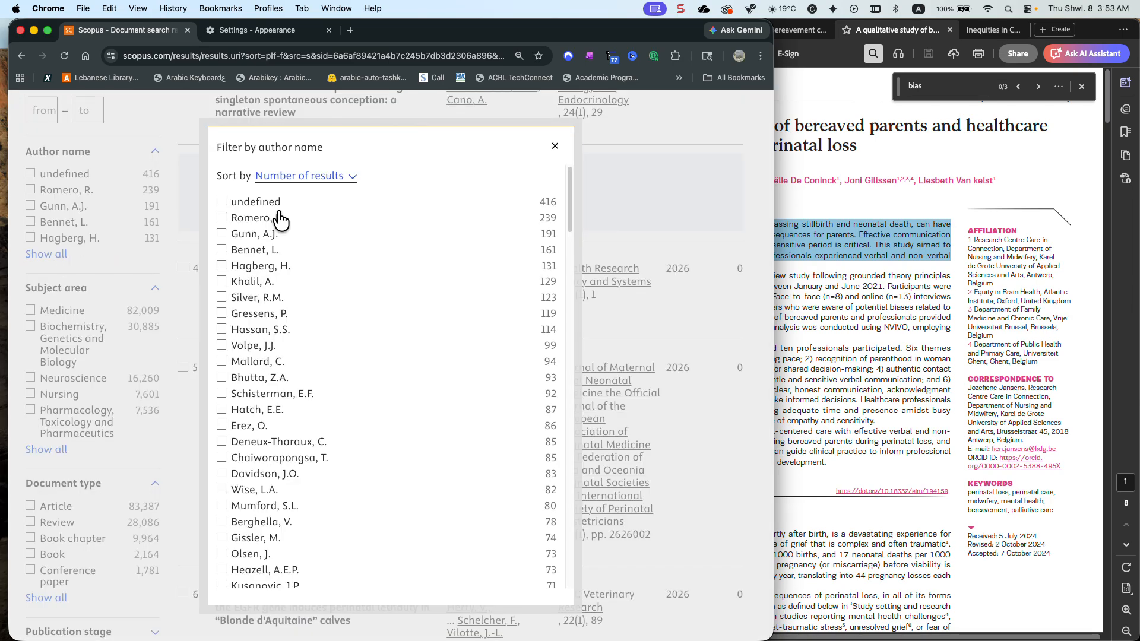
left_click(310, 178)
left_click(305, 161)
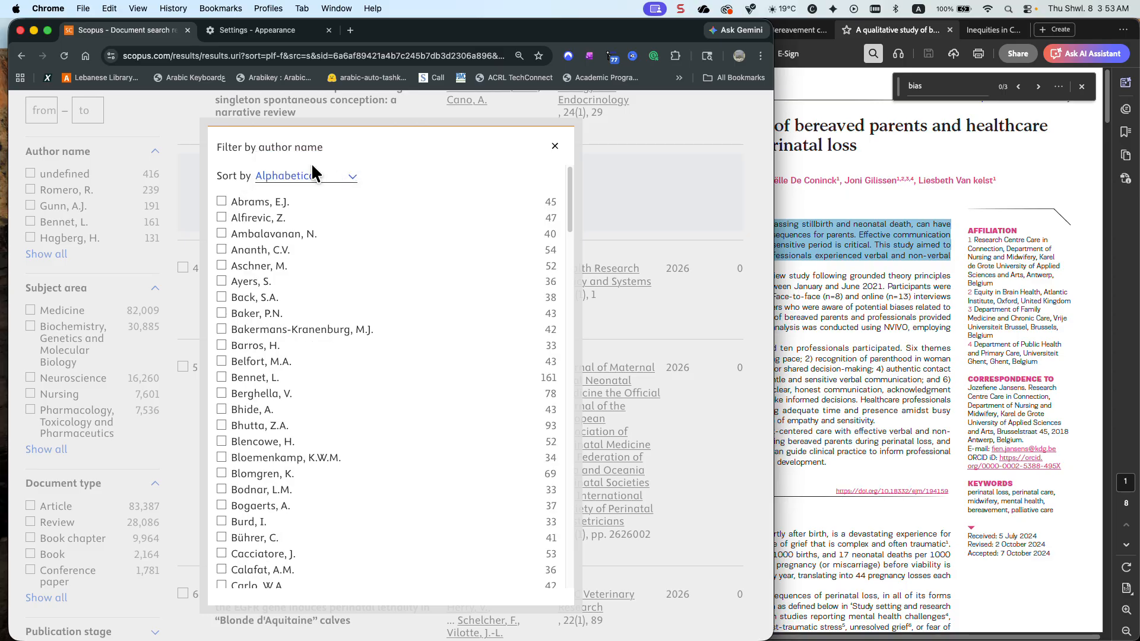
scroll(310, 232, "down", 15)
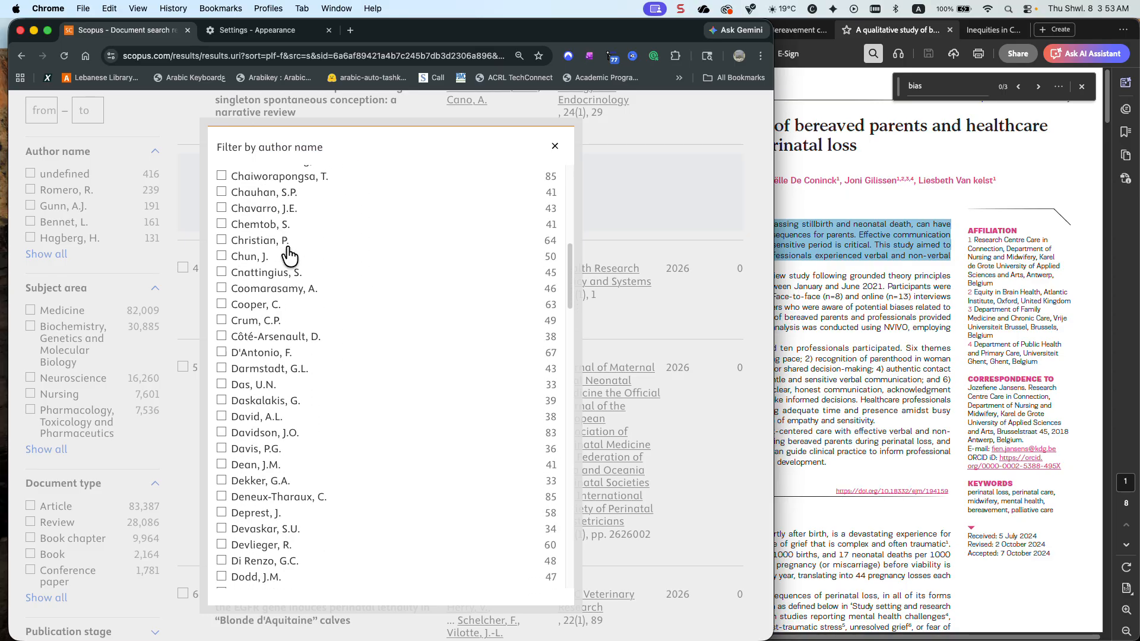
scroll(286, 244, "down", 10)
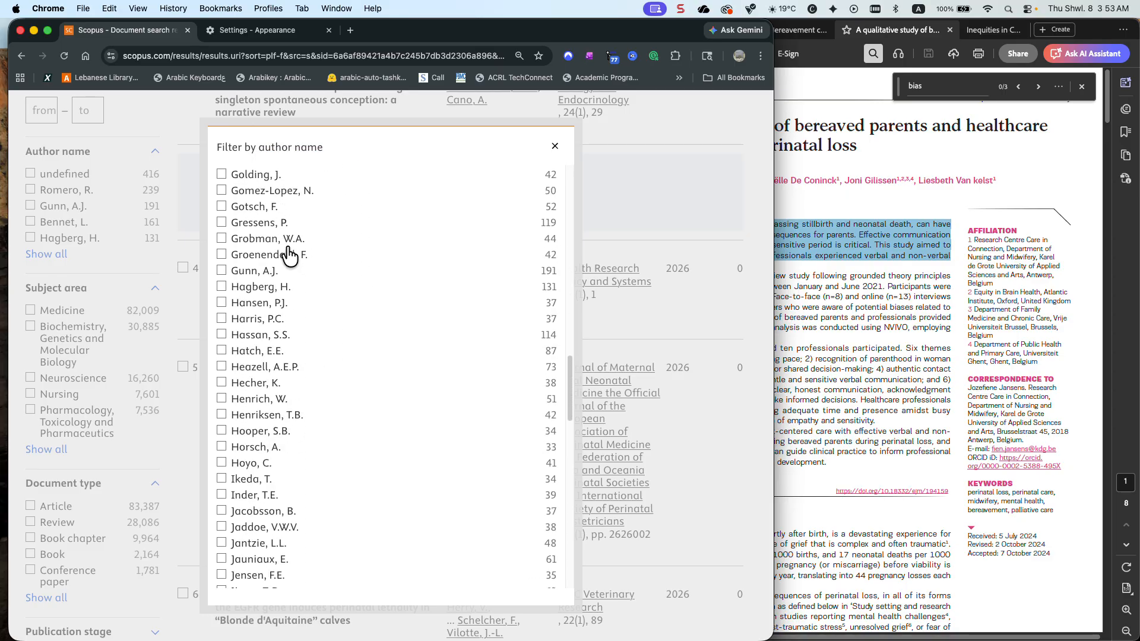
scroll(286, 250, "down", 1)
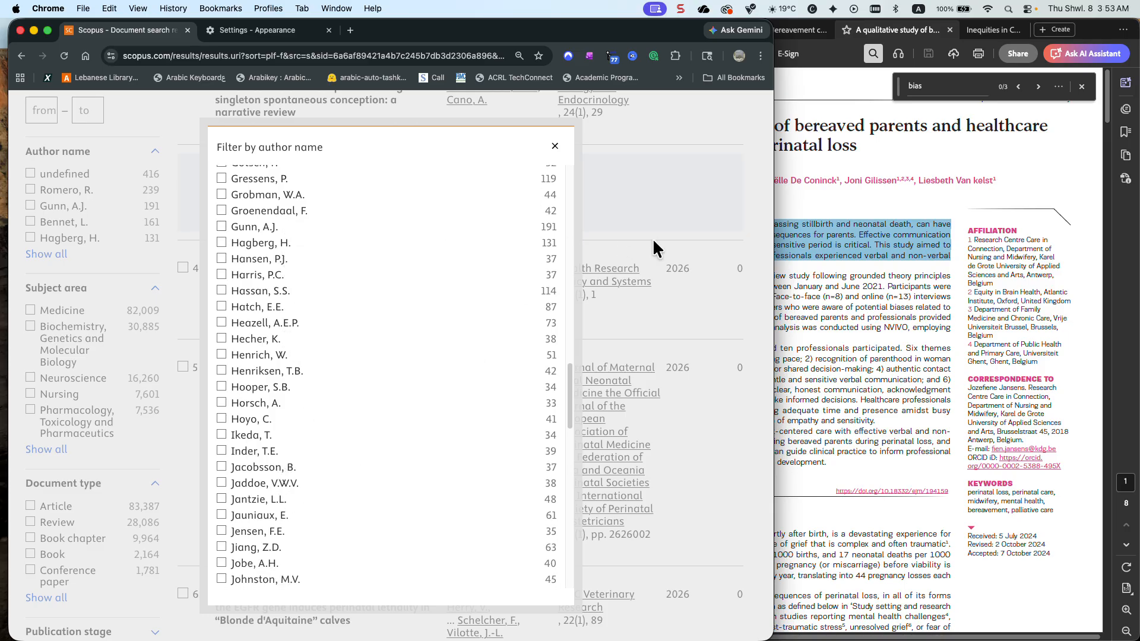
left_click(831, 245)
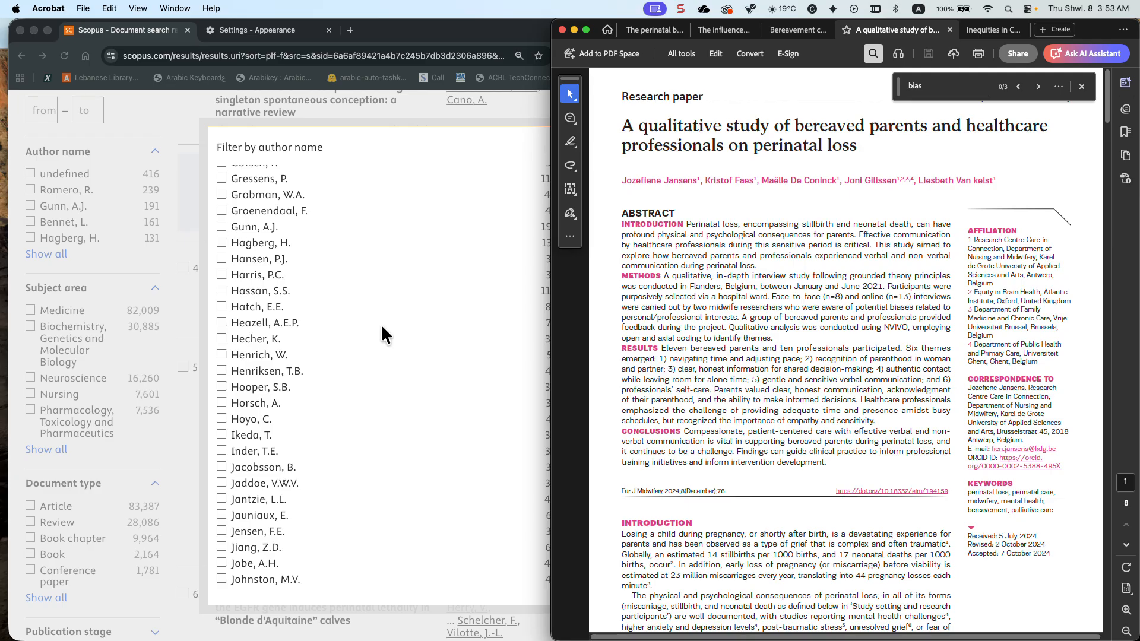
scroll(381, 330, "down", 5)
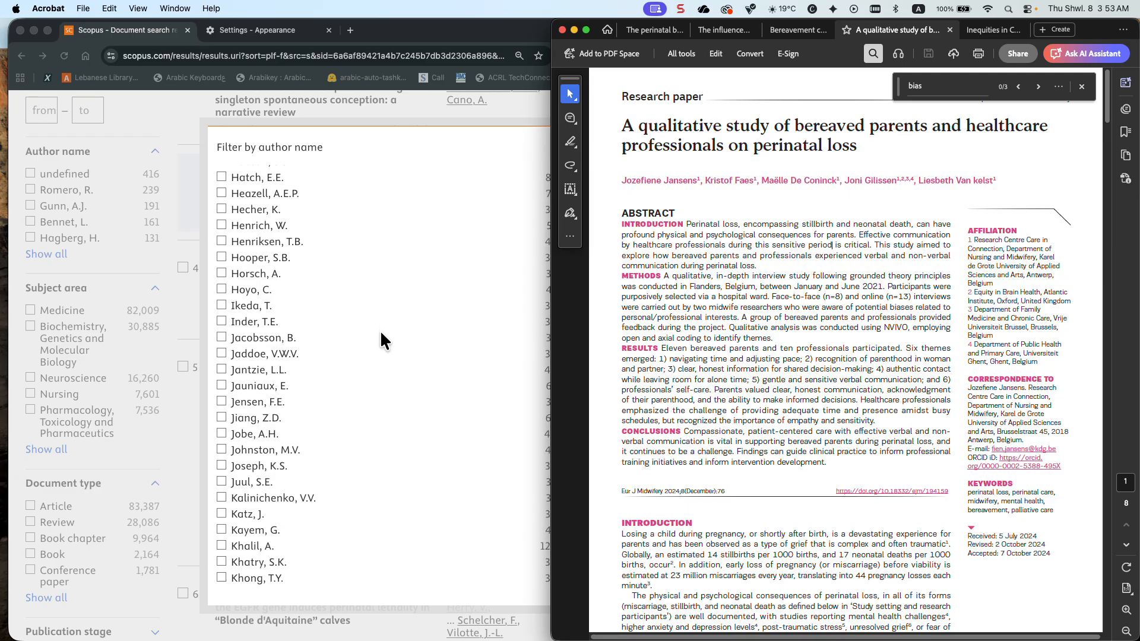
left_click(381, 333)
left_click(555, 147)
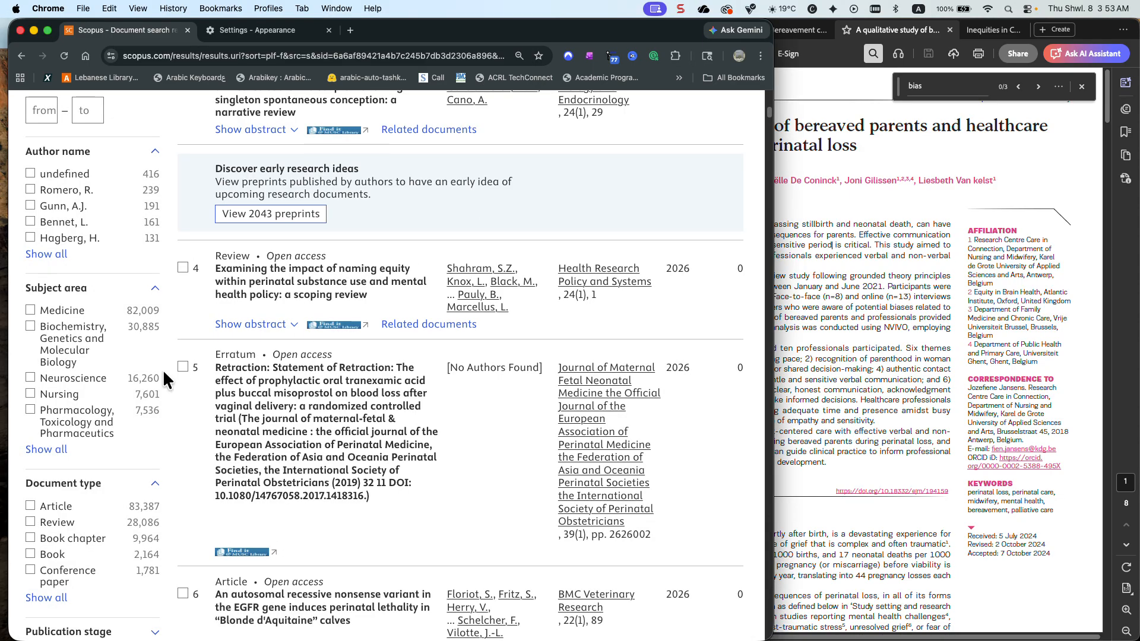
Look for European Journal of Midwifery in the alphabetical source title list of the Perinatal loss results, and close the list
scroll(86, 415, "down", 6)
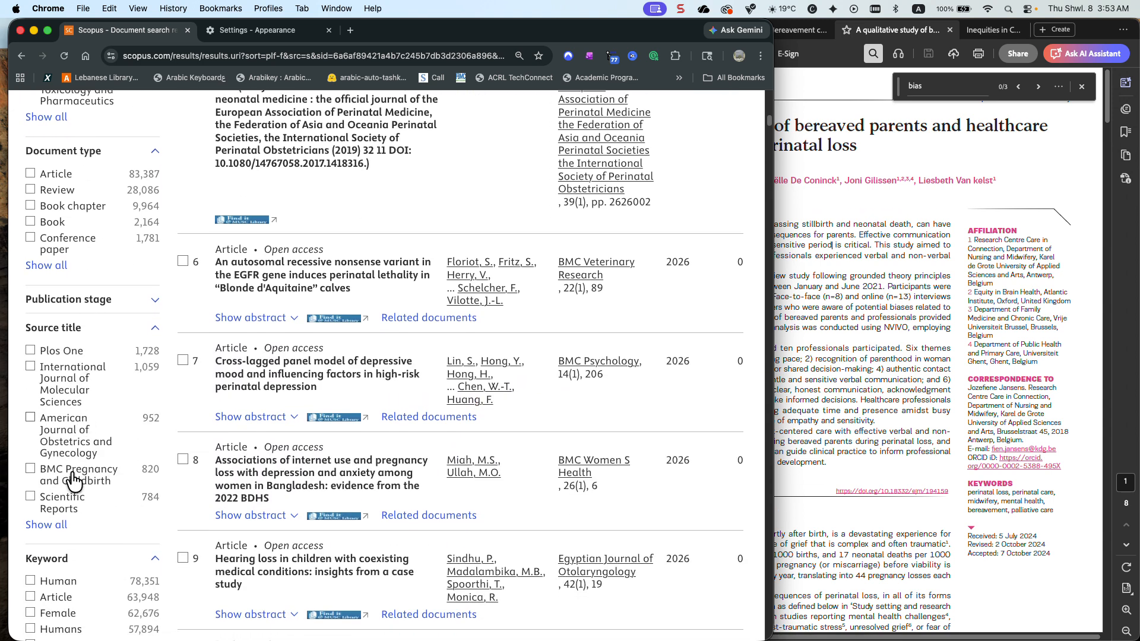
left_click(47, 524)
left_click(306, 175)
left_click(322, 173)
scroll(305, 229, "down", 10)
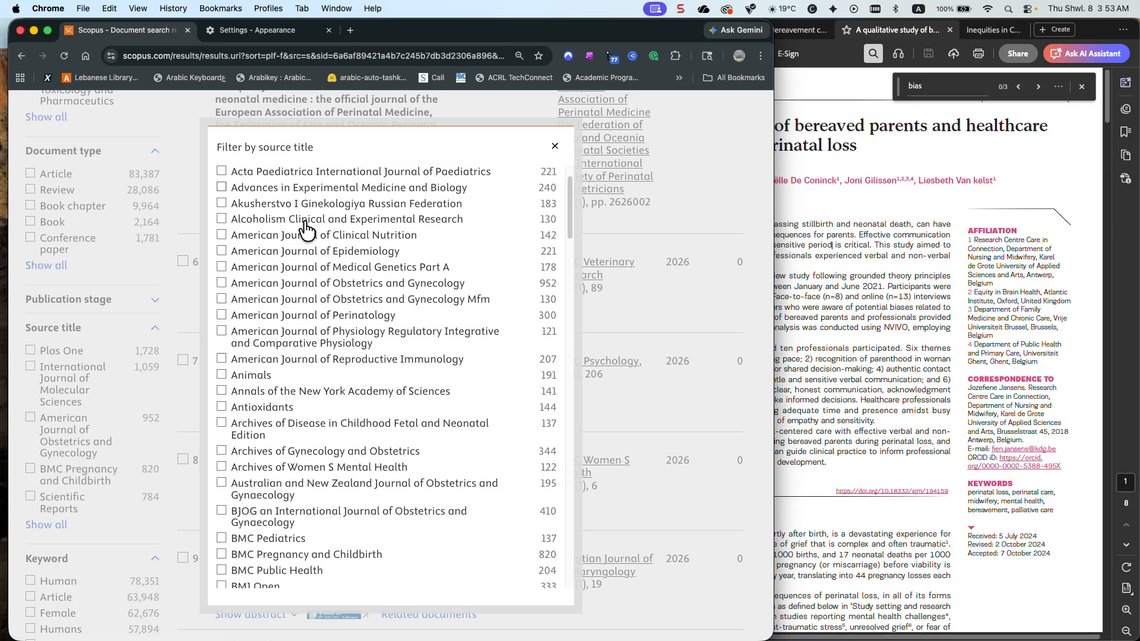
scroll(306, 229, "down", 4)
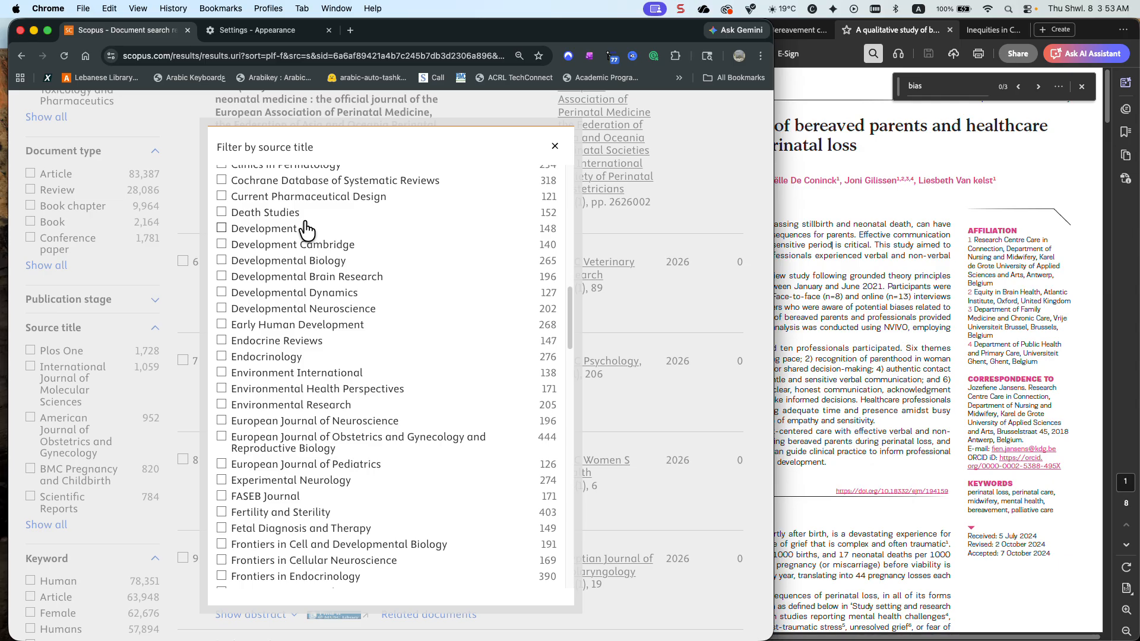
left_click(555, 146)
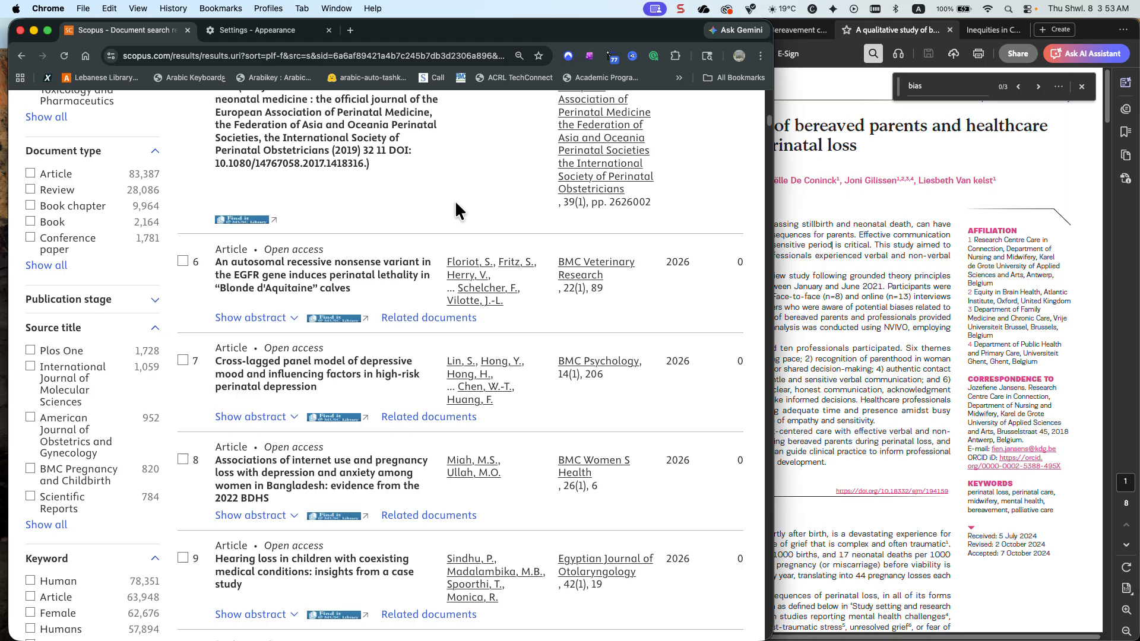
Reopen the query in advanced search, restrict it to author keywords as AUTHKEY(Perinatal loss), and run the search
scroll(454, 200, "up", 15)
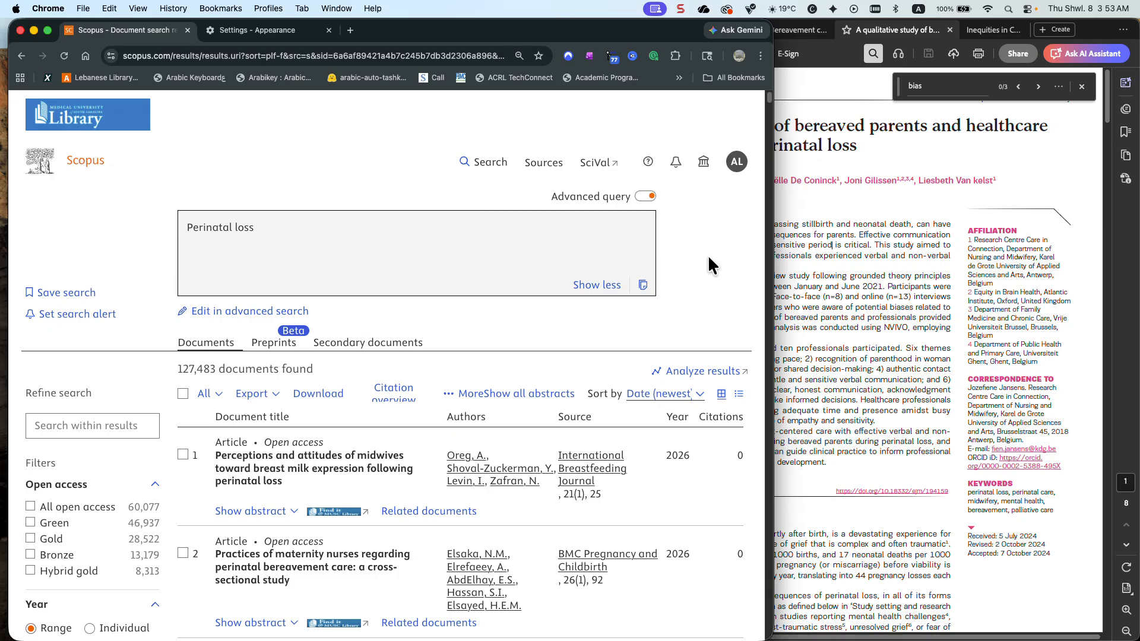
scroll(707, 255, "down", 3)
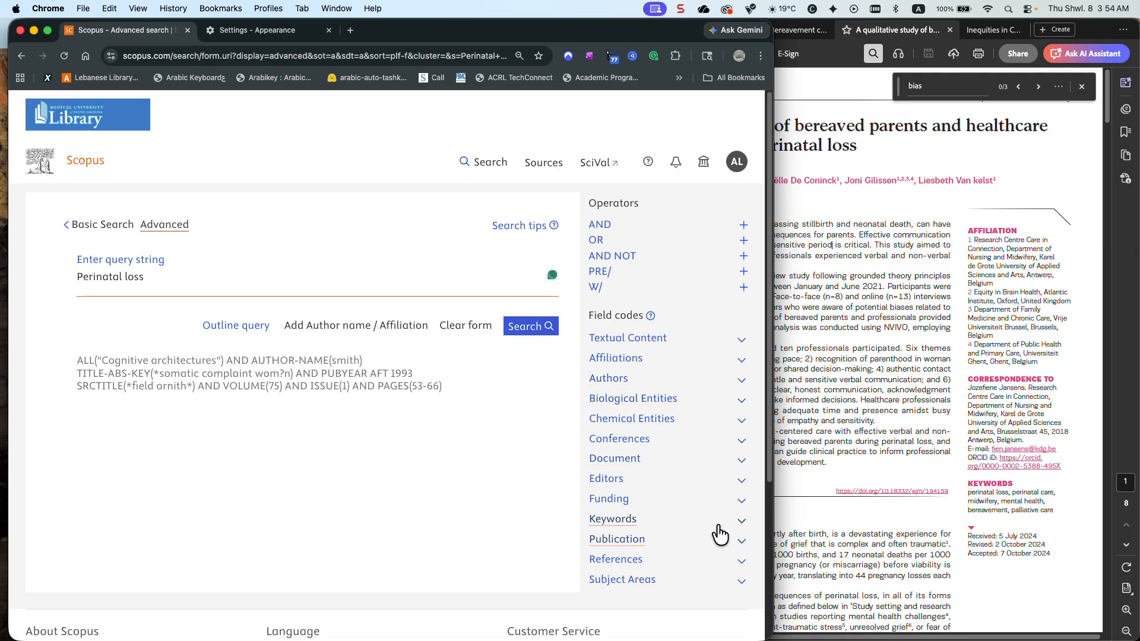
left_click(740, 521)
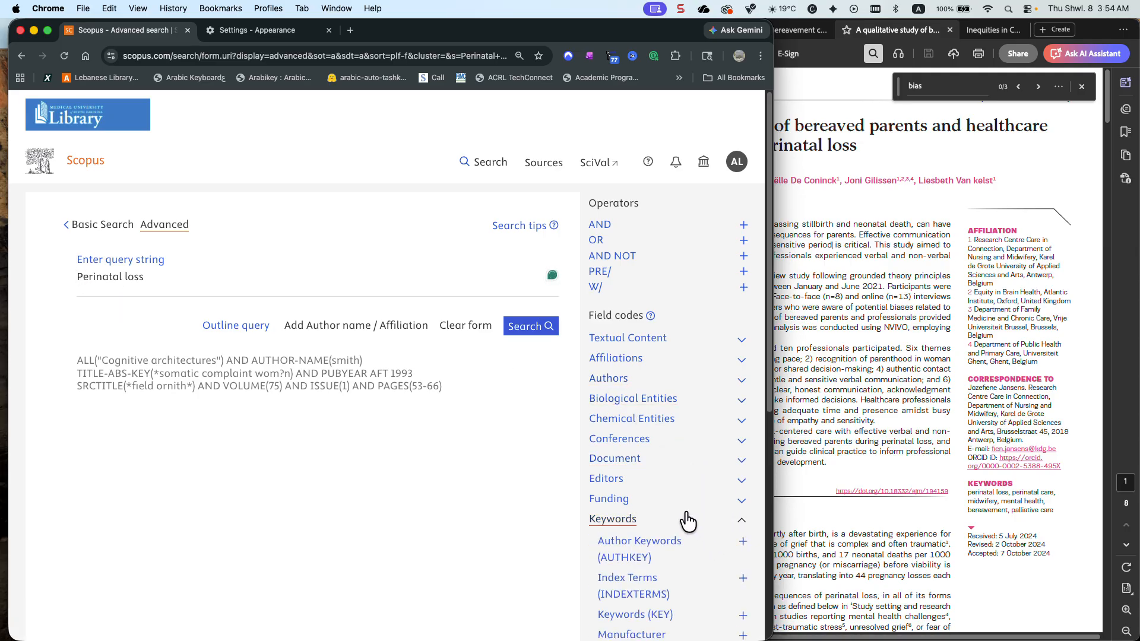
scroll(683, 521, "down", 3)
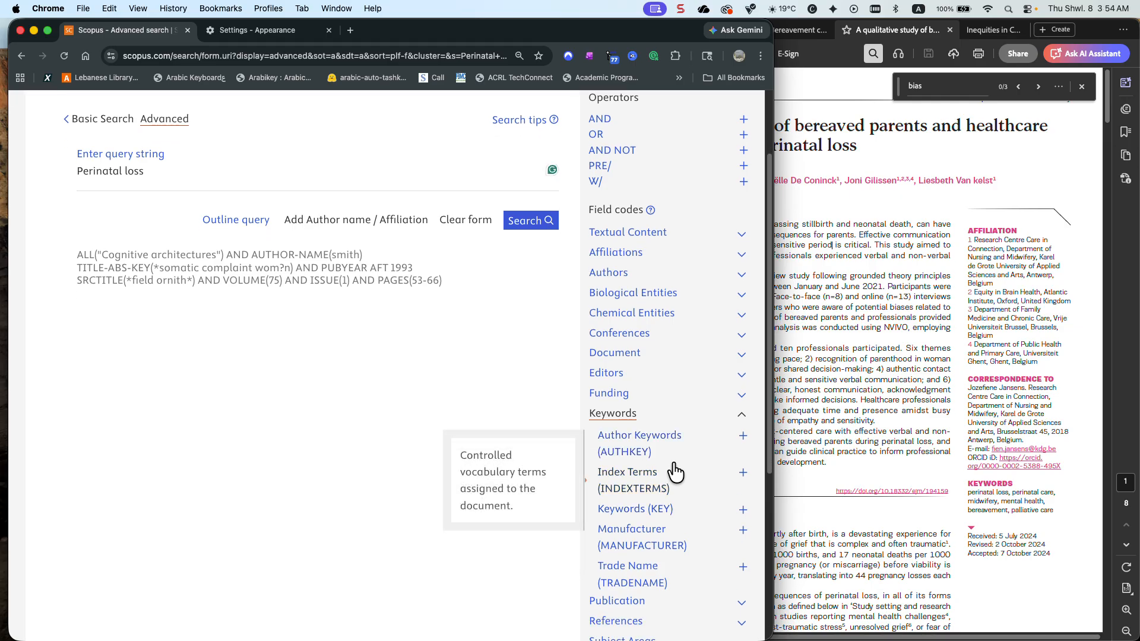
left_click(742, 436)
key("Delete")
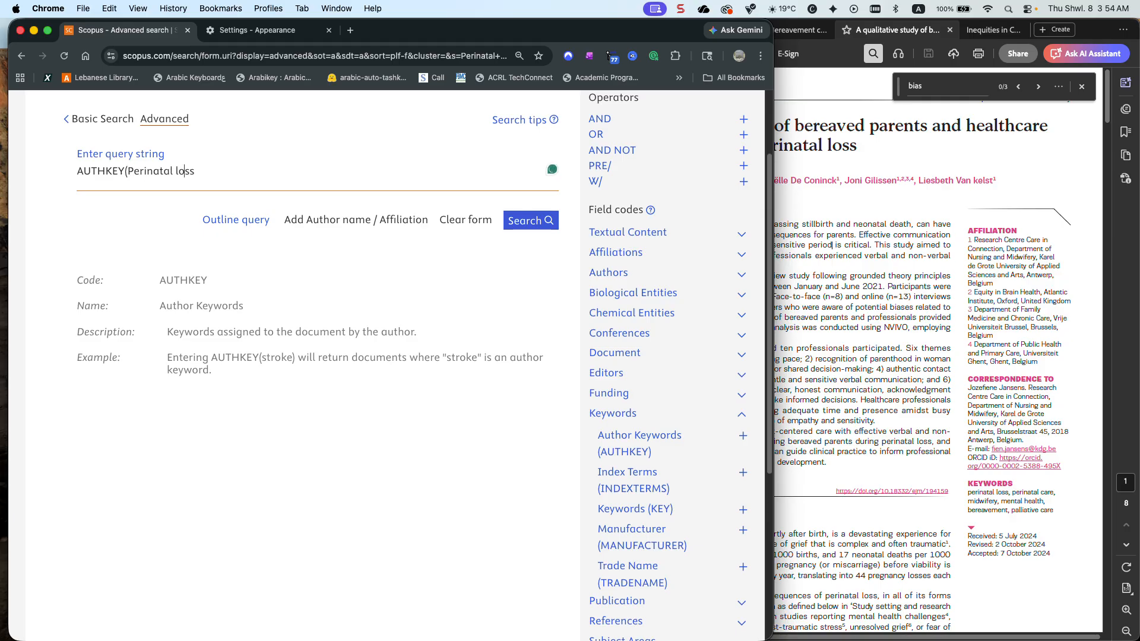
type(")")
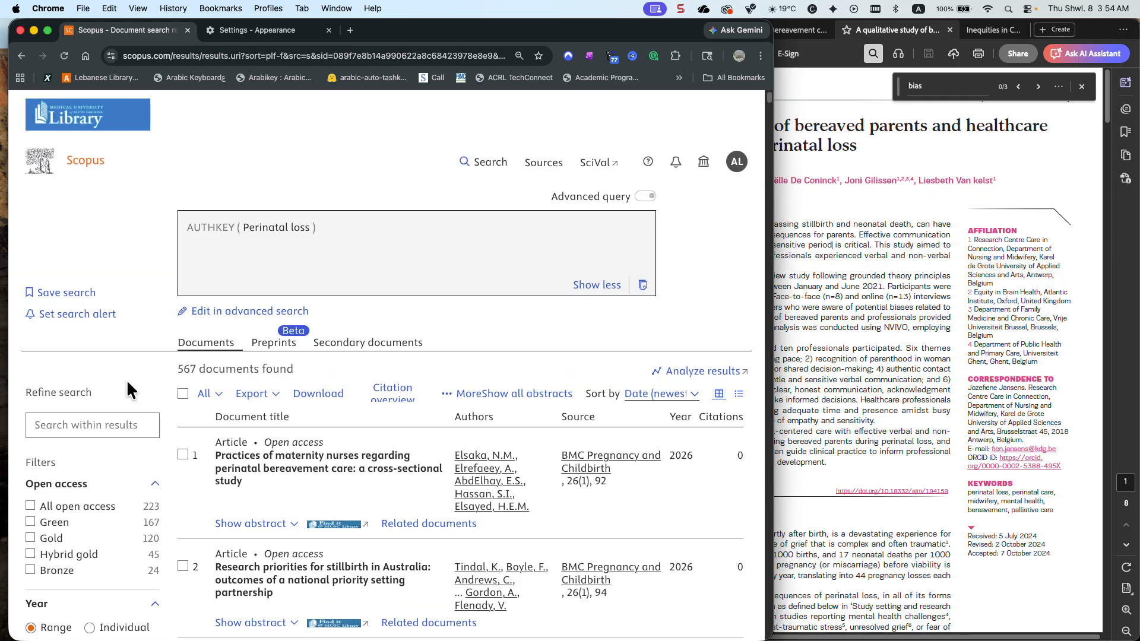
Sort the full source title list of the AUTHKEY results alphabetically, look for European Journal of Midwifery, and close the list
scroll(127, 382, "down", 5)
scroll(127, 379, "down", 8)
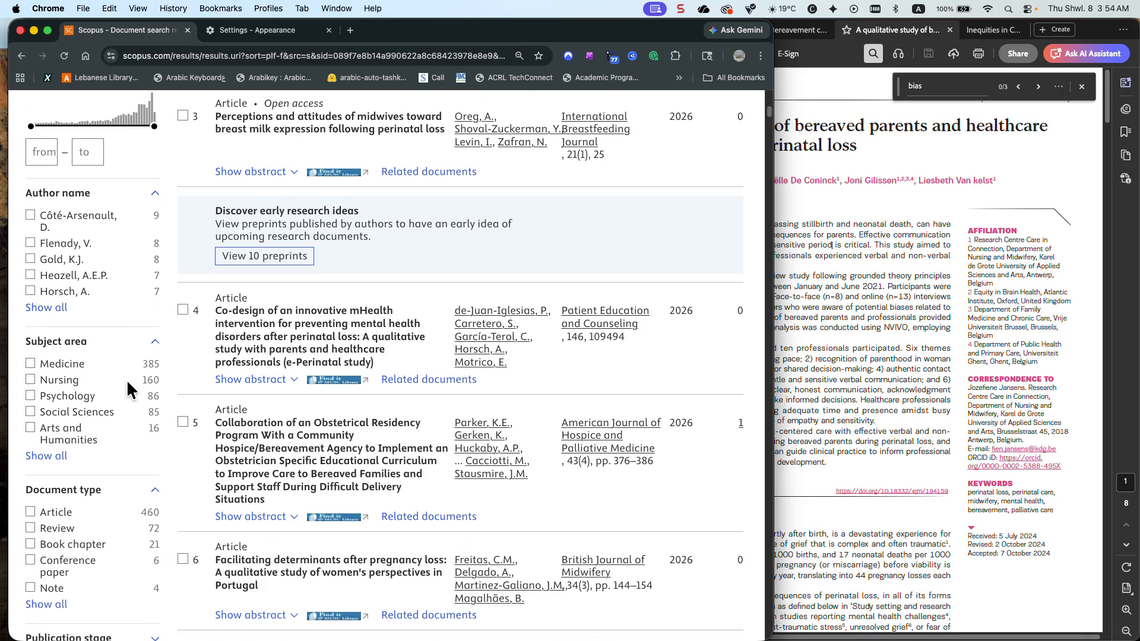
scroll(128, 383, "down", 4)
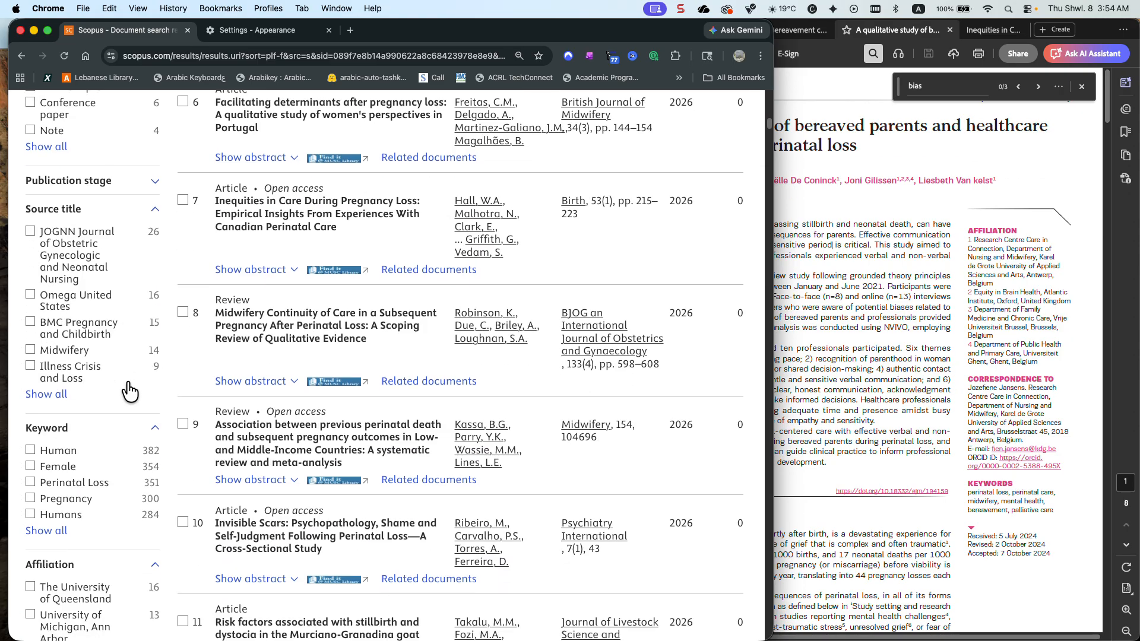
left_click(50, 392)
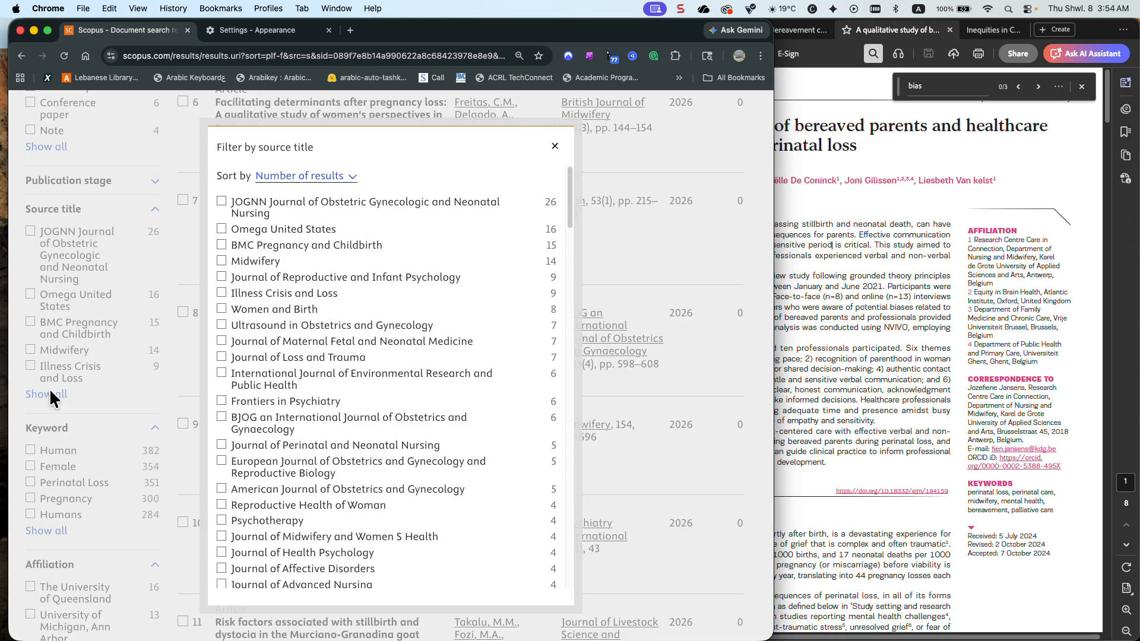
left_click(333, 176)
left_click(332, 166)
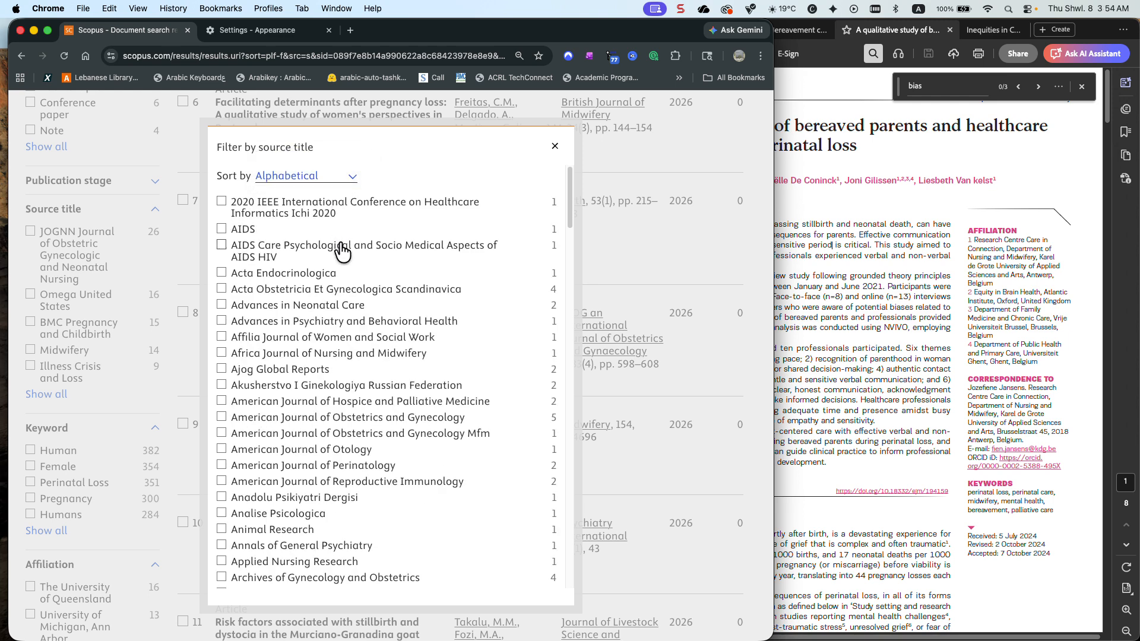
scroll(343, 262, "down", 5)
scroll(346, 267, "down", 10)
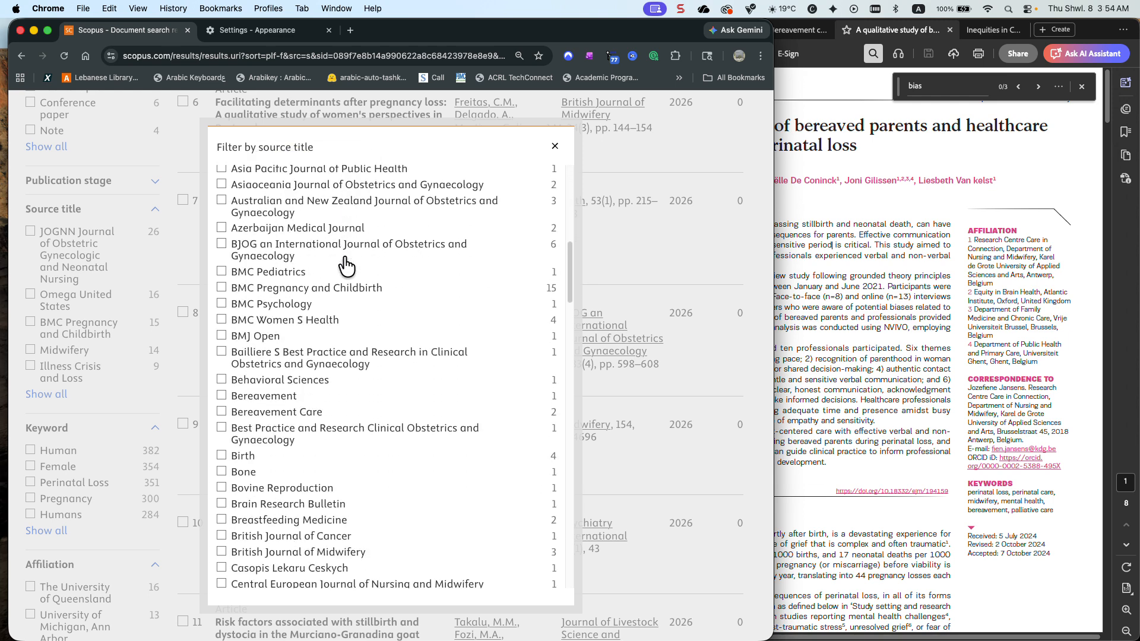
scroll(346, 266, "down", 5)
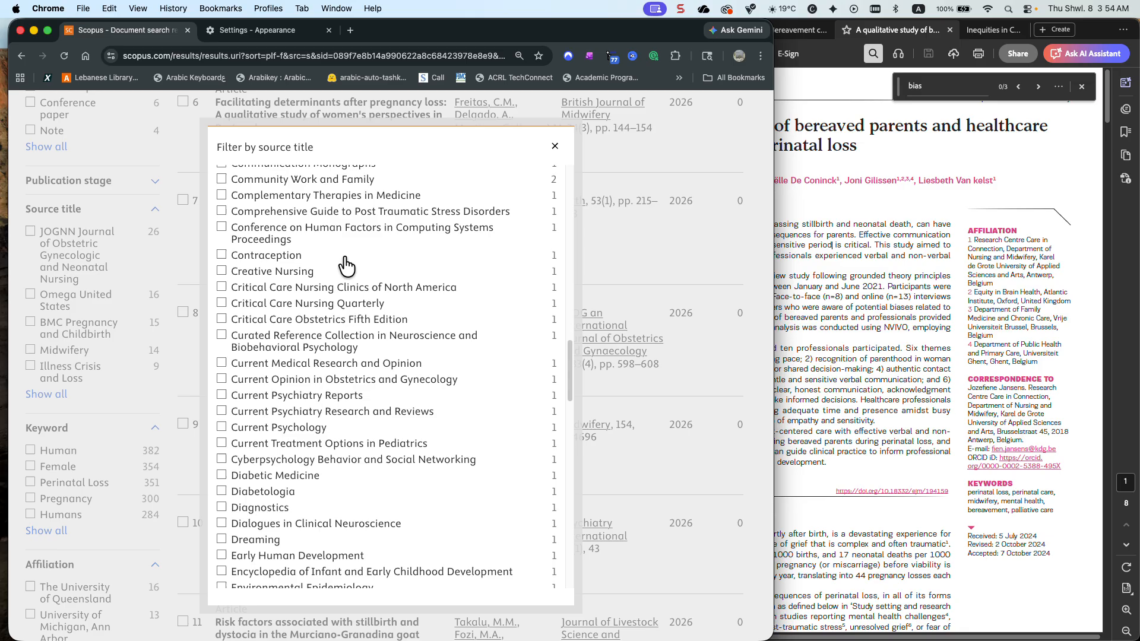
scroll(346, 267, "up", 1)
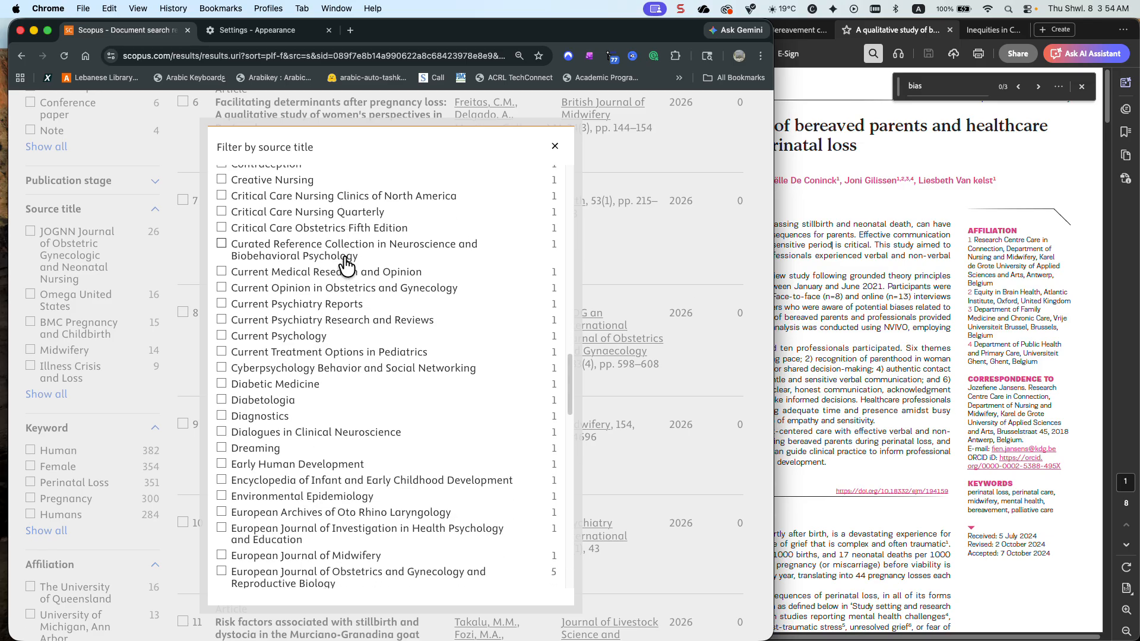
scroll(346, 267, "down", 1)
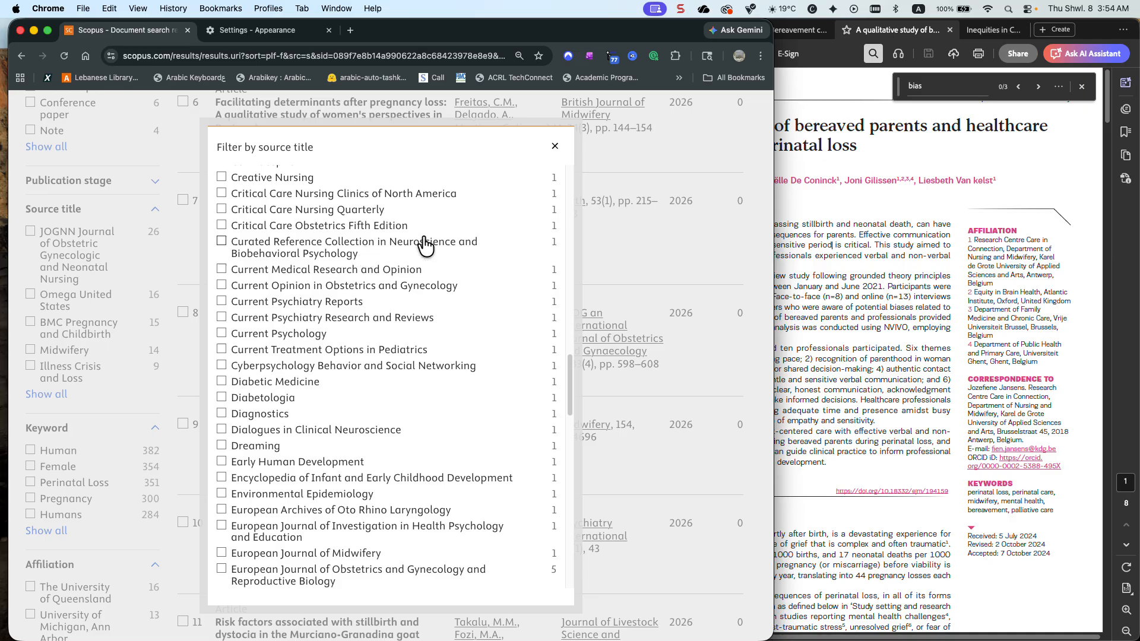
left_click(554, 146)
Return to the Scopus search page, clear the leftover document search terms, and select query 54, AUTHKEY(perinatal loss), in the search history
scroll(505, 249, "up", 2)
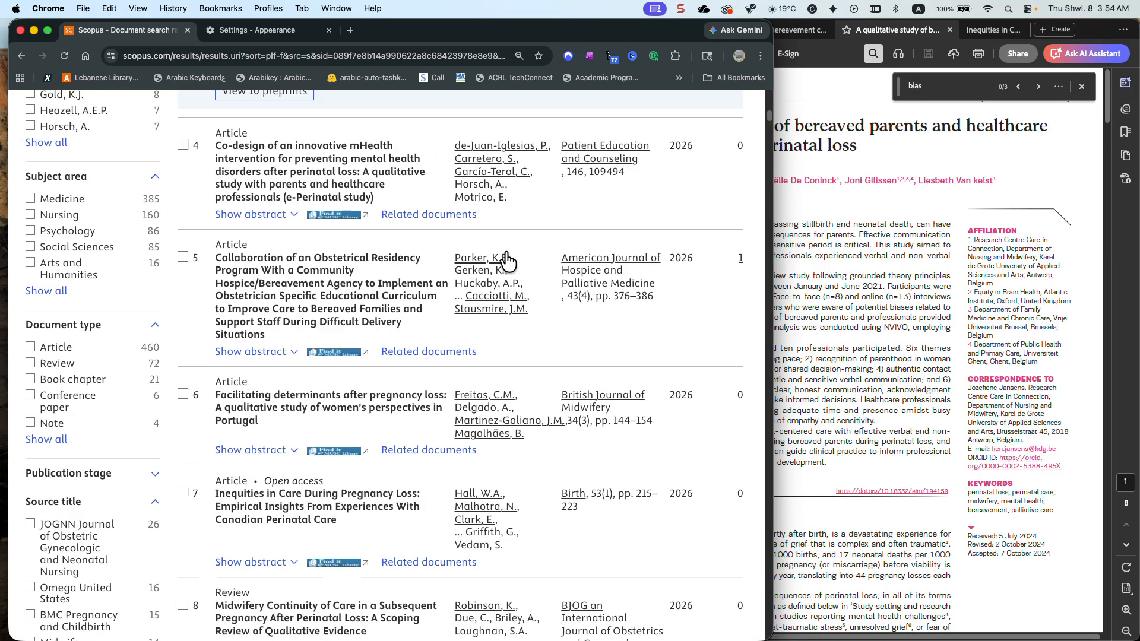
scroll(504, 249, "up", 10)
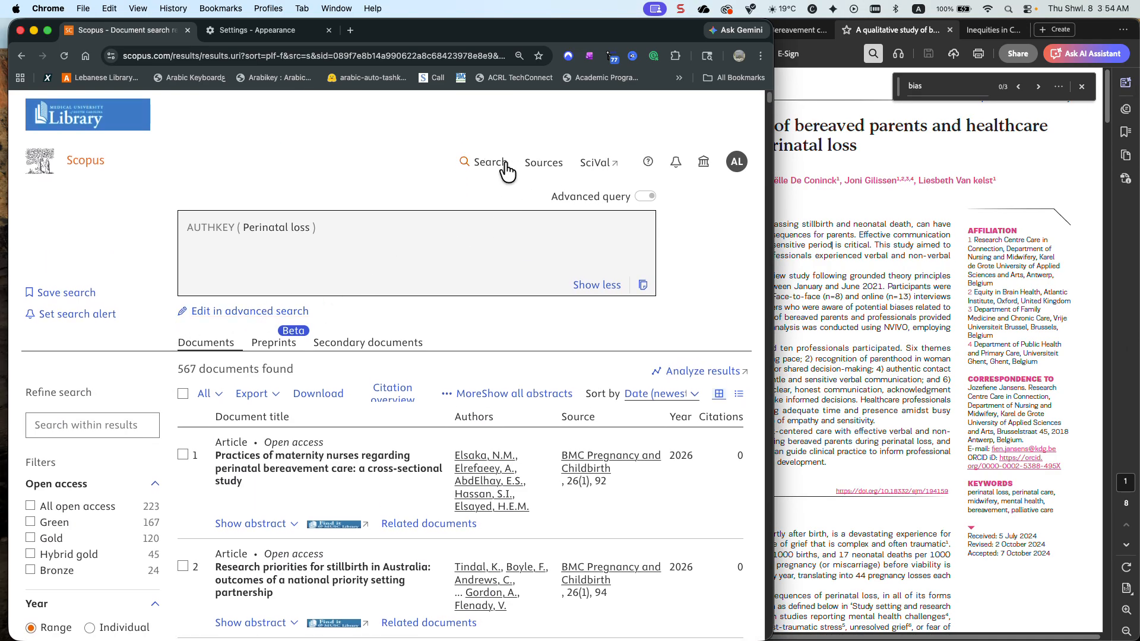
left_click(482, 165)
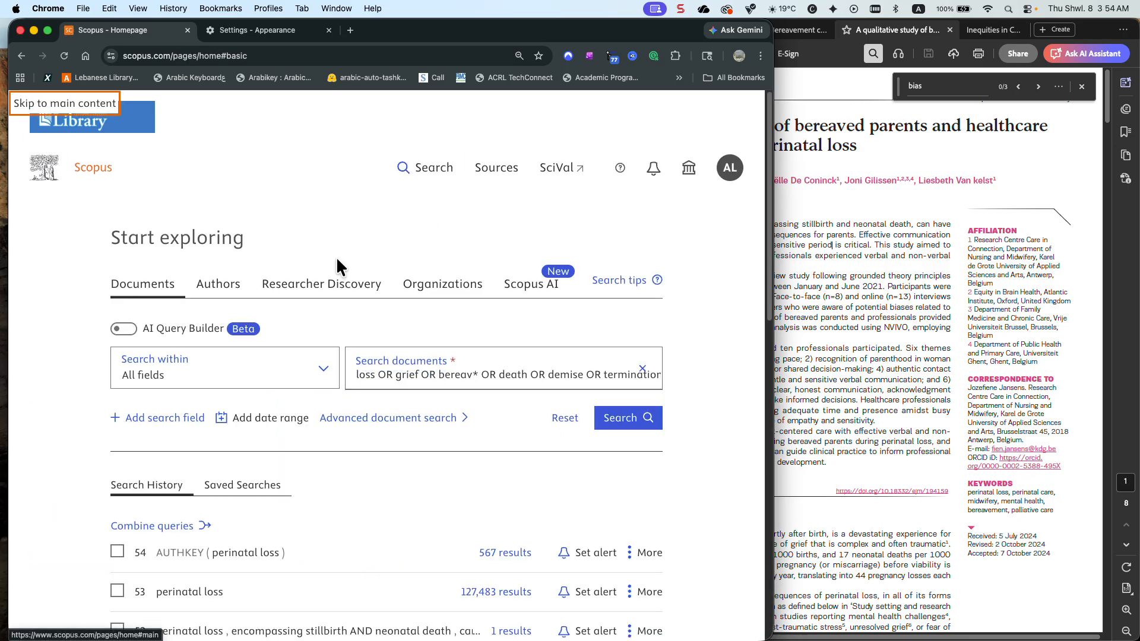
left_click(642, 368)
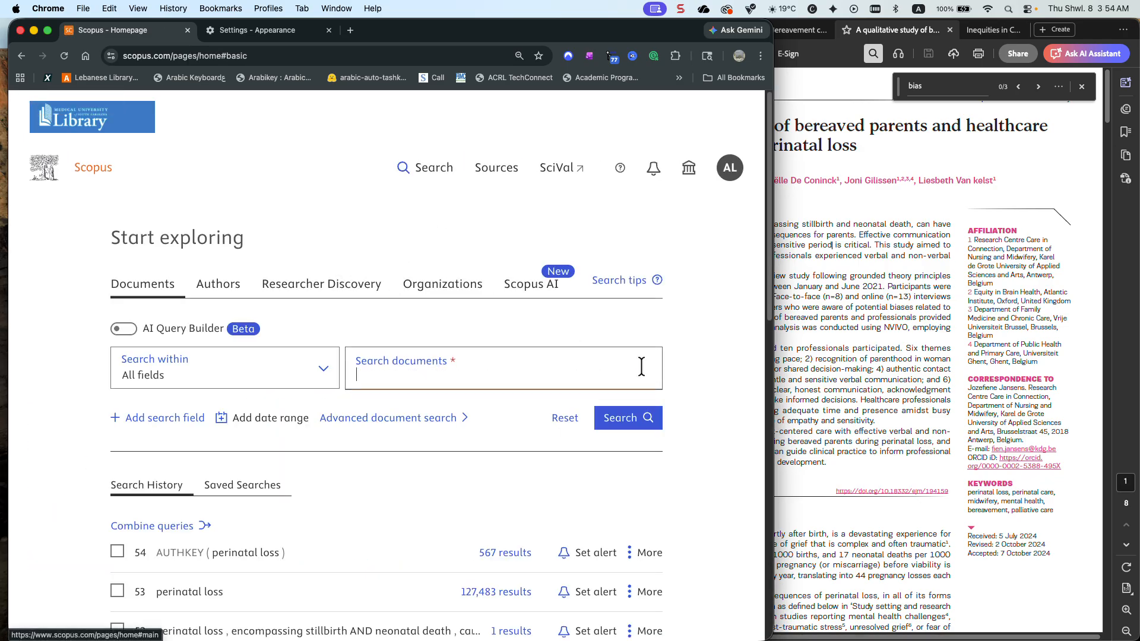
scroll(542, 364, "down", 5)
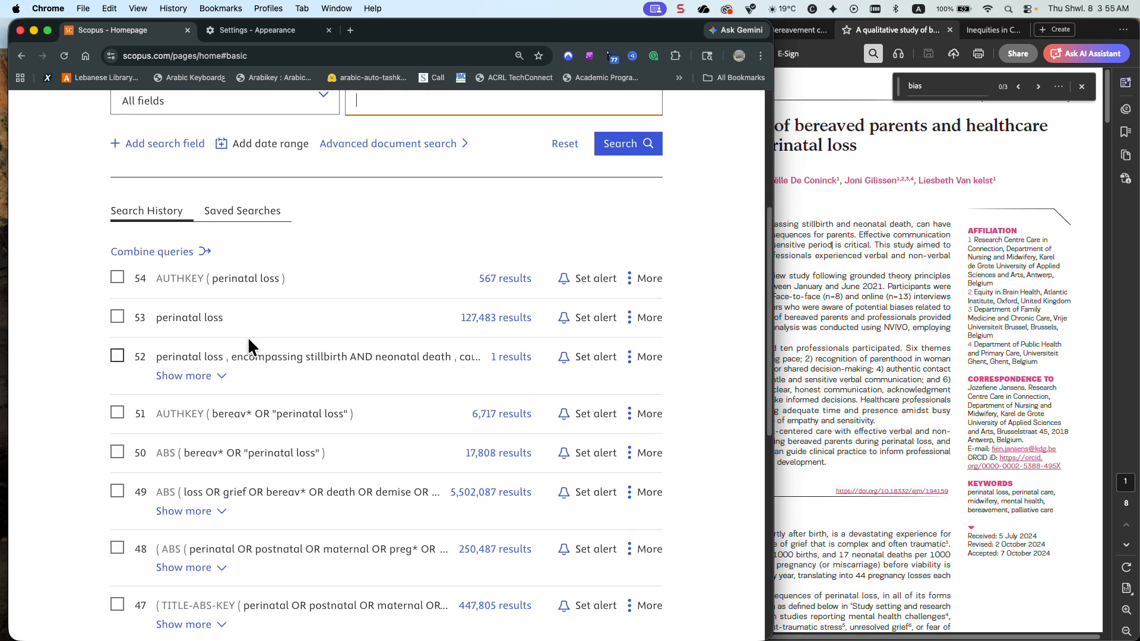
left_click(117, 277)
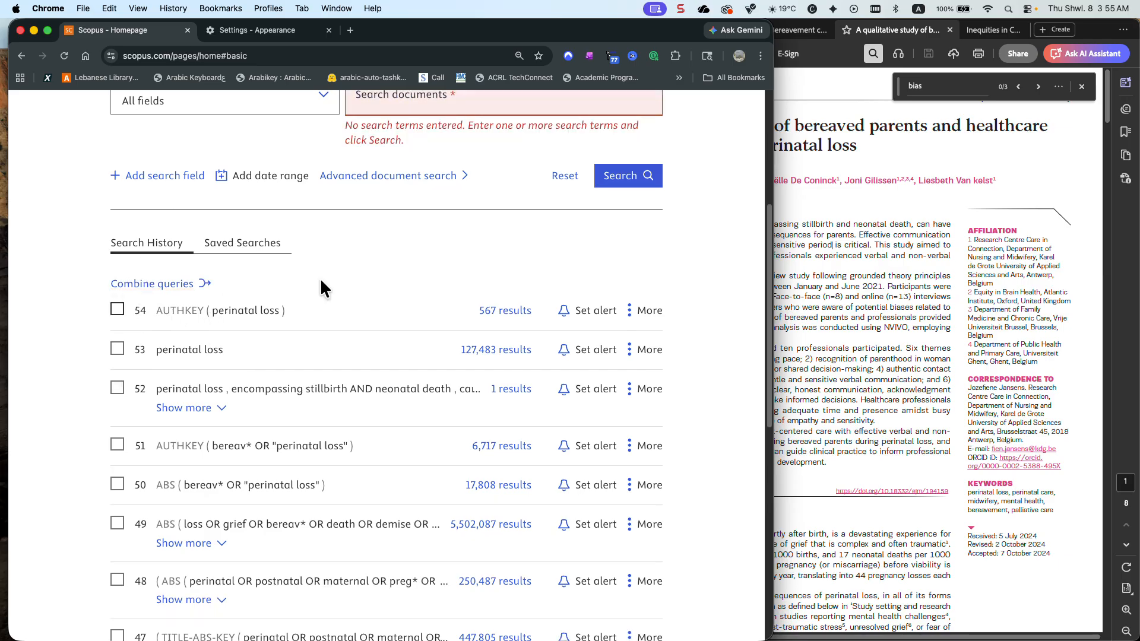
left_click(118, 309)
Expand history queries 29 and 30 to read their full terms, and select query 30 as well
scroll(159, 306, "down", 5)
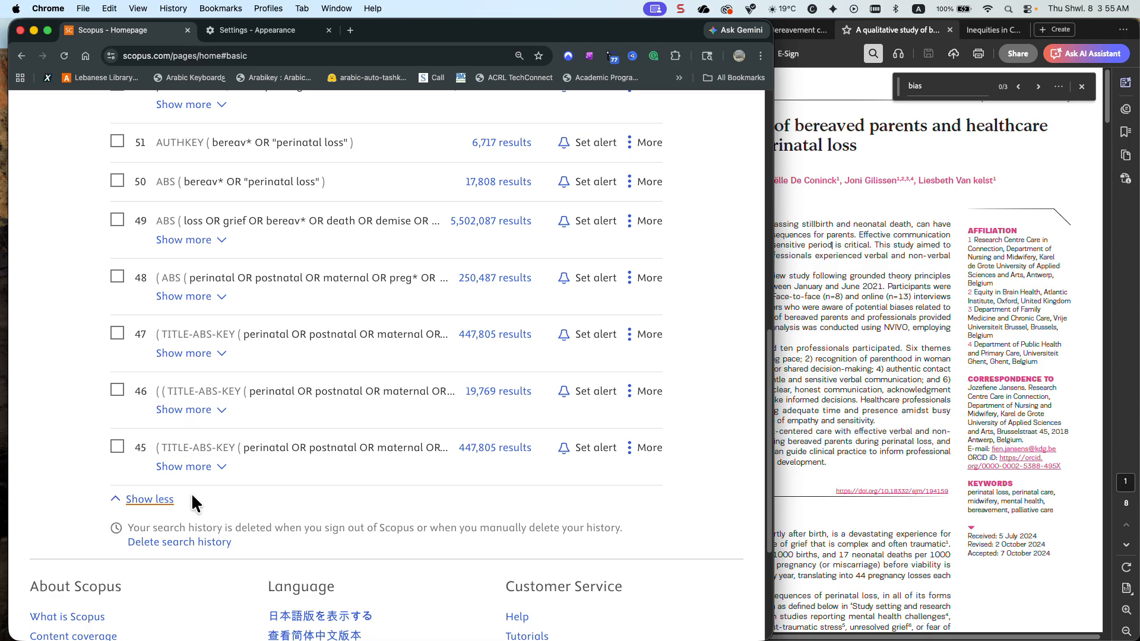
scroll(270, 436, "down", 8)
scroll(269, 432, "down", 4)
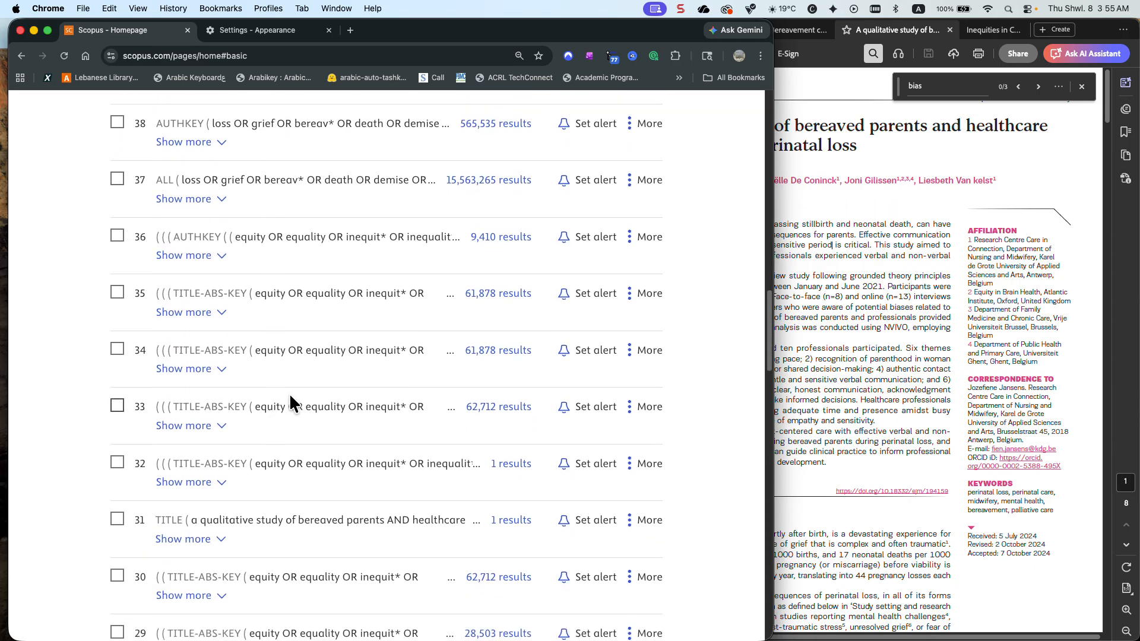
scroll(229, 314, "down", 5)
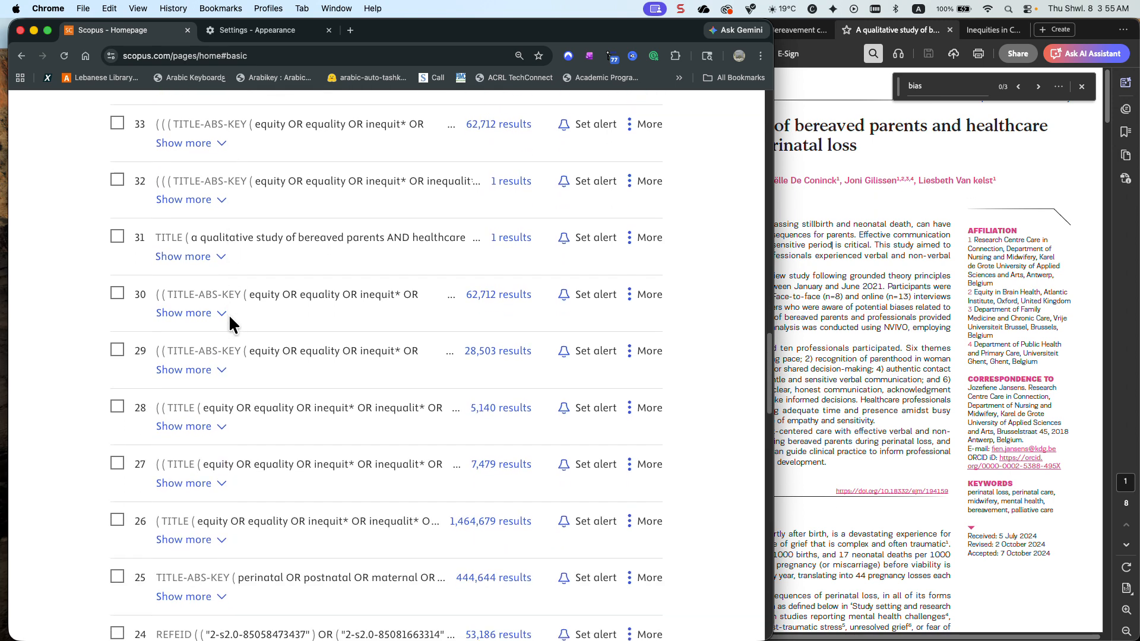
left_click(220, 368)
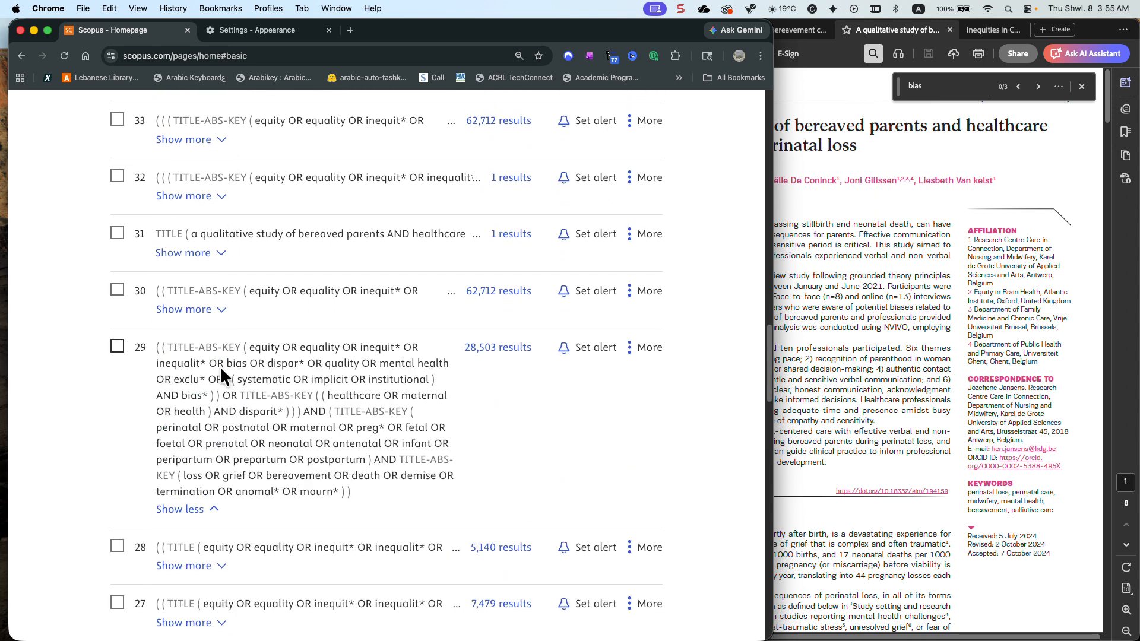
scroll(219, 366, "down", 4)
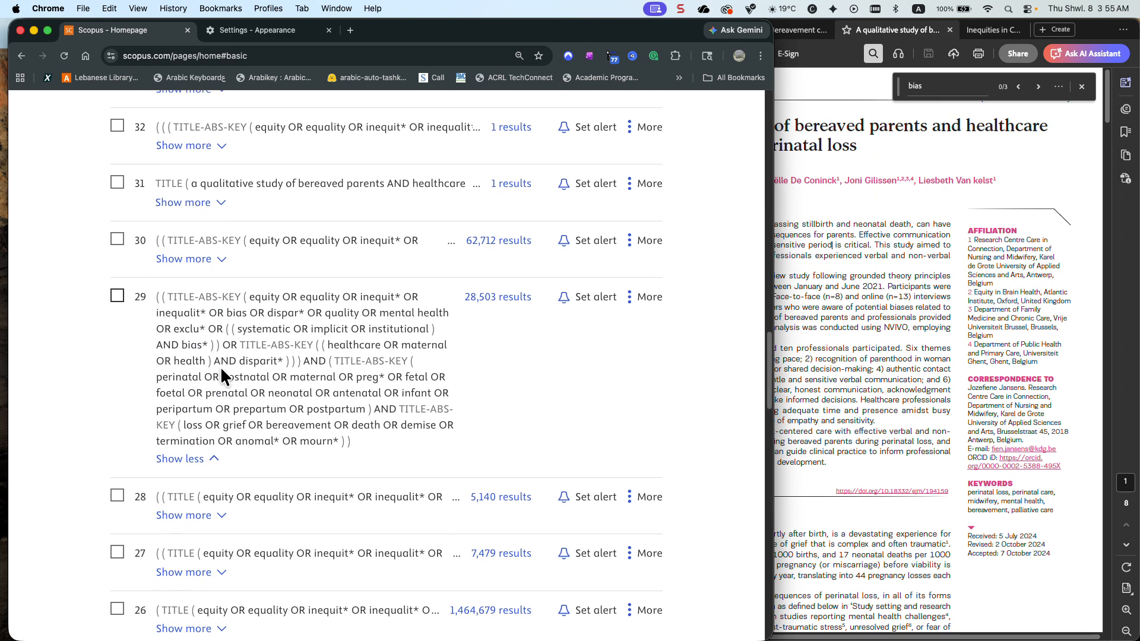
scroll(220, 369, "down", 6)
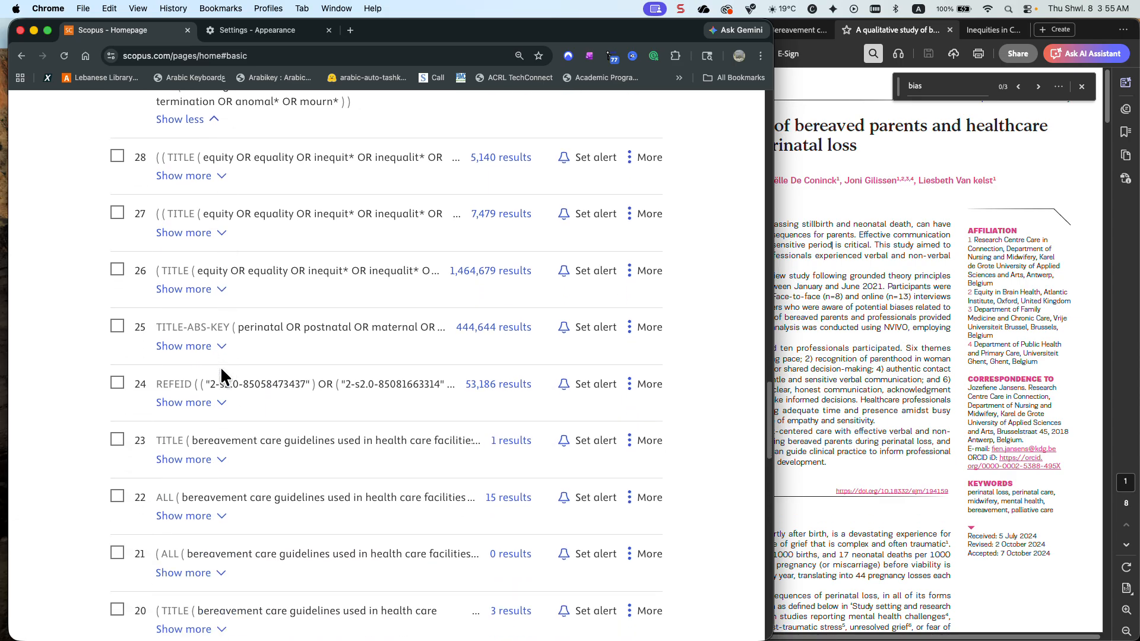
scroll(221, 369, "down", 4)
scroll(221, 369, "up", 7)
scroll(220, 365, "up", 8)
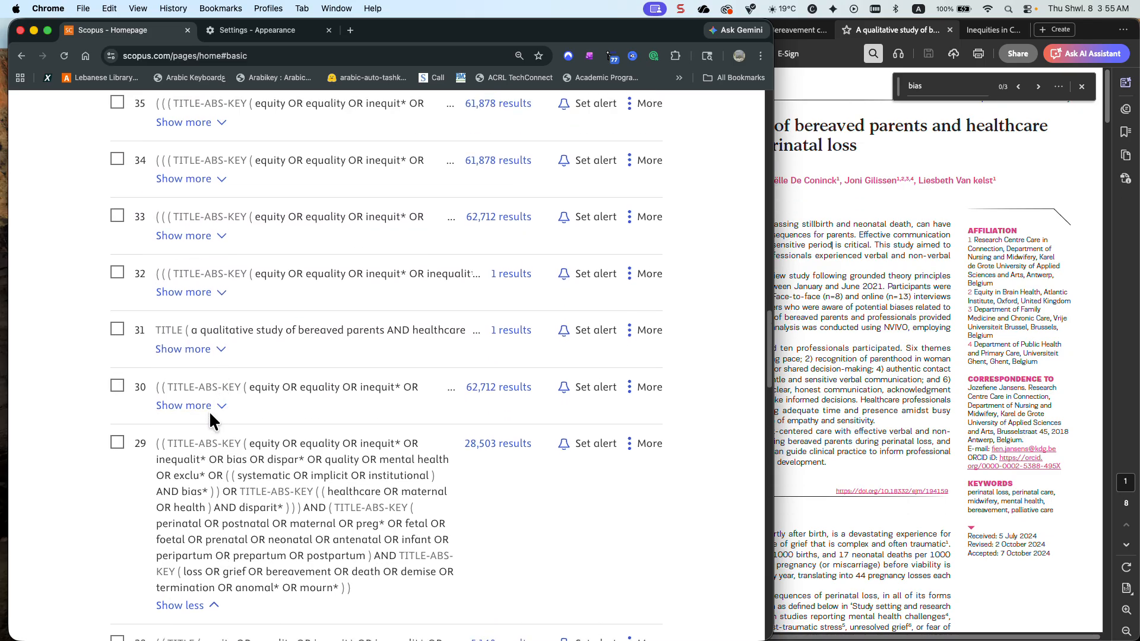
left_click(211, 406)
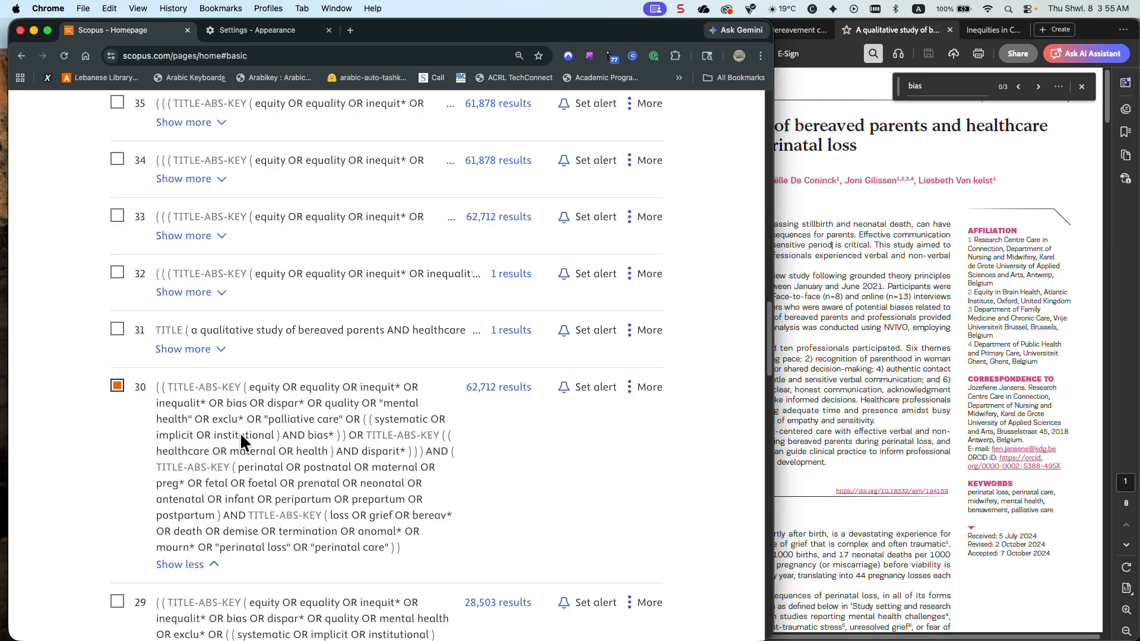
Combine history queries 54 and 30 with the OR operator and show the results
scroll(241, 436, "up", 15)
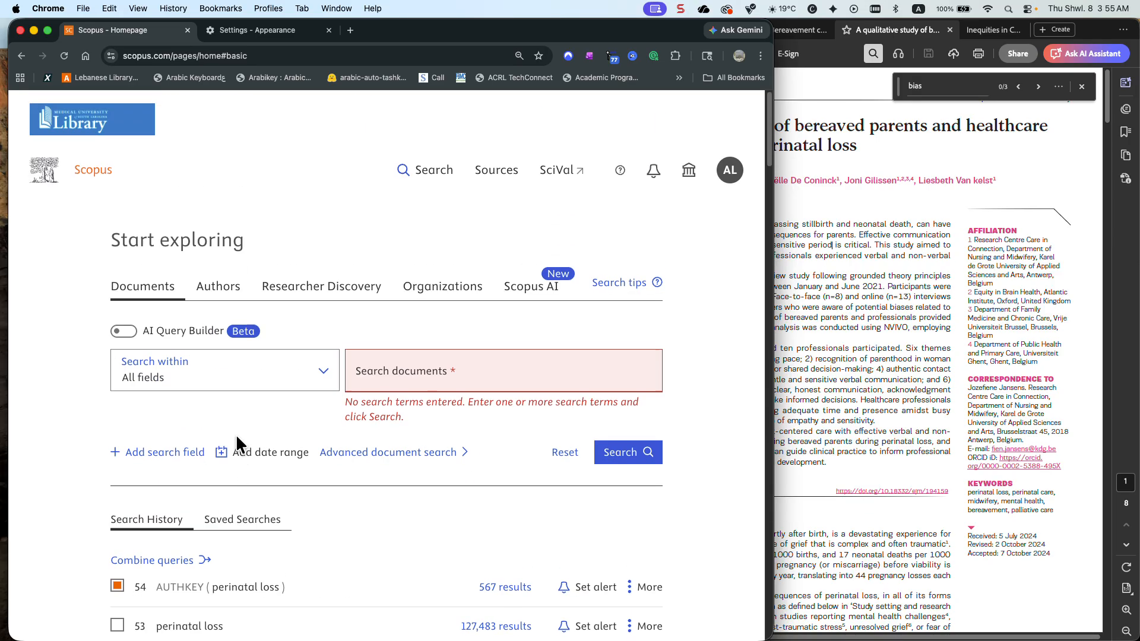
left_click(179, 405)
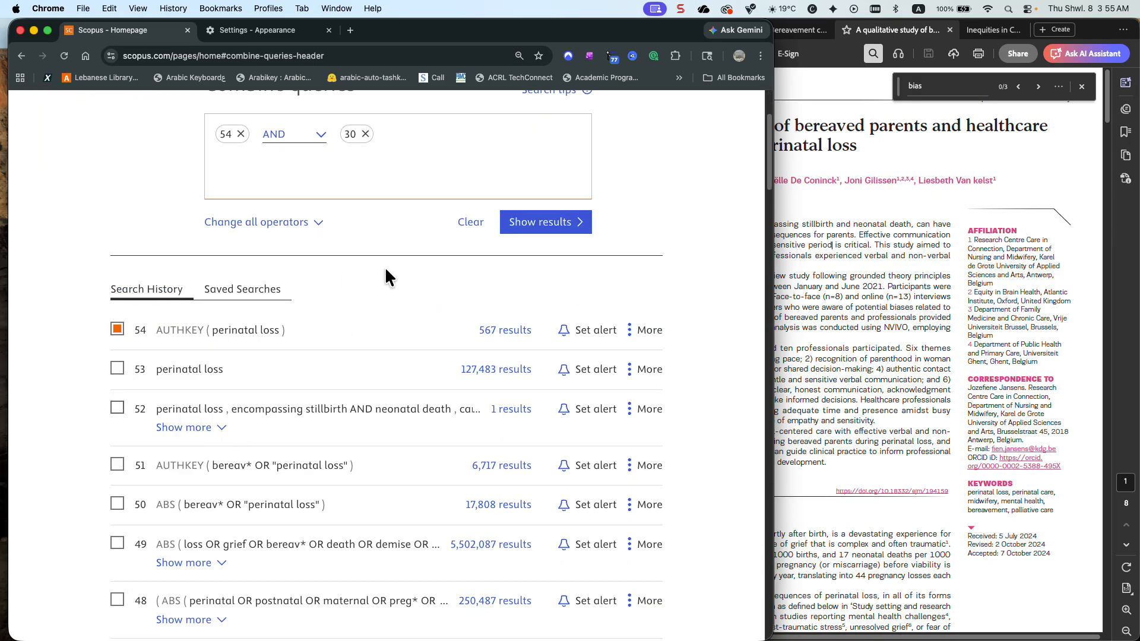
left_click(321, 128)
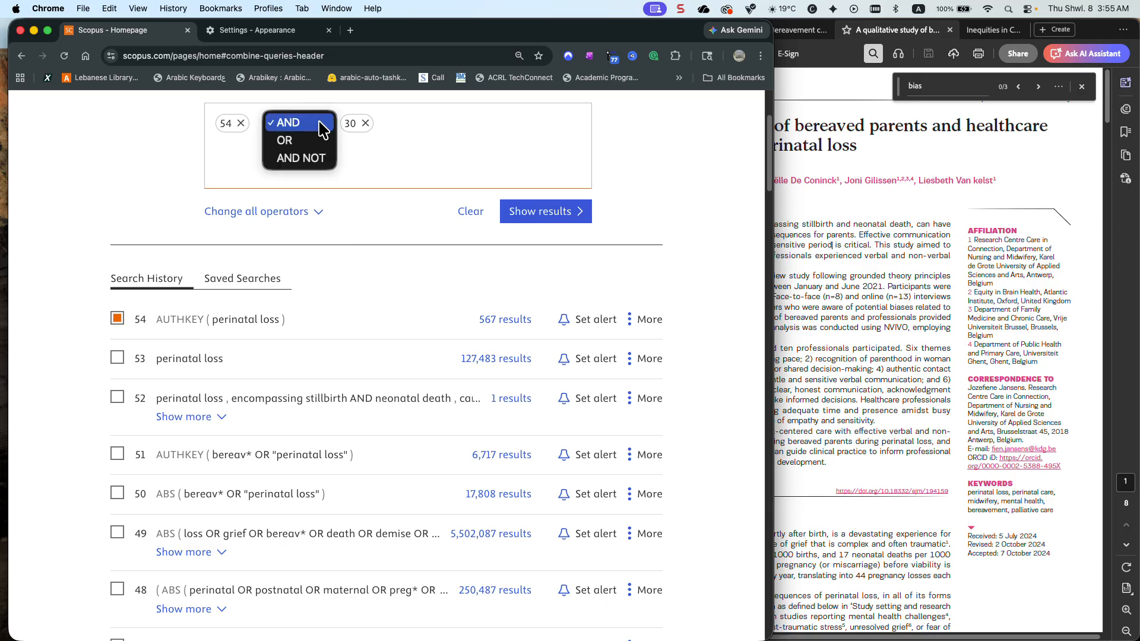
left_click(284, 138)
left_click(549, 213)
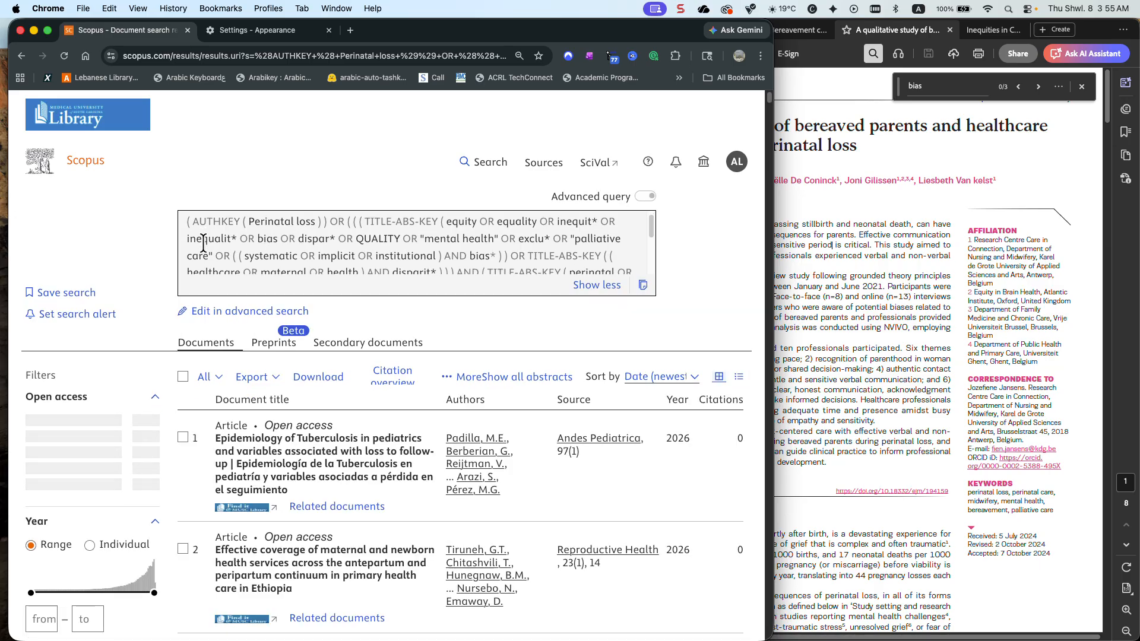
Review the combined query, sort the full source title list alphabetically, look for European Journal of Midwifery, and close the list
scroll(203, 243, "down", 5)
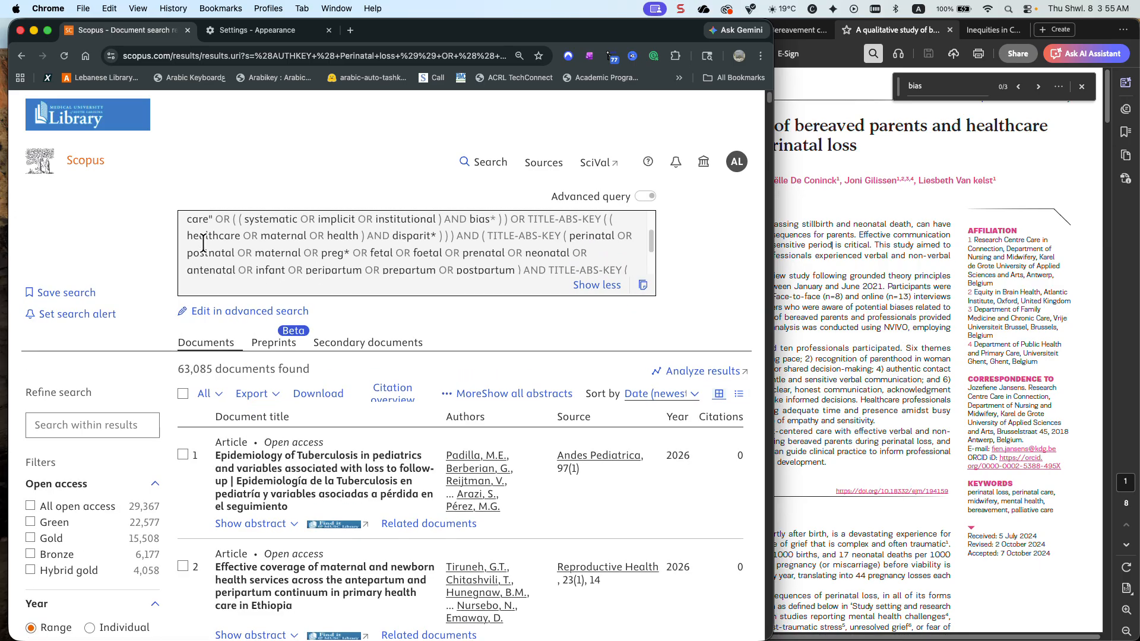
scroll(203, 243, "down", 1)
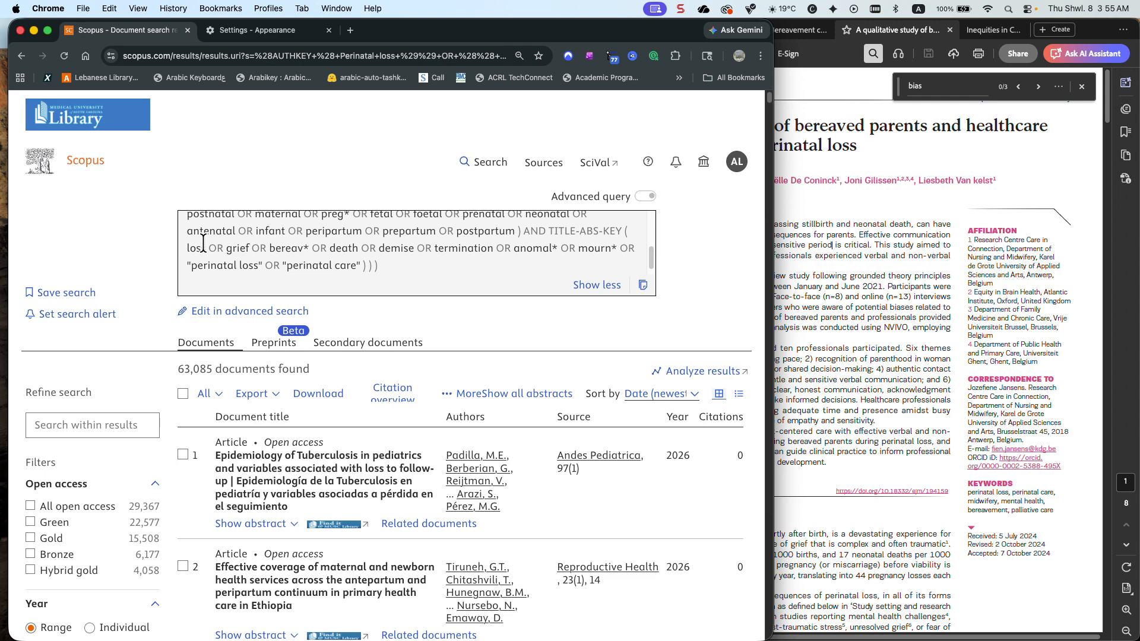
scroll(138, 260, "down", 15)
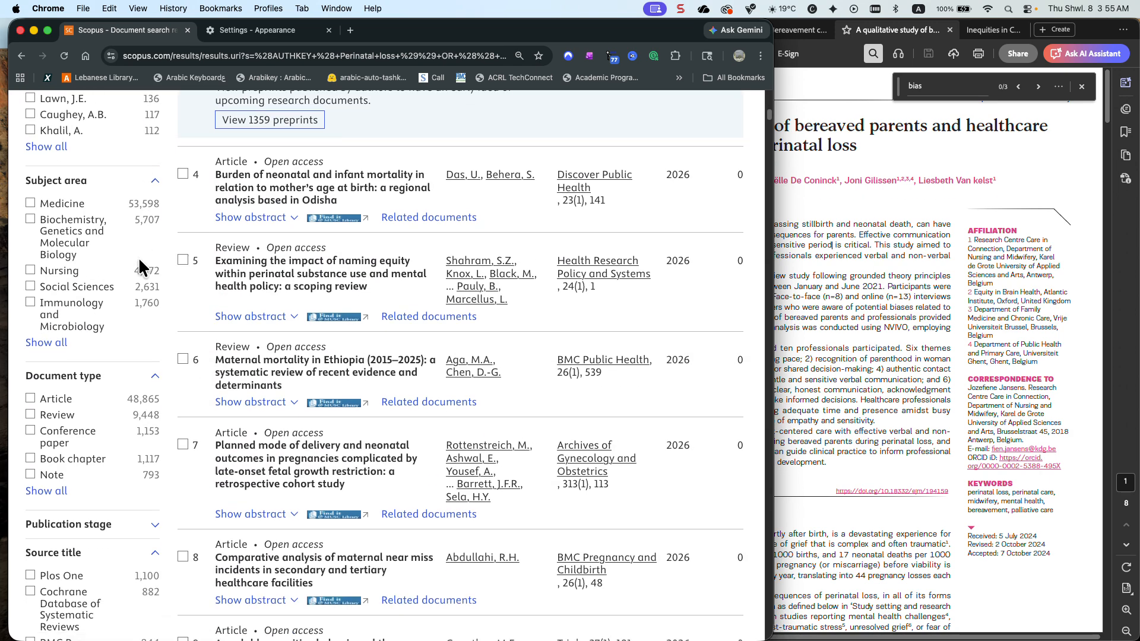
scroll(139, 264, "down", 3)
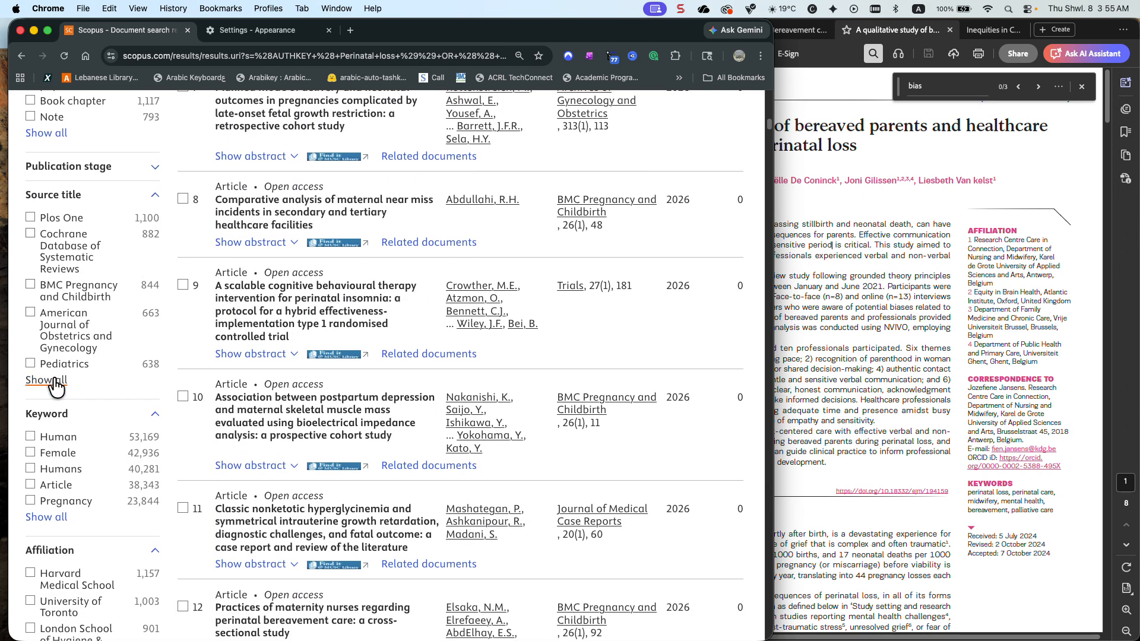
left_click(59, 380)
left_click(306, 179)
left_click(300, 160)
scroll(296, 252, "down", 10)
scroll(297, 259, "down", 15)
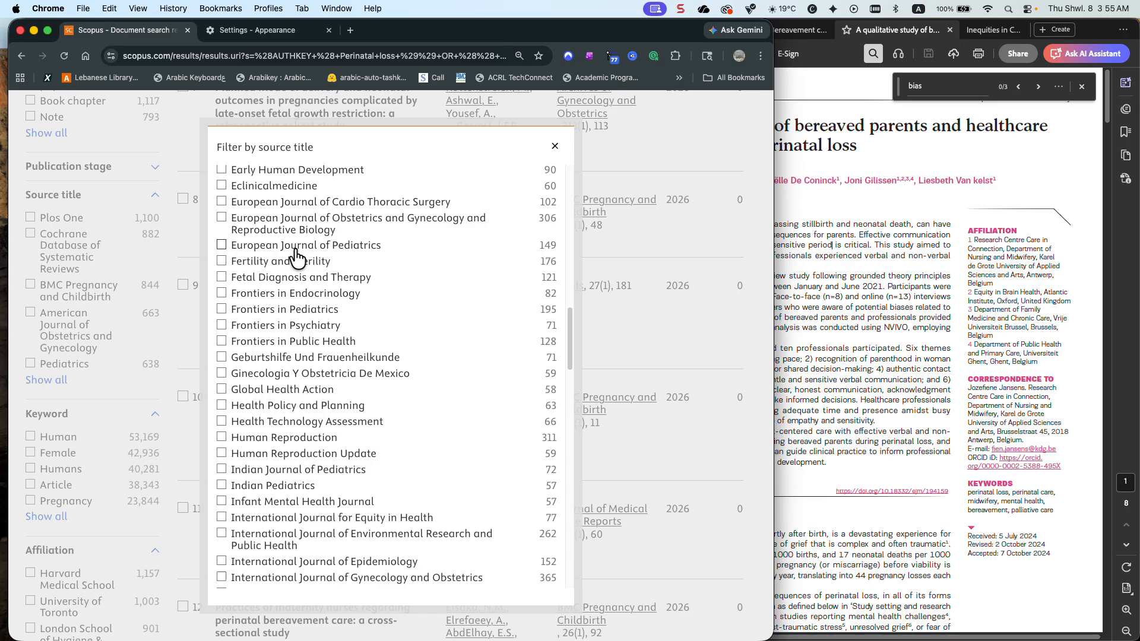
left_click(554, 146)
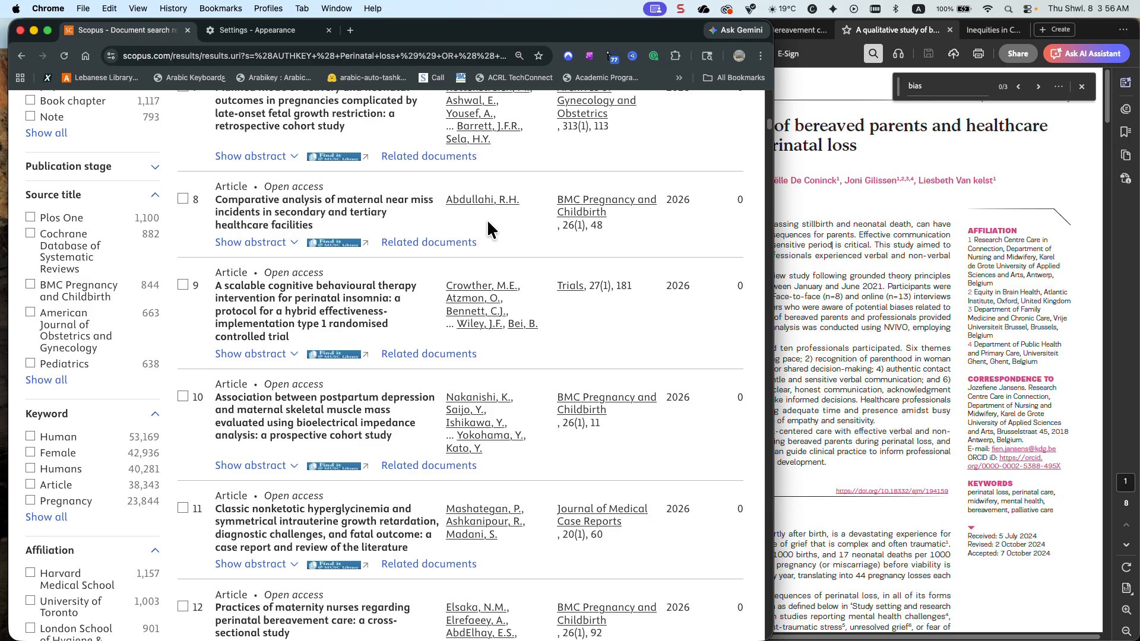
Reopen the combined query in advanced search and delete the leading AUTHKEY(Perinatal loss) OR clause with its extra opening parenthesis
scroll(446, 247, "up", 15)
scroll(446, 247, "up", 2)
scroll(304, 256, "up", 5)
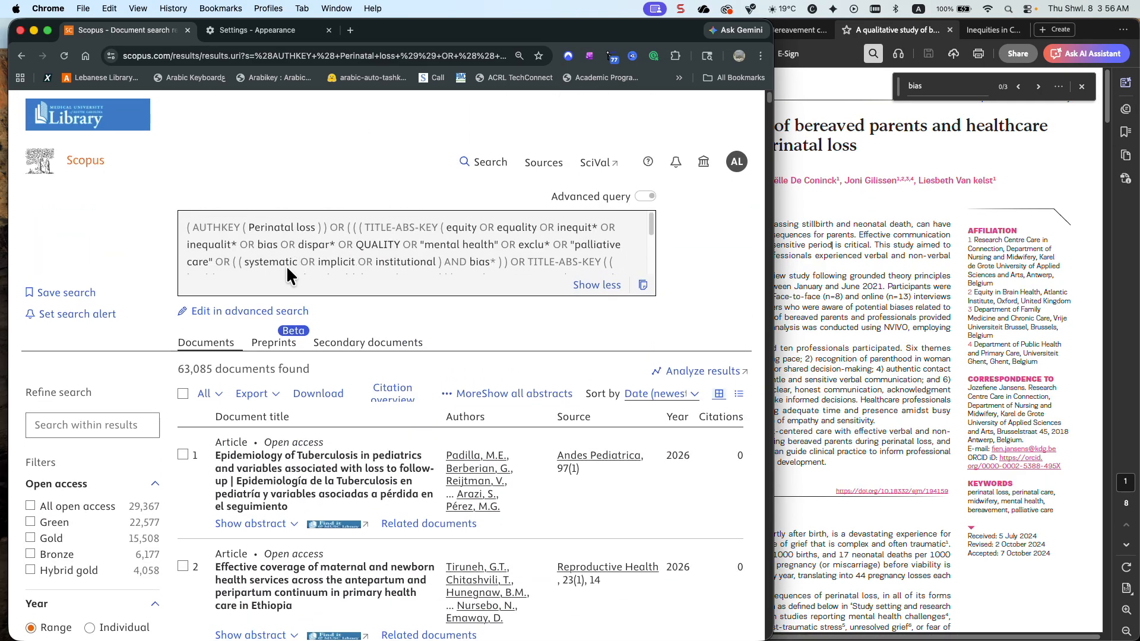
left_click(253, 312)
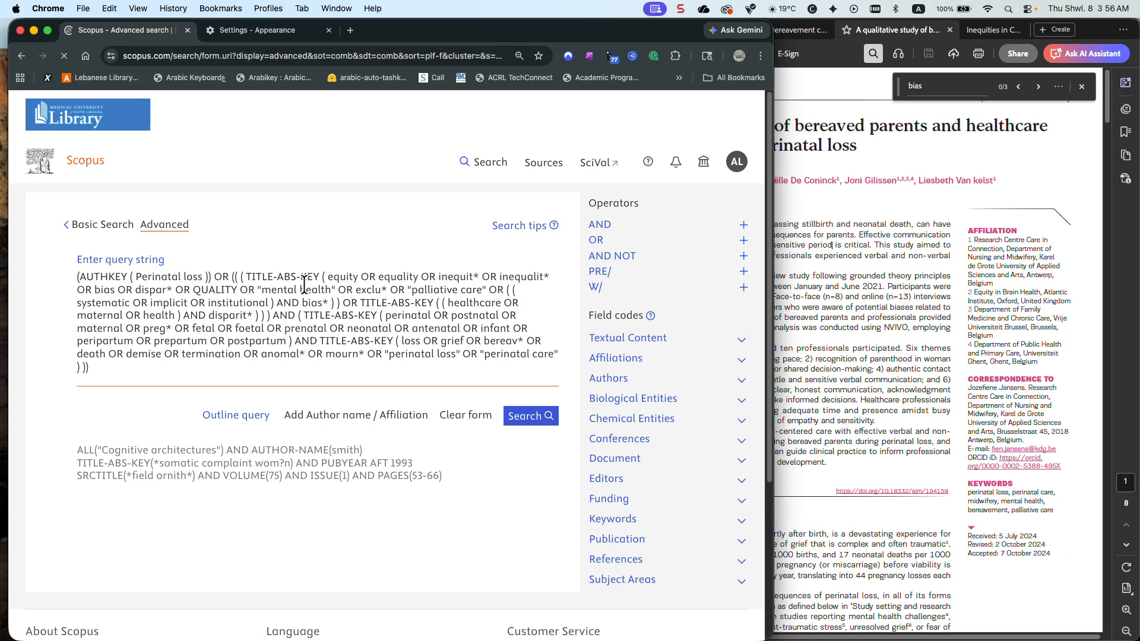
left_click_drag(233, 277, 68, 274)
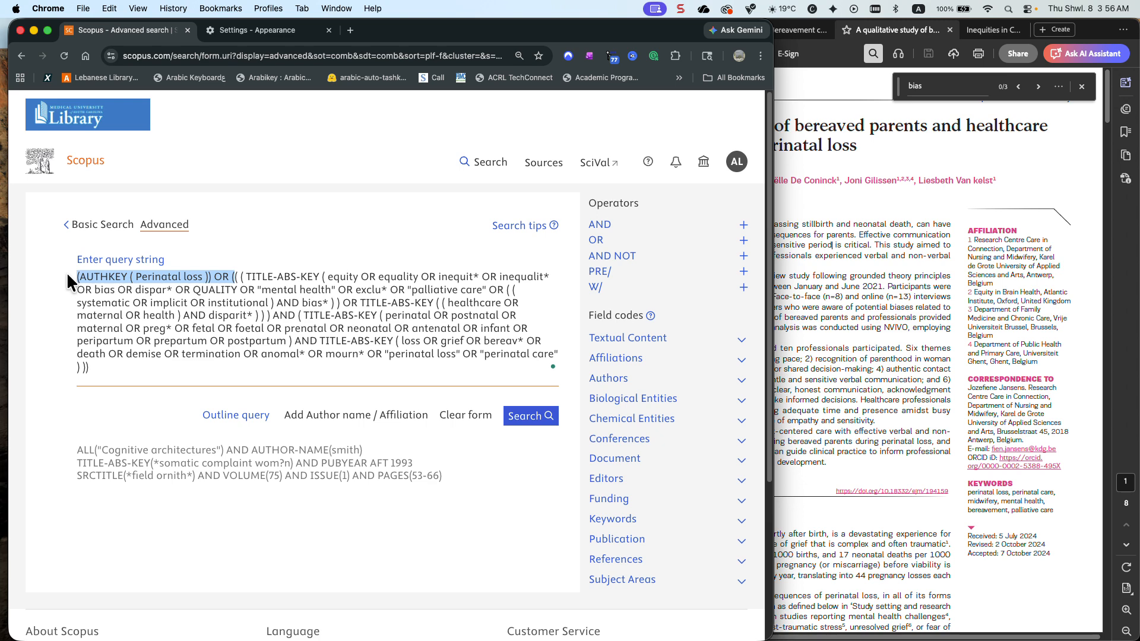
key("BackSpace")
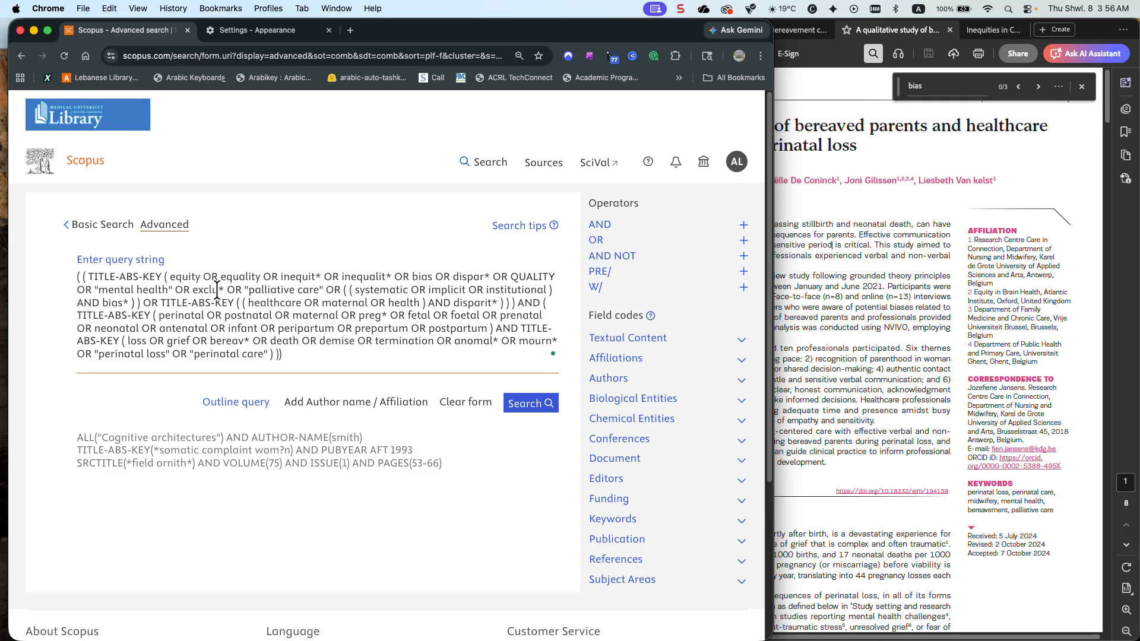
Change all four TITLE-ABS-KEY field codes in the query to TITLE-ABS
key("BackSpace")
key("BackSpace")
key("BackSpace")
key("BackSpace")
key("BackSpace")
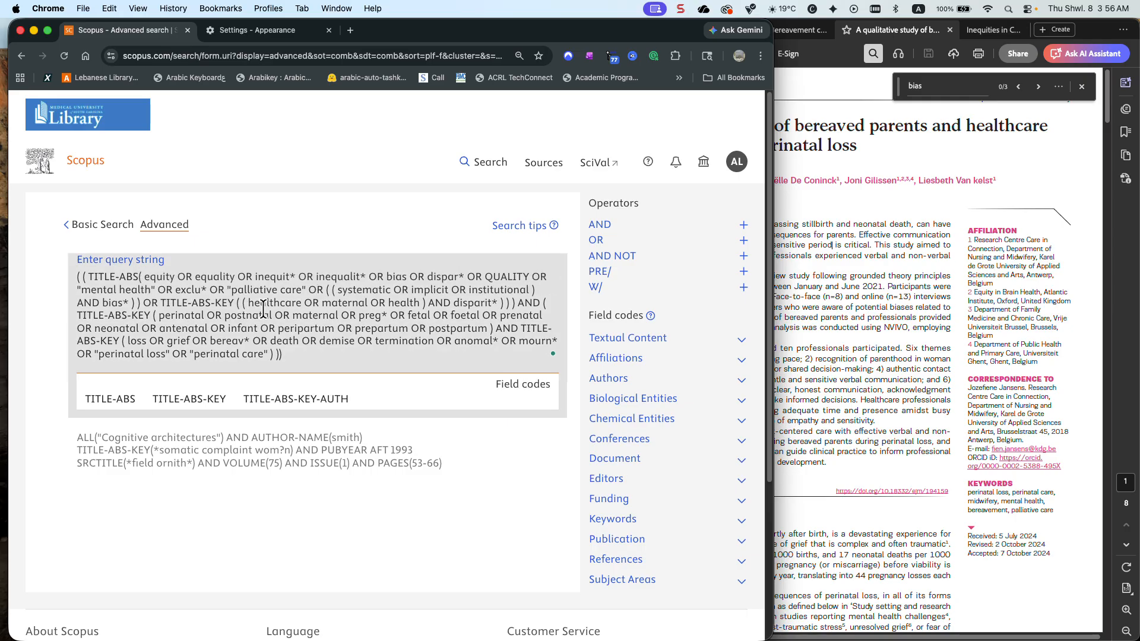
left_click(150, 315)
key("BackSpace")
key("BackSpace")
key("BackSpace")
key("BackSpace")
key("BackSpace")
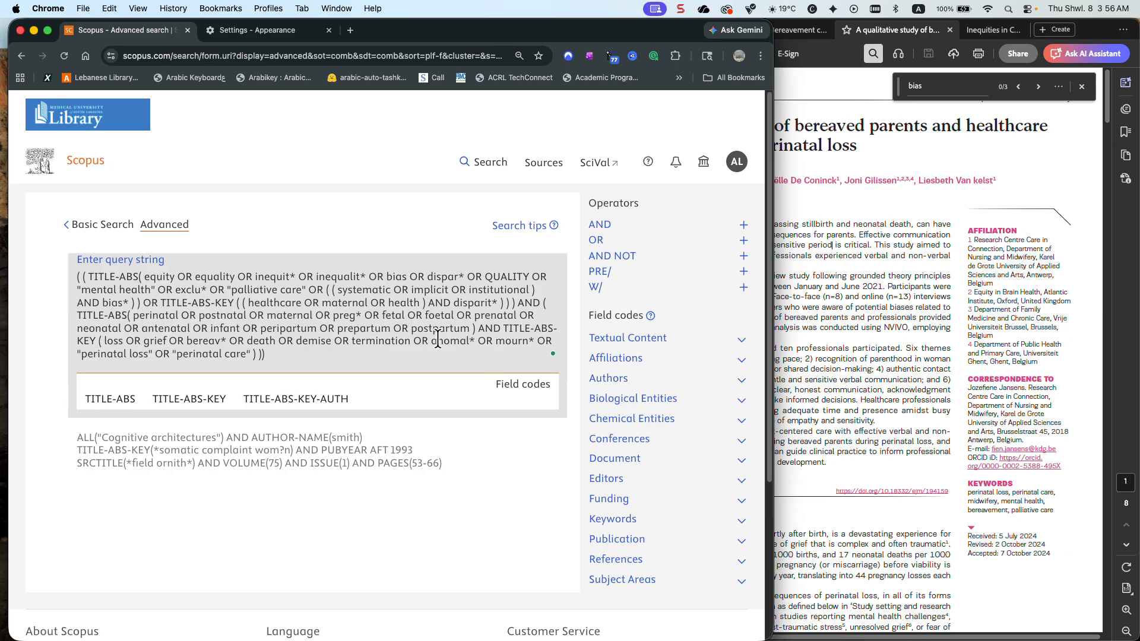
left_click(98, 341)
key("BackSpace")
key("BackSpace")
key("BackSpace")
key("BackSpace")
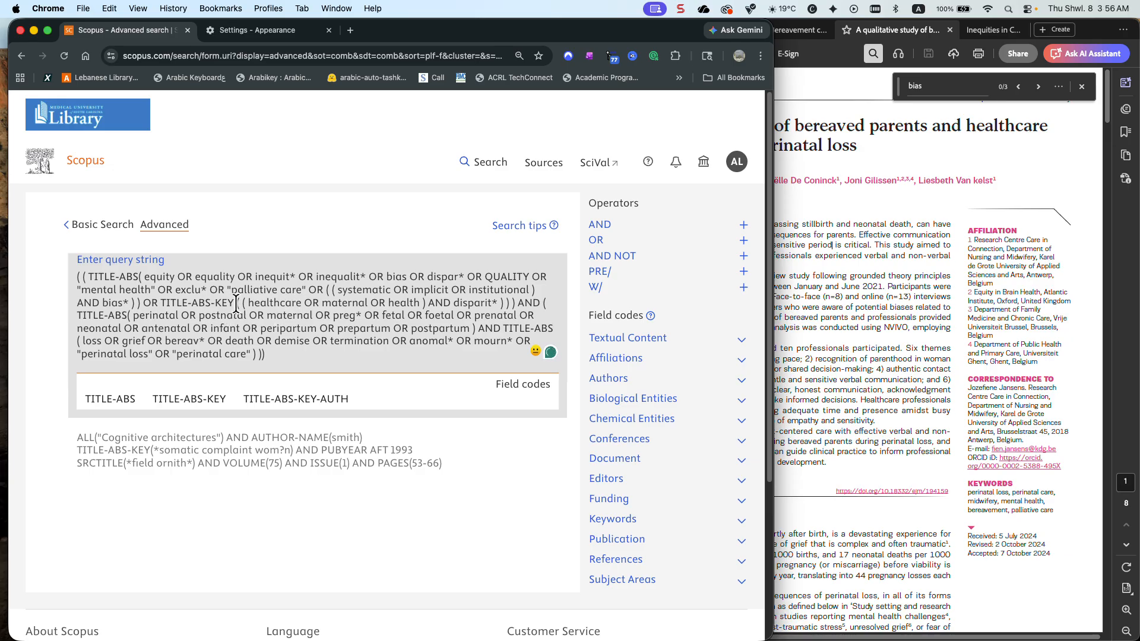
key("BackSpace")
key("BackSpace")
key("BackSpace")
key("BackSpace")
key("BackSpace")
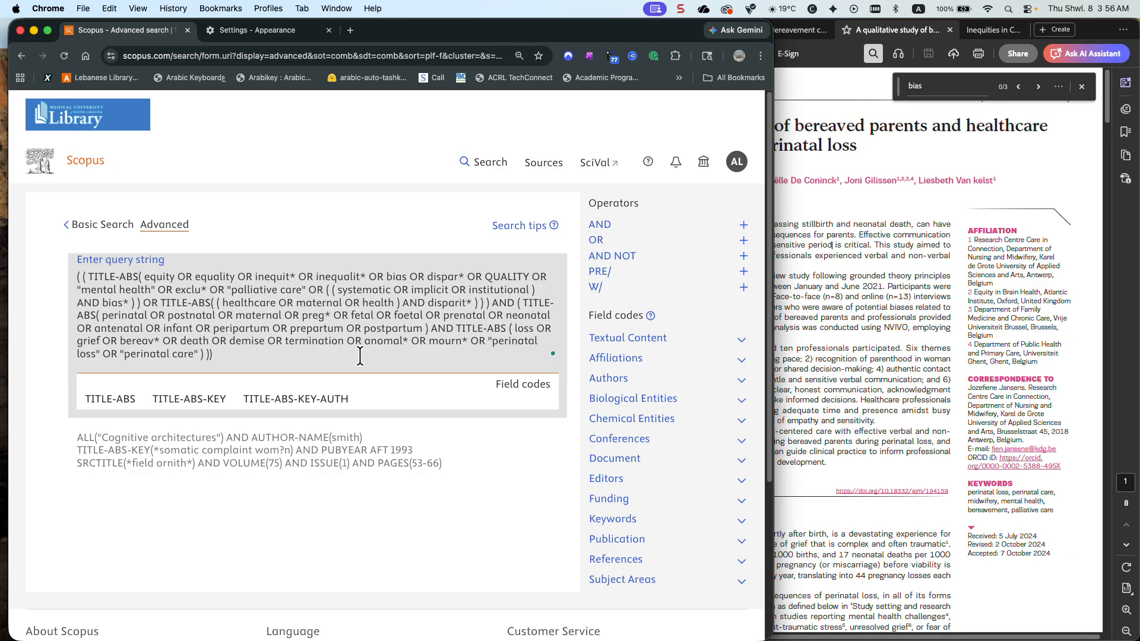
Run the TITLE-ABS search, remove the surplus closing parenthesis at the end of the query, and run it again
left_click(507, 425)
left_click(528, 409)
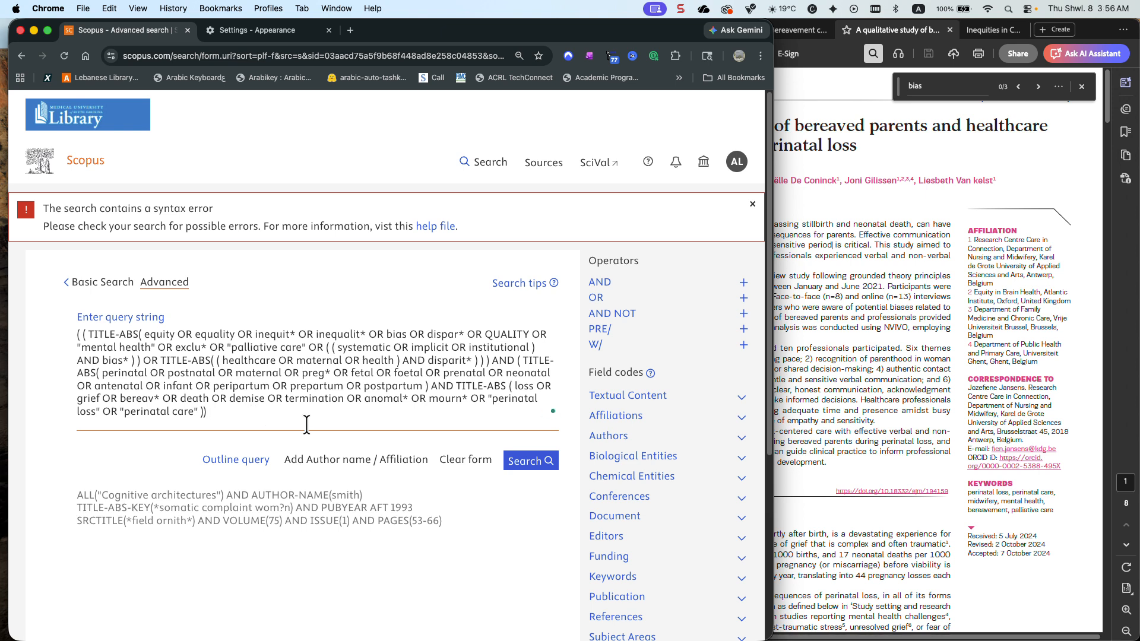
left_click(534, 464)
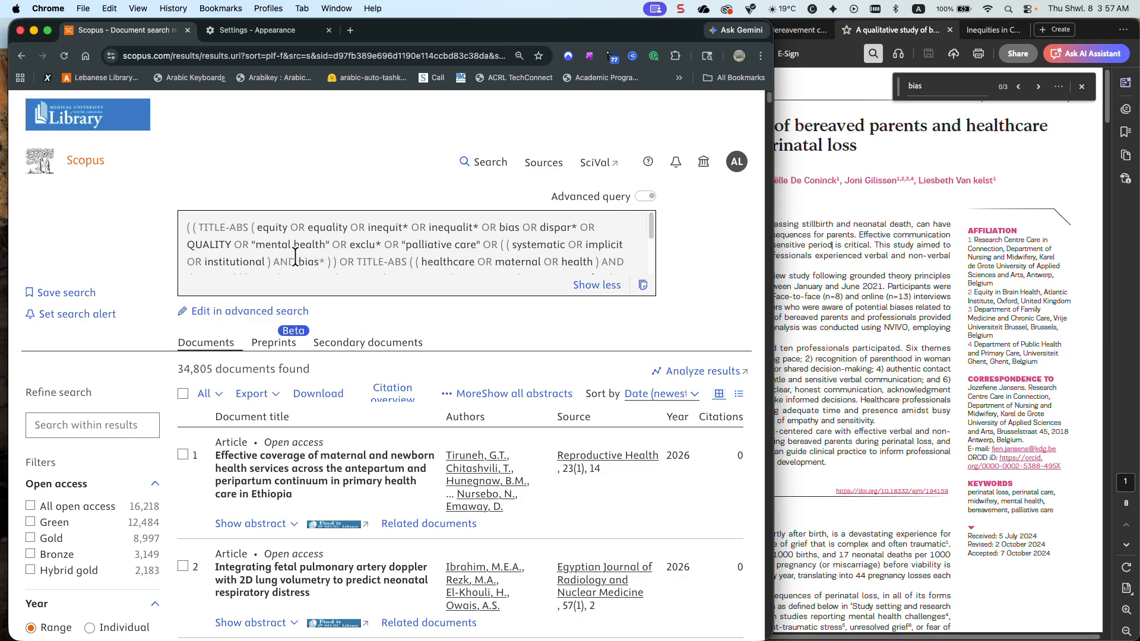
Read through the full TITLE-ABS query and expand the second result's abstract to compare its highlighted terms with the search terms
scroll(340, 251, "down", 2)
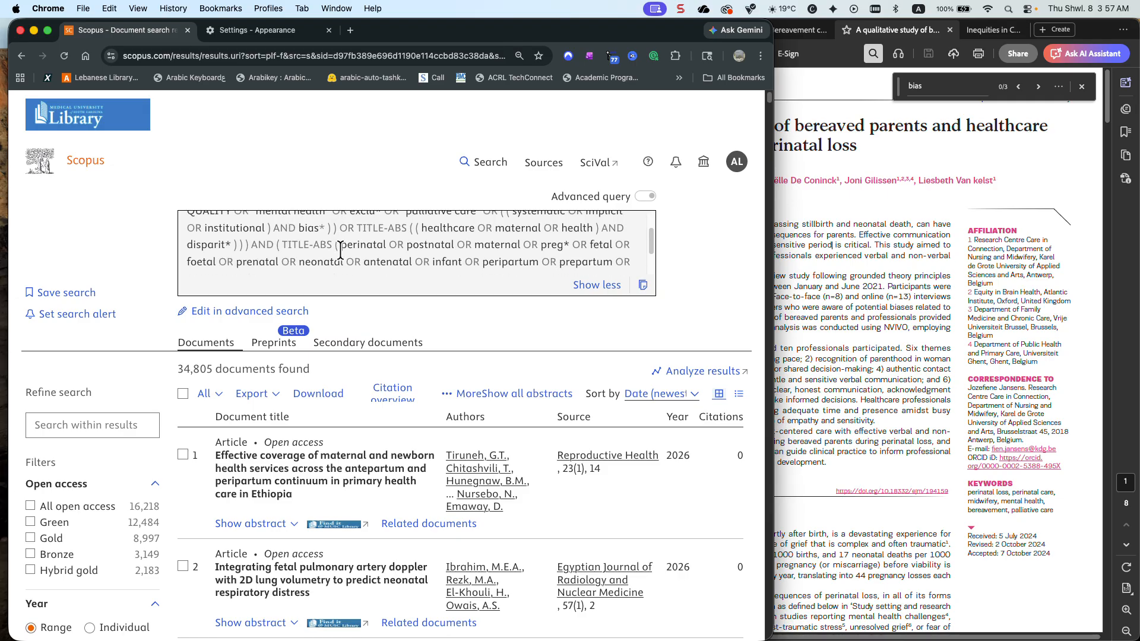
scroll(341, 251, "down", 2)
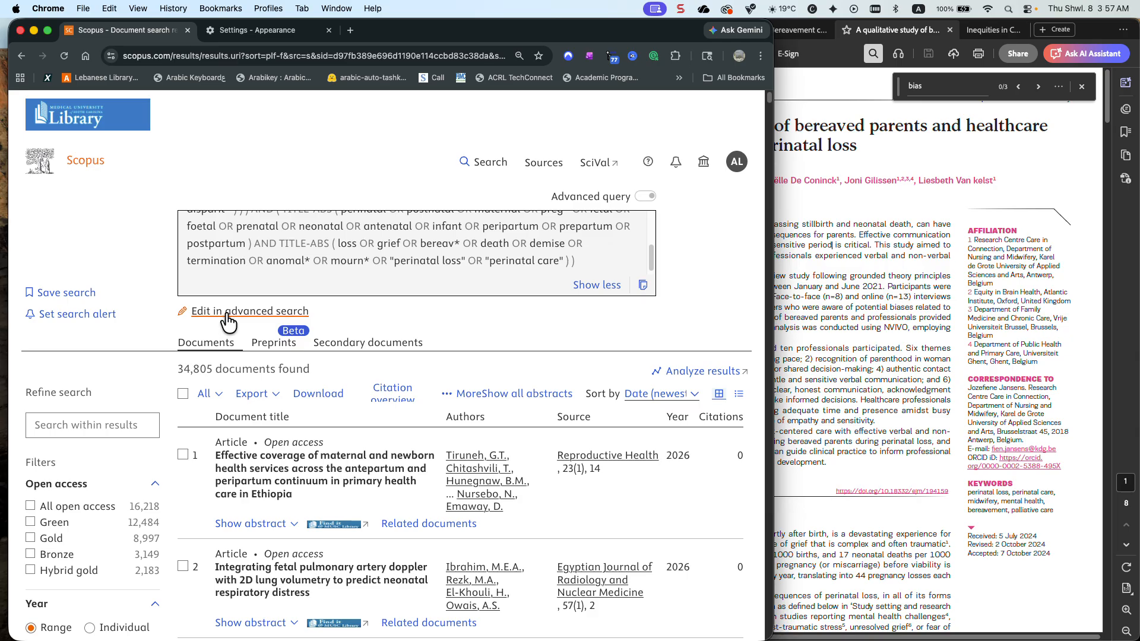
scroll(228, 323, "down", 5)
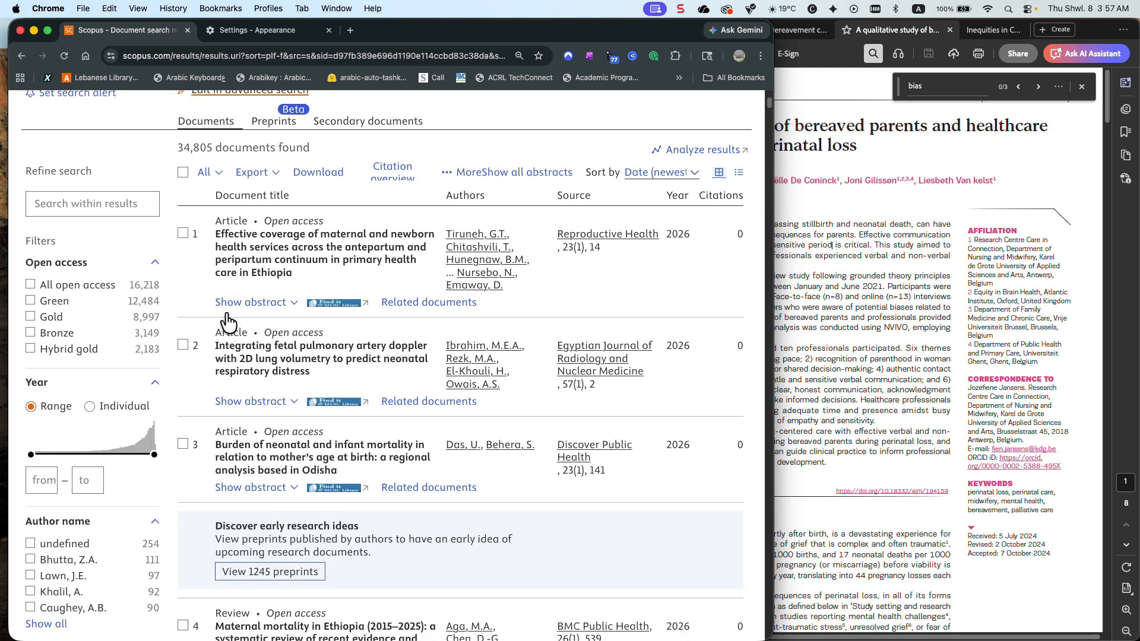
left_click(235, 322)
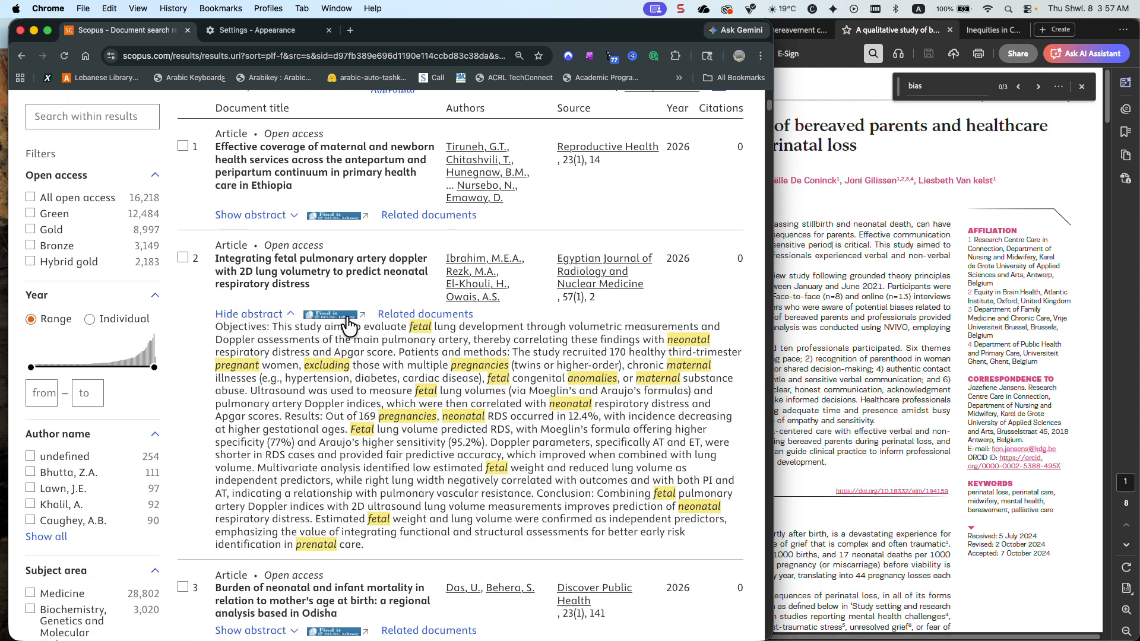
scroll(349, 325, "up", 5)
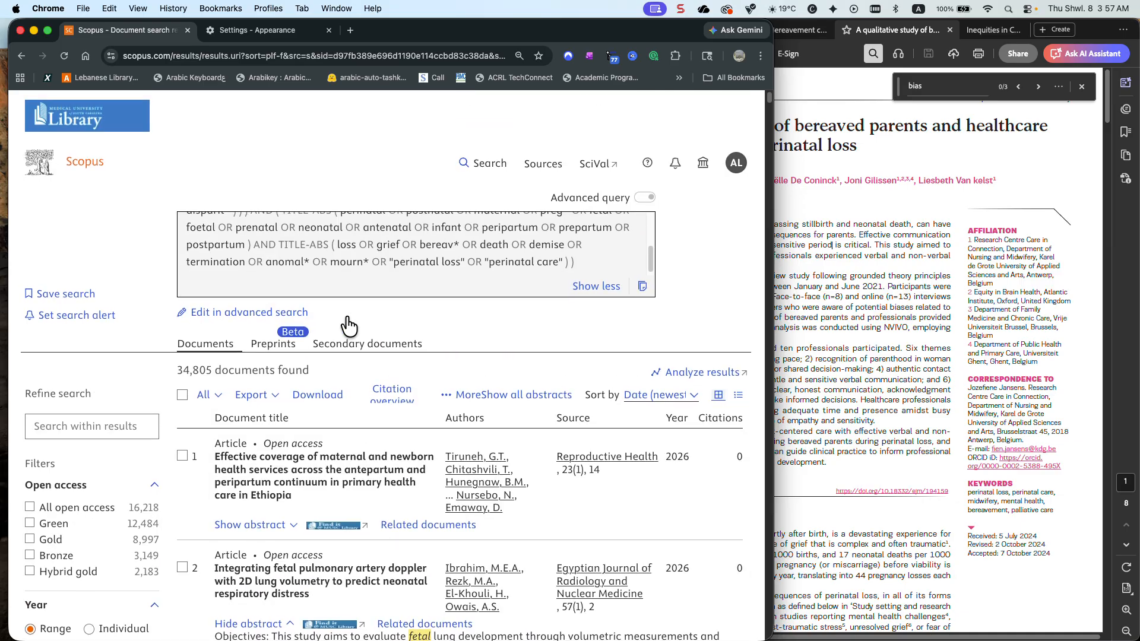
scroll(351, 323, "down", 1)
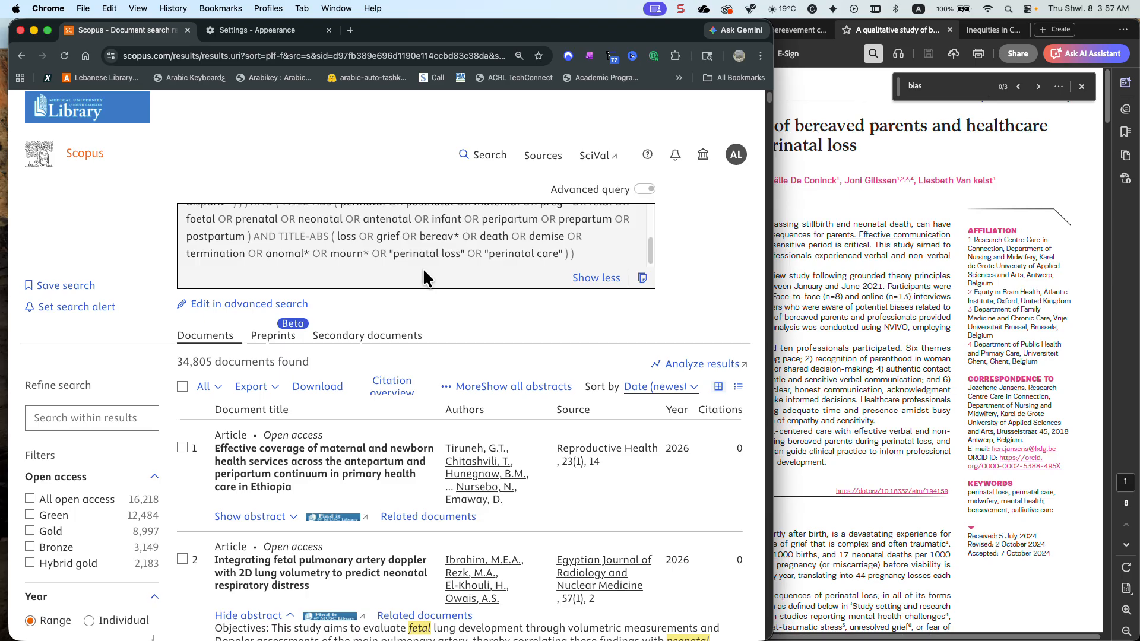
scroll(423, 268, "up", 1)
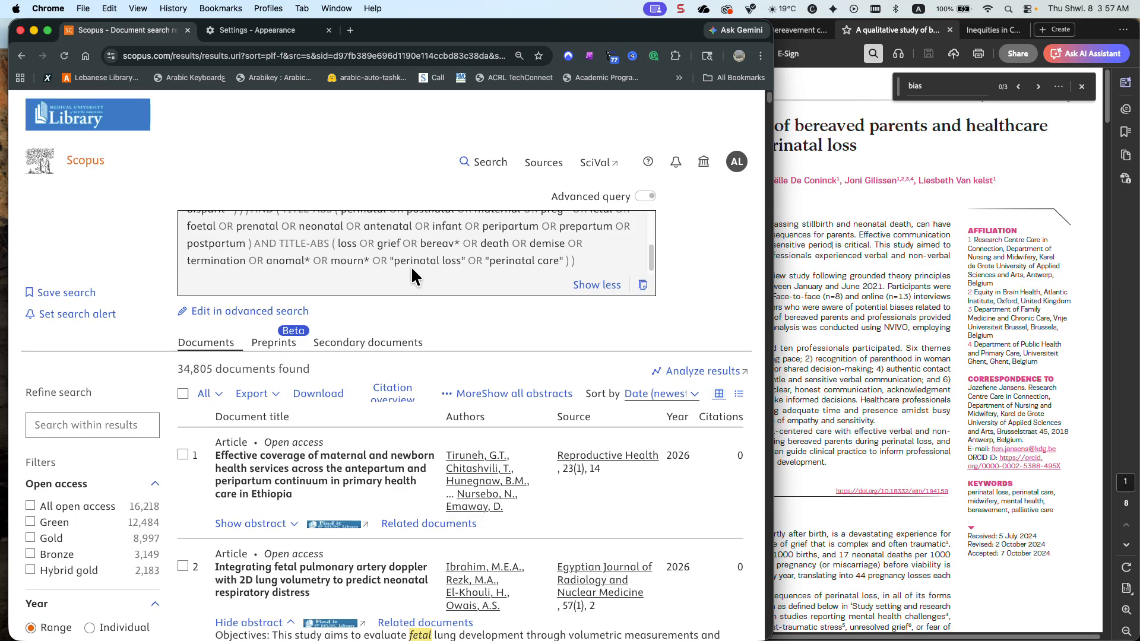
scroll(410, 266, "up", 1)
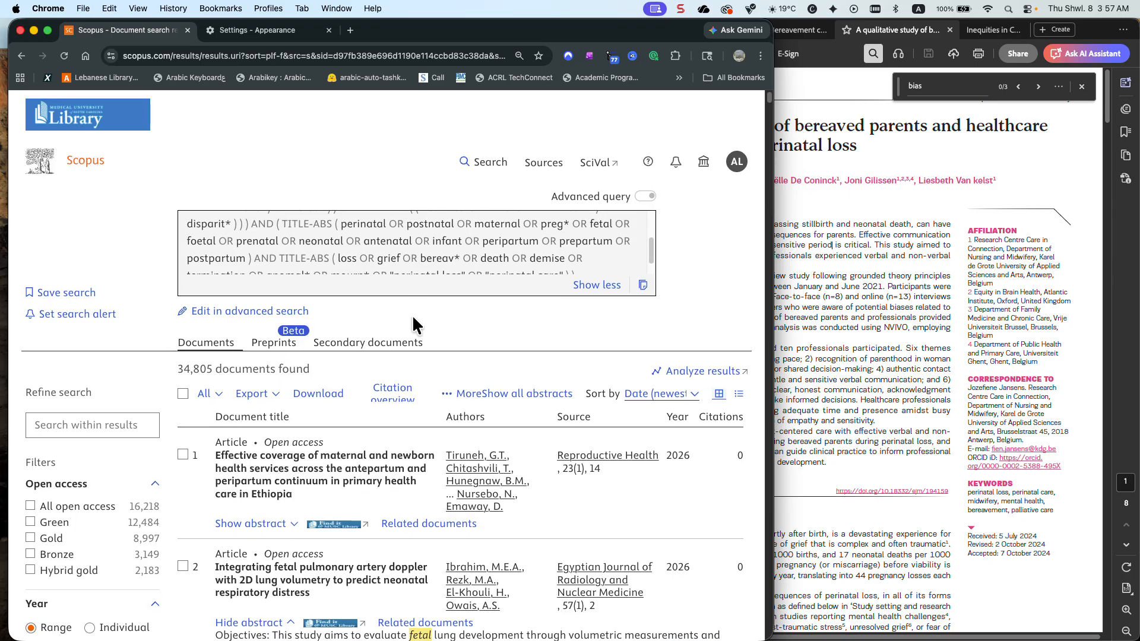
Examine the second result's highlighted abstract terms and expand the first result's abstract to check its matches
scroll(414, 318, "down", 3)
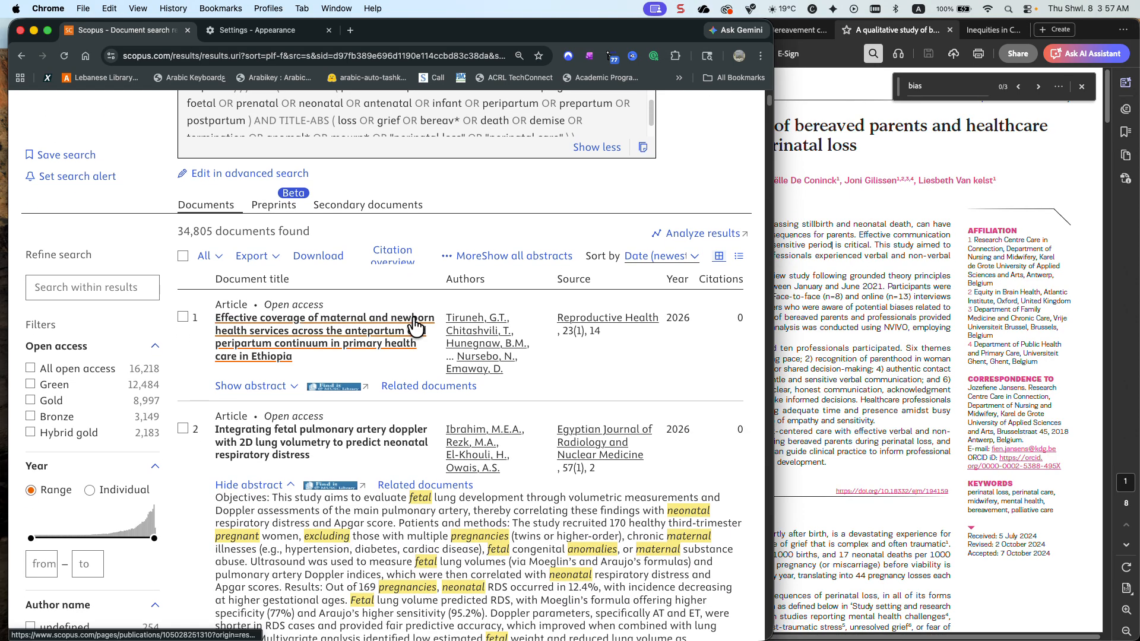
scroll(414, 325, "down", 3)
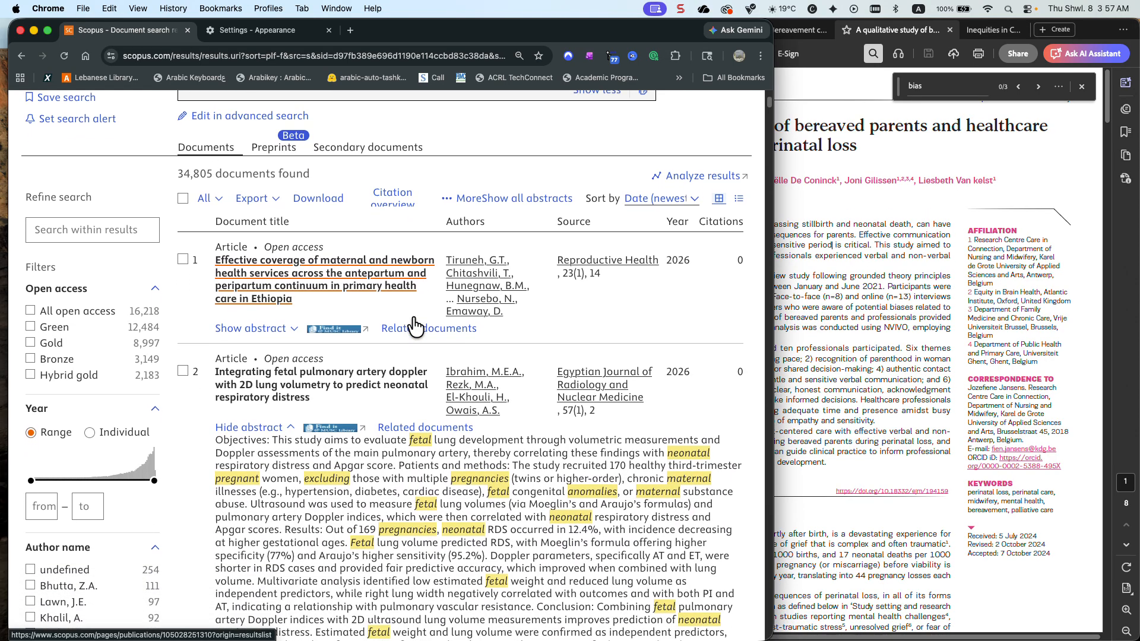
scroll(414, 325, "down", 1)
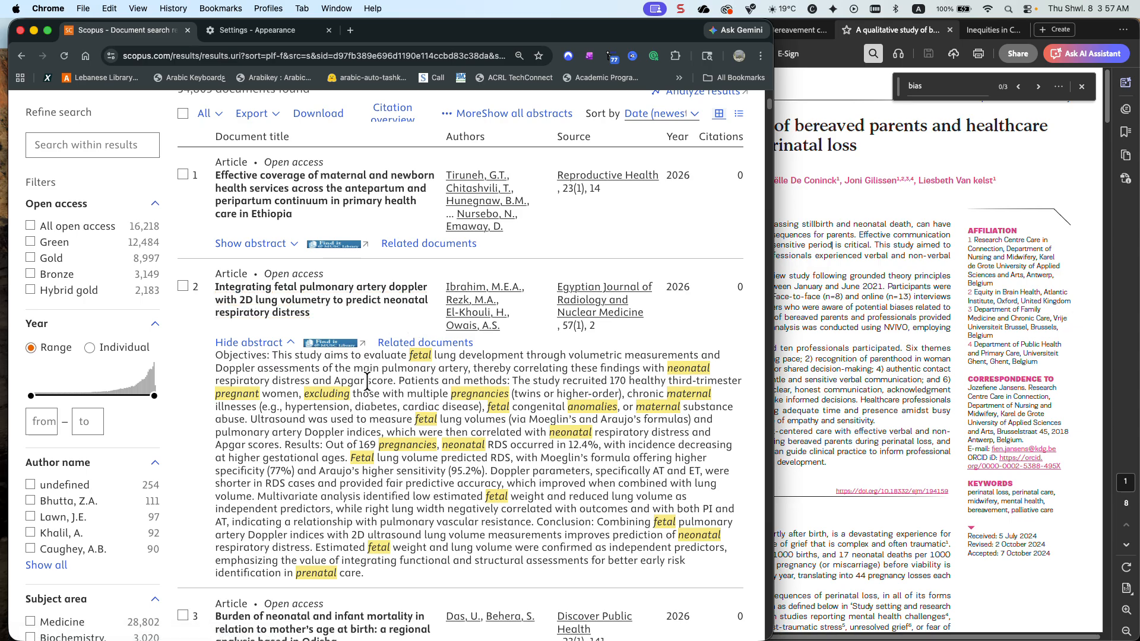
scroll(412, 382, "up", 1)
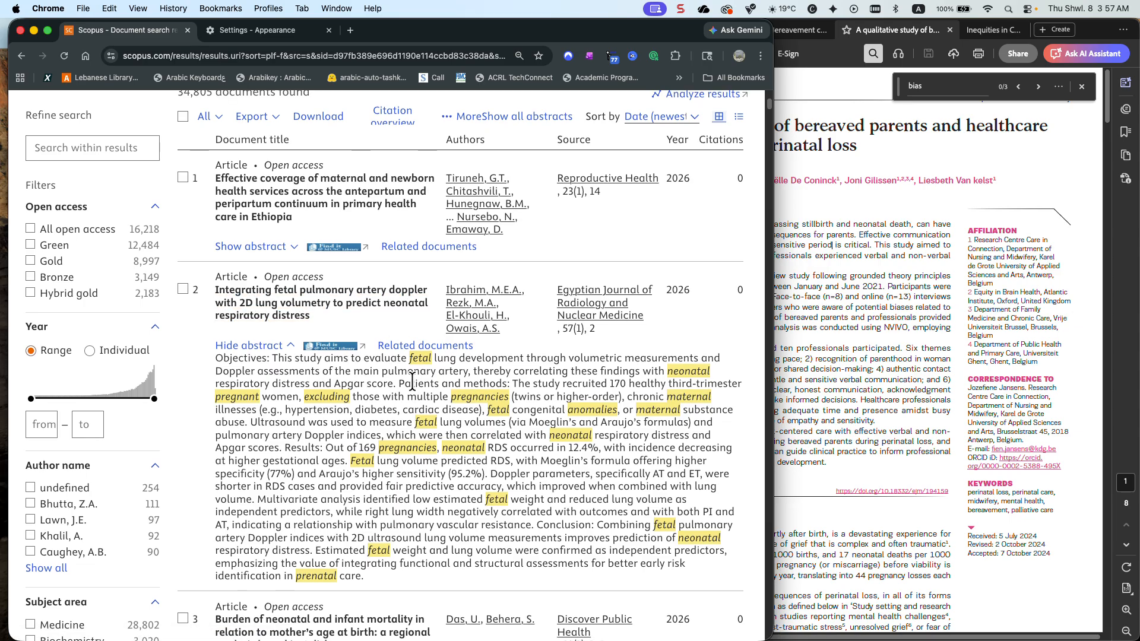
left_click(261, 246)
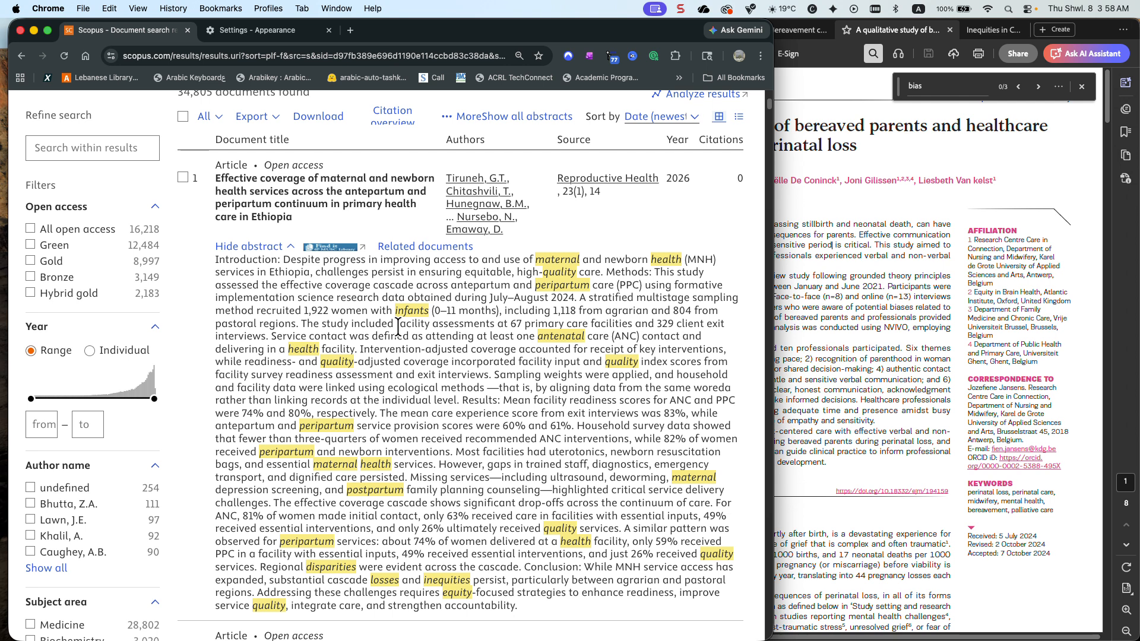
Reopen the query in advanced search and delete the TITLE-ABS block of perinatal period terms, from perinatal through postpartum
scroll(397, 325, "up", 5)
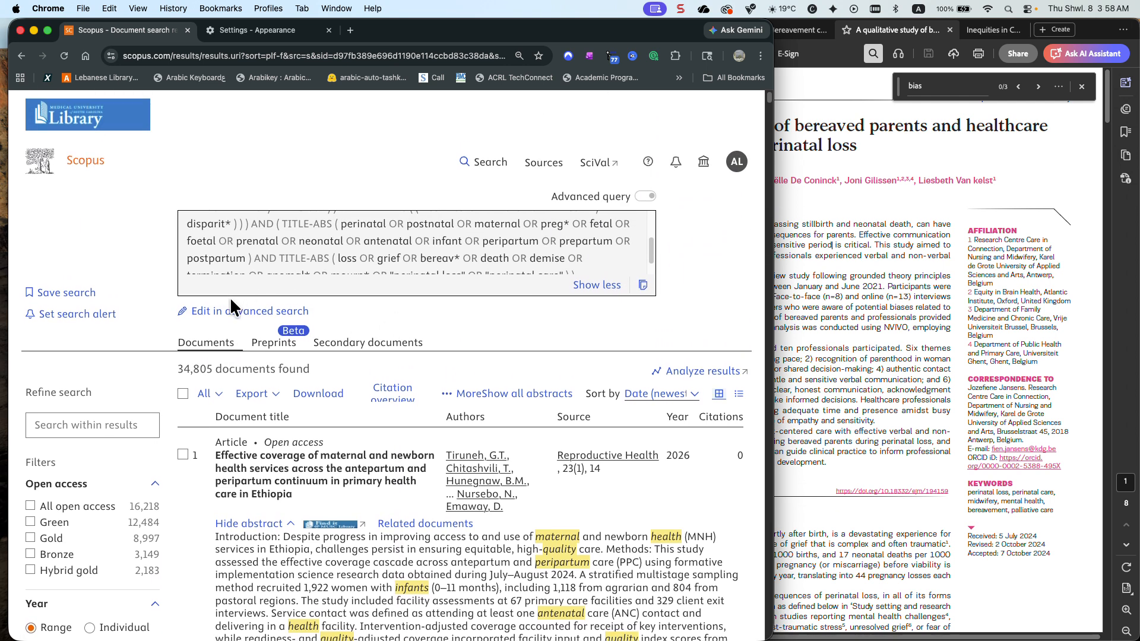
left_click(230, 312)
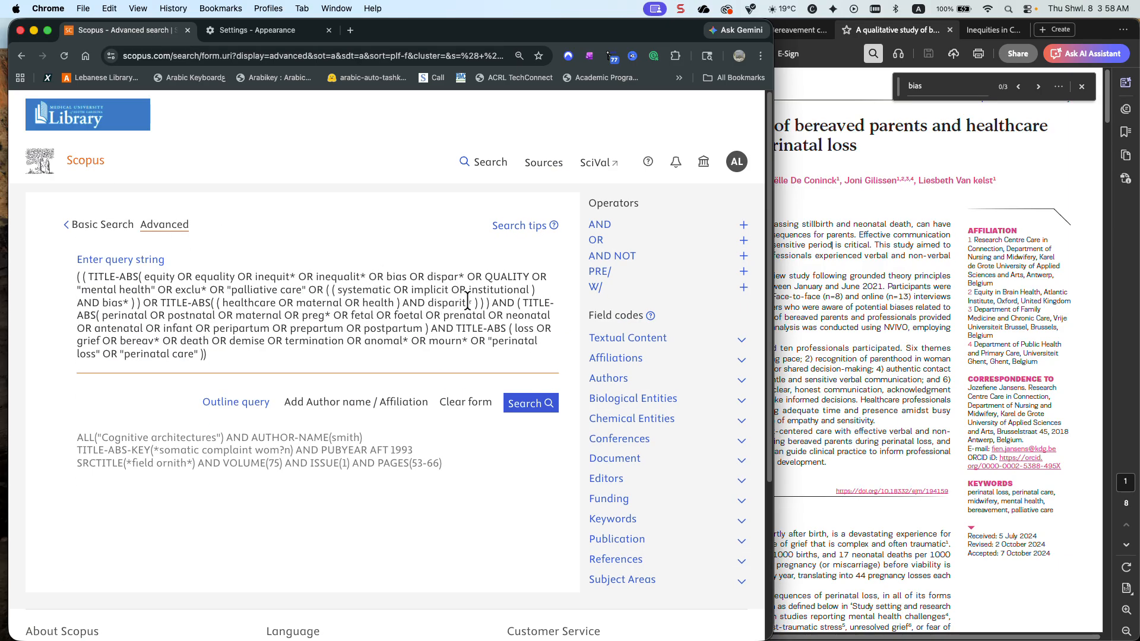
left_click_drag(518, 303, 429, 327)
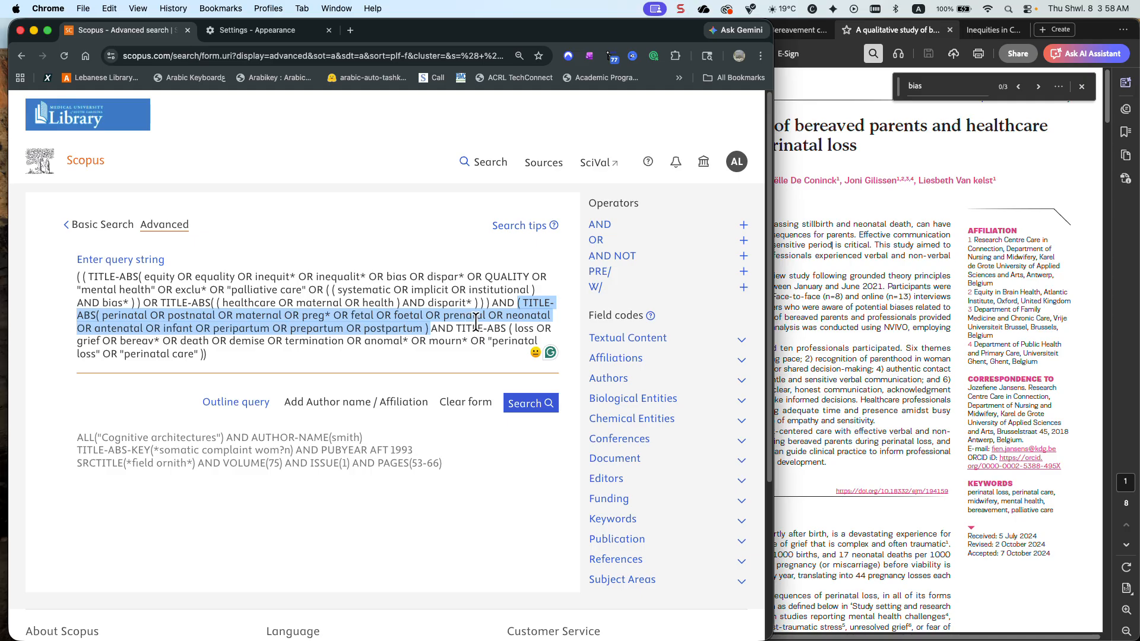
key("BackSpace")
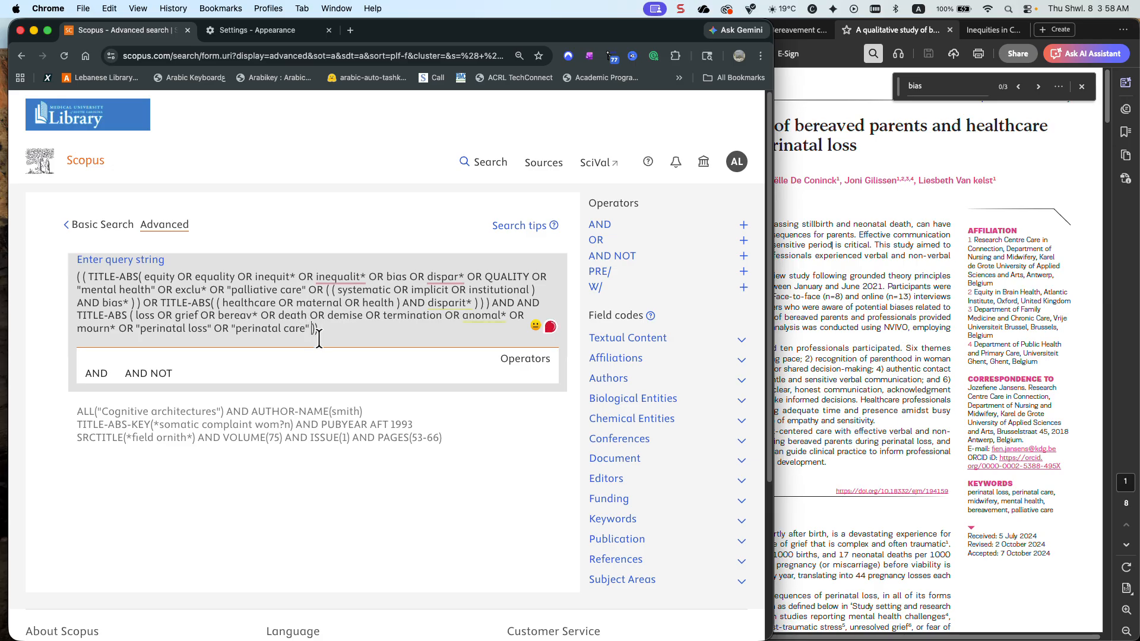
Add OR "Postnatal loss" after "perinatal care" in the last TITLE-ABS group of the query
type("OR ")
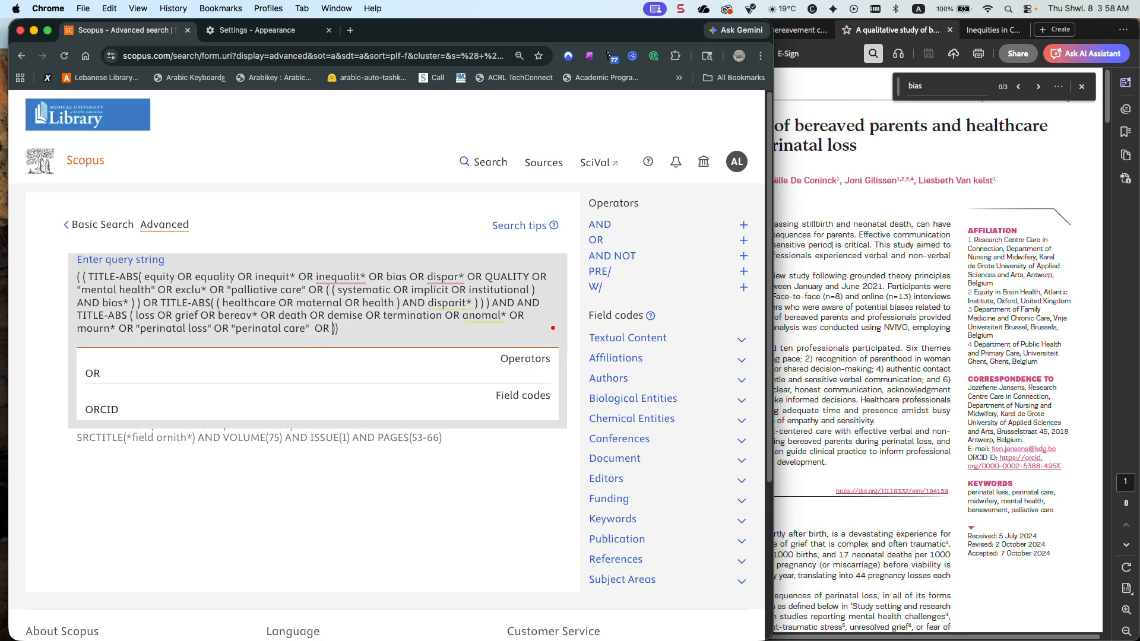
type("\"PO")
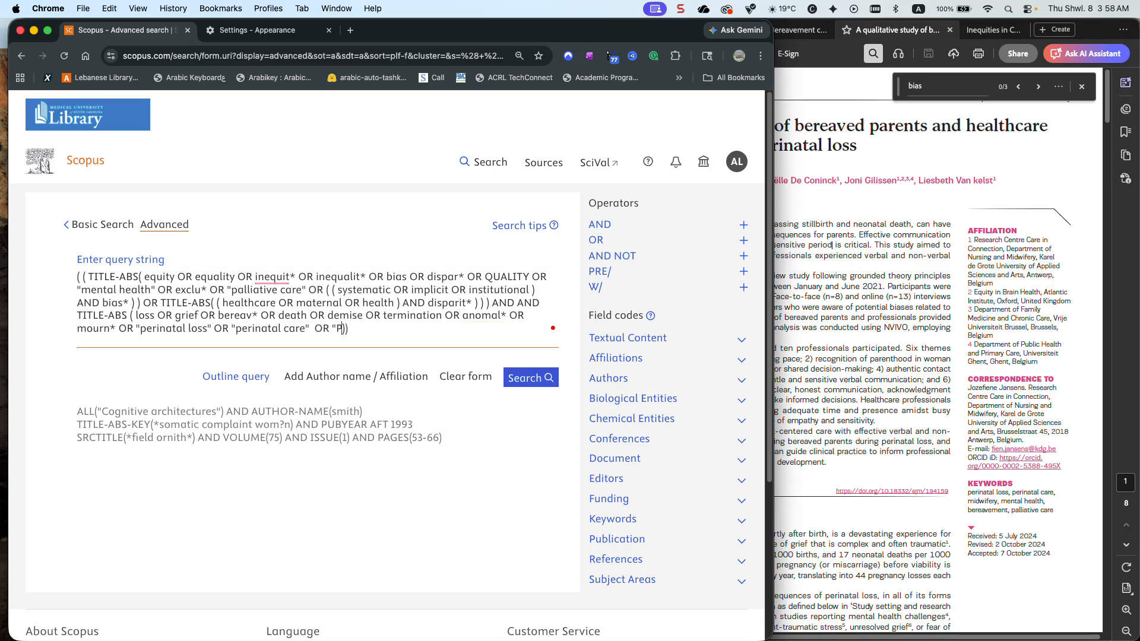
key("BackSpace")
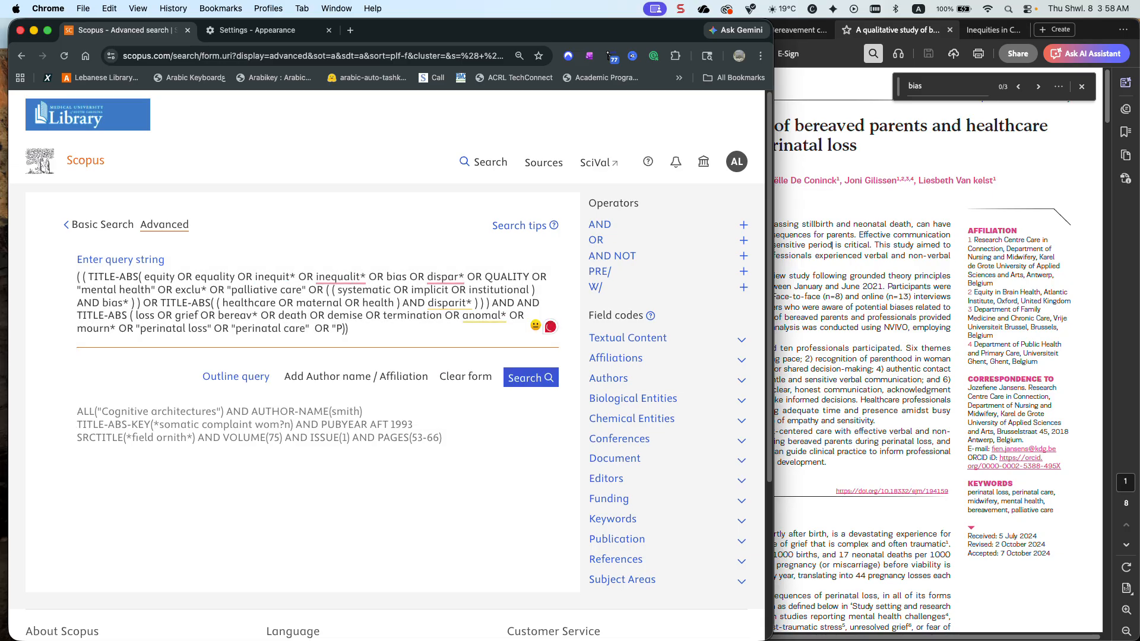
type("os")
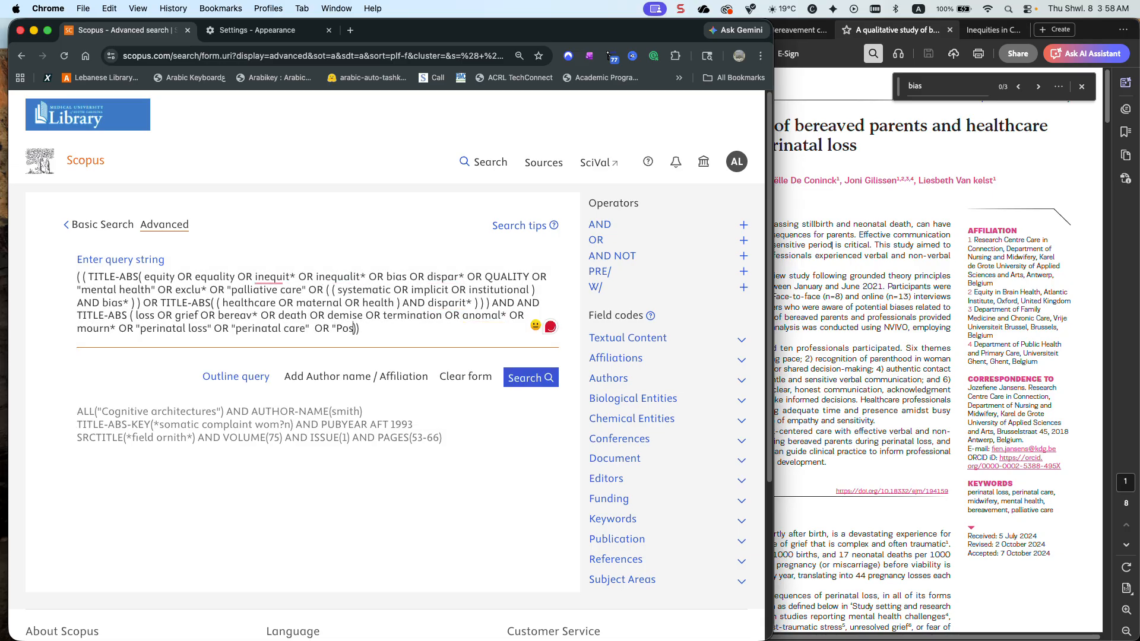
type("tnatal loss\"")
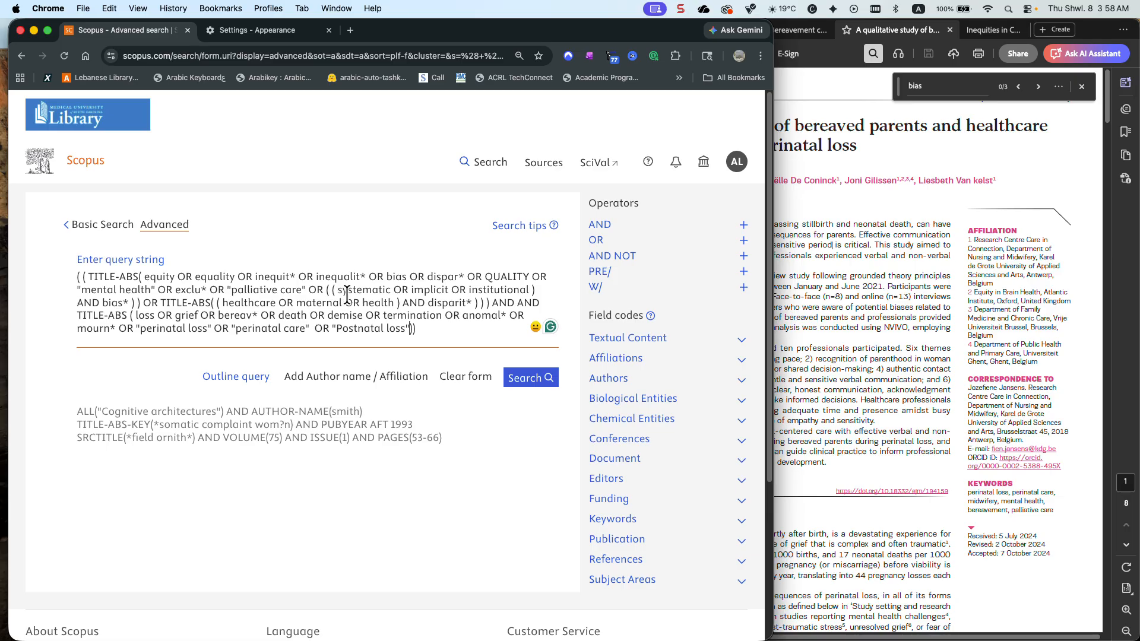
Copy bias* in the query string after systematic with a closing quotation mark, and after implicit
left_click_drag(130, 303, 103, 302)
key("super+c")
left_click(392, 290)
key("super+v")
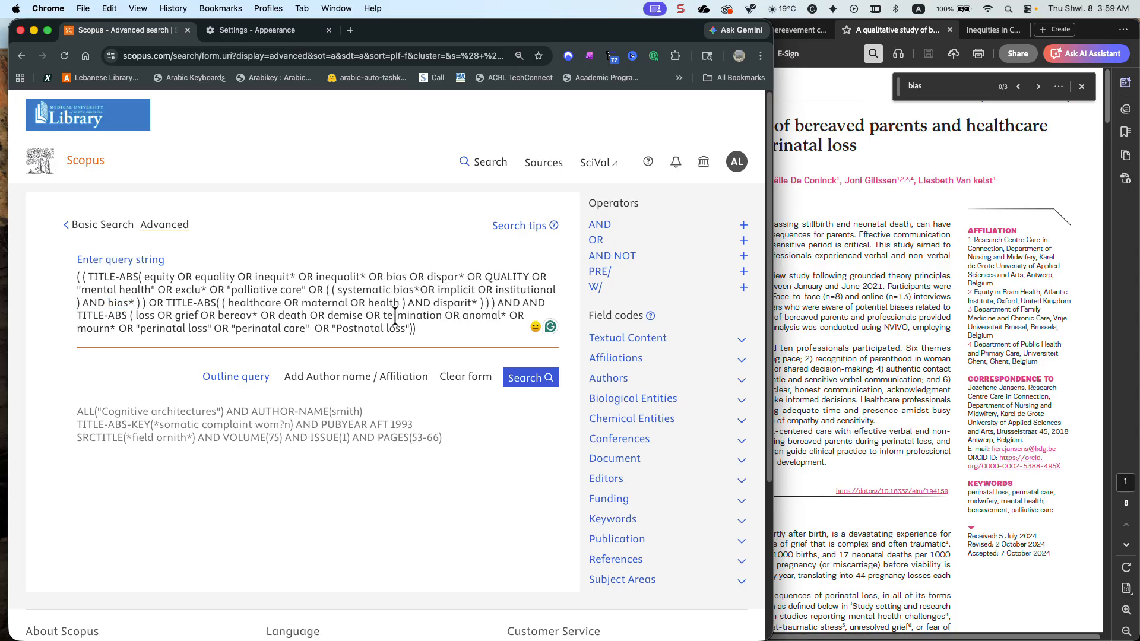
type("\"")
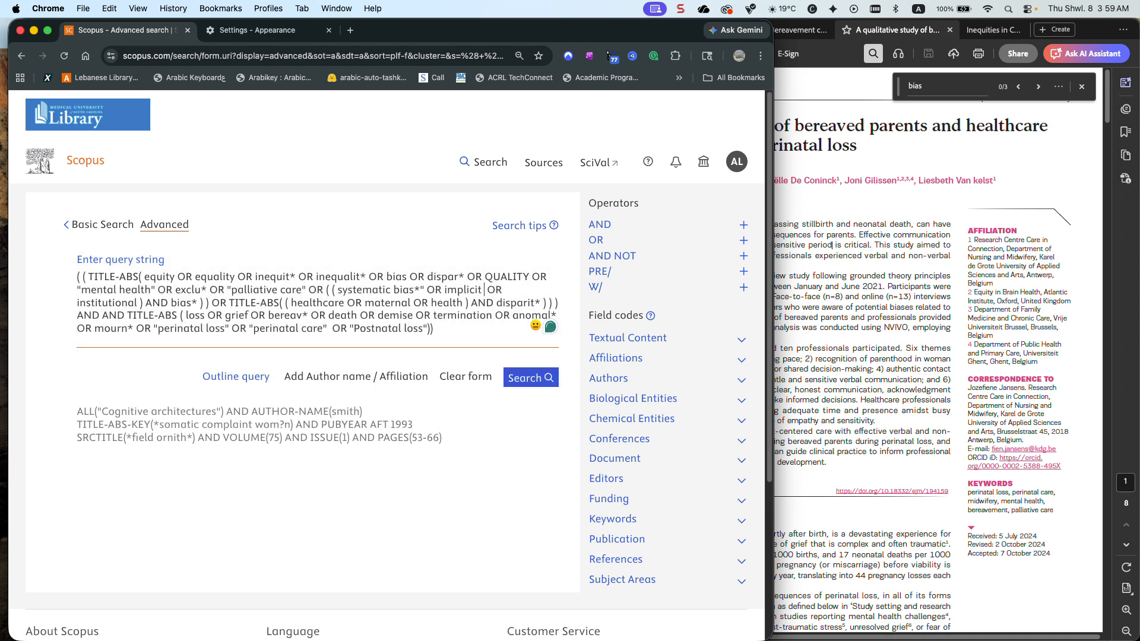
key("super+v")
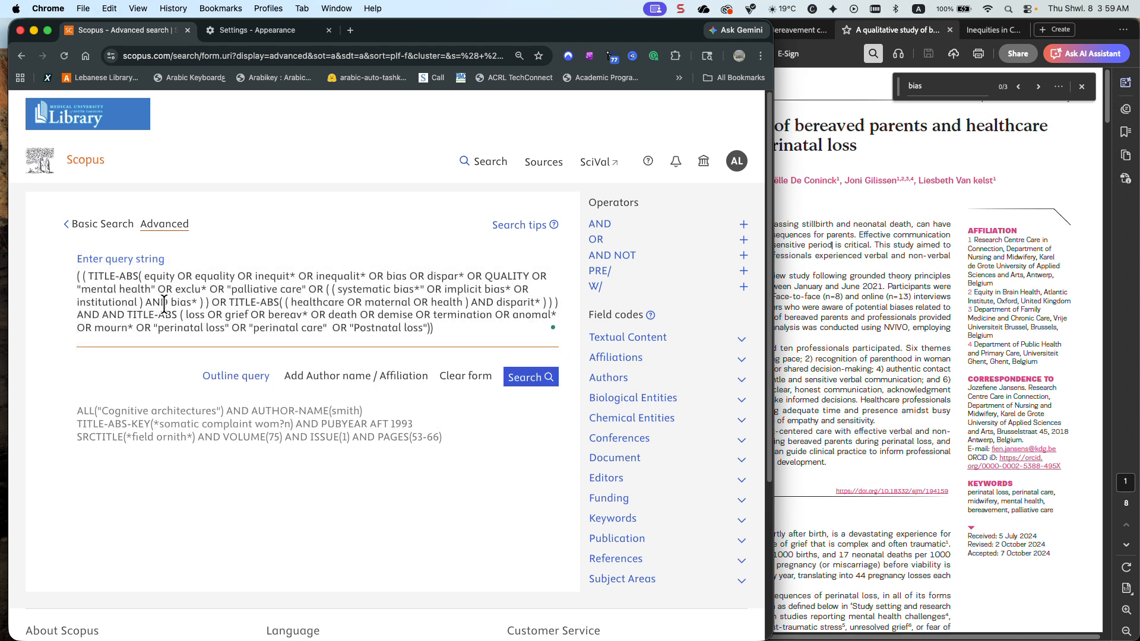
Turn the institutional term into the quoted phrase "institutional bias*", removing the parenthesis and AND inside it and one surplus closing parenthesis after it
left_click_drag(172, 302, 140, 303)
key("BackSpace")
left_click(168, 302)
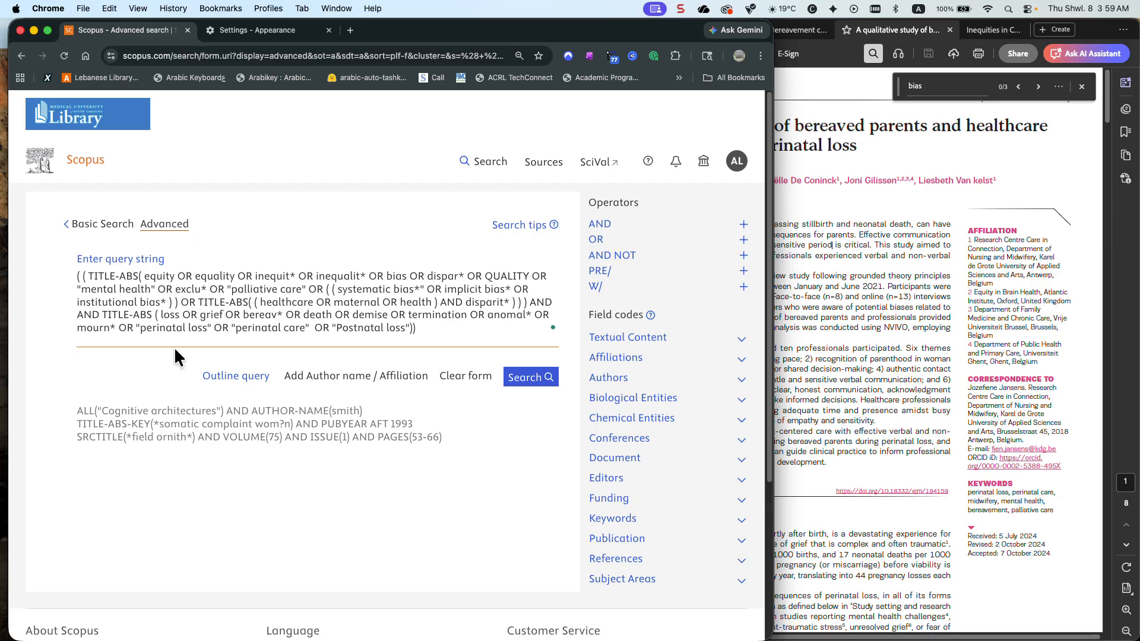
type("\"")
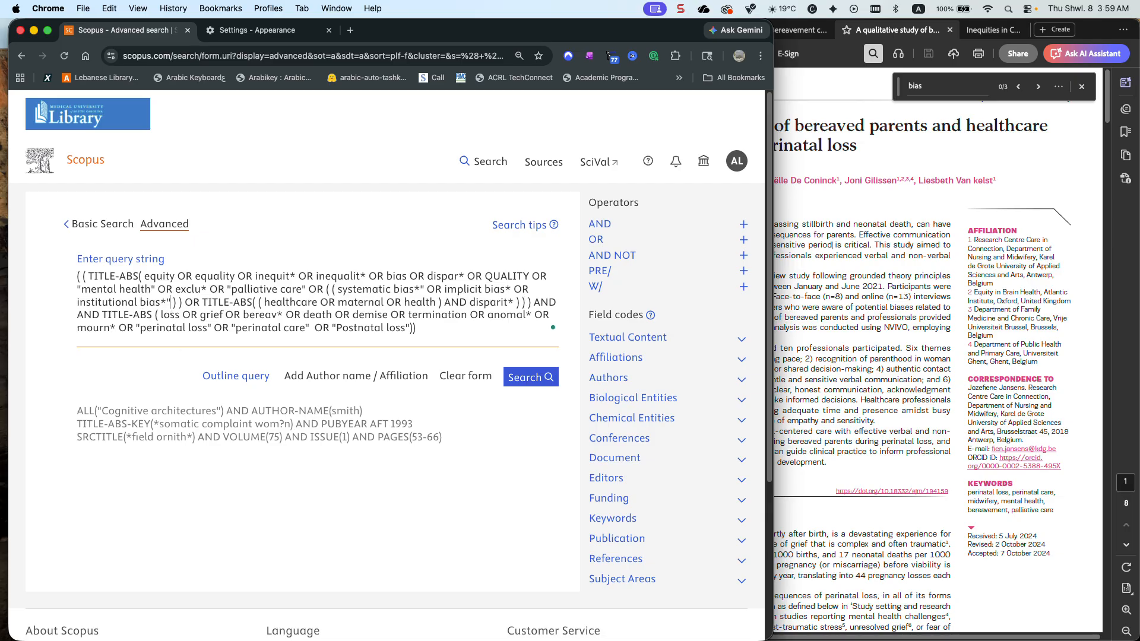
key("Delete")
key("Delete")
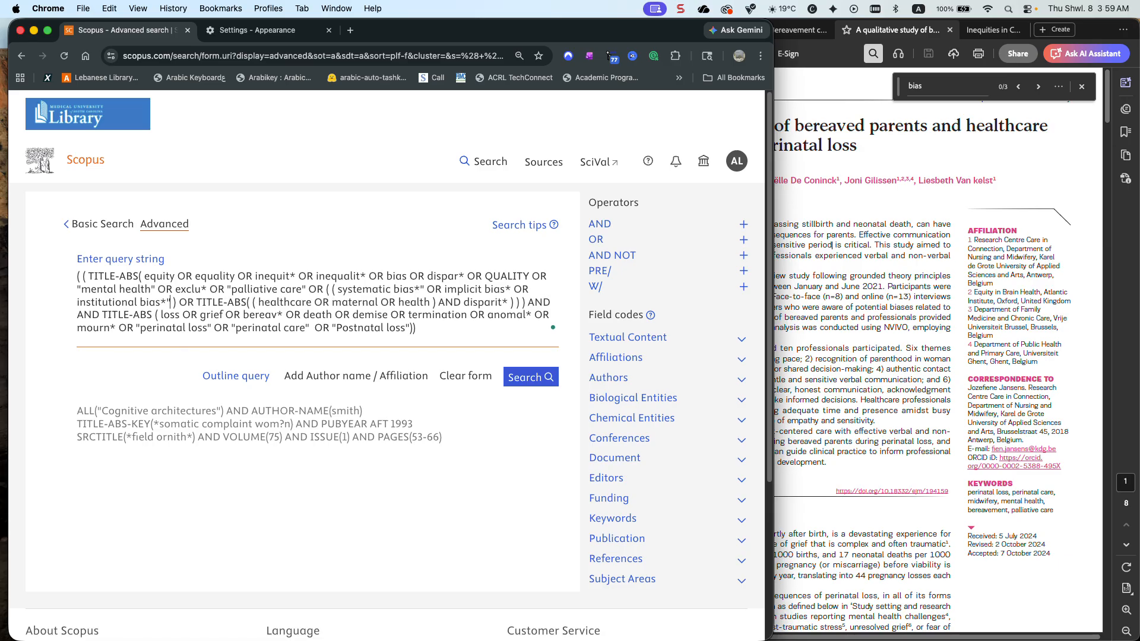
left_click(75, 301)
type("\"")
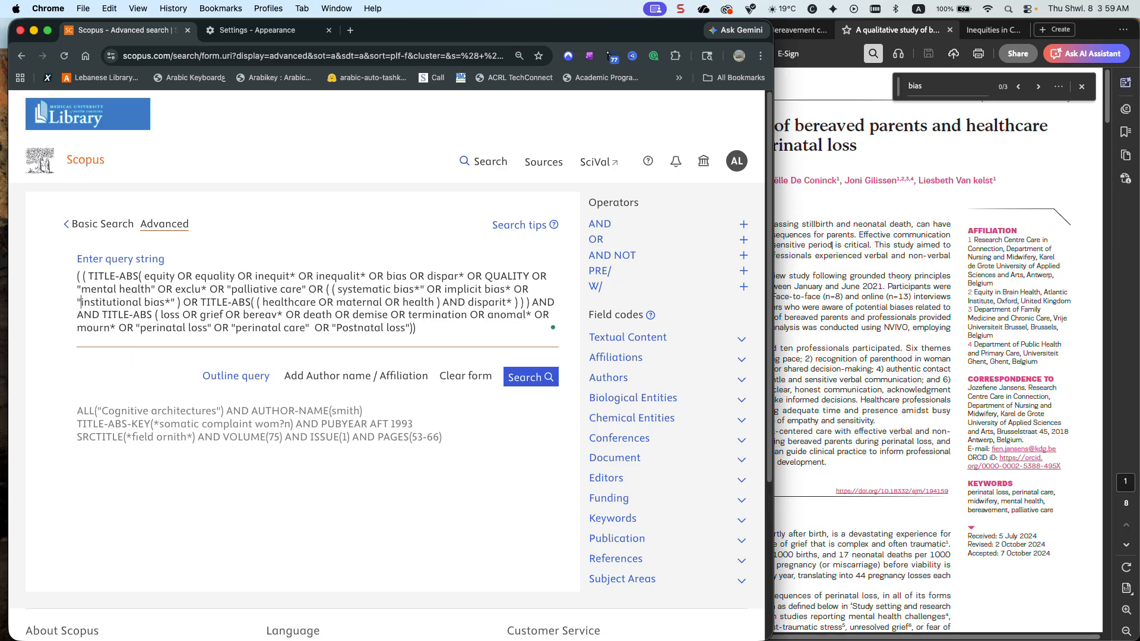
Replace the opening parentheses before systematic with a quotation mark so the term reads "systematic bias*"
left_click(336, 289)
type("(")
key("BackSpace")
key("BackSpace")
key("BackSpace")
key("BackSpace")
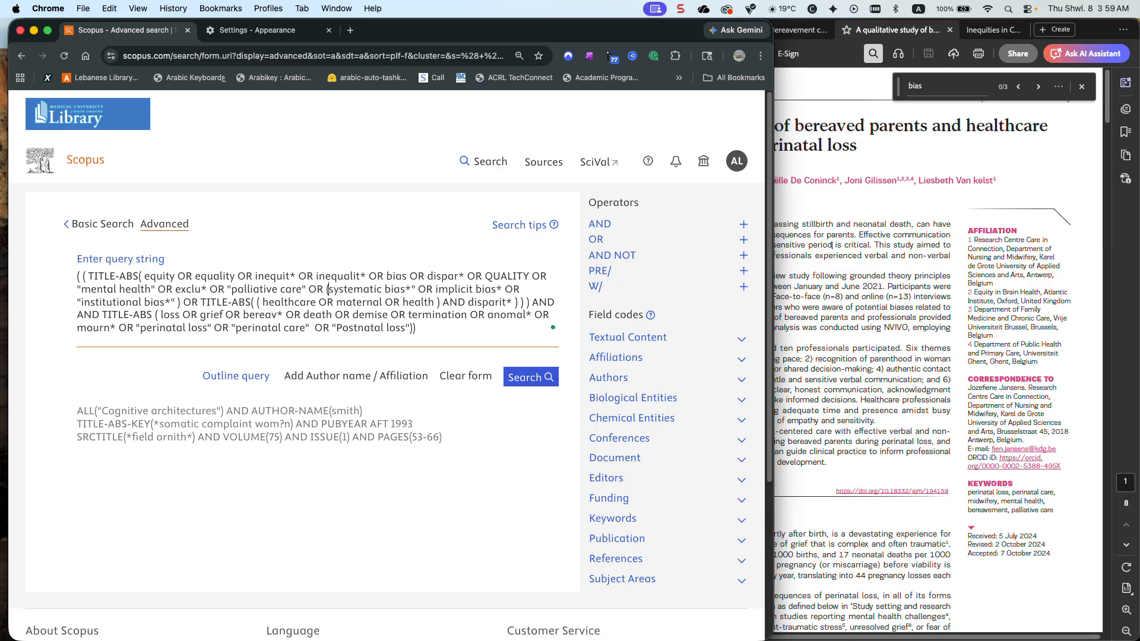
type("\"")
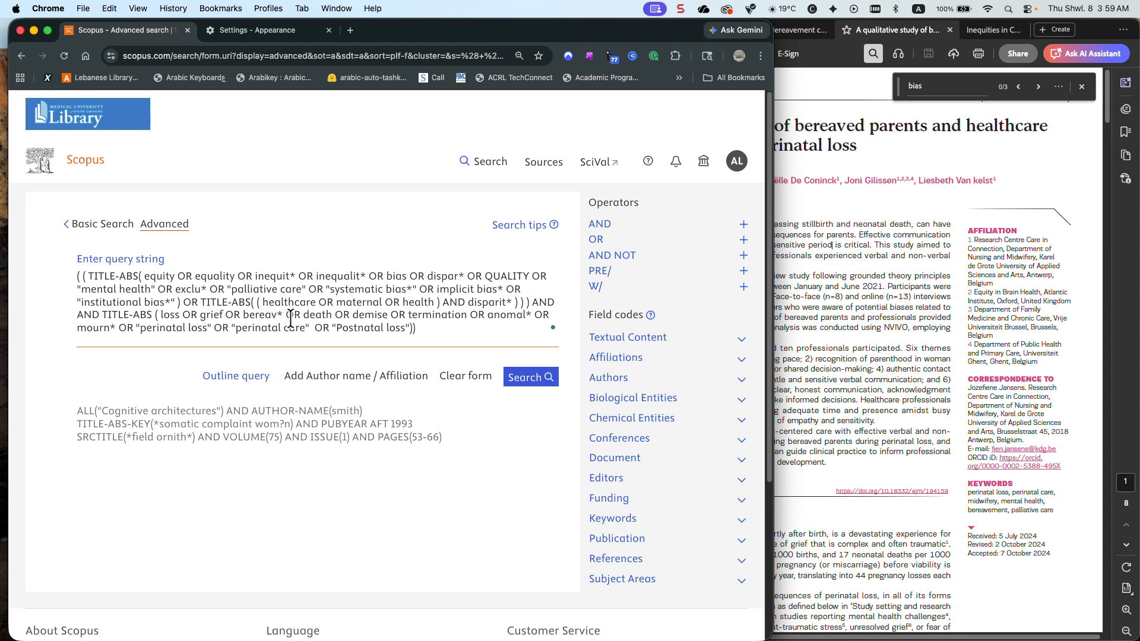
Delete the OR TITLE-ABS((healthcare OR maternal OR health) AND disparit*) clause along with its surplus closing parentheses
left_click(532, 303)
key("BackSpace")
key("BackSpace")
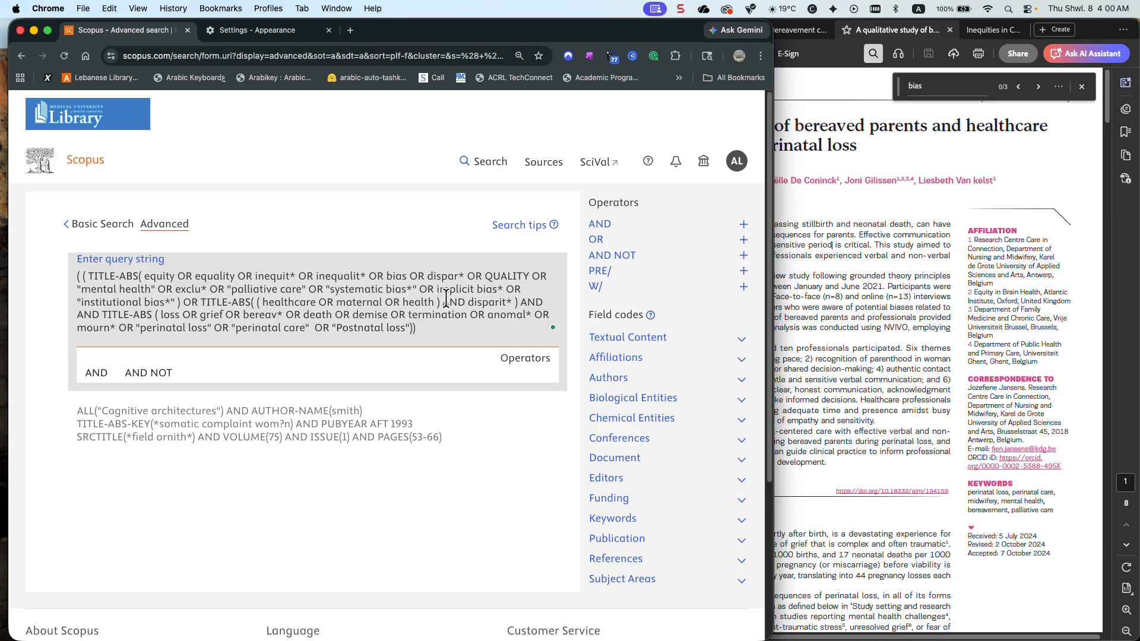
left_click_drag(518, 302, 185, 301)
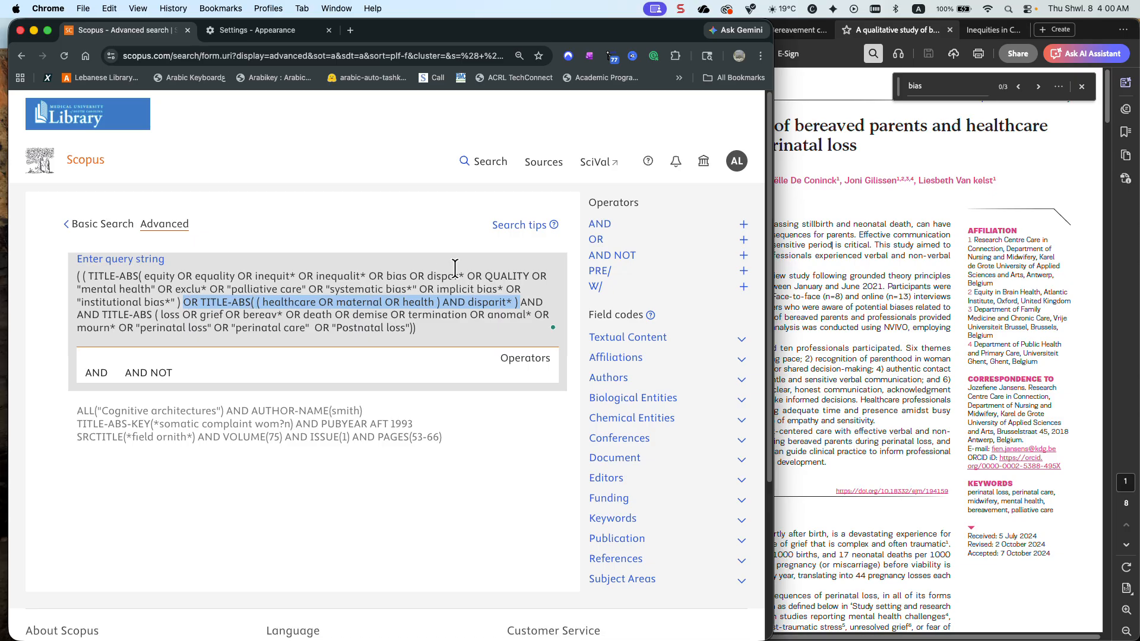
key("BackSpace")
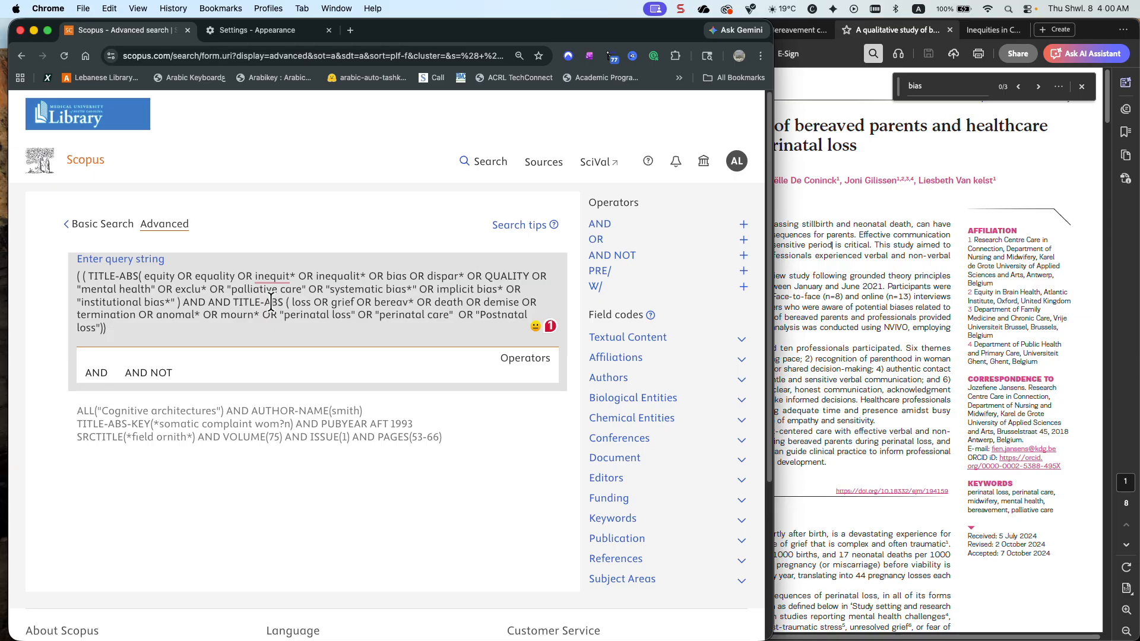
Remove the duplicate AND before the second TITLE-ABS group and run the search
left_click(228, 302)
key("BackSpace")
key("BackSpace")
key("BackSpace")
key("BackSpace")
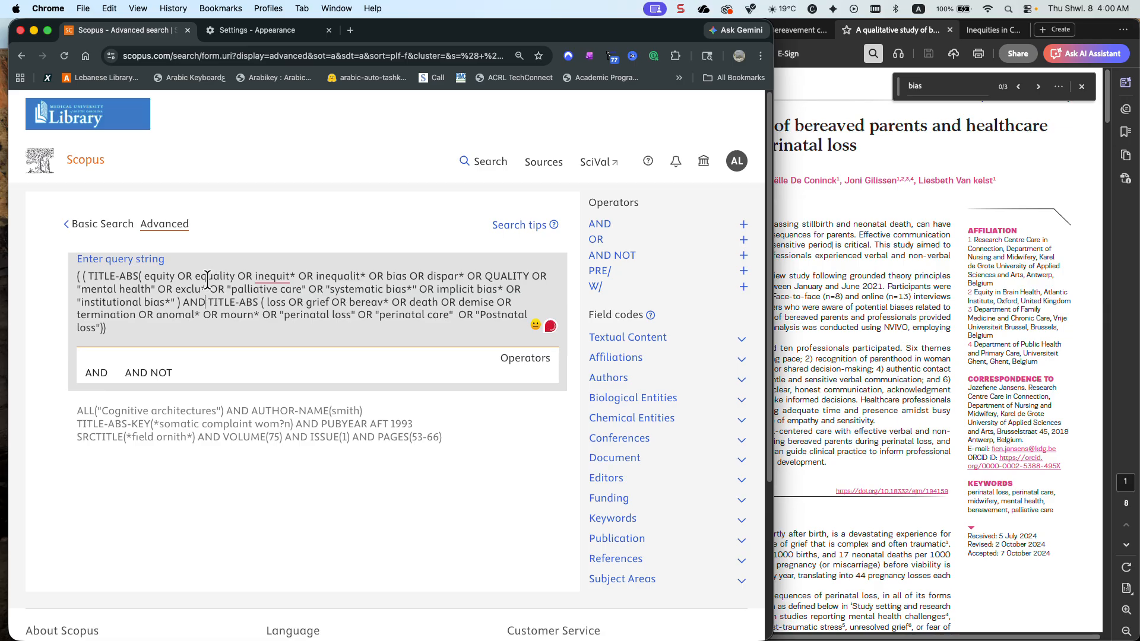
scroll(213, 279, "down", 1)
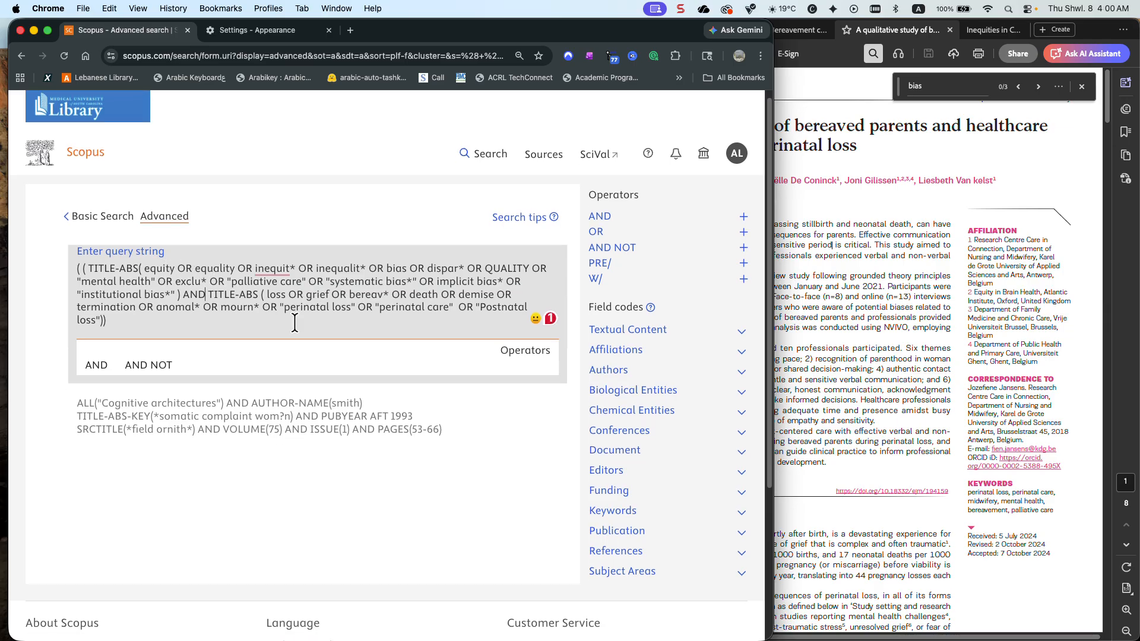
left_click(519, 390)
left_click(525, 366)
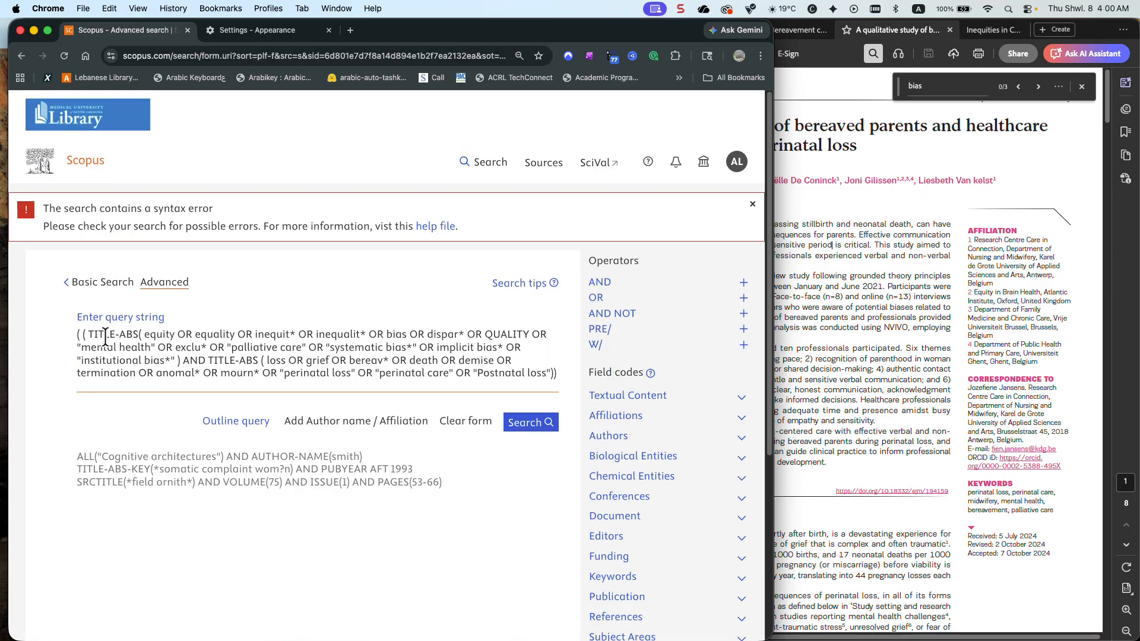
Remove the extra opening parenthesis at the start of the query string and run the search again
key("BackSpace")
key("BackSpace")
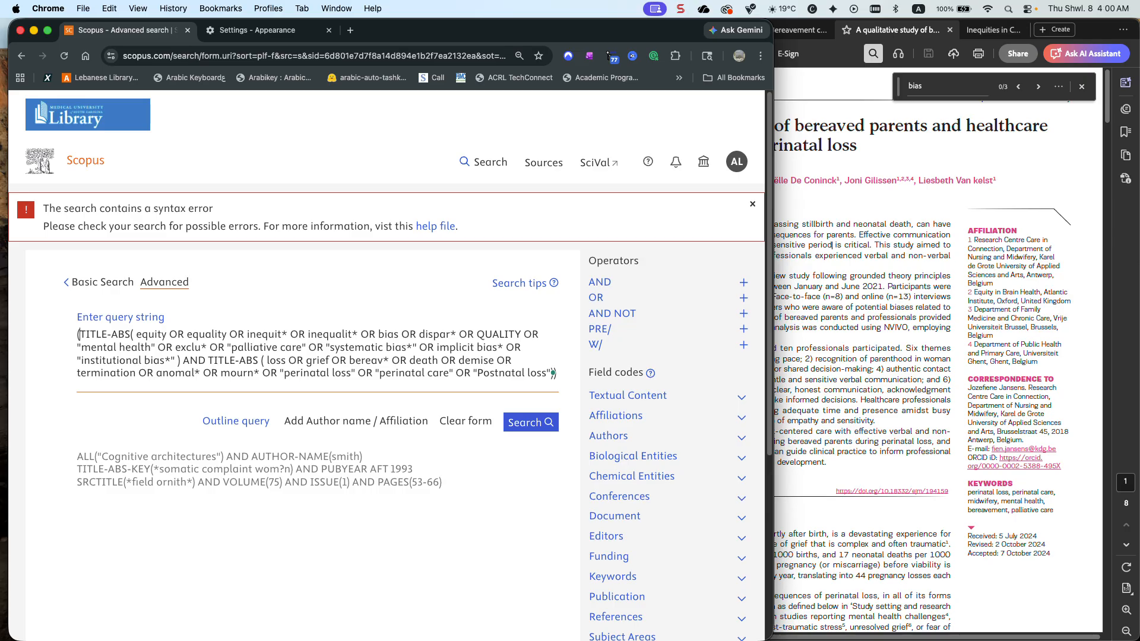
left_click(523, 423)
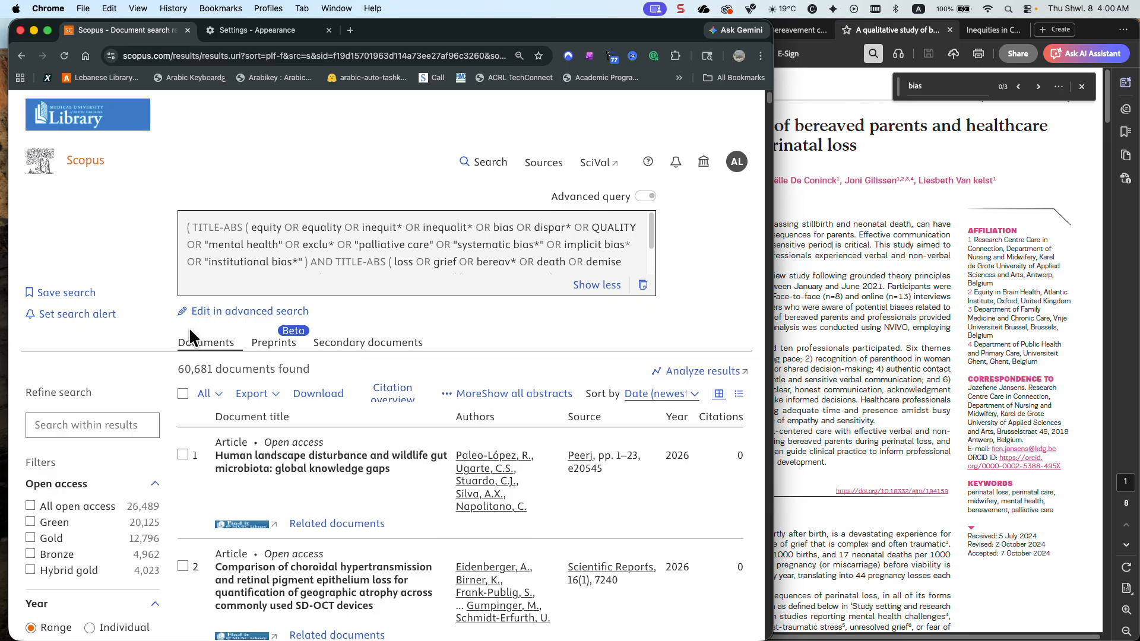
Show all source titles sorted alphabetically and limit the results to Electronics Letters
scroll(112, 332, "down", 10)
scroll(116, 344, "down", 6)
scroll(112, 333, "down", 4)
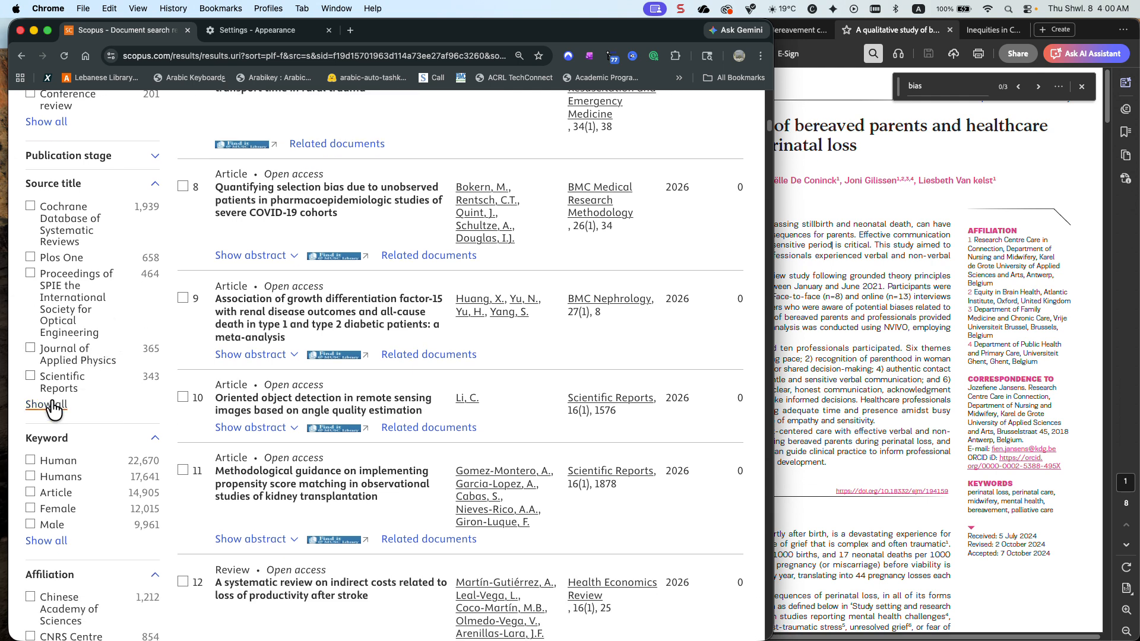
left_click(52, 406)
left_click(282, 180)
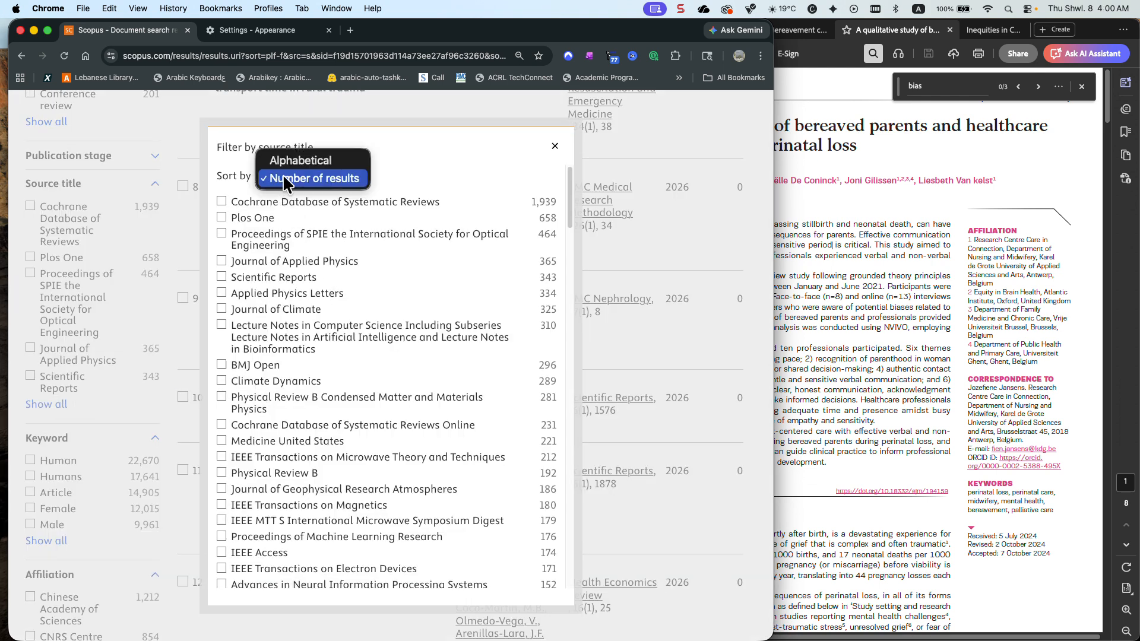
left_click(292, 160)
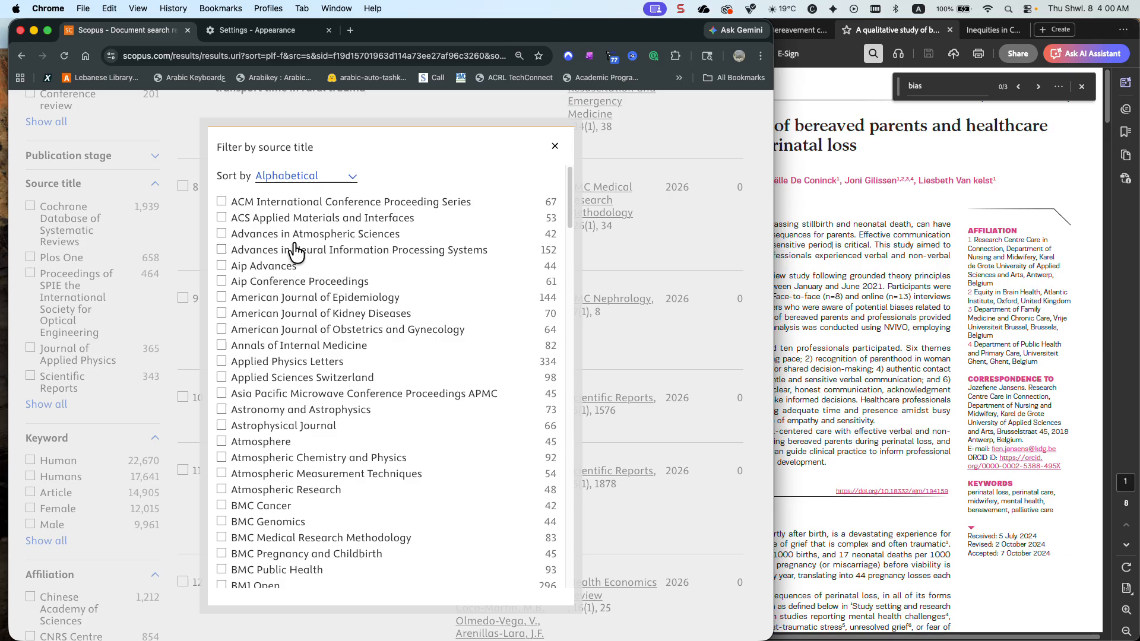
scroll(297, 255, "down", 6)
scroll(302, 270, "down", 4)
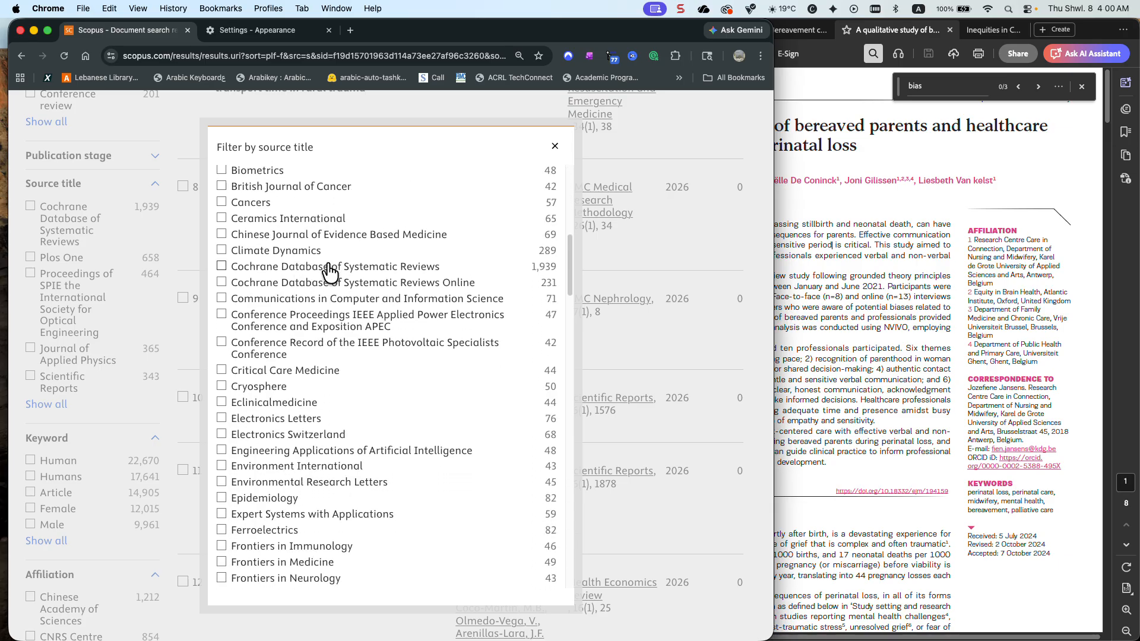
left_click(255, 420)
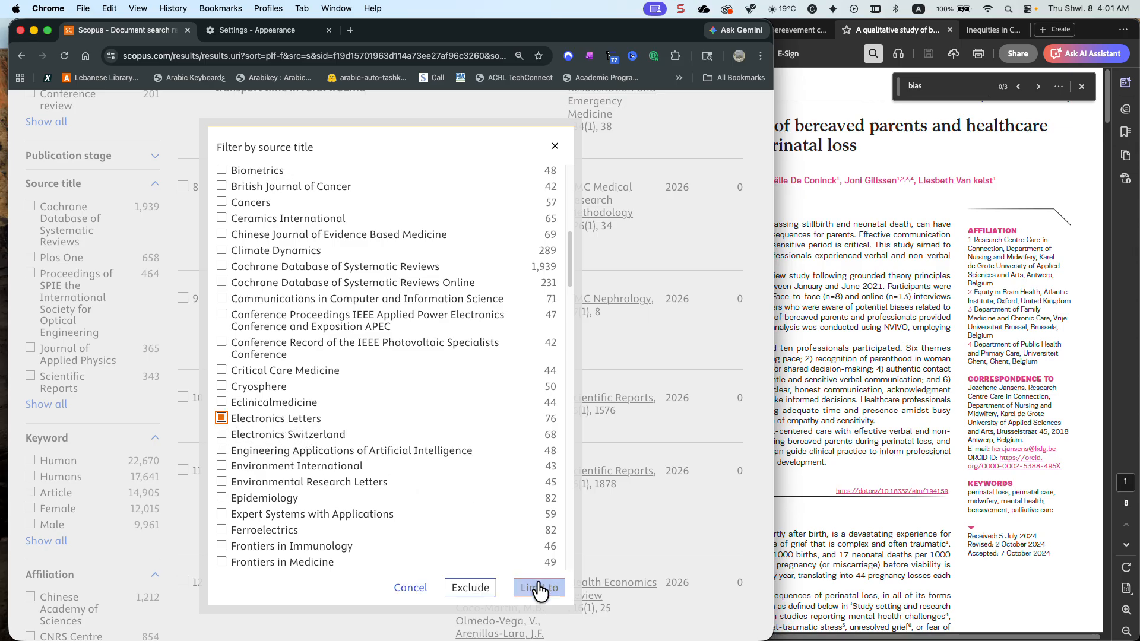
left_click(539, 588)
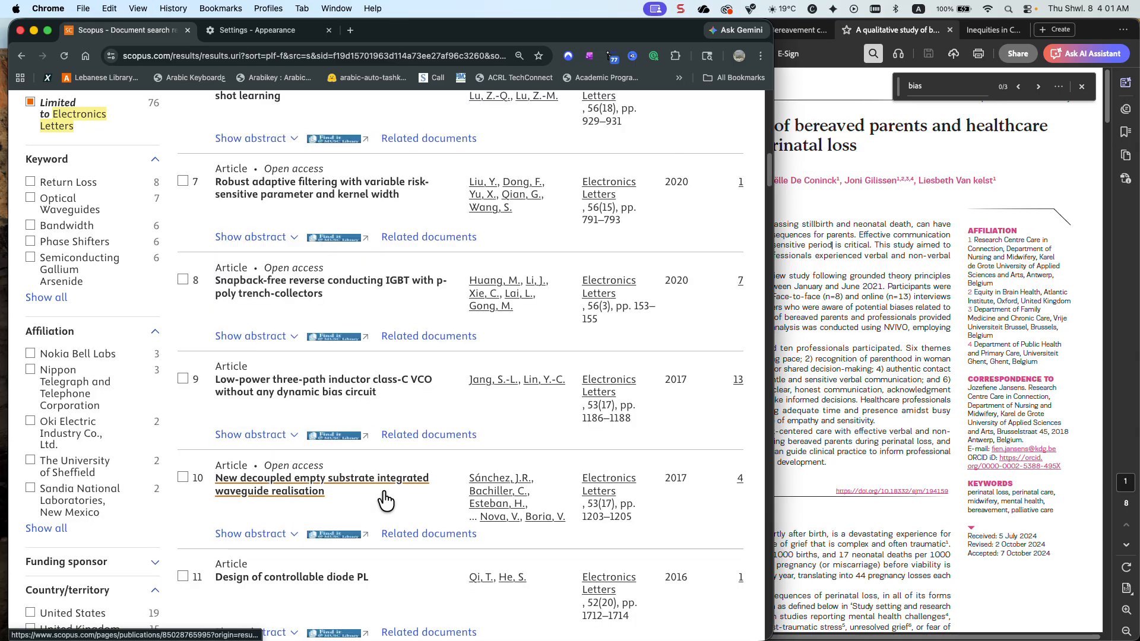
Show the abstract of "Robust adaptive filtering with variable risk-sensitive parameter and kernel width" and check which search terms it matches
scroll(385, 500, "up", 3)
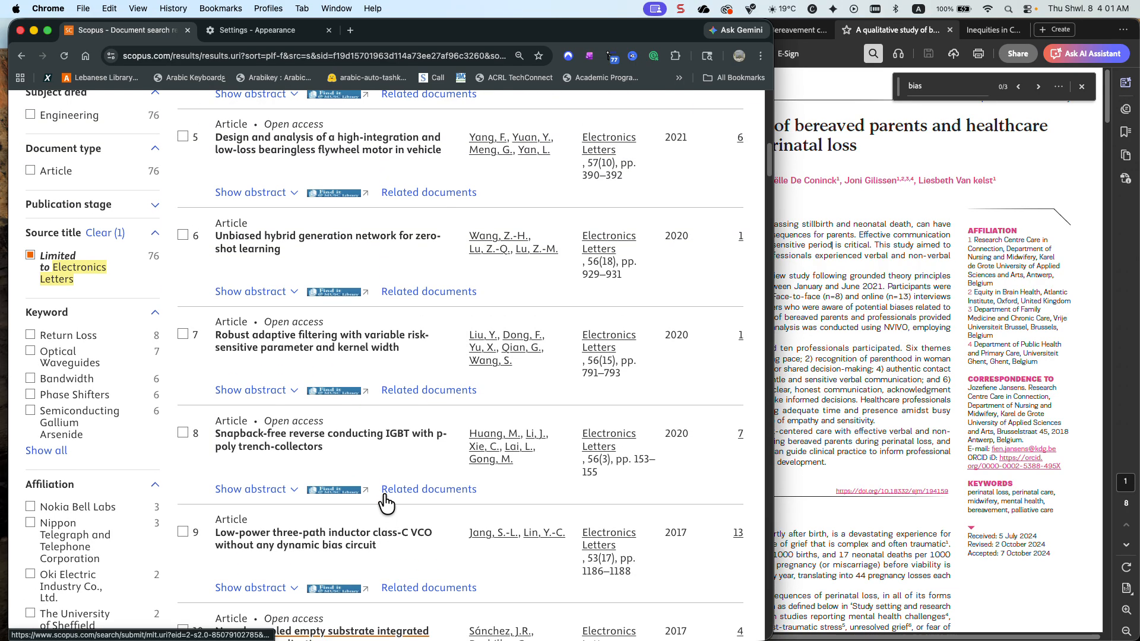
left_click(243, 427)
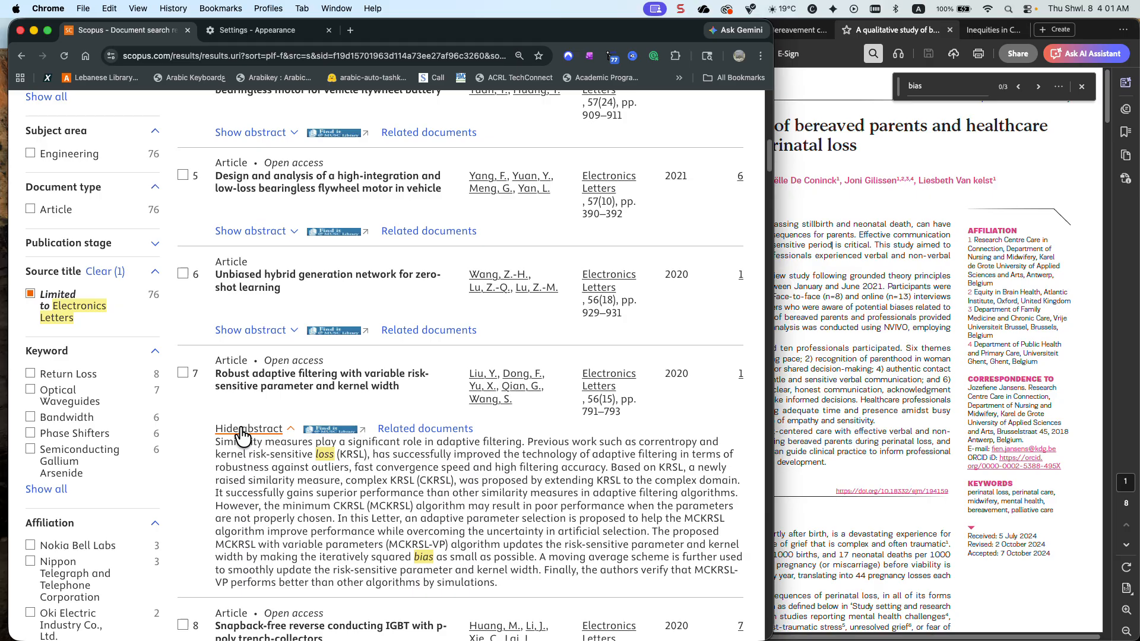
scroll(332, 445, "down", 1)
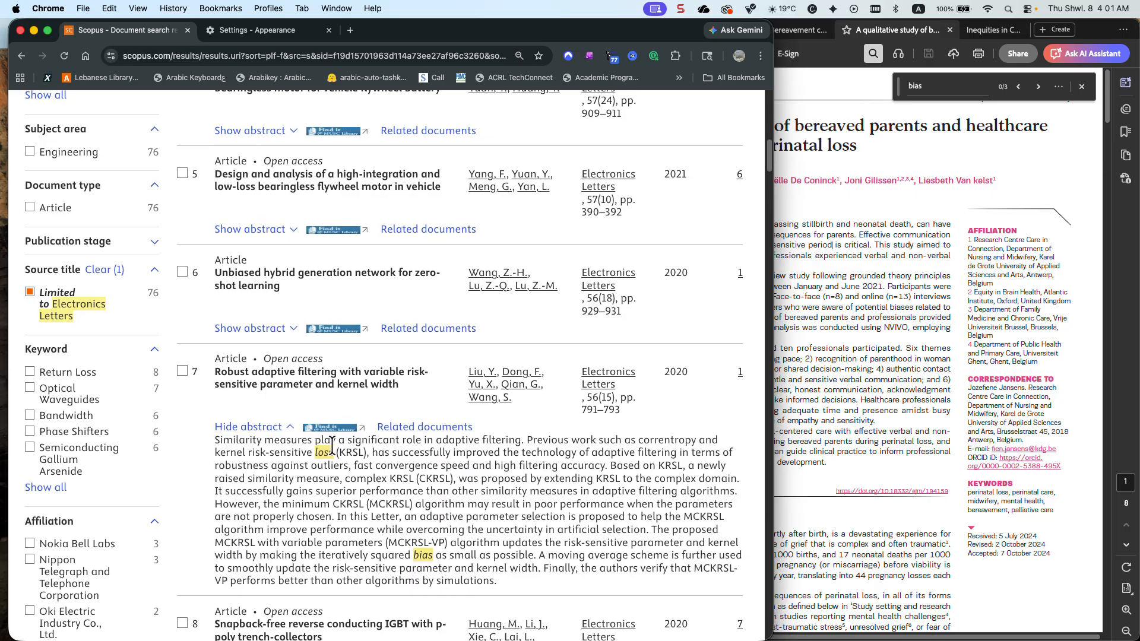
Copy the full query of the filtered results into the document search field on the search page, replacing its existing text
scroll(331, 445, "up", 10)
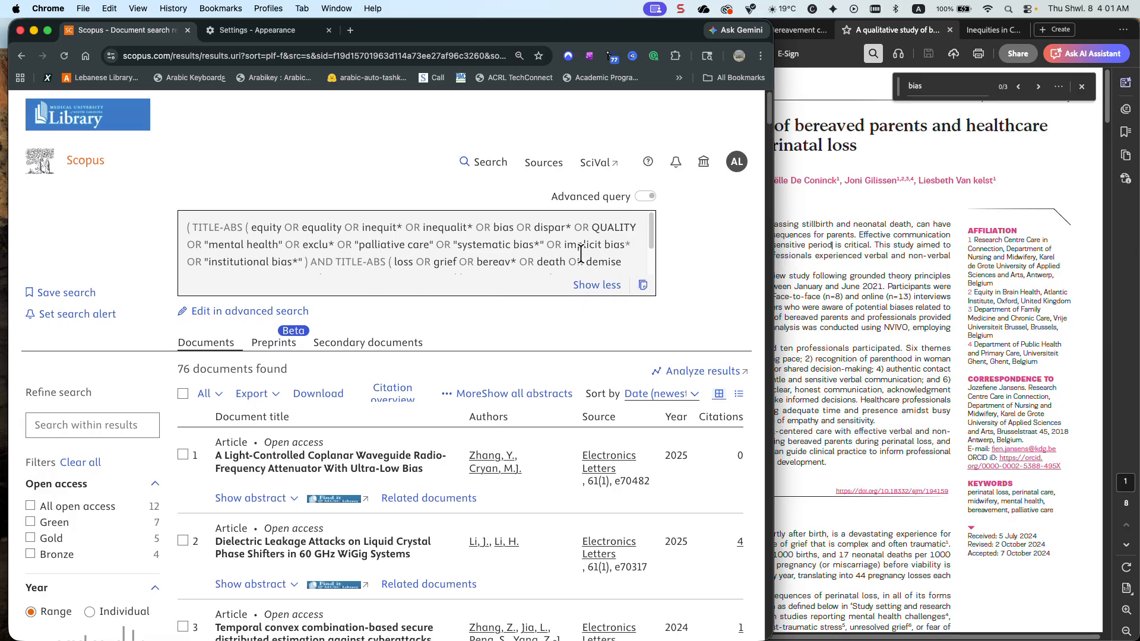
scroll(624, 263, "down", 1)
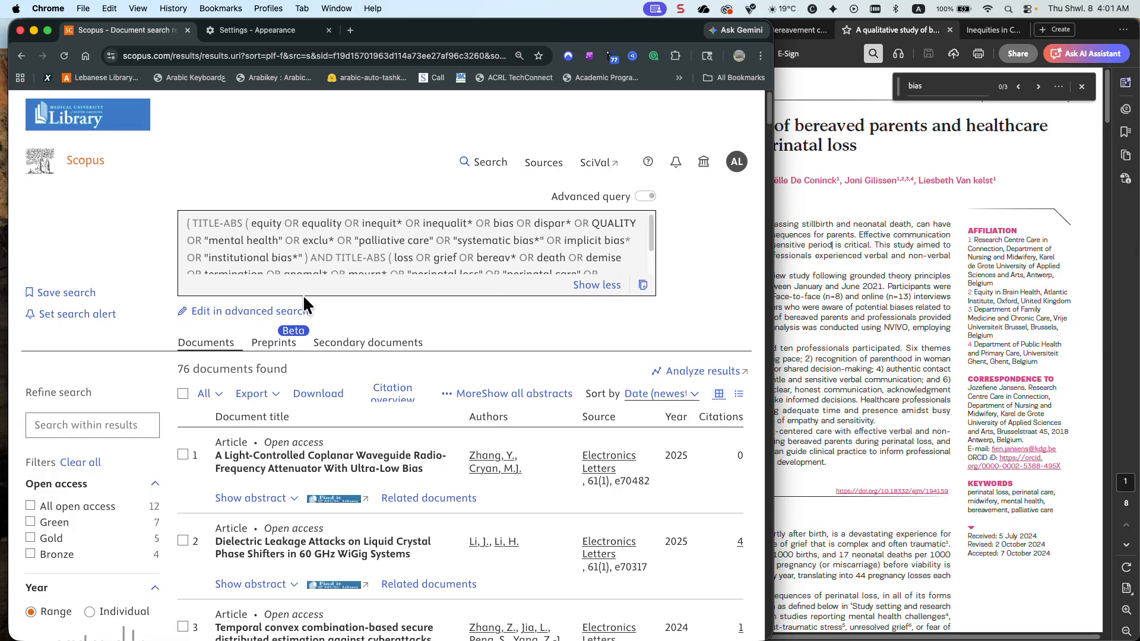
left_click(642, 289)
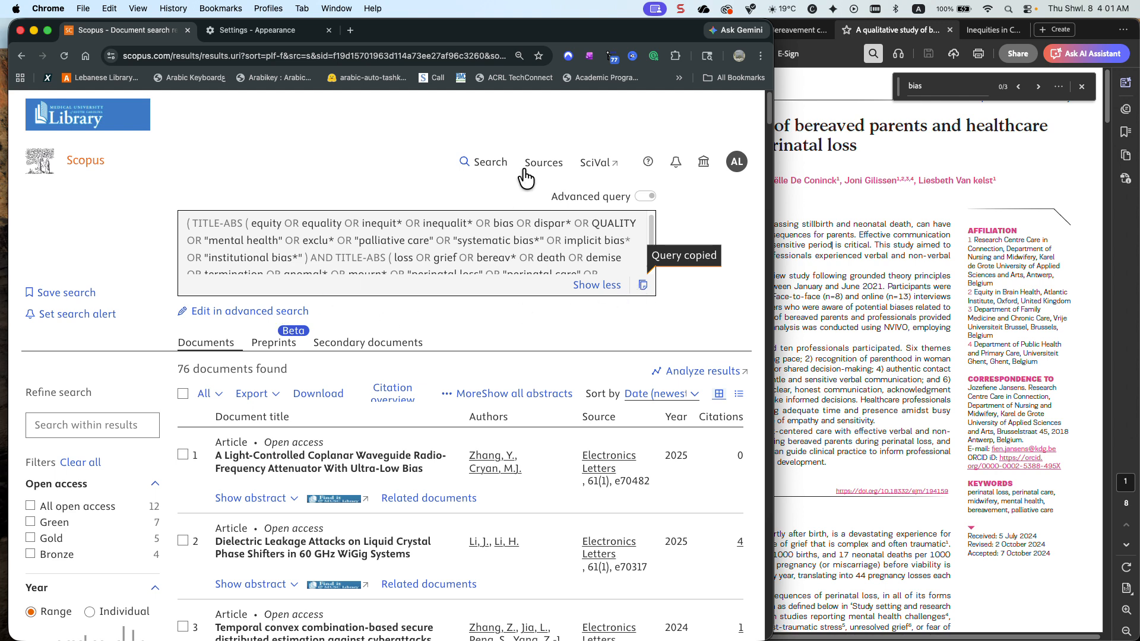
left_click(487, 161)
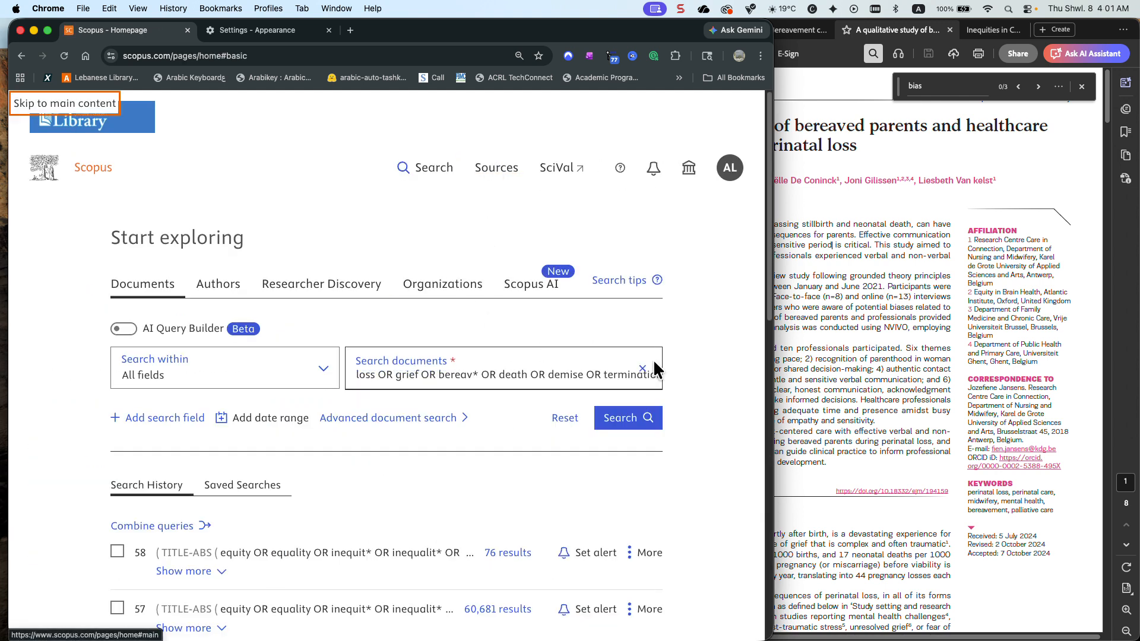
left_click(642, 368)
left_click(626, 372)
right_click(628, 374)
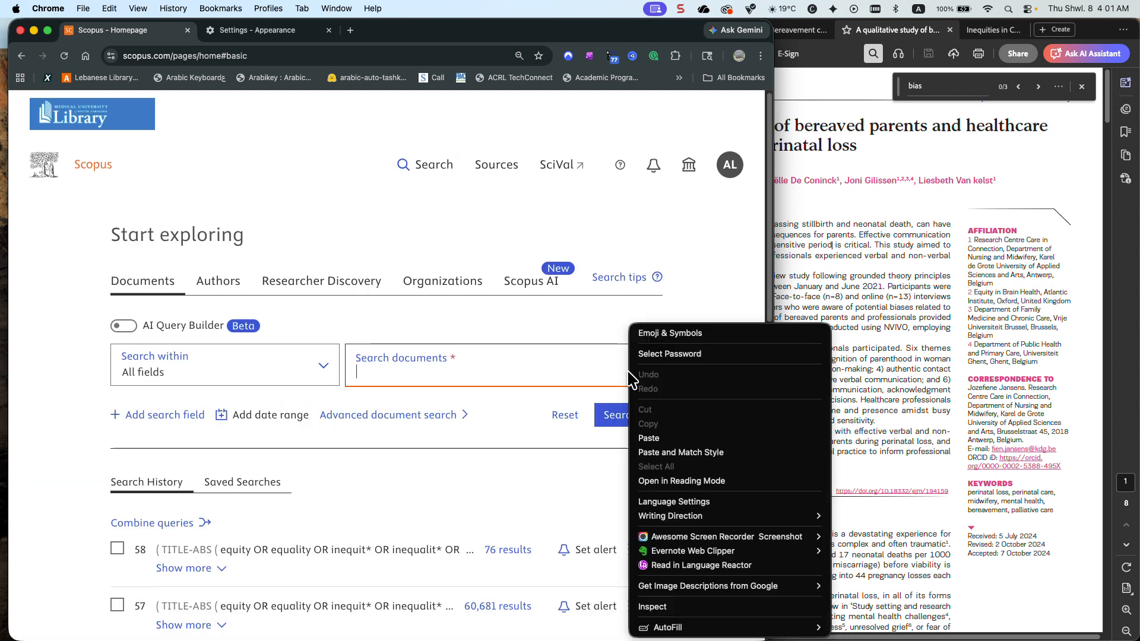
left_click(653, 436)
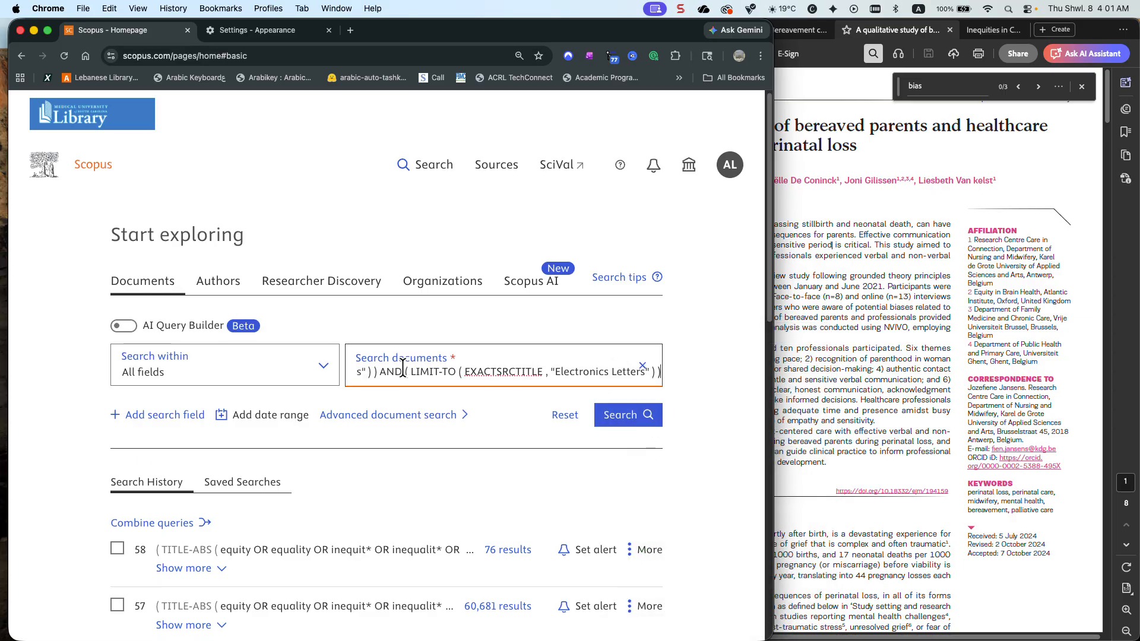
Remove the AND (LIMIT-TO (EXACTSRCTITLE, "Electronics Letters")) clause from the end of the pasted query
left_click_drag(380, 372, 663, 371)
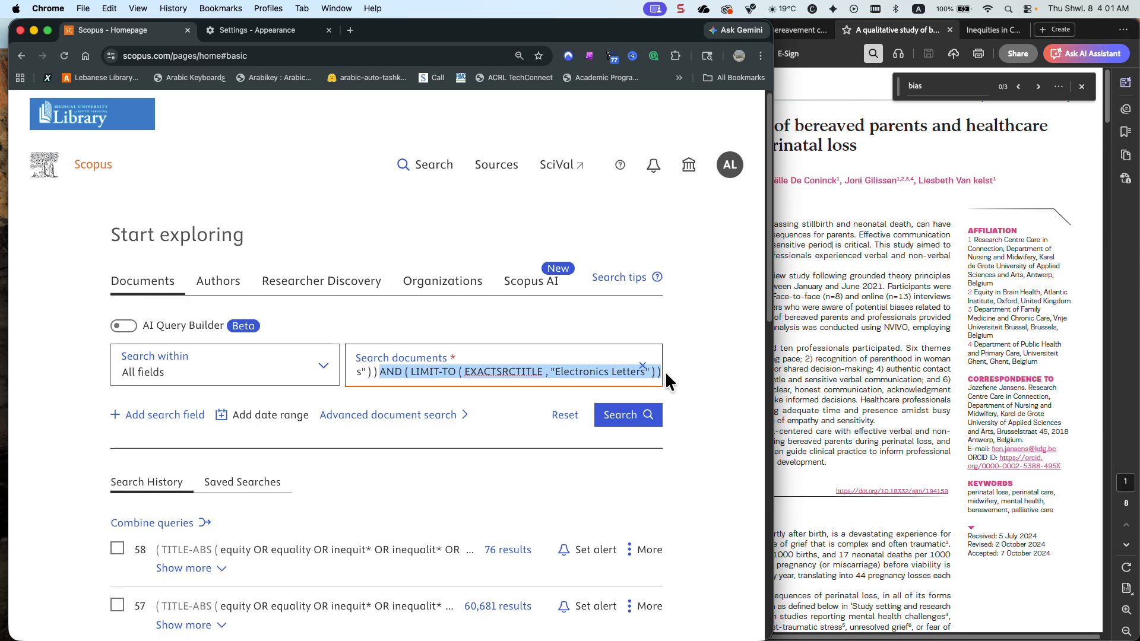
key("BackSpace")
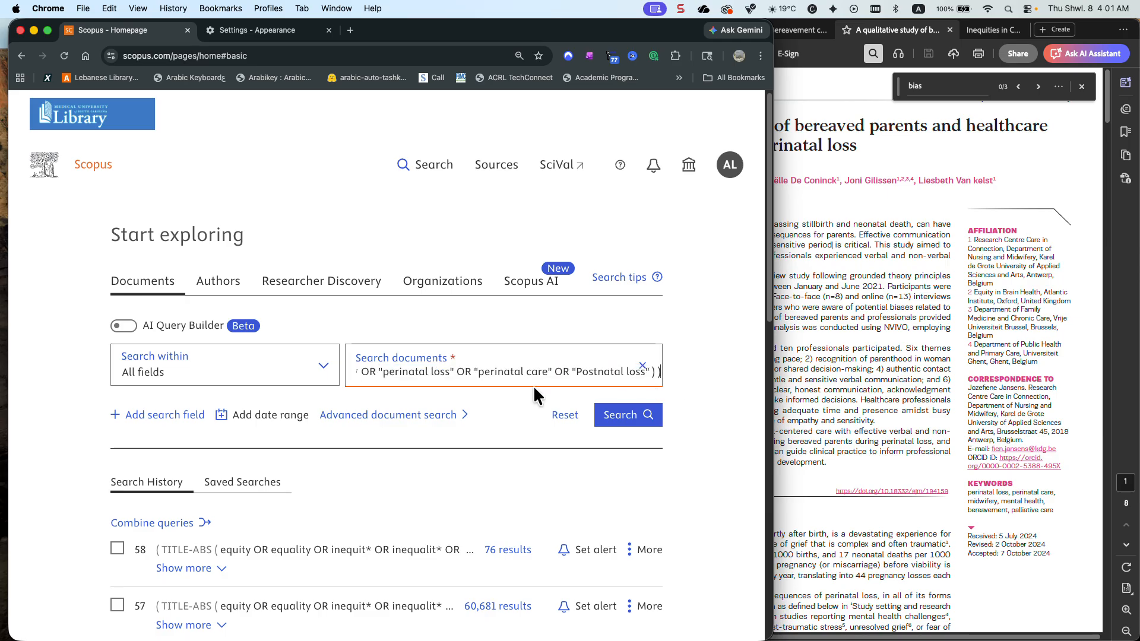
scroll(476, 390, "down", 5)
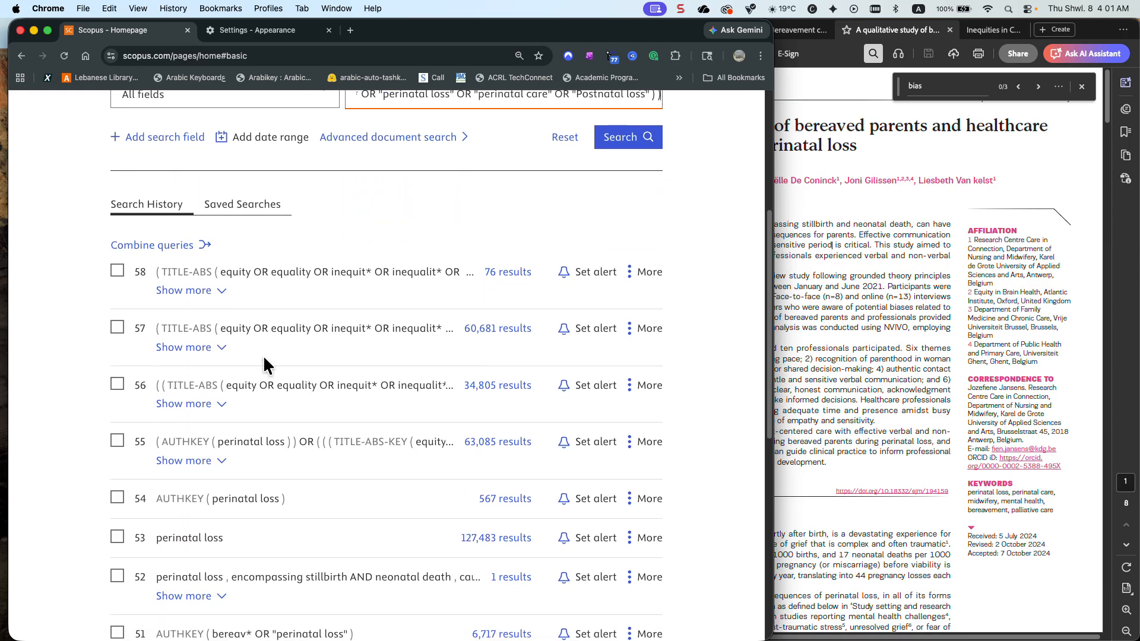
Expand search history entries 57 and 55 and copy the perinatal terms, from perinatal to postpartum, out of entry 55
left_click(219, 346)
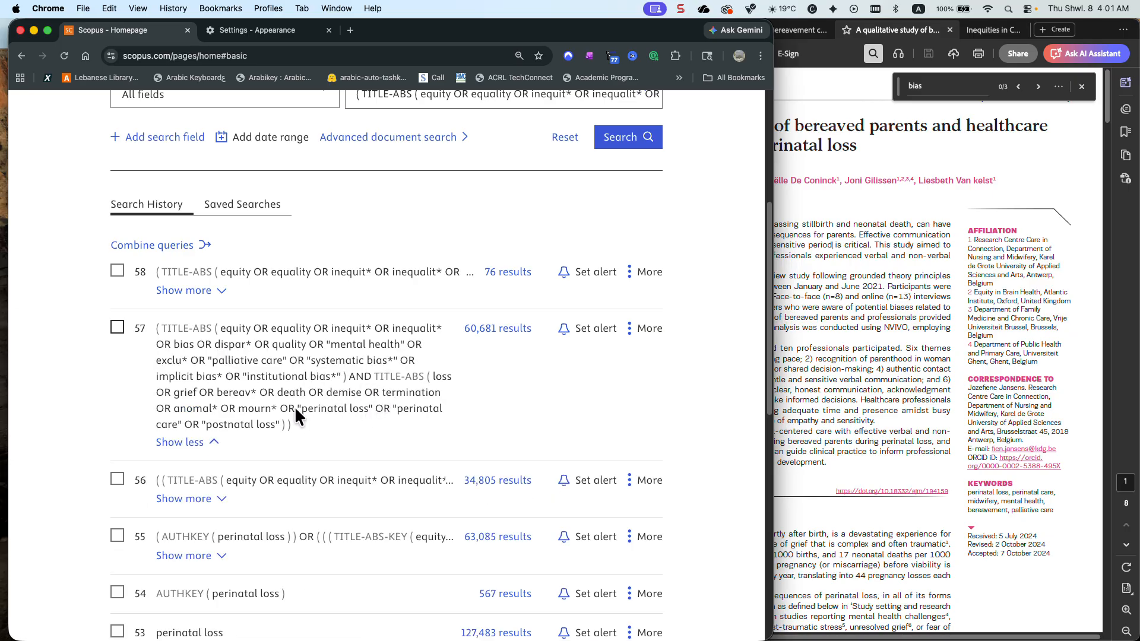
scroll(294, 410, "down", 3)
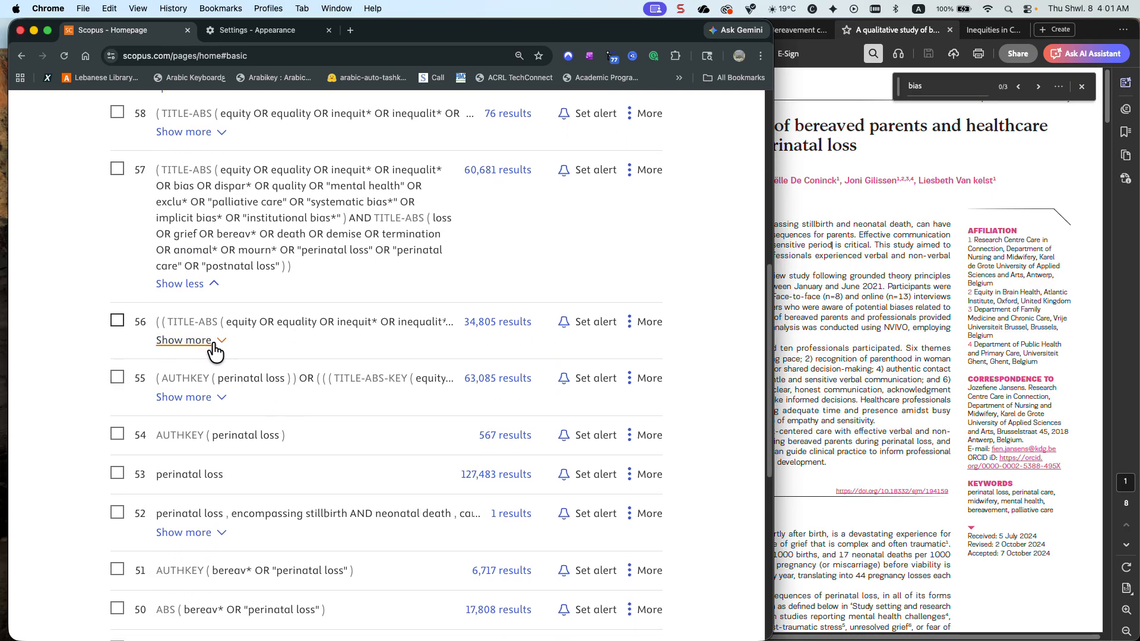
left_click(221, 397)
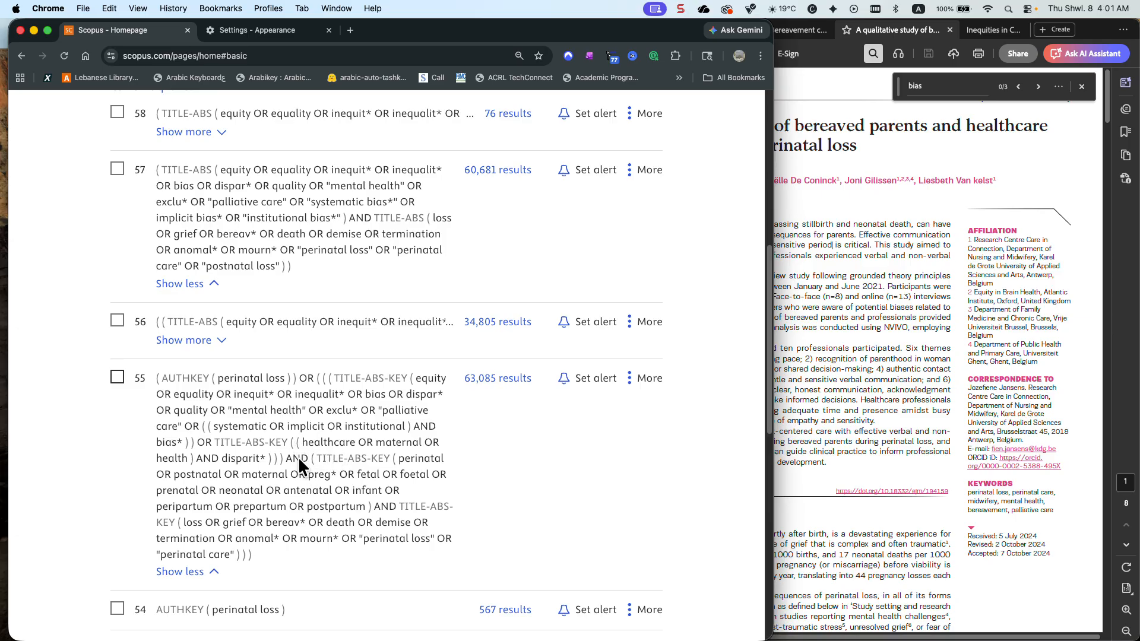
left_click_drag(310, 458, 280, 506)
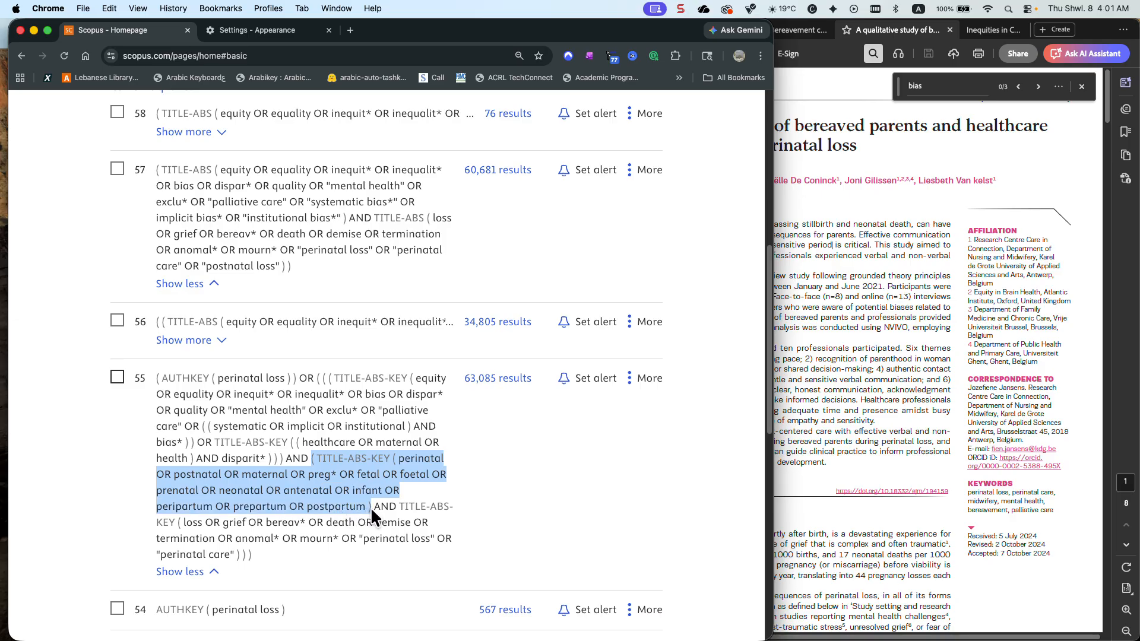
left_click(394, 461)
left_click_drag(393, 459, 371, 501)
scroll(370, 504, "down", 1)
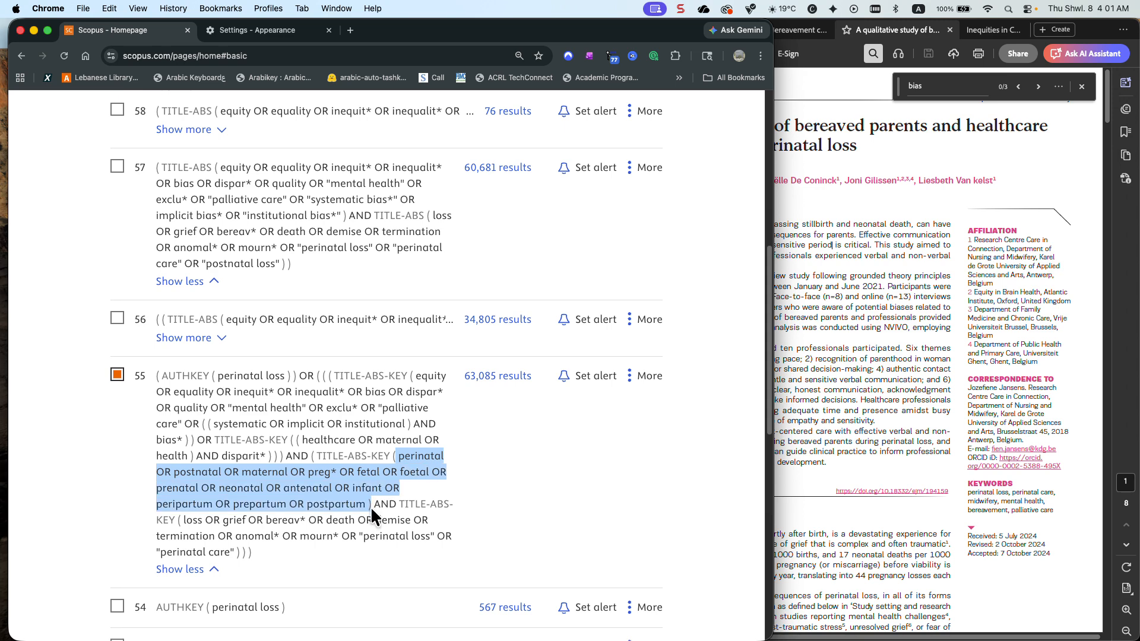
Add a second search field combined with AND and paste the copied perinatal OR postnatal OR maternal terms into it
scroll(434, 426, "up", 10)
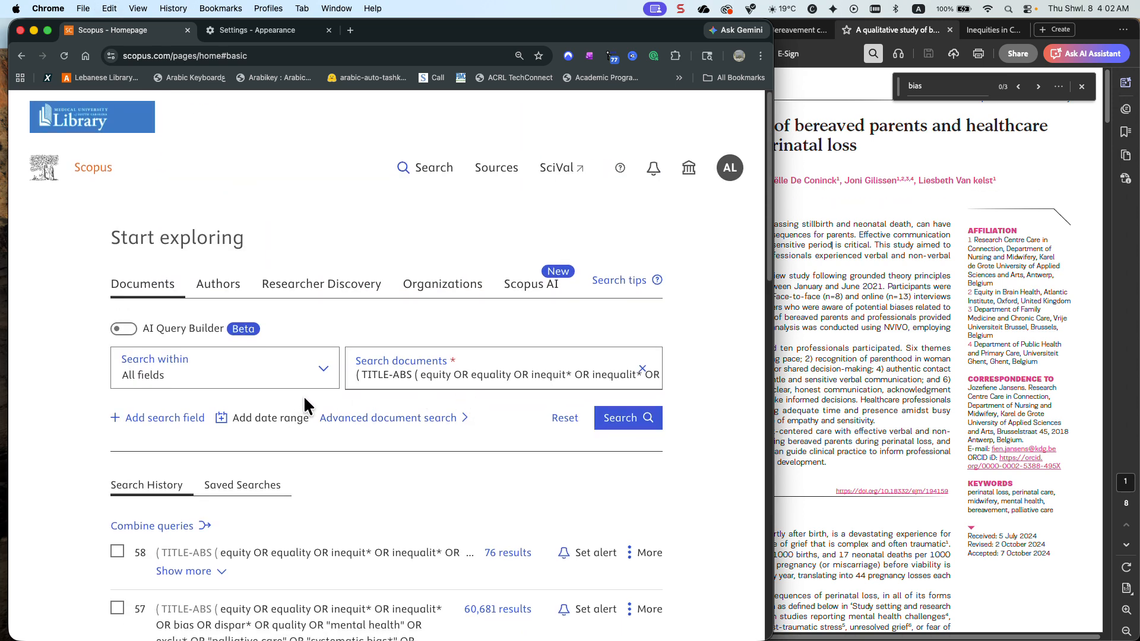
left_click(198, 417)
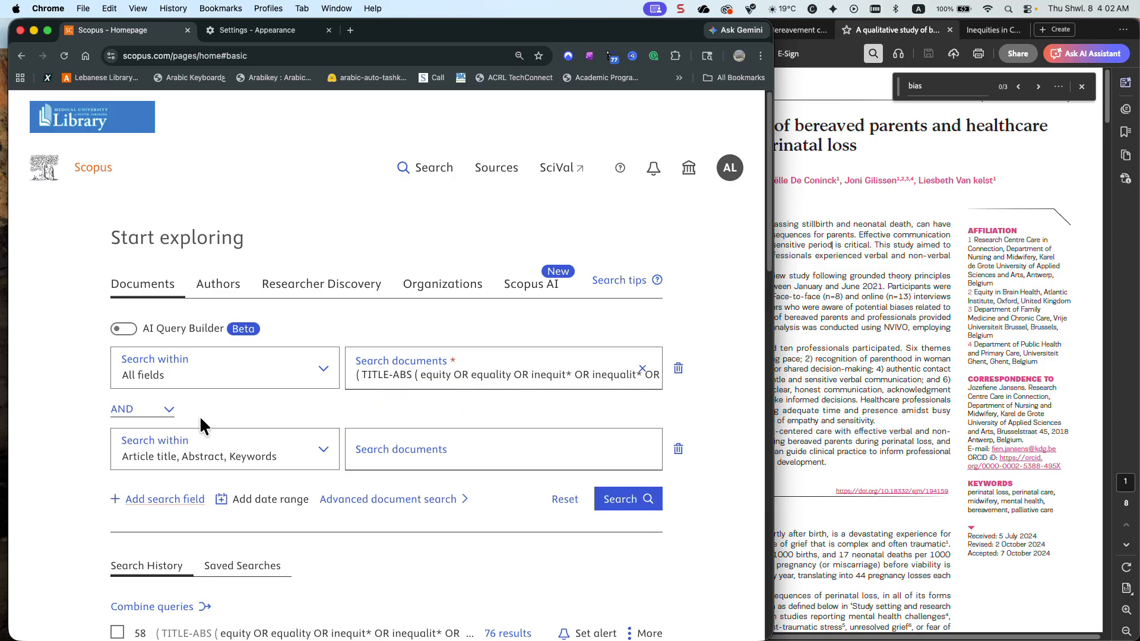
left_click(372, 462)
key("super+v")
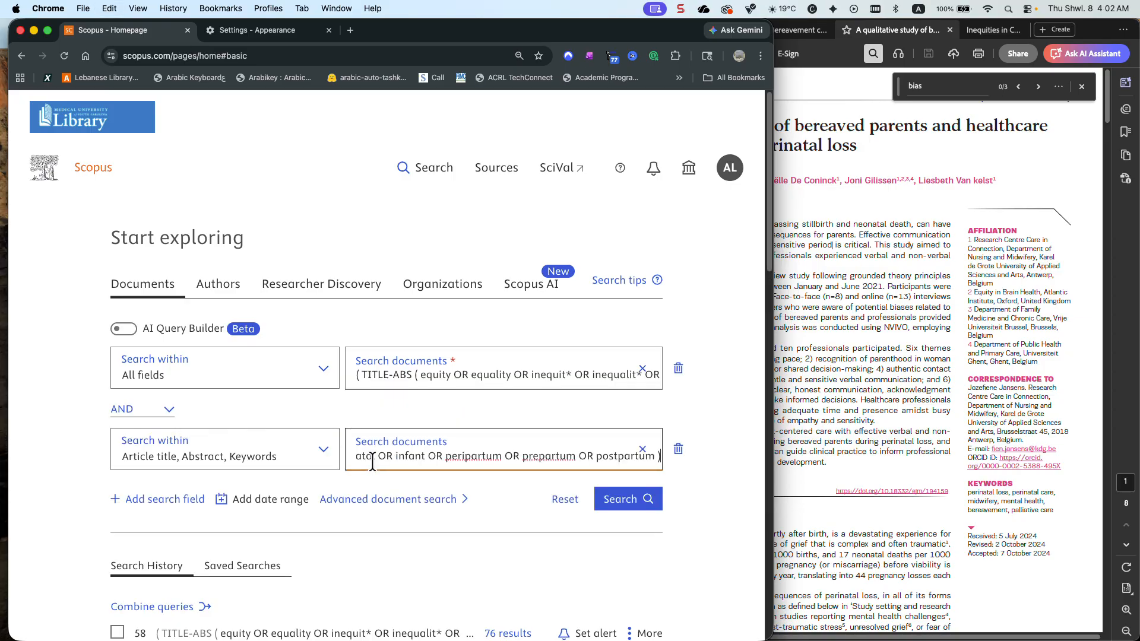
Remove the leading ( TITLE-ABS from the first query and set its search scope to Article title, Abstract, Keywords
left_click_drag(411, 377, 352, 376)
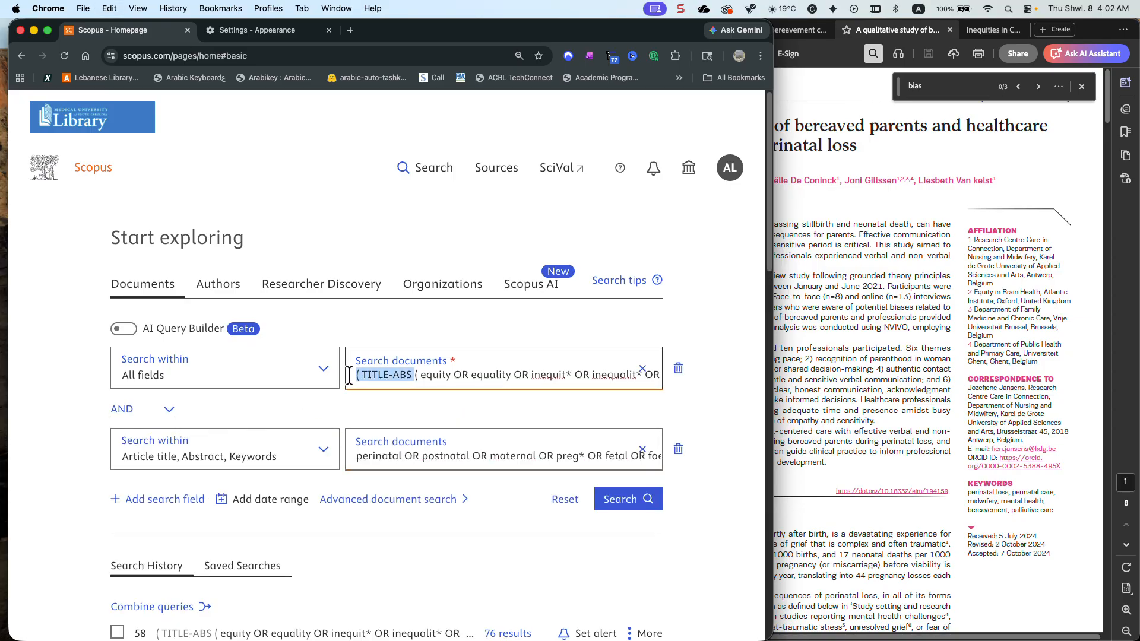
key("BackSpace")
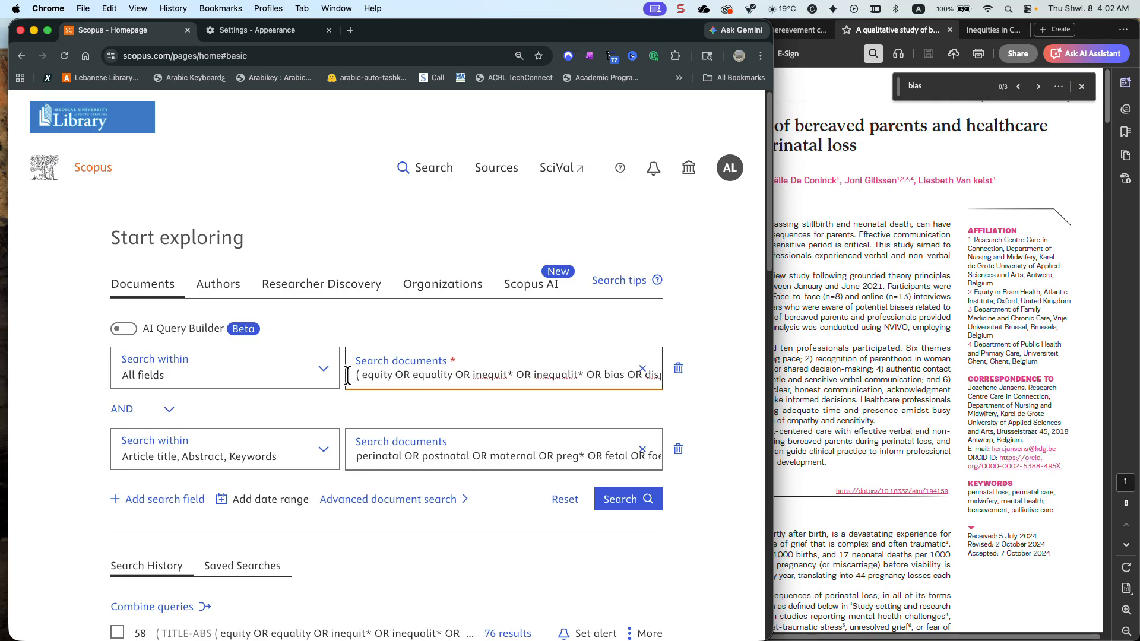
left_click(309, 379)
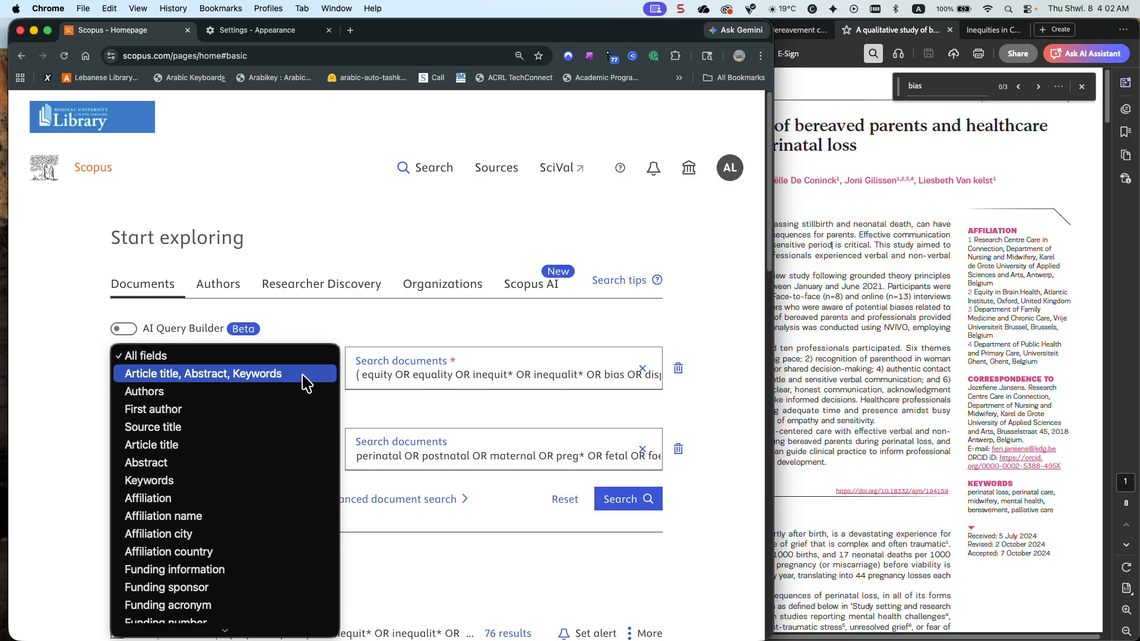
left_click(303, 374)
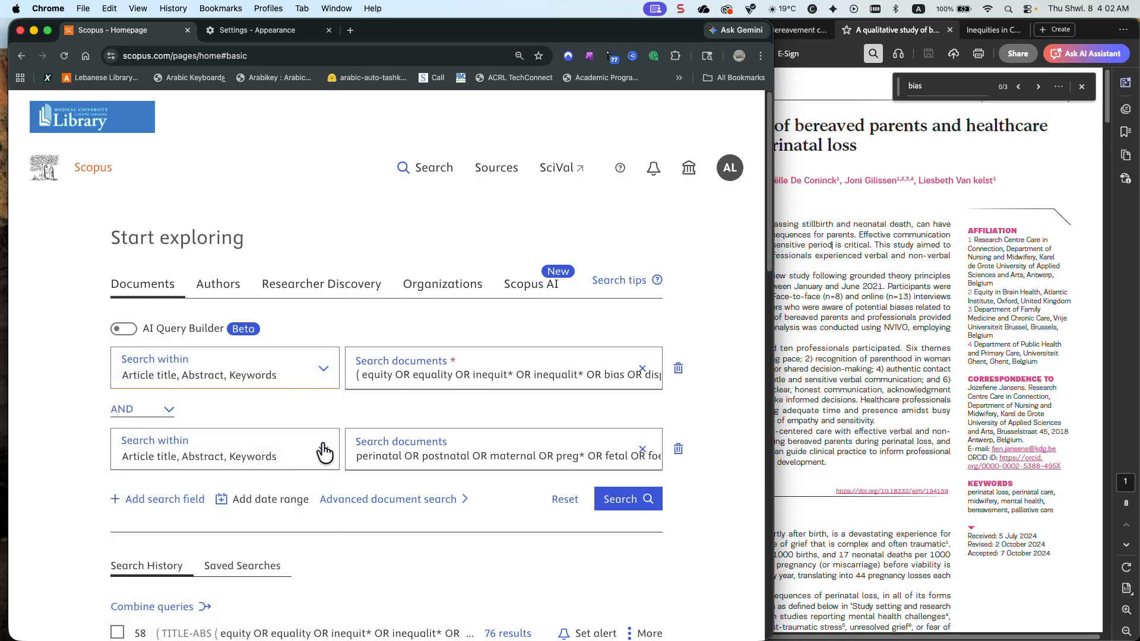
left_click(359, 377)
key("Delete")
key("Delete")
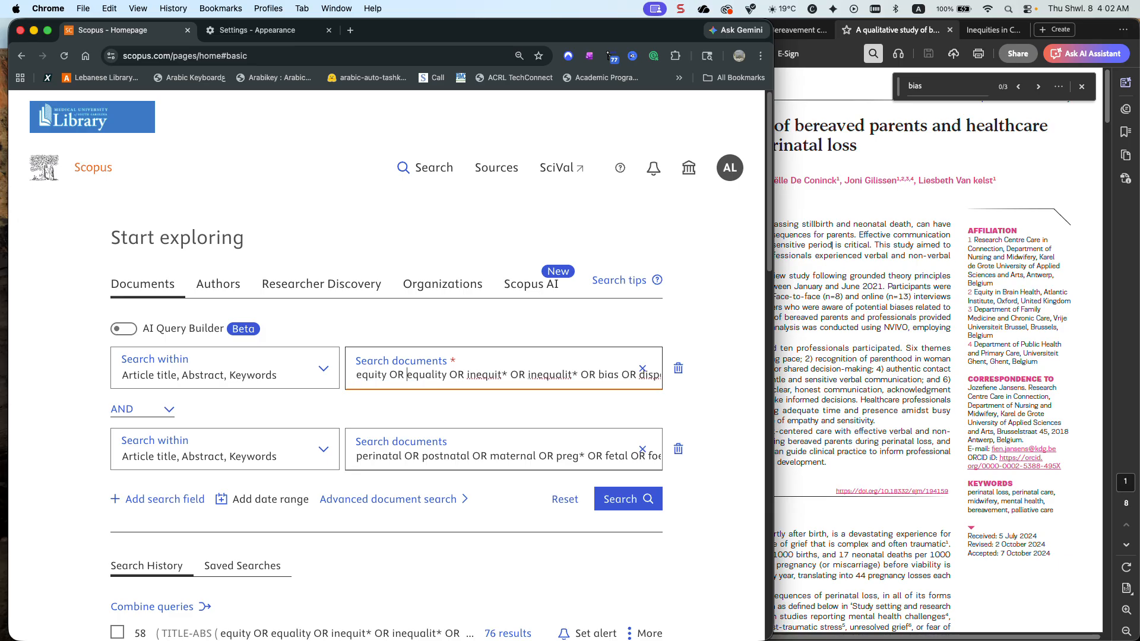
key("Right")
key("Right")
key("Right")
key("Right")
key("Right")
key("Right")
key("Right")
key("Right")
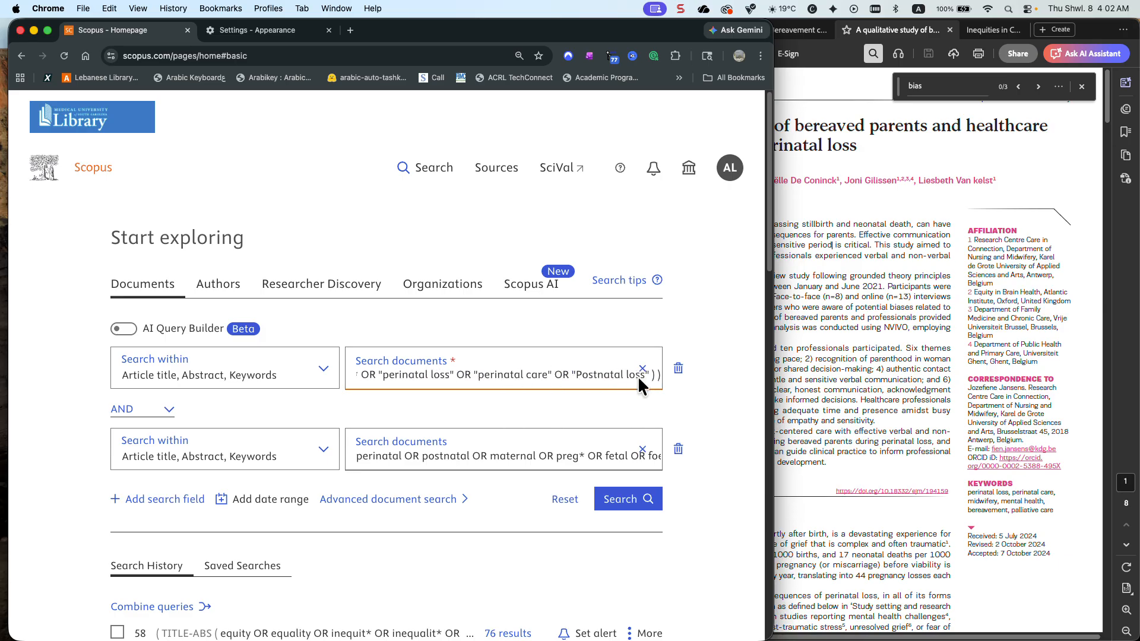
scroll(596, 375, "left", 10)
scroll(596, 375, "left", 5)
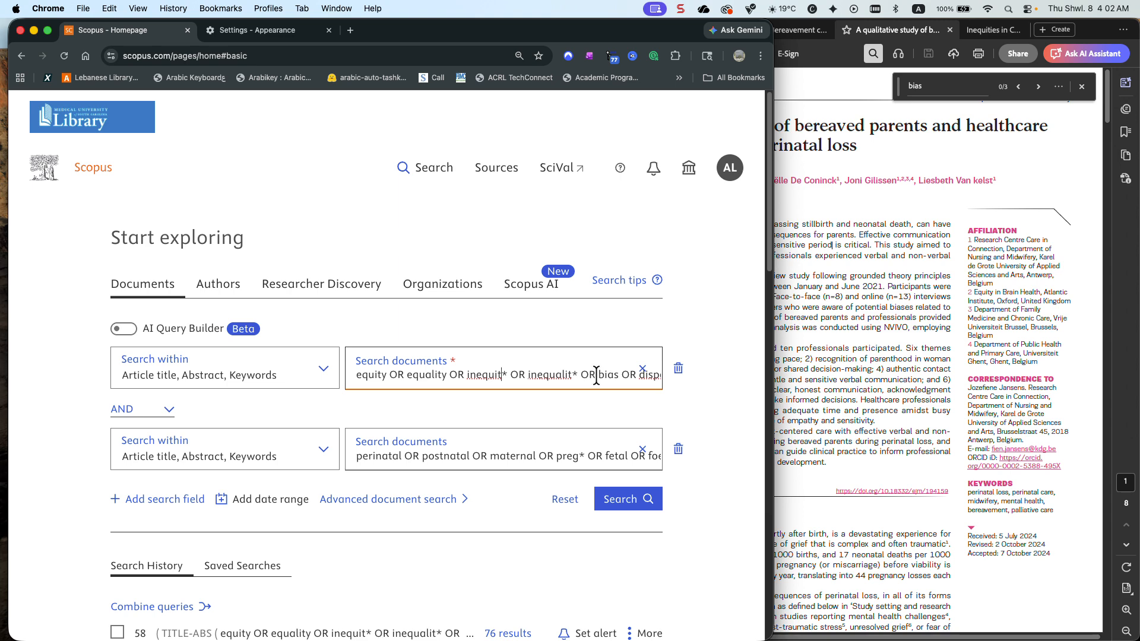
left_click(354, 375)
type("(")
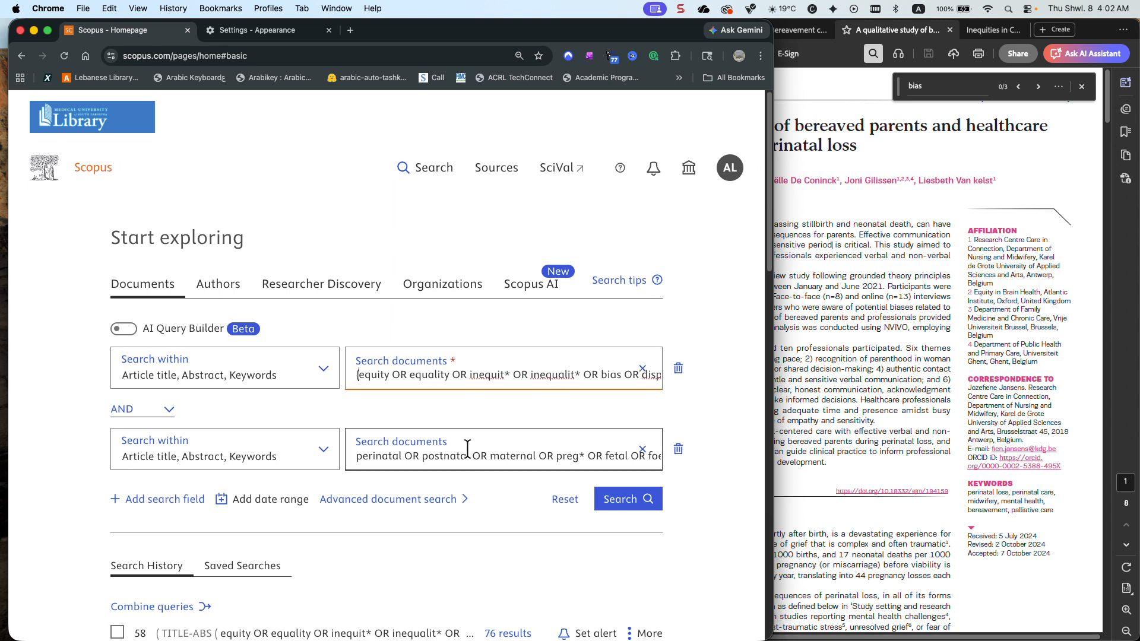
Delete the closing parenthesis after postpartum in the second search field and run the combined search
left_click(560, 458)
scroll(560, 459, "right", 5)
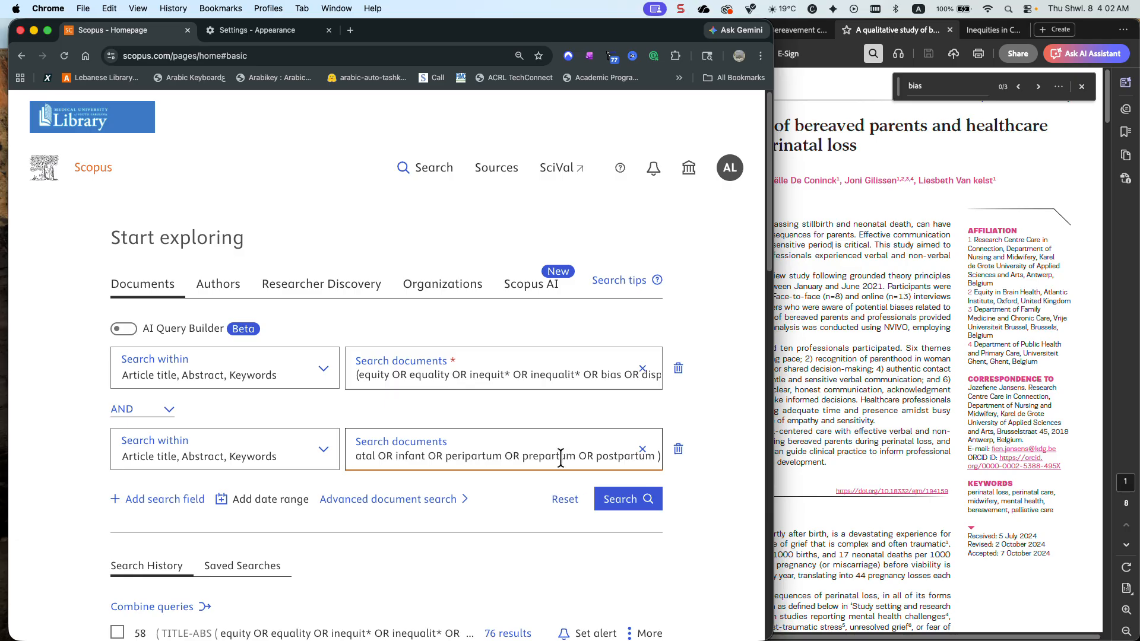
key("BackSpace")
key("BackSpace")
left_click(626, 500)
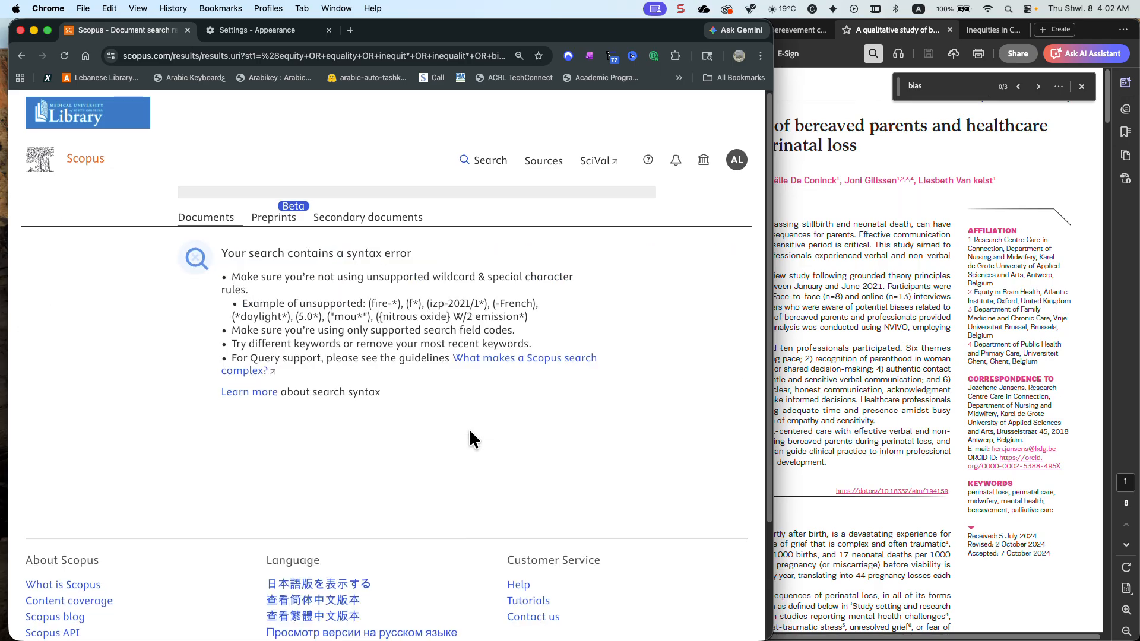
Return to the search page and examine both query fields for the cause of the syntax error
left_click(490, 165)
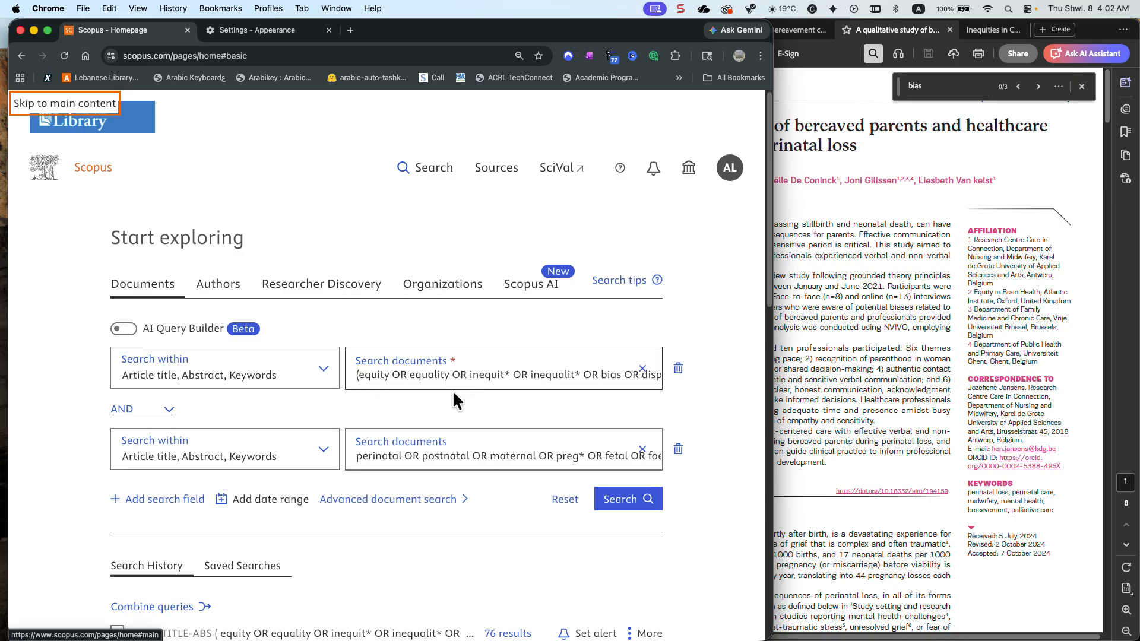
left_click(457, 456)
scroll(457, 456, "right", 7)
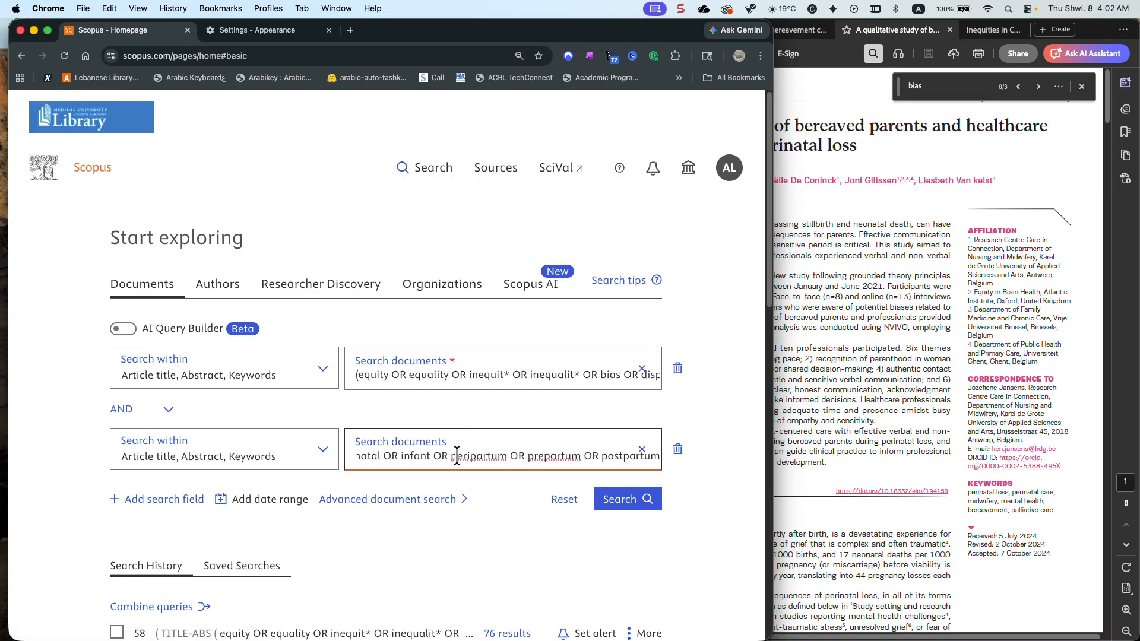
scroll(457, 456, "left", 3)
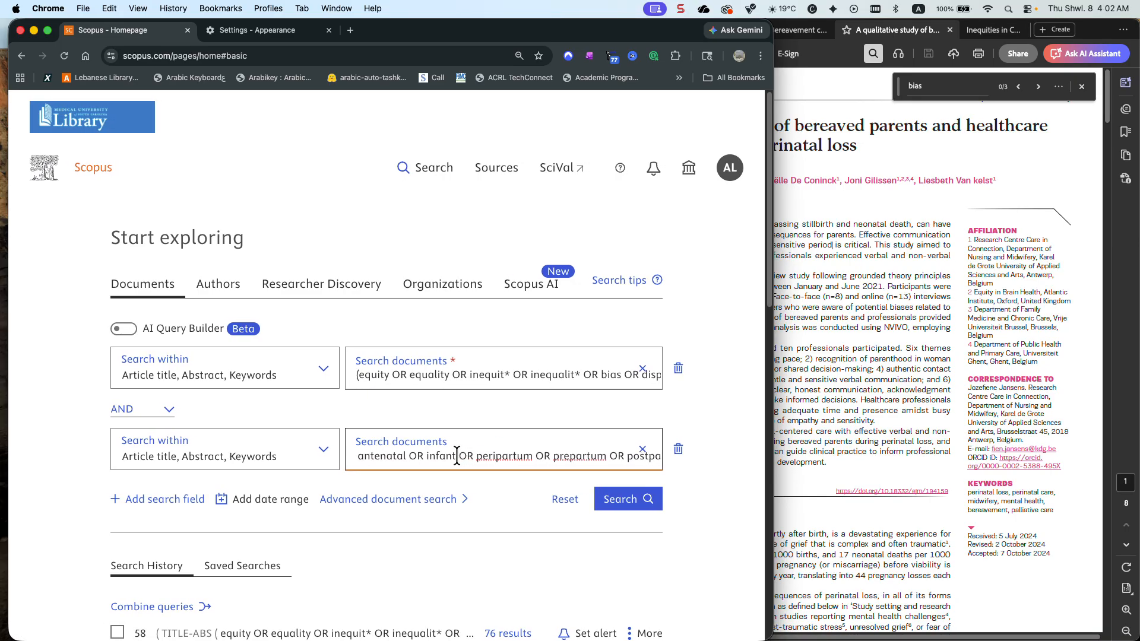
scroll(457, 456, "left", 5)
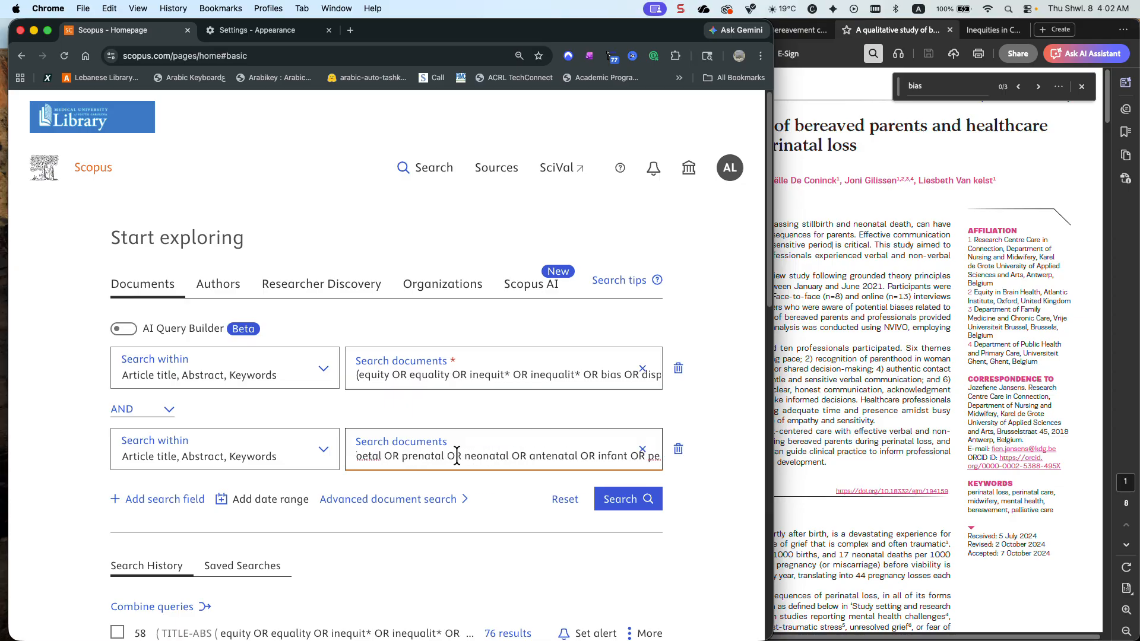
scroll(457, 460, "left", 6)
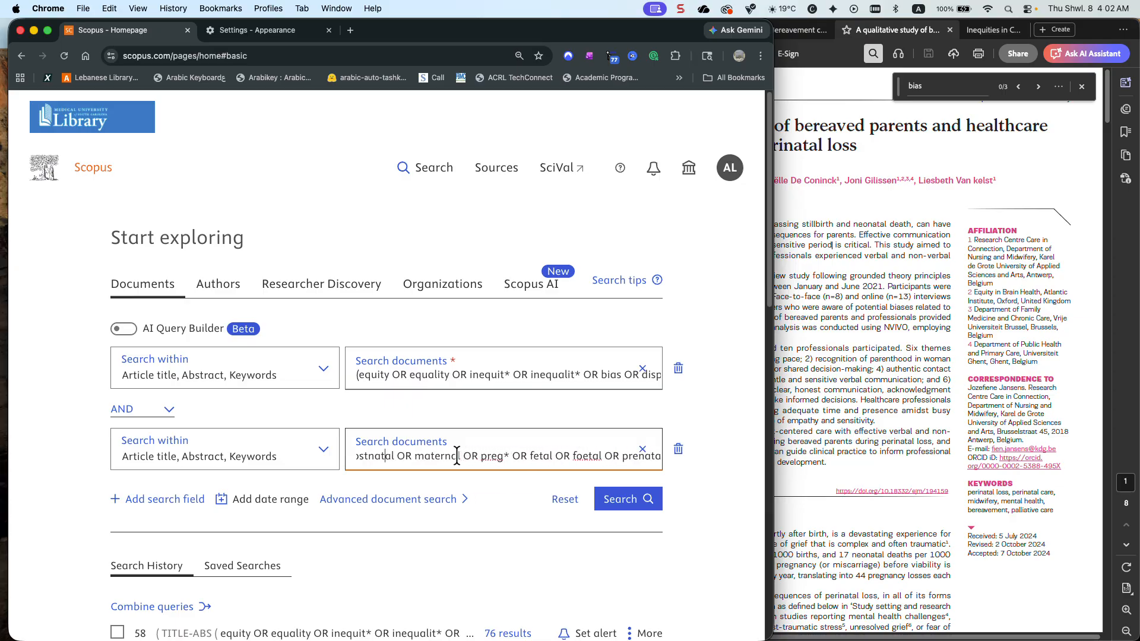
scroll(457, 457, "left", 5)
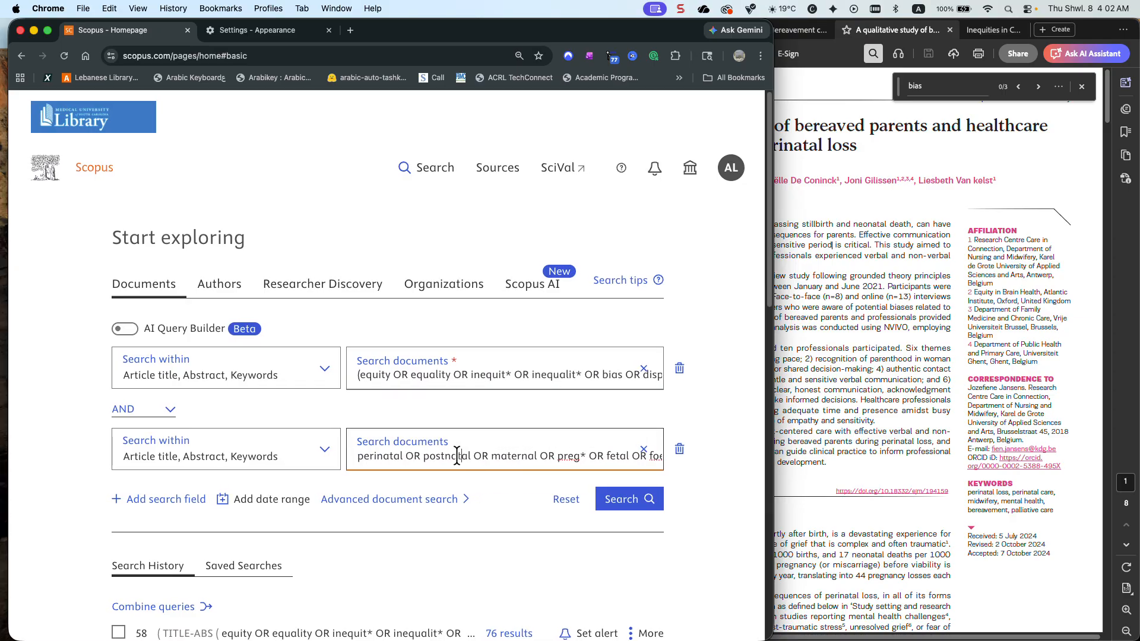
scroll(399, 376, "right", 4)
scroll(399, 376, "right", 10)
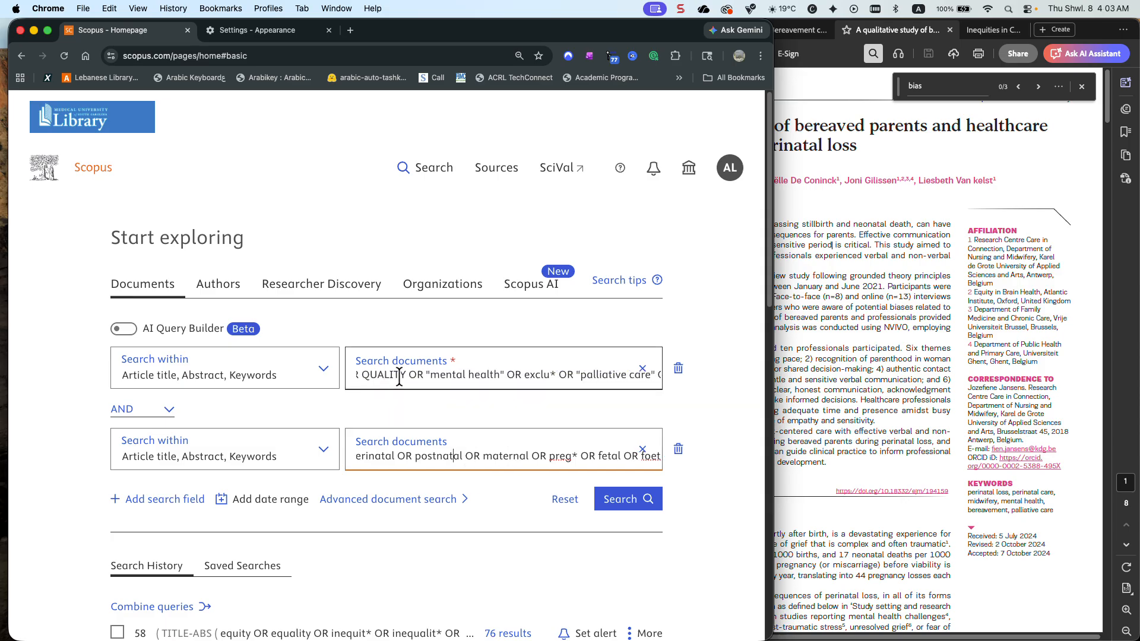
Replace the uppercase term QUALITY with lowercase quality in the first query
scroll(399, 376, "left", 1)
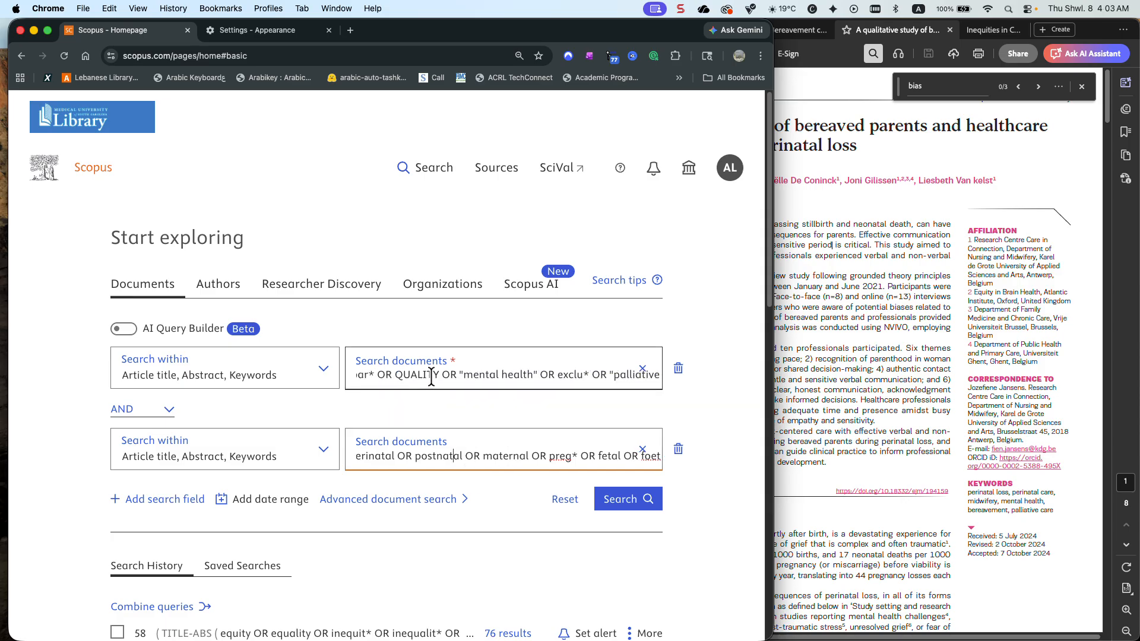
left_click_drag(438, 375, 393, 376)
type("quali")
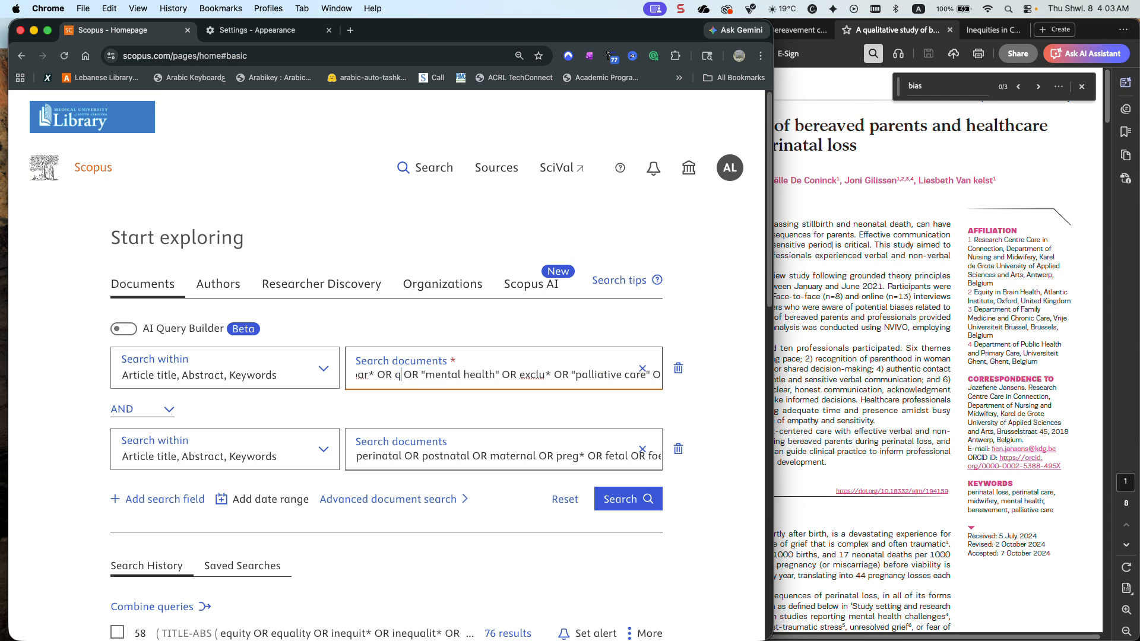
type("ty")
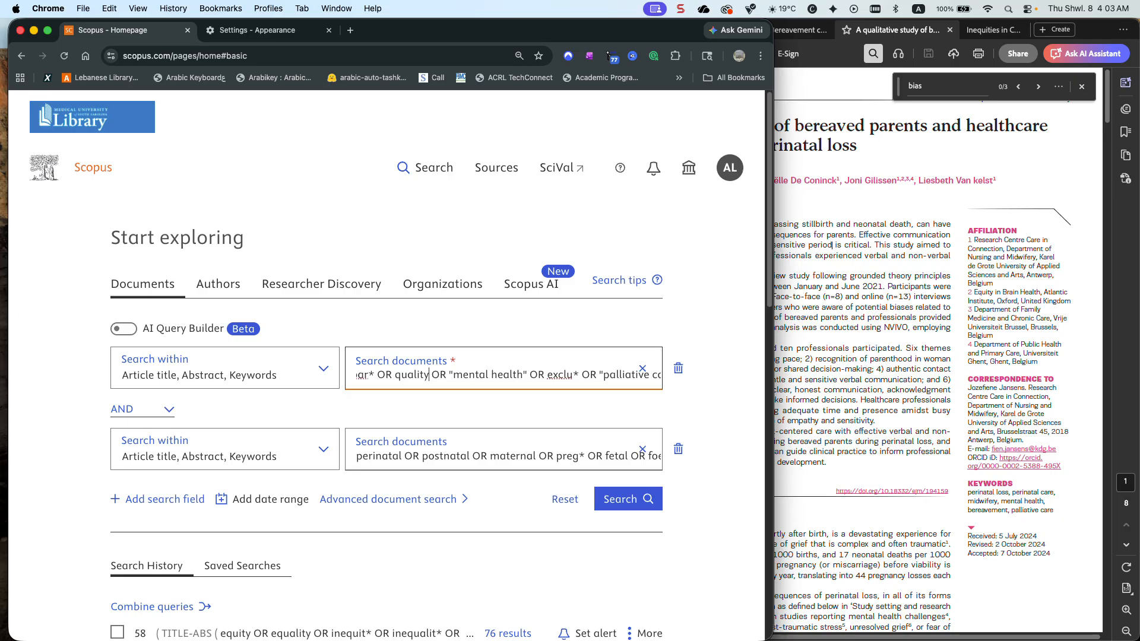
Add OR communication after "institutional bias*" inside the first parenthesised group of the first query
key("Right")
key("Right")
key("Right")
key("Right")
key("Right")
key("Right")
key("Right")
key("Right")
key("Right")
key("Right")
key("Right")
key("Right")
key("Right")
key("Right")
key("Right")
key("Right")
key("Right")
key("Right")
key("Right")
key("Right")
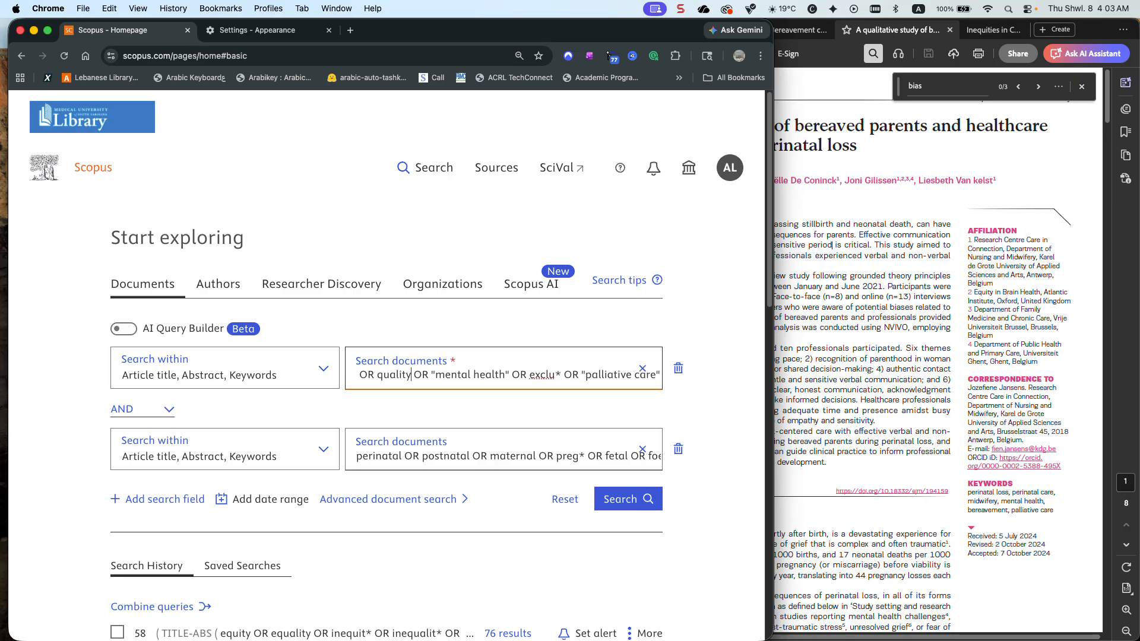
key("Right")
key("Right")
key("Right")
key("Right")
key("Right")
key("Right")
key("Right")
key("Right")
key("Right")
key("Right")
key("Right")
key("Right")
key("Right")
key("Right")
key("Right")
key("Right")
key("Right")
key("Right")
key("Right")
key("Right")
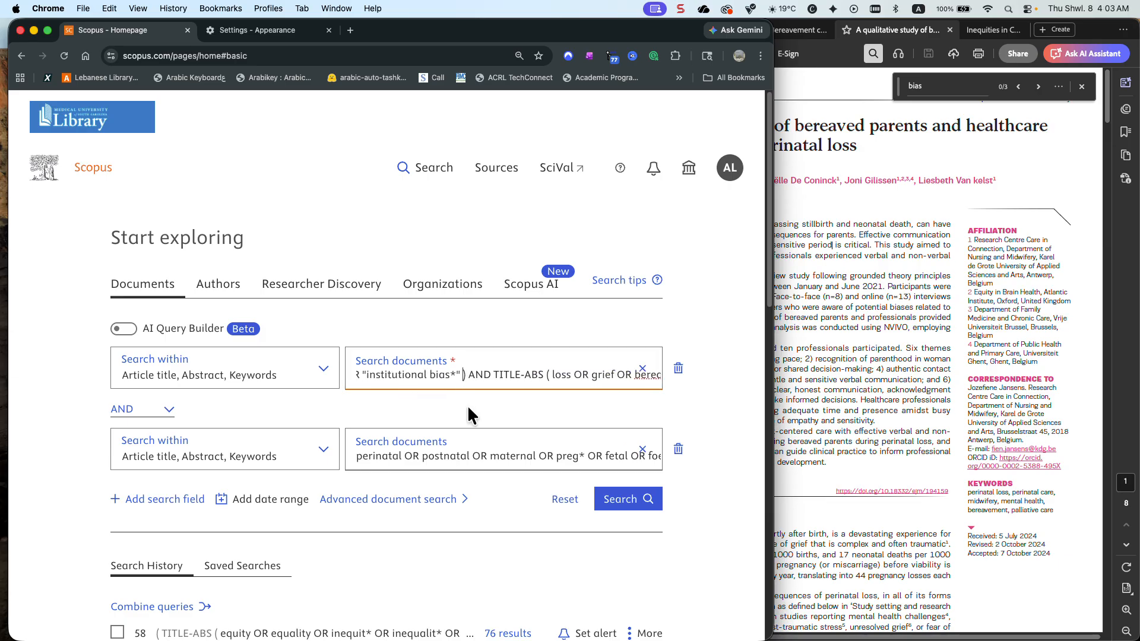
type("OR communication")
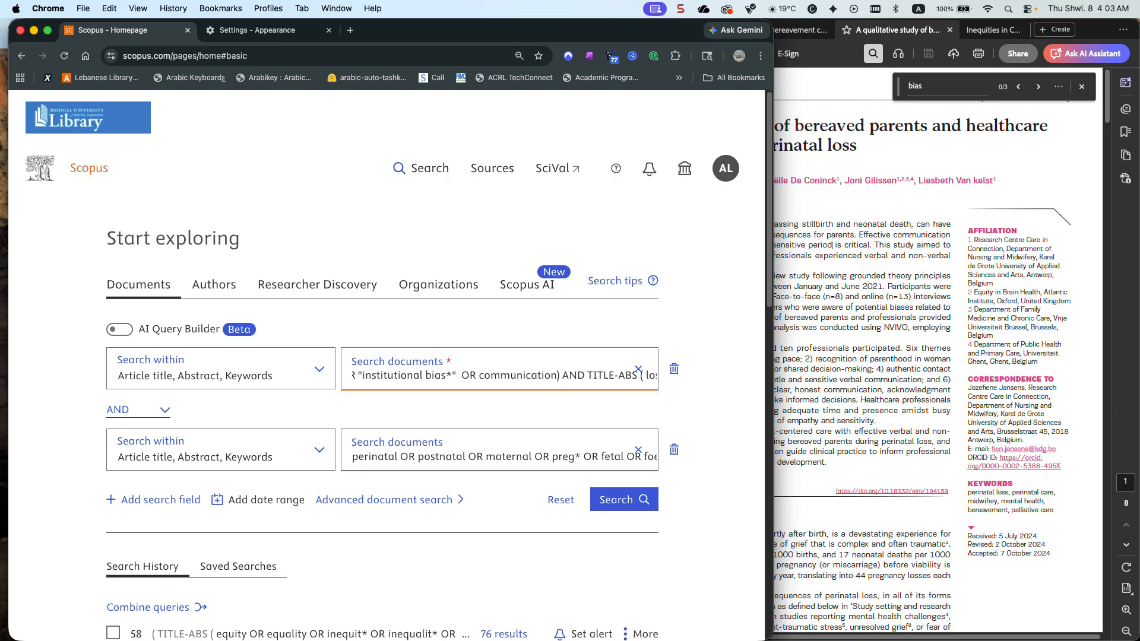
Remove the TITLE-ABS code before the loss and grief terms and the extra closing parenthesis at the end of the first query
left_click_drag(594, 374, 641, 383)
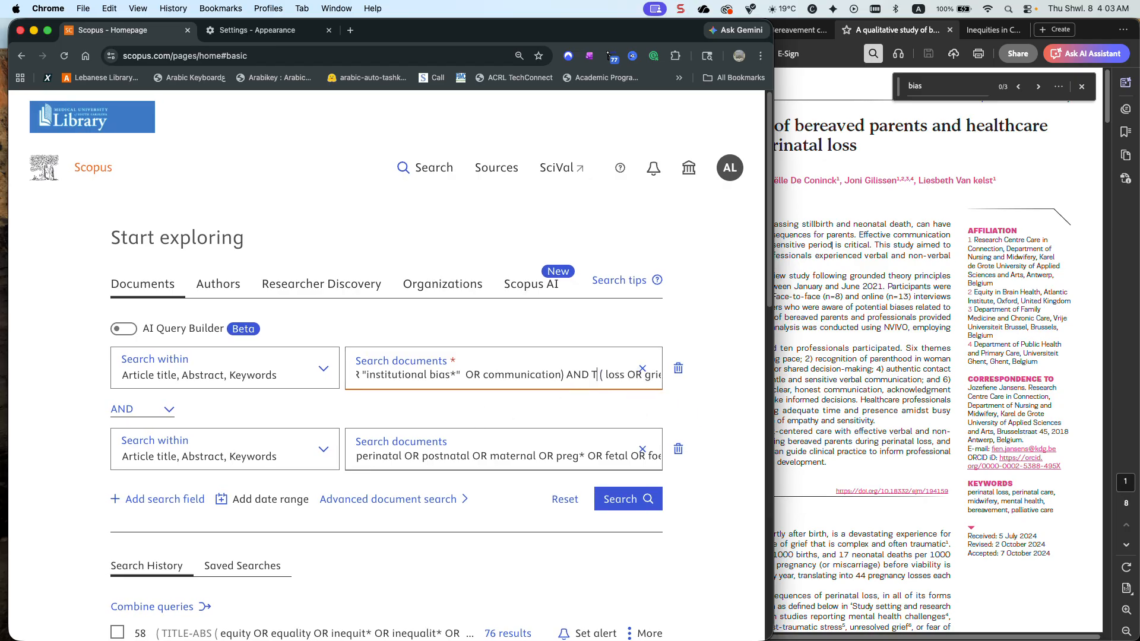
key("BackSpace")
key("BackSpace")
scroll(599, 380, "right", 4)
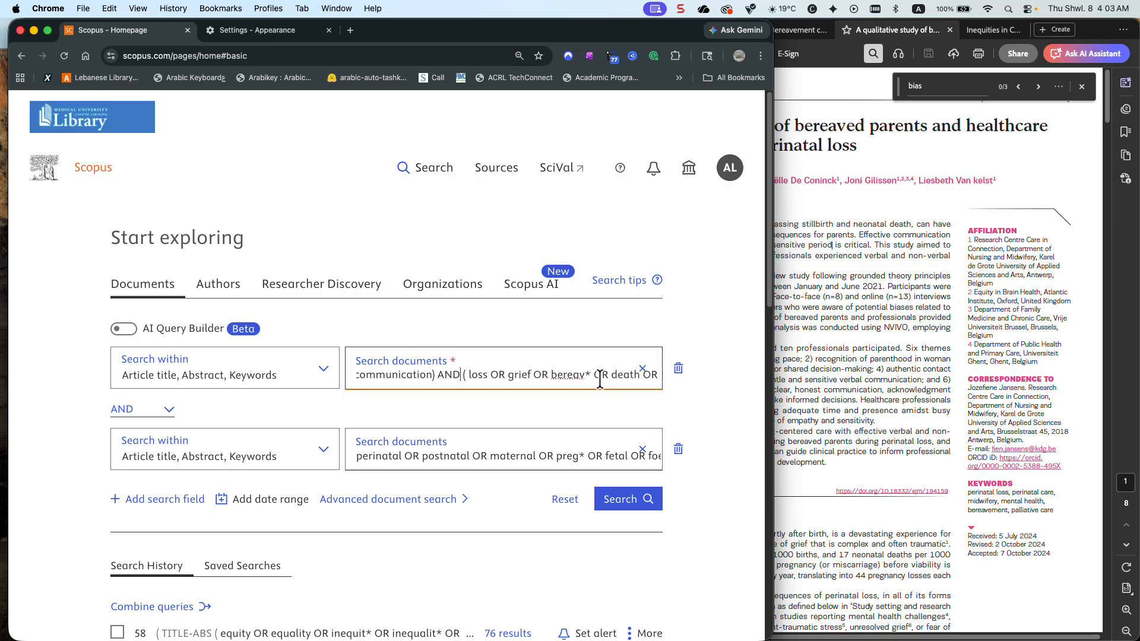
scroll(599, 379, "right", 10)
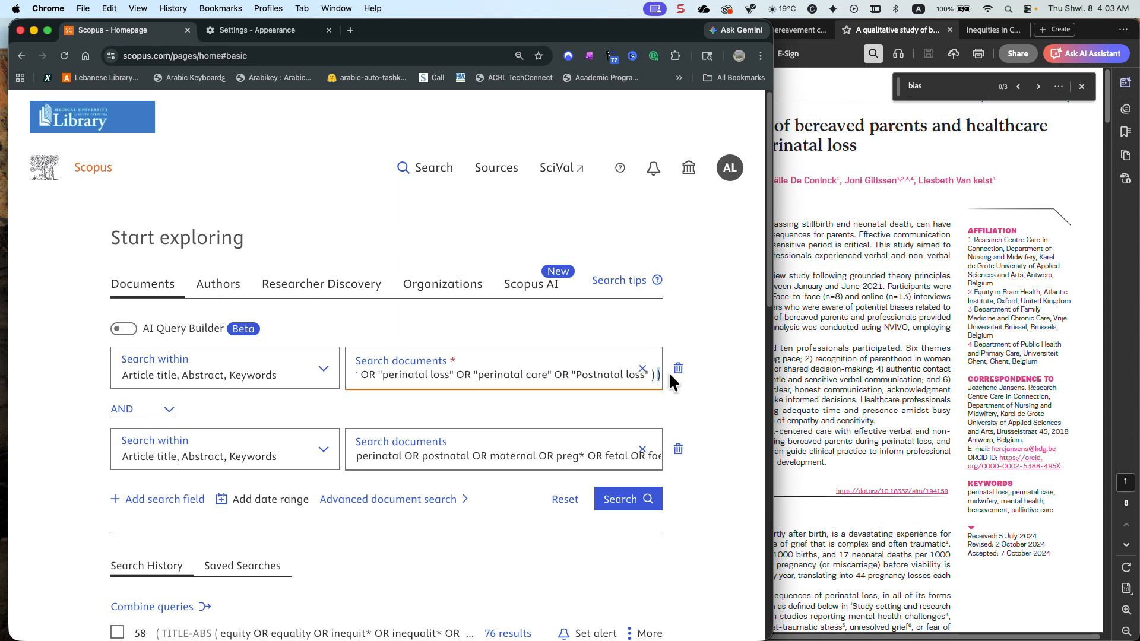
key("BackSpace")
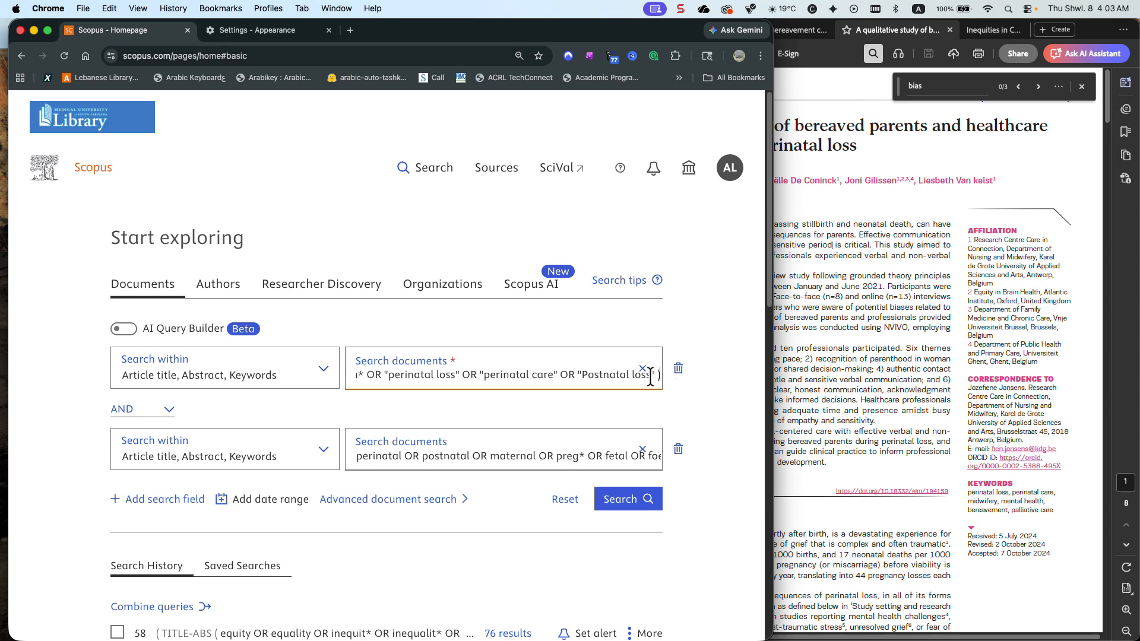
Check the beginning of the first query and run the corrected two-field search
scroll(605, 377, "left", 15)
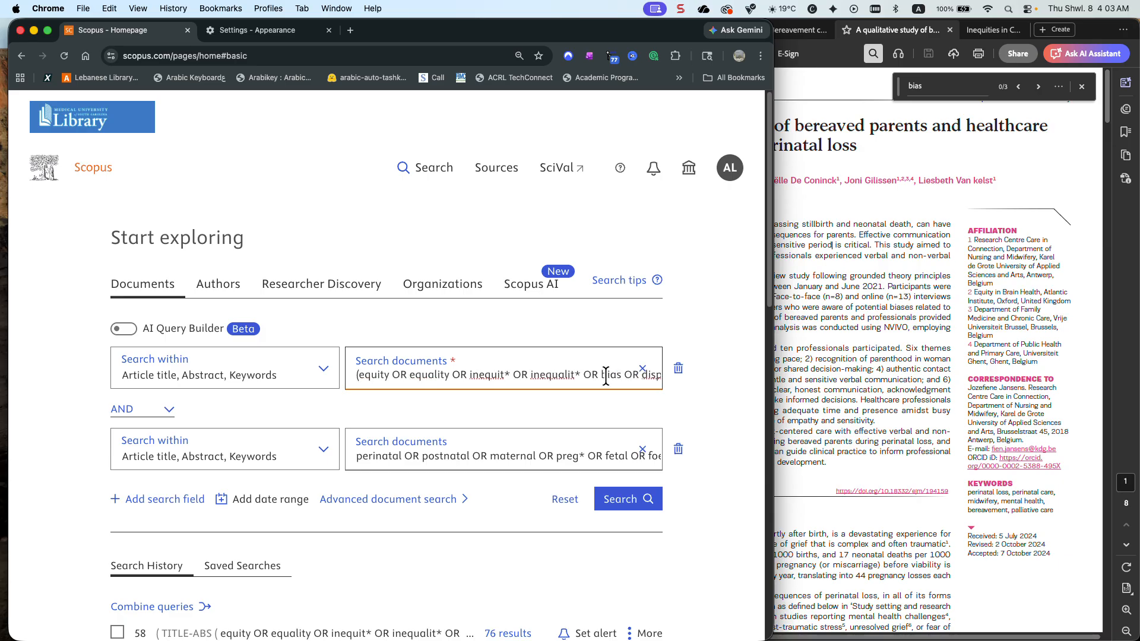
left_click(634, 505)
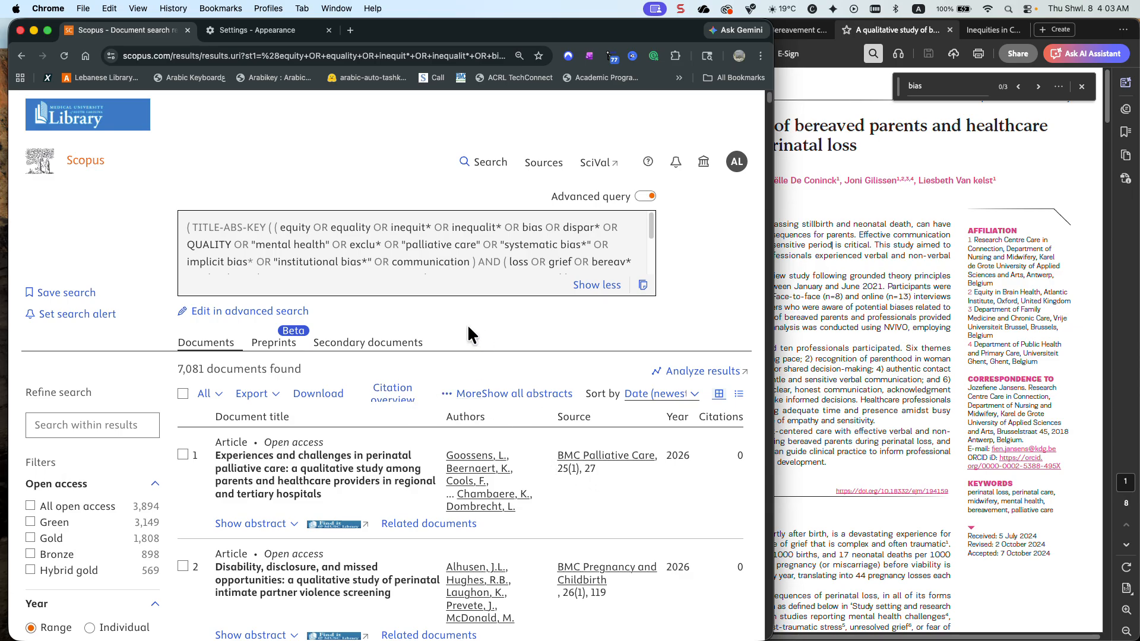
Open the full source title filter, sort it alphabetically, examine the journals through those starting with E, and close it
scroll(95, 415, "down", 10)
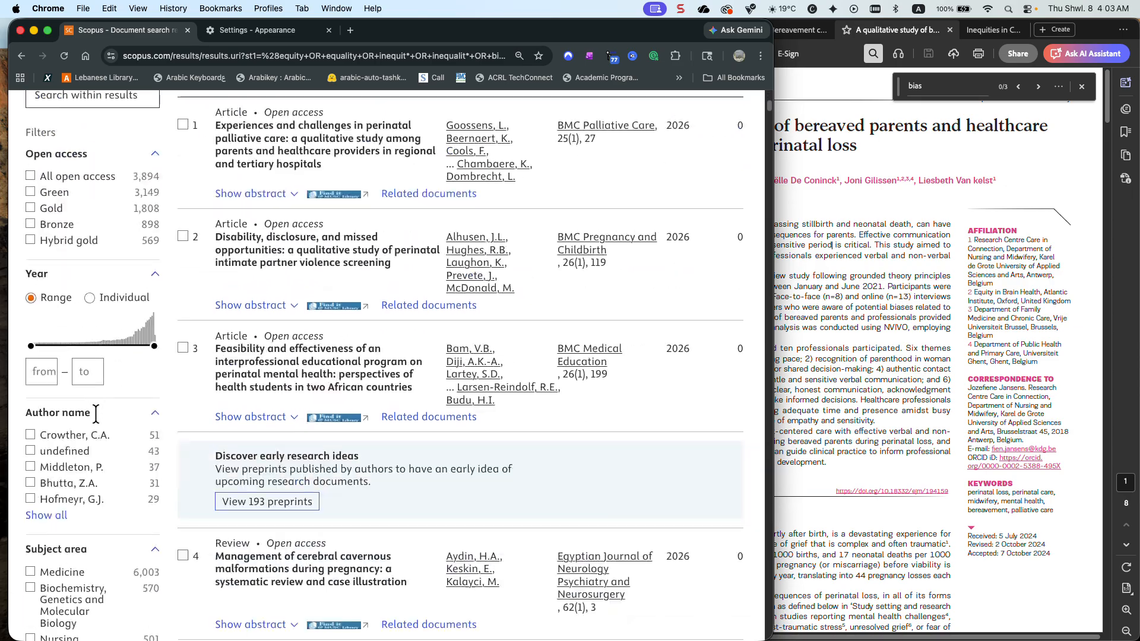
scroll(98, 422, "down", 5)
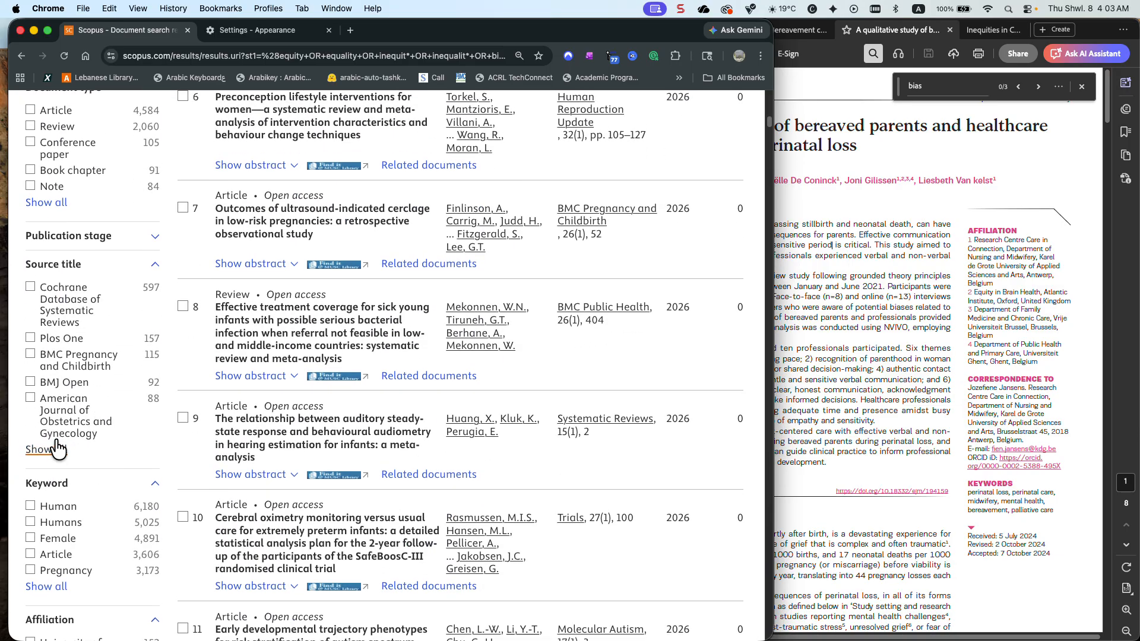
left_click(47, 447)
left_click(276, 177)
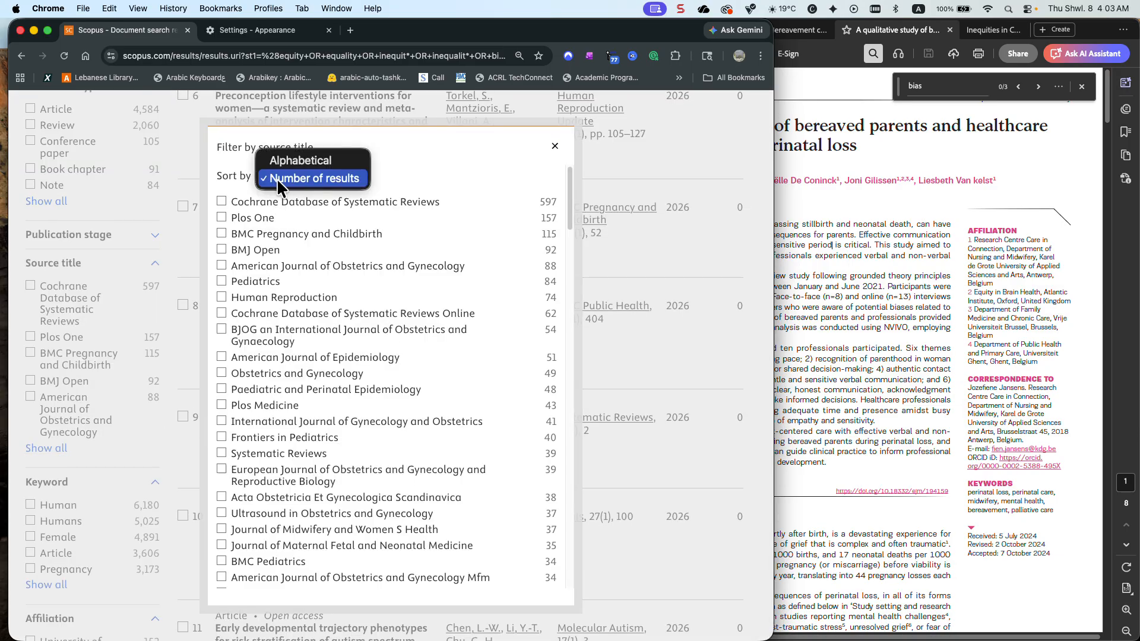
left_click(292, 163)
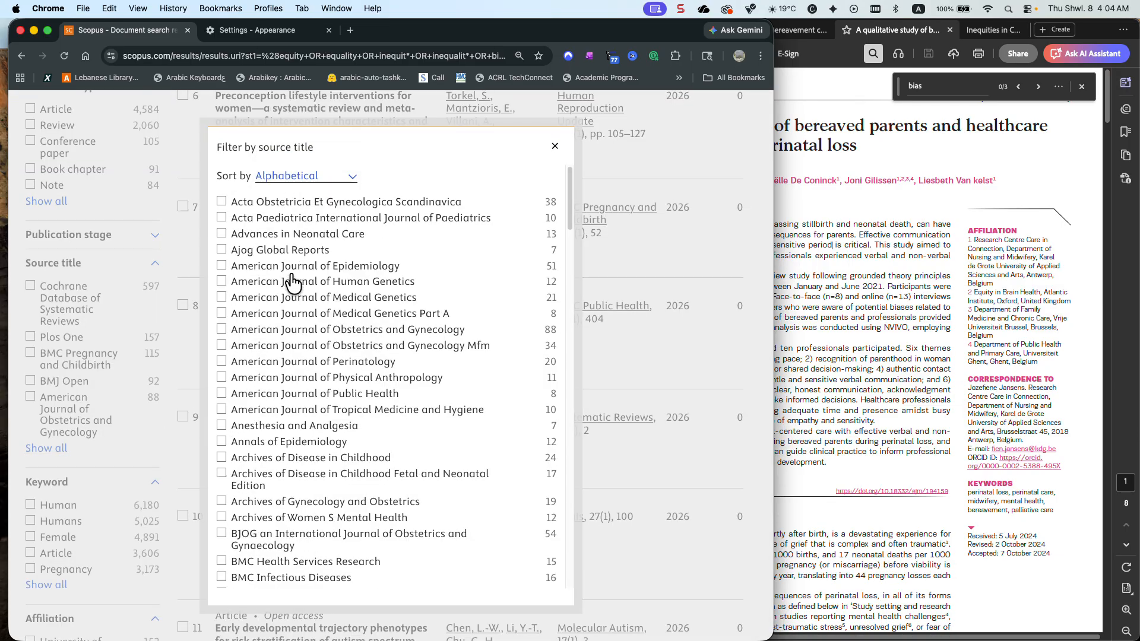
scroll(292, 283, "down", 4)
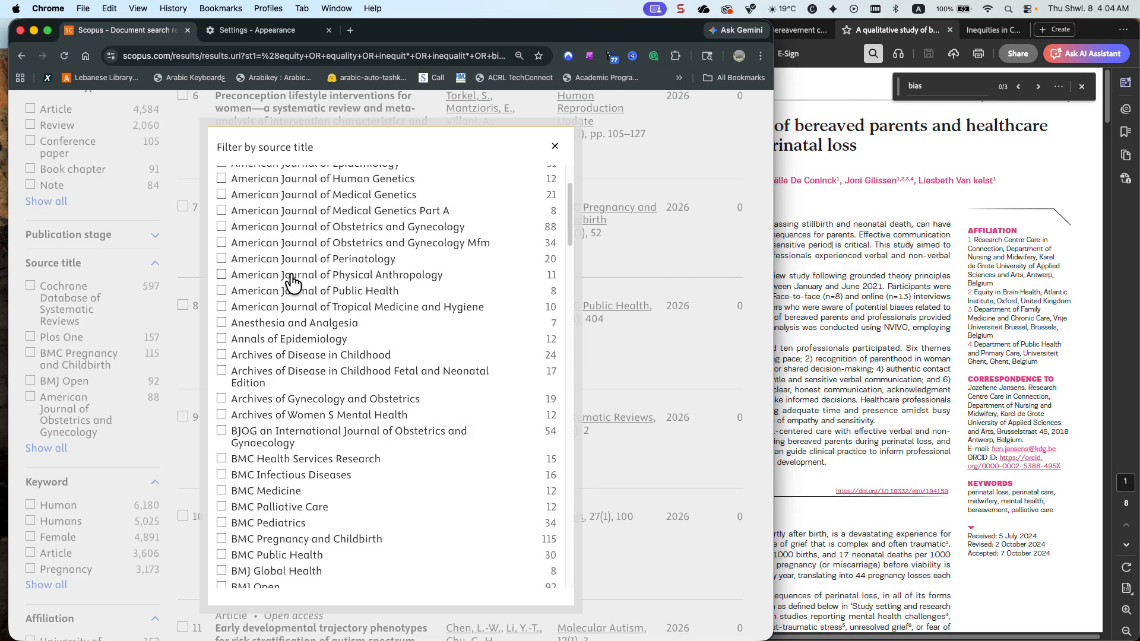
scroll(293, 283, "up", 5)
scroll(293, 284, "down", 6)
scroll(293, 283, "down", 12)
scroll(292, 283, "down", 7)
scroll(293, 283, "down", 2)
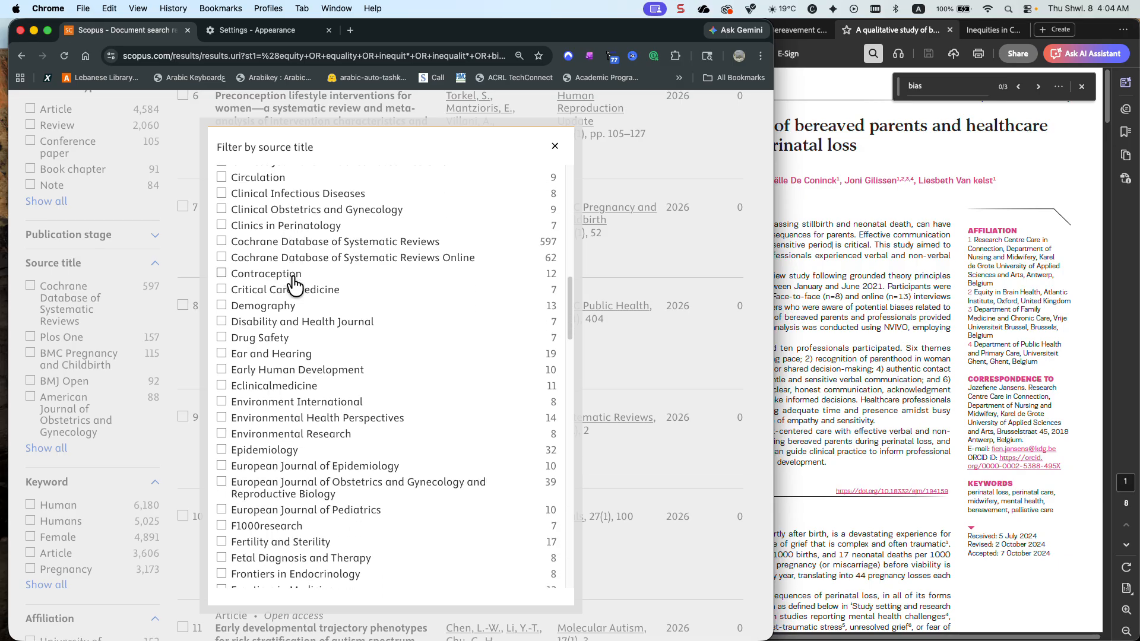
left_click(554, 146)
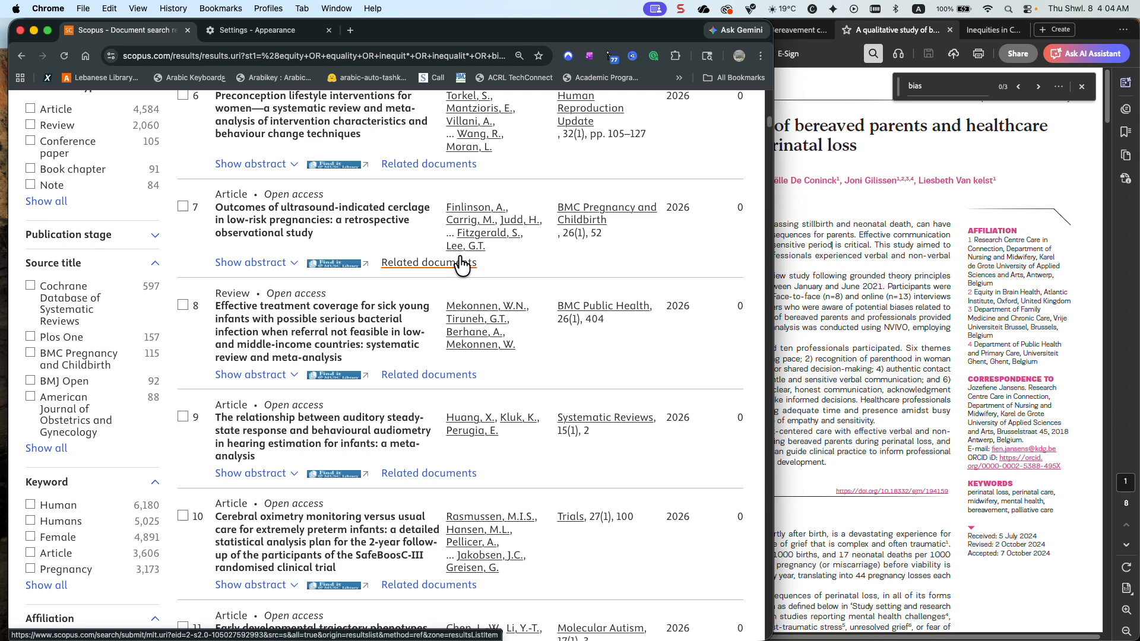
Open the query for editing in advanced search and enclose the whole string in an additional pair of parentheses
scroll(461, 266, "up", 15)
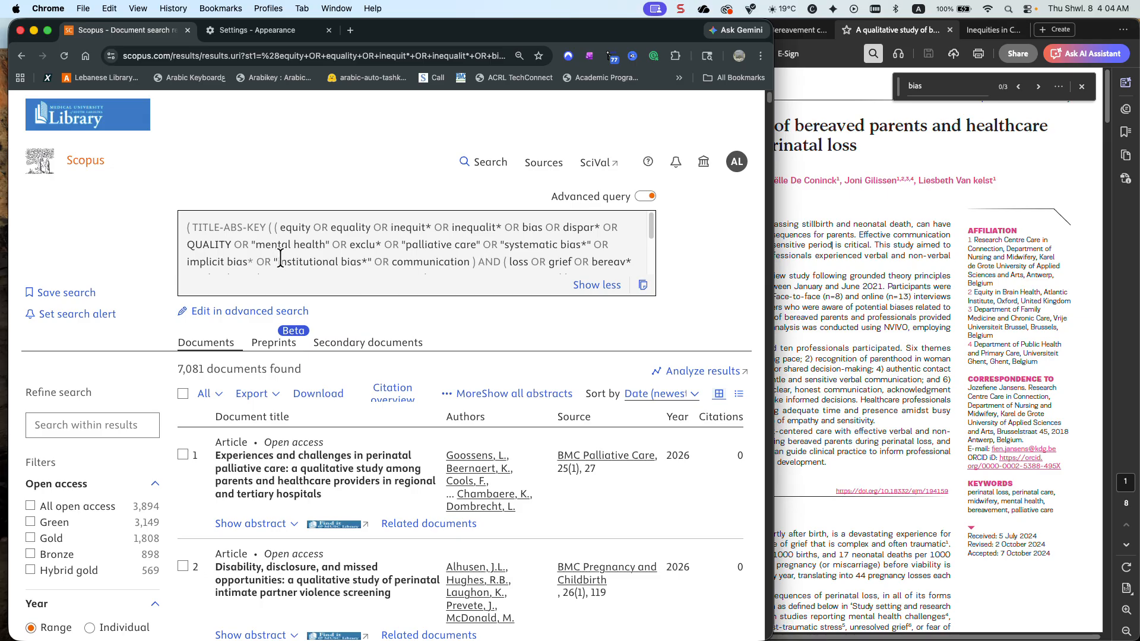
left_click(266, 311)
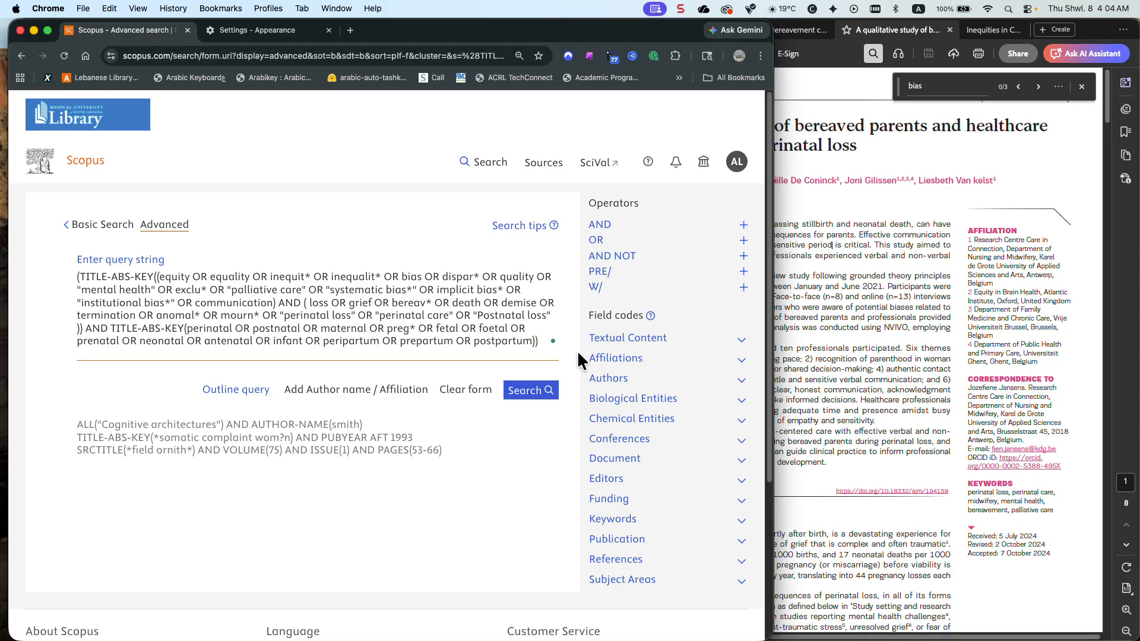
key("BackSpace")
left_click(78, 277)
type("(")
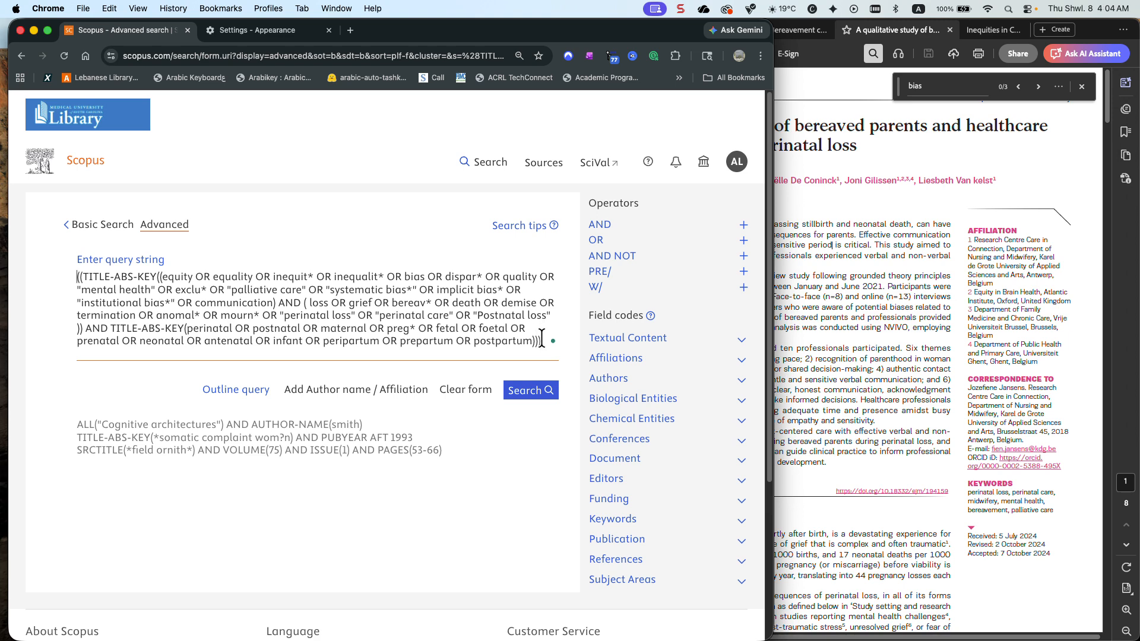
Insert the AUTHKEY field code with an opening parenthesis at the very beginning of the query string
type("Au")
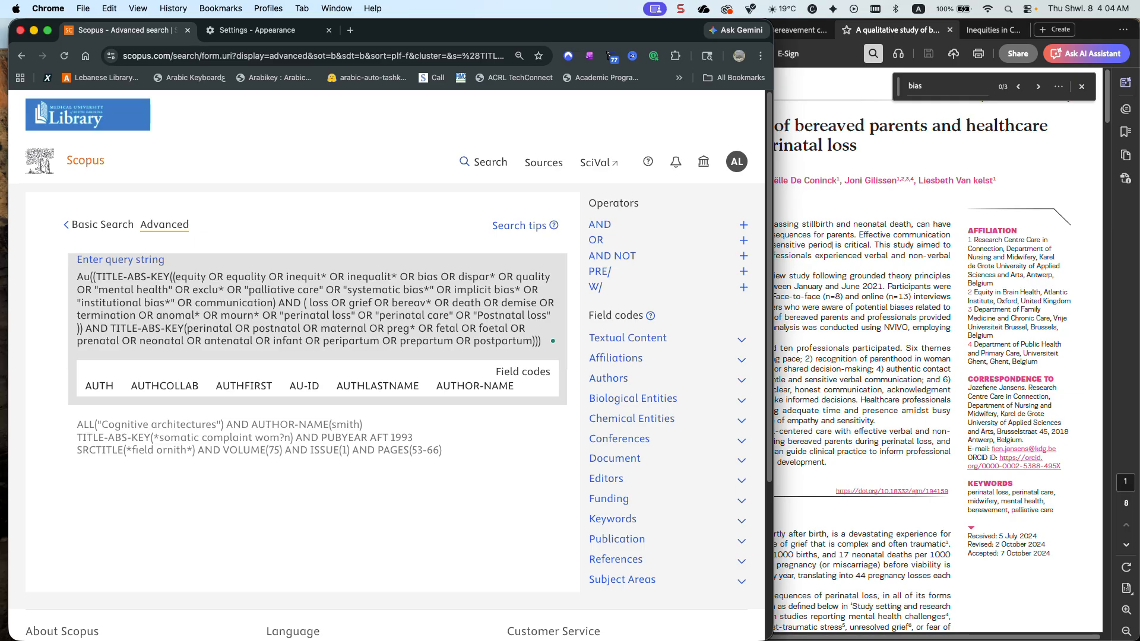
type("th")
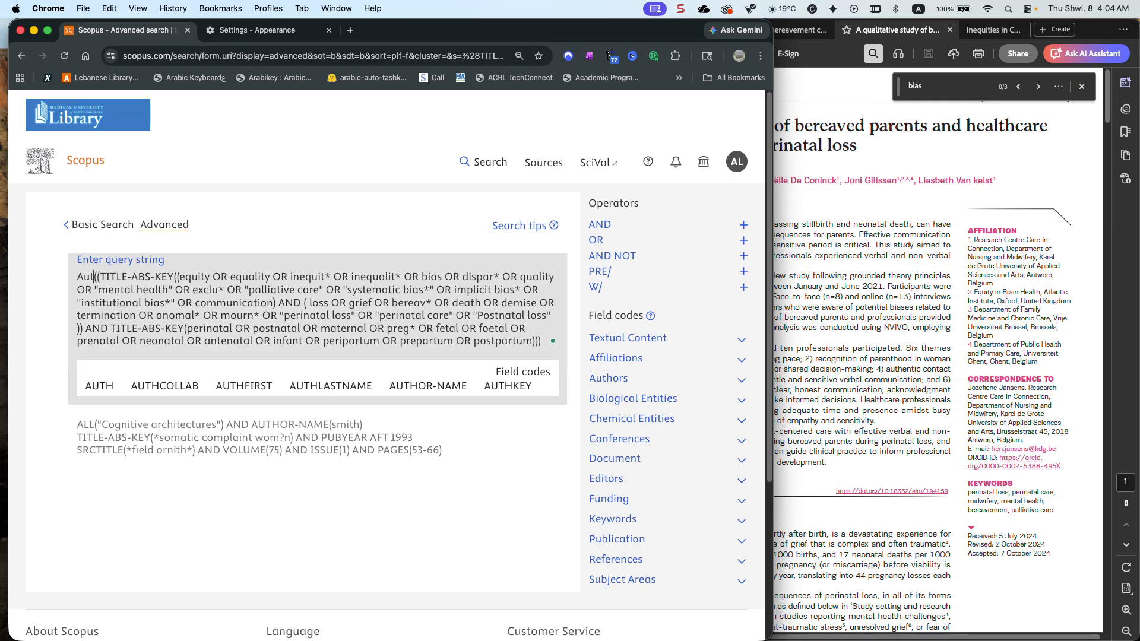
left_click(508, 385)
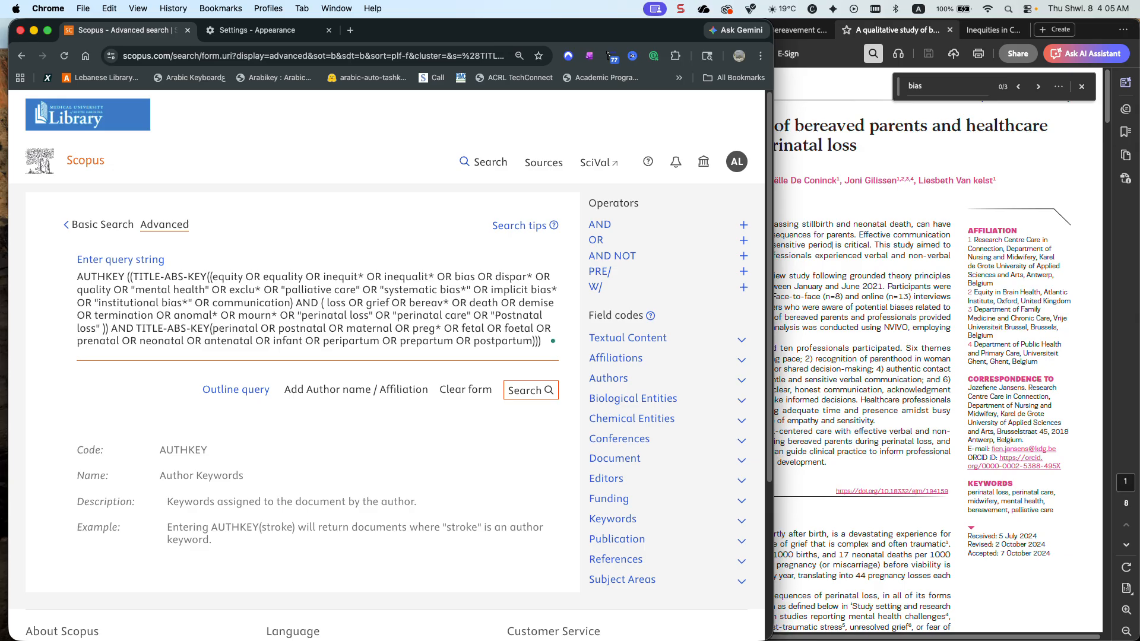
key("BackSpace")
key("Right")
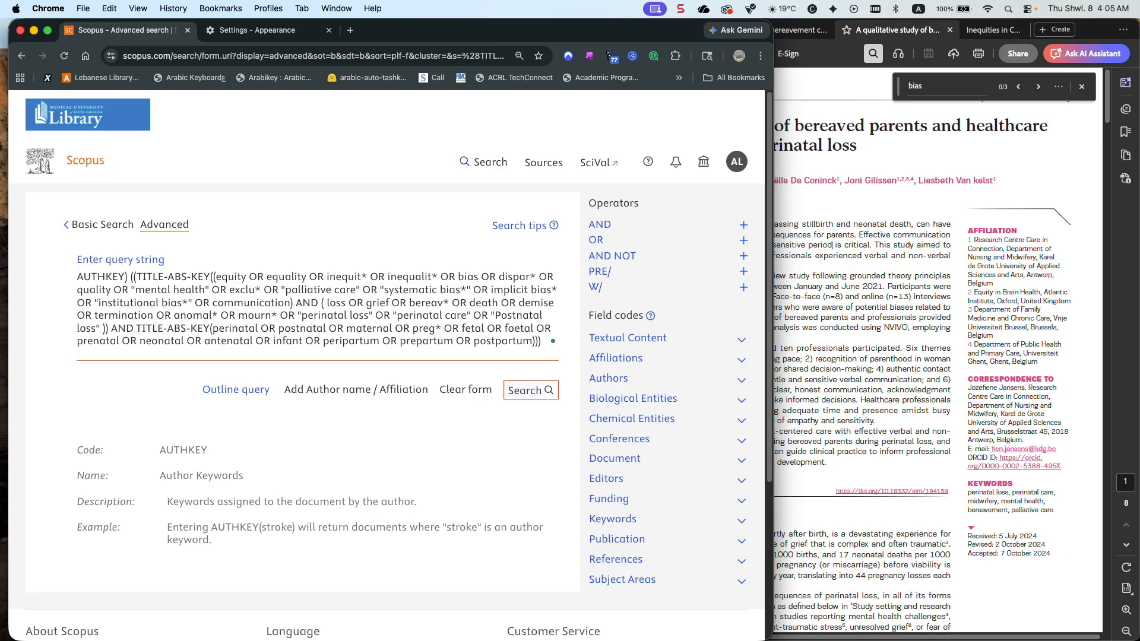
key("Left")
type("(")
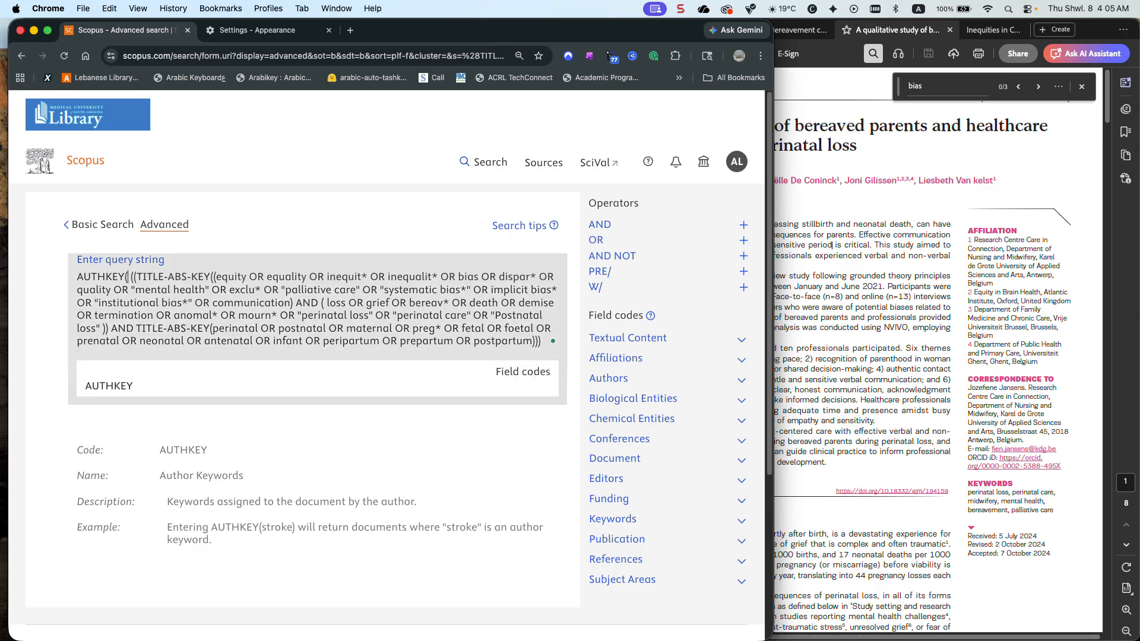
type("\"per")
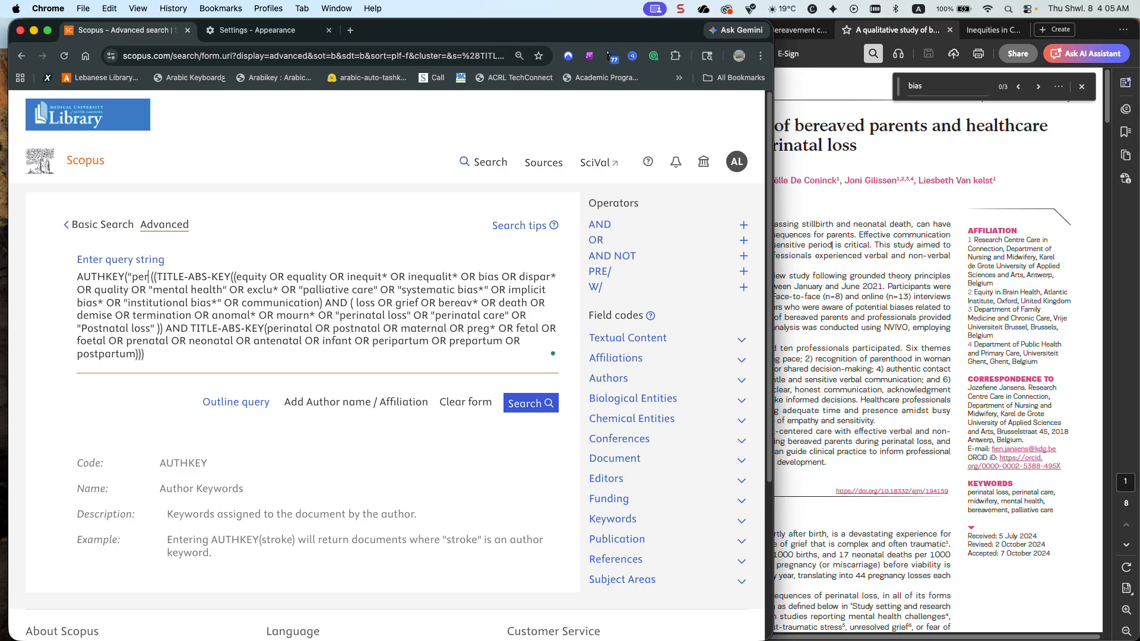
type("inatal")
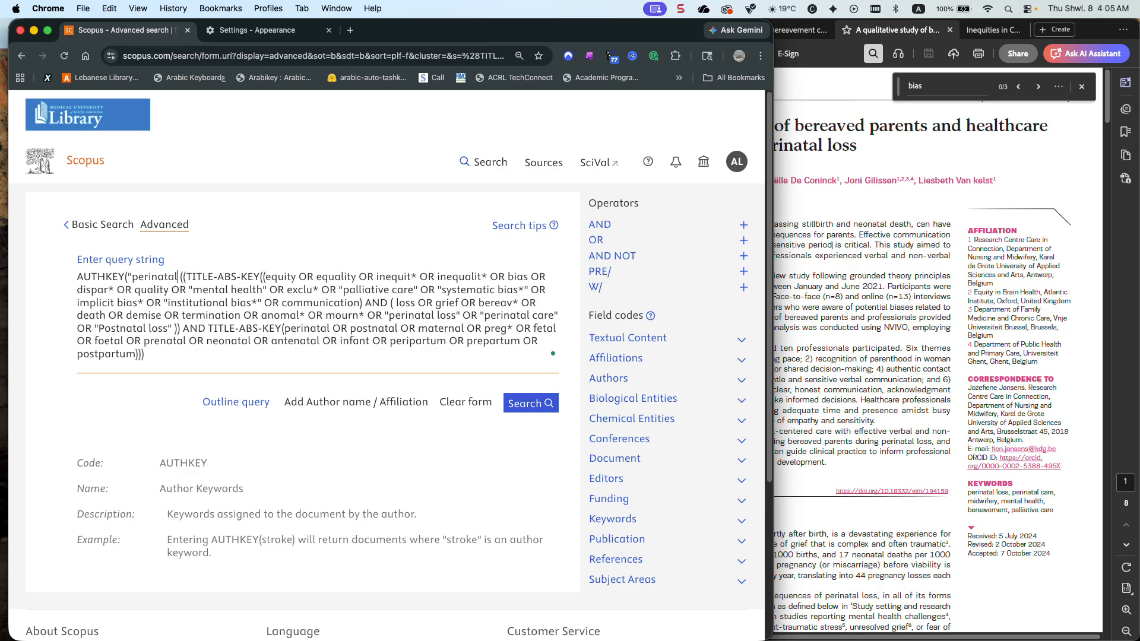
type(" L")
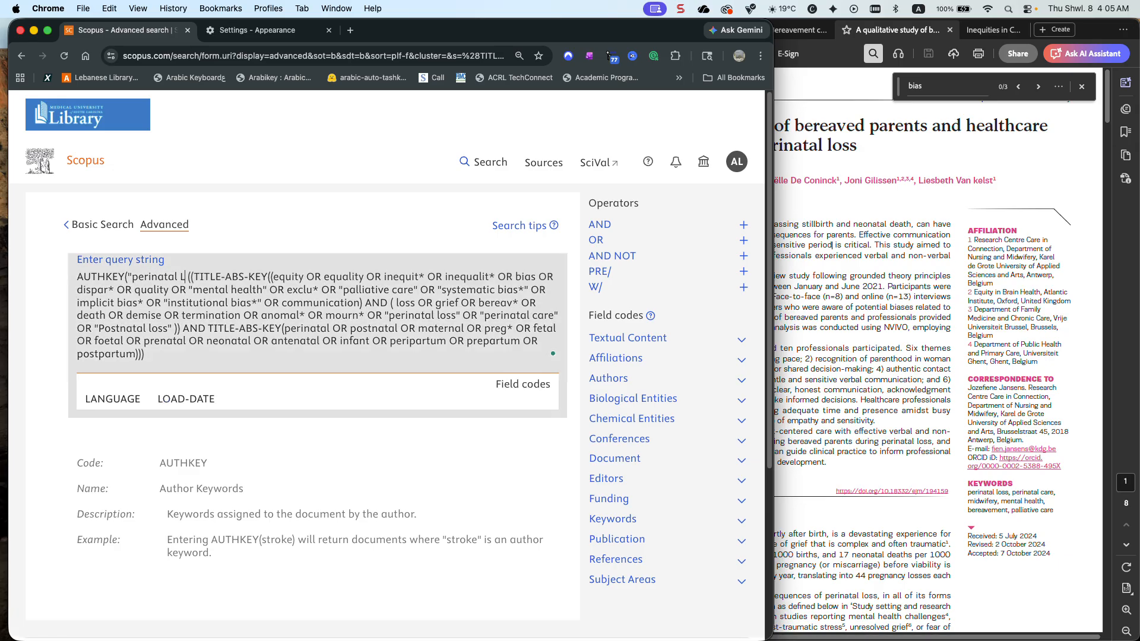
type("o")
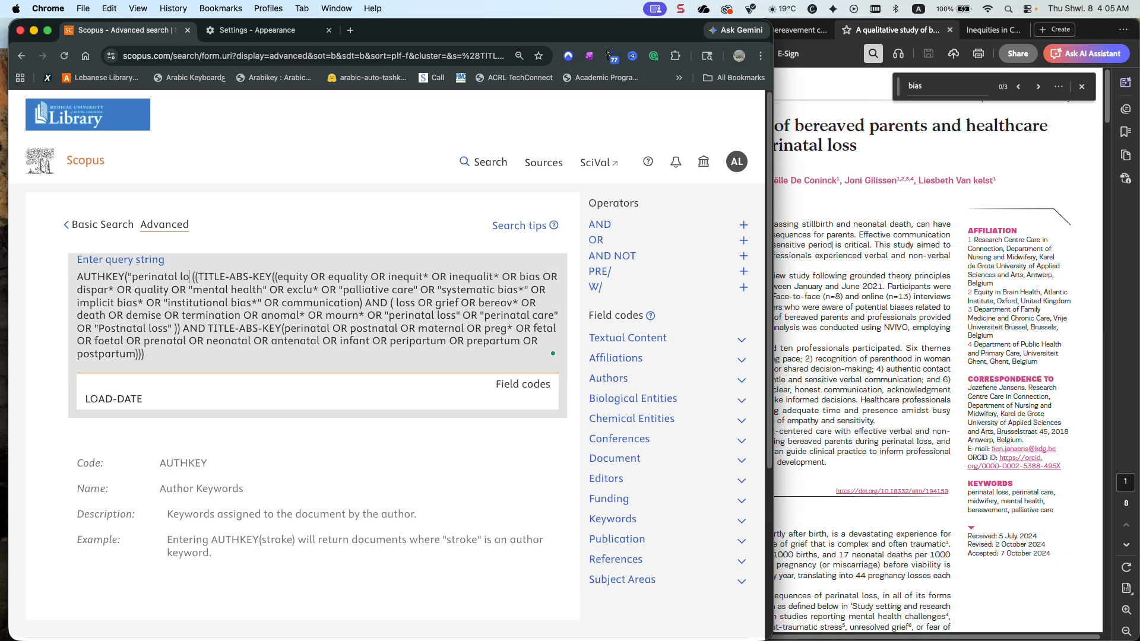
type("ss\" OR")
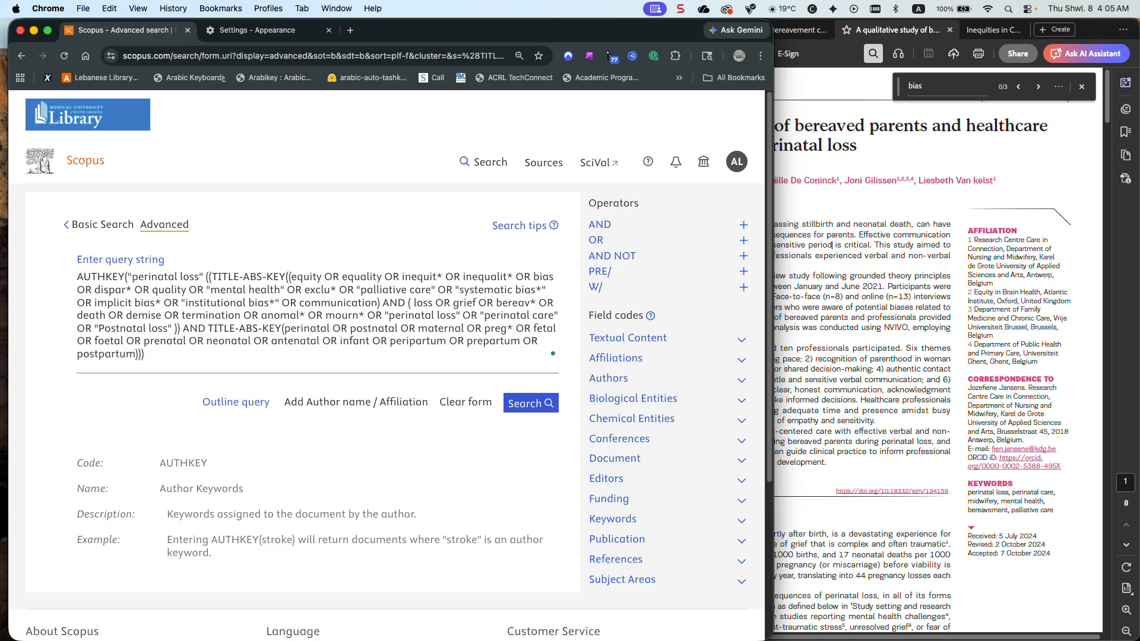
type(" mid")
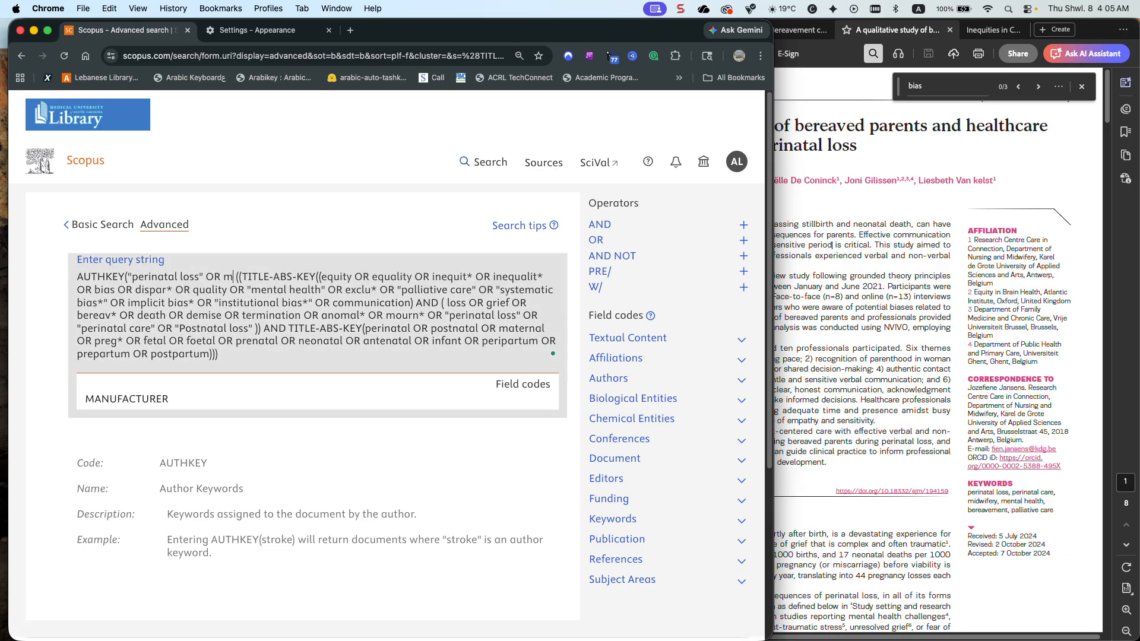
type("wifeery")
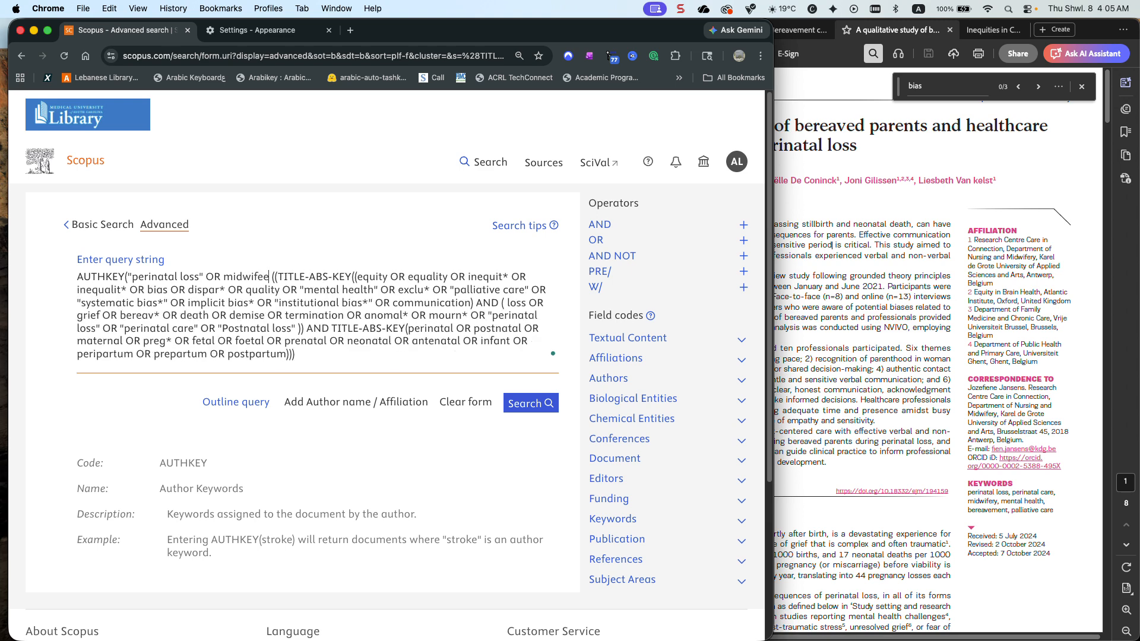
Enter "perinatal loss" OR midwifery as the first author keyword terms inside the AUTHKEY parenthesis
key("BackSpace")
key("BackSpace")
key("BackSpace")
type("ry")
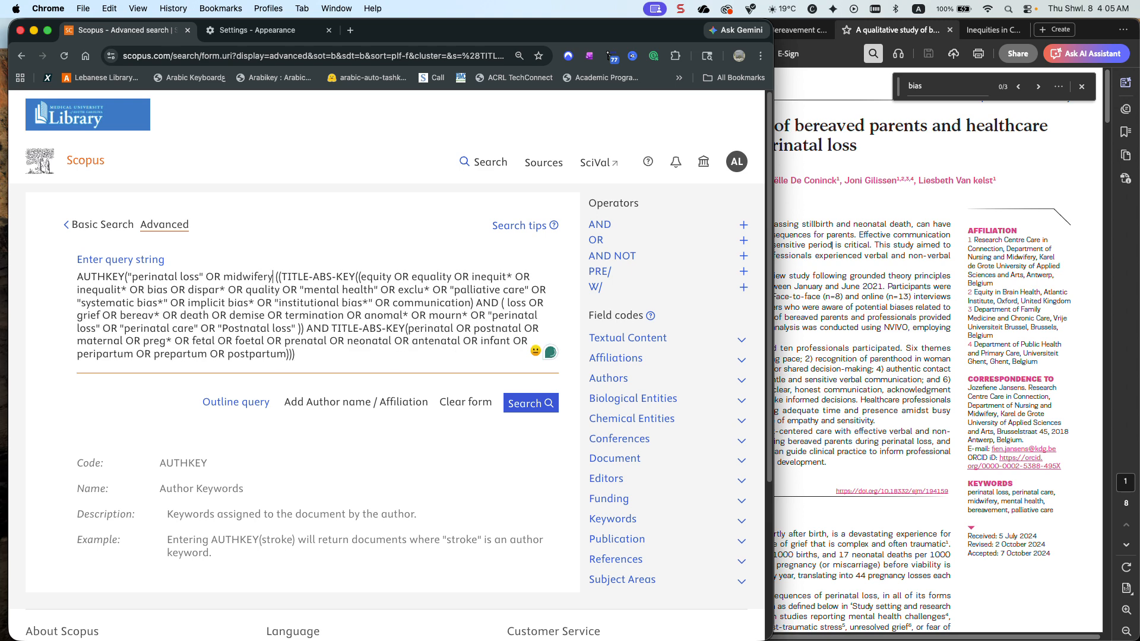
type(" OR")
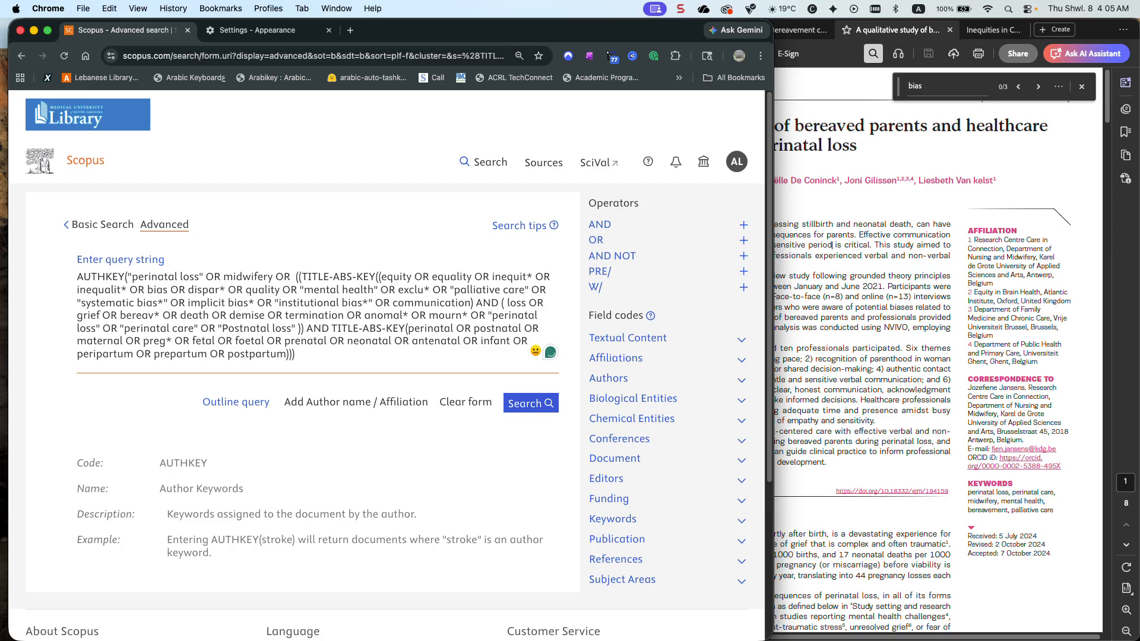
Complete the AUTHKEY group with OR bereavement, join it to the rest of the query with OR, and run the search
type("ber")
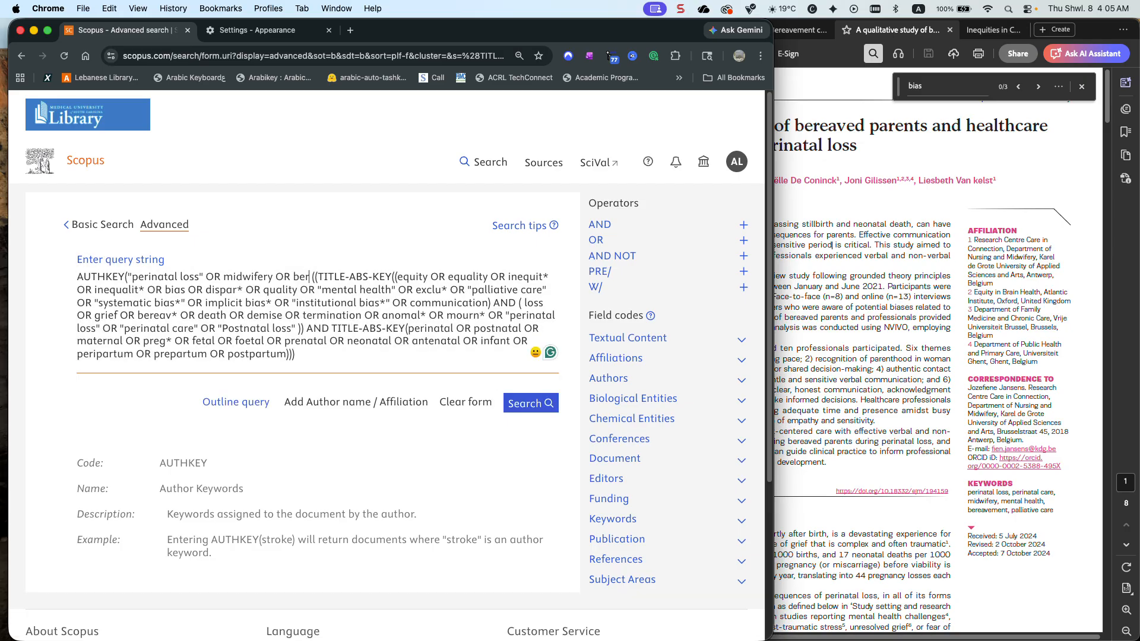
type("eavement")
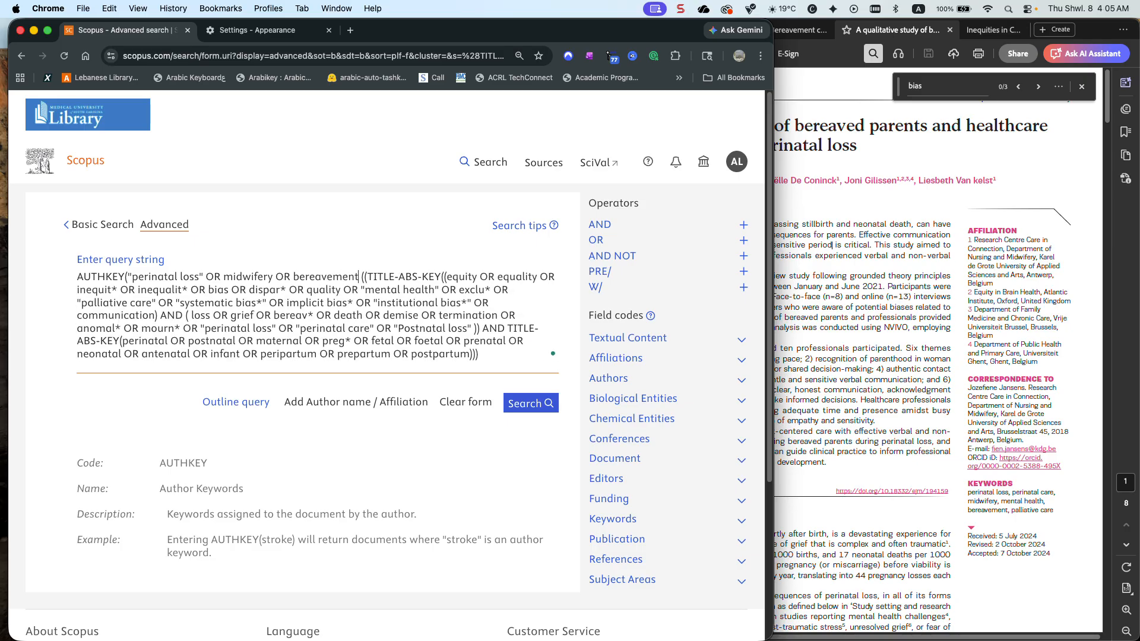
type(") OR")
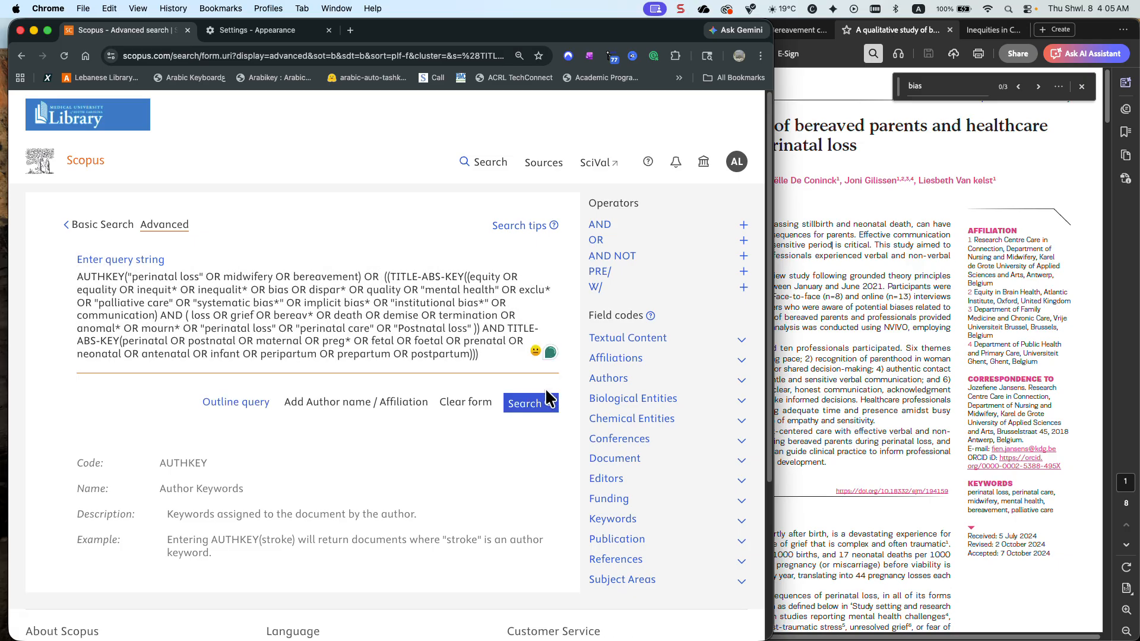
key("Delete")
left_click(530, 405)
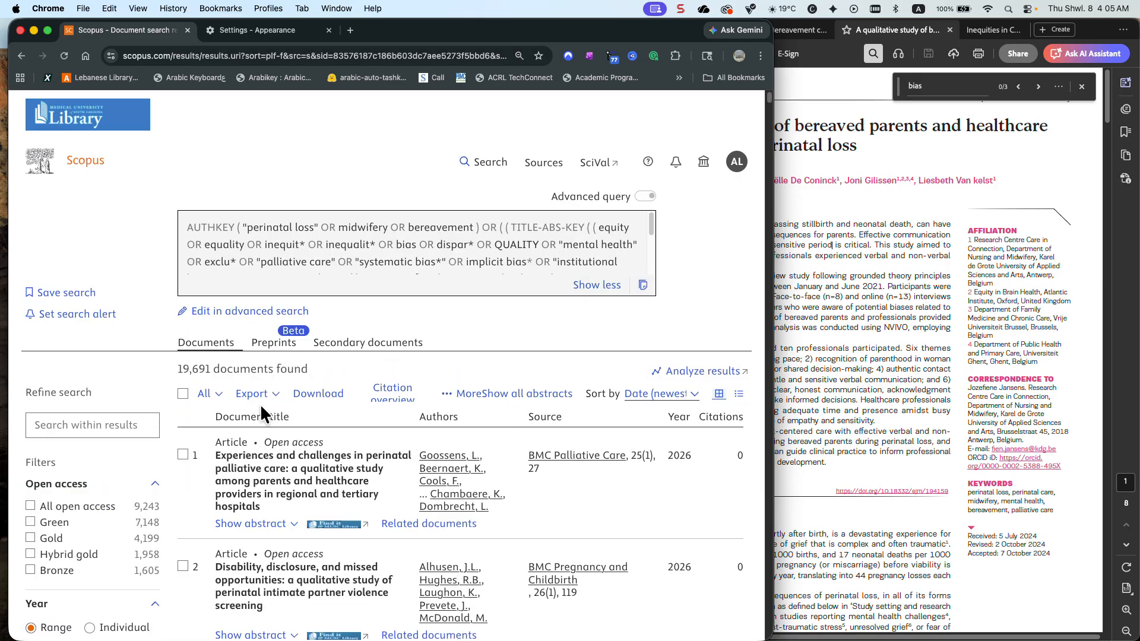
Look through the complete author name filter list in alphabetical order for the known article's authors, leaving no author selected
scroll(138, 393, "down", 5)
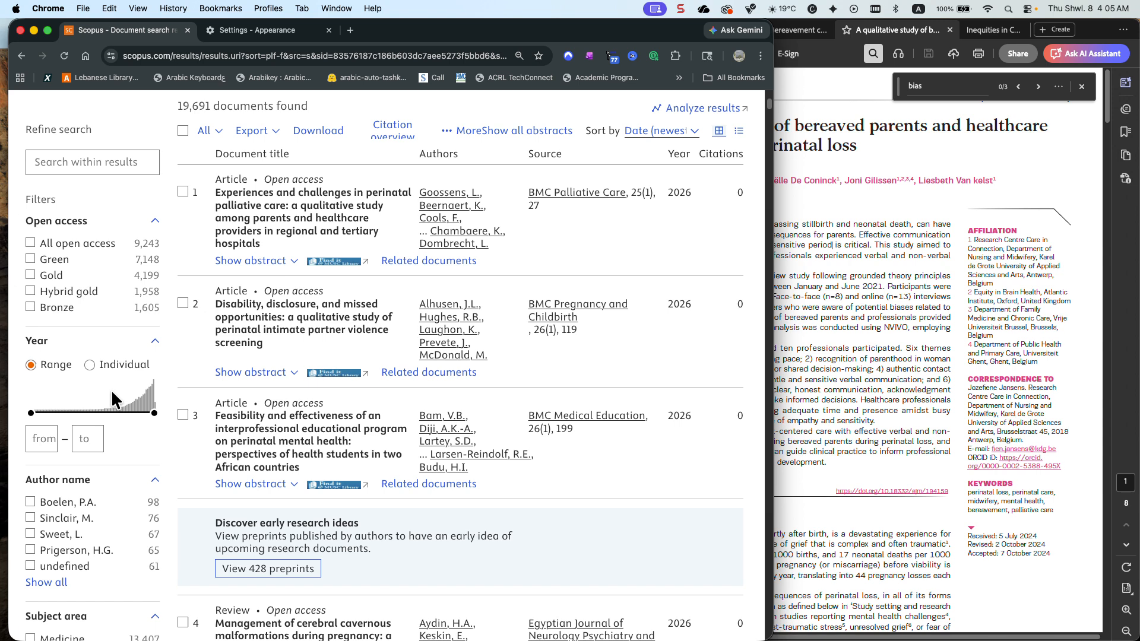
scroll(111, 389, "down", 6)
left_click(53, 261)
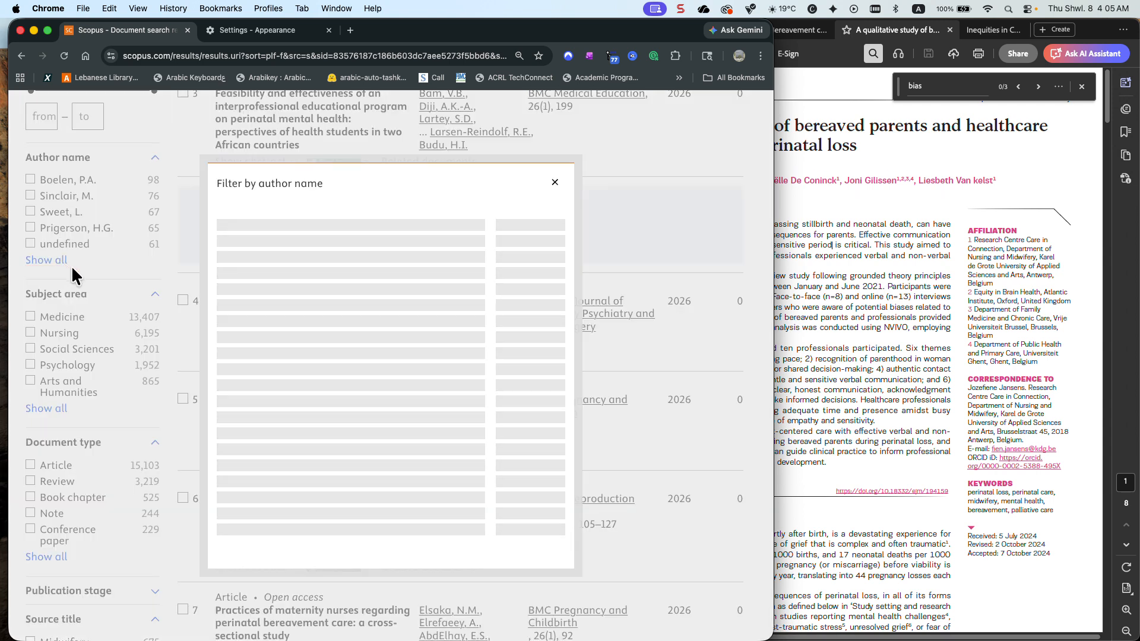
left_click(292, 178)
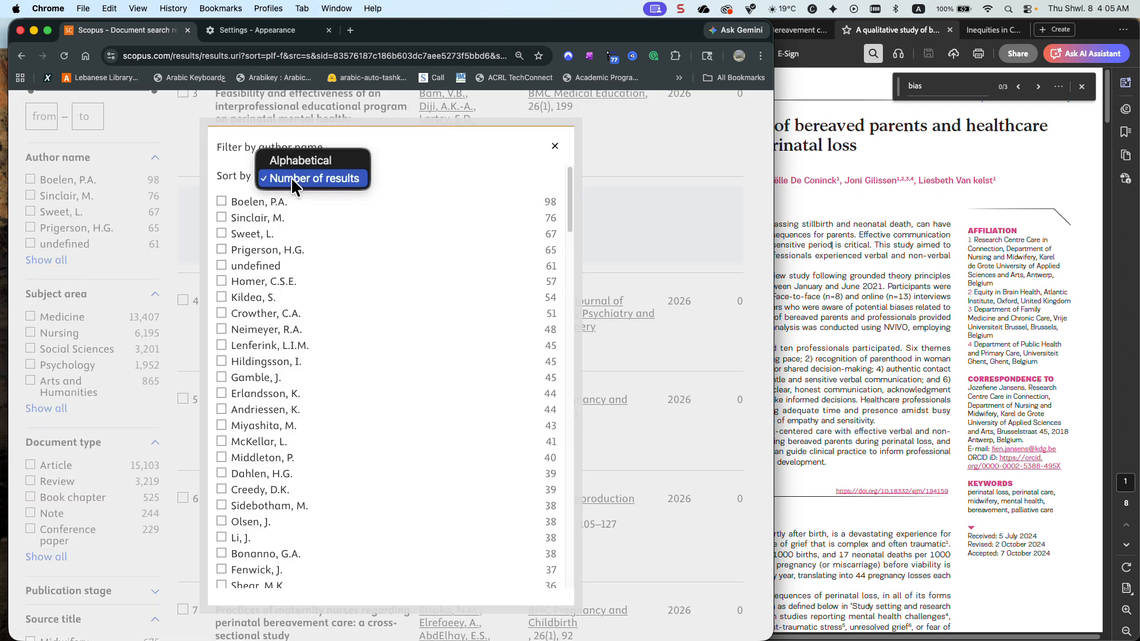
left_click(298, 161)
scroll(320, 275, "down", 10)
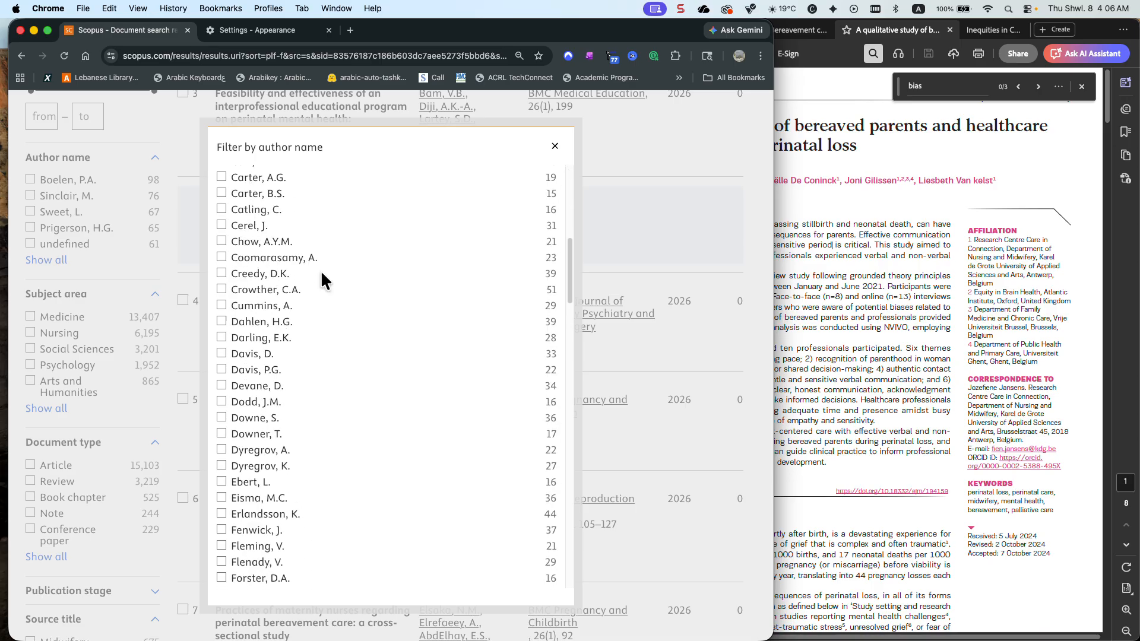
scroll(323, 282, "down", 5)
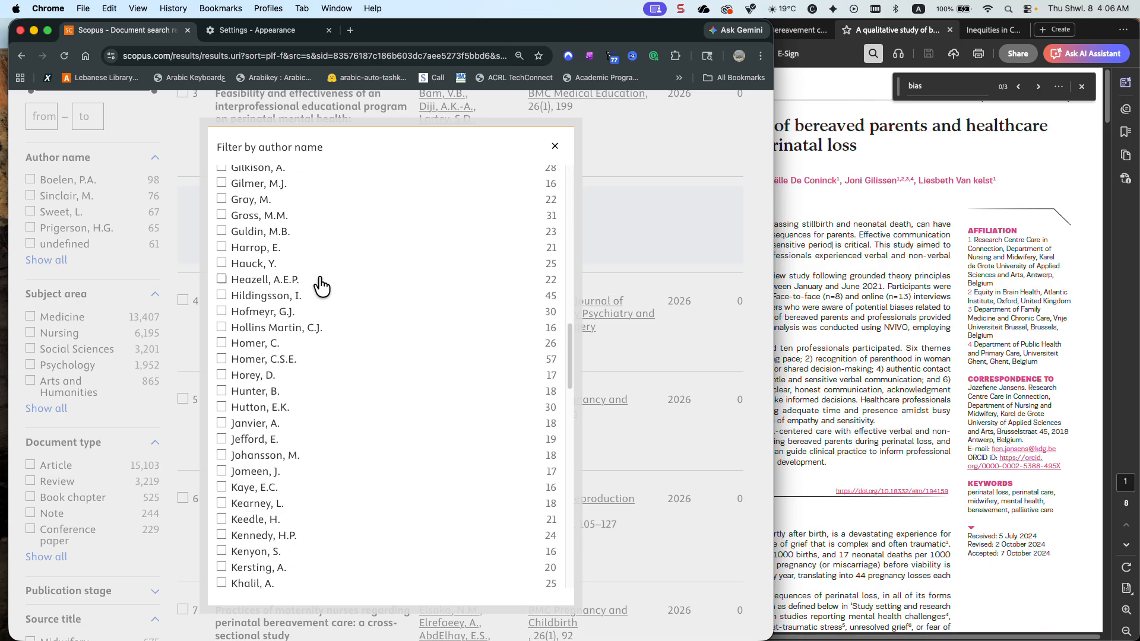
left_click(554, 146)
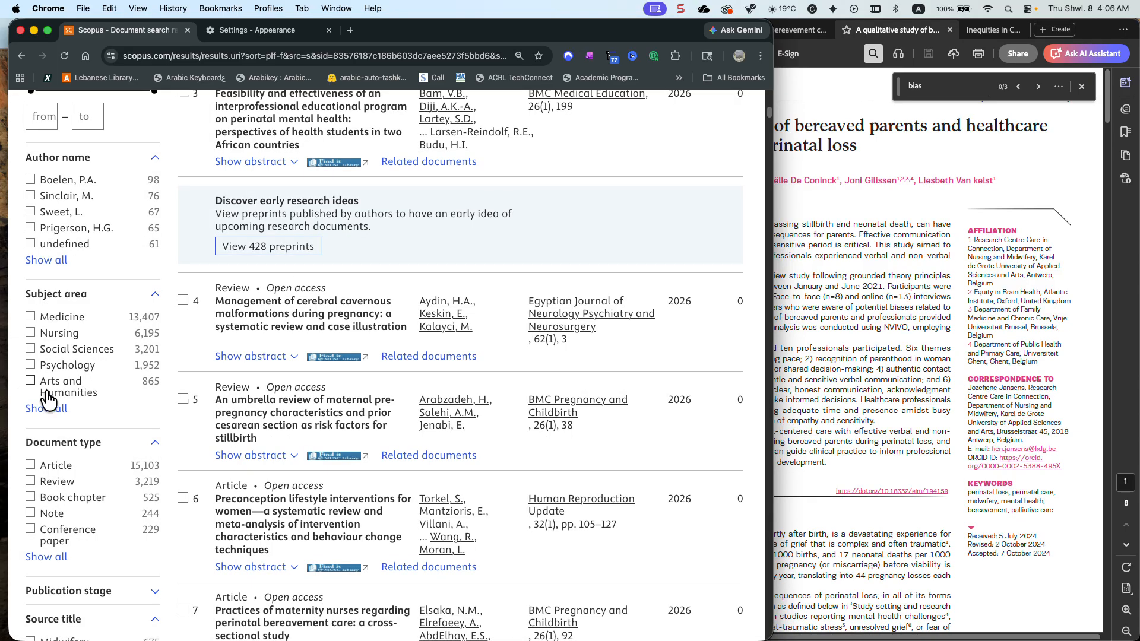
Sort the full source title filter list alphabetically and limit the results to European Journal of Midwifery
scroll(48, 404, "down", 6)
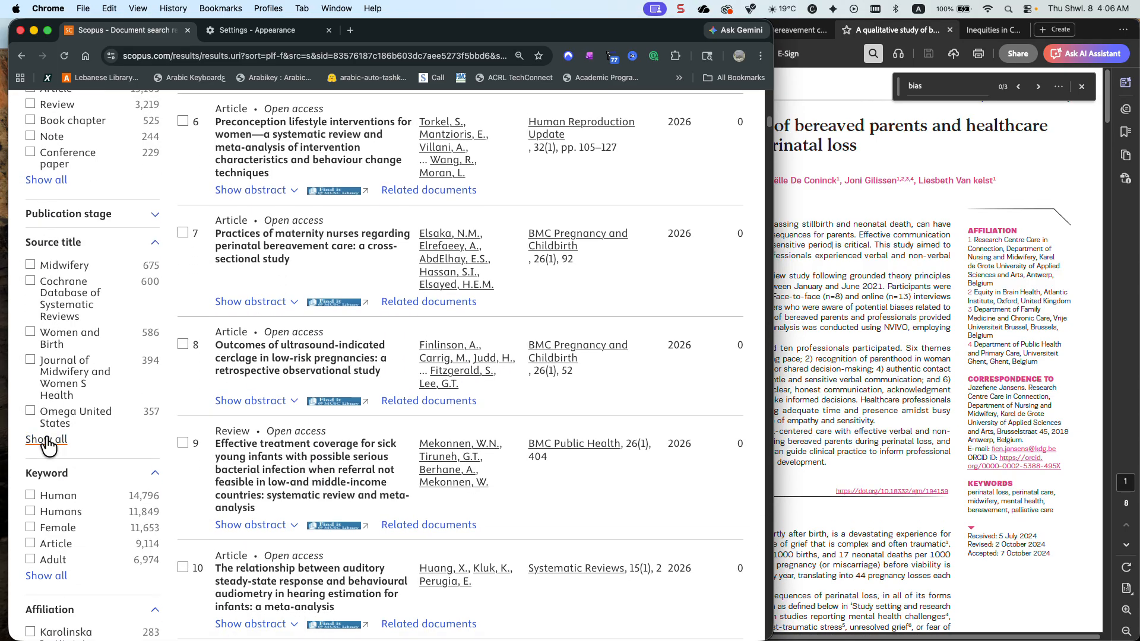
left_click(48, 441)
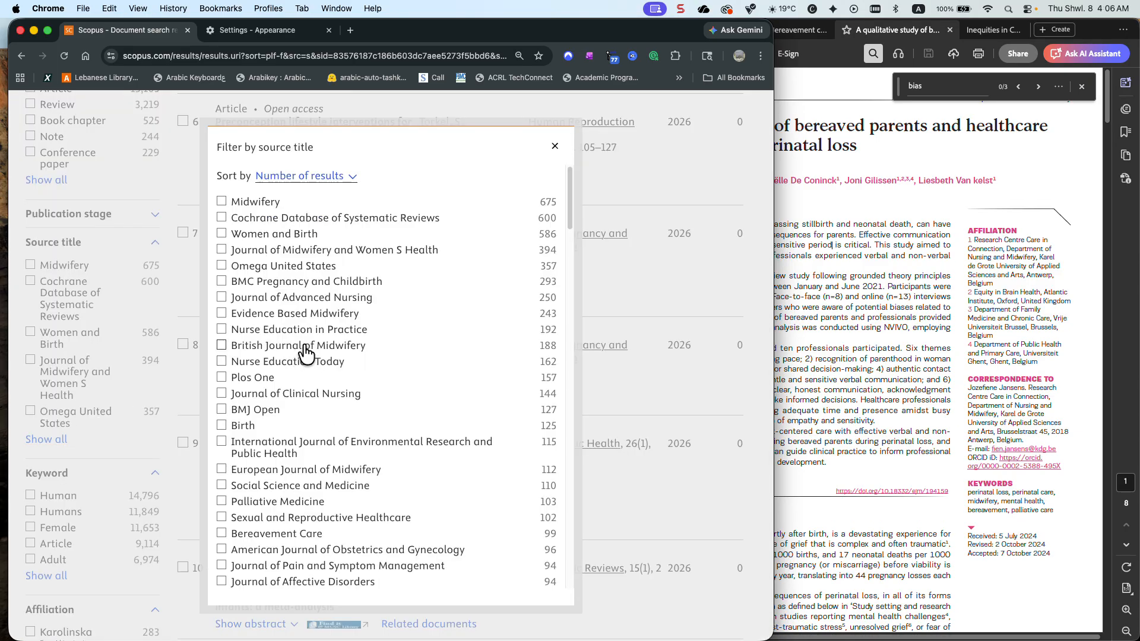
left_click(297, 176)
left_click(293, 161)
scroll(297, 253, "down", 10)
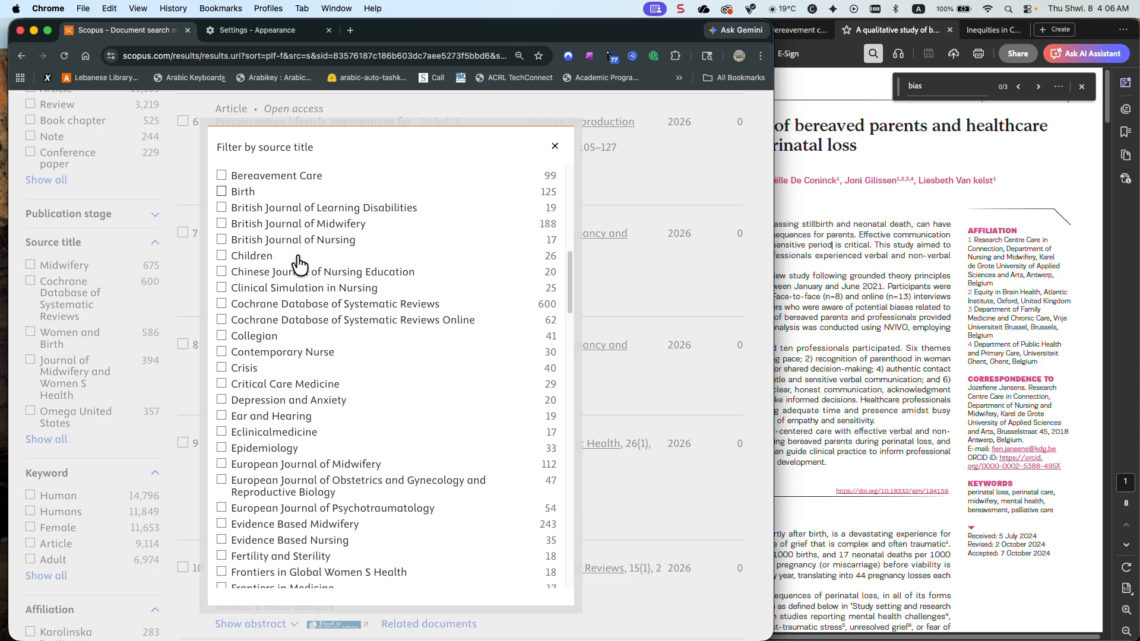
scroll(297, 257, "down", 1)
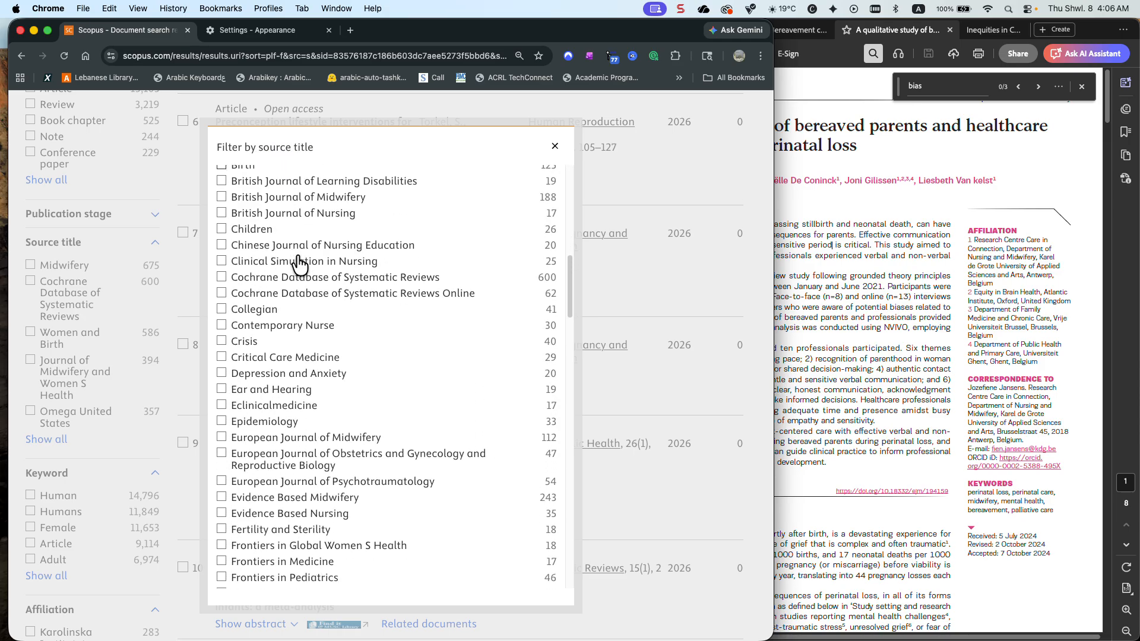
left_click(224, 440)
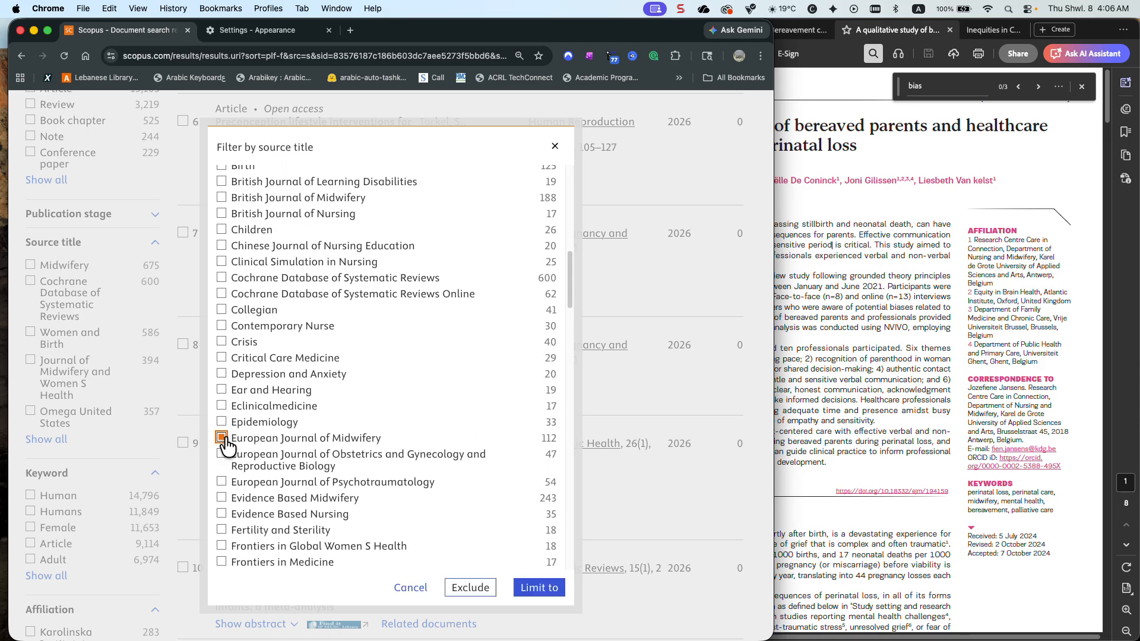
left_click(539, 588)
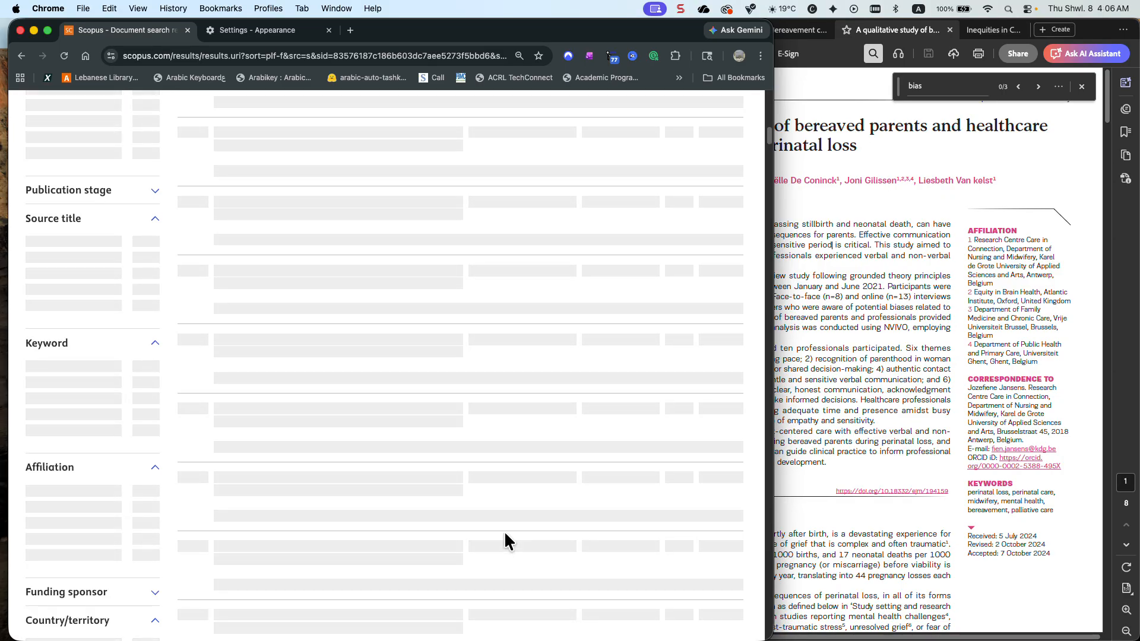
Search the filtered results page for "qual" and go through the matches for the known article's title
scroll(449, 521, "up", 10)
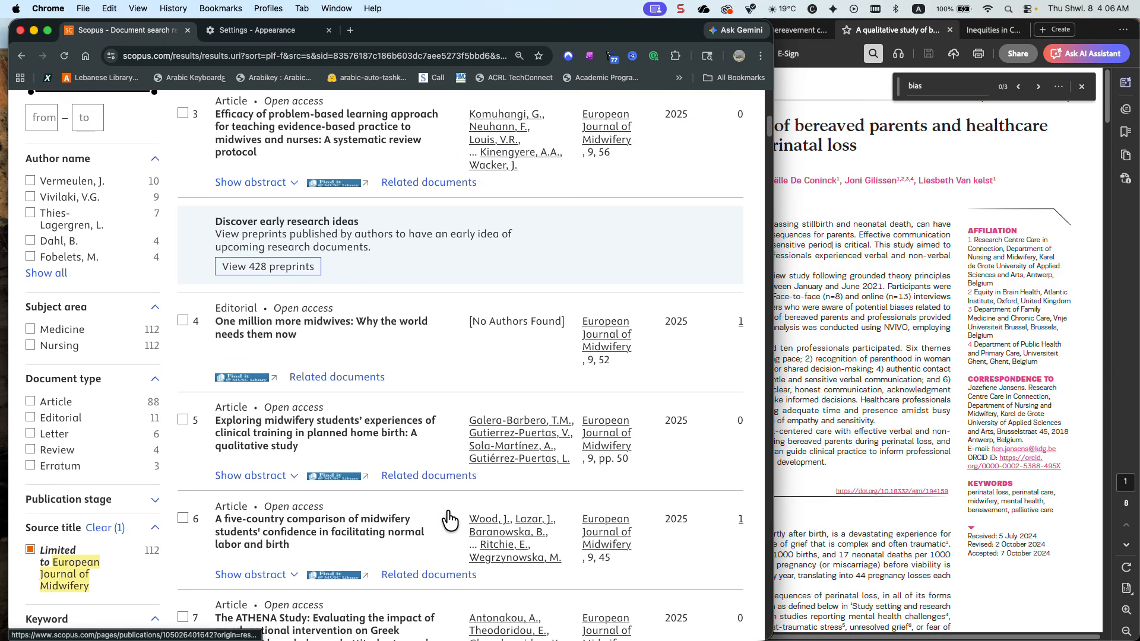
scroll(449, 521, "up", 3)
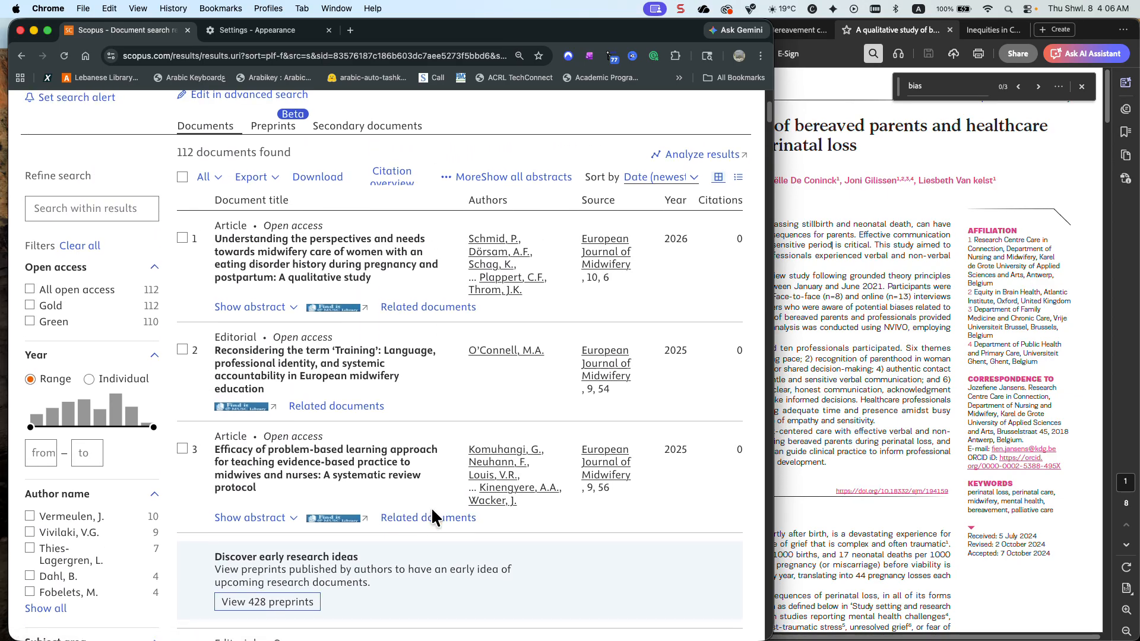
key("super+f")
type("qual")
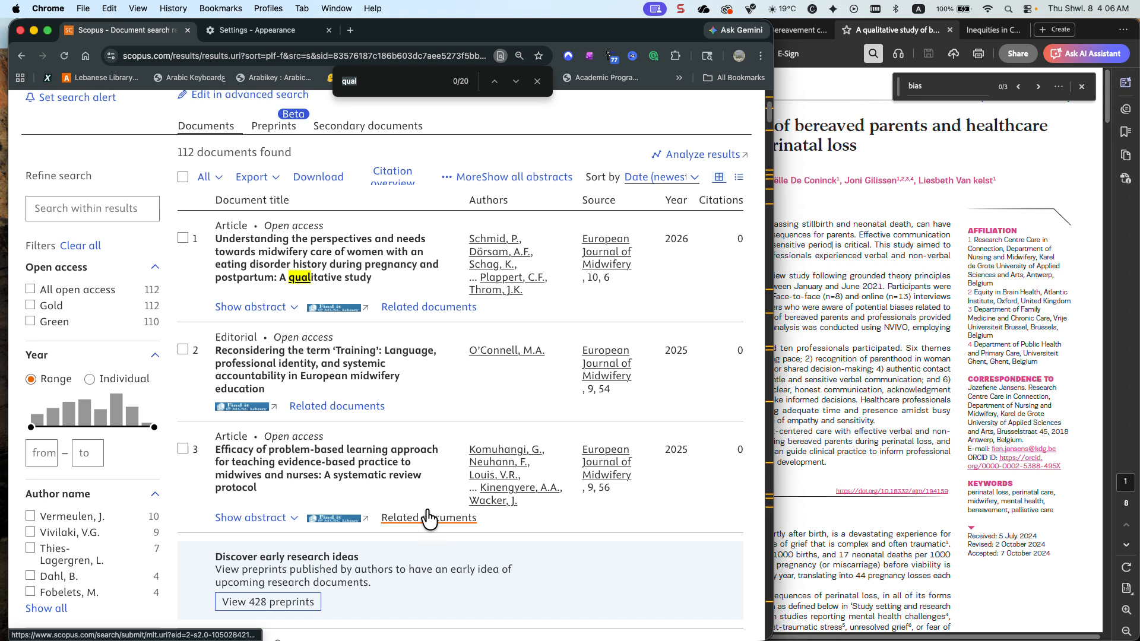
left_click(515, 81)
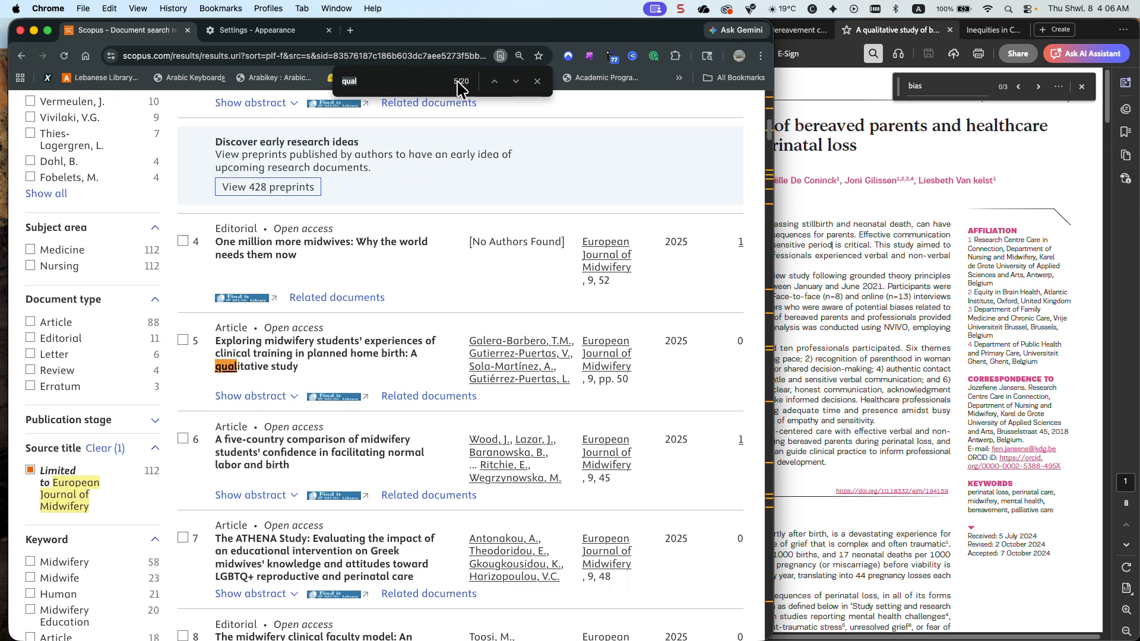
Check the author names in the article PDF in Acrobat, then return to the Scopus results and shift the browser window aside
left_click(792, 203)
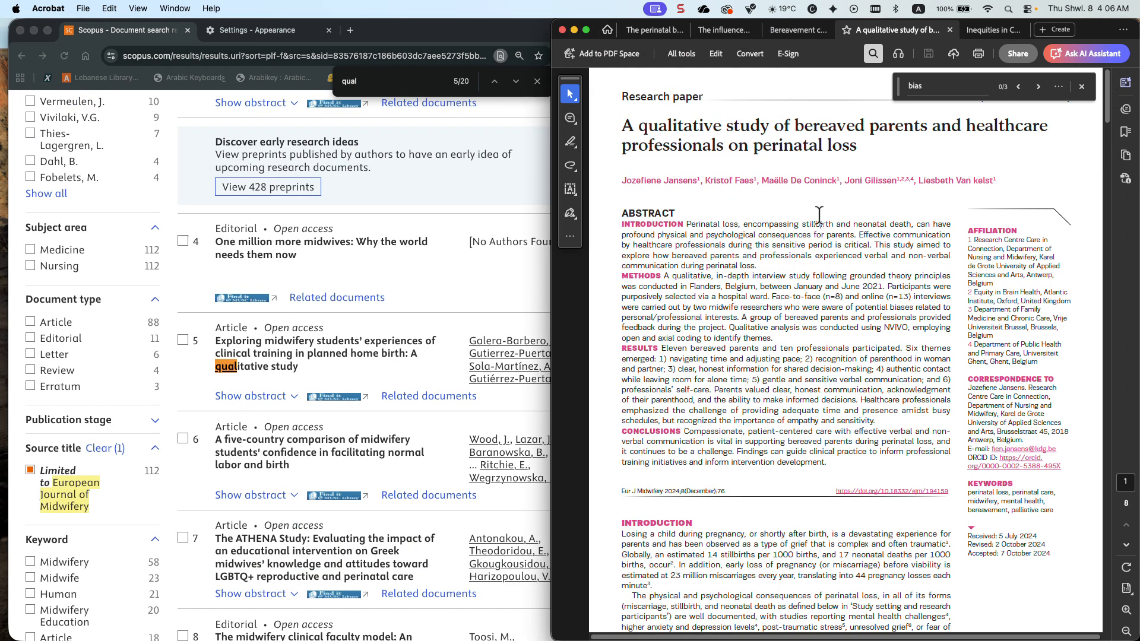
type("ja")
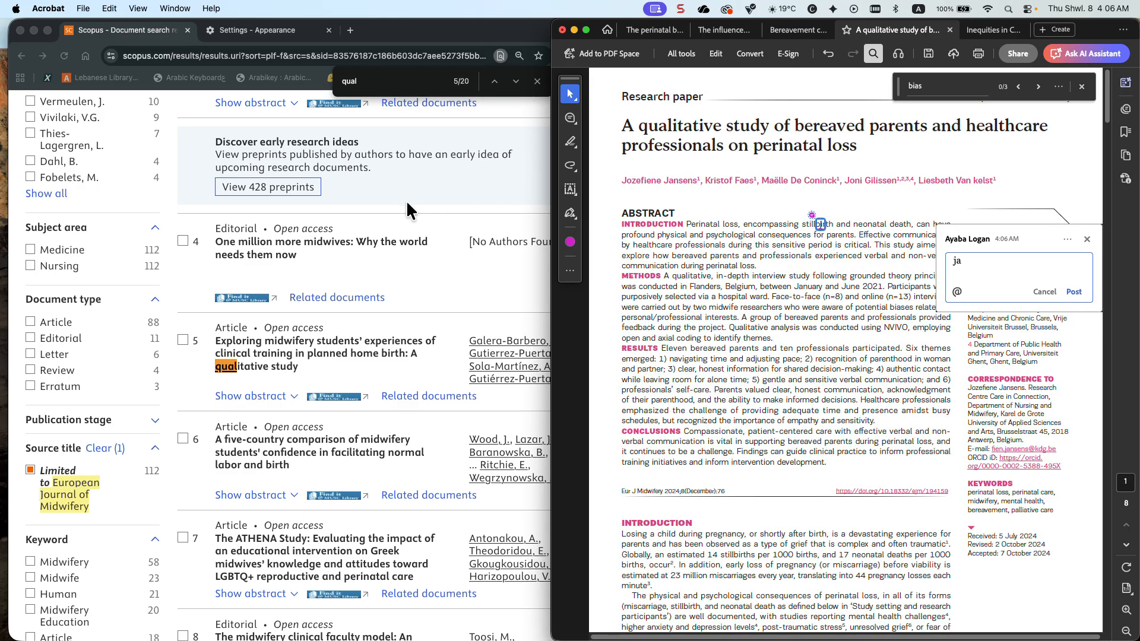
left_click(377, 87)
left_click_drag(627, 39, 514, 37)
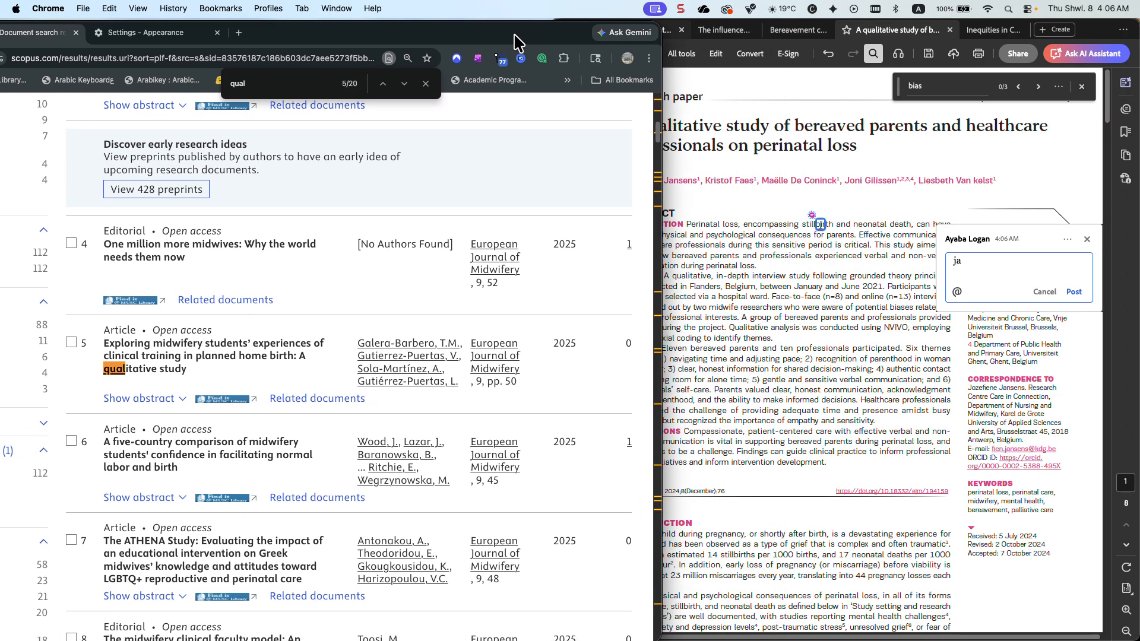
Search the results page for the beginning of the known article's first author's surname
key("BackSpace")
key("BackSpace")
type("Jans")
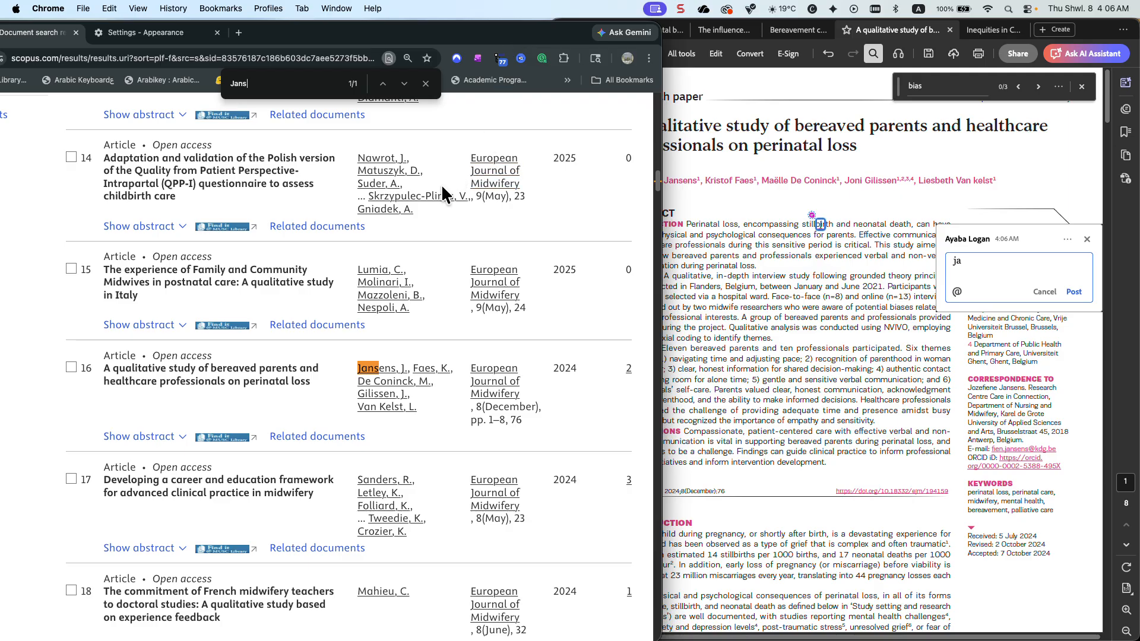
Move the browser window back and clear the source title filter from the results
scroll(427, 239, "up", 15)
scroll(428, 238, "up", 6)
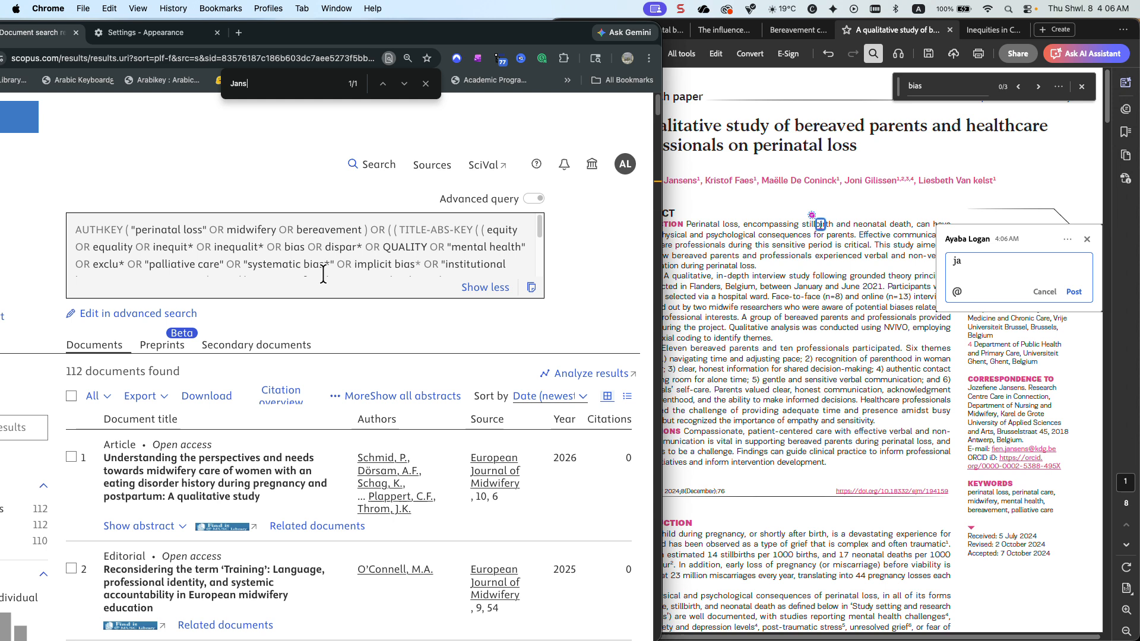
left_click_drag(276, 38, 406, 39)
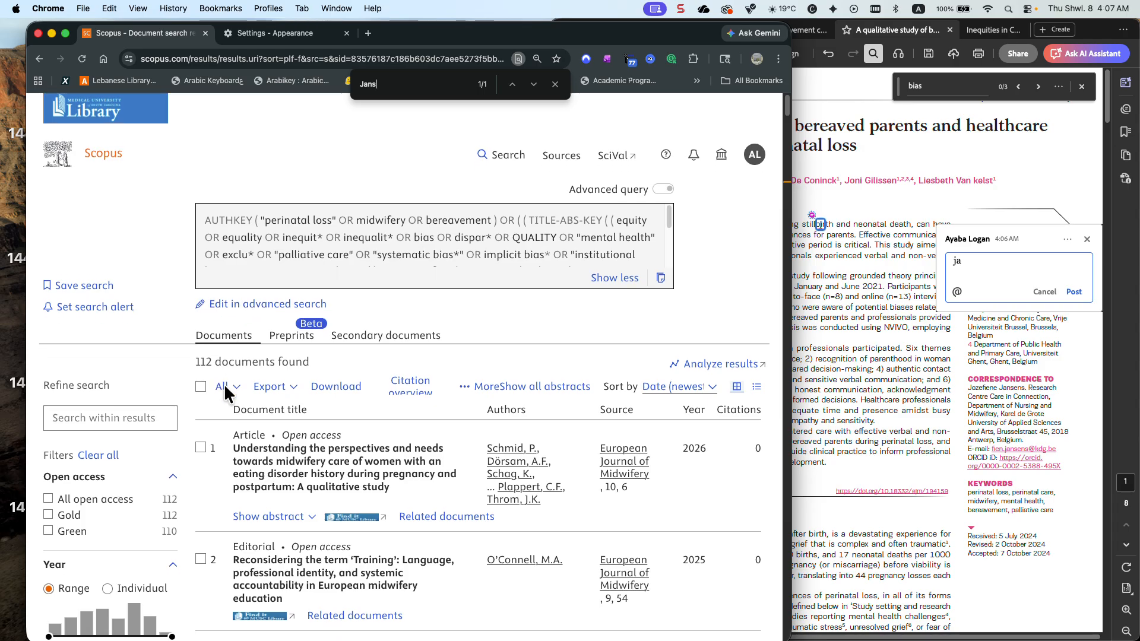
scroll(224, 392, "down", 10)
scroll(225, 391, "down", 4)
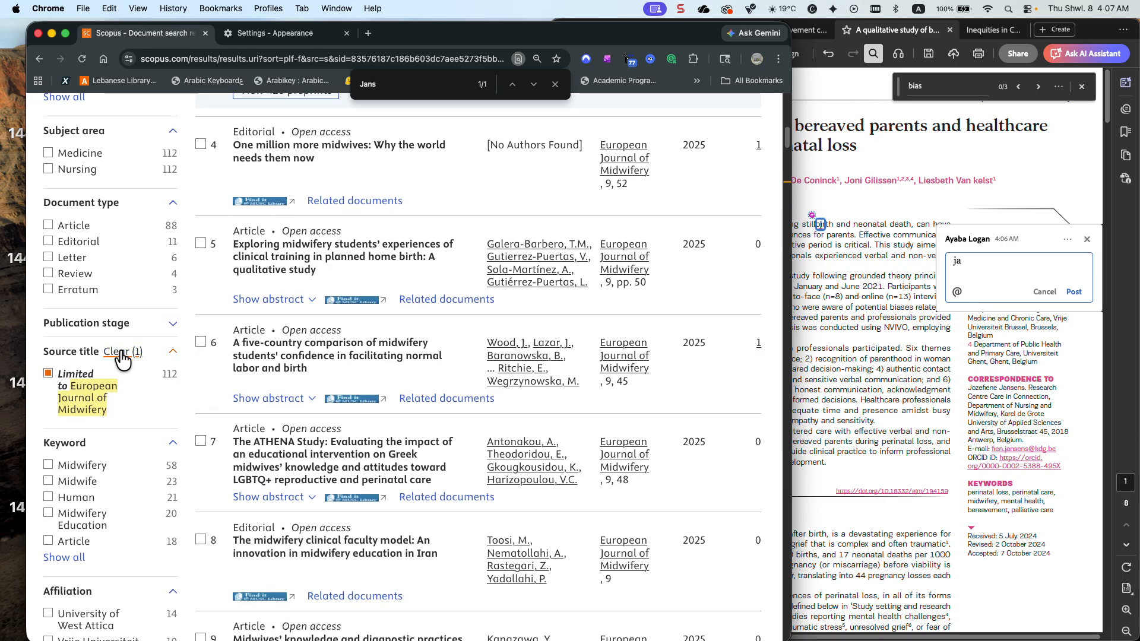
left_click(122, 353)
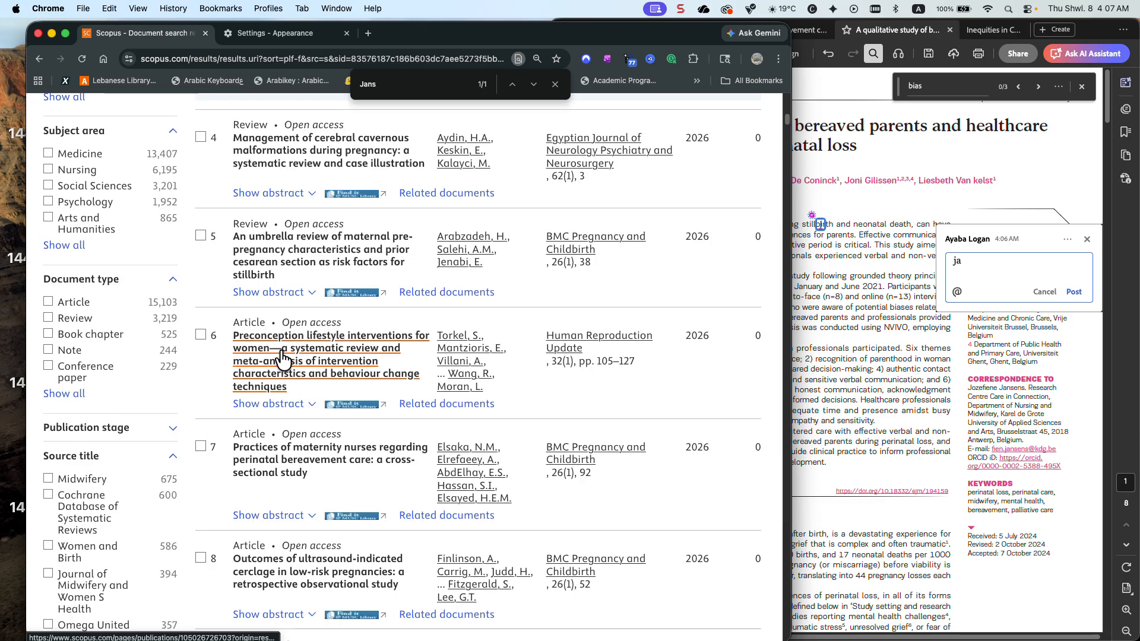
Select all documents in the unfiltered results and open the export settings for the RIS format
scroll(283, 359, "up", 12)
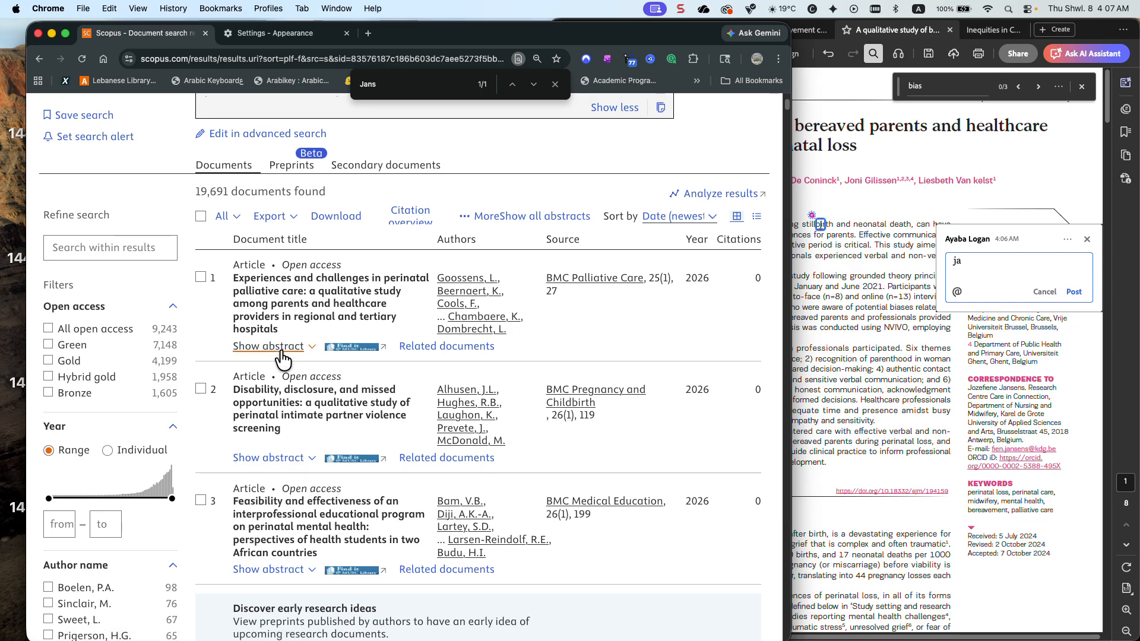
scroll(283, 358, "up", 3)
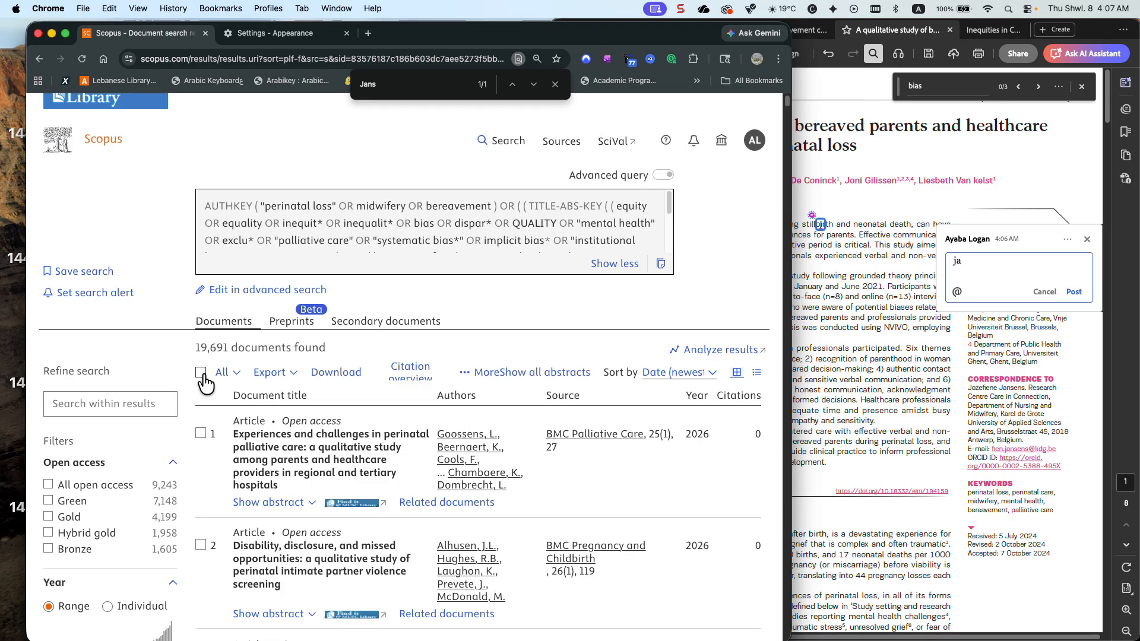
left_click(201, 372)
left_click(290, 380)
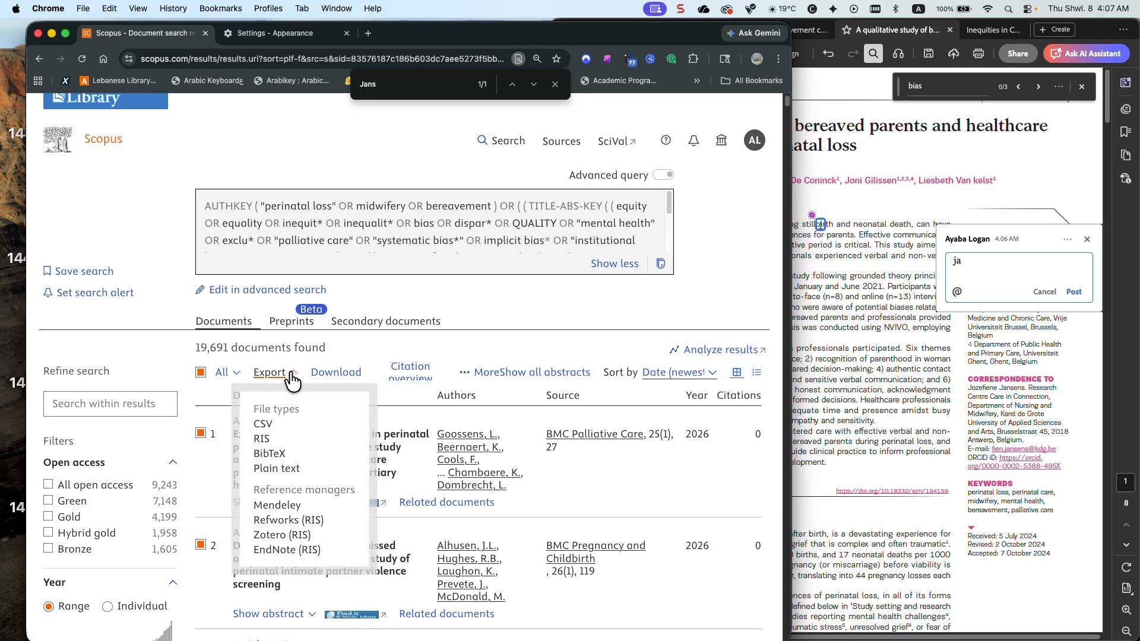
left_click(272, 440)
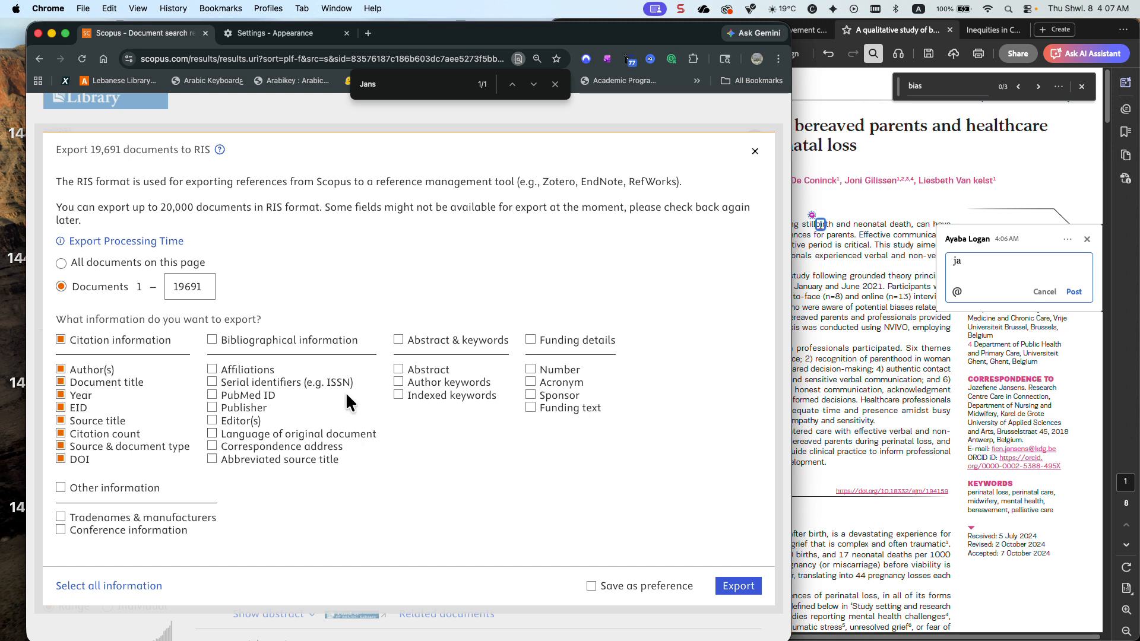
Add all bibliographical information, abstract and keywords, and funding details to the RIS export and start it
left_click(321, 345)
left_click(416, 344)
left_click(558, 341)
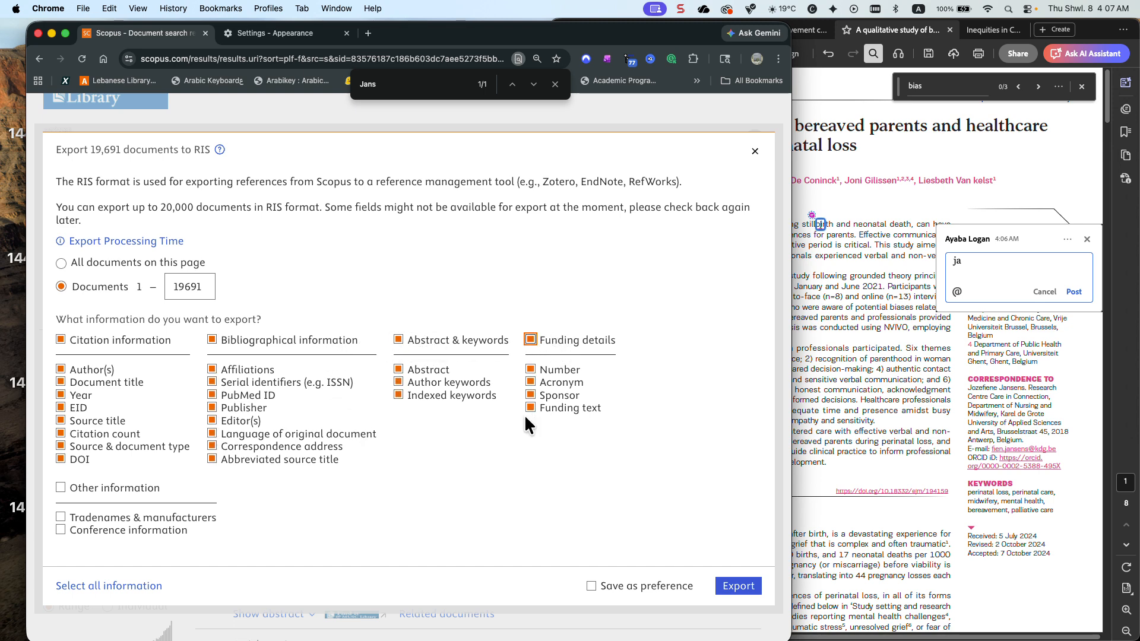
left_click(743, 587)
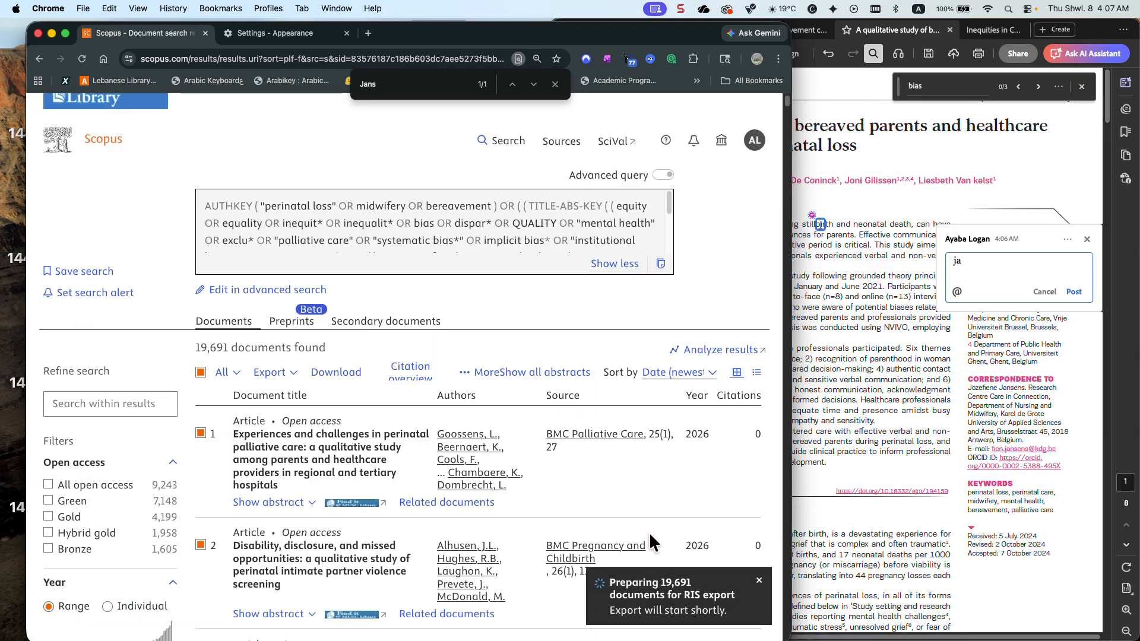
Copy the complete search query to the clipboard
left_click(661, 264)
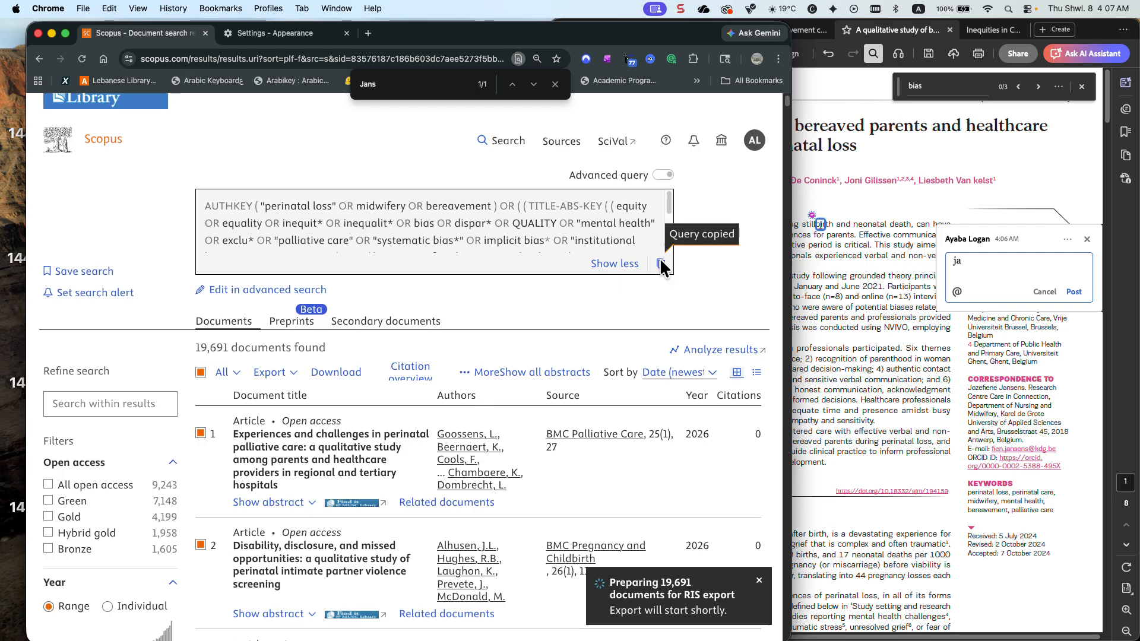